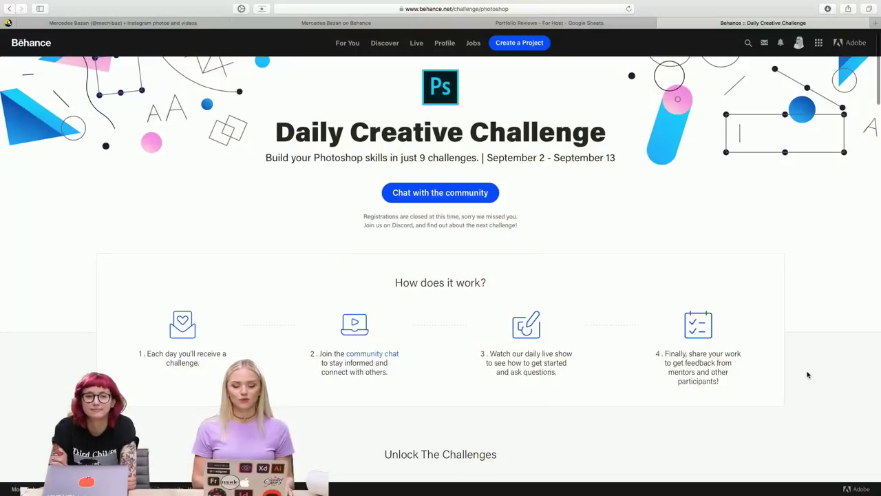
- Scroll up and down through the Behance challenge page to review it
scroll(808, 375, "down", 2)
scroll(808, 374, "up", 2)
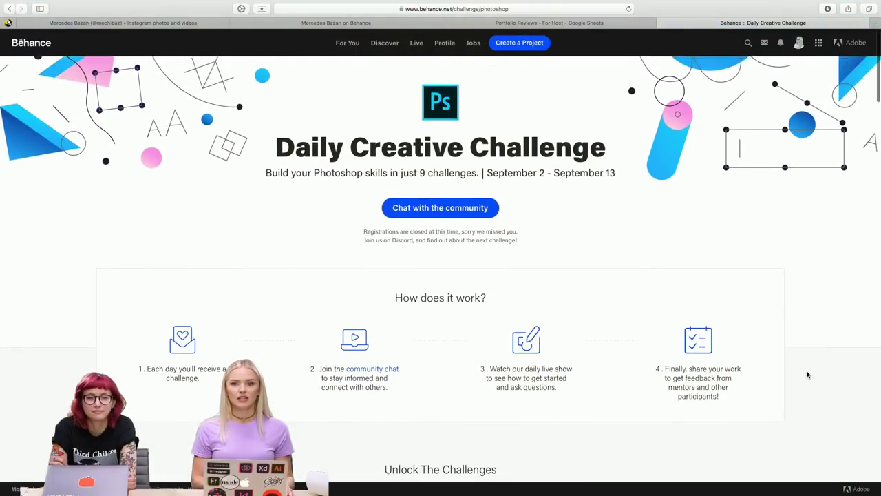
scroll(808, 374, "down", 3)
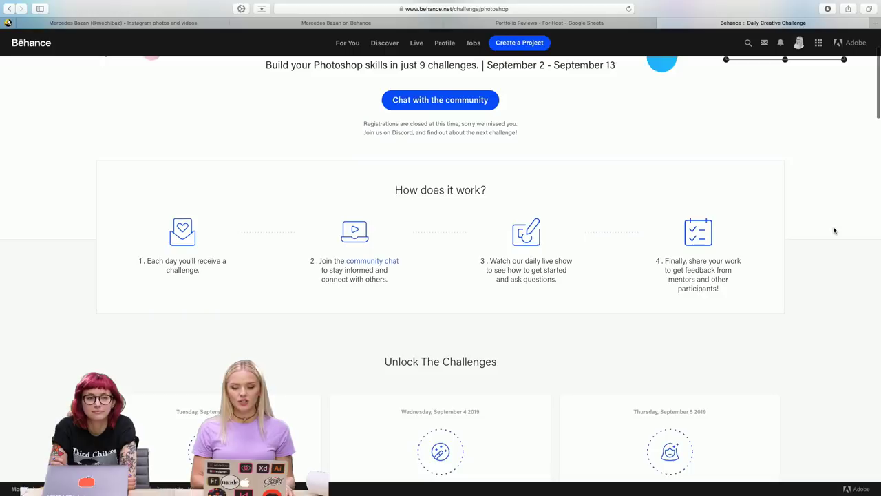
scroll(821, 260, "down", 1)
scroll(821, 259, "up", 1)
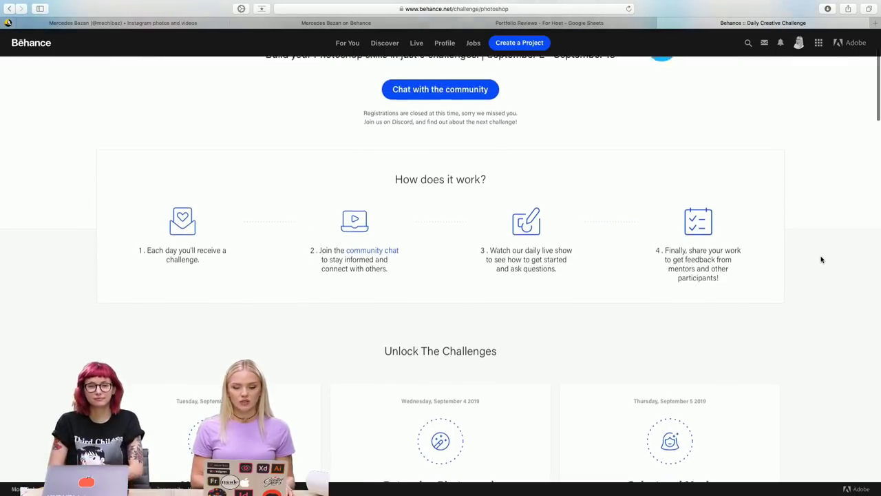
scroll(821, 259, "up", 2)
scroll(821, 260, "up", 1)
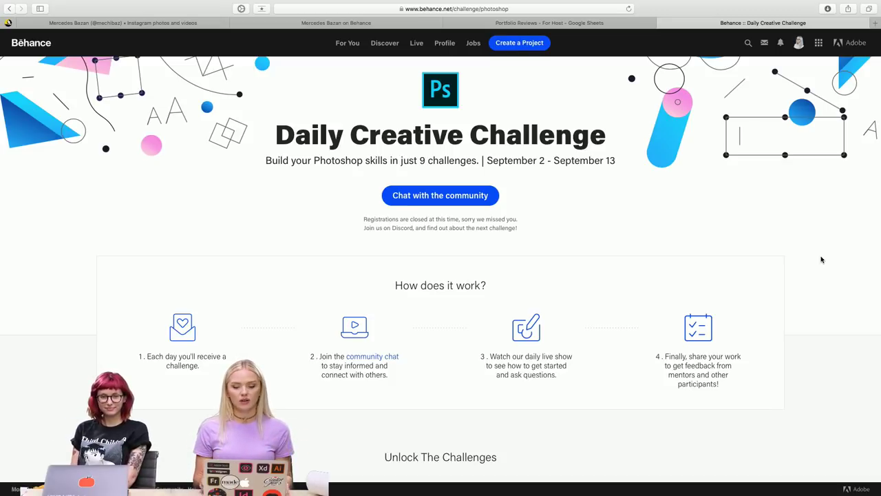
scroll(821, 259, "down", 1)
scroll(821, 260, "down", 3)
scroll(821, 260, "down", 5)
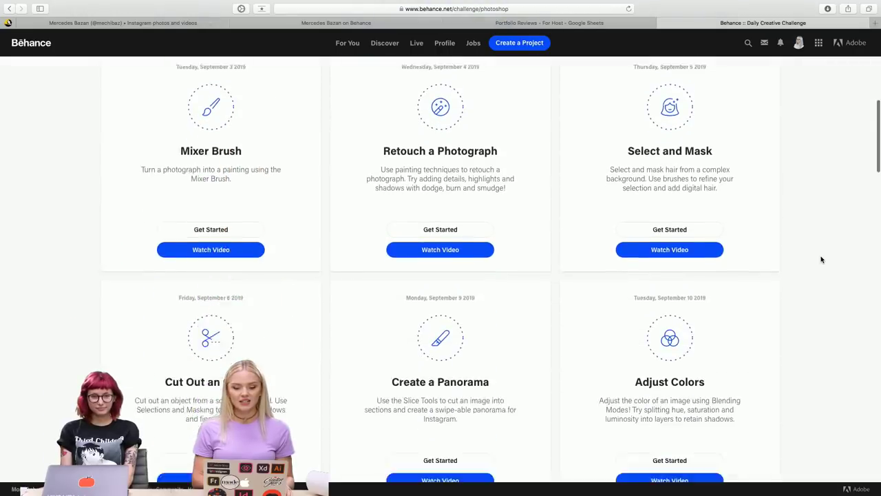
scroll(821, 259, "down", 3)
scroll(821, 259, "down", 3)
scroll(821, 259, "down", 2)
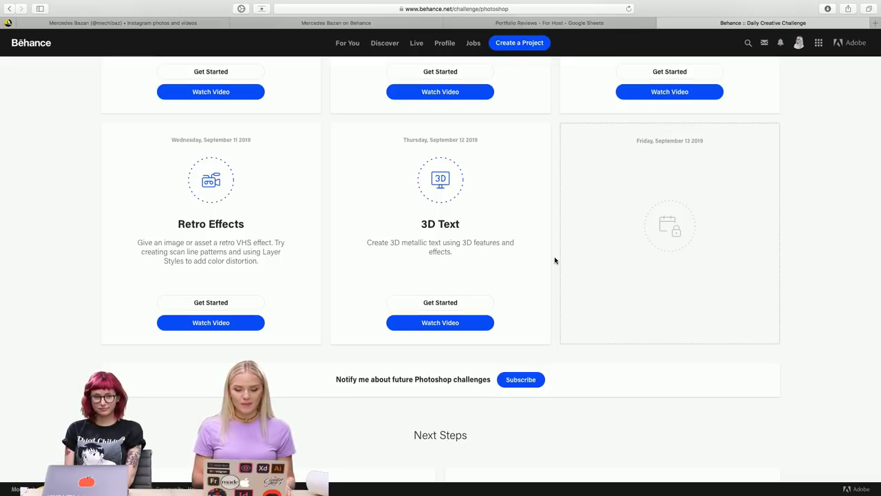
scroll(554, 261, "up", 1)
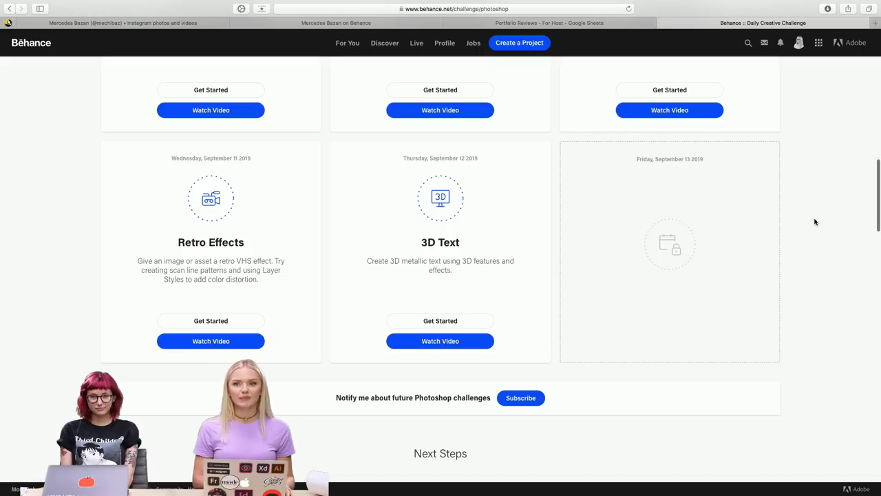
scroll(814, 222, "up", 15)
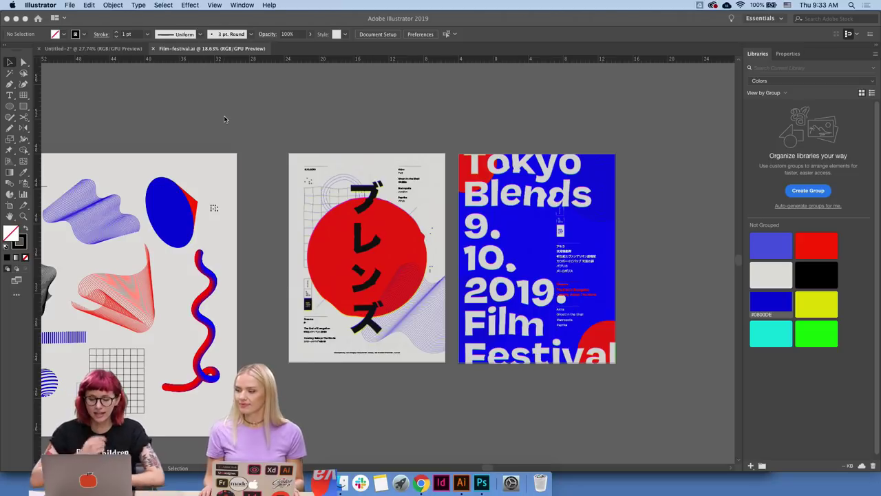
scroll(259, 136, "down", 5)
scroll(261, 136, "down", 3)
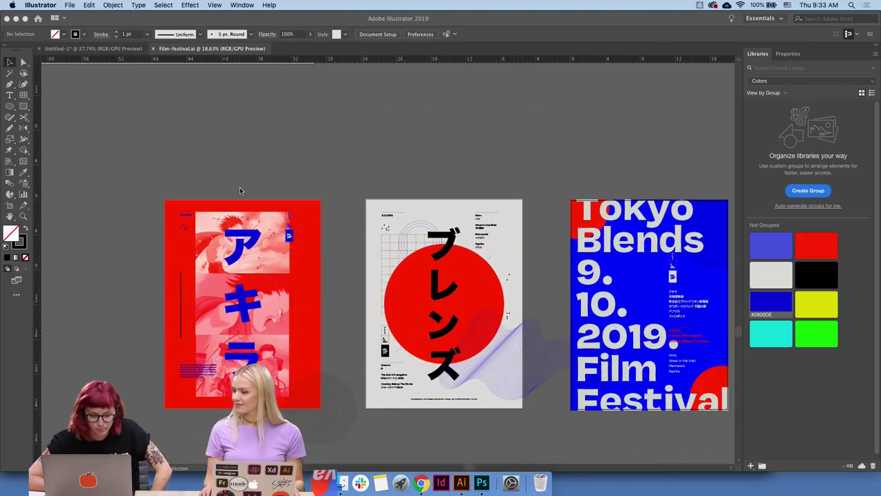
scroll(287, 234, "up", 6)
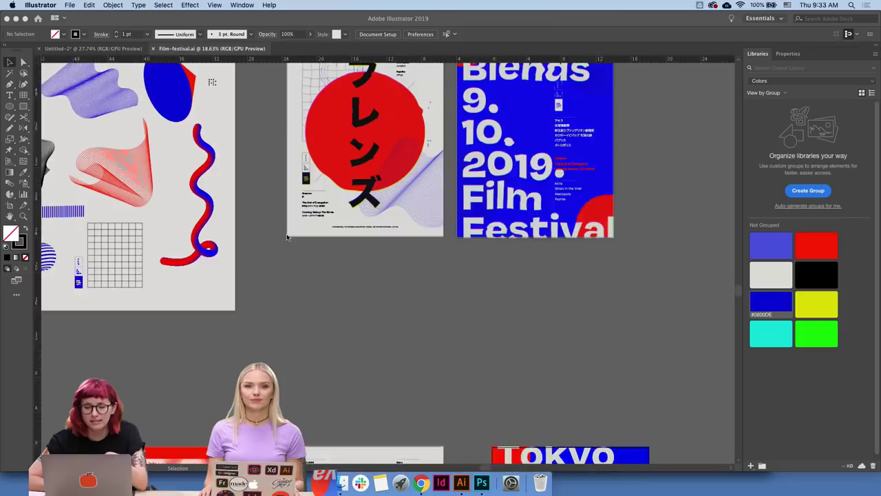
scroll(434, 114, "up", 1)
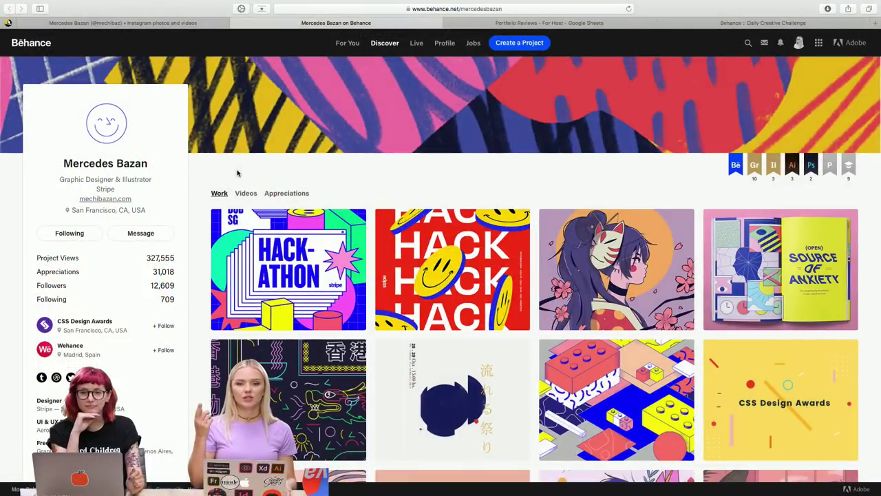
left_click(136, 26)
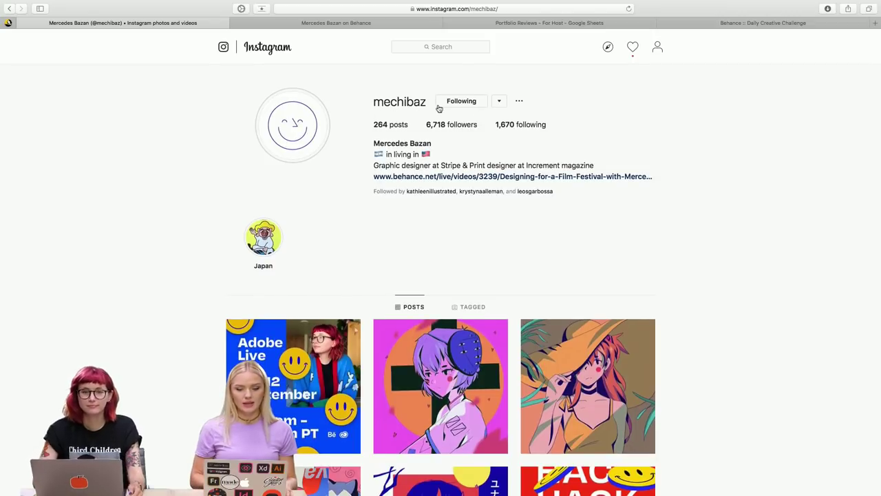
scroll(707, 174, "down", 2)
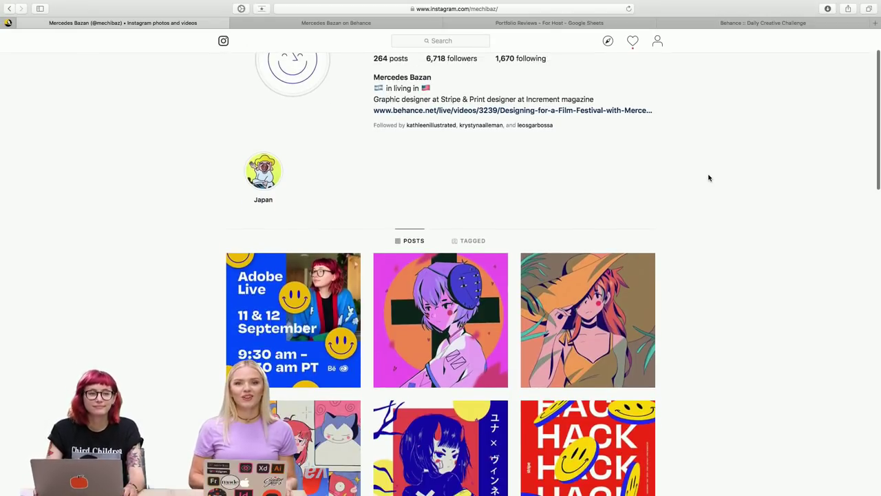
scroll(707, 177, "up", 2)
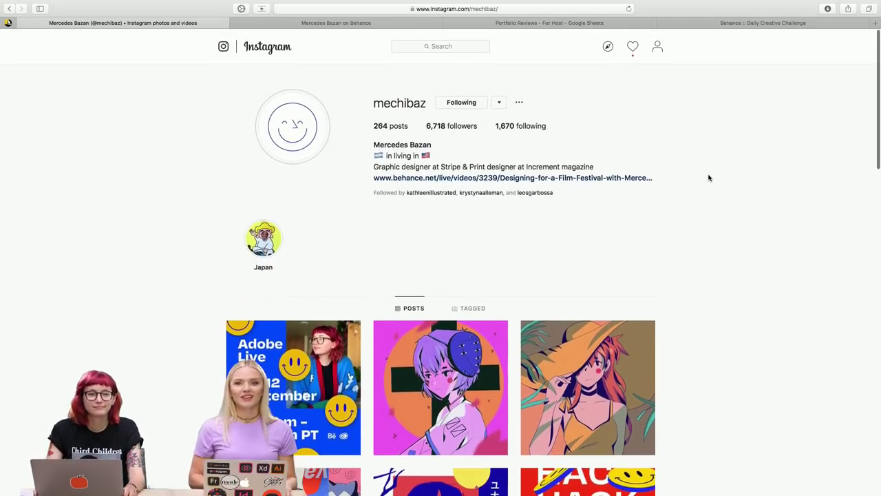
left_click(311, 25)
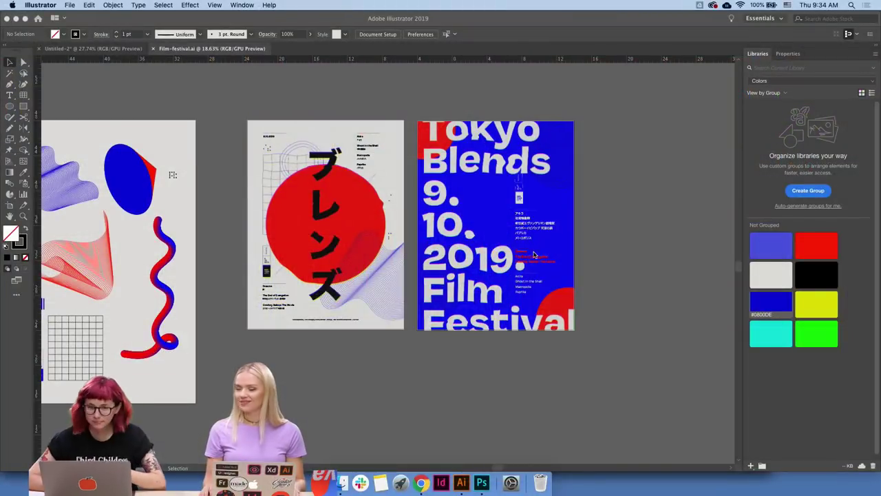
- Show the Character, Align and Transparency panels and zoom in on the Akira poster
scroll(436, 406, "up", 5)
scroll(436, 407, "left", 3)
scroll(413, 331, "down", 4)
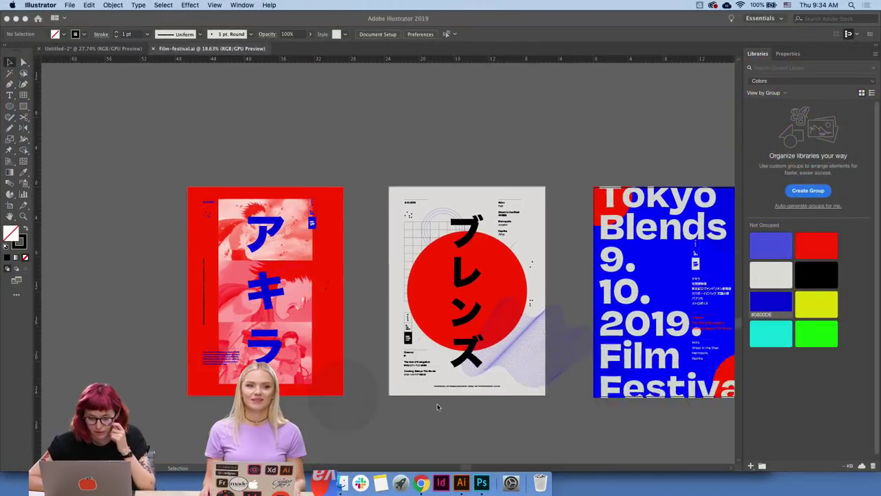
scroll(399, 276, "left", 1)
key("super+t")
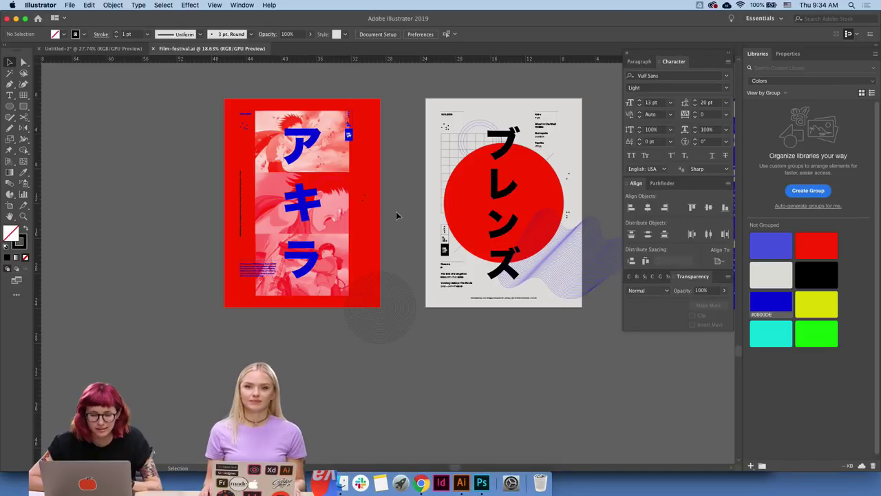
key("z")
left_click_drag(366, 223, 390, 214)
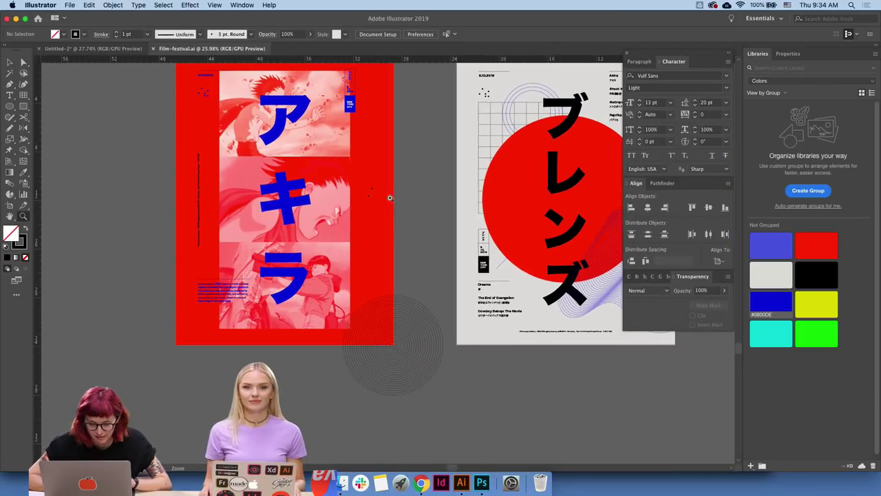
- Select the Akira poster's text blocks, artwork and concentric circles, then clear the selection
scroll(420, 234, "up", 3)
scroll(419, 234, "left", 3)
key("v")
left_click(306, 364)
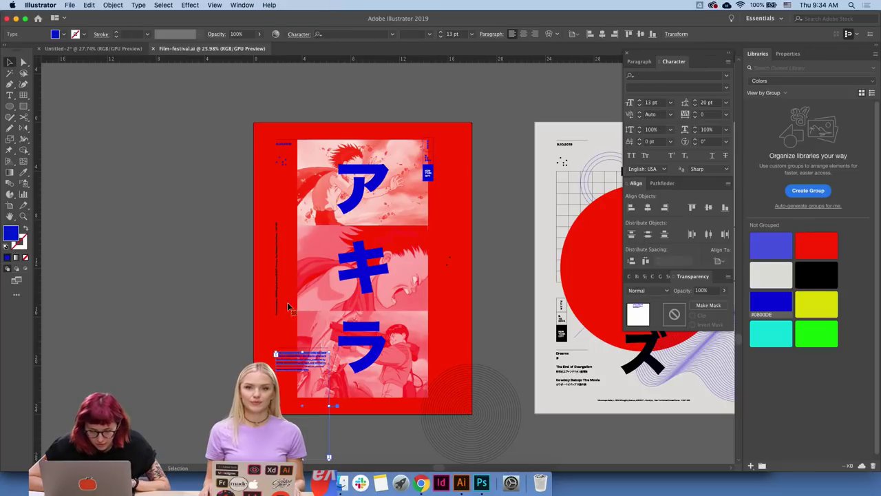
left_click(277, 255, "shift")
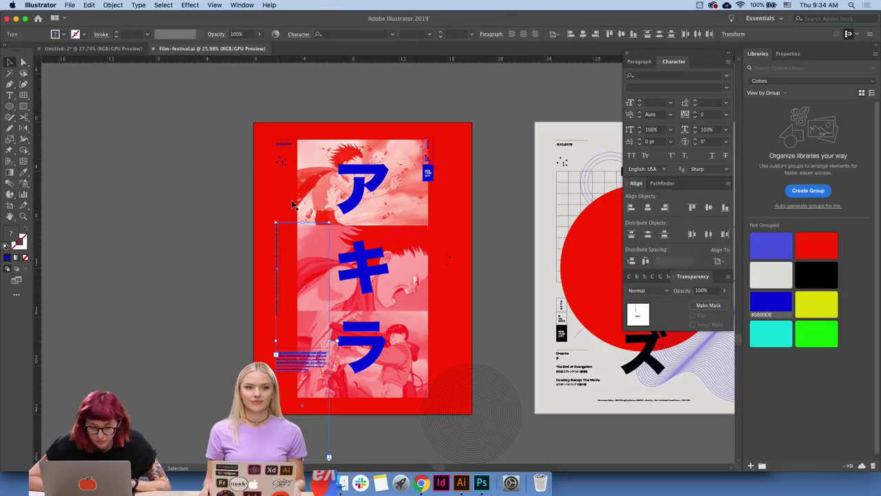
left_click(368, 174, "shift")
left_click(450, 383, "shift")
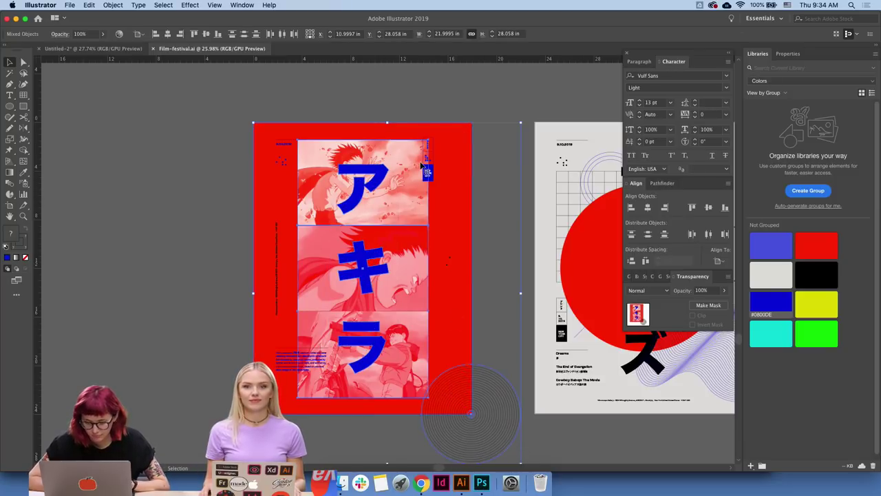
left_click(360, 90)
left_click(70, 5)
mouse_move(80, 154)
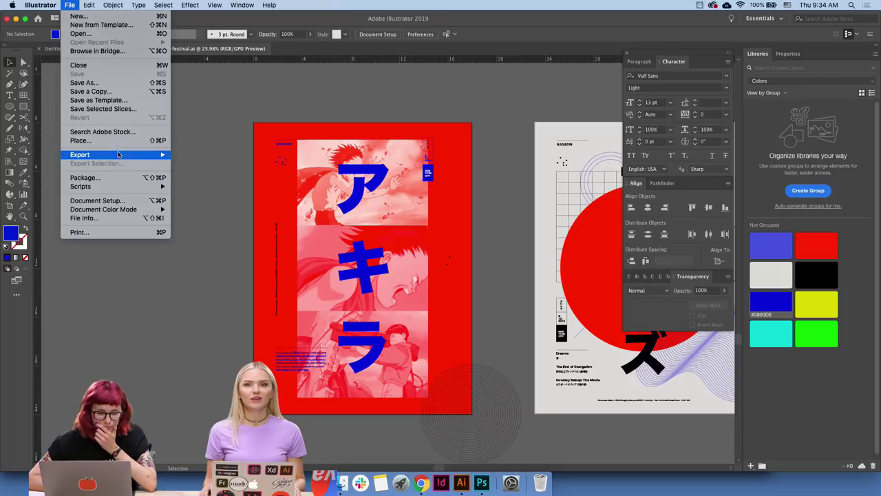
- Start an Export As into the Posters 12 folder using artboards, then close the dialog
left_click(196, 163)
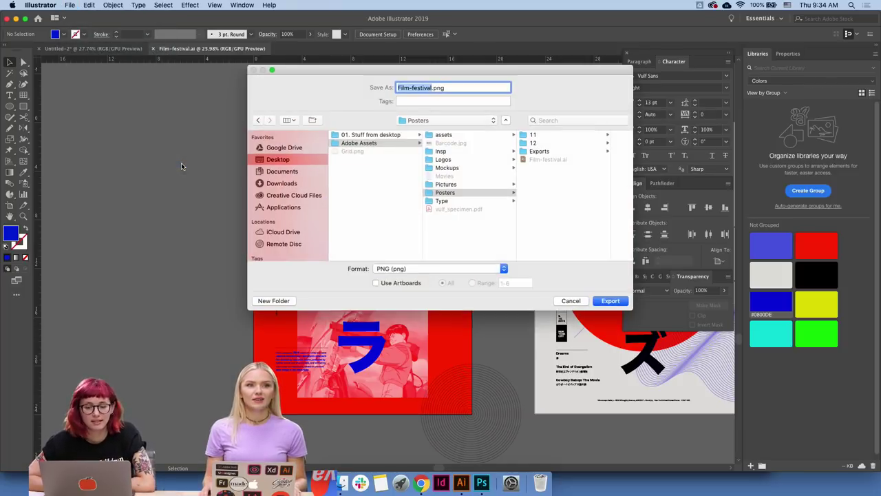
left_click(538, 151)
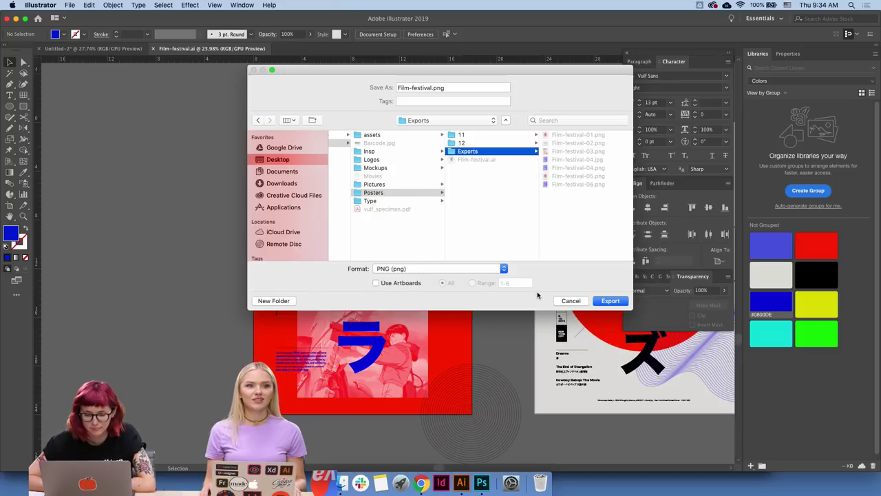
left_click(520, 143)
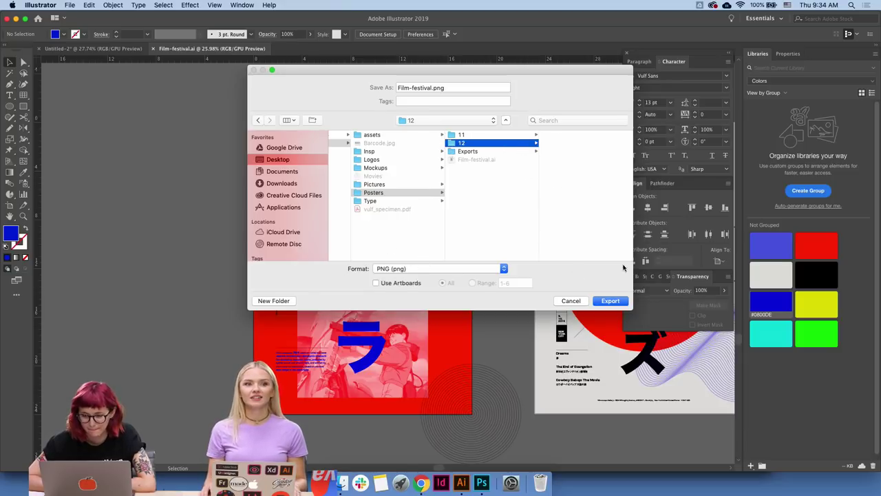
left_click(411, 283)
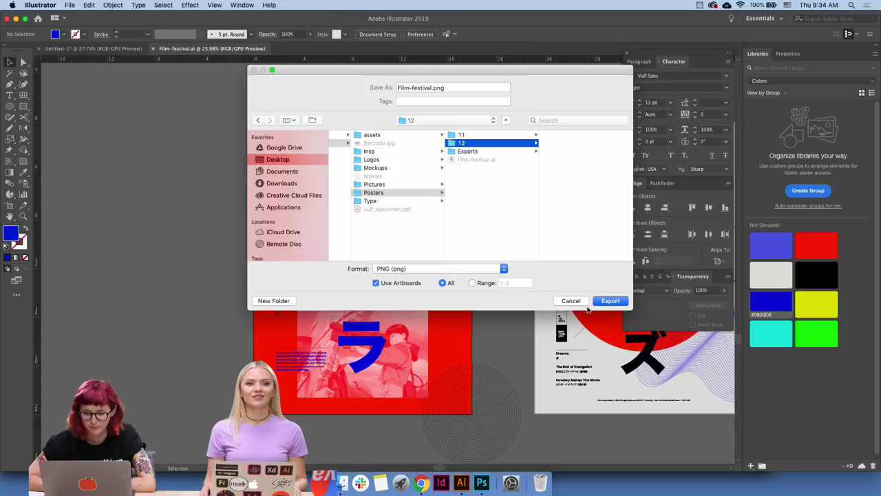
left_click(571, 300)
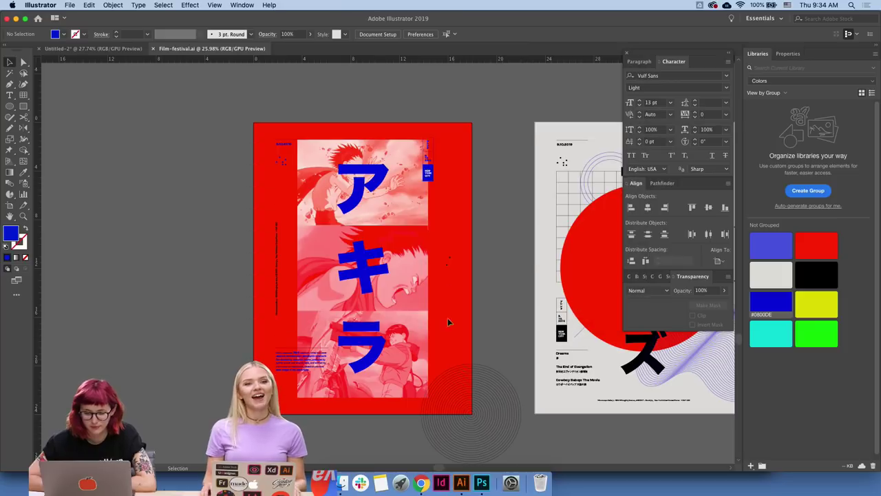
- Select the poster's vertical and top-left text, then clear the selection
left_click(277, 259)
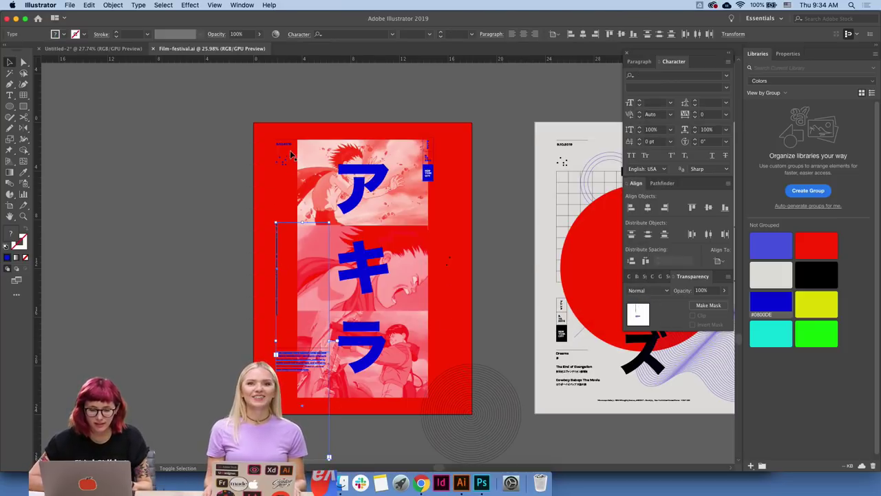
left_click(287, 145, "shift")
left_click(289, 141, "shift")
left_click(289, 141, "shift")
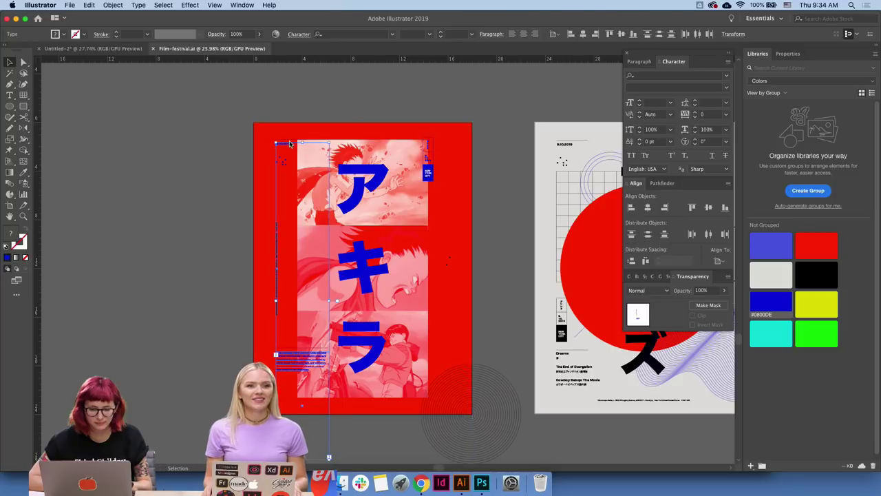
left_click(289, 141, "shift")
left_click(289, 141, "shift")
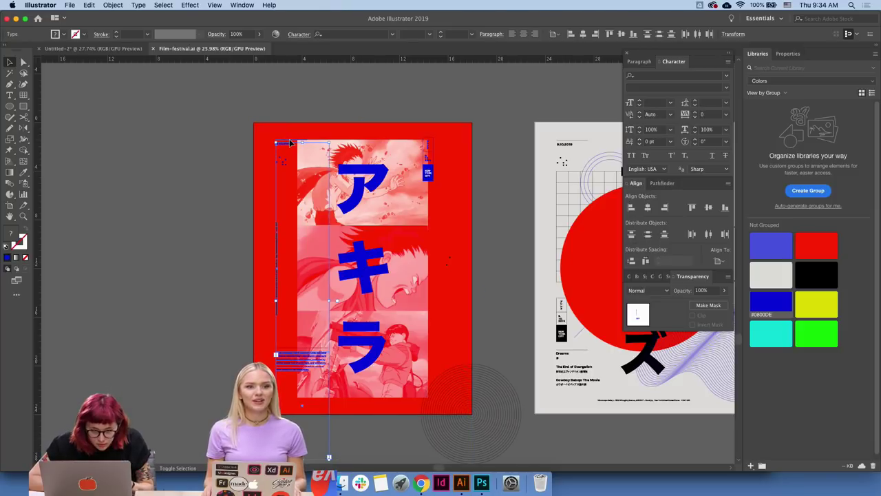
left_click(250, 173)
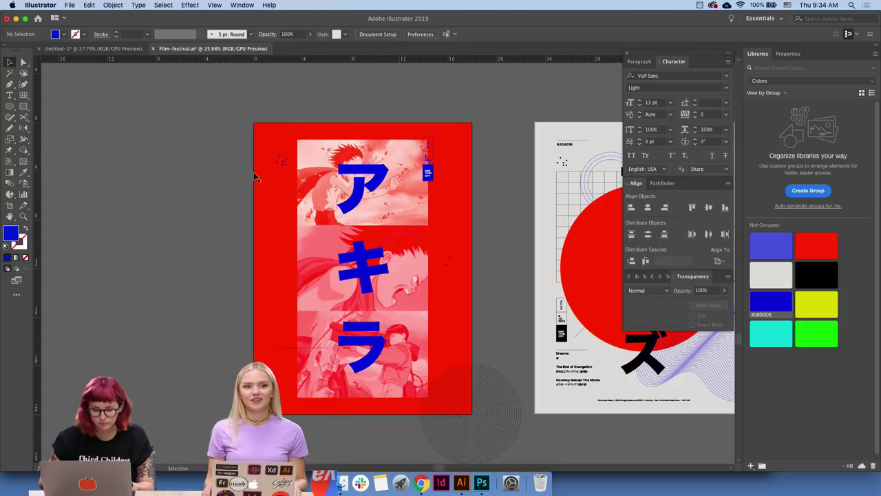
- Export the poster as a PNG into the 12 folder, accepting the PNG settings
left_click(70, 5)
mouse_move(80, 154)
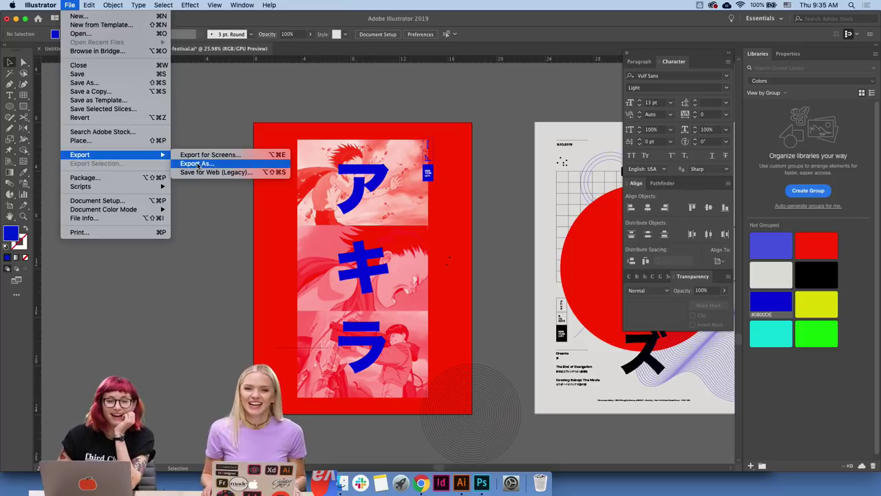
left_click(197, 164)
left_click(532, 143)
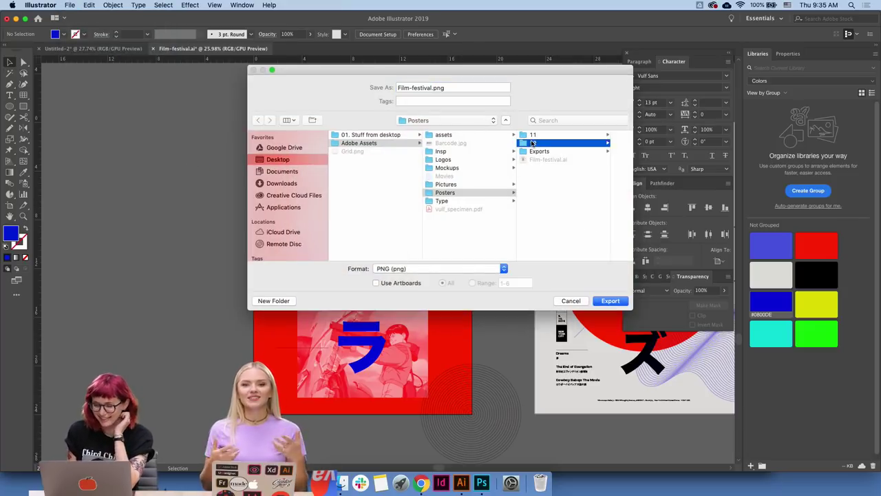
left_click(596, 300)
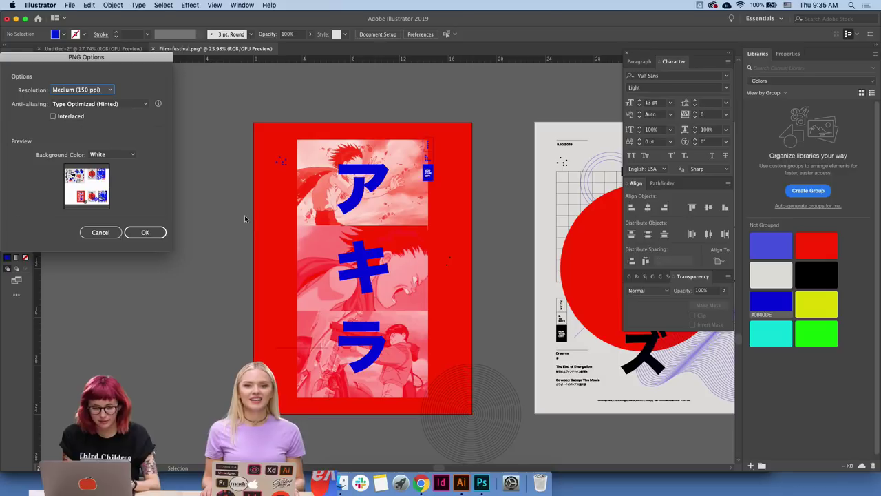
key("Return")
- Re-export all artboards as PNG files to Posters/12 at Medium (150 ppi)
left_click(71, 6)
mouse_move(80, 154)
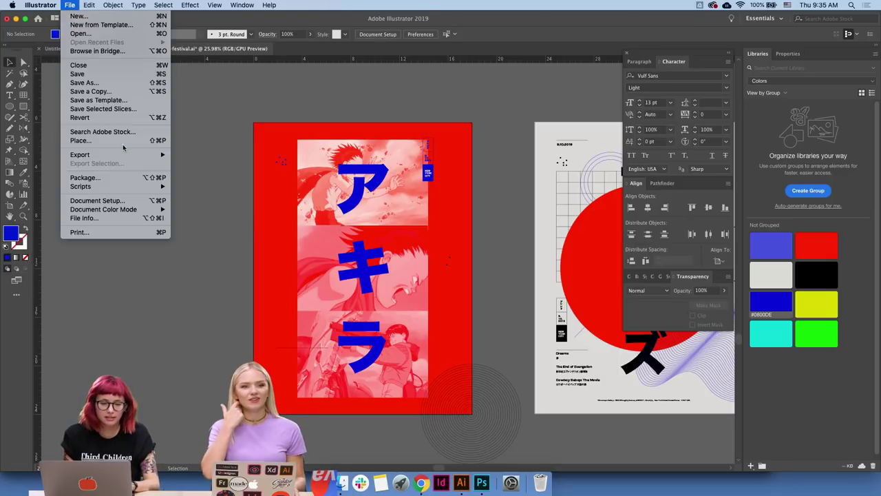
left_click(198, 163)
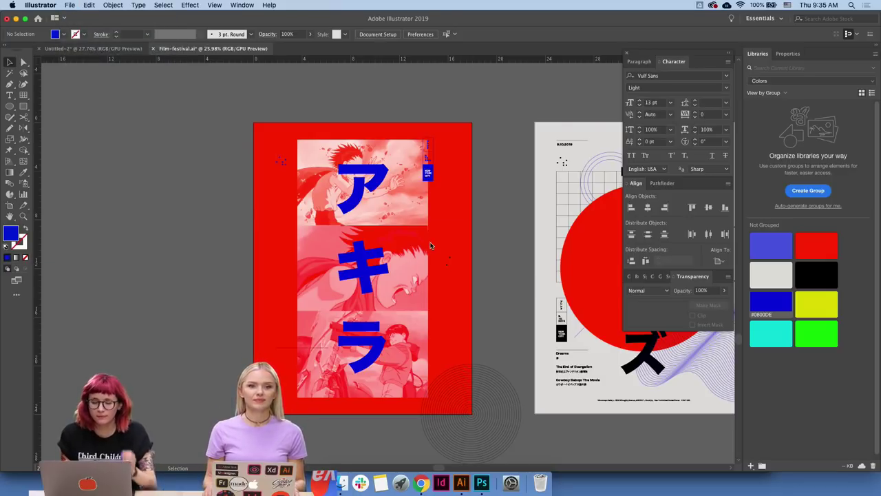
left_click(544, 144)
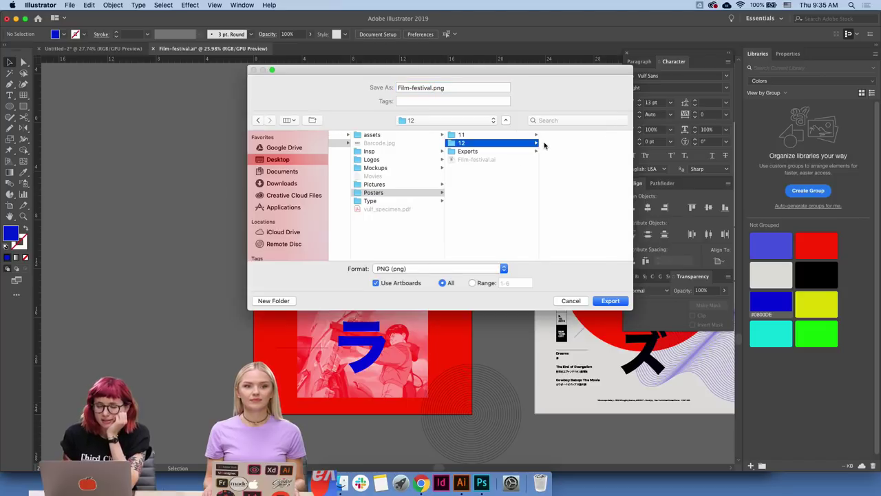
left_click(610, 300)
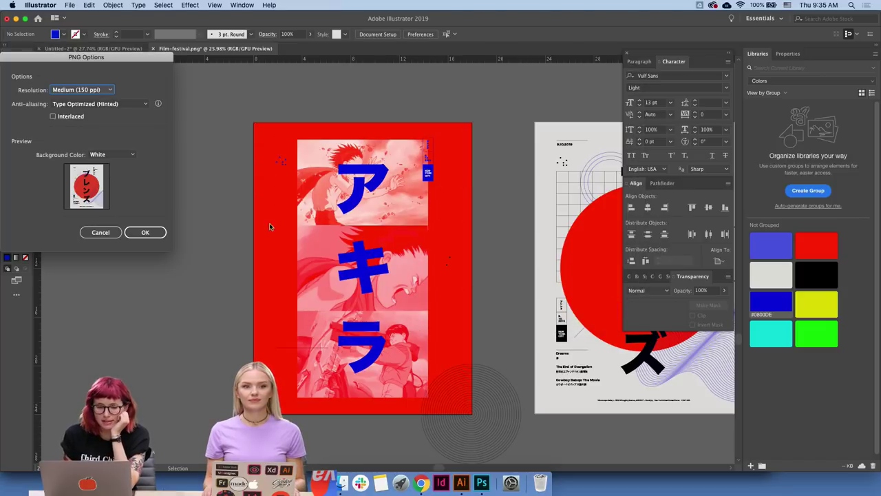
left_click(147, 233)
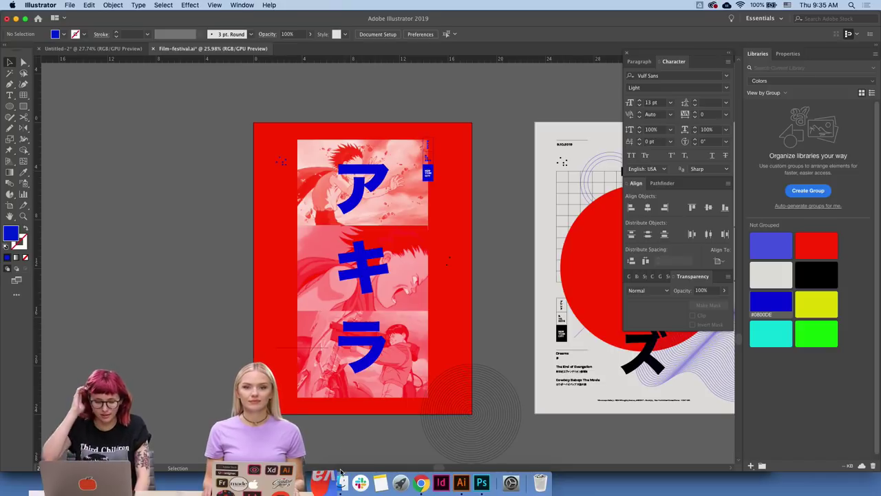
- Switch to Photoshop's Id Holder Mockup.psd and bring up the File > Open dialog
left_click(481, 483)
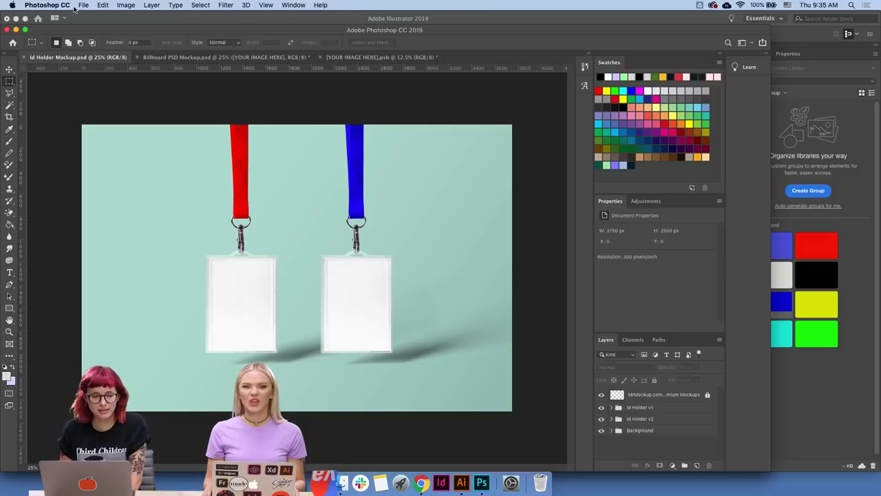
left_click(82, 6)
mouse_move(104, 51)
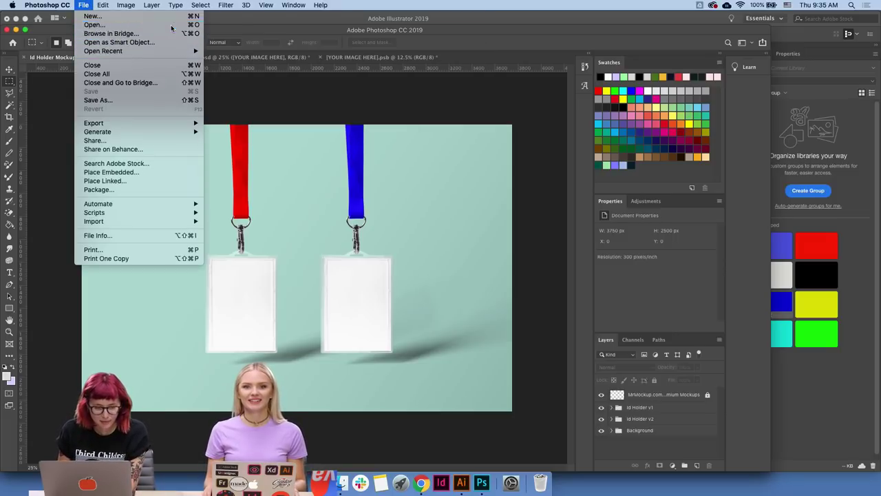
left_click(171, 25)
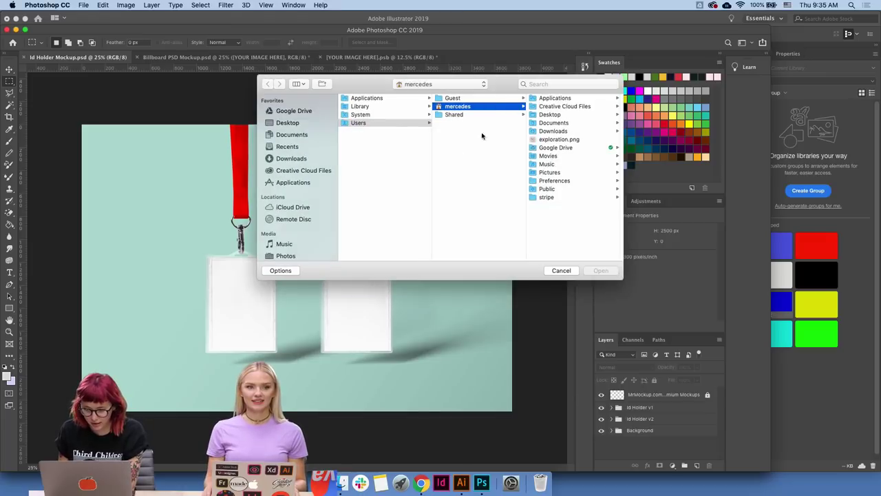
- Open Film-festival-06.png from Desktop > Adobe Assets > Posters > 12
left_click(304, 122)
left_click(380, 109)
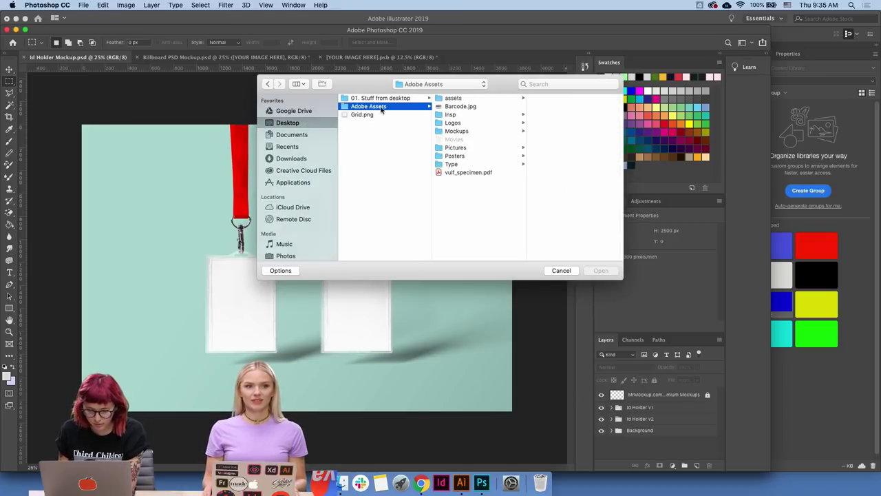
left_click(472, 155)
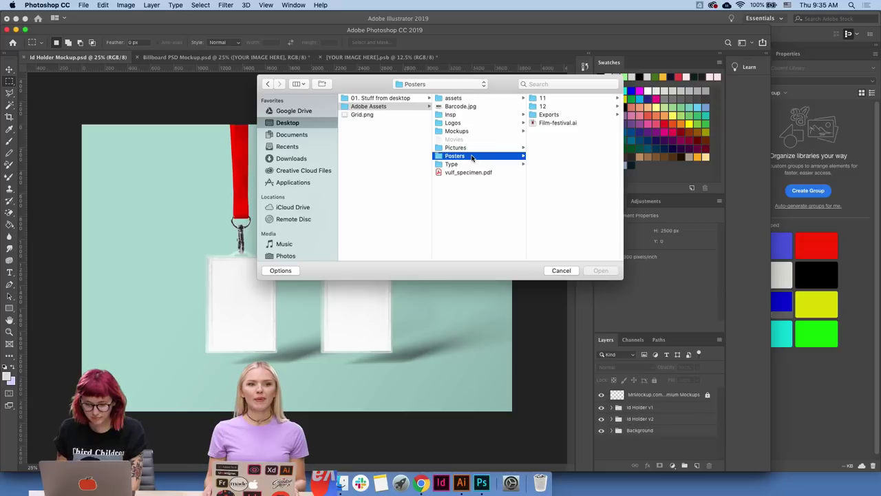
left_click(543, 107)
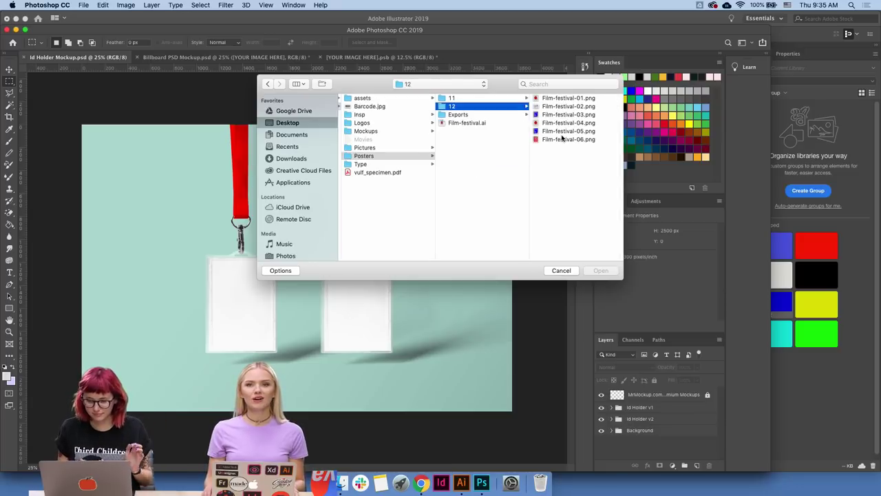
left_click(562, 139)
key("Return")
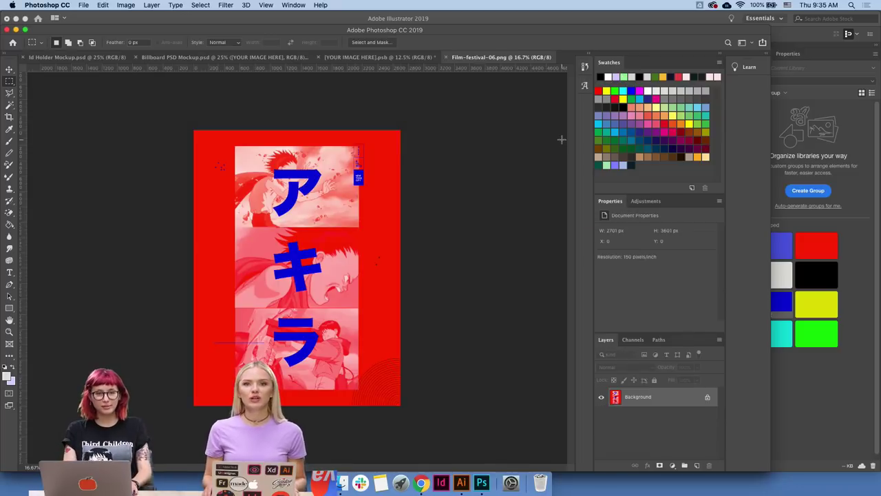
- Duplicate the Background layer into a Background copy and zoom in on the poster
left_click_drag(665, 395, 697, 465)
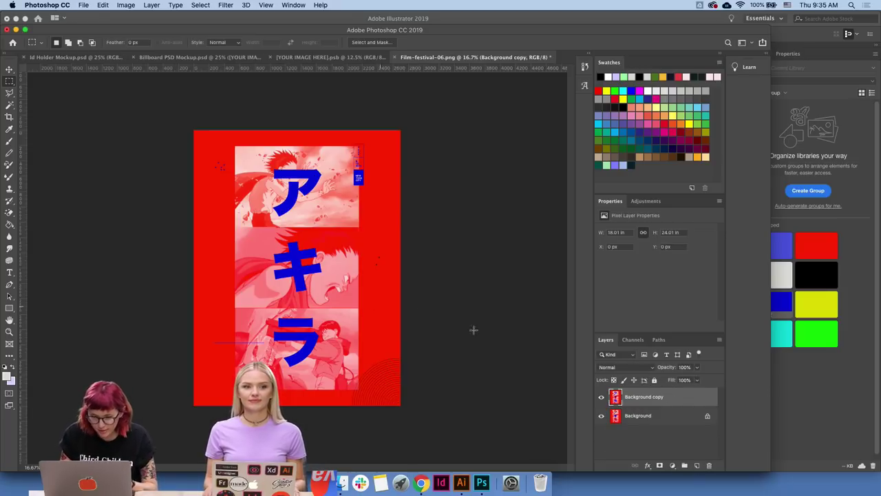
key("z")
left_click_drag(308, 219, 305, 224)
key("m")
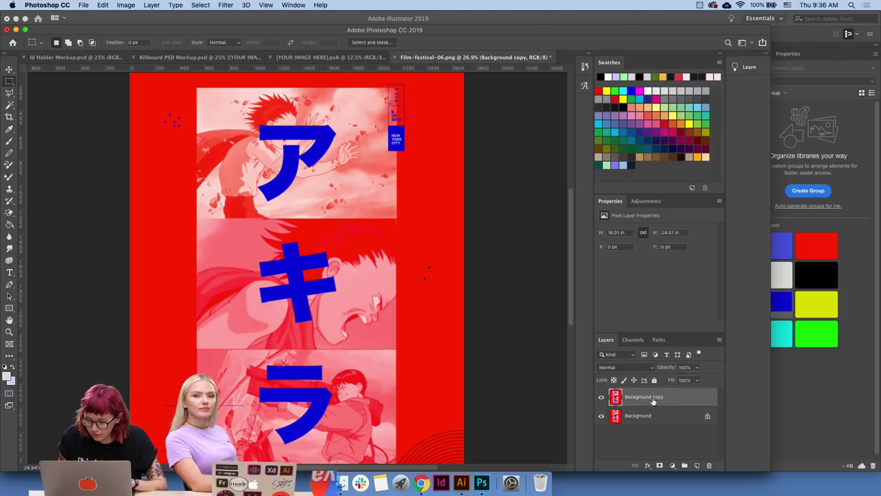
left_click(648, 465)
left_click(674, 365)
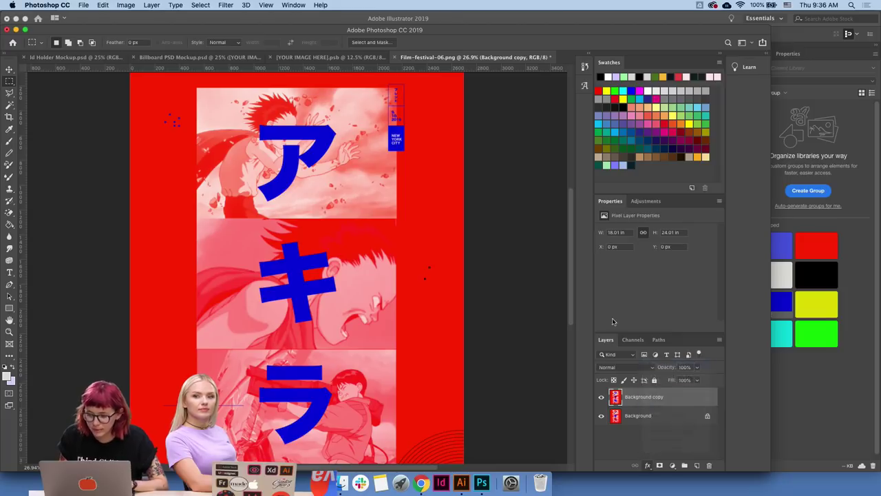
- Limit the copy layer to the blue channel and nudge it 20 px right
left_click(580, 280)
left_click(598, 279)
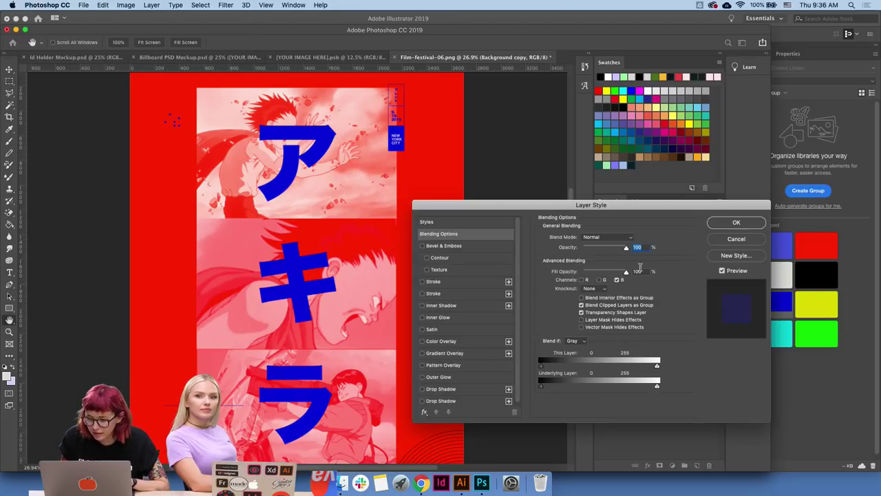
left_click(731, 223)
key("v")
scroll(307, 282, "up", 3)
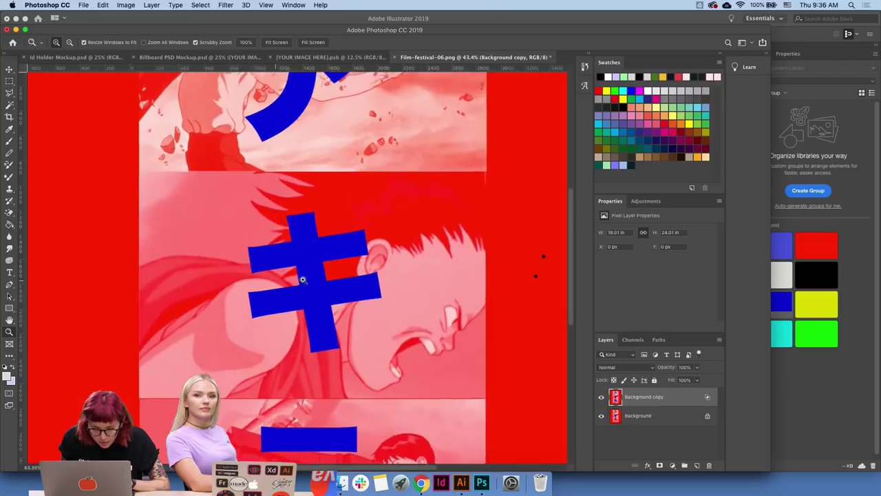
scroll(306, 282, "up", 2)
key("shift+Right")
key("shift+Right")
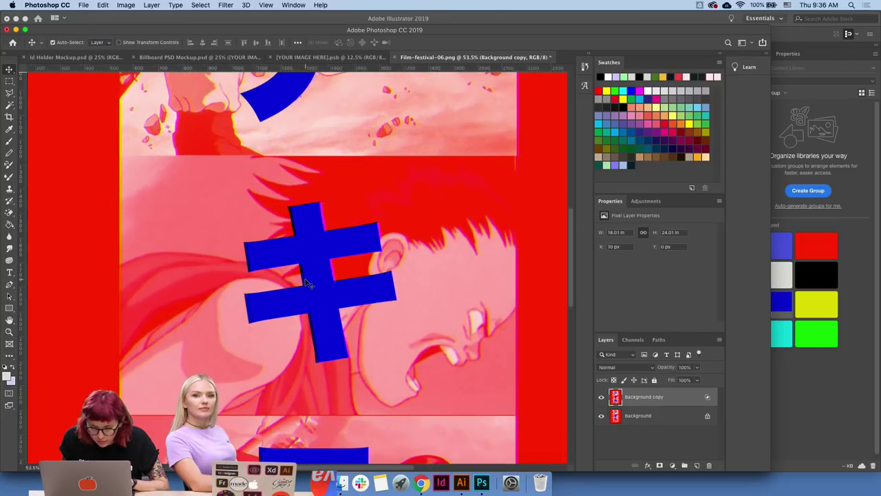
- Maximize the Photoshop window and merge the layers into a single Background layer
key("z")
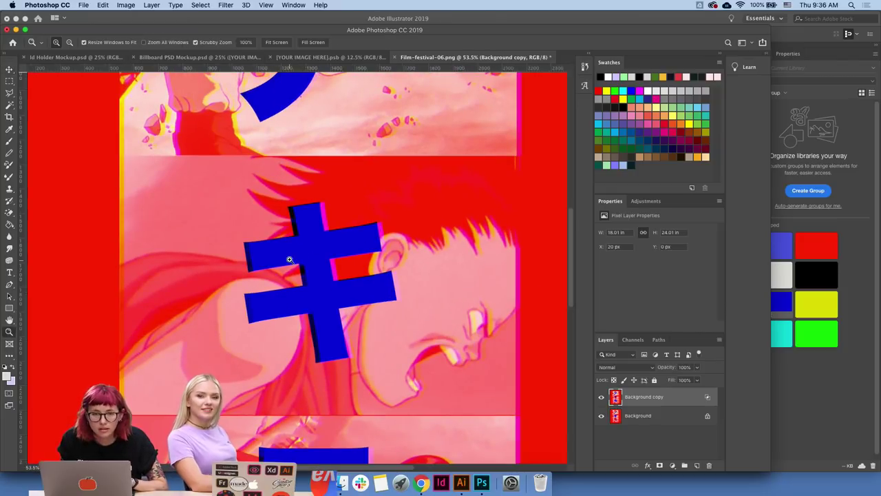
scroll(313, 262, "up", 8)
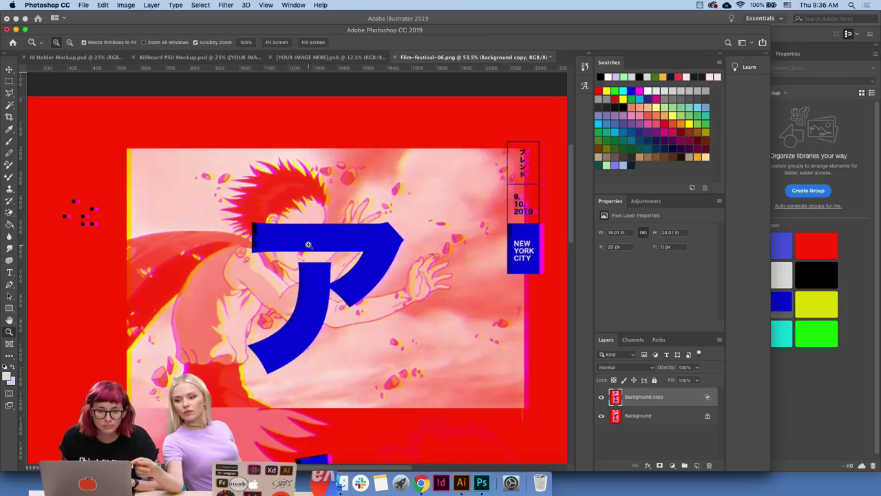
left_click(26, 30)
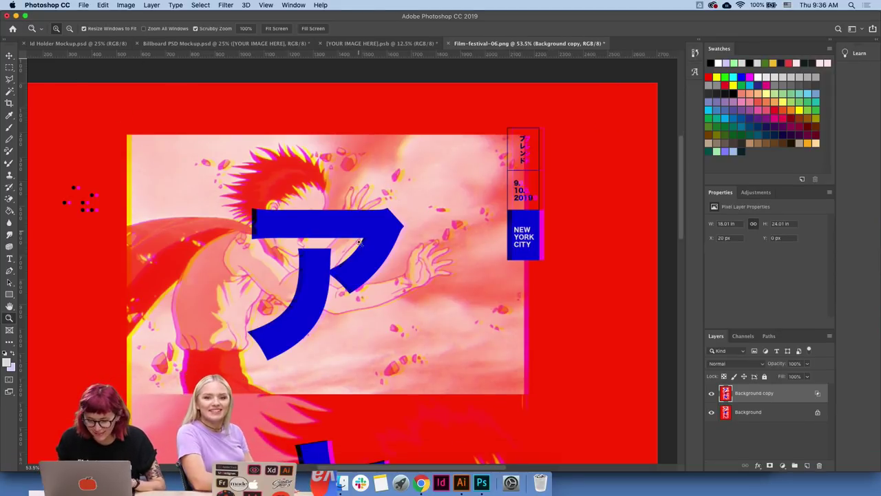
scroll(397, 252, "down", 5)
scroll(397, 252, "down", 5)
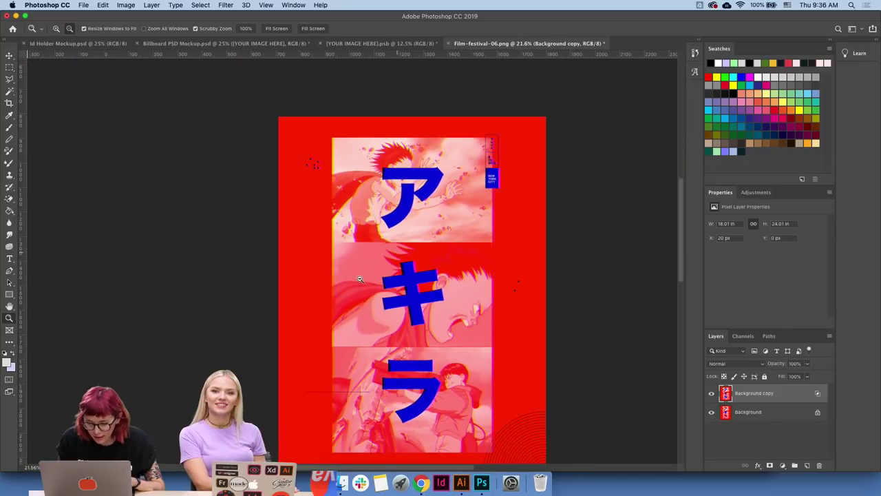
scroll(444, 312, "down", 2)
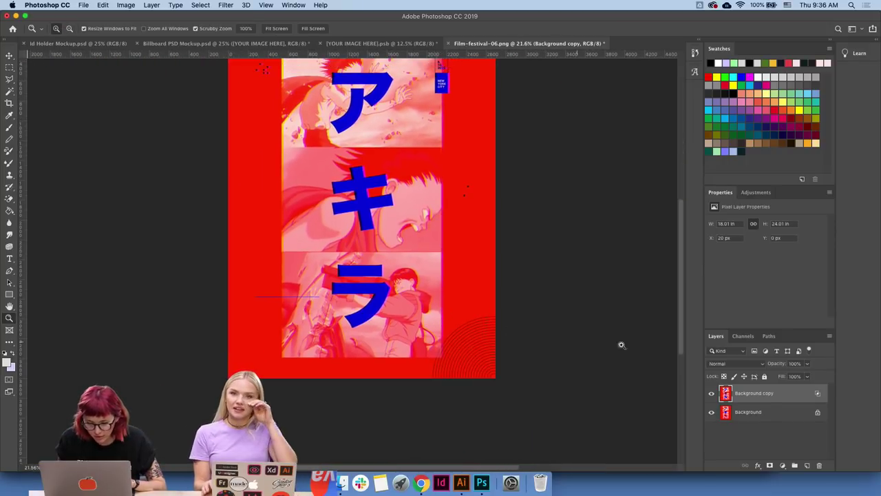
key("ctrl+alt+a")
key("ctrl+shift+e")
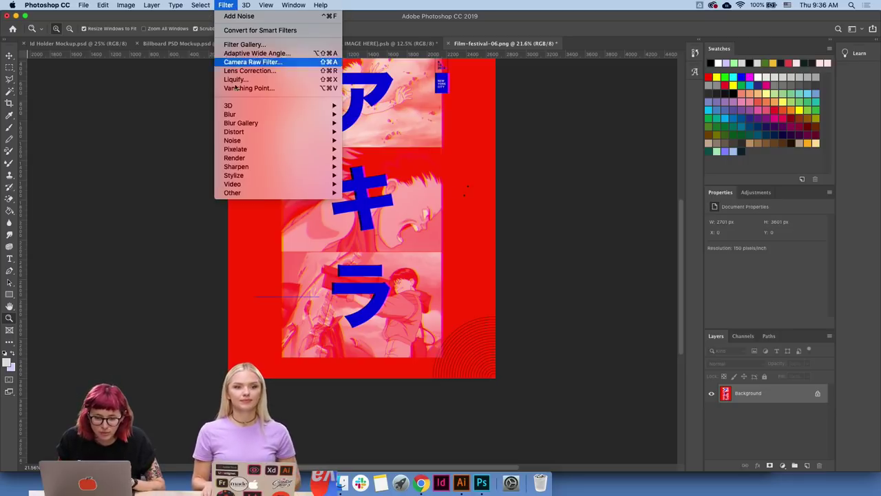
- Use Liquify's Forward Warp to bend the キ and ラ characters and nearby film stills
left_click(238, 79)
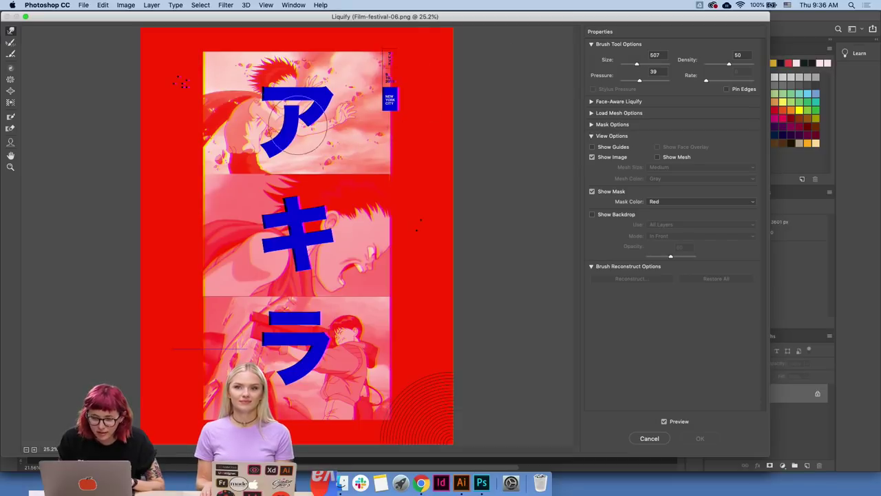
left_click(288, 137)
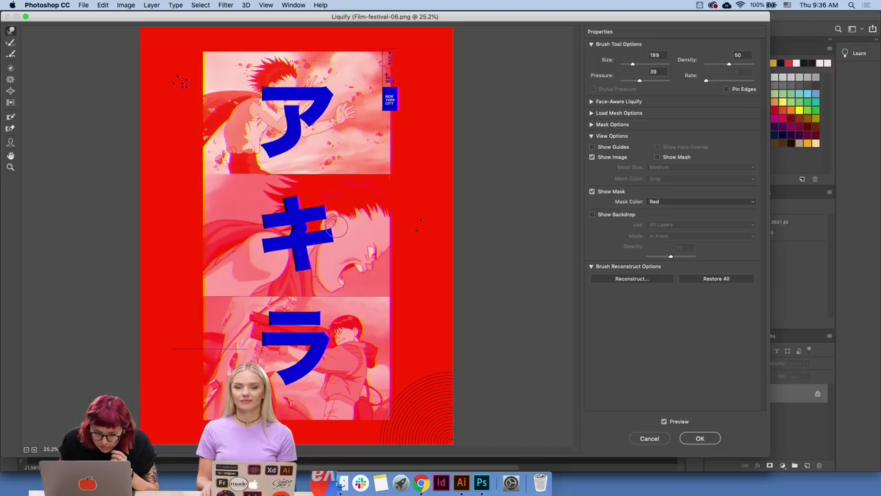
left_click_drag(303, 319, 344, 346)
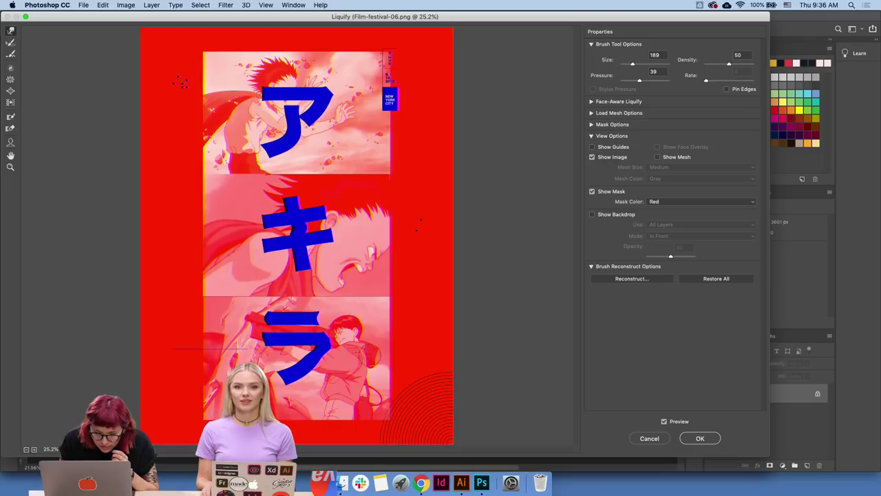
left_click_drag(333, 259, 250, 265)
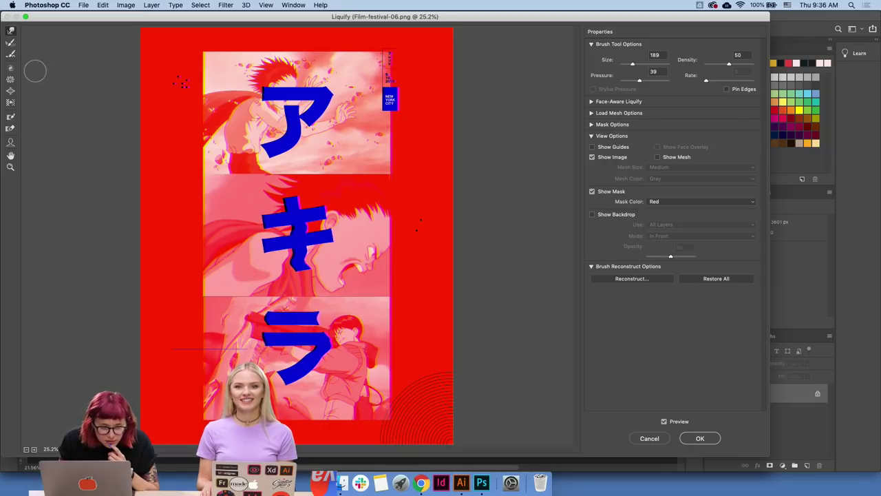
left_click(11, 68)
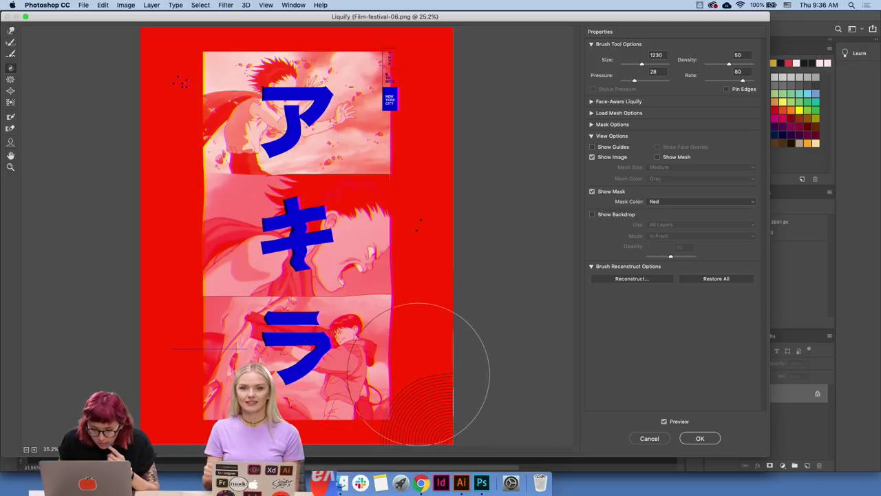
left_click(708, 437)
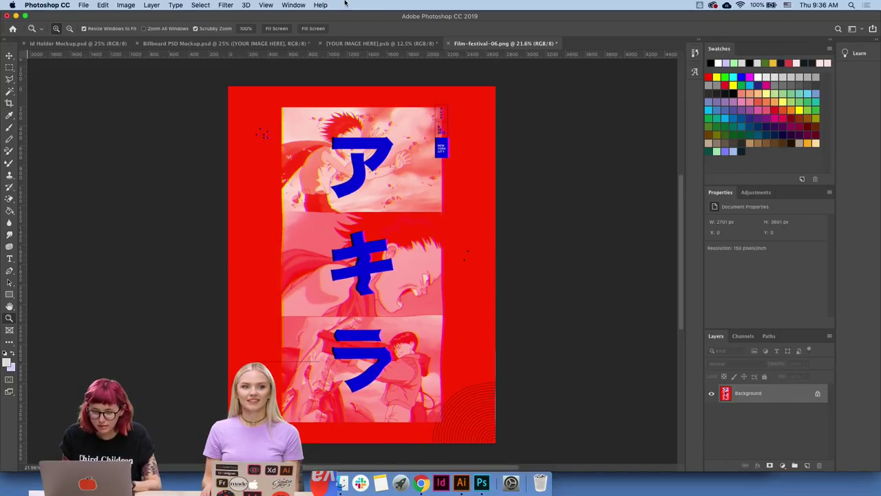
- Add 23.62% Uniform noise via a 'noise' Help search and save Film-festival-06.png
left_click(316, 5)
type("n")
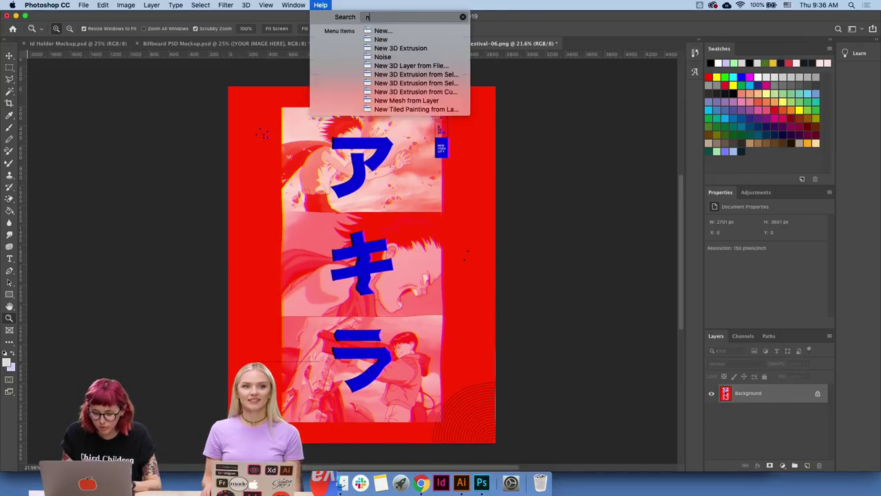
type("oise")
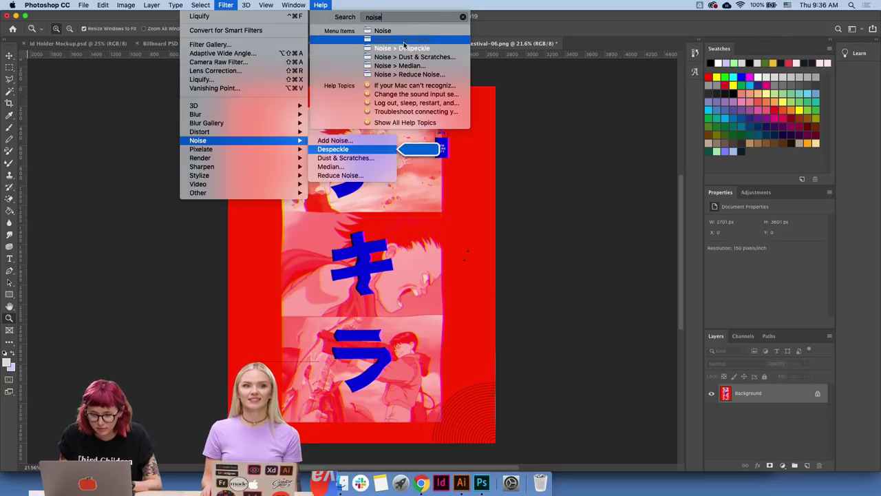
key("Return")
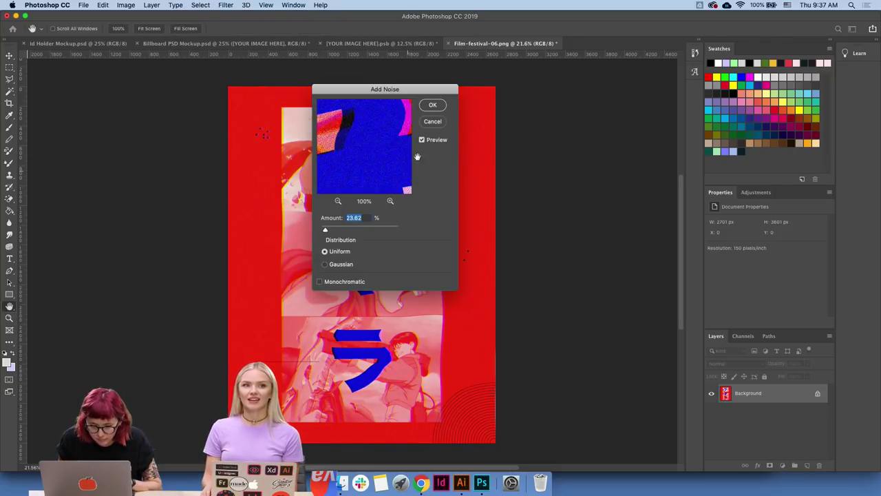
left_click(440, 107)
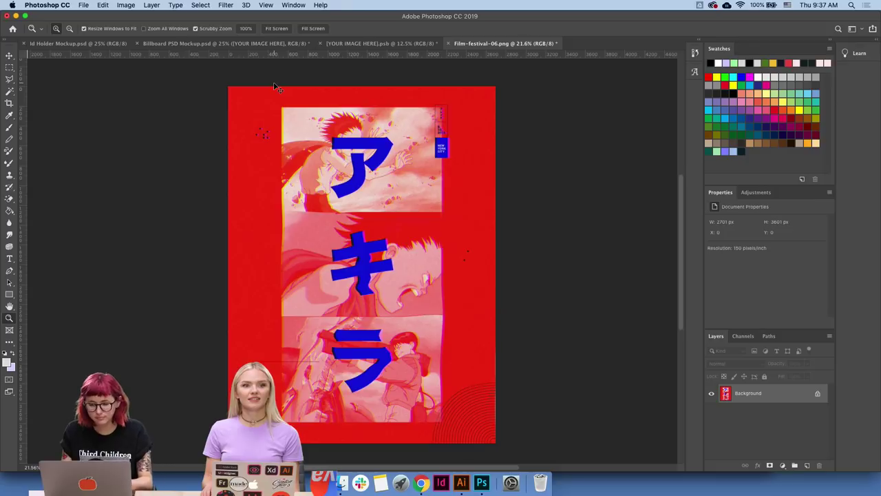
key("super+s")
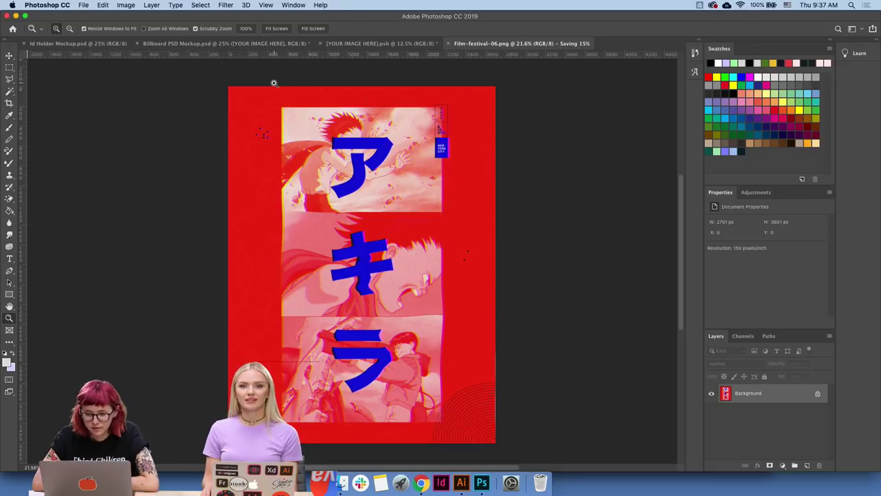
key("v")
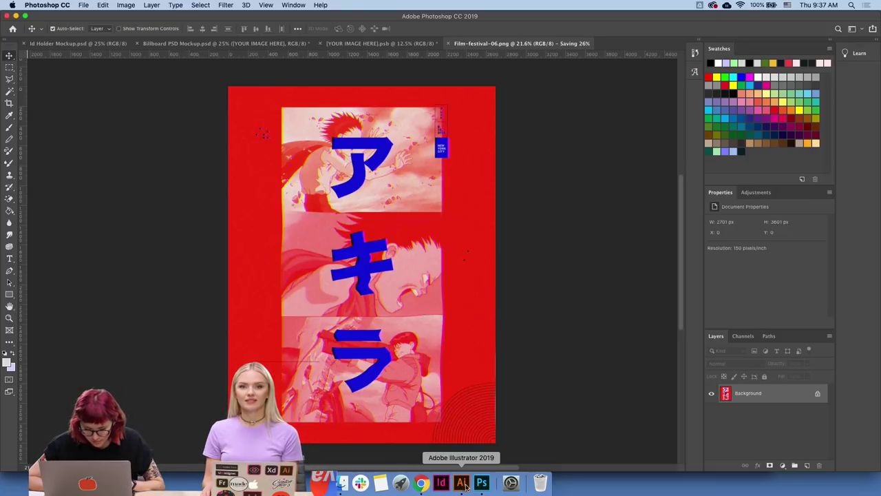
- Browse Finder to Desktop > Adobe Assets > Posters > 12 and drag out Film-festival-06.png
left_click(461, 484)
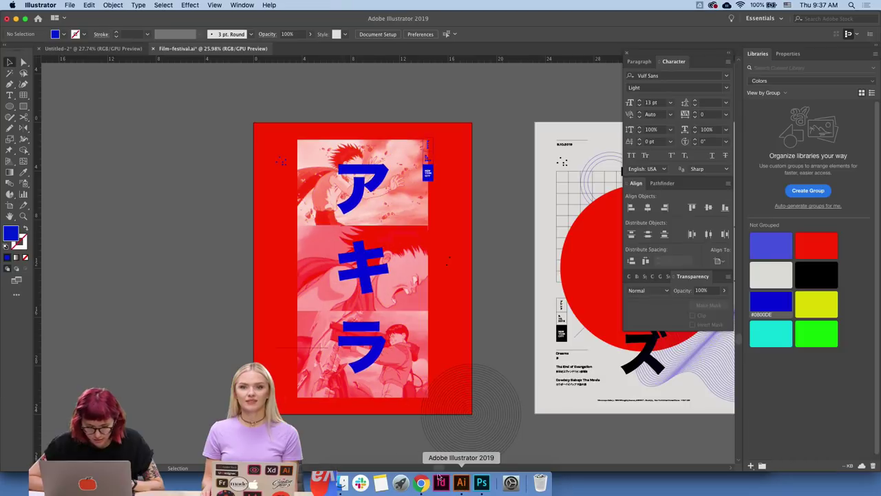
left_click(339, 483)
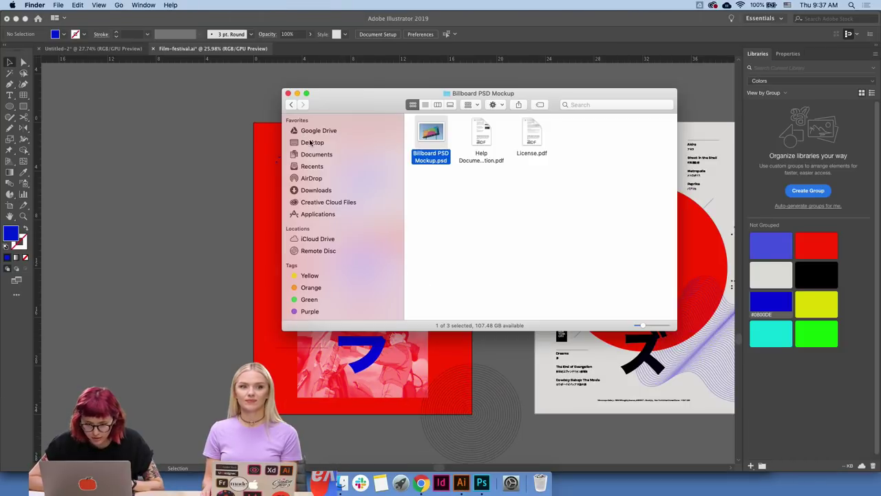
left_click(310, 142)
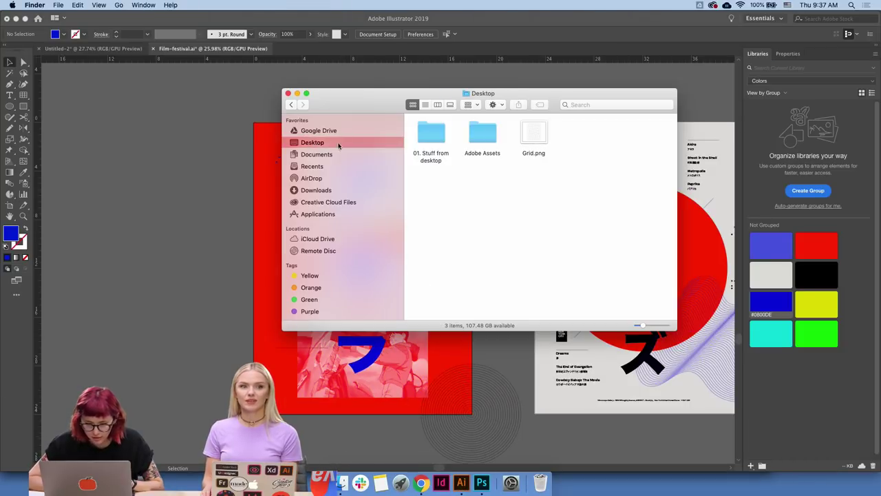
double_click(474, 133)
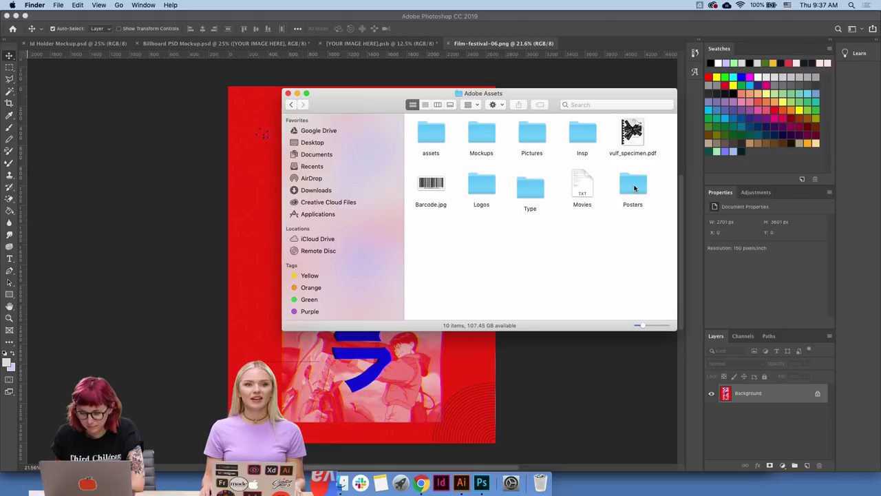
left_click(634, 186)
double_click(637, 182)
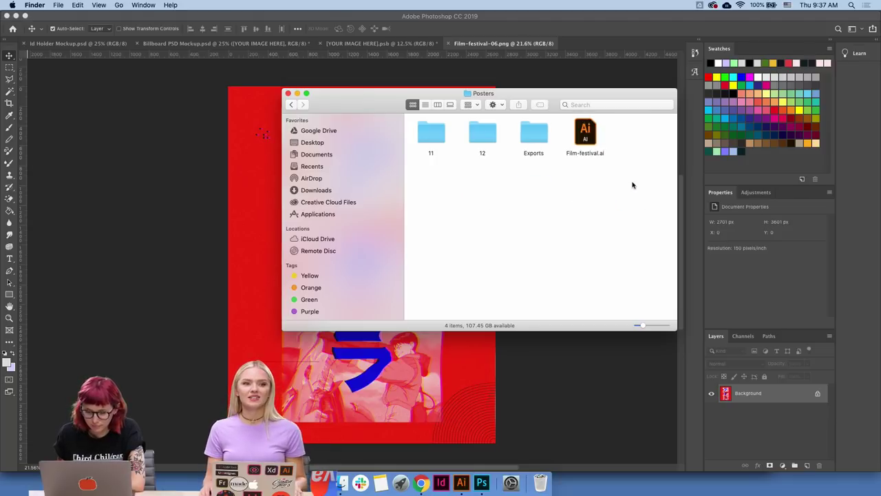
double_click(481, 131)
left_click_drag(442, 184, 472, 199)
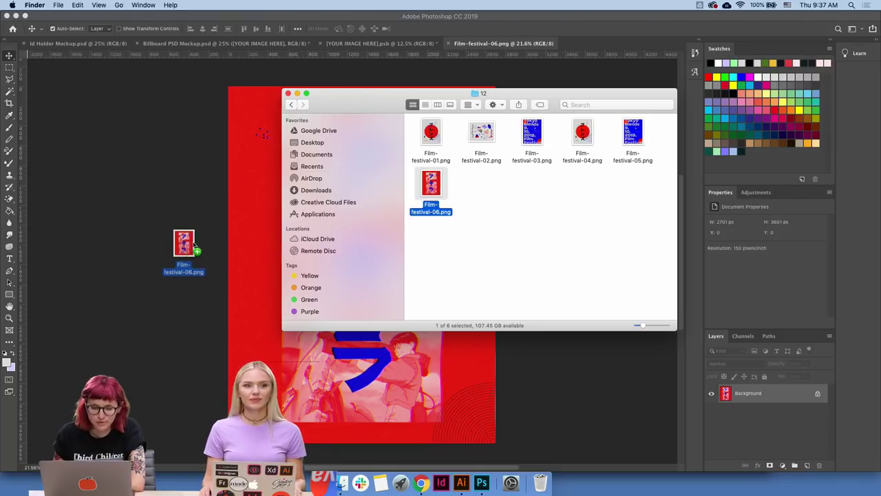
left_click(461, 484)
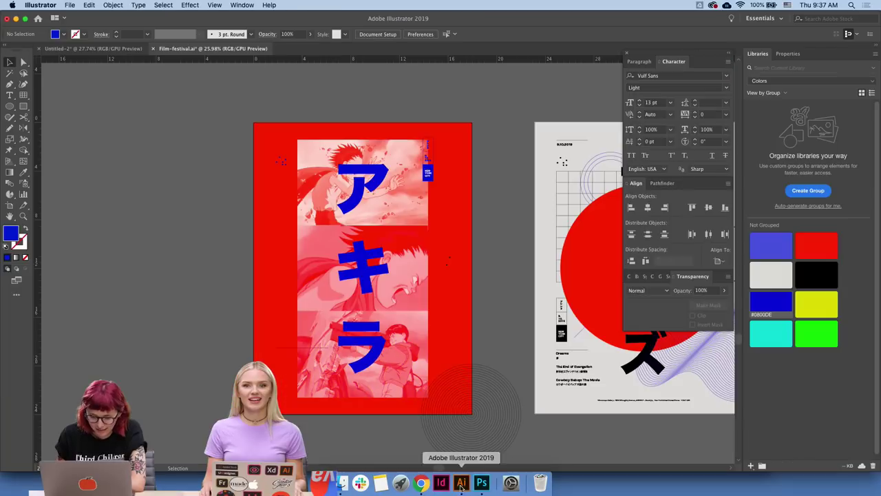
- Drop Film-festival-06.png onto the Akira poster and send it behind the text
left_click(341, 482)
left_click_drag(475, 192, 236, 227)
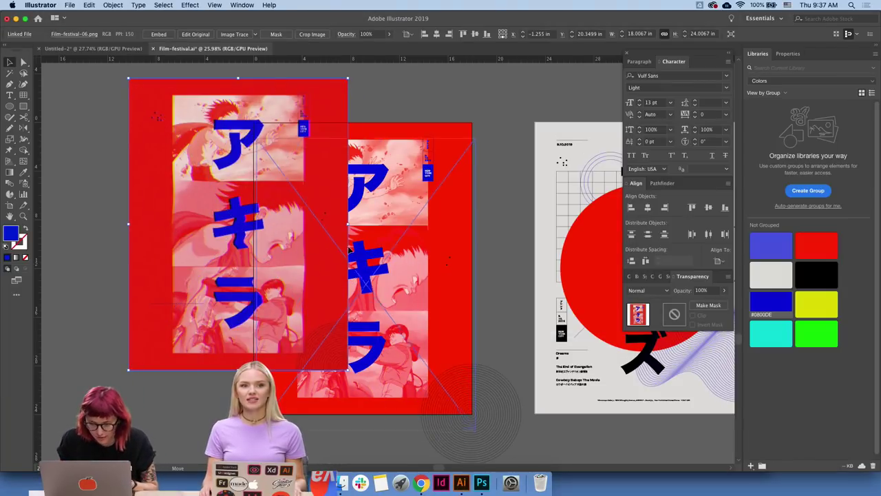
key("ctrl+z")
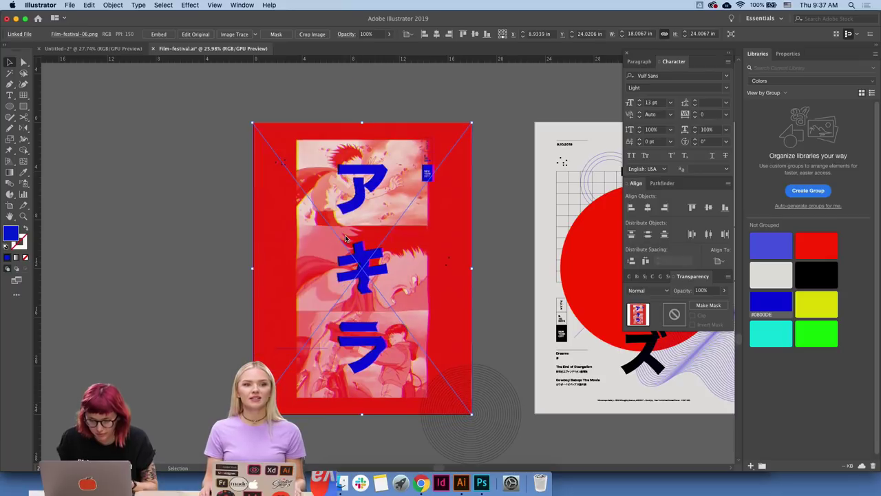
left_click(209, 287)
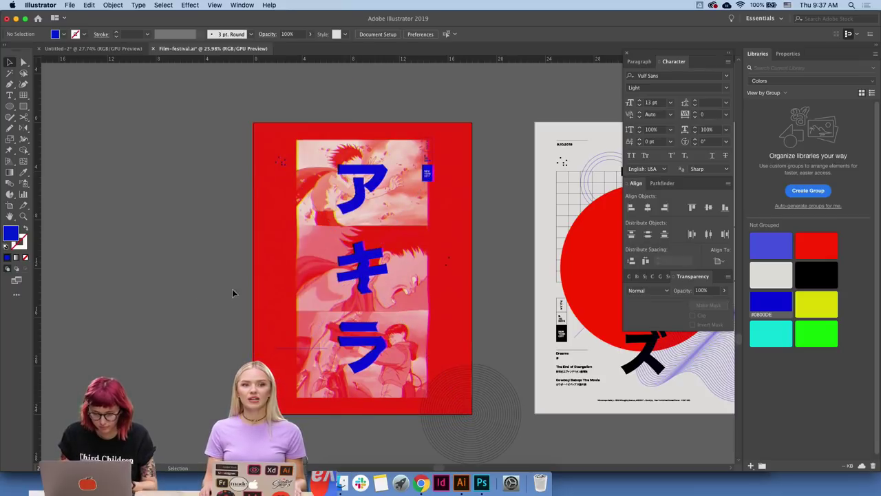
left_click(316, 291)
key("ctrl+bracketleft")
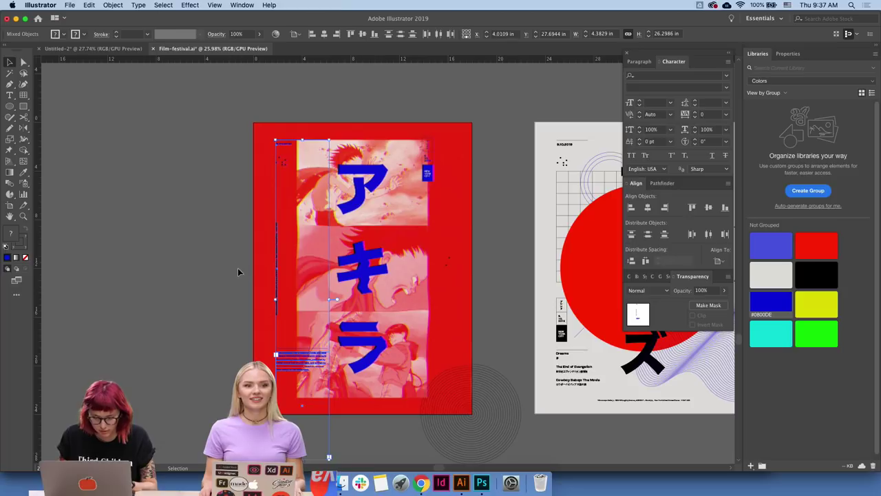
left_click(237, 268)
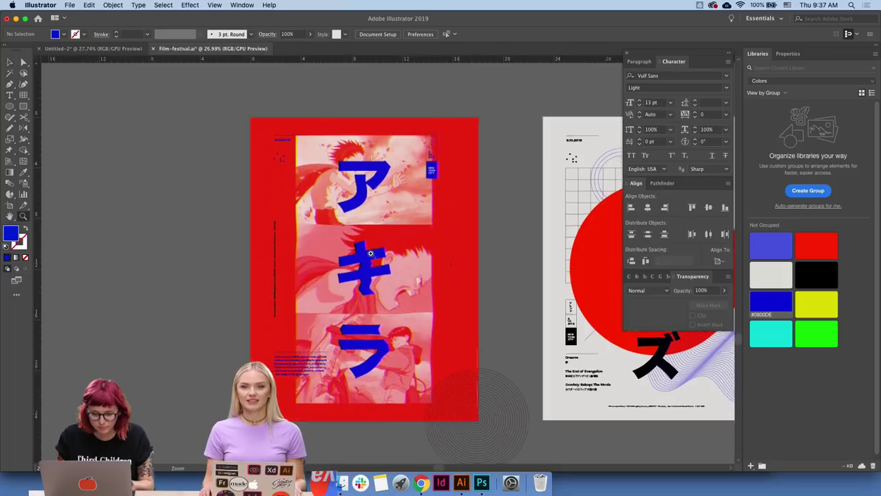
- Zoom into the poster's middle, check the image and vertical text, then select all artwork
key("z")
left_click_drag(318, 254, 421, 264)
key("v")
left_click(254, 269)
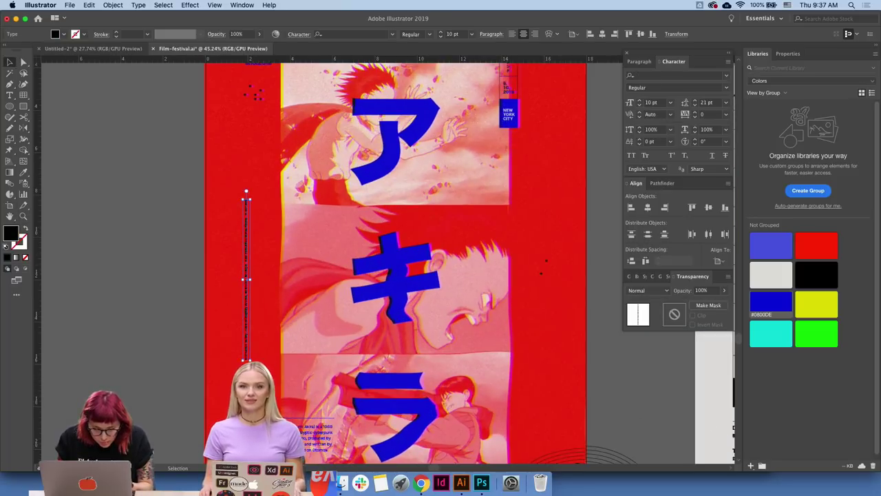
left_click(245, 206, "shift")
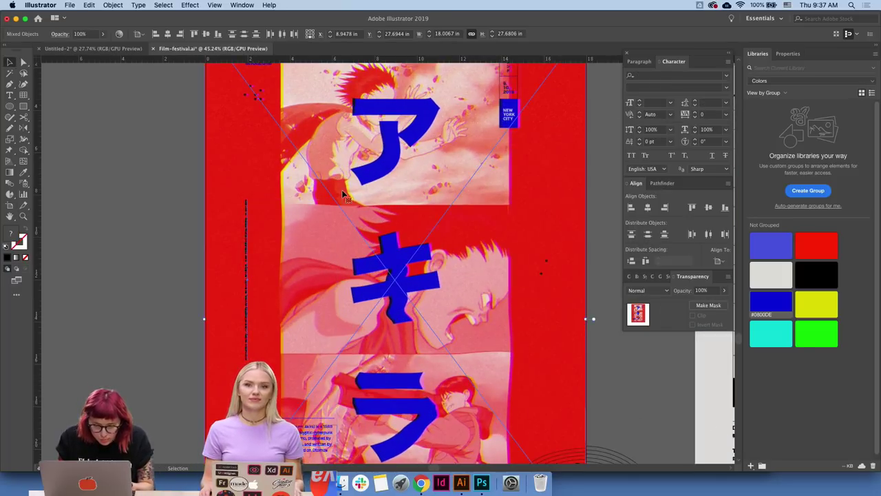
key("ctrl+a")
scroll(270, 121, "up", 3)
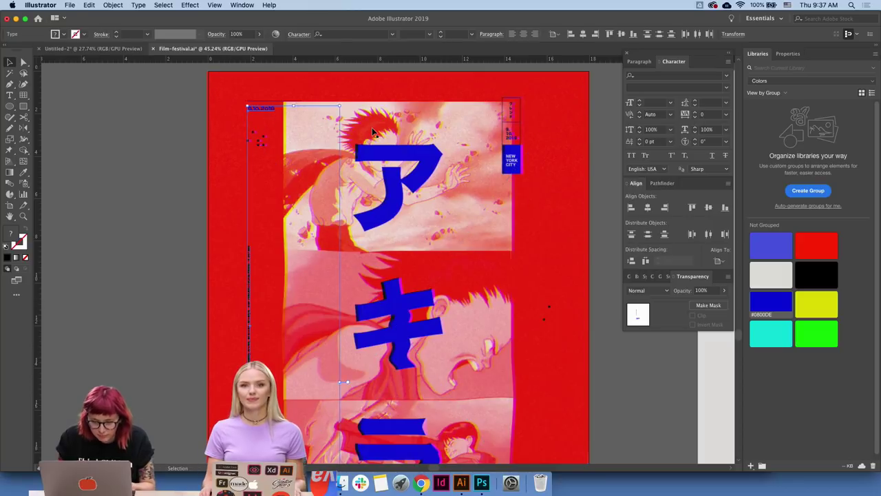
key("ctrl+shift+a")
key("ctrl+a")
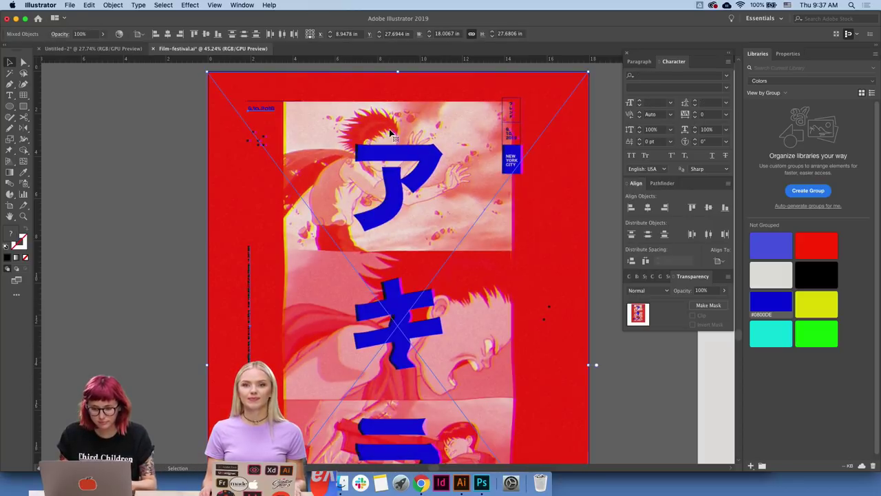
- Paste the Akira poster beside Tokyo Blends and give it its own Artboard 9
scroll(389, 131, "down", 5)
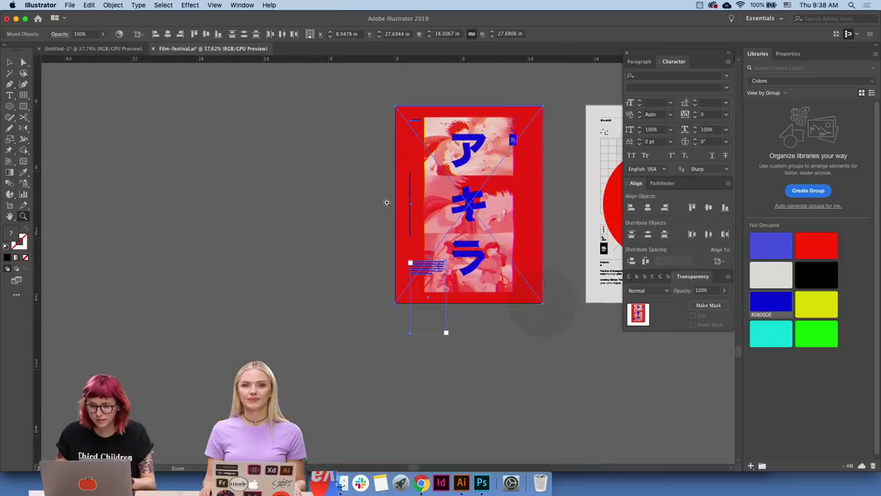
left_click_drag(447, 330, 209, 482)
left_click_drag(496, 413, 125, 269)
key("ctrl+v")
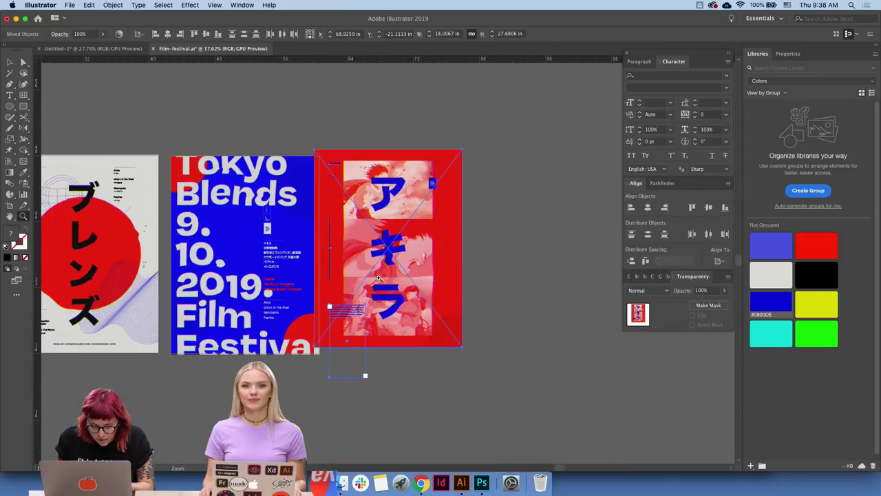
key("v")
mouse_move(395, 278)
left_mouse_down()
mouse_move(425, 287)
mouse_move(400, 282)
left_mouse_up()
left_click(9, 205)
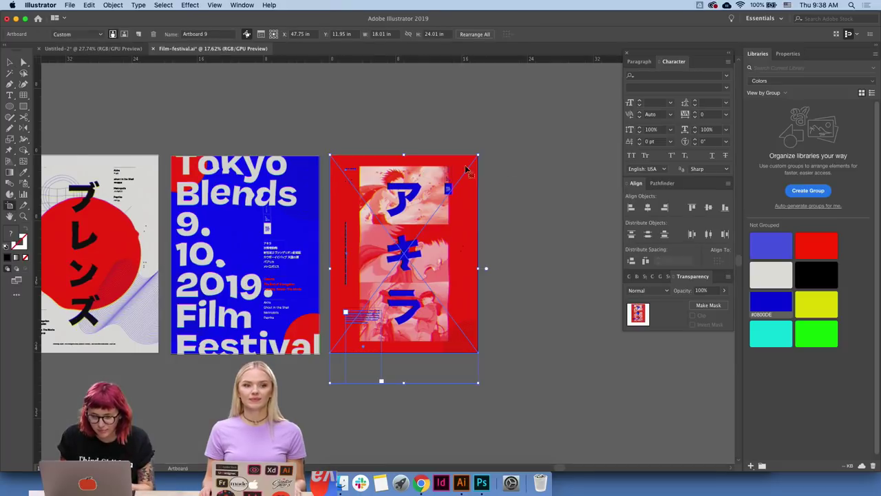
key("v")
mouse_move(276, 185)
left_mouse_down()
mouse_move(423, 185)
mouse_move(428, 205)
left_mouse_up()
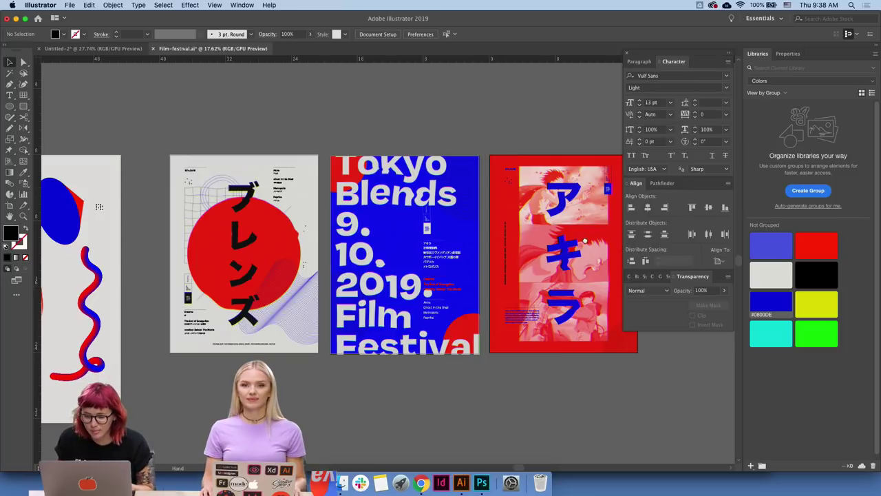
left_click_drag(584, 240, 525, 244)
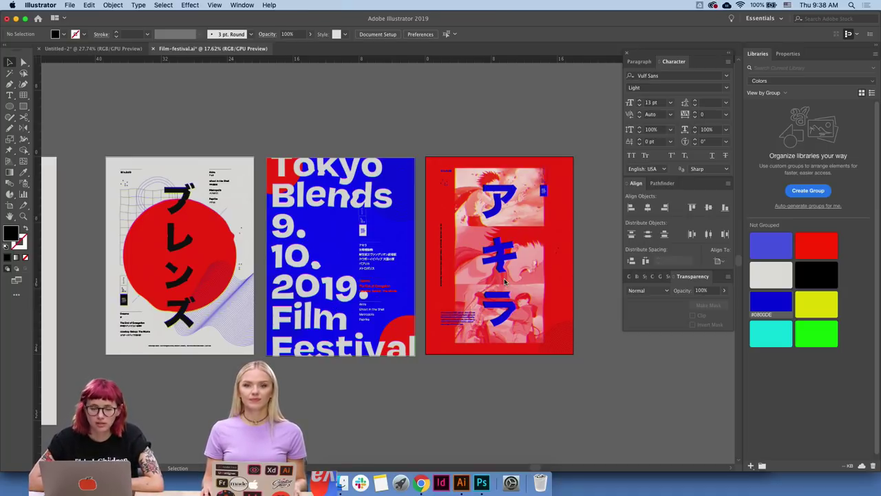
scroll(351, 273, "left", 10)
scroll(346, 273, "left", 2)
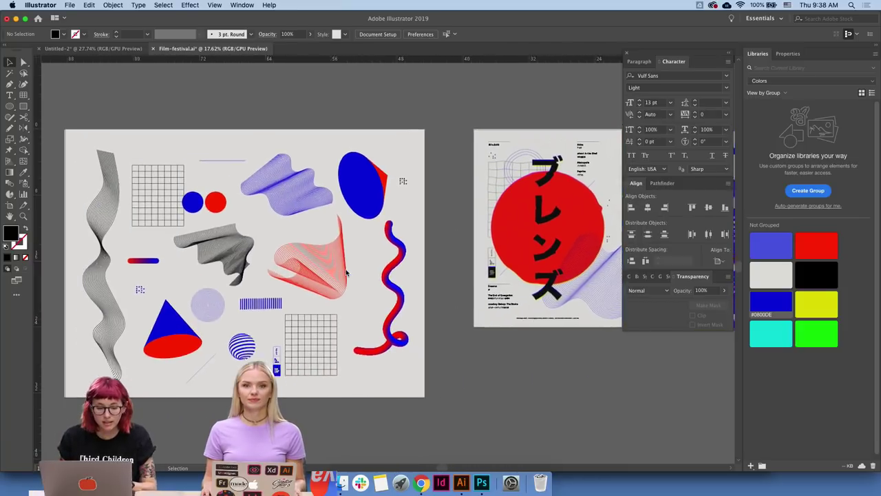
scroll(346, 273, "left", 9)
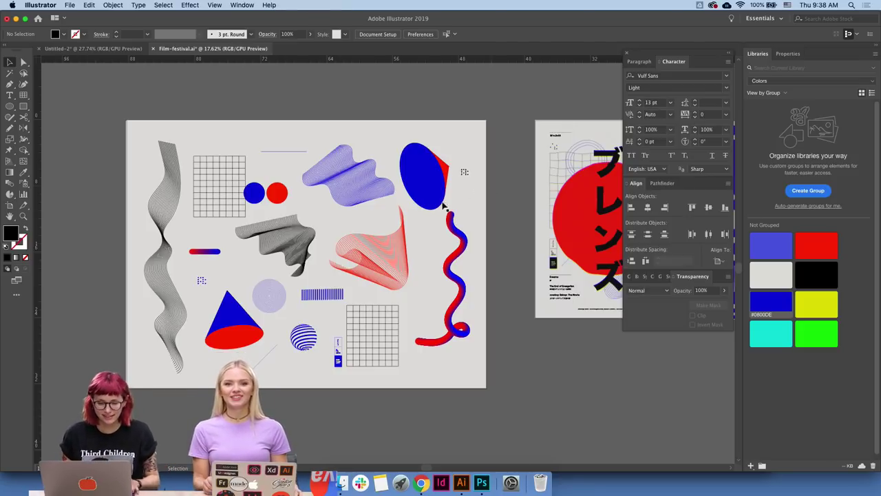
scroll(345, 344, "down", 3)
scroll(347, 340, "up", 3)
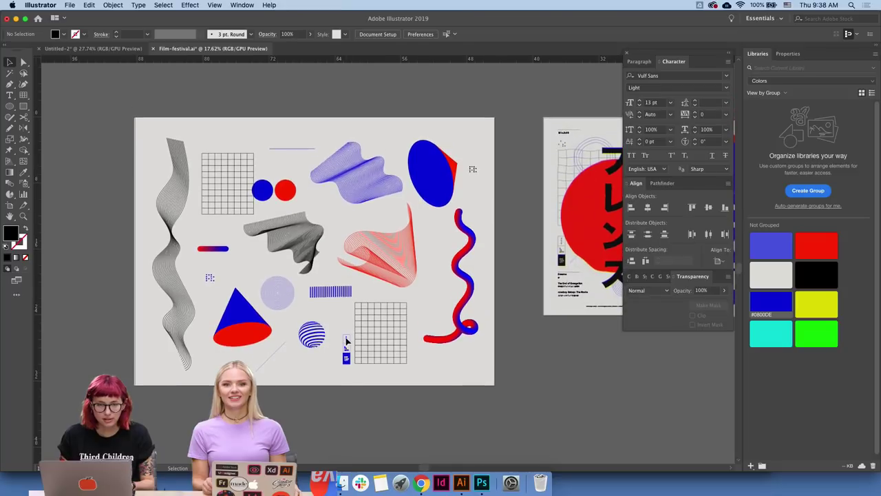
scroll(347, 340, "up", 3)
scroll(346, 340, "up", 1)
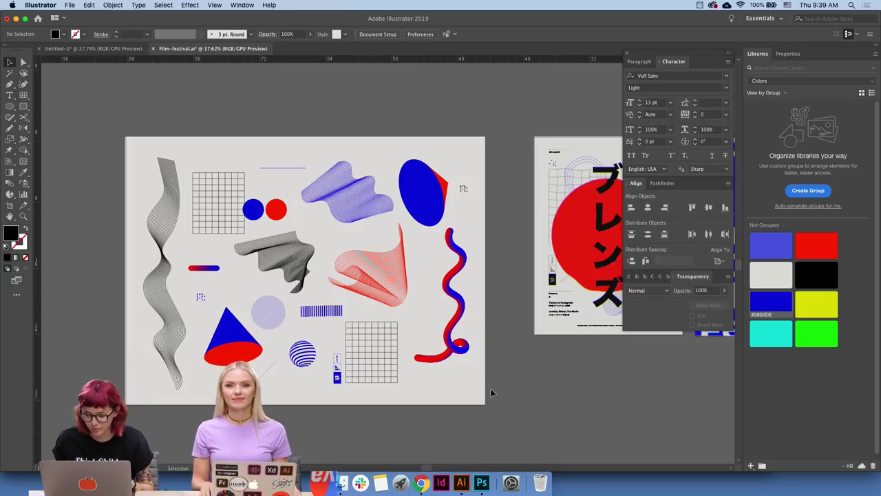
left_click(481, 482)
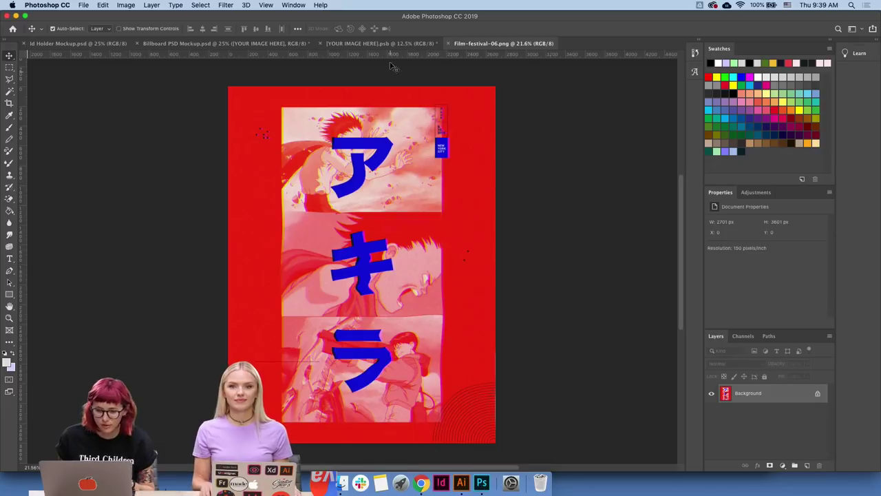
left_click(382, 44)
left_click(264, 44)
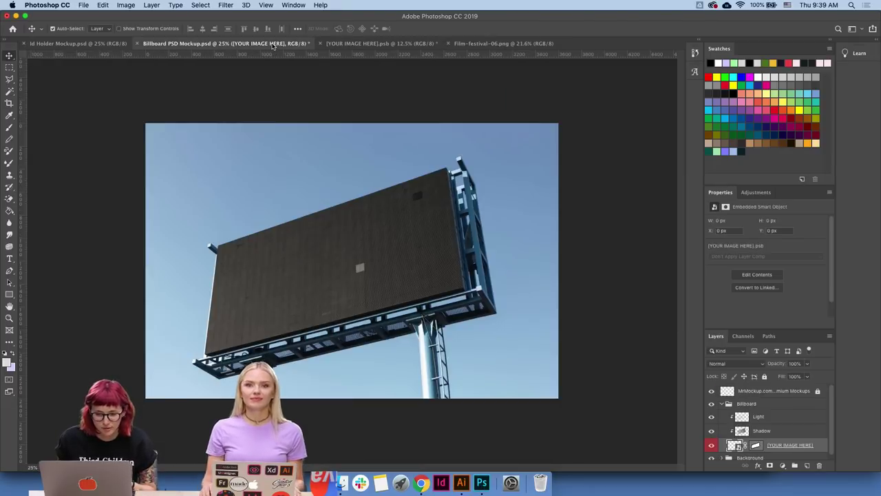
left_click(96, 45)
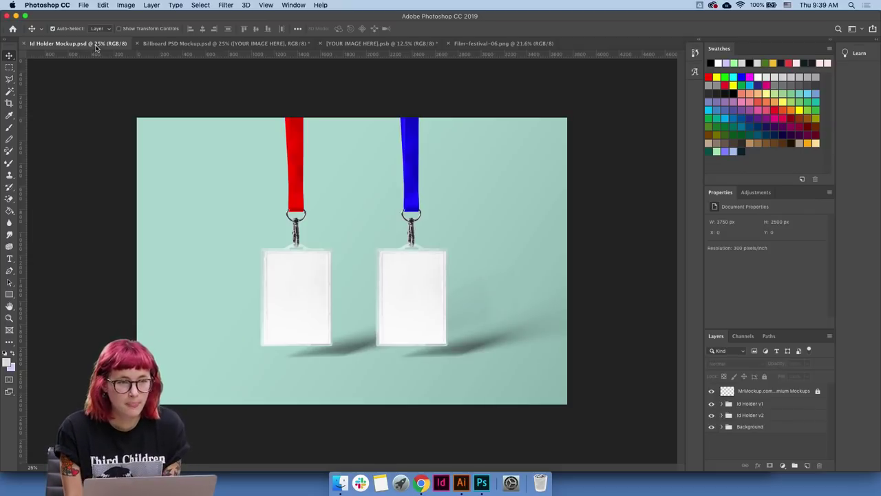
left_click(461, 483)
- Draw a new blank artboard above the poster artboards with the Artboard tool
scroll(523, 412, "right", 2)
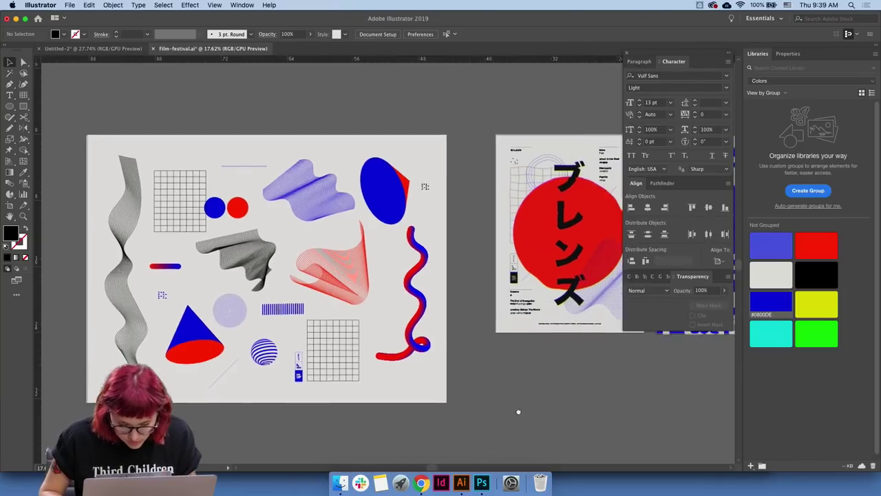
scroll(482, 393, "right", 5)
scroll(426, 330, "down", 4)
scroll(427, 296, "up", 2)
scroll(427, 296, "right", 3)
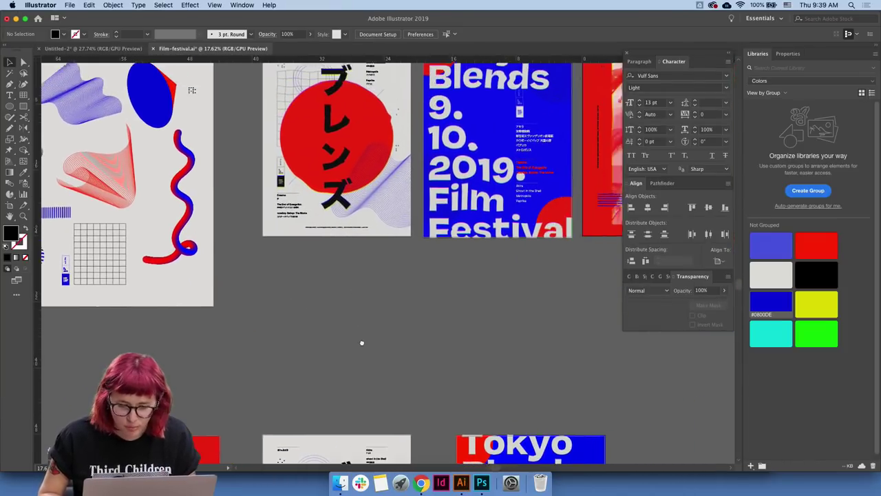
scroll(360, 344, "right", 2)
scroll(359, 344, "up", 1)
scroll(432, 219, "up", 3)
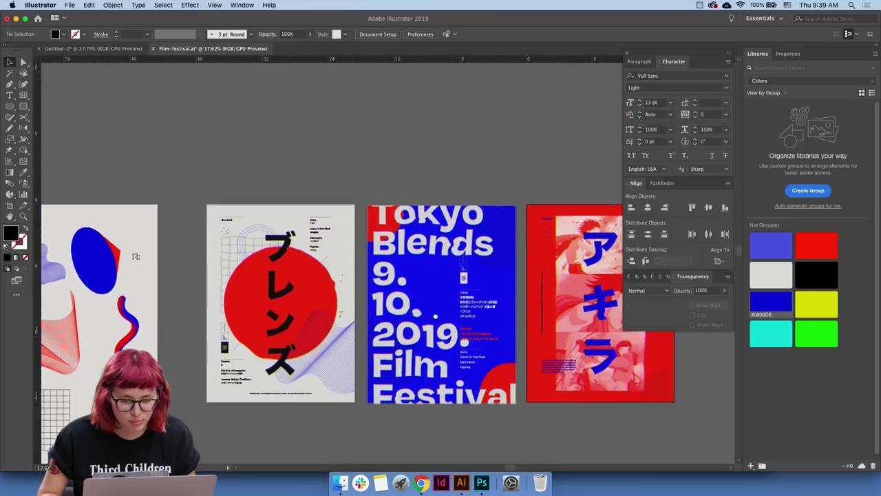
scroll(473, 393, "up", 4)
scroll(474, 393, "left", 2)
left_click(11, 205)
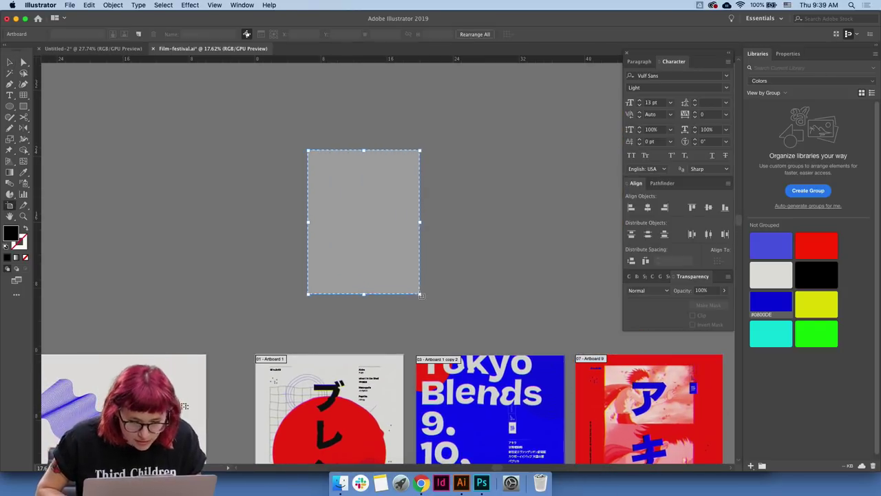
left_click_drag(308, 151, 418, 292)
key("v")
- Cover the new artboard with a black rectangle, widened to 13.5 in
scroll(455, 286, "down", 3)
scroll(455, 286, "left", 1)
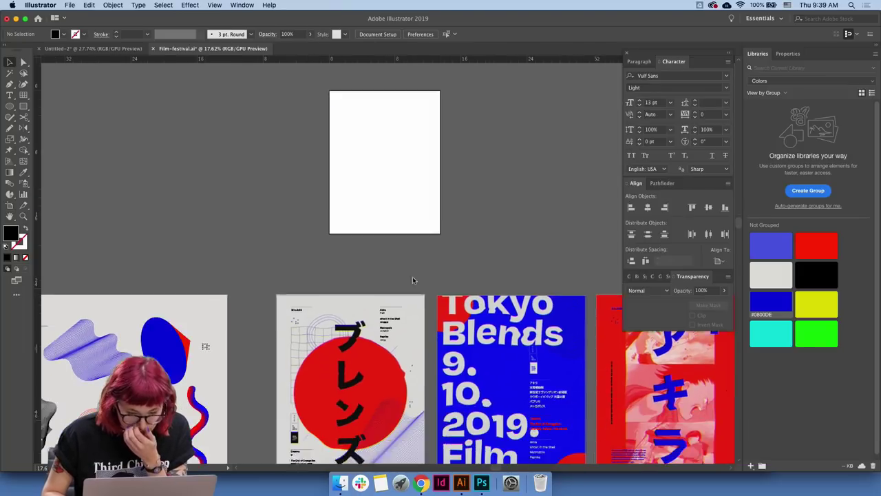
scroll(414, 279, "down", 1)
scroll(413, 279, "left", 1)
scroll(270, 256, "up", 1)
scroll(270, 256, "right", 1)
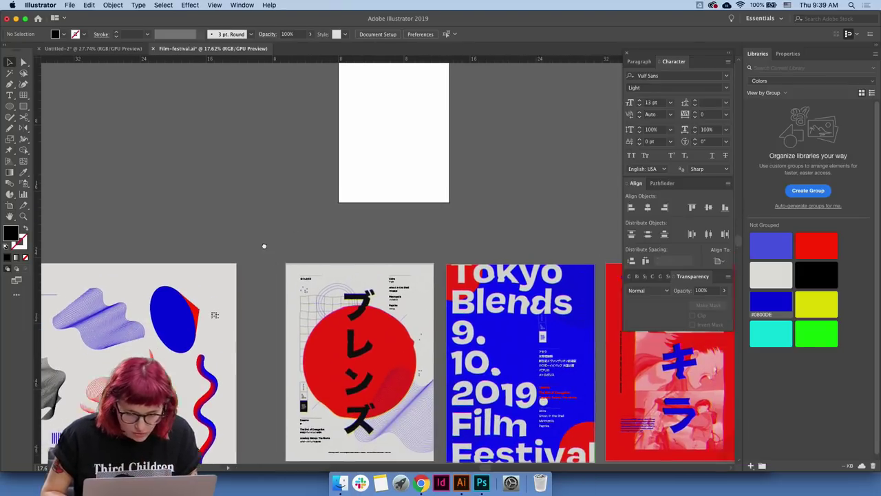
scroll(263, 246, "right", 3)
scroll(264, 246, "up", 1)
scroll(454, 234, "up", 3)
scroll(455, 234, "left", 2)
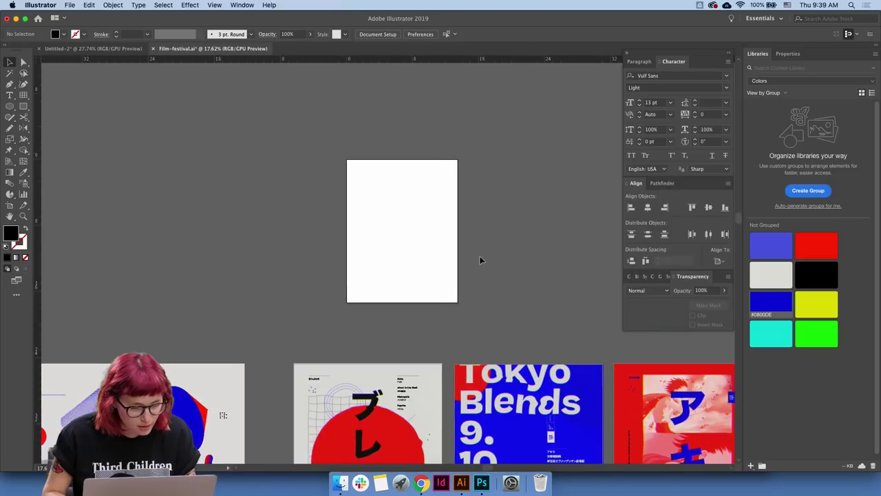
scroll(425, 220, "up", 2)
key("m")
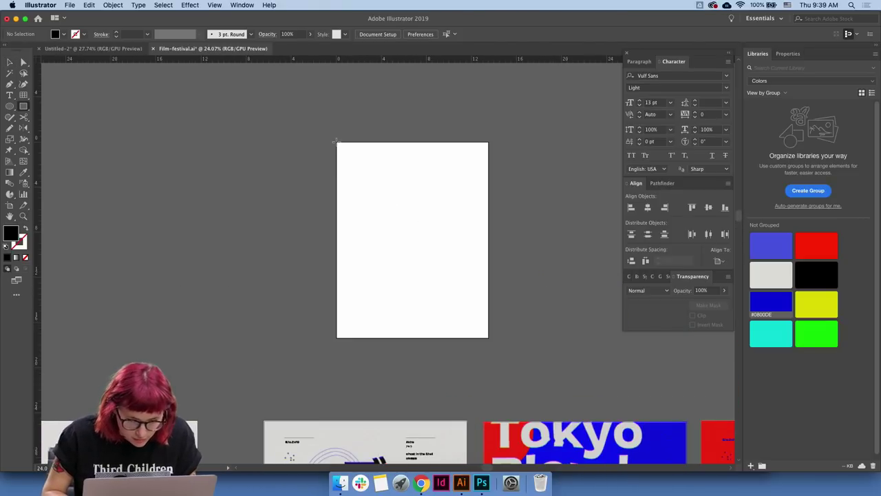
left_click_drag(336, 141, 488, 338)
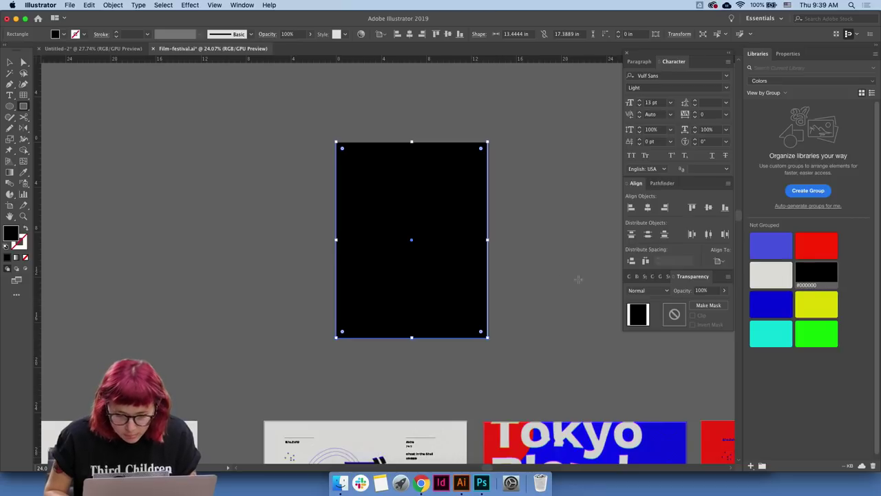
key("v")
left_click(772, 302)
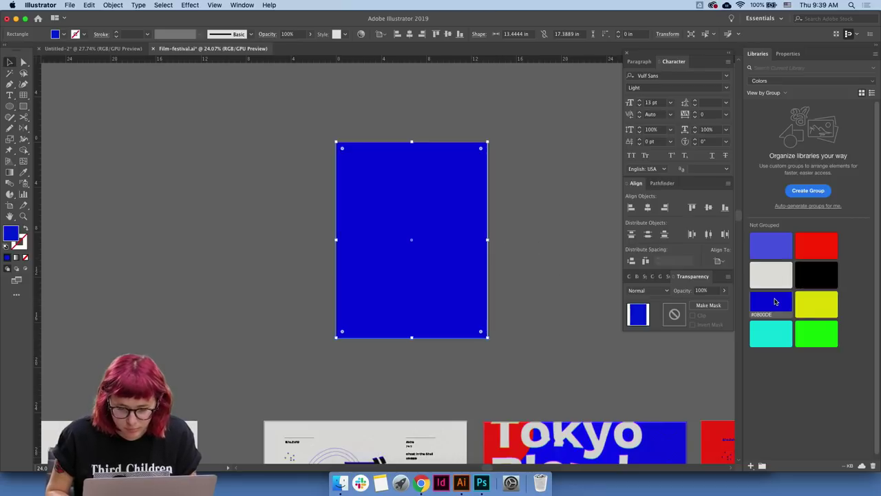
left_click(769, 282)
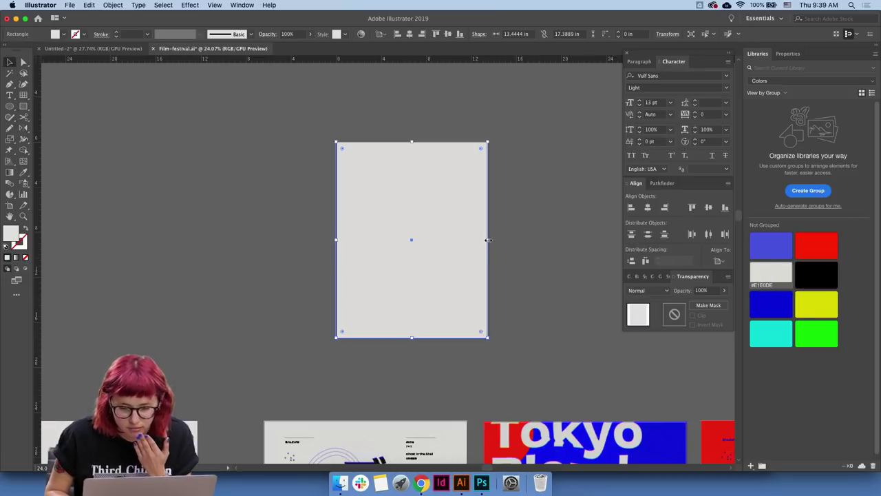
left_click(807, 272)
left_click_drag(488, 239, 488, 238)
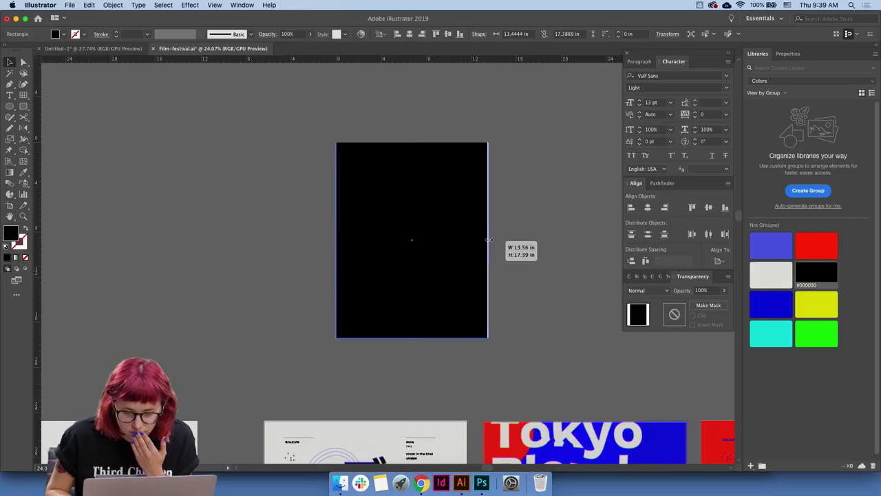
left_click(162, 209)
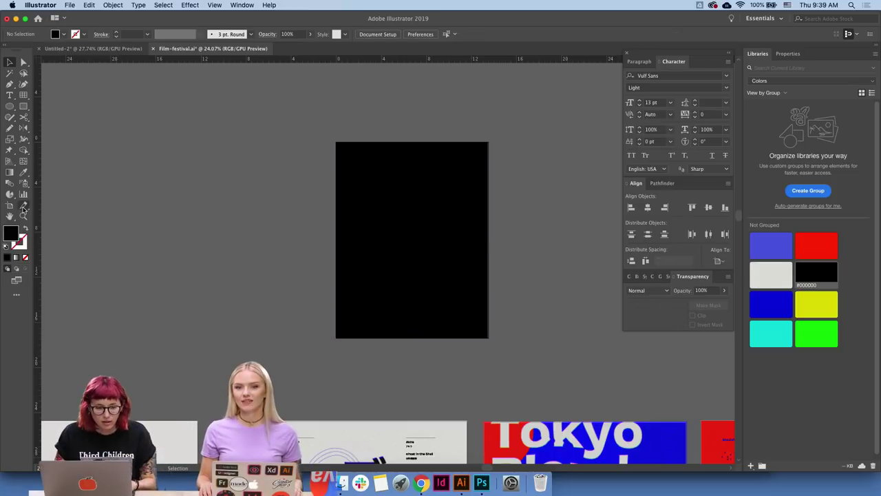
- Duplicate the black artboard to its right and make the copy's rectangle blue
key("shift+o")
scroll(336, 211, "right", 5)
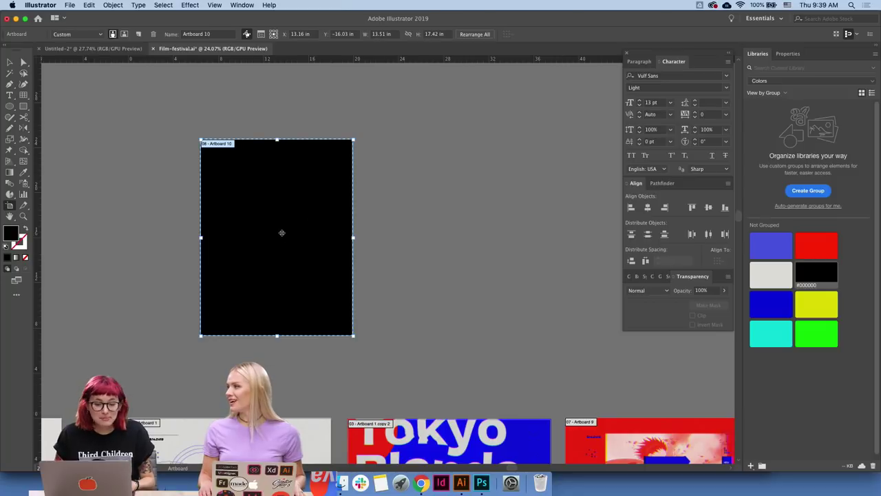
left_click_drag(281, 232, 459, 244)
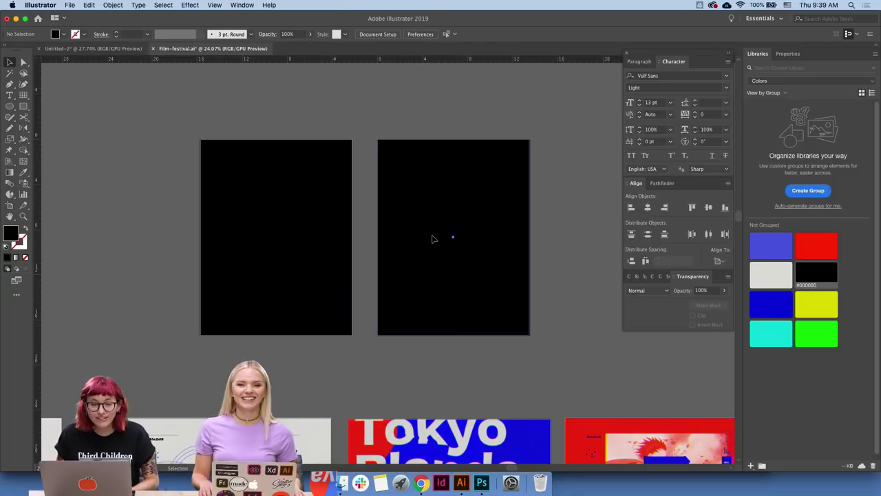
left_click(434, 239)
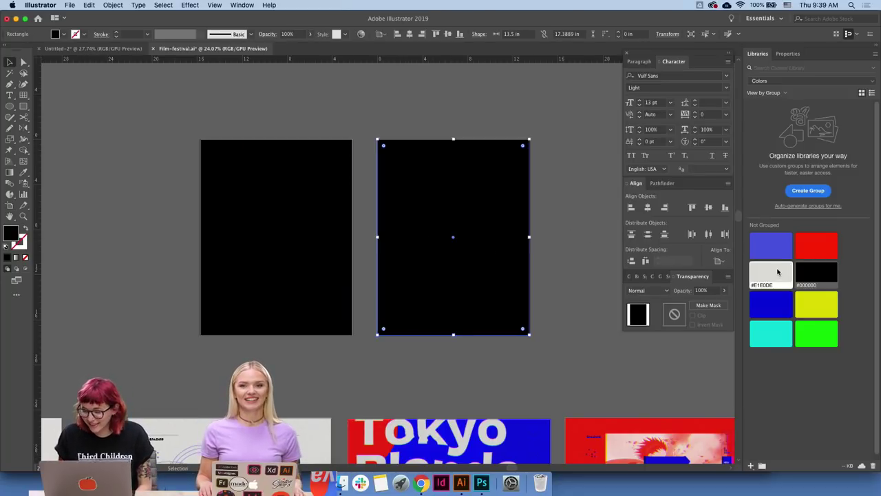
left_click(769, 303)
left_click(571, 330)
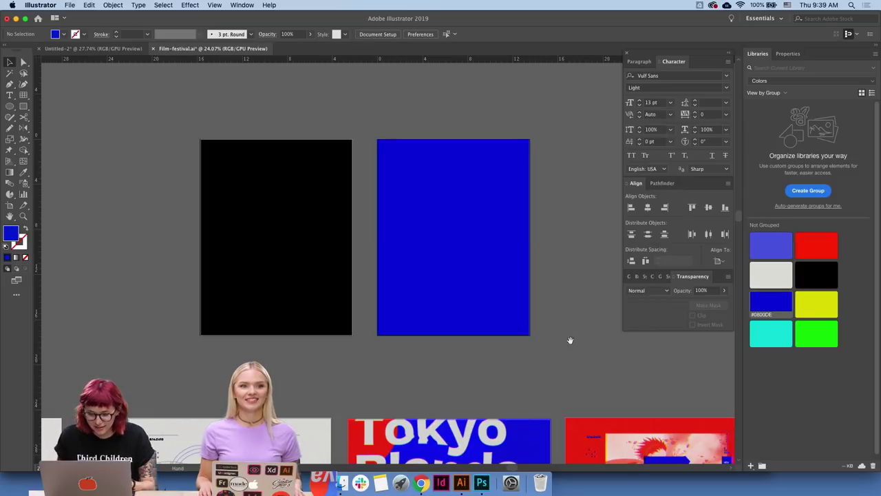
- Move over to the posters and select the small date text on the ブレンズ poster
scroll(537, 338, "left", 2)
left_click_drag(273, 334, 440, 203)
scroll(413, 165, "down", 3)
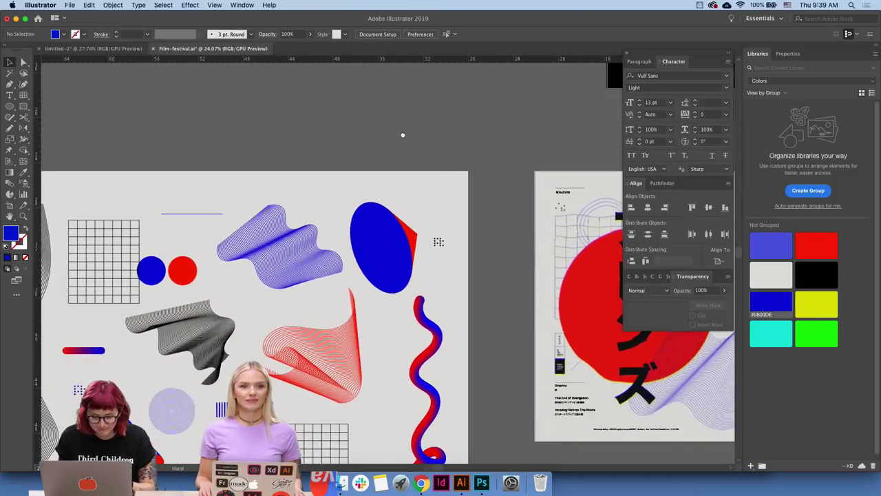
scroll(309, 138, "right", 2)
scroll(351, 246, "right", 2)
scroll(385, 138, "down", 8)
scroll(434, 250, "up", 5)
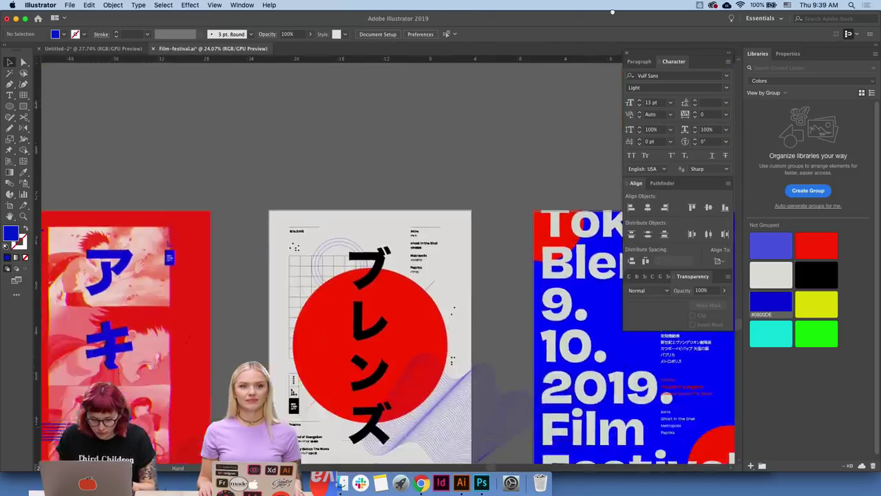
left_click(305, 224)
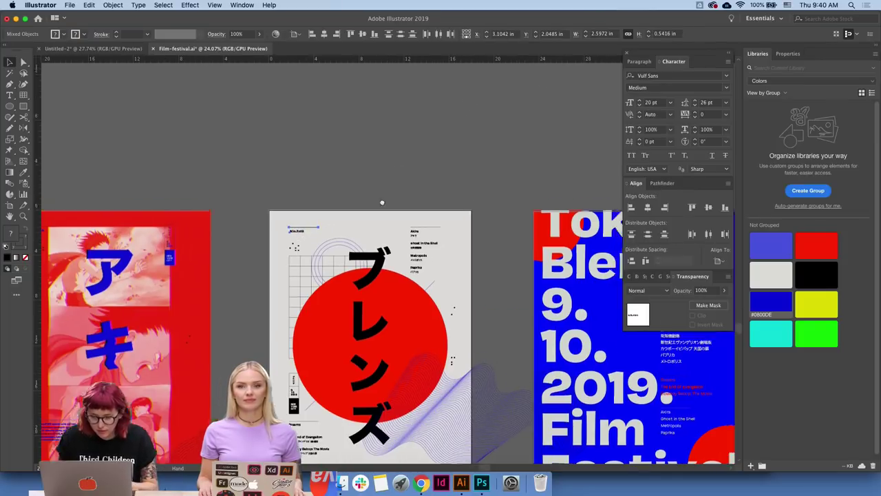
- Make the date text fill and the thin line's stroke the light-grey library colour
scroll(381, 199, "down", 5)
scroll(305, 206, "down", 5)
scroll(305, 205, "up", 5)
key("z")
left_click_drag(436, 208, 454, 207)
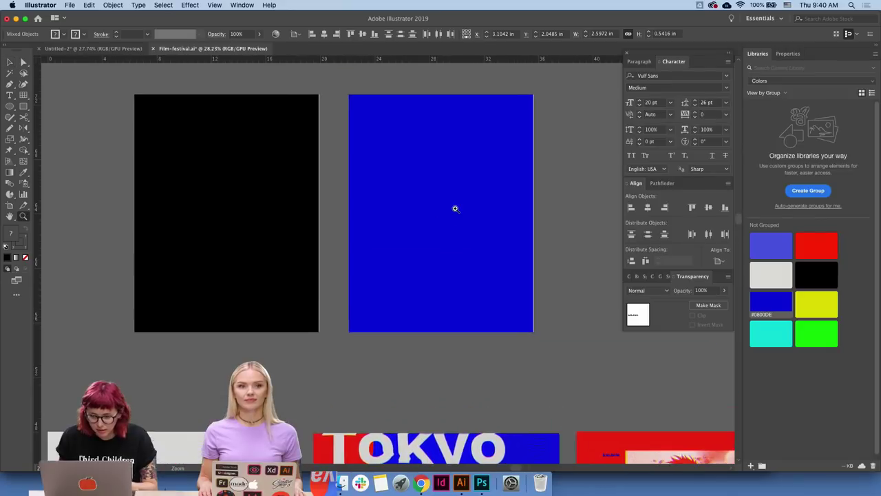
key("v")
left_click(761, 281)
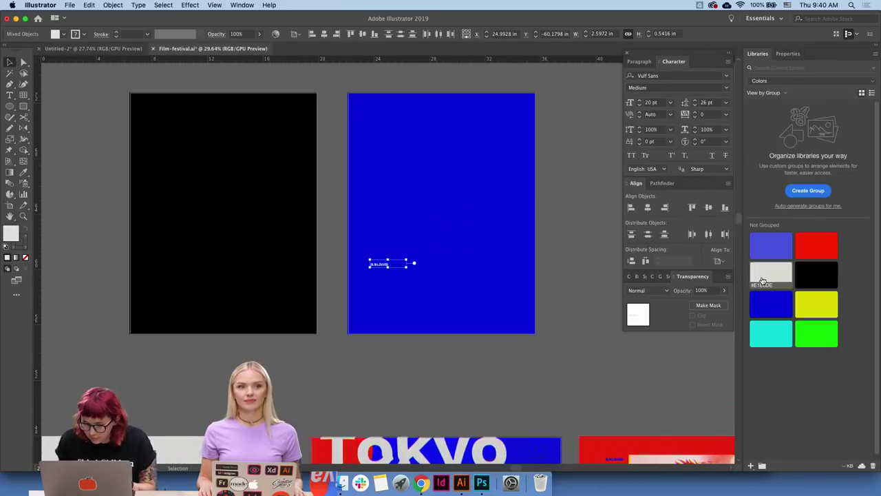
left_click(415, 328)
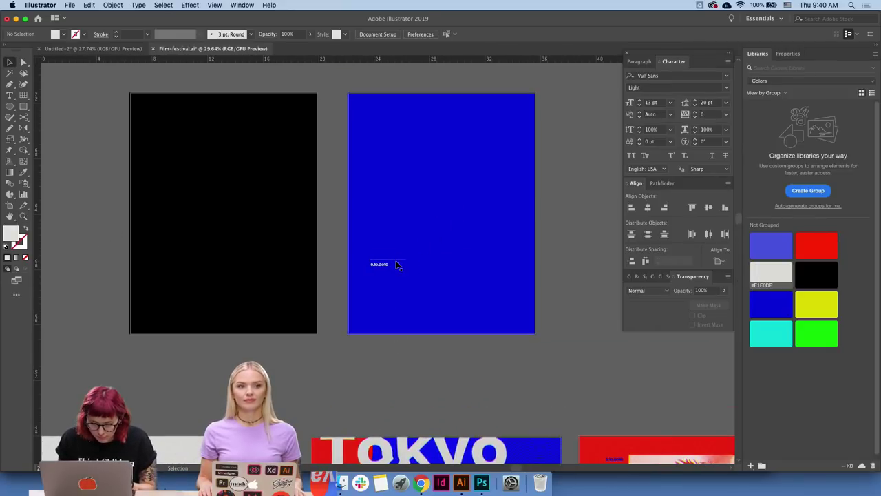
left_click(397, 265)
left_click(24, 242)
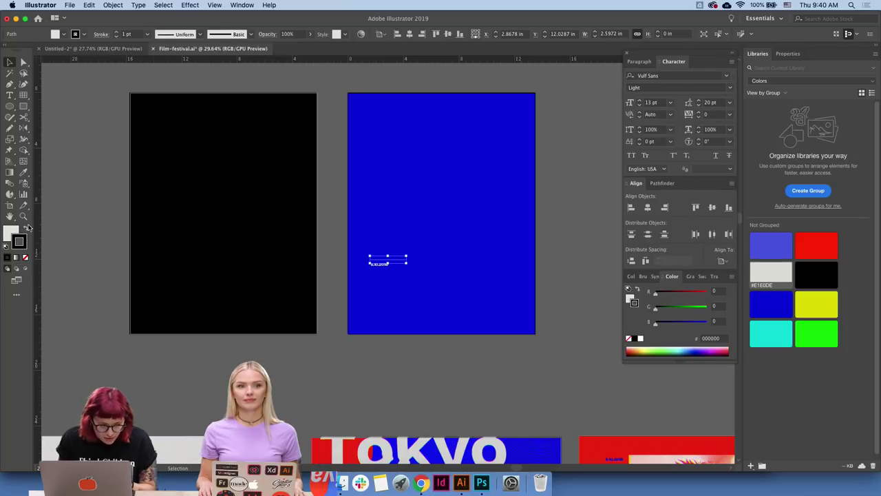
left_click(760, 278)
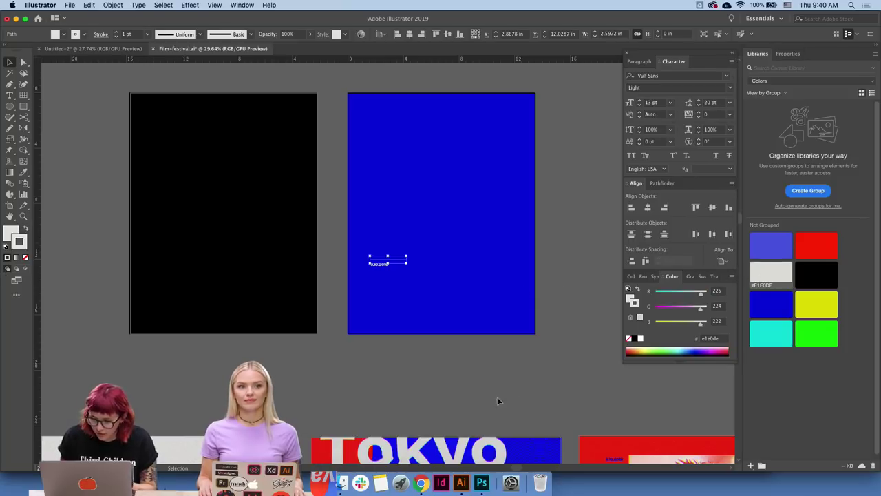
left_click(426, 292)
- Enlarge and raise the date and line, then add the attendee's name and VIP PASS below
mouse_move(383, 270)
left_mouse_down()
mouse_move(388, 257)
mouse_move(529, 234)
left_mouse_up()
mouse_move(413, 258)
left_mouse_down()
mouse_move(415, 209)
mouse_move(432, 251)
left_mouse_up()
left_click(565, 217)
double_click(432, 250)
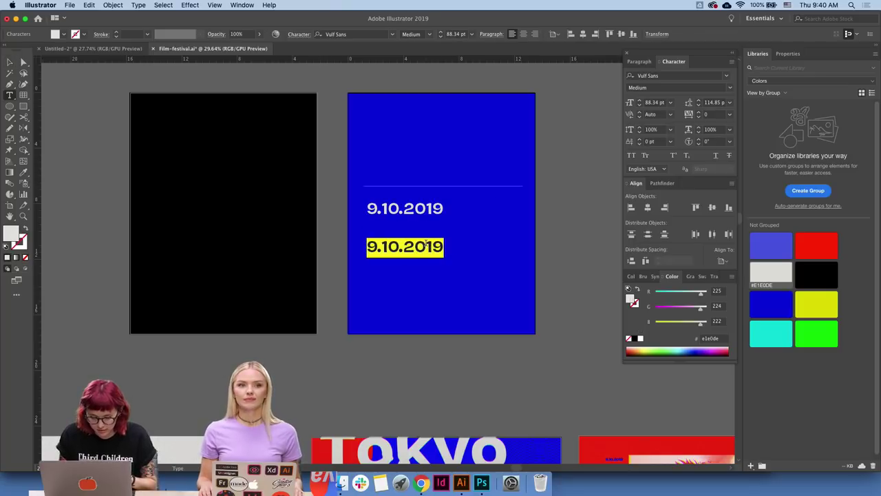
type("Mercedes")
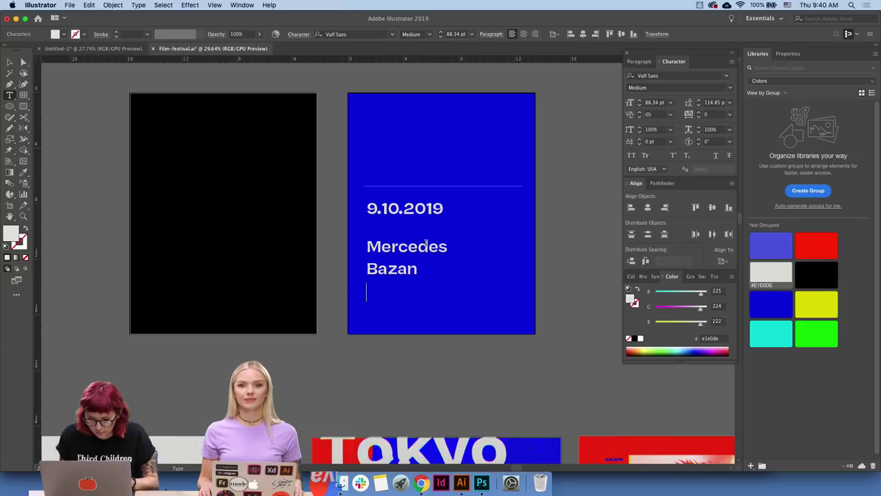
type("VIP PA")
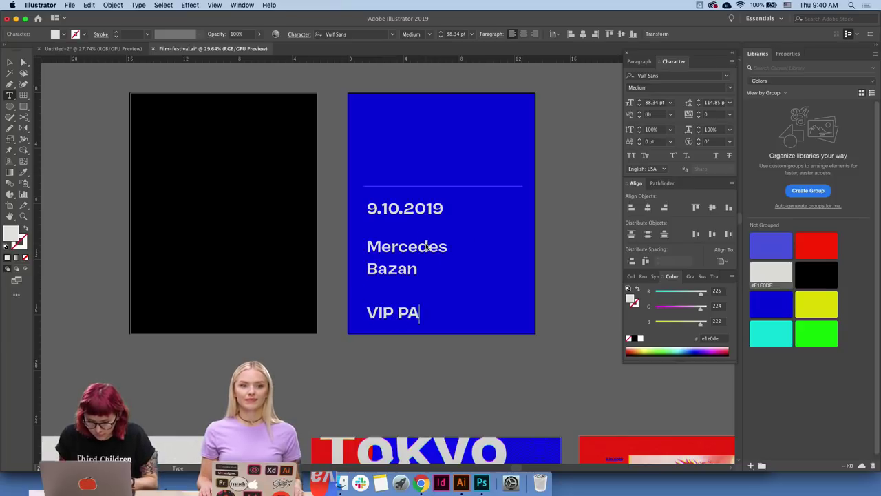
type("SS")
left_click(425, 359, "super")
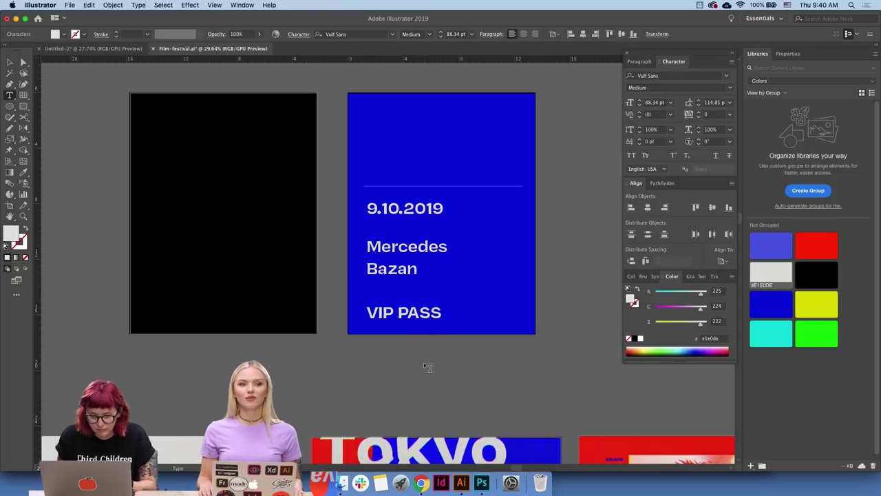
key("Escape")
left_click(435, 367)
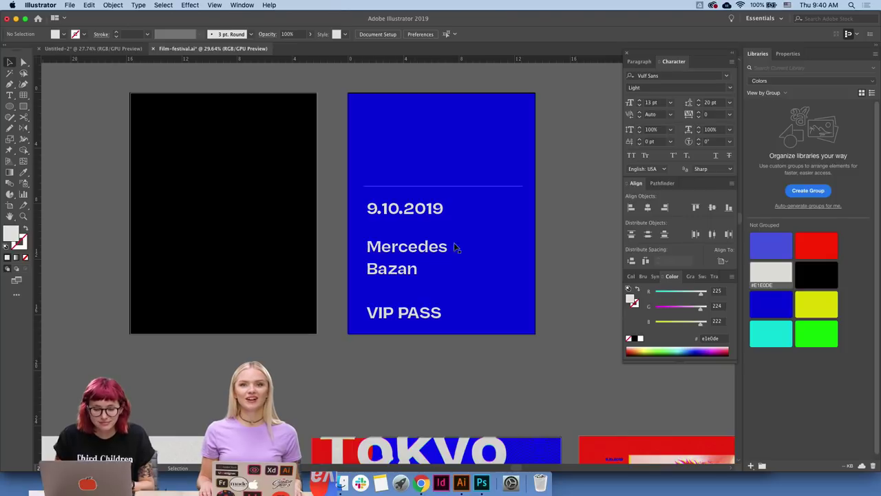
- Copy the blue tag group, grid, black wave and red wave beside the blue VIP pass
scroll(408, 346, "down", 10)
scroll(351, 259, "right", 10)
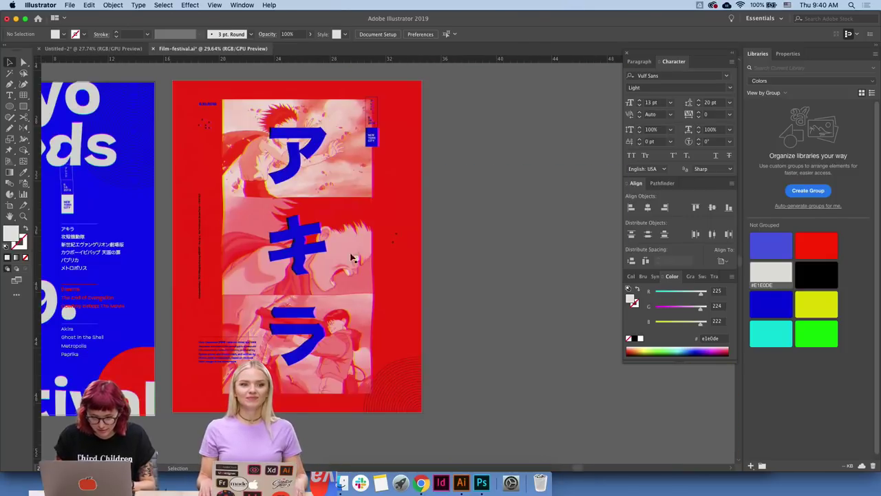
scroll(351, 258, "left", 10)
scroll(422, 250, "up", 10)
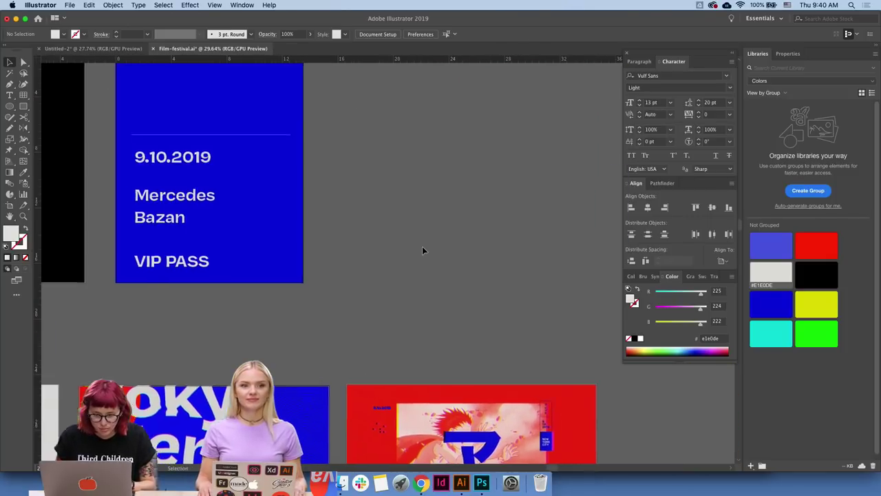
scroll(422, 250, "left", 10)
scroll(423, 250, "down", 10)
scroll(422, 250, "down", 5)
scroll(423, 250, "left", 3)
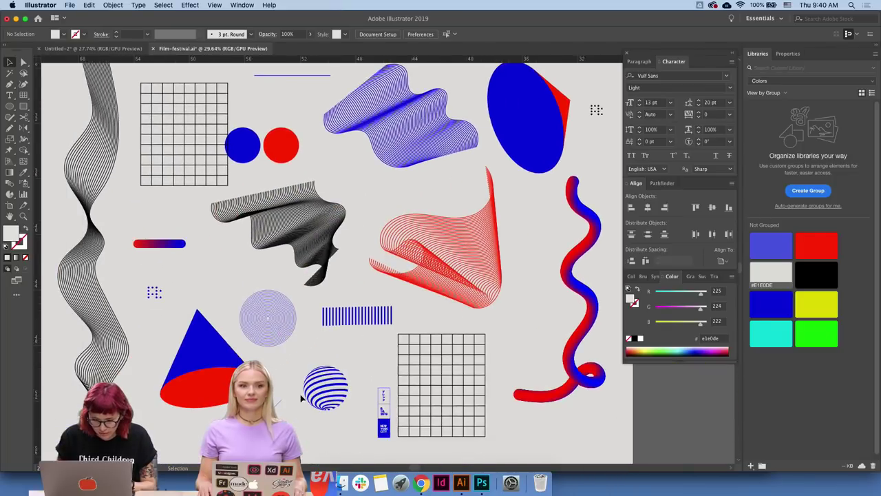
left_click(389, 425)
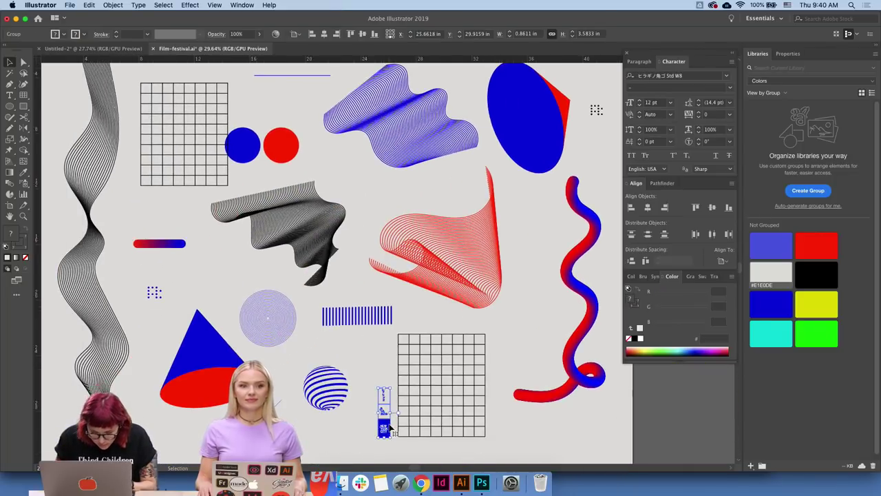
left_click(420, 339, "shift")
left_click(292, 205, "shift")
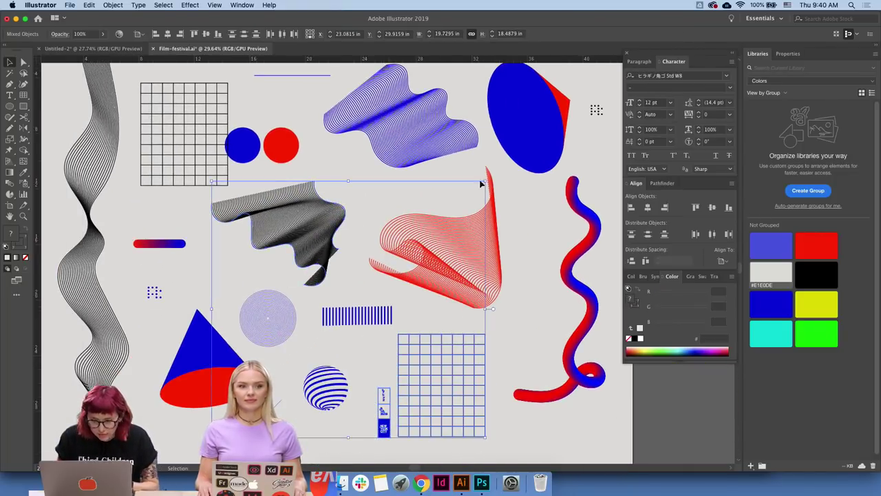
left_click(466, 241, "shift")
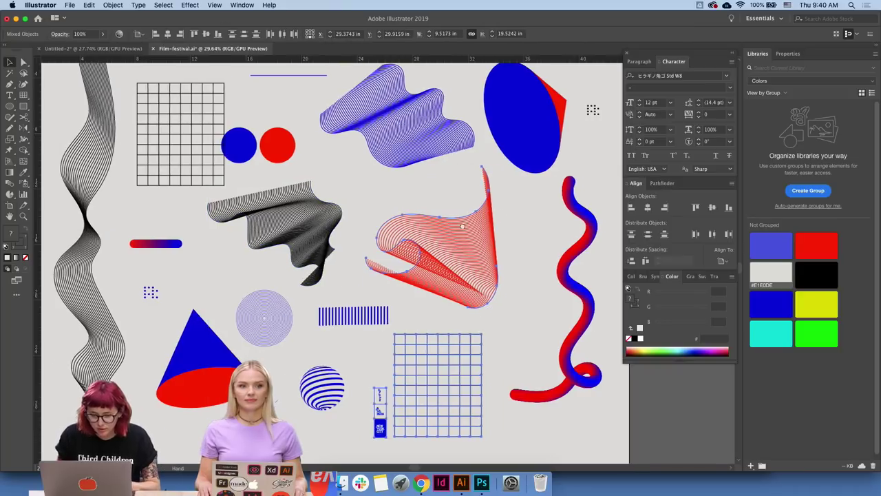
scroll(414, 227, "right", 10)
mouse_move(414, 228)
left_mouse_down()
mouse_move(301, 412)
mouse_move(524, 270)
left_mouse_up()
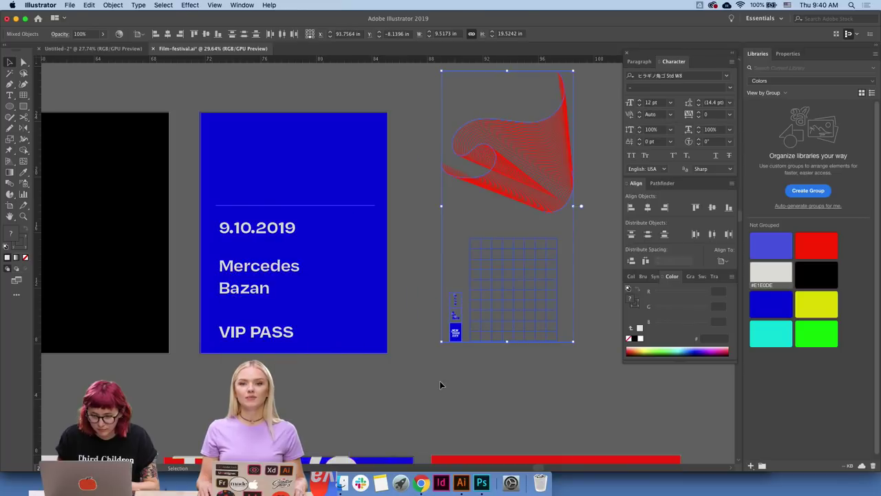
left_click(459, 346)
- Select the copied tag group and show it in the Properties panel
left_click(457, 334)
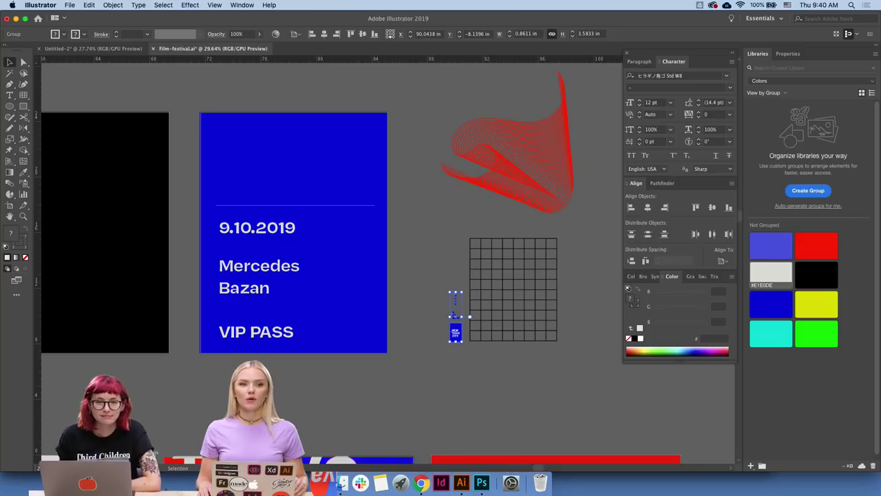
left_click(786, 54)
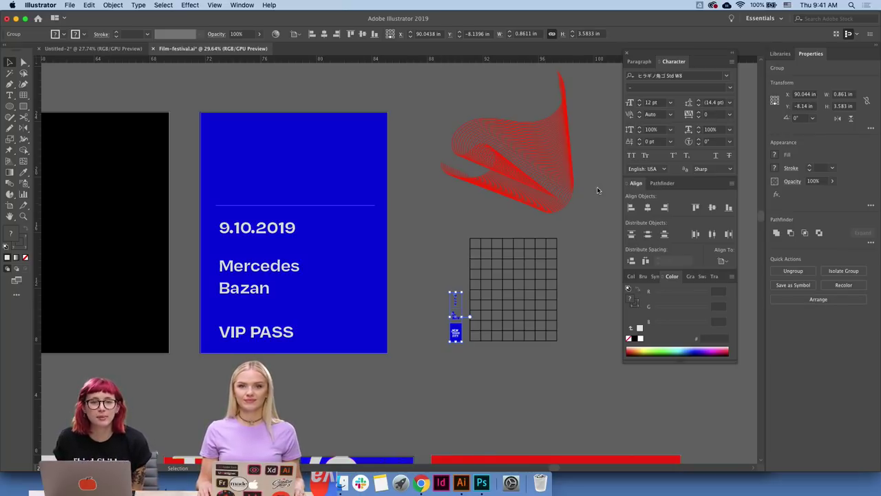
scroll(343, 307, "left", 10)
scroll(344, 306, "down", 5)
scroll(344, 307, "down", 3)
scroll(344, 307, "left", 5)
scroll(343, 306, "down", 2)
scroll(344, 307, "left", 3)
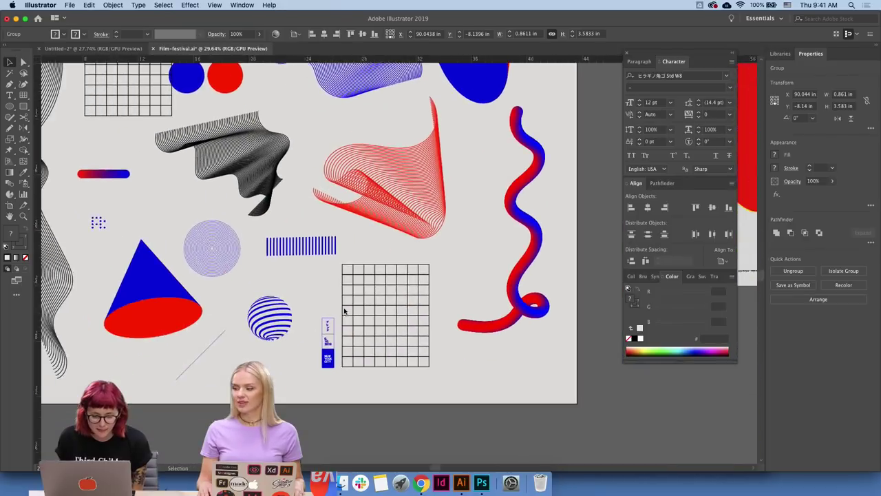
scroll(344, 311, "up", 1)
scroll(344, 311, "left", 1)
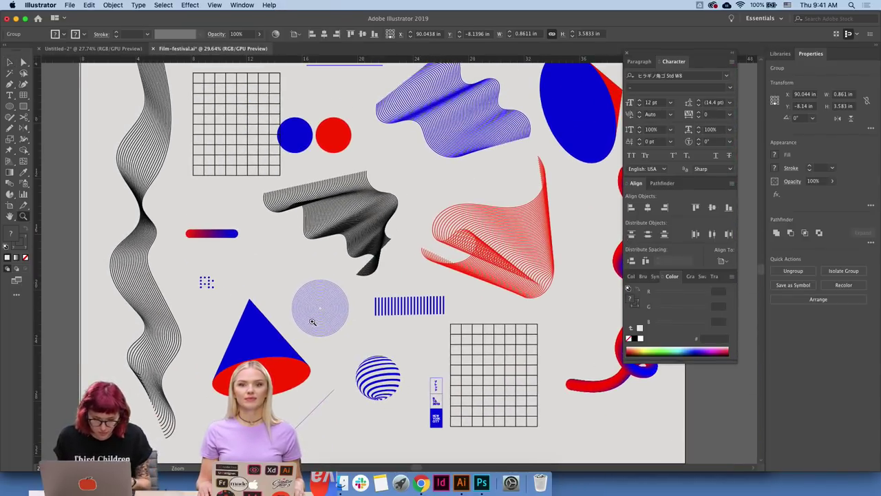
- Zoom in on the concentric-circle shapes, then on the VIP pass and tag group
mouse_move(311, 322)
left_mouse_down()
mouse_move(420, 291)
mouse_move(380, 289)
mouse_move(415, 257)
left_mouse_up()
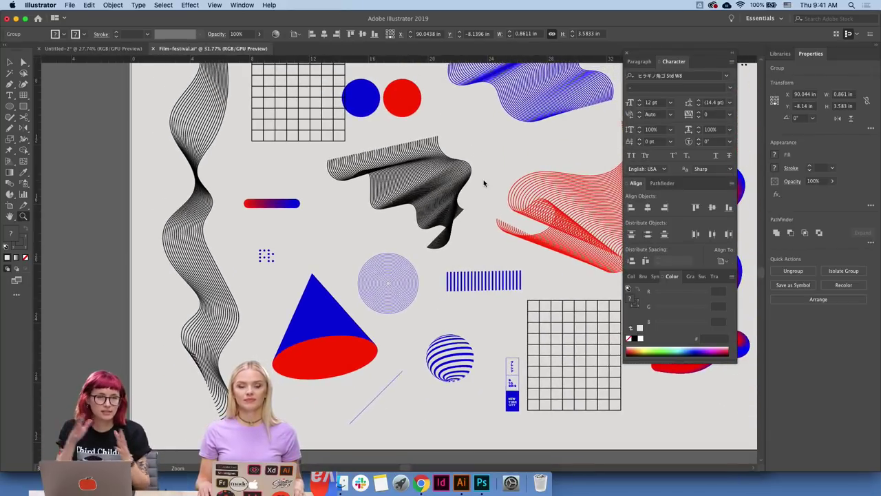
scroll(500, 180, "up", 3)
scroll(482, 189, "right", 5)
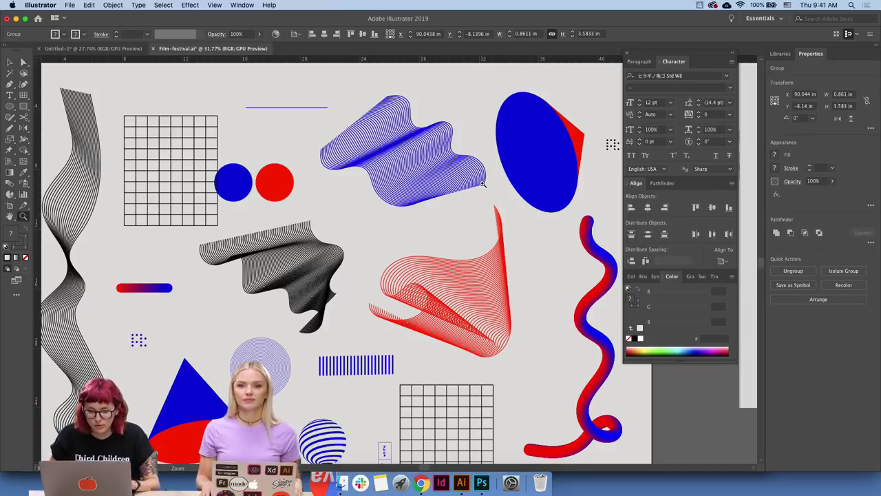
scroll(467, 189, "right", 5)
scroll(468, 186, "right", 10)
scroll(468, 186, "right", 5)
scroll(468, 186, "up", 3)
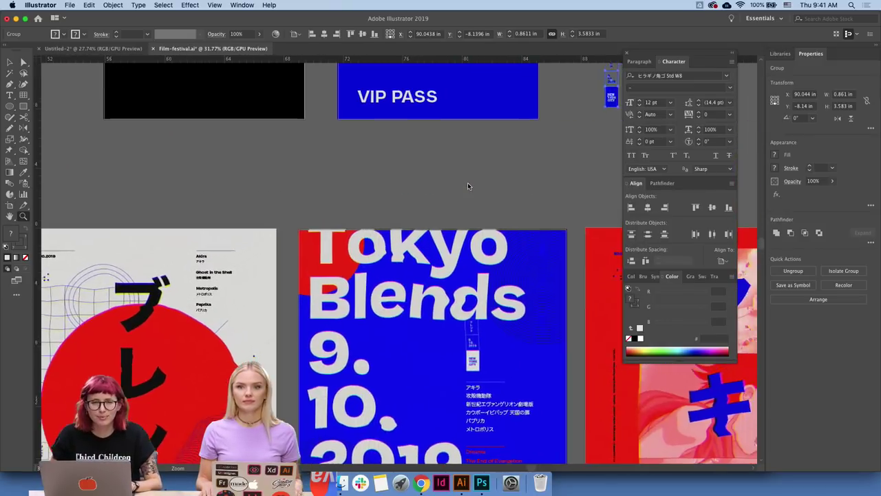
scroll(467, 186, "right", 3)
scroll(467, 186, "up", 3)
scroll(468, 184, "right", 3)
scroll(421, 174, "up", 3)
scroll(422, 174, "left", 3)
scroll(482, 262, "up", 2)
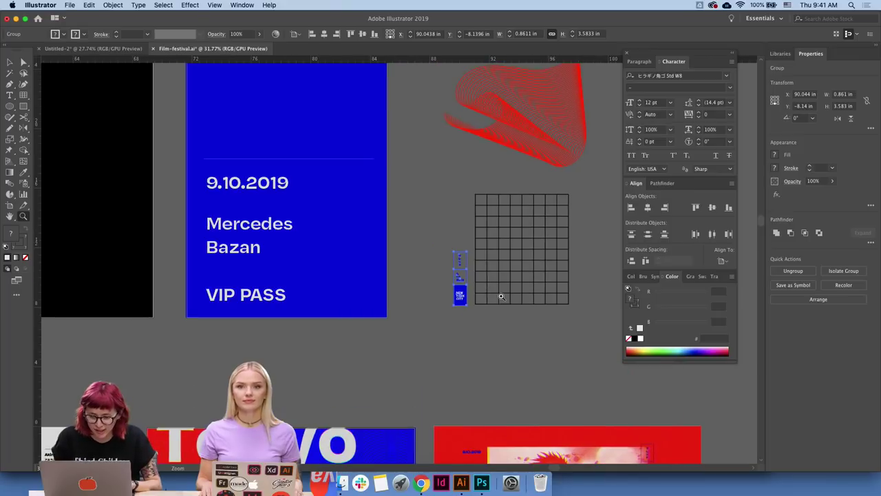
left_click_drag(444, 315, 477, 313)
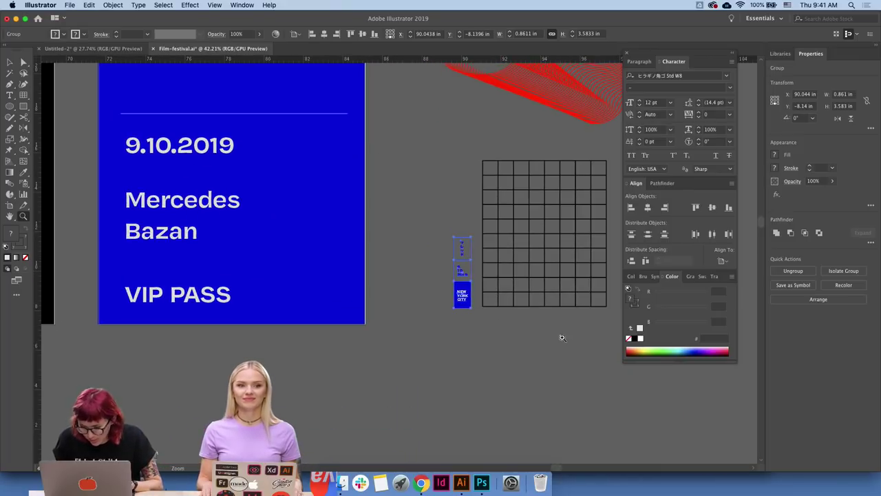
- Recolour the tag group to a white block with blue text and try a #E1E0DE fill
left_click(843, 285)
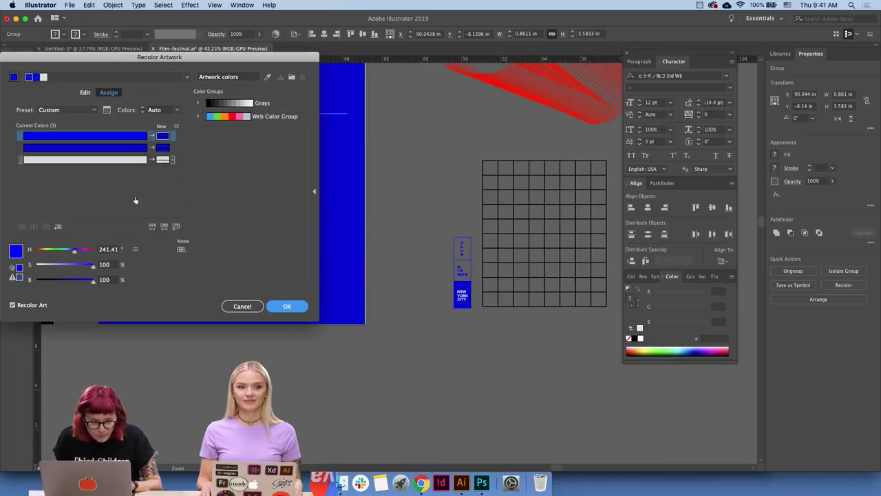
left_click(152, 228)
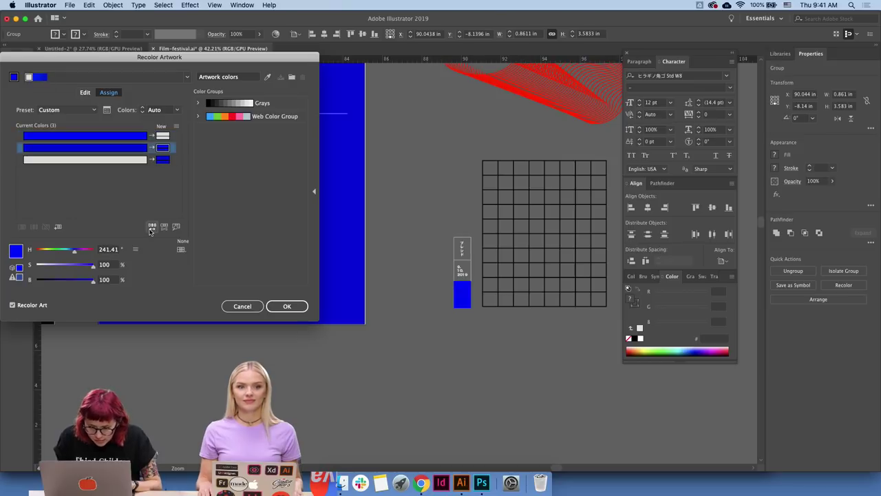
left_click(152, 228)
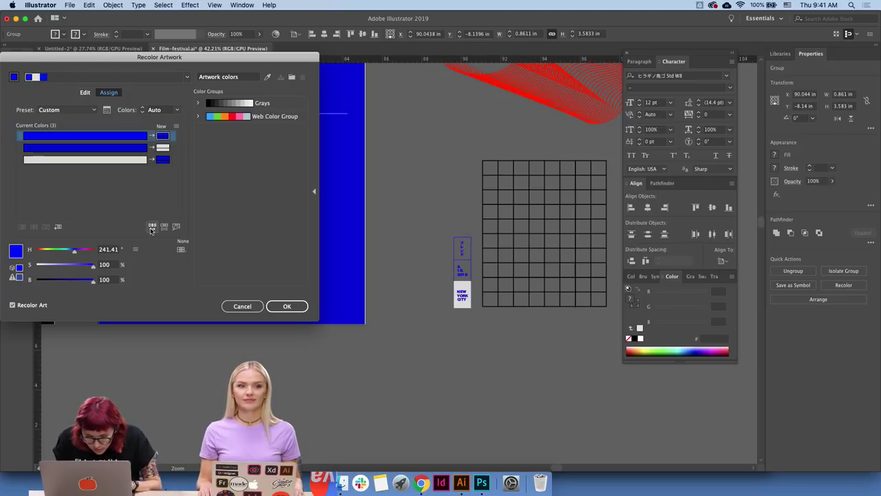
left_click(287, 305)
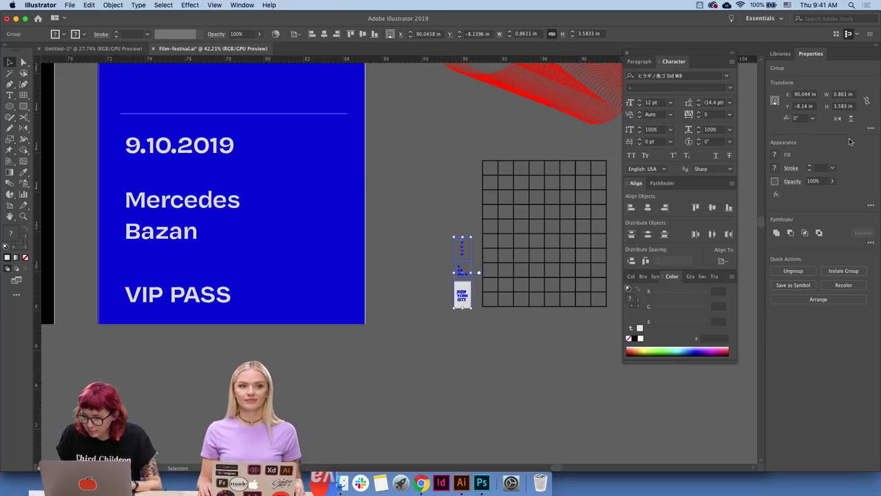
left_click(780, 54)
left_click(771, 274)
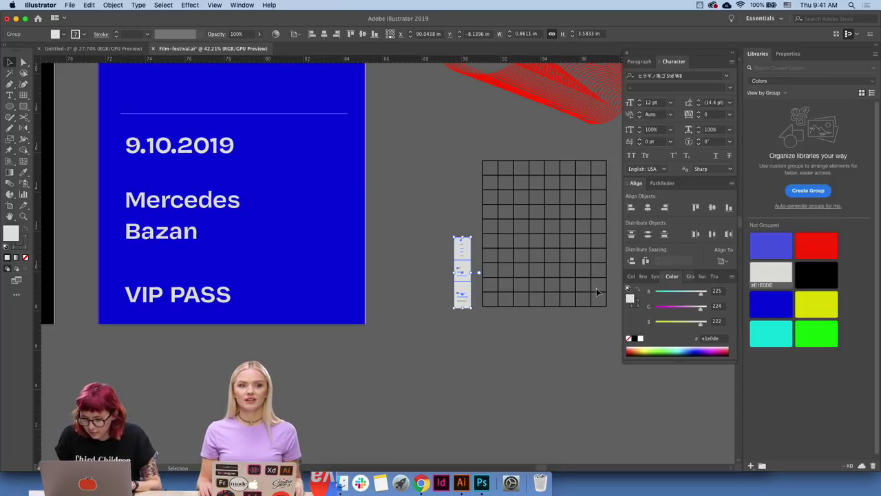
left_click(530, 314)
left_click(471, 274)
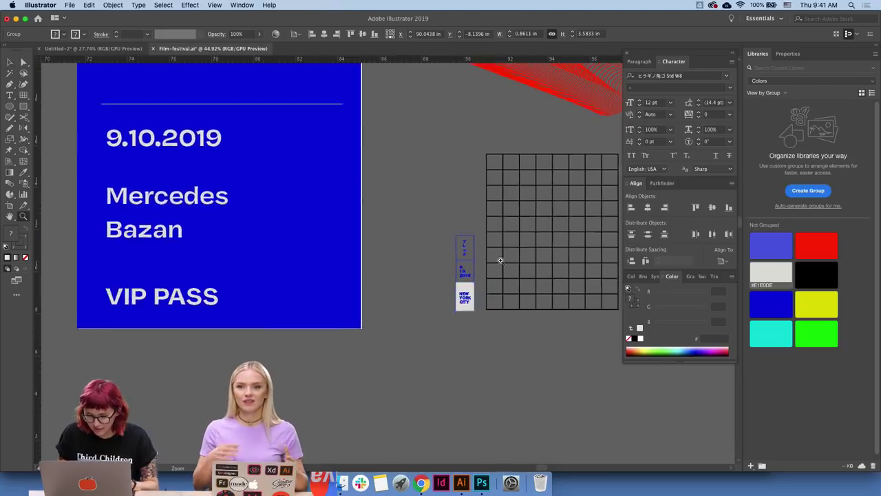
- Inside the label group, give the outer rectangle no fill and a light grey #E1E0DE stroke
scroll(497, 258, "up", 5)
key("super+shift+a")
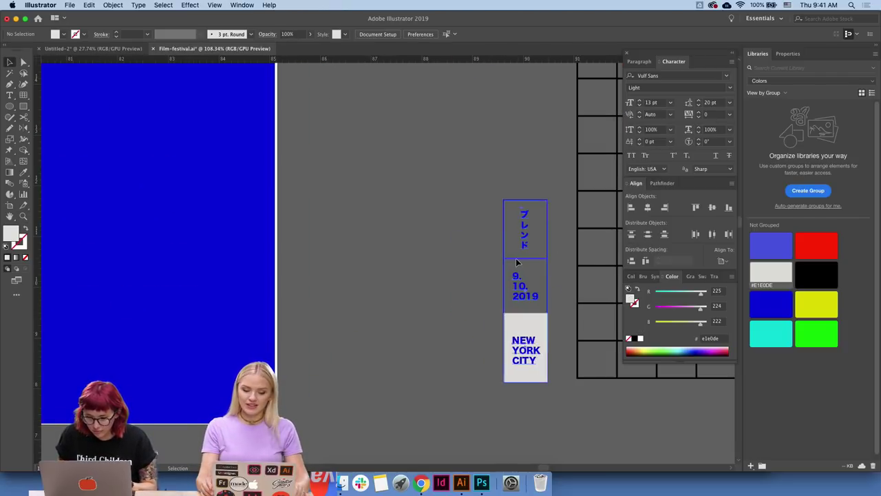
double_click(519, 261)
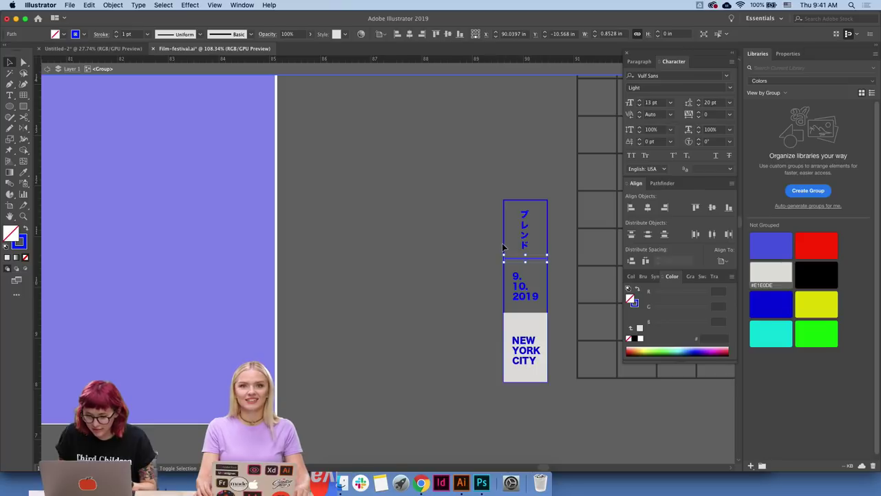
left_click(503, 244)
left_click(760, 276)
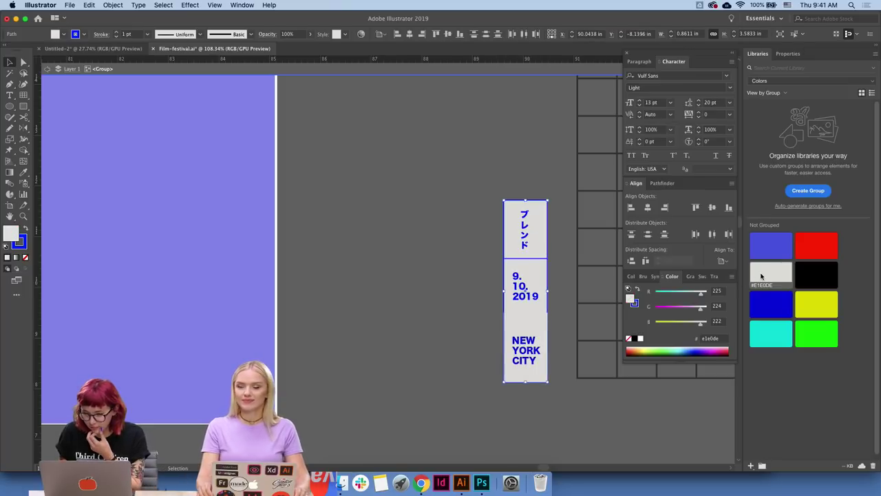
left_click(25, 257)
left_click(18, 241)
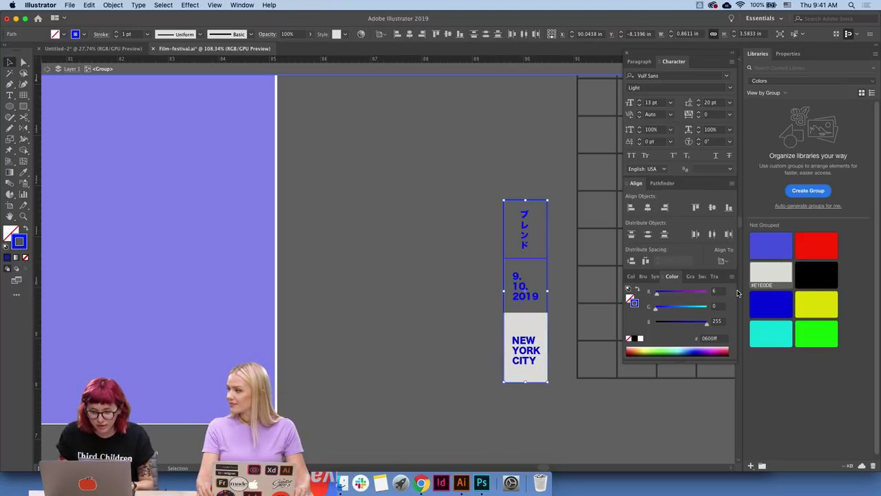
left_click(771, 276)
- Fill the ブレンド and 9.10.2019 text light grey #E1E0DE, then zoom out to the whole pass
left_click(476, 269)
left_click(528, 292)
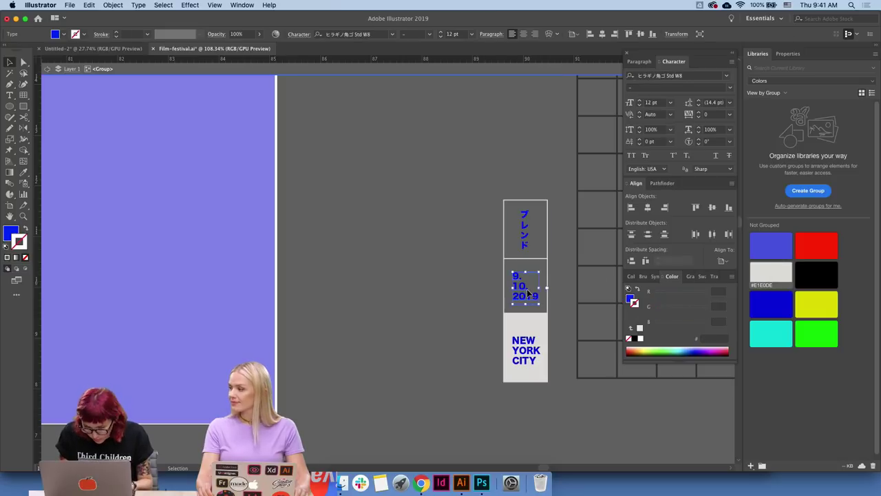
left_click(530, 245, "shift")
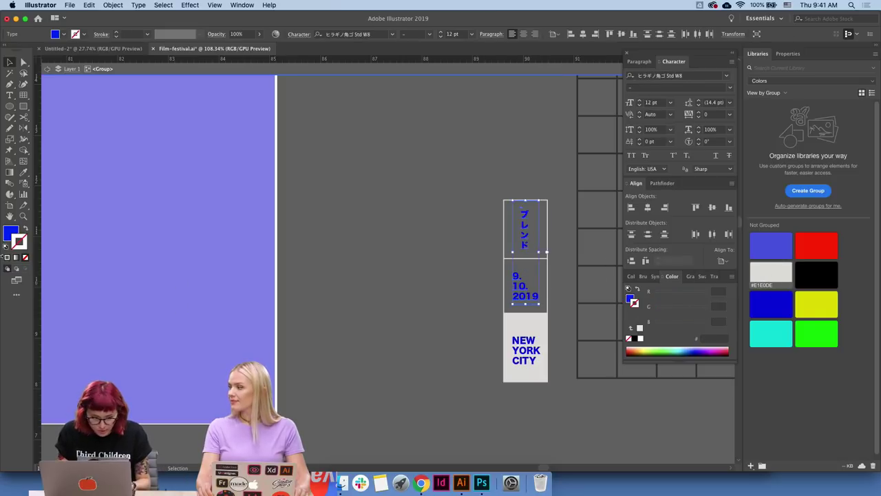
left_click(6, 235)
left_click(755, 277)
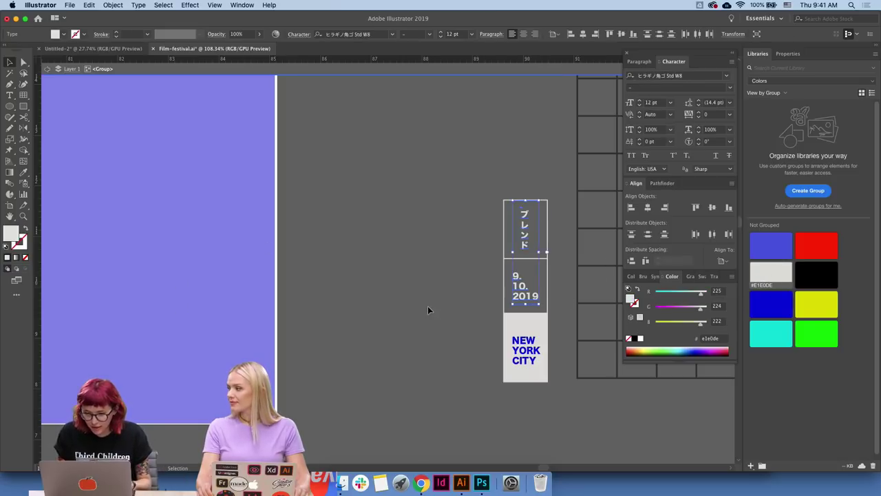
left_click(428, 306)
key("z")
left_click_drag(428, 305, 387, 353)
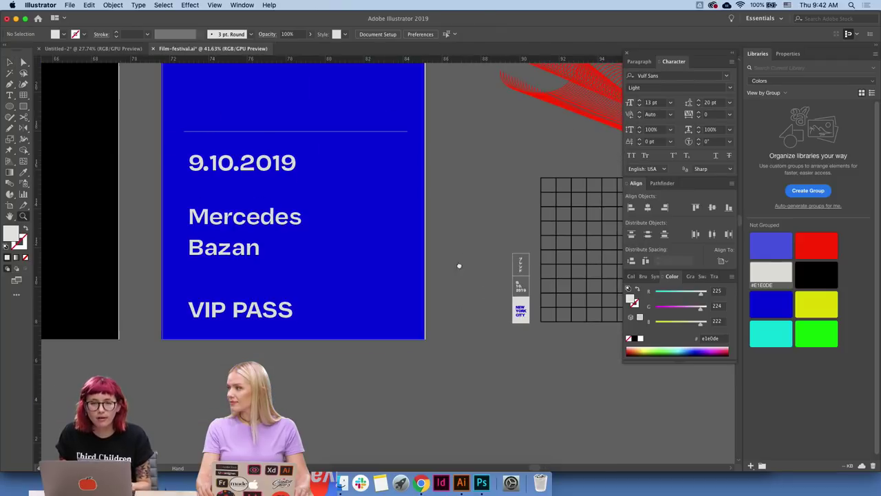
- Move the vertical label group onto the blue pass's top-right and enlarge it
scroll(459, 266, "up", 2)
key("v")
left_click(406, 217)
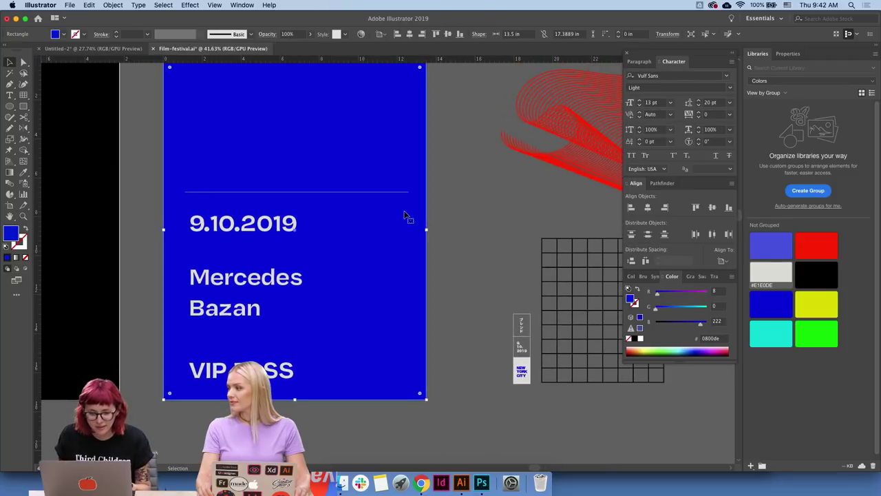
left_click(487, 246)
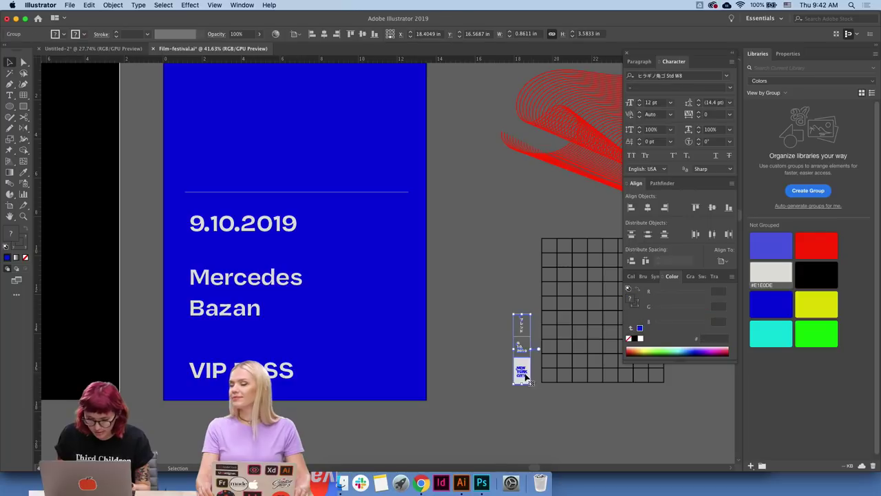
mouse_move(523, 372)
left_mouse_down()
mouse_move(395, 160)
mouse_move(435, 304)
left_mouse_up()
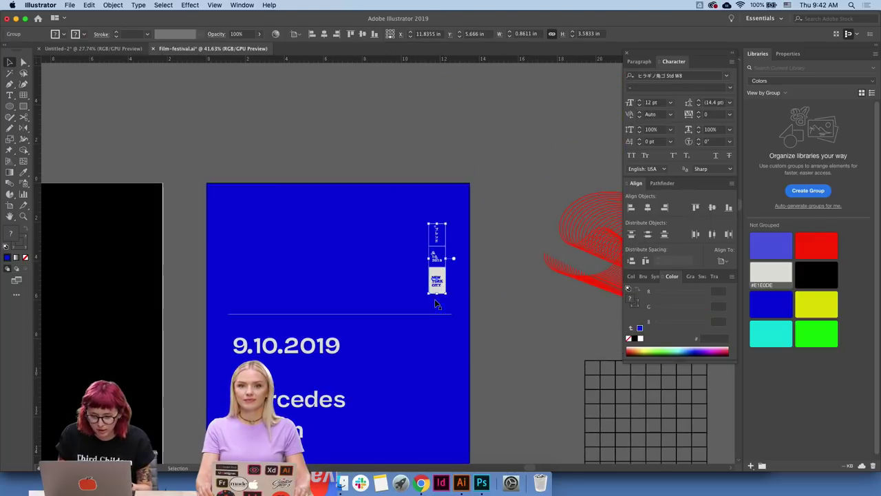
left_click_drag(446, 222, 453, 191)
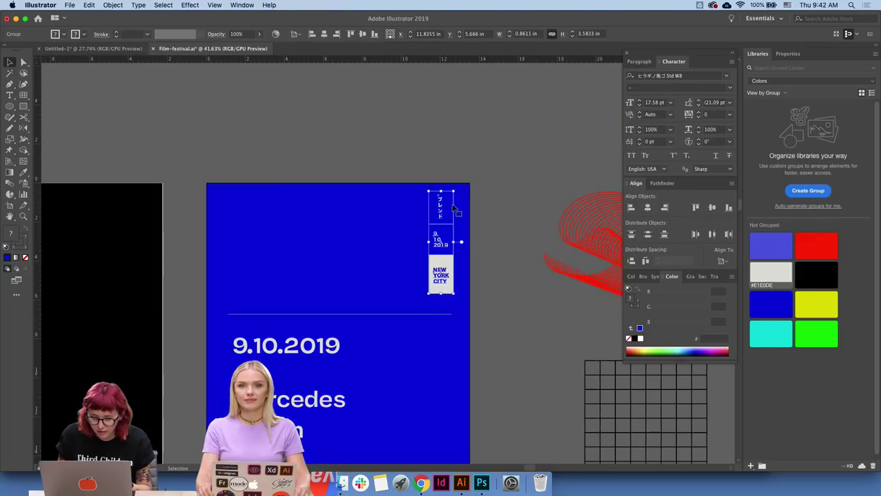
left_click_drag(450, 292, 450, 297)
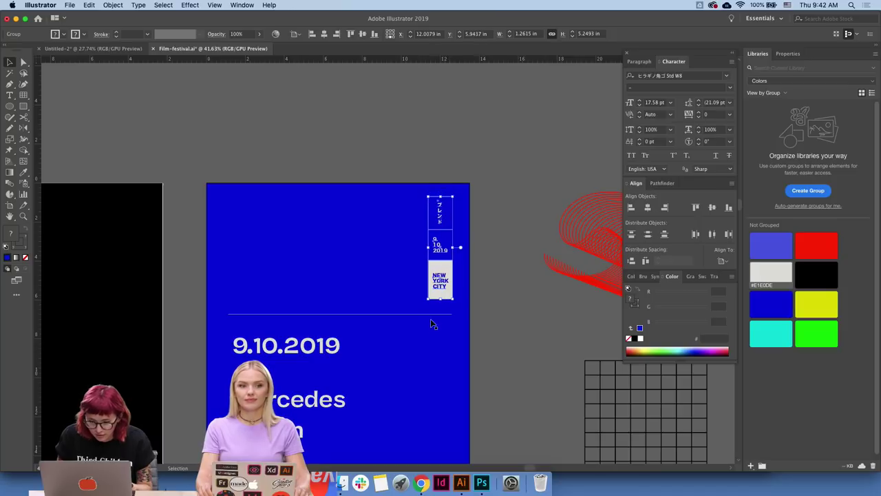
left_click(430, 318)
left_click(510, 367)
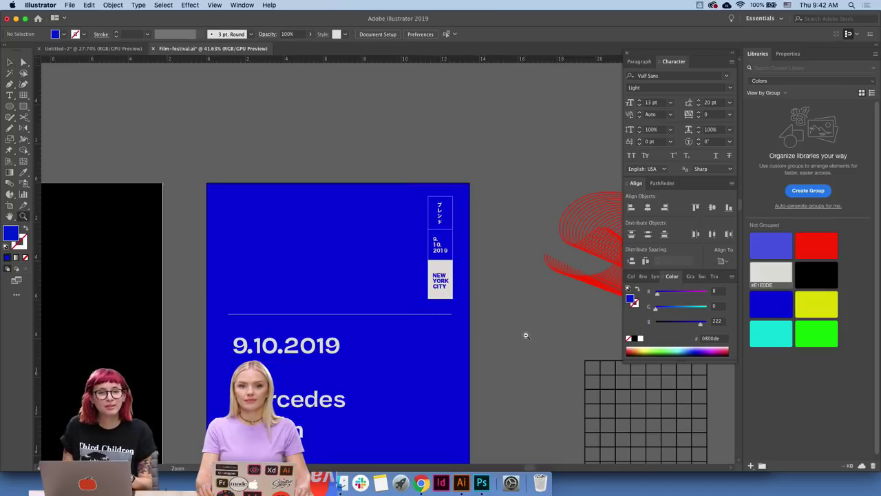
- Move the grid onto the pass's lower right and set its stroke to light grey #E1E0DE
scroll(524, 334, "down", 2)
scroll(515, 373, "down", 3)
key("b")
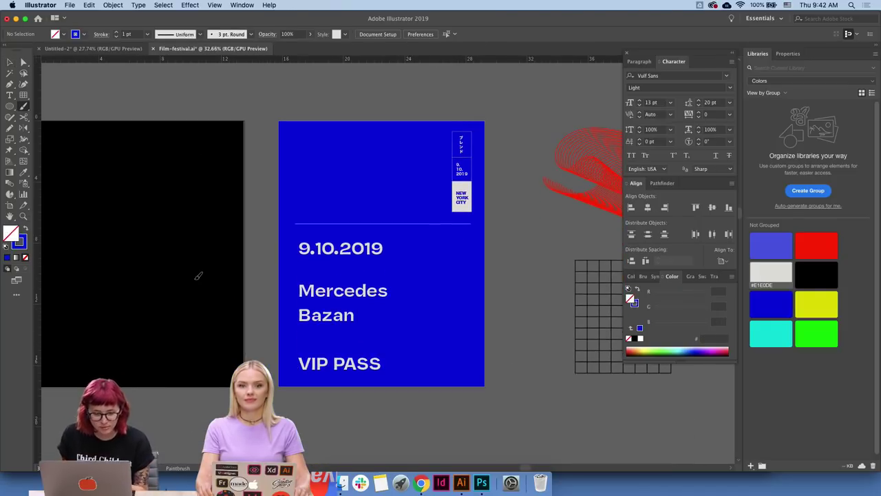
key("v")
left_click(207, 281)
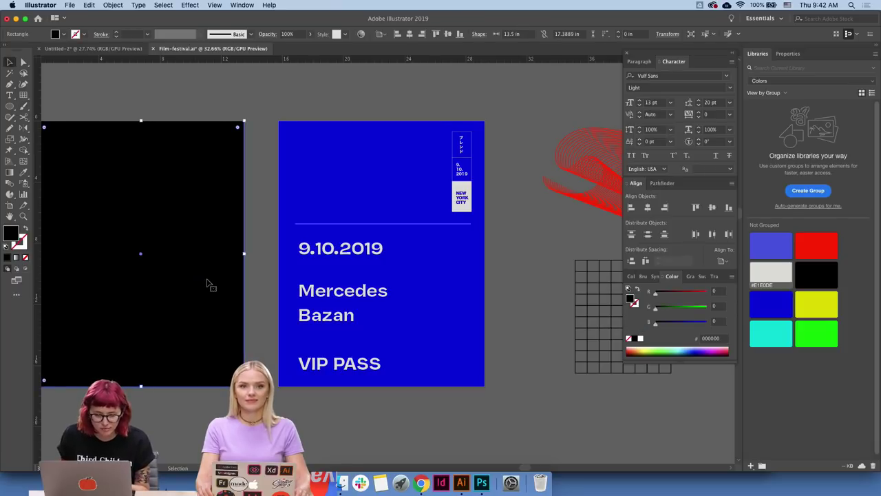
left_click(452, 309)
left_click(530, 306)
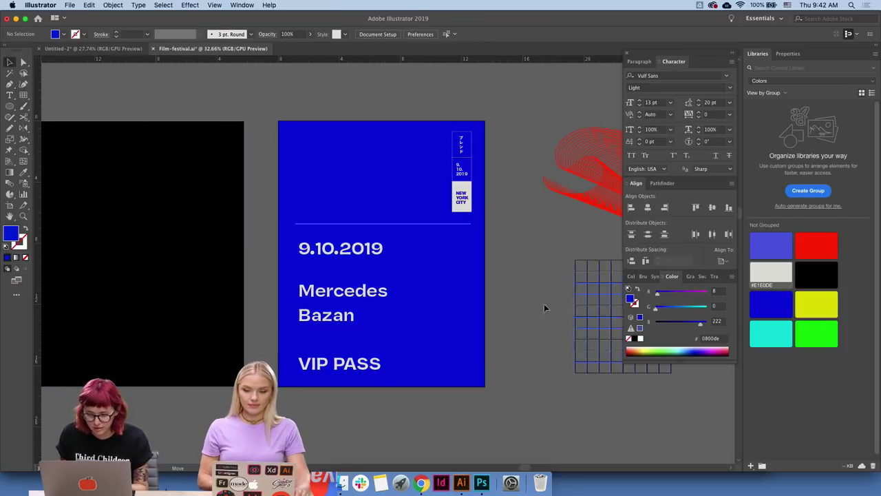
left_click_drag(576, 318, 406, 340)
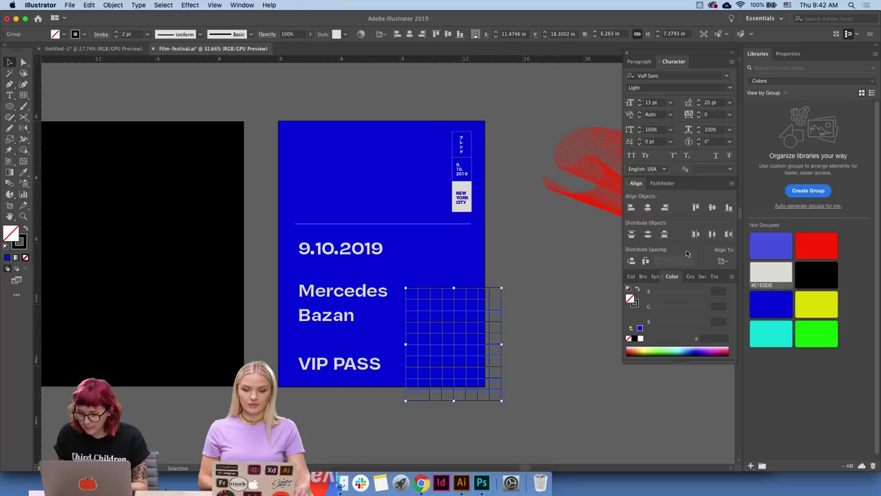
left_click(23, 243)
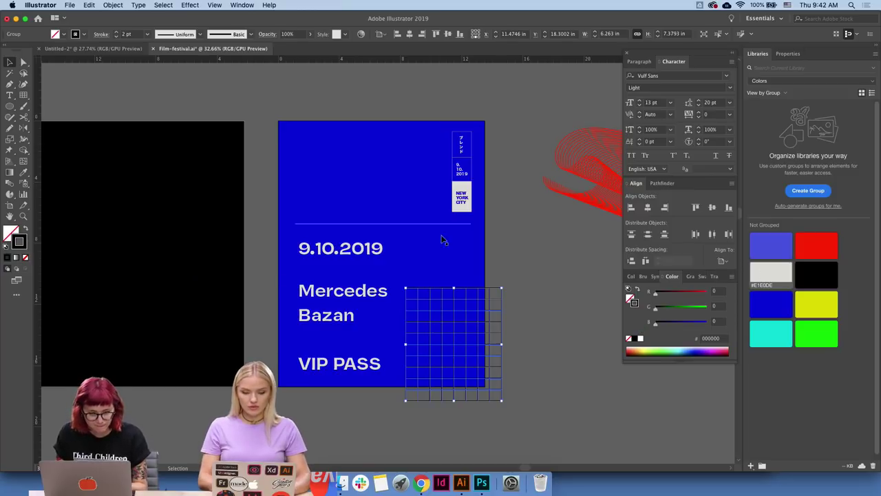
left_click(764, 274)
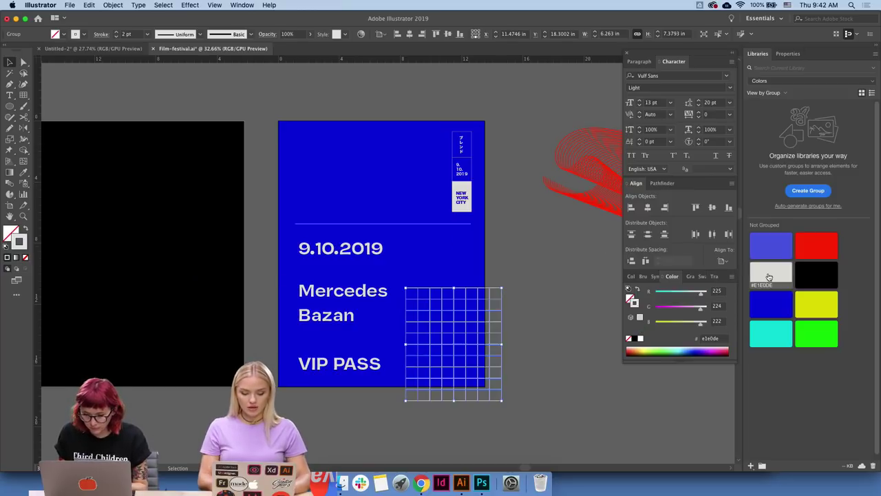
left_click(510, 308)
left_click_drag(502, 304, 497, 305)
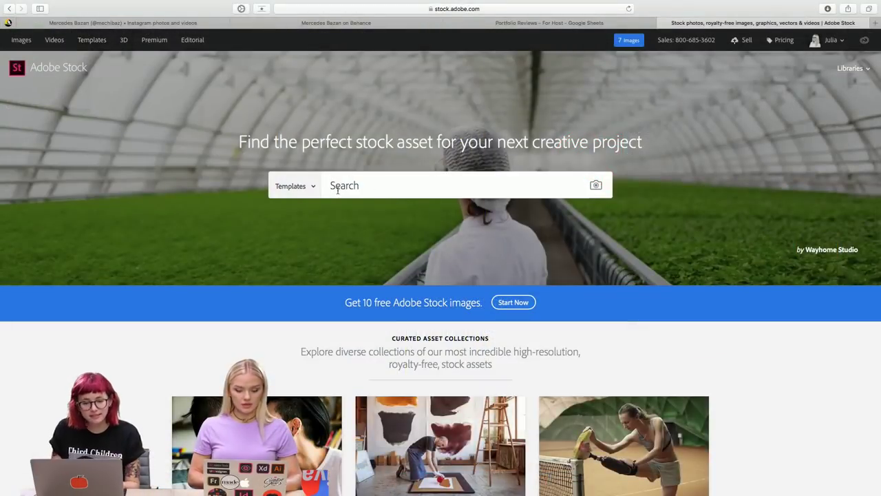
- Search Adobe Stock images for 'mockup'
left_click(313, 188)
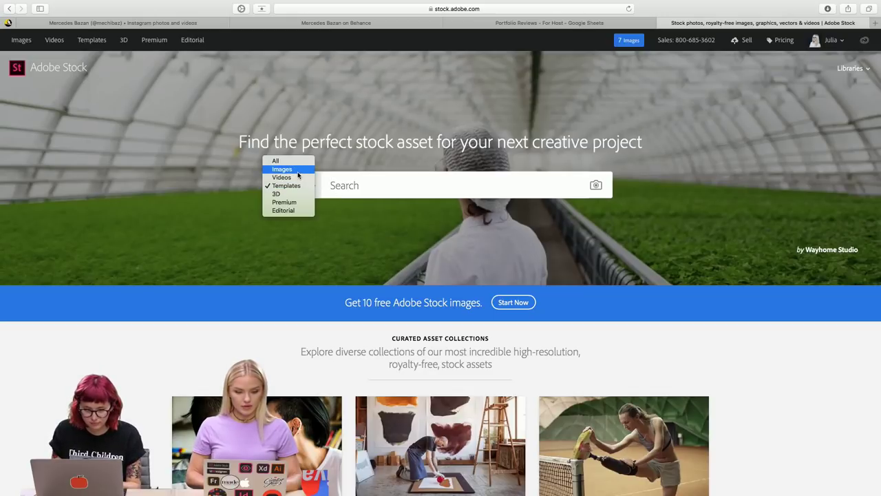
left_click(298, 170)
type("m")
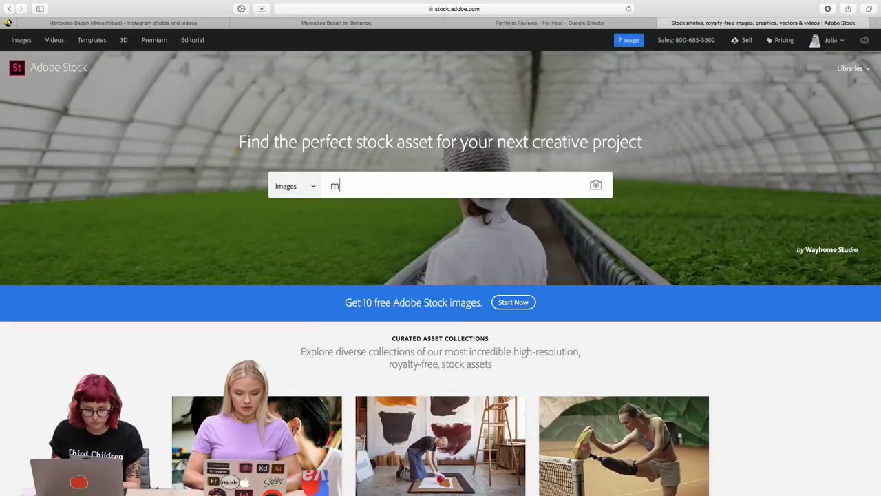
type("ockup")
key("Return")
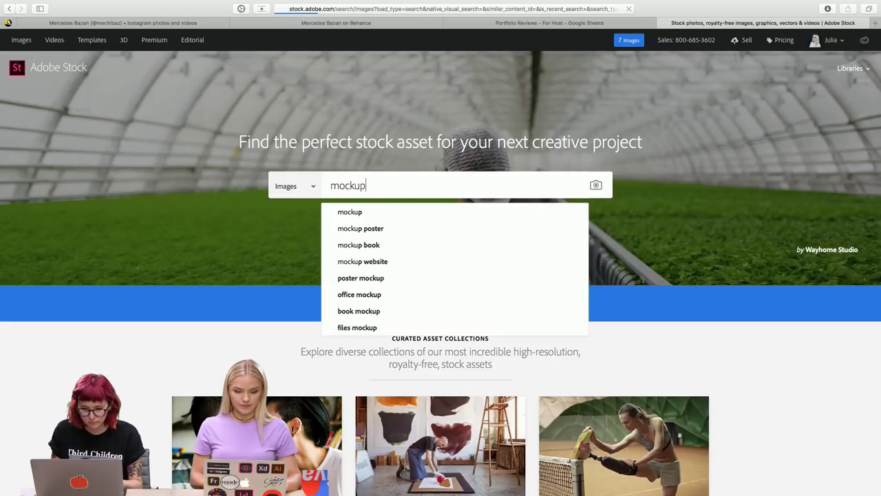
- Find and open the 'top view of business card isolated on white' image in the results
scroll(724, 302, "down", 3)
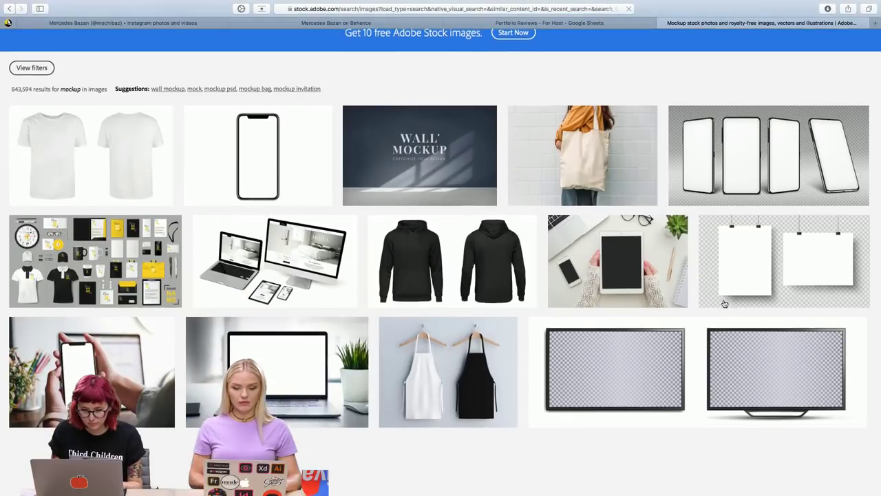
scroll(724, 303, "down", 1)
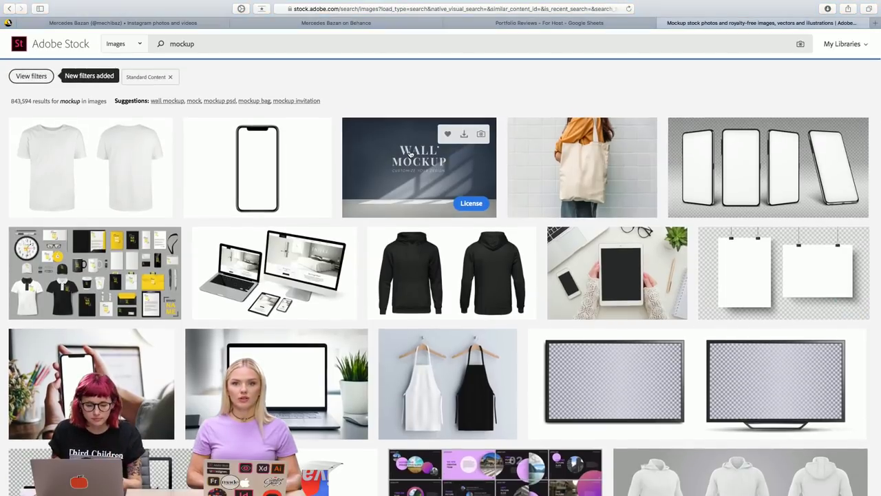
mouse_move(583, 156)
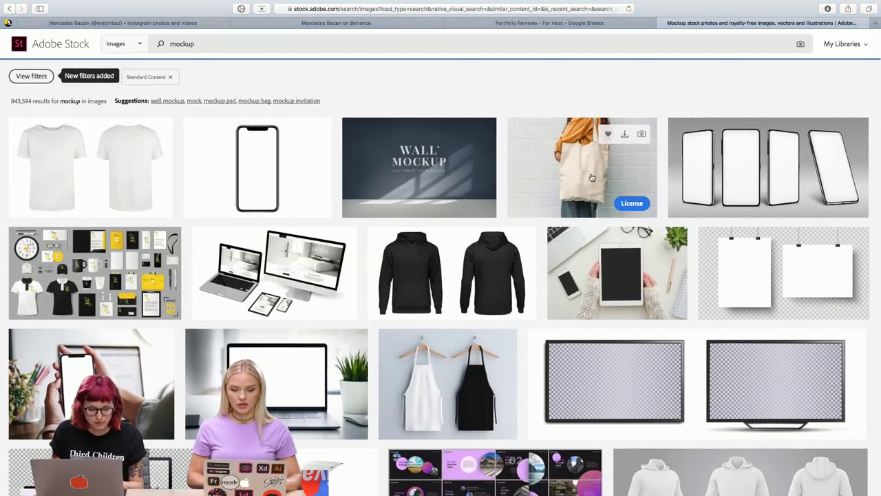
scroll(593, 201, "down", 3)
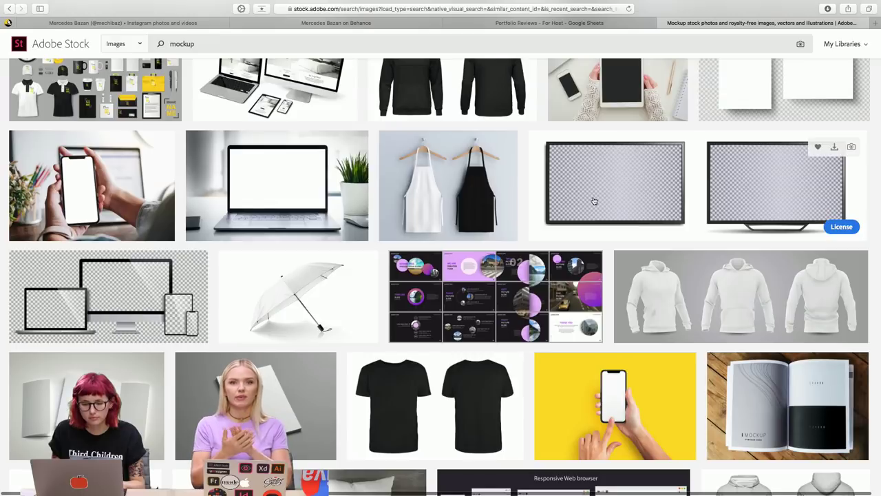
scroll(594, 200, "down", 2)
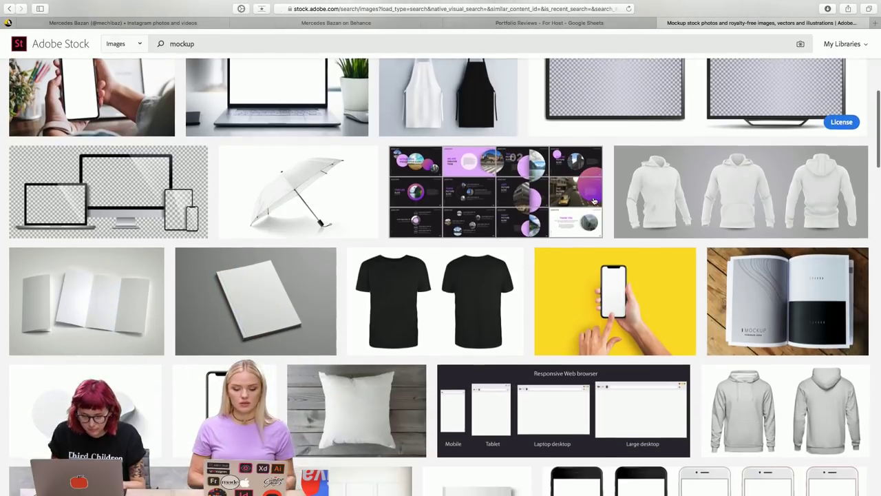
scroll(593, 200, "down", 1)
scroll(593, 200, "down", 1)
scroll(593, 200, "down", 1)
scroll(593, 201, "down", 1)
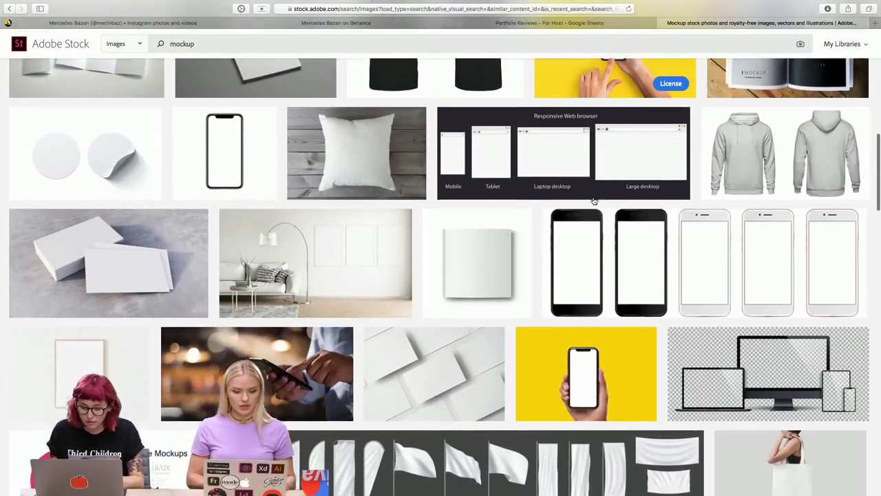
scroll(593, 200, "down", 2)
scroll(594, 200, "down", 1)
scroll(593, 200, "up", 1)
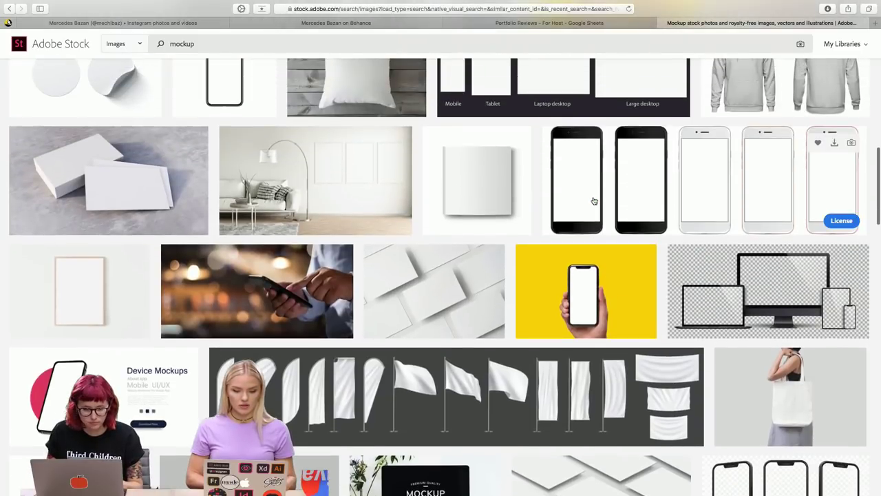
scroll(428, 289, "down", 3)
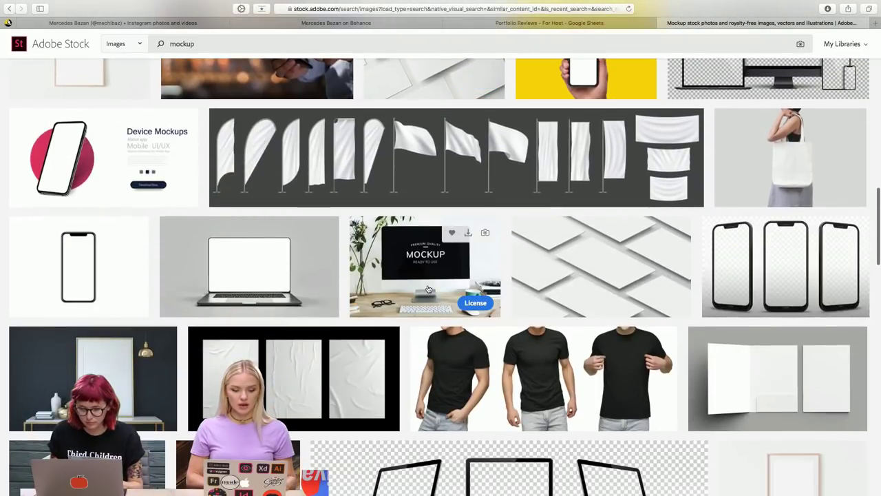
left_click(409, 281)
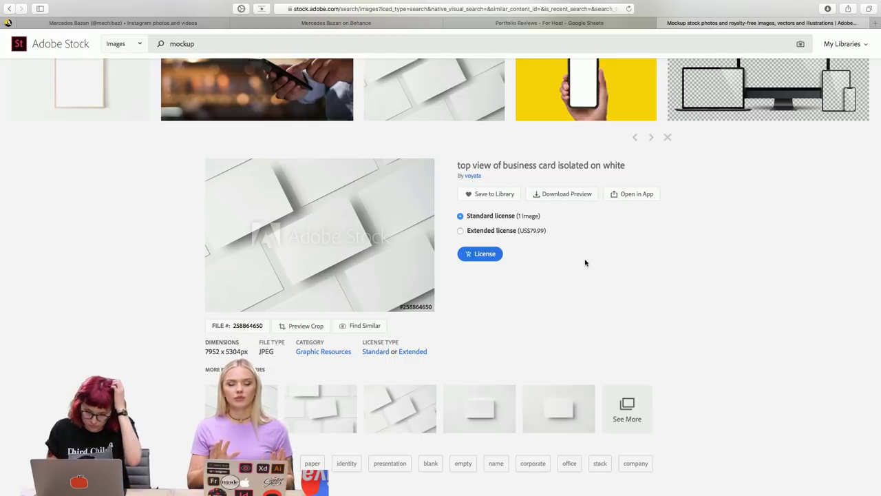
- Scroll through the business card image's detail panel
scroll(585, 262, "down", 2)
scroll(816, 251, "down", 3)
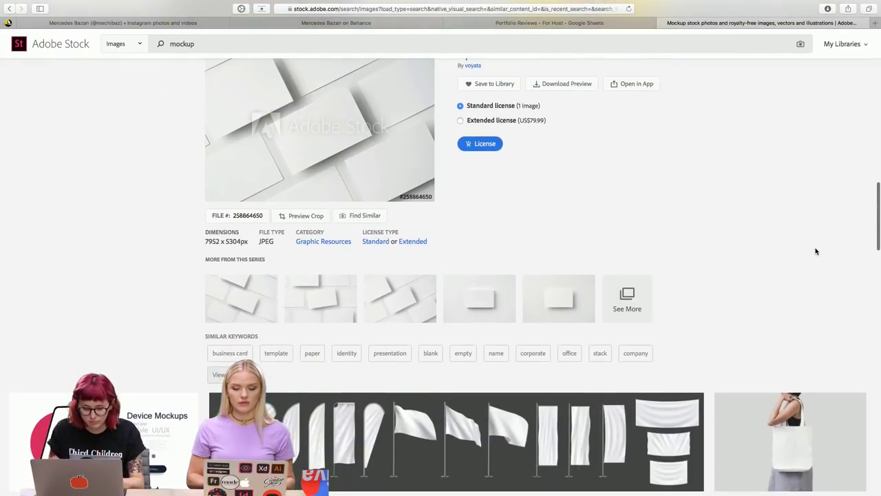
scroll(816, 250, "up", 2)
scroll(815, 251, "down", 1)
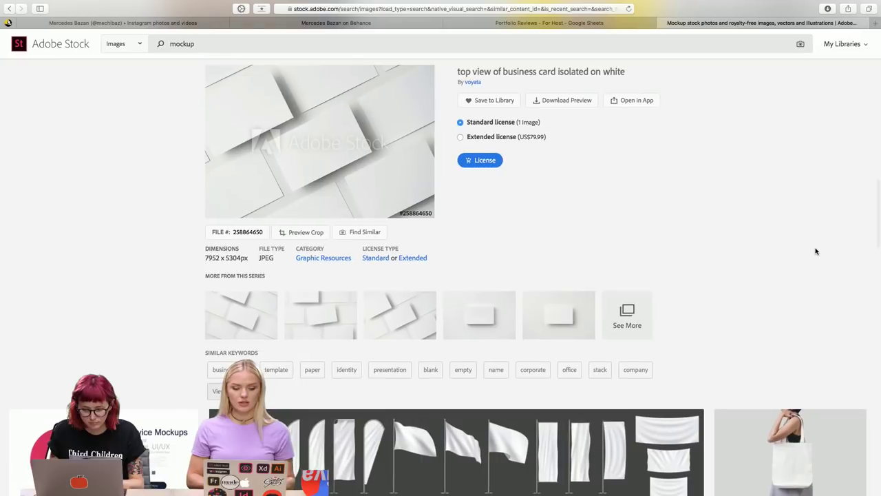
scroll(758, 247, "up", 2)
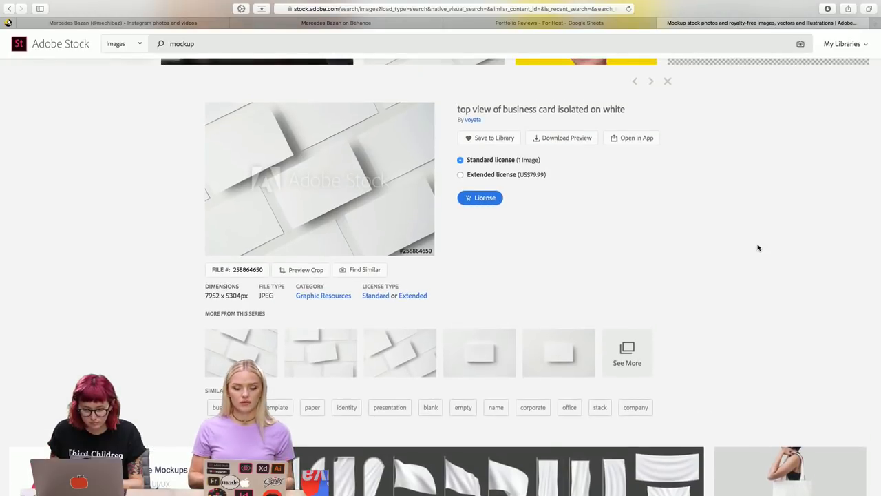
scroll(758, 247, "up", 1)
scroll(757, 247, "up", 3)
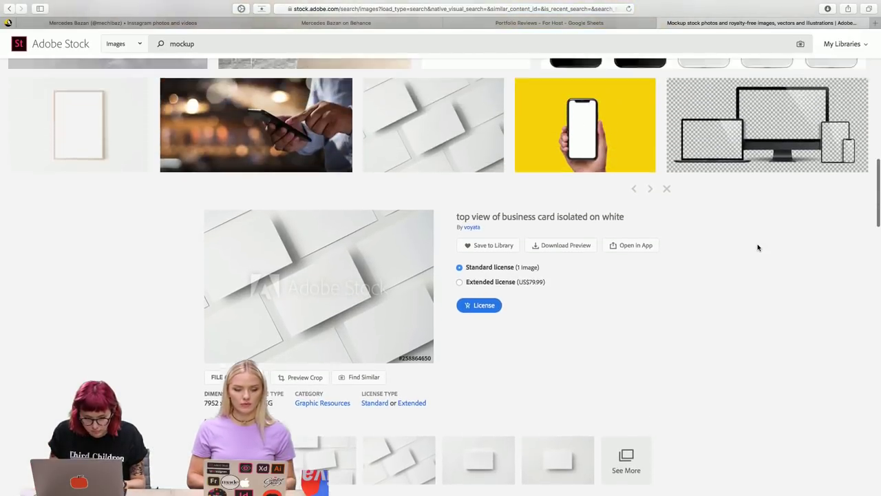
scroll(758, 247, "up", 4)
scroll(758, 247, "up", 2)
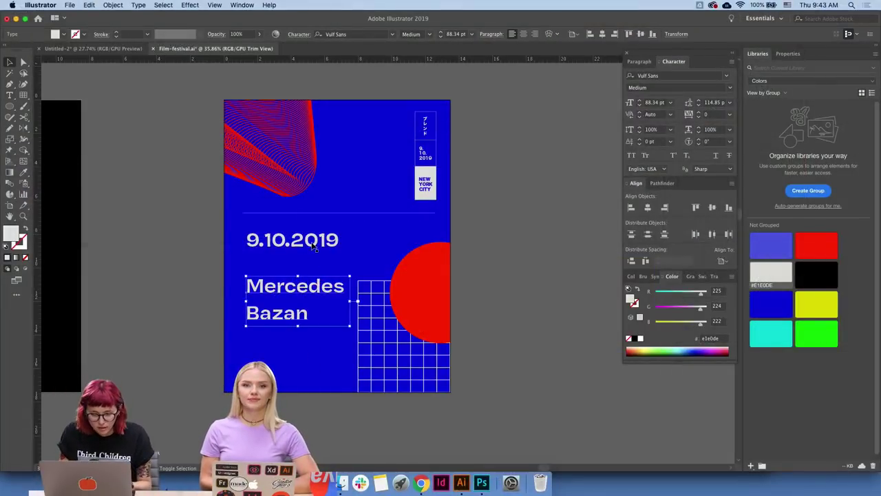
- Shift the date, divider and name down together on the blue card
left_click(313, 241, "shift")
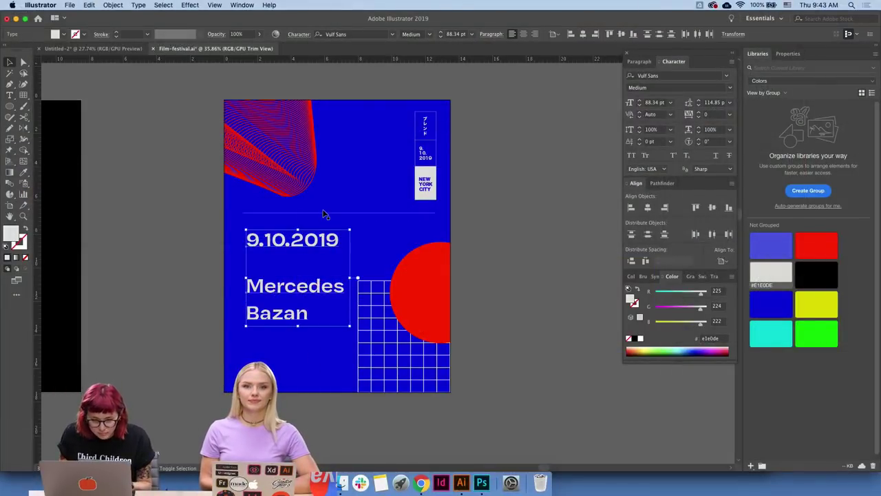
left_click(324, 213, "shift")
left_click_drag(324, 214, 324, 216)
key("shift+Down")
key("shift+Down")
key("shift+Down")
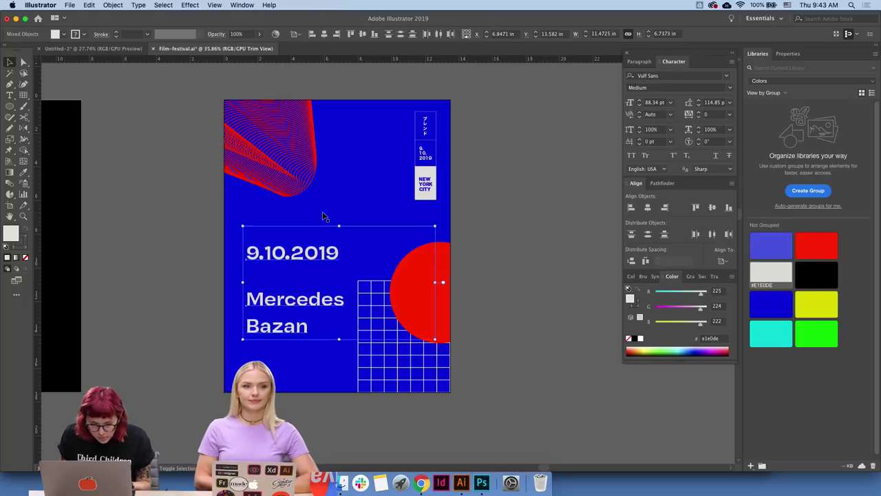
key("shift+Down")
key("shift+Down")
key("shift+Down")
key("shift+Down")
key("shift+Down")
key("shift+Down")
key("shift+Down")
key("shift+Down")
key("shift+Down")
- Place the VIP PASS text on the blue card above the date, then zoom out
left_click(512, 231)
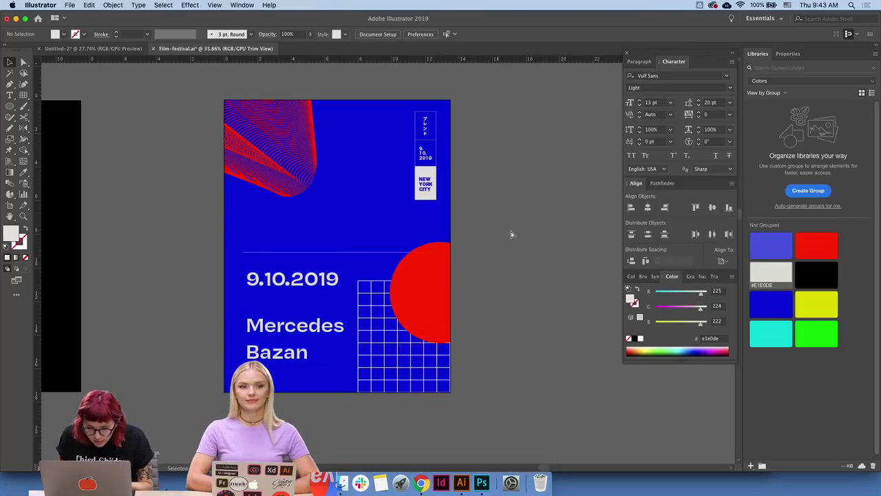
key("ctrl+v")
mouse_move(386, 266)
left_mouse_down()
mouse_move(293, 242)
mouse_move(401, 178)
left_mouse_up()
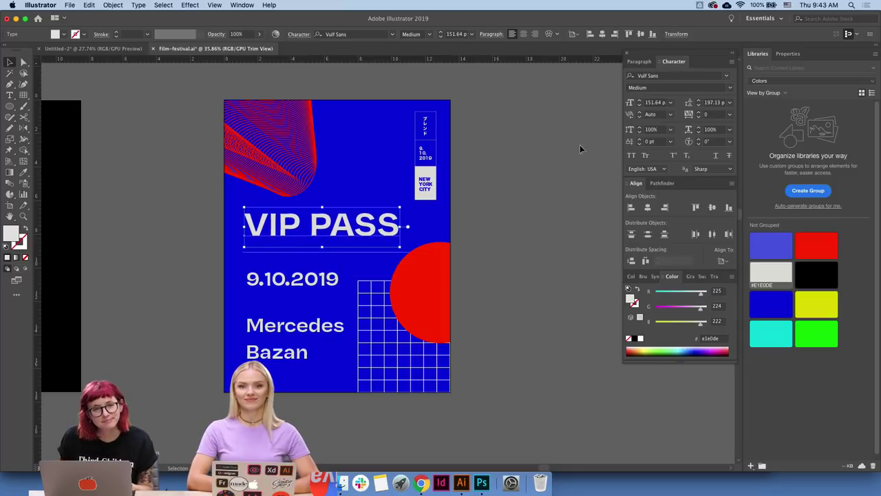
left_click(595, 153)
mouse_move(493, 192)
left_mouse_down()
mouse_move(633, 194)
mouse_move(477, 212)
left_mouse_up()
key("z")
left_click(416, 222, "alt")
left_click(417, 222, "alt")
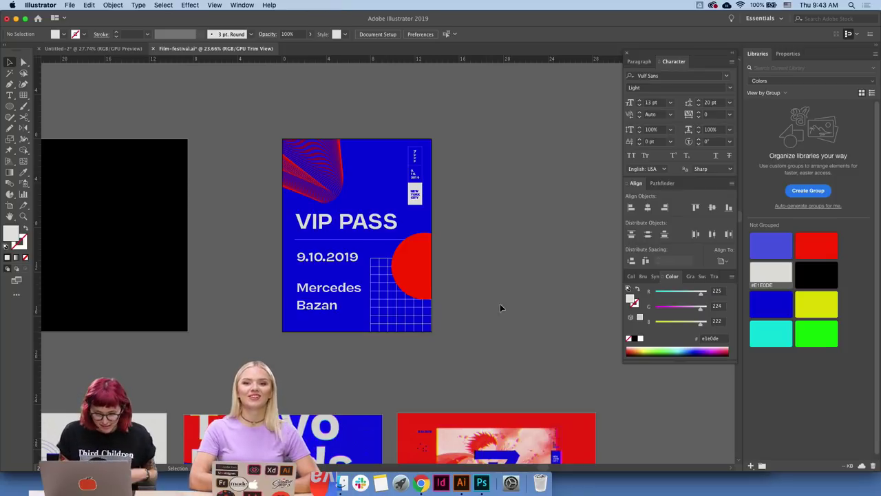
- Fill the black card with light grey #E1E0DE
scroll(590, 307, "left", 1)
scroll(549, 313, "left", 4)
scroll(545, 347, "down", 2)
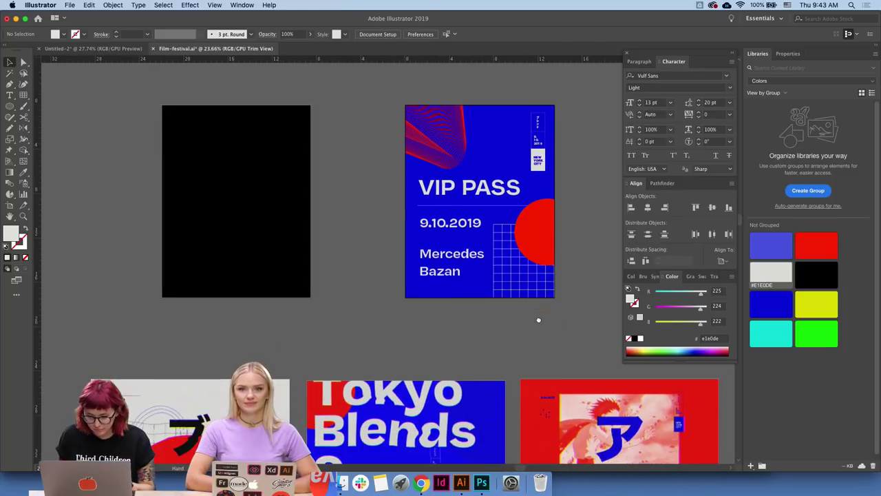
left_click(282, 249)
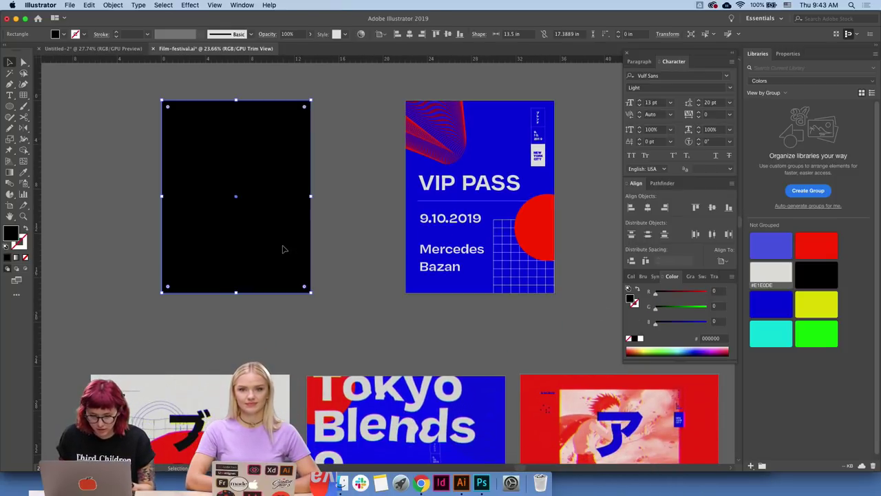
left_click(775, 274)
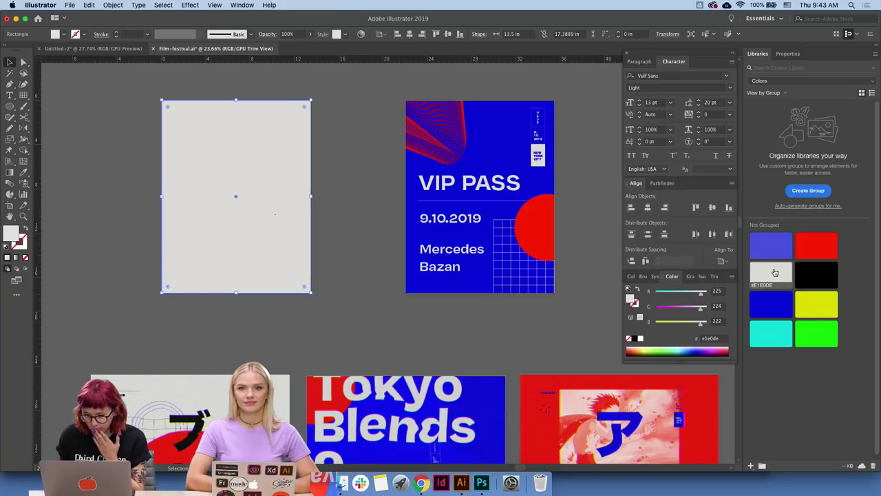
- Paste in place copies of the VIP PASS, date and name text, coloured blue
left_click(530, 286)
left_click(467, 194)
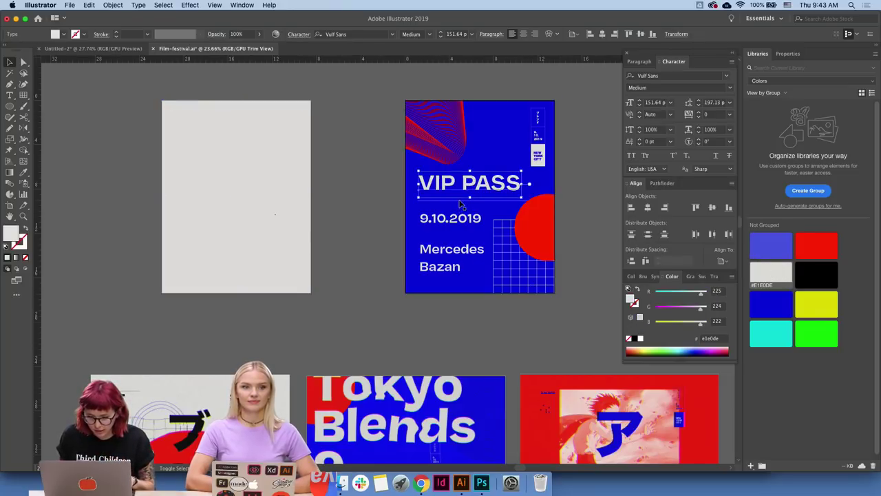
left_click(452, 218, "shift")
left_click(448, 257, "shift")
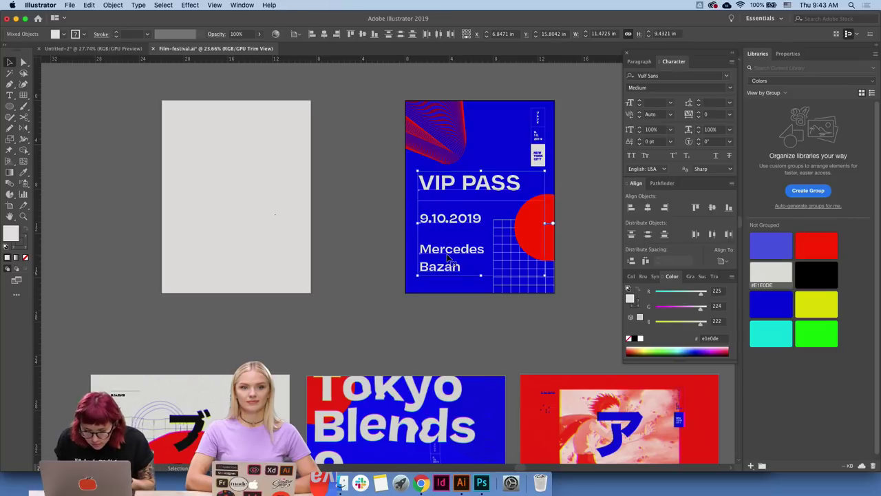
key("super+c")
key("super+shift+v")
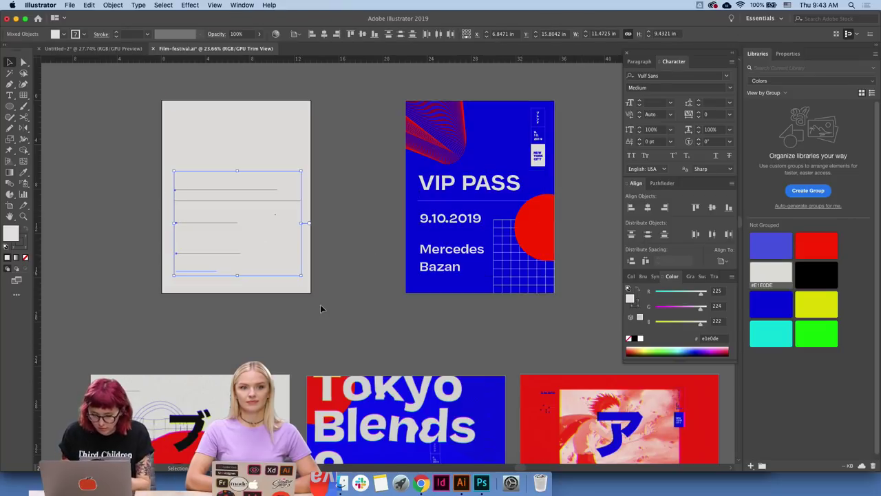
left_click(761, 300)
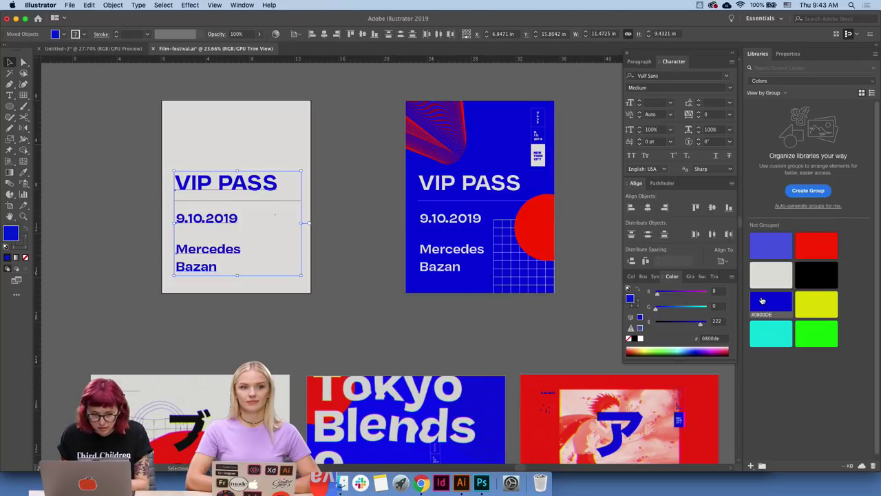
left_click(315, 301)
key("z")
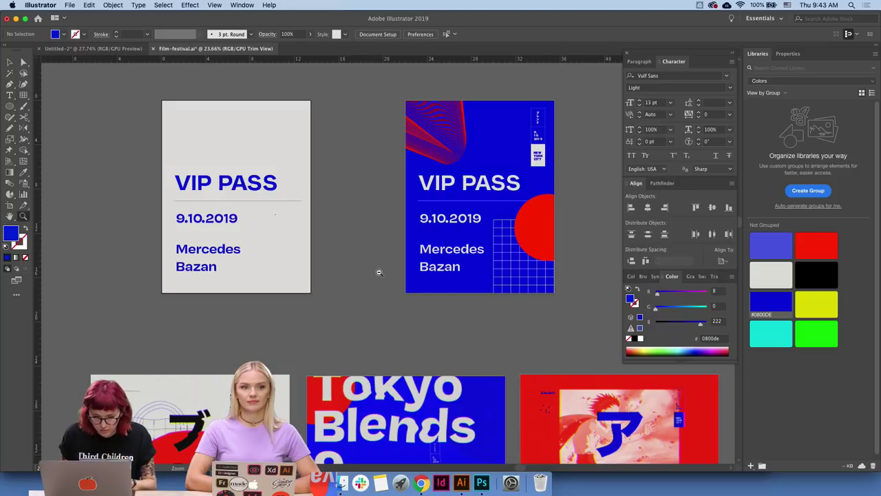
left_click(378, 271, "alt")
left_click_drag(311, 317, 575, 95)
- Paste the wavy mesh and circle blends onto the grey VIP PASS card
key("v")
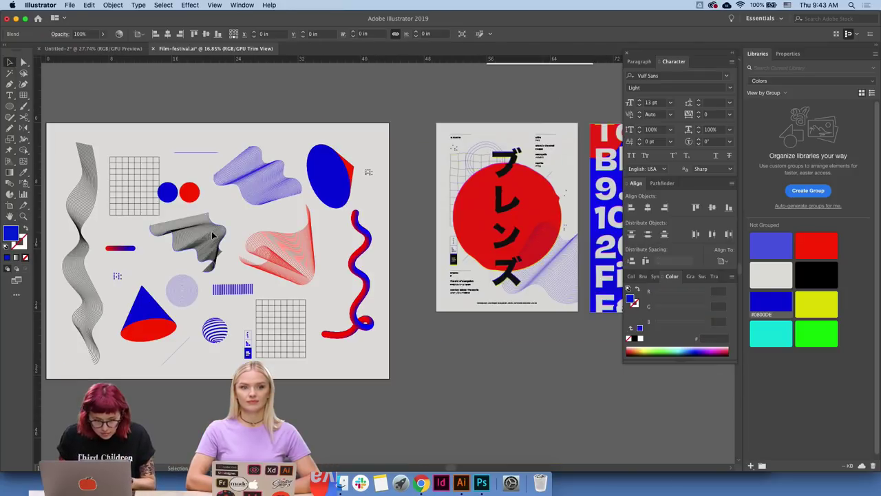
left_click(207, 247)
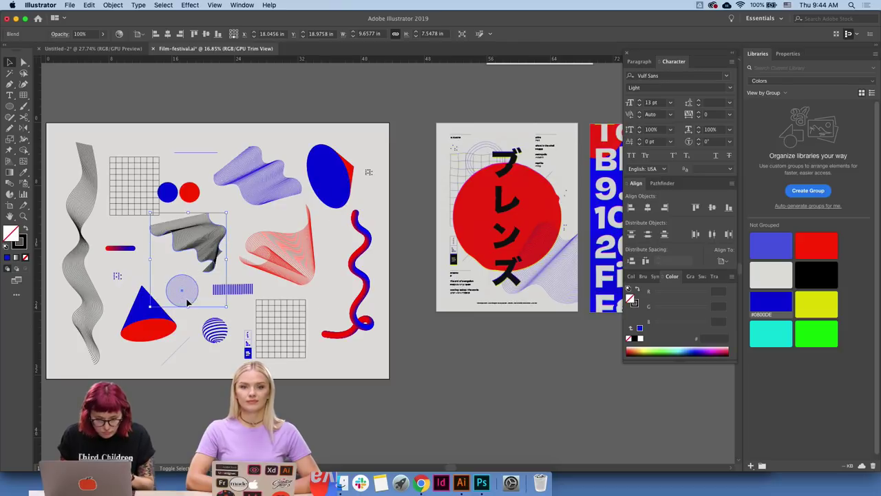
scroll(413, 206, "up", 8)
scroll(398, 235, "right", 5)
key("z")
left_click(398, 235)
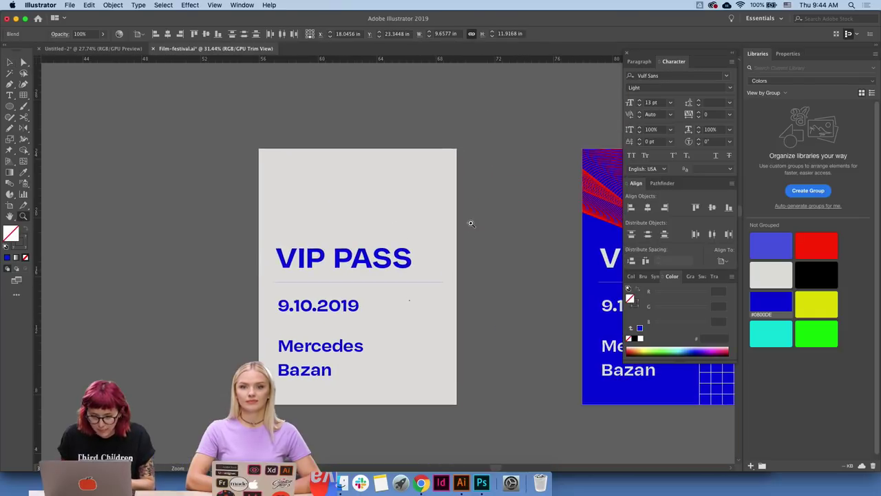
key("v")
key("ctrl+v")
left_click(520, 184)
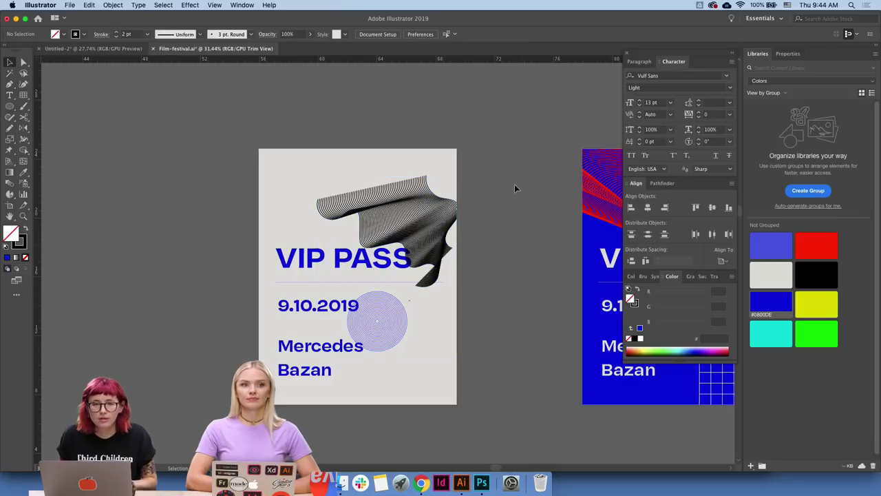
- Enlarge the wavy blend and position it across the card's top-left corner
left_click_drag(442, 192, 442, 142)
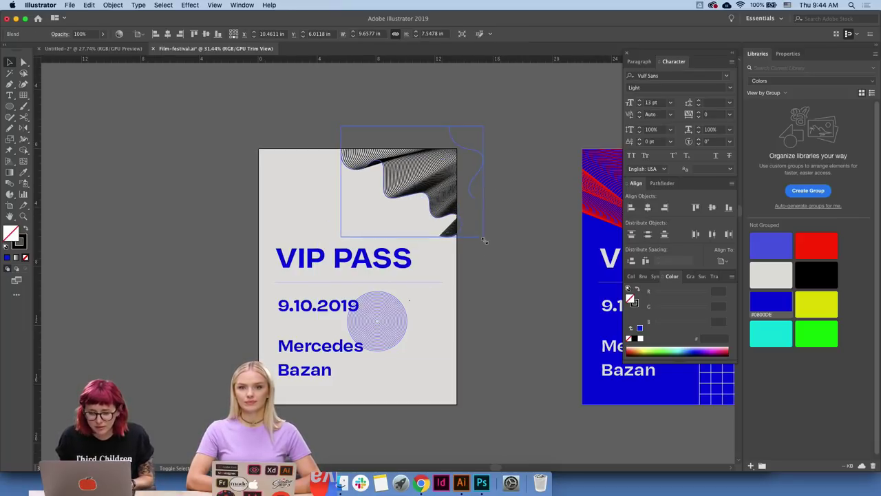
left_click_drag(487, 243, 505, 279)
left_click(506, 288)
left_click_drag(417, 182, 404, 196)
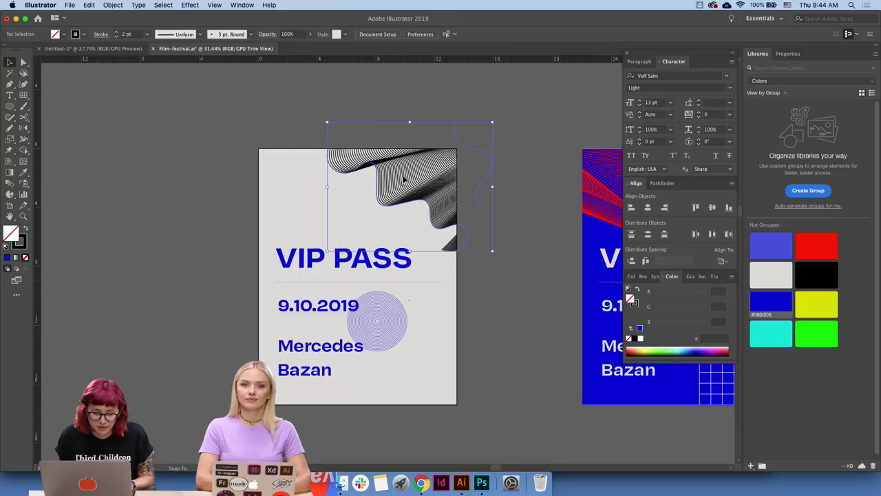
left_click(487, 227)
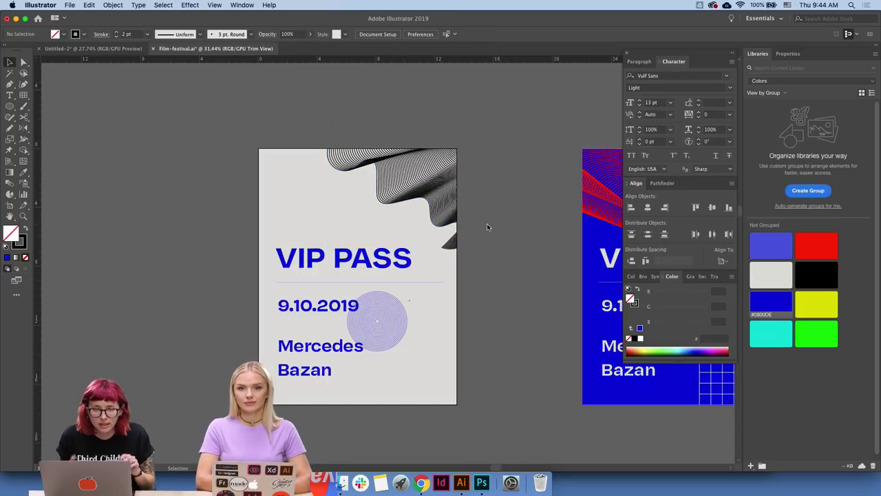
- Enlarge the concentric-circle blend to about 9 inches, centred on the card's bottom-right corner
left_click(399, 321)
left_click_drag(407, 351, 441, 375)
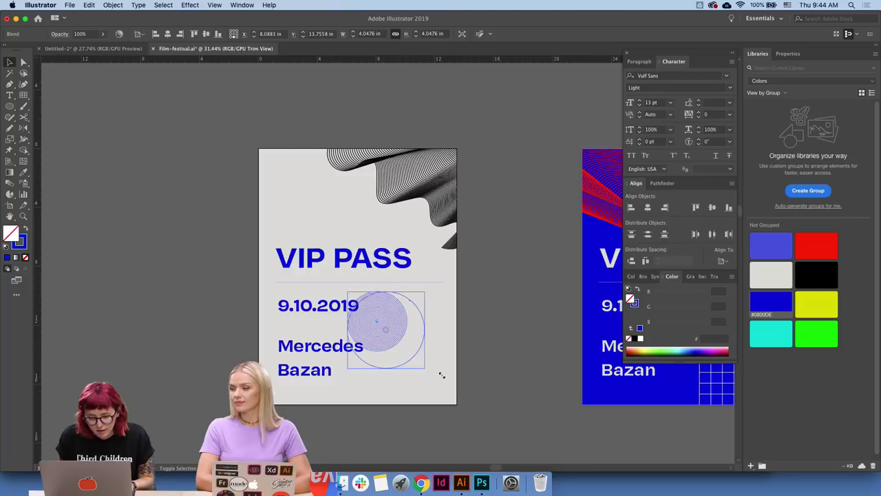
left_click_drag(393, 320, 458, 387)
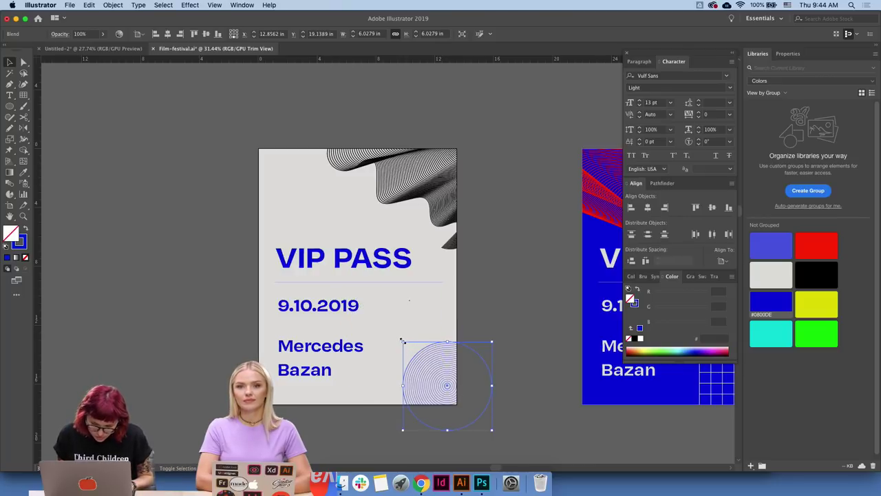
left_click_drag(402, 340, 393, 338)
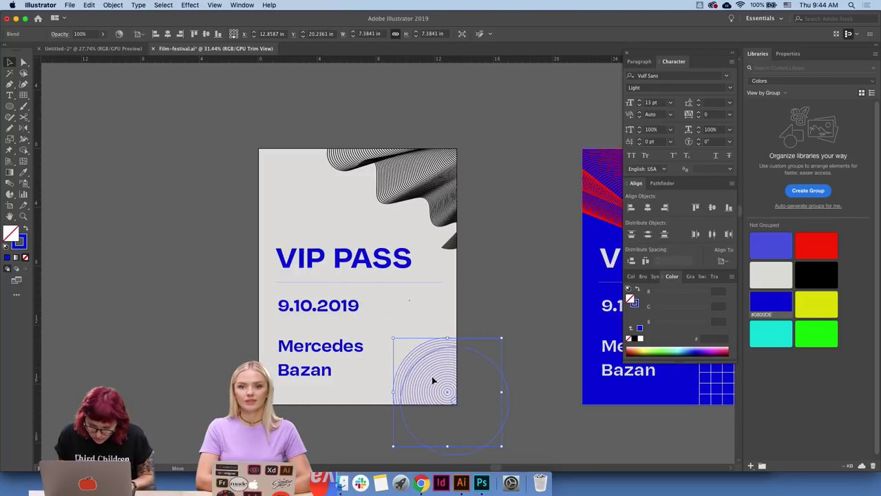
left_click_drag(433, 379, 442, 390)
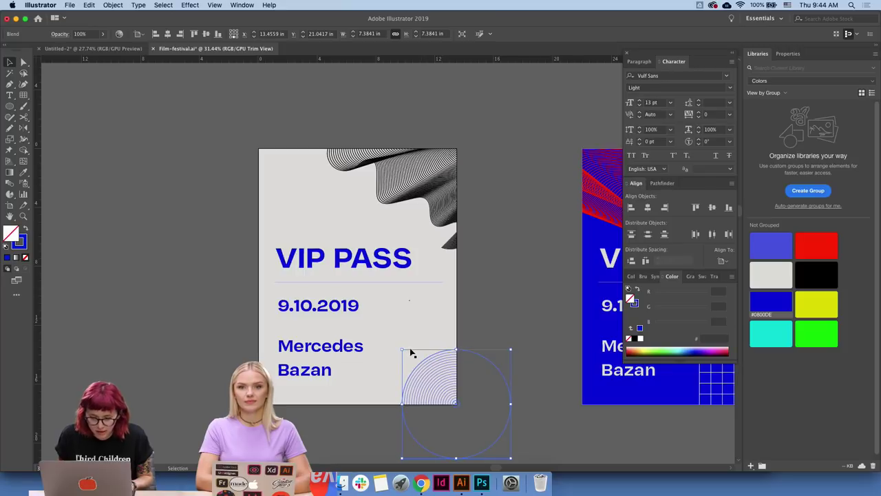
left_click_drag(401, 350, 376, 324)
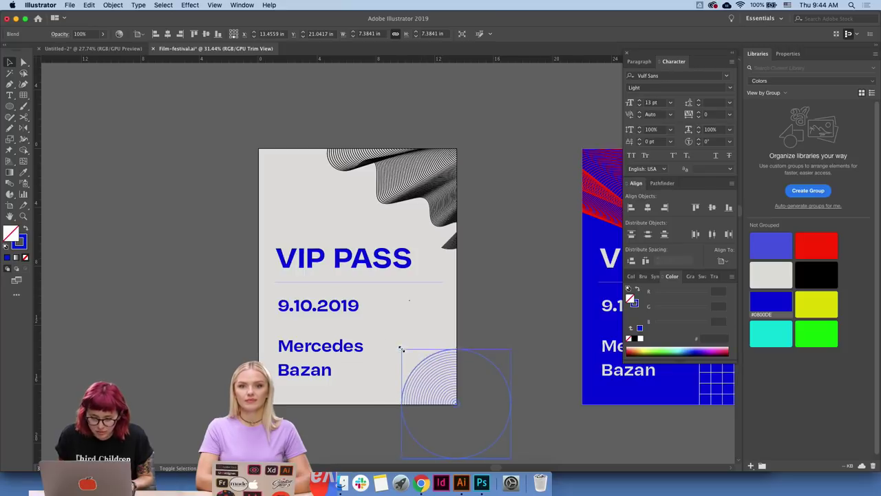
left_click(440, 374)
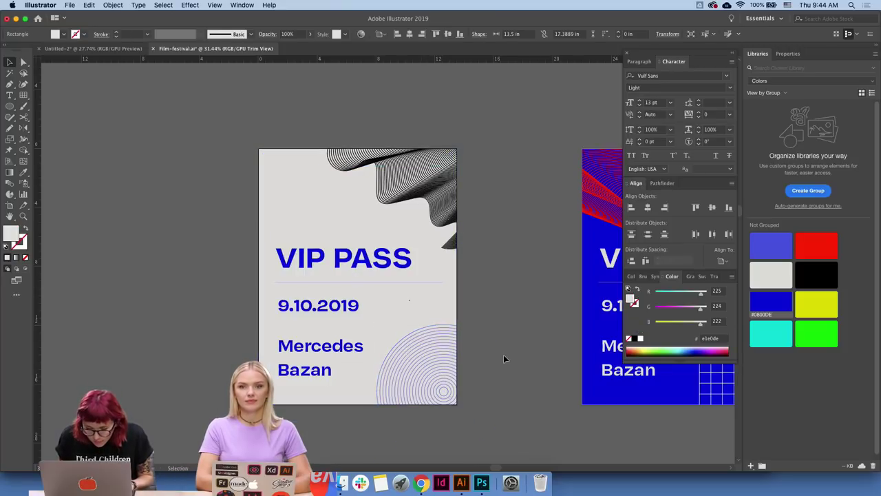
- In isolation mode, nudge the circle pattern right and down onto the corner
double_click(441, 369)
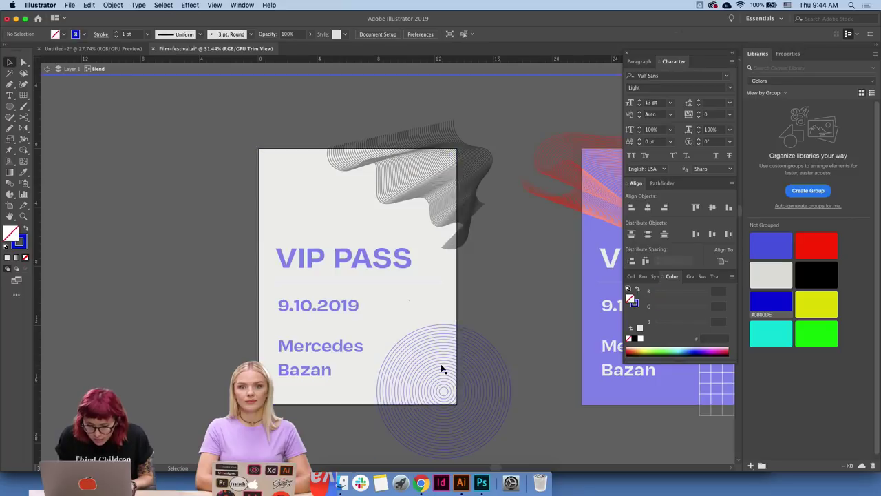
left_click(442, 369)
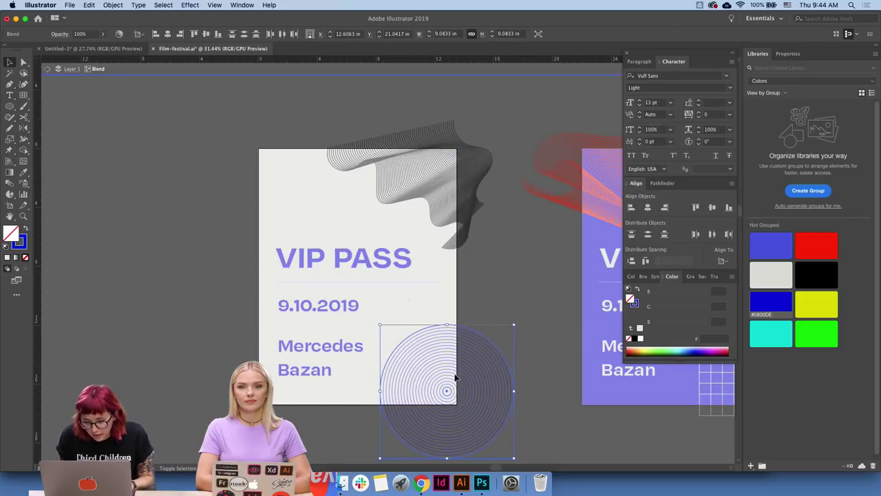
key("shift+Right")
key("shift+Right")
key("shift+Right")
key("shift+Down")
key("shift+Down")
key("shift+Down")
key("shift+Down")
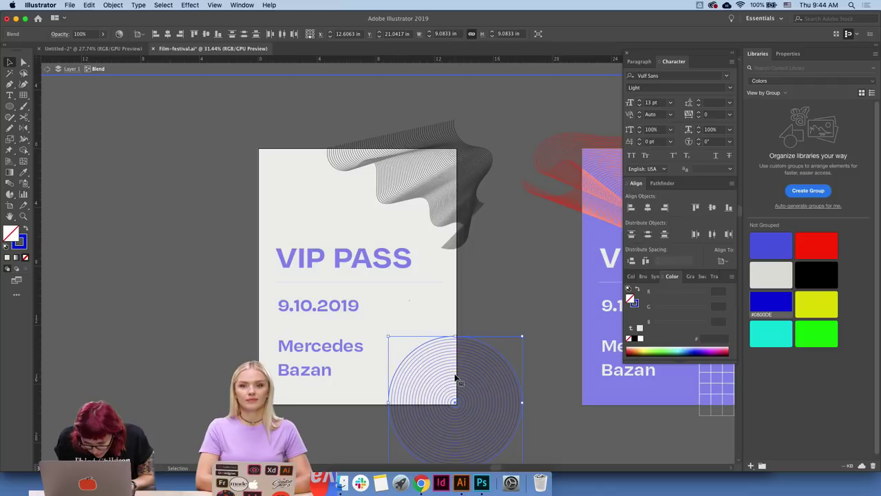
key("shift+Down")
left_click(501, 313)
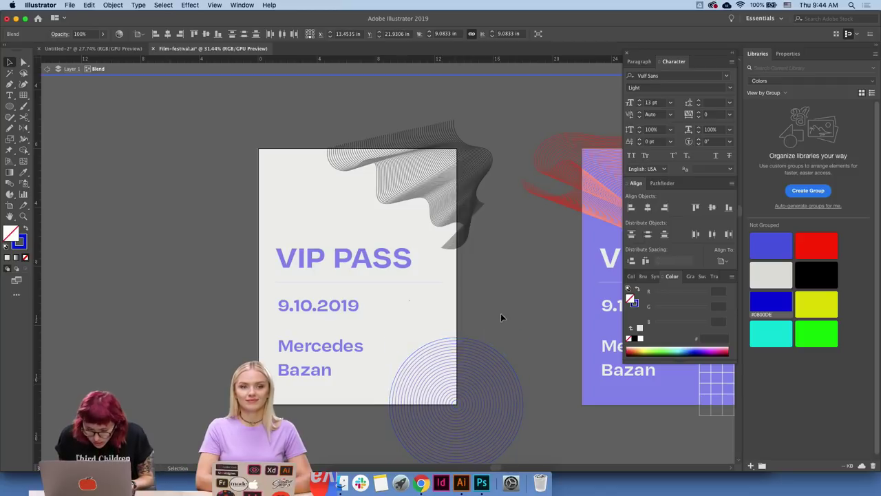
double_click(500, 314)
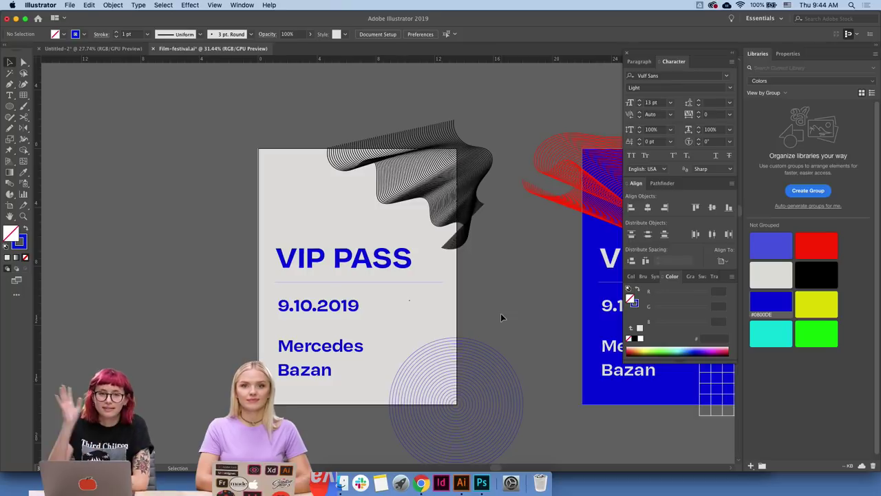
- Place the red circle over the gray card's top-left corner
scroll(527, 305, "right", 5)
scroll(528, 305, "down", 1)
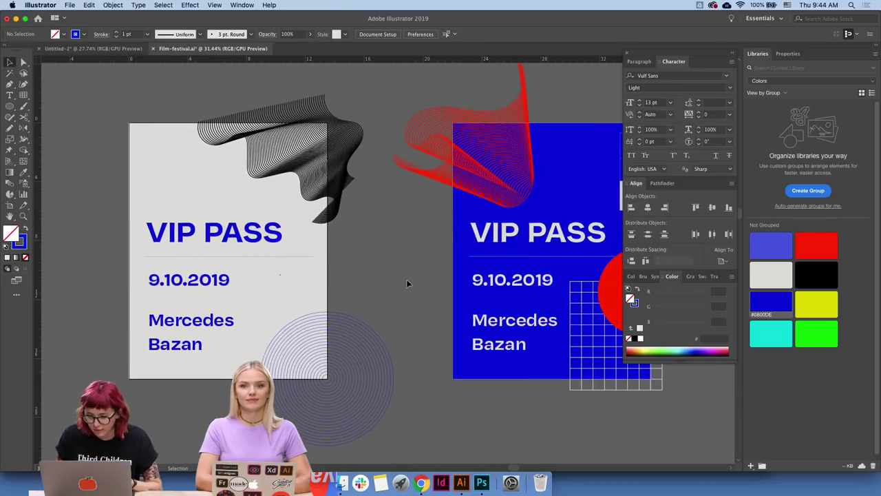
left_click_drag(604, 298, 92, 156)
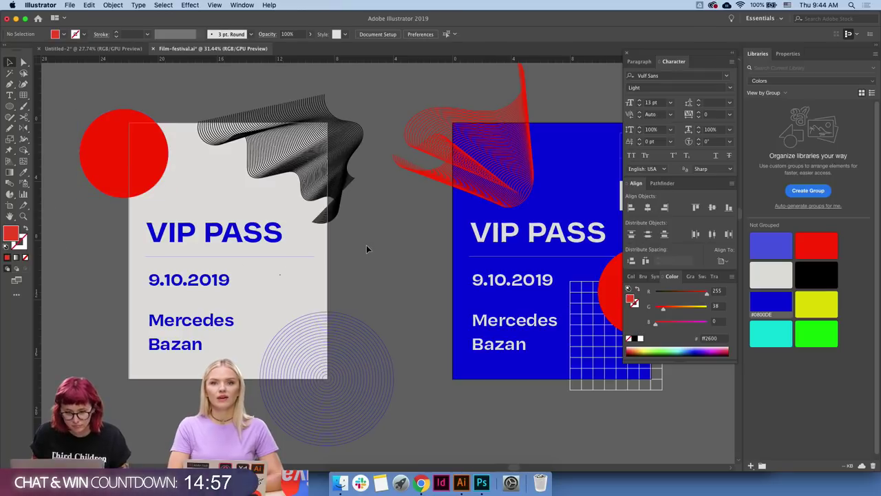
left_click_drag(344, 259, 399, 260)
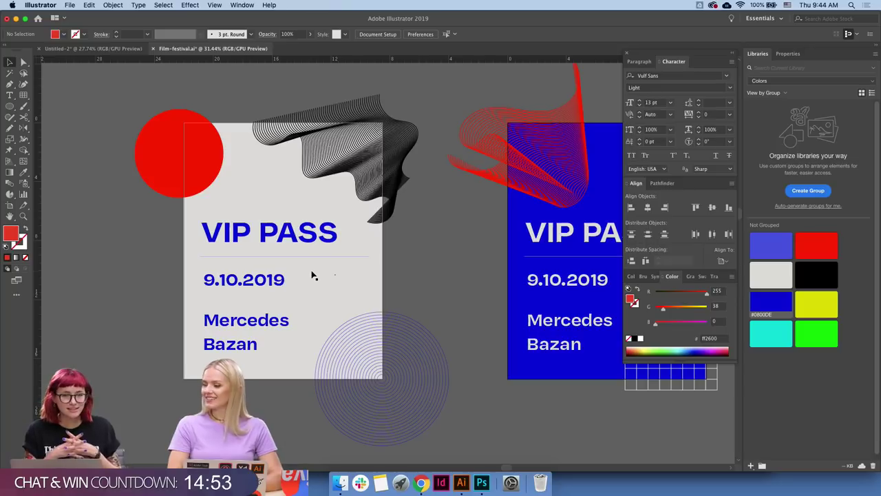
- Set the gray card's VIP PASS title to Black weight and the blue card's to Bold
left_click(289, 234)
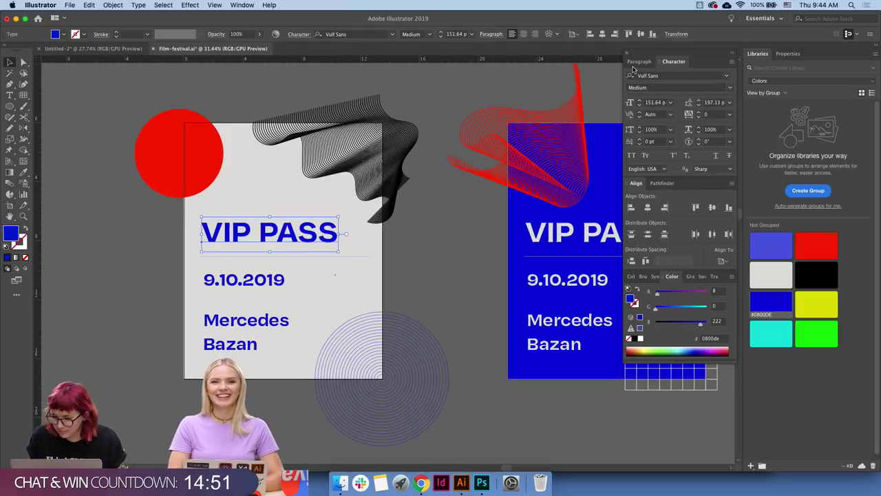
left_click(730, 87)
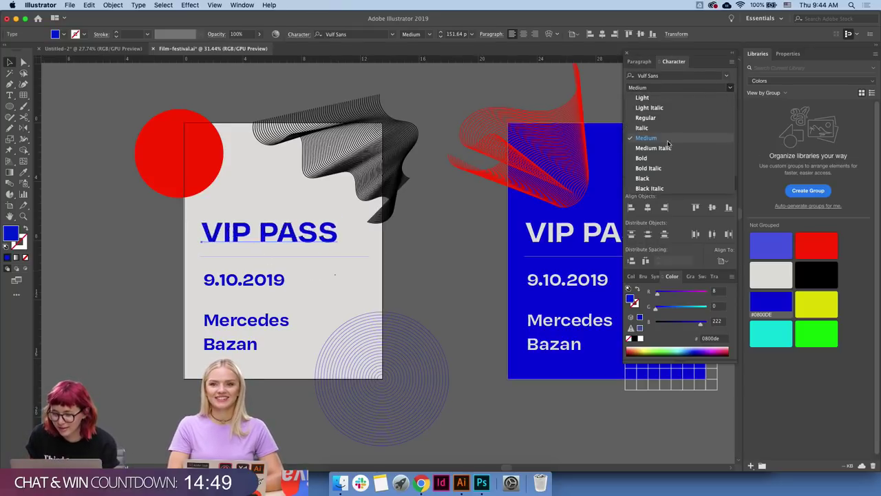
left_click(654, 177)
left_click(577, 224)
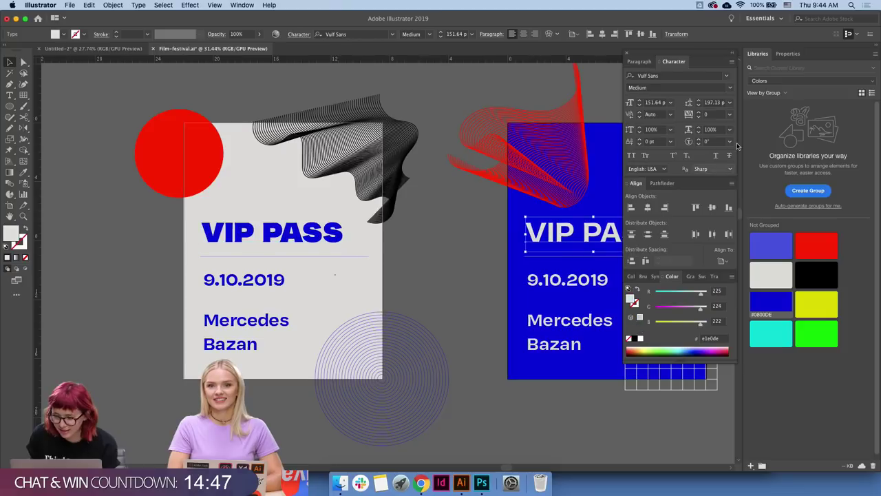
left_click(731, 88)
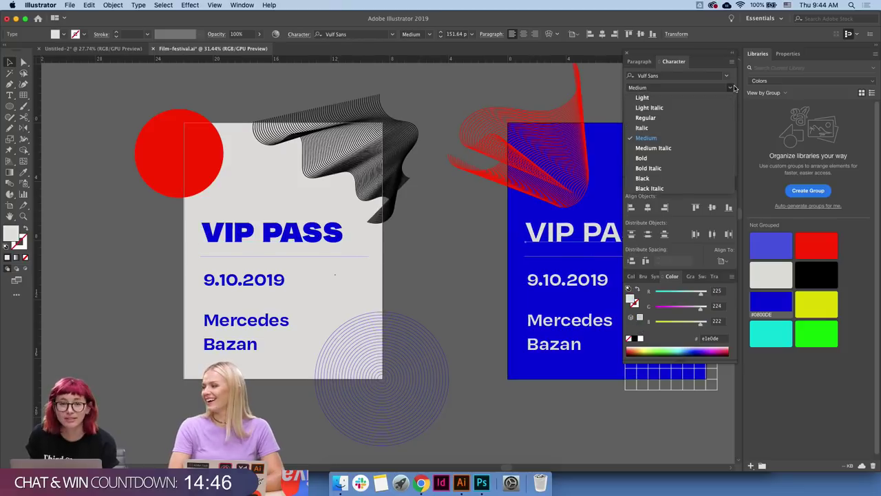
left_click(682, 157)
left_click(415, 260)
left_click(458, 257, "alt")
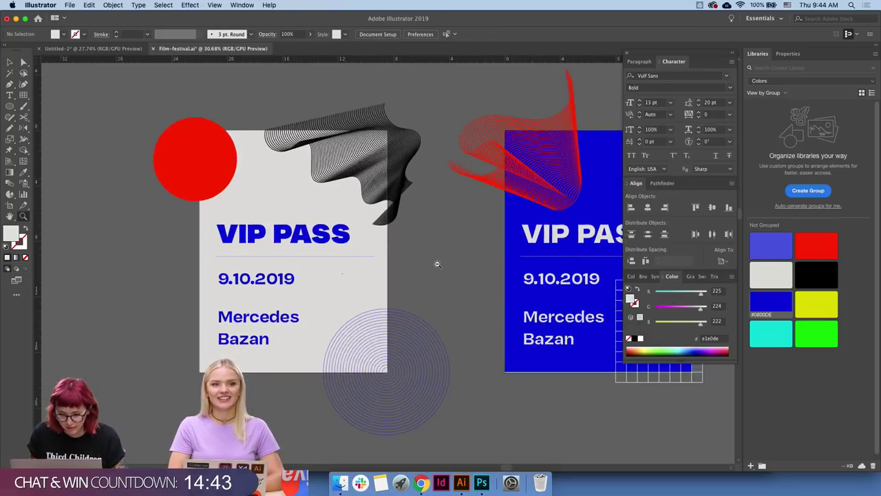
- Duplicate the vertical NEW YORK CITY label onto the gray pass beside the circle pattern
scroll(435, 387, "down", 5)
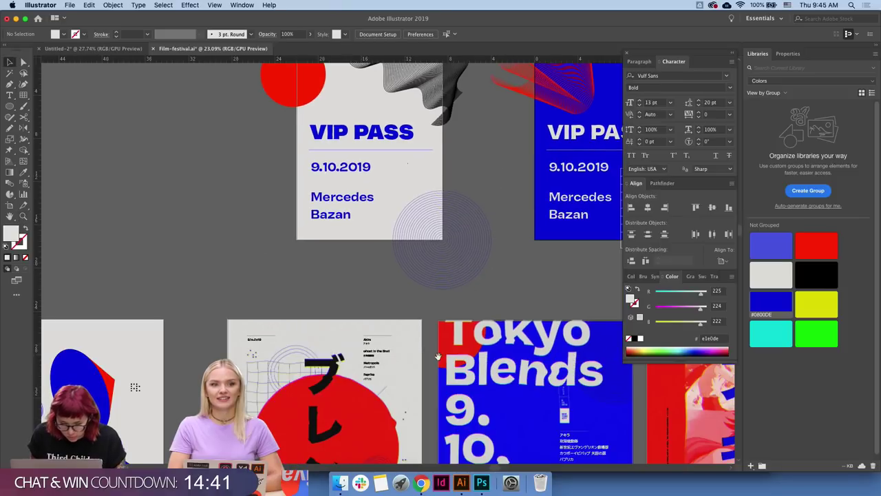
scroll(303, 357, "down", 5)
scroll(480, 176, "down", 7)
scroll(480, 176, "left", 5)
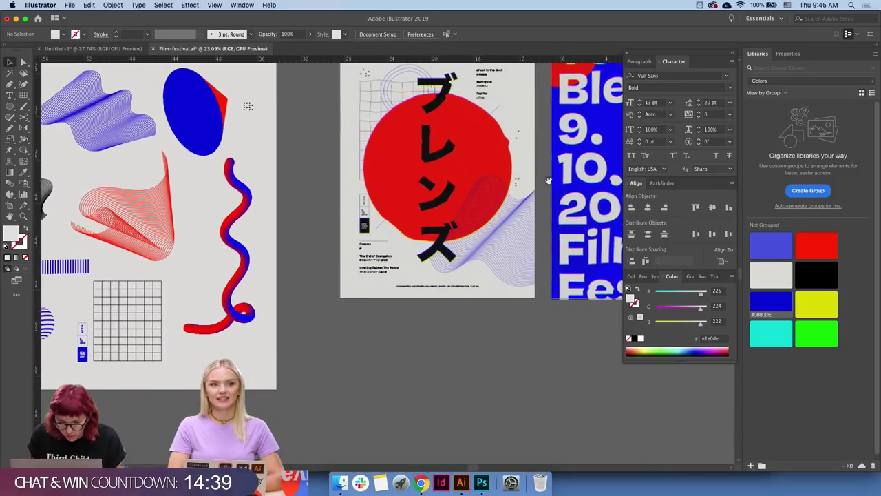
scroll(481, 176, "up", 10)
scroll(481, 176, "right", 7)
scroll(527, 248, "up", 6)
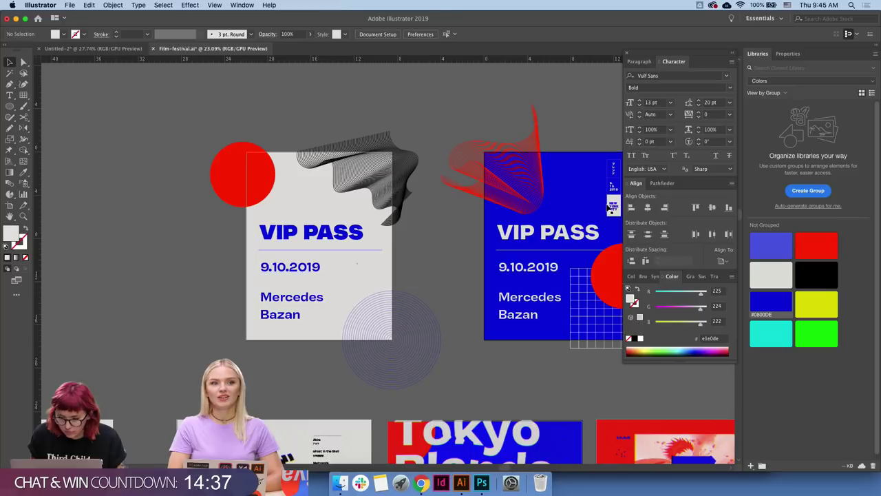
left_click(610, 207)
key("super+shift+v")
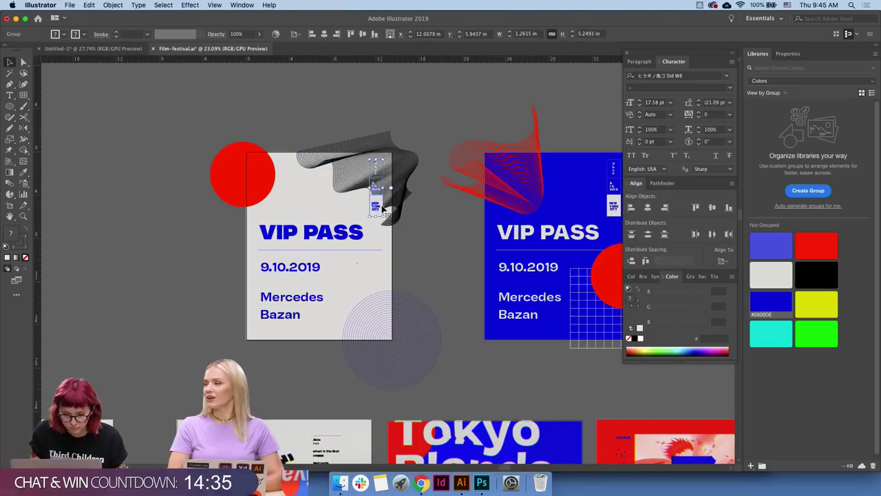
left_click_drag(375, 200, 375, 316)
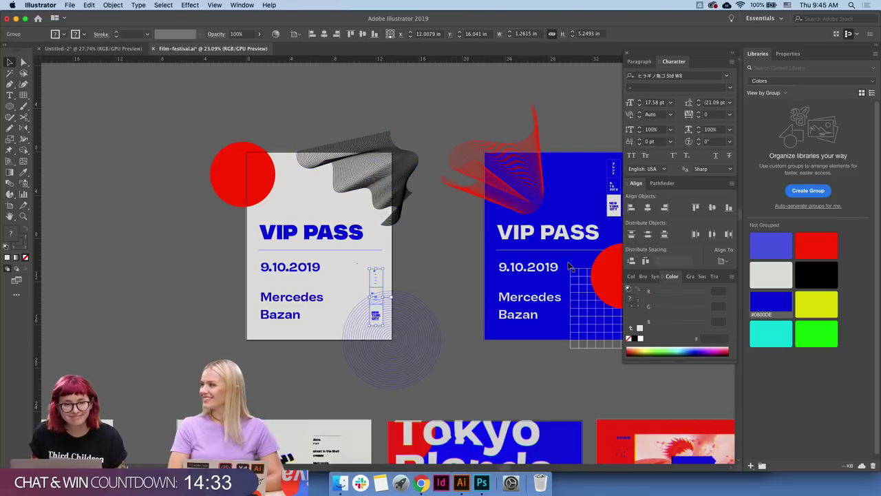
left_click(381, 298)
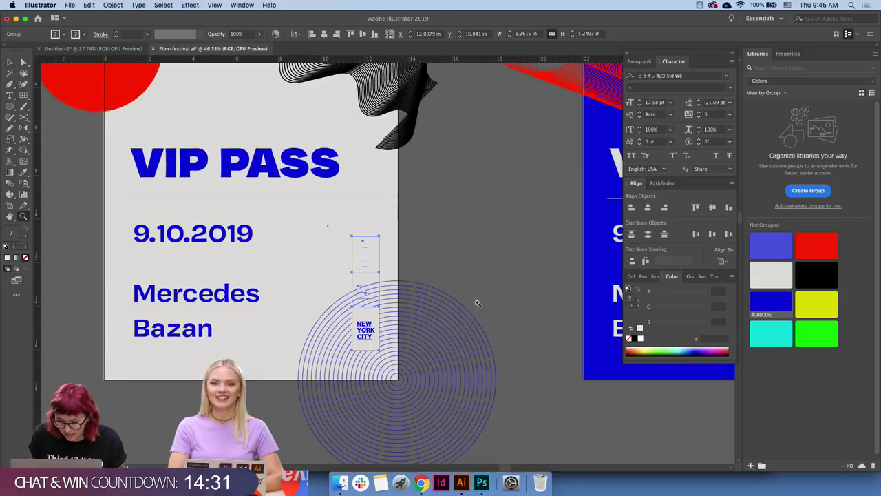
- Recolor the copied label by swapping its two colours, making it blue with light lettering
left_click(788, 54)
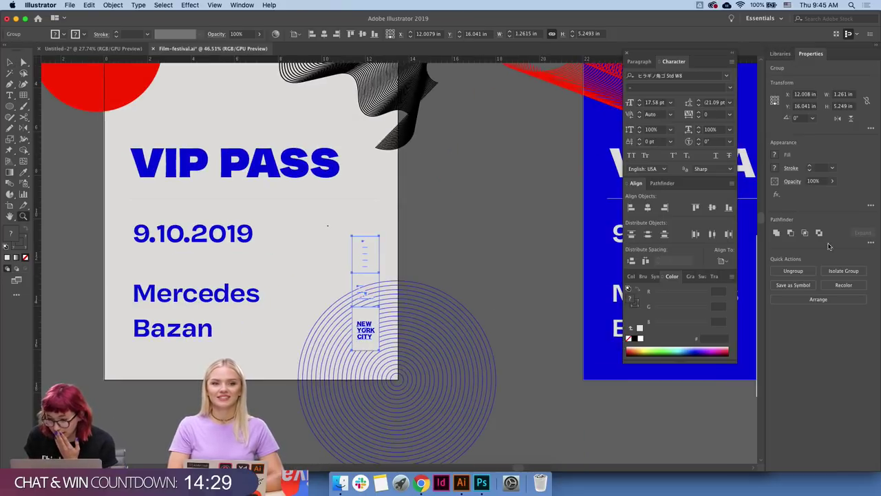
left_click(842, 285)
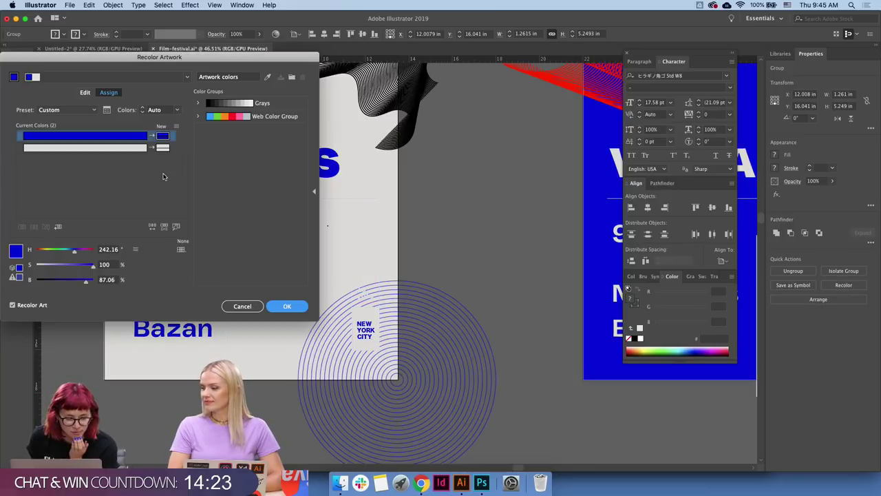
left_click(152, 232)
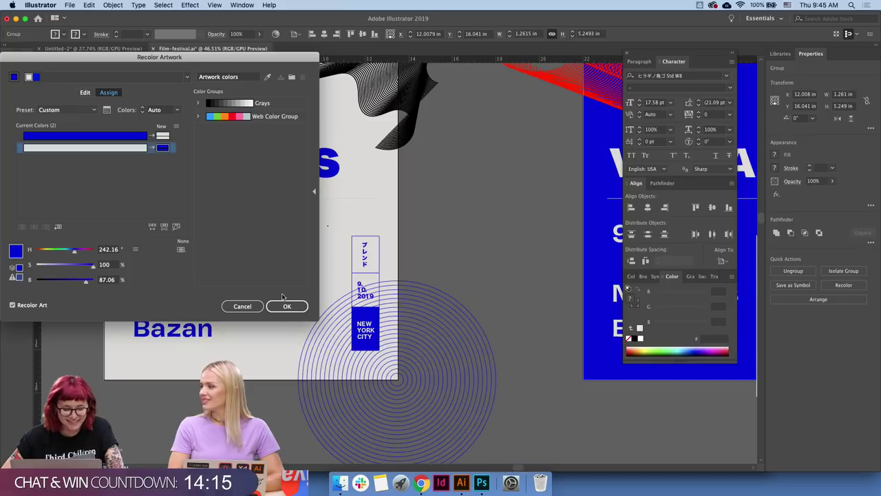
left_click(285, 305)
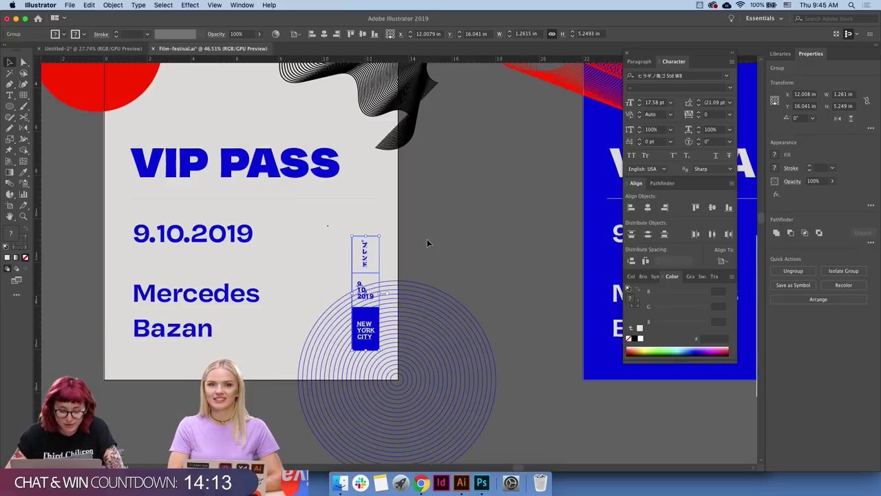
left_click(426, 240)
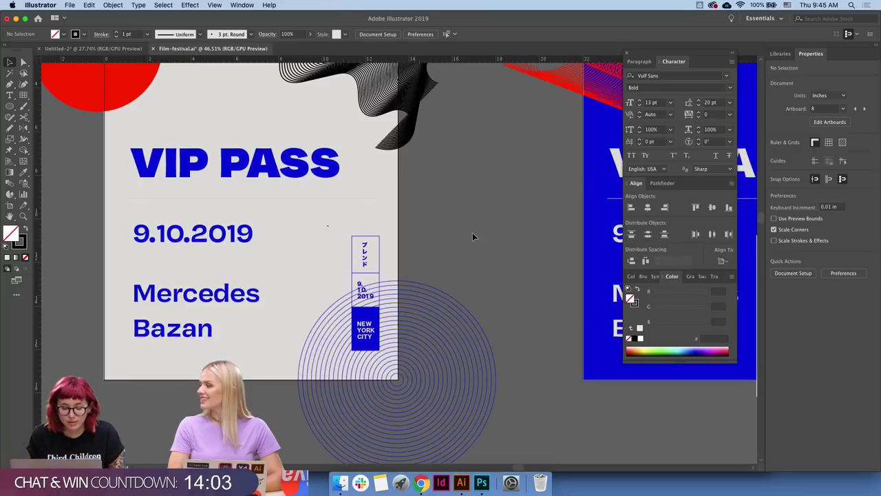
- Retype the attendee's name on the gray VIP pass and add the surname's missing 's'
left_click(366, 254)
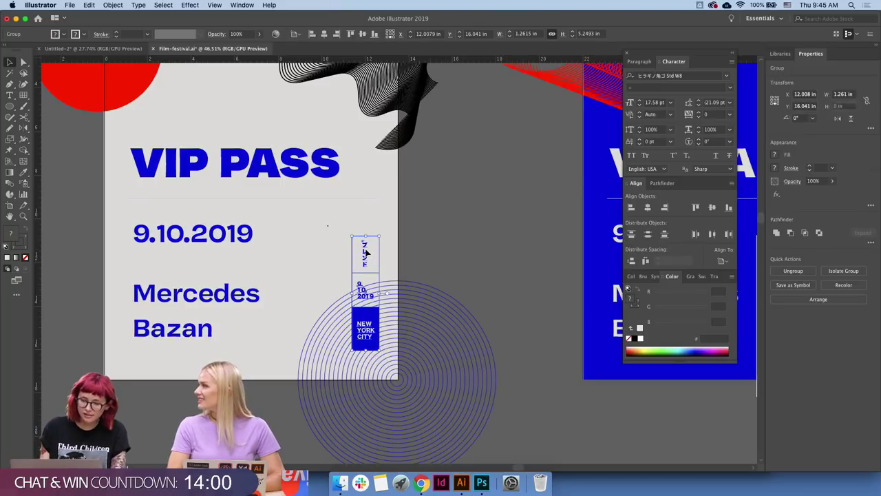
left_click(445, 235, "alt")
key("t")
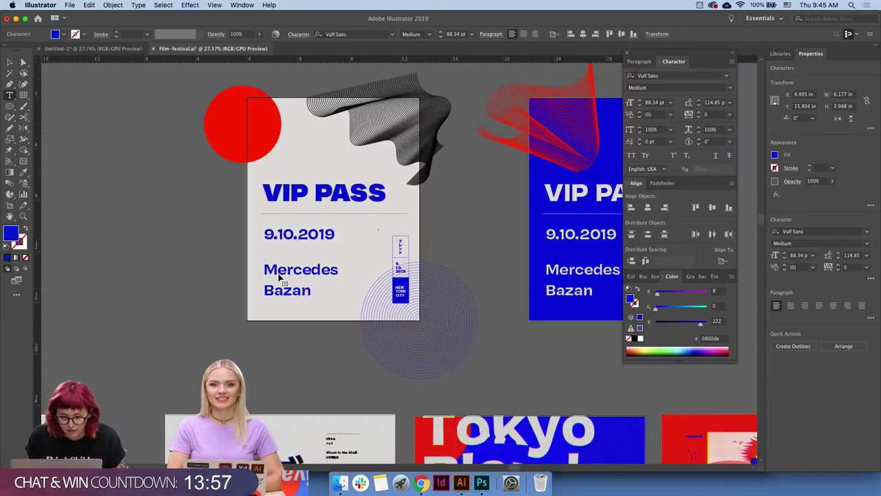
triple_click(280, 276)
type("Juli")
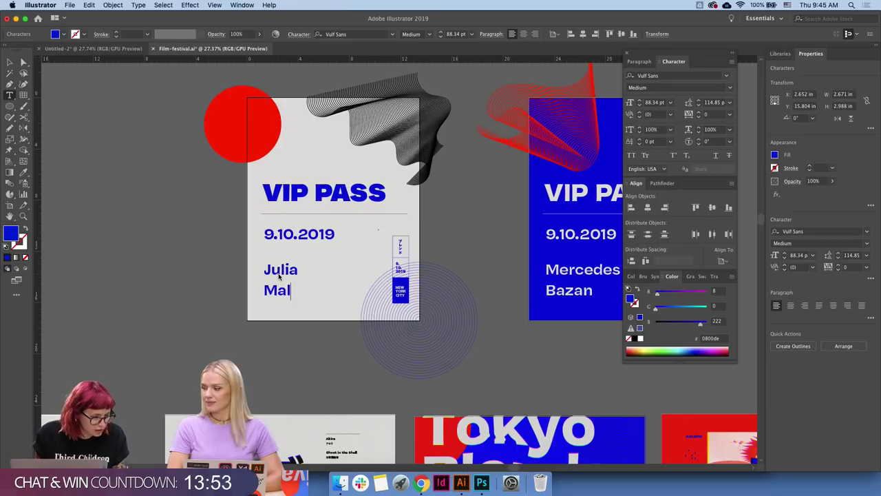
type("a")
key("BackSpace")
key("BackSpace")
key("BackSpace")
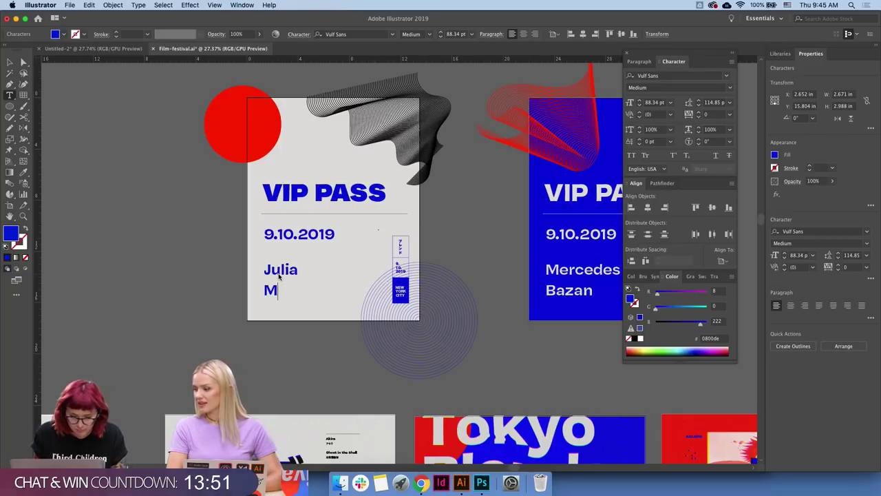
type("asalka")
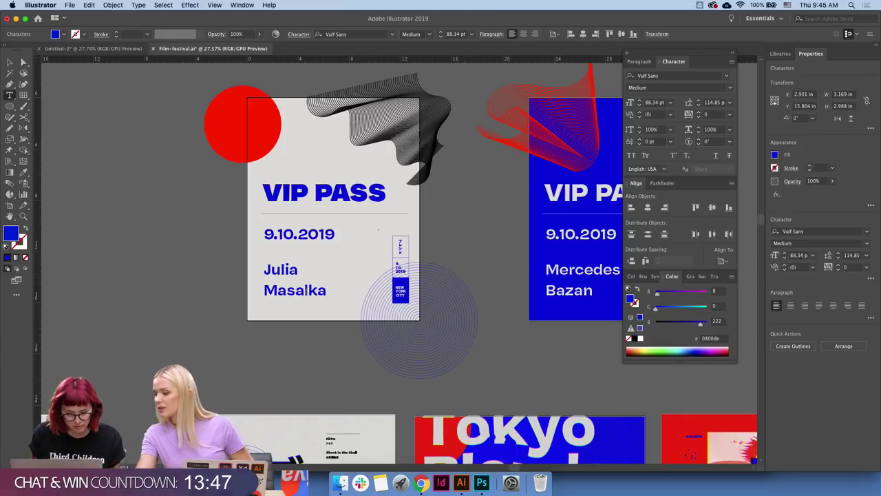
left_click(307, 290)
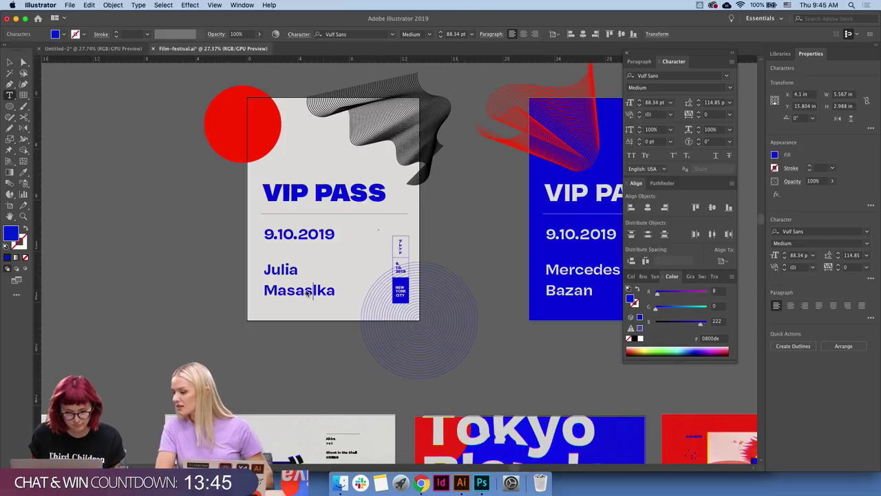
type("s")
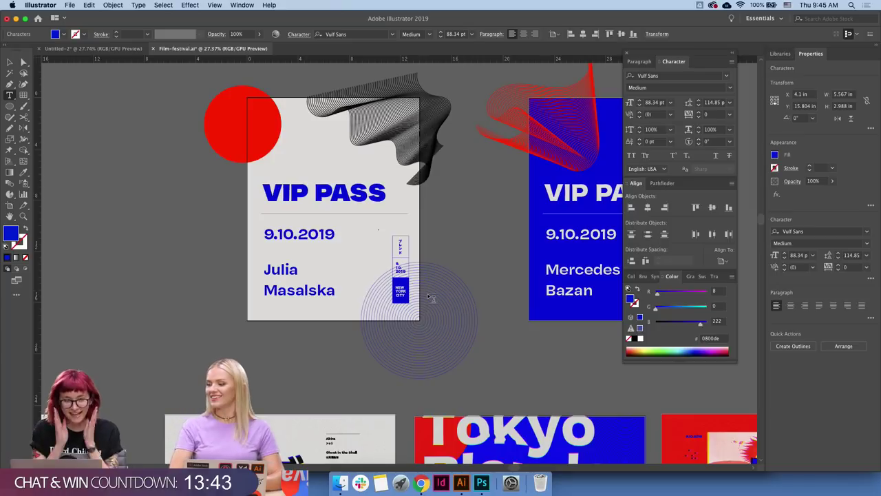
key("Escape")
- Cancel the first export attempt and check the VIP passes' artboard numbers
left_click(492, 242)
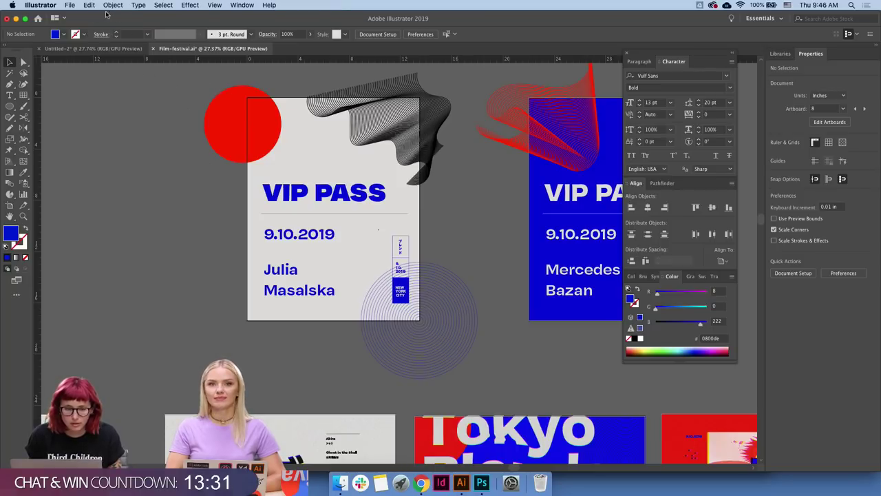
left_click(69, 5)
mouse_move(80, 154)
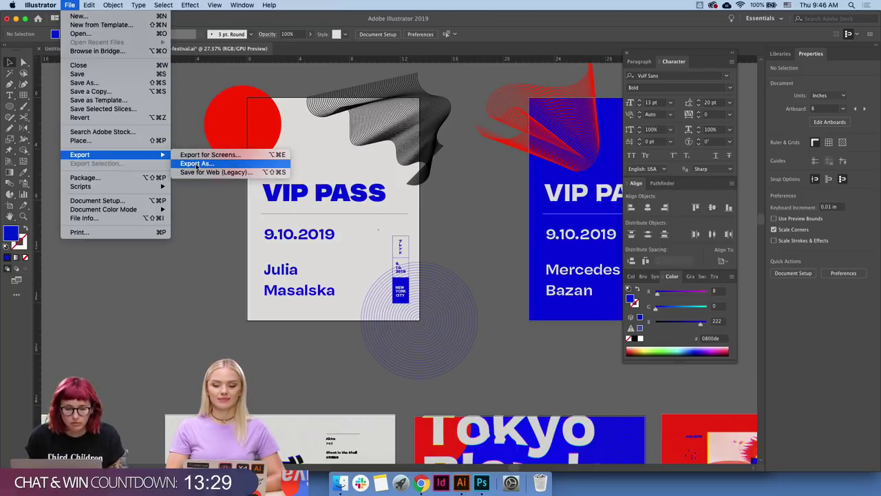
left_click(197, 164)
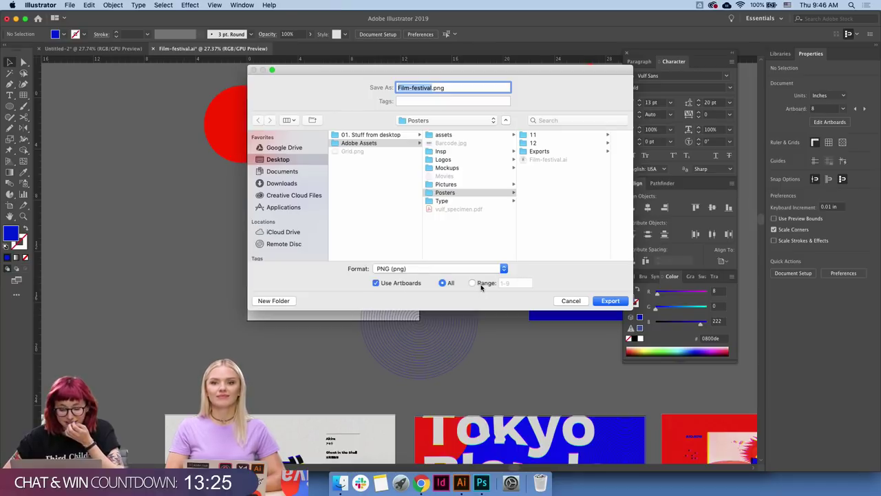
left_click(569, 299)
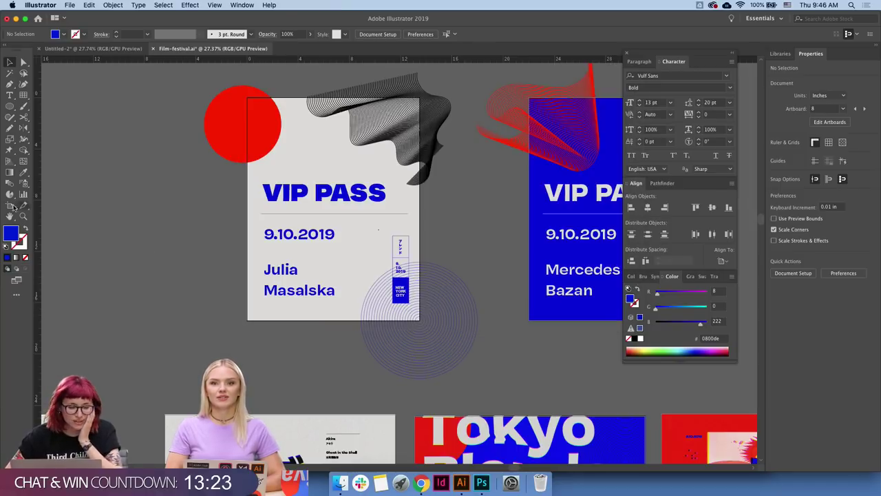
left_click(10, 206)
scroll(157, 243, "right", 5)
scroll(157, 242, "right", 3)
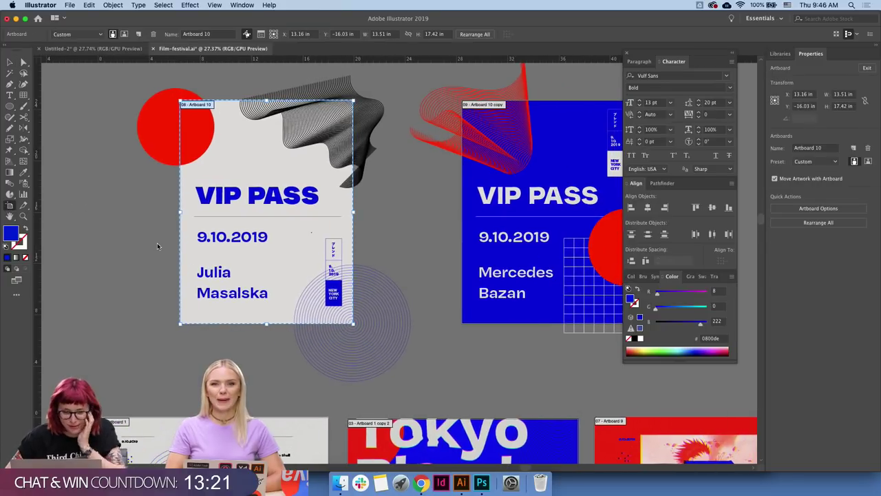
key("Escape")
- Export artboards 8 and 9 as PNG into the 12 folder
left_click(70, 5)
mouse_move(80, 154)
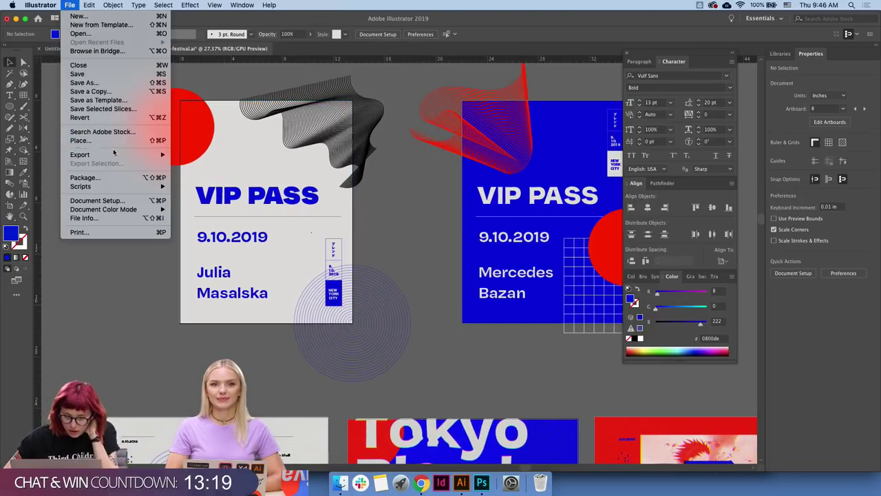
left_click(197, 164)
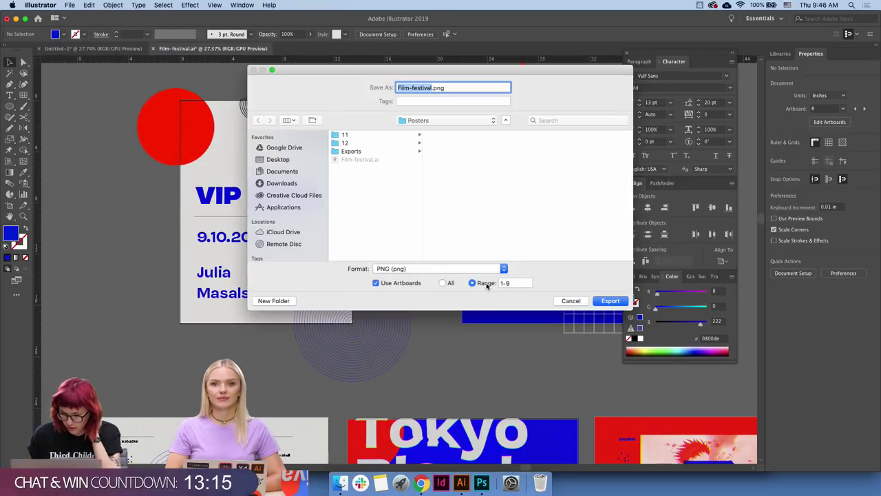
left_click(507, 283)
type(",9")
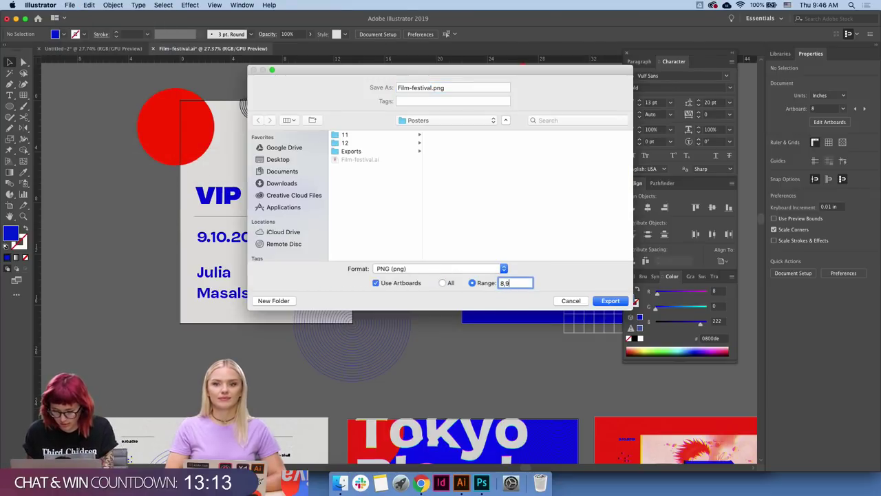
left_click(386, 143)
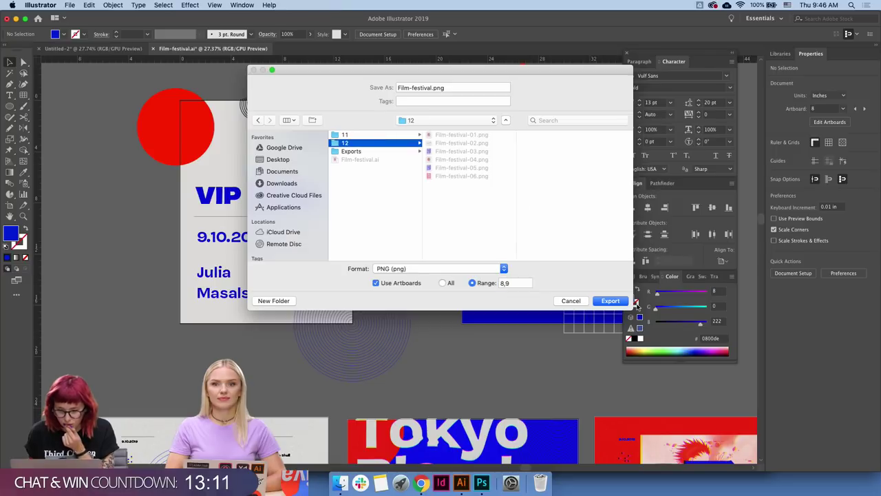
left_click(616, 301)
left_click(146, 232)
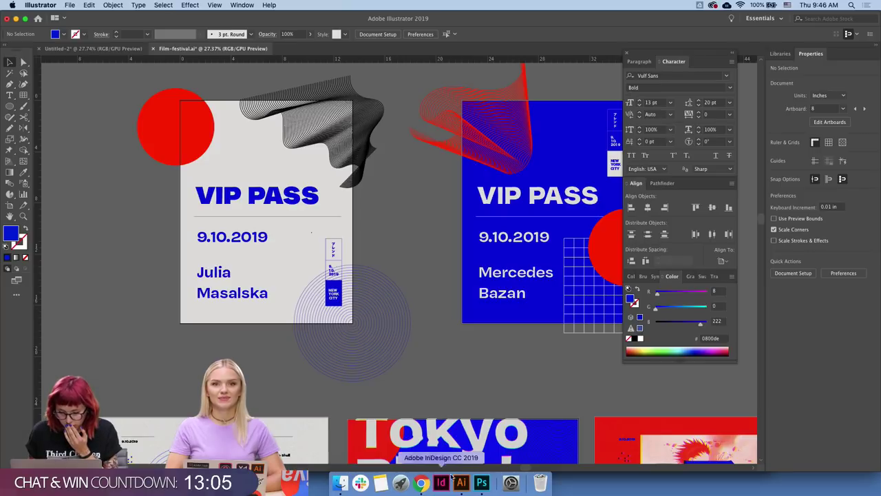
- Open the design smart object in Id Holder v1 > Id Design of the mockup
left_click(482, 483)
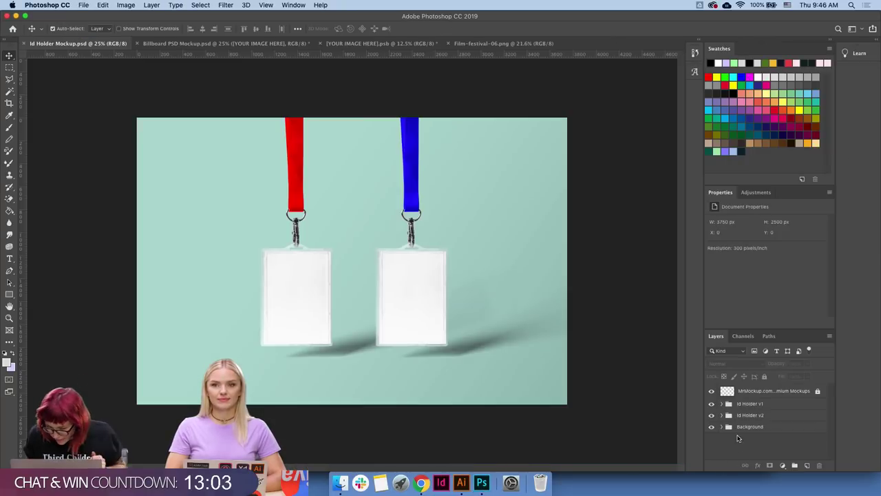
left_click(721, 404)
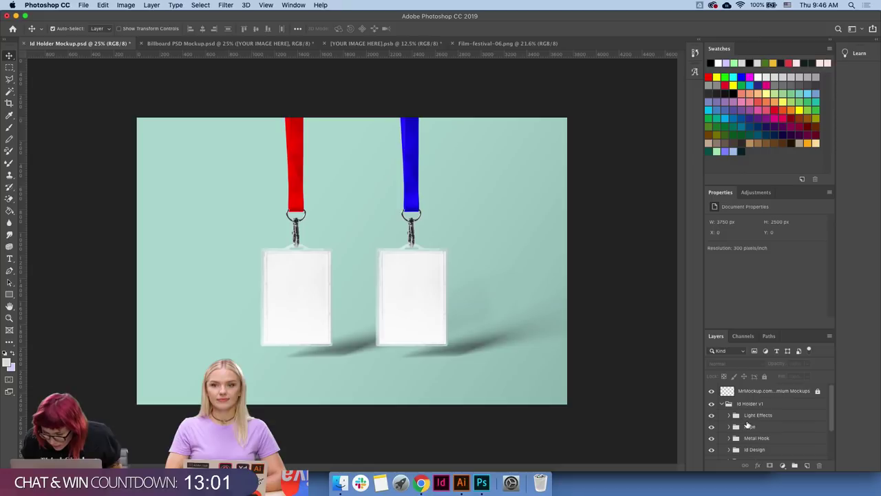
scroll(748, 424, "down", 2)
left_click(729, 418)
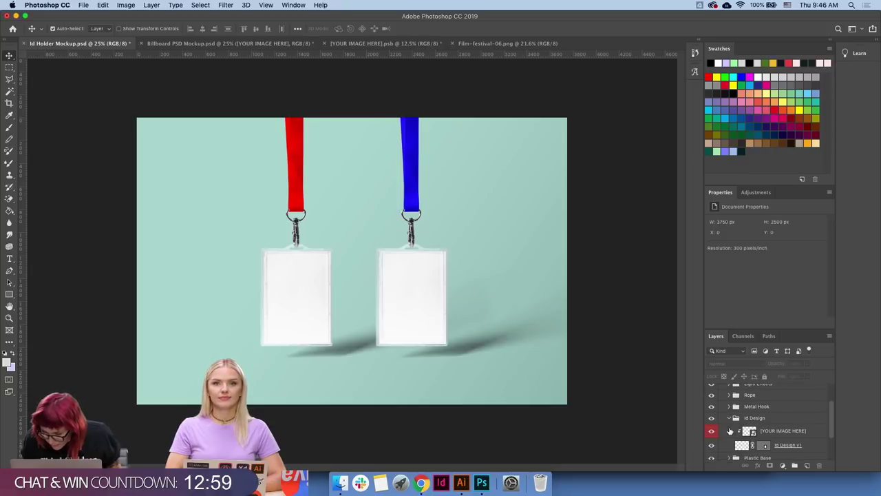
double_click(756, 431)
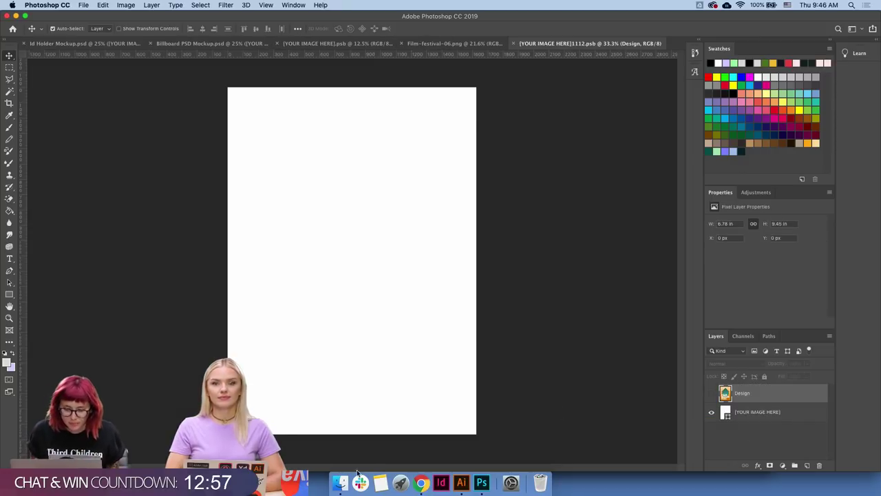
- Place Film-festival-08.png, stretch it to fill the canvas, and save
left_click(341, 483)
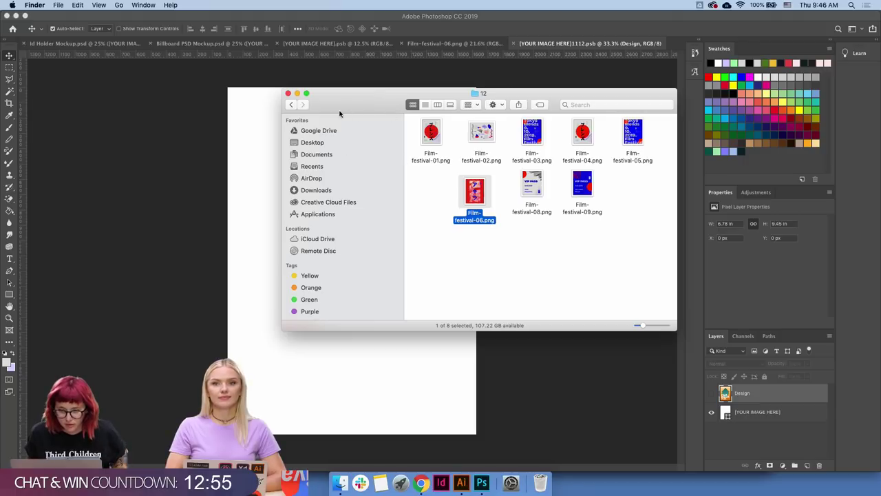
left_click_drag(534, 180, 371, 358)
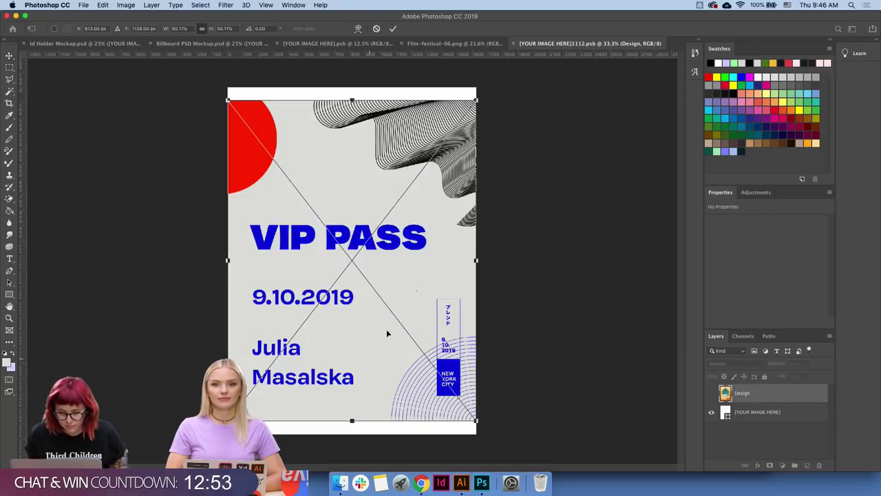
left_click_drag(476, 100, 495, 80)
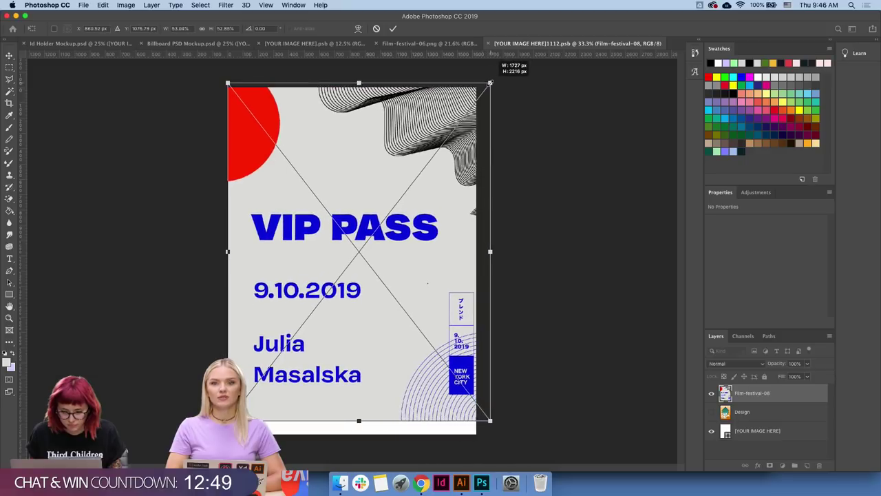
left_click_drag(494, 80, 475, 100)
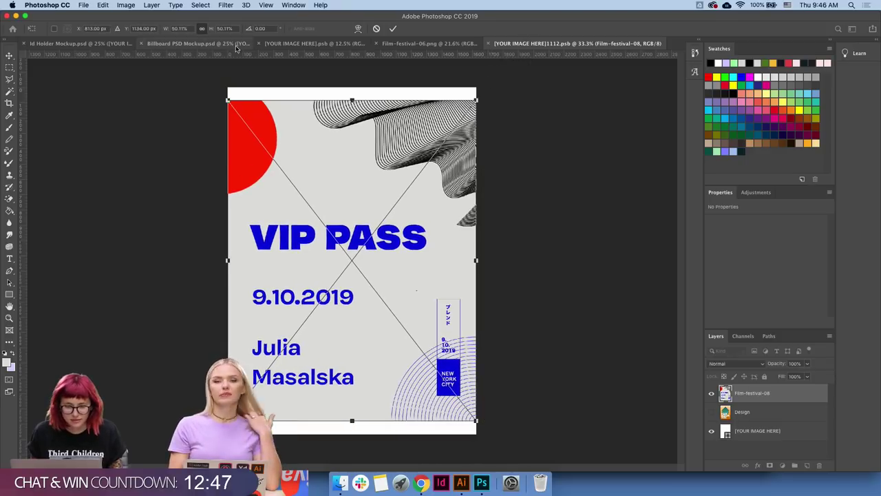
left_click(202, 28)
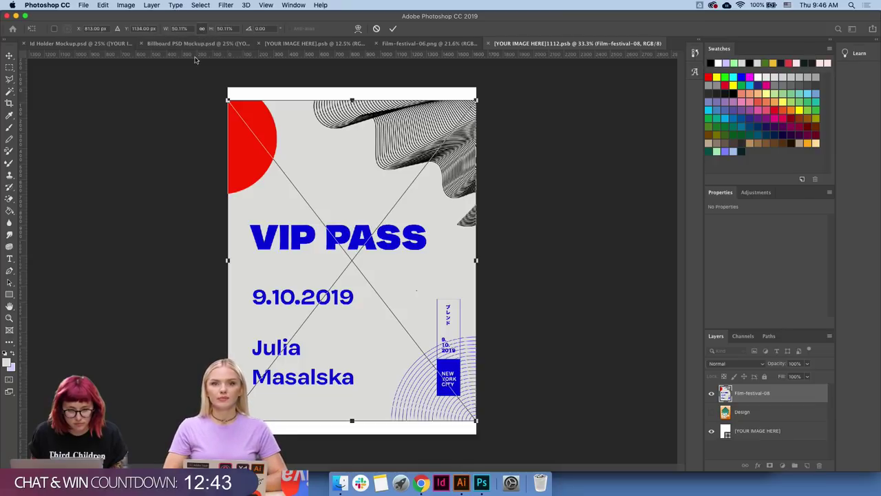
left_click_drag(227, 100, 216, 82)
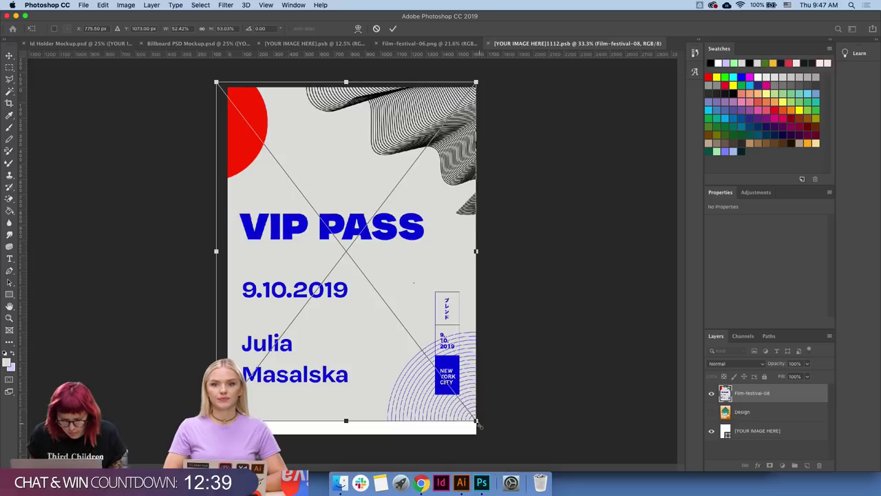
left_click_drag(478, 423, 490, 440)
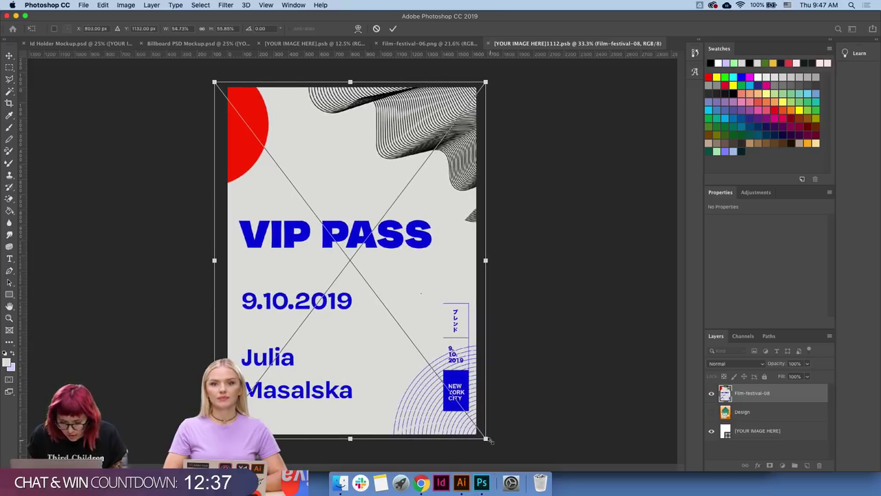
key("Return")
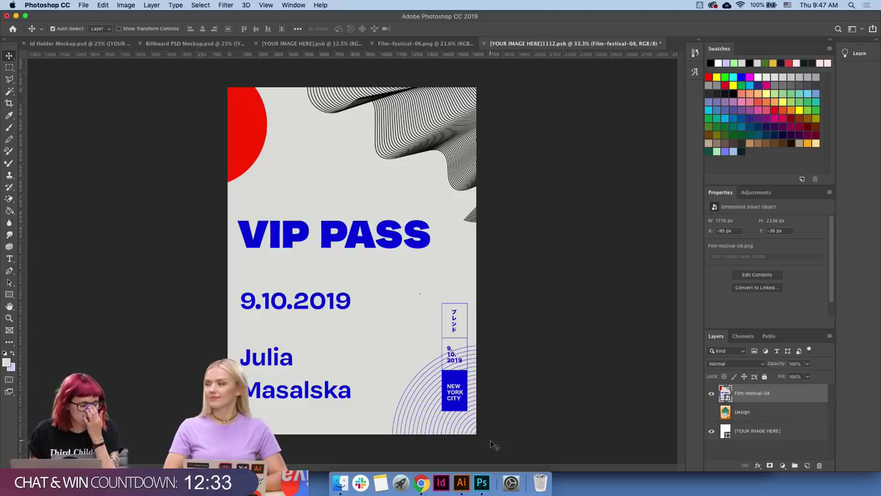
key("super+s")
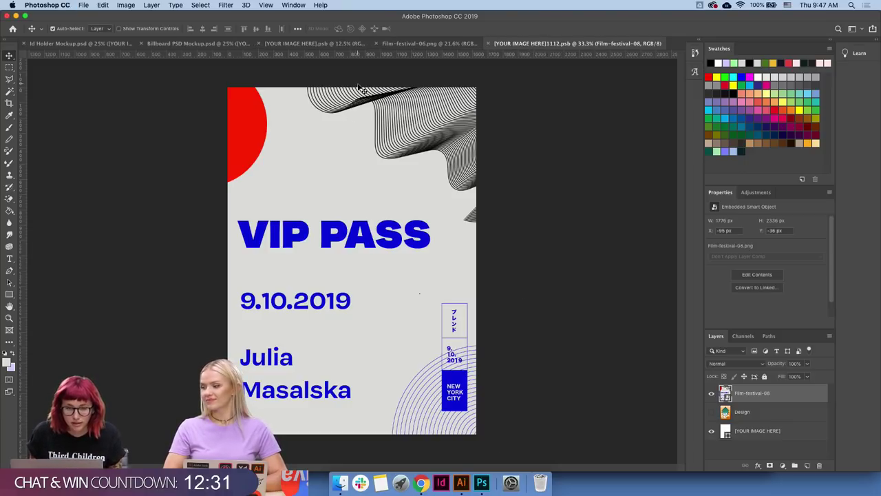
- Close the poster, placeholder and gray pass documents, saving the gray pass smart object
left_click(412, 44)
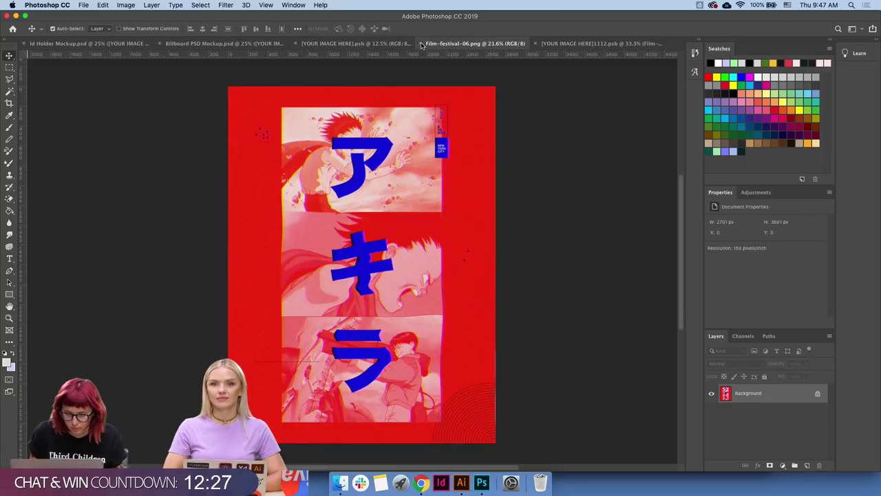
left_click(421, 44)
left_click(394, 43)
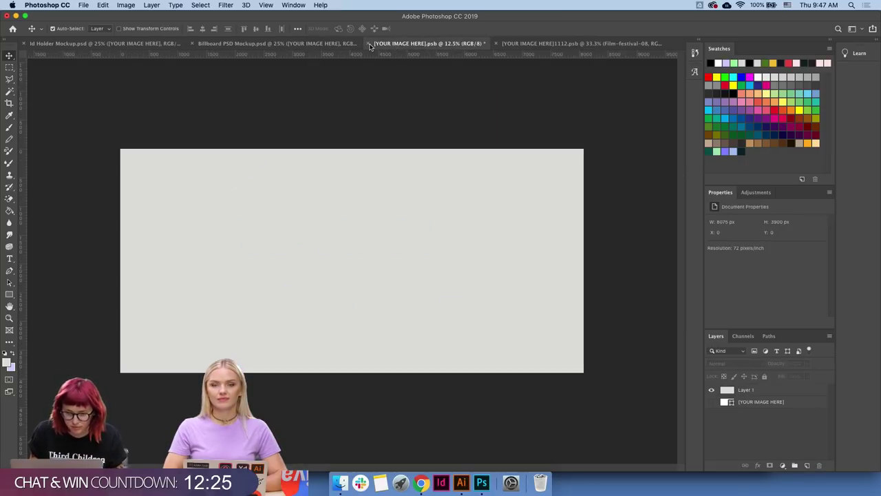
left_click(368, 44)
left_click(413, 165)
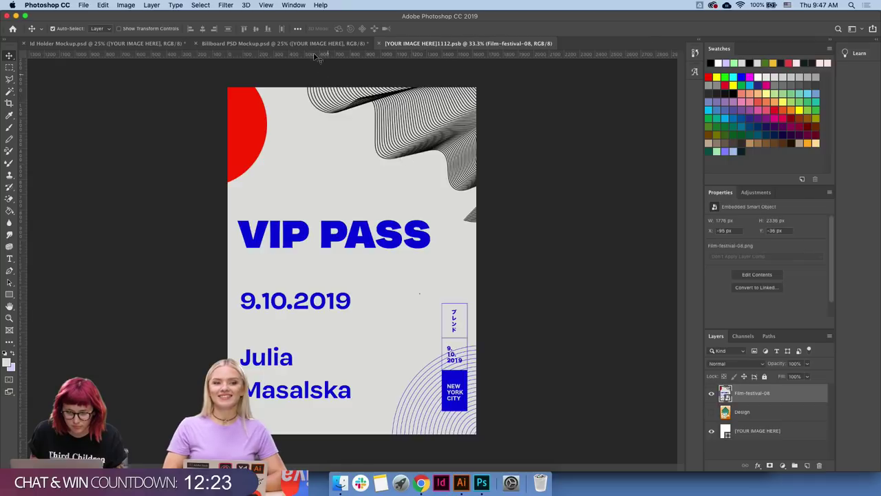
left_click(221, 45)
left_click_drag(197, 44, 60, 44)
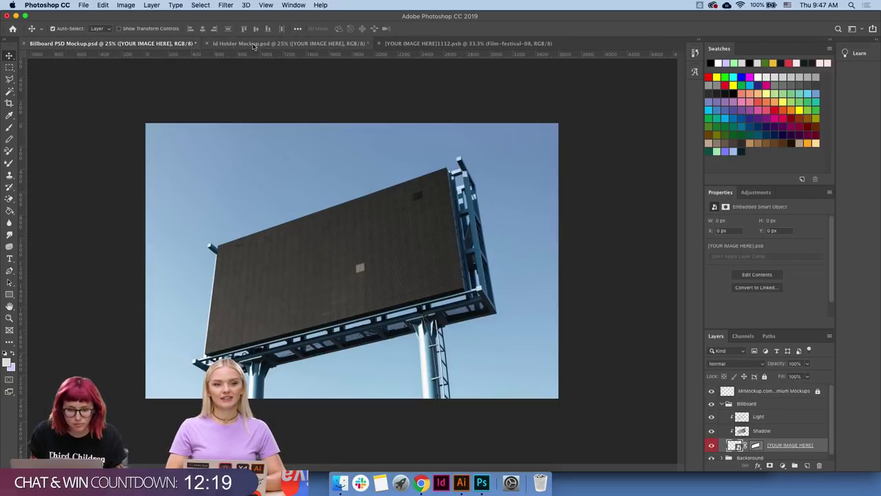
- Return to Id Holder Mockup and collapse the Id Design and Light Effects groups
left_click(271, 44)
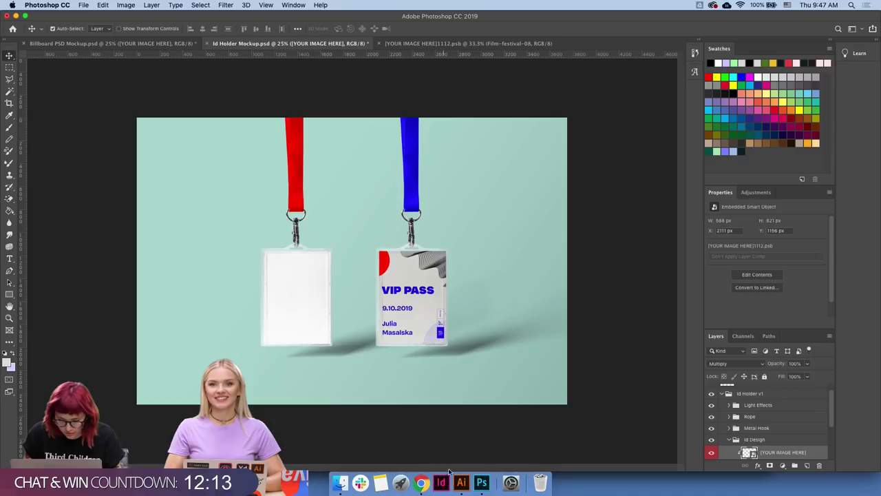
left_click(319, 299)
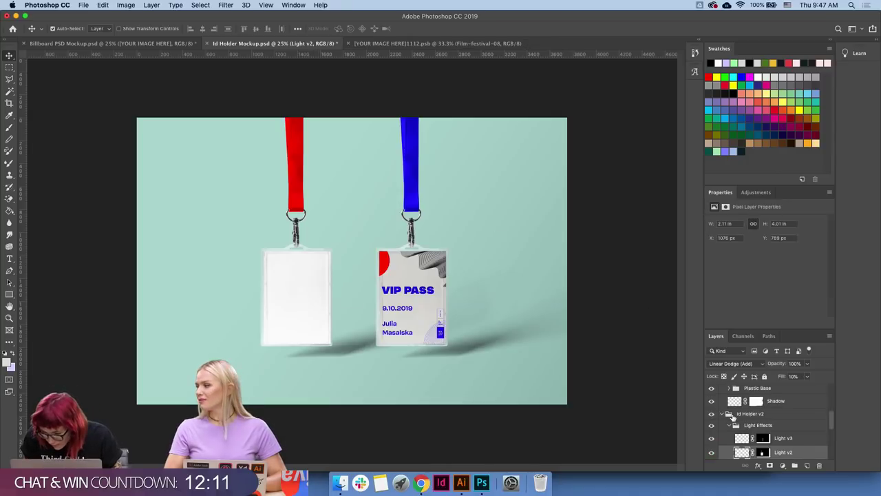
left_click(730, 424)
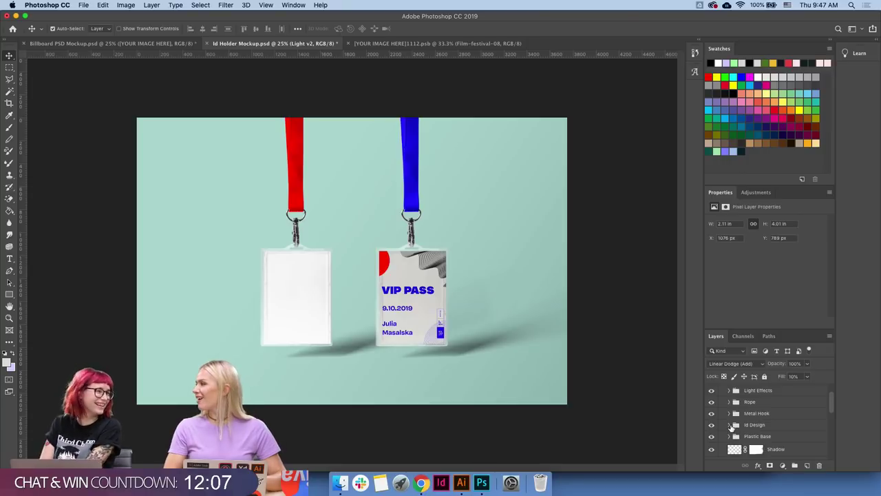
scroll(757, 407, "down", 3)
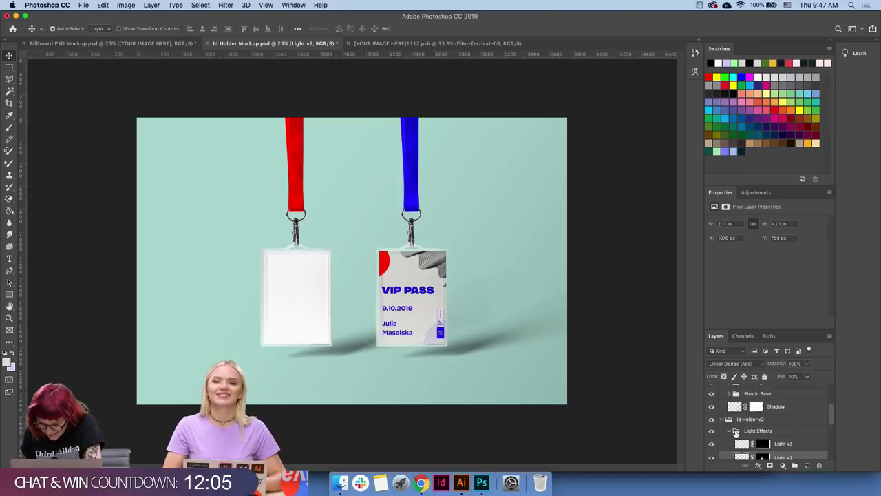
scroll(743, 417, "down", 2)
scroll(734, 426, "down", 1)
scroll(734, 426, "up", 1)
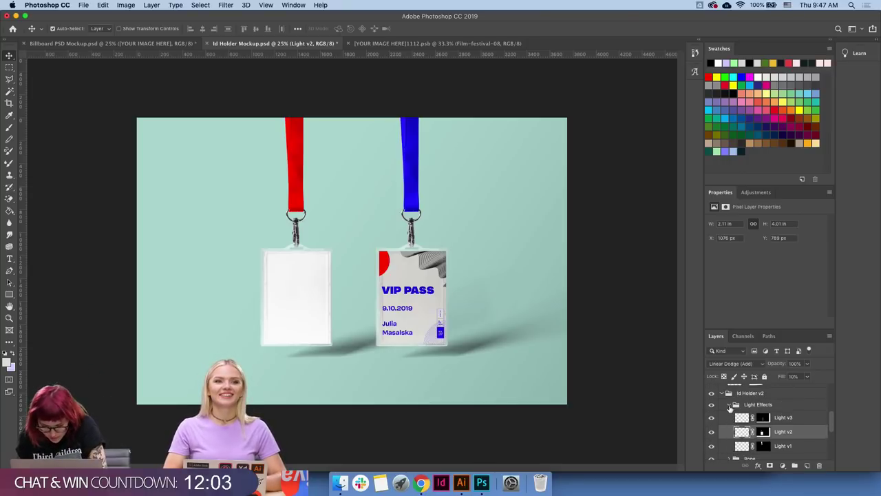
left_click(730, 407)
scroll(736, 444, "down", 1)
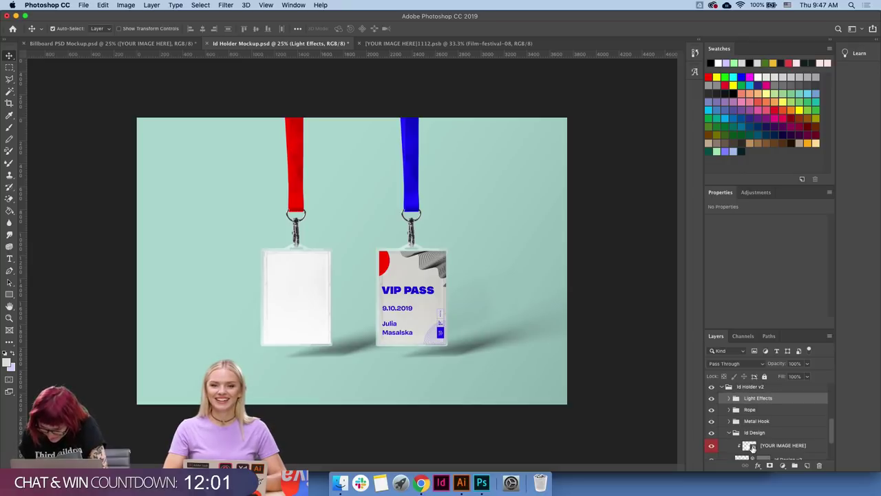
- Place Film-festival-09.png in the left badge's smart object, scaled to cover it
double_click(750, 446)
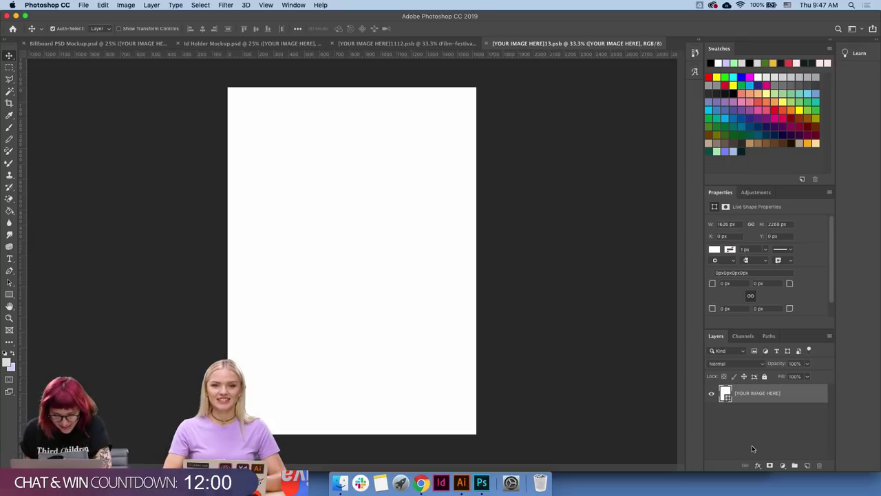
left_click(332, 479)
left_click_drag(582, 189, 424, 213)
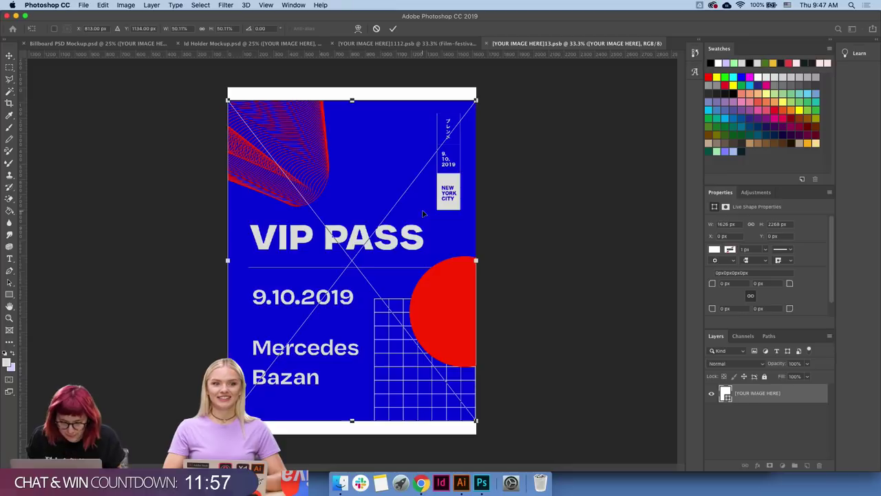
left_click_drag(475, 100, 487, 86)
left_click_drag(228, 420, 217, 434)
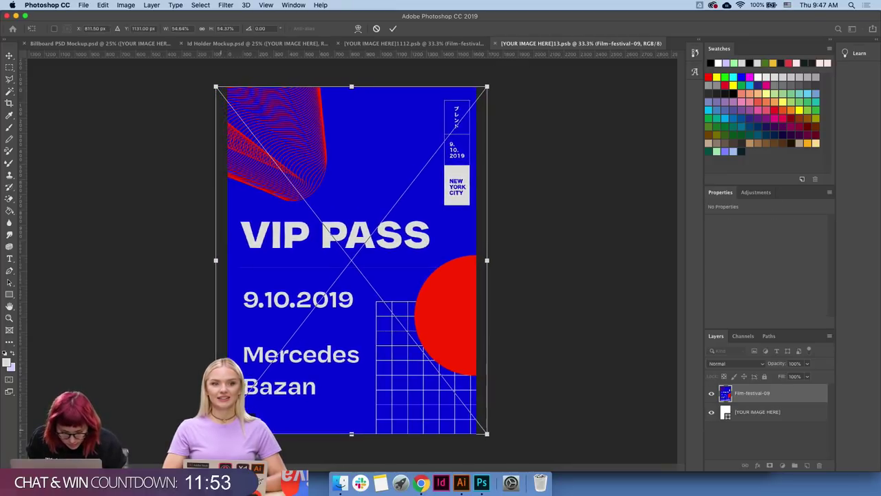
key("Return")
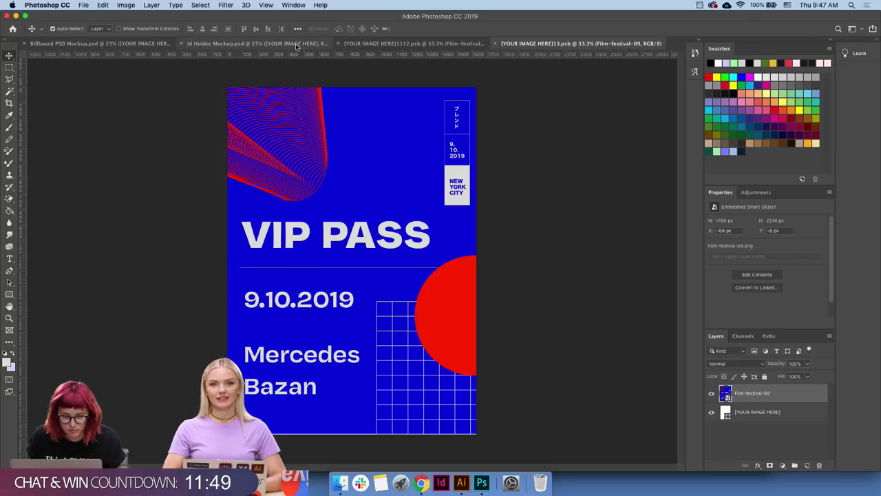
left_click(286, 44)
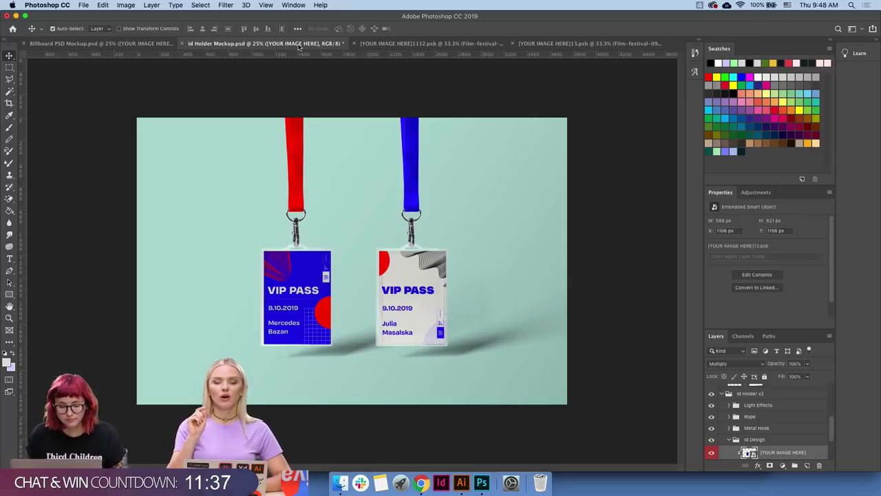
- Set the Background fill layer colour to soft purple #8a86ff
scroll(728, 393, "down", 2)
scroll(733, 408, "down", 2)
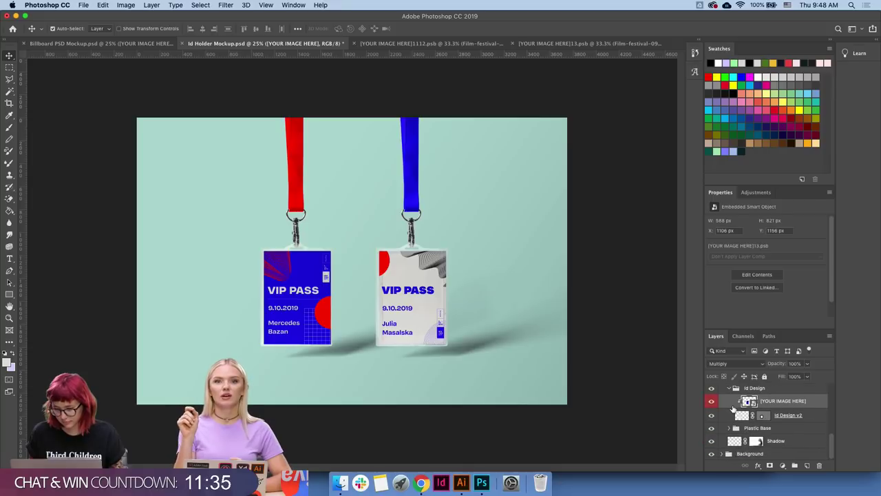
left_click(729, 388)
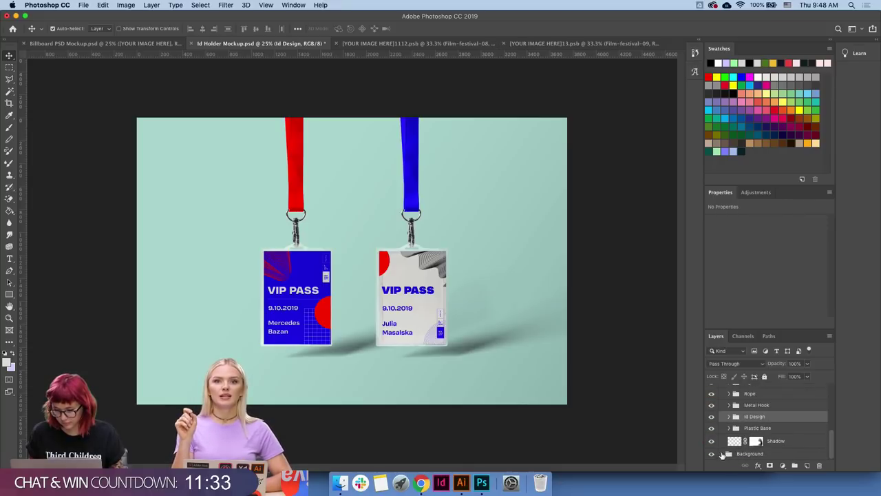
left_click(728, 453)
double_click(733, 453)
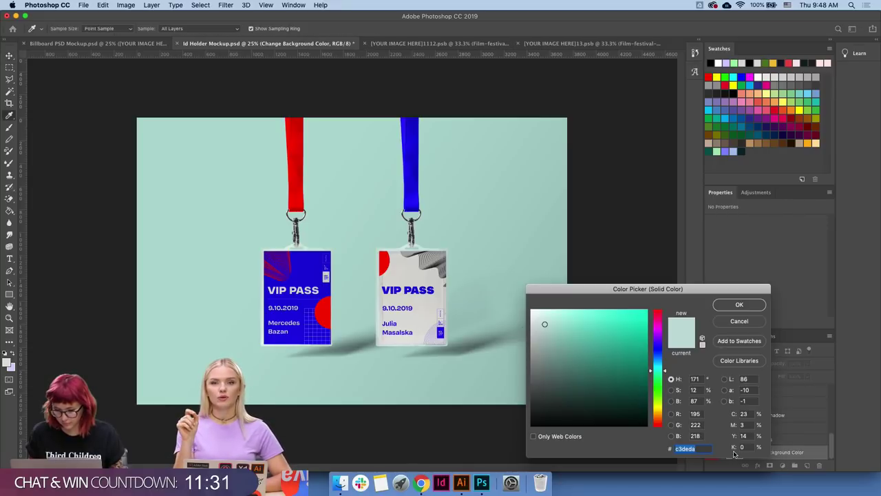
left_click(416, 169)
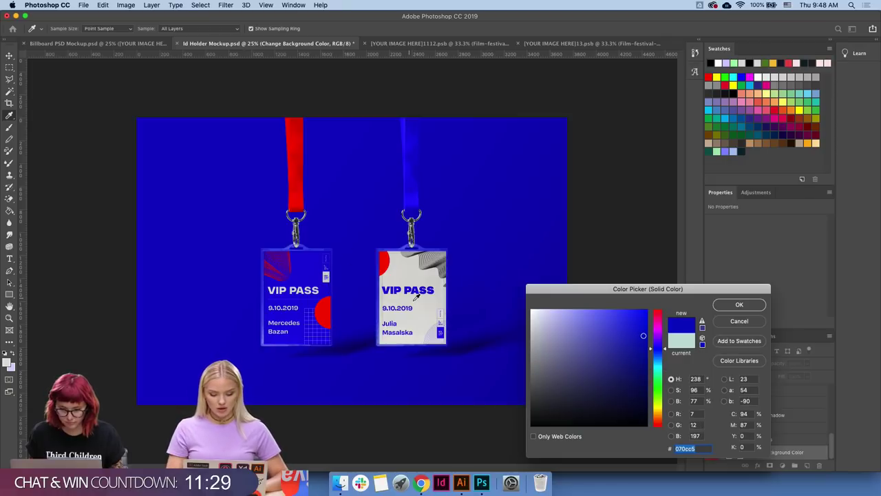
left_click(326, 312)
left_click(411, 274)
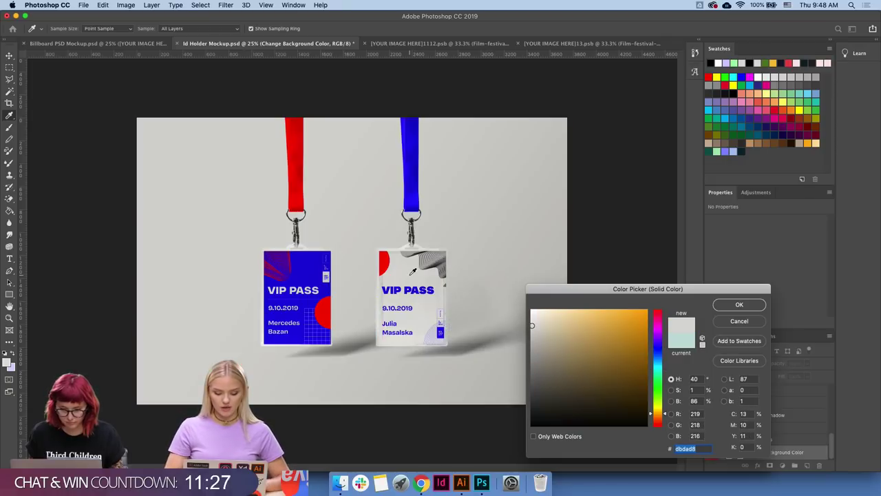
left_click(311, 265)
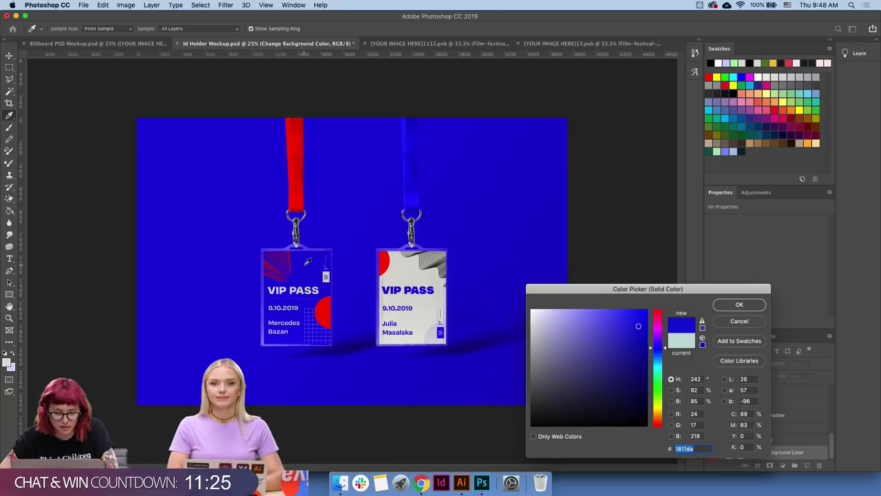
mouse_move(619, 321)
left_mouse_down()
mouse_move(604, 327)
mouse_move(585, 308)
left_mouse_up()
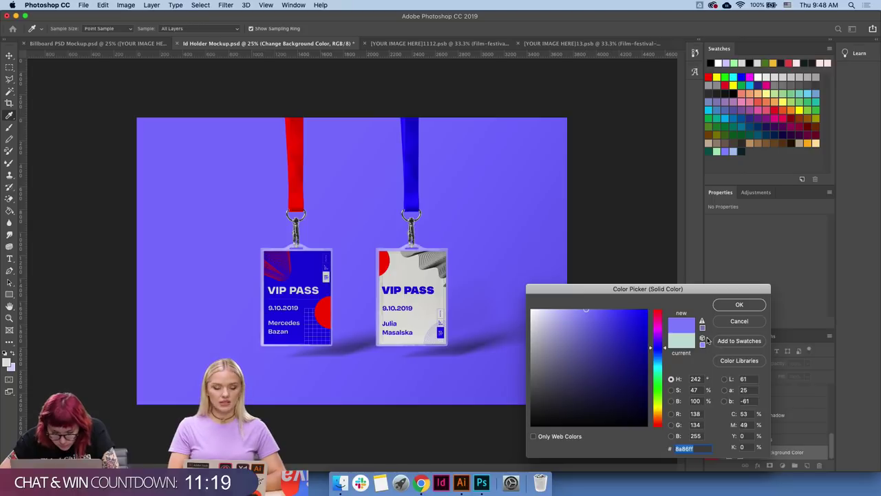
left_click(724, 305)
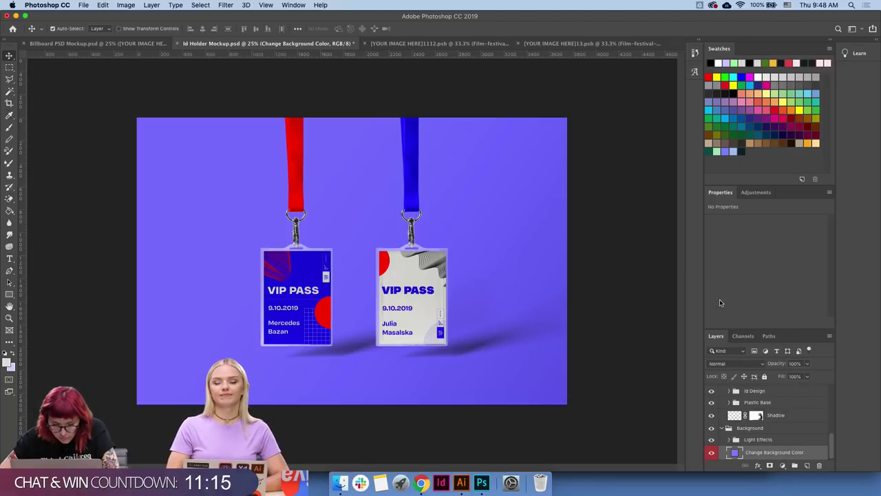
- Zoom in on the two badges and switch back to the Move tool
key("z")
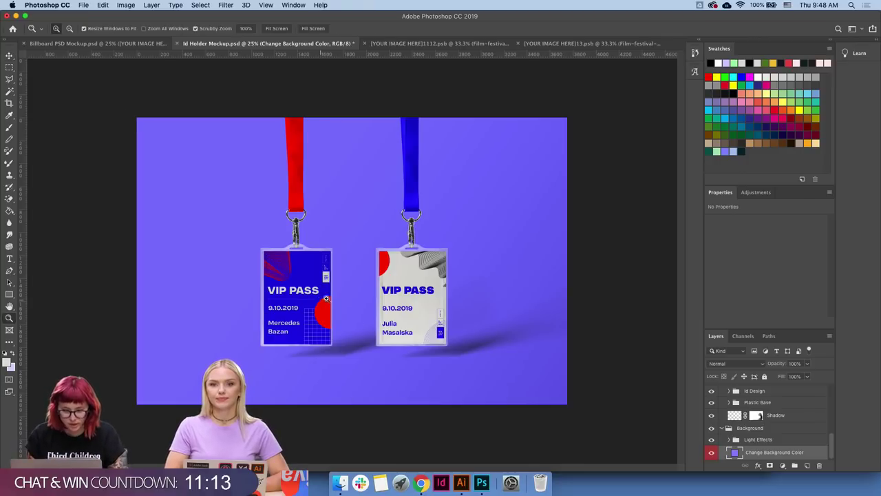
left_click_drag(321, 299, 348, 301)
key("v")
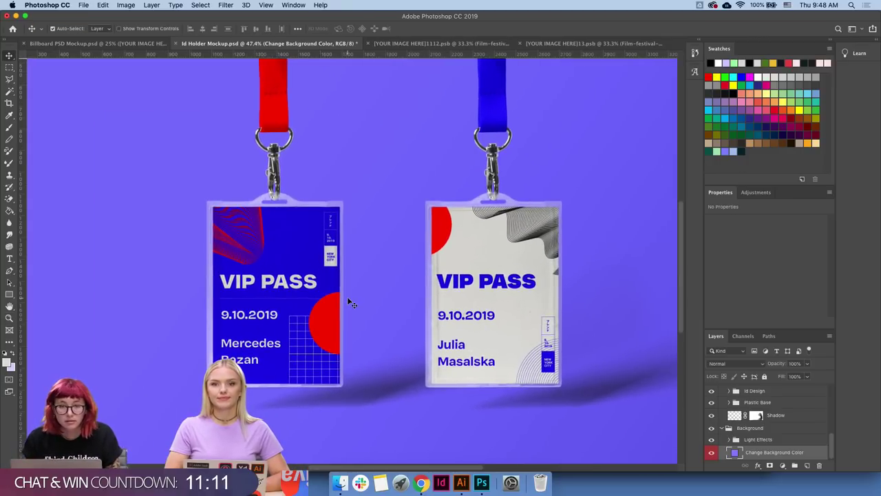
scroll(347, 300, "right", 2)
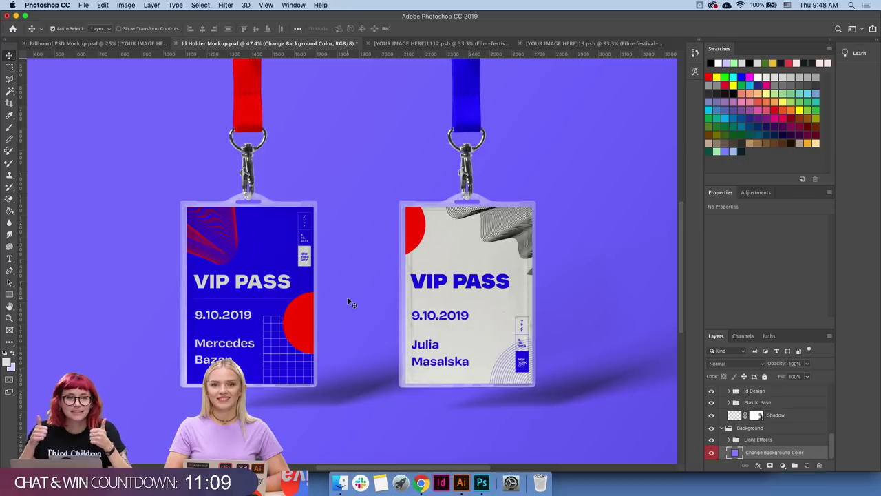
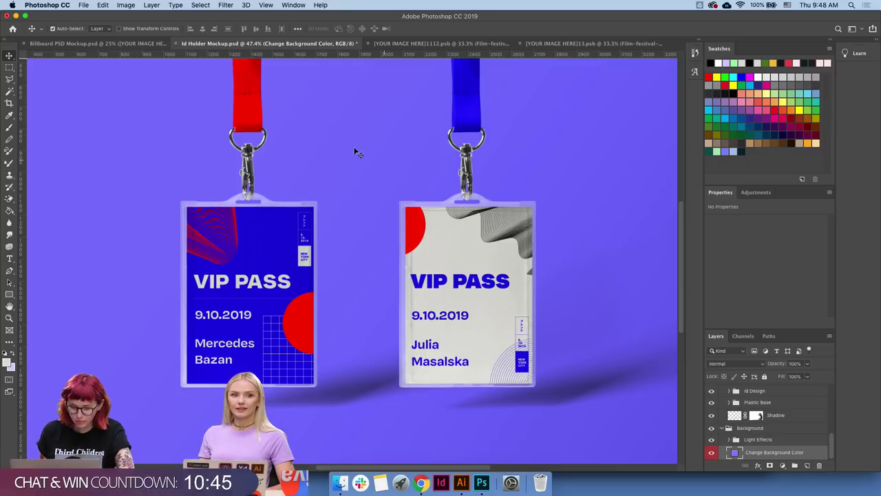
- Save a JPEG copy of the ID holder mockup into Desktop > Adobe Assets > Posters > 12
key("super+shift+s")
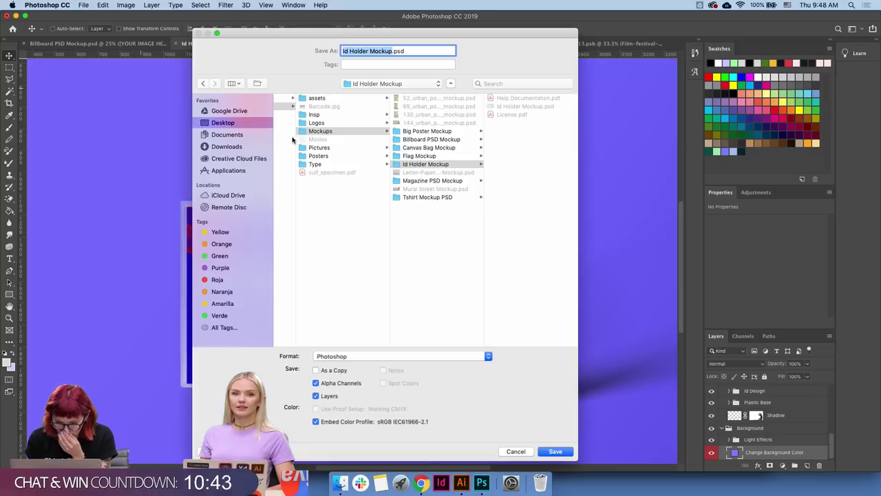
left_click(232, 122)
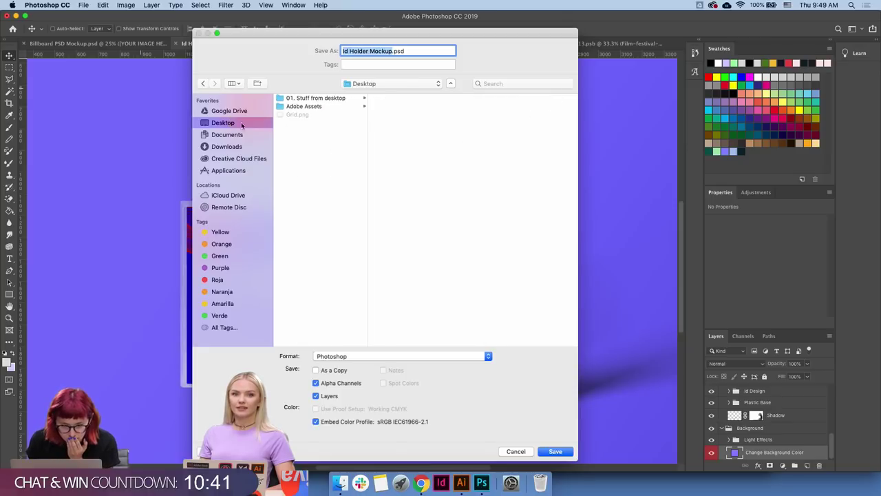
left_click(310, 107)
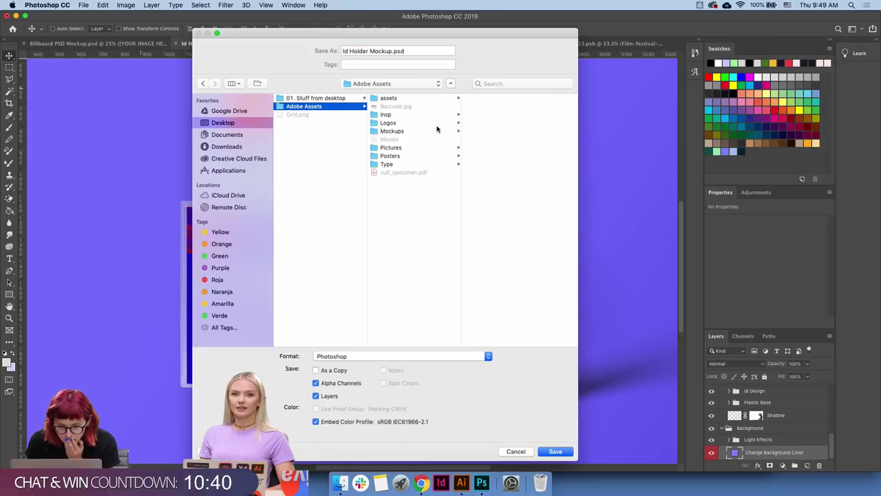
left_click(406, 156)
left_click(479, 108)
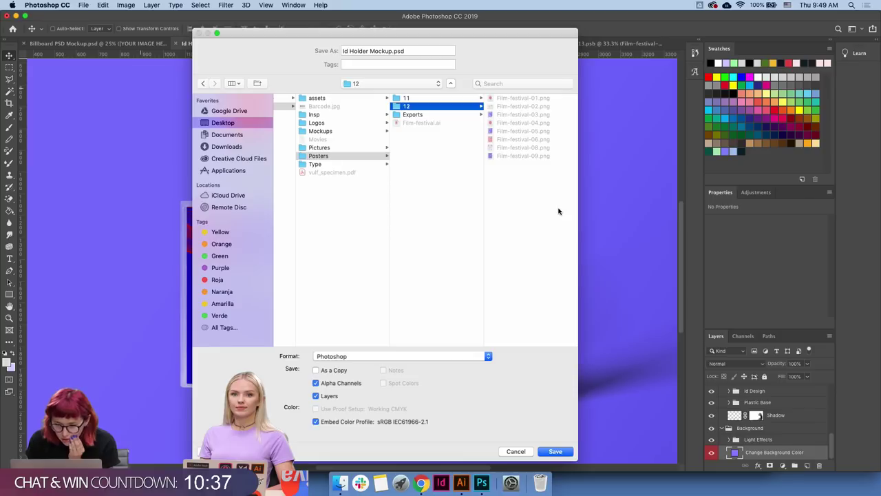
left_click(365, 356)
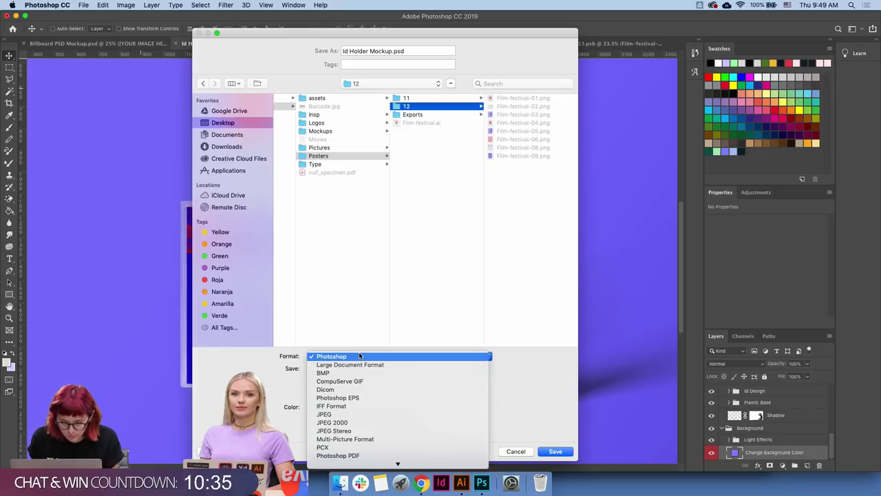
left_click(358, 414)
- Name it VIP-pasess.jpg, accept the JPEG quality settings, and return to Film-festival.ai in Illustrator
key("Tab")
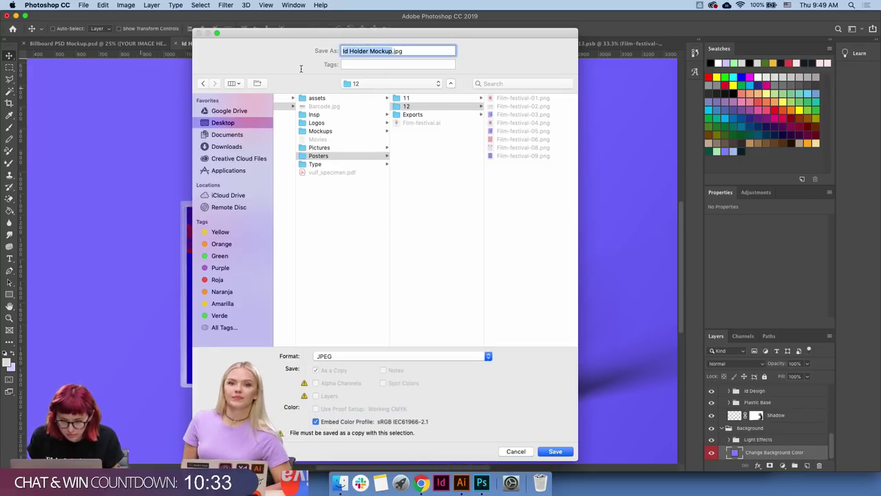
type("VIP")
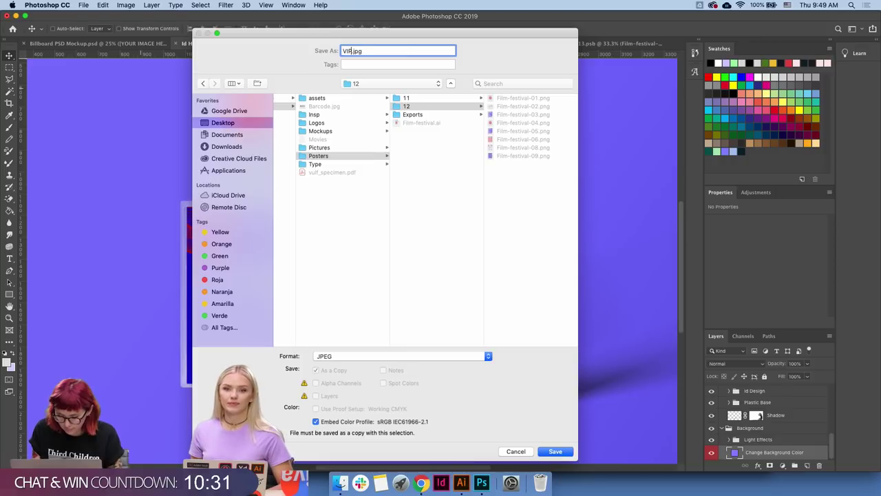
type("sses")
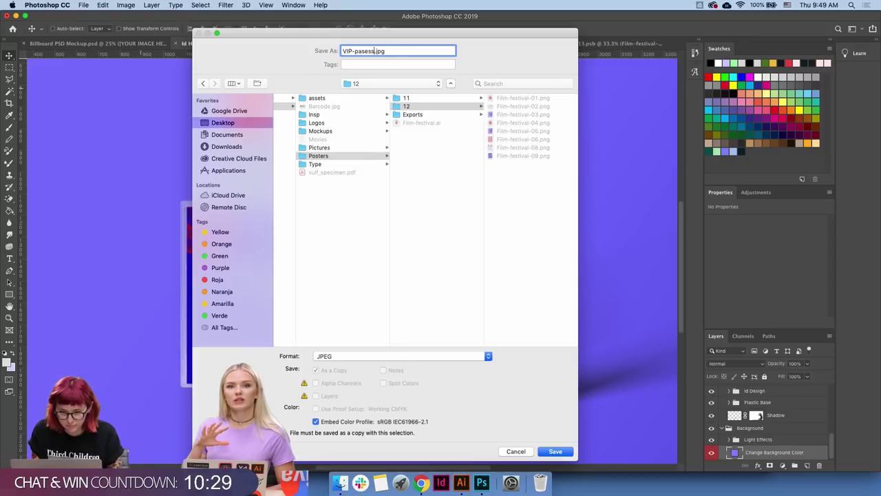
key("Return")
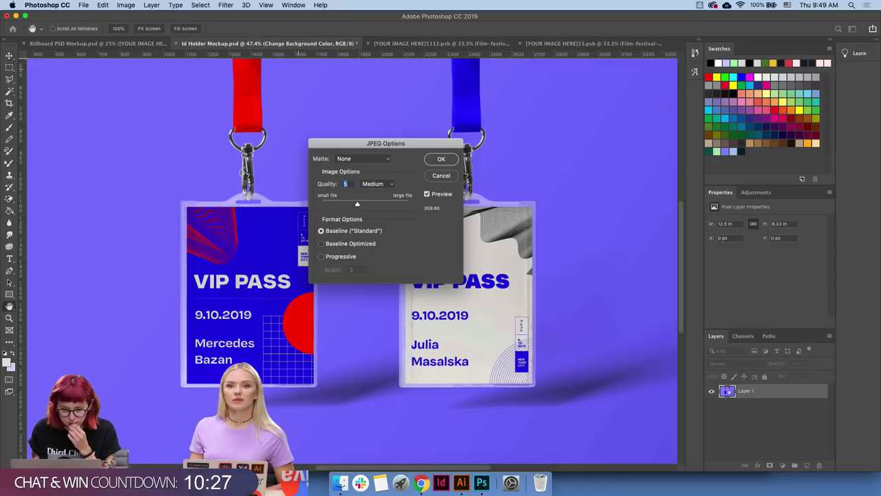
key("Return")
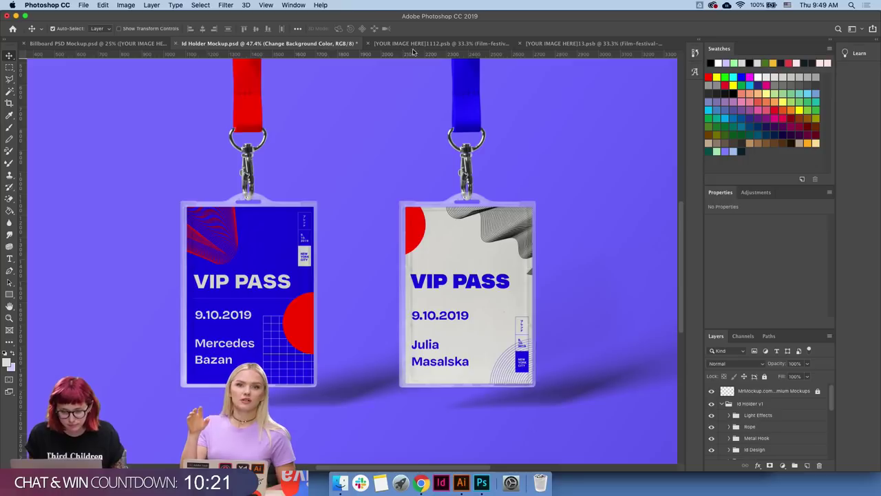
left_click(131, 43)
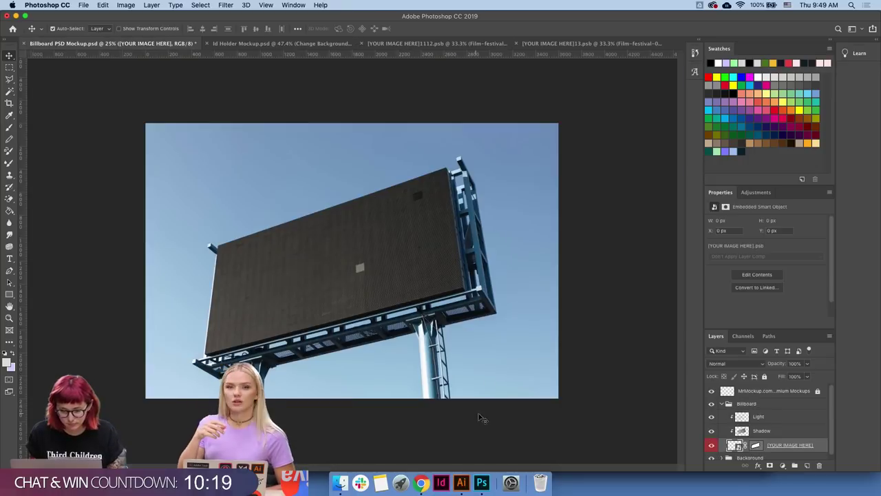
left_click(461, 483)
- Zoom in on the row of three Tokyo film posters
scroll(537, 303, "down", 5)
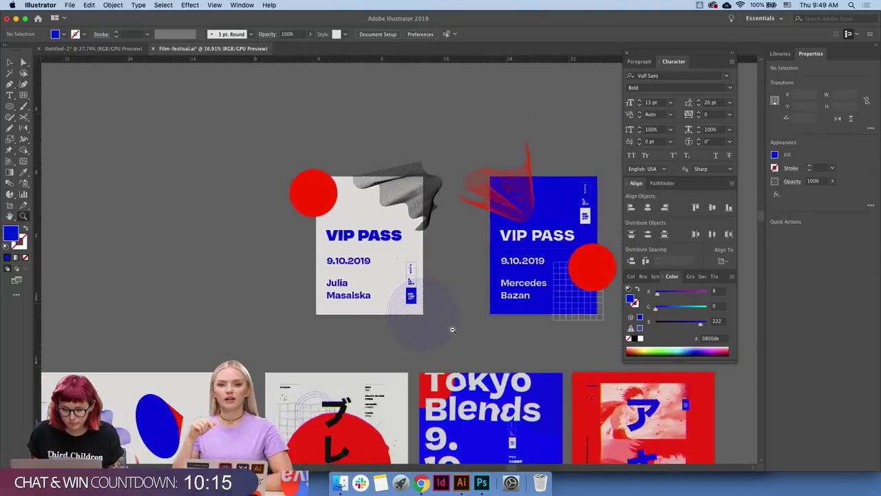
scroll(496, 289, "down", 2)
scroll(443, 267, "down", 2)
scroll(443, 268, "right", 2)
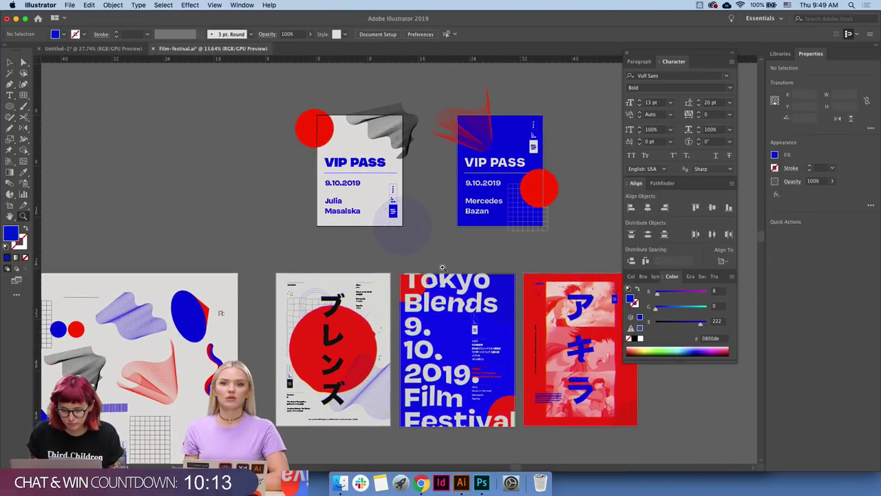
key("z")
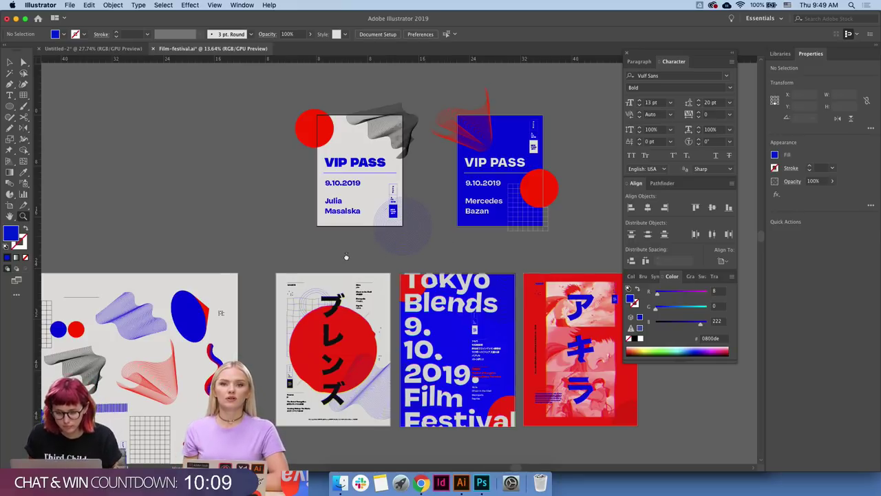
left_click_drag(346, 257, 402, 185)
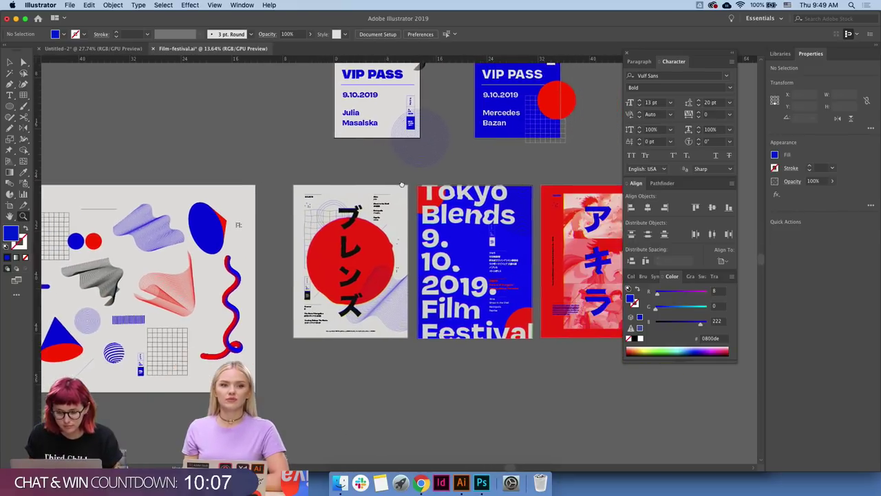
scroll(401, 184, "right", 2)
mouse_move(405, 273)
left_mouse_down()
mouse_move(465, 273)
mouse_move(390, 314)
left_mouse_up()
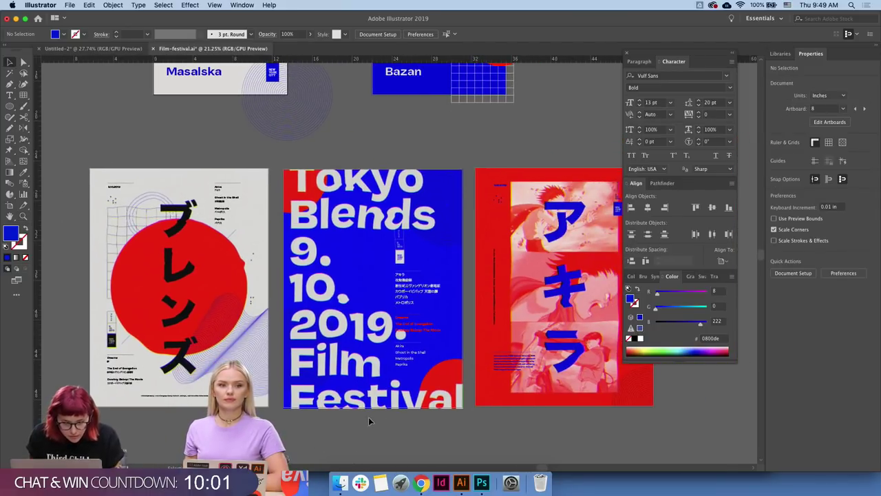
- Check the posters' artboard numbers with the Artboard tool, then return to the Selection tool
left_click(10, 206)
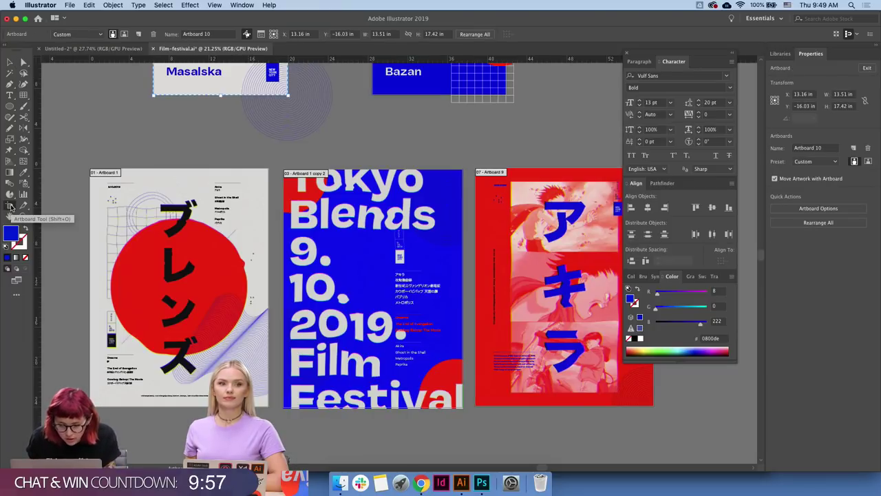
key("v")
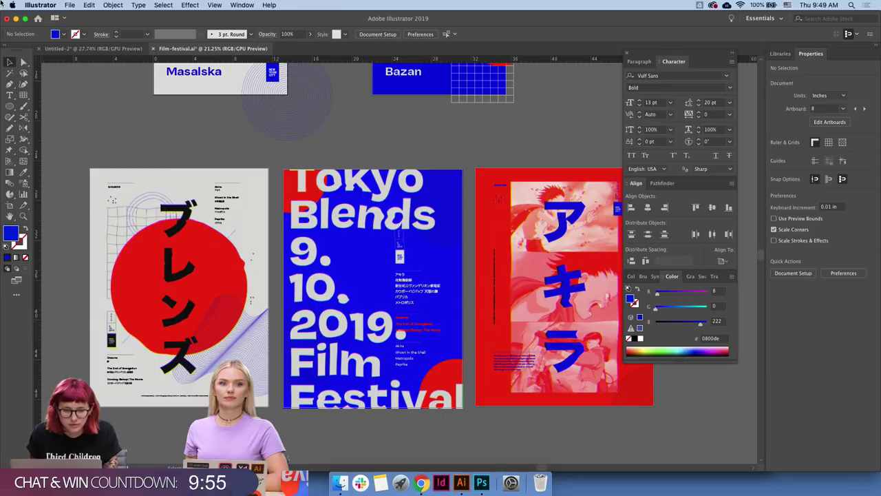
left_click(70, 5)
mouse_move(80, 154)
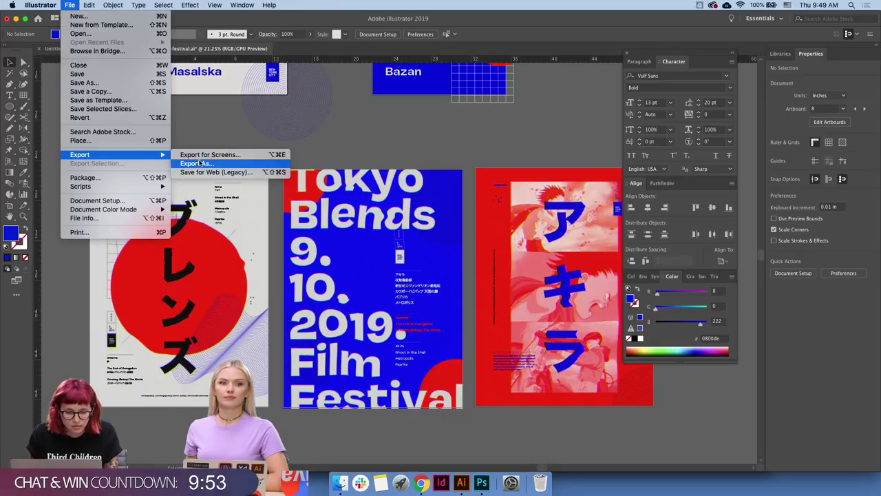
- Export artboards 1, 3 and 7 as 150 ppi PNGs to folder 12, replacing existing files and updating links
left_click(203, 164)
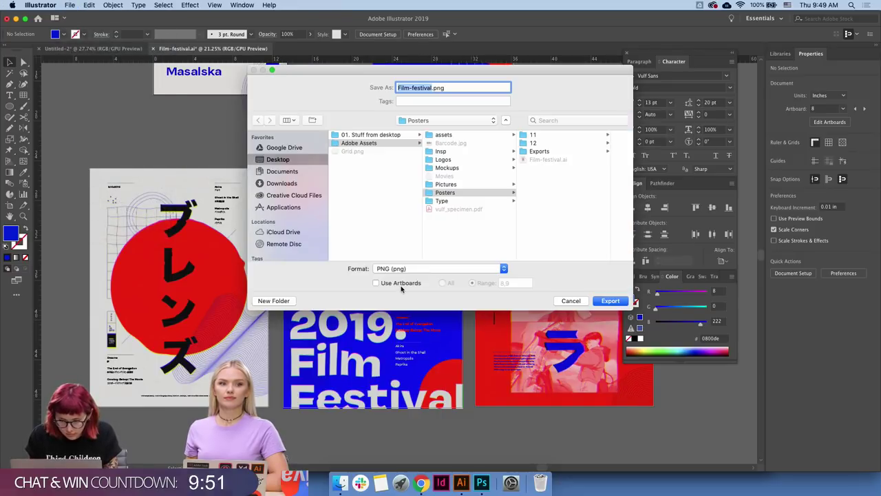
left_click(404, 282)
left_click(534, 143)
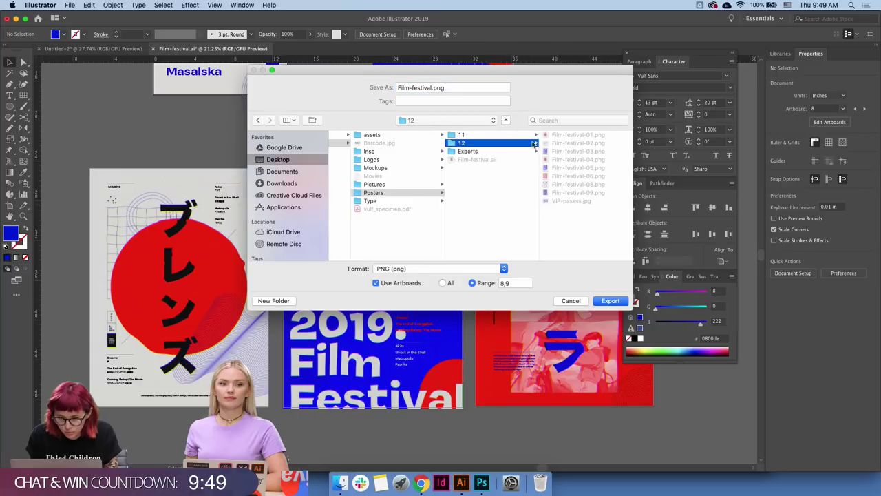
left_click(526, 283)
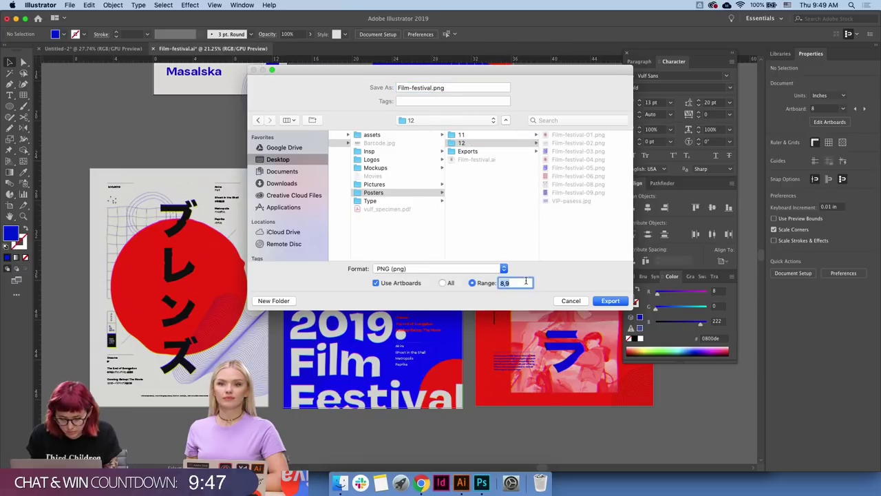
type("1,3,7")
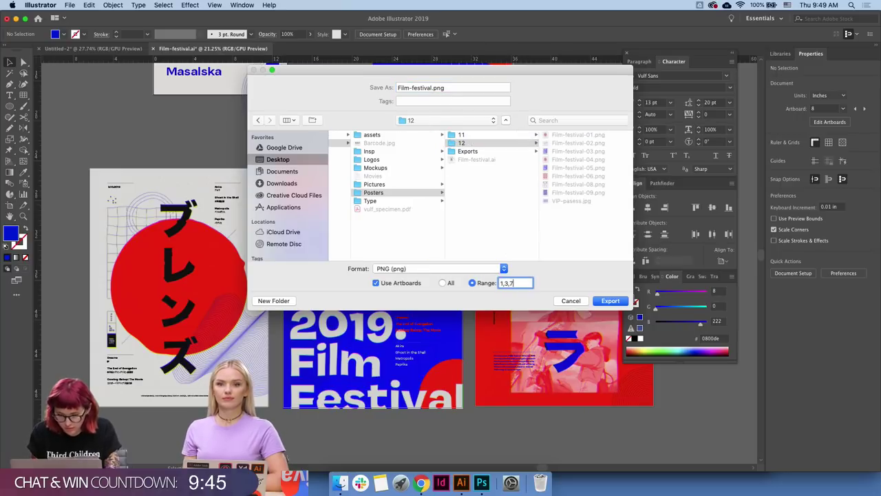
left_click(493, 273)
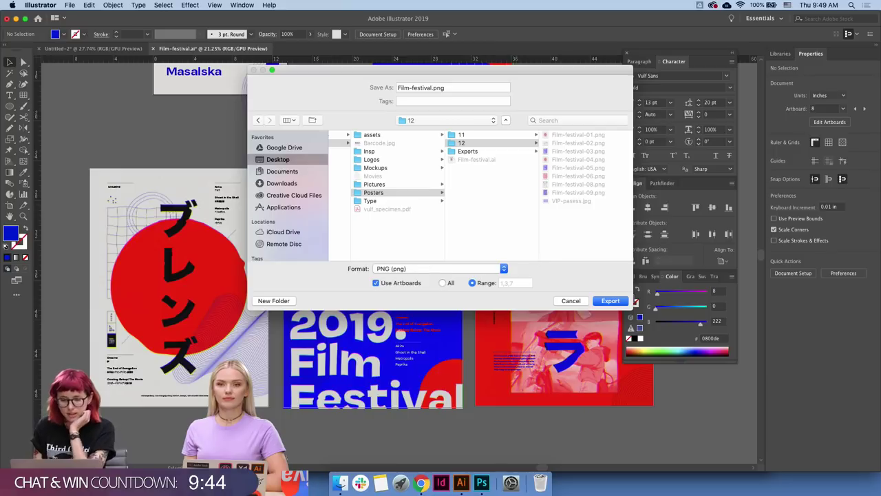
left_click(610, 300)
left_click(145, 232)
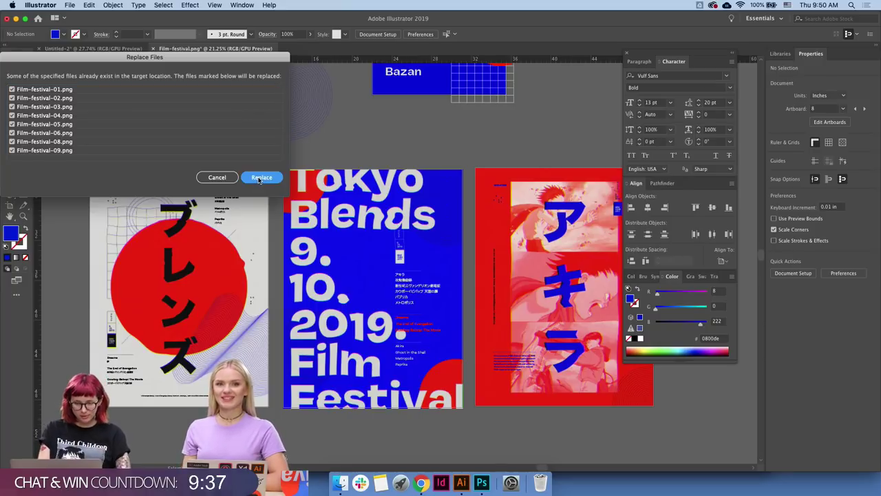
key("Return")
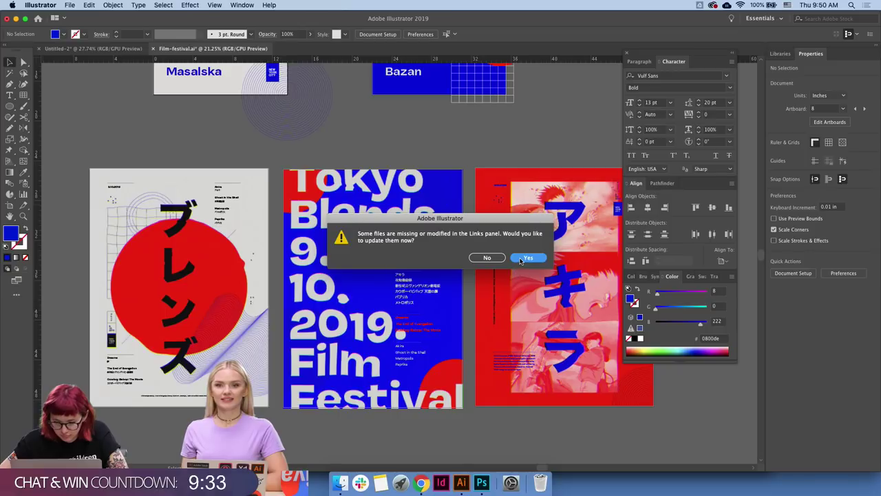
left_click(520, 260)
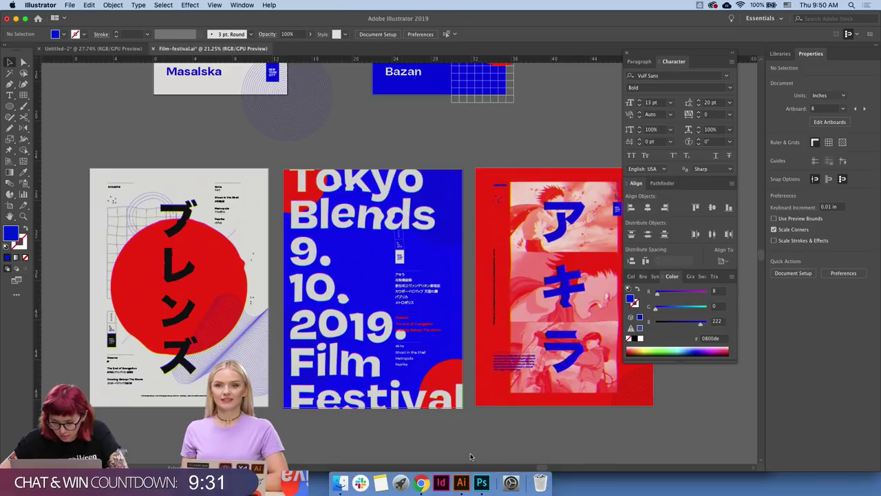
- Go from folder 12 up to Adobe Assets > Mockups and Quick Look 144_urban_poster_mockup.psd
left_click(339, 482)
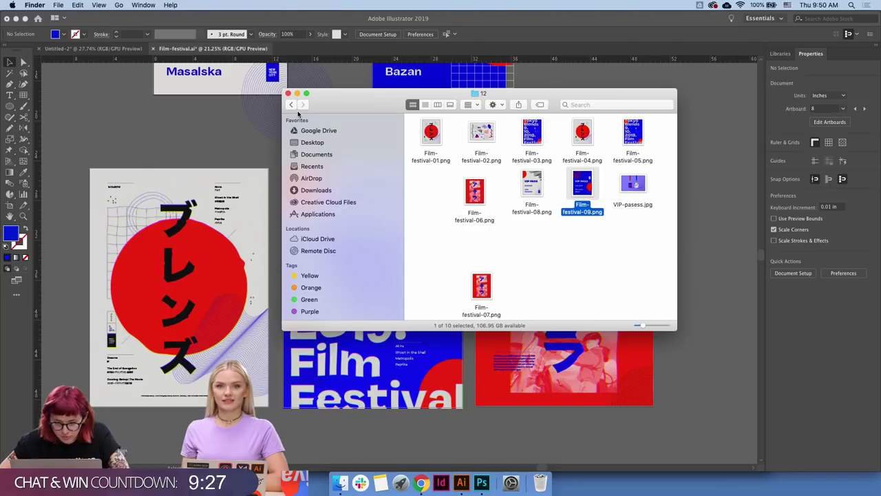
left_click(291, 104)
left_click(291, 105)
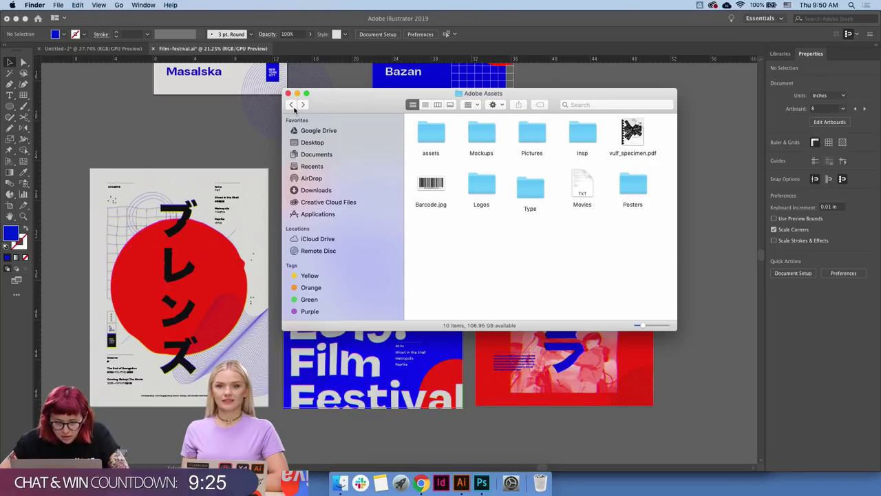
double_click(486, 128)
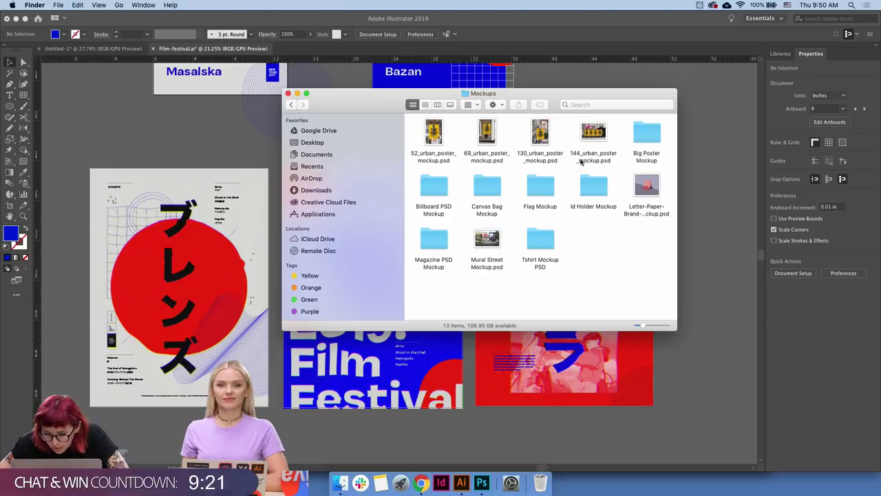
left_click(593, 141)
key("space")
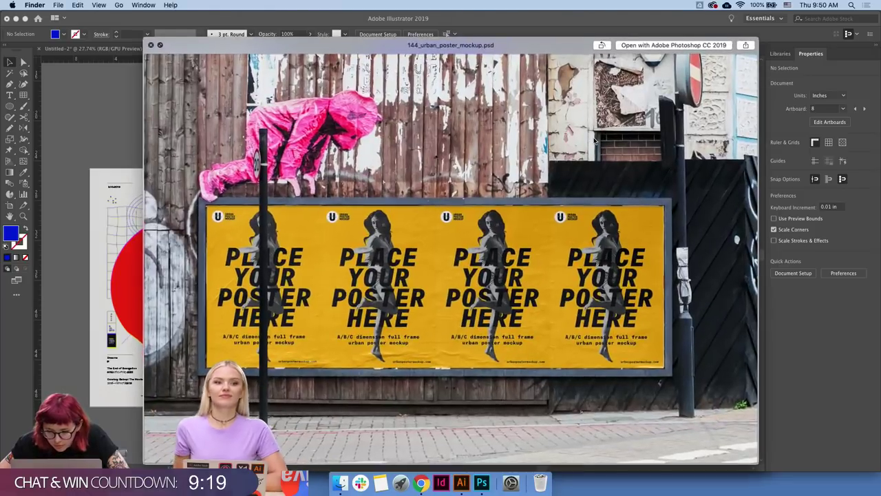
key("space")
- Open the urban poster mockup, edit its placeholder smart object MESTER_A451.psd, and toggle Paper_Color visibility
double_click(540, 134)
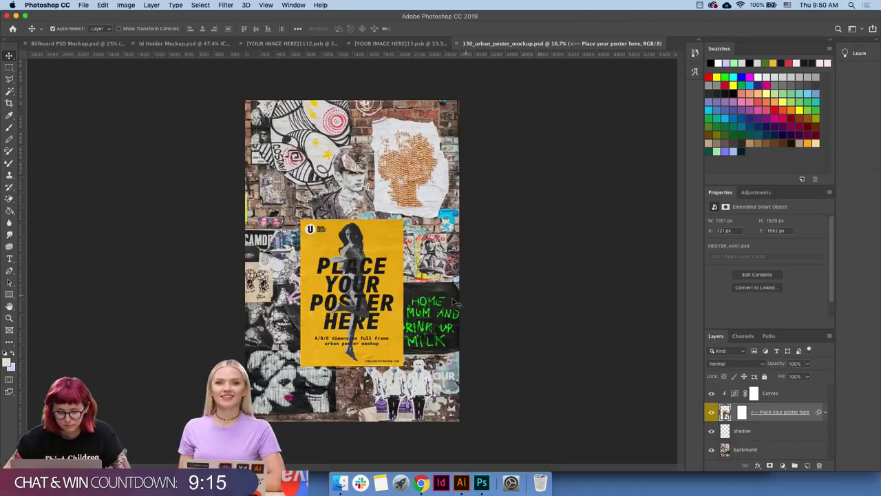
scroll(613, 358, "up", 3)
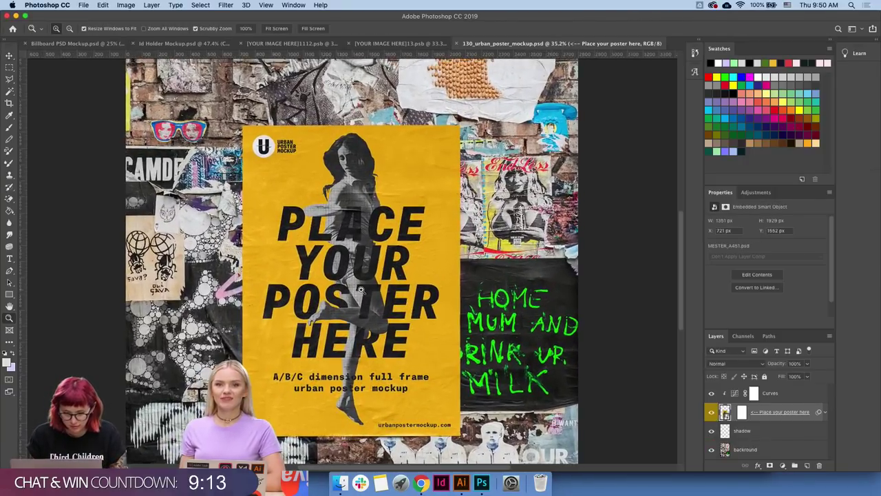
double_click(725, 411)
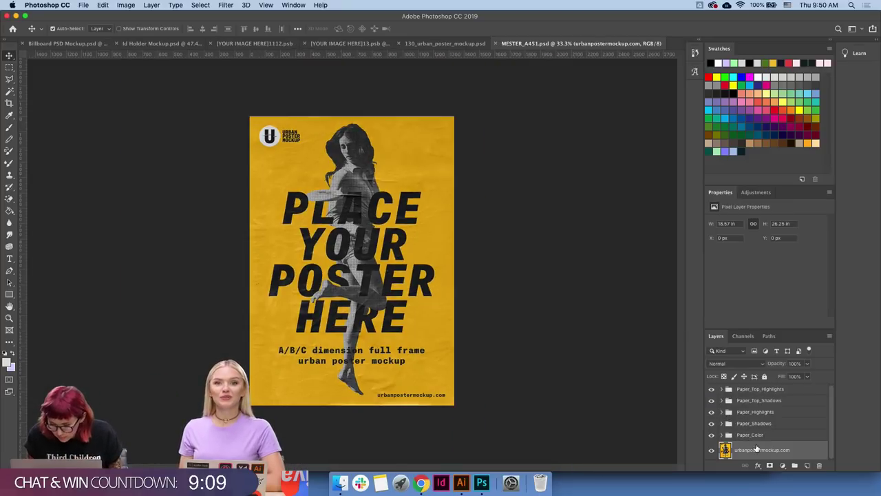
left_click(712, 435)
left_click(712, 435)
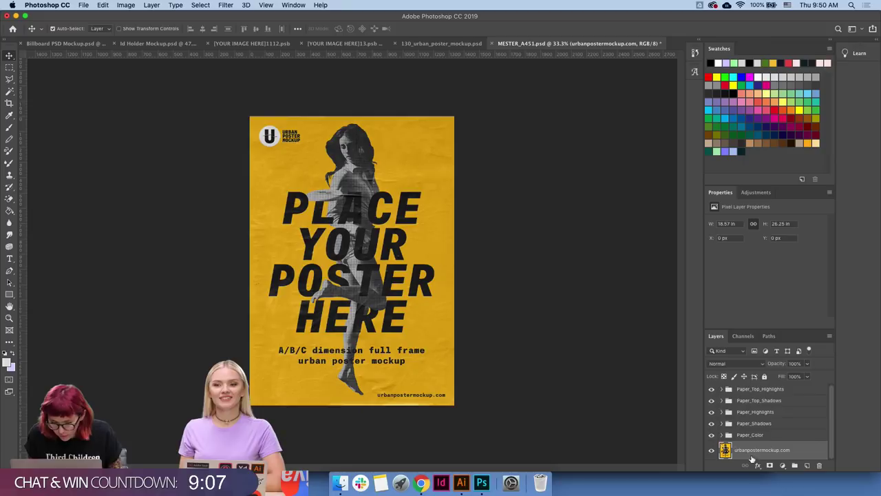
left_click(340, 482)
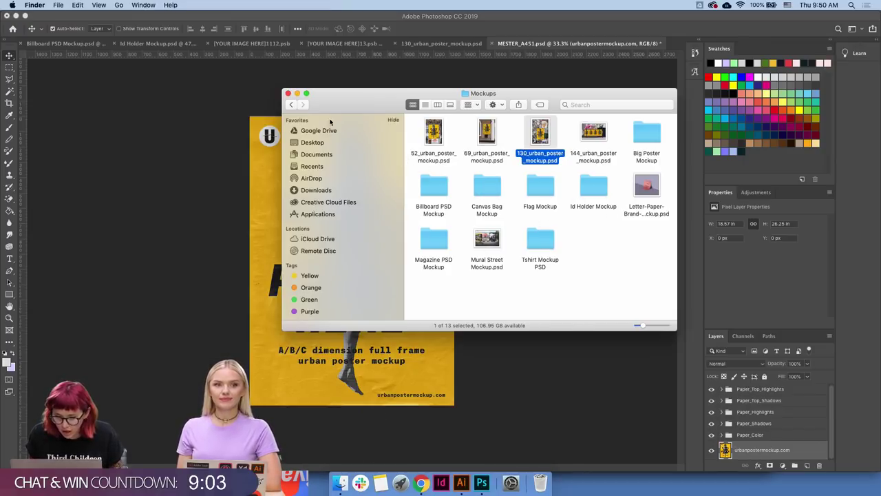
- In Posters > 12, preview Film-festival-06.png, then drag Film-festival-01.png into MESTER_A451.psd
left_click(295, 106)
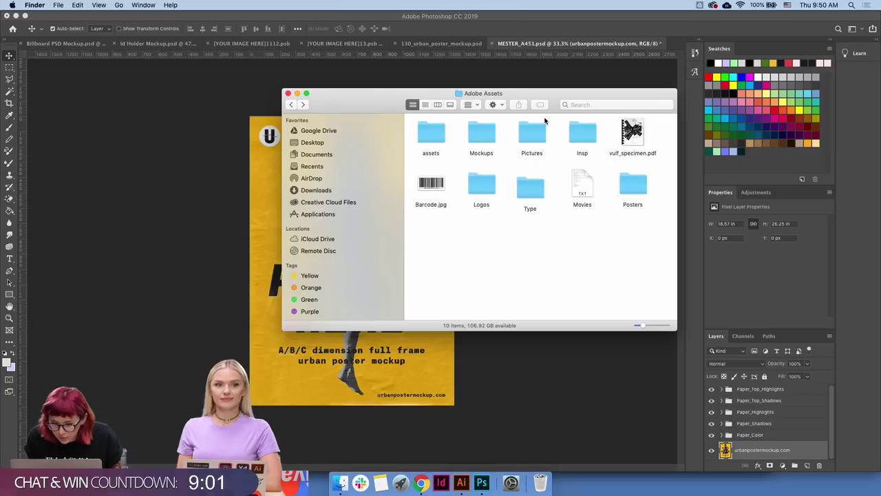
left_click_drag(562, 99, 515, 182)
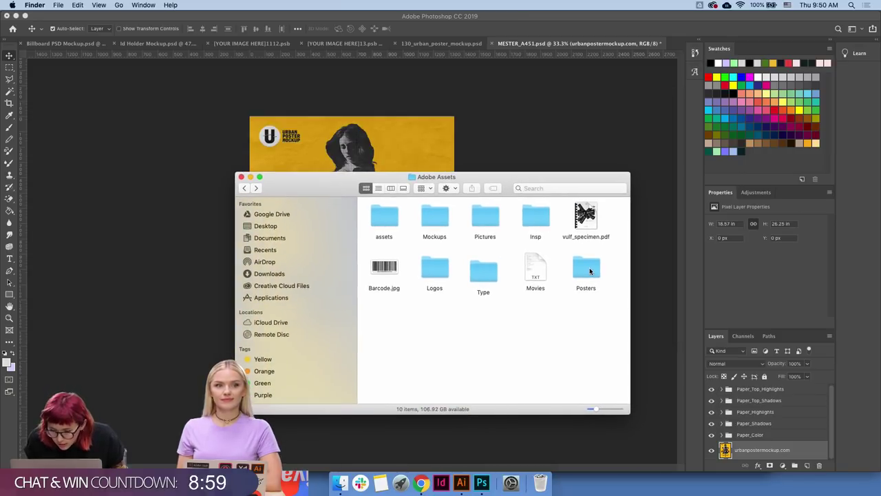
double_click(589, 271)
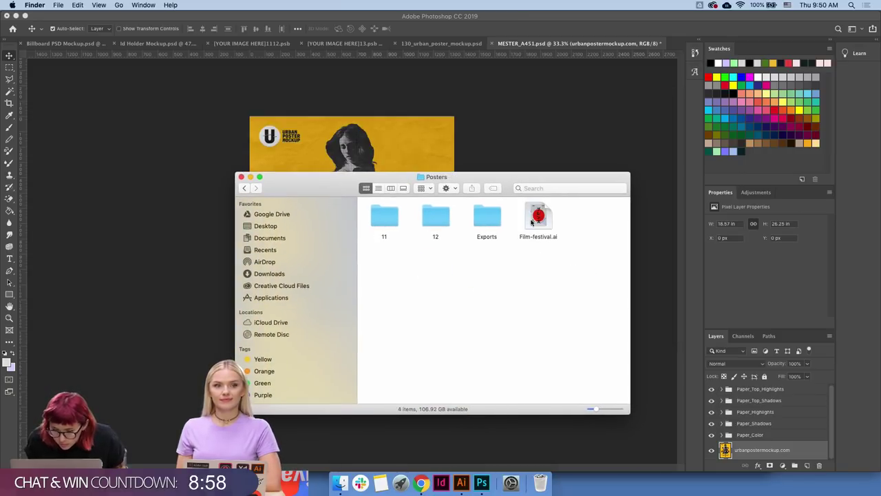
double_click(436, 215)
left_click(428, 273)
key("space")
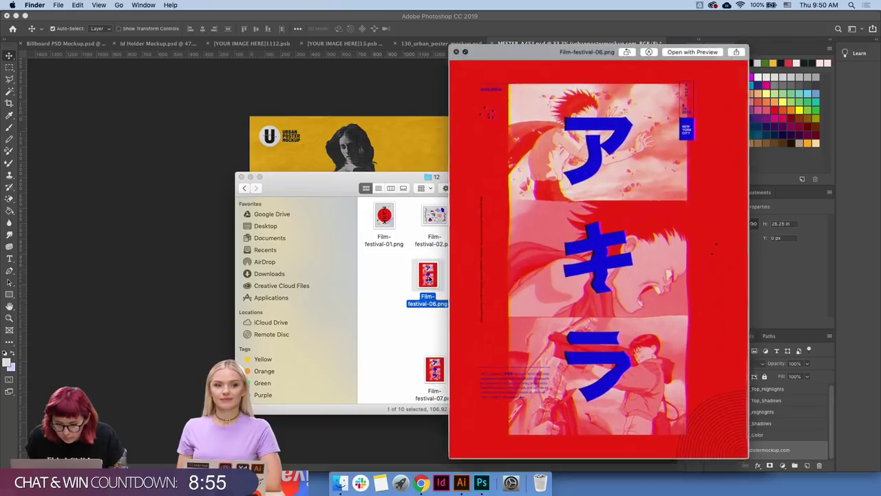
key("space")
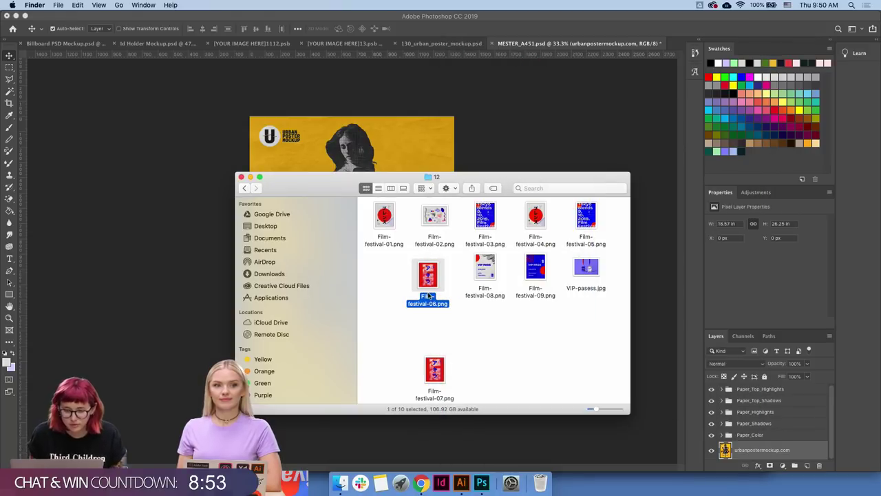
mouse_move(384, 215)
left_mouse_down()
mouse_move(384, 130)
mouse_move(393, 193)
mouse_move(371, 134)
left_mouse_up()
- Scale and nudge the placed Film-festival-01 poster to cover the whole page, then commit
key("space")
key("space")
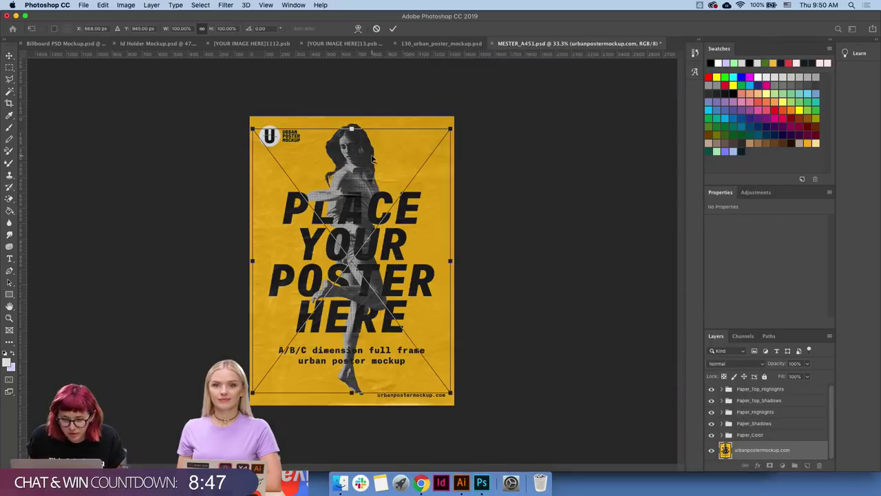
left_click_drag(450, 126, 453, 116)
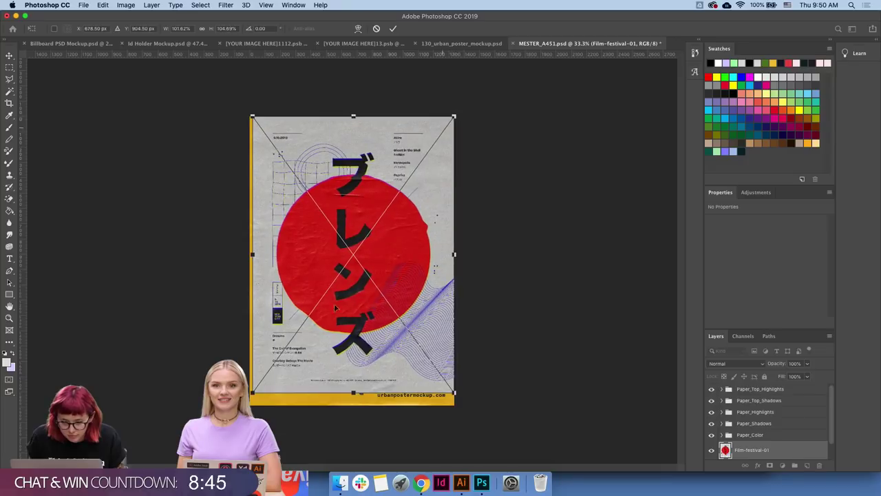
left_click_drag(252, 390, 246, 403)
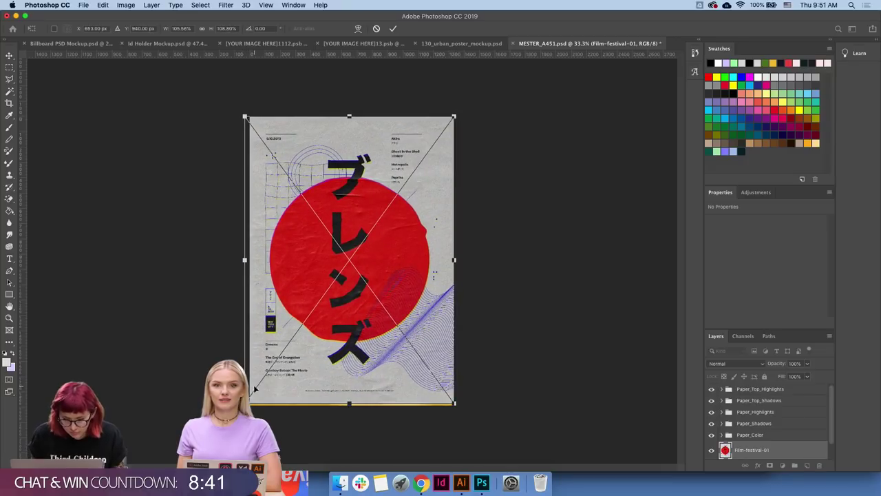
key("shift+Down")
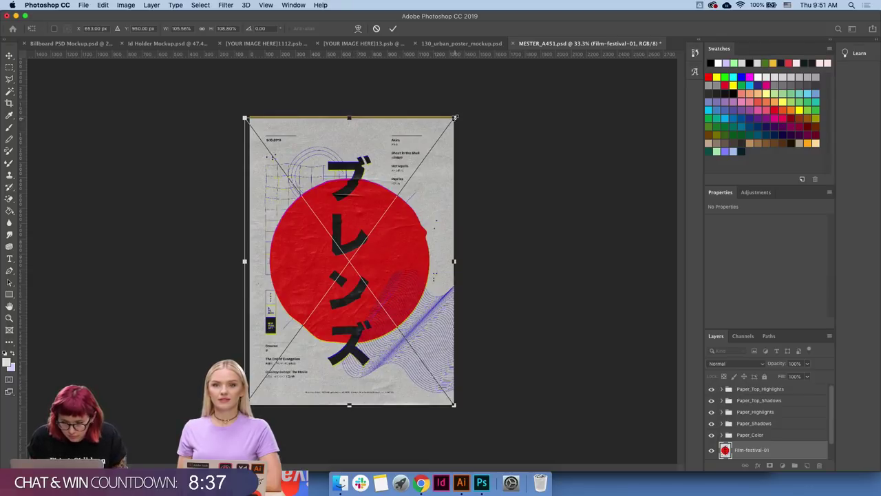
left_click_drag(455, 118, 457, 116)
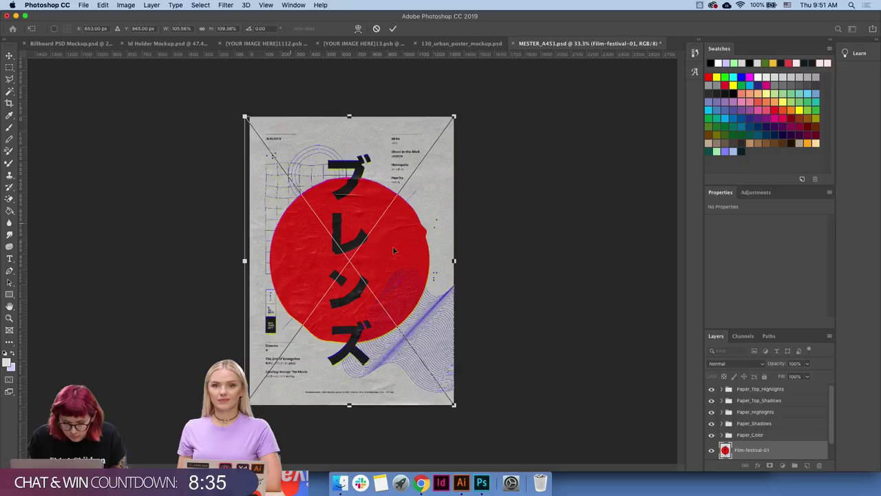
left_click_drag(454, 261, 457, 261)
key("shift+Left")
key("Return")
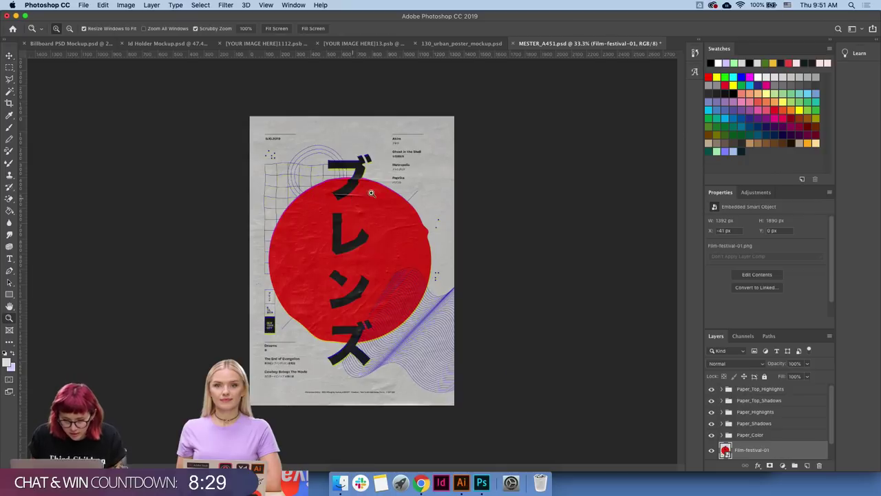
- Zoom around to check the placed poster and save MESTER_A451.psd
scroll(372, 196, "up", 3)
scroll(392, 186, "up", 3)
scroll(416, 205, "down", 2)
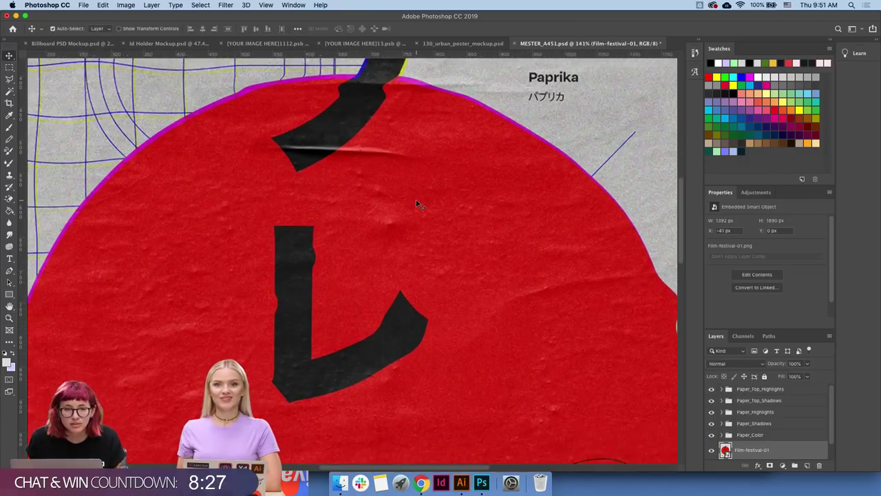
scroll(416, 205, "down", 1)
scroll(417, 204, "up", 5)
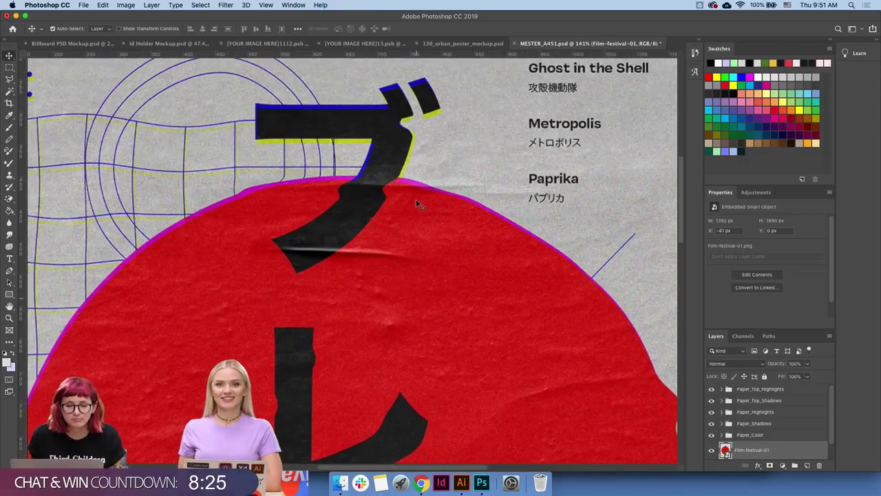
scroll(416, 205, "up", 2)
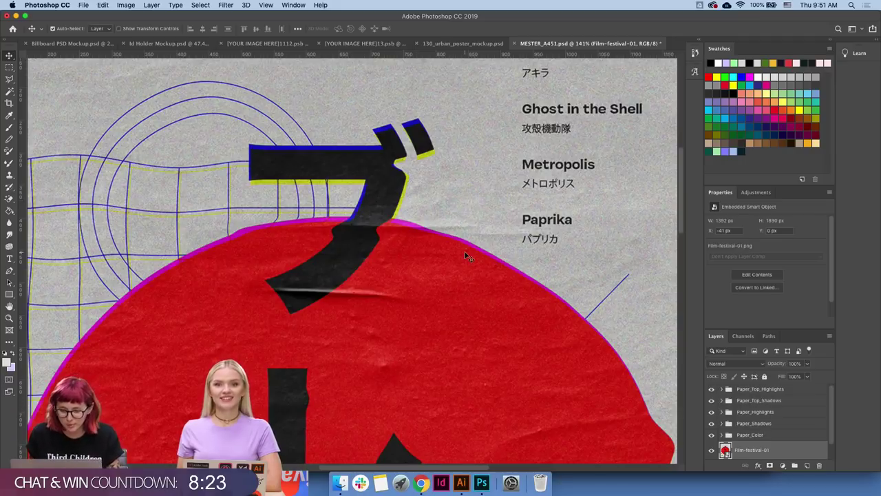
scroll(465, 256, "down", 6)
scroll(455, 296, "down", 5)
scroll(440, 337, "down", 3)
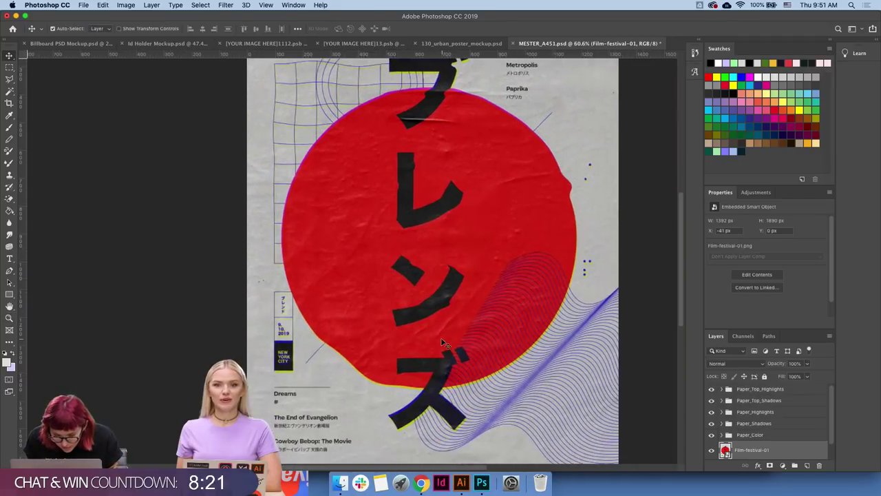
scroll(440, 337, "down", 2)
scroll(440, 337, "right", 2)
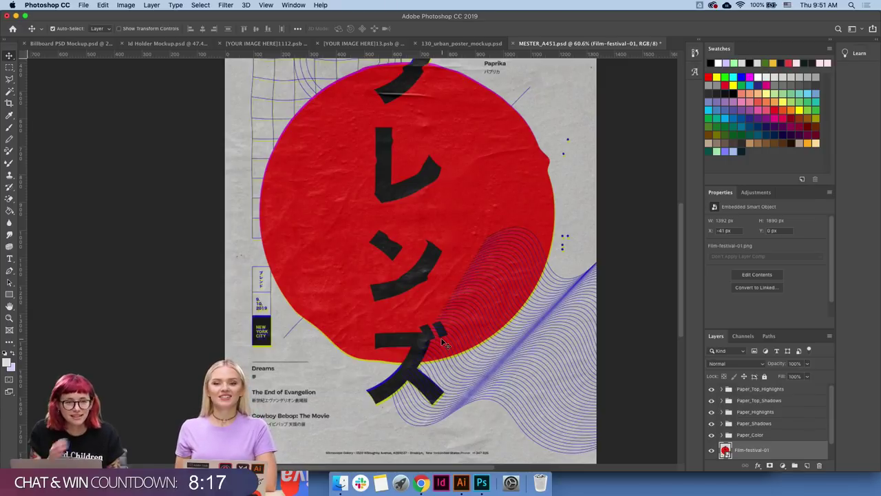
key("super+s")
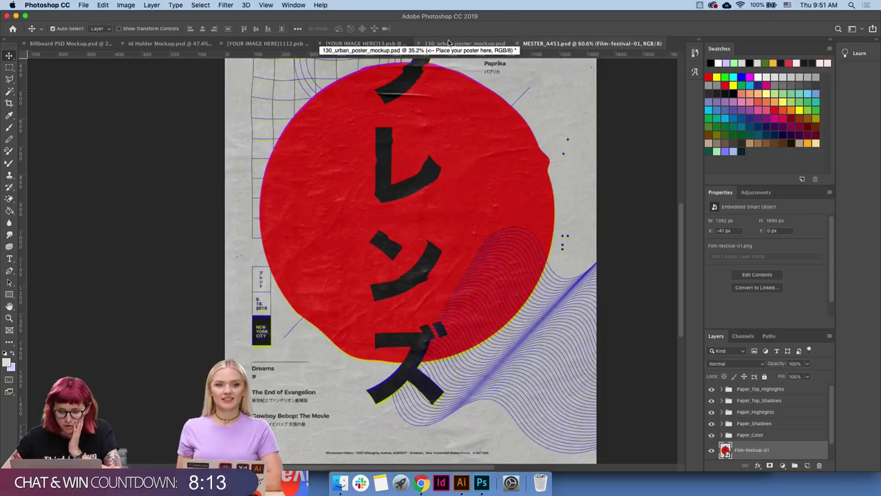
- Return to 130_urban_poster_mockup.psd and zoom in on the poster
left_click(441, 43)
scroll(437, 227, "down", 2)
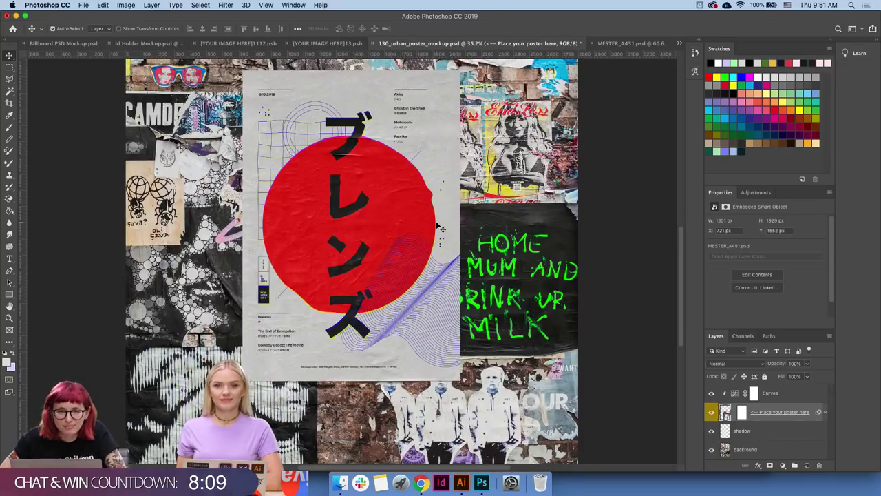
key("z")
scroll(483, 259, "down", 5)
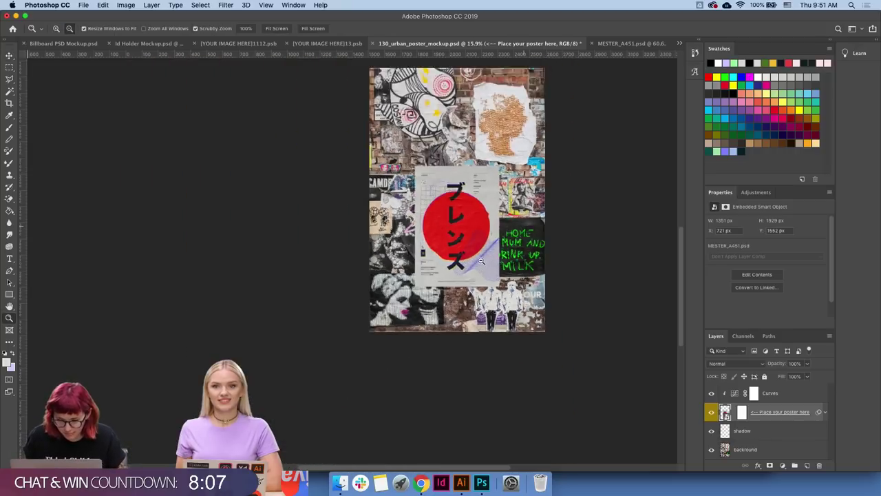
scroll(502, 284, "right", 3)
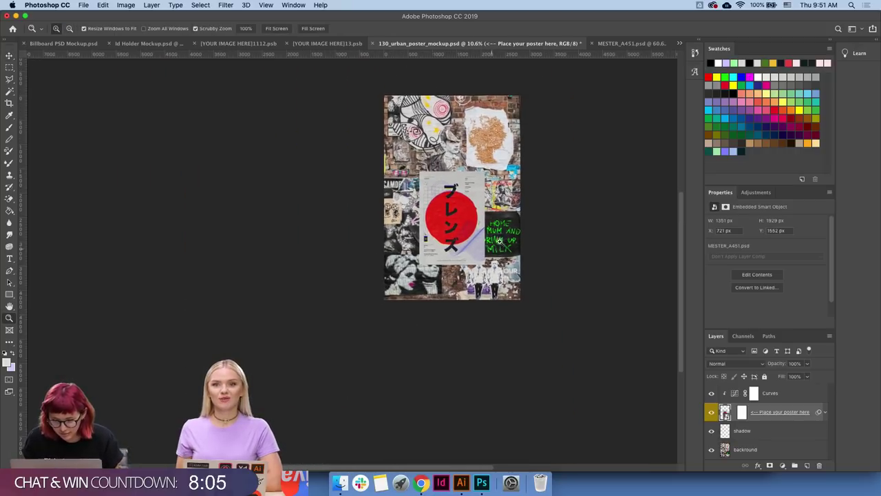
- Hide the brick wall and fill a new bottom layer with a blue backdrop
left_click(711, 449)
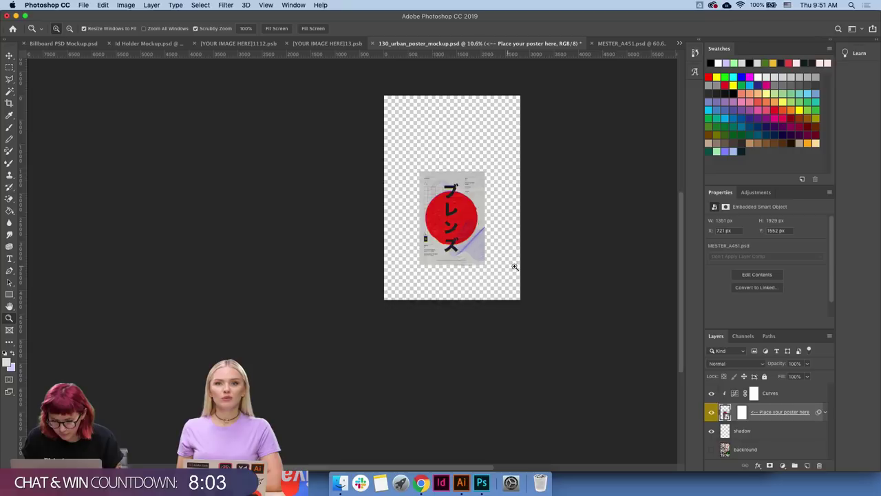
scroll(514, 266, "up", 2)
scroll(481, 261, "up", 1)
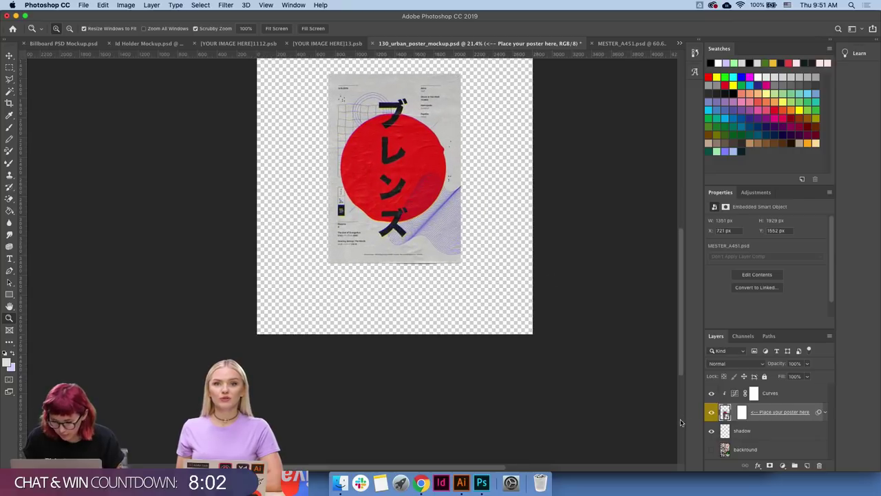
left_click(793, 449)
left_click(806, 465)
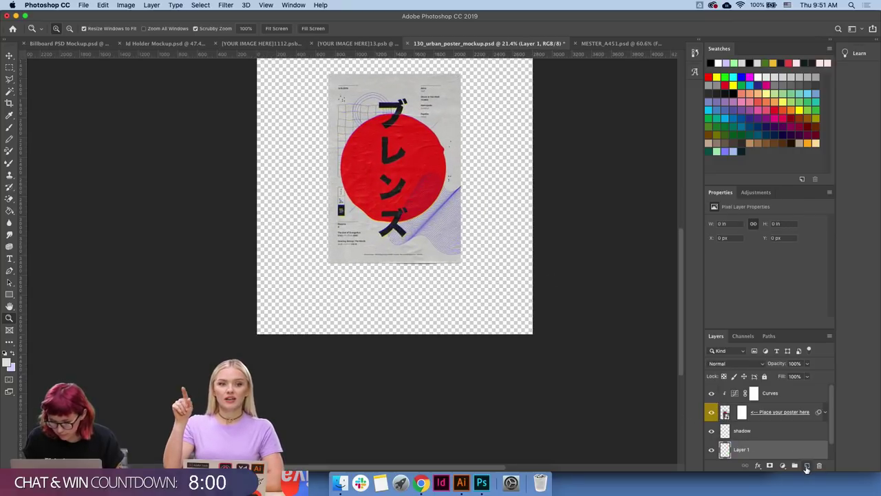
left_click(749, 78, "super")
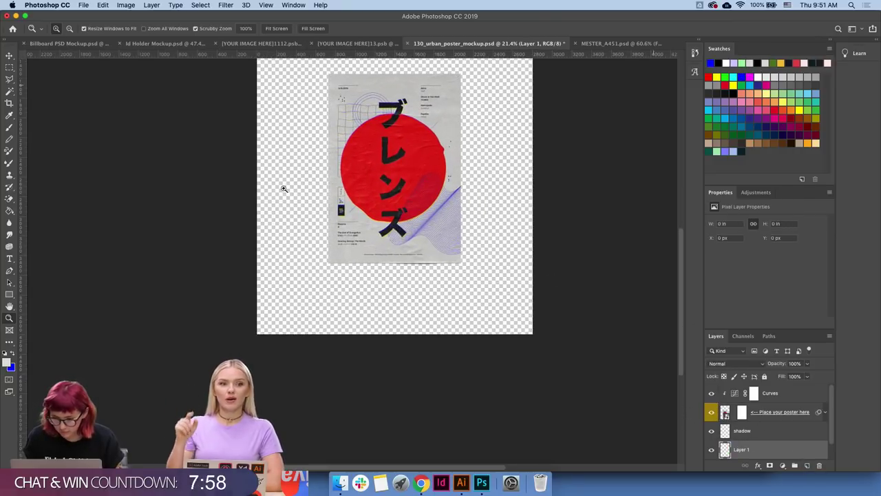
left_click(9, 210)
left_click(282, 222)
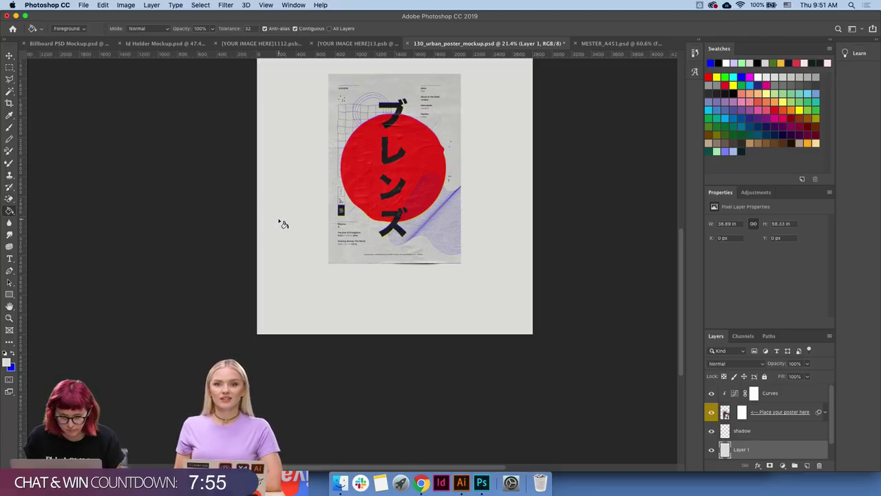
scroll(267, 231, "up", 3)
scroll(263, 230, "up", 3)
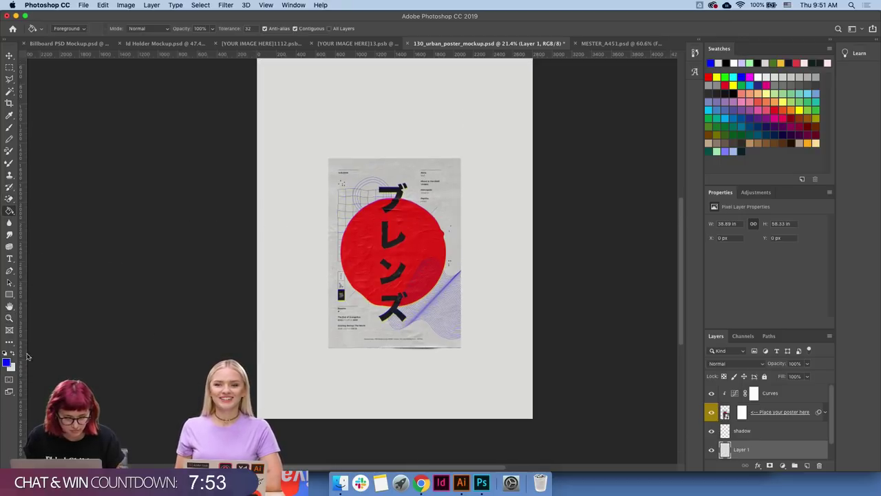
left_click(282, 328)
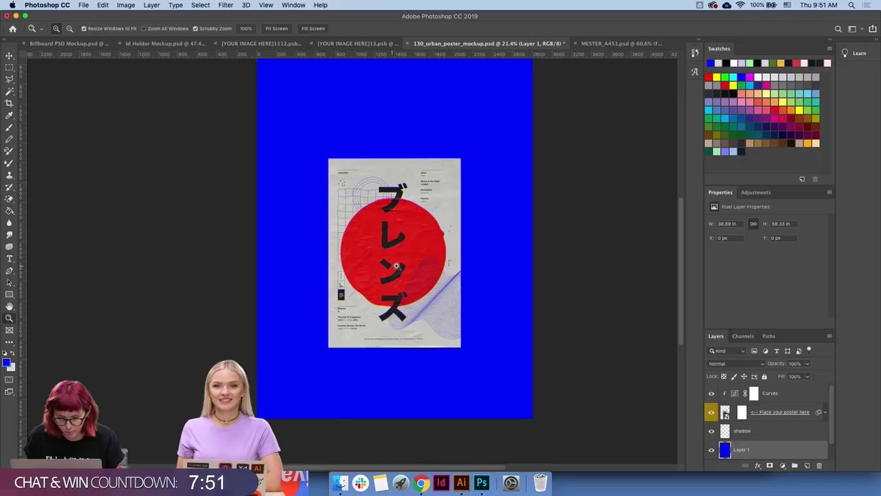
- Zoom in to inspect the poster's bottom address line and show the rulers
scroll(422, 279, "up", 3)
scroll(422, 269, "up", 1)
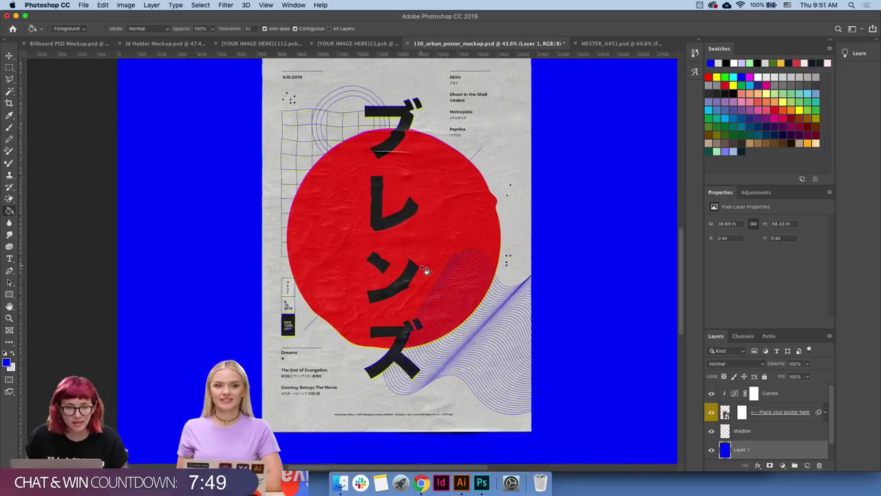
scroll(440, 256, "up", 2)
key("z")
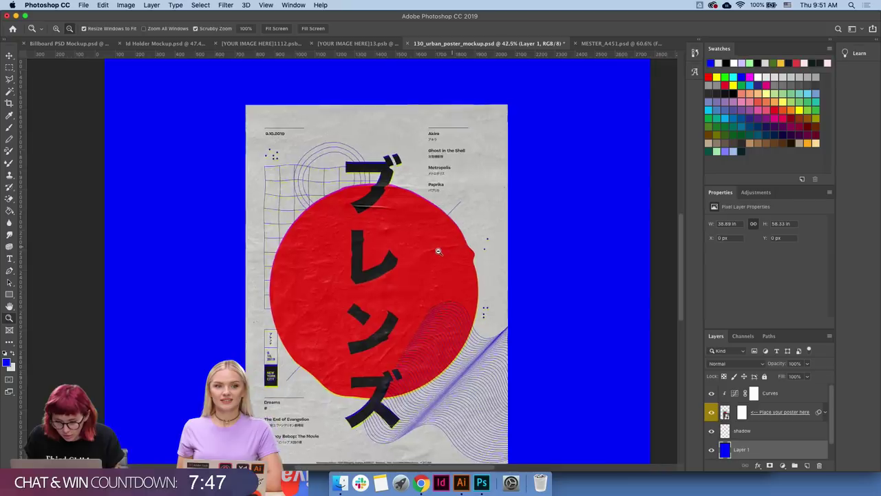
scroll(438, 251, "down", 2)
key("g")
scroll(427, 289, "down", 2)
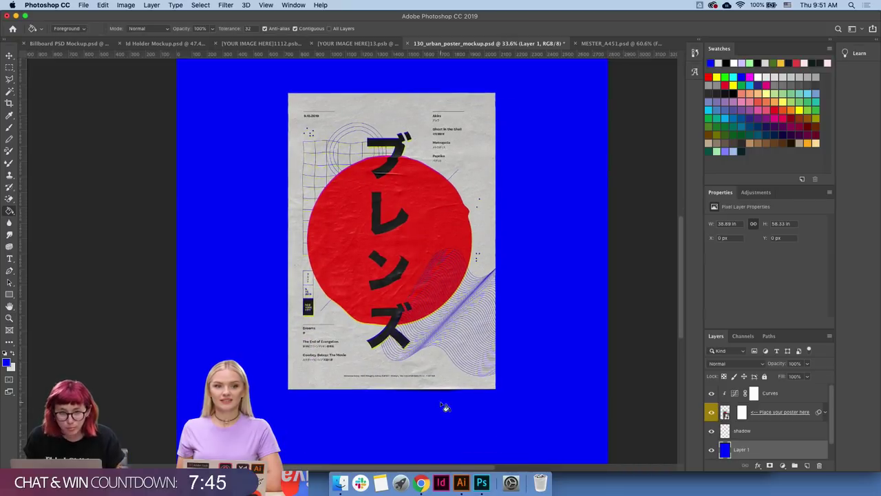
scroll(412, 396, "up", 5)
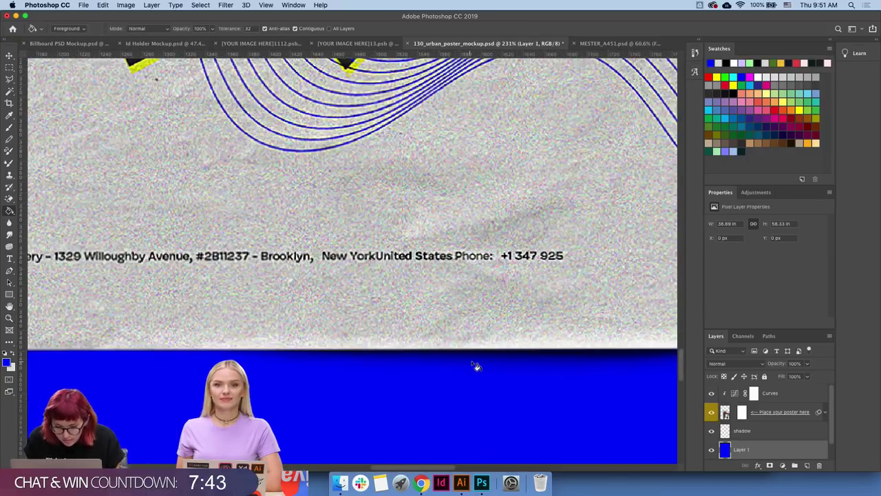
scroll(522, 321, "down", 3)
scroll(482, 337, "down", 3)
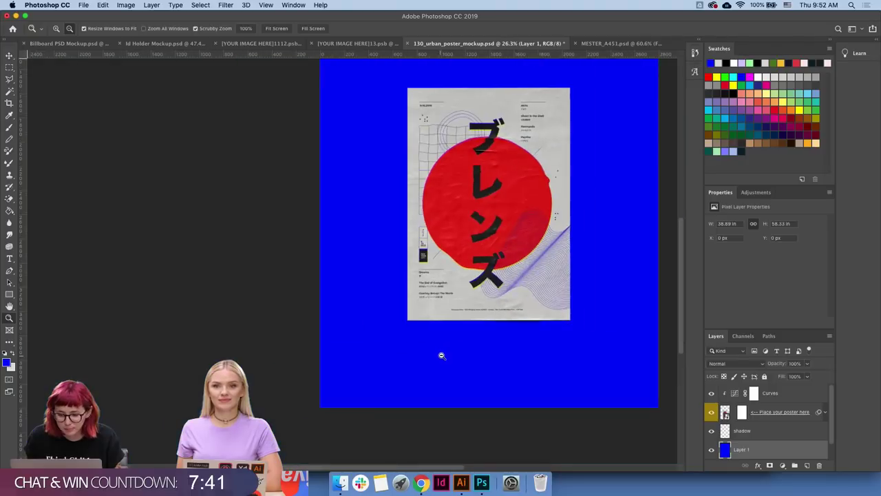
scroll(495, 338, "down", 1)
key("super+r")
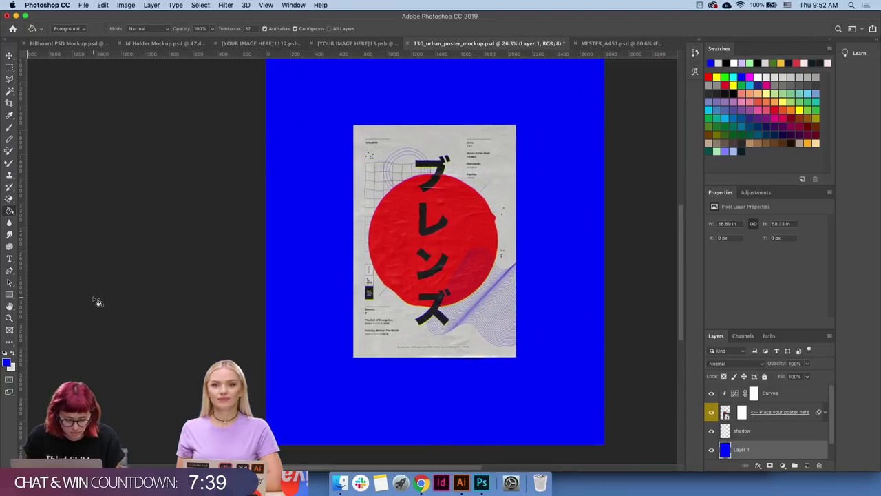
- Crop the top, bottom and sides of the blue backdrop, shifting the poster up slightly
key("c")
scroll(462, 199, "up", 3)
scroll(460, 192, "up", 2)
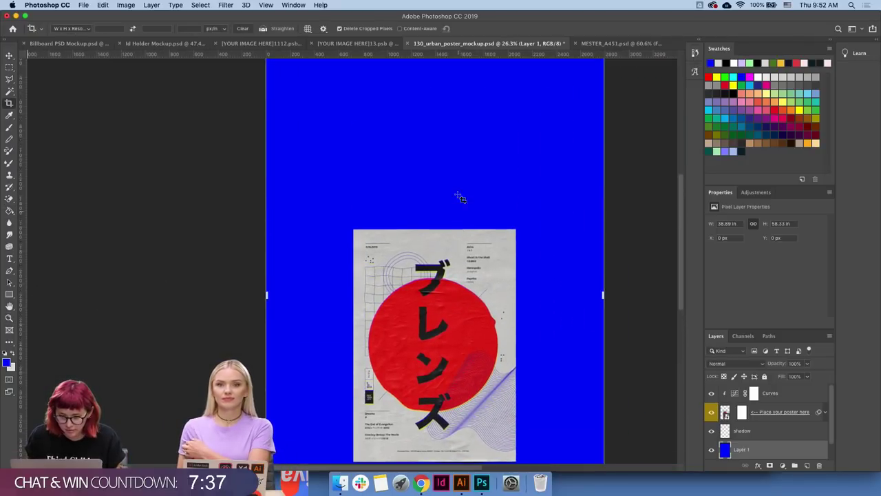
key("z")
scroll(441, 199, "down", 2)
key("c")
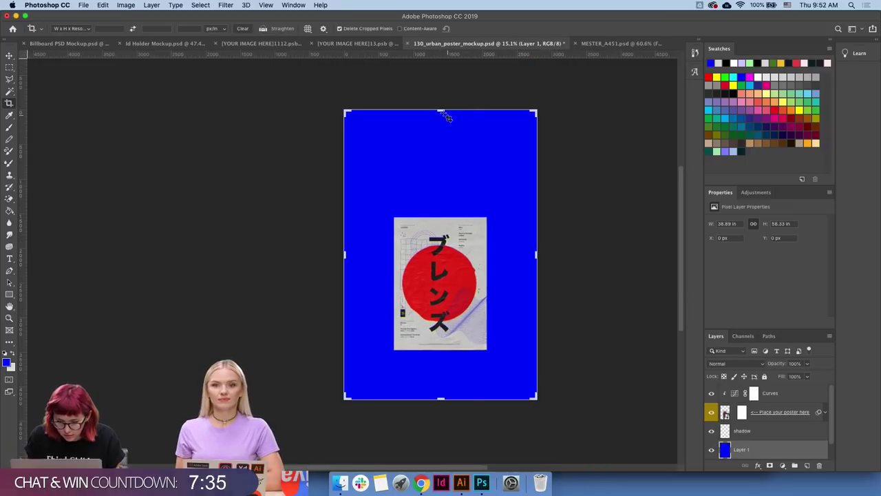
mouse_move(440, 112)
left_mouse_down()
mouse_move(444, 165)
mouse_move(437, 144)
left_mouse_up()
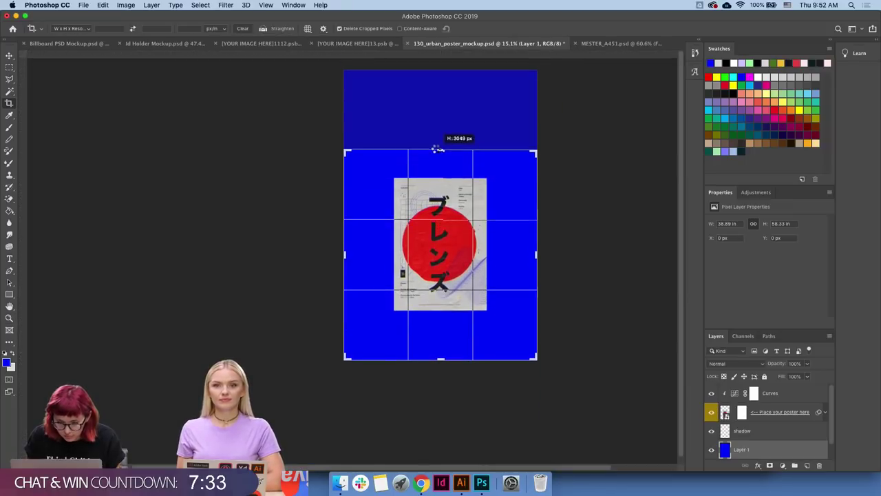
key("ctrl+r")
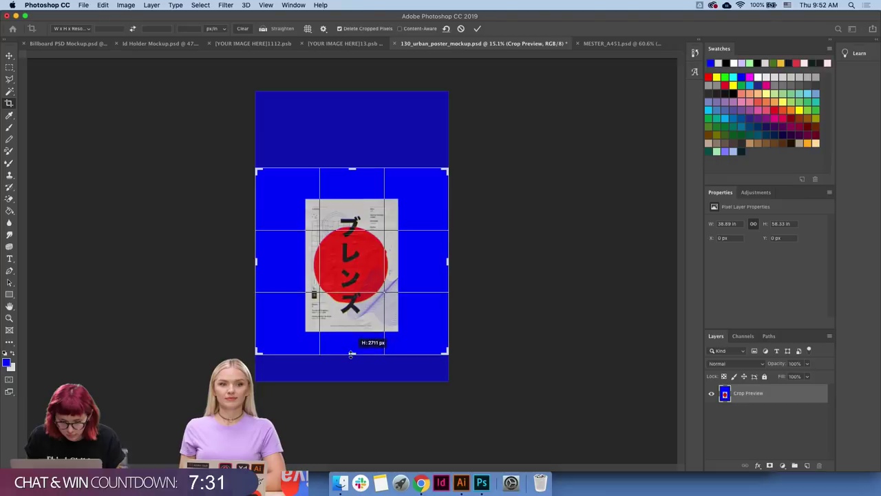
left_click_drag(350, 369, 365, 341)
left_click_drag(447, 262, 437, 262)
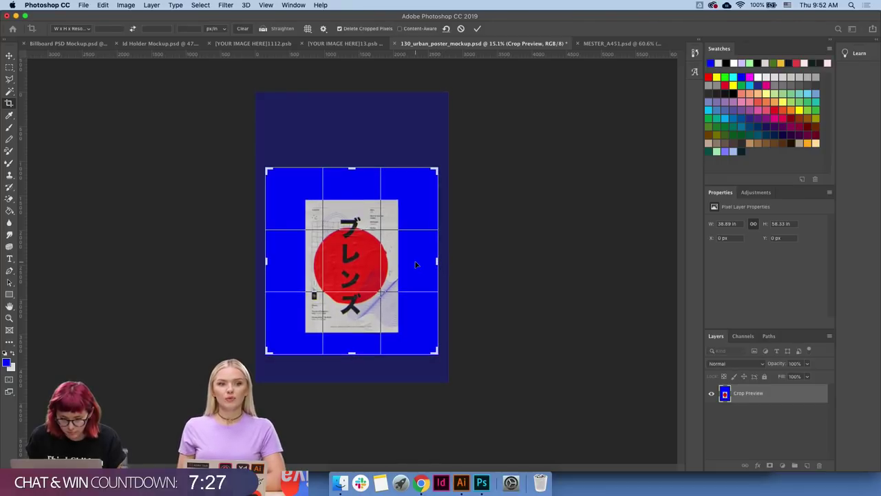
left_click_drag(417, 263, 416, 258)
key("Return")
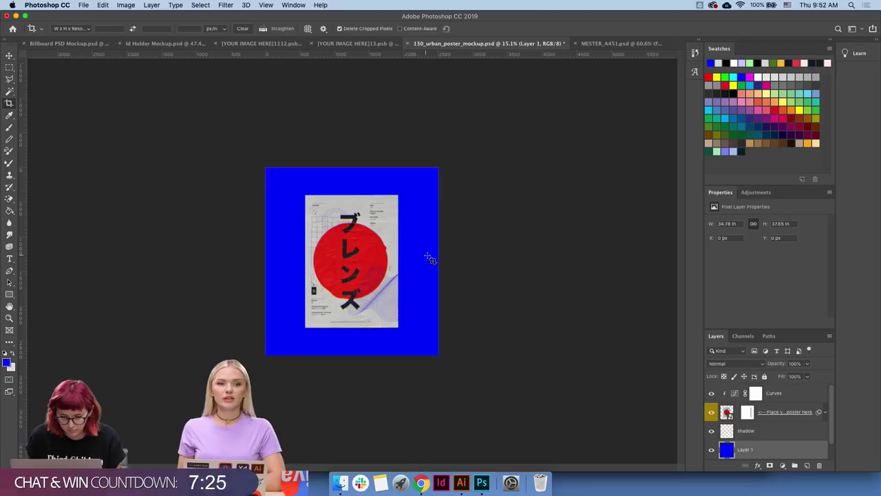
- Zoom in on the cropped poster and deselect Layer 1
key("z")
left_click(361, 268)
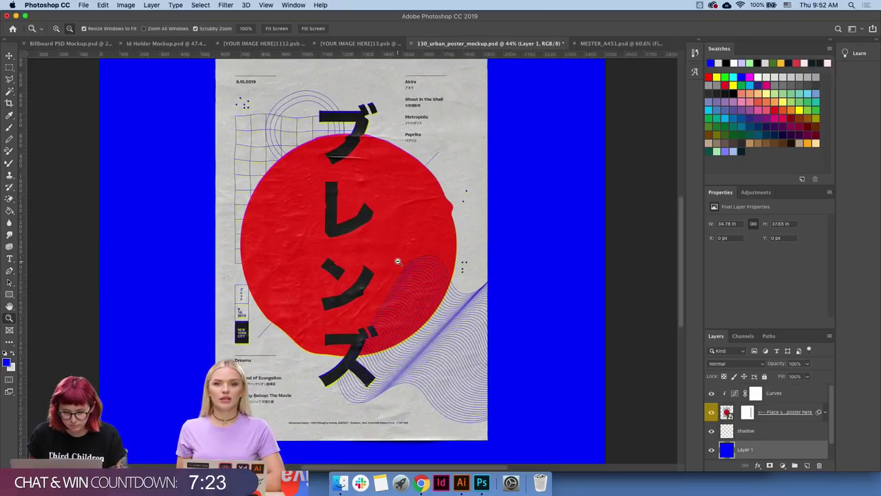
key("v")
left_click(605, 251)
scroll(591, 246, "down", 2)
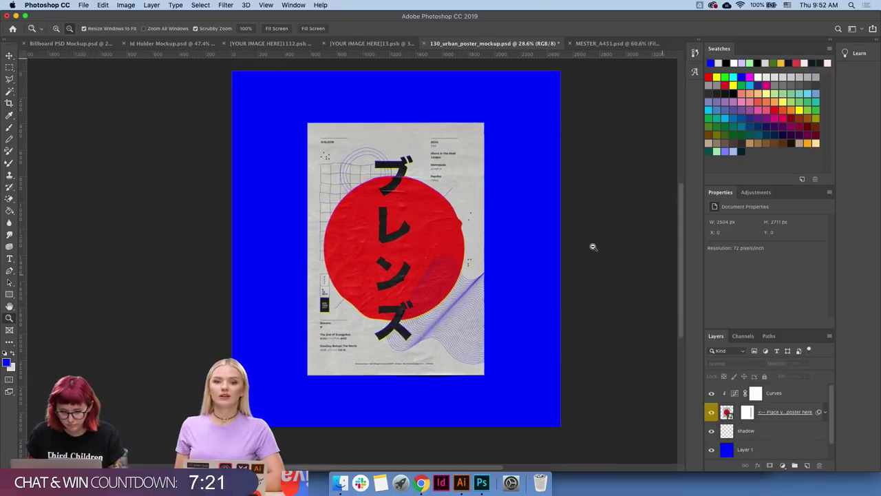
- Save the cropped mockup as JPEG poster-1-mockup.jpg in Posters > 12, accepting default quality
left_click(83, 5)
key("super+shift+s")
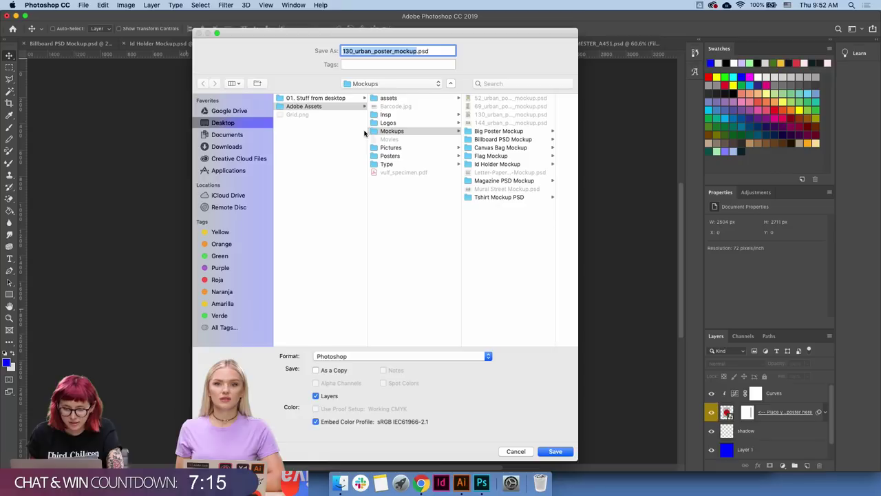
left_click(402, 156)
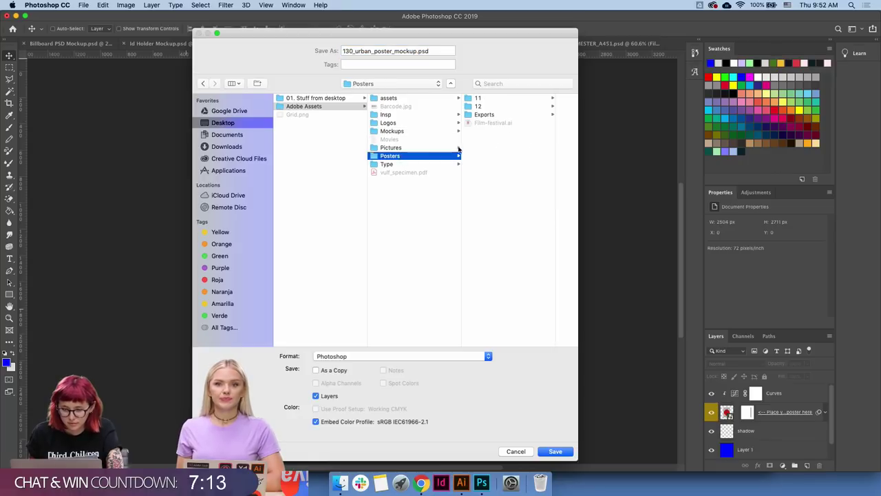
left_click(477, 106)
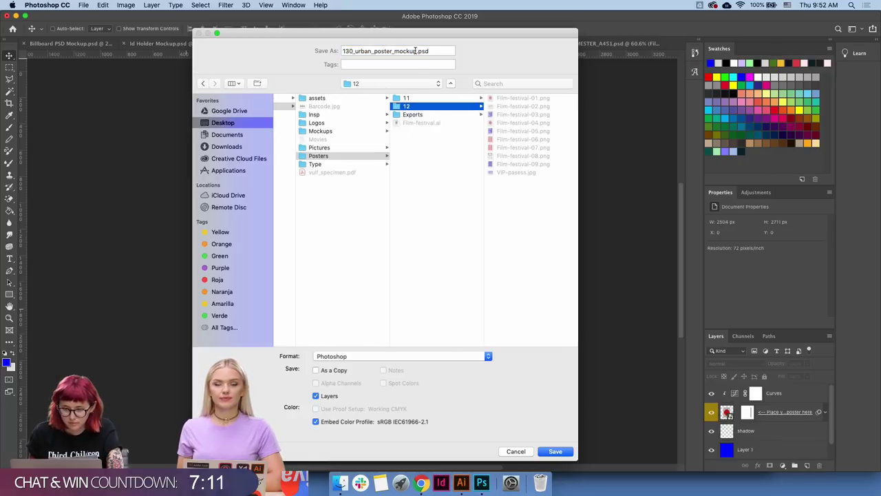
key("space")
key("Down")
key("Down")
key("Down")
key("Down")
key("Return")
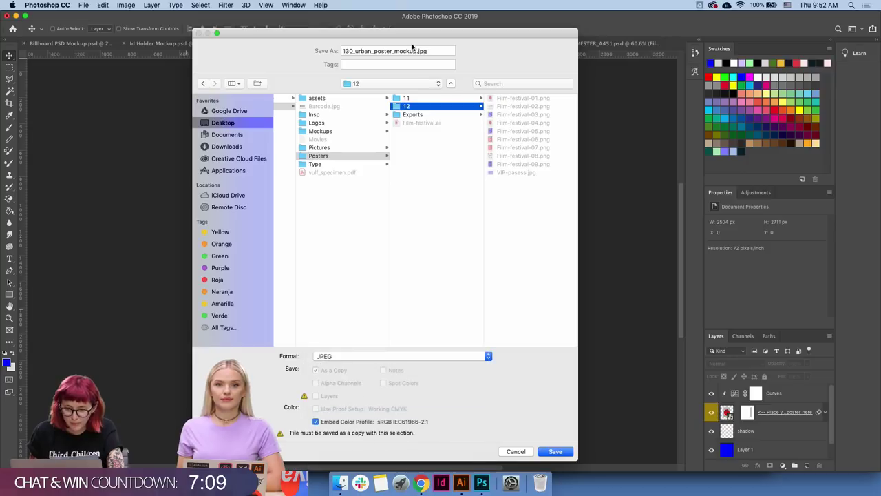
left_click_drag(415, 51, 331, 50)
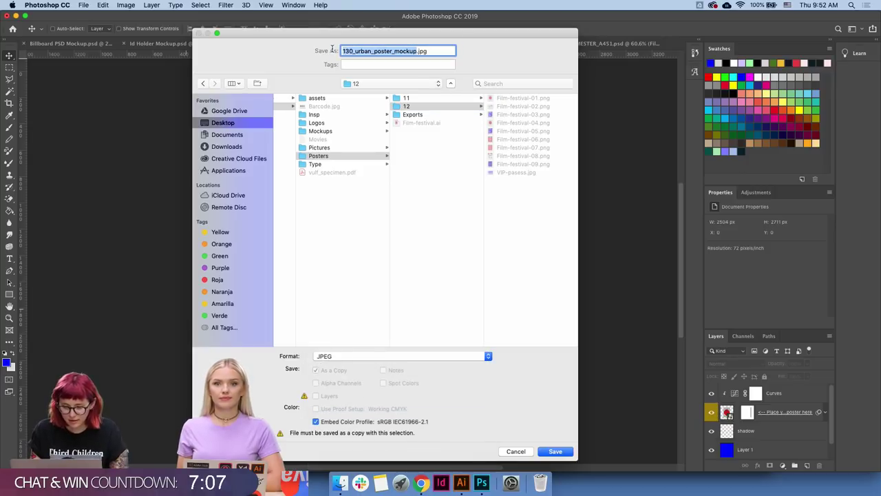
type("poster")
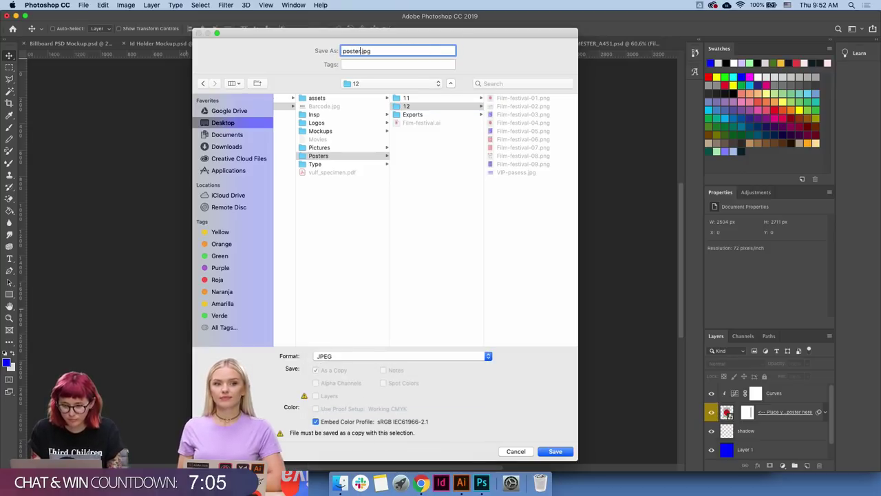
type("ocku")
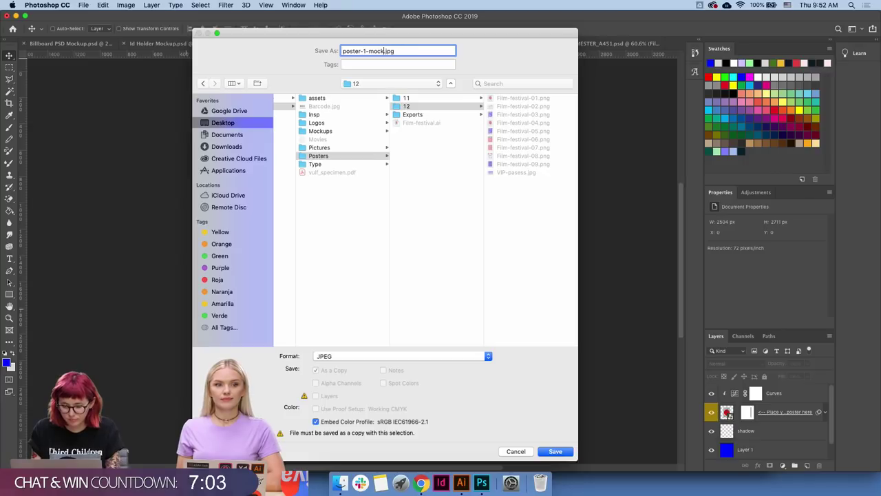
type("up")
key("Return")
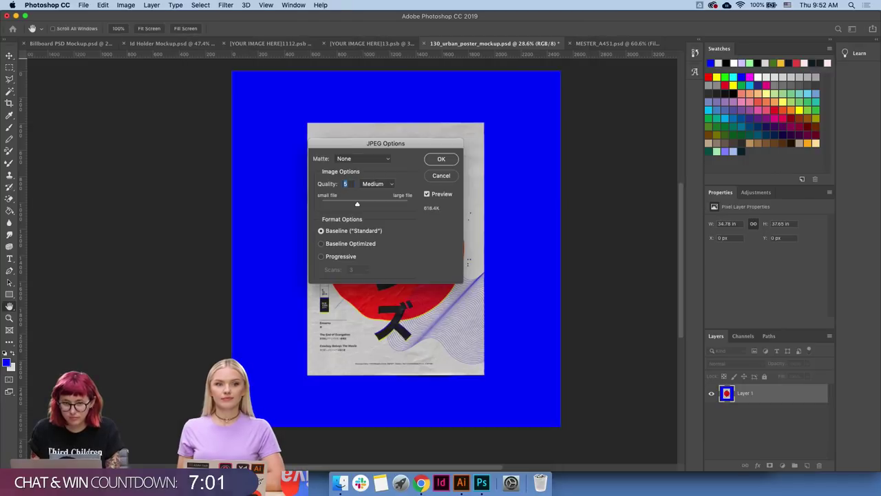
key("Return")
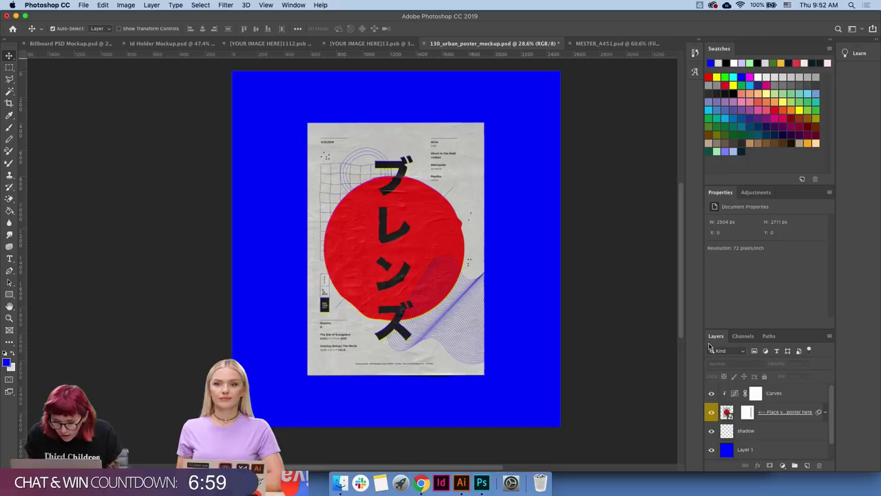
left_click(340, 481)
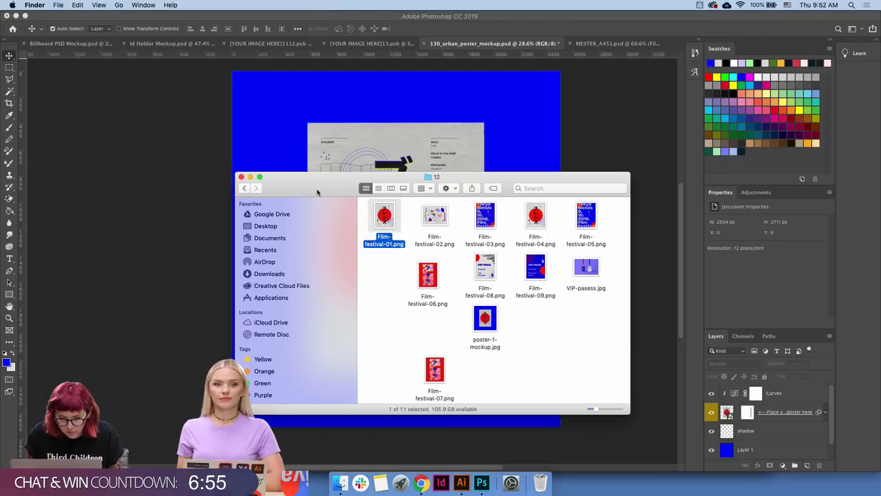
- In a new Finder window, browse to Desktop > Adobe Assets > Mockups
key("super+n")
left_click(312, 141)
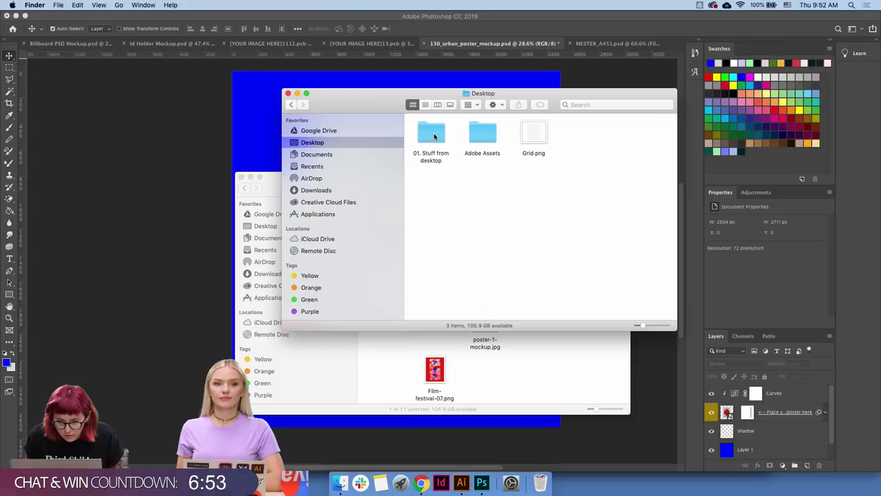
double_click(473, 136)
double_click(632, 183)
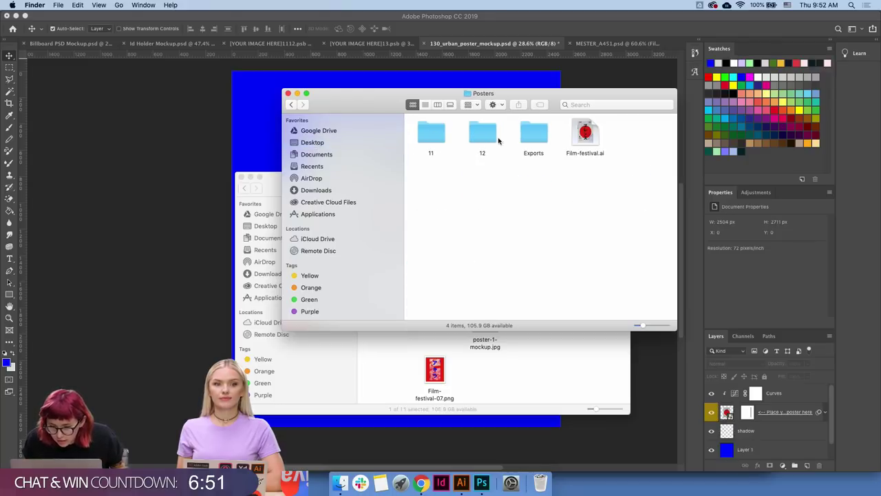
double_click(482, 134)
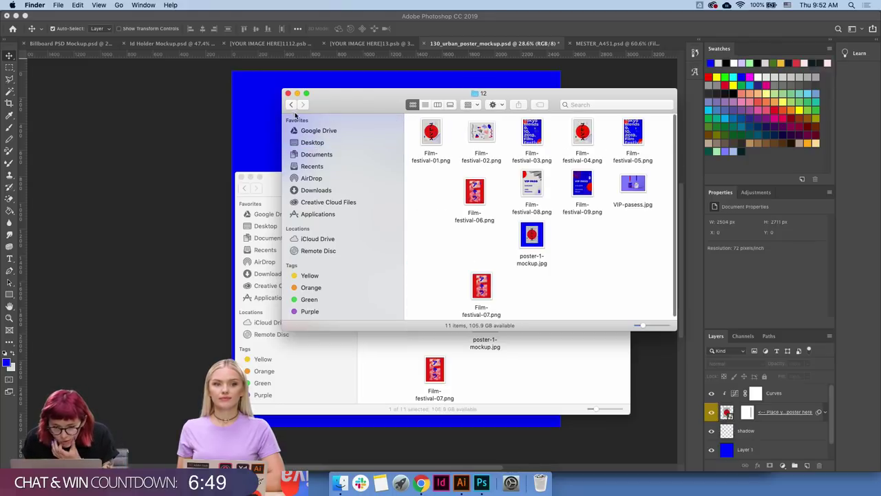
left_click(291, 104)
left_click(291, 104)
double_click(486, 132)
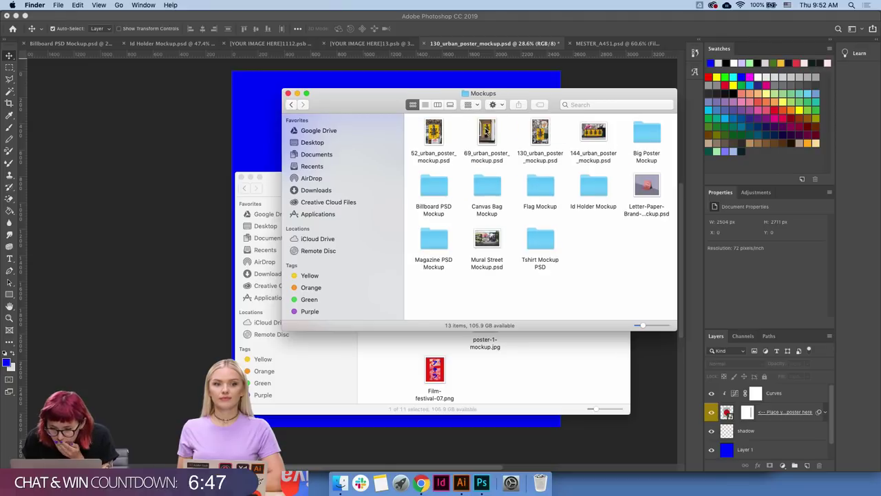
- Quick Look the 69 and 52 urban poster mockups, then open 52_urban_poster_mockup.psd in Photoshop
left_click(486, 132)
key("space")
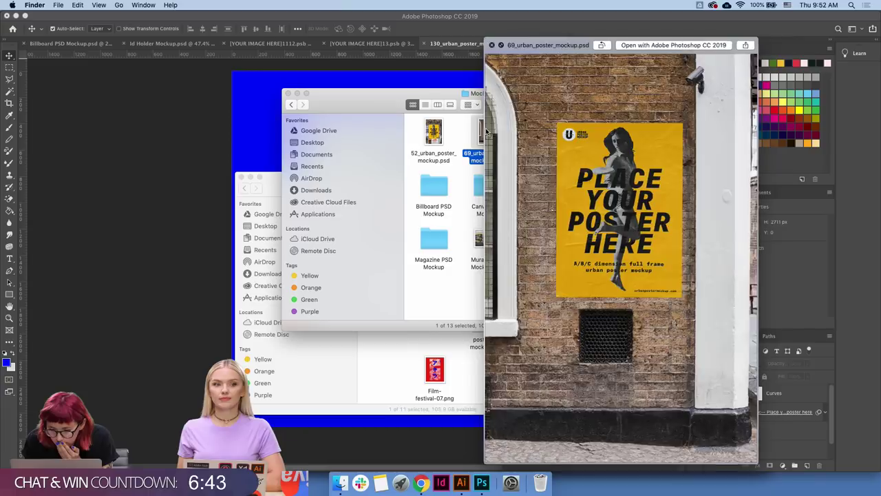
key("space")
left_click(434, 133)
key("space")
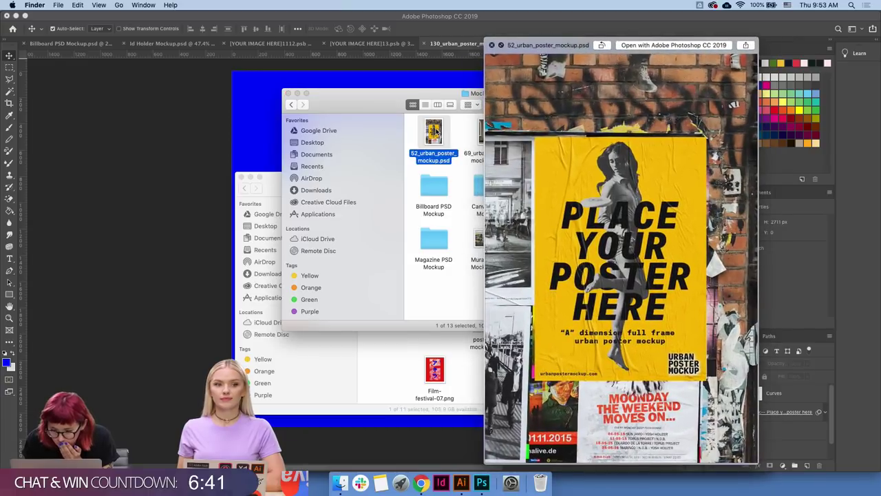
double_click(433, 133)
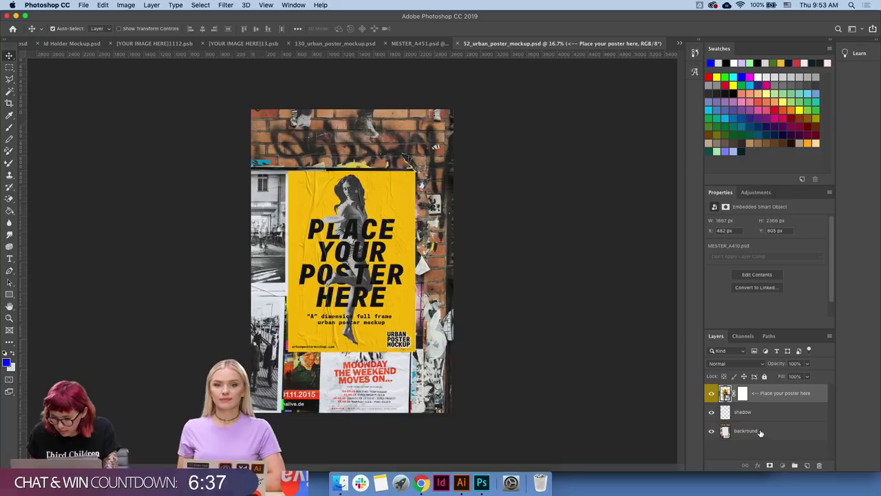
- Delete the background layer, open the poster smart object, and add a layer beneath Paper_Color
left_click(760, 432)
key("Delete")
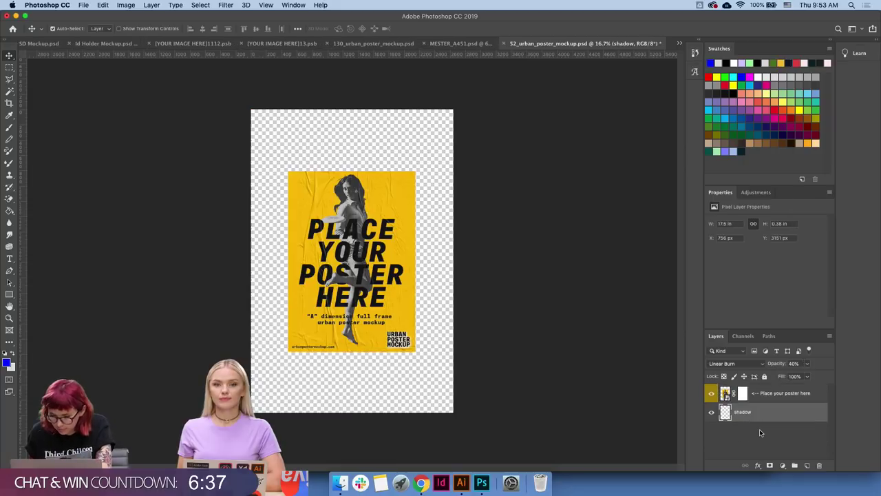
double_click(725, 394)
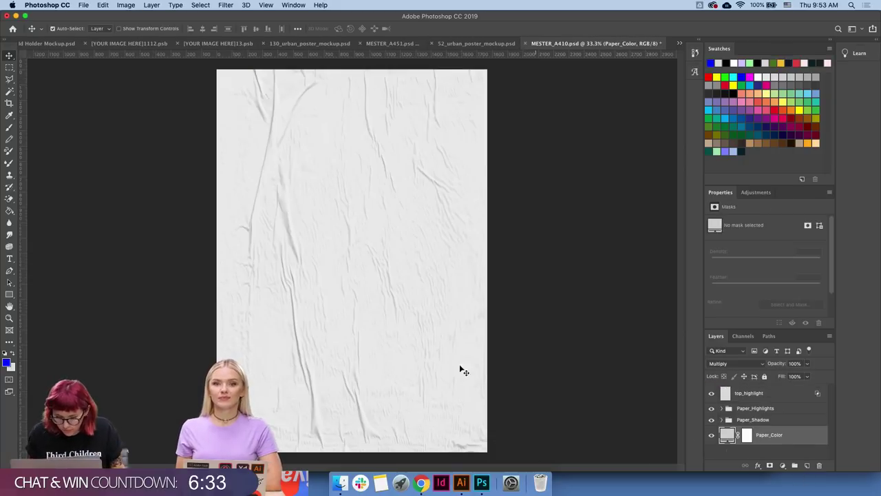
left_click(806, 466)
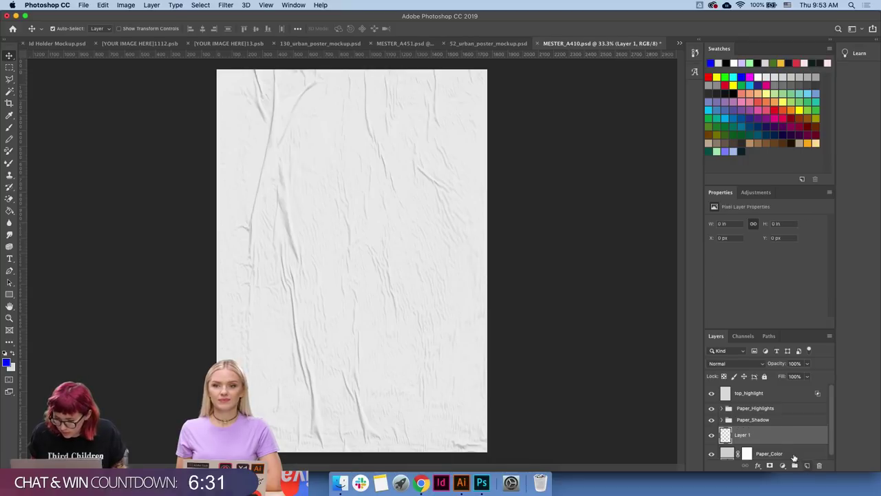
mouse_move(769, 459)
left_mouse_down()
mouse_move(768, 442)
mouse_move(769, 458)
left_mouse_up()
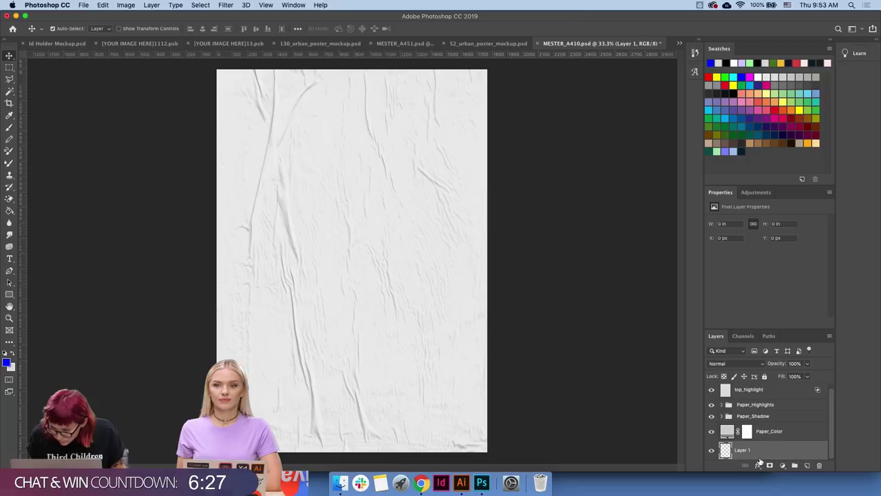
- Place Film-festival-07.png, enlarge it to cover the whole sheet, and save the paper mockup
left_click(340, 482)
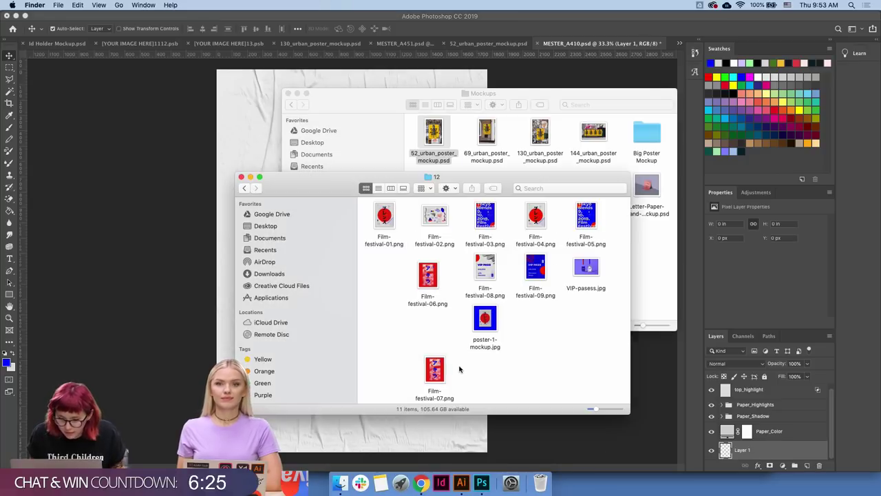
left_click_drag(434, 371, 260, 133)
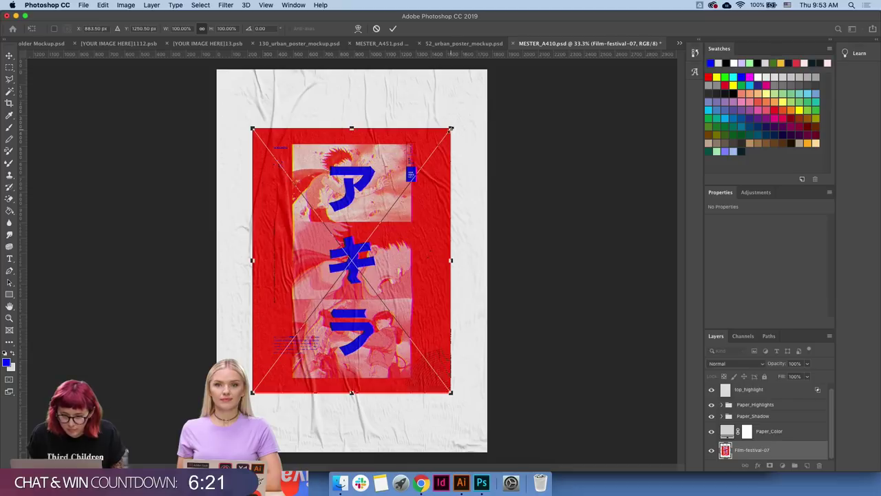
left_click_drag(450, 128, 486, 69)
left_click_drag(252, 392, 203, 451)
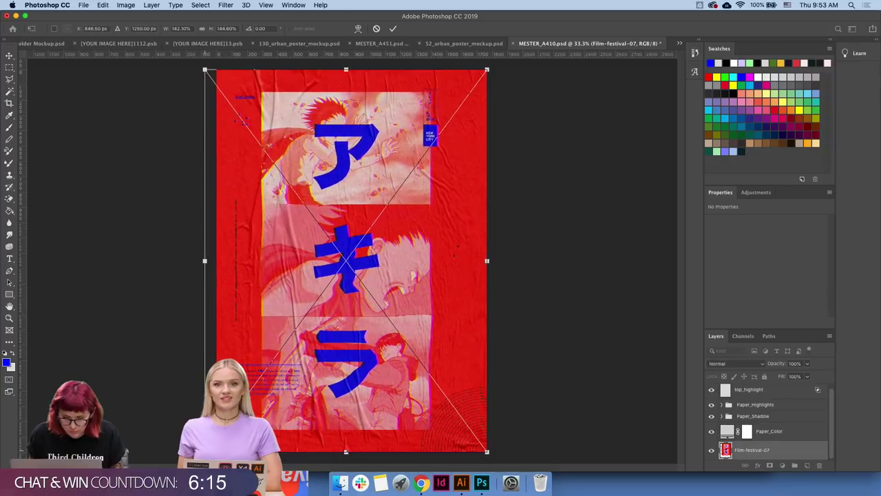
key("Return")
key("super+s")
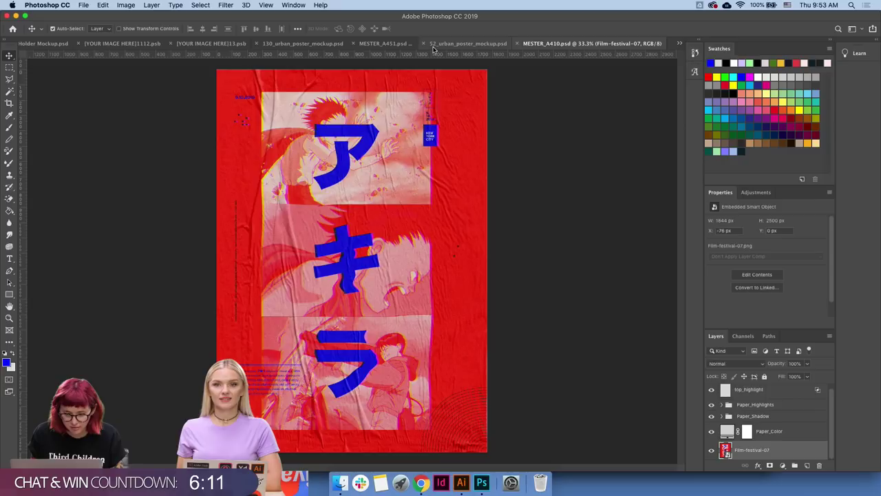
left_click(433, 43)
- Add an empty layer at the bottom of the stack and sample the Japanese lettering's blue
left_click(744, 426)
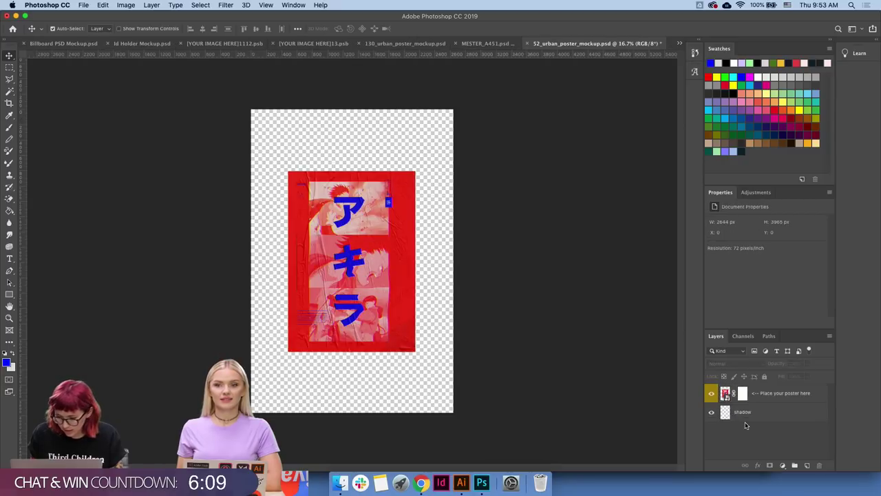
left_click(807, 465)
left_click_drag(750, 393, 750, 431)
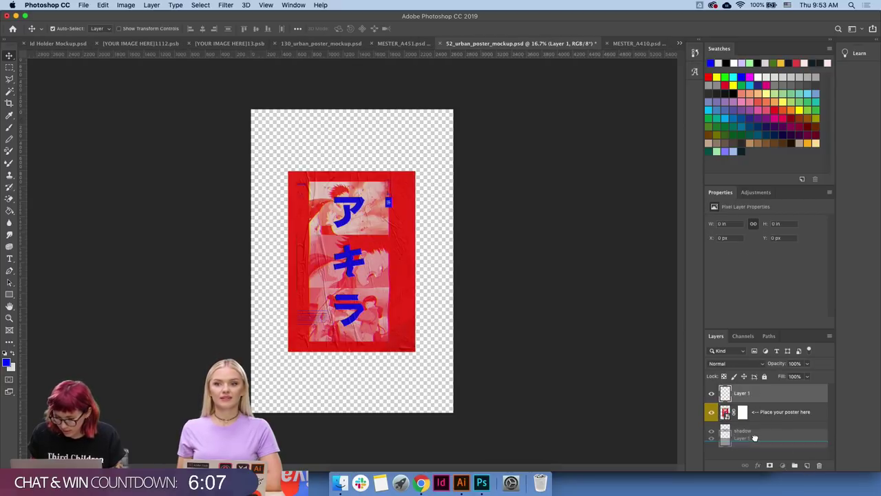
left_click(458, 320)
key("i")
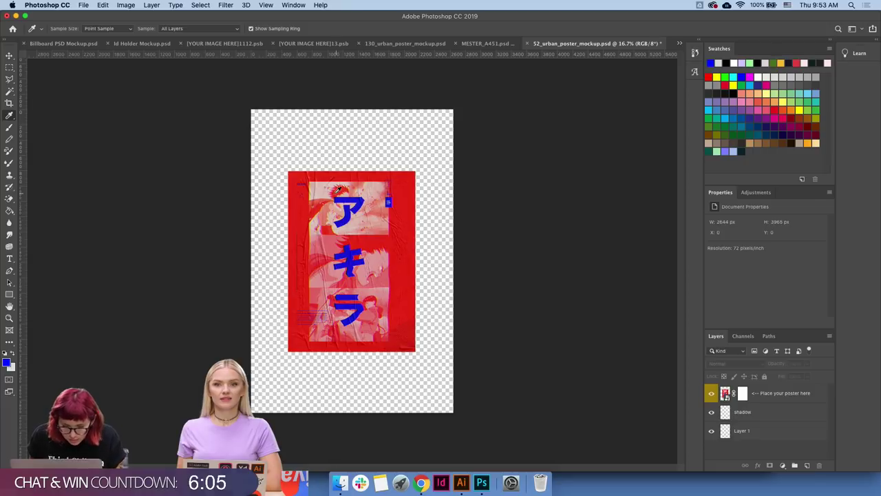
left_click(351, 205, "alt")
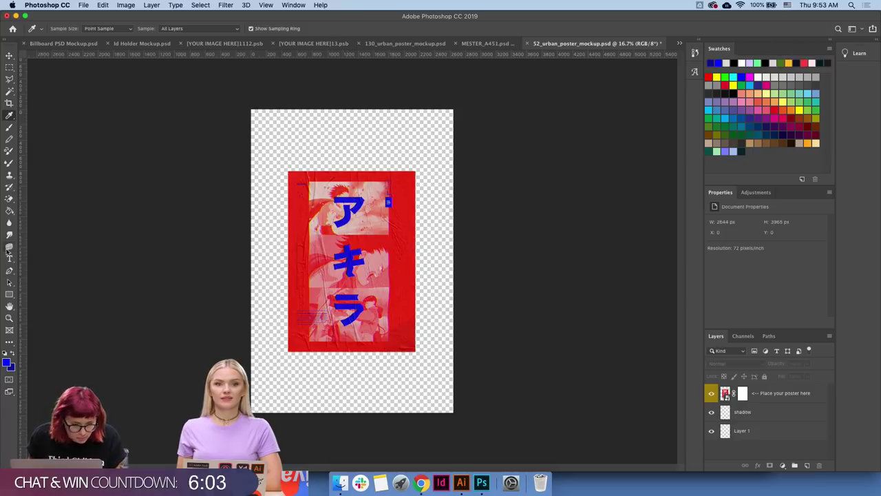
- Fill the empty bottom layer with the sampled blue using the Paint Bucket
left_click(9, 212)
left_click(294, 153)
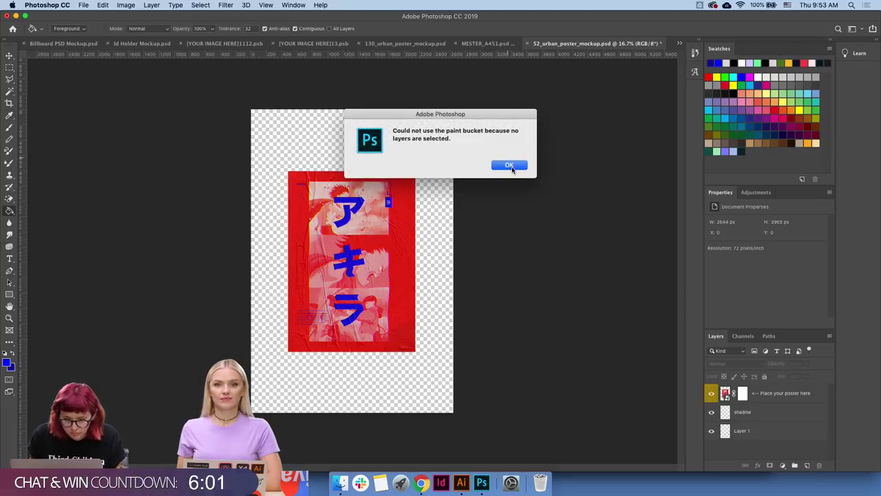
left_click(509, 166)
left_click(765, 435)
left_click(435, 369)
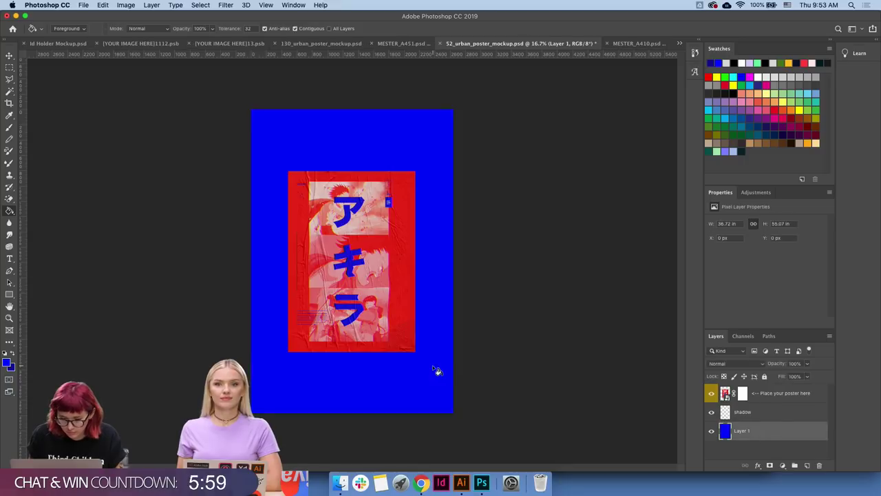
- Zoom in and pan around the poster to inspect the blue backdrop
key("z")
left_click_drag(335, 300, 373, 285)
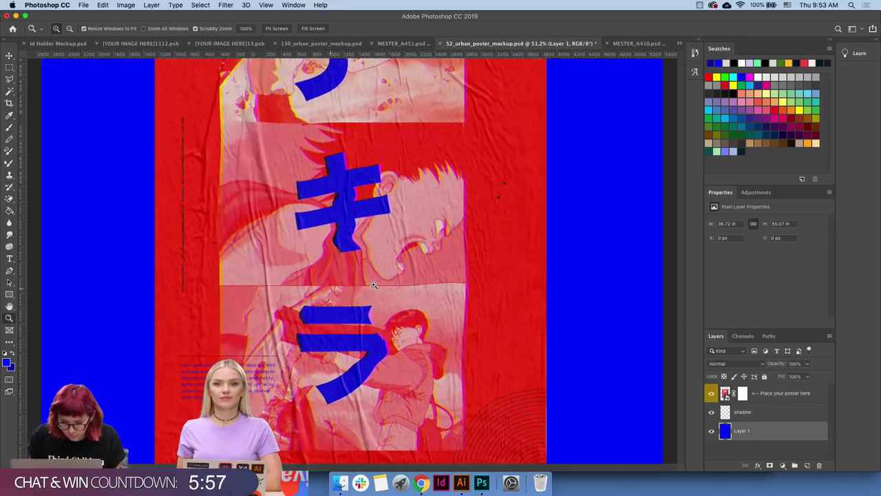
scroll(467, 253, "up", 3)
scroll(468, 253, "left", 5)
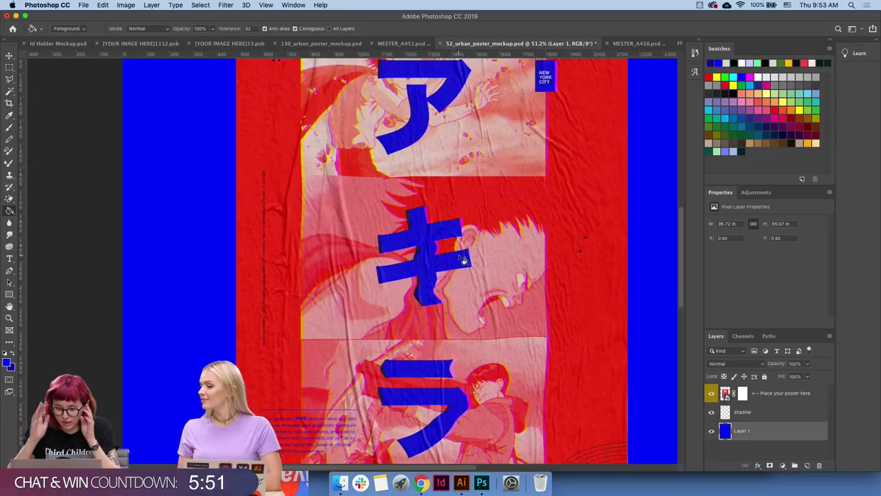
key("z")
scroll(533, 210, "down", 3)
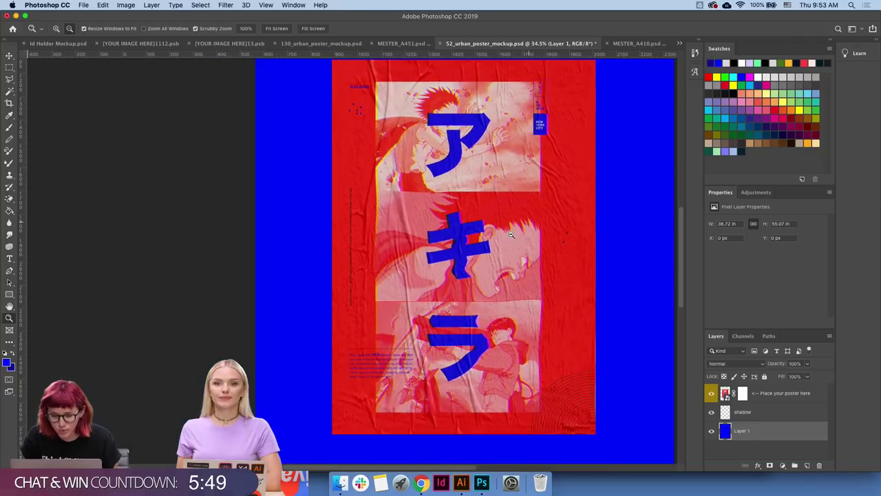
scroll(532, 210, "up", 3)
scroll(532, 210, "right", 2)
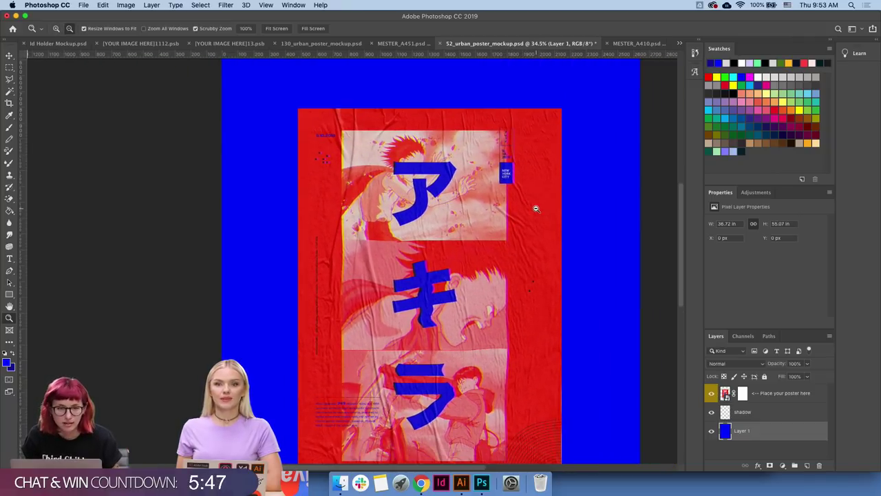
scroll(530, 207, "right", 1)
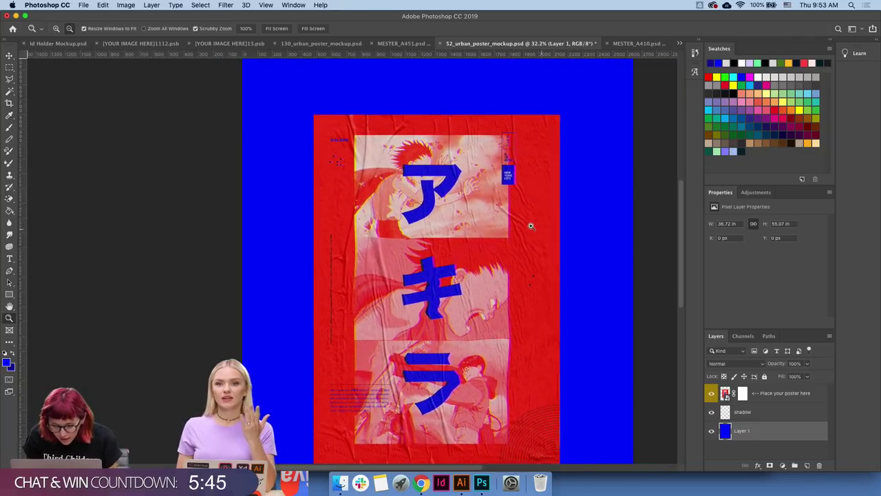
scroll(523, 224, "down", 1)
scroll(226, 240, "down", 2)
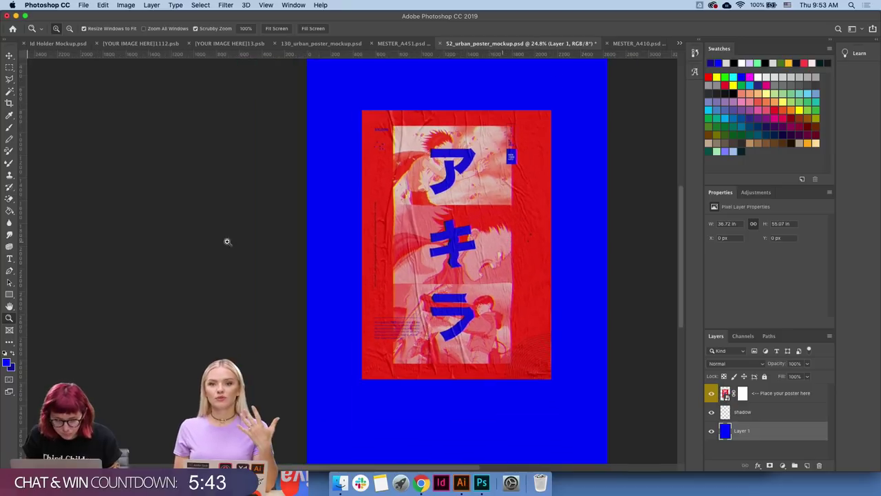
scroll(173, 245, "up", 2)
scroll(173, 246, "right", 2)
scroll(104, 241, "right", 1)
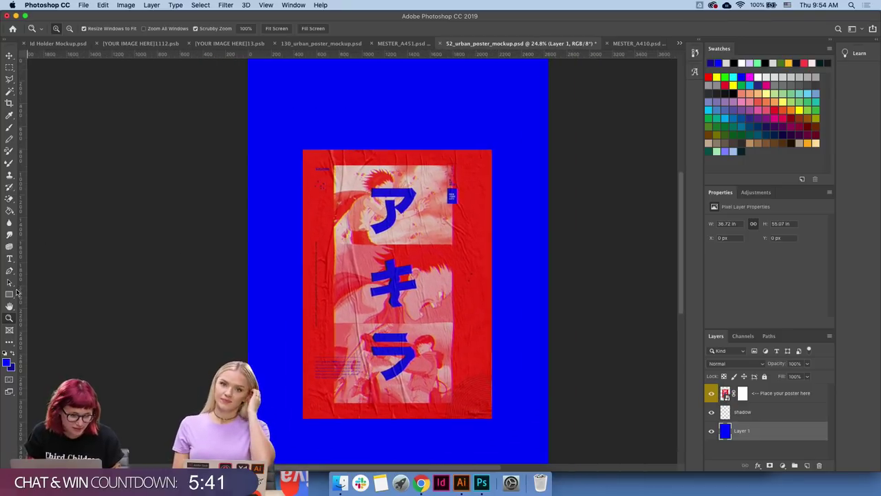
- Crop blue off the top and bottom of the canvas to frame the poster tighter
key("c")
left_click_drag(428, 130, 431, 134)
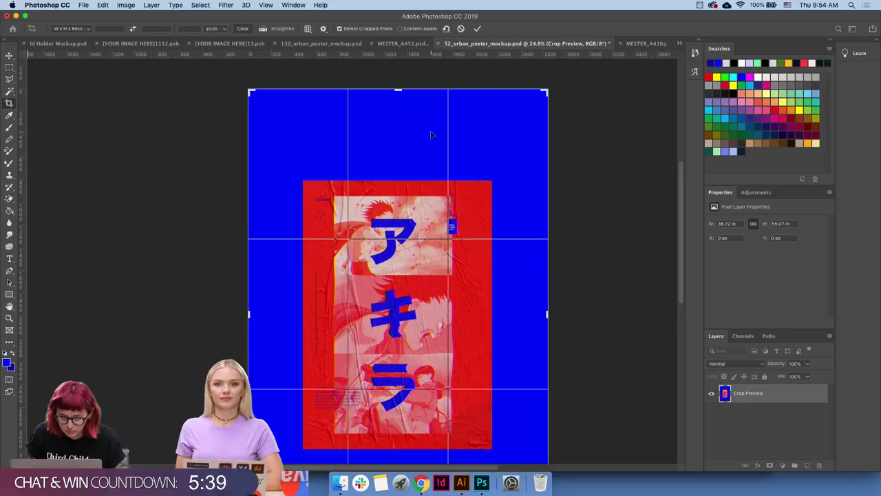
left_click_drag(398, 90, 397, 118)
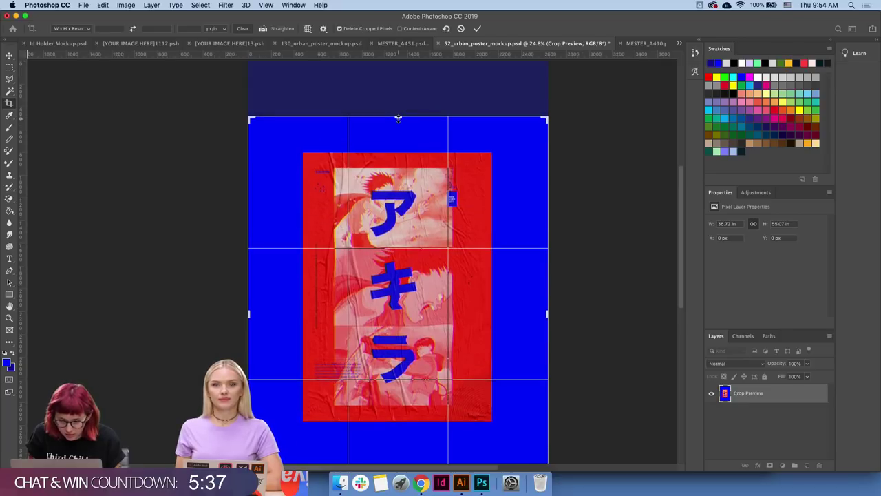
left_click_drag(397, 385, 398, 357)
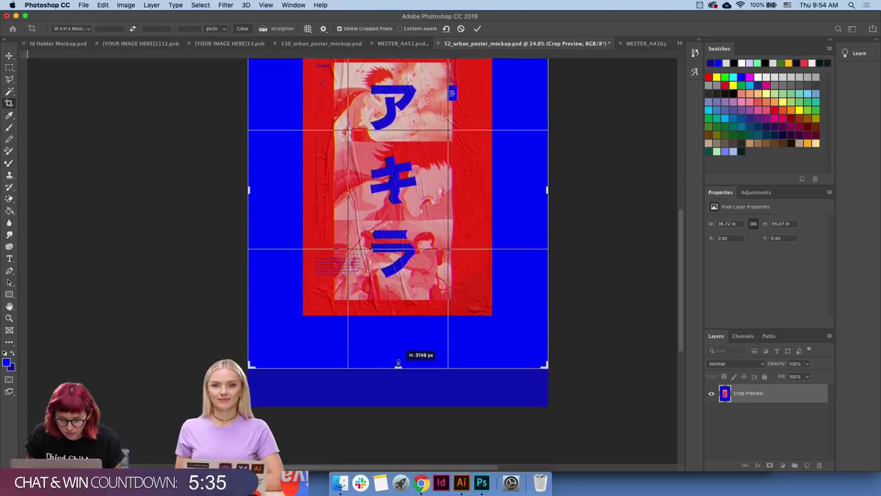
key("Return")
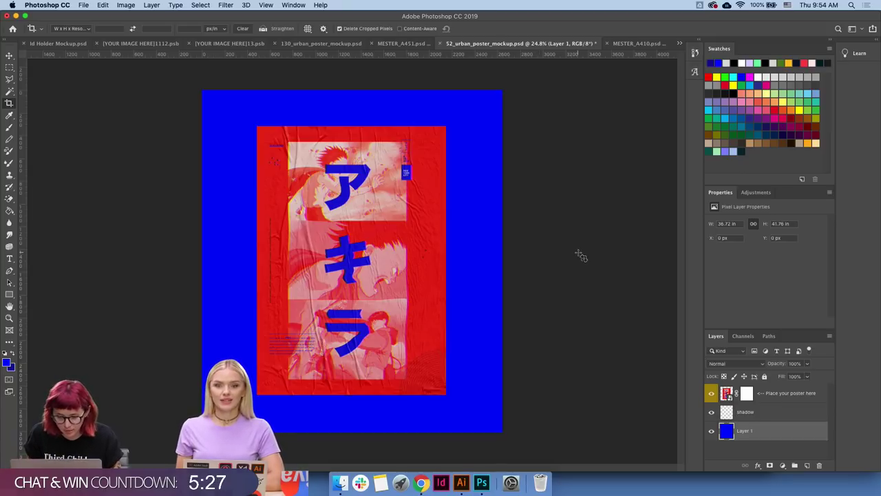
key("super+shift+s")
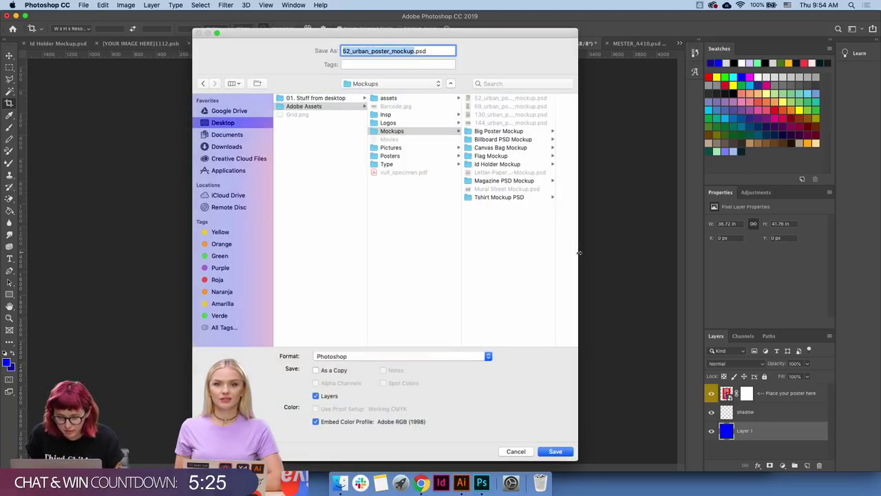
- Save a JPEG copy named poster-1-mockup.jpg into the Posters > 12 folder
left_click(403, 156)
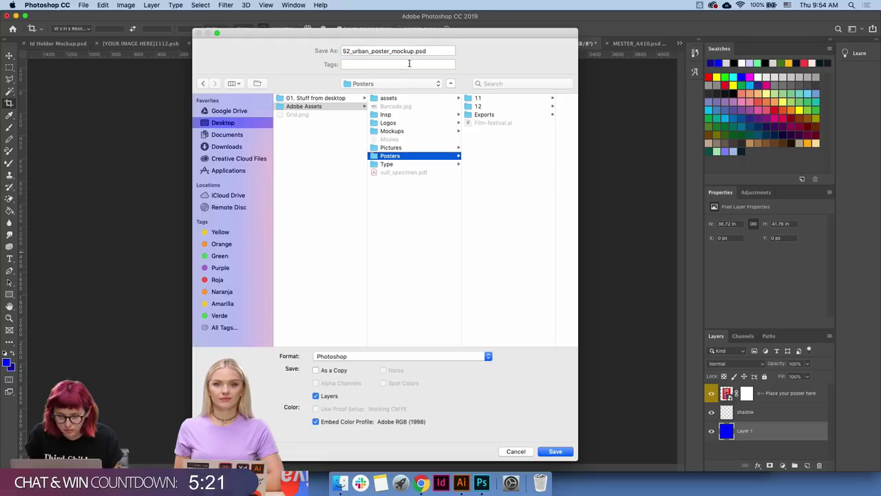
left_click(351, 356)
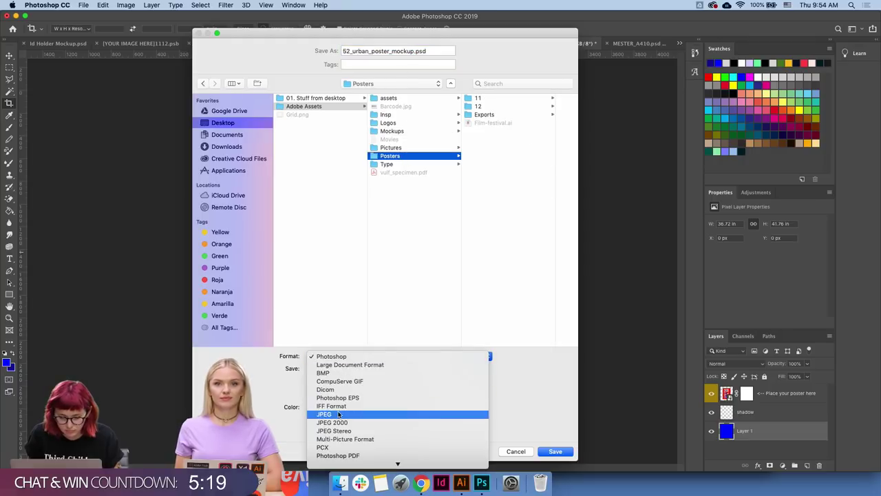
left_click(351, 413)
key("Right")
key("Down")
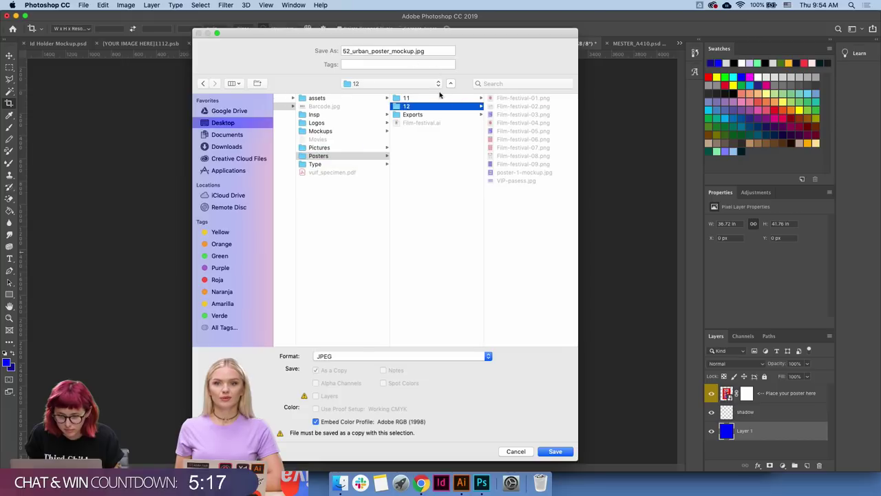
left_click(501, 172)
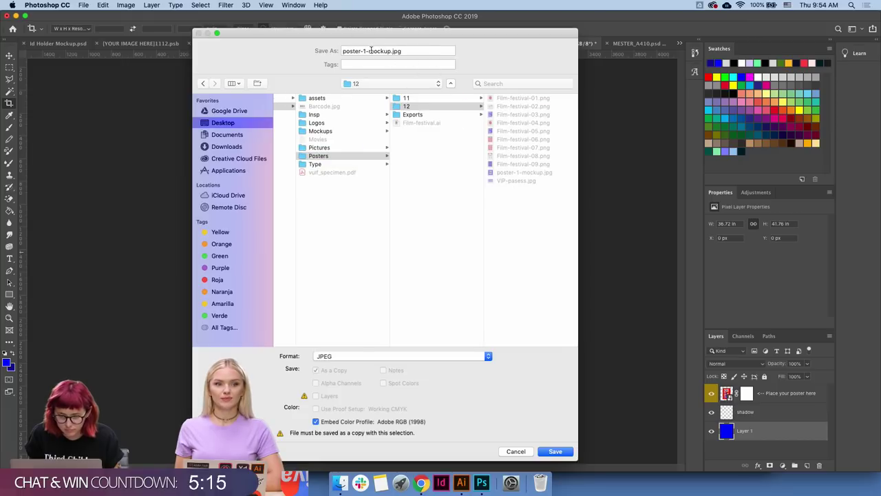
key("Return")
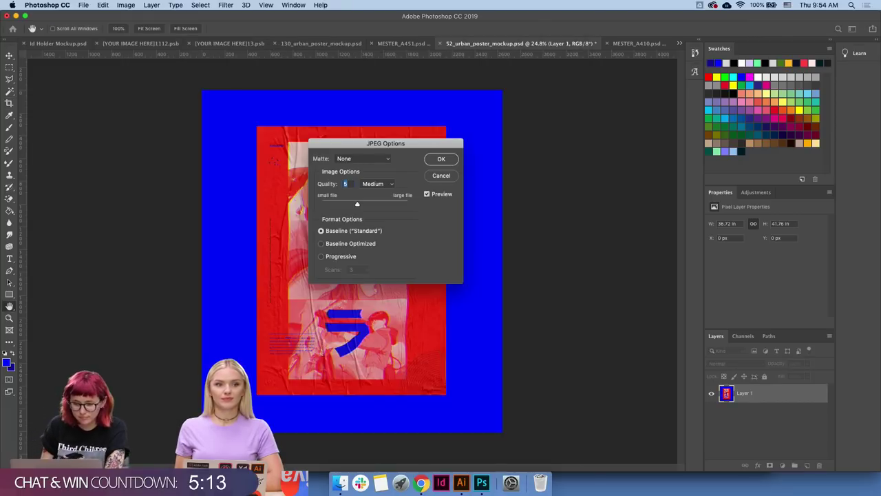
key("Return")
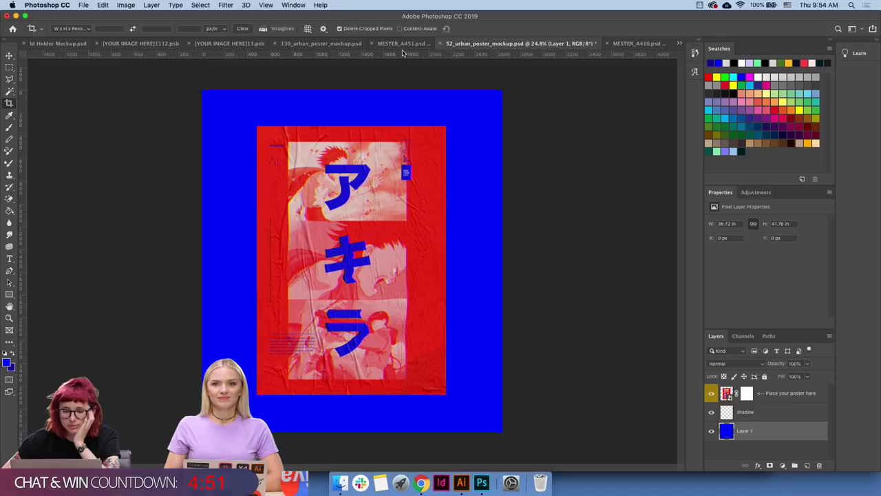
- Switch to the 130_urban_poster_mockup document and bring up the Finder folder windows
left_click(403, 43)
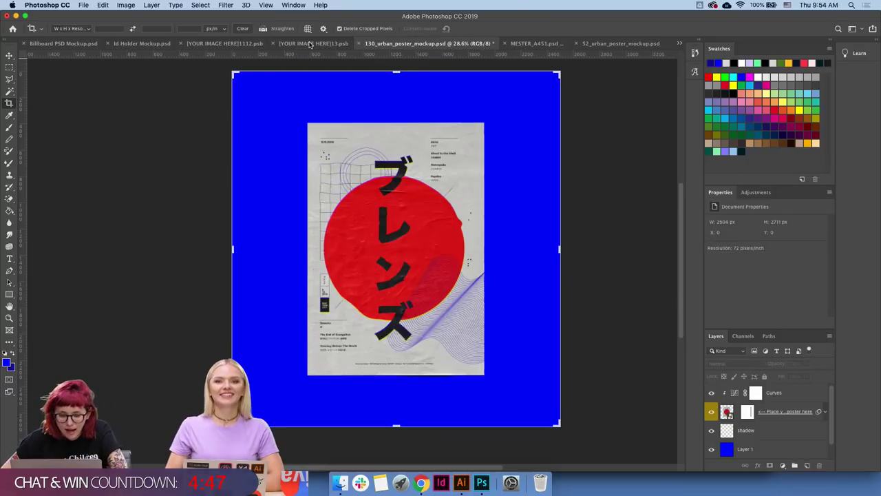
left_click(320, 44)
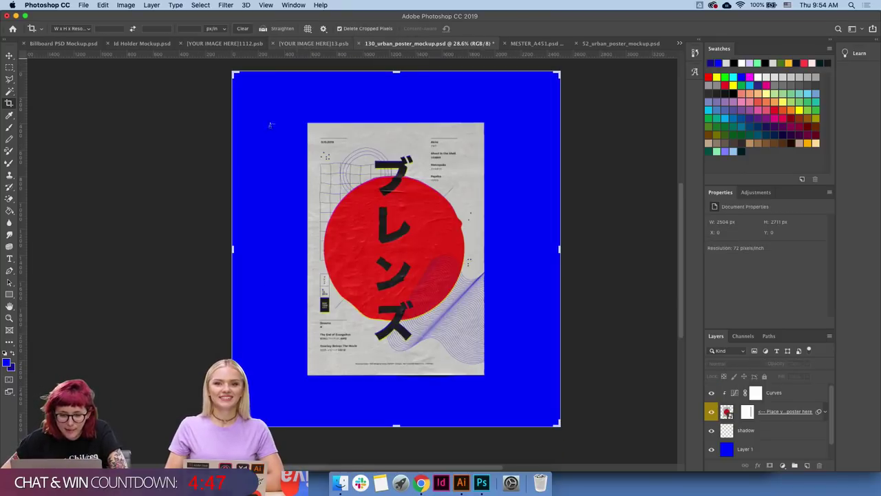
left_click(340, 482)
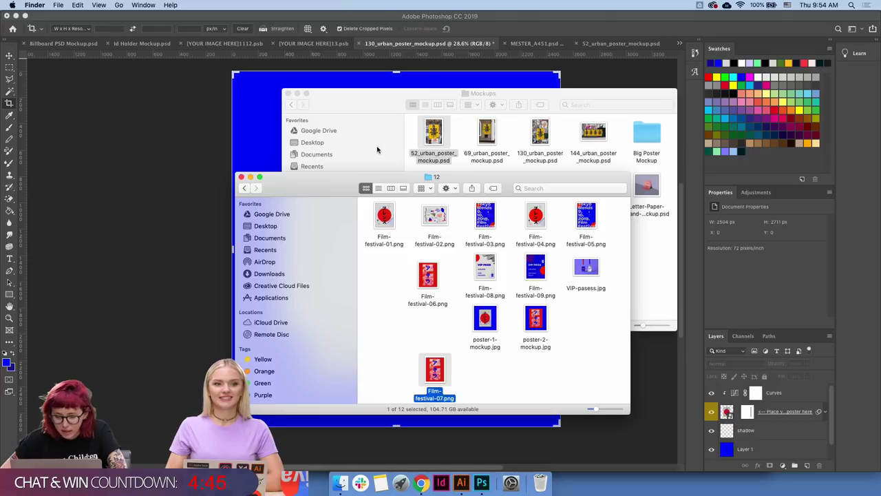
- Quick Look Letter-Paper-Brand-Mockup.psd and Mural Street Mockup.psd, then open the mural mockup in Photoshop
left_click(377, 149)
left_click(647, 187)
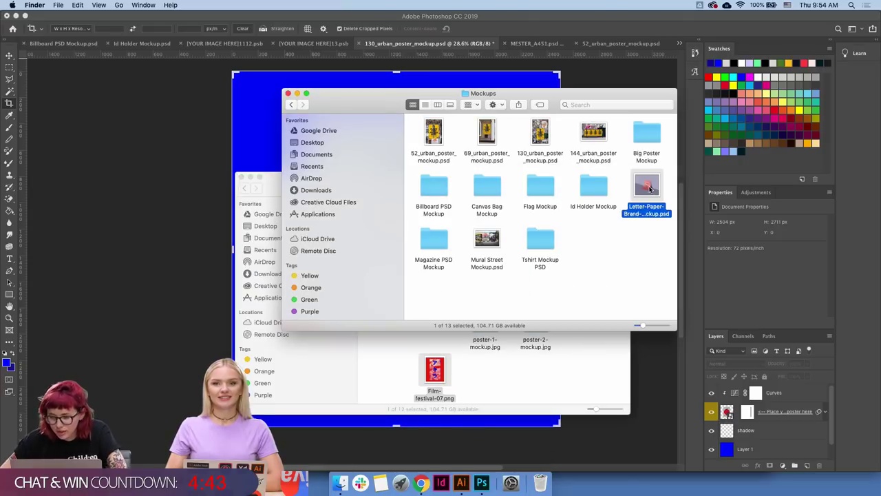
key("space")
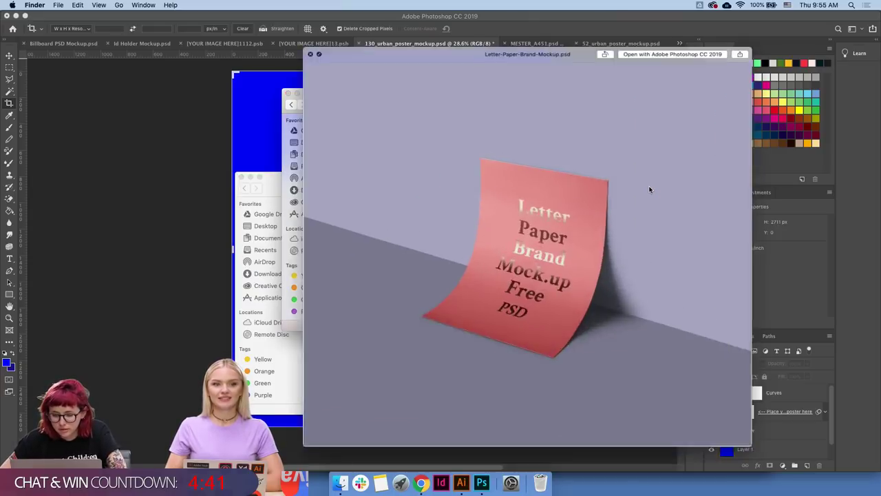
key("space")
left_click(492, 236)
key("space")
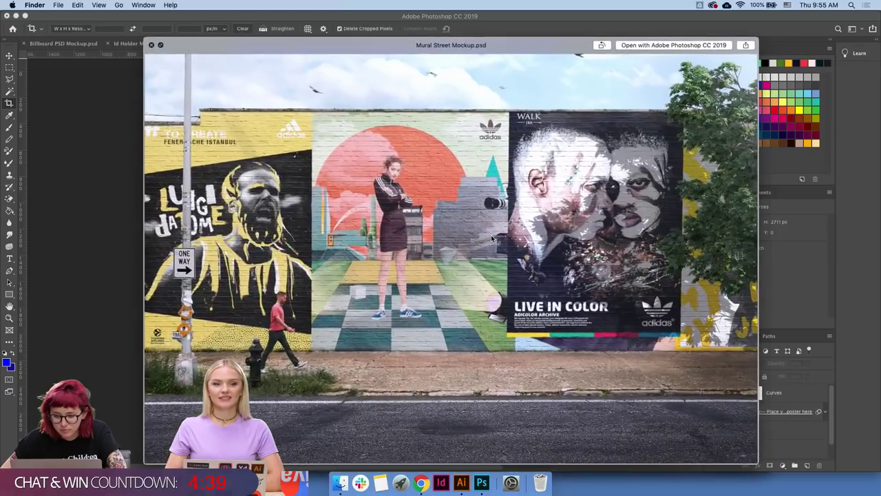
key("space")
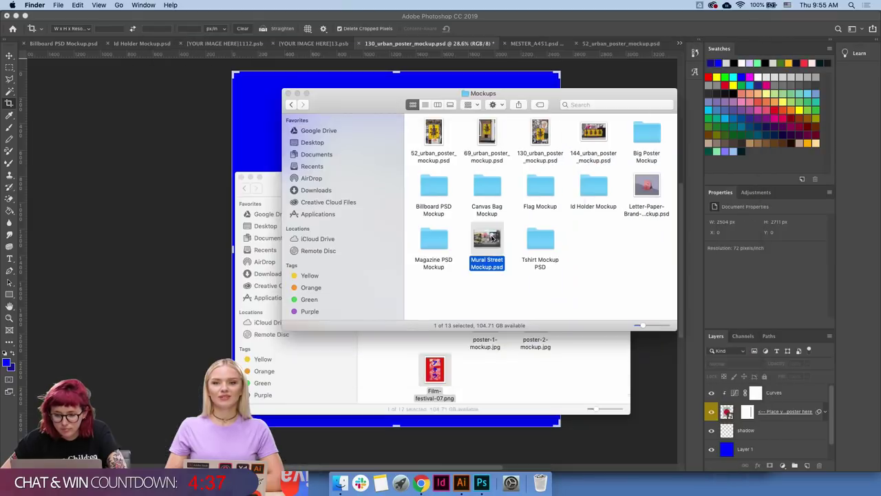
key("super+Tab")
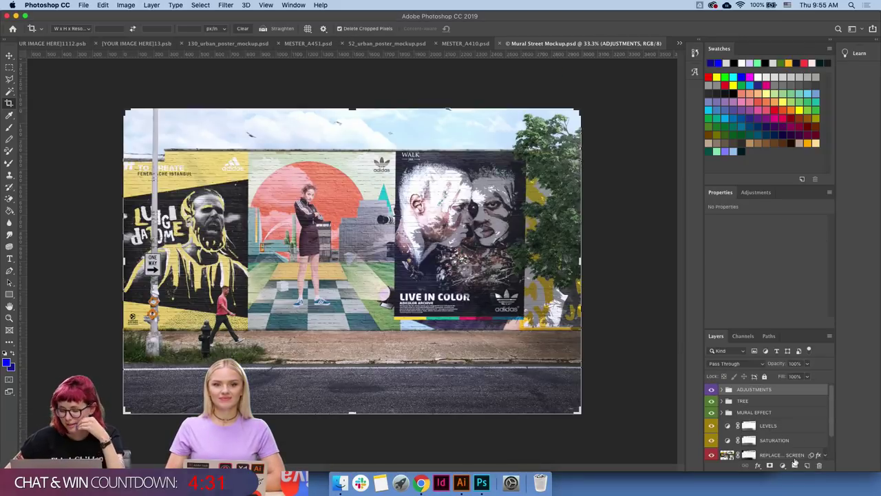
- Open the REPLACE THIS SCREEN smart object and delete its WALLPAPER layer
scroll(767, 455, "down", 2)
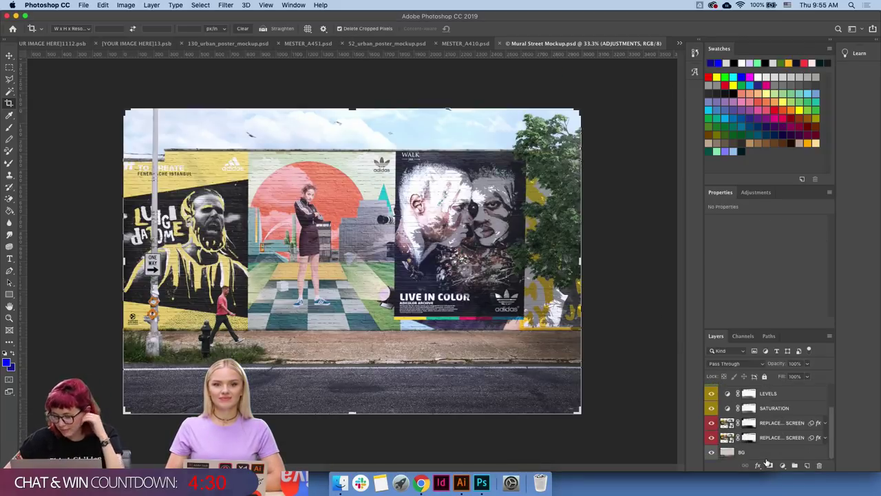
left_click(731, 425)
double_click(730, 425)
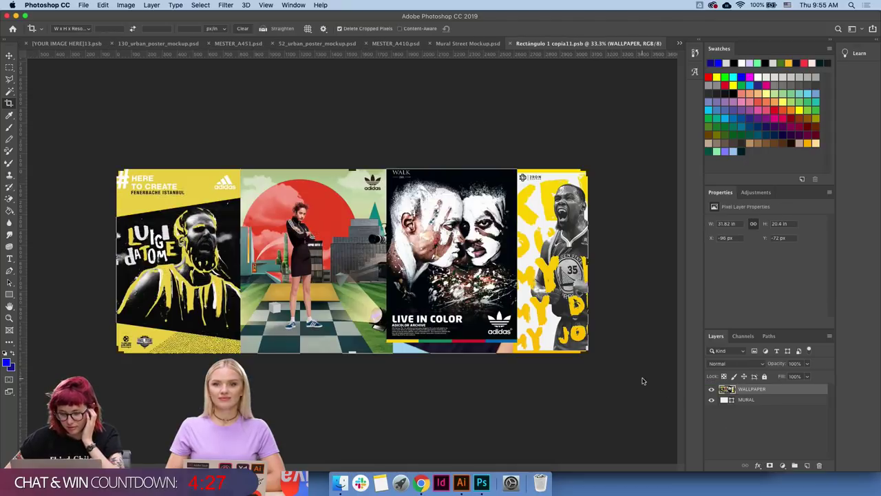
key("Delete")
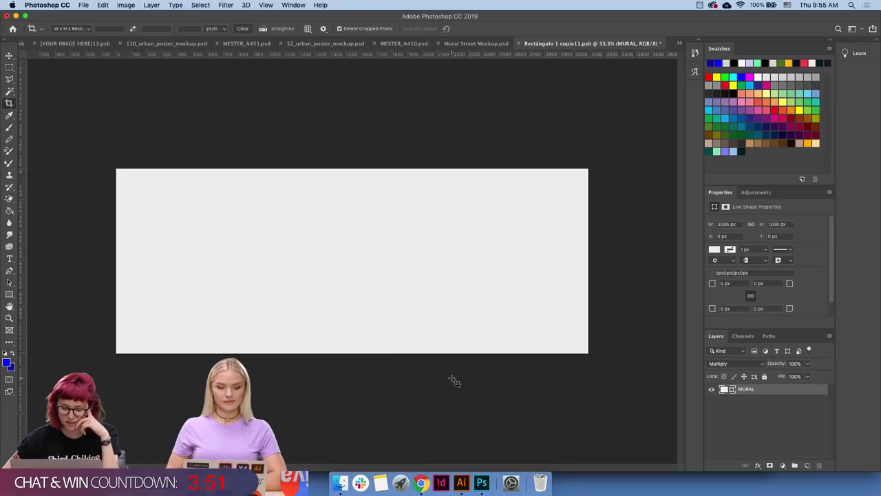
- Drag the Film-festival-04, 05 and 06 PNGs from folder 12 into the mural canvas
key("v")
left_click(430, 384)
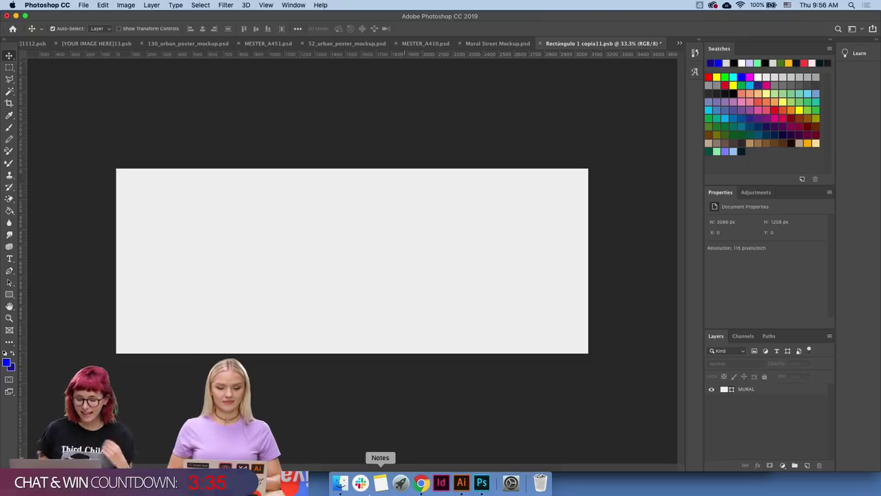
left_click(338, 484)
left_click(502, 405)
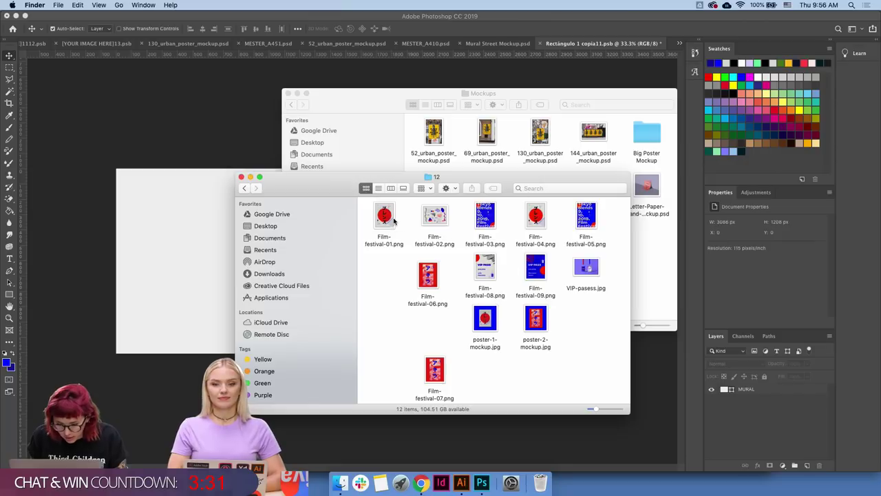
left_click(532, 215)
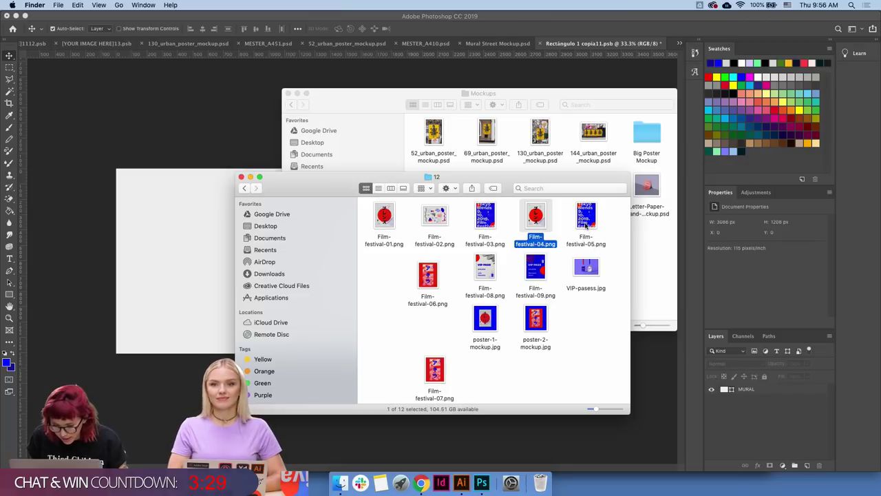
left_click(586, 221, "super")
left_click_drag(535, 216, 173, 275)
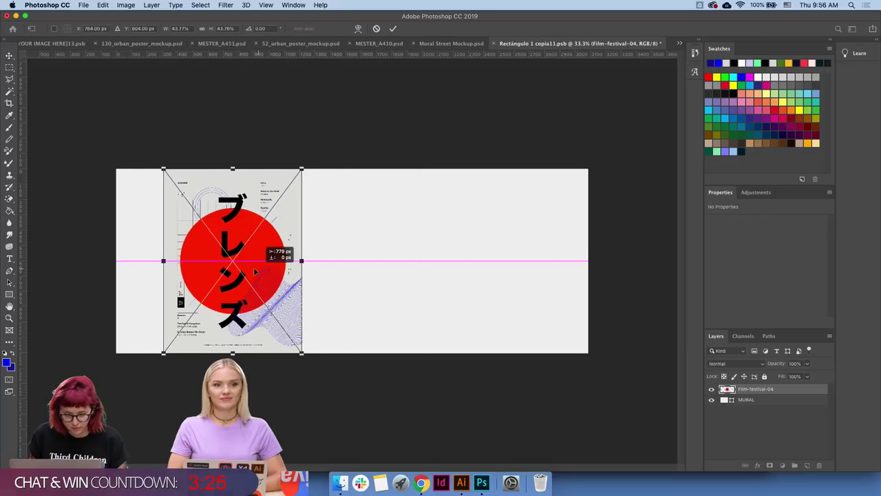
- Line up Film-festival-04, 05 and 06 side by side from the canvas's left edge
left_click_drag(378, 271, 212, 267)
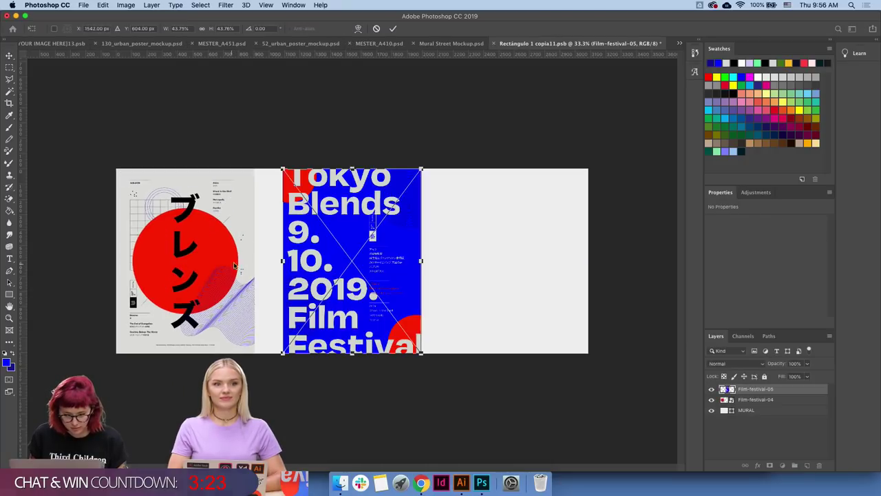
left_click_drag(360, 262, 332, 262)
key("Return")
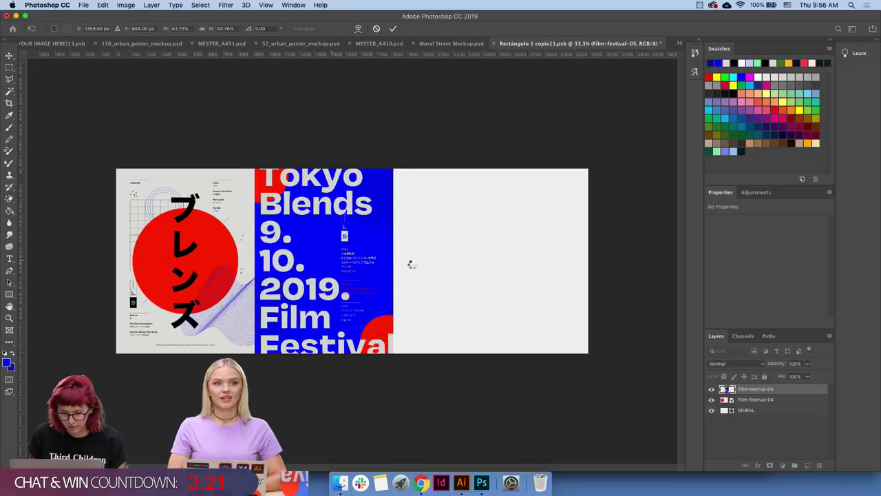
mouse_move(393, 267)
left_mouse_down()
mouse_move(510, 267)
mouse_move(499, 269)
left_mouse_up()
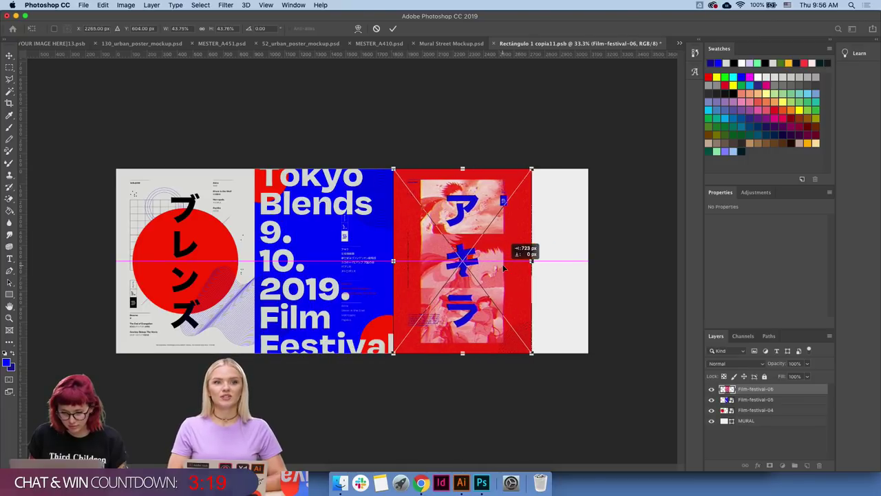
key("Return")
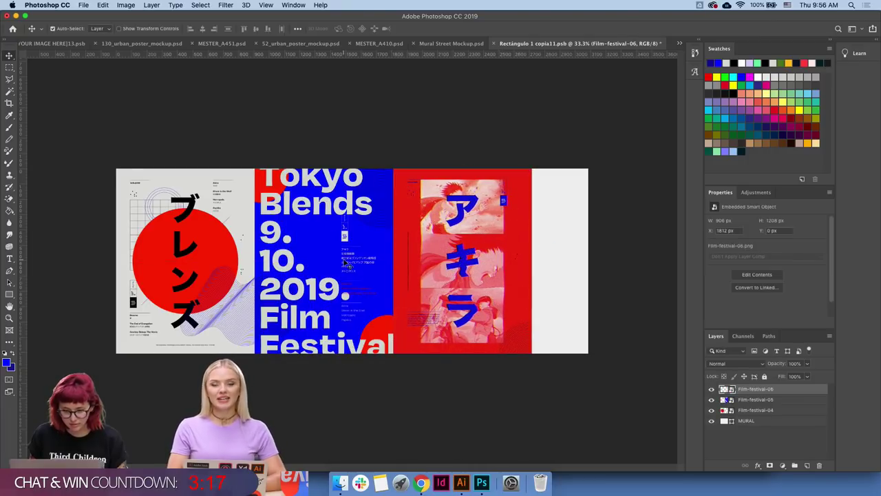
- Select all three posters and shift them right to centre the group
left_click(344, 264, "shift")
left_click(207, 262, "shift")
left_click_drag(207, 261, 225, 260)
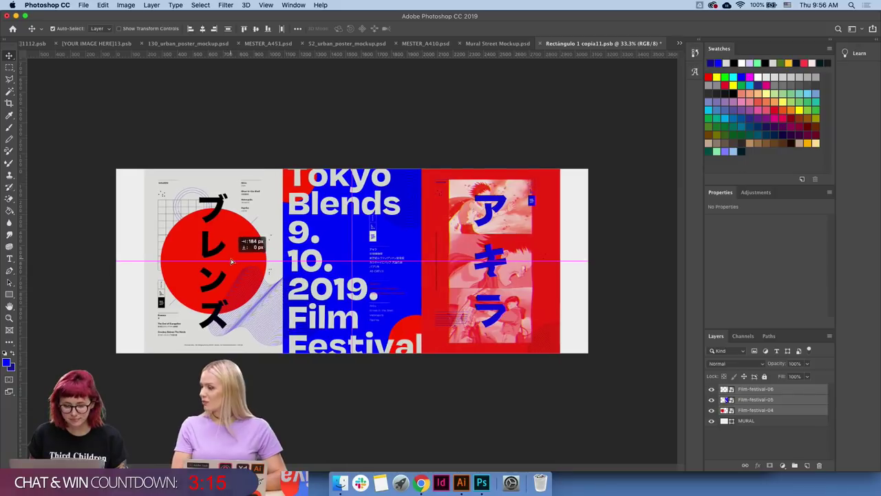
left_click_drag(230, 260, 231, 262)
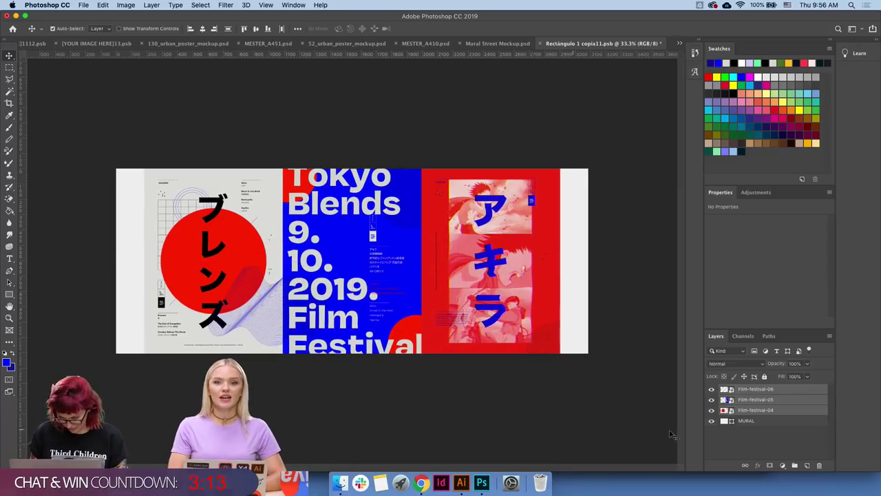
left_click(757, 421)
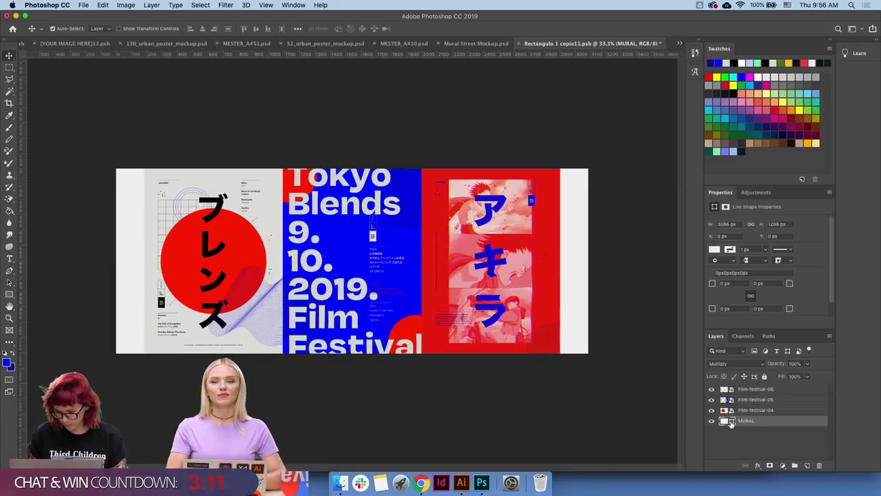
- Set the MURAL background fill to the poster blue 0000ff and save the artwork
double_click(724, 421)
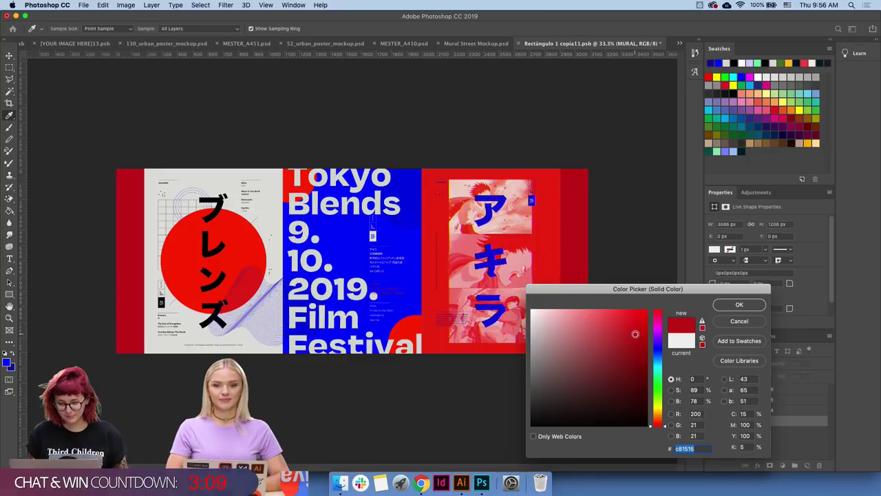
left_click(529, 233)
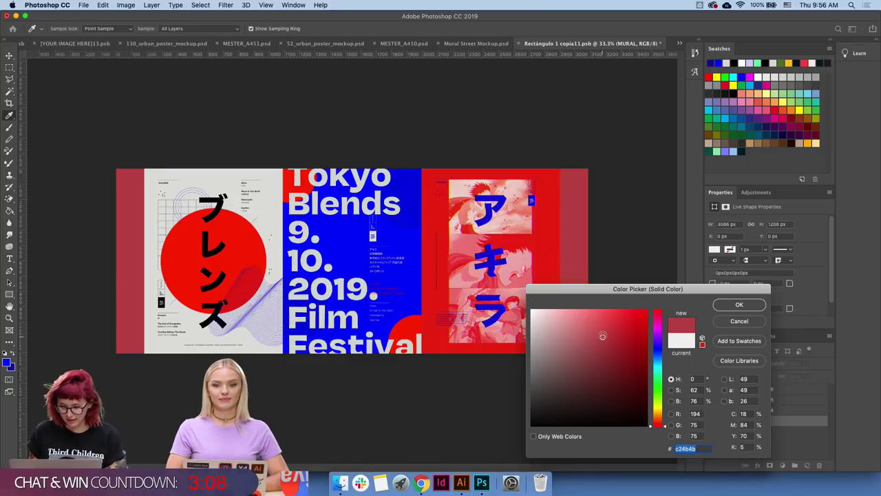
left_click(401, 239)
key("Return")
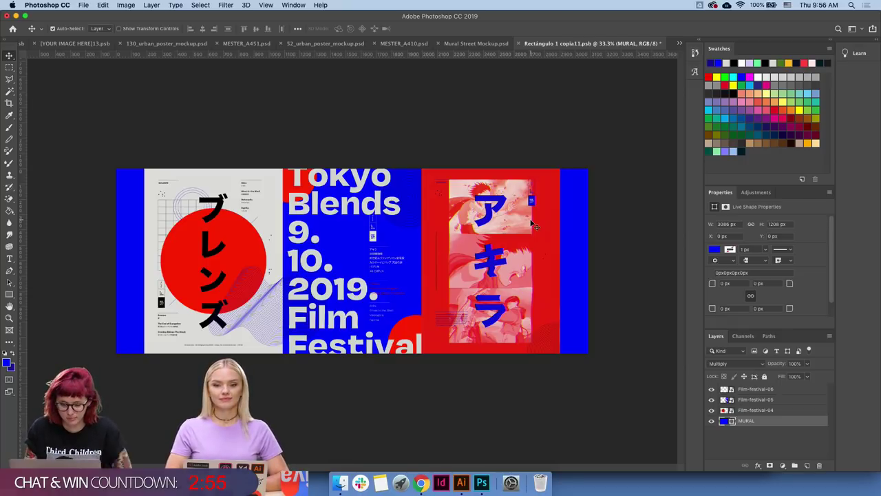
left_click(526, 121)
key("ctrl+s")
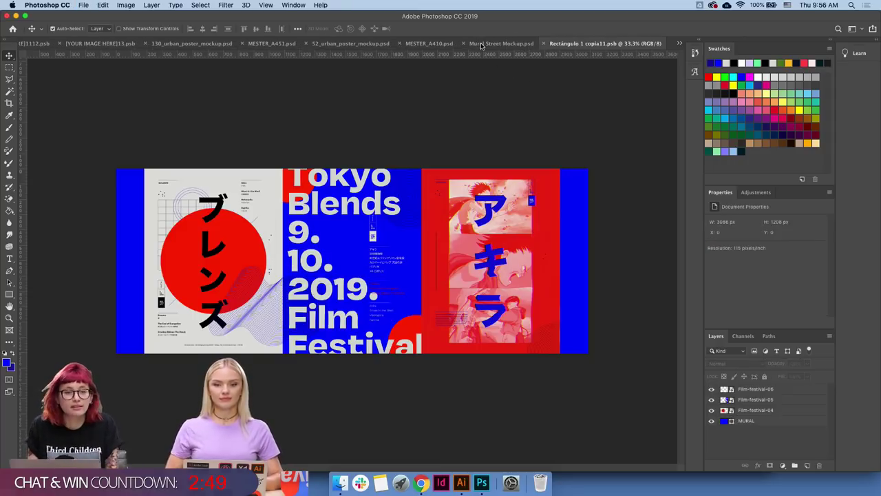
- In the Mural Street Mockup, hide the TREE group covering the festival mural
left_click(485, 43)
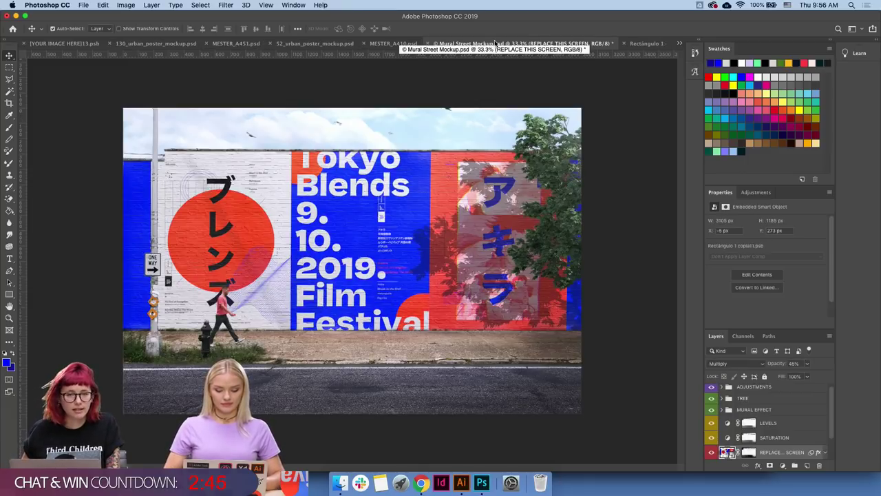
left_click(279, 382)
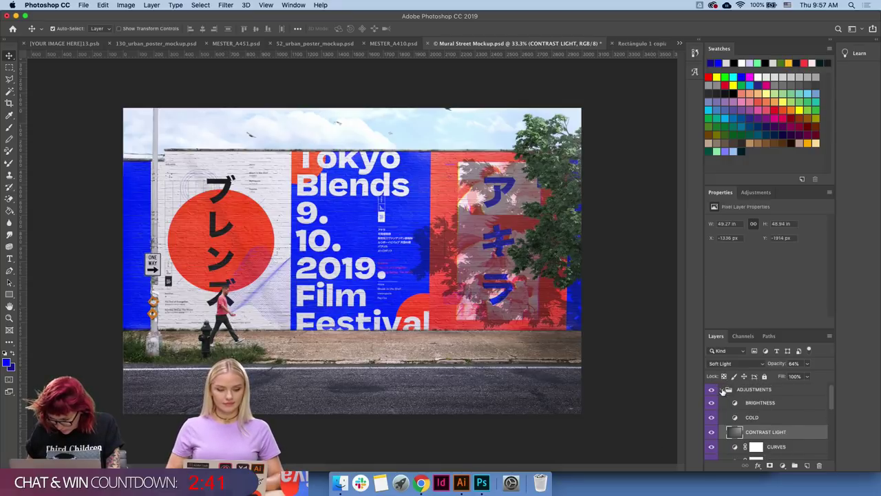
left_click(721, 390)
left_click(712, 401)
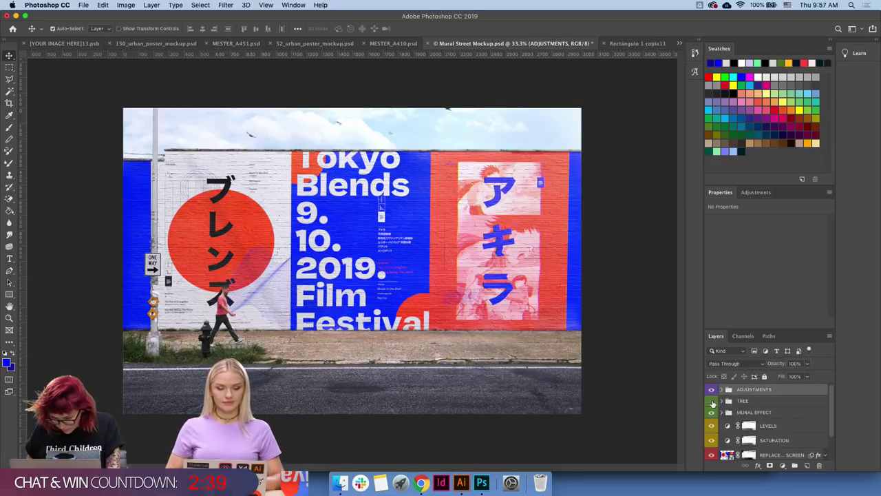
left_click(721, 412)
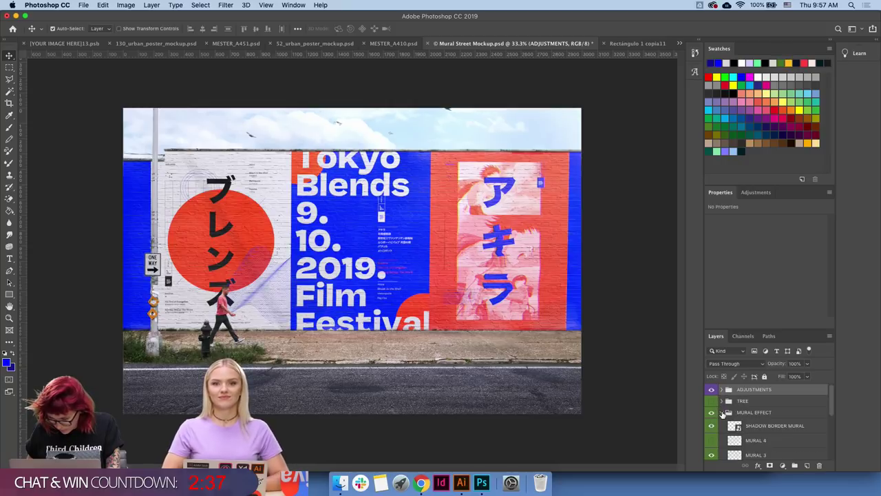
- Zoom in on the banner painted across the wall and expand the MURAL EFFECT group
scroll(723, 425, "down", 2)
scroll(745, 436, "down", 3)
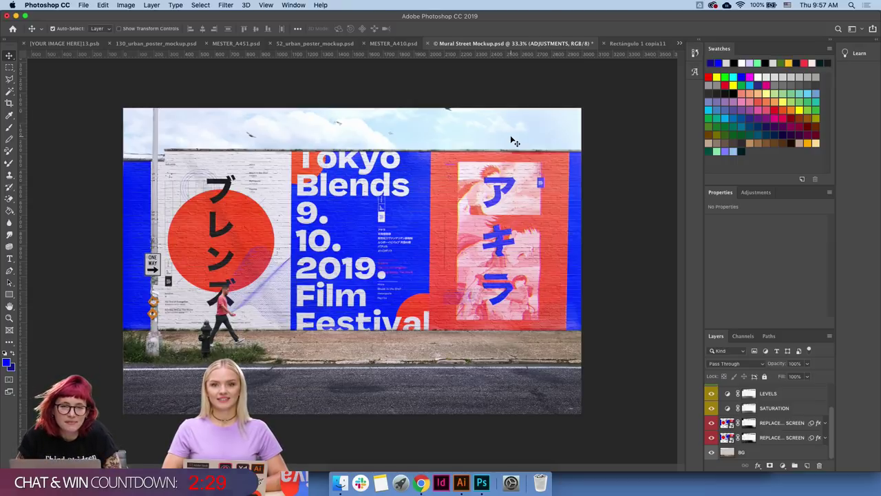
key("z")
mouse_move(468, 225)
left_mouse_down()
mouse_move(505, 219)
mouse_move(482, 219)
left_mouse_up()
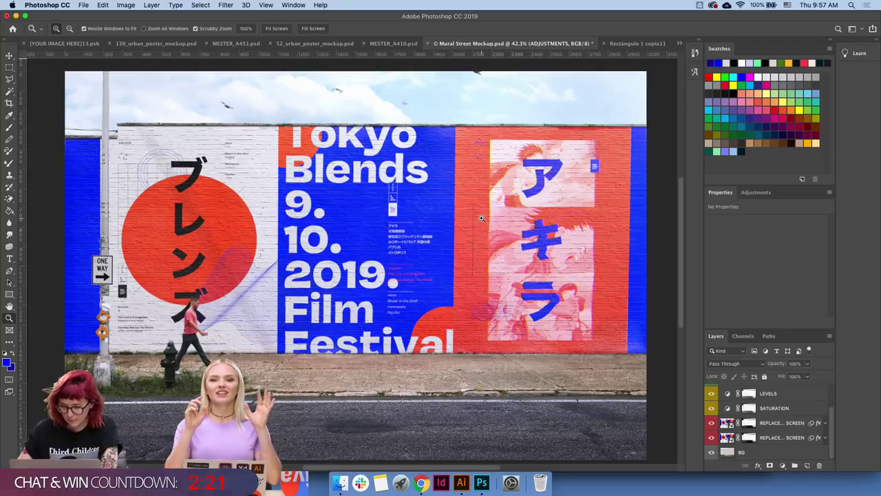
scroll(721, 413, "up", 2)
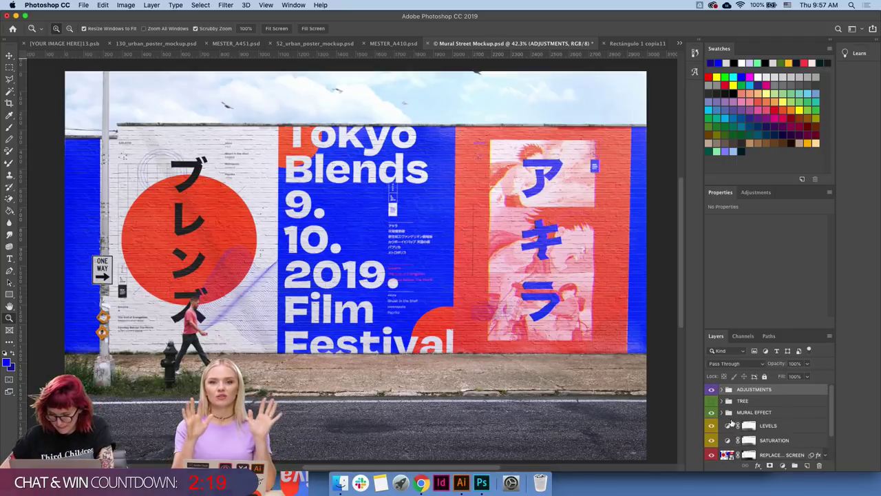
left_click(721, 412)
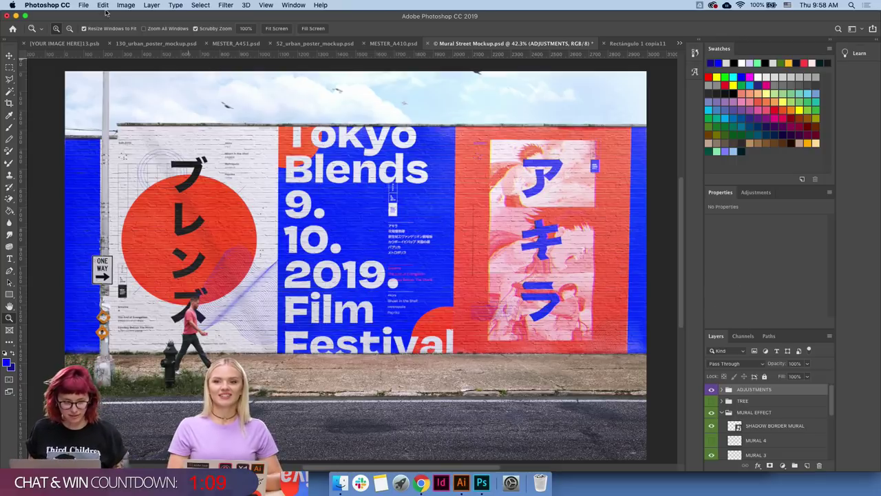
- Save a JPEG copy of the mockup as poster-3-mockup.jpg in the Posters/12 folder
left_click(83, 5)
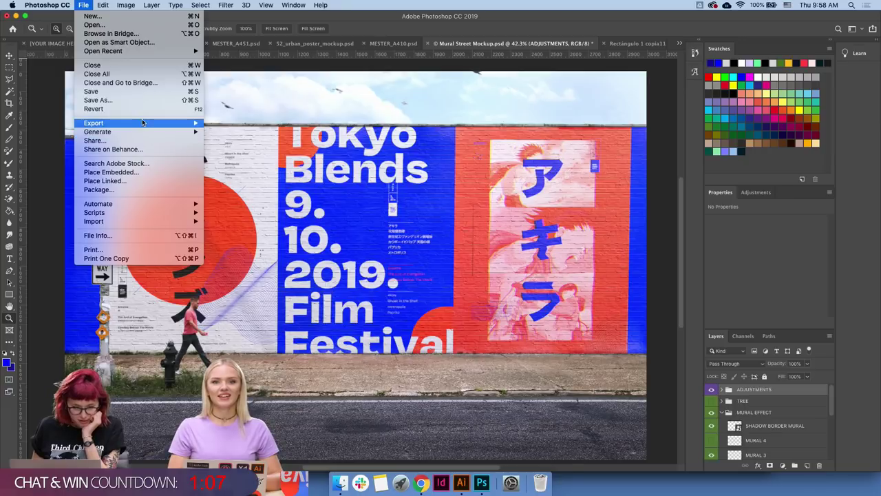
mouse_move(94, 122)
left_click(124, 100)
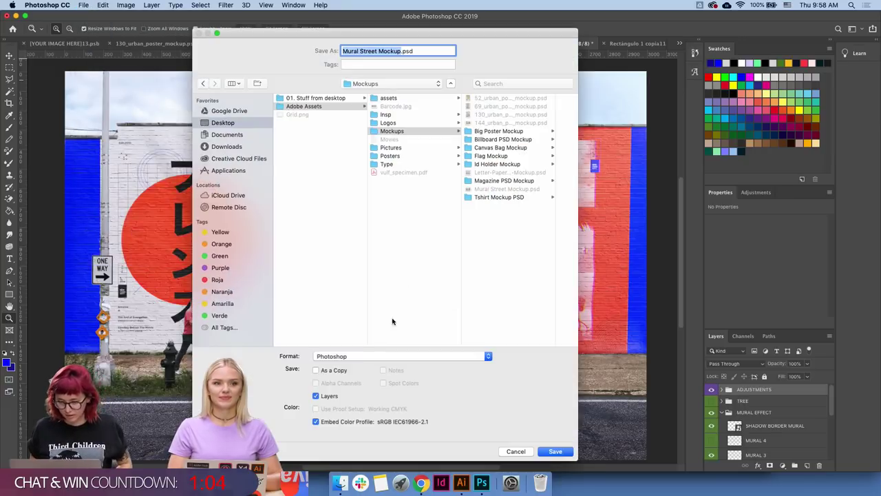
left_click(380, 354)
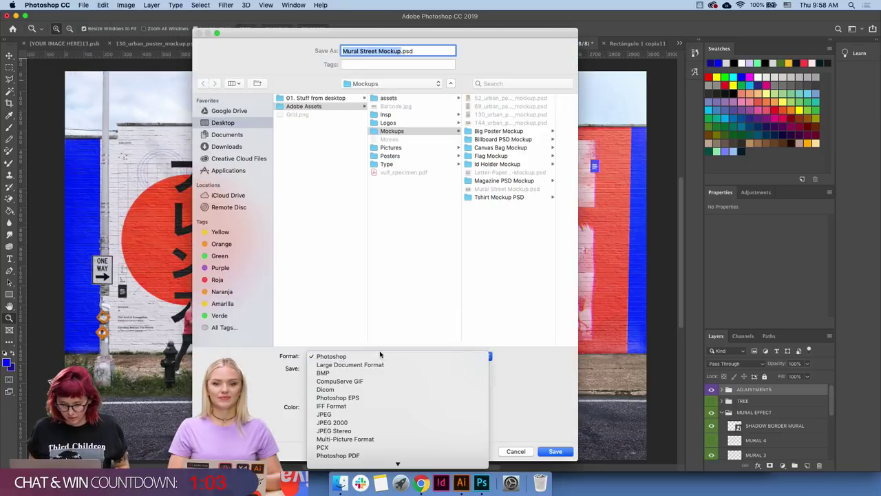
left_click(378, 413)
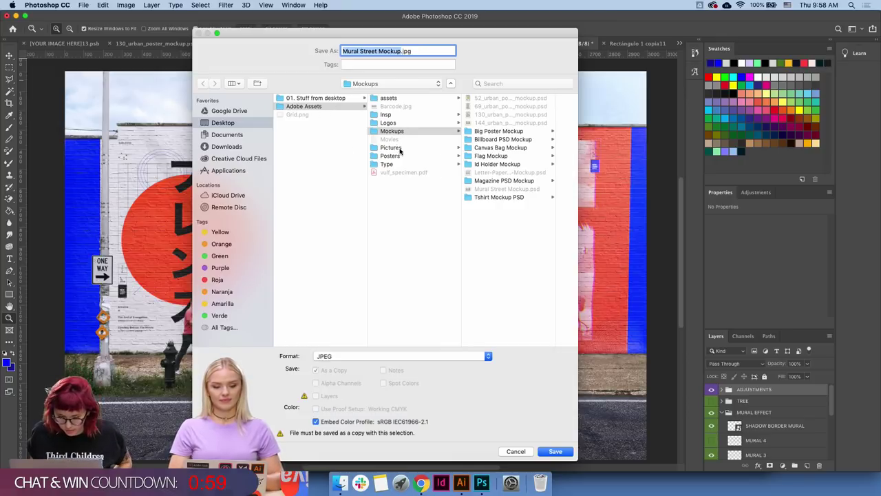
left_click(391, 156)
left_click(474, 107)
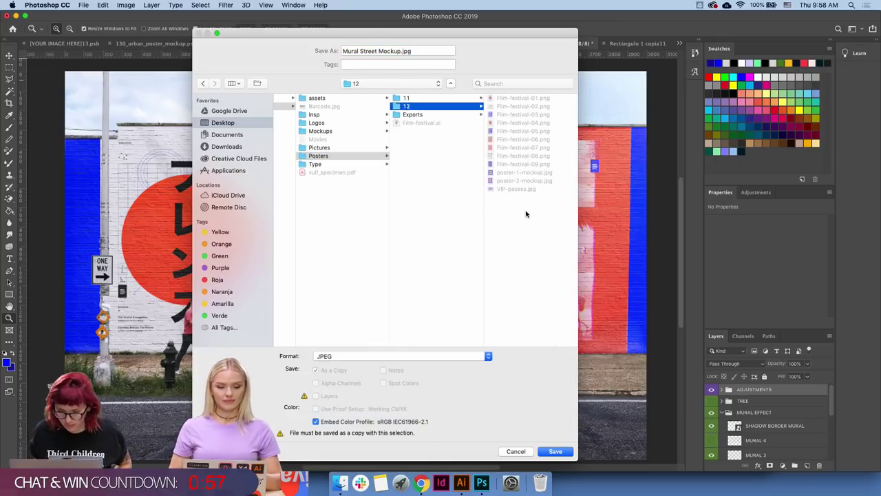
left_click(531, 181)
double_click(364, 51)
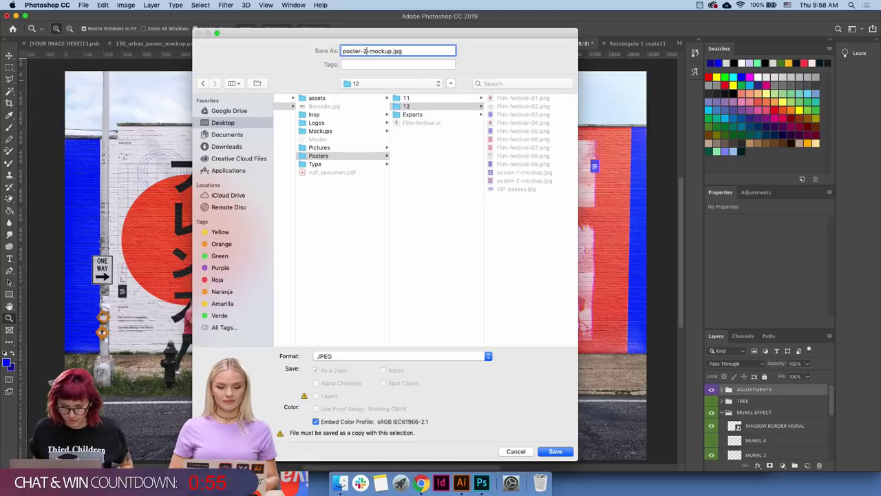
type("3")
key("Return")
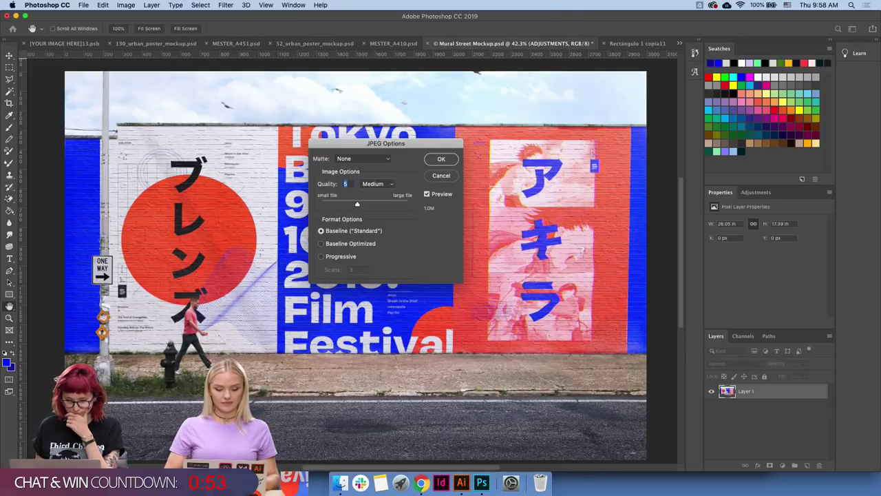
key("Return")
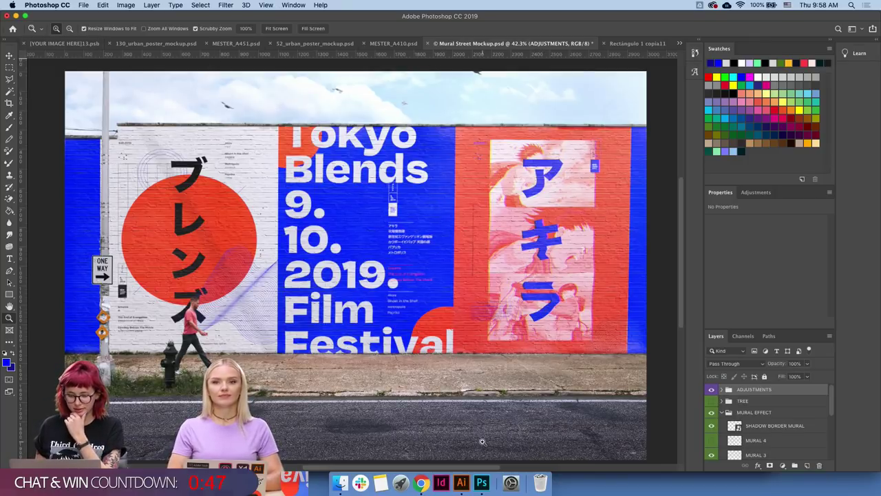
- Switch to Illustrator's Film-festival.ai and bring the red-and-blue shapes artboard into view
left_click(462, 482)
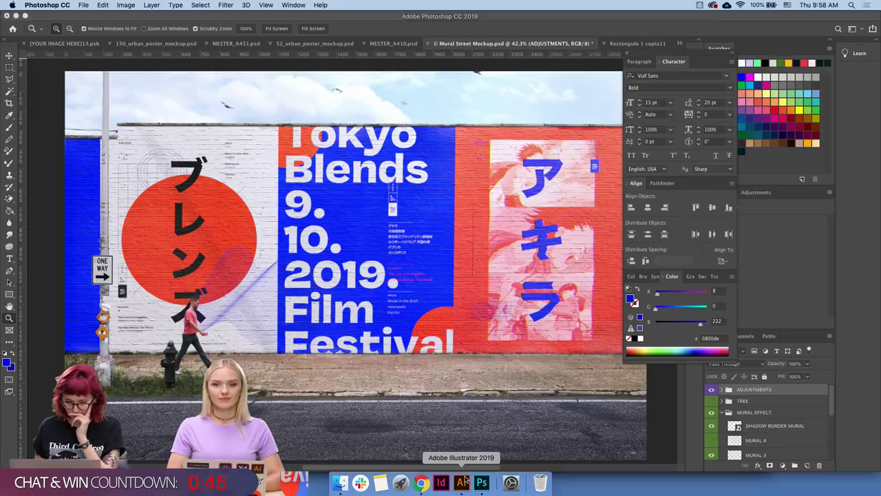
scroll(517, 132, "right", 3)
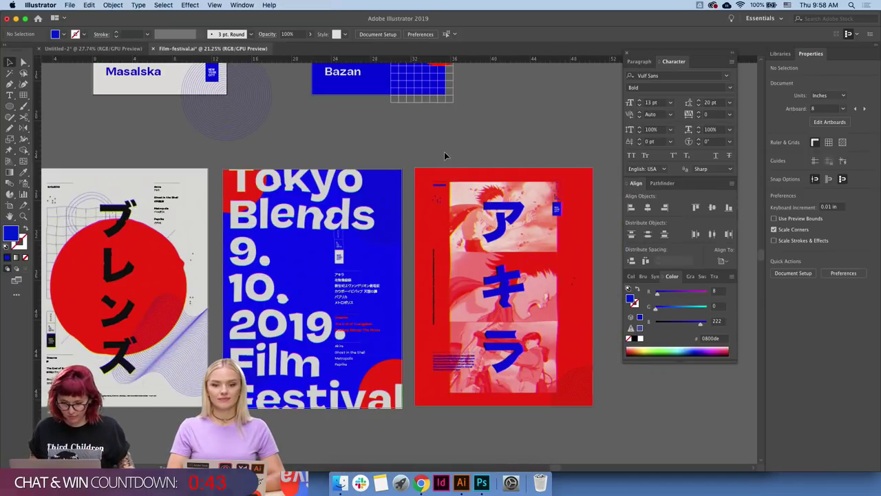
scroll(444, 156, "down", 2)
scroll(413, 172, "down", 2)
scroll(386, 186, "down", 2)
scroll(366, 194, "down", 2)
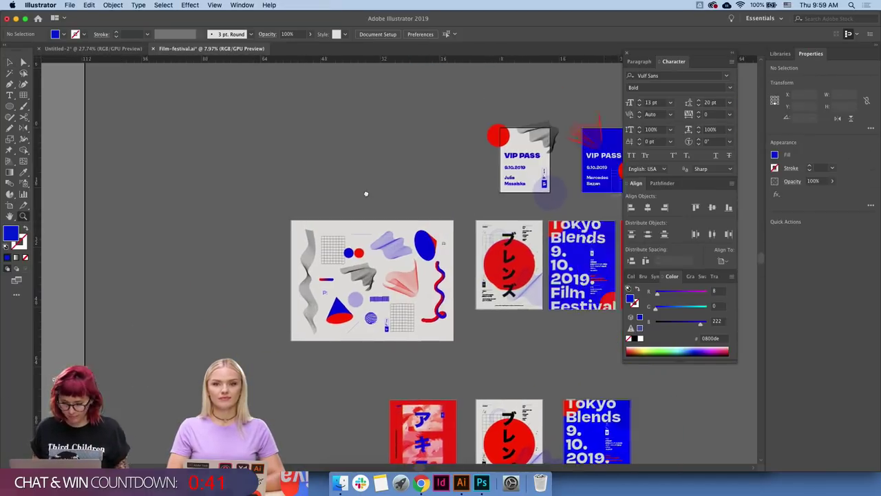
scroll(366, 193, "right", 3)
scroll(366, 194, "up", 2)
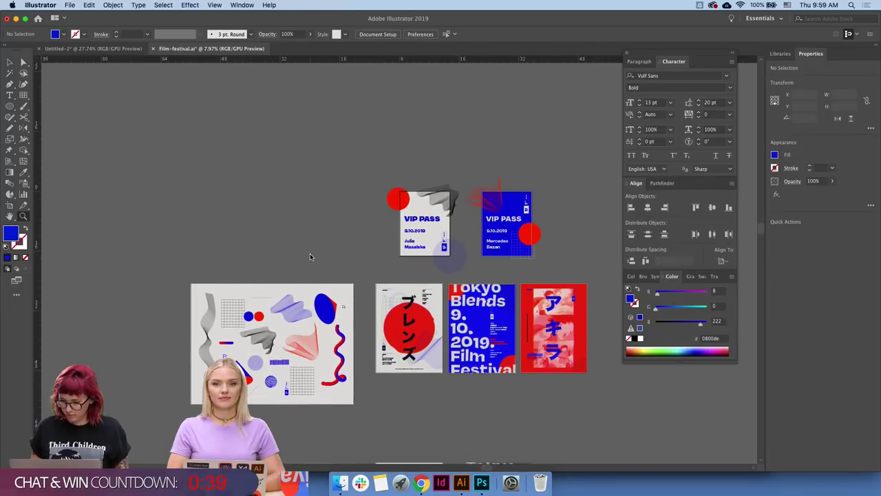
scroll(237, 280, "up", 2)
scroll(237, 280, "up", 2)
- Draw a wide empty artboard above the shapes artboard for the banner
left_click(9, 205)
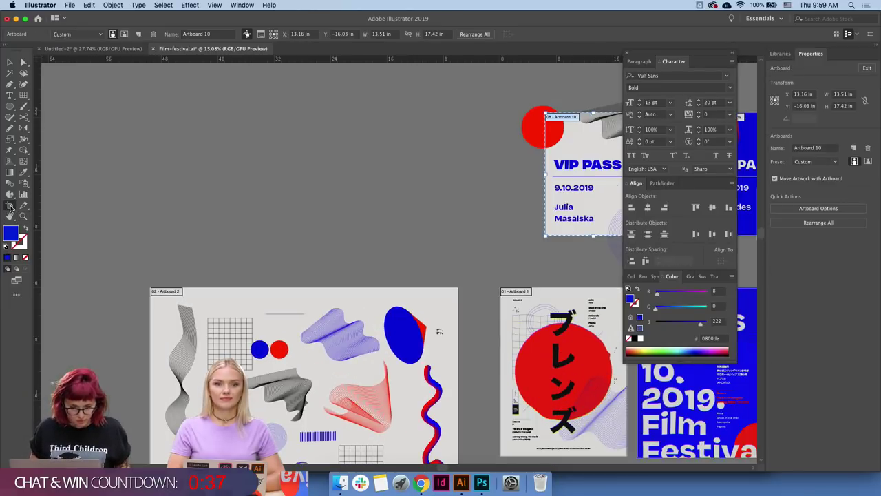
left_click_drag(142, 139, 424, 272)
key("Escape")
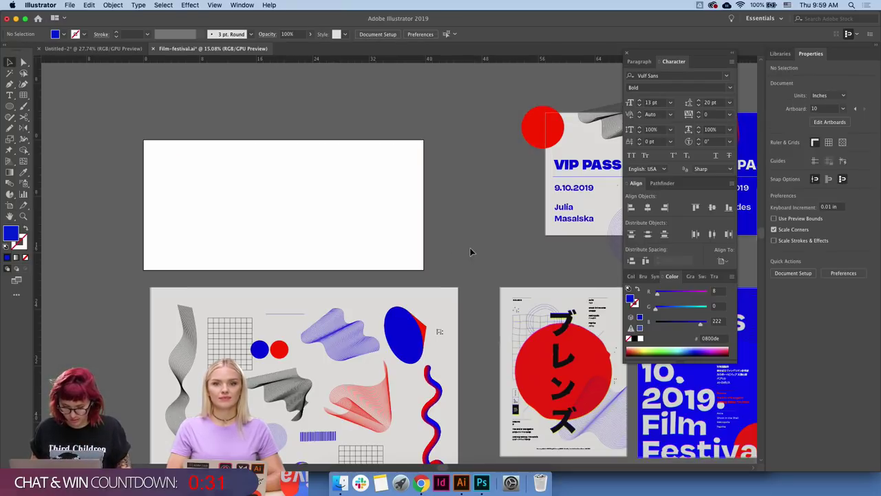
scroll(469, 247, "down", 5)
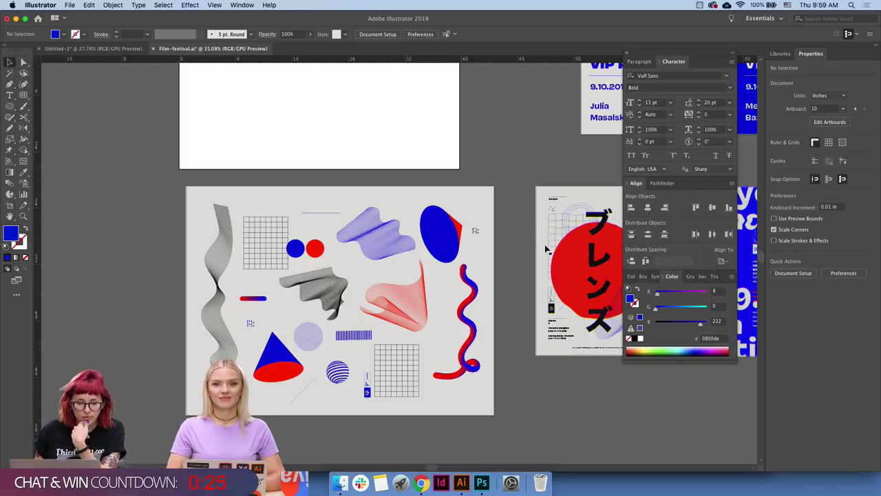
scroll(507, 249, "right", 8)
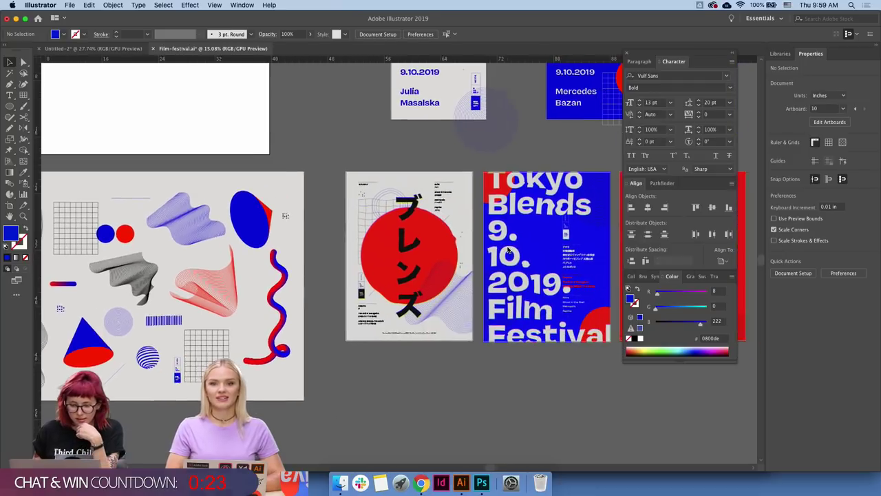
scroll(507, 249, "left", 5)
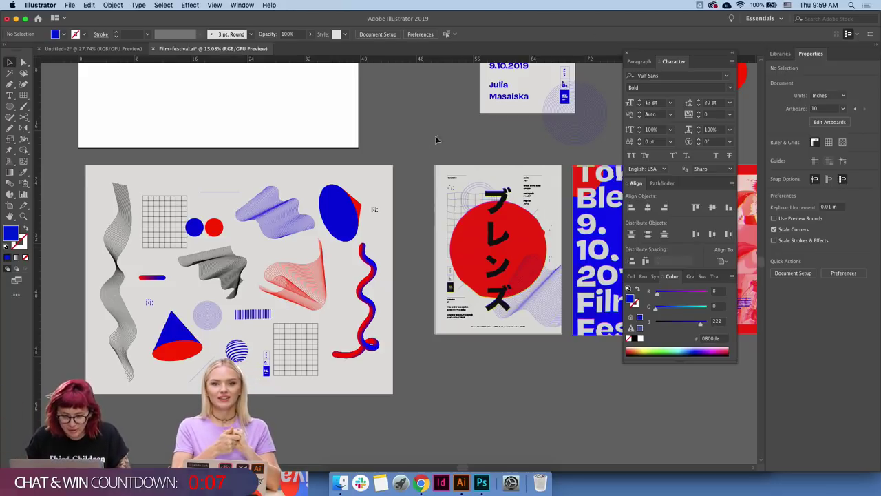
scroll(435, 140, "left", 5)
scroll(479, 267, "up", 5)
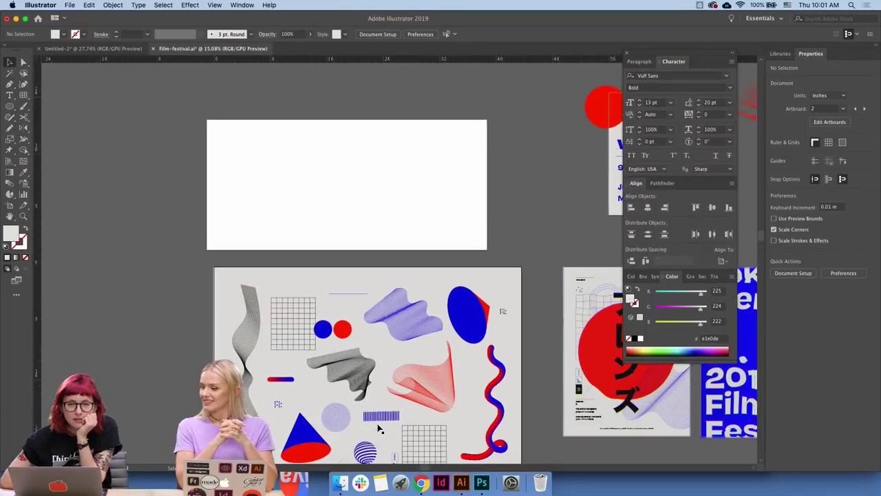
- Duplicate the light grey e1e0de rectangle onto the banner and stretch it to 40.44 × 18.61 in
scroll(358, 406, "down", 5)
scroll(358, 406, "right", 3)
scroll(339, 455, "right", 4)
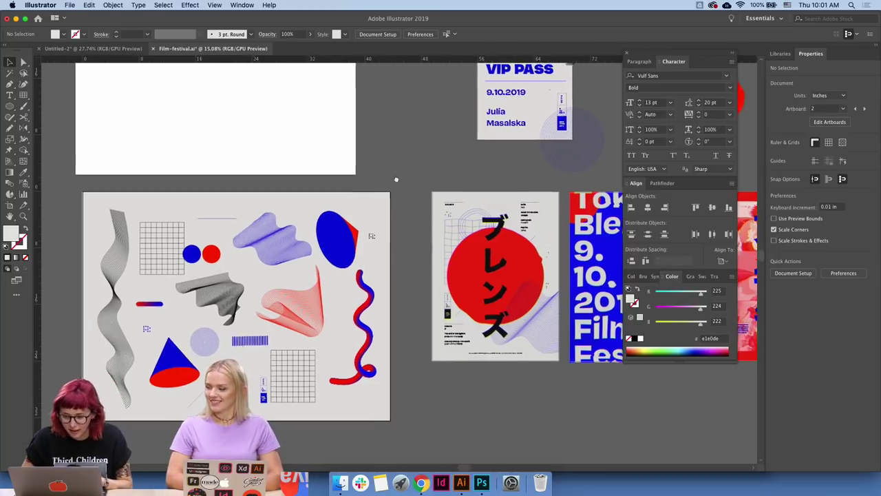
scroll(478, 322, "up", 7)
scroll(478, 321, "left", 7)
left_click(421, 344)
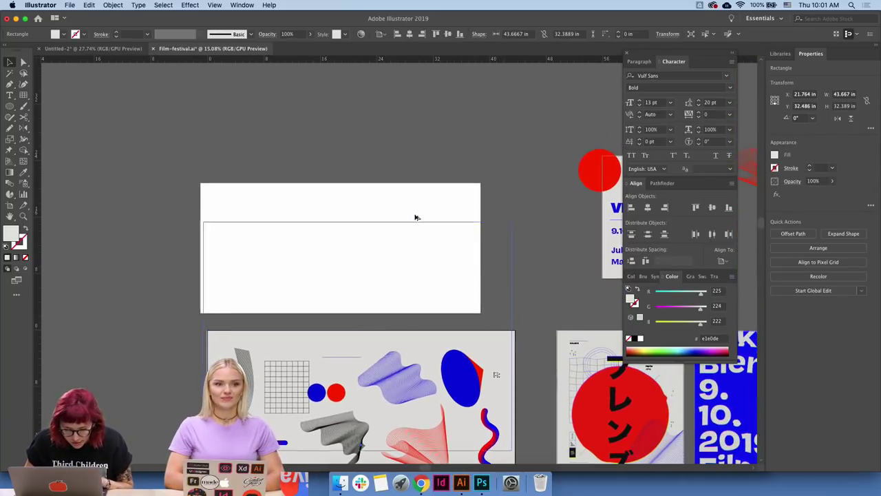
left_click_drag(412, 199, 412, 201)
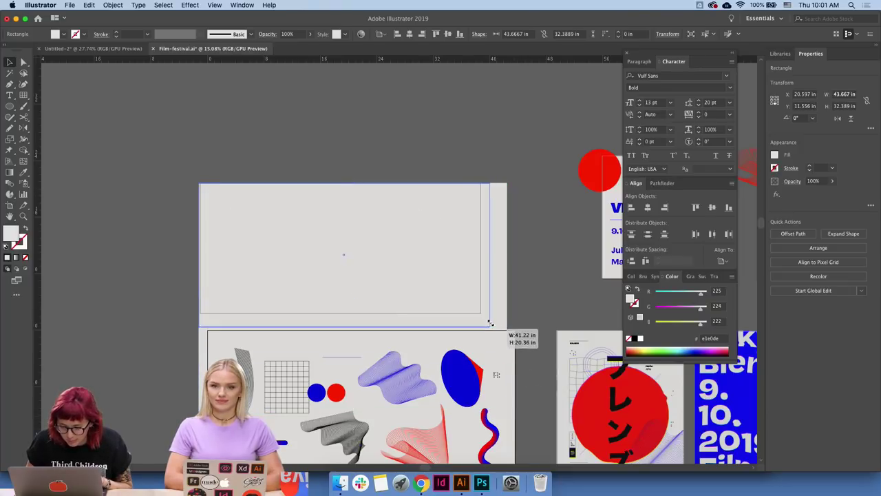
left_click_drag(484, 315, 478, 192)
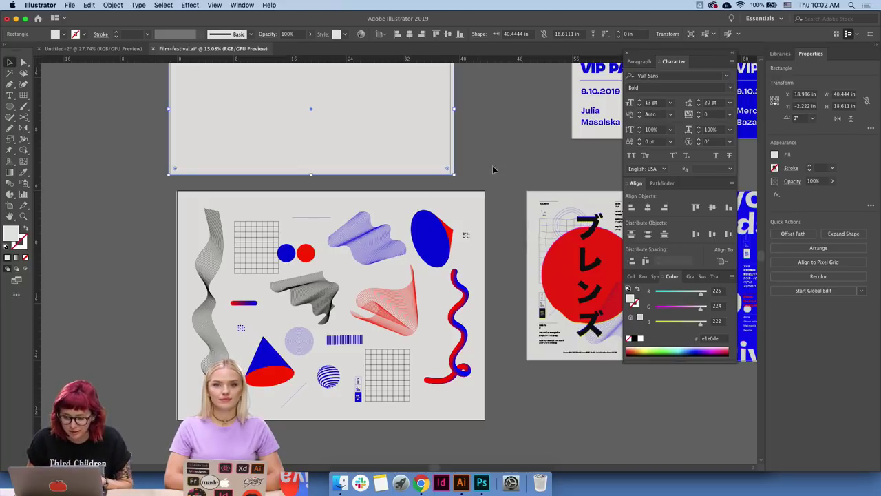
left_click(492, 169)
- Select every object on the shapes artboard
left_click_drag(503, 173, 621, 241)
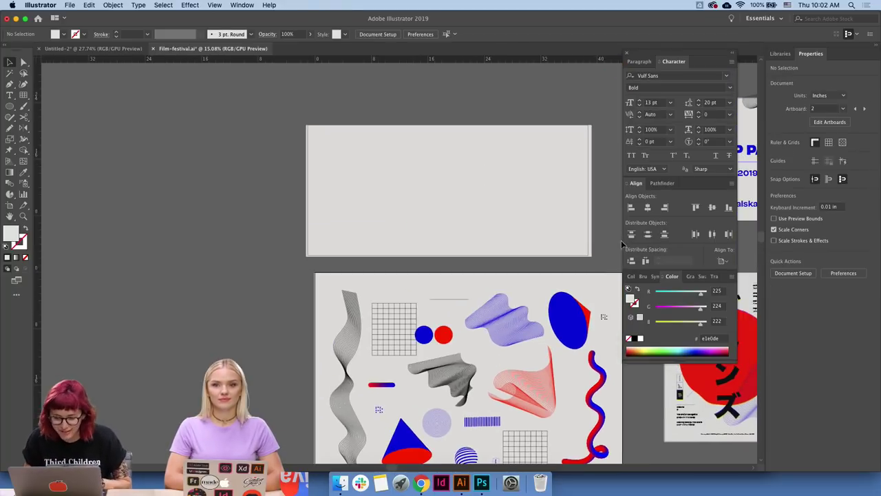
left_click_drag(493, 351, 427, 272)
left_click(337, 265)
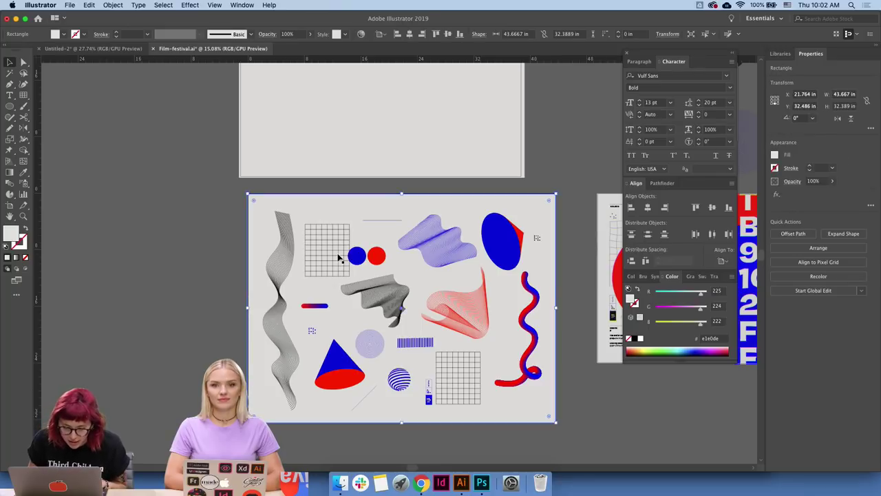
key("super+a")
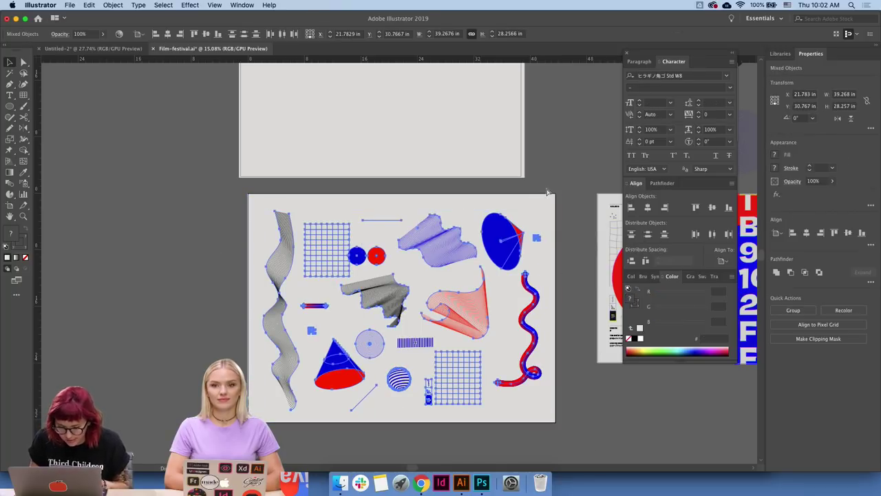
scroll(538, 179, "up", 5)
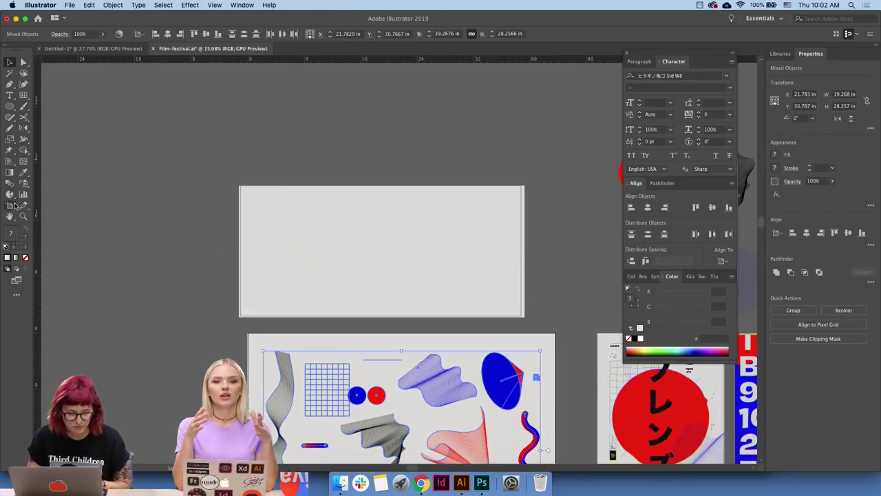
- Extend the banner artboard's bottom edge slightly
left_click(14, 205)
left_click_drag(326, 246, 335, 178)
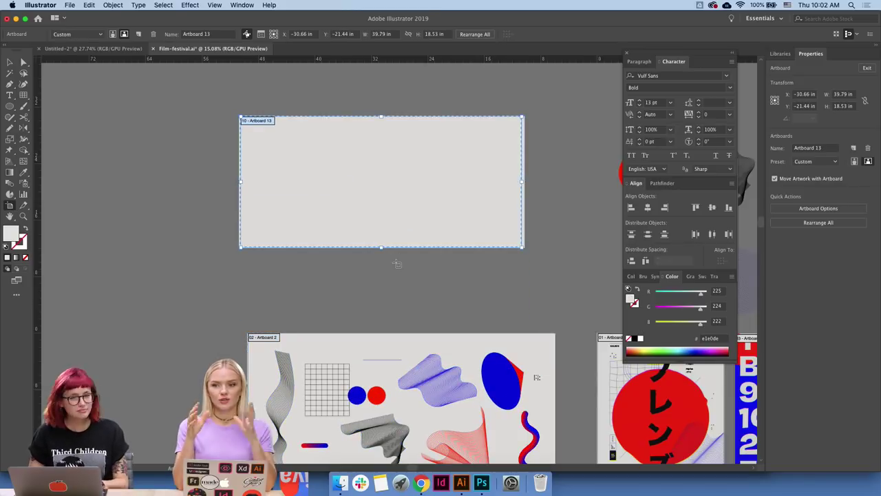
left_click_drag(381, 245, 382, 255)
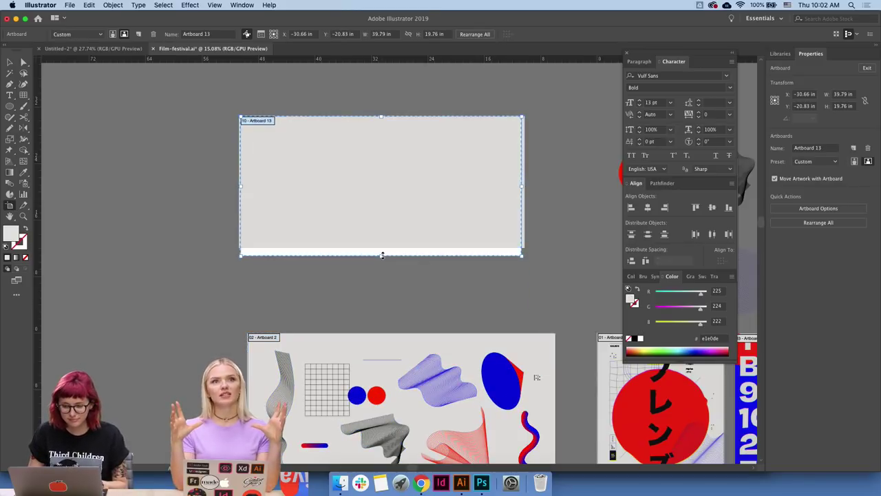
key("v")
- Paste the abstract shapes onto the banner, then nudge them three steps right and one up
left_click(406, 249)
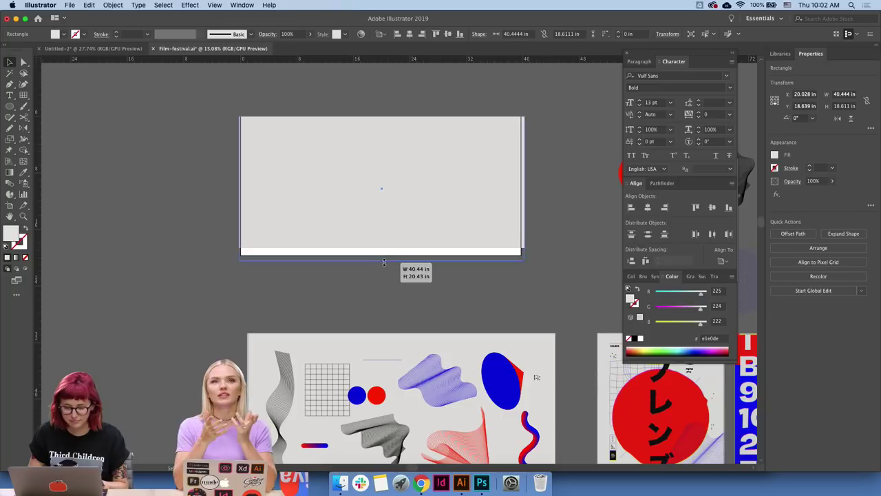
left_click(390, 283)
key("ctrl+v")
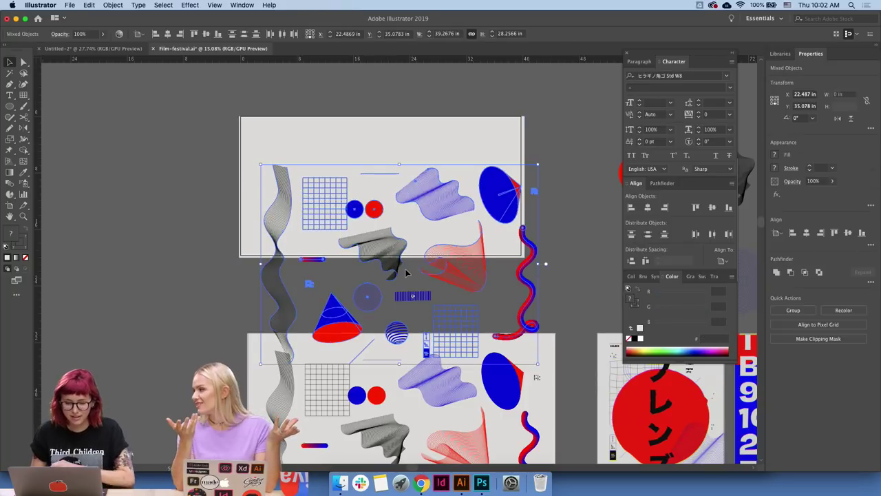
left_click_drag(389, 255, 368, 194)
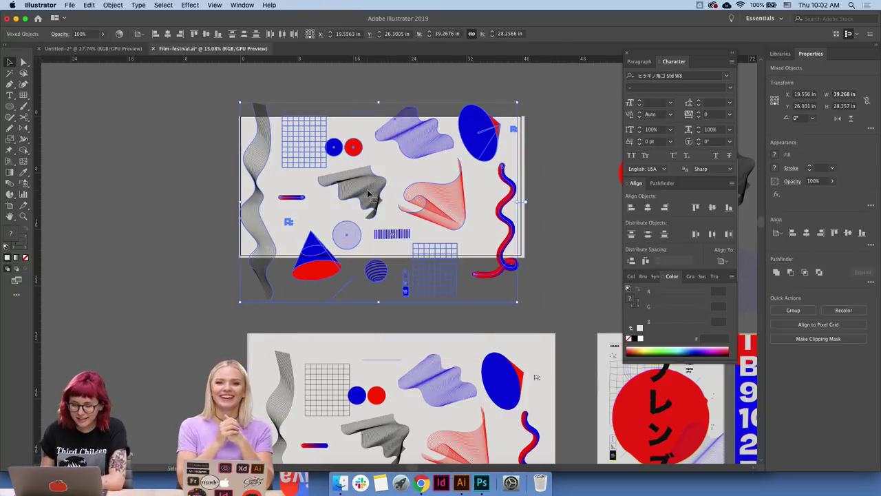
key("Right")
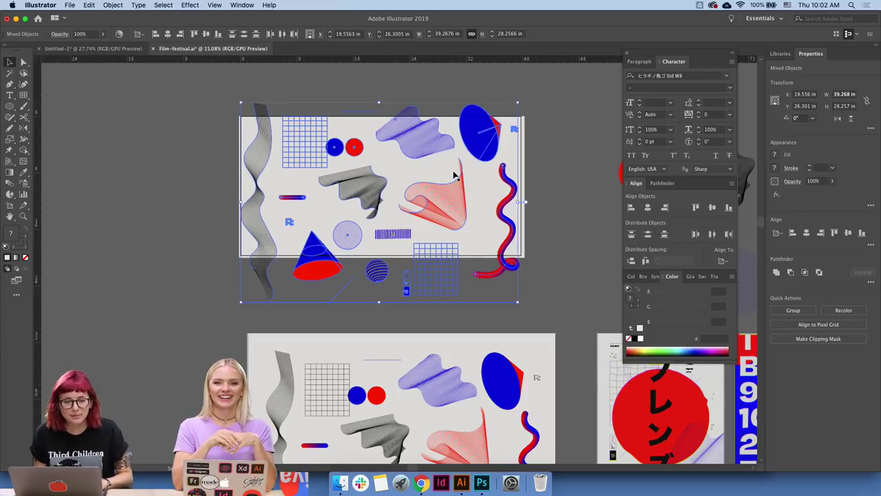
key("Right")
key("Right")
key("Right")
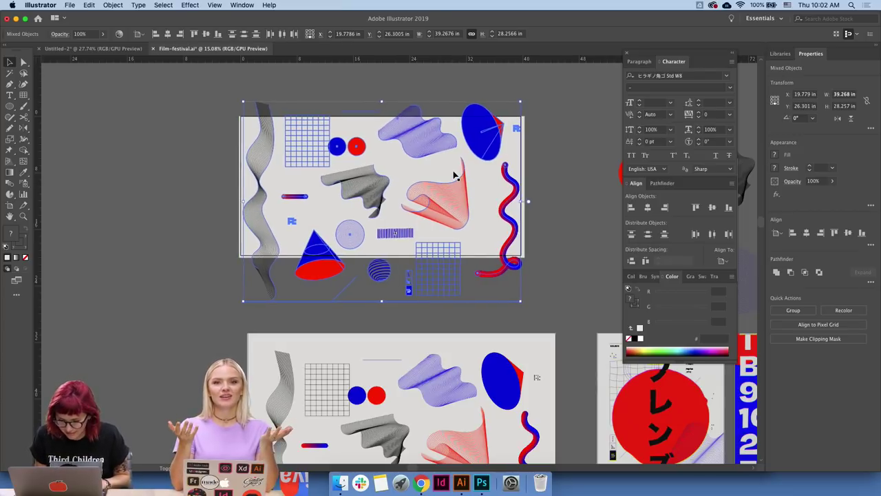
key("Right")
key("Right")
key("Up")
left_click(565, 178)
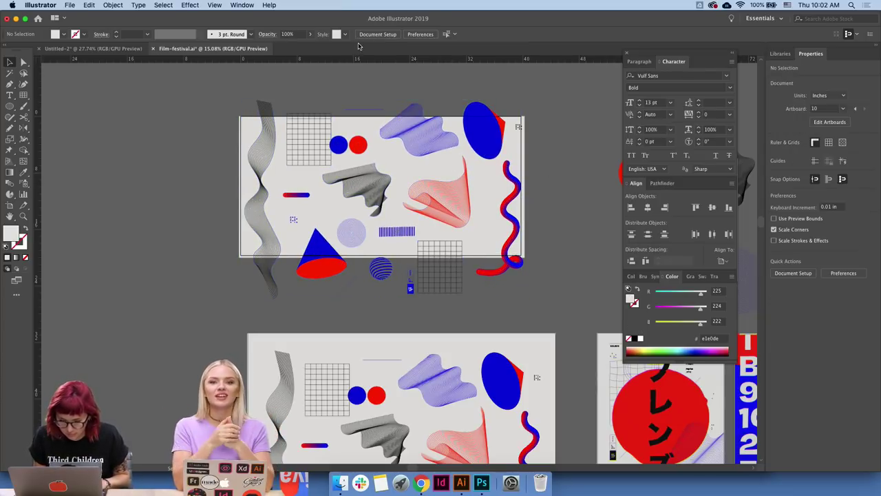
left_click(270, 4)
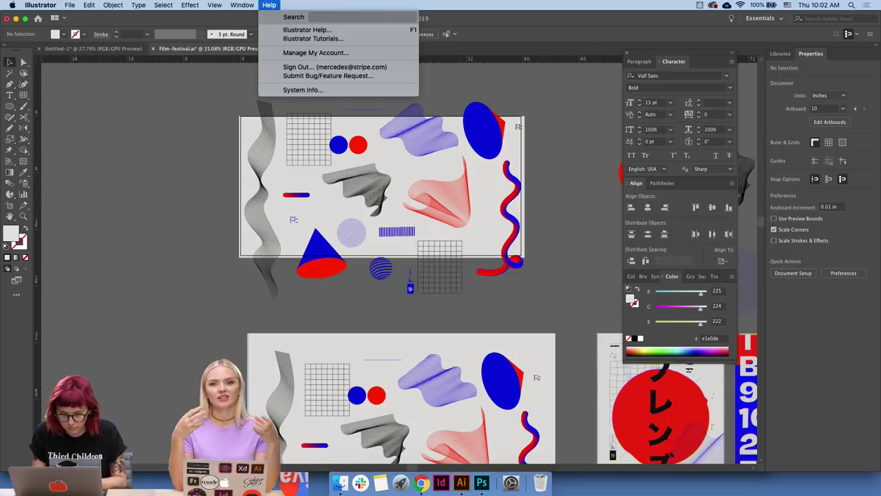
type("tri")
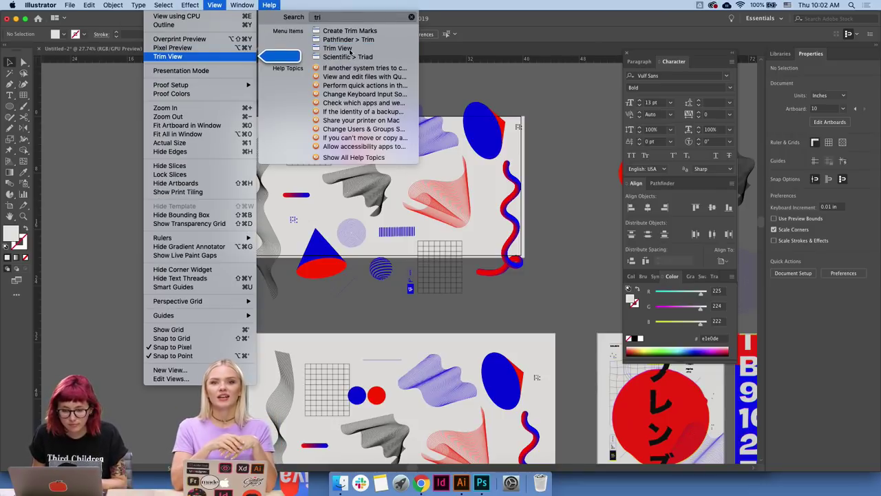
left_click(351, 50)
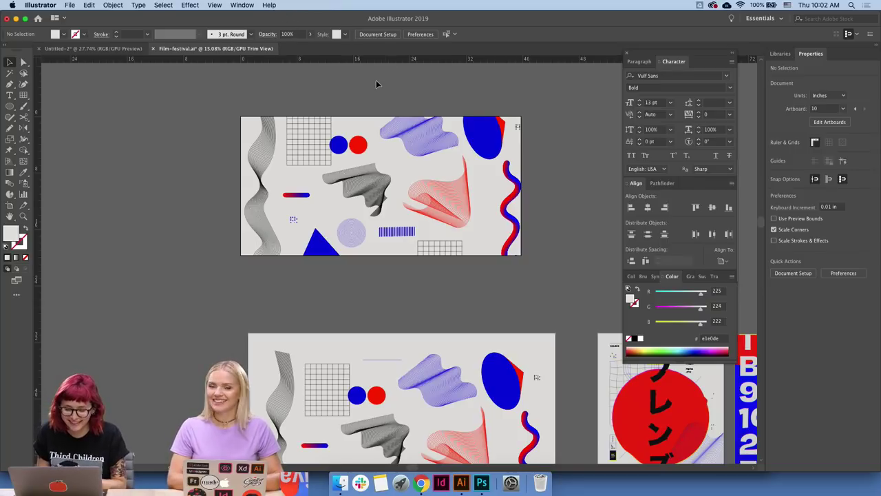
left_click(267, 5)
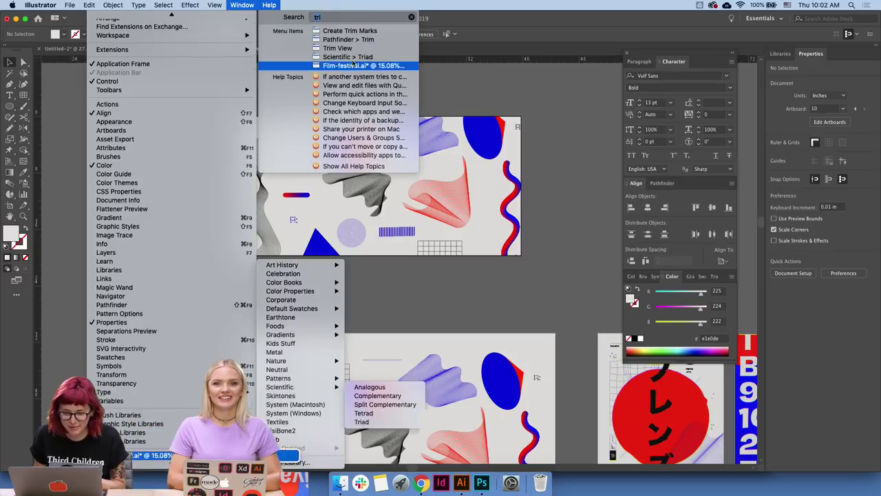
left_click(350, 49)
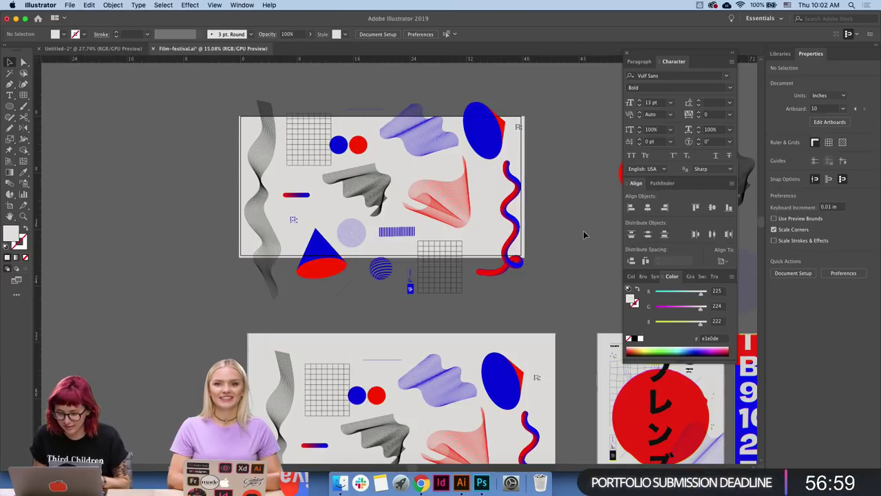
- On the Blends poster, group the small icon stack and select it with the ブレンズ katakana
scroll(583, 234, "down", 5)
scroll(583, 235, "right", 10)
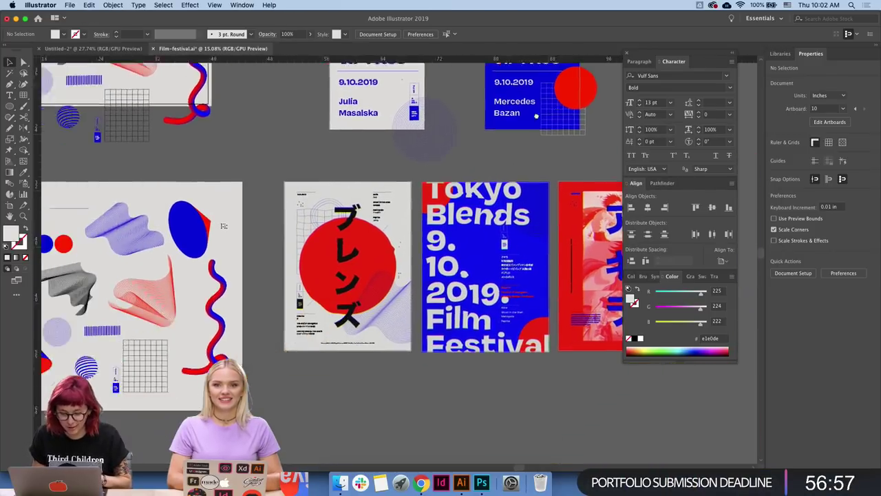
scroll(535, 116, "up", 5)
scroll(479, 121, "left", 5)
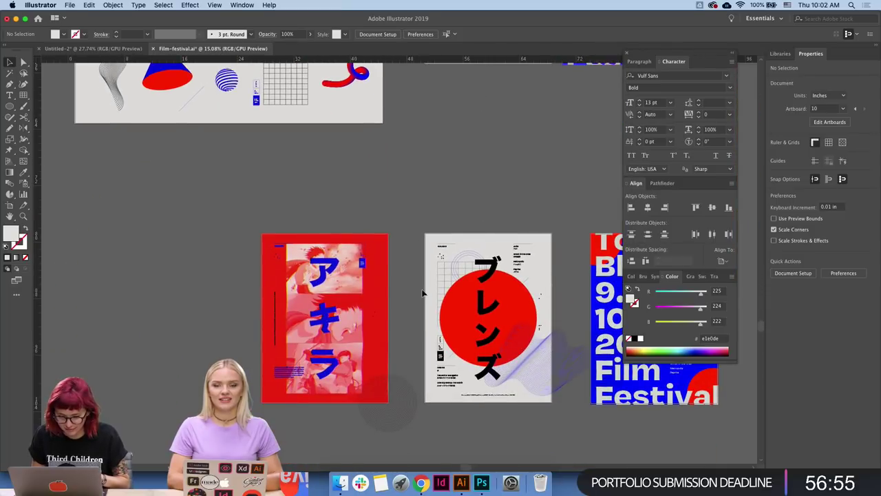
left_click(440, 356)
scroll(441, 351, "up", 5)
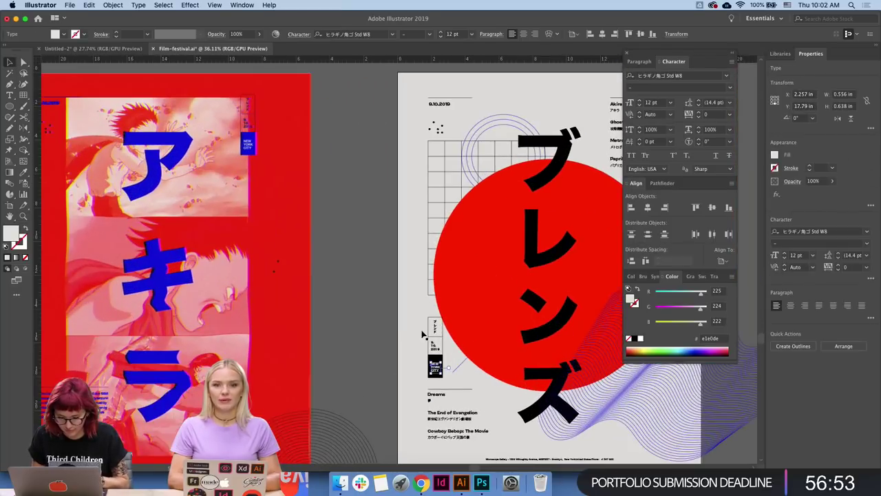
left_click(410, 386)
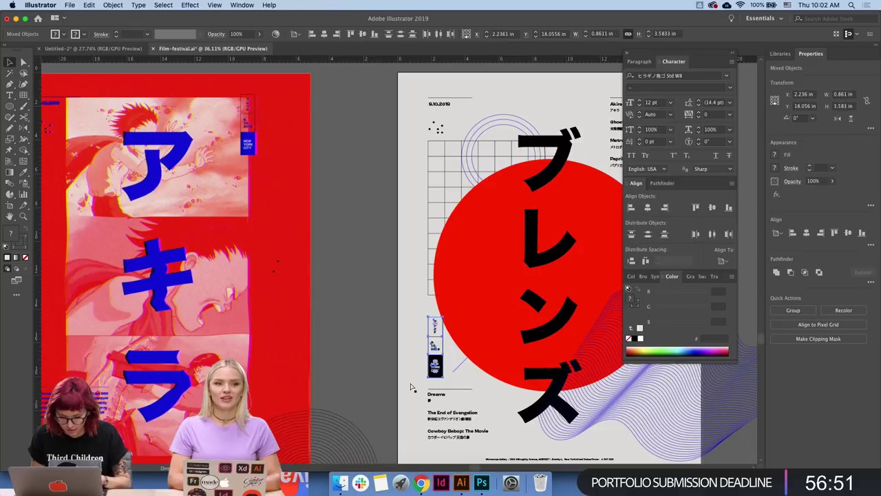
key("ctrl+g")
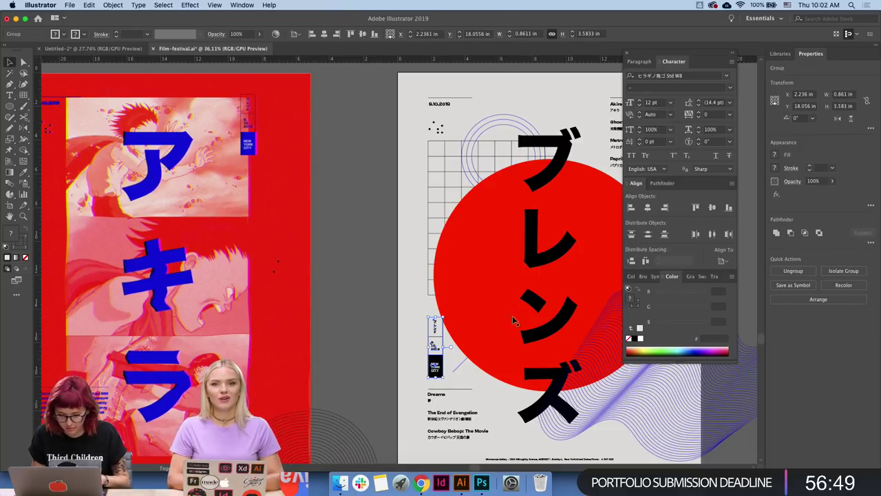
left_click(537, 306, "shift")
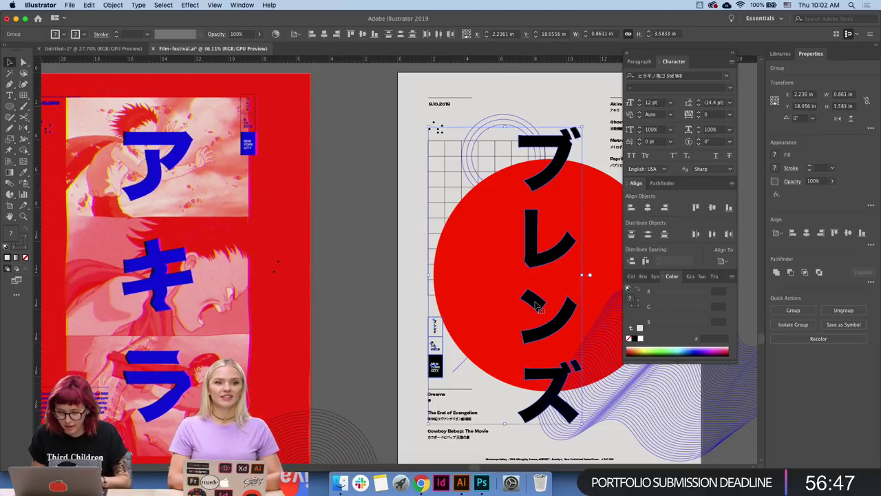
- Place the katakana and icon group near the centre of the wide banner
scroll(572, 239, "right", 5)
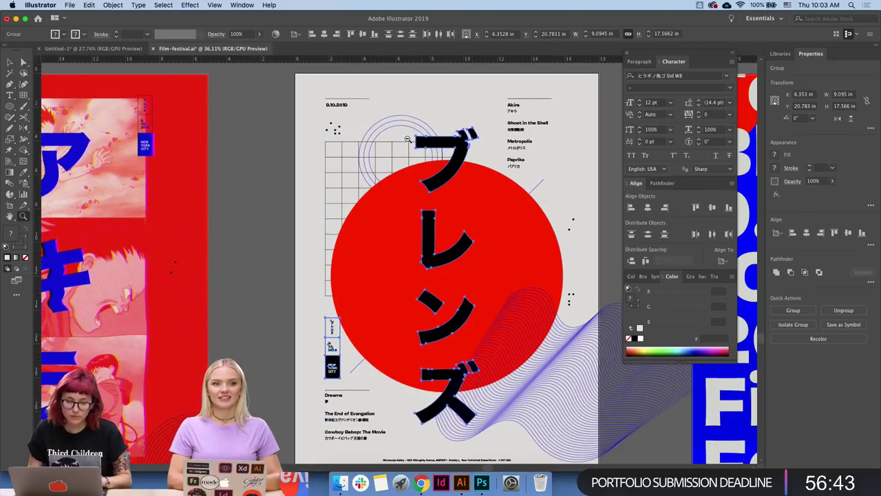
left_click_drag(408, 139, 455, 269)
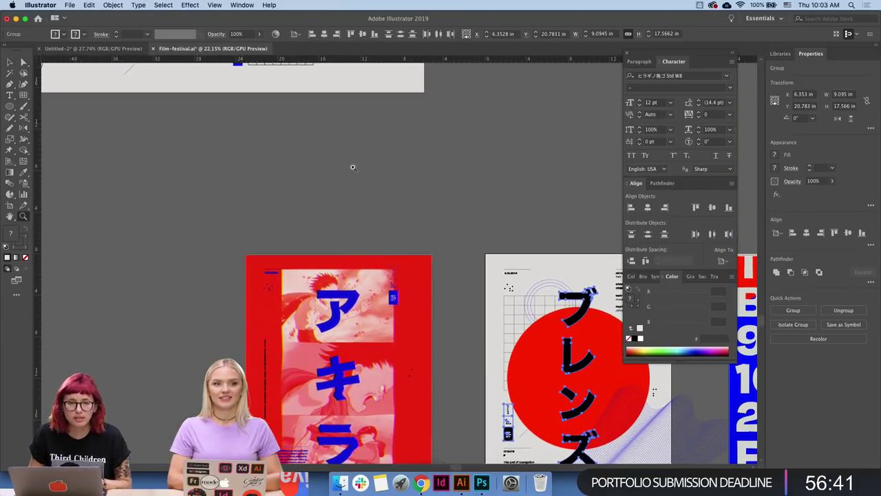
scroll(353, 167, "up", 2)
scroll(352, 167, "up", 3)
scroll(352, 167, "left", 5)
scroll(352, 167, "up", 2)
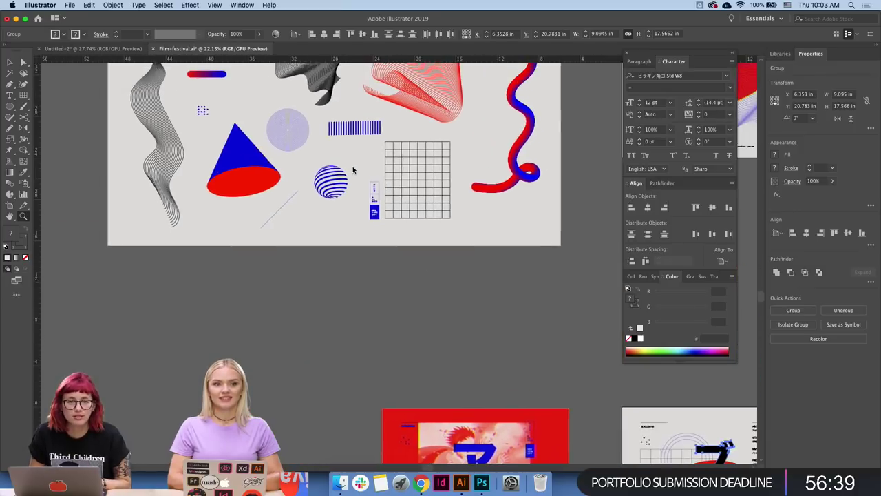
scroll(352, 167, "up", 5)
scroll(352, 167, "down", 5)
scroll(352, 167, "right", 2)
scroll(352, 166, "up", 5)
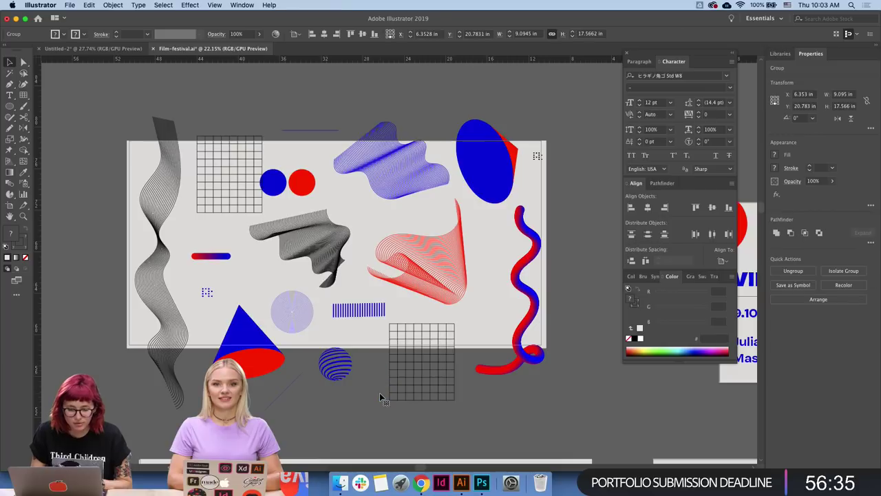
left_click_drag(379, 392, 356, 294)
- Move the small icon stack to the banner's left, and shift the red-blue cone slightly up-left
left_click(356, 294)
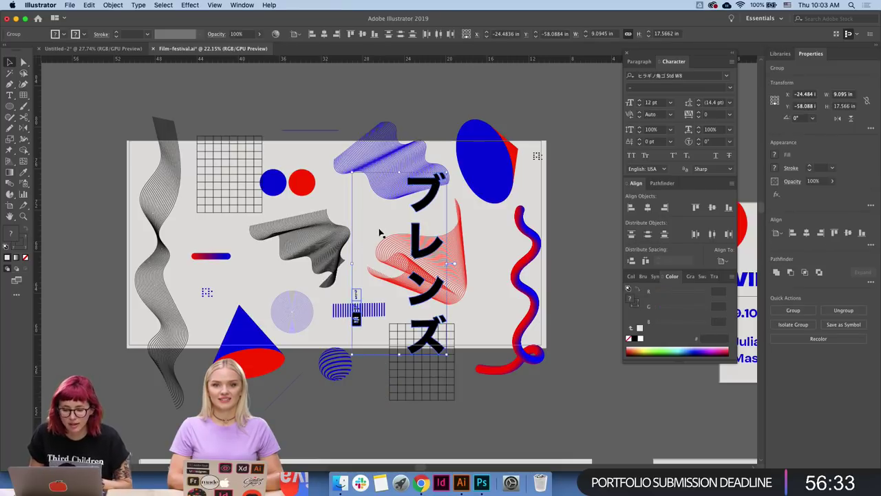
left_click(466, 376)
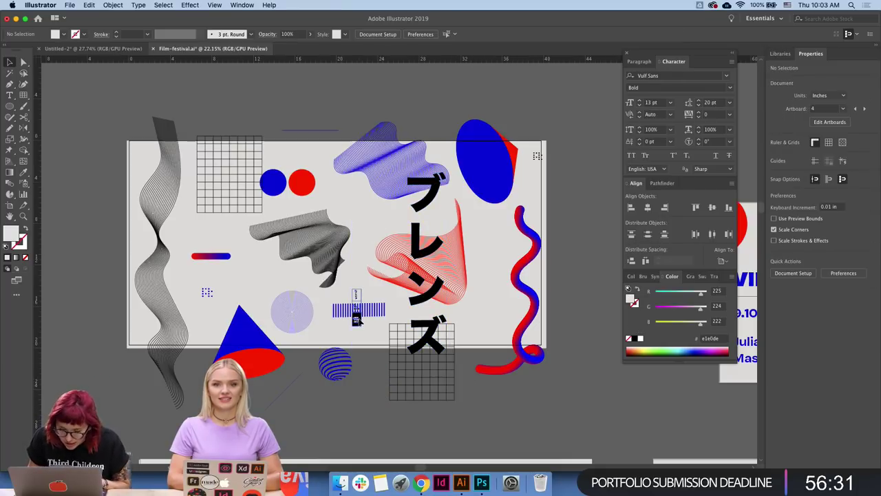
left_click_drag(357, 308, 207, 329)
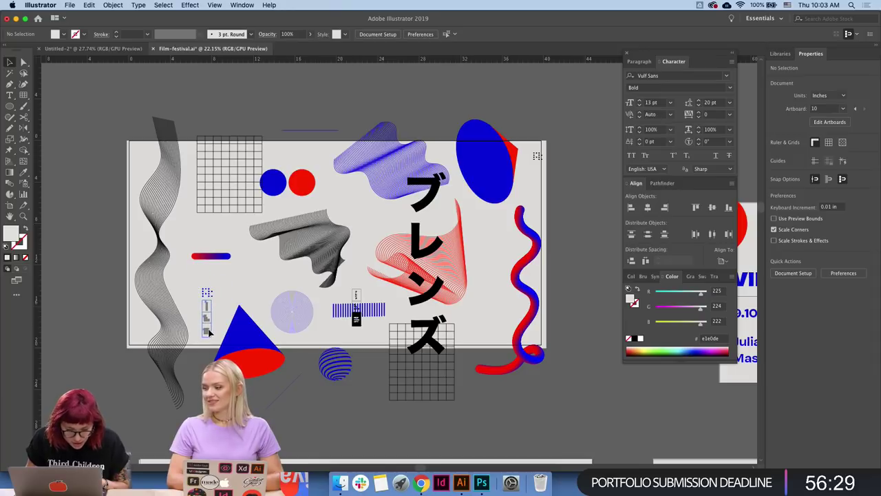
left_click(207, 291, "shift")
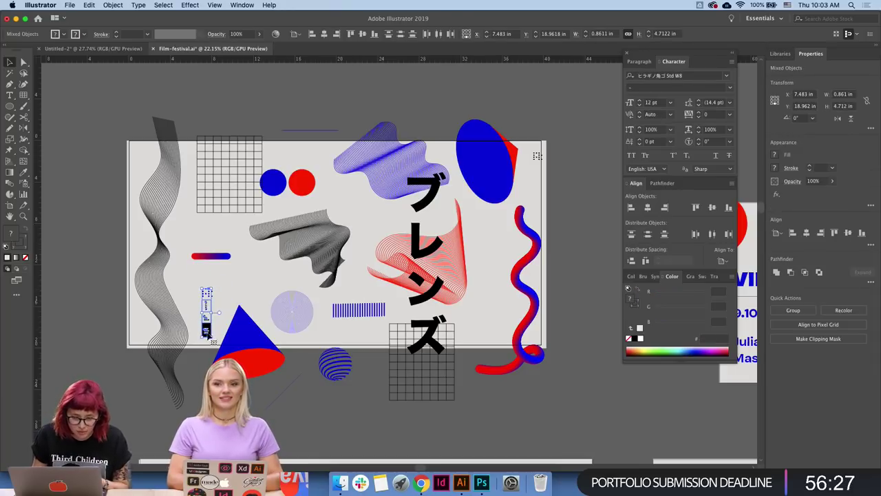
left_click(205, 360)
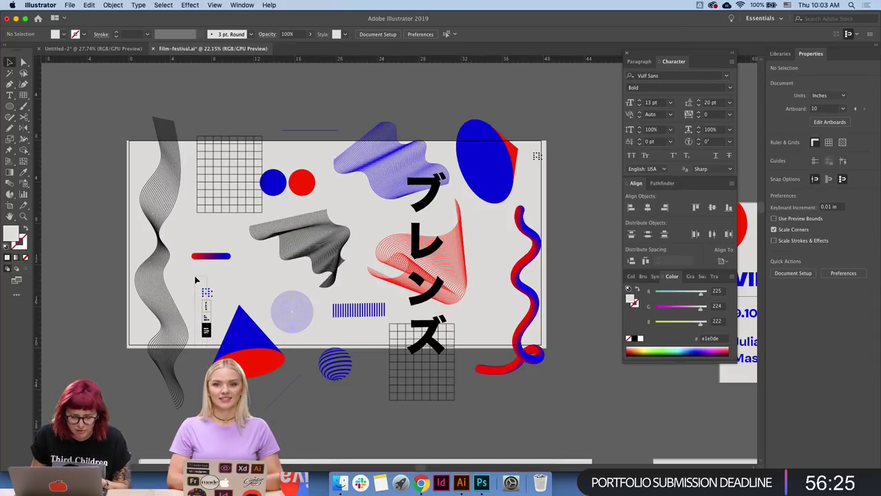
left_click(207, 311)
left_click(219, 359)
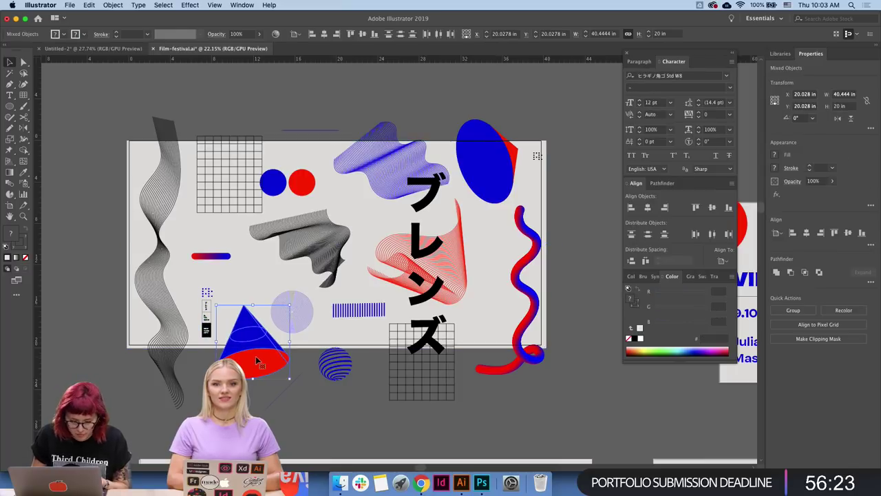
left_click(214, 361)
left_click(199, 291)
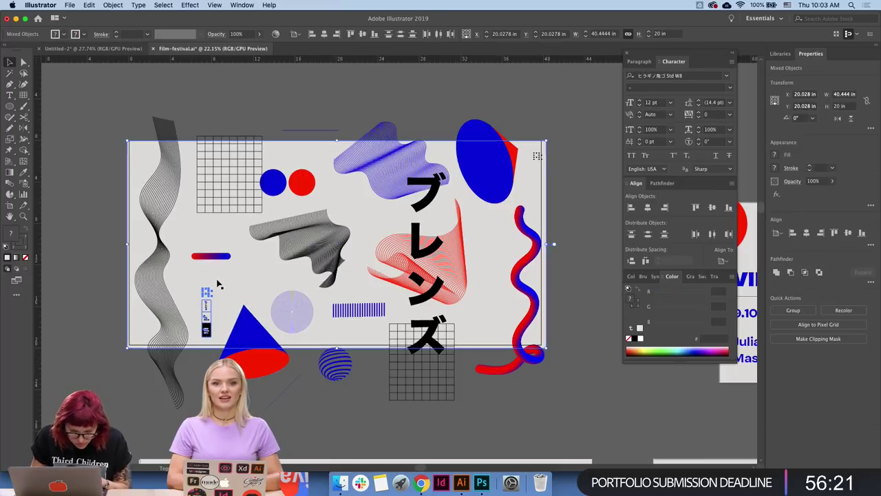
left_click_drag(209, 328, 198, 310)
left_click_drag(234, 358, 224, 347)
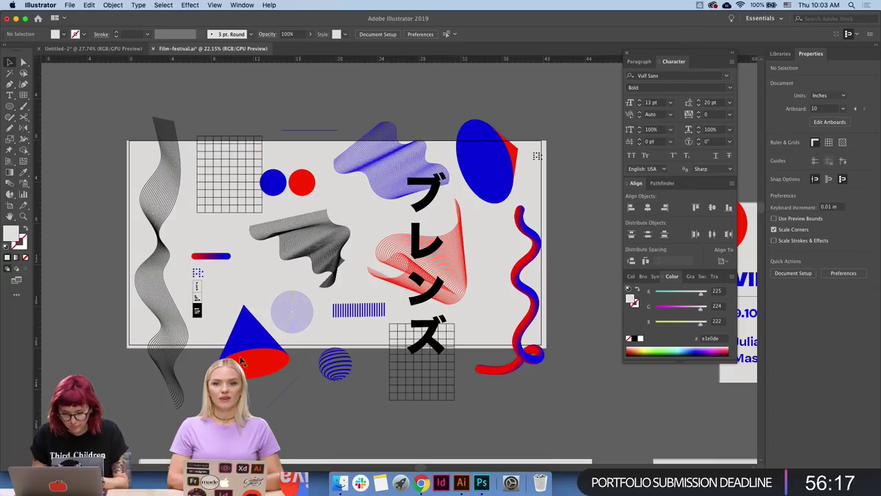
- Rework the wavy blends and move the grid over the red-blue squiggle
left_click(357, 431)
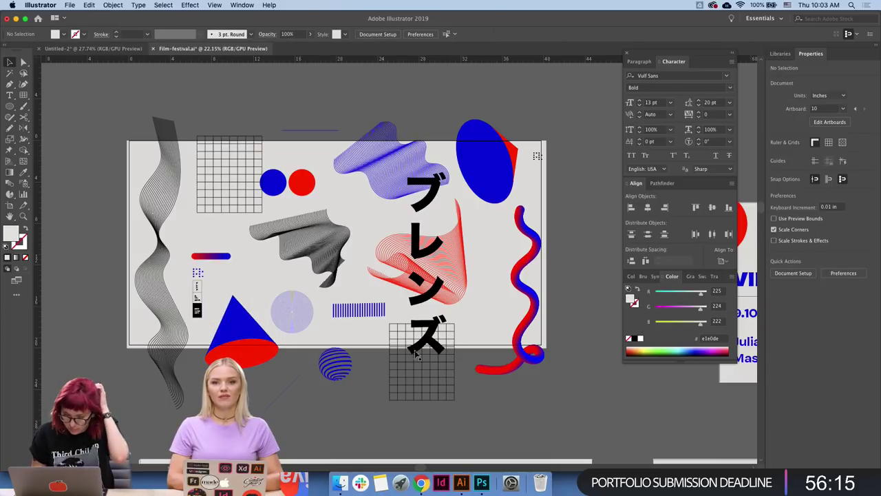
left_click(457, 277)
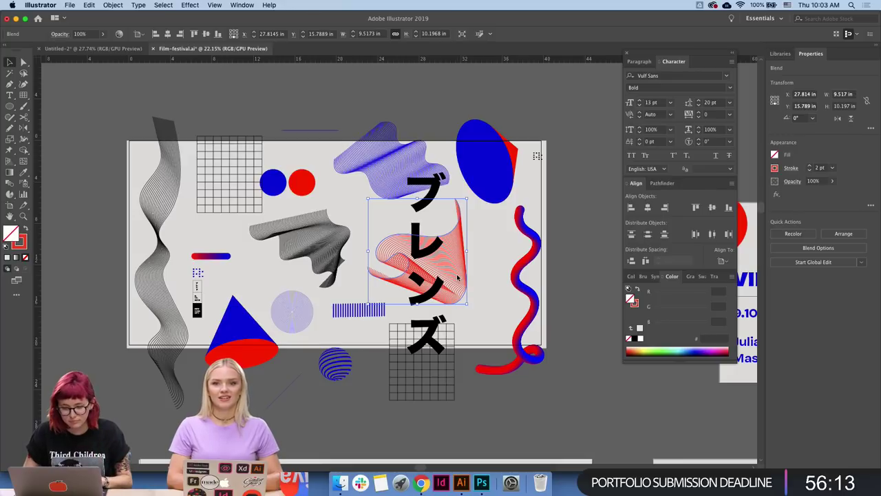
left_click(342, 248)
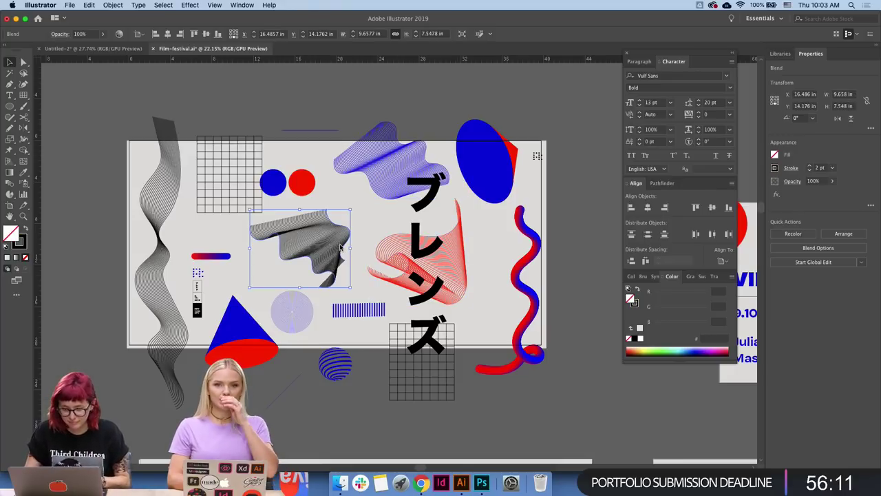
key("Delete")
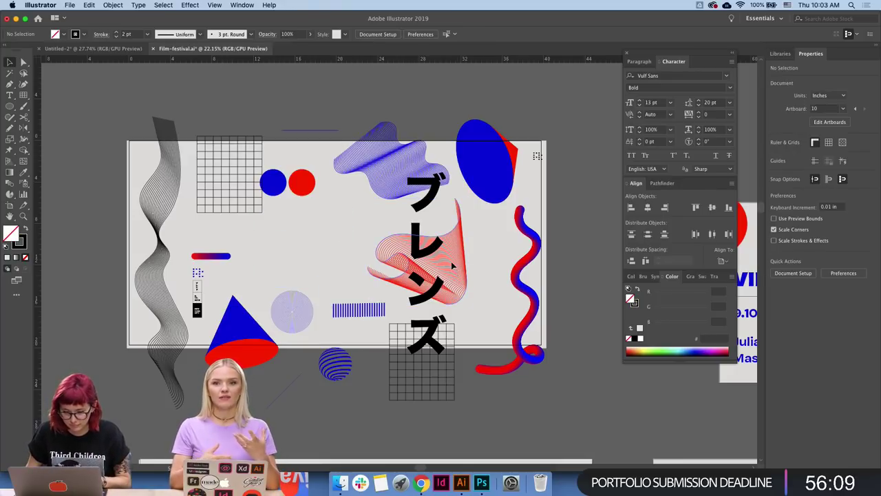
key("ctrl+z")
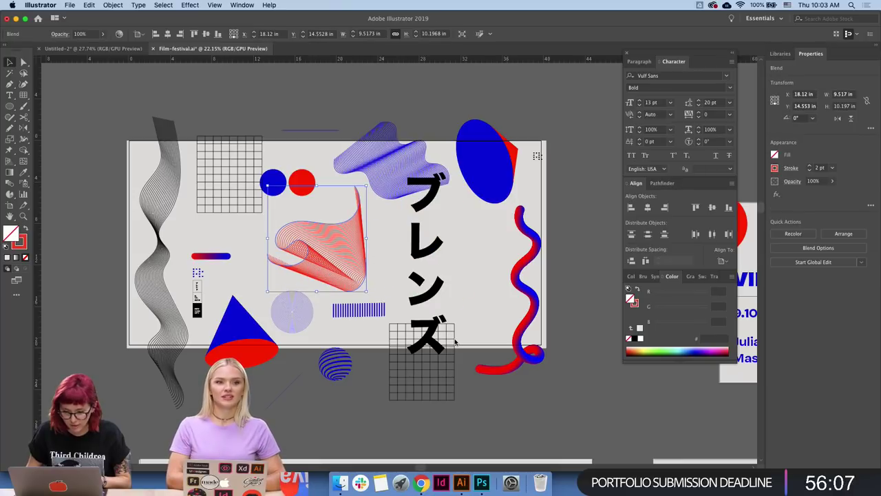
left_click_drag(487, 311, 530, 277)
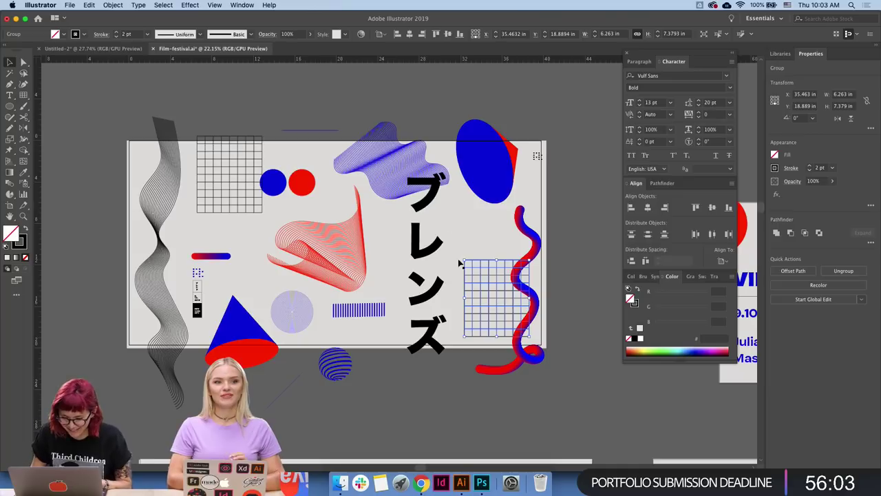
left_click(476, 379)
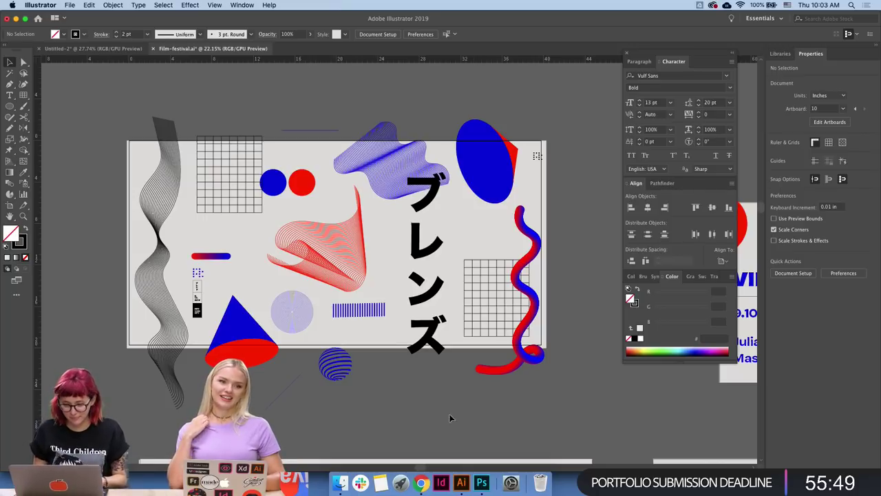
- Place an enlarged red circle behind the vertical ブレンズ text, keeping the text in front
left_click(417, 242)
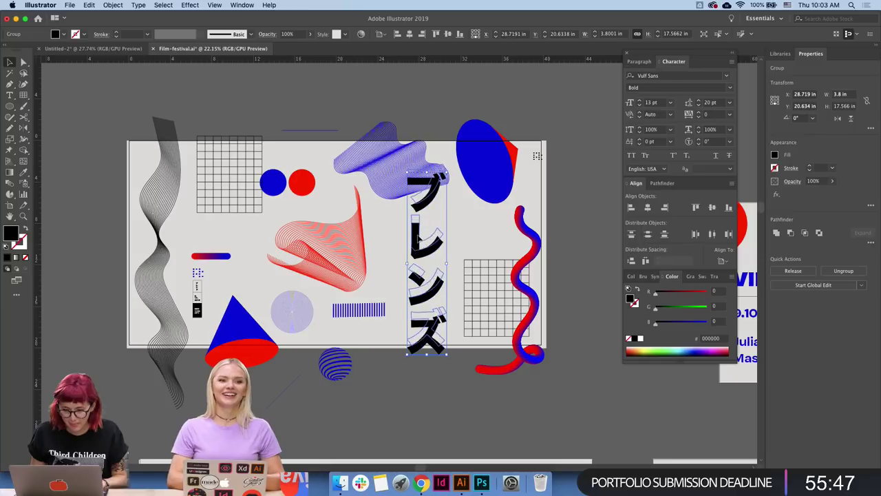
scroll(491, 308, "right", 5)
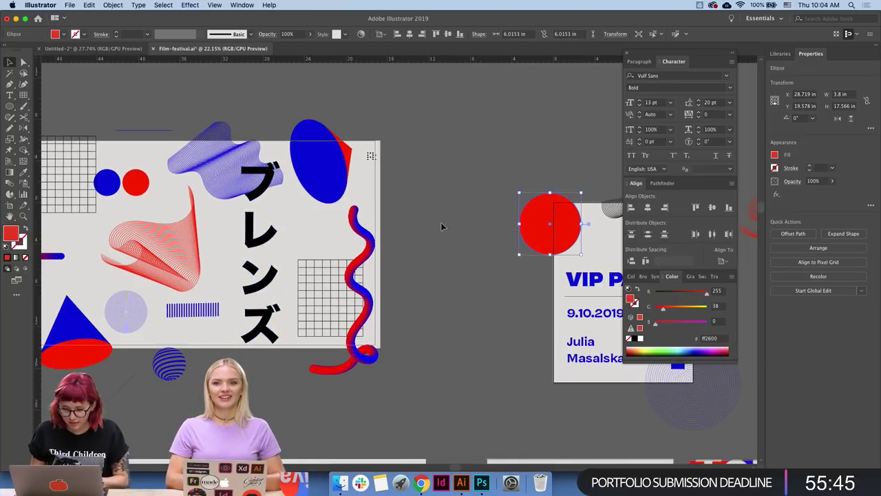
scroll(560, 219, "left", 5)
mouse_move(559, 219)
left_mouse_down()
mouse_move(413, 256)
mouse_move(427, 260)
left_mouse_up()
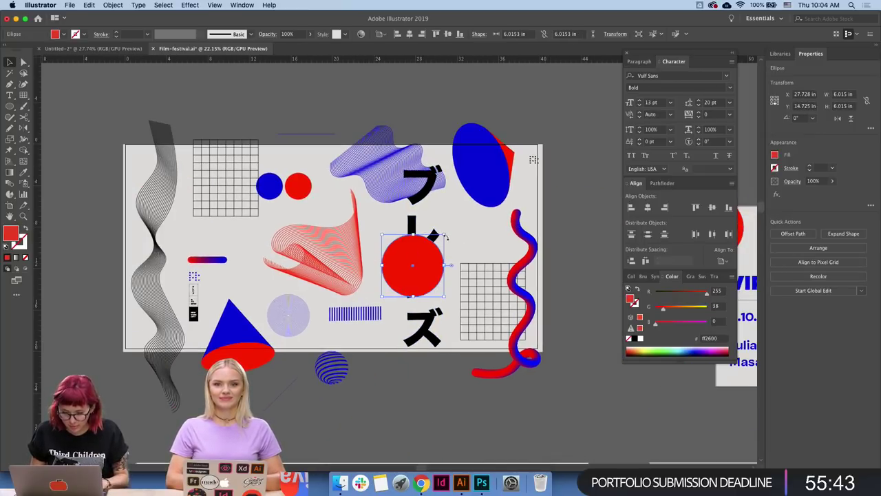
key("ctrl+shift+bracketright")
left_click(420, 265)
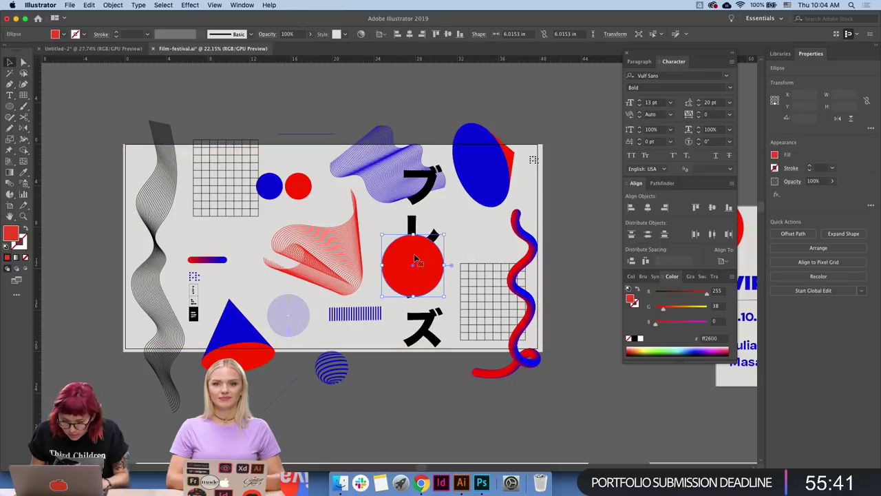
left_click_drag(444, 234, 468, 219)
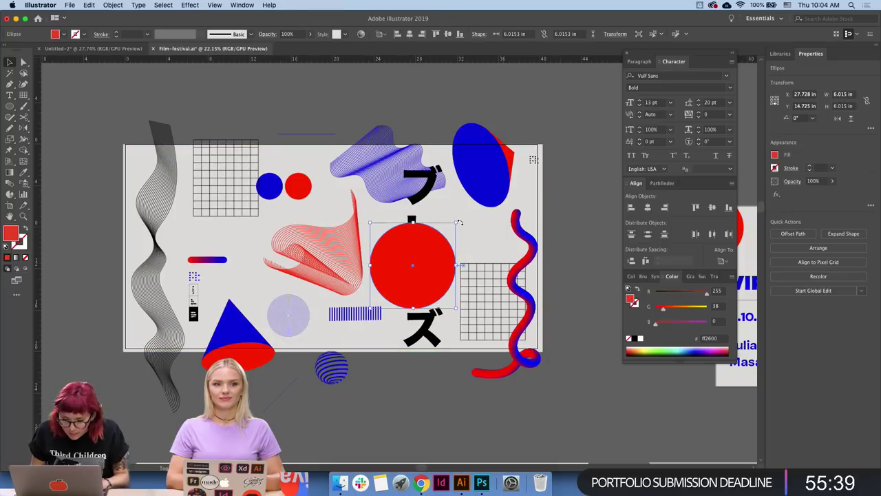
left_click(421, 197)
key("ctrl+shift+bracketright")
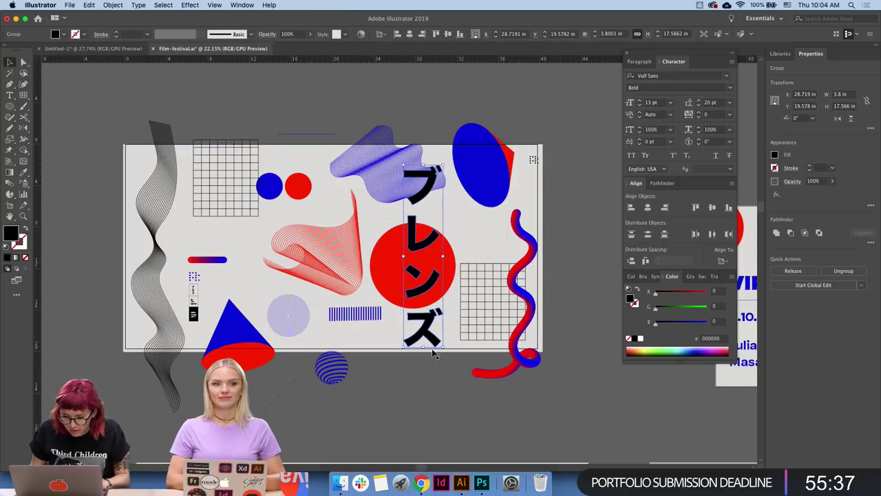
left_click(425, 405)
- Shrink the blue and red wavy blends, then nudge the lavender circle and blue striped bars
left_click(390, 186)
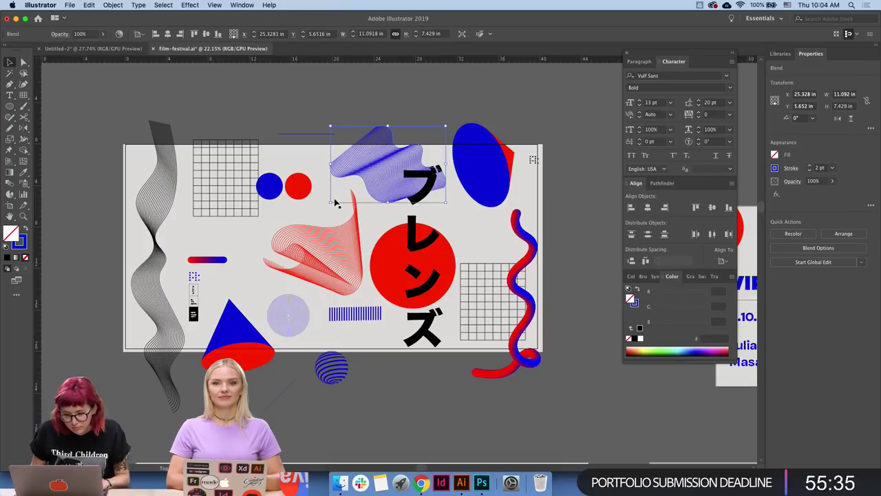
left_click_drag(329, 202, 351, 187)
left_click(352, 275)
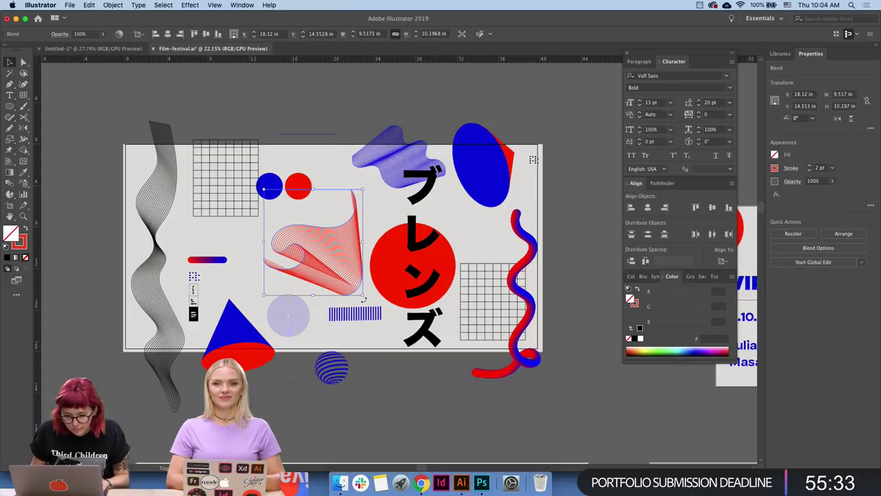
left_click_drag(362, 294, 344, 274)
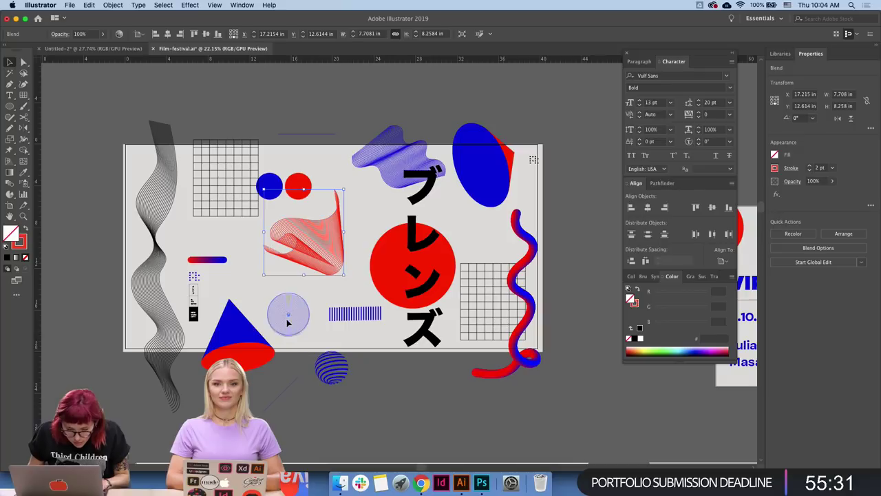
left_click_drag(287, 322, 285, 318)
left_click_drag(357, 316, 353, 328)
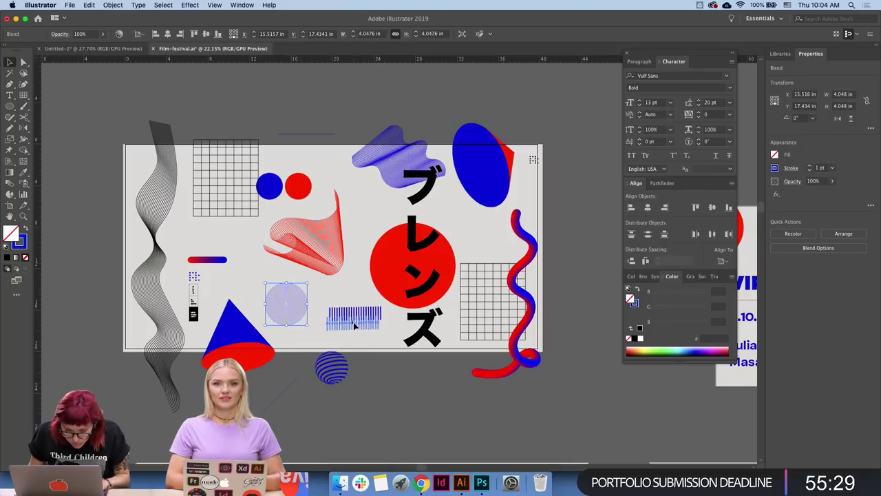
left_click(402, 385)
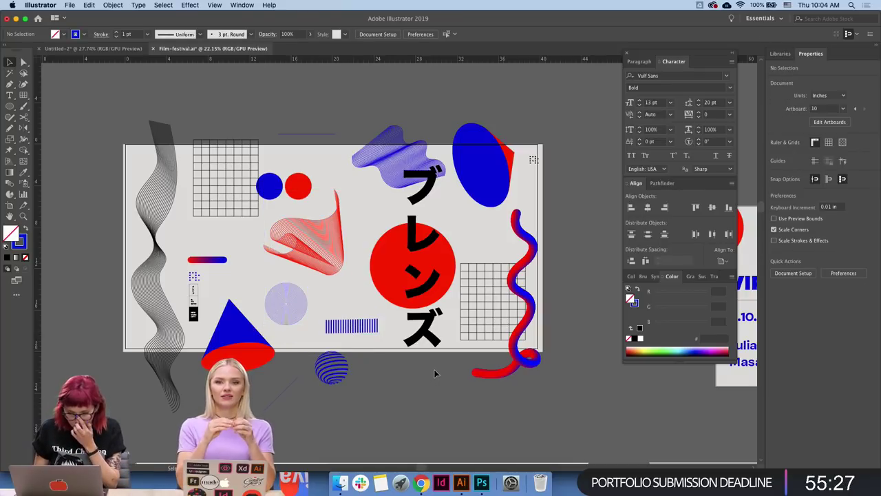
key("z")
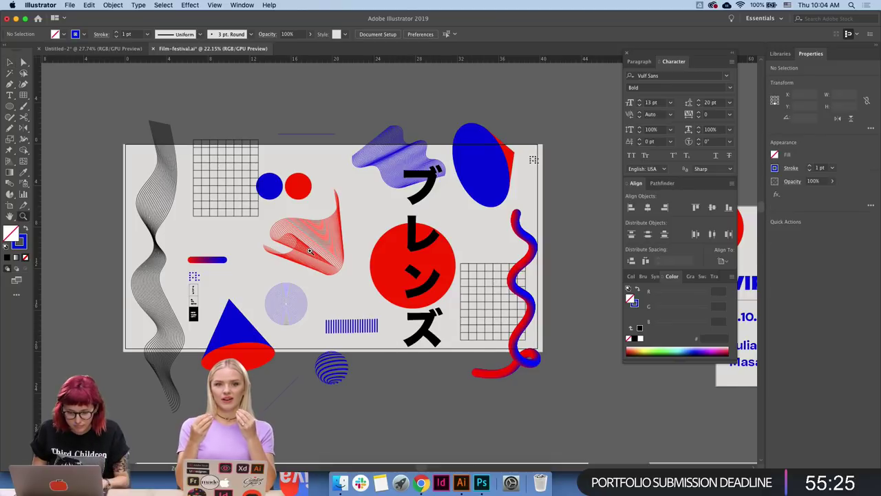
mouse_move(323, 256)
left_mouse_down()
mouse_move(364, 249)
mouse_move(331, 272)
mouse_move(344, 268)
left_mouse_up()
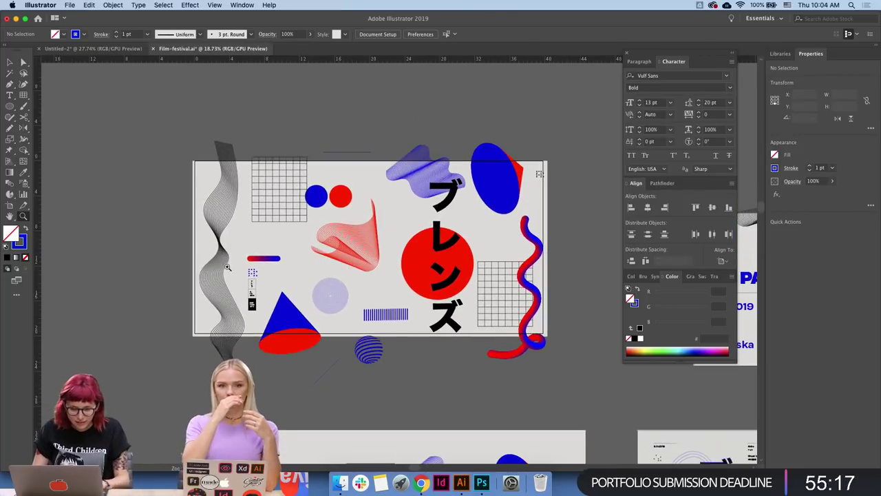
left_click_drag(205, 282, 216, 281)
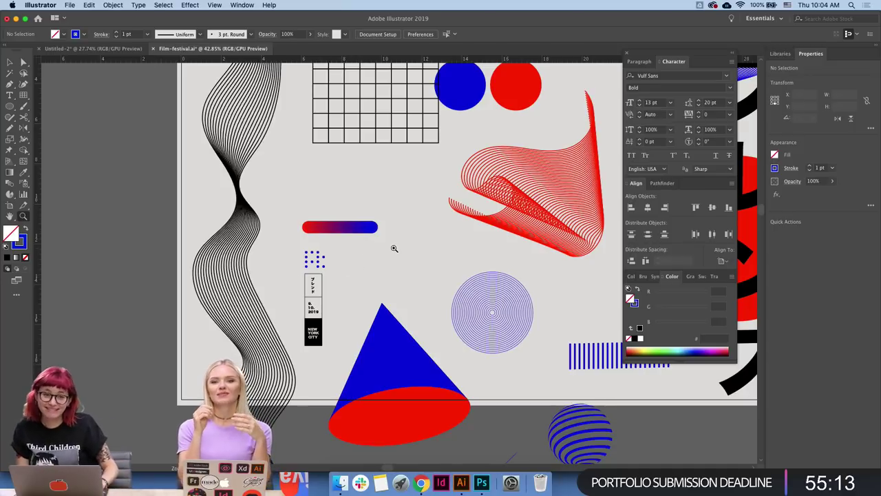
left_click_drag(391, 247, 363, 292)
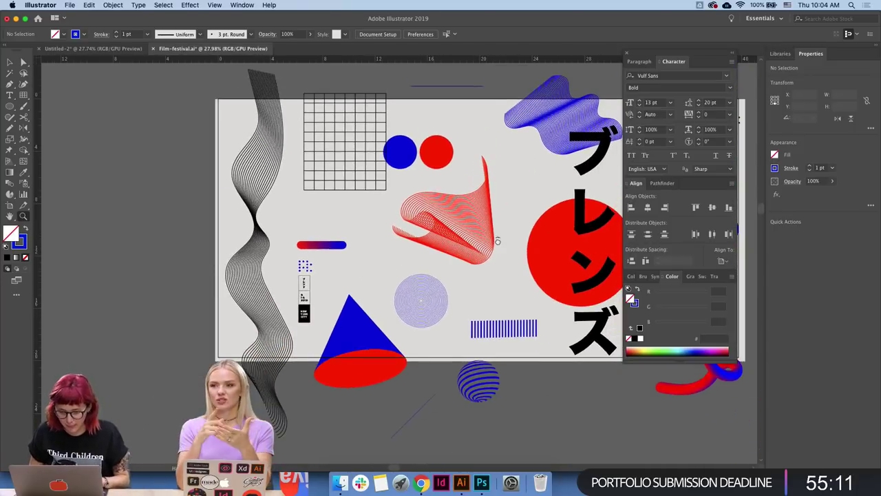
key("v")
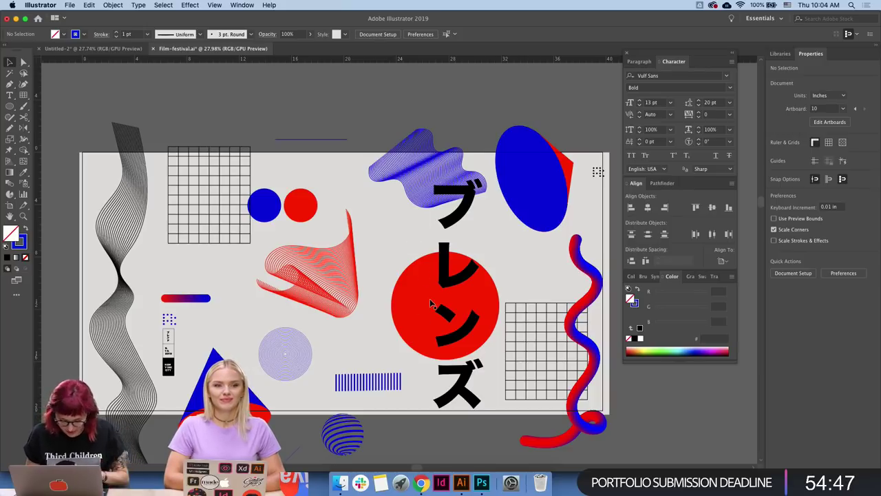
- Zoom in on the third poster's 9.10.2019 date line
scroll(451, 294, "down", 3)
scroll(468, 303, "down", 2)
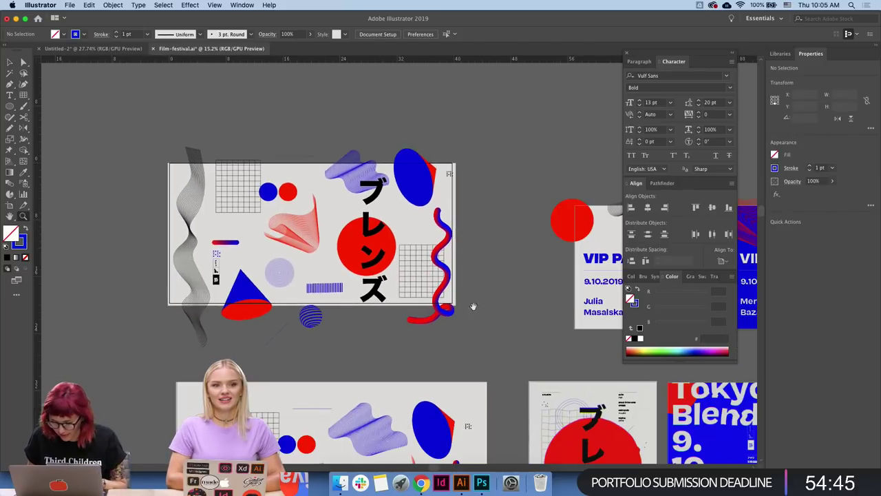
scroll(466, 230, "down", 2)
scroll(466, 230, "down", 1)
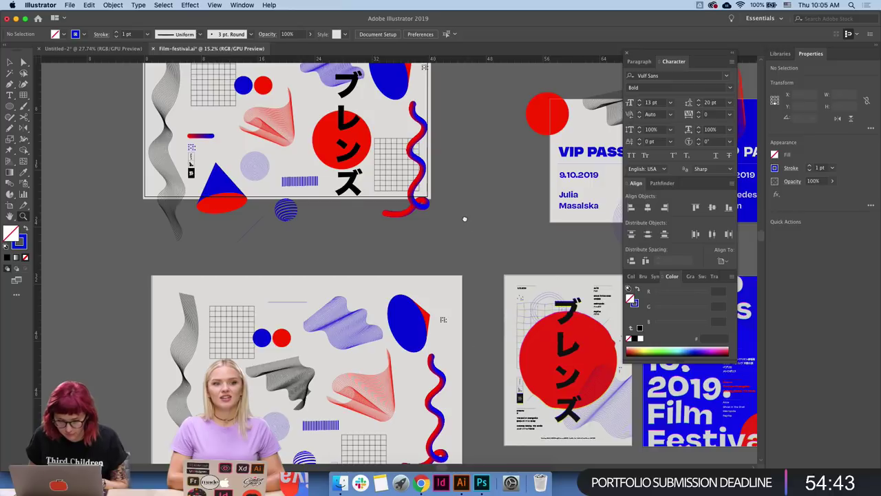
left_click_drag(464, 219, 472, 242)
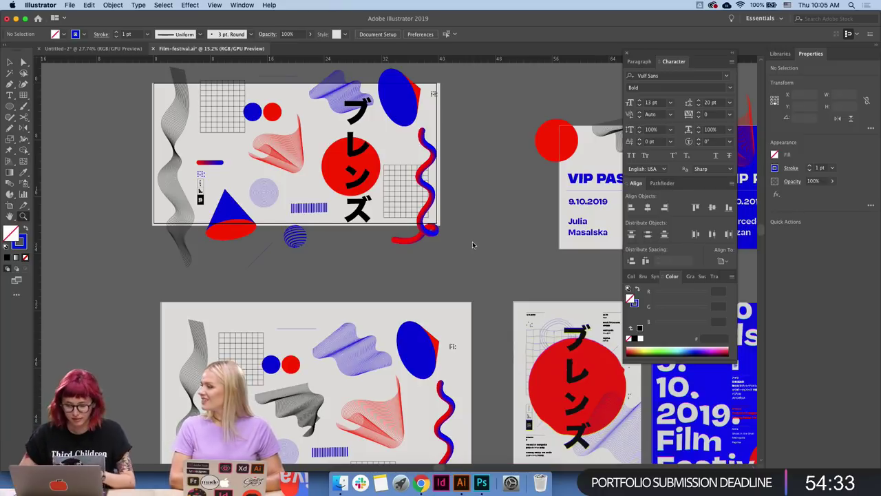
left_click(464, 243)
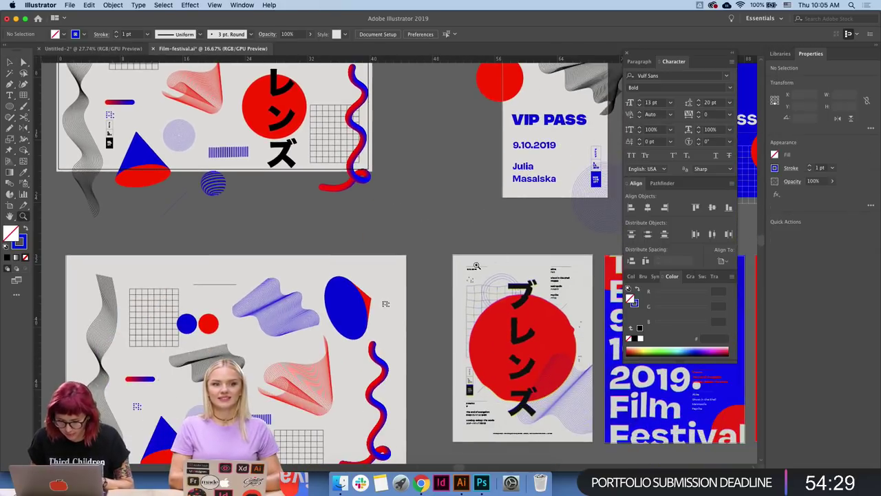
key("super+equal")
left_click(392, 270)
key("z")
left_click_drag(393, 270, 528, 255)
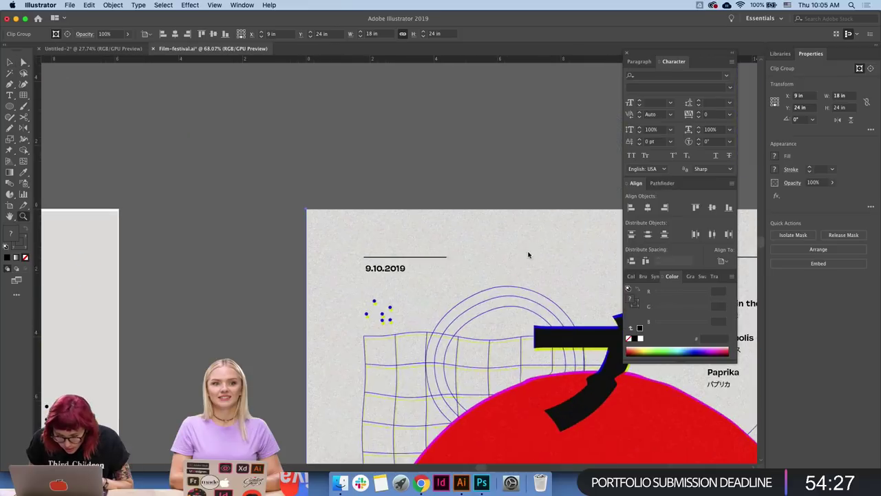
- Pick the 9.10.2019 date text inside the poster's clipped group, then return to the banner
key("v")
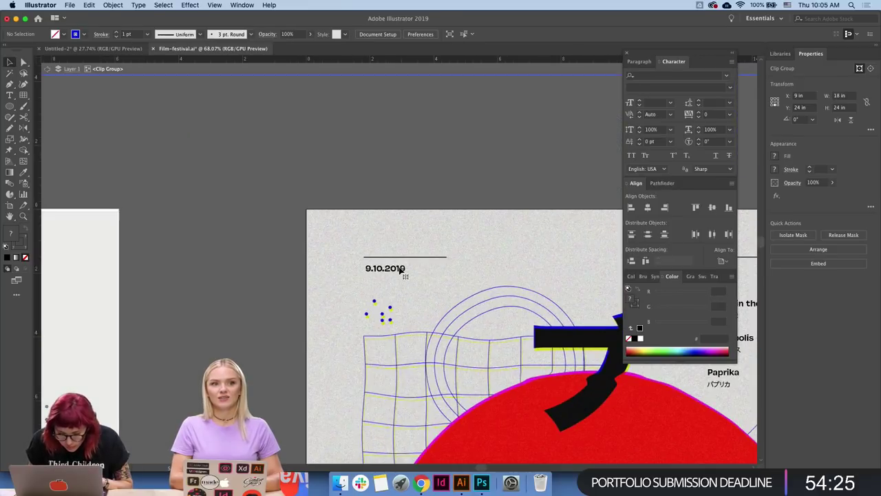
double_click(400, 268)
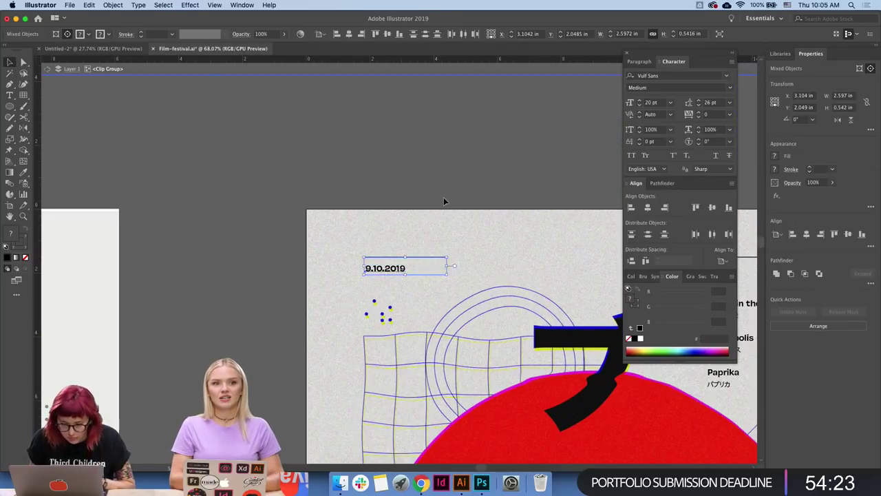
key("Escape")
scroll(357, 199, "down", 3)
scroll(357, 199, "up", 3)
scroll(252, 197, "up", 5)
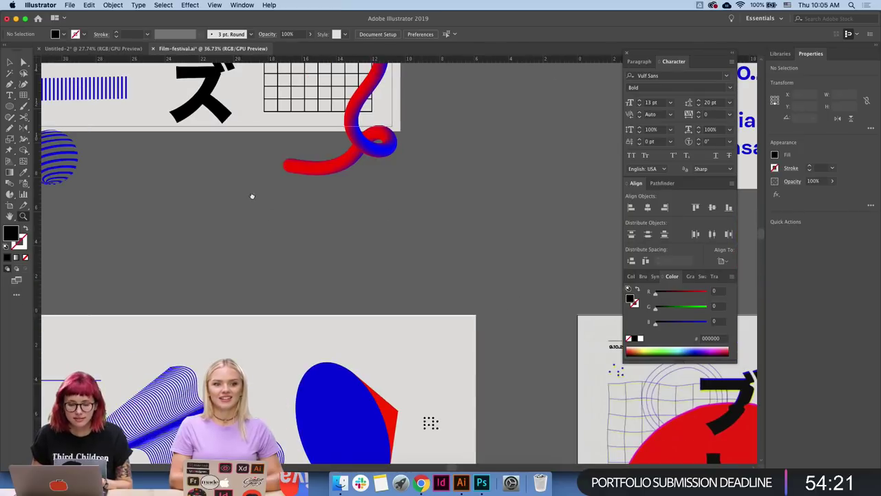
scroll(335, 206, "up", 3)
scroll(373, 282, "up", 3)
scroll(372, 281, "up", 2)
- Place the date line on the banner right of the red circle, nudged slightly right
mouse_move(375, 258)
left_mouse_down()
mouse_move(428, 267)
mouse_move(488, 252)
left_mouse_up()
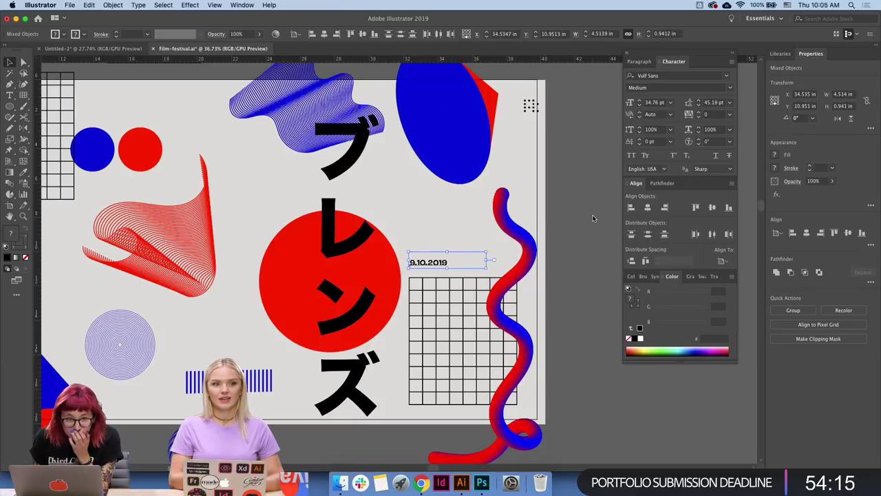
key("Right")
left_click(569, 212)
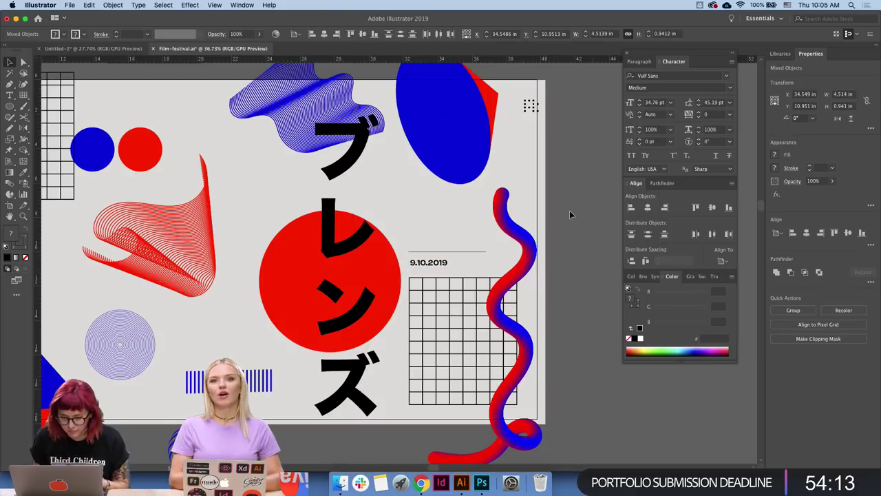
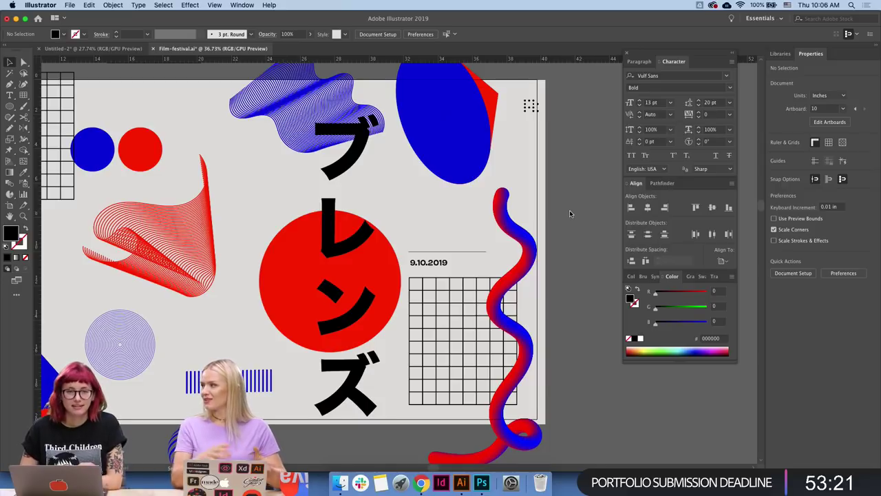
- Align the red circle's vertical and horizontal centres with the katakana text
left_click(390, 253)
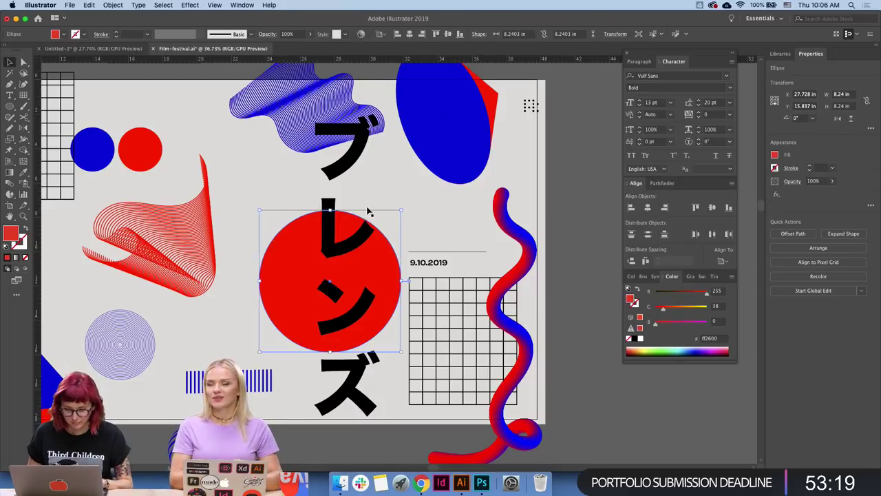
left_click(329, 205, "shift")
left_click(846, 233)
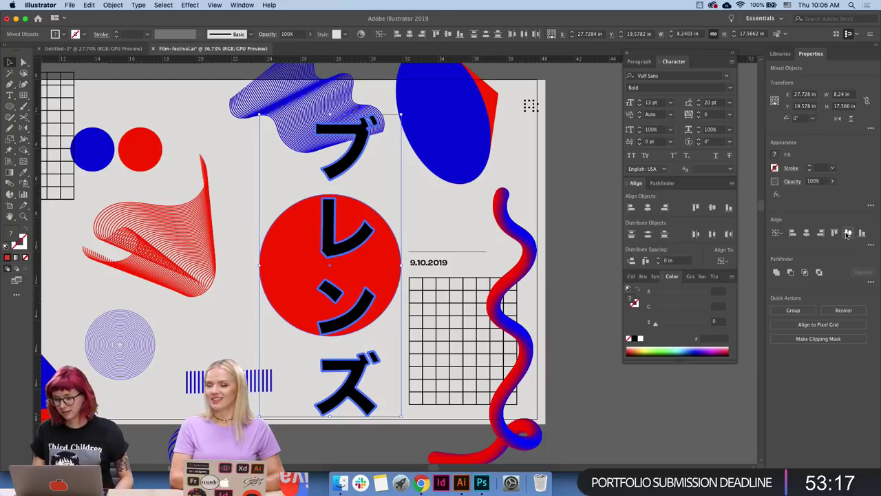
left_click(806, 233)
left_click(597, 279)
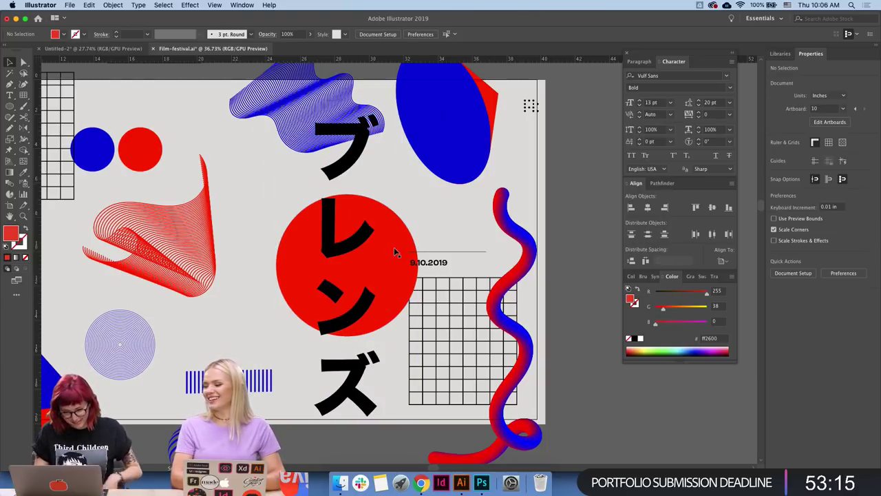
- Check the background, grid and wave selections, then reselect the circle with the katakana
left_click(460, 305)
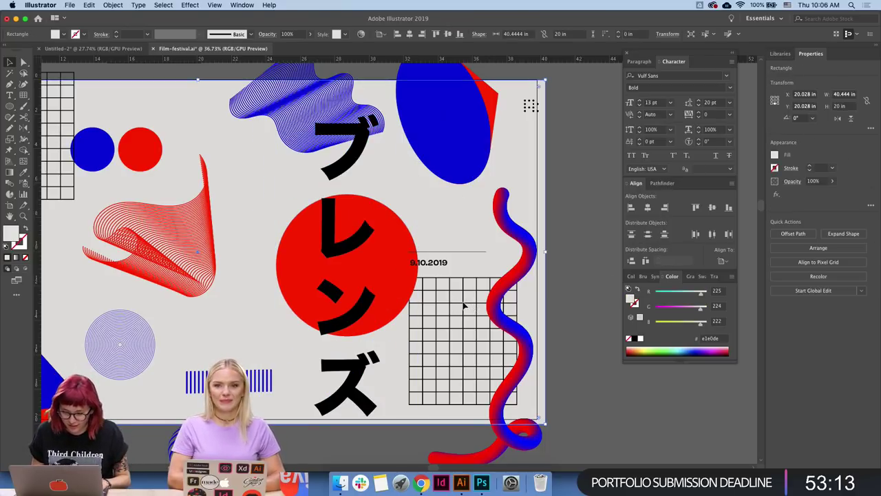
left_click(470, 305)
left_click(529, 267, "shift")
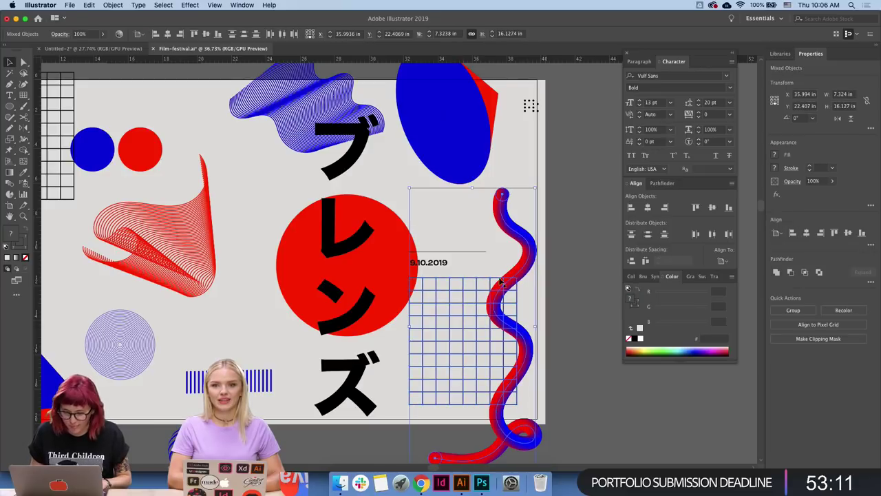
left_click(552, 277)
left_click(392, 243)
left_click(352, 239, "shift")
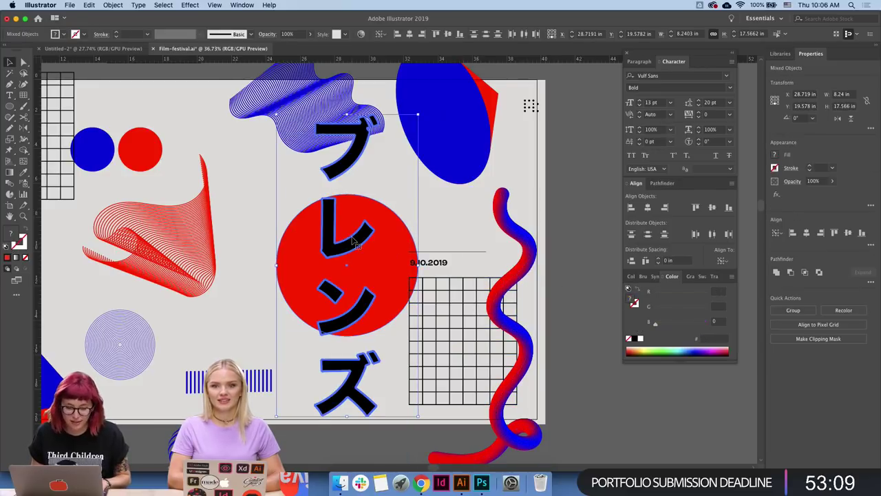
left_click(598, 184)
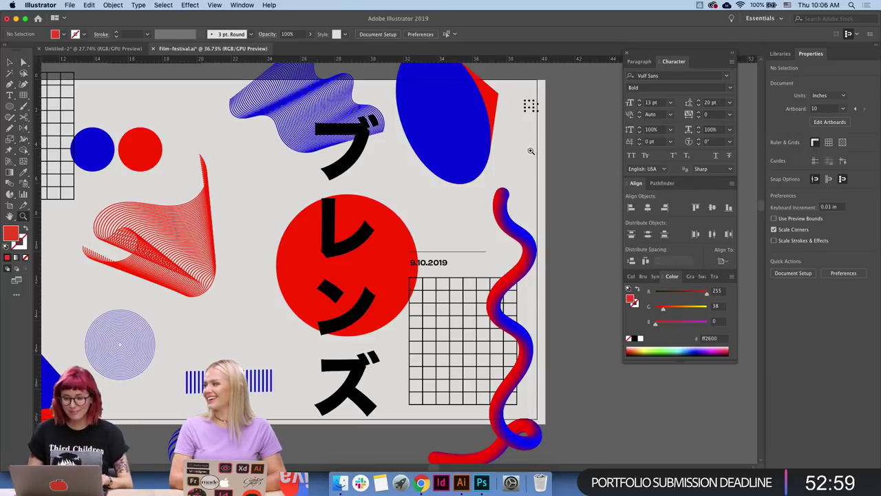
- Scale up the blue wavy blend by its corner handle
scroll(537, 165, "down", 3)
left_click(384, 135)
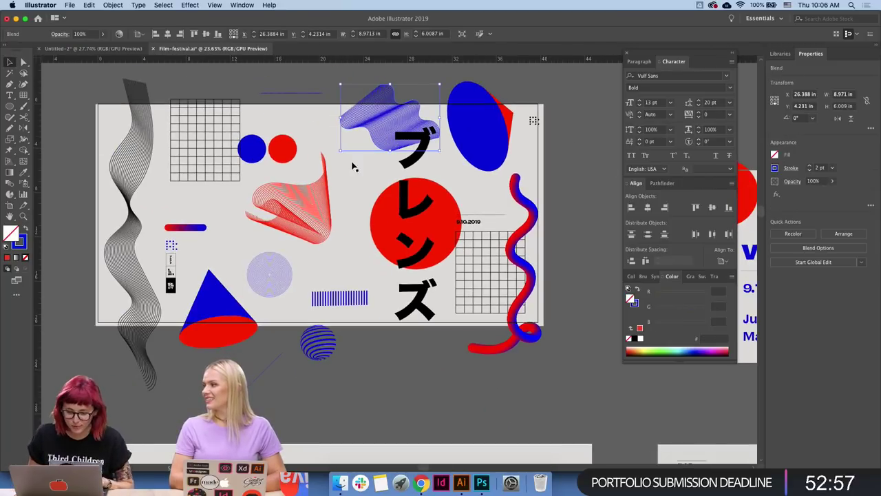
left_click_drag(320, 168, 320, 167)
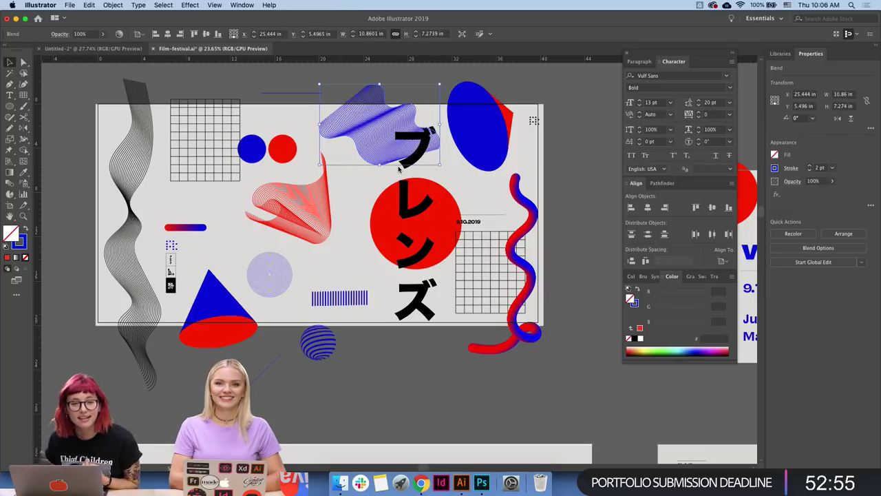
left_click(594, 128)
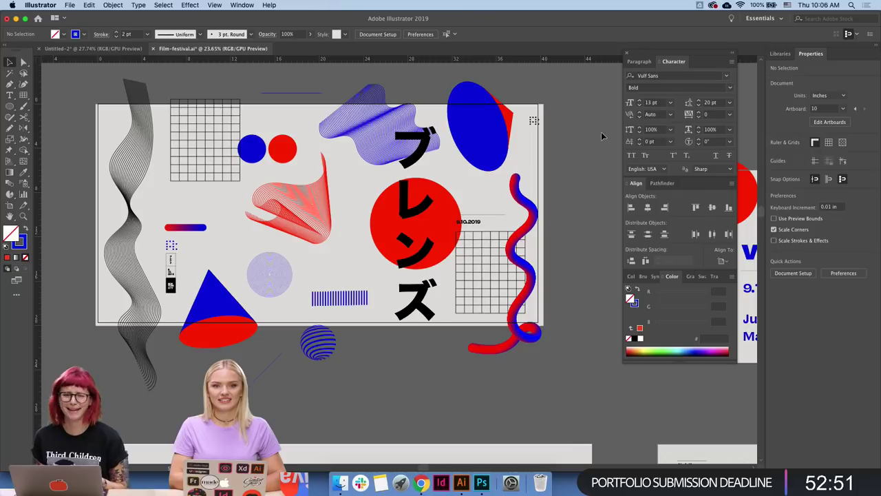
- Move the striped sphere onto the poster beside the red circle
left_click_drag(601, 136, 517, 122)
left_click_drag(510, 222, 550, 205)
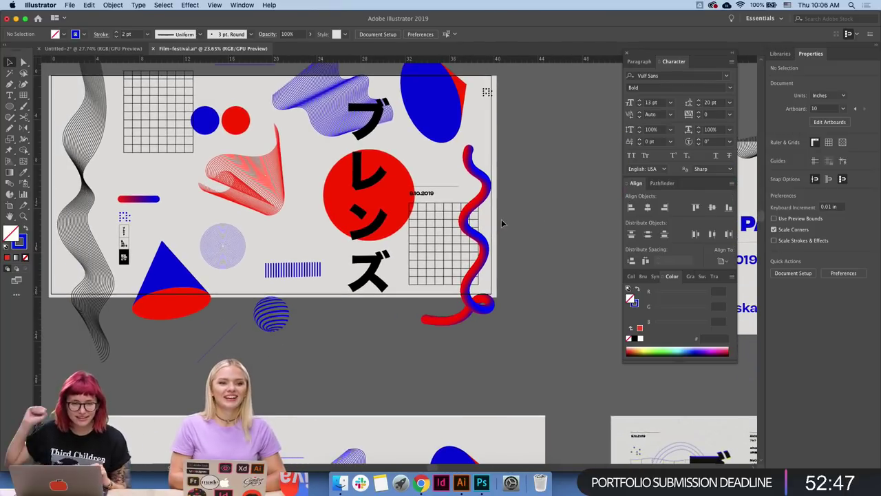
scroll(544, 351, "down", 3)
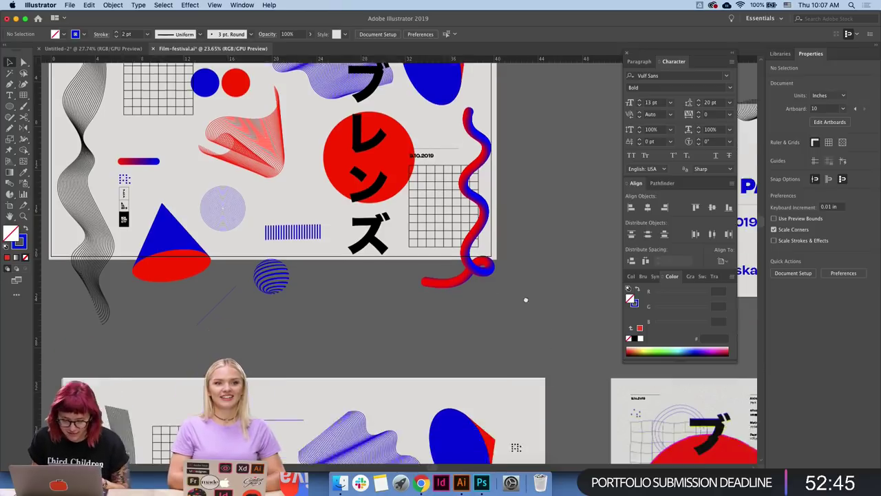
scroll(523, 299, "up", 3)
scroll(523, 298, "left", 3)
left_click_drag(347, 311, 377, 228)
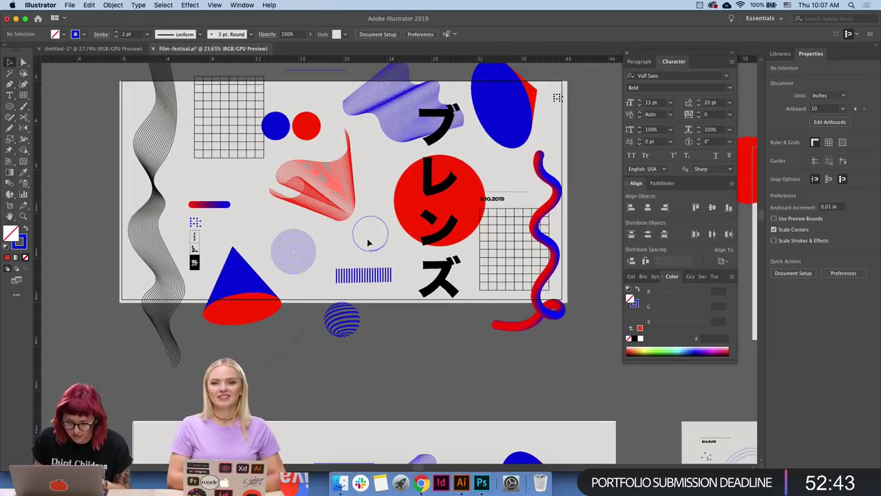
left_click(379, 311)
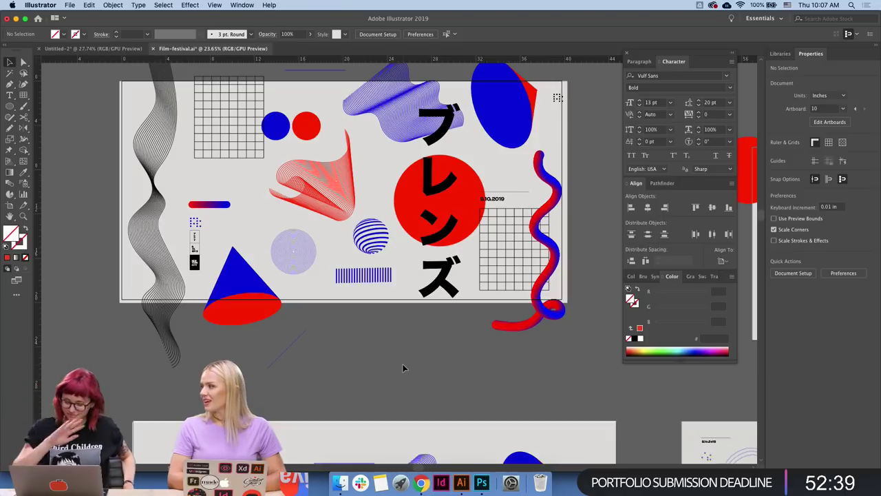
- Raise the red-blue blend bar slightly on the poster's left side
scroll(446, 346, "down", 1)
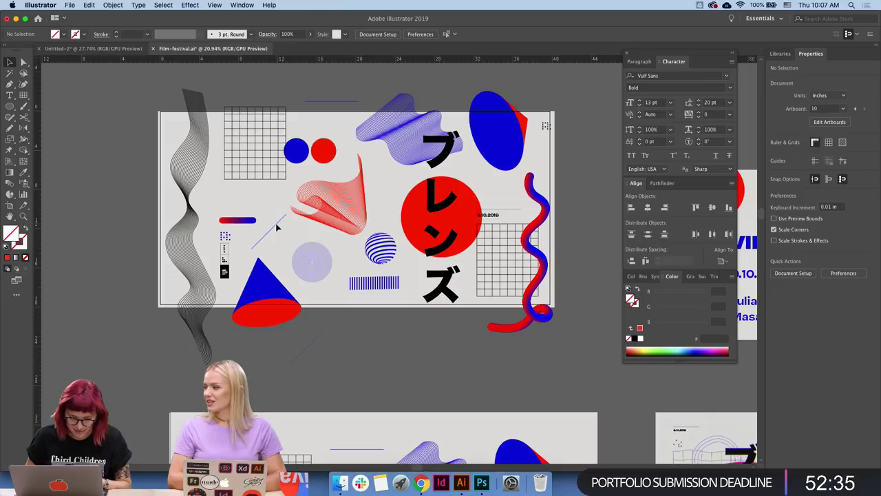
left_click(273, 231)
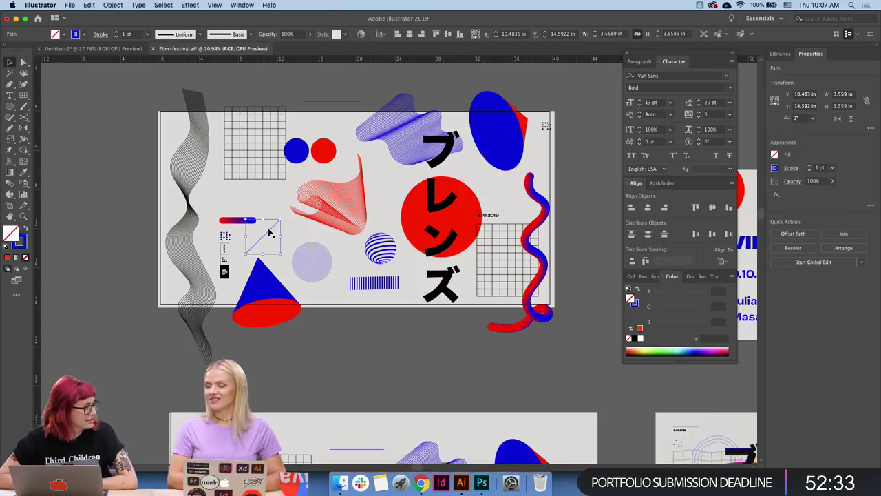
left_click_drag(236, 222, 237, 210)
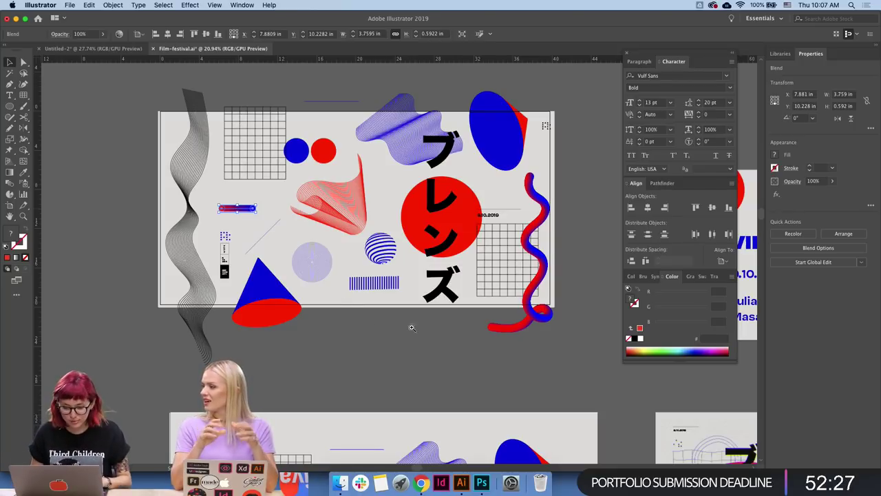
scroll(400, 331, "down", 3)
scroll(481, 341, "right", 5)
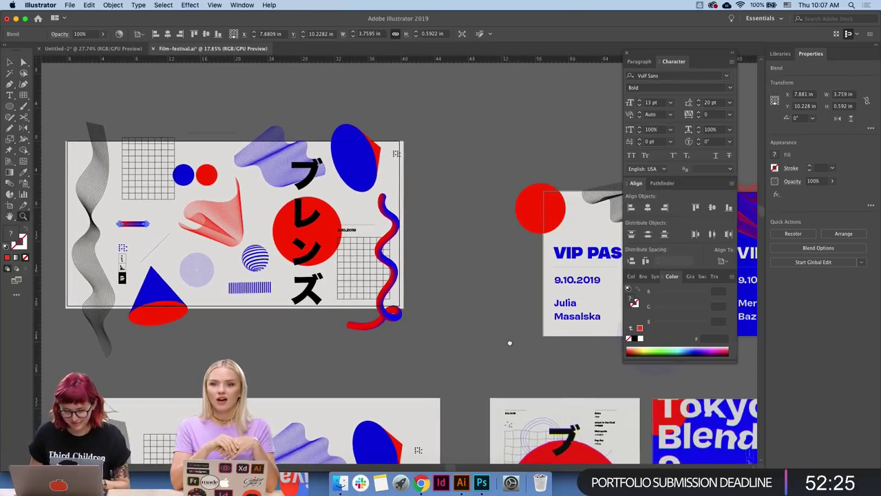
- Locate the bottom details line inside the small poster's clip group
left_click_drag(509, 342, 532, 306)
scroll(516, 316, "down", 2)
scroll(516, 317, "right", 3)
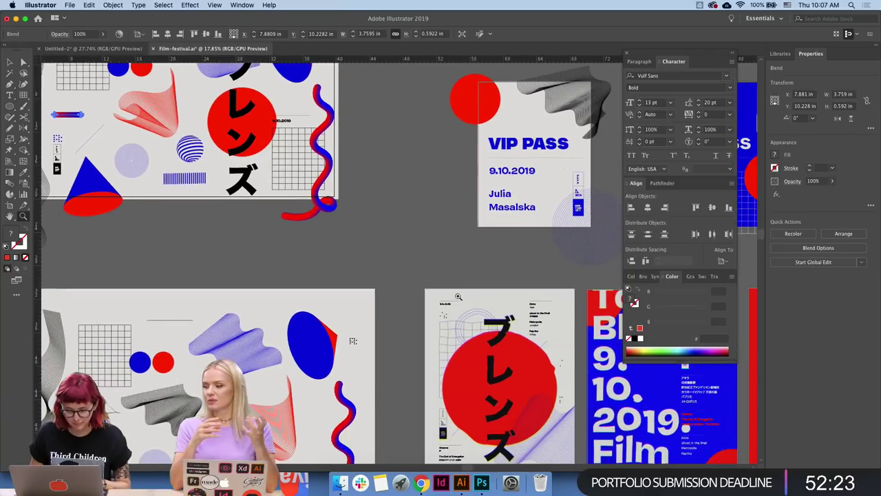
scroll(482, 319, "down", 3)
scroll(474, 320, "down", 2)
key("v")
left_click(474, 321)
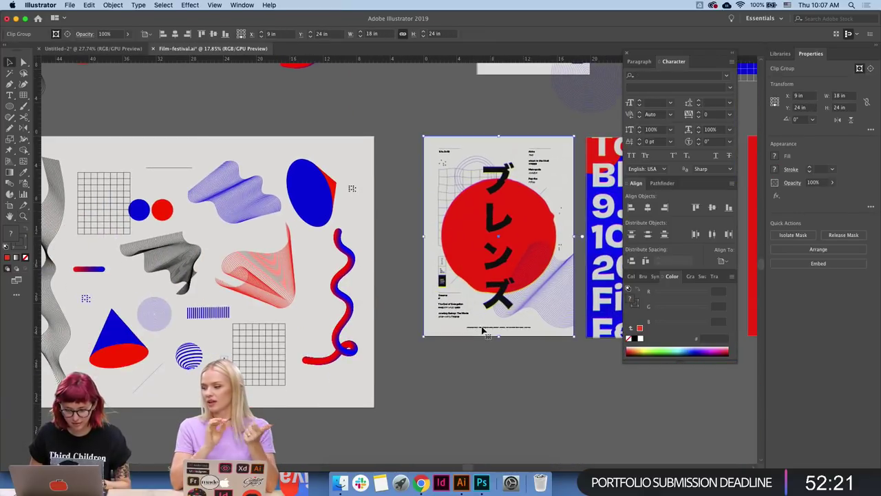
double_click(483, 331)
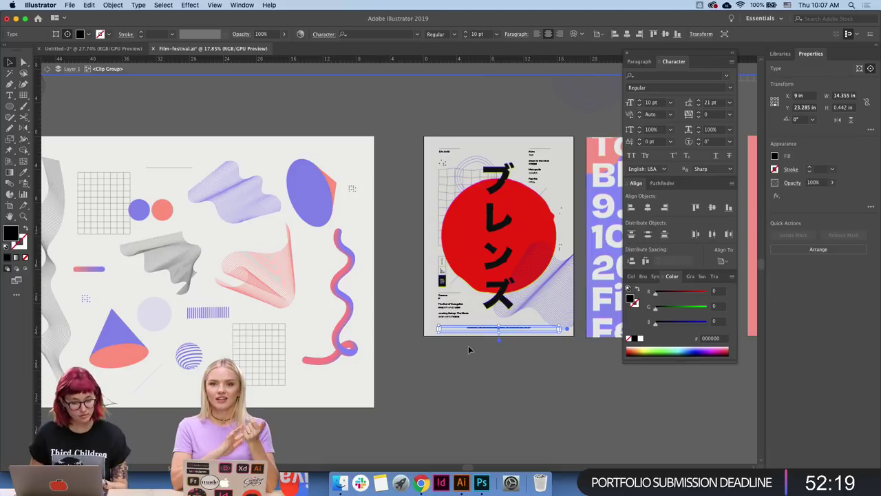
left_click(449, 356)
double_click(449, 356)
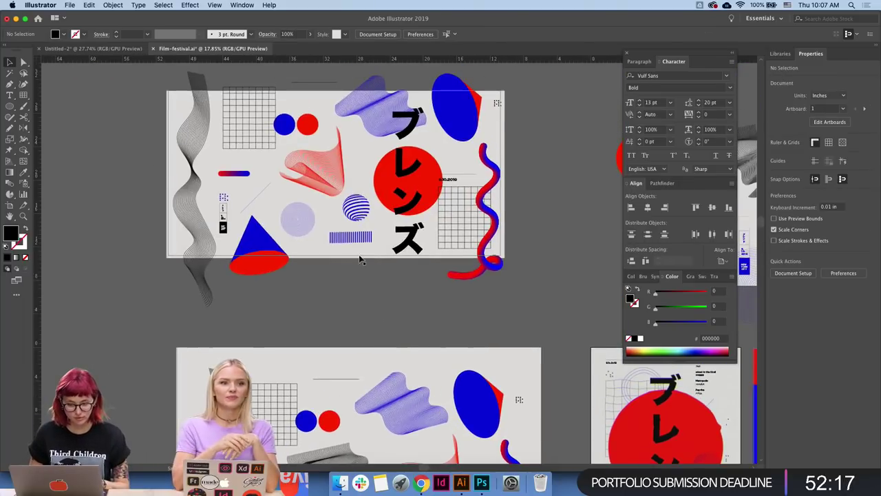
scroll(365, 190, "up", 3)
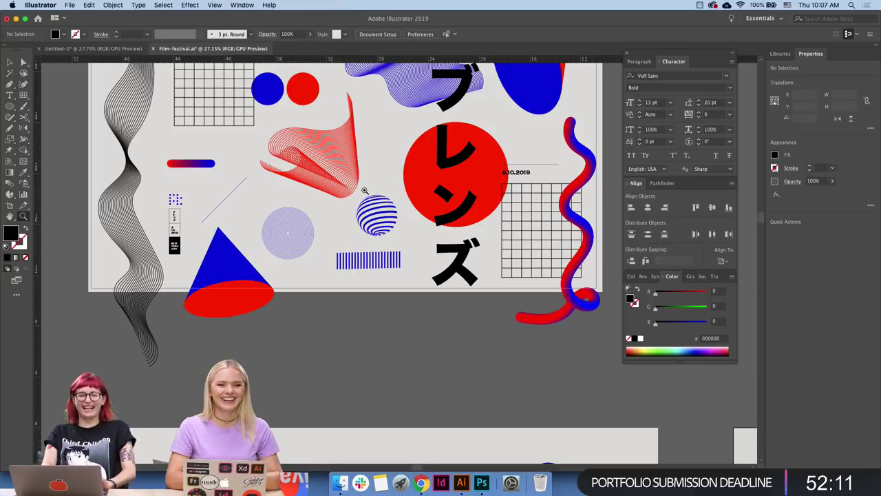
- Move the thin details line lower and stretch it wider along the poster's bottom
left_click(399, 263)
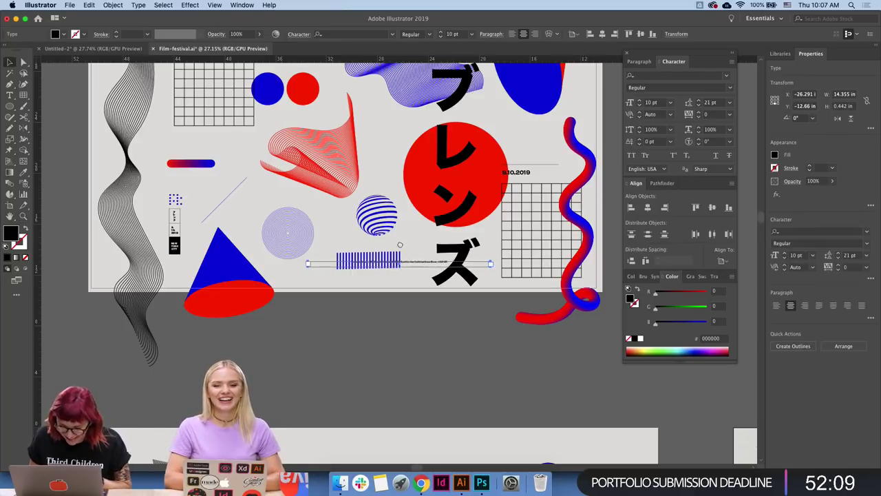
scroll(397, 367, "up", 5)
left_click(410, 399)
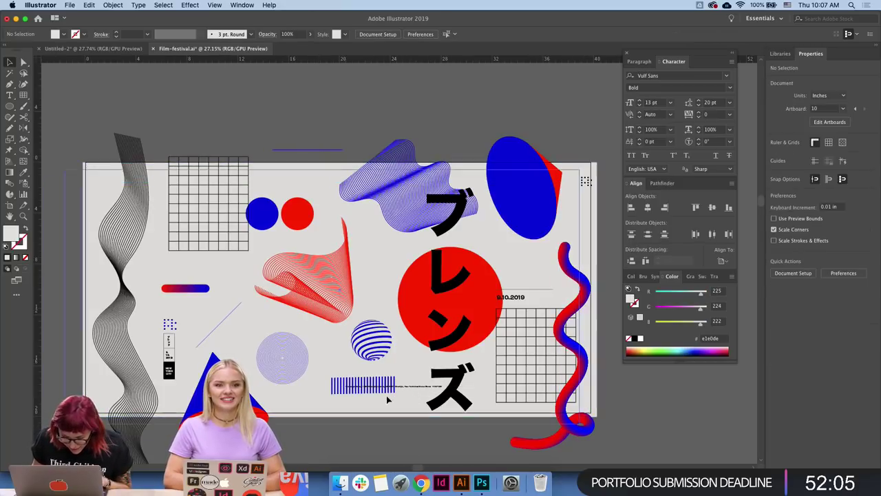
left_click(408, 389)
left_click(410, 390)
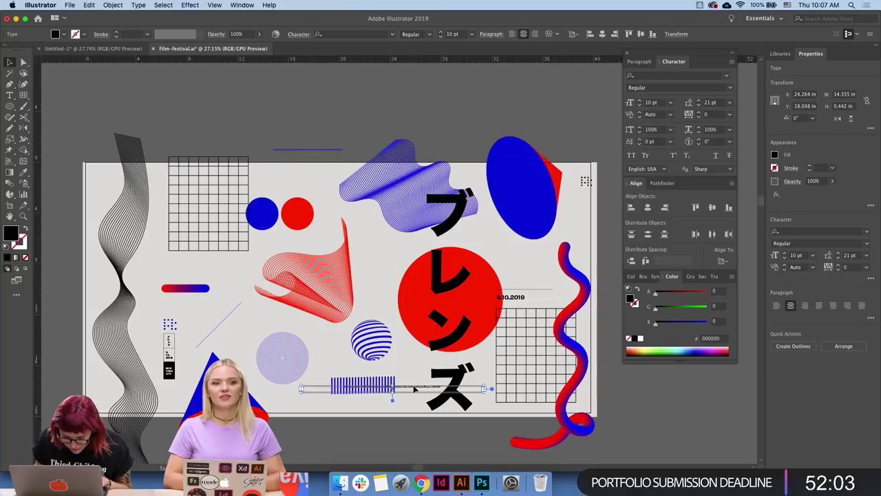
left_click_drag(416, 396, 375, 406)
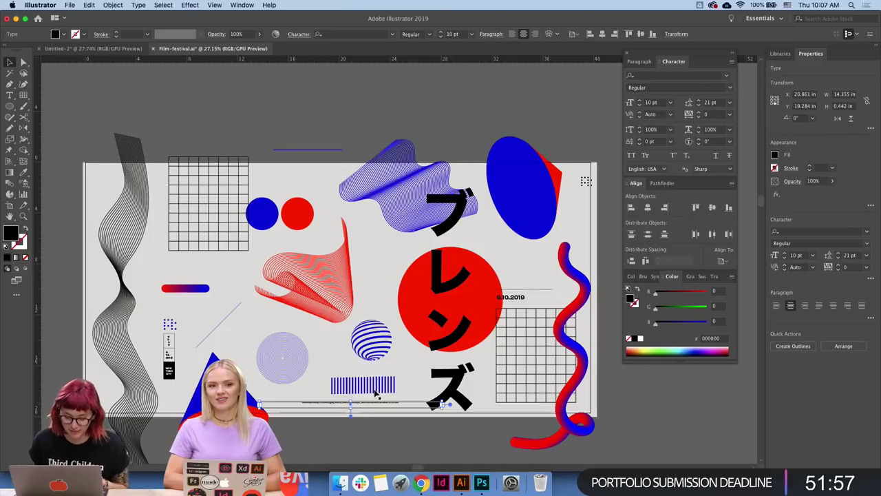
left_click(381, 353)
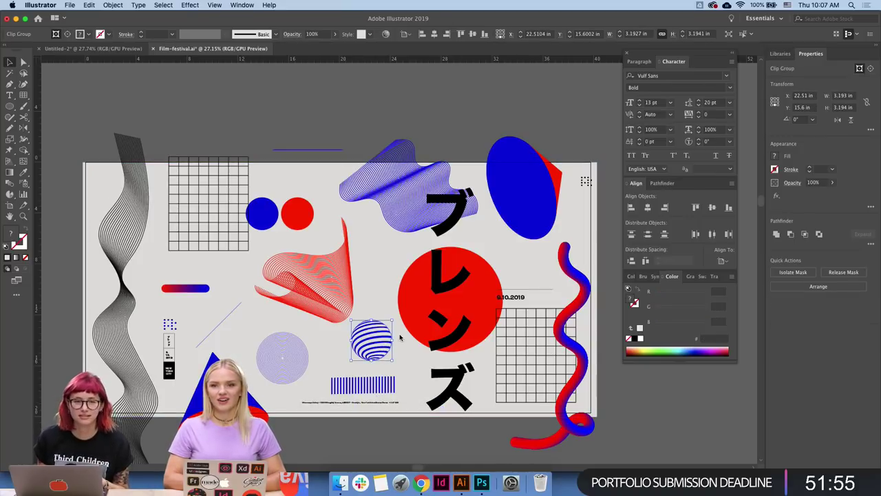
left_click(373, 404)
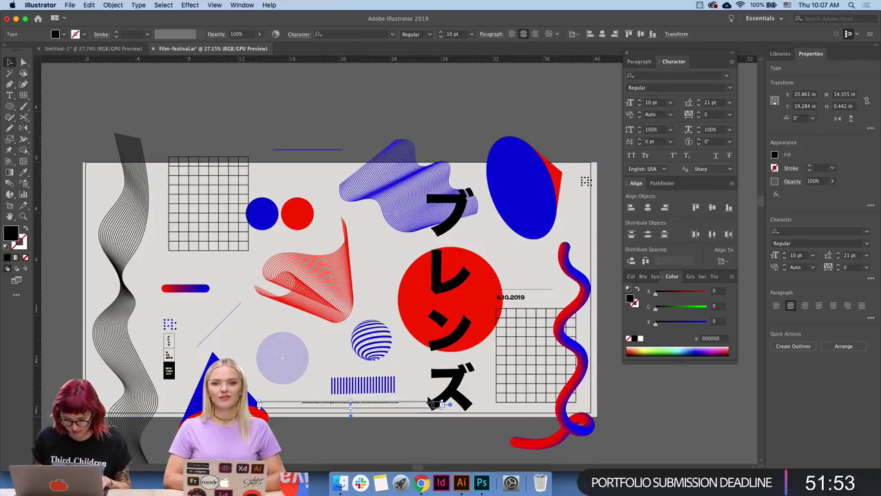
left_click_drag(441, 403, 475, 404)
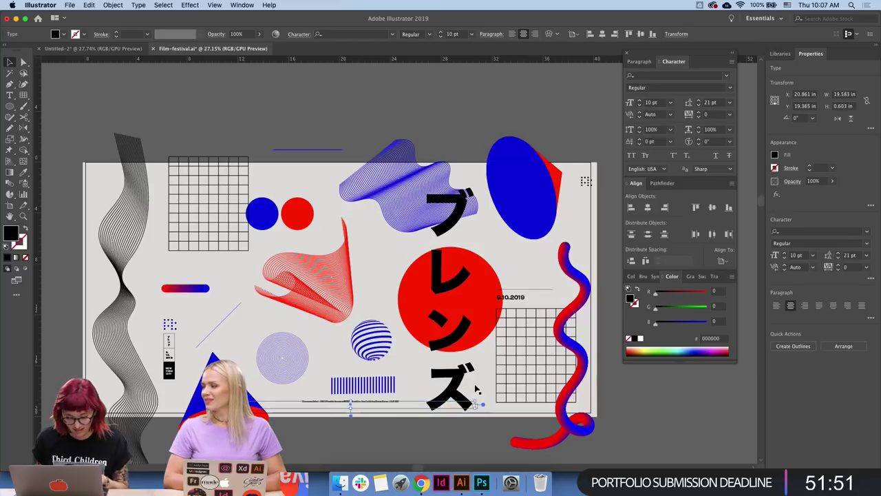
- Set the details text line to 14 pt in the Character panel
double_click(390, 405)
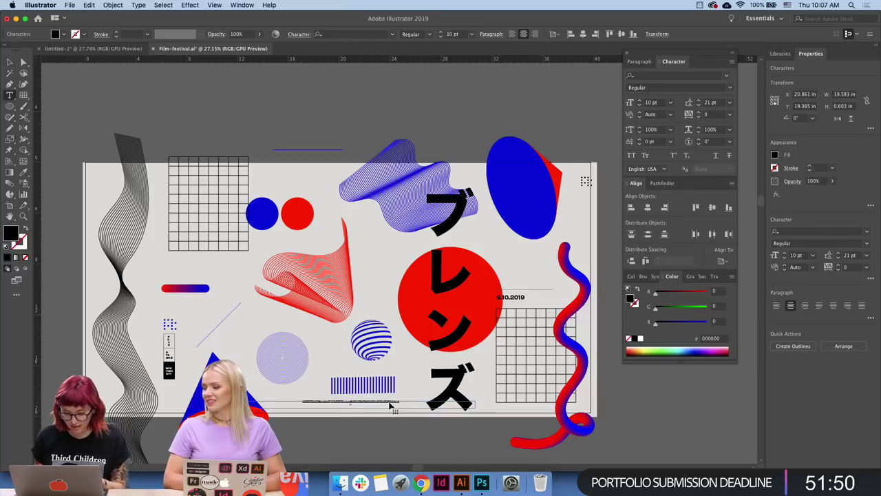
left_click(802, 254)
type("20")
left_click(785, 253)
left_click(784, 253)
left_click(784, 253)
left_click(785, 253)
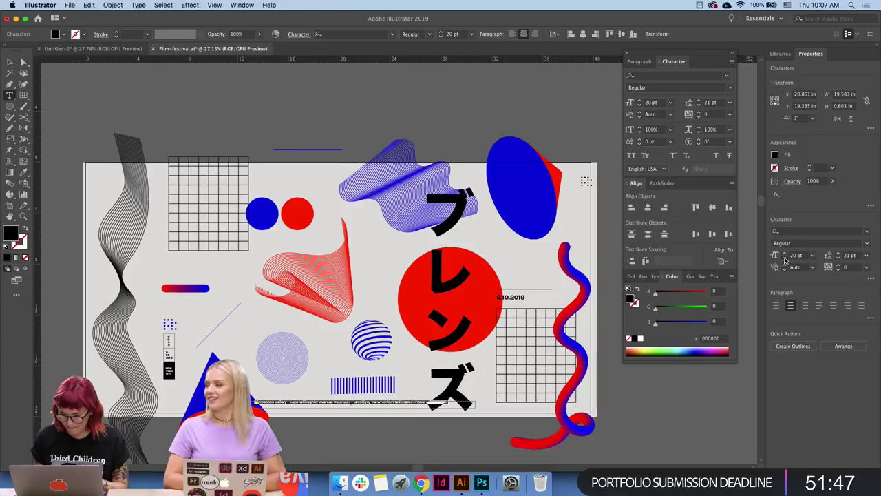
left_click(785, 258)
left_click(784, 259)
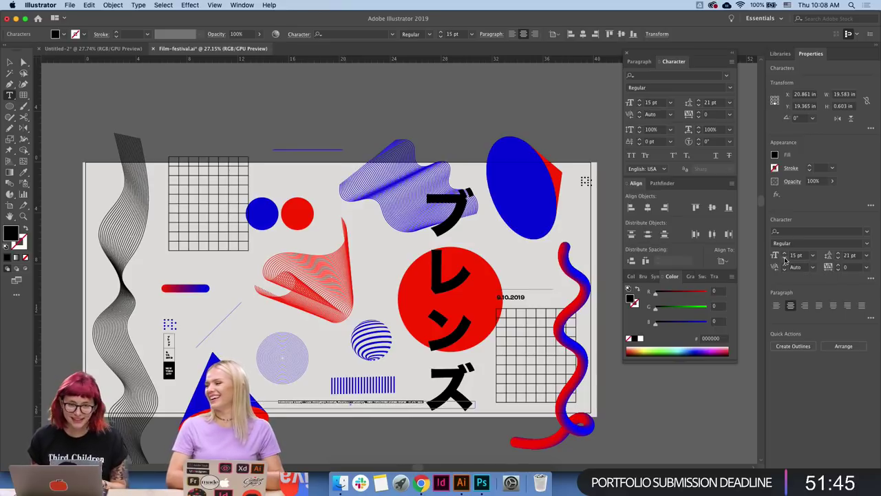
left_click(785, 259)
key("Escape")
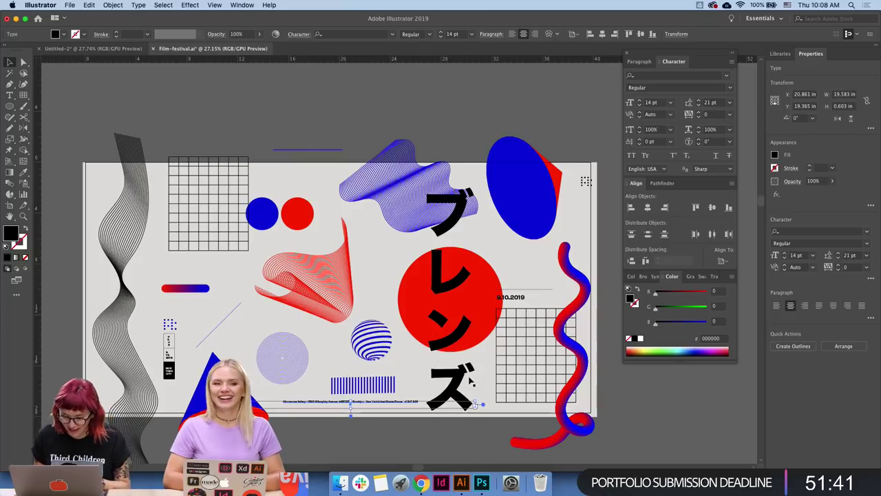
left_click(401, 428)
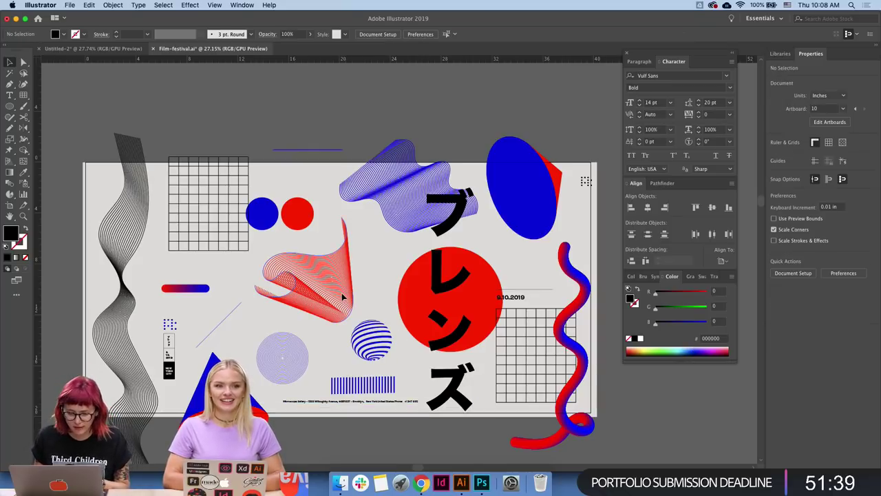
- Nudge the red wave shape and striped sphere slightly up and left
left_click_drag(340, 296, 333, 292)
left_click(374, 336)
left_click_drag(374, 336, 371, 335)
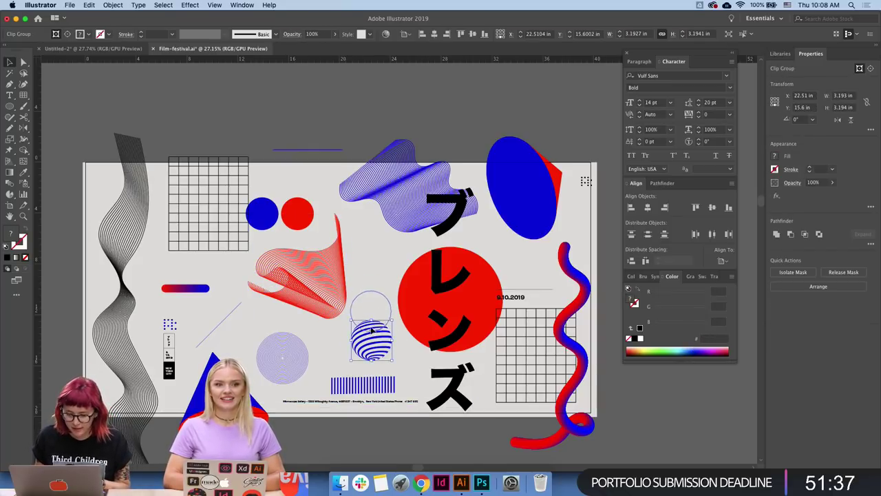
left_click(293, 372)
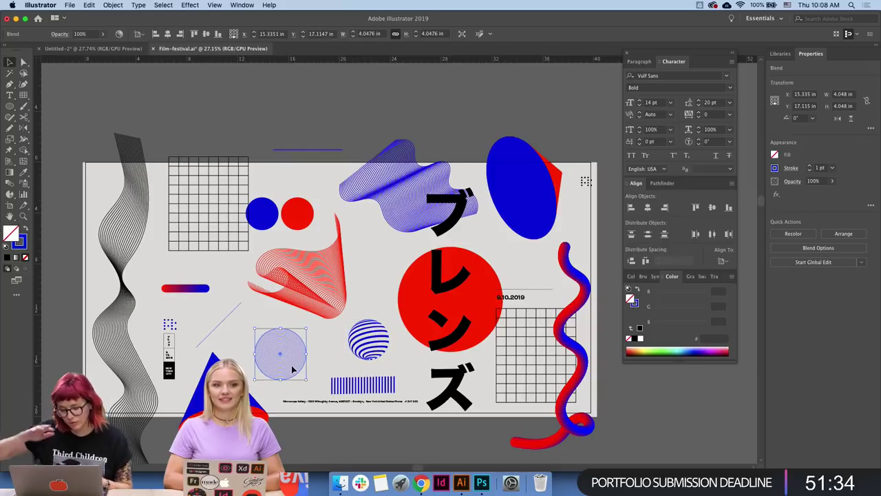
left_click(369, 344)
left_click(361, 381)
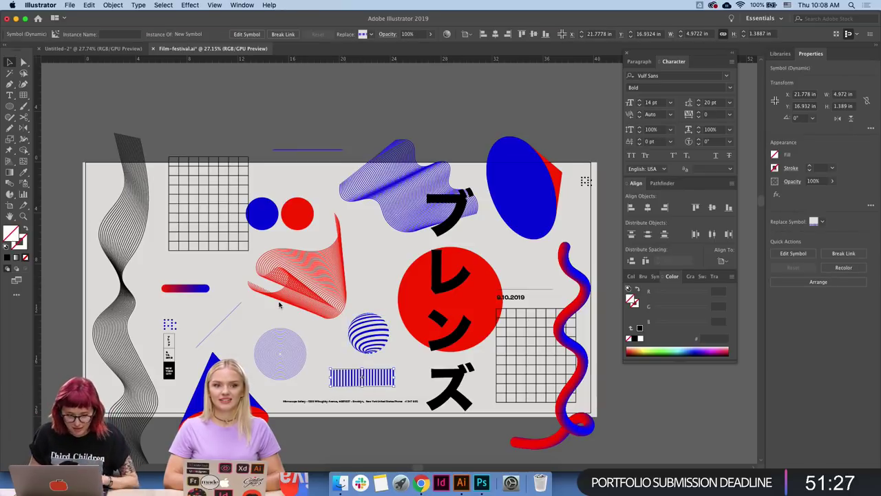
- Enlarge the 9.10.2019 date text beside the red circle
left_click_drag(335, 144, 341, 117)
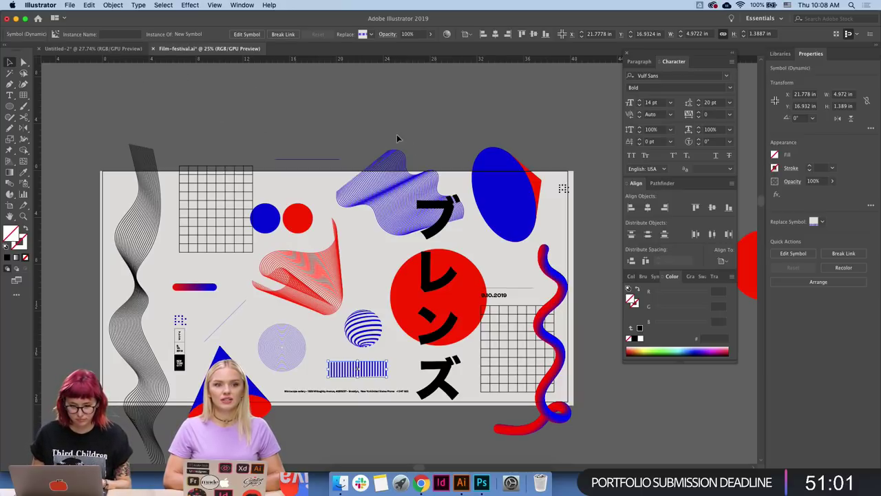
left_click(495, 294)
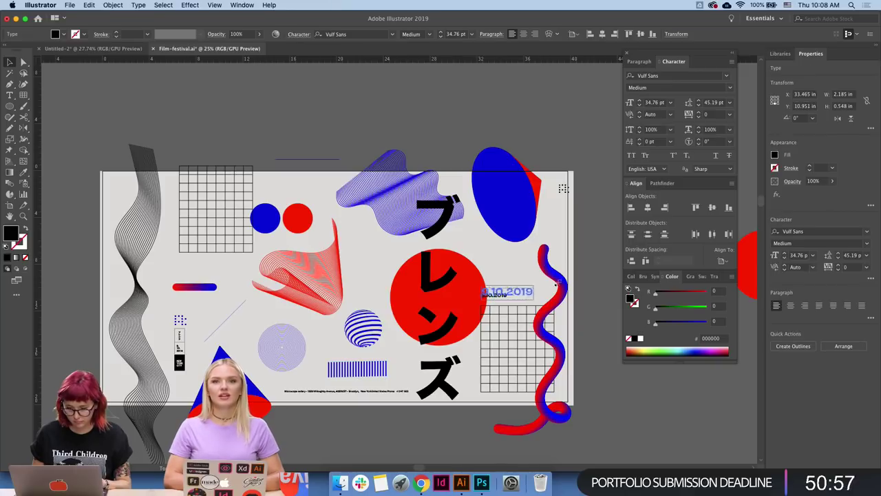
left_click_drag(514, 298, 550, 298)
left_click(506, 253)
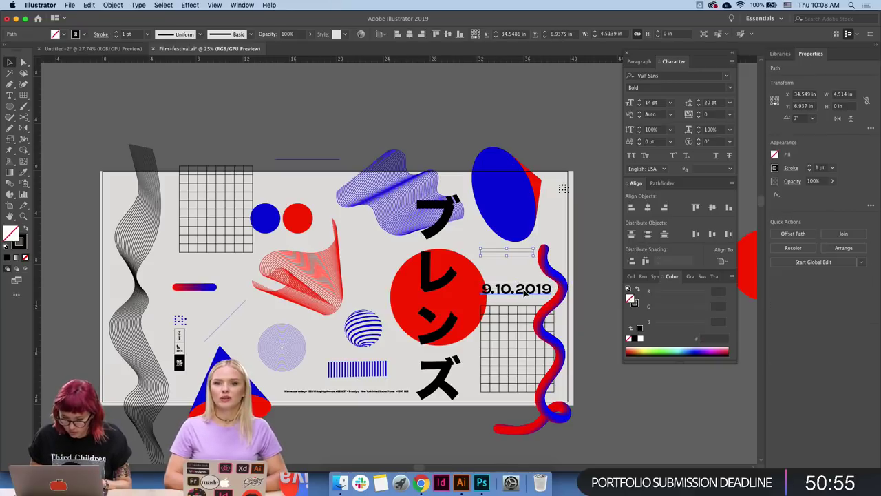
left_click(523, 258)
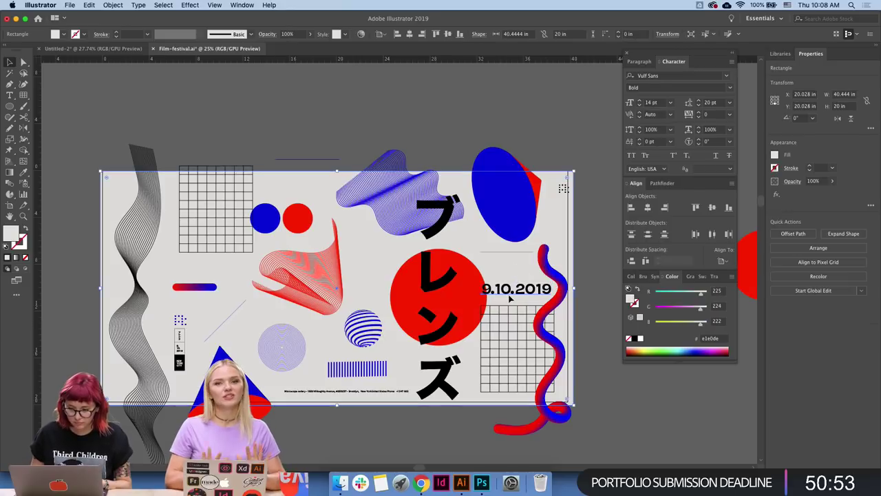
left_click(485, 292)
left_click_drag(480, 299, 481, 298)
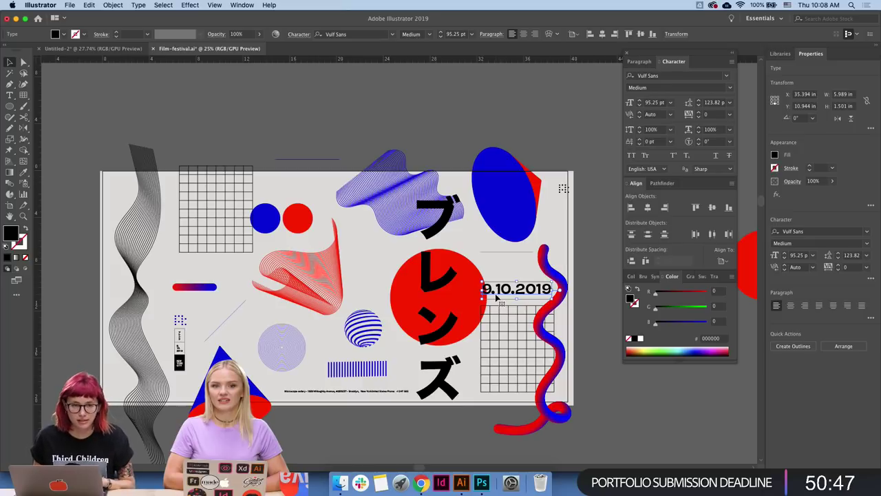
- Shift the red-blue squiggle blend slightly to the right
left_click(576, 255)
left_click(570, 288)
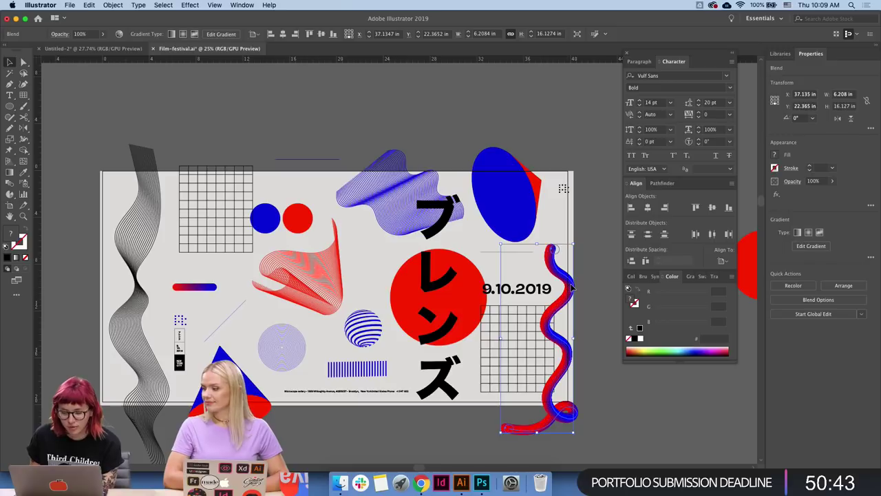
left_click_drag(569, 287, 576, 287)
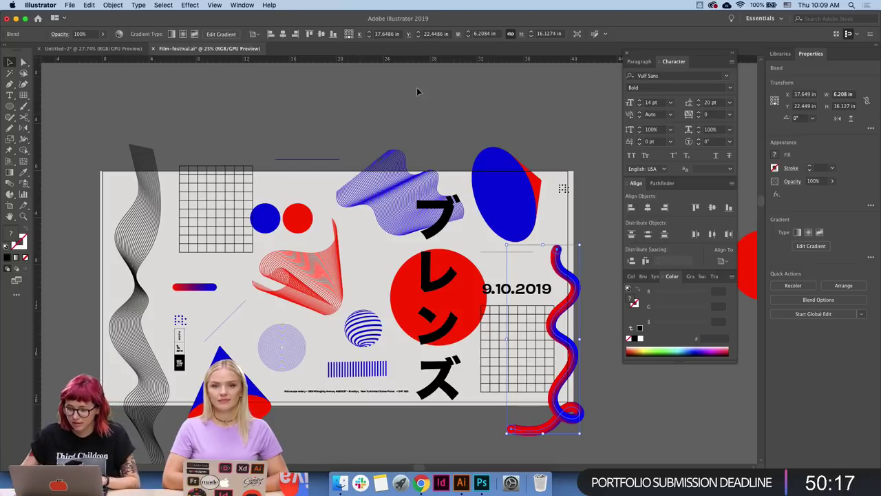
left_click(523, 199)
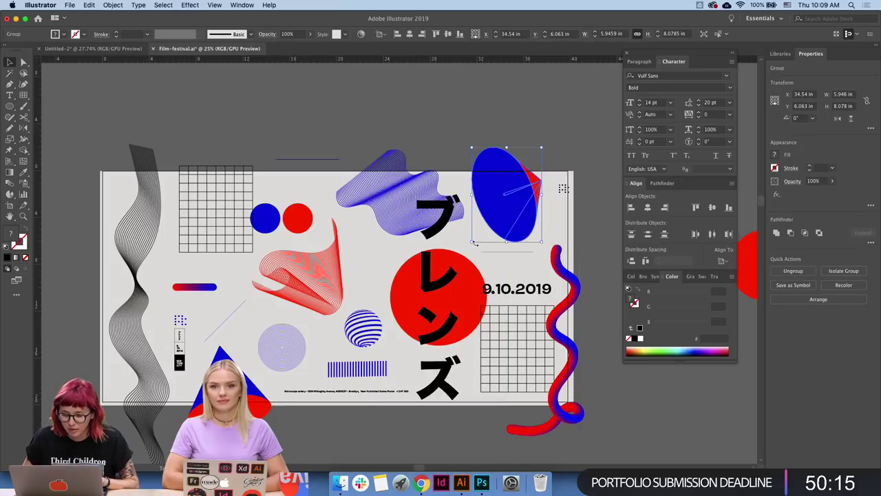
- Shrink the blue ellipse group at the top right, then fine-tune its size
left_click_drag(475, 243, 481, 229)
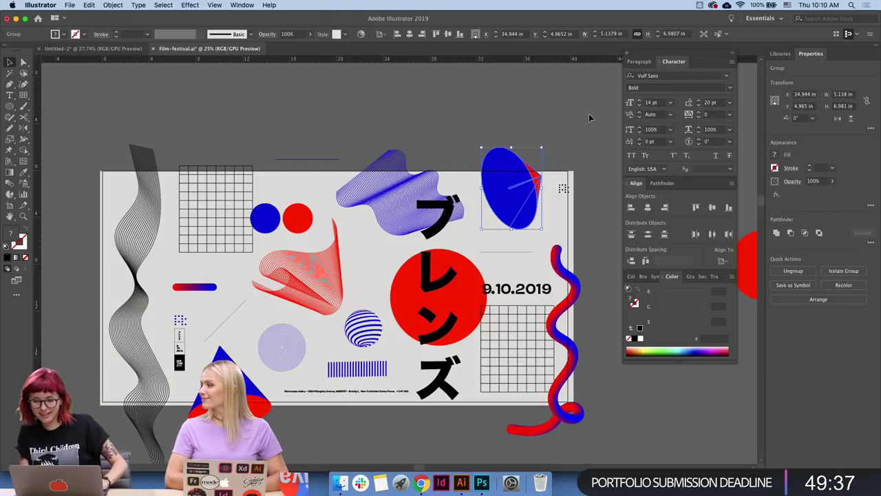
left_click(589, 117)
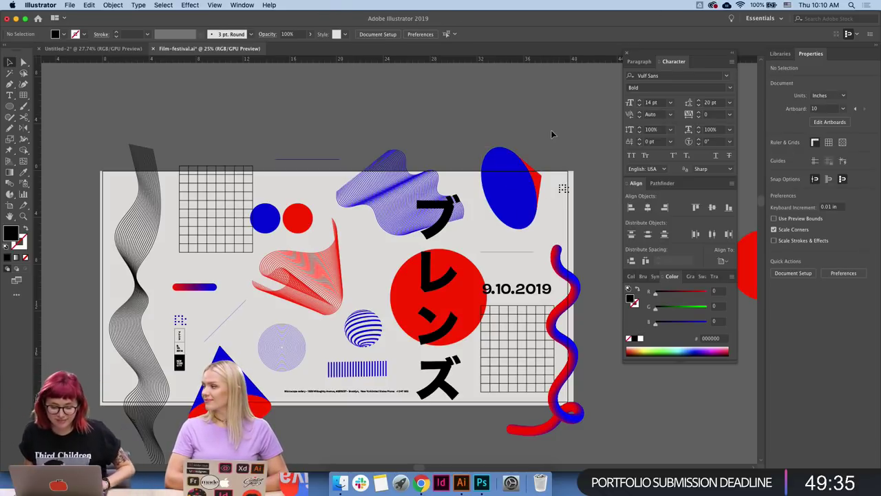
left_click(513, 207)
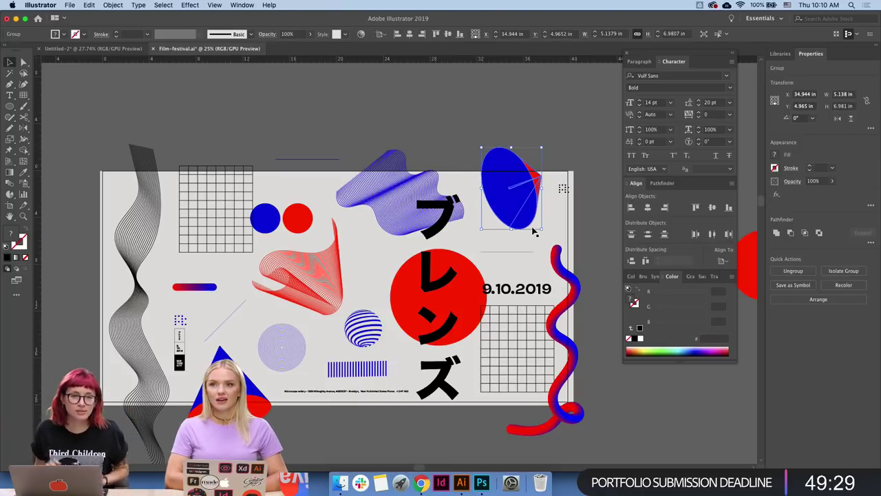
left_click_drag(544, 230, 549, 236)
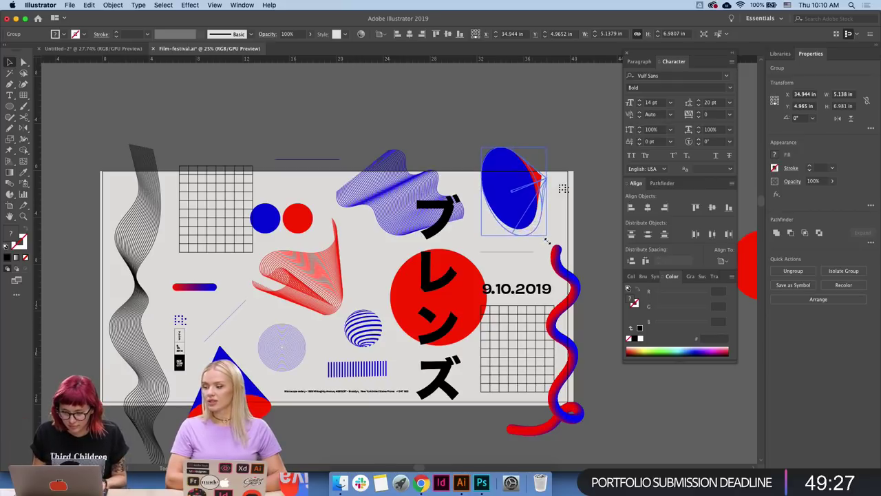
left_click(559, 197)
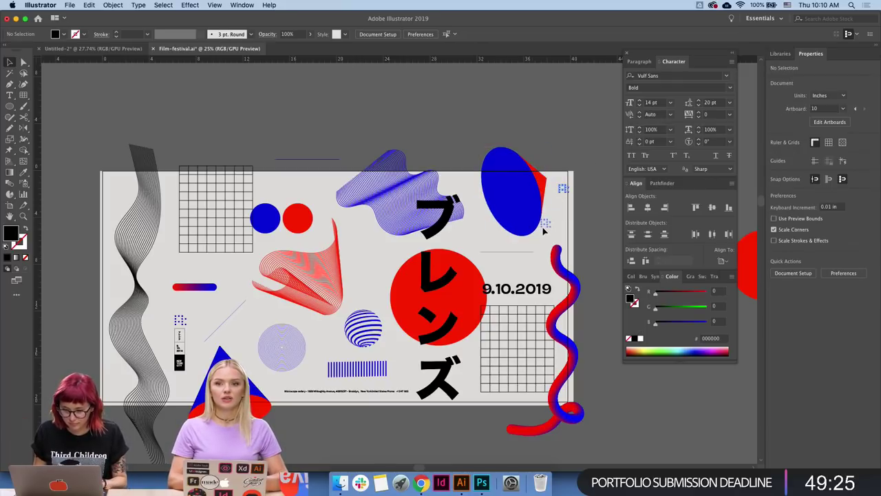
- Move the small dot-grid motif left, beside the large katakana
left_click(514, 222)
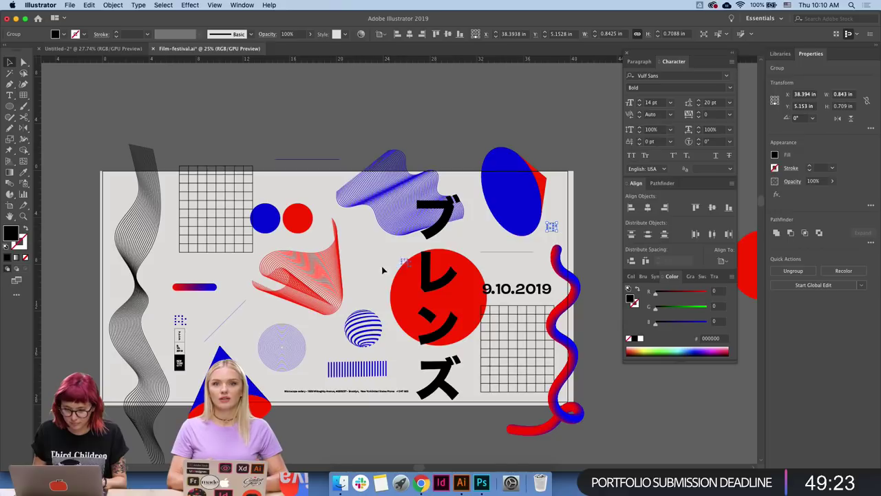
left_click_drag(383, 270, 362, 270)
left_click(393, 128)
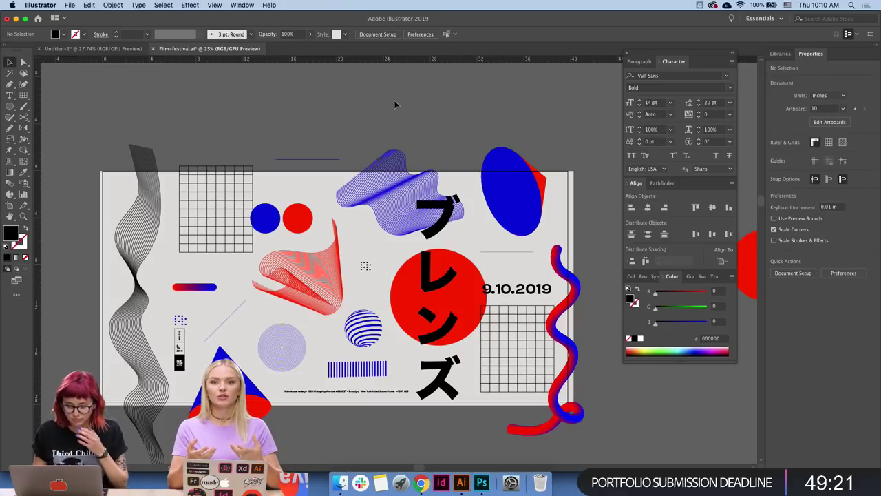
- Make a first Export As attempt into folder 12 with a new file name
left_click(69, 5)
mouse_move(80, 155)
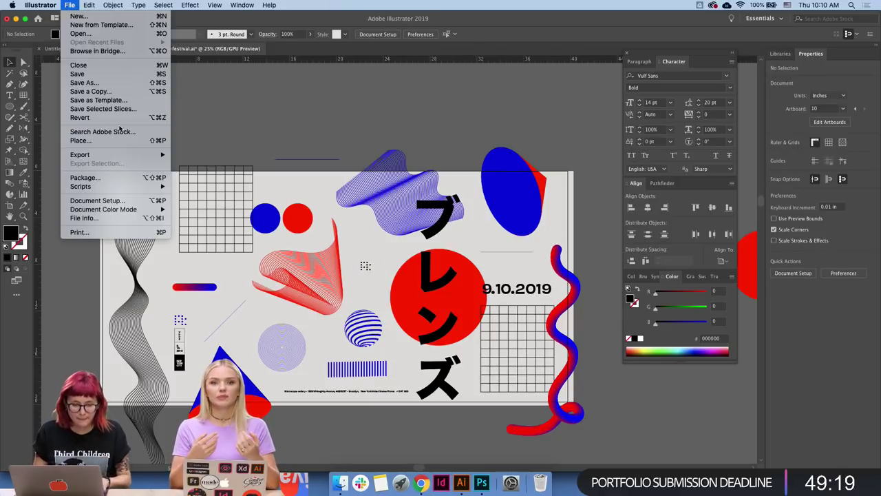
left_click(214, 167)
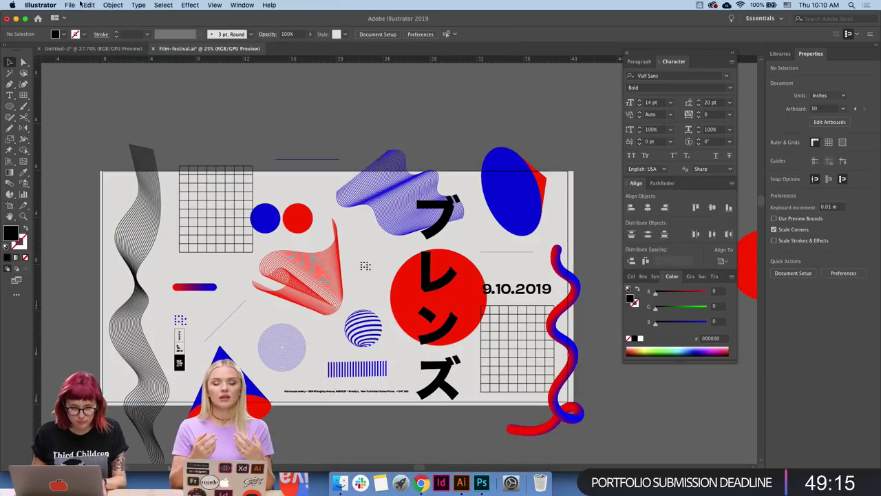
left_click(70, 5)
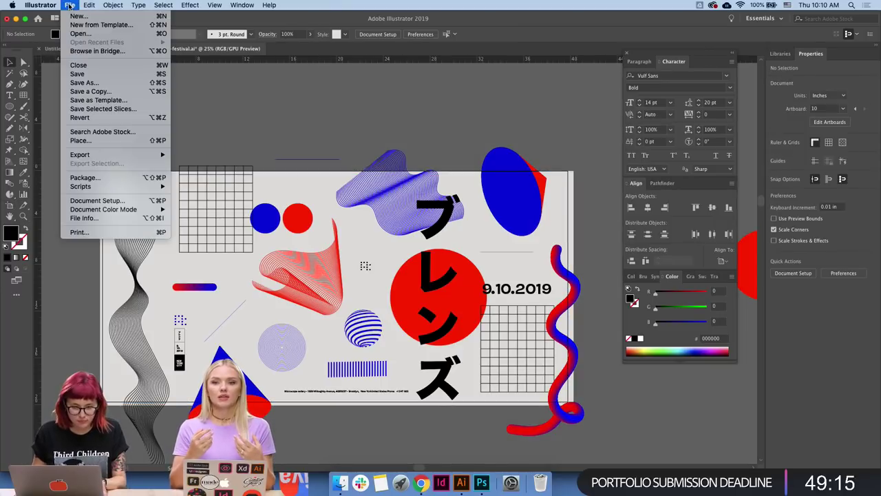
left_click(216, 166)
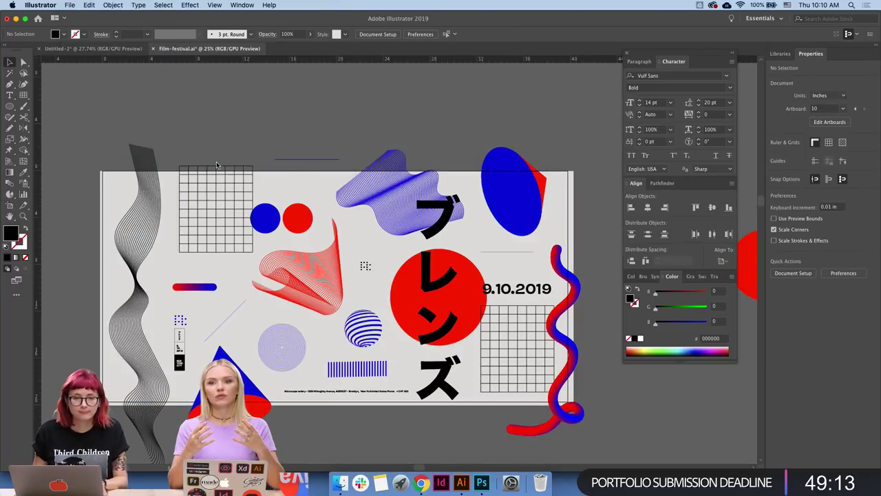
left_click(534, 143)
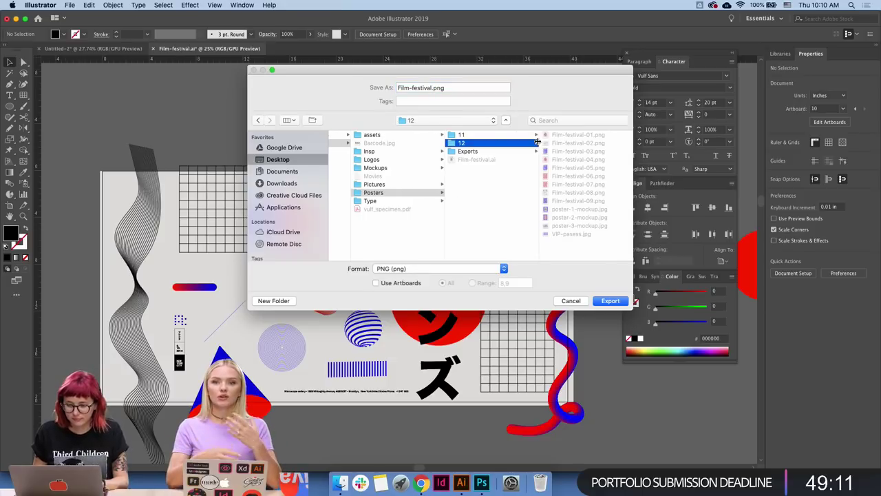
left_click(431, 88)
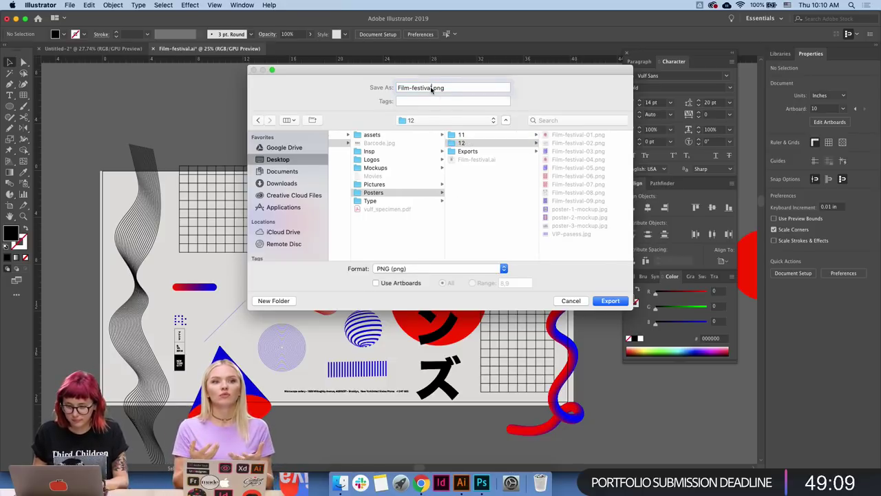
type("t")
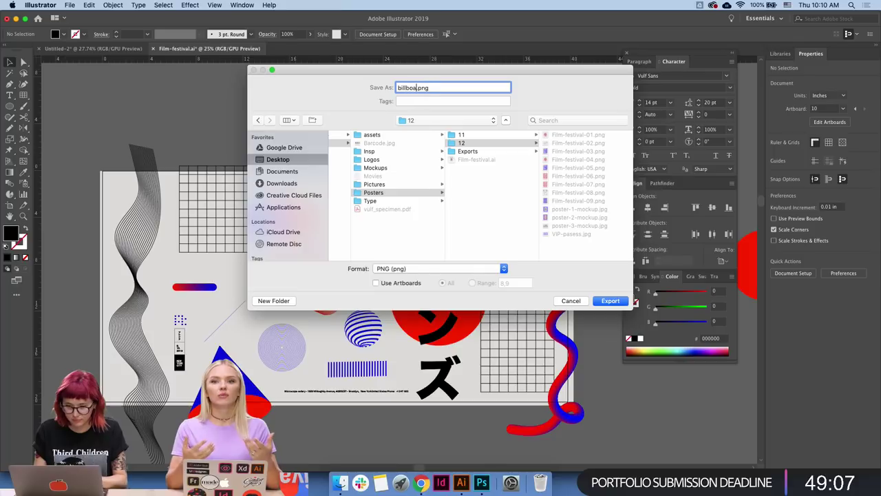
type("rd")
key("Return")
key("Return")
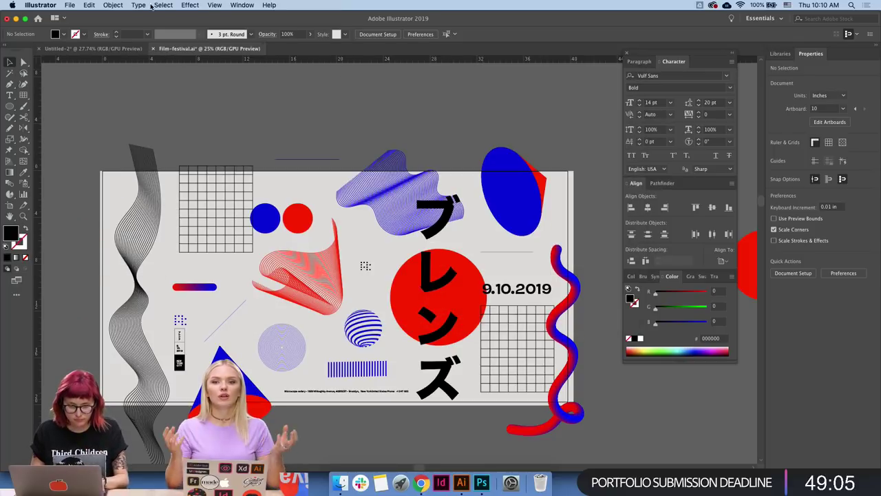
- Export artboard 10 as billboard PNG into folder 12 at Medium 150 ppi
left_click(69, 5)
mouse_move(80, 154)
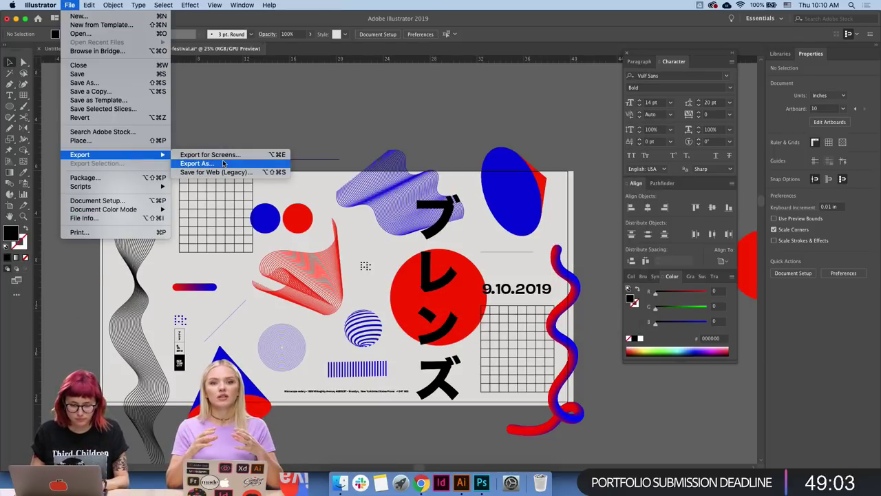
left_click(223, 163)
left_click(402, 283)
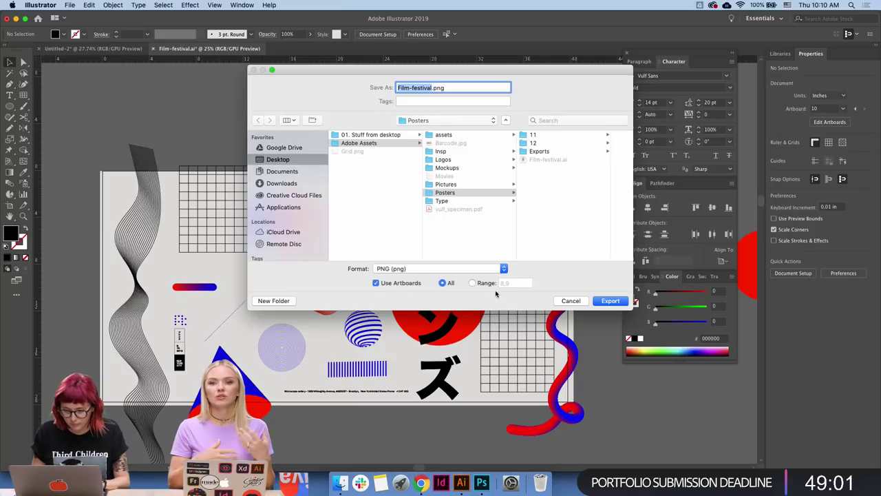
type("10")
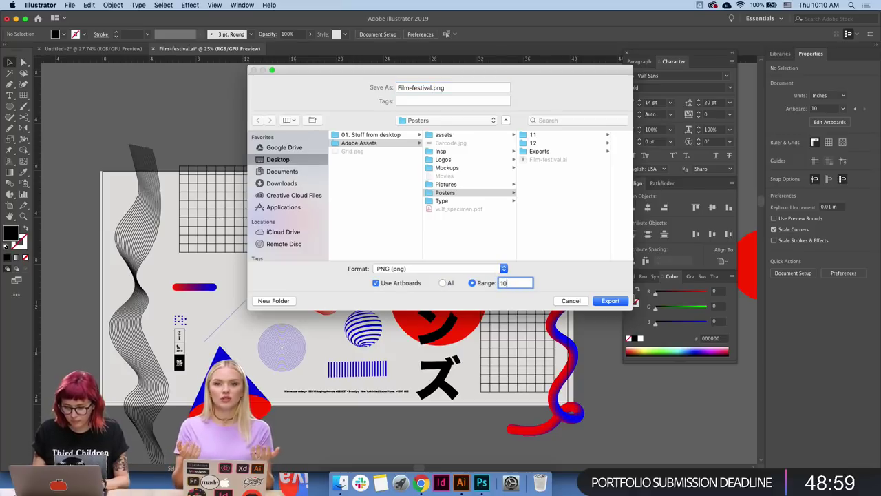
left_click(536, 143)
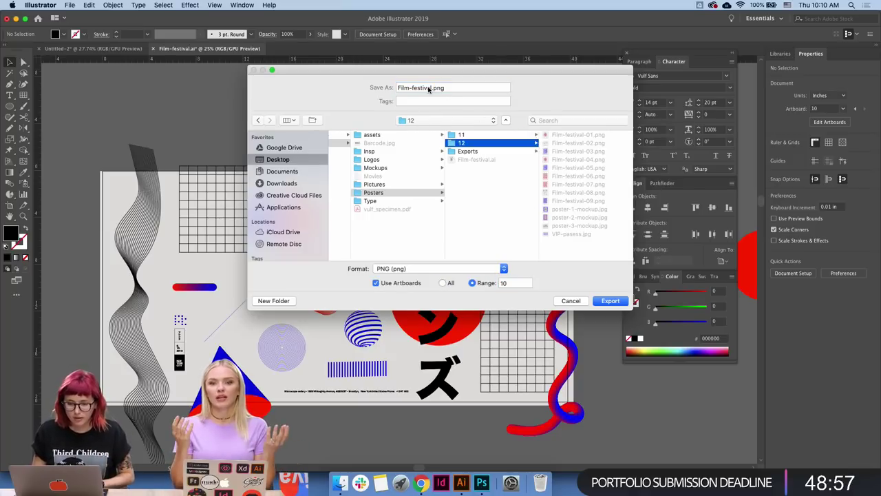
key("Tab")
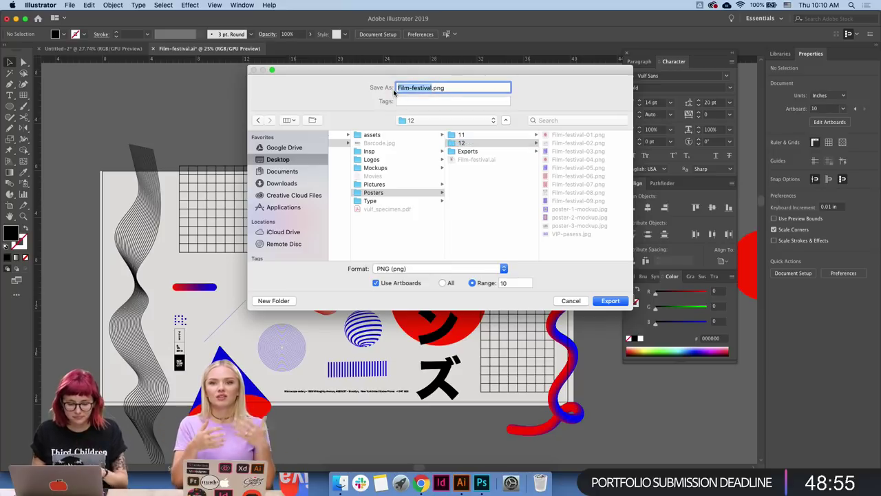
type("1")
type("billboard")
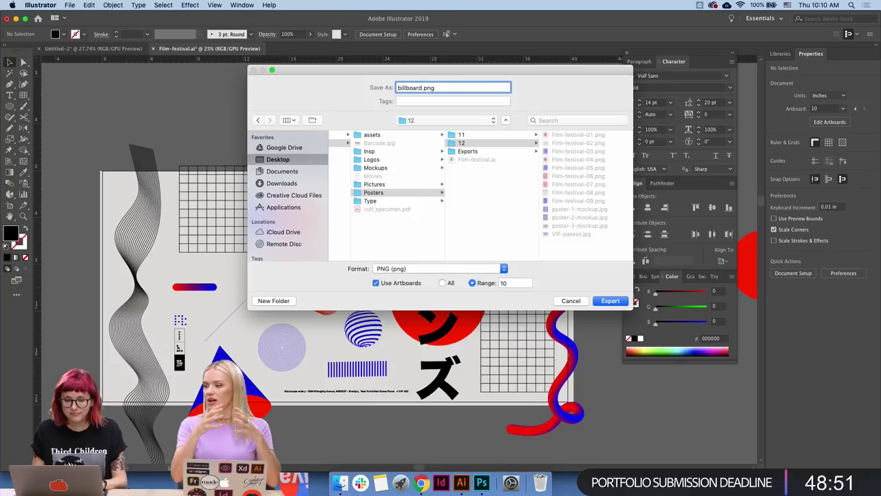
key("Return")
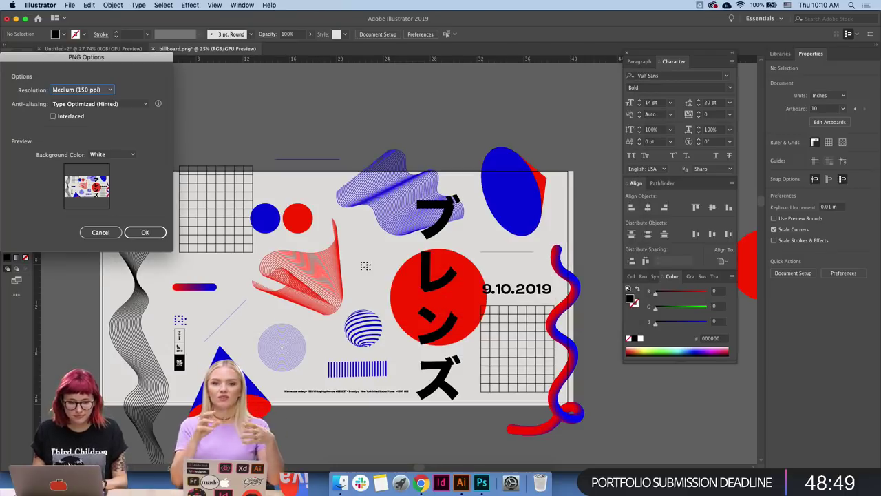
key("Return")
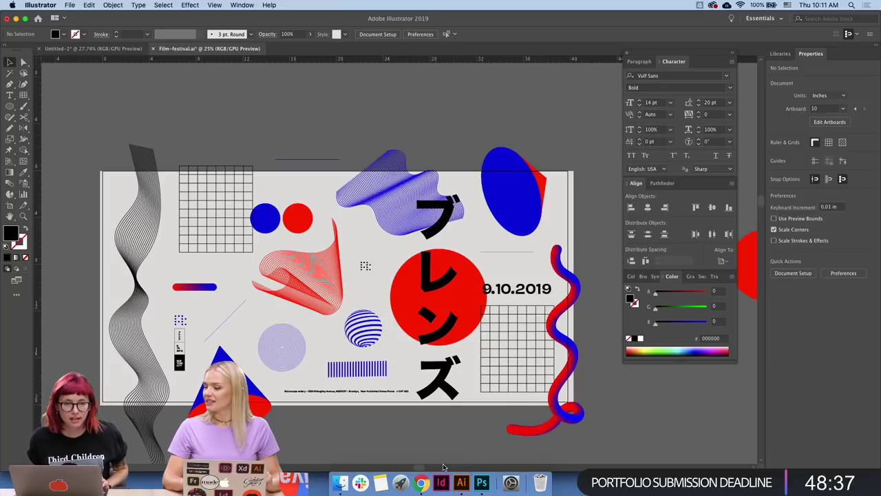
- Switch to Photoshop and open the Billboard PSD Mockup document from the tab overflow list
left_click(481, 482)
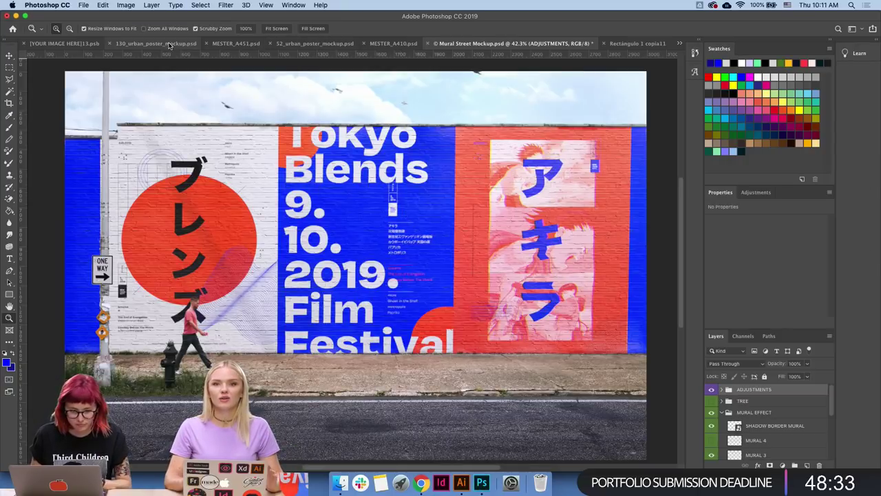
left_click(64, 44)
left_click(69, 44)
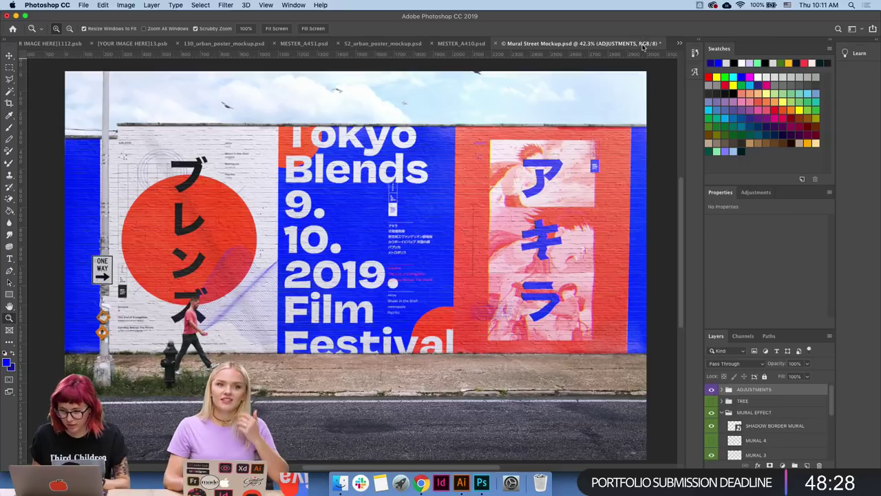
left_click(630, 43)
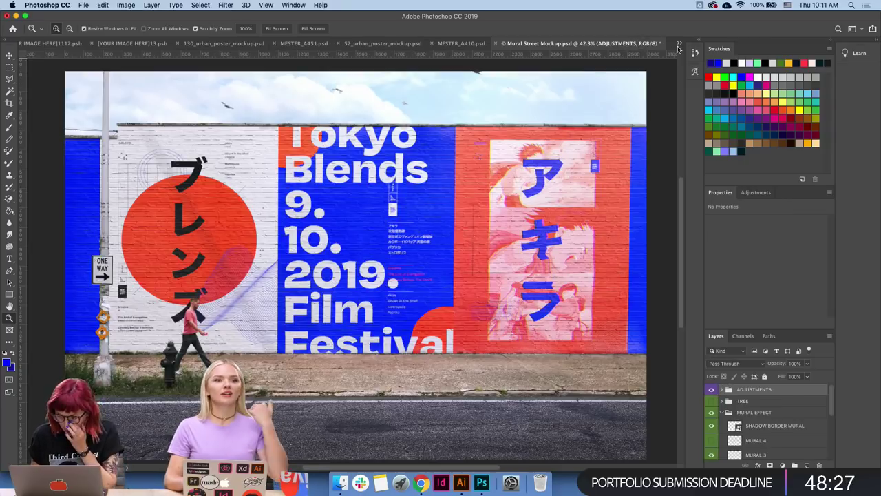
left_click(679, 44)
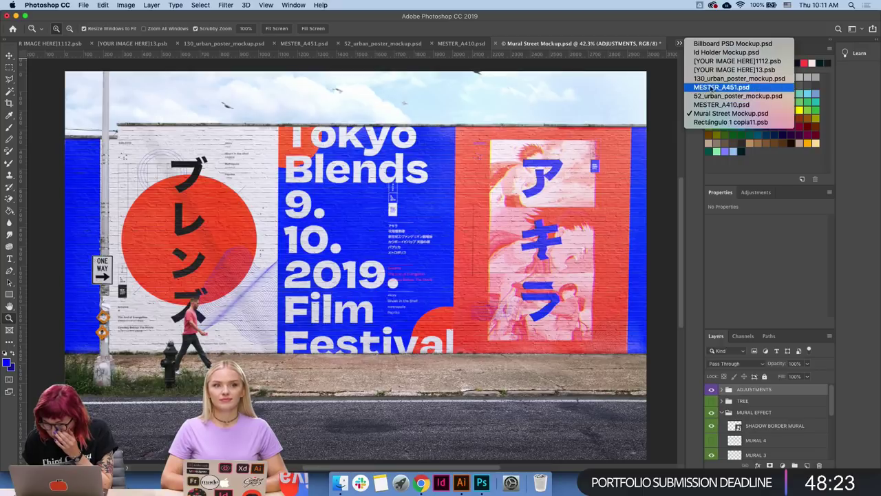
left_click(711, 44)
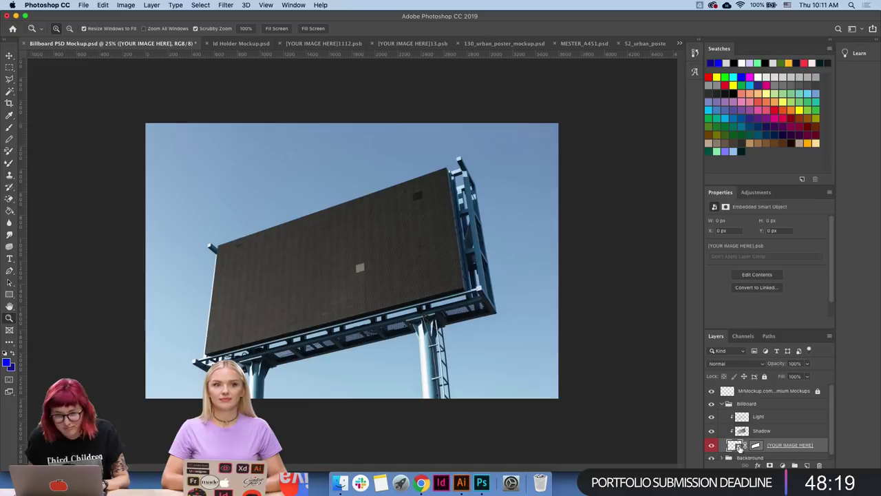
- Open the [YOUR IMAGE HERE] smart object and drop billboard-10.png onto it
double_click(737, 446)
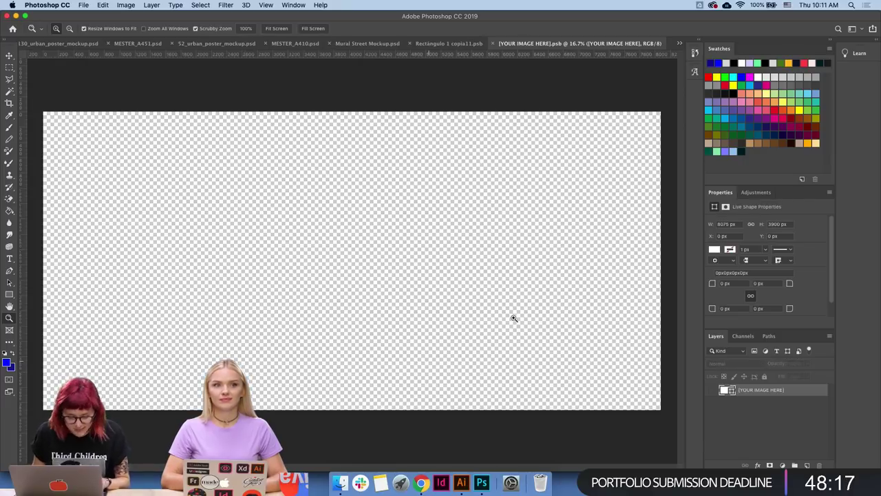
left_click(492, 303, "alt")
left_click(340, 484)
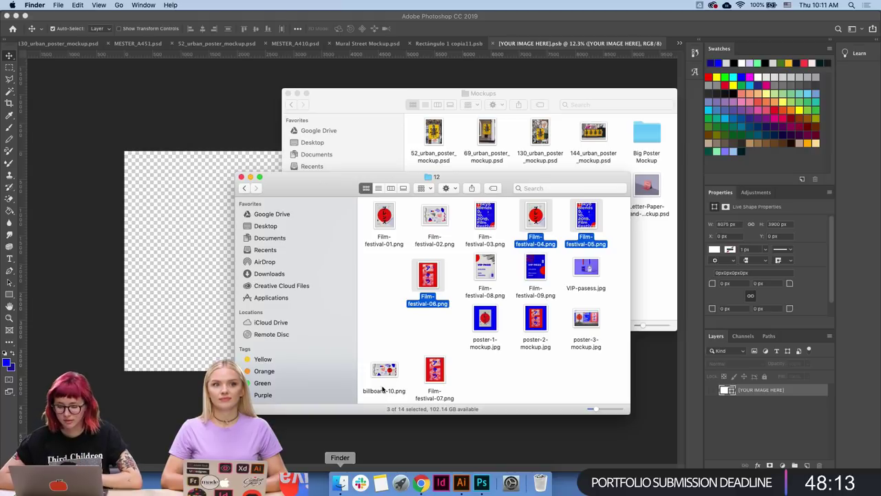
left_click_drag(414, 339, 482, 370)
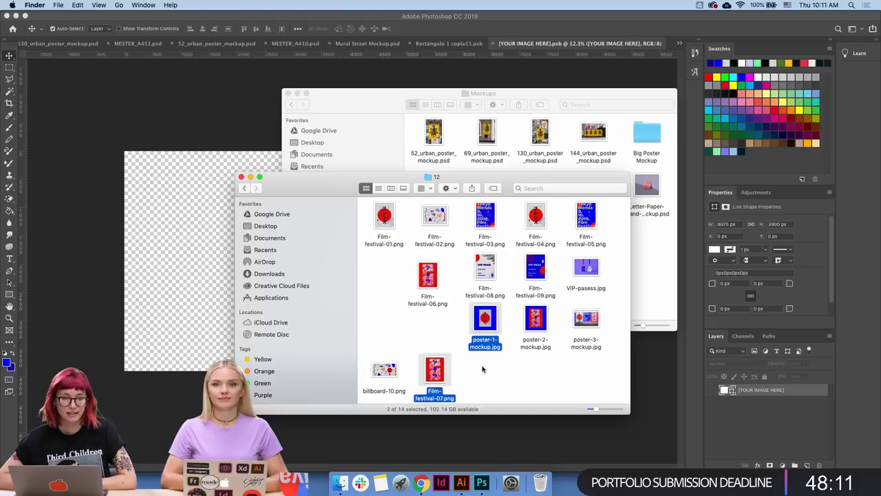
left_click(516, 355)
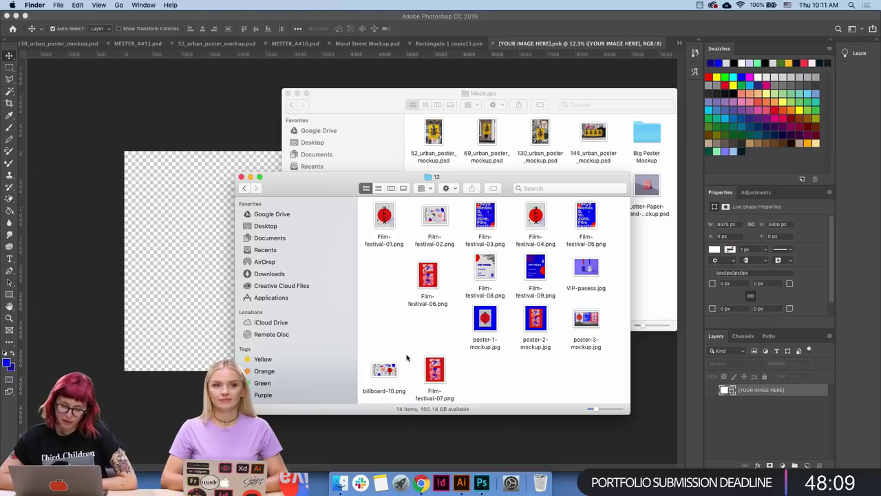
left_click_drag(384, 370, 199, 290)
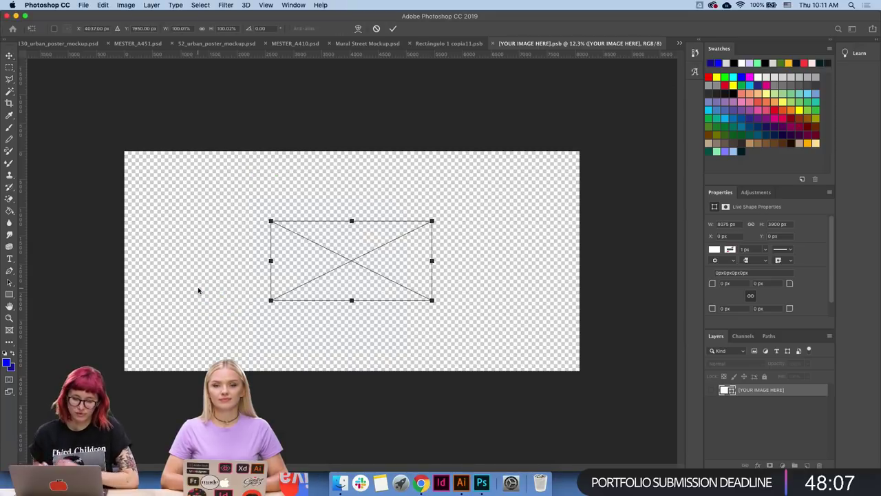
- Scale the billboard-10 artwork to cover the whole canvas, commit it, and save
left_click_drag(434, 221, 593, 146)
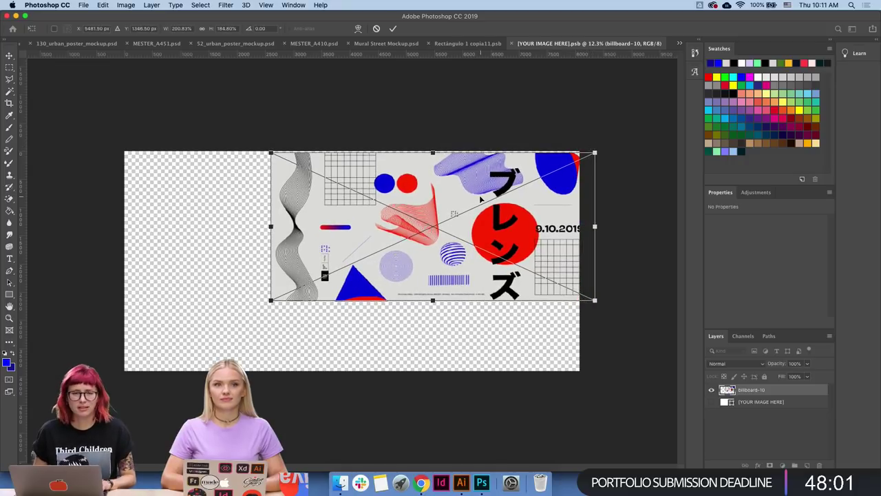
left_click_drag(467, 202, 451, 200)
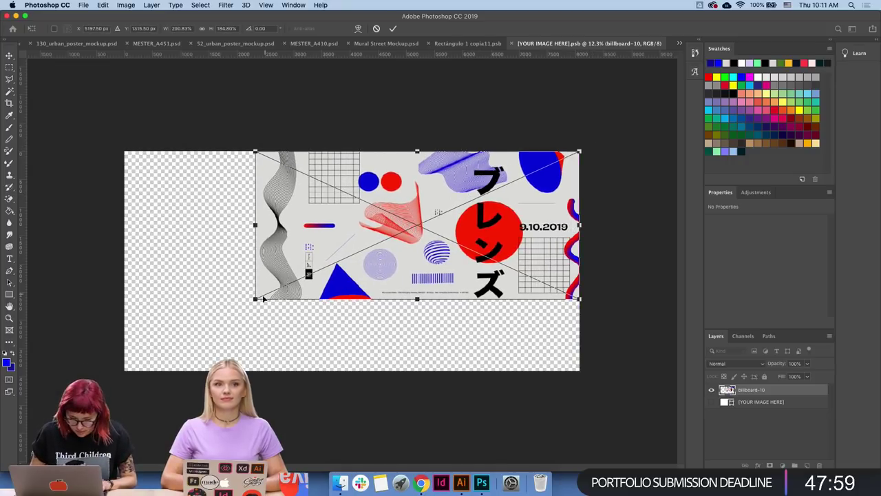
left_click_drag(262, 299, 95, 373)
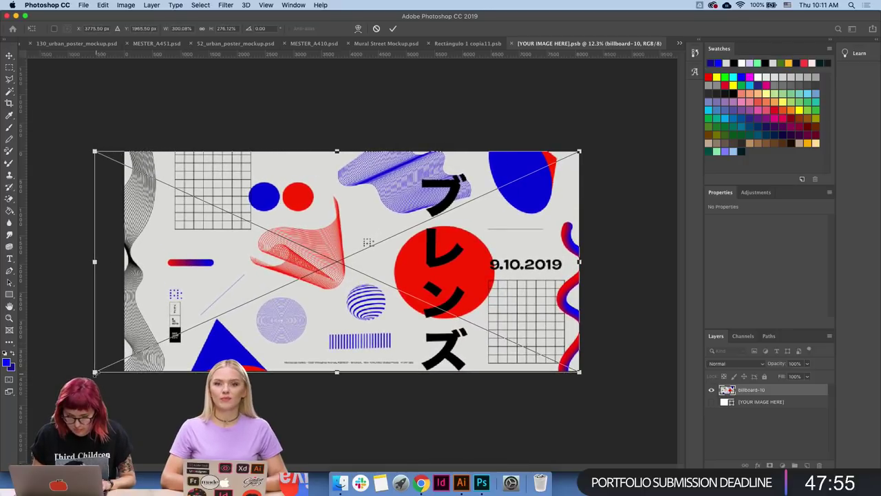
key("shift+Right")
key("shift+Up")
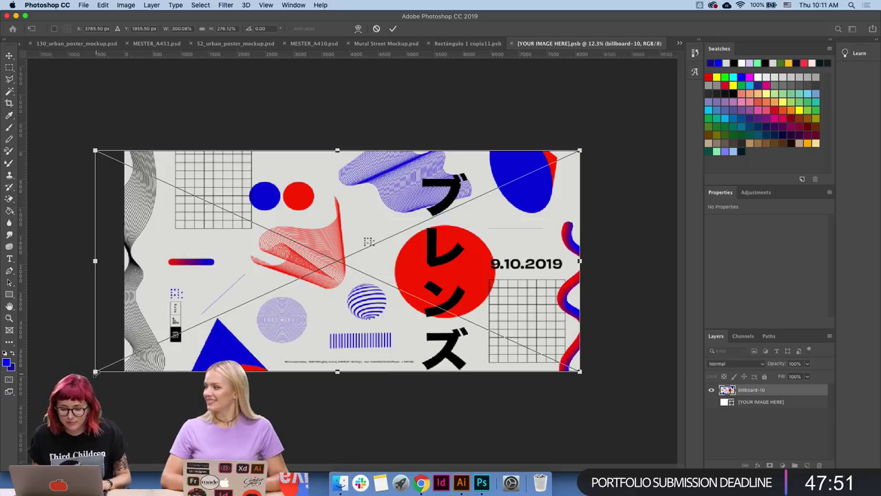
key("Return")
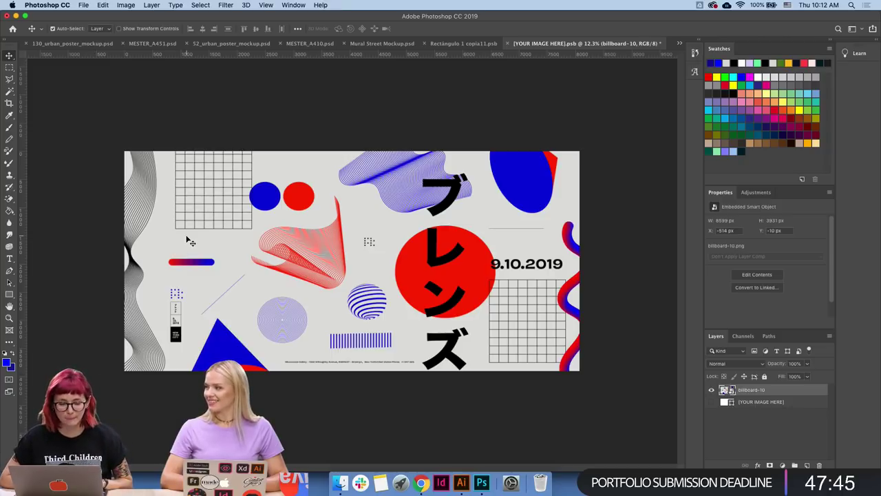
key("super+s")
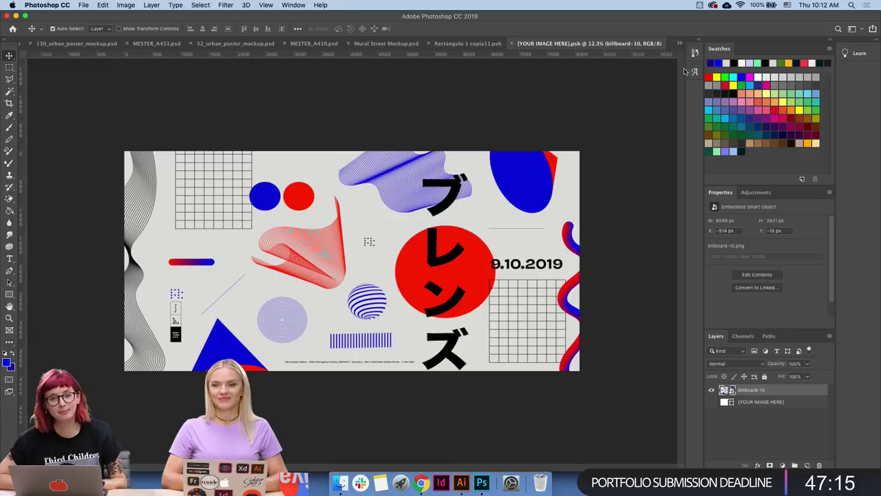
- Return to Billboard PSD Mockup.psd and expand its Background layer group
left_click(679, 44)
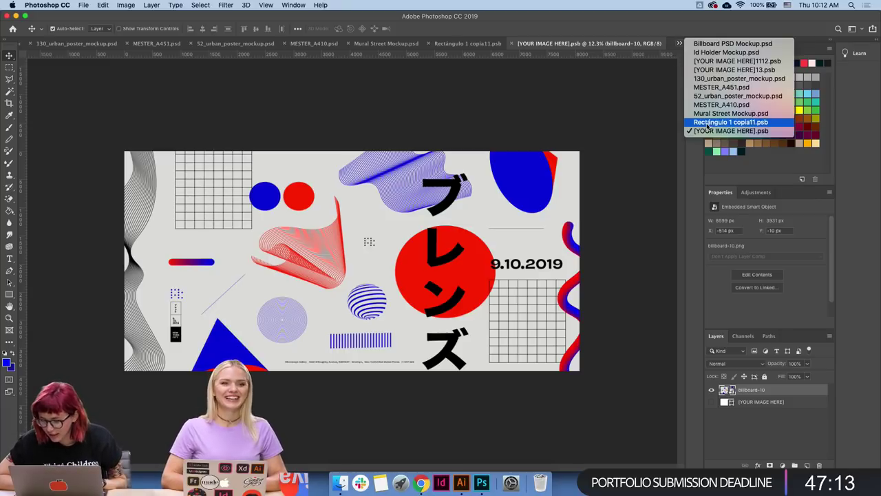
left_click(715, 44)
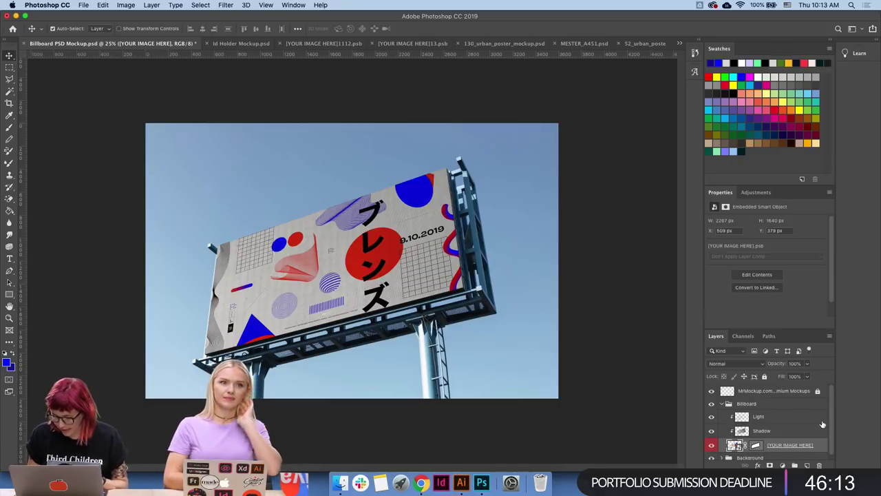
scroll(821, 424, "down", 1)
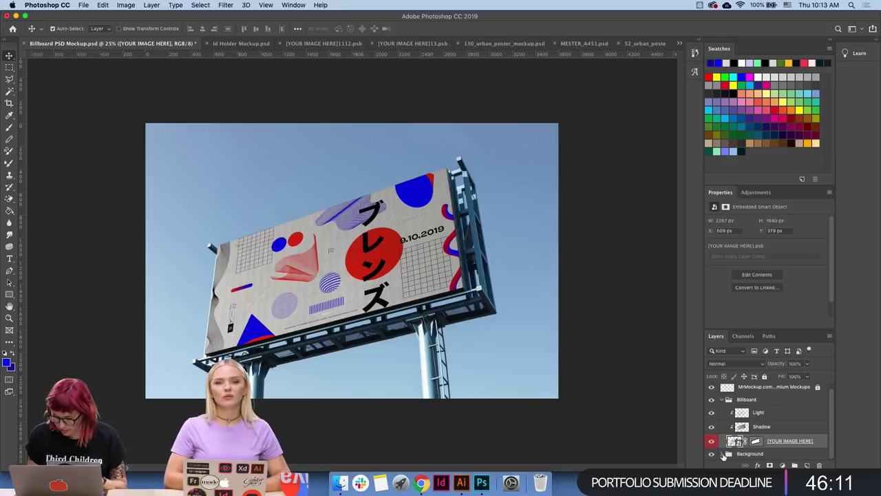
left_click(721, 454)
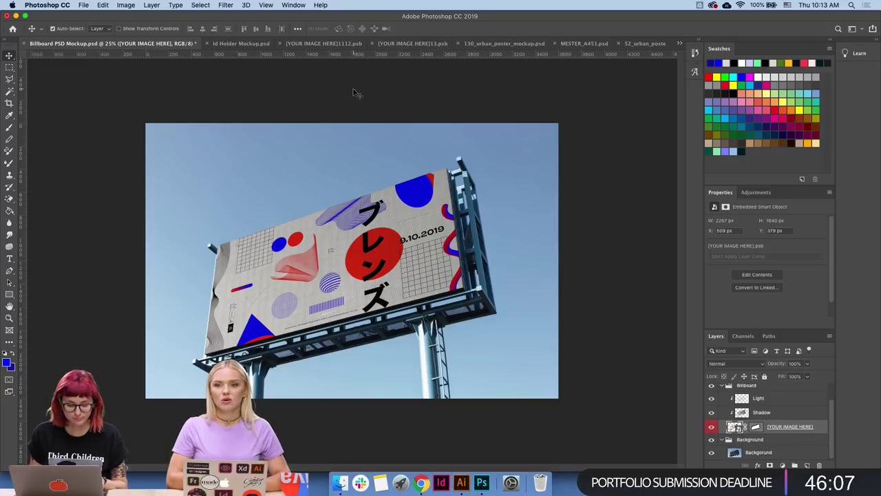
- Save Billboard PSD Mockup.jpg into folder 12 as JPEG at quality 5 (Medium)
key("super+shift+s")
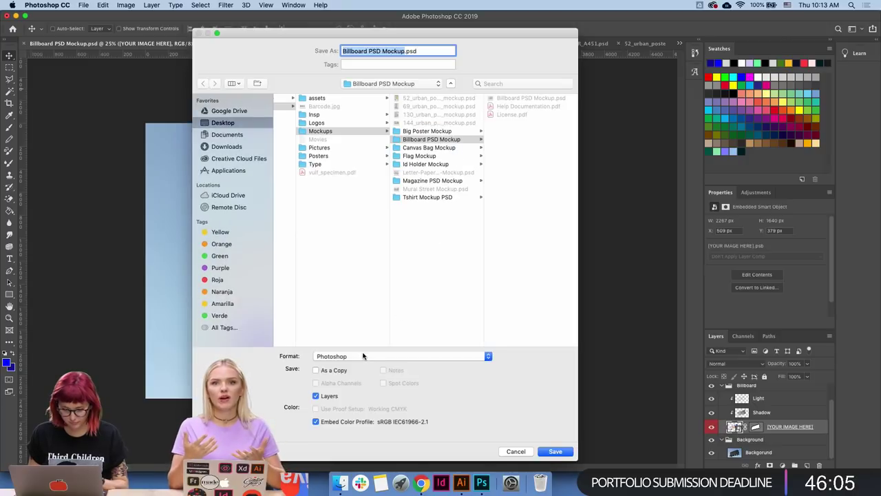
left_click(363, 356)
left_click(516, 424)
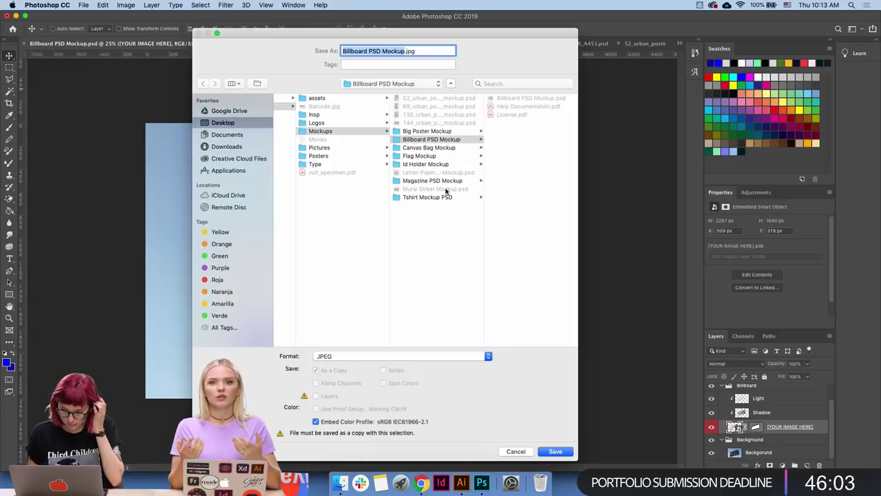
left_click(324, 156)
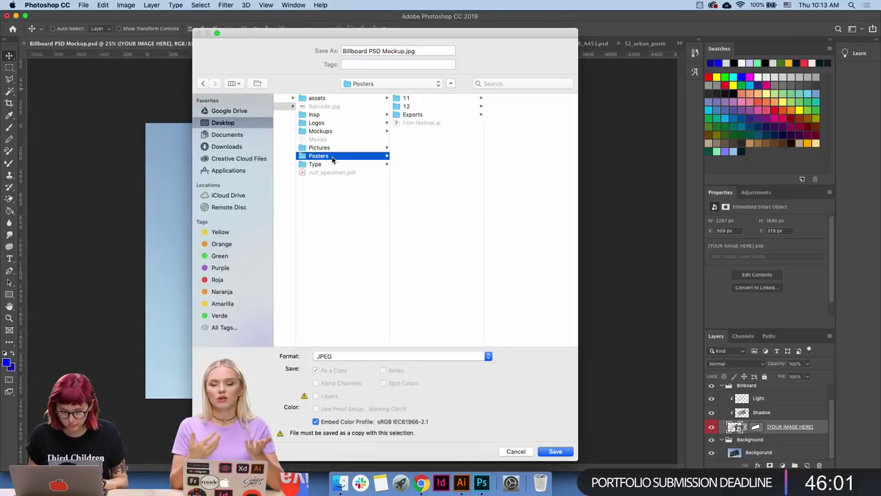
left_click(413, 107)
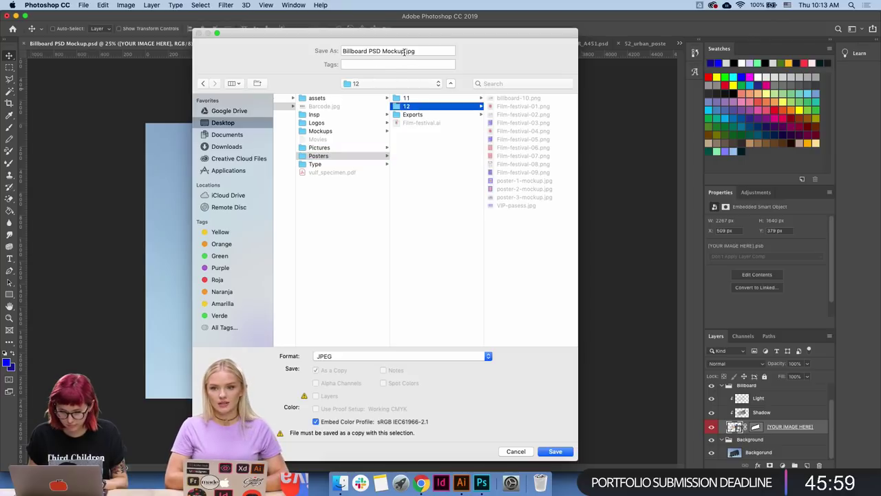
key("Return")
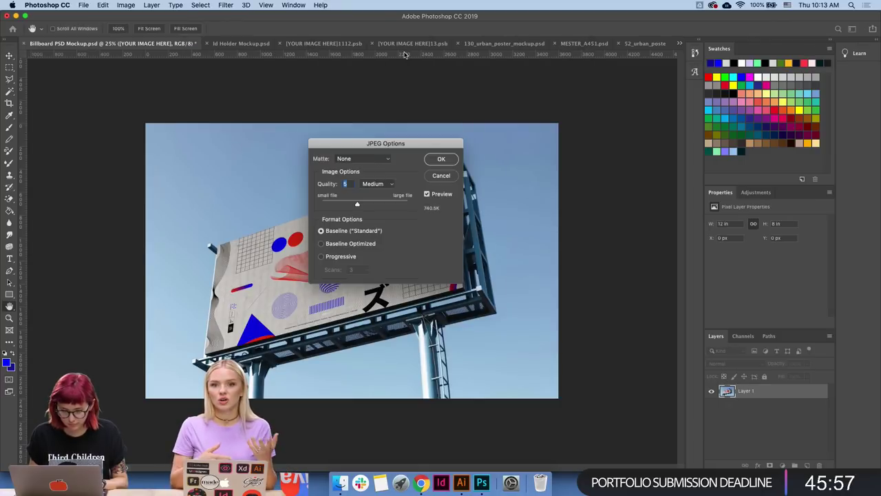
key("Return")
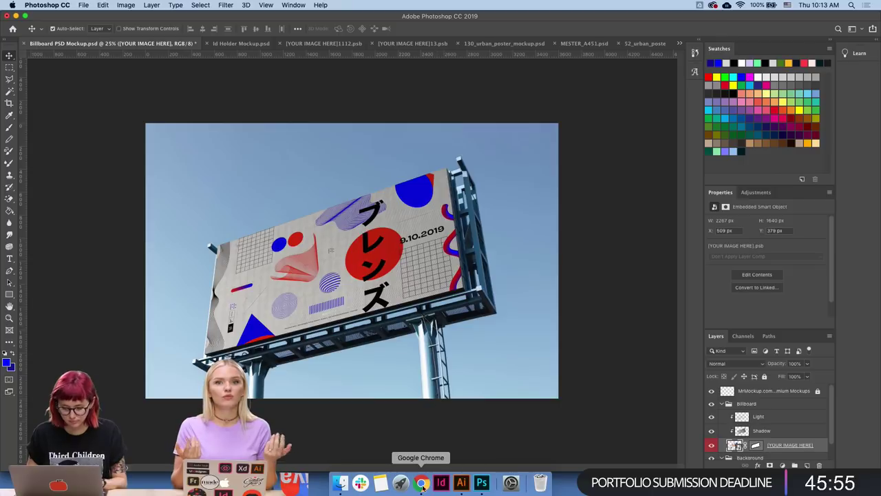
- Search Google for 'adobe stock' in Chrome and open the Adobe Stock site
left_click(422, 483)
type("ad")
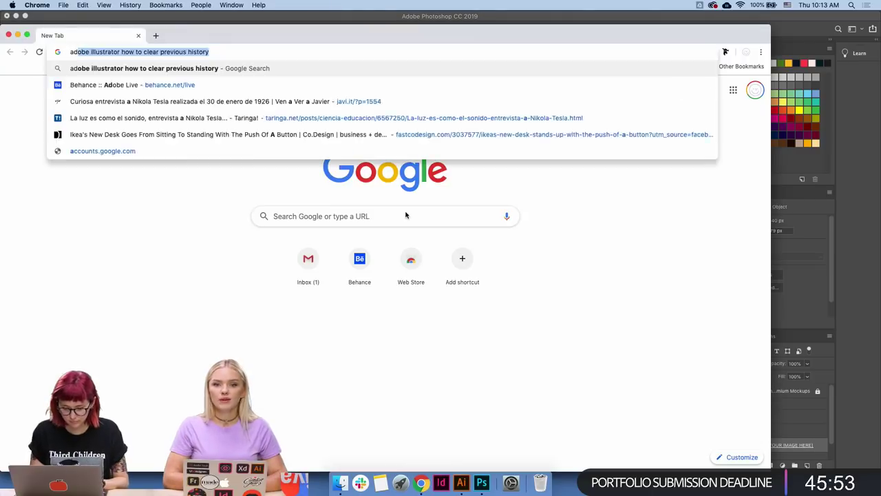
type("obe stock")
key("Return")
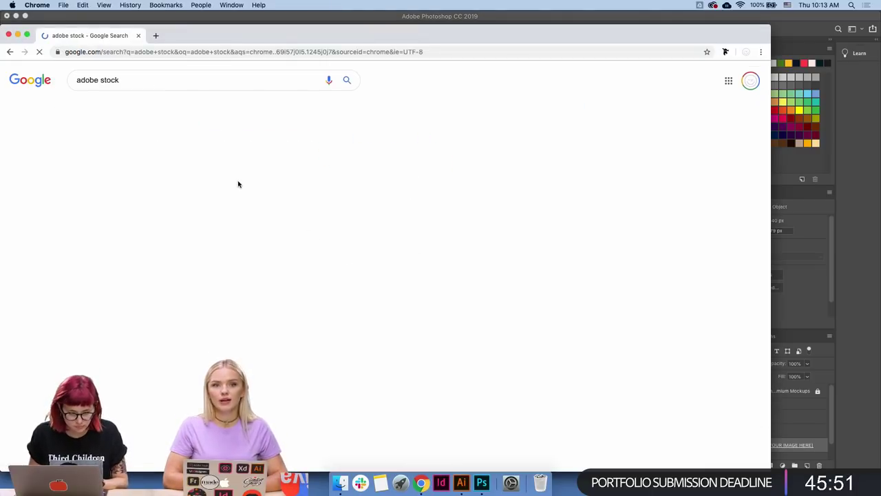
left_click(241, 146)
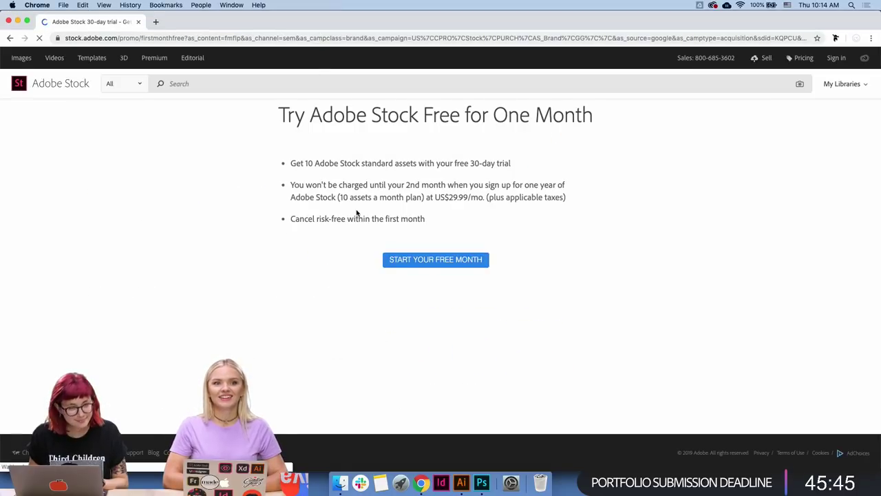
- Start the free one-month trial, sign in with Google, and close the payment form without subscribing
left_click(427, 262)
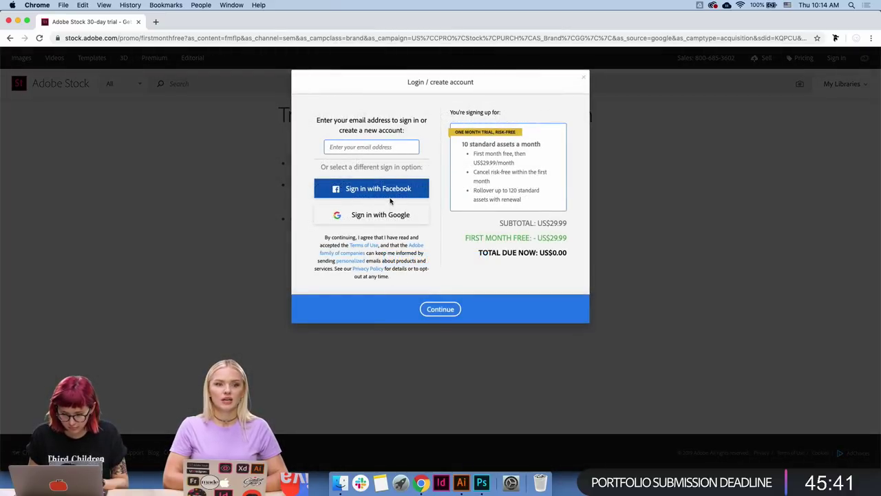
left_click(387, 214)
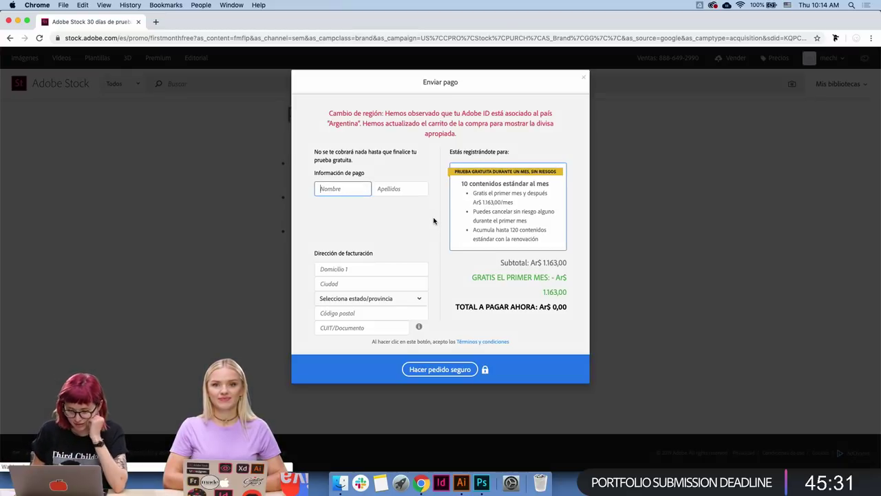
left_click(582, 82)
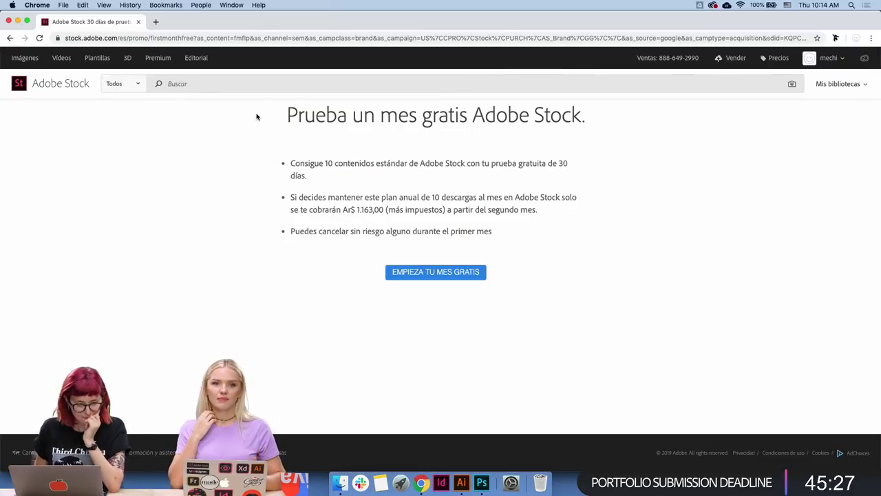
- Search the Adobe Stock library for 'mockup'
left_click(201, 83)
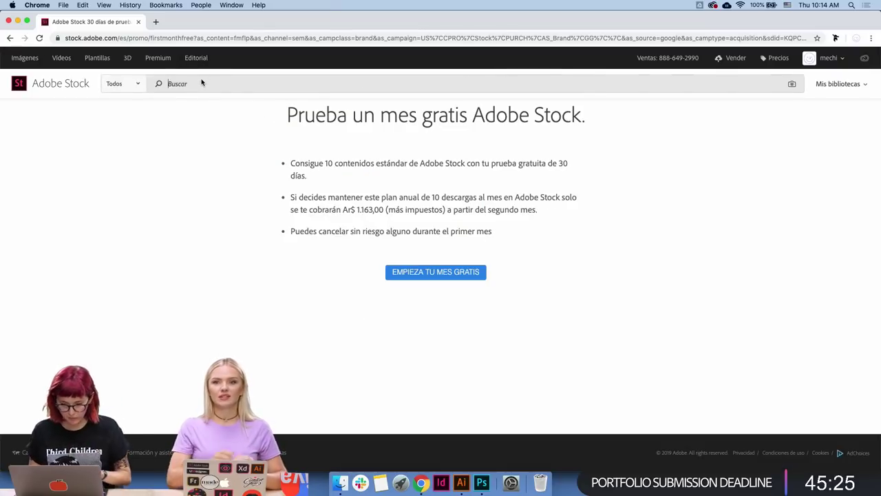
type("mockup")
key("Return")
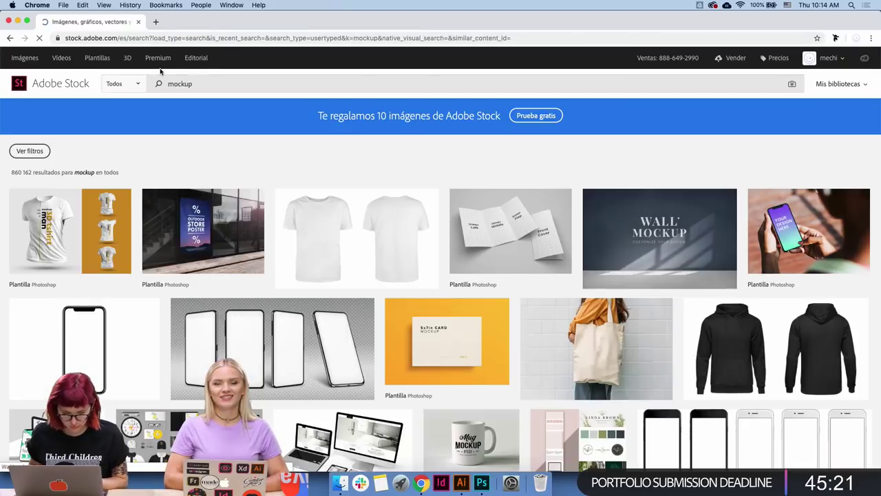
- Scroll through the mockup results, return to the top, and select the search term
scroll(406, 208, "down", 2)
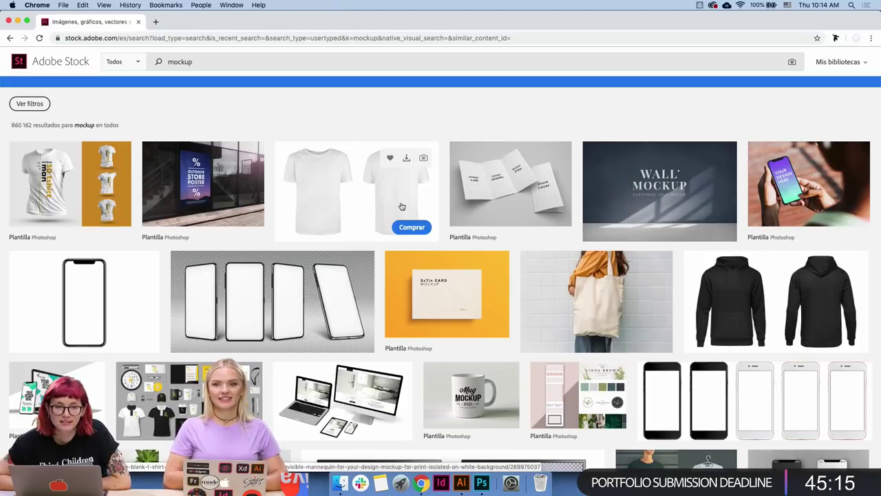
scroll(402, 207, "down", 3)
scroll(402, 207, "down", 4)
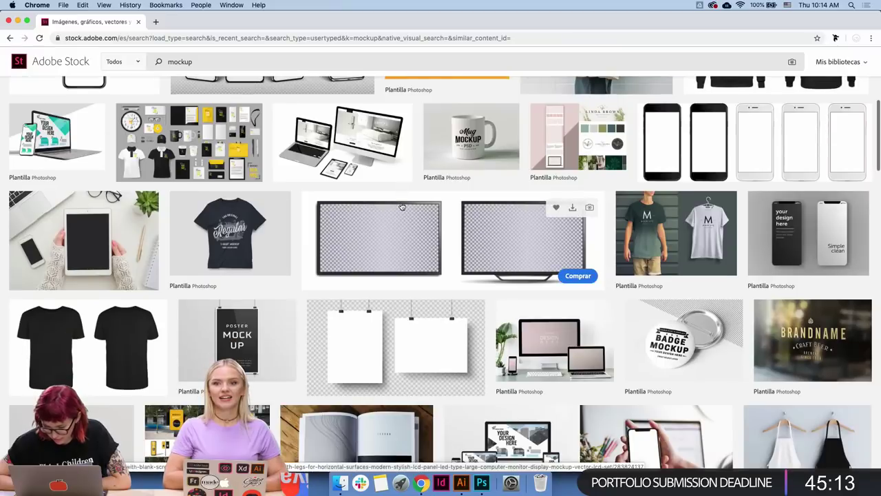
scroll(402, 206, "down", 2)
scroll(402, 205, "down", 2)
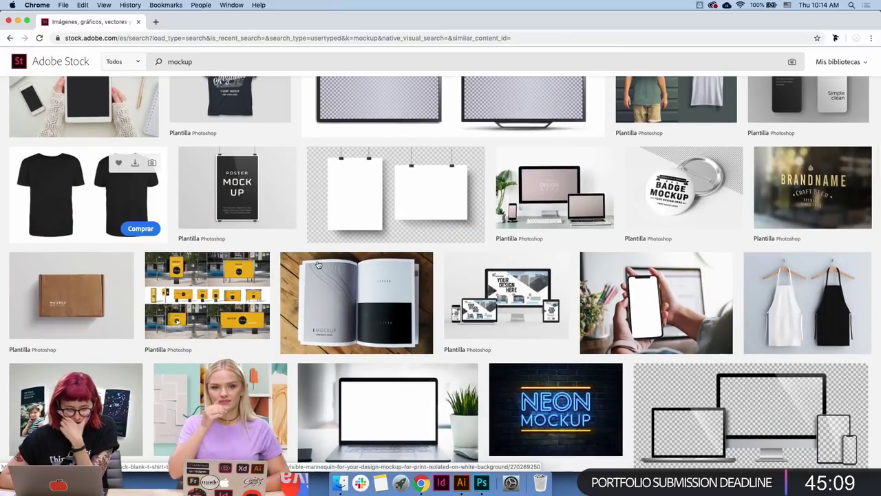
scroll(396, 307, "down", 2)
scroll(396, 307, "down", 4)
scroll(397, 307, "down", 5)
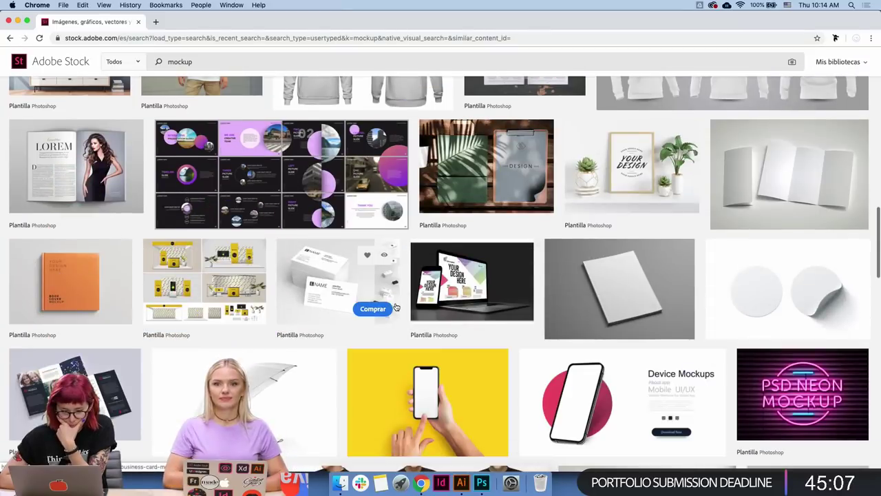
scroll(397, 307, "down", 4)
scroll(397, 307, "down", 3)
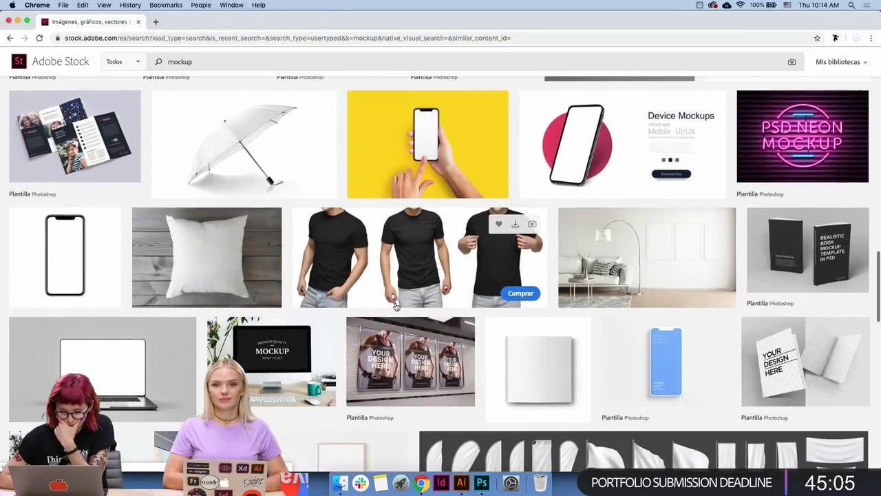
scroll(396, 307, "down", 1)
scroll(396, 307, "down", 3)
scroll(396, 307, "down", 3)
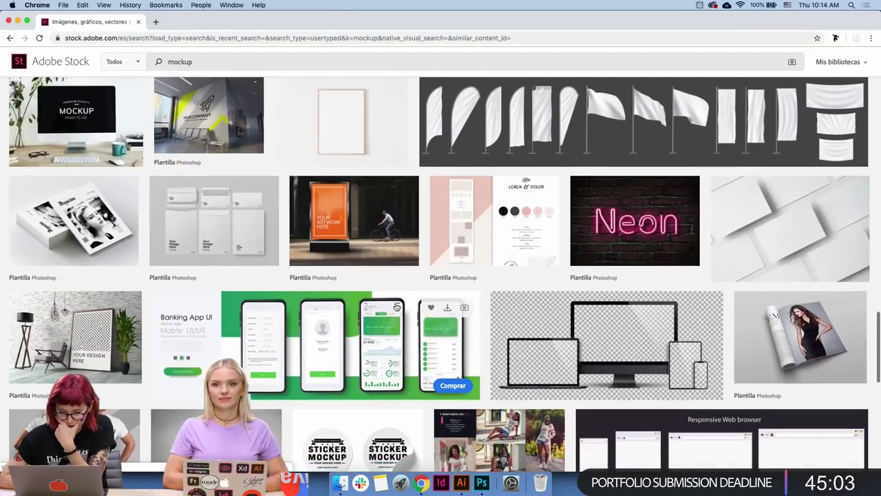
scroll(396, 307, "down", 4)
scroll(396, 307, "down", 4)
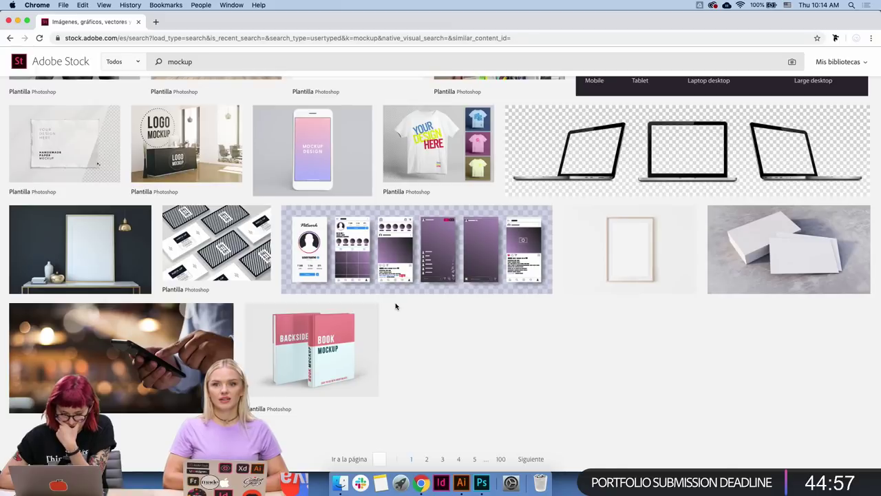
scroll(396, 307, "up", 10)
scroll(396, 307, "up", 10)
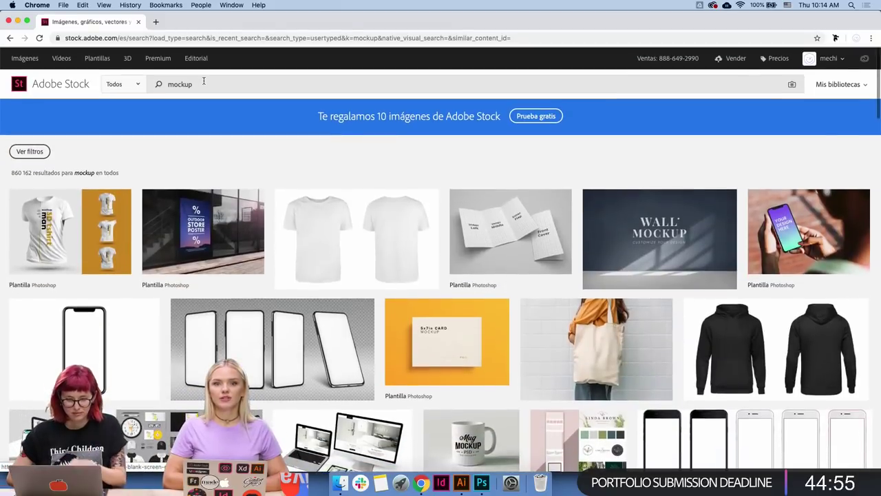
double_click(203, 81)
- Search Adobe Stock for 'tshirt mockup' and scroll through the first results
type("tshirt mocku")
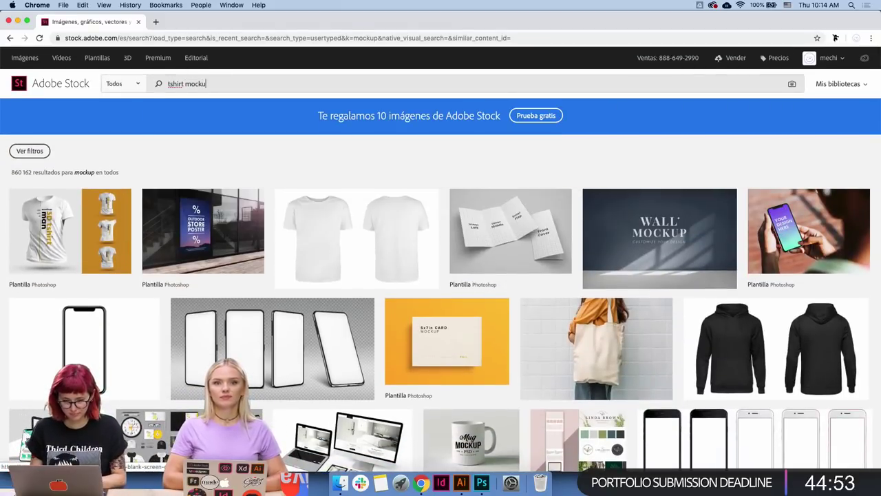
type("p")
key("Return")
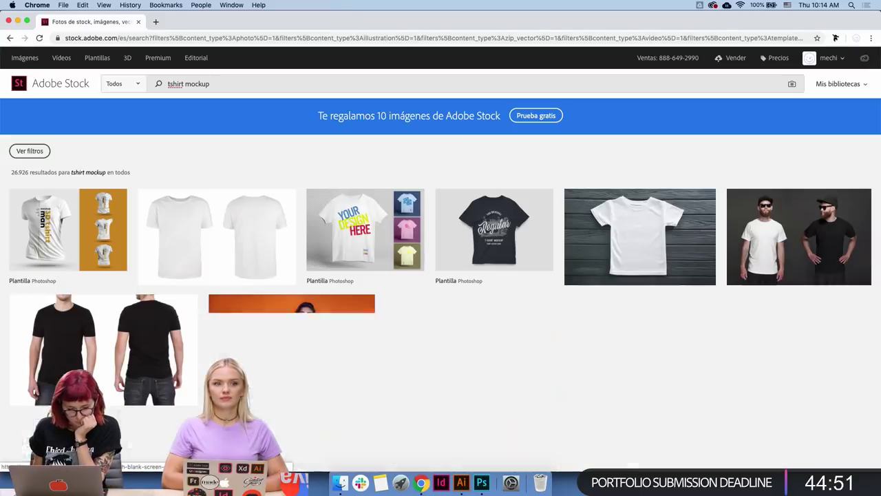
mouse_move(640, 236)
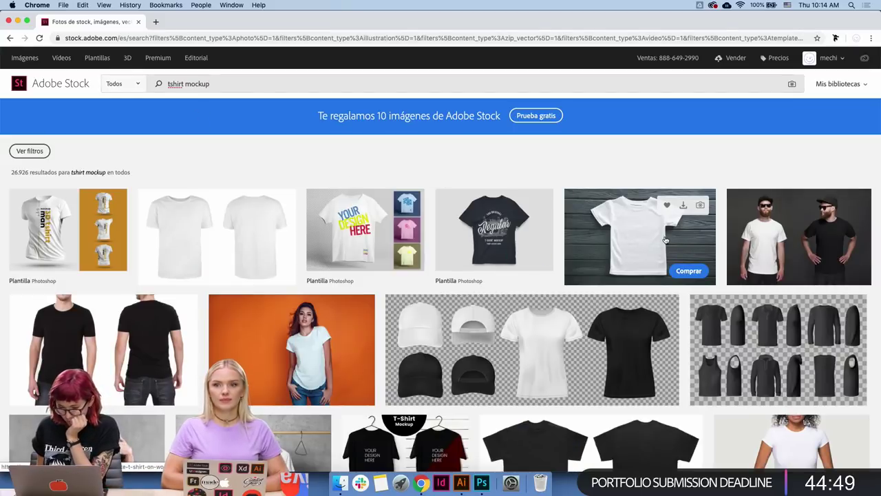
scroll(651, 235, "down", 2)
scroll(651, 235, "down", 1)
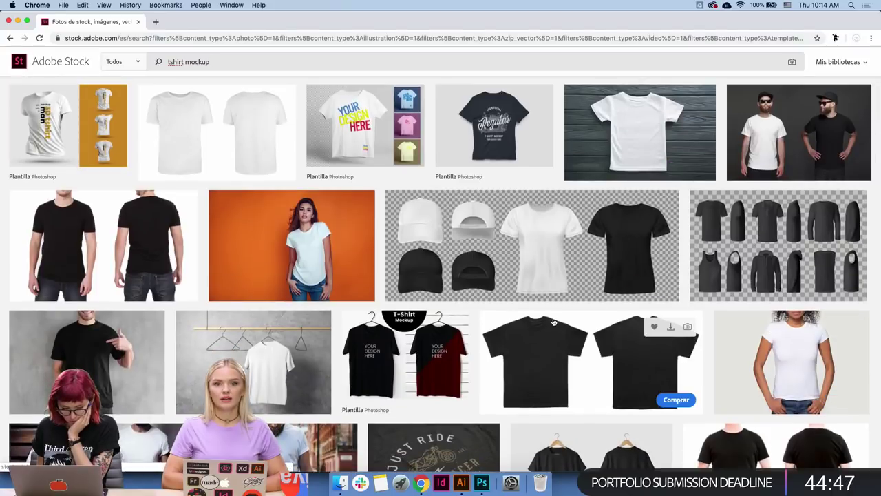
scroll(421, 324, "down", 2)
scroll(422, 324, "down", 2)
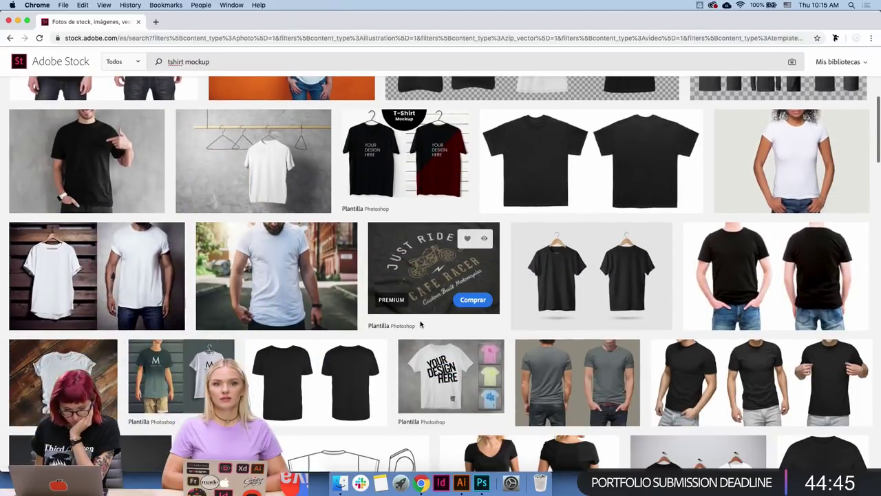
scroll(421, 323, "down", 2)
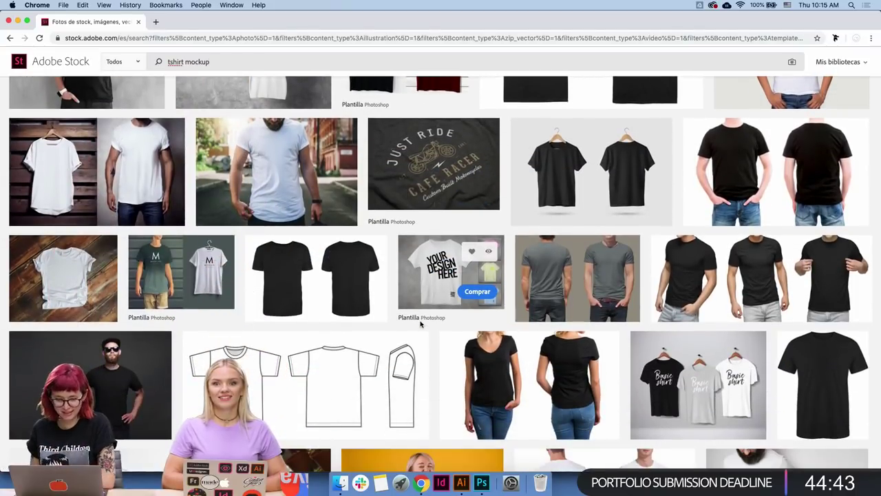
scroll(421, 323, "down", 3)
scroll(421, 323, "down", 1)
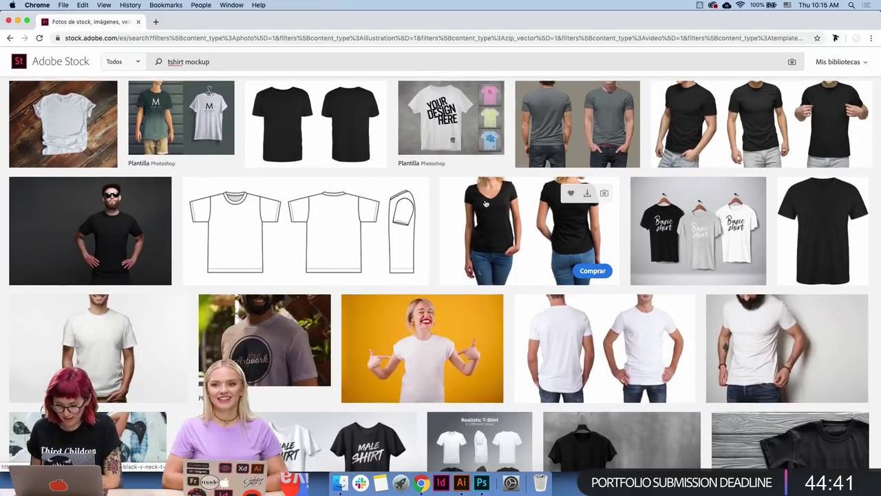
scroll(485, 203, "down", 1)
scroll(485, 203, "down", 3)
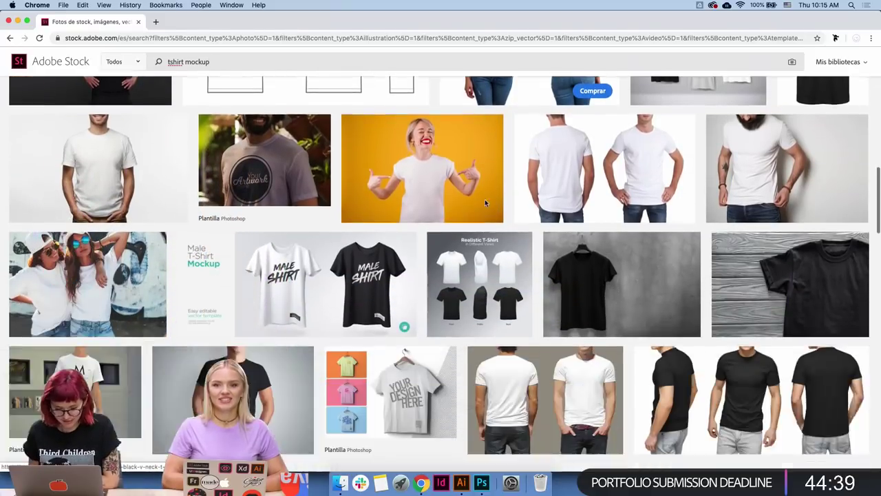
- Scroll further down the results and open the flat-lay white t-shirt mockup's details
scroll(485, 203, "down", 2)
scroll(485, 203, "down", 2)
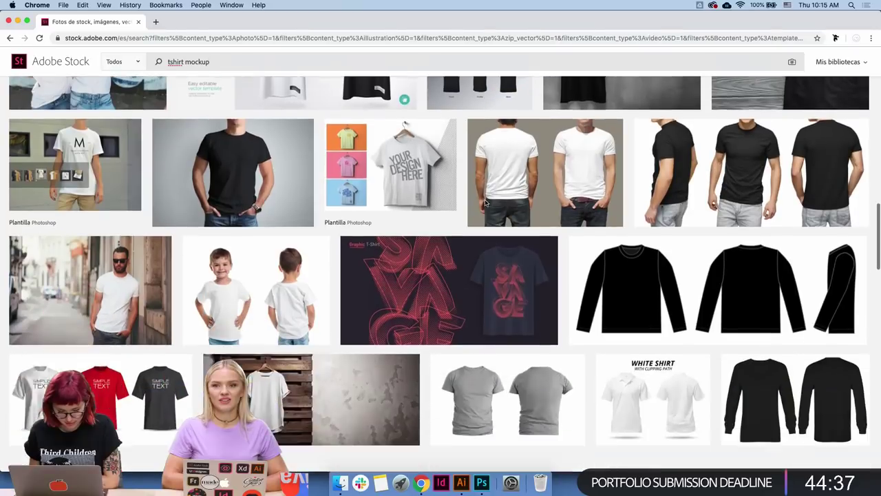
scroll(485, 203, "down", 1)
scroll(485, 203, "down", 1)
scroll(485, 203, "down", 2)
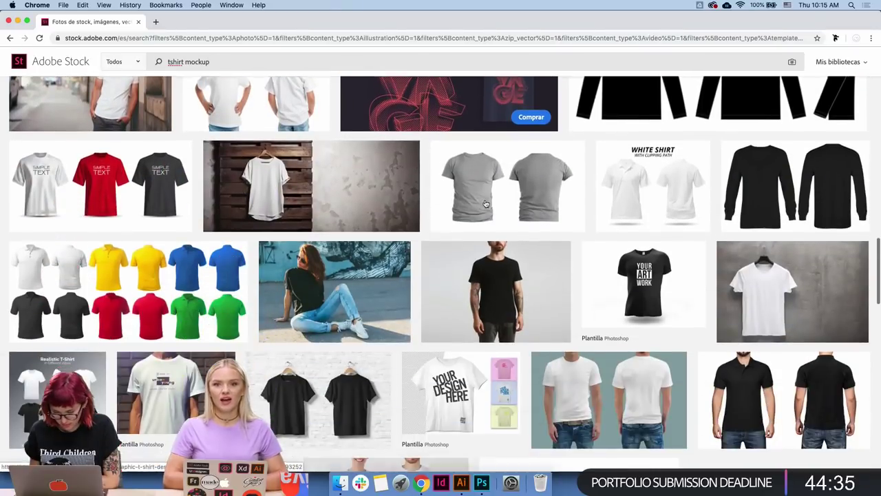
scroll(486, 203, "down", 2)
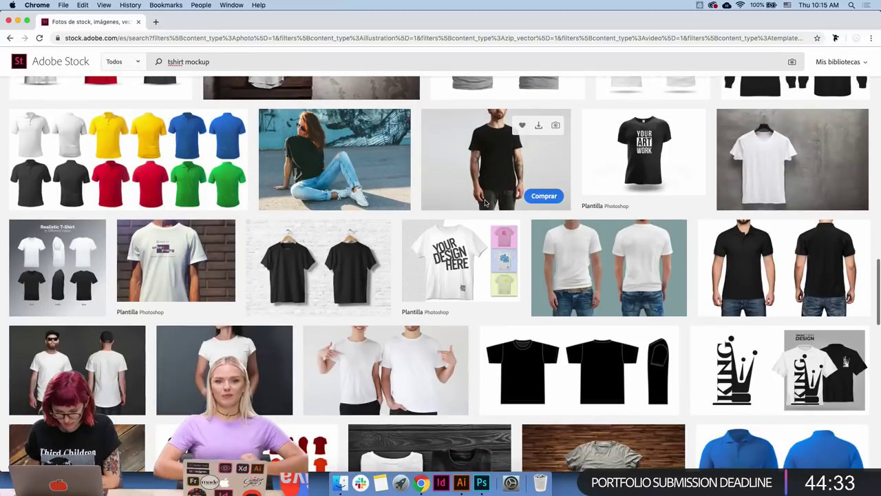
scroll(486, 203, "down", 1)
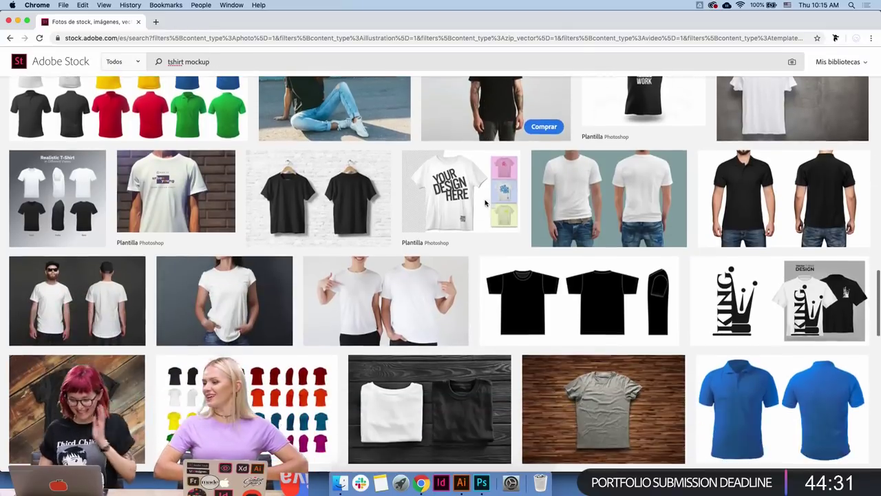
scroll(485, 203, "down", 2)
scroll(485, 203, "down", 1)
scroll(485, 203, "down", 2)
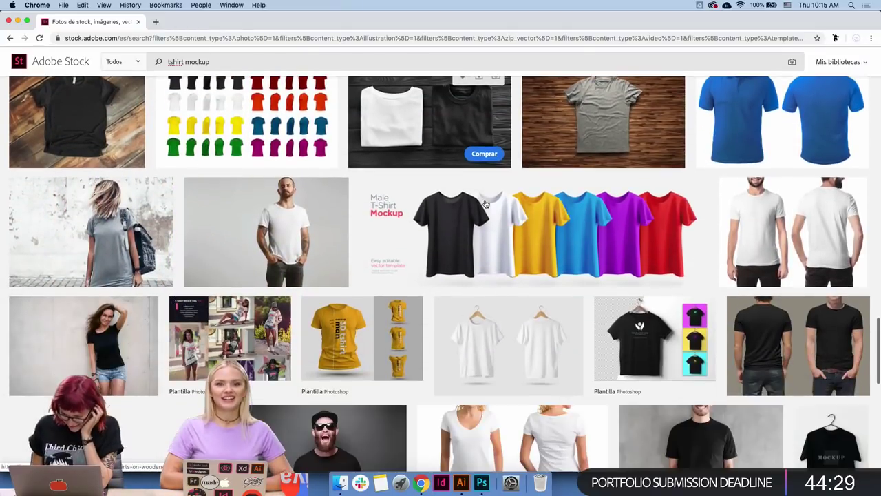
scroll(486, 203, "down", 1)
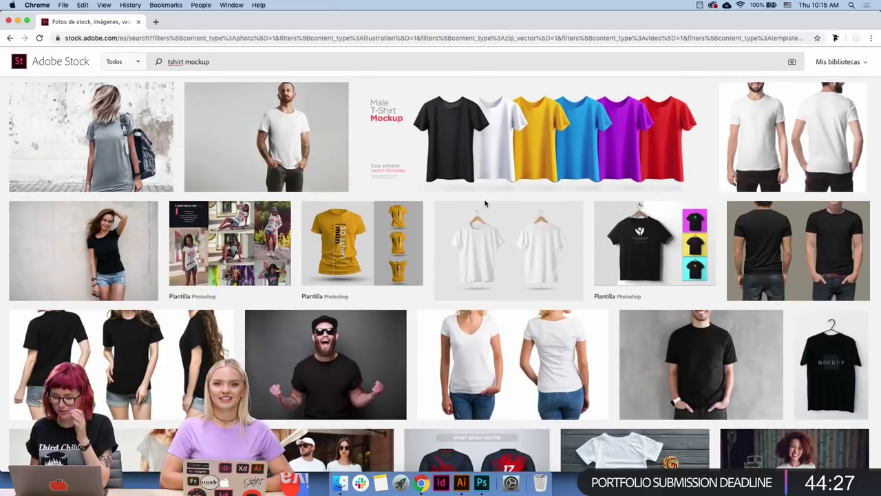
scroll(485, 203, "down", 2)
scroll(485, 203, "down", 1)
mouse_move(453, 357)
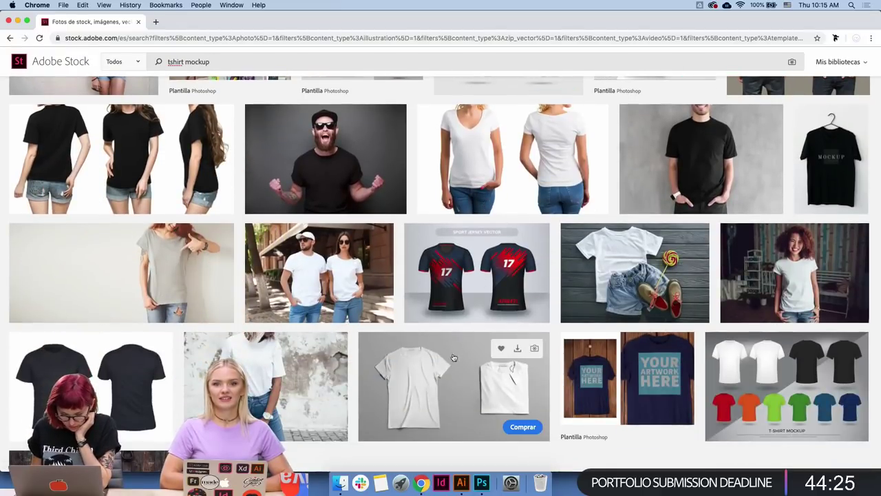
left_click(445, 386)
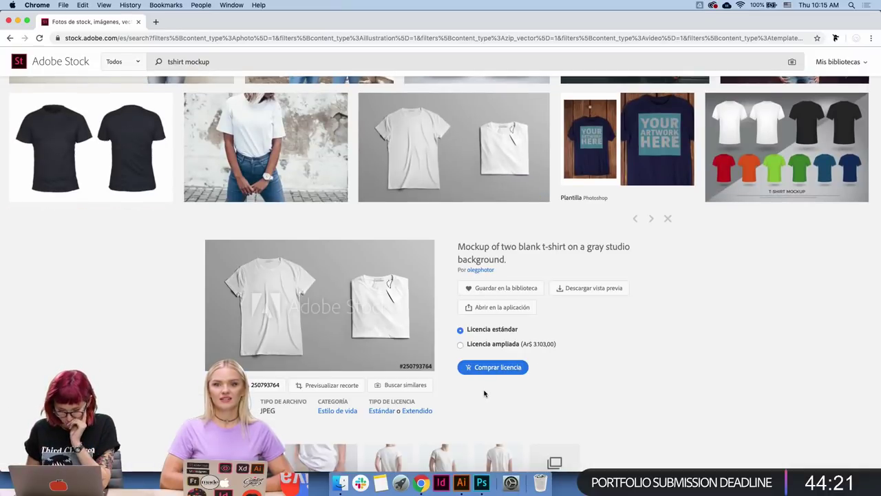
- License the two-shirt mockup and preview the downloaded image in the Downloads folder
left_click(488, 368)
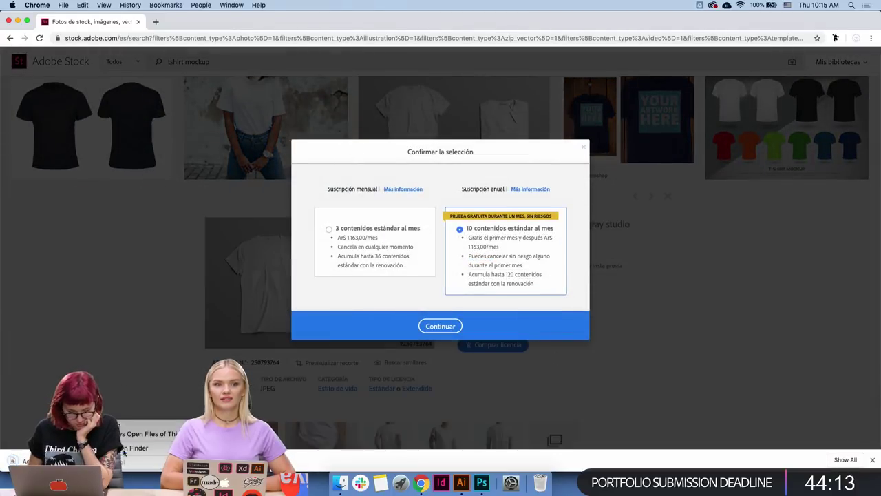
left_click(125, 448)
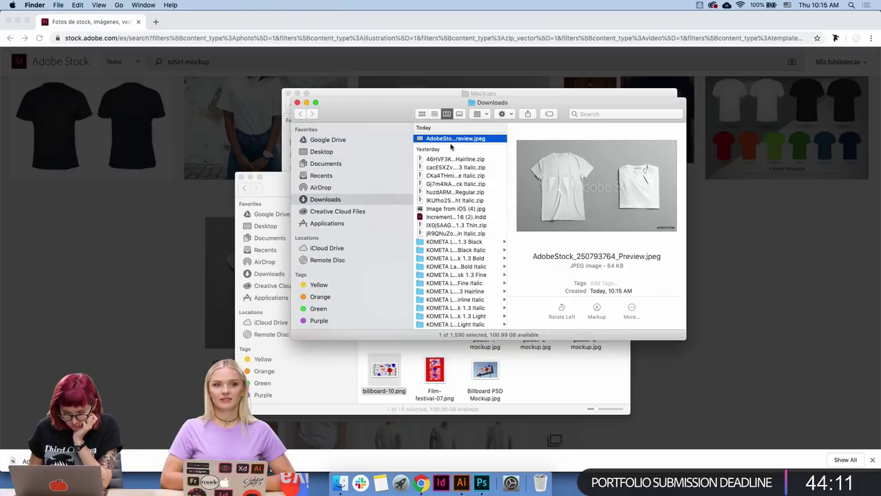
key("space")
key("space")
- Close the Finder windows and the subscription confirmation, then return to Illustrator
left_click(296, 102)
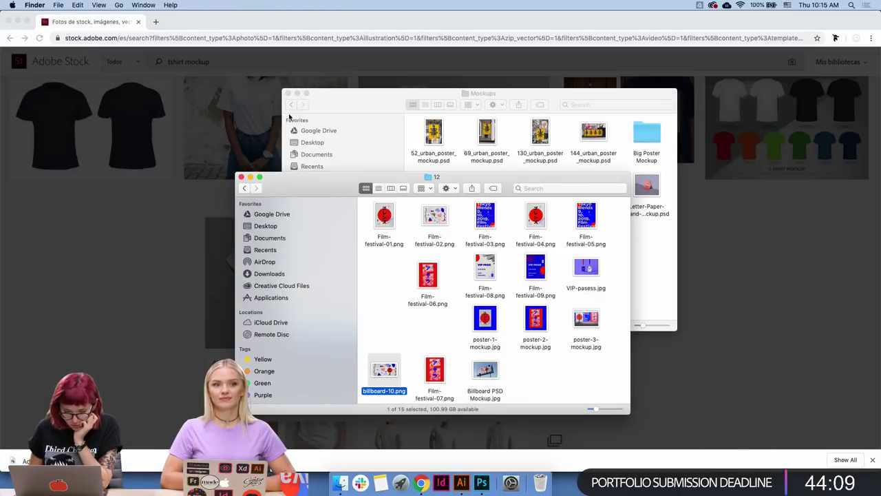
left_click(241, 177)
left_click(242, 177)
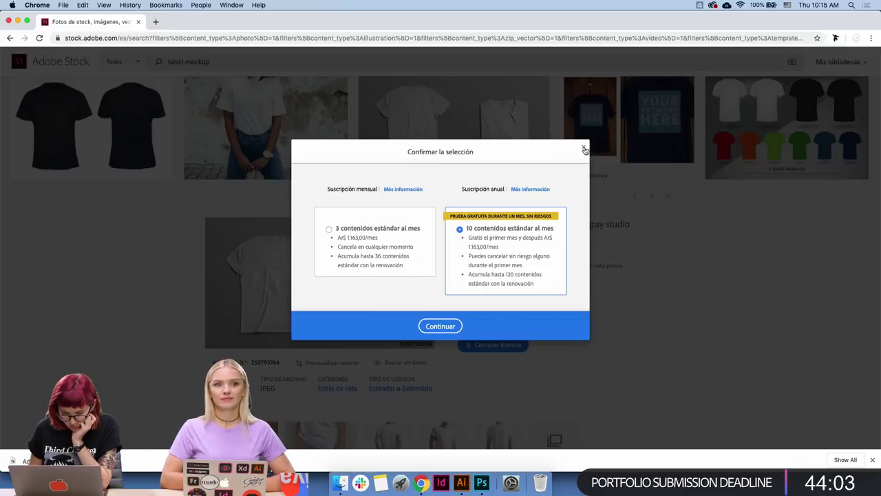
left_click(584, 150)
scroll(591, 318, "down", 1)
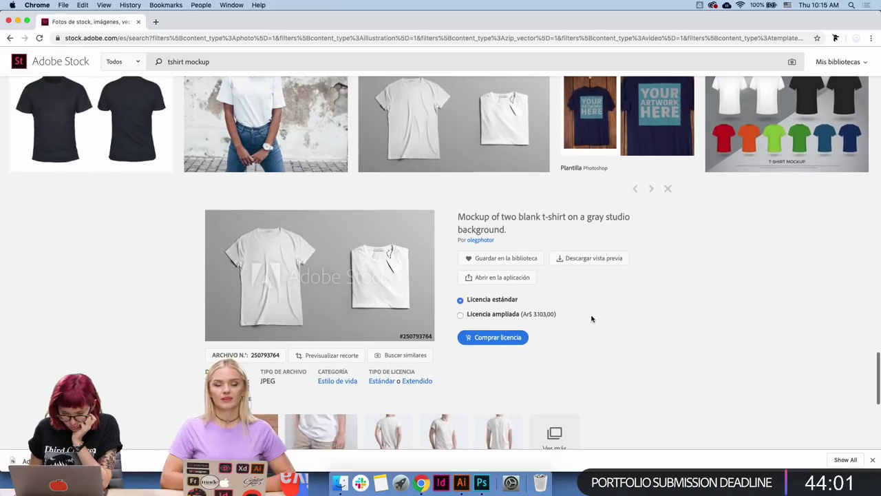
scroll(577, 306, "down", 2)
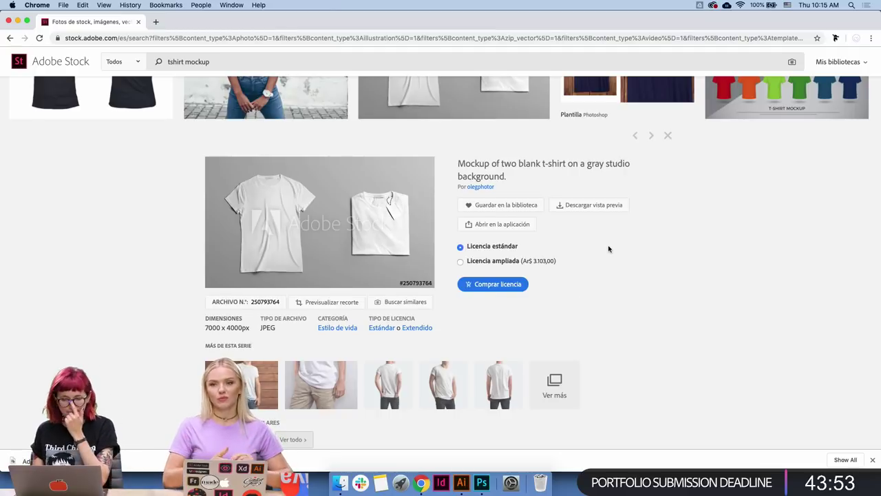
scroll(608, 248, "up", 3)
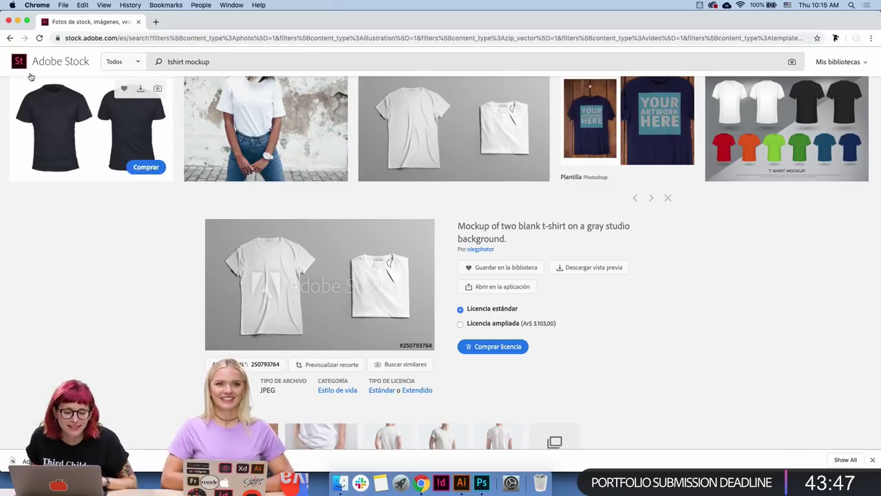
left_click(459, 485)
- Draw a new blank artboard with the Artboard tool
left_click_drag(582, 221, 130, 228)
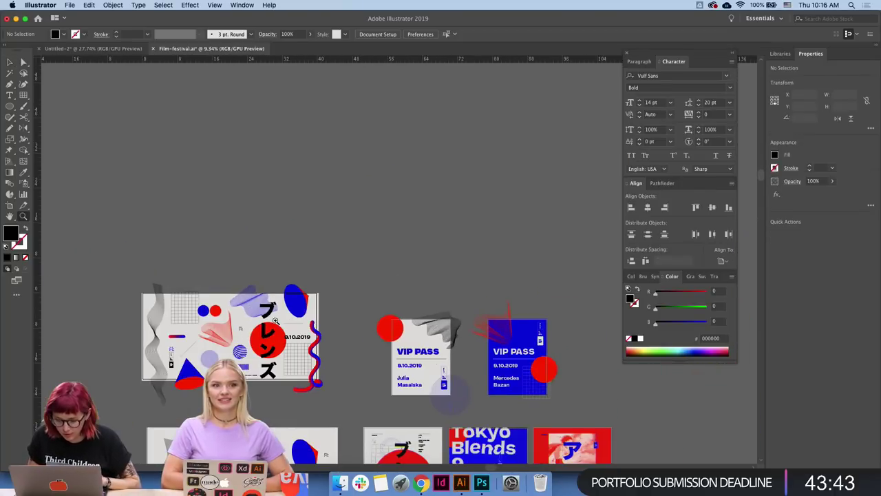
left_click(10, 205)
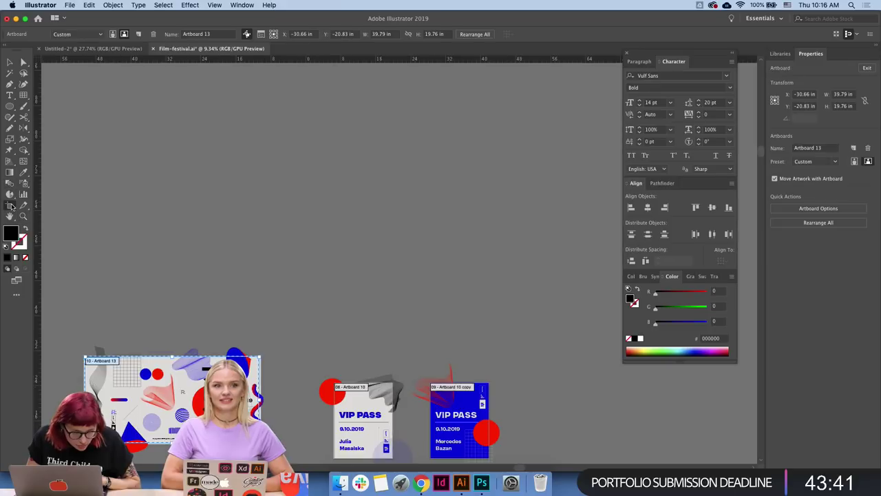
mouse_move(323, 216)
left_mouse_down()
mouse_move(431, 344)
mouse_move(403, 309)
left_mouse_up()
key("Escape")
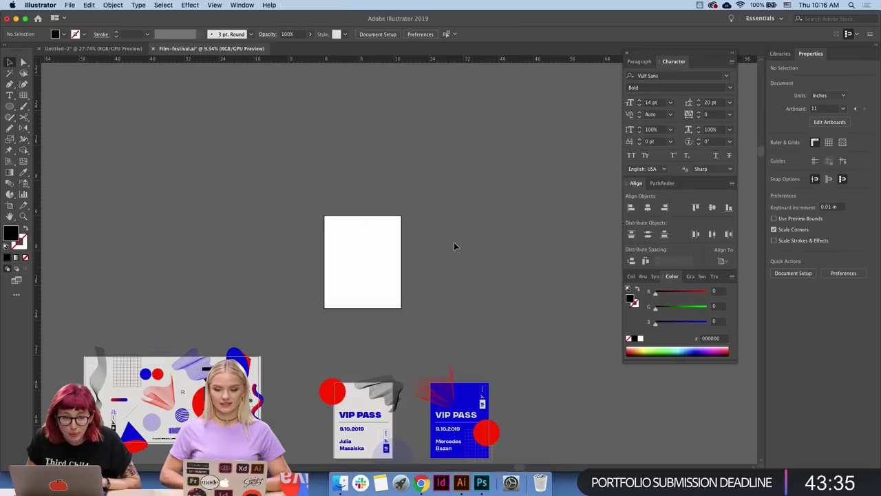
scroll(454, 242, "down", 5)
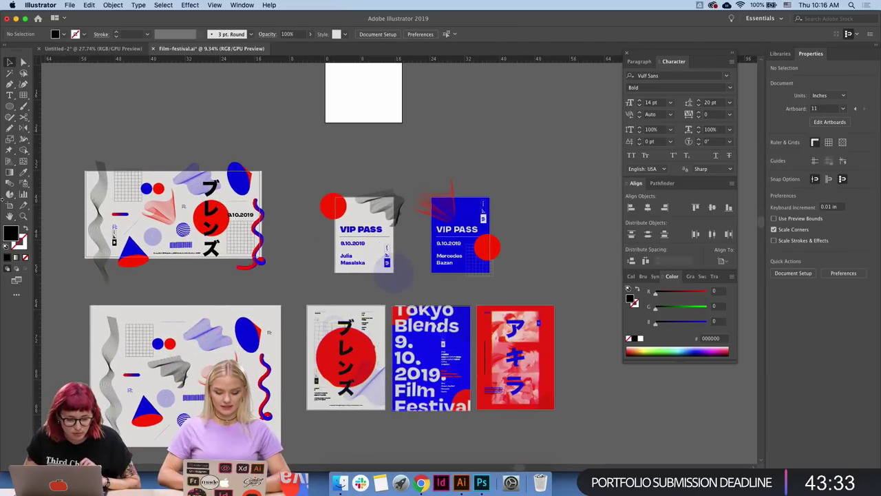
- Move the new artboard to the right of the アキラ poster and zoom in on it
left_click(10, 205)
scroll(298, 122, "right", 5)
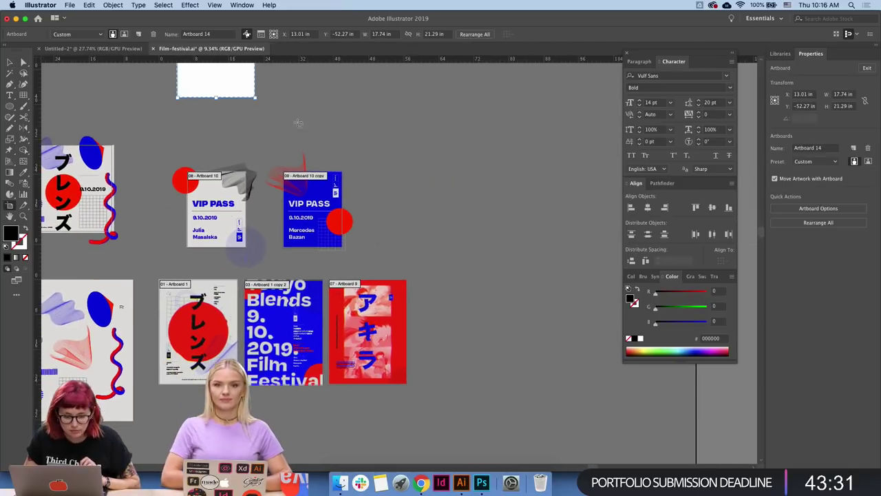
left_click_drag(234, 80, 492, 360)
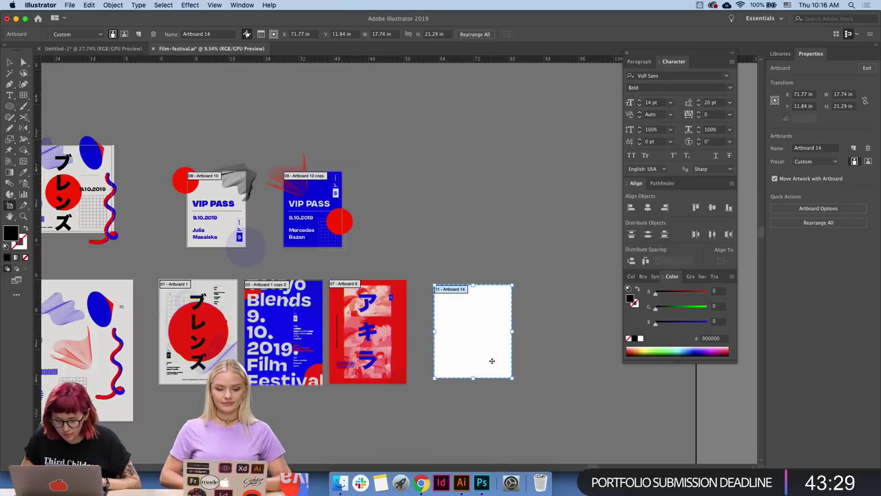
key("Escape")
scroll(503, 374, "down", 2)
scroll(503, 373, "left", 2)
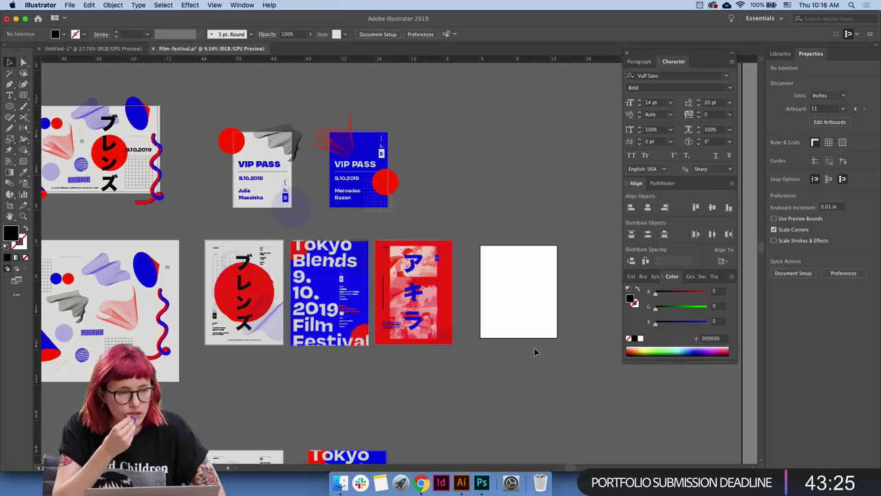
key("z")
left_click(531, 291)
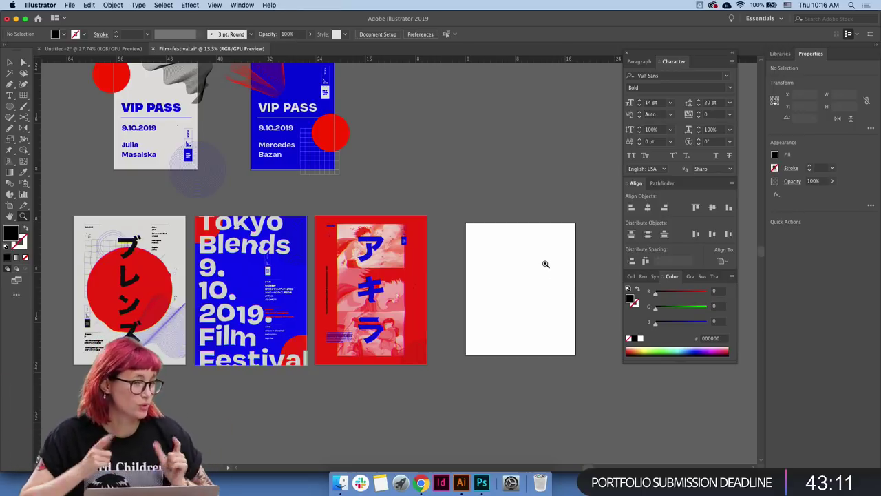
- Paste a copy of the ブレンズ text and red circle onto the new white artboard
key("v")
scroll(491, 236, "down", 5)
scroll(491, 236, "left", 5)
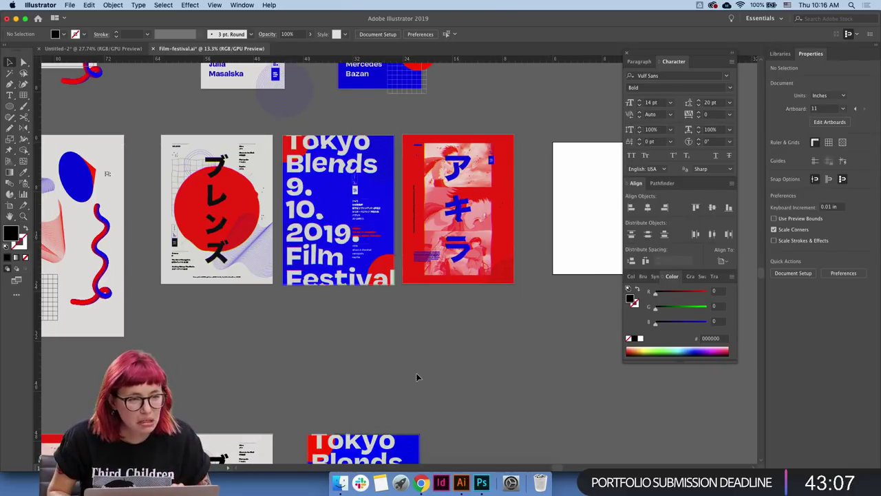
left_click(184, 279)
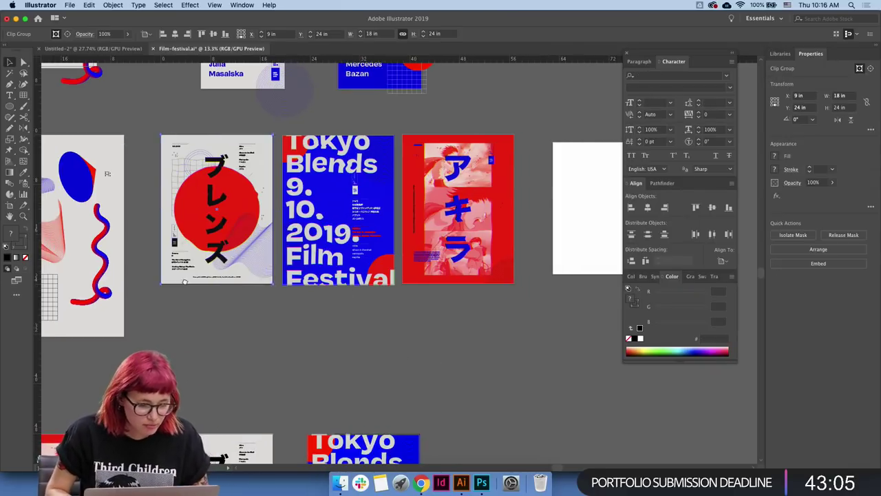
scroll(184, 281, "left", 5)
scroll(247, 351, "up", 5)
left_click(161, 253)
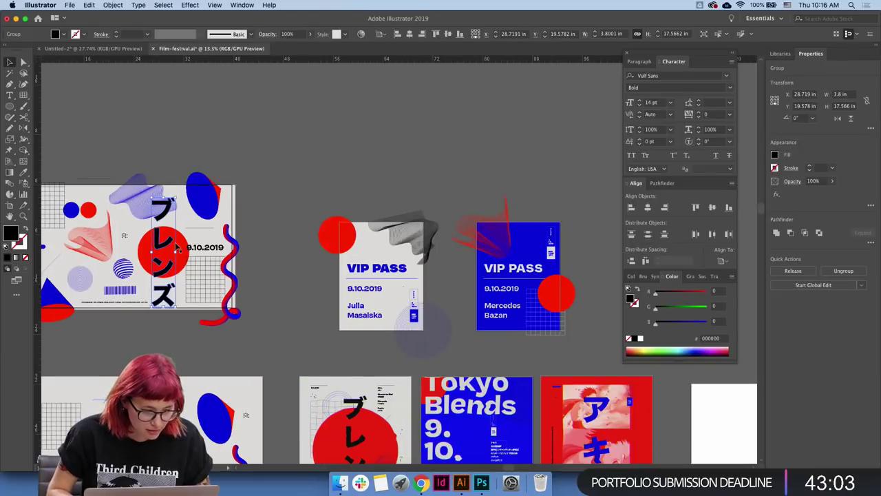
scroll(212, 89, "down", 5)
scroll(213, 90, "right", 5)
scroll(476, 287, "right", 2)
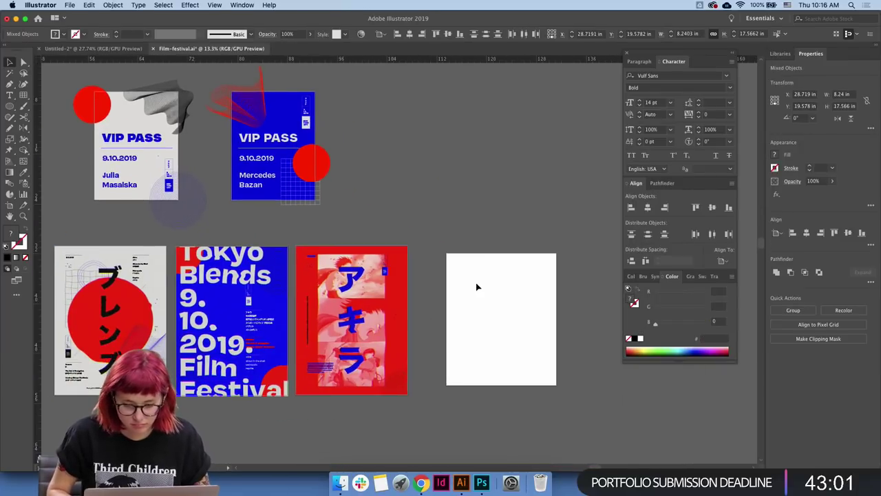
scroll(513, 319, "up", 3)
key("ctrl+v")
left_click_drag(412, 282, 507, 322)
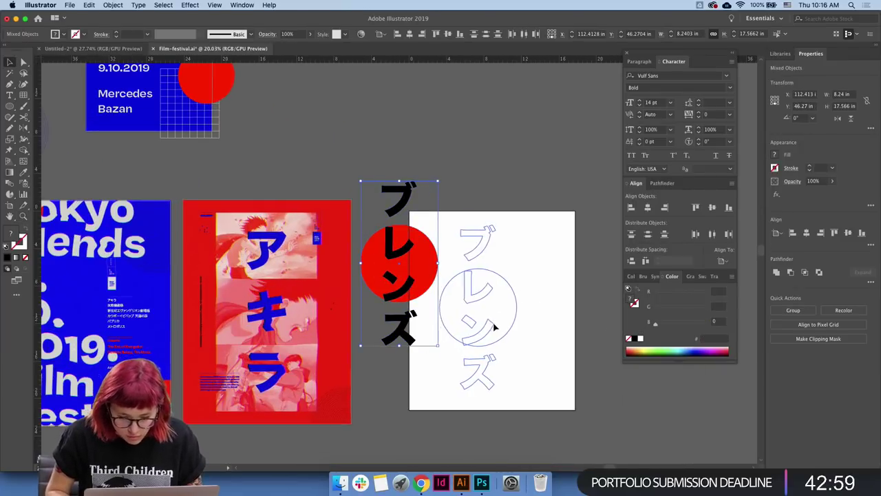
- Delete the pasted ブレンズ art from the white artboard again
left_click(575, 338)
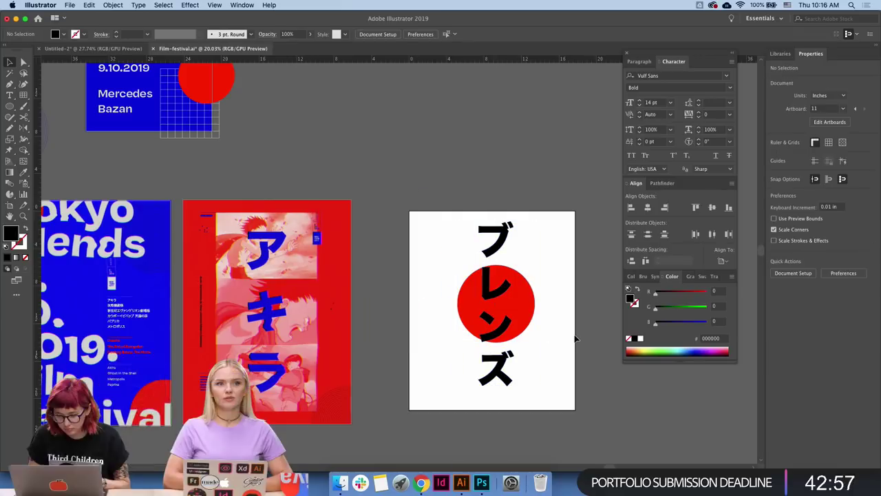
left_click(496, 303)
key("Delete")
scroll(571, 338, "left", 5)
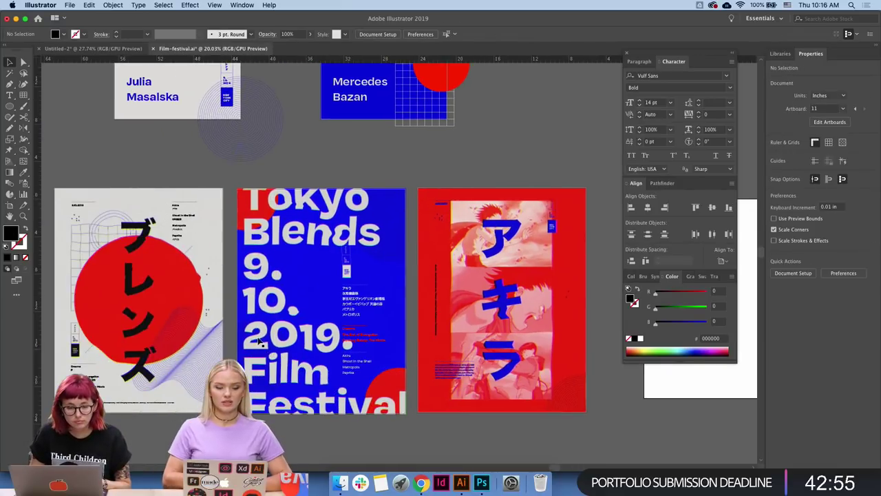
scroll(242, 340, "left", 10)
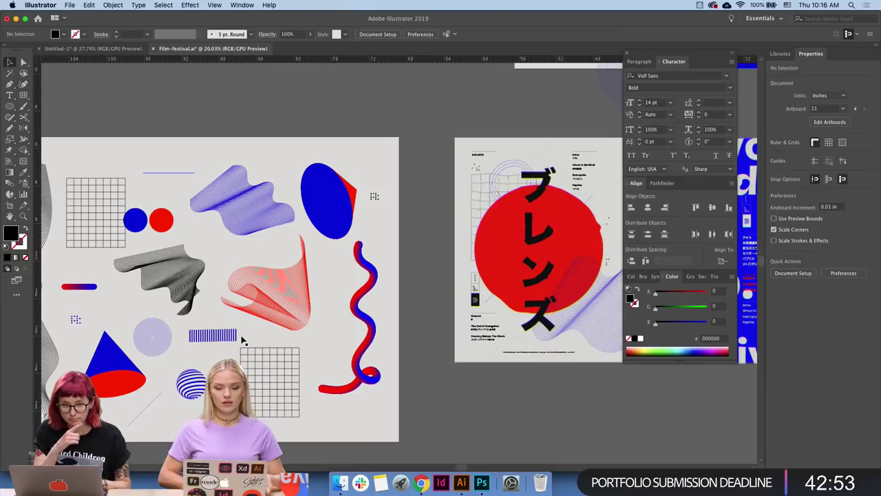
scroll(242, 340, "left", 5)
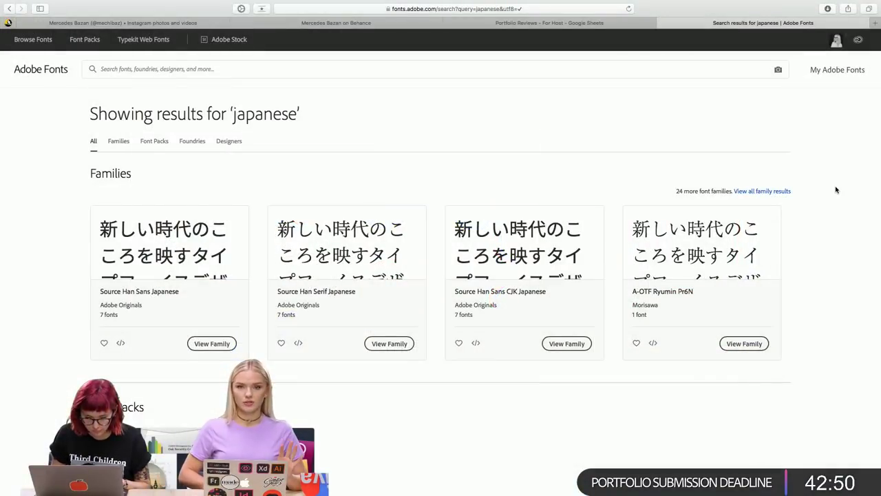
scroll(835, 190, "down", 2)
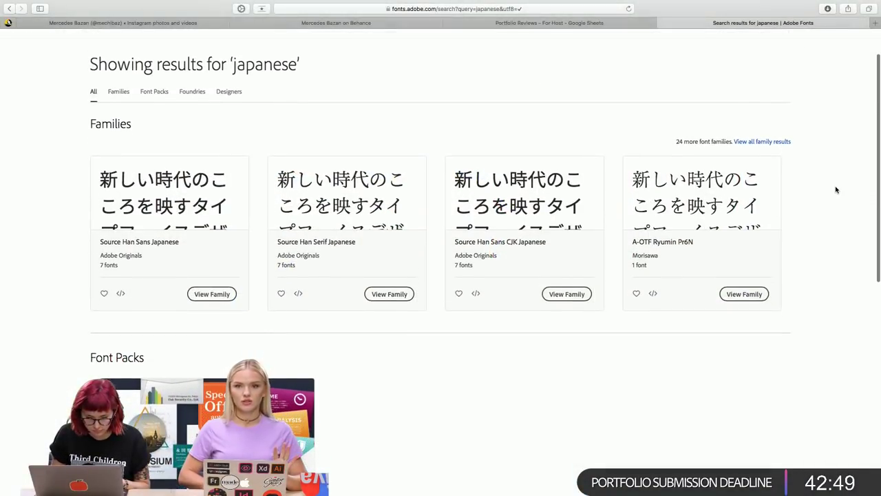
- Open the Source Han Sans Japanese family from the 'japanese' Adobe Fonts results
scroll(836, 190, "up", 2)
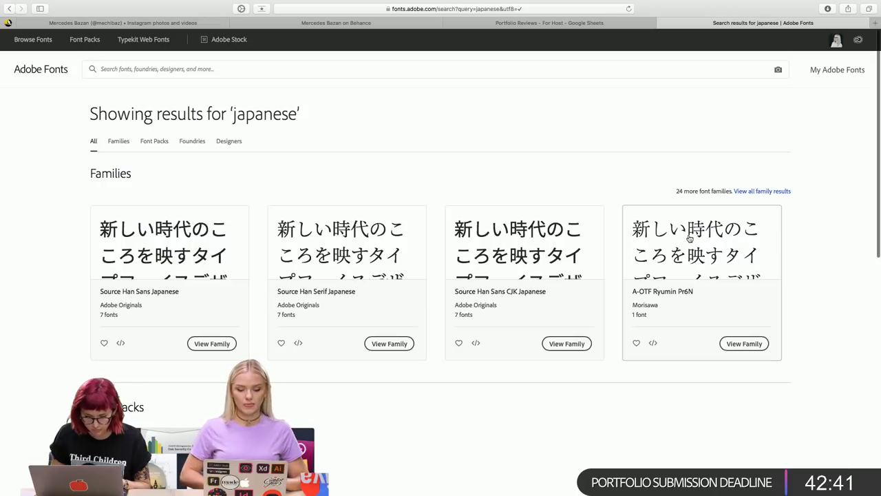
left_click(216, 344)
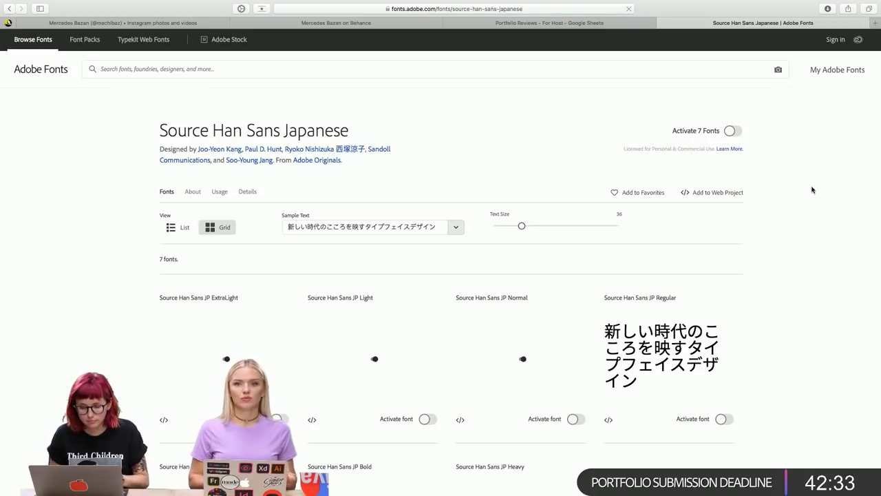
scroll(763, 256, "down", 3)
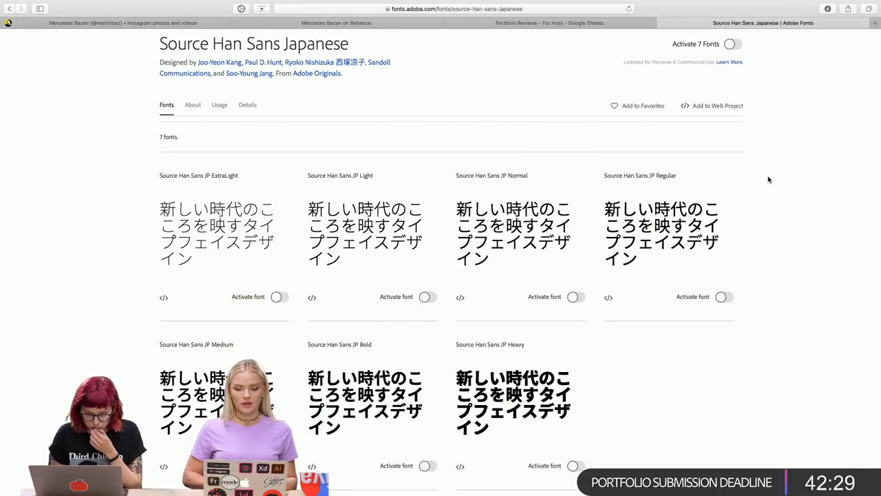
scroll(769, 179, "up", 3)
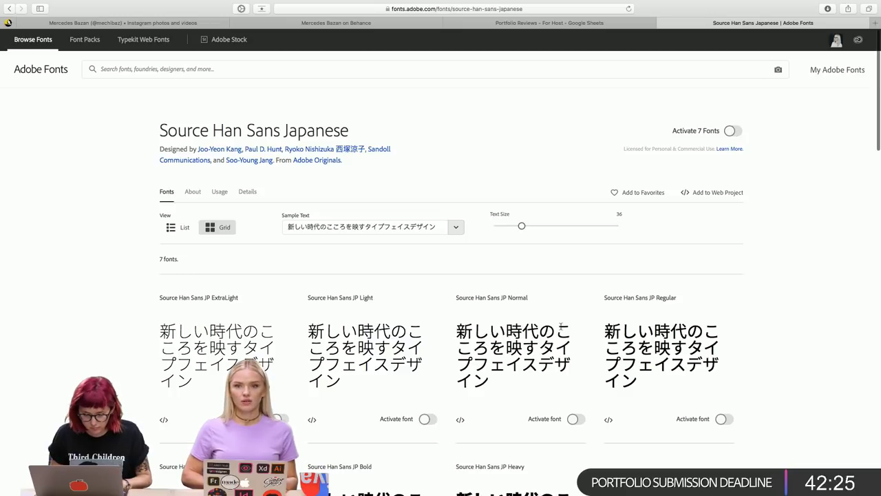
scroll(779, 298, "down", 3)
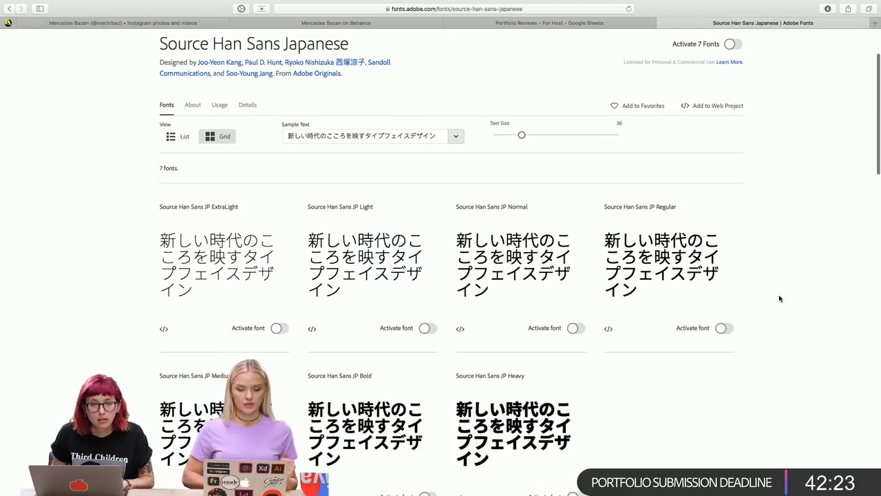
scroll(779, 298, "up", 2)
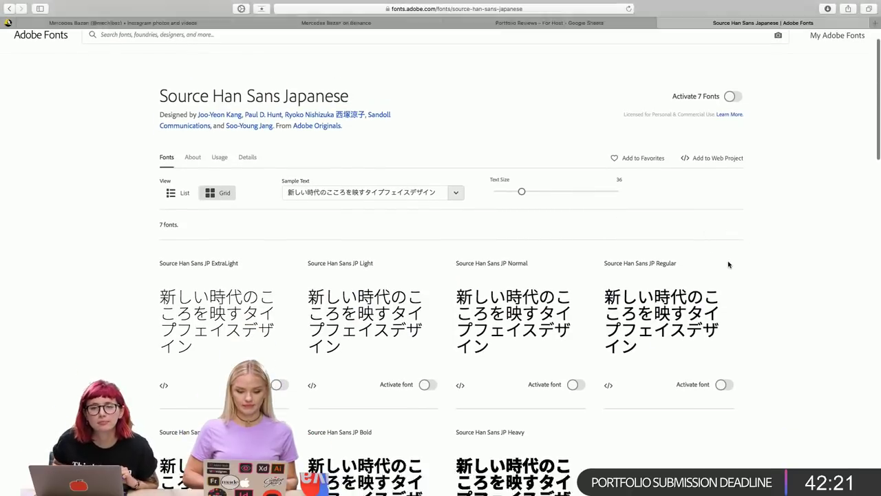
scroll(728, 264, "down", 3)
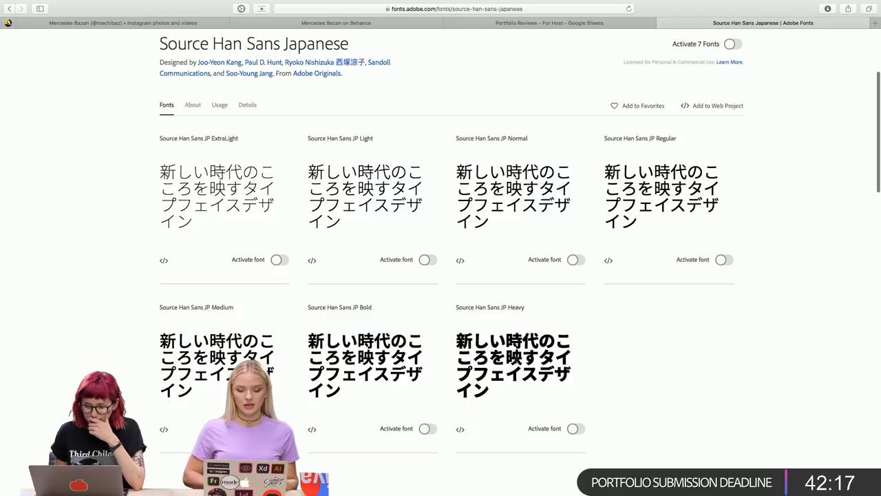
scroll(769, 318, "down", 1)
scroll(769, 318, "down", 1)
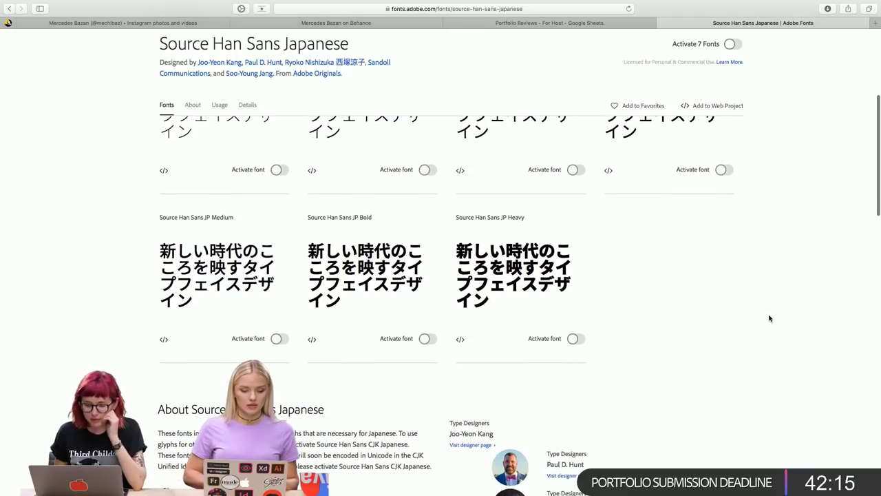
scroll(770, 318, "down", 2)
scroll(769, 318, "down", 1)
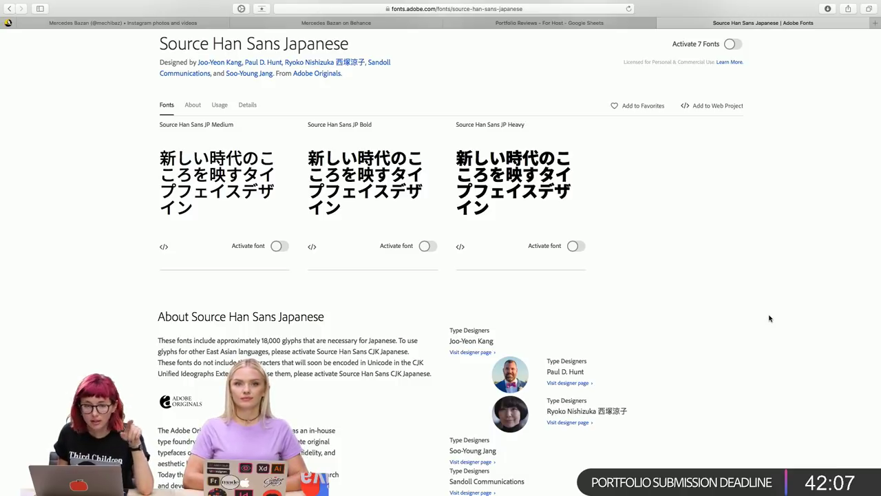
scroll(770, 318, "up", 1)
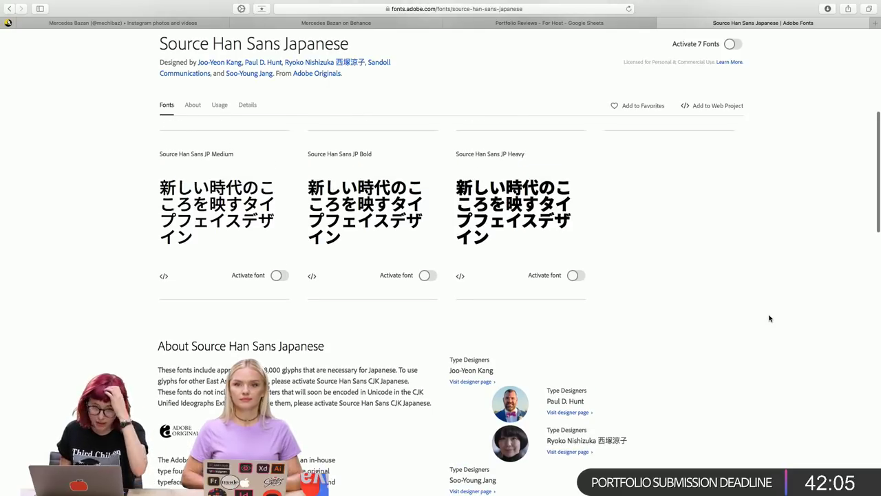
scroll(769, 318, "up", 1)
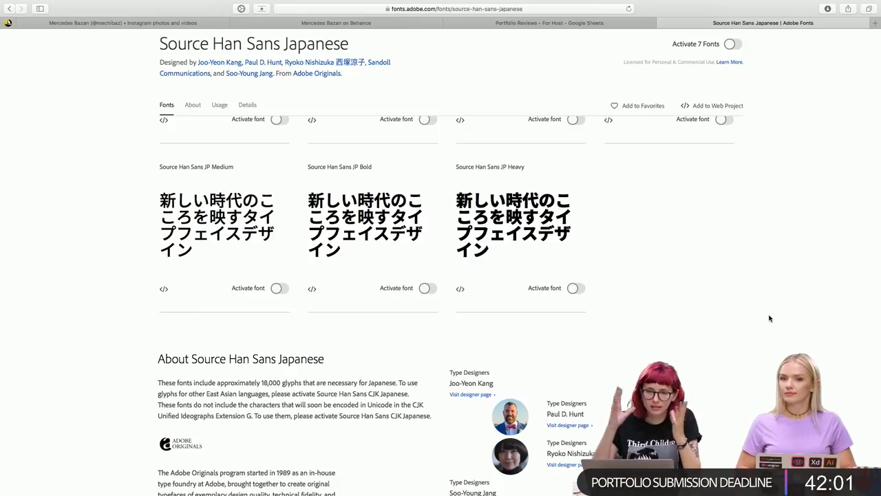
scroll(769, 318, "up", 1)
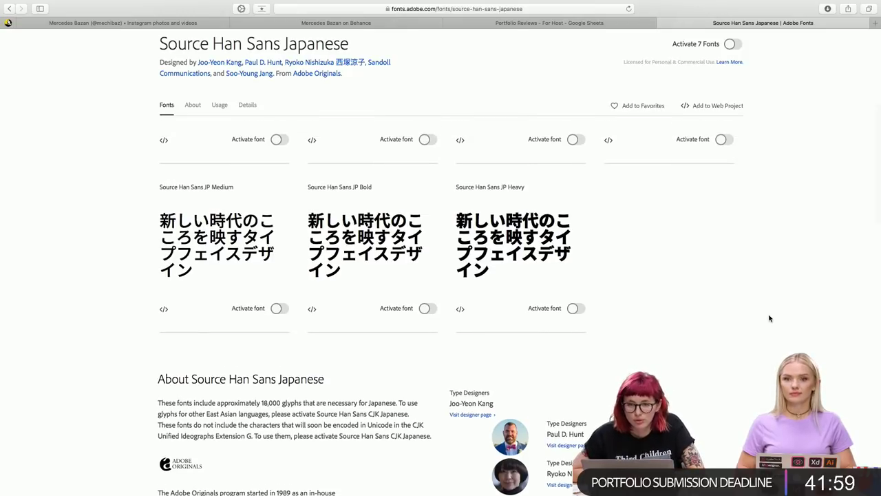
scroll(769, 318, "up", 1)
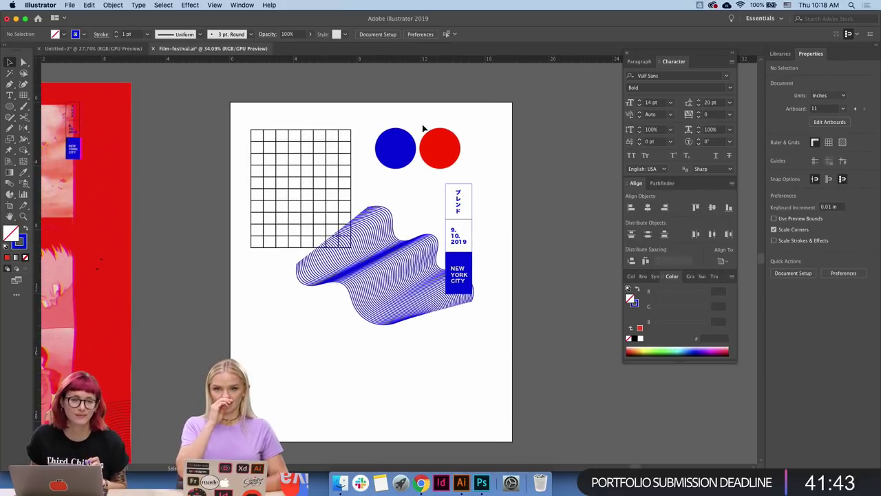
- Move the blue dot and city label off the artboard and set the red circle over the grid
left_click_drag(395, 148, 516, 139)
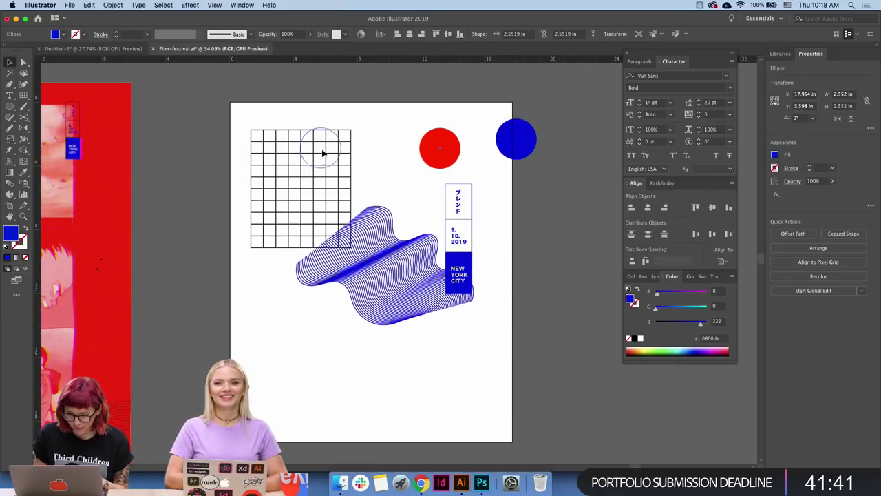
mouse_move(322, 153)
left_mouse_down()
mouse_move(336, 136)
mouse_move(397, 199)
left_mouse_up()
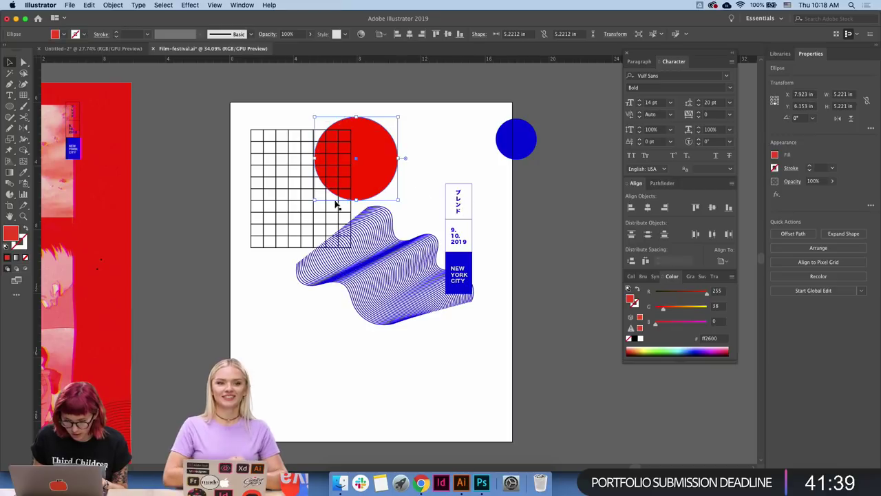
left_click(427, 346)
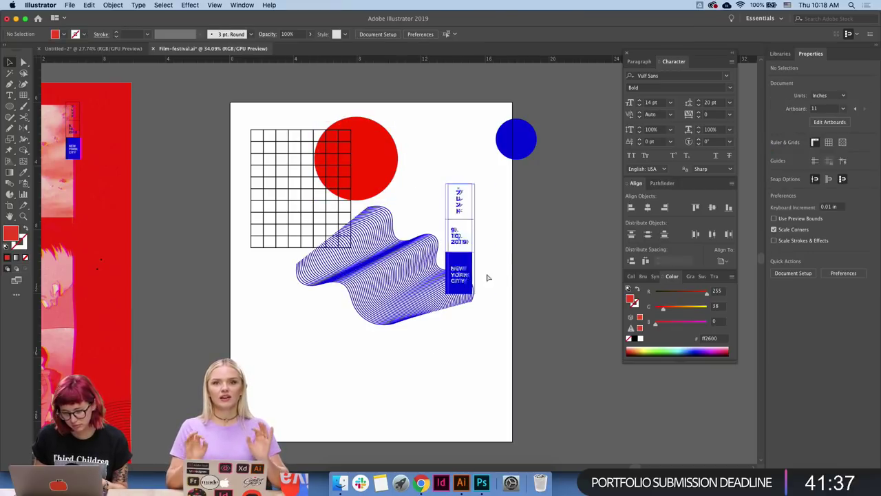
left_click_drag(486, 277, 556, 278)
left_click_drag(468, 358, 291, 138)
mouse_move(357, 154)
left_mouse_down()
mouse_move(360, 222)
mouse_move(368, 217)
left_mouse_up()
- Enlarge the red circle to 6.5 in, nudge it left, and raise the blue wave over it
left_click(413, 230)
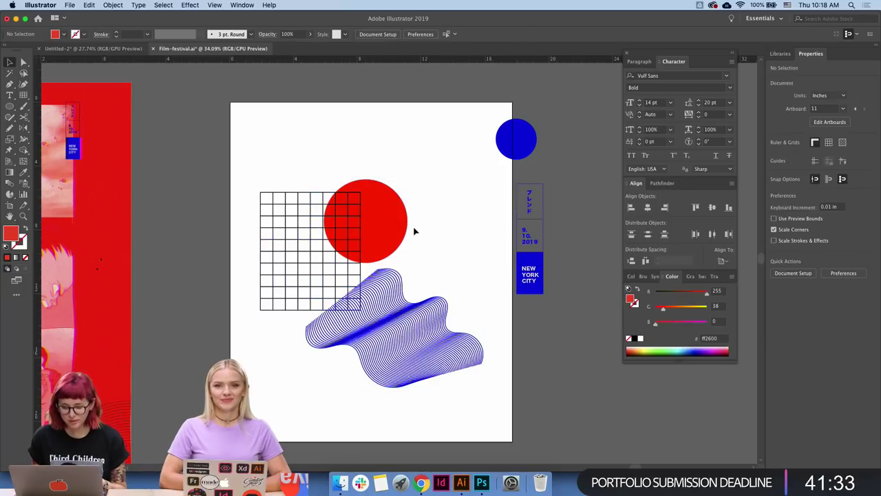
left_click(399, 199)
mouse_move(407, 179)
left_mouse_down()
mouse_move(454, 159)
mouse_move(399, 163)
left_mouse_up()
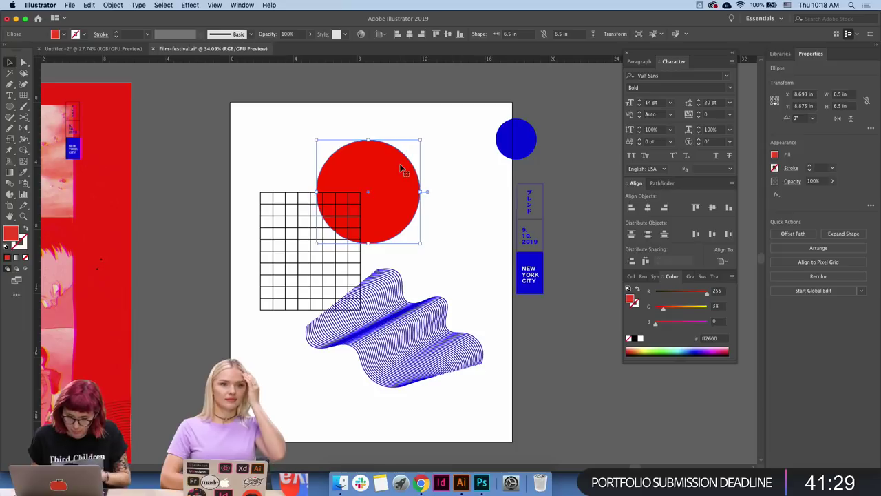
key("Left")
key("Left")
key("Left")
key("Left")
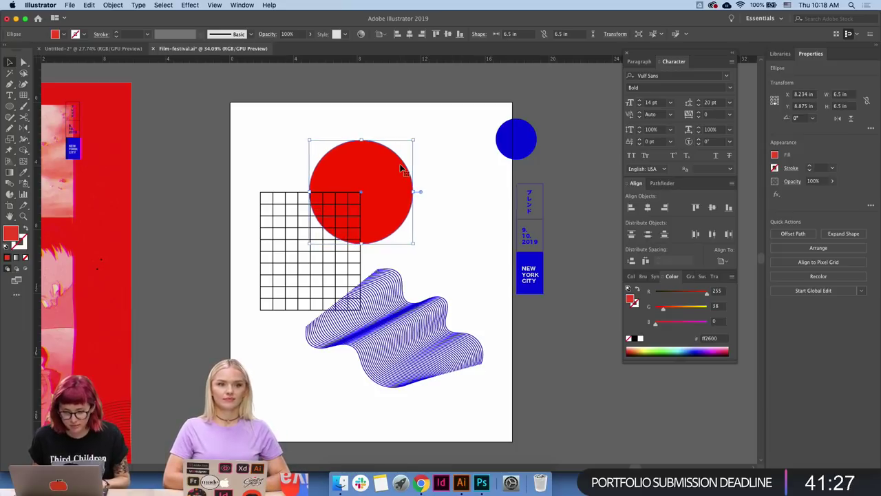
key("super+h")
left_click_drag(417, 290, 412, 242)
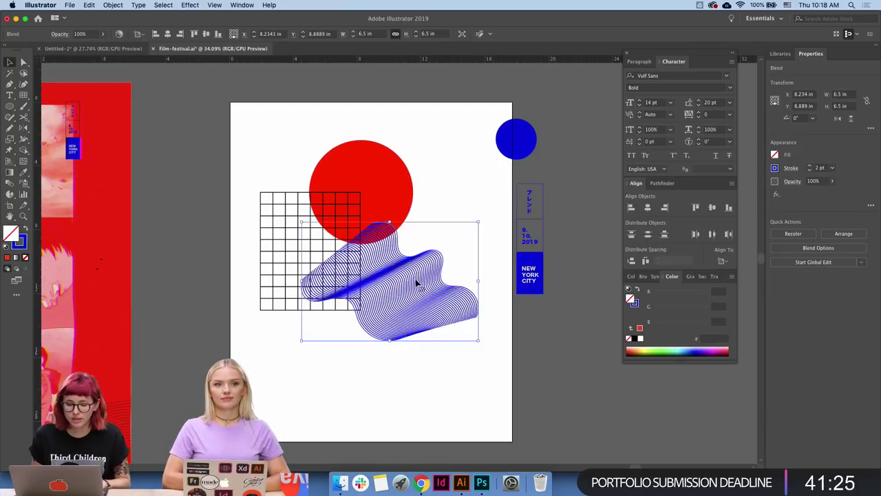
left_click(429, 369)
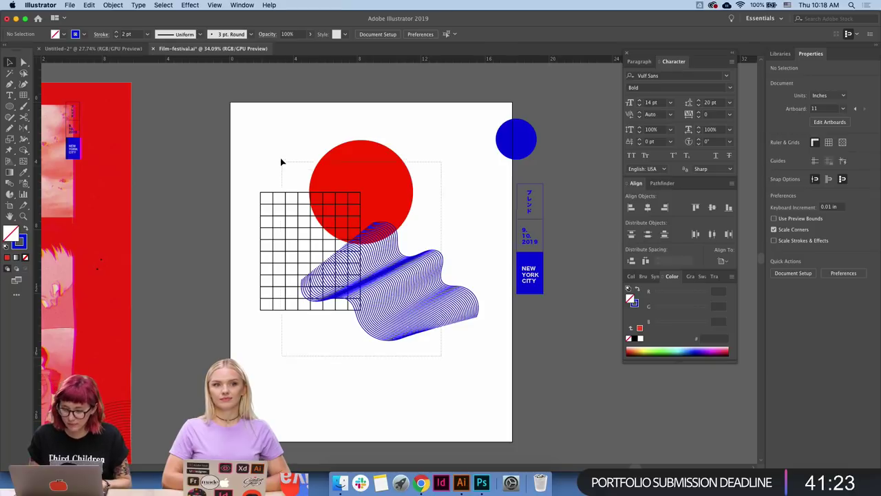
- Shift the grid, circle and wave slightly right and down, and bring the vertical label back
left_click_drag(441, 356, 281, 162)
left_click_drag(382, 181, 393, 203)
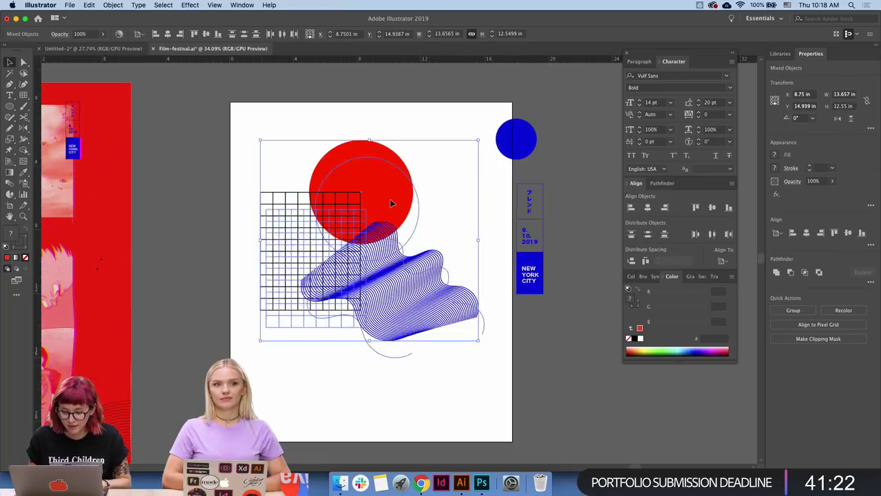
left_click(423, 123)
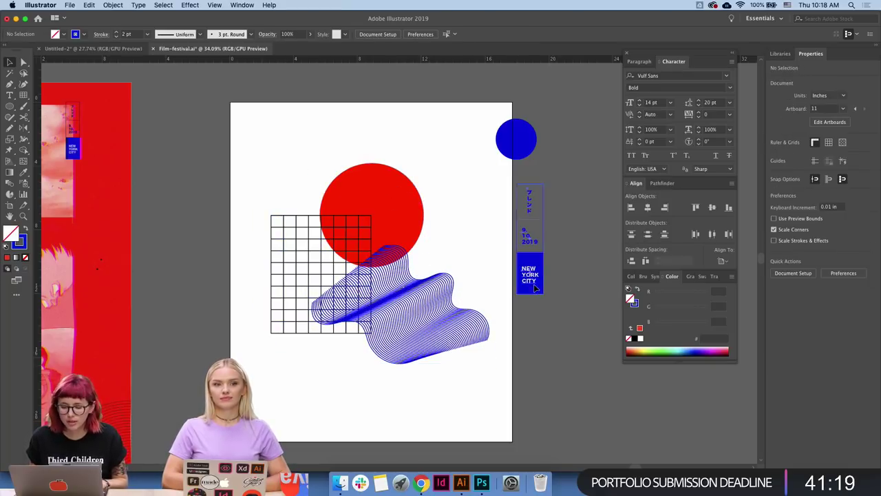
left_click_drag(534, 288, 472, 277)
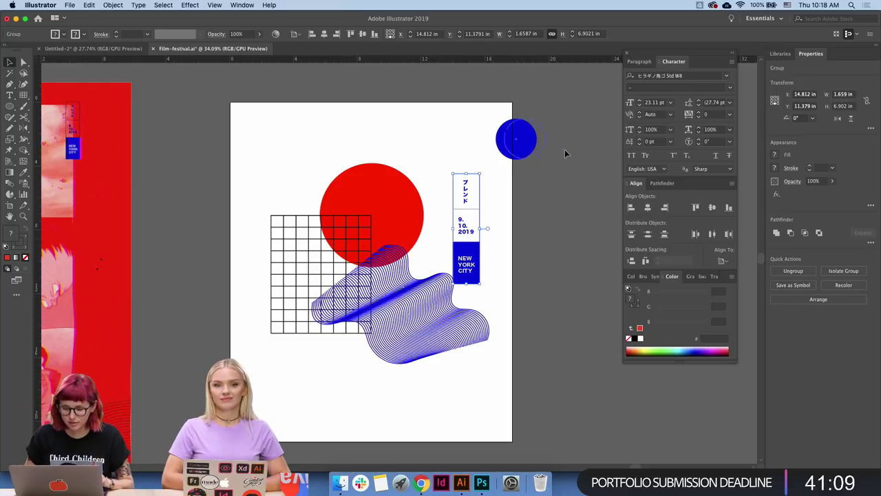
- Push the blue dot further right, then set the vertical label beside the red circle and enlarge it
left_click_drag(521, 153, 564, 153)
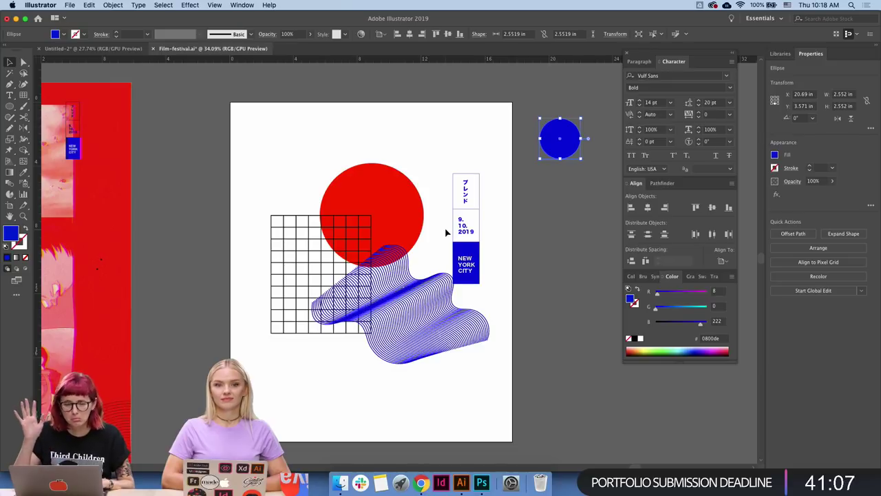
left_click_drag(480, 269, 465, 262)
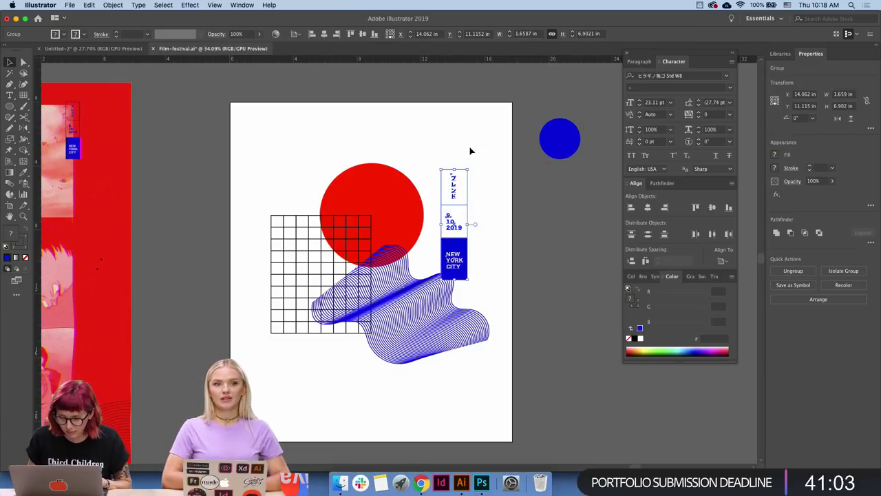
left_click_drag(468, 168, 466, 161)
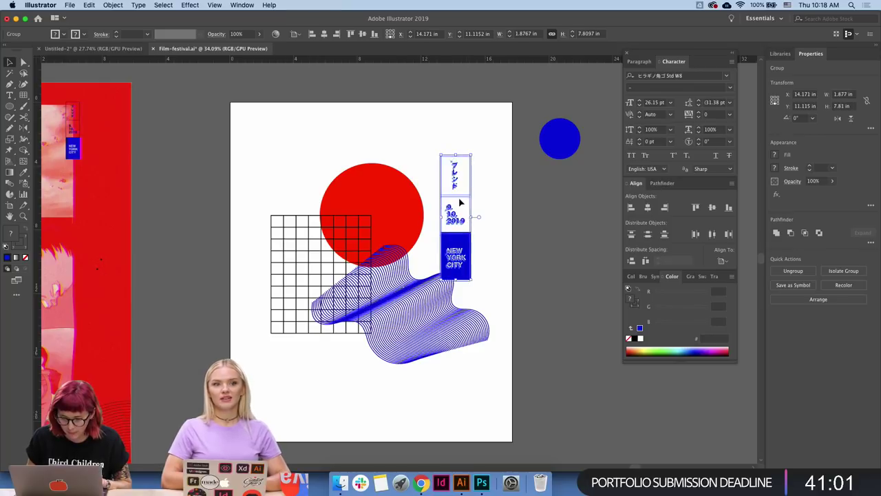
left_click(501, 205)
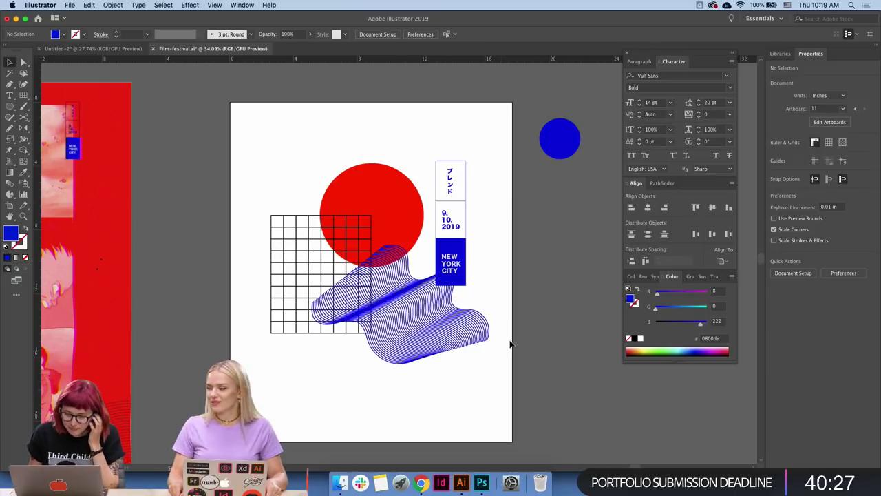
- Paste the 9.10.2019 date text and place it just below the grid's lower-left corner
scroll(459, 240, "left", 5)
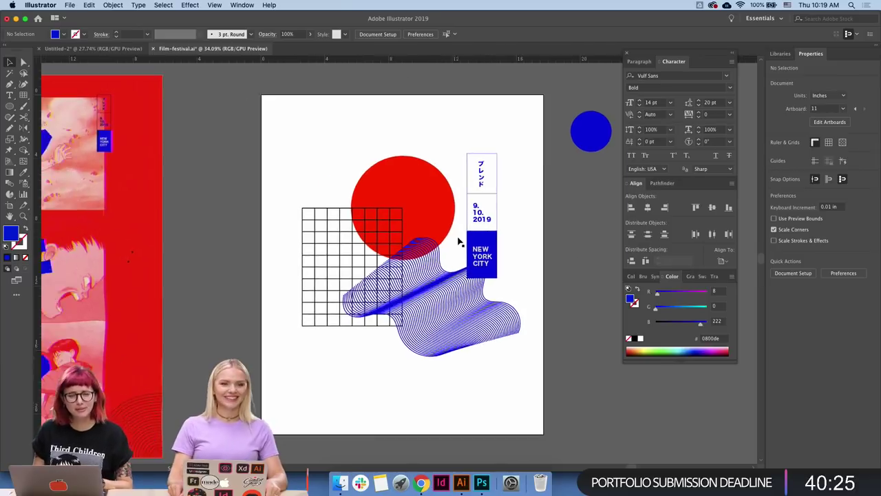
scroll(425, 245, "down", 5)
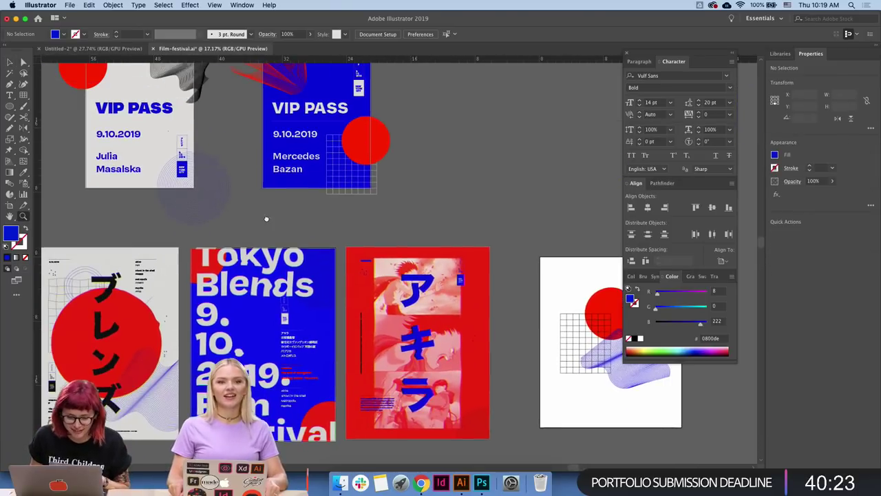
scroll(353, 301, "up", 3)
left_click_drag(353, 302, 490, 326)
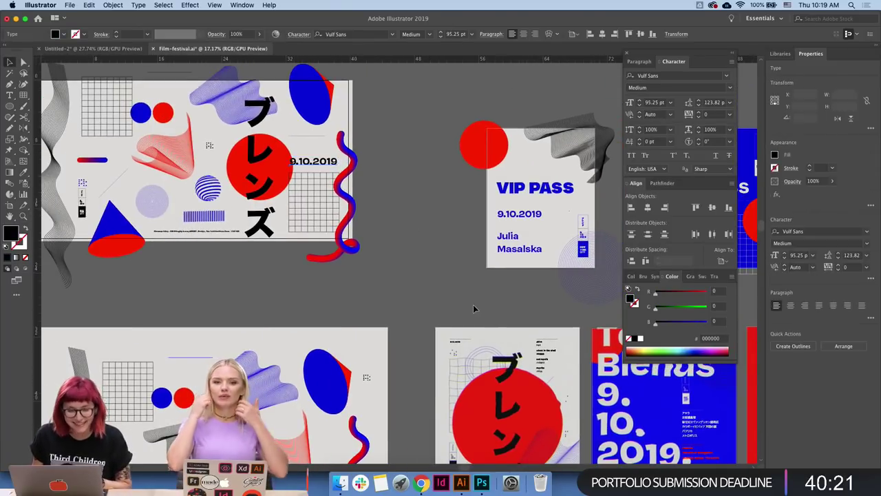
scroll(511, 342, "down", 5)
scroll(511, 342, "right", 8)
scroll(502, 330, "right", 3)
scroll(488, 310, "right", 5)
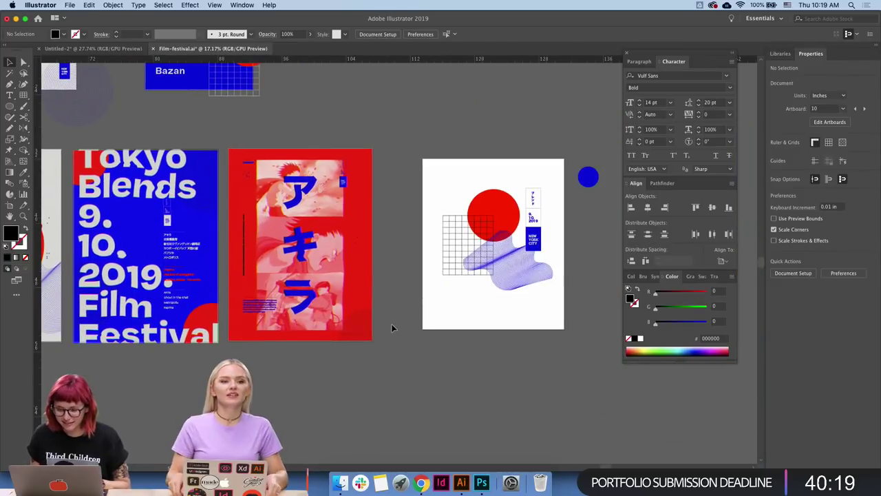
left_click_drag(481, 291, 500, 278)
mouse_move(437, 272)
left_mouse_down()
mouse_move(468, 273)
mouse_move(357, 278)
left_mouse_up()
key("ctrl+v")
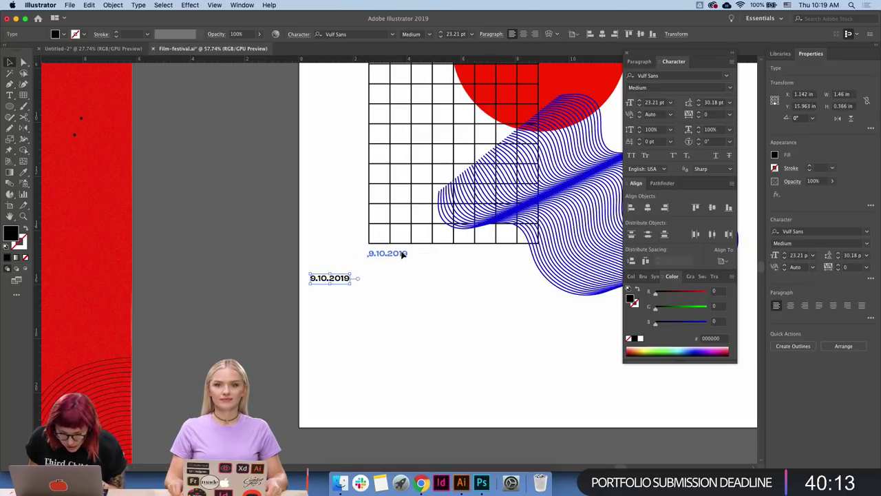
left_click_drag(402, 253, 403, 252)
scroll(404, 269, "down", 5)
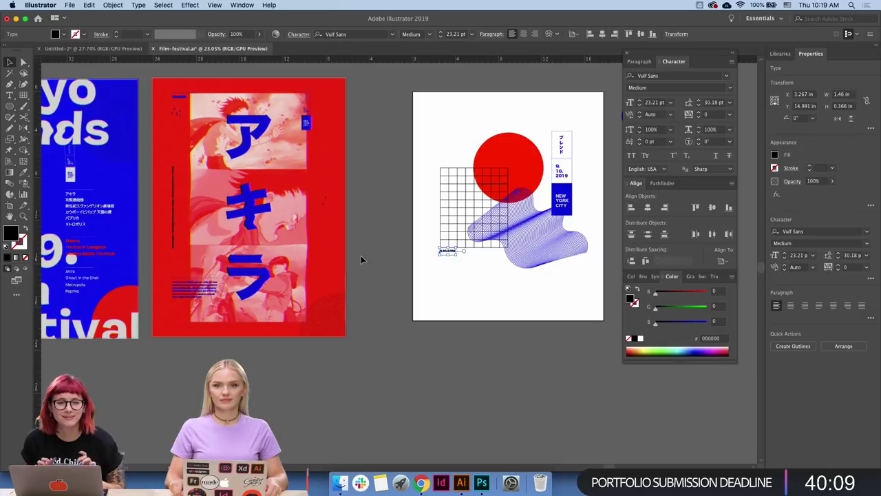
- Cut the small blue vertical text group and paste the ブレンド text back in
left_click(563, 148)
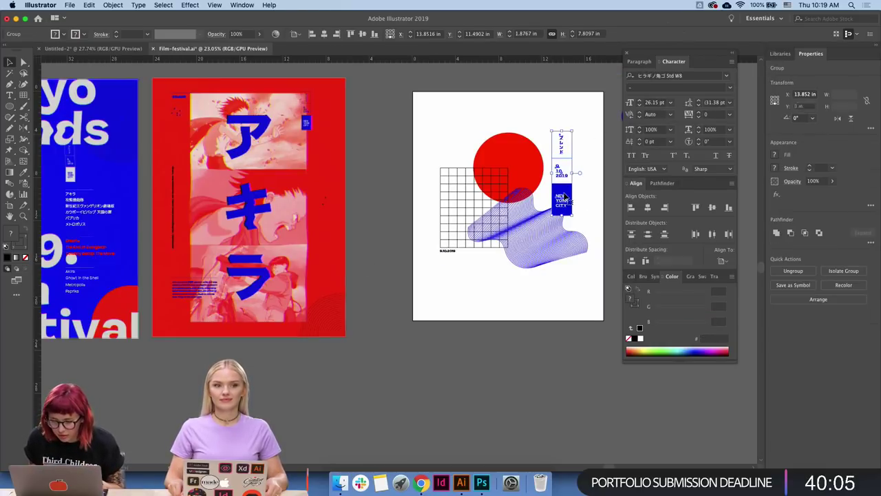
double_click(561, 153)
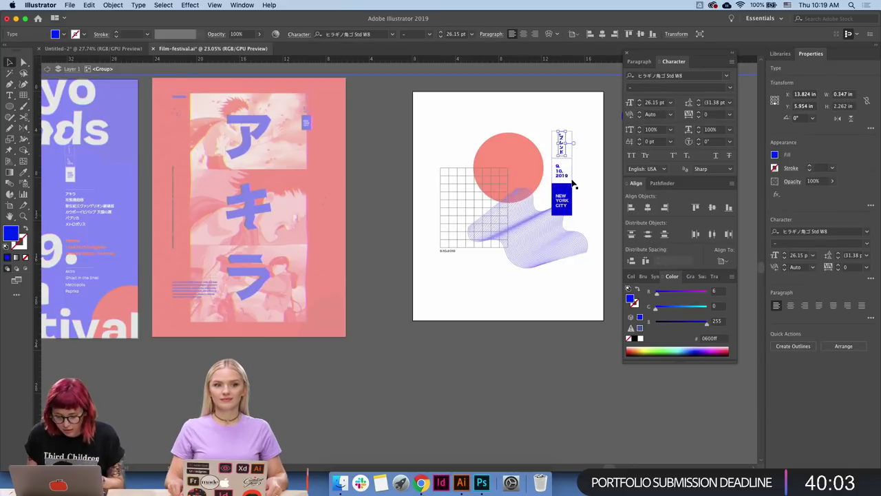
key("Escape")
key("ctrl+x")
key("ctrl+v")
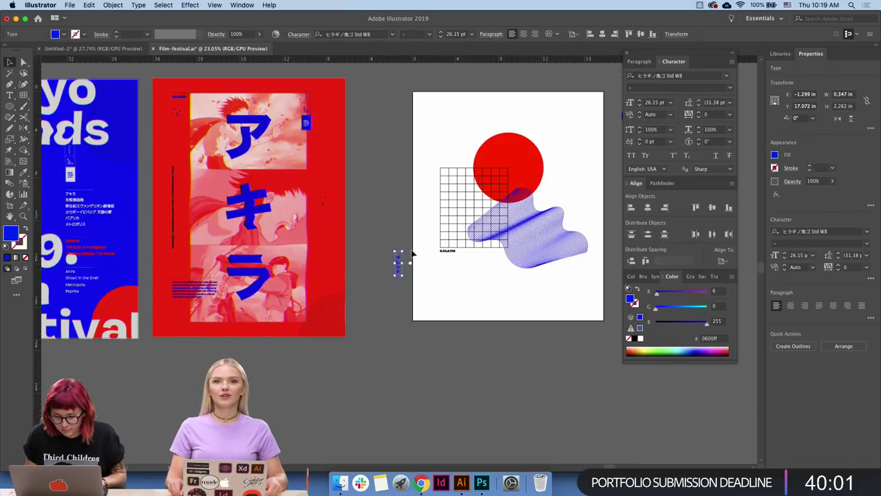
- Scale ブレンド to about 127 pt, move it beside the red circle, and fill it black
left_click_drag(404, 250, 415, 157)
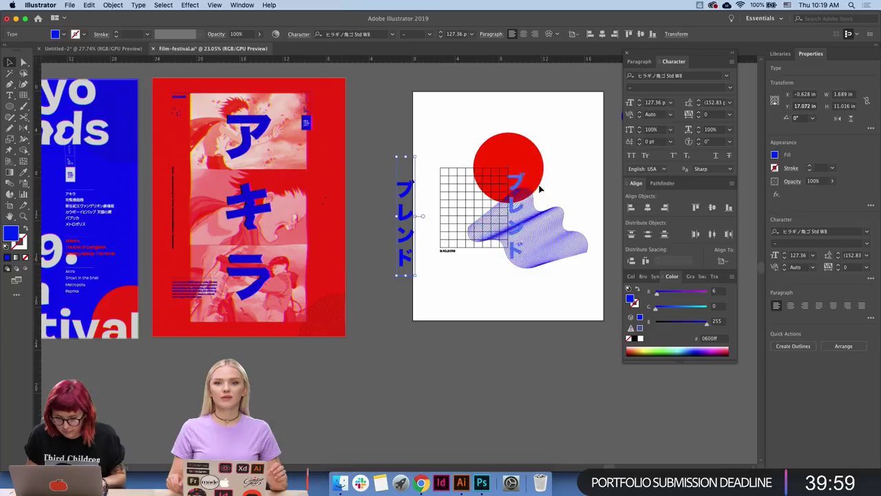
left_click_drag(540, 187, 561, 171)
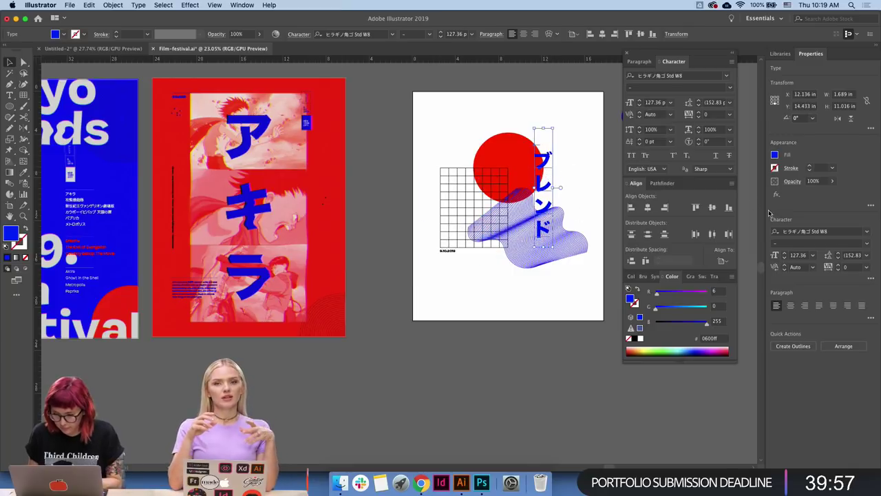
left_click(636, 341)
left_click(528, 363)
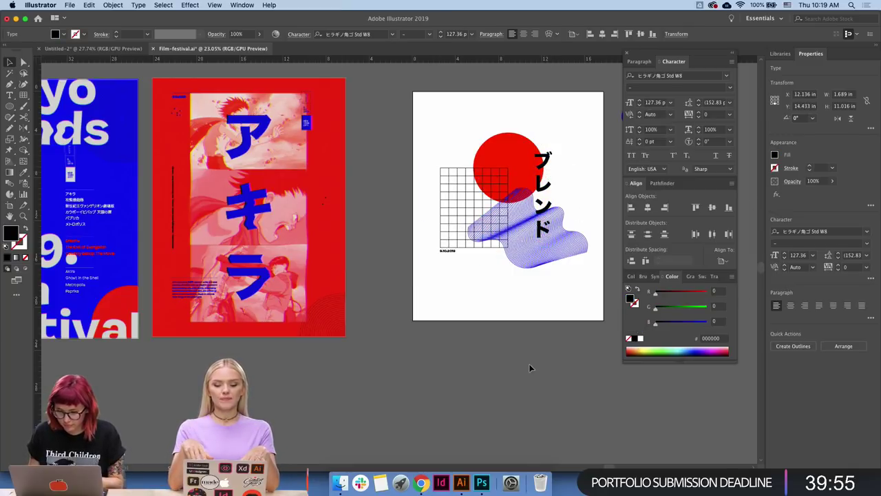
scroll(482, 275, "up", 2)
left_click(502, 213)
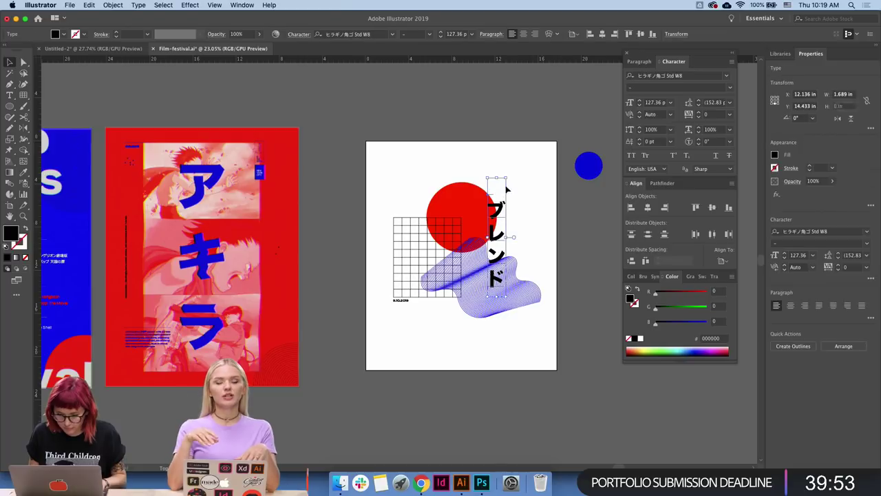
- Copy the thin line from the shapes artboard onto the poster and lengthen it diagonally
left_click(358, 327)
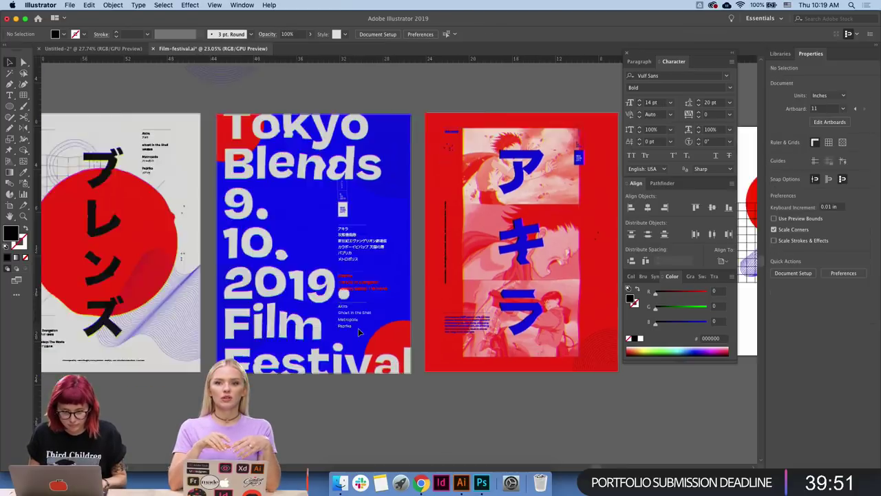
scroll(357, 328, "right", 15)
scroll(357, 331, "left", 2)
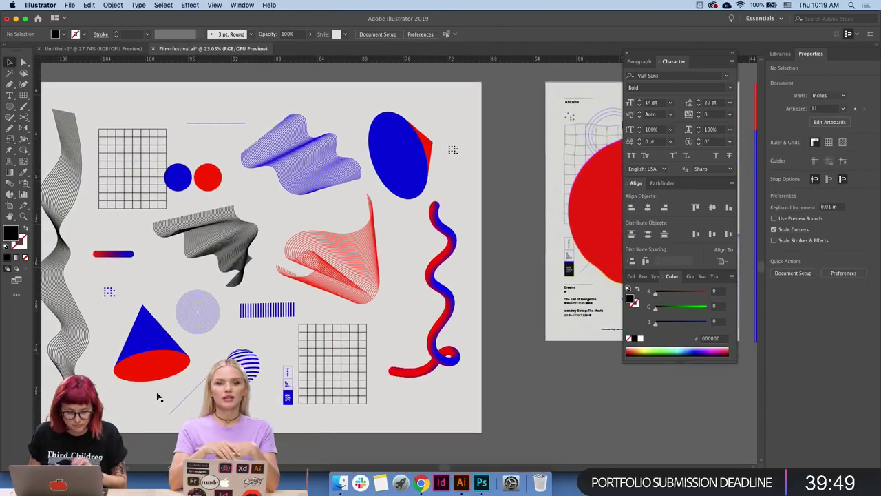
left_click(181, 404)
scroll(362, 322, "right", 7)
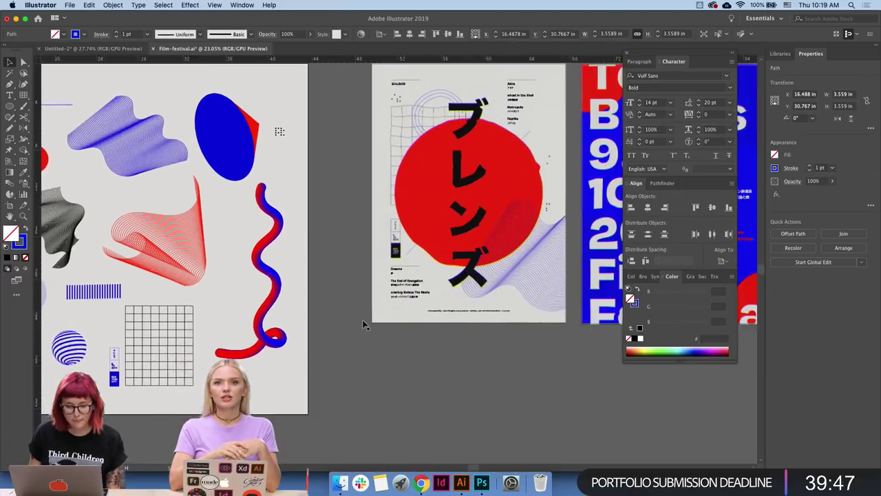
scroll(362, 322, "right", 3)
scroll(364, 324, "right", 4)
scroll(364, 323, "right", 5)
scroll(364, 323, "right", 5)
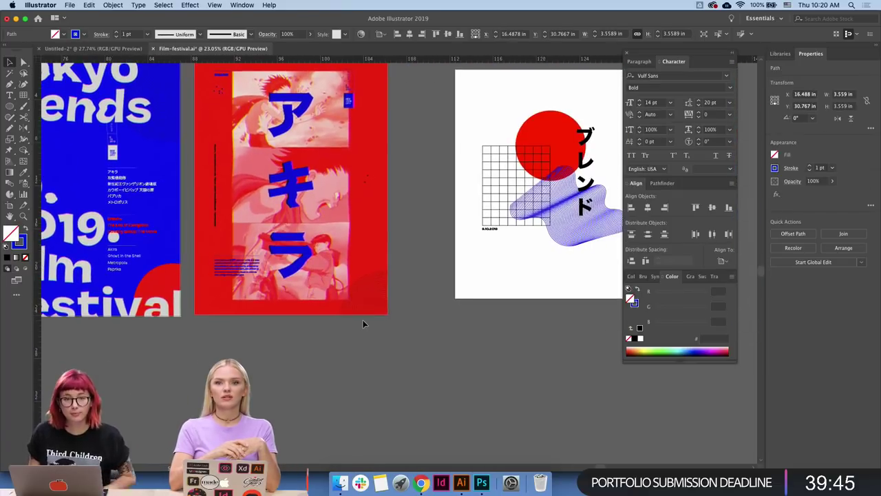
scroll(363, 323, "right", 6)
key("z")
left_click_drag(373, 188, 402, 173)
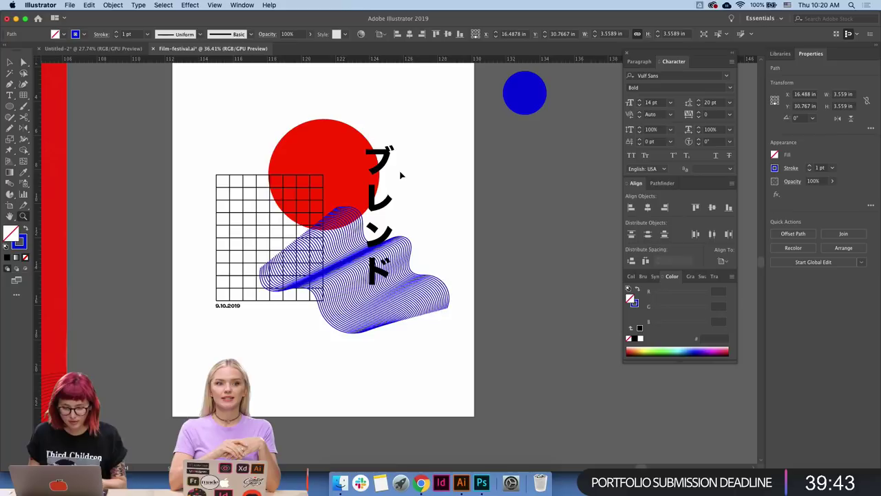
scroll(420, 238, "up", 5)
key("v")
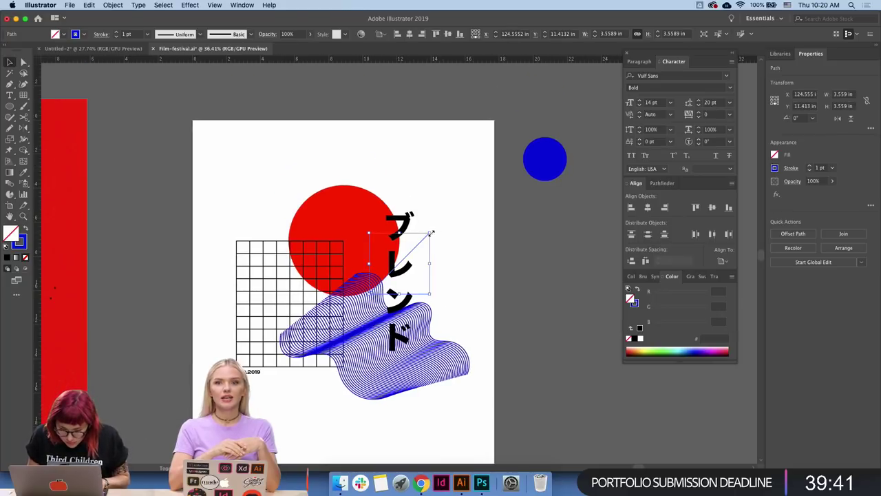
mouse_move(433, 236)
left_mouse_down()
mouse_move(499, 175)
mouse_move(511, 151)
mouse_move(400, 190)
left_mouse_up()
- Centre the diagonal line horizontally and vertically on the red circle
left_click(356, 210, "shift")
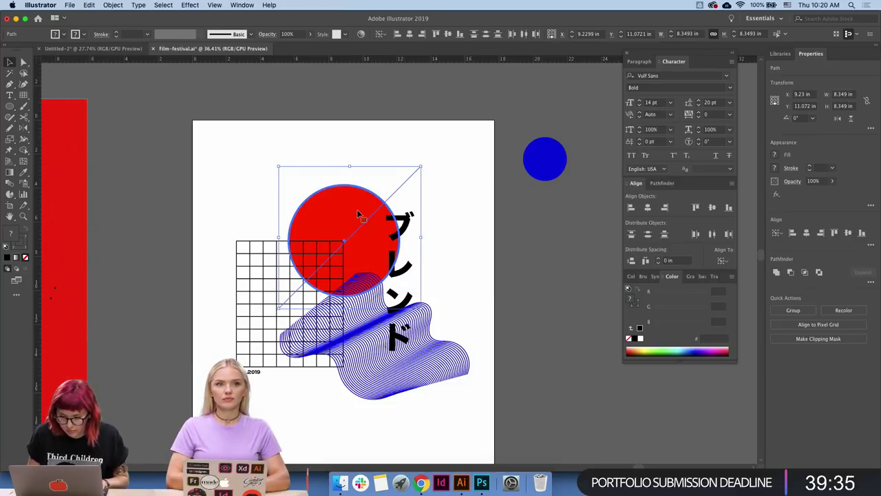
left_click(807, 232)
left_click(849, 233)
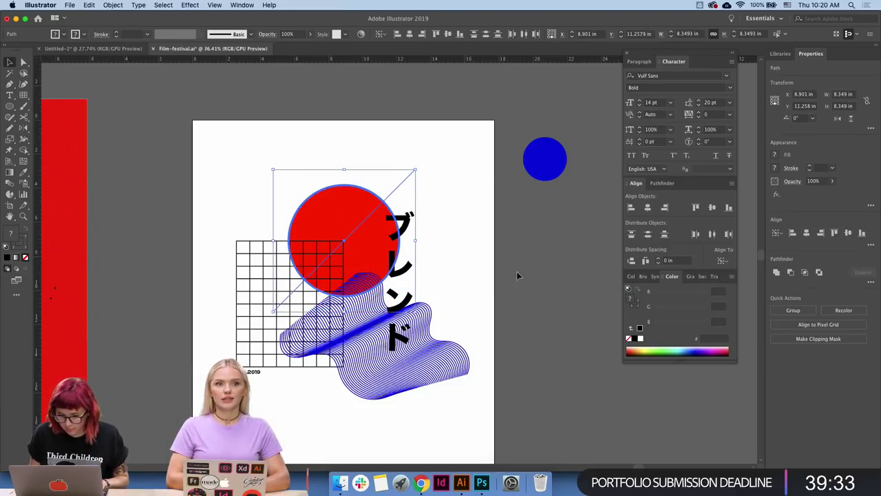
left_click(496, 279)
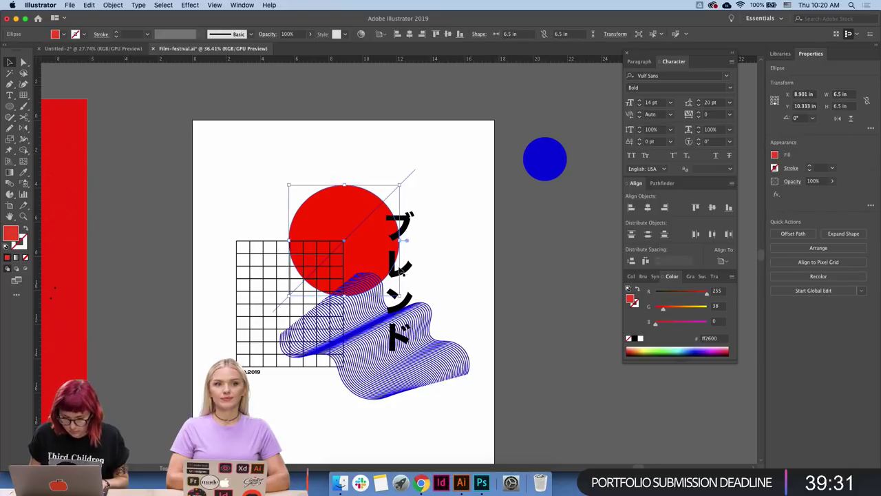
left_click(365, 225)
left_click(490, 168)
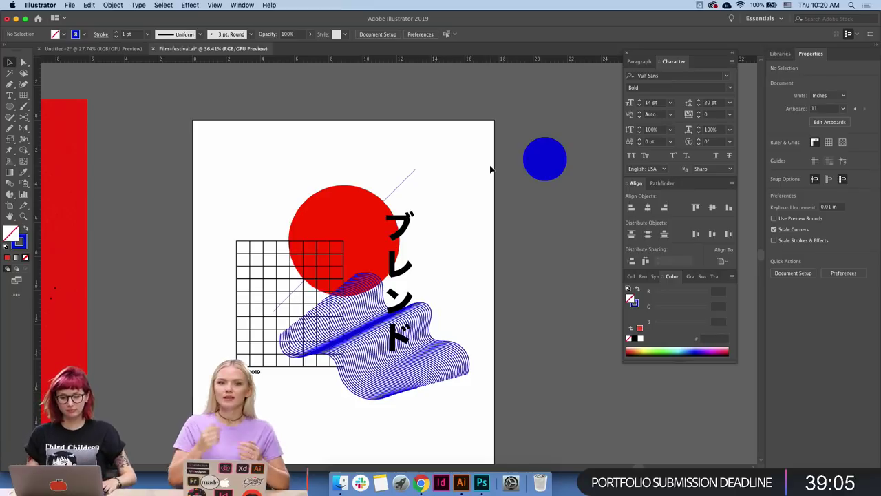
- Enlarge the blue blend wave by stretching it toward the bottom-left
left_click(337, 358)
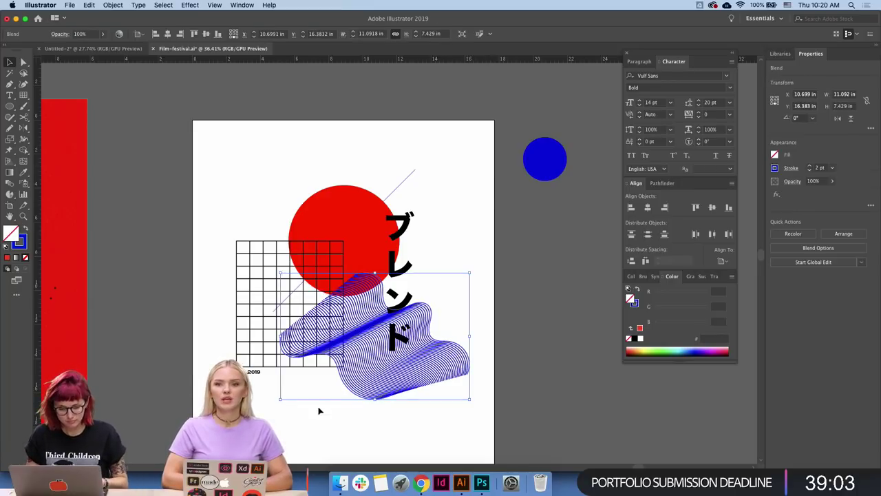
left_click_drag(280, 399, 272, 407)
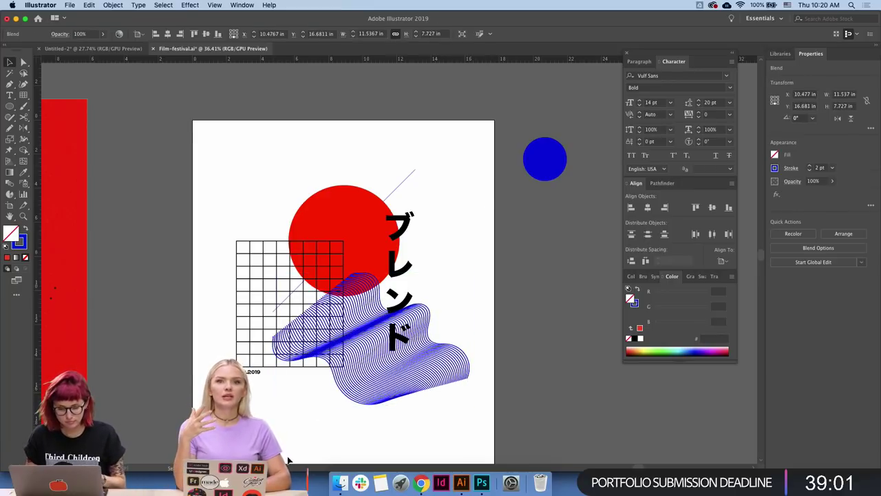
left_click(354, 393)
left_click(357, 399)
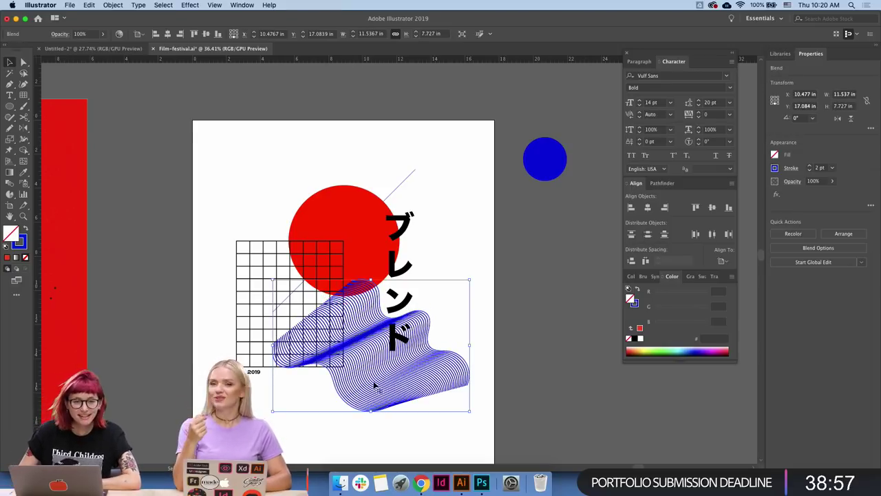
left_click(519, 258)
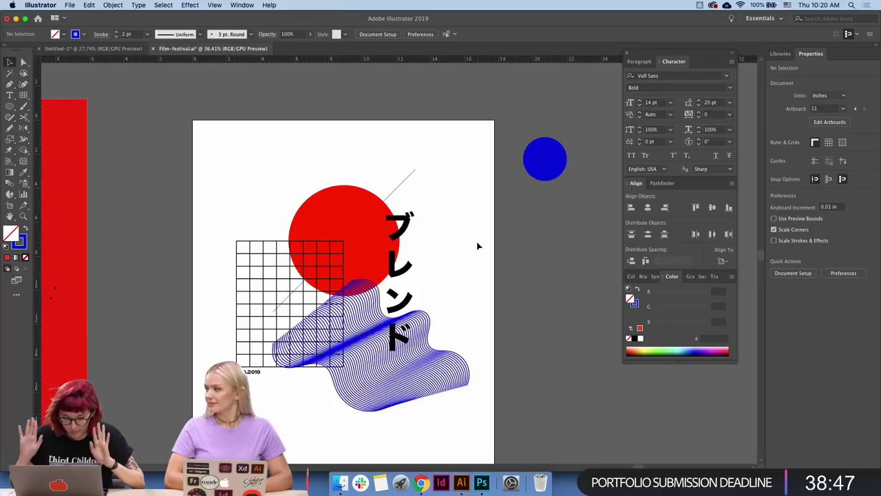
left_click(433, 373)
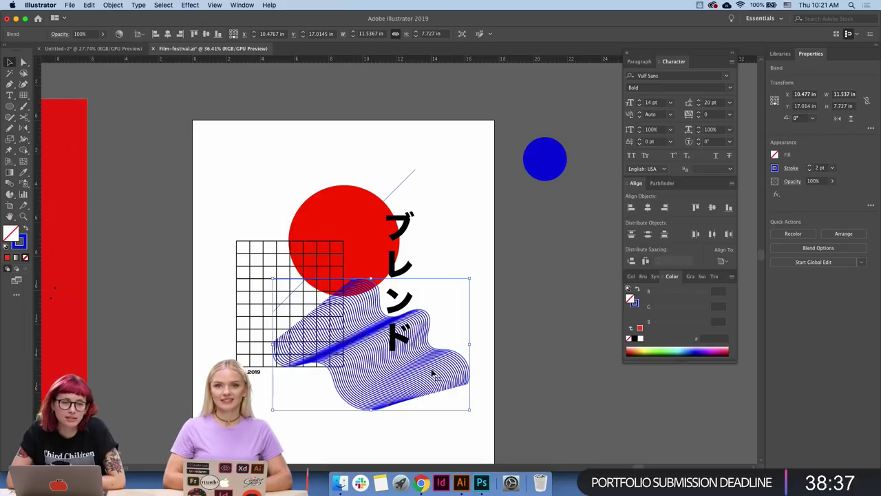
left_click(446, 261)
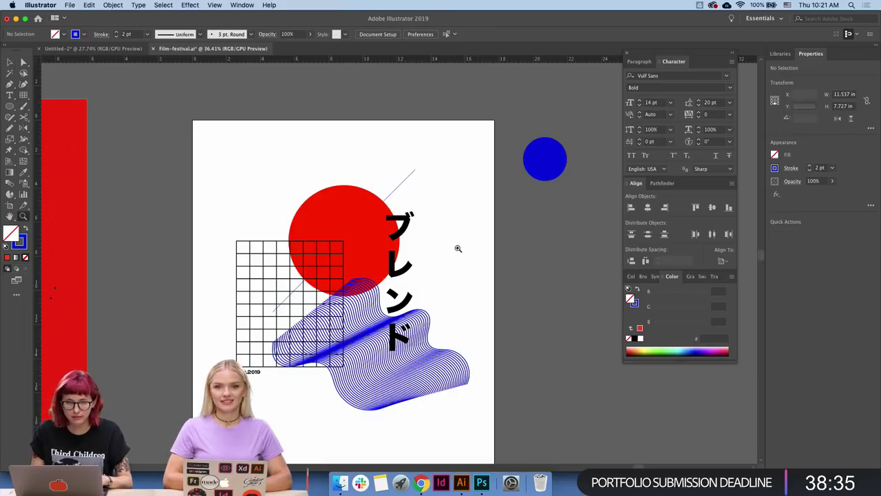
- Move the blue dot from the shapes artboard onto the poster
left_click_drag(457, 248, 503, 247)
key("ctrl+alt+0")
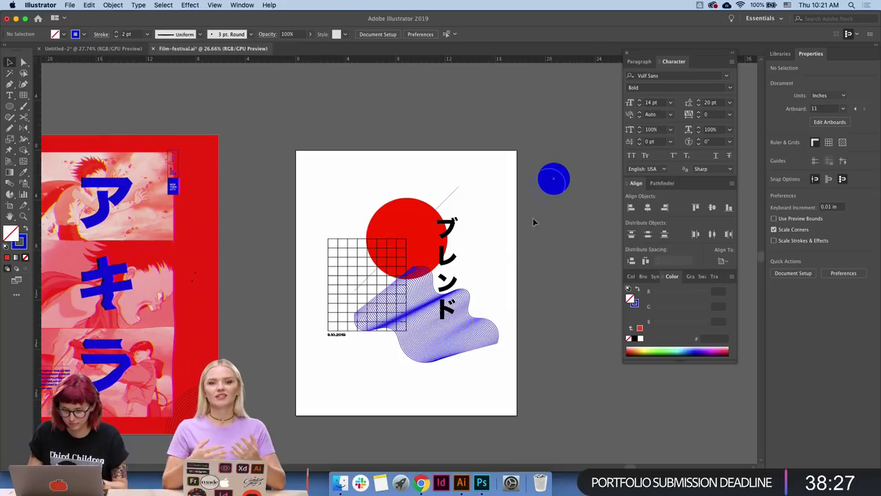
mouse_move(565, 191)
left_mouse_down()
mouse_move(518, 237)
mouse_move(372, 210)
left_mouse_up()
- Place the blue dot against the red circle's upper-left edge and check its position
left_click(409, 237)
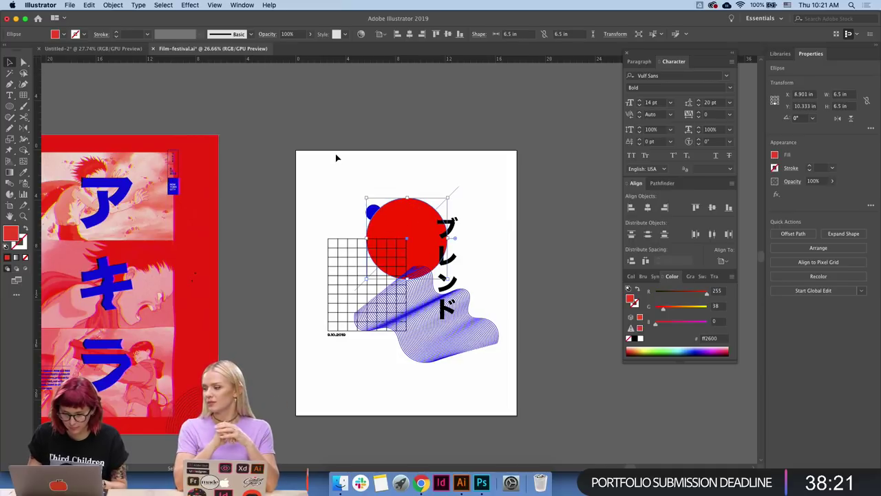
left_click(335, 158)
left_click(372, 211)
left_click(422, 167)
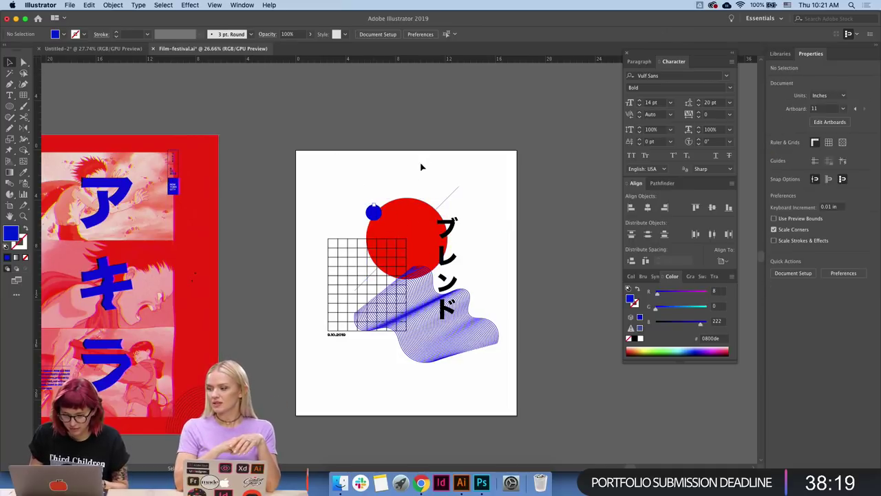
scroll(378, 214, "up", 5)
left_click(371, 218)
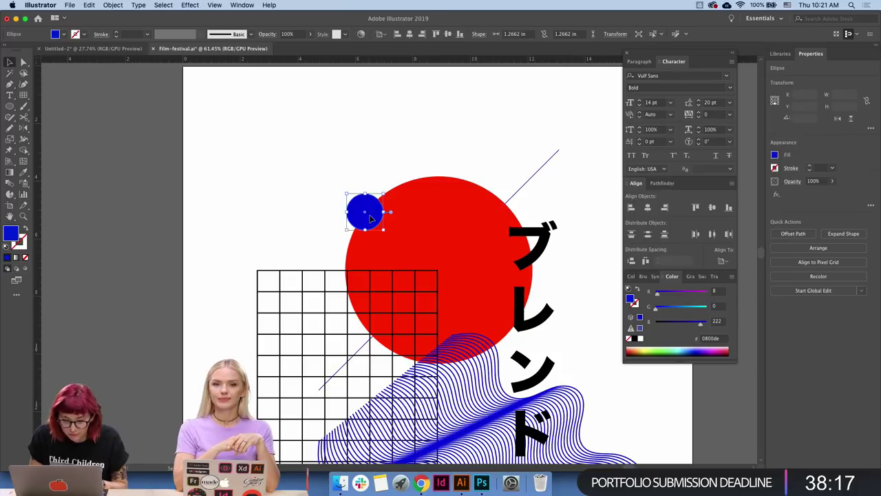
left_click(384, 175)
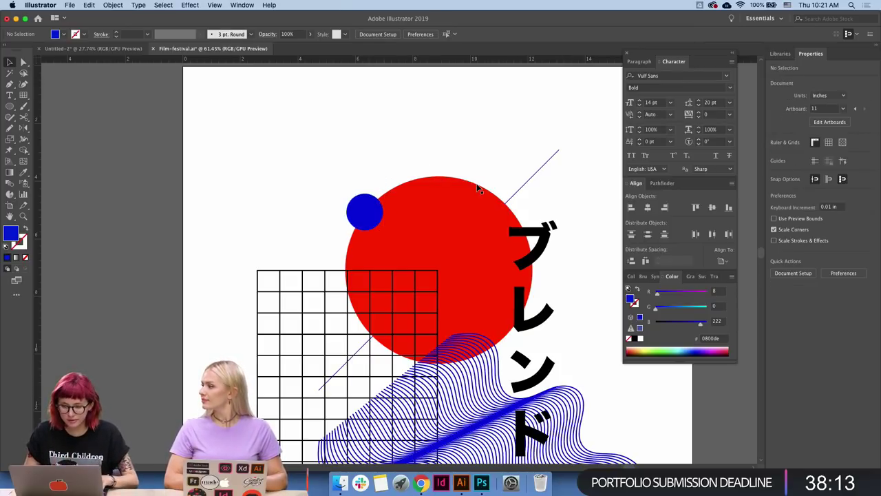
- Zoom back out and select all of the poster artwork
scroll(516, 199, "down", 5)
scroll(468, 205, "up", 3)
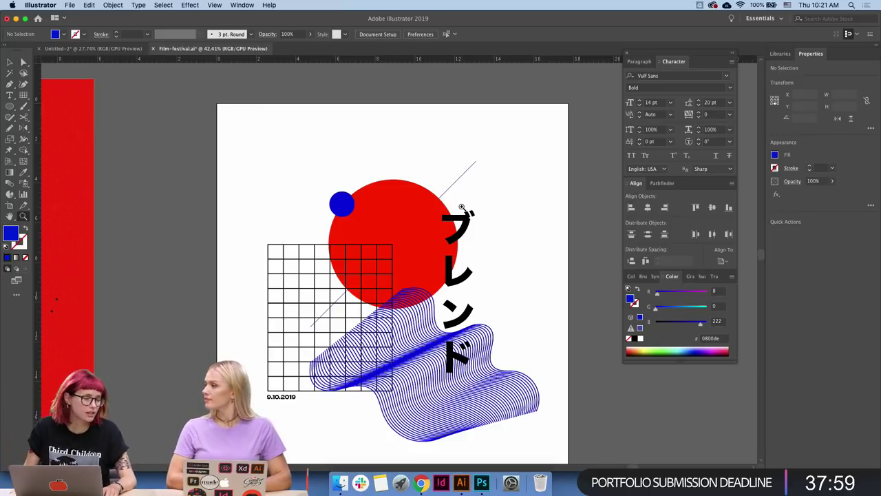
key("v")
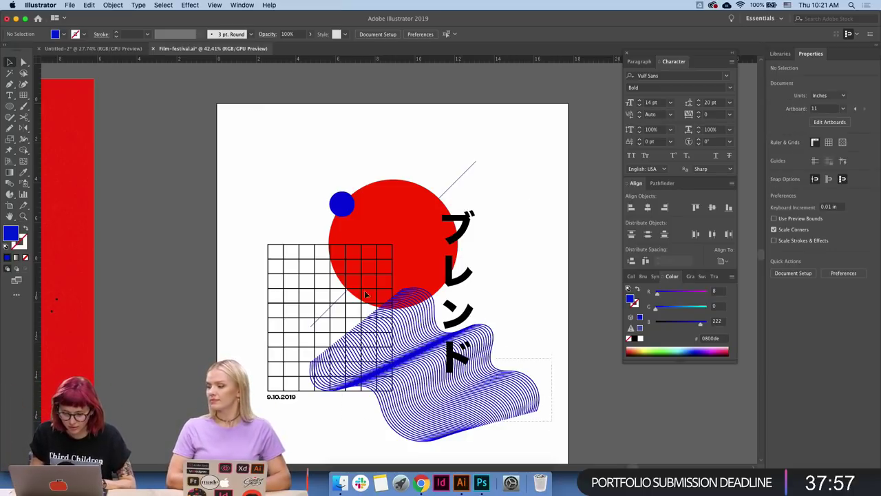
key("super+a")
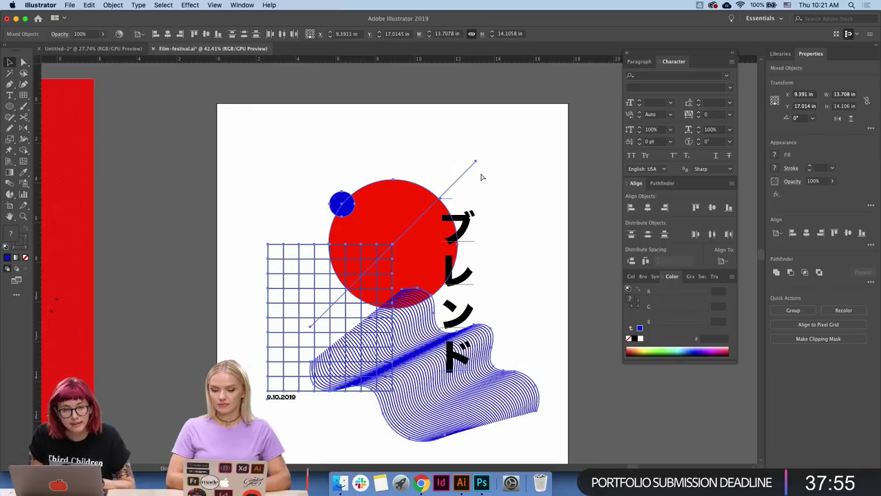
- Dismiss the bookmarks overview and open the Wineology project page
left_click(483, 482)
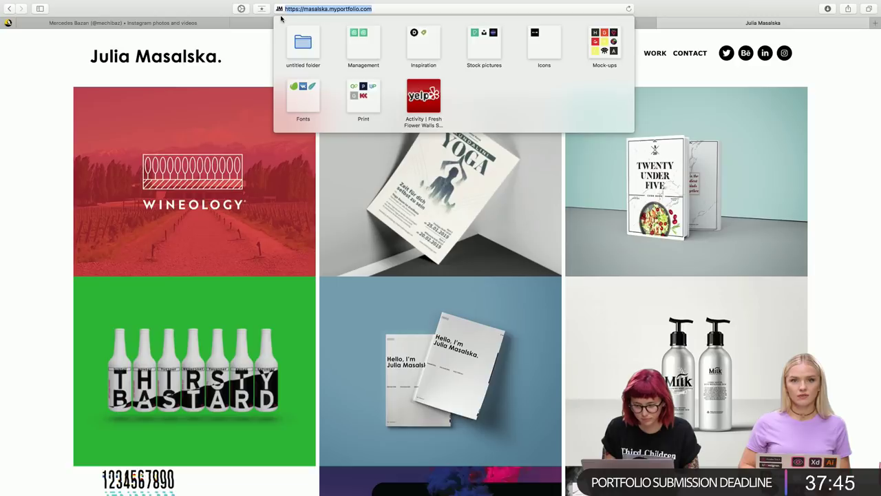
left_click(234, 63)
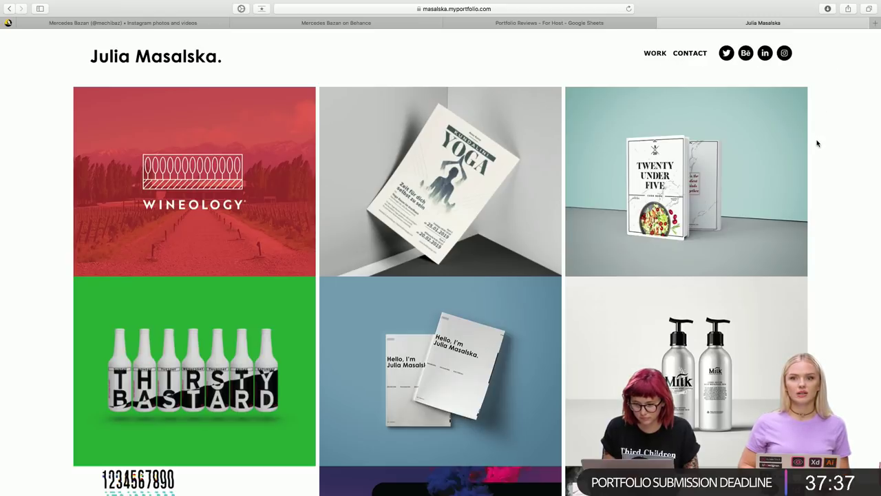
scroll(817, 143, "down", 1)
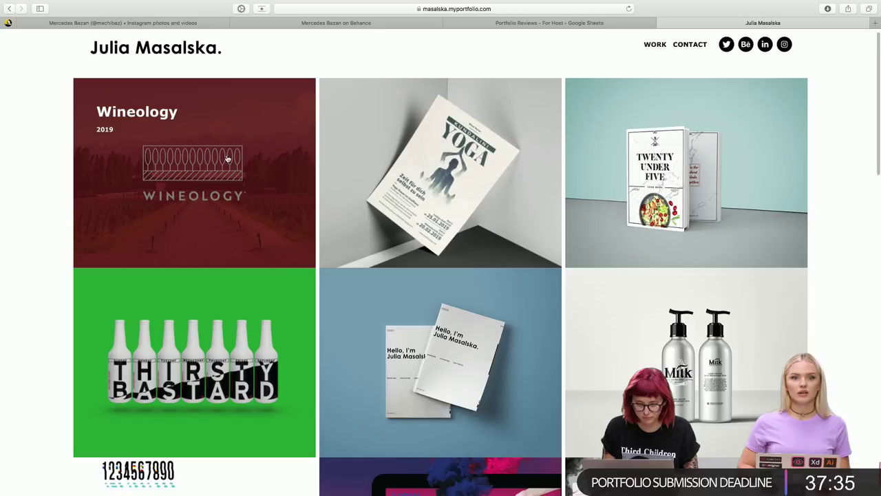
left_click(227, 159)
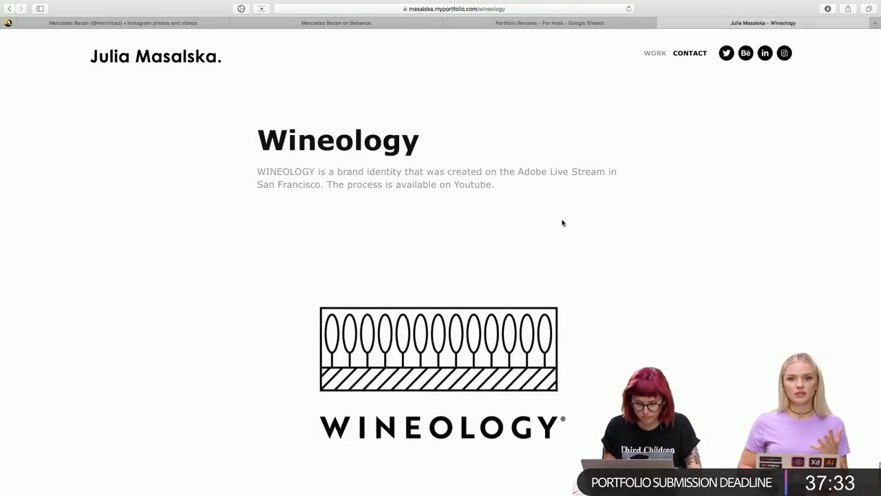
- Scroll through the Wineology project, then return to the portfolio's Work grid
scroll(574, 225, "down", 3)
scroll(574, 225, "down", 5)
scroll(574, 225, "down", 2)
scroll(574, 224, "down", 5)
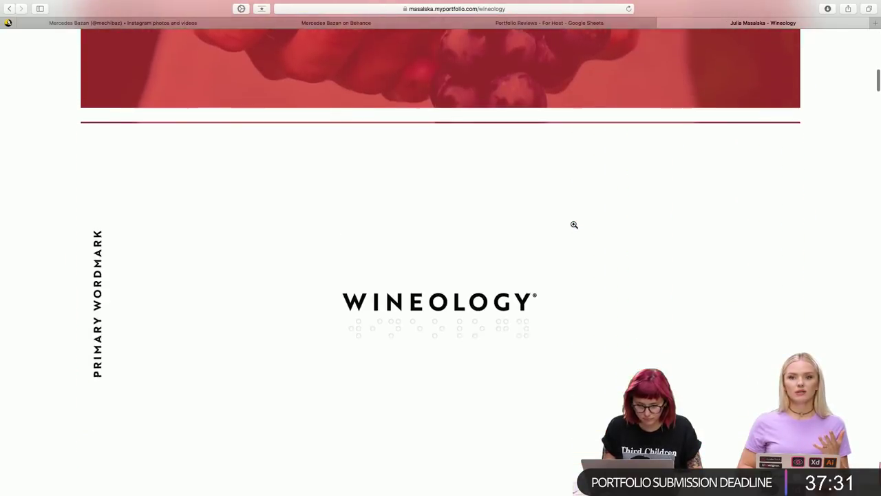
scroll(573, 224, "down", 5)
scroll(574, 225, "down", 5)
scroll(574, 225, "down", 5)
scroll(574, 225, "up", 20)
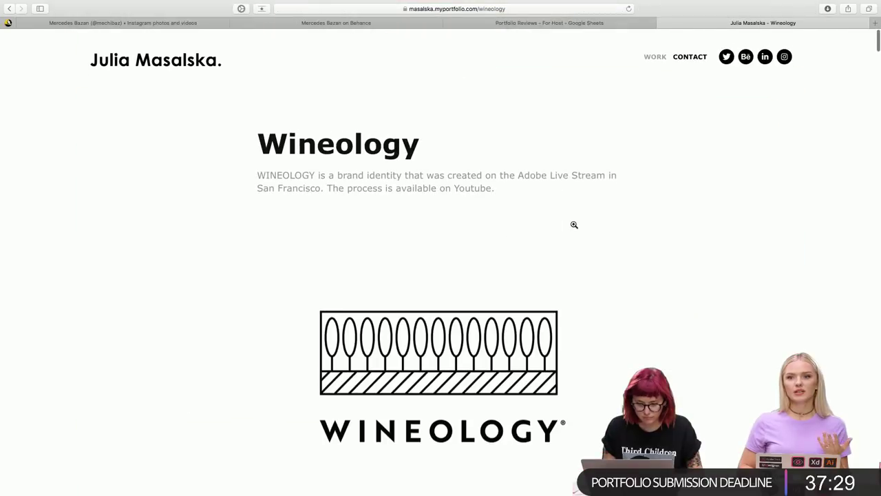
left_click(655, 55)
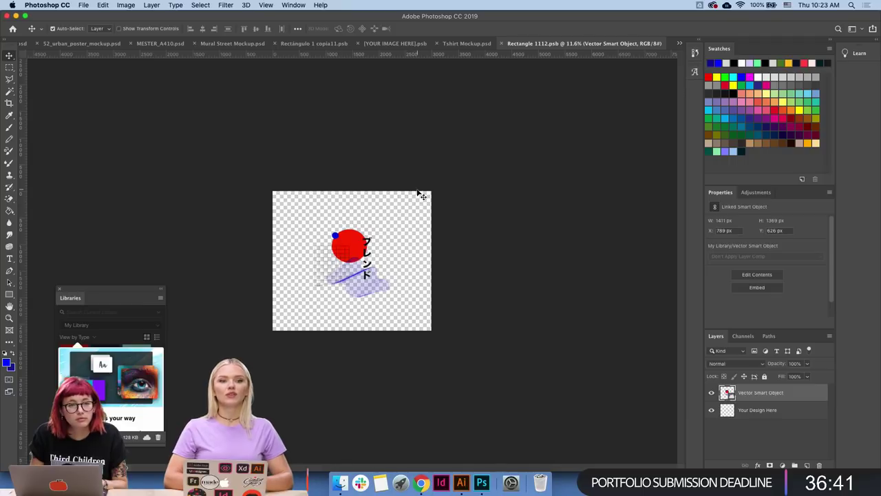
- Scale the design down in Rectangle 1112.psb with Free Transform
left_click(471, 44)
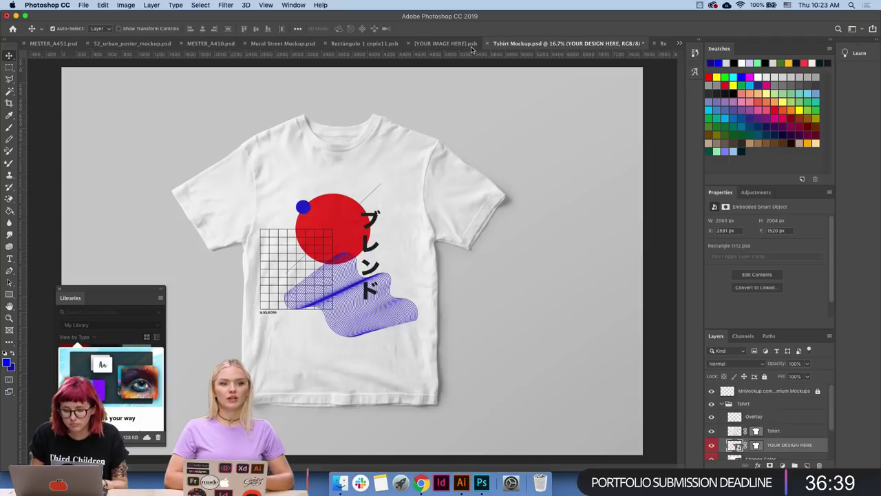
left_click(662, 44)
key("ctrl+t")
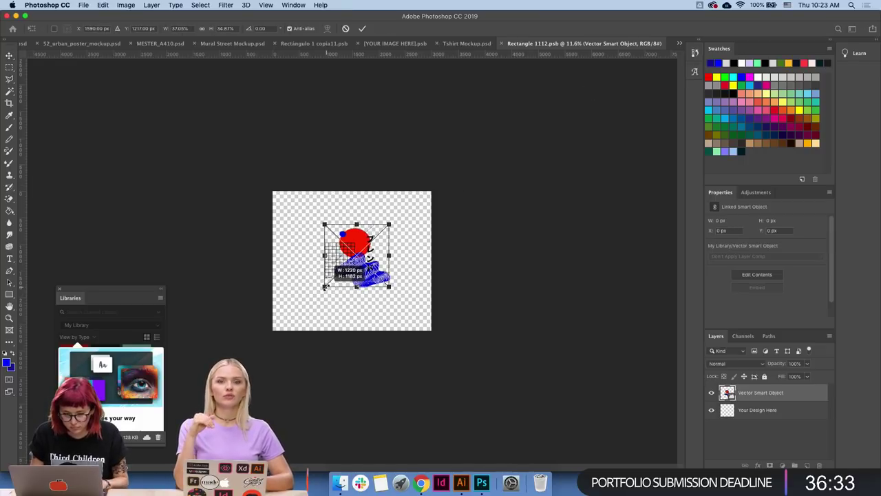
key("Return")
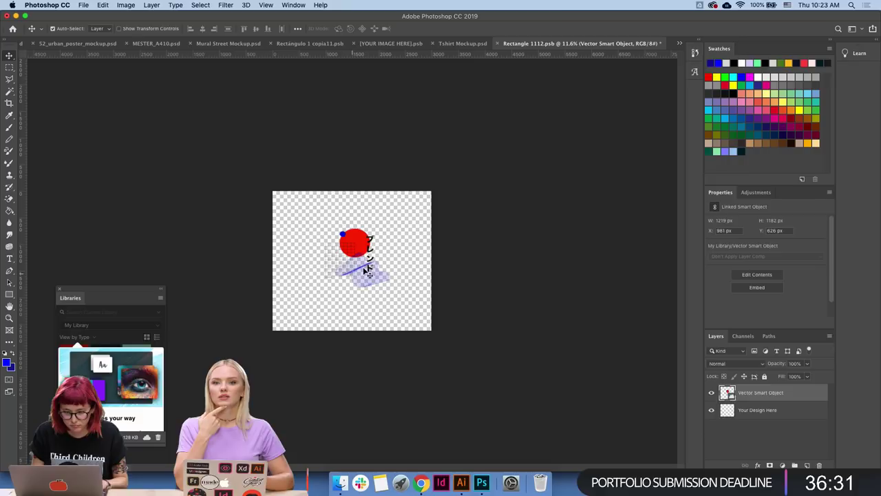
- Nudge the design left and down, then save Rectangle 1112.psb
key("shift+Left")
key("shift+Left")
key("shift+Left")
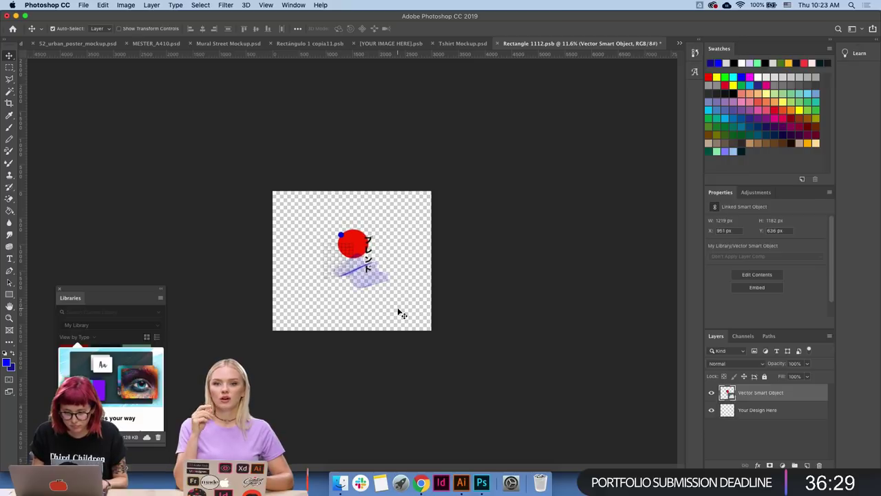
key("shift+Down")
key("shift+Down")
key("shift+Down")
key("shift+Left")
key("shift+Left")
key("shift+Down")
key("shift+Down")
key("shift+Down")
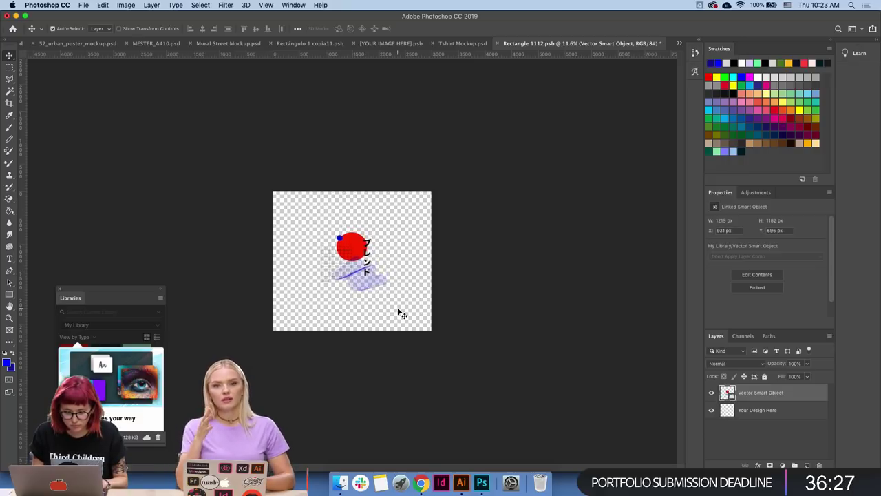
key("shift+Left")
key("super+s")
left_click(466, 64)
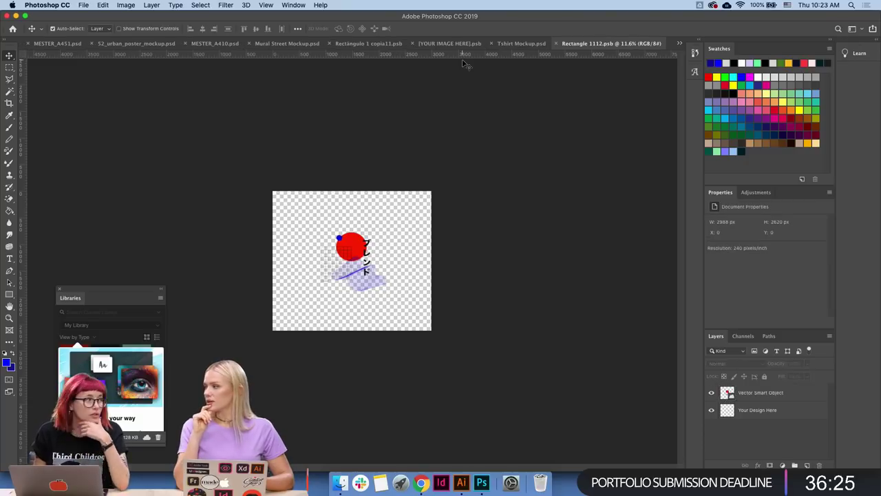
- Compare the smaller print on the Tshirt Mockup against the design file
left_click(517, 44)
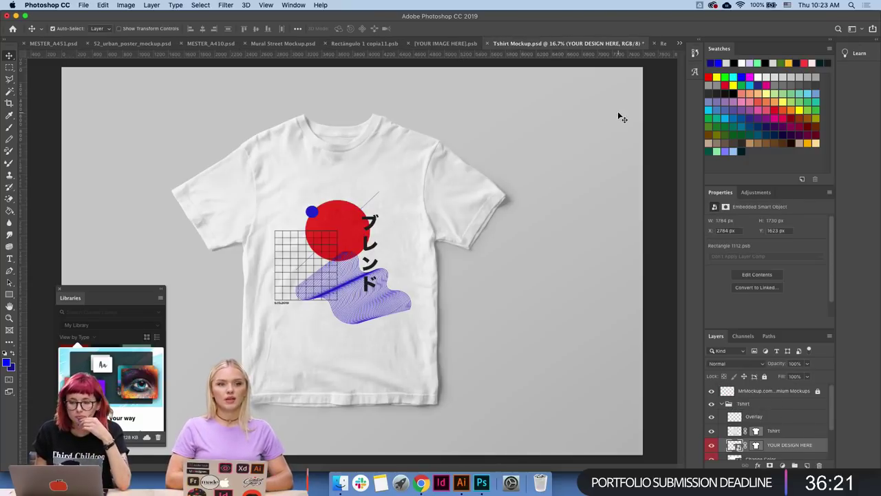
left_click(662, 43)
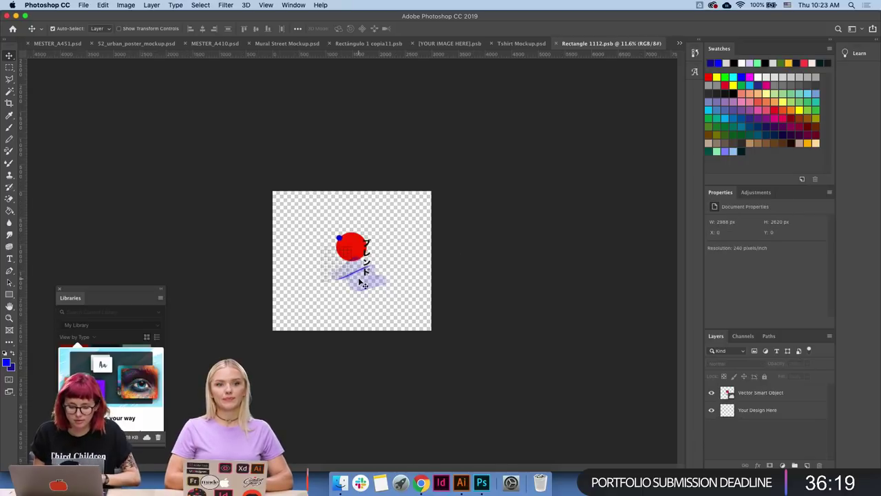
left_click(534, 43)
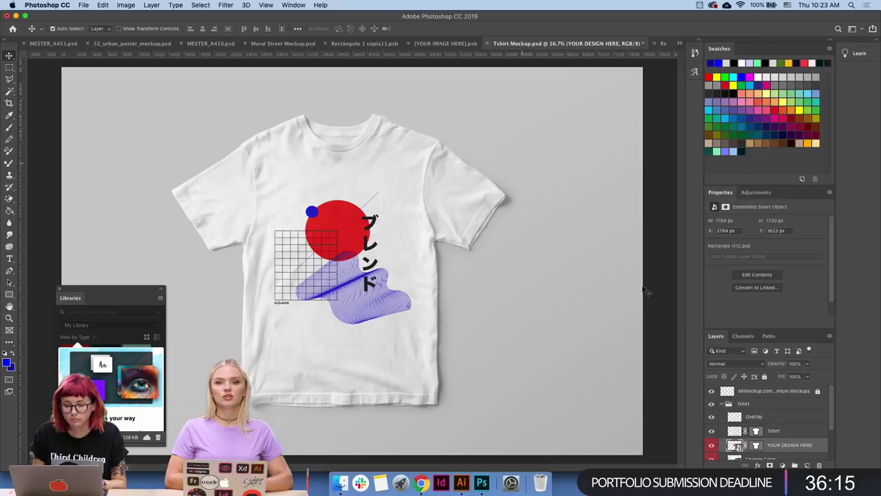
scroll(729, 412, "down", 3)
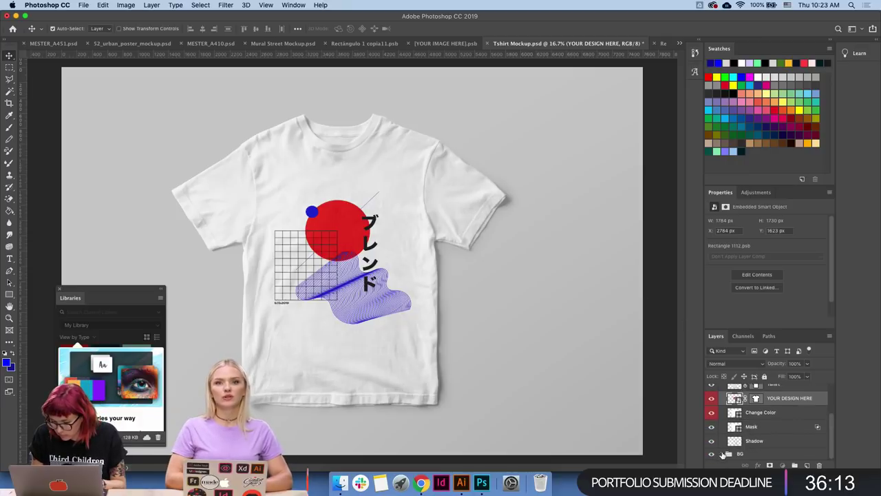
- Change the BG colour fill layer to bright red #ff0d0d
scroll(742, 430, "down", 3)
double_click(735, 453)
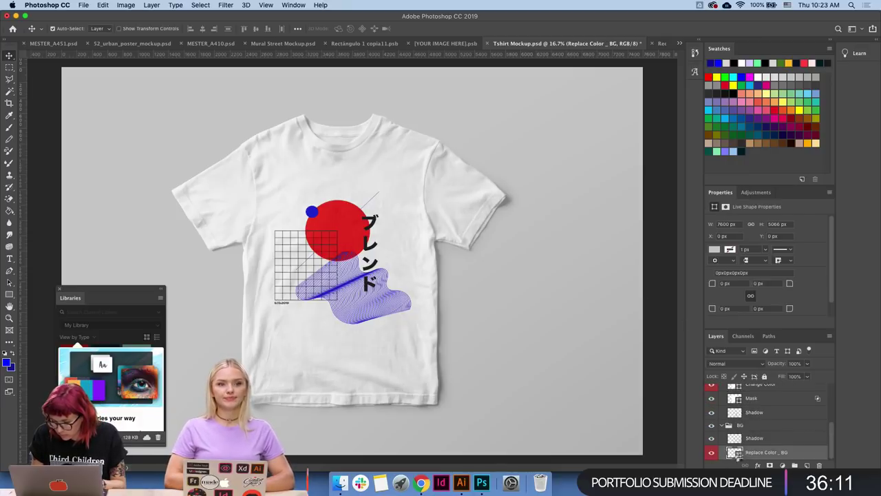
left_click(598, 324)
left_click_drag(606, 319, 641, 306)
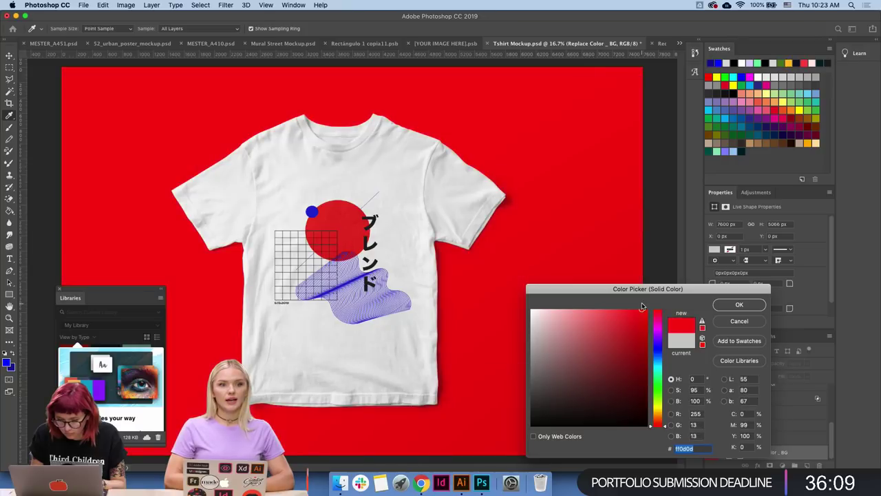
left_click(716, 302)
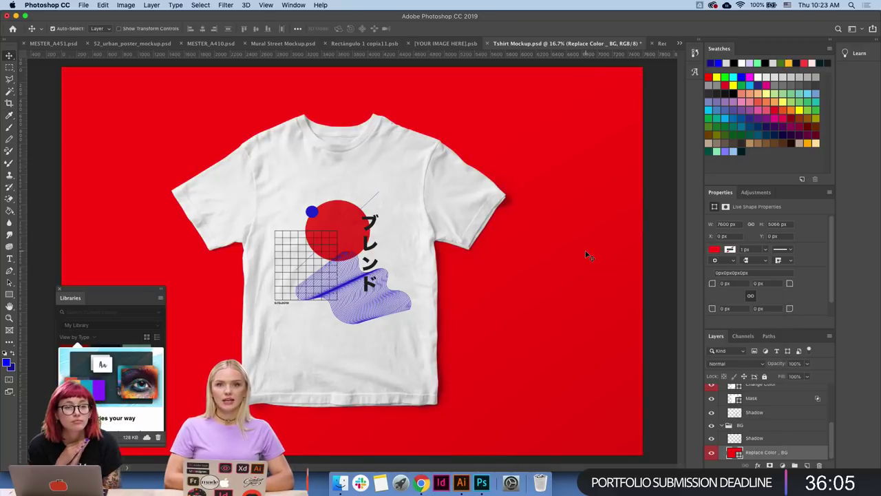
- Nudge the YOUR DESIGN HERE layer slightly higher on the shirt, to X 2854 px, Y 1463 px
key("z")
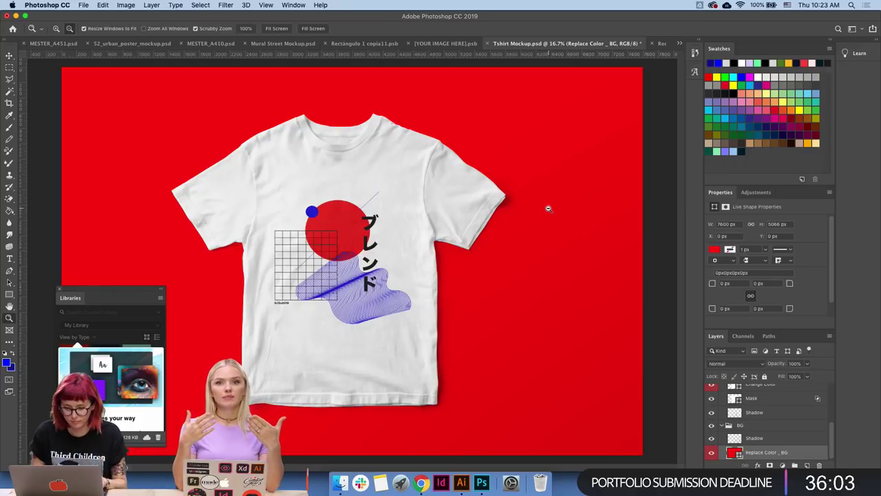
left_click_drag(548, 208, 535, 219)
key("v")
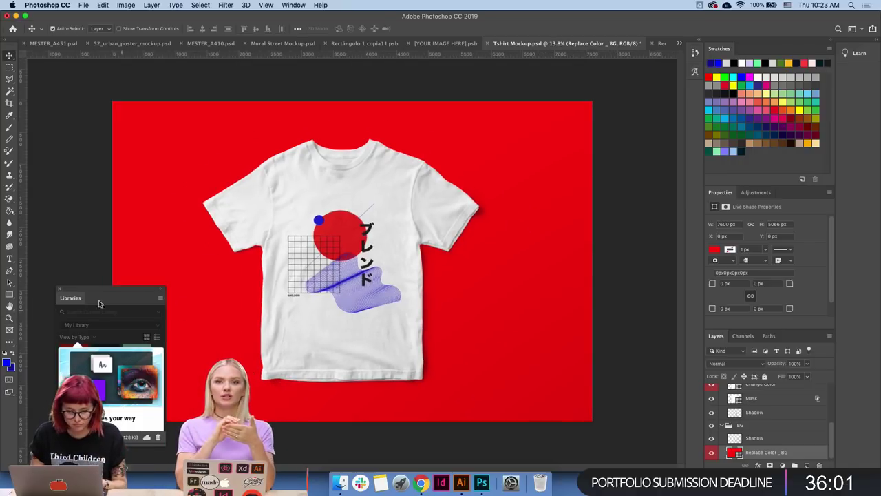
left_click_drag(98, 303, 15, 300)
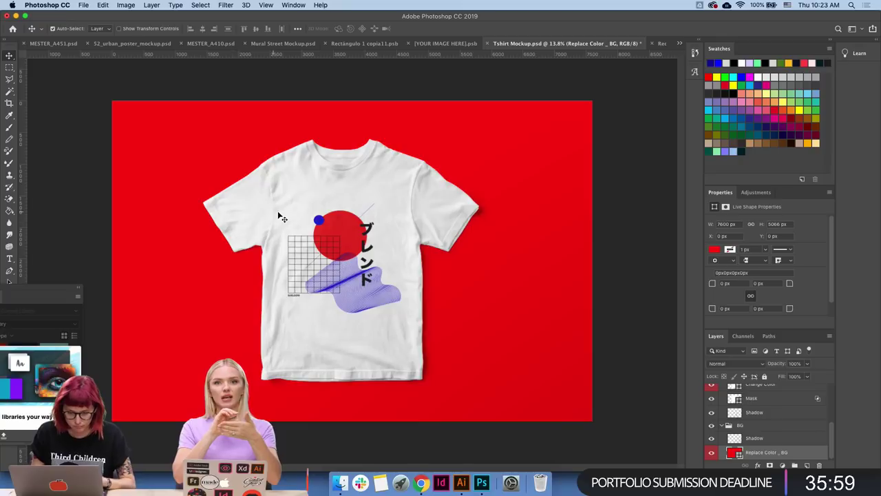
left_click(352, 256)
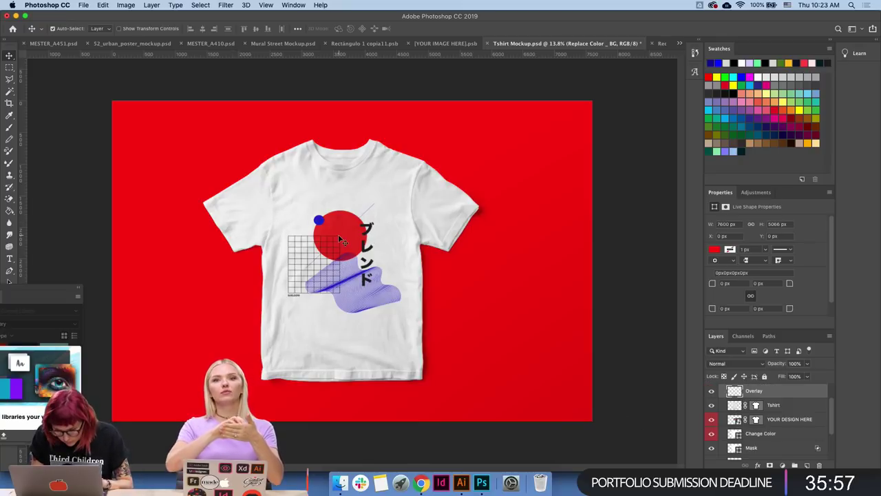
left_click(778, 420)
key("shift+Right")
key("shift+Right")
key("shift+Right")
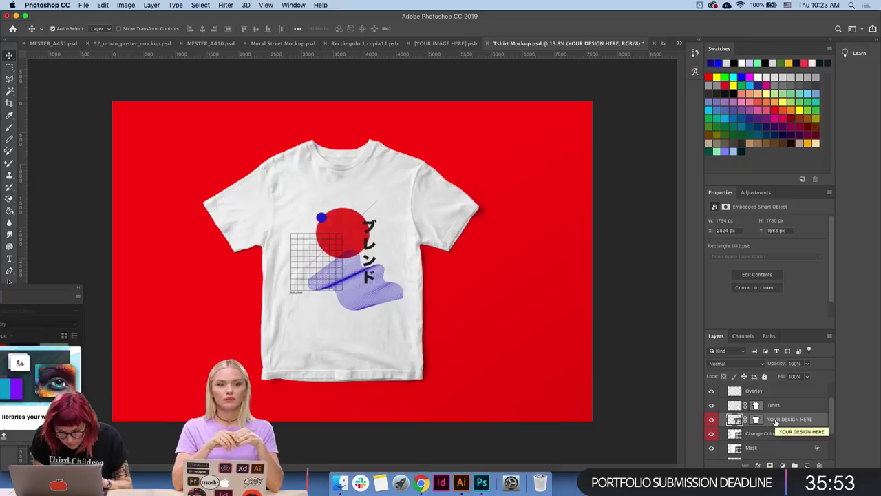
key("shift+Up")
key("shift+Up")
key("shift+Up")
key("shift+Up")
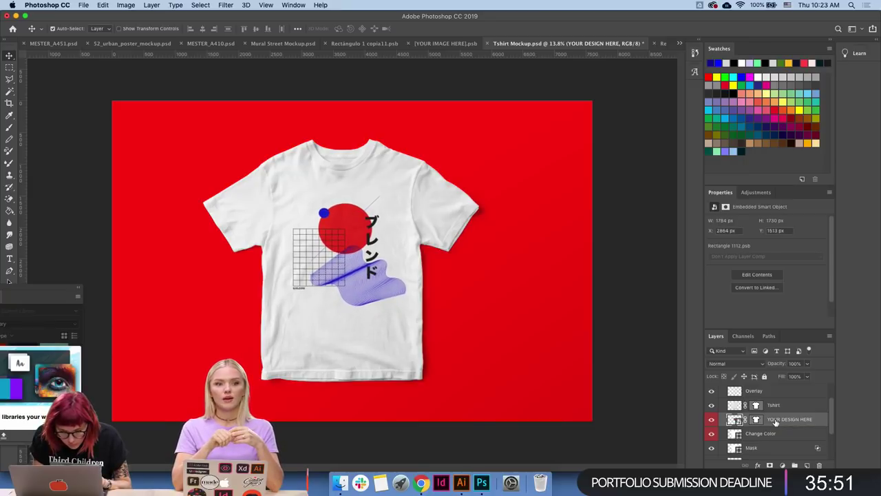
key("shift+Up")
key("shift+Up")
key("shift+Up")
key("shift+Up")
key("shift+Up")
key("shift+Up")
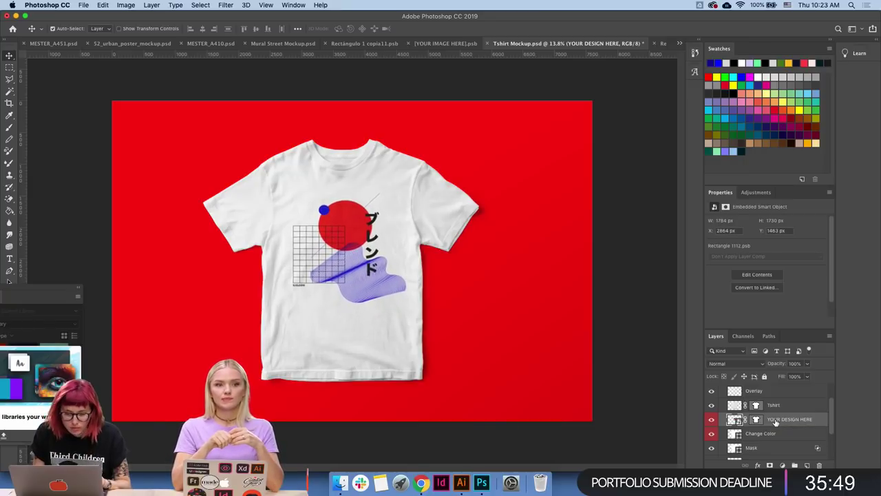
key("shift+Left")
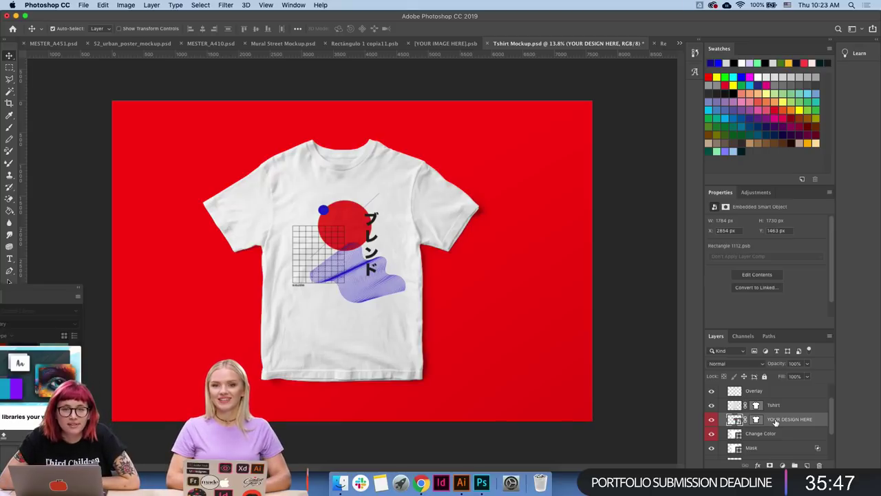
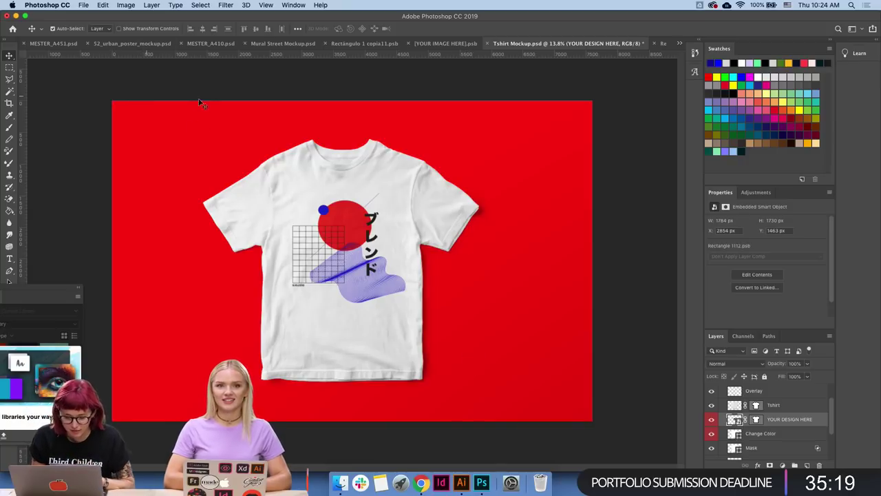
- Dismiss the save dialog, zoom in on the T-shirt's printed design, then fit the mockup back on screen
key("super")
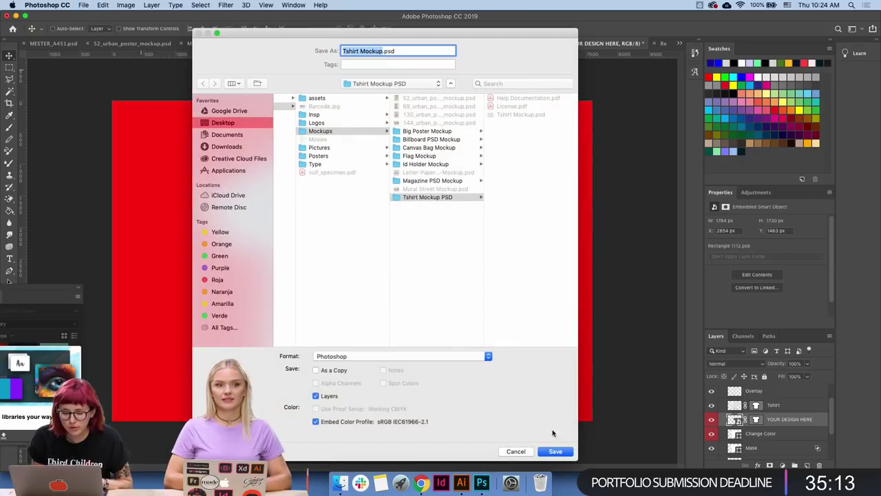
left_click(555, 451)
key("z")
left_click(351, 245)
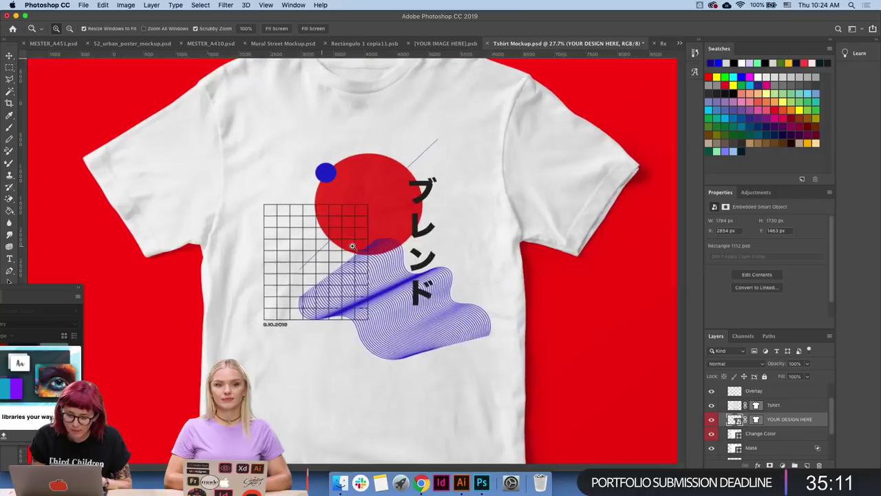
left_click_drag(351, 246, 368, 249)
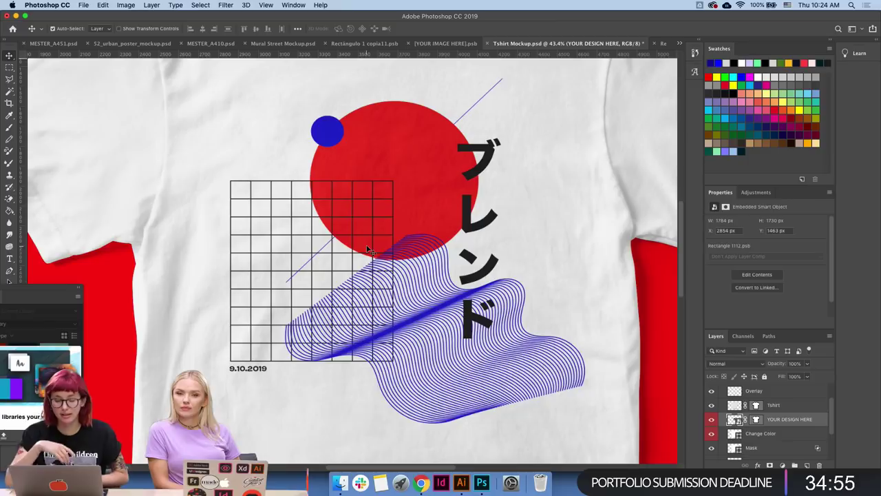
key("super+0")
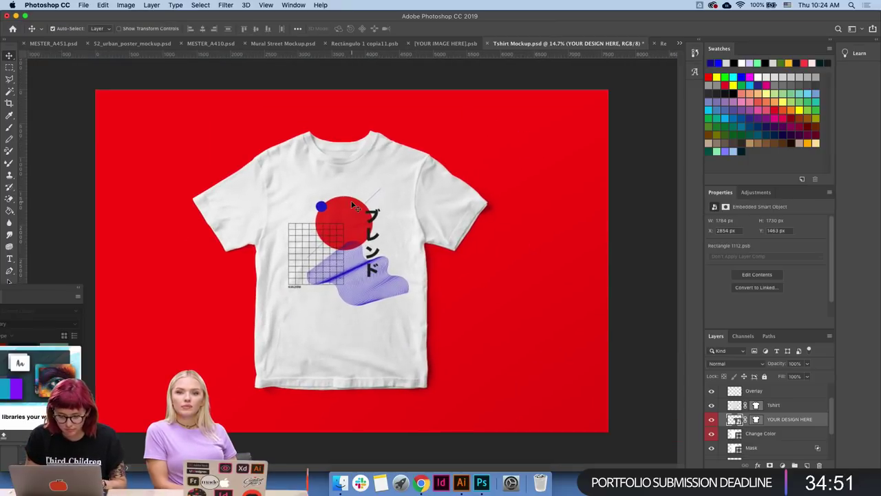
- Save the mockup as JPEG tshirt-mcokup.jpg in the 12 folder with default quality
key("super+shift+s")
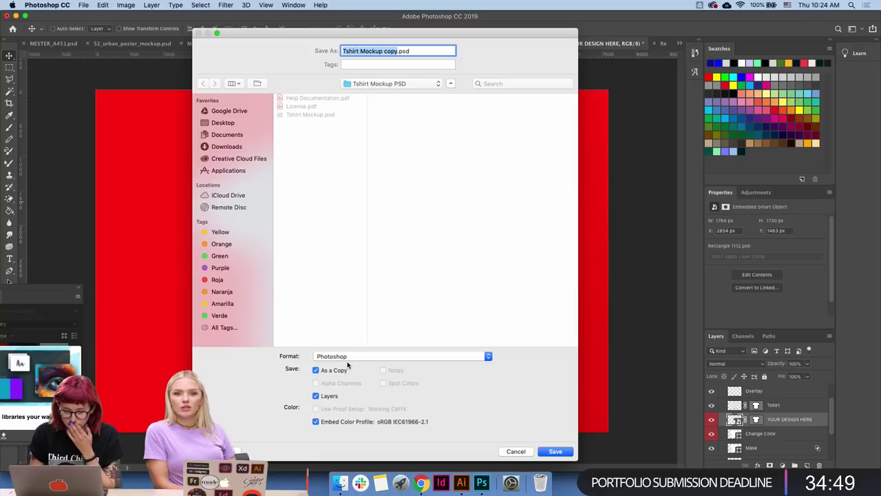
left_click(347, 357)
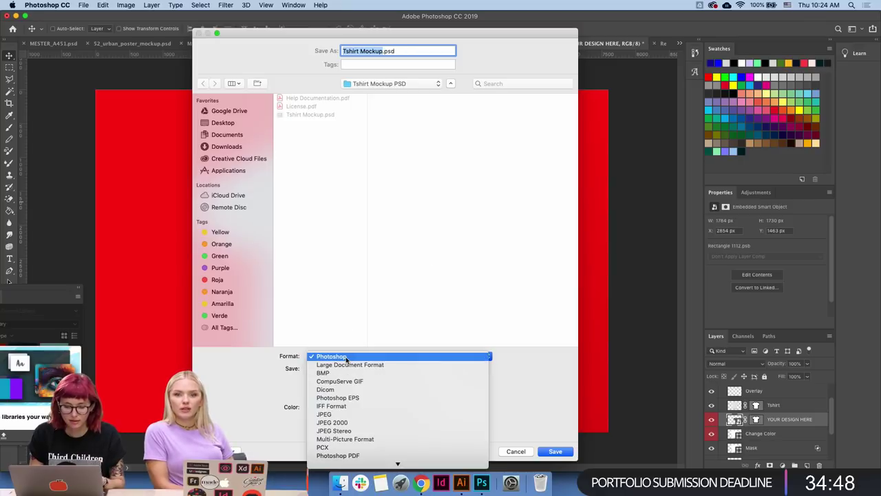
left_click(348, 415)
left_click(398, 83)
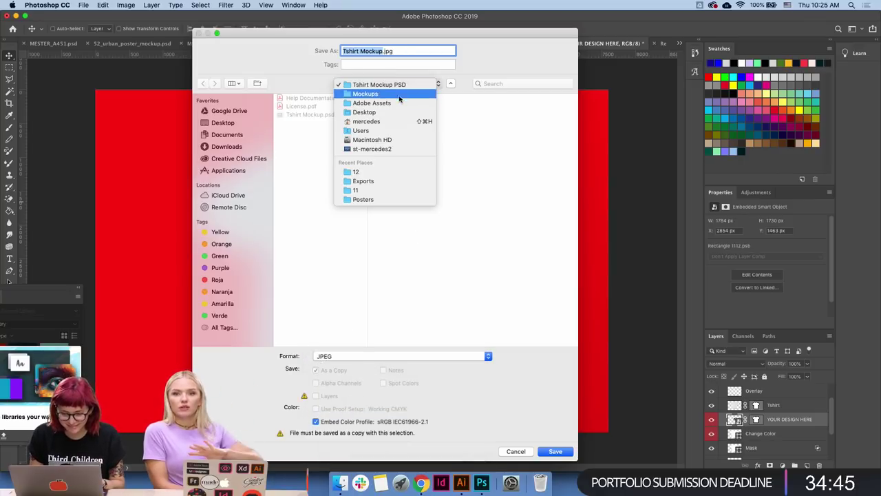
left_click(375, 171)
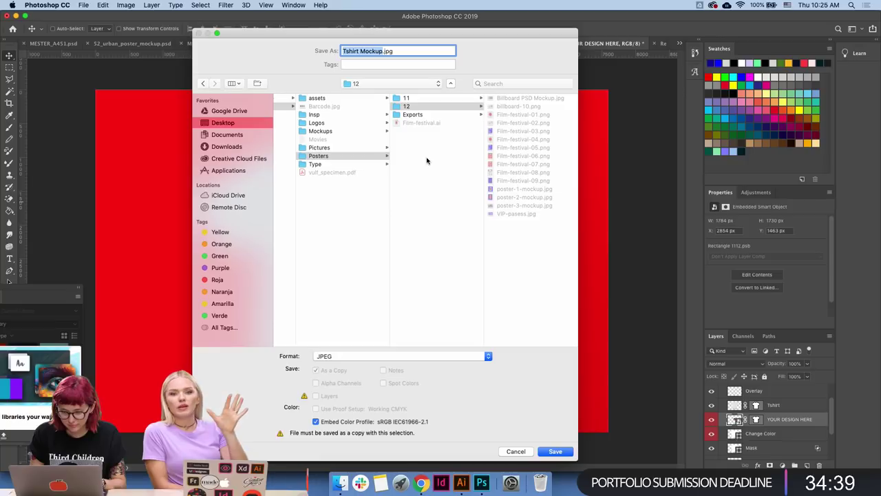
type("tsh")
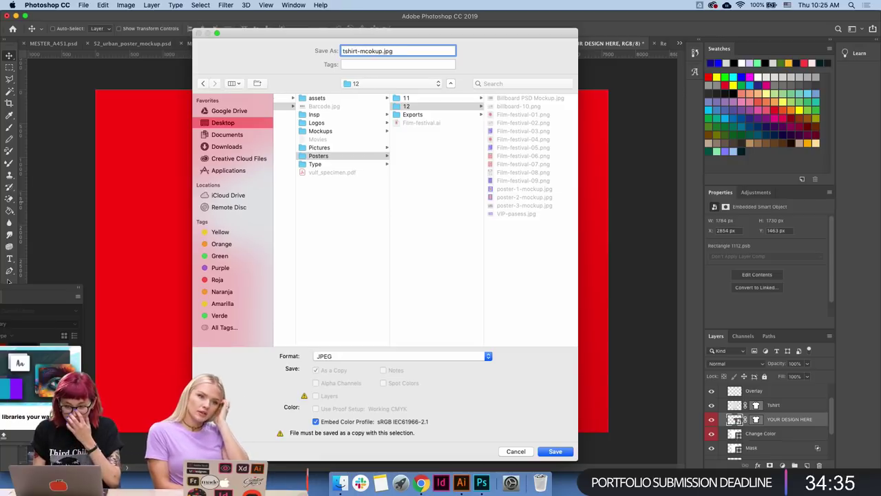
key("Return")
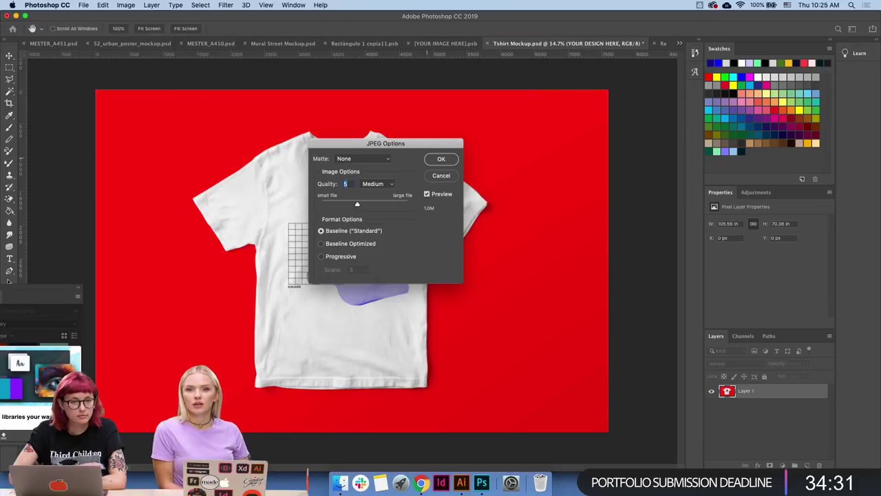
key("Return")
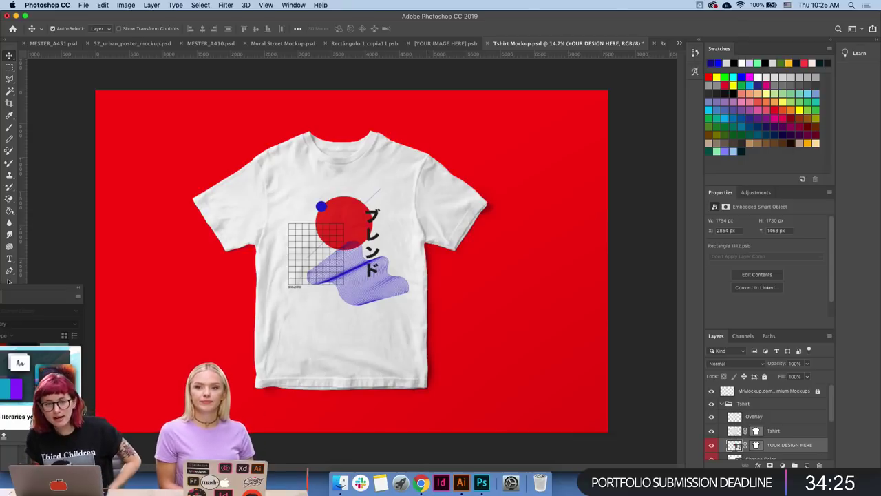
- In Illustrator, try shifting the vertical ブレンド text right, then undo it and deselect
left_click(462, 482)
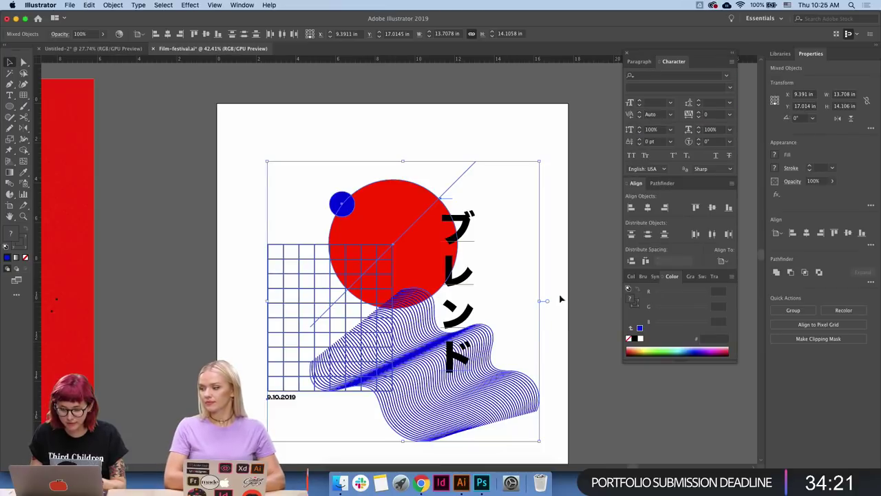
left_click(562, 298)
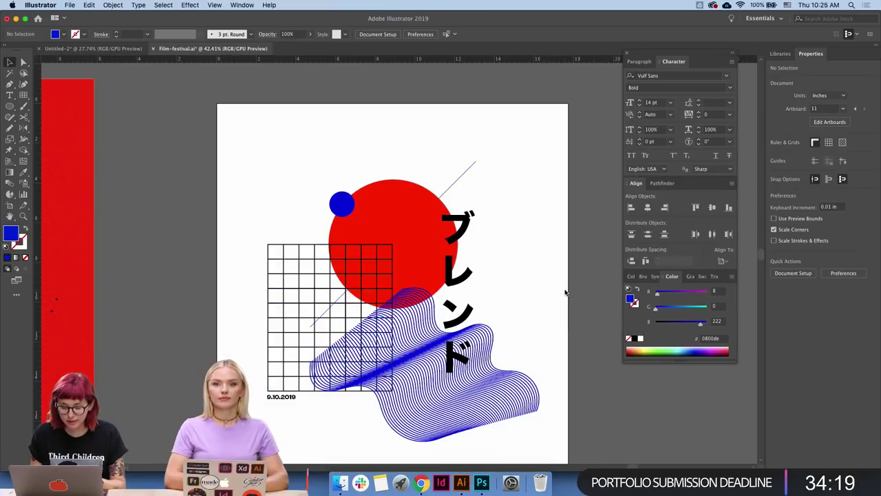
left_click_drag(466, 234, 501, 230)
key("ctrl+z")
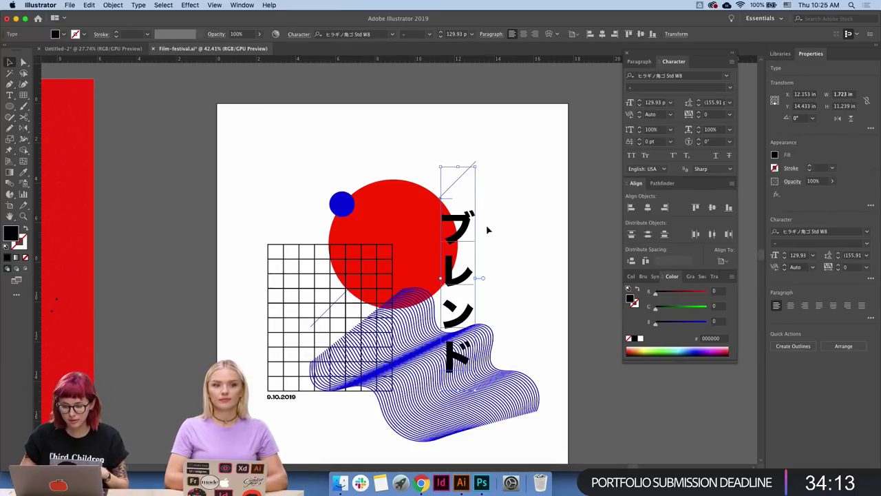
left_click(543, 230)
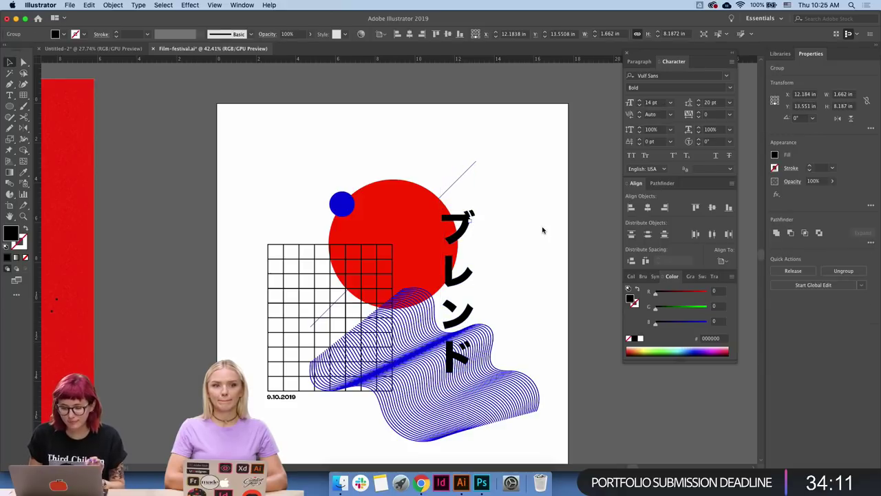
- Trim the red circle against the vertical ブレンド text and group the resulting pieces
left_click(463, 234)
left_click(403, 232, "shift")
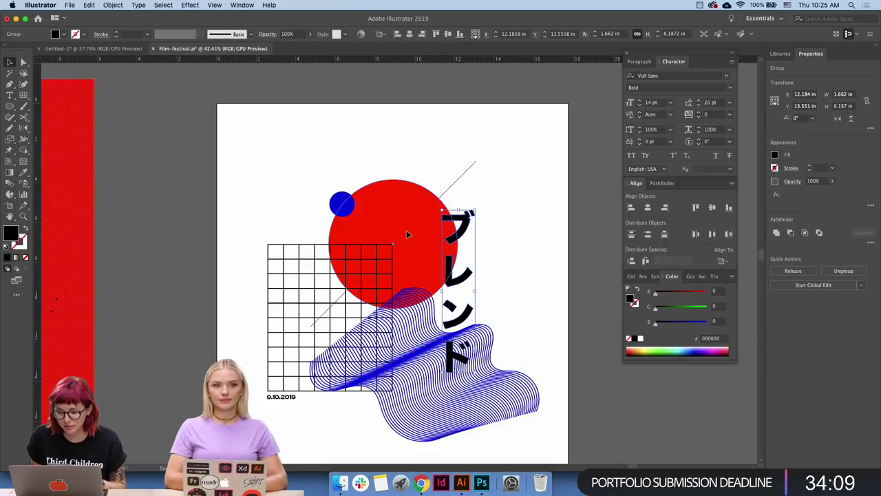
left_click(806, 273)
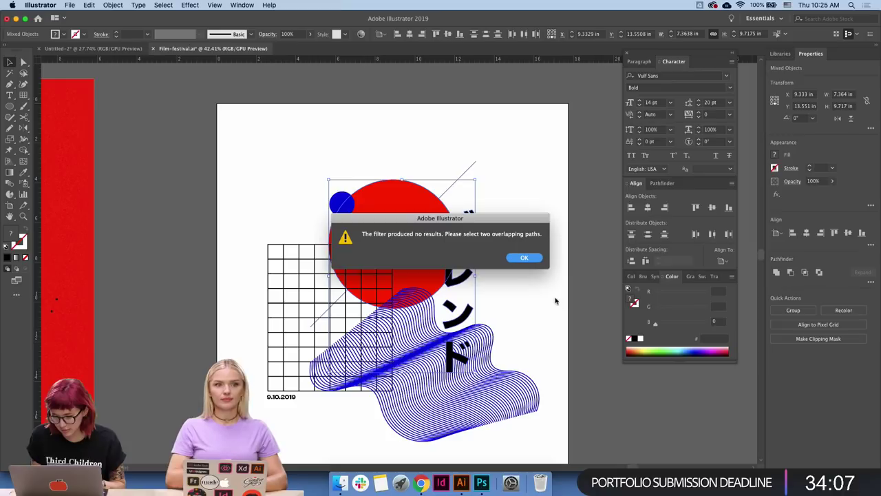
left_click(524, 258)
left_click(870, 282)
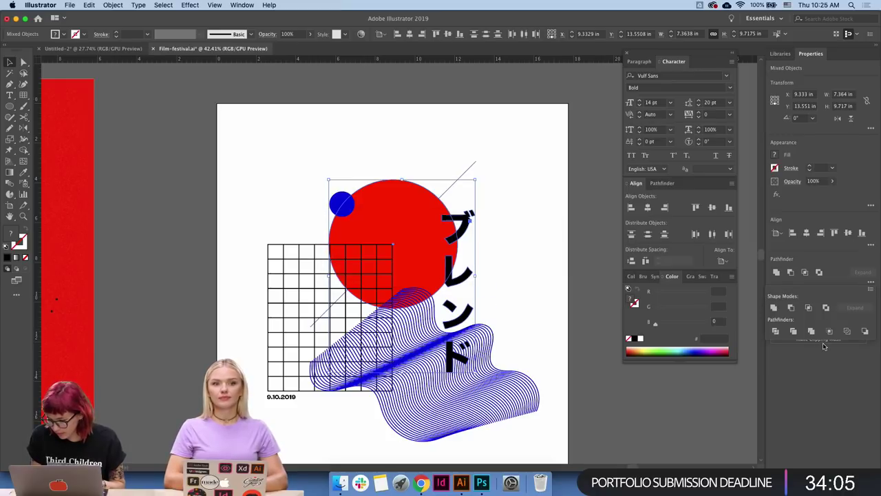
left_click(793, 331)
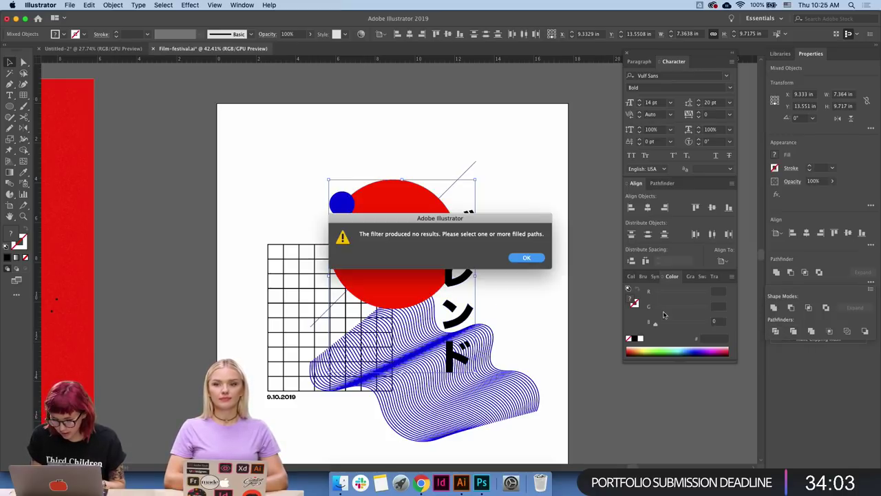
left_click(527, 258)
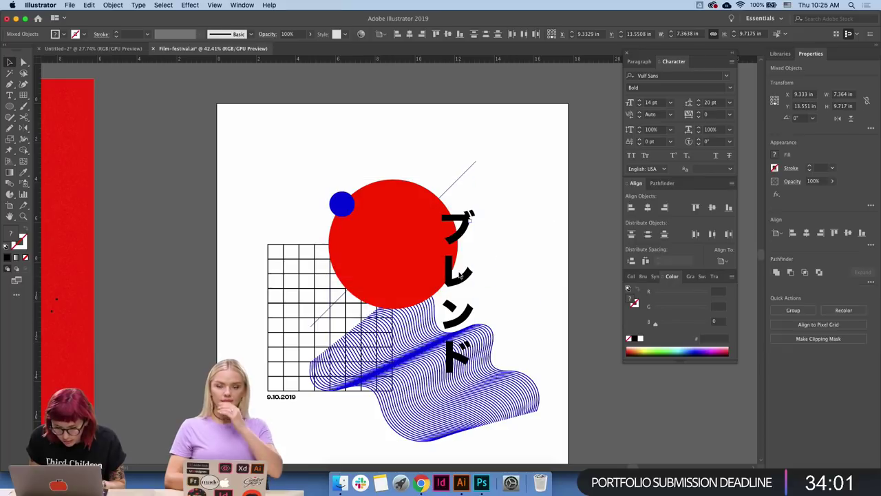
key("ctrl+g")
- Enter the group to test moving the ブ stroke, undo it, exit, and zoom in
right_click(472, 275)
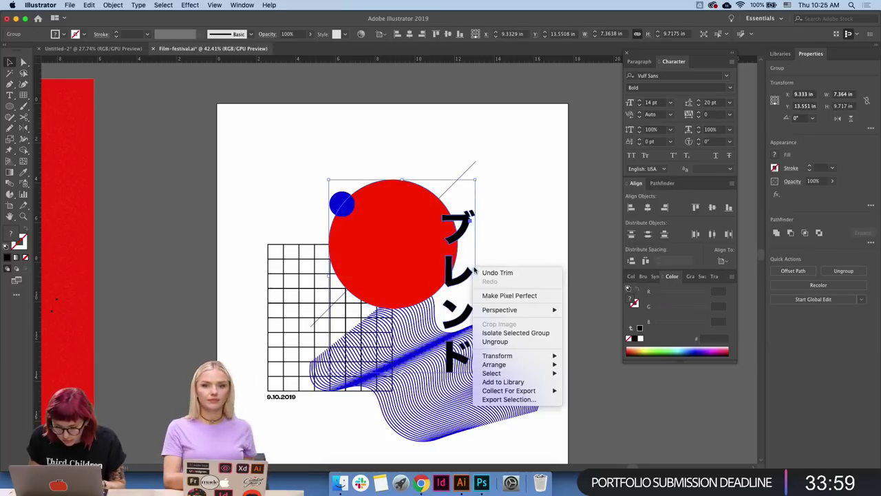
left_click(550, 212)
double_click(471, 235)
left_click_drag(470, 235, 521, 226)
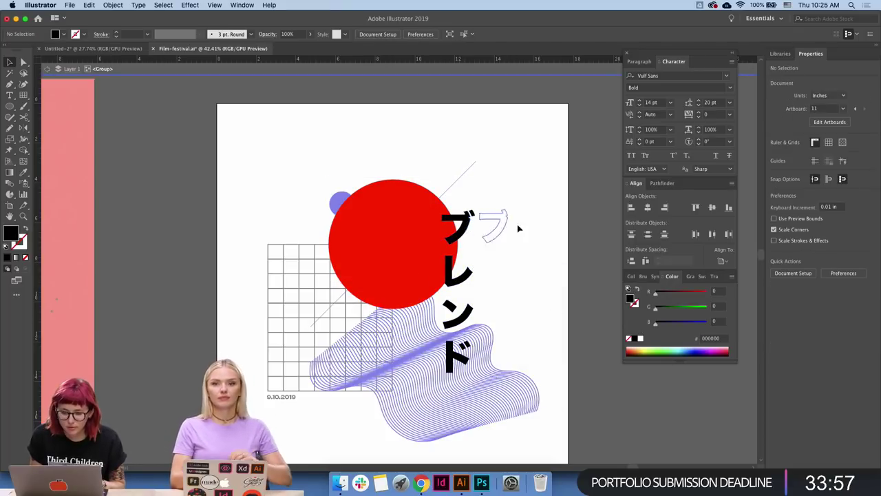
key("ctrl+z")
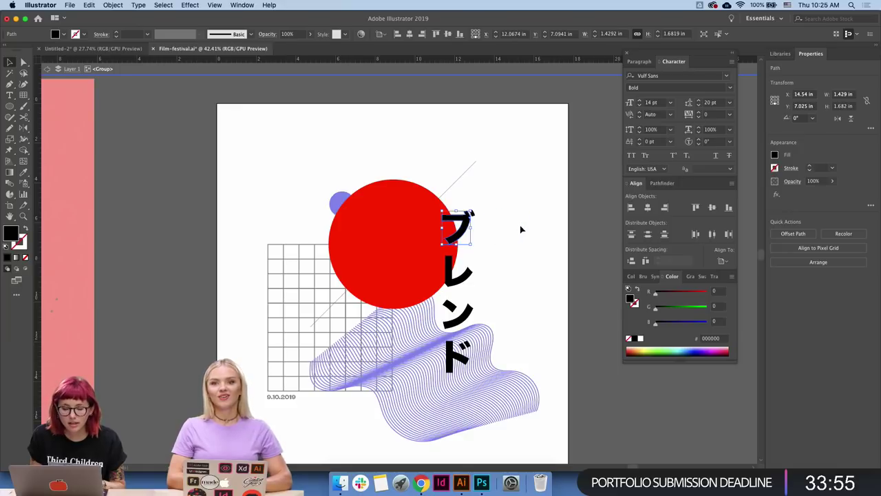
double_click(523, 231)
key("ctrl+plus")
left_click(463, 273)
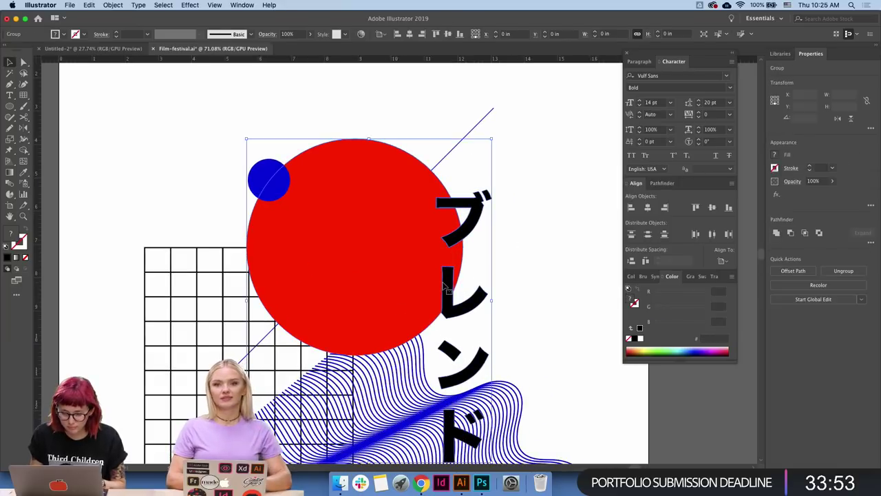
right_click(442, 264)
left_click(475, 341)
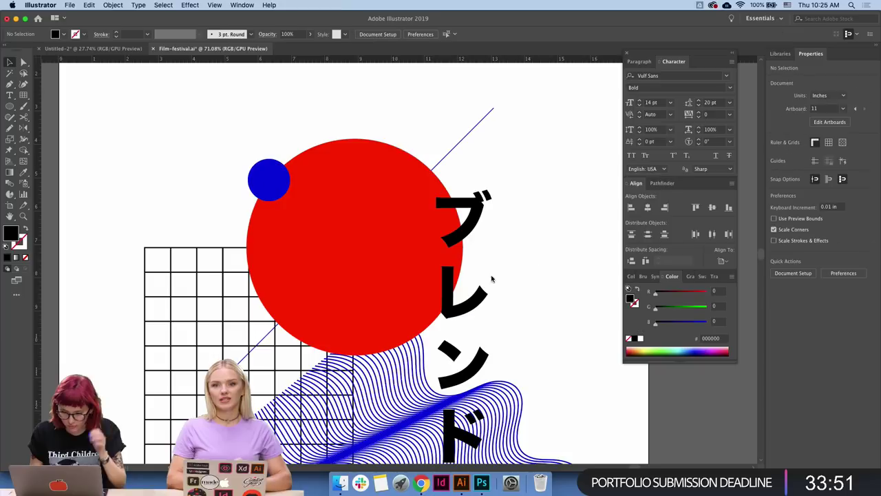
left_click_drag(455, 294, 497, 294)
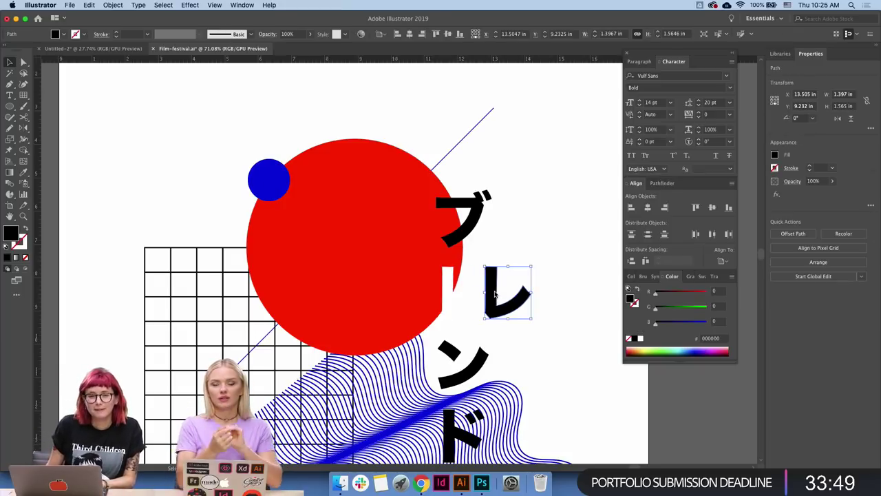
key("ctrl+z")
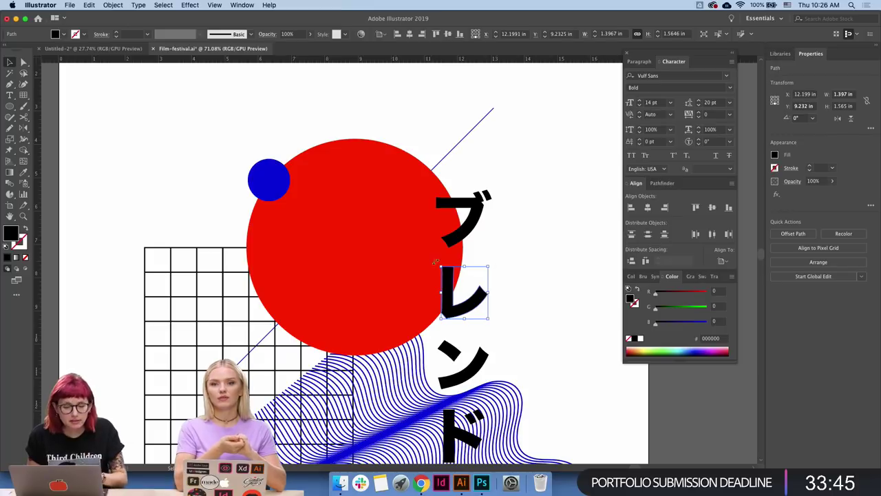
left_click(452, 292)
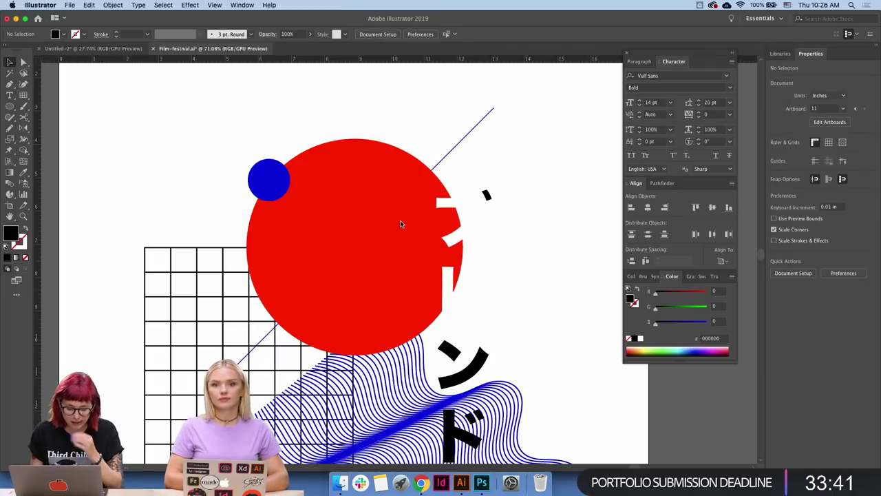
key("super+a")
left_click(523, 146)
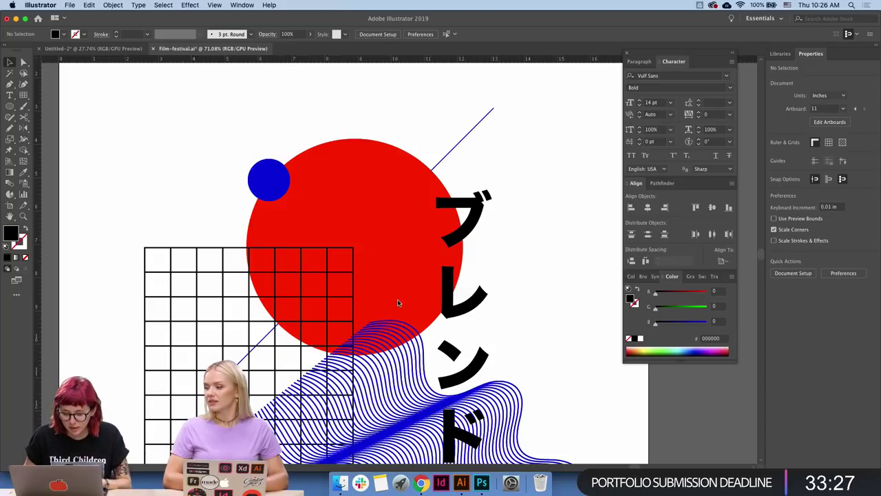
scroll(393, 310, "down", 2)
mouse_move(303, 261)
left_mouse_down()
mouse_move(265, 293)
mouse_move(302, 261)
left_mouse_up()
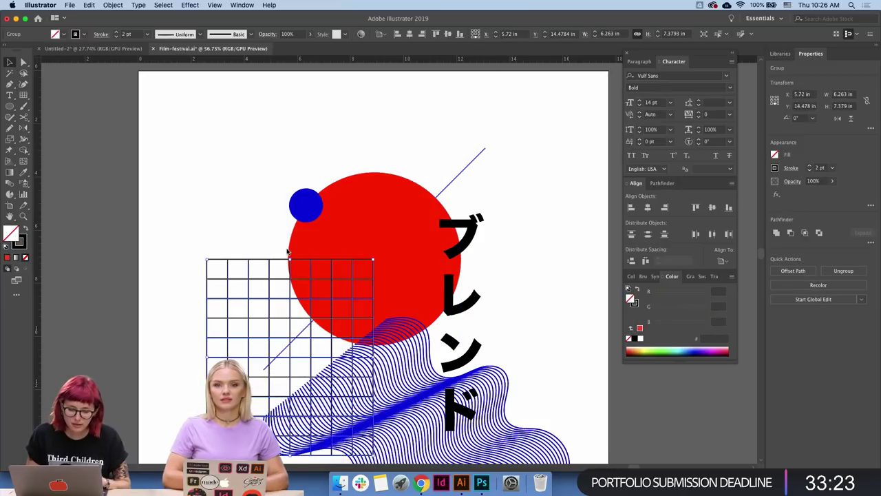
left_click(288, 252)
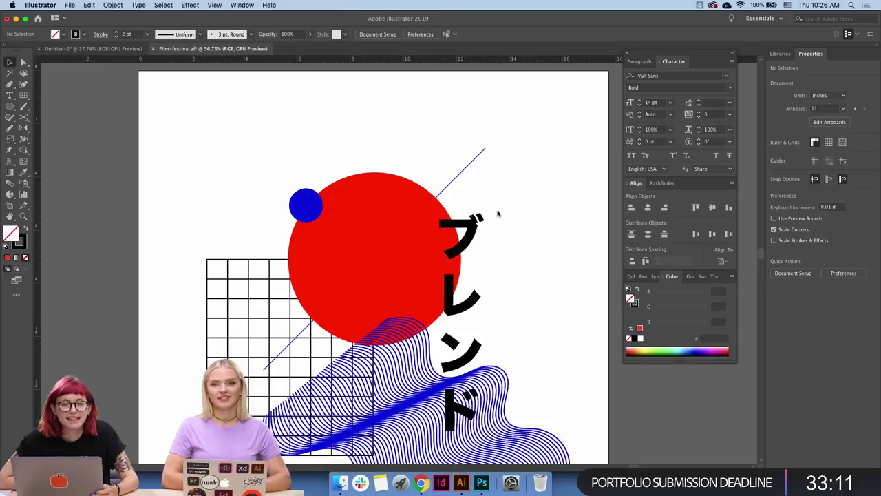
- Zoom out to view all the festival artboards together
key("z")
left_click_drag(531, 181, 496, 181)
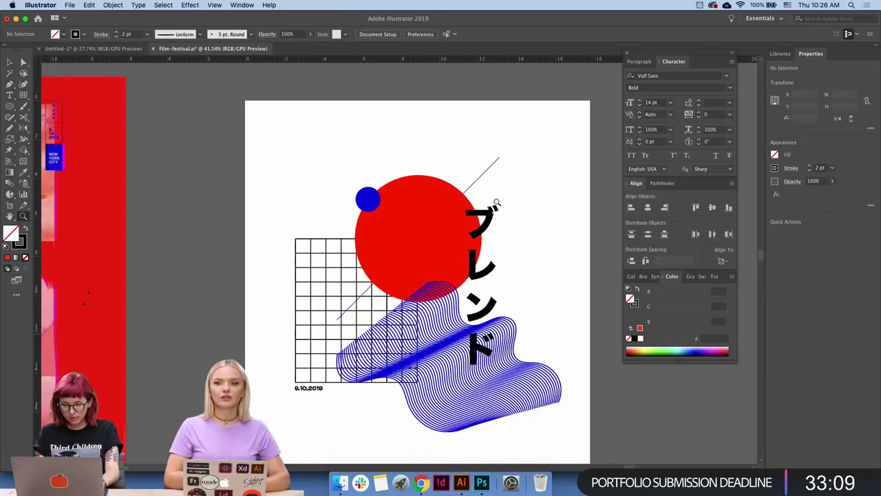
left_click_drag(490, 258, 404, 296)
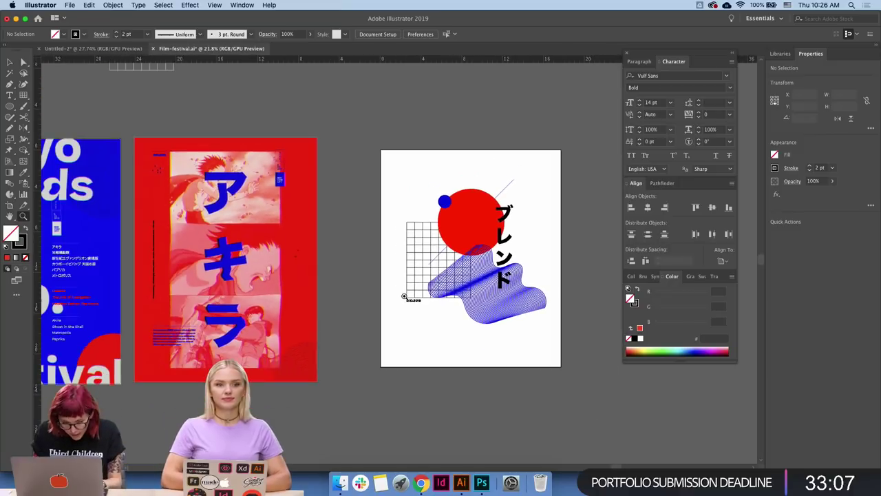
mouse_move(474, 273)
left_mouse_down()
mouse_move(458, 280)
mouse_move(504, 281)
left_mouse_up()
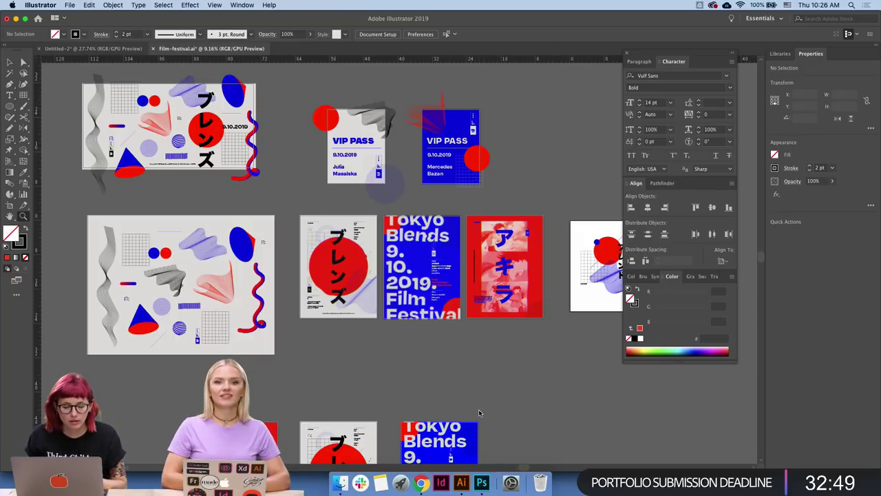
scroll(215, 319, "left", 5)
scroll(215, 318, "down", 2)
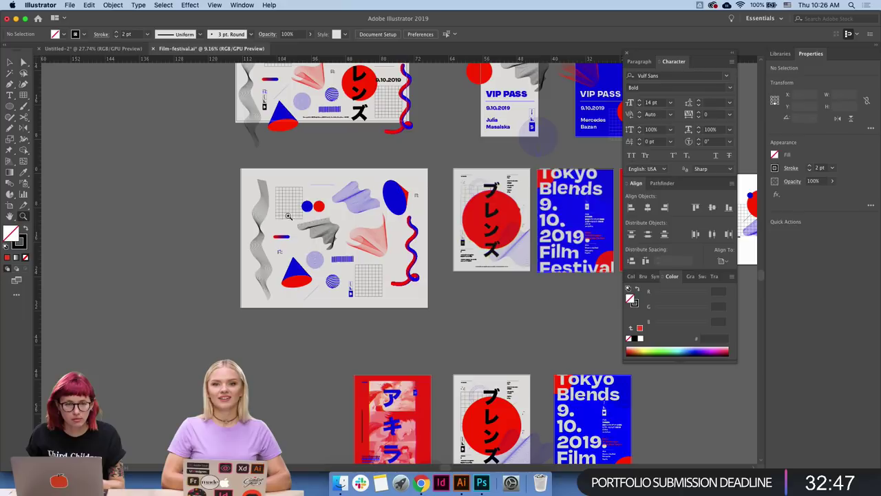
- Zoom in and centre the landscape Japanese billboard artboard, then switch to Photoshop's T-shirt mockup
left_click(341, 218)
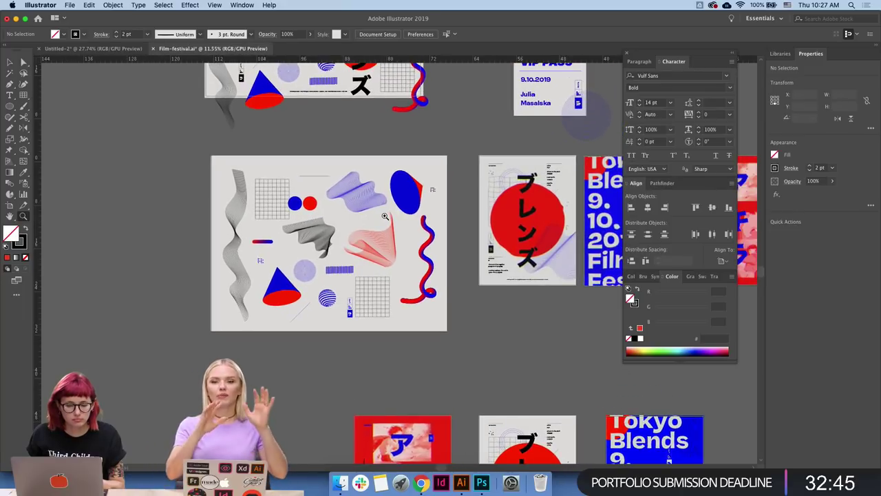
left_click(426, 215)
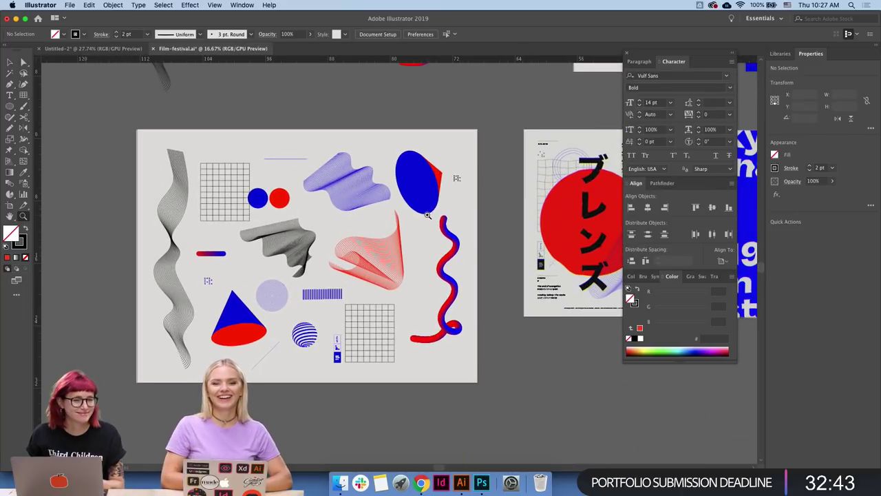
mouse_move(426, 215)
left_mouse_down()
mouse_move(540, 177)
mouse_move(342, 243)
left_mouse_up()
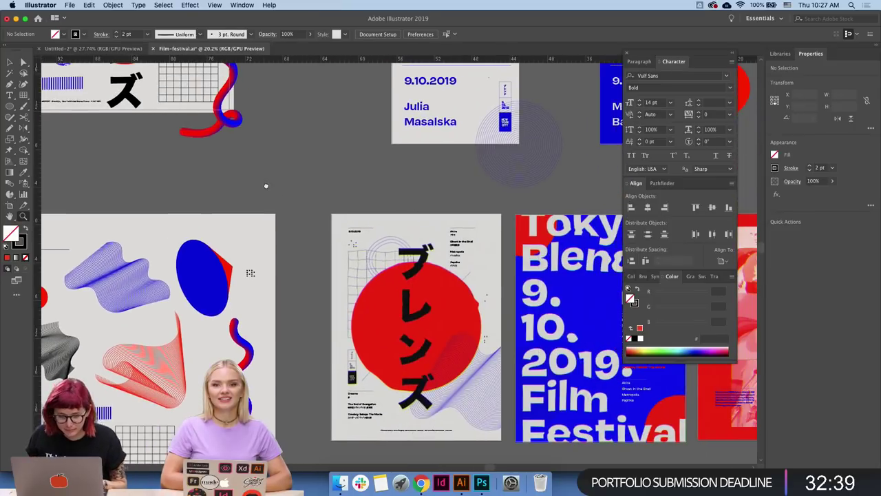
left_click_drag(266, 185, 441, 321)
left_click_drag(337, 192, 454, 251)
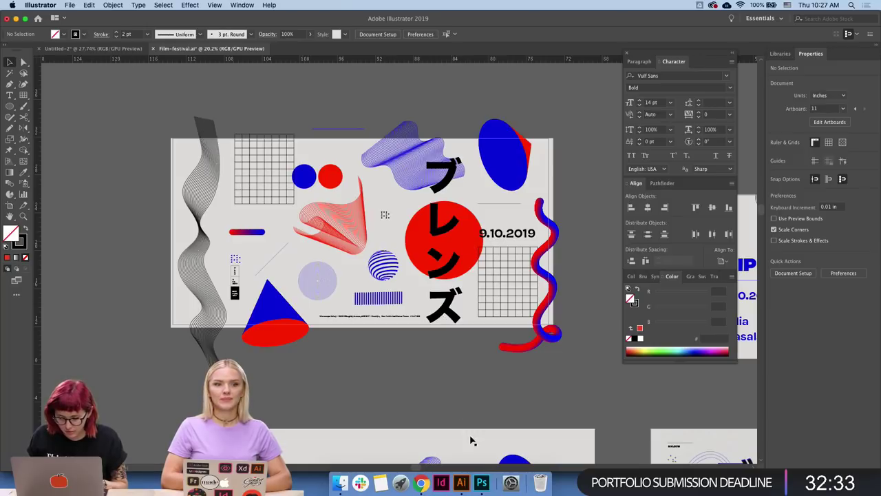
left_click(481, 483)
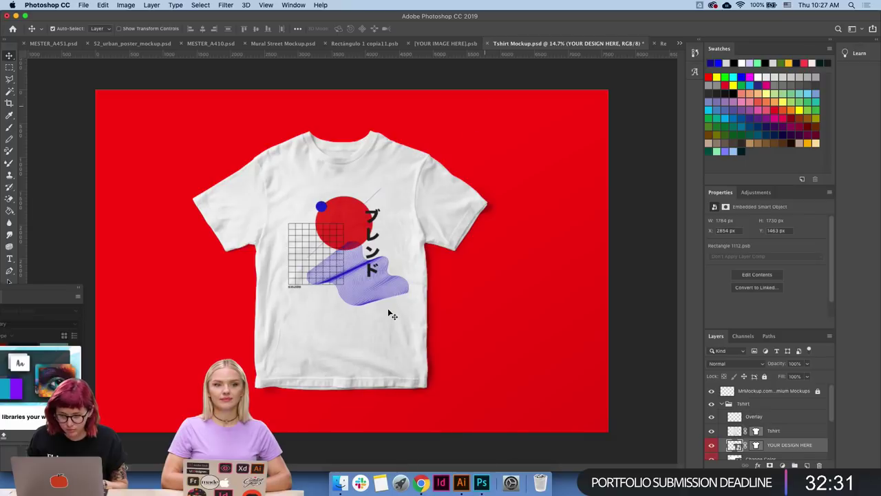
- Quick Look Flag Mockup.psd in Mockups > Flag Mockup, open it in Photoshop, then return to Illustrator
left_click(340, 483)
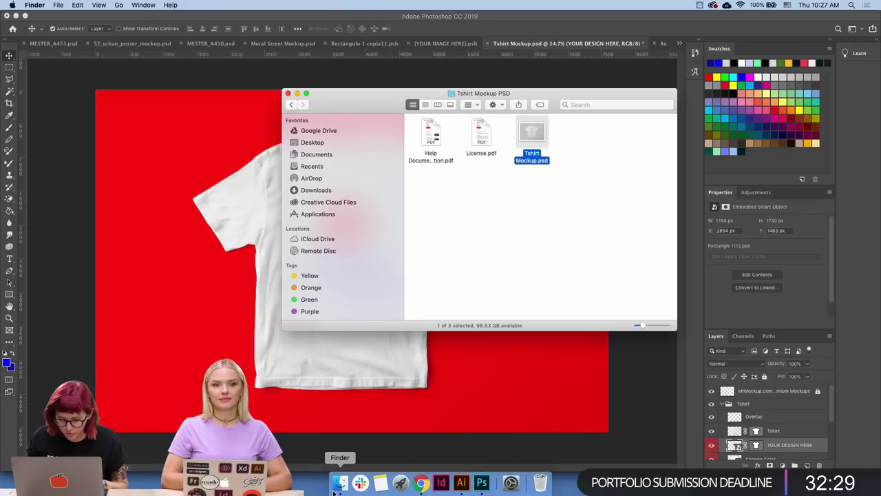
left_click(291, 104)
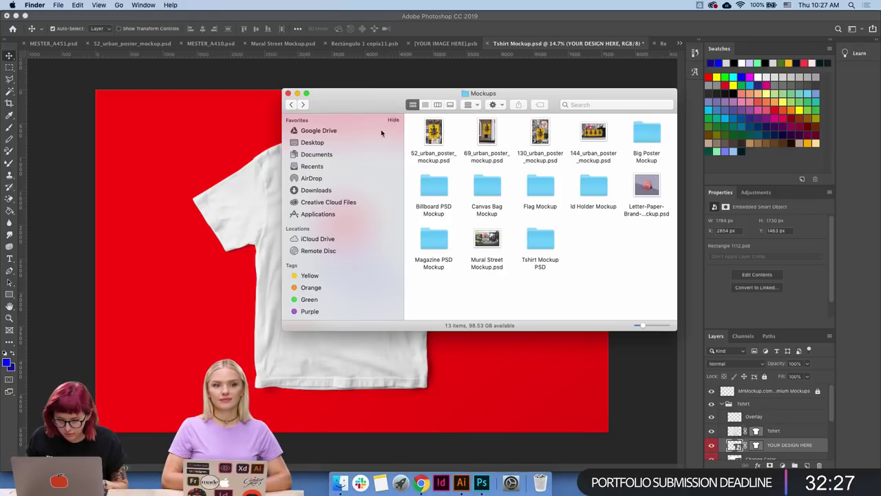
double_click(554, 206)
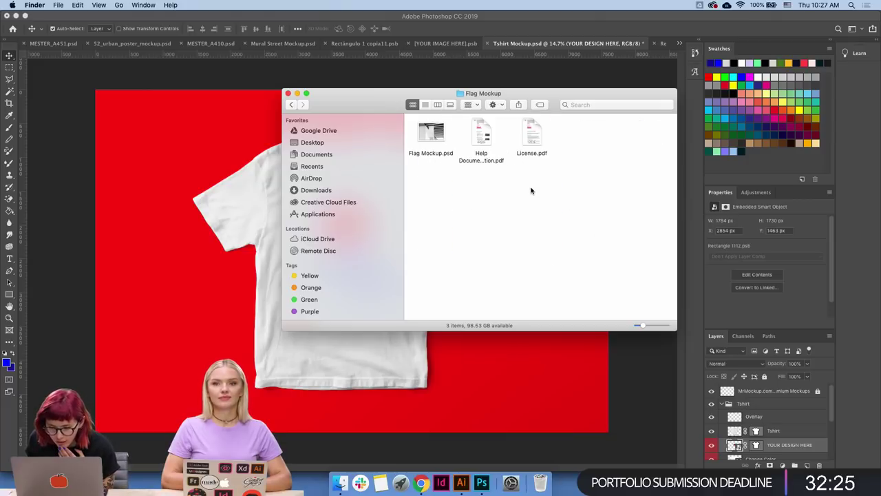
left_click(435, 132)
key("space")
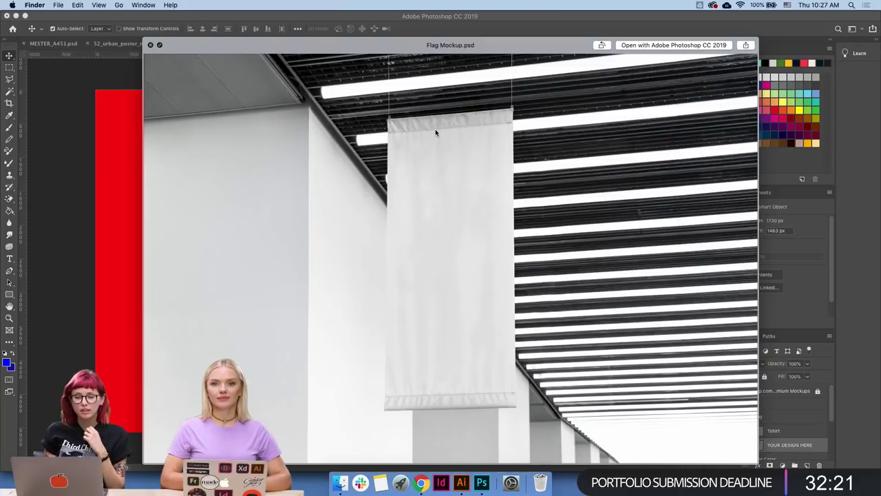
key("space")
double_click(435, 129)
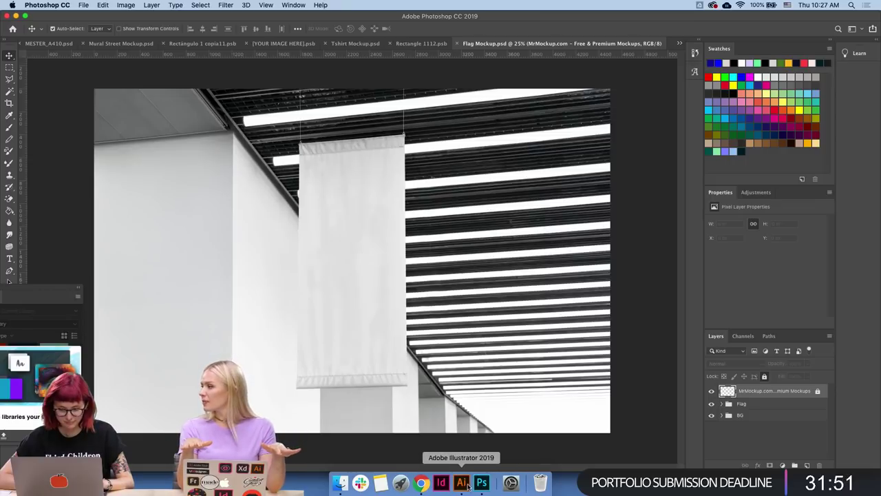
left_click(462, 482)
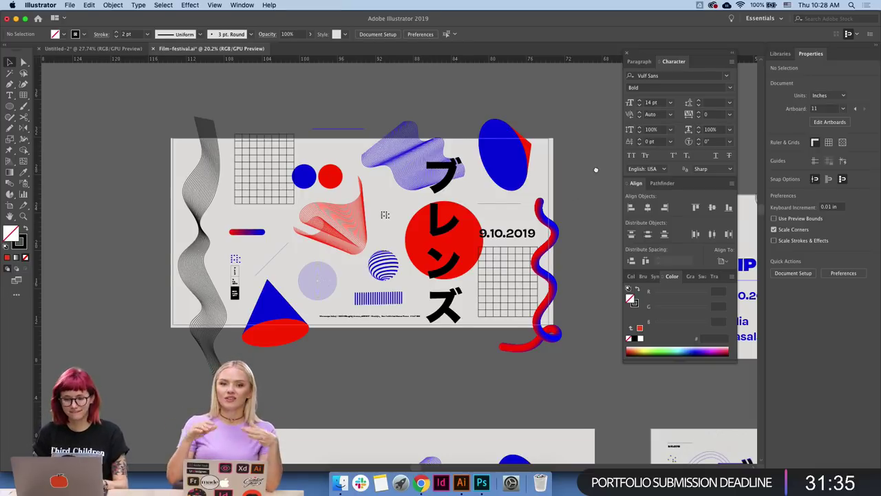
- Pan left to the lower artboard, select its background rectangle, and bring Finder forward
left_click_drag(596, 168, 553, 166)
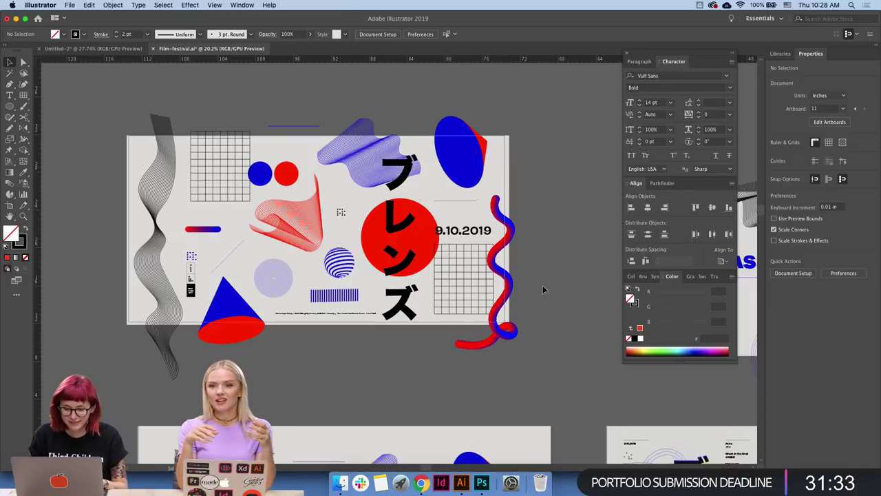
left_click(295, 313)
left_click(335, 437)
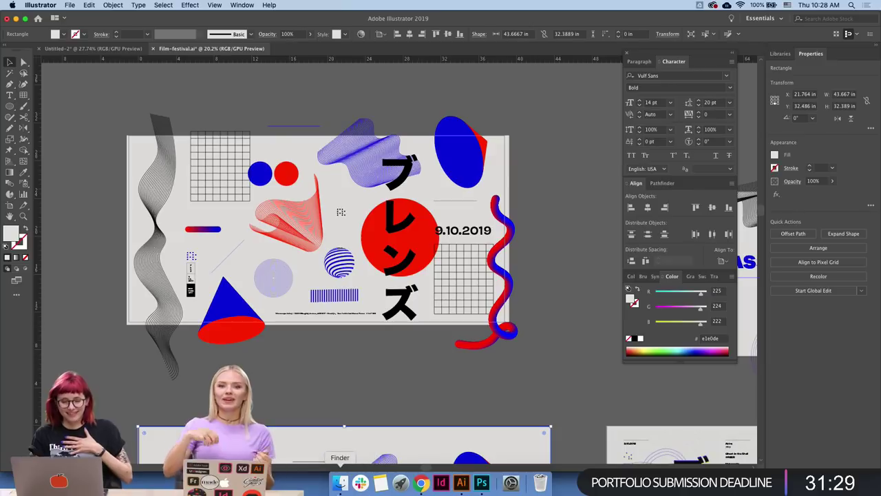
left_click(338, 489)
- Open billboard-10.png from Desktop > Adobe Assets > Posters > 12 with Adobe Photoshop CC 2019
left_click(311, 142)
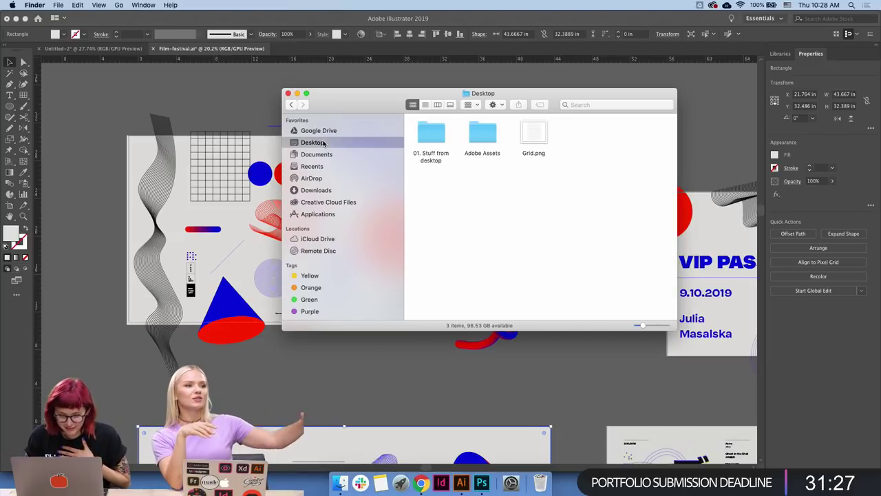
double_click(482, 133)
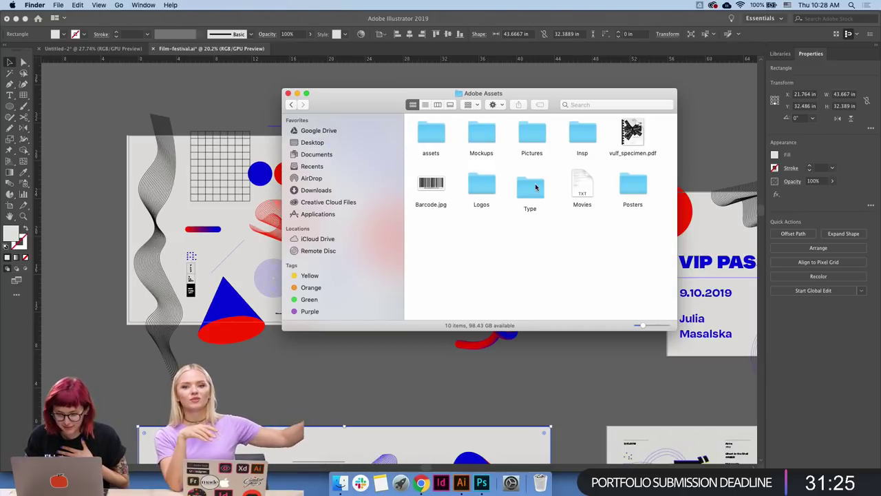
double_click(622, 188)
double_click(482, 134)
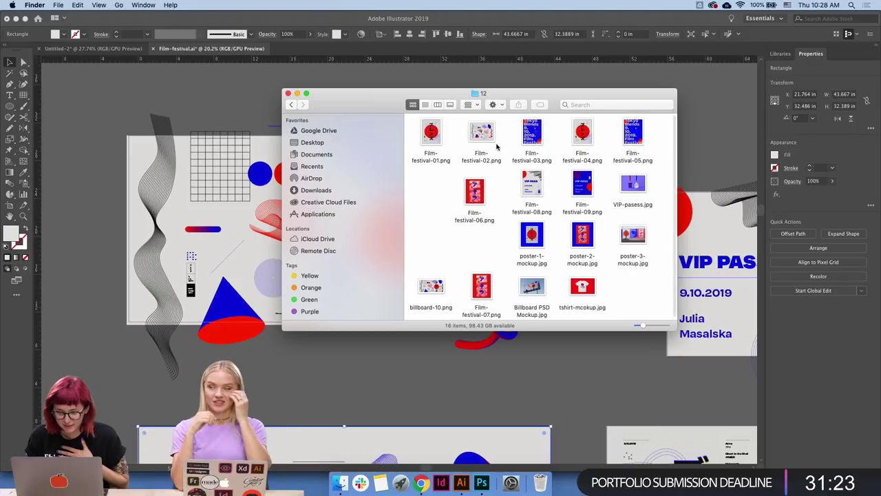
left_click(431, 286)
right_click(438, 285)
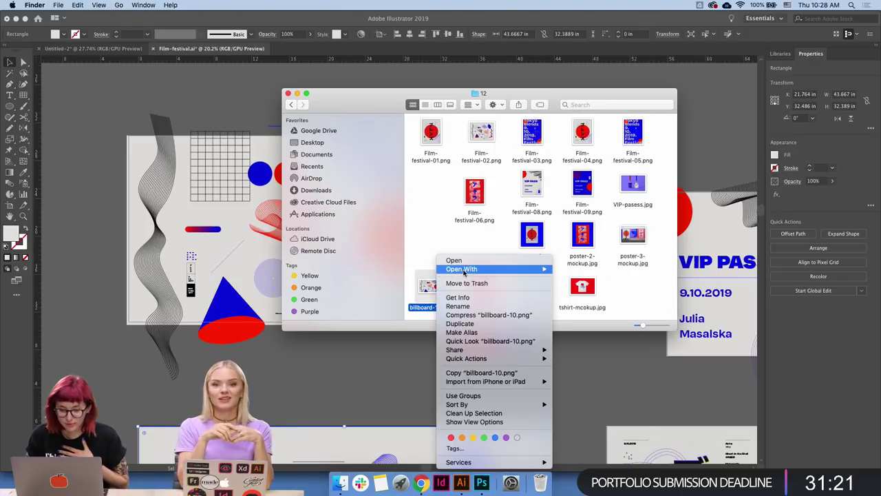
left_click(595, 305)
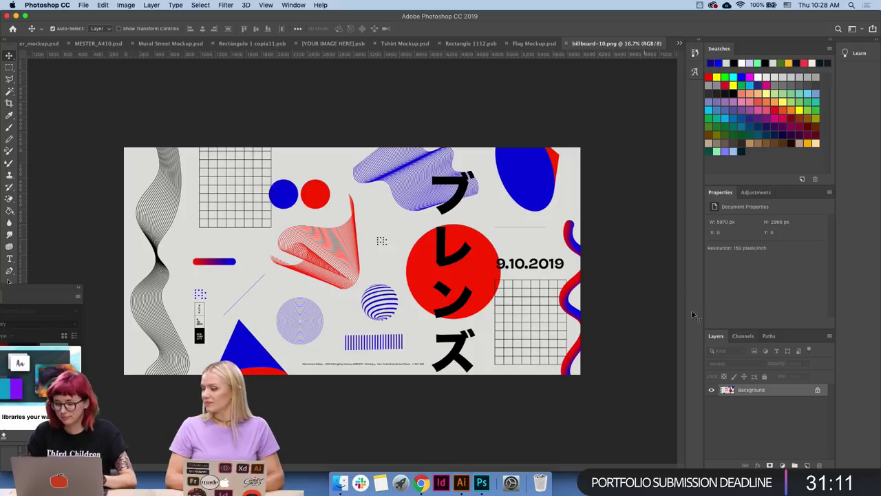
- Duplicate the Background layer and limit the copy's blending to the blue channel only
left_click_drag(767, 390, 806, 465)
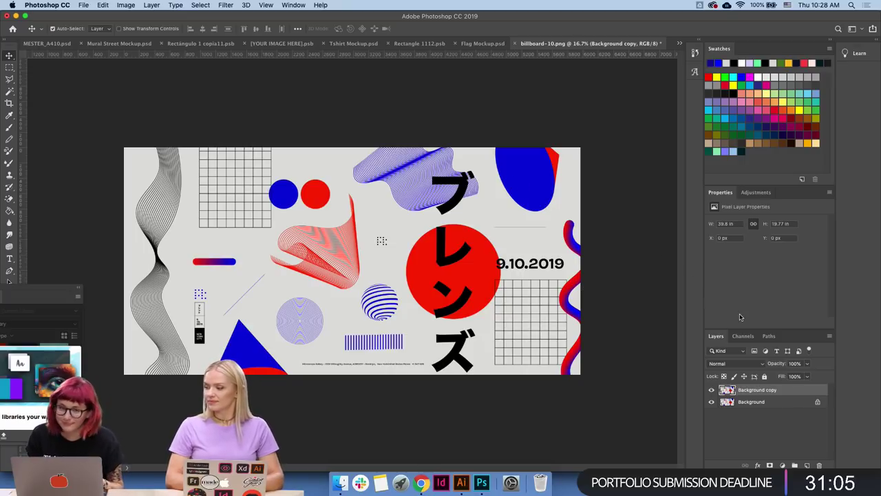
left_click(758, 465)
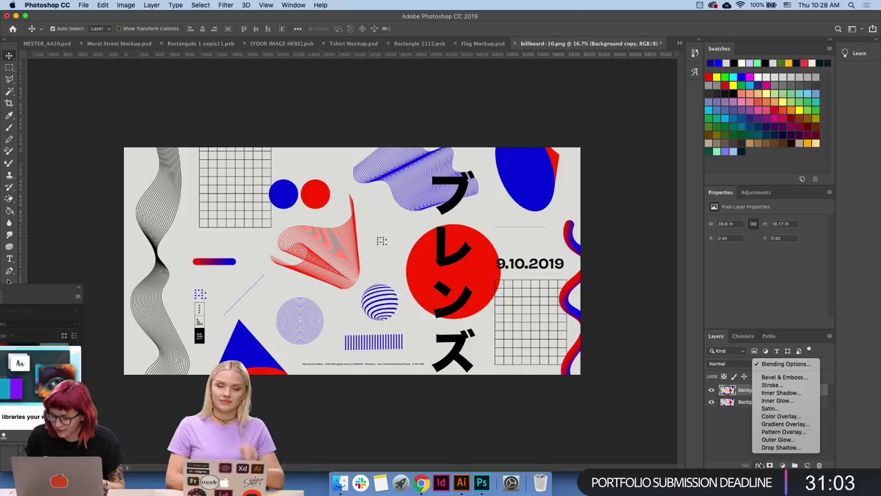
left_click(784, 364)
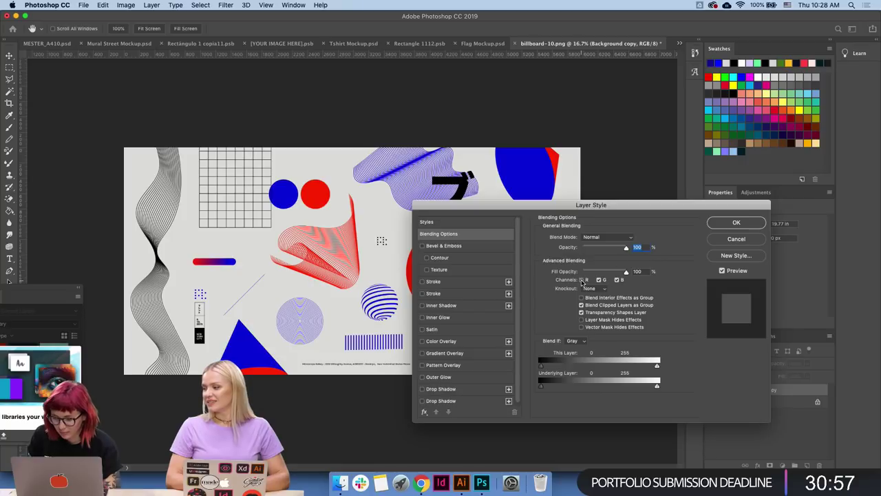
left_click(582, 279)
left_click(598, 279)
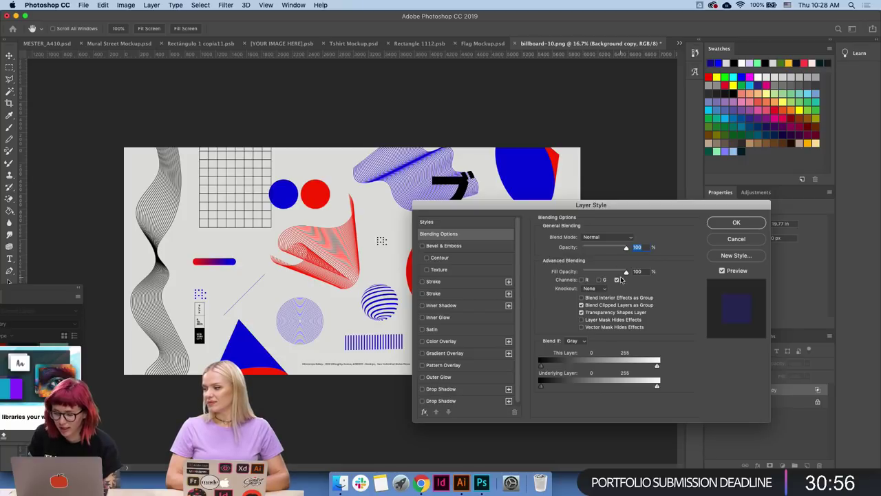
left_click(735, 222)
- Nudge Background copy 10 px left and up, check the fringes, then duplicate it again
key("z")
left_click_drag(454, 259, 537, 256)
key("v")
key("shift+Left")
key("shift+Up")
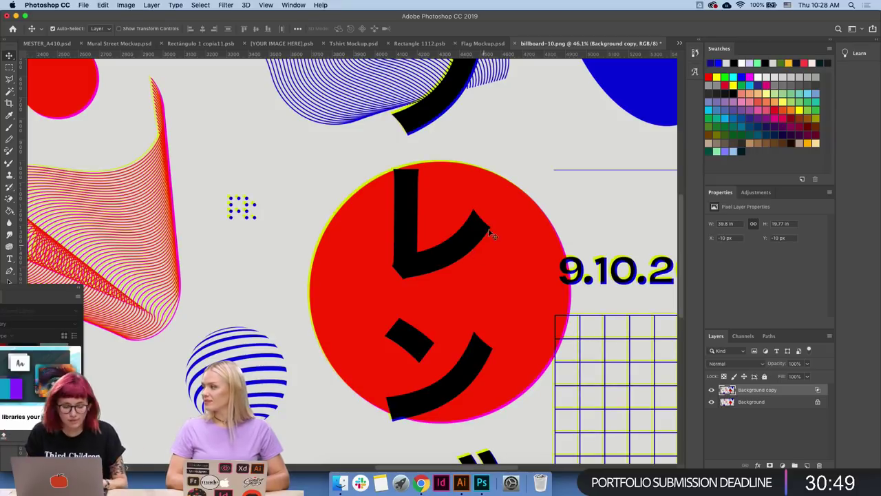
key("z")
left_click_drag(506, 187, 398, 211)
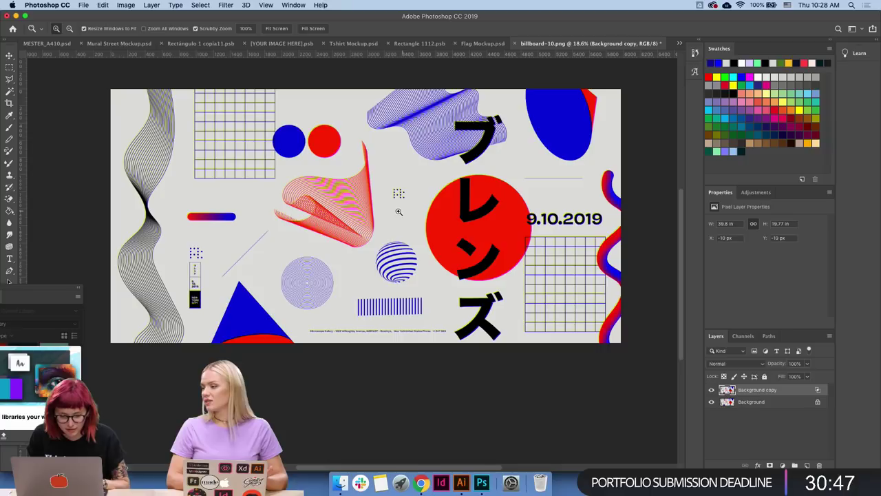
left_click_drag(169, 224, 238, 211)
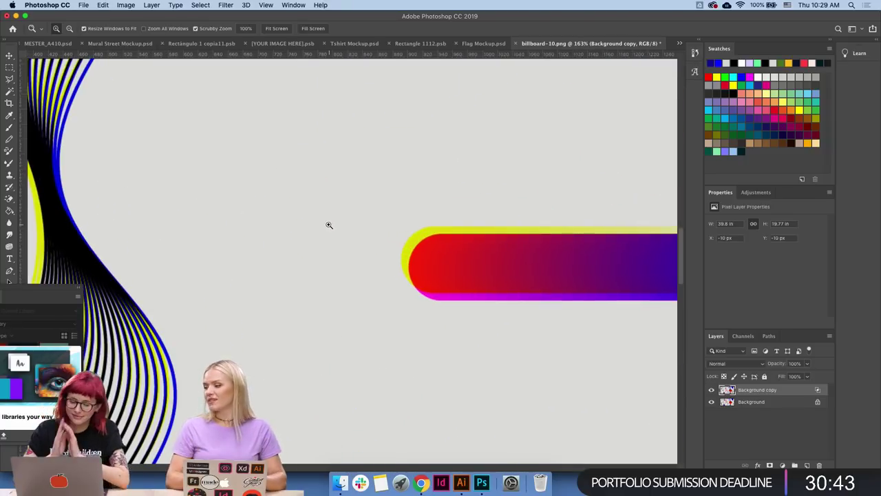
left_click_drag(757, 389, 806, 466)
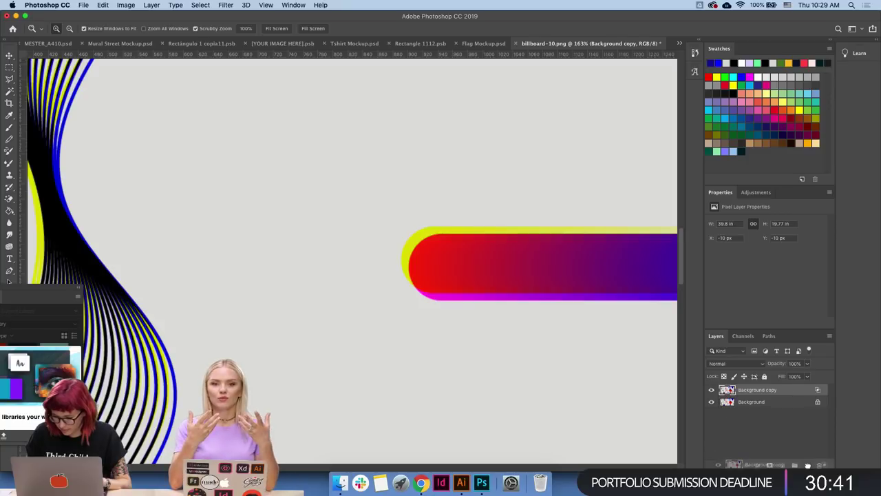
- Limit Background copy 2's blending to the red channel only
double_click(817, 389)
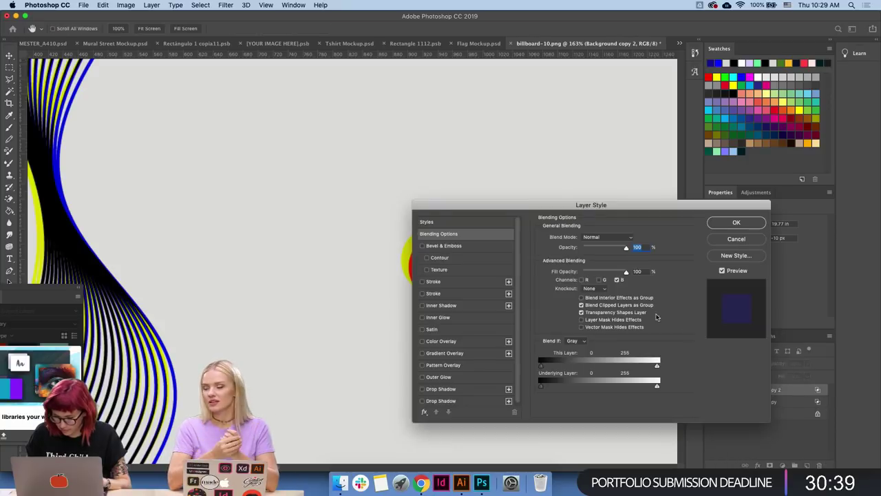
left_click(599, 279)
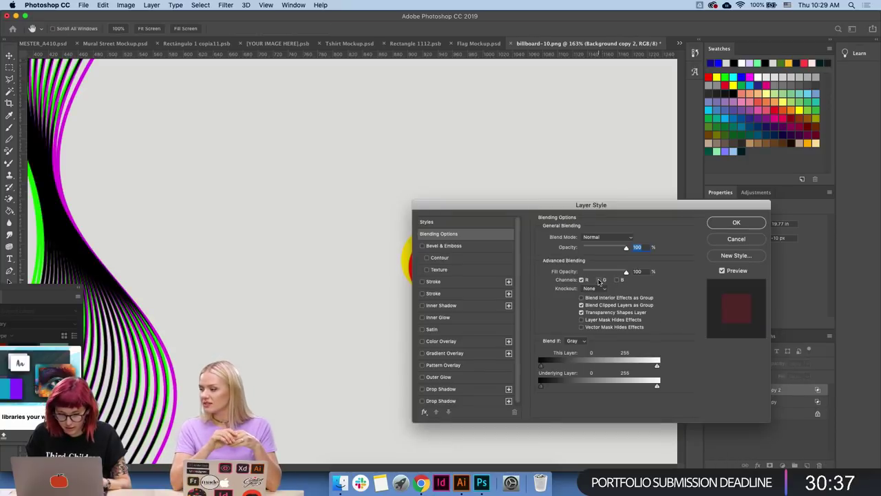
left_click(599, 280)
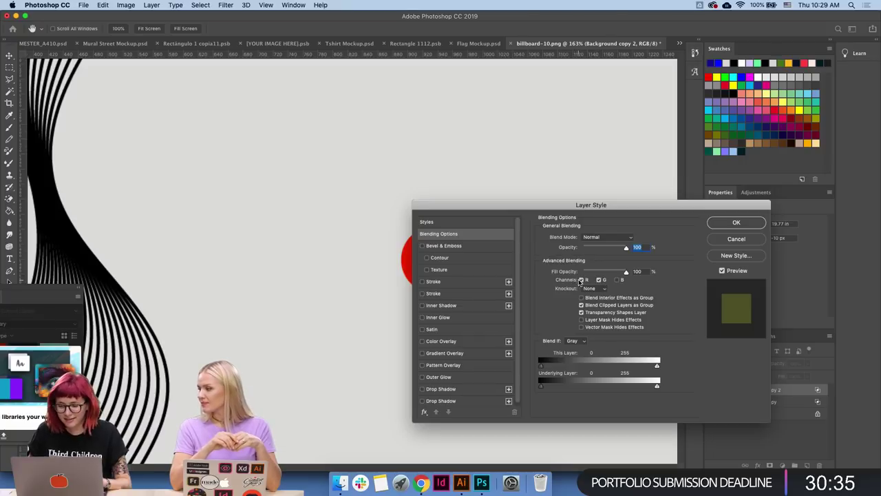
left_click(581, 280)
left_click(581, 280)
left_click(599, 279)
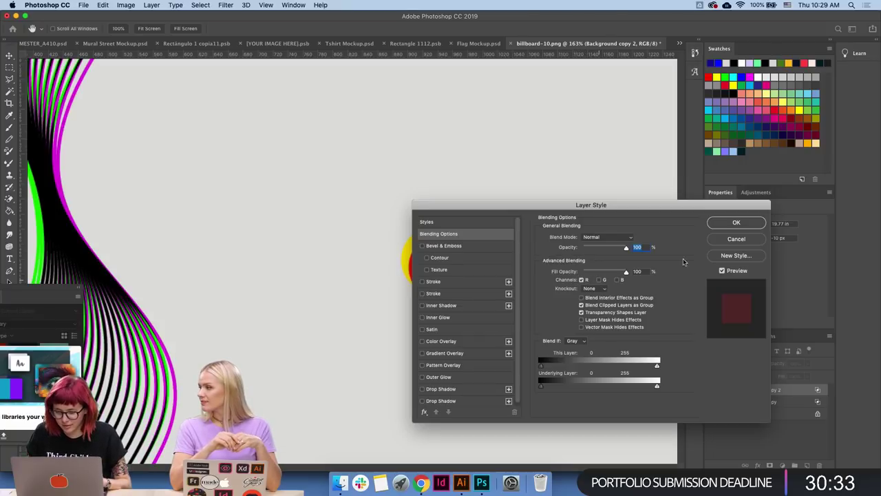
left_click(736, 223)
- Zoom and pan across the billboard to inspect fringes on the grid, gradient bar and red circle
key("z")
mouse_move(599, 241)
left_mouse_down()
mouse_move(509, 283)
mouse_move(601, 261)
left_mouse_up()
mouse_move(547, 262)
left_mouse_down()
mouse_move(516, 267)
mouse_move(406, 191)
mouse_move(416, 186)
left_mouse_up()
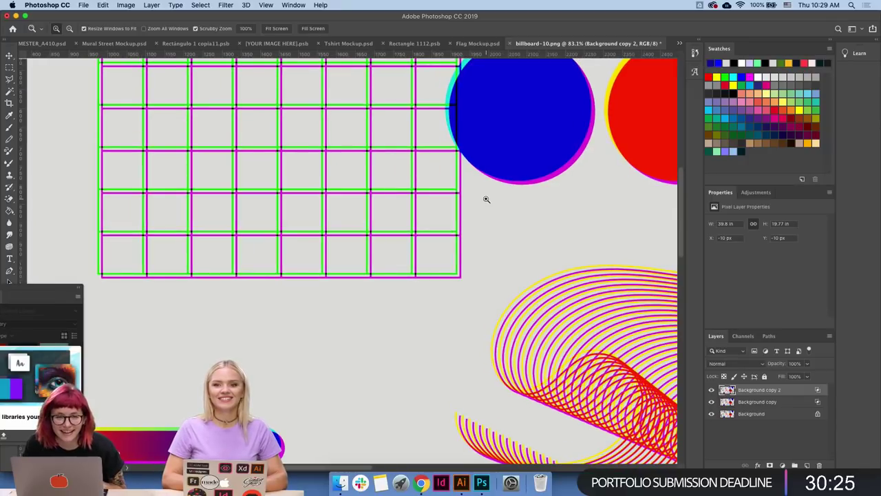
left_click_drag(590, 191, 455, 198)
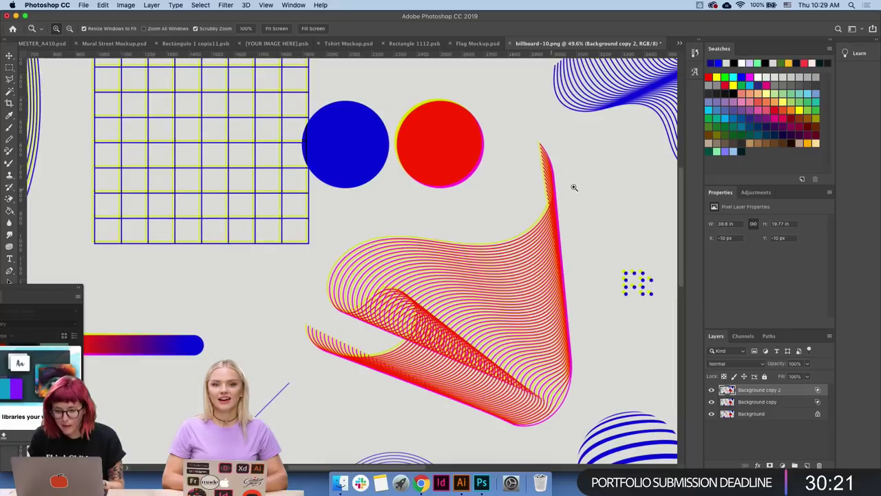
left_click_drag(572, 187, 543, 200)
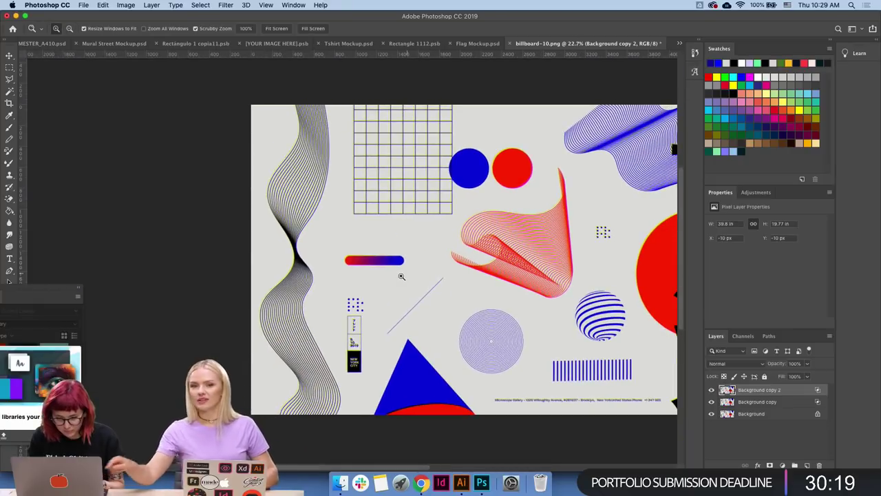
left_click_drag(393, 277, 437, 272)
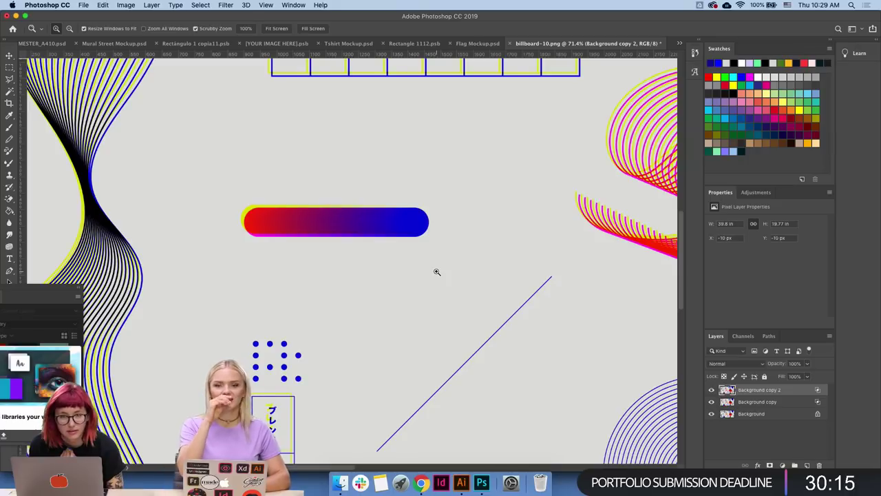
left_click_drag(296, 229, 344, 229)
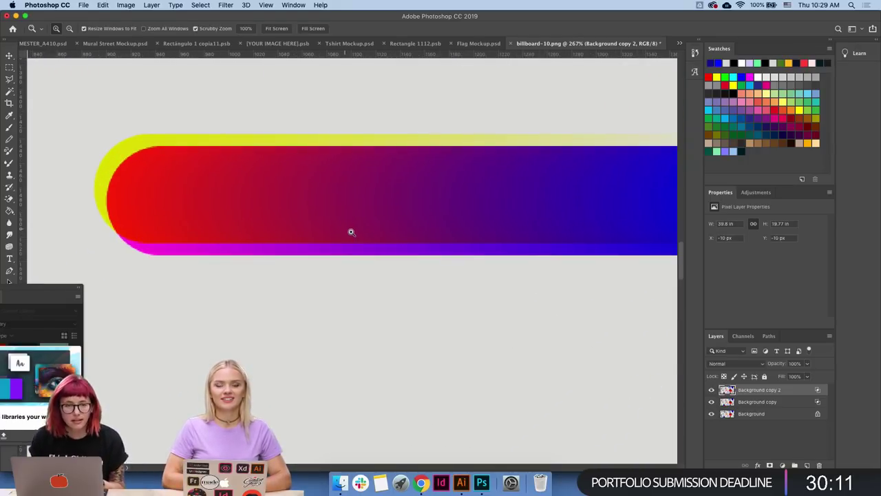
left_click_drag(413, 216, 366, 238)
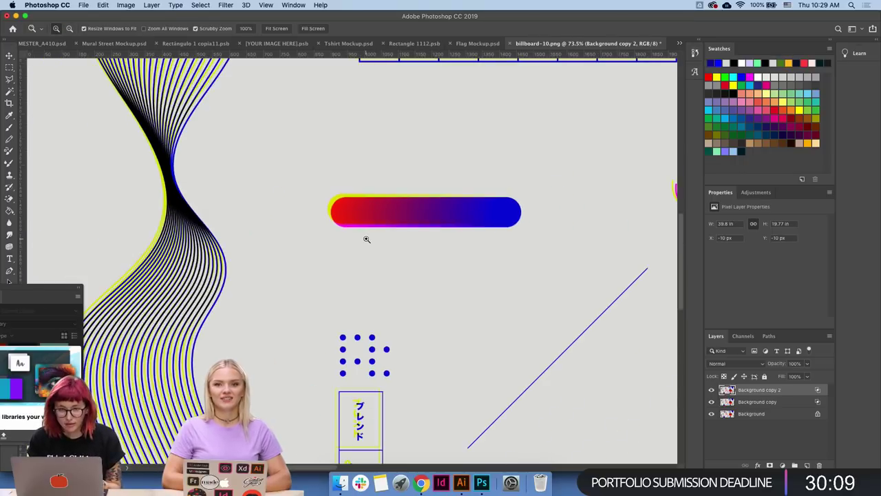
left_click(367, 239, "alt")
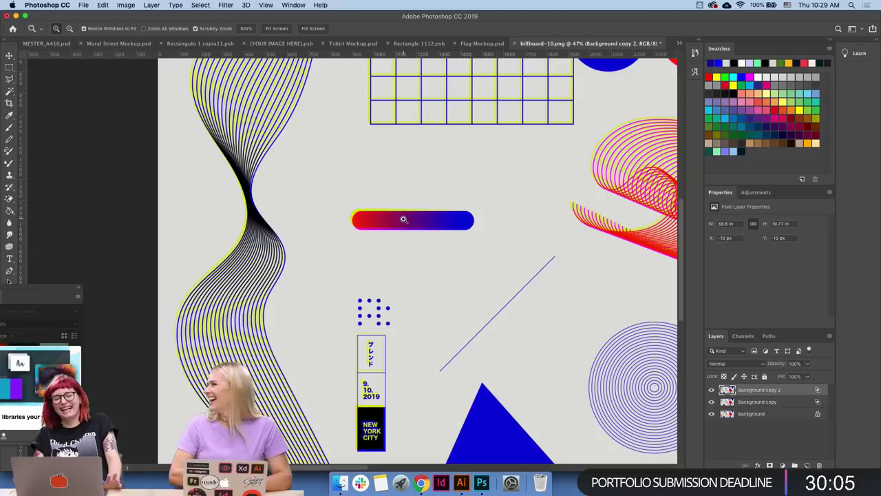
left_click_drag(448, 197, 426, 202)
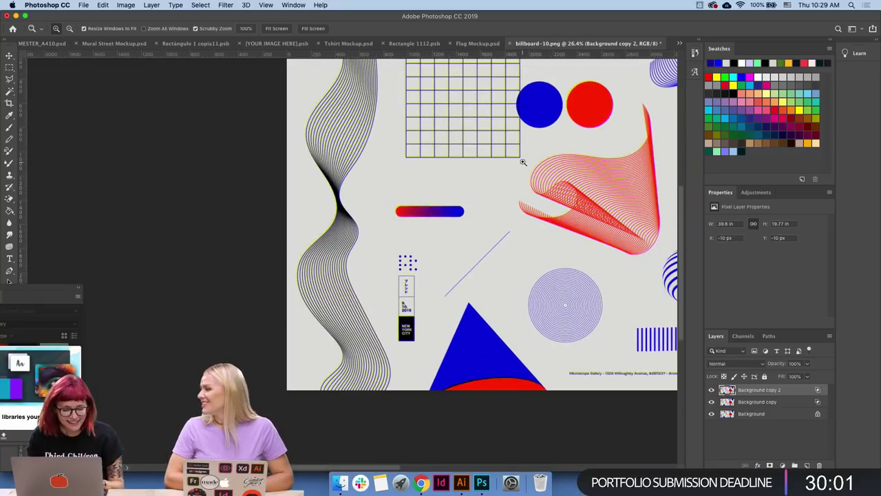
left_click_drag(523, 162, 480, 205)
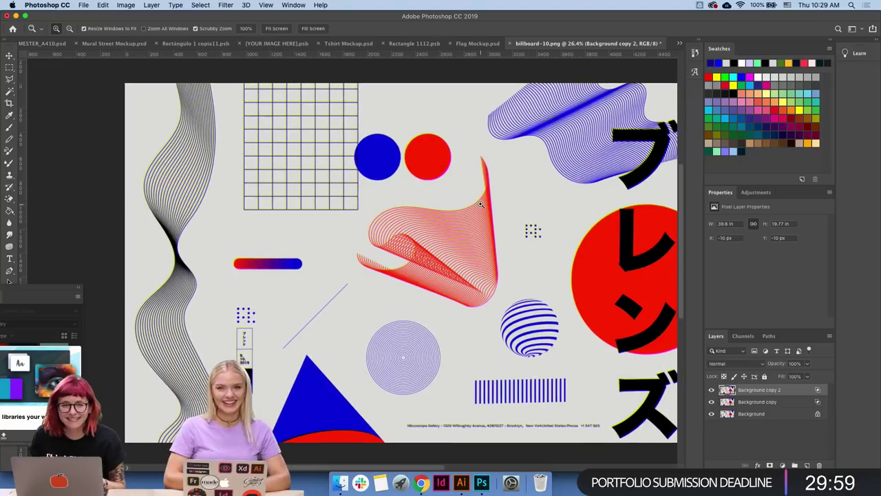
left_click_drag(537, 189, 514, 188)
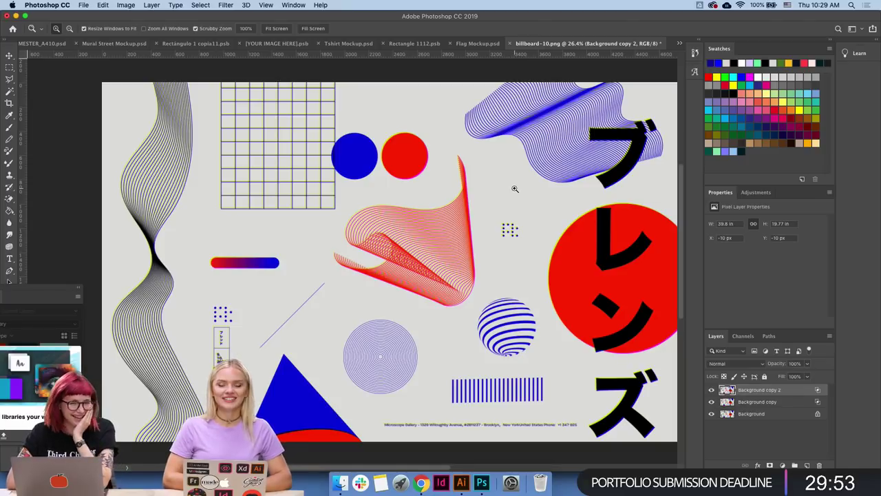
scroll(531, 196, "down", 2)
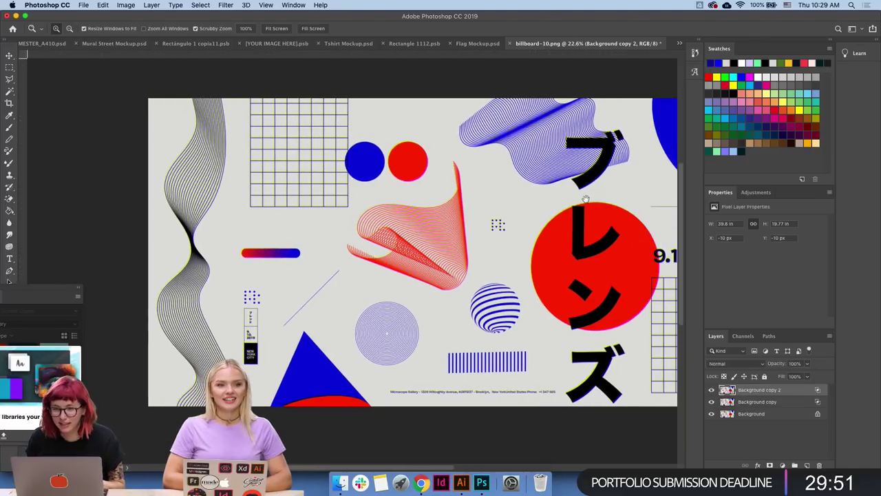
scroll(586, 198, "right", 1)
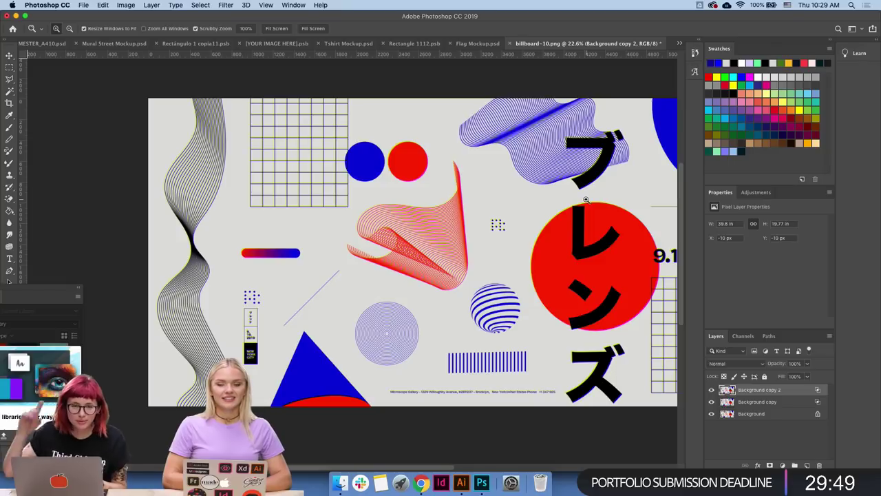
scroll(551, 193, "right", 2)
scroll(518, 193, "right", 2)
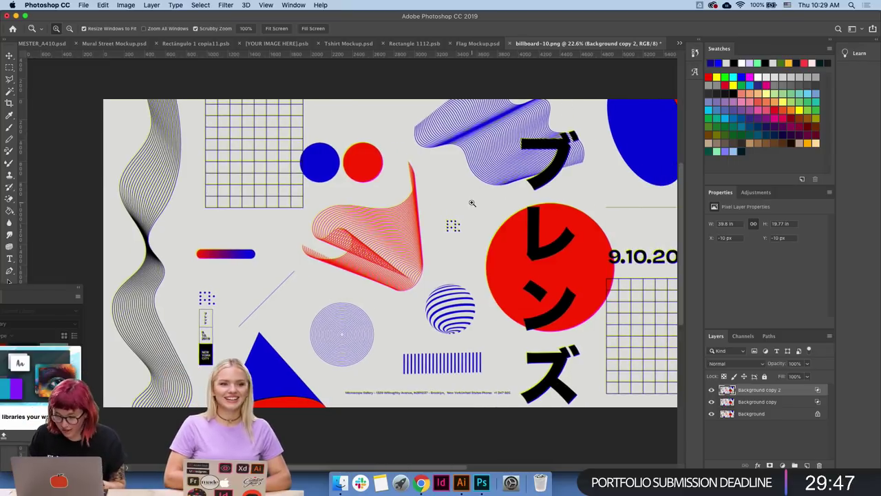
- Delete Background copy 2 and nudge Background copy up 10 px
key("v")
scroll(455, 206, "right", 4)
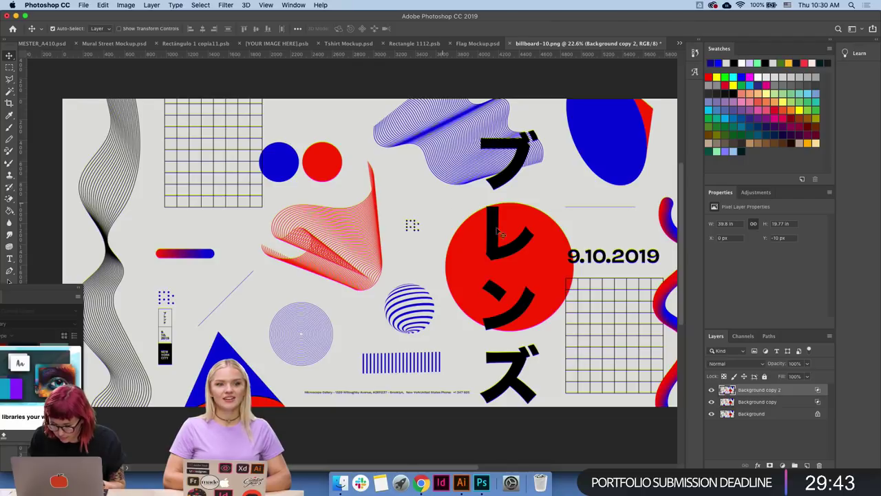
key("Delete")
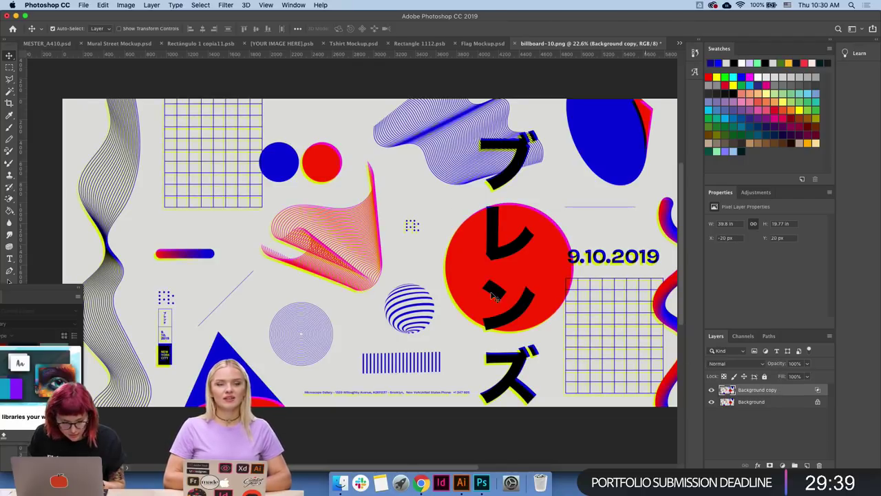
key("shift+Up")
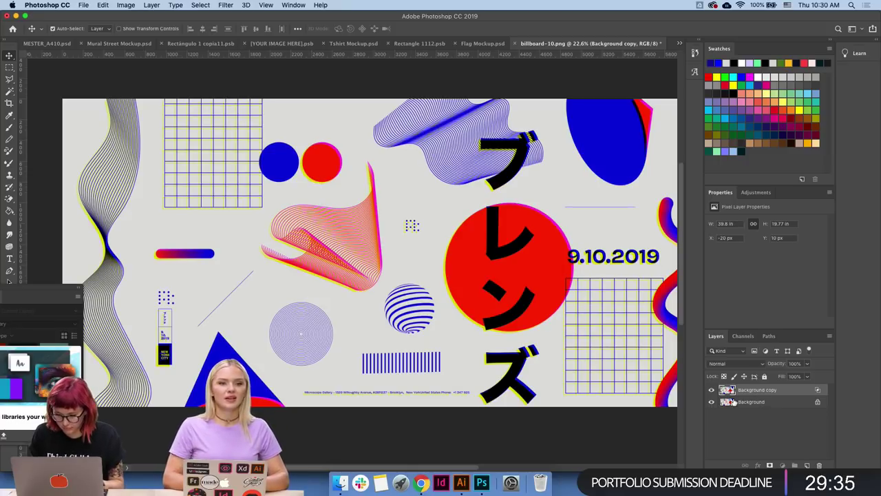
- Flatten billboard-10.png to a single layer, save it, and return to Illustrator
key("ctrl+e")
key("ctrl+s")
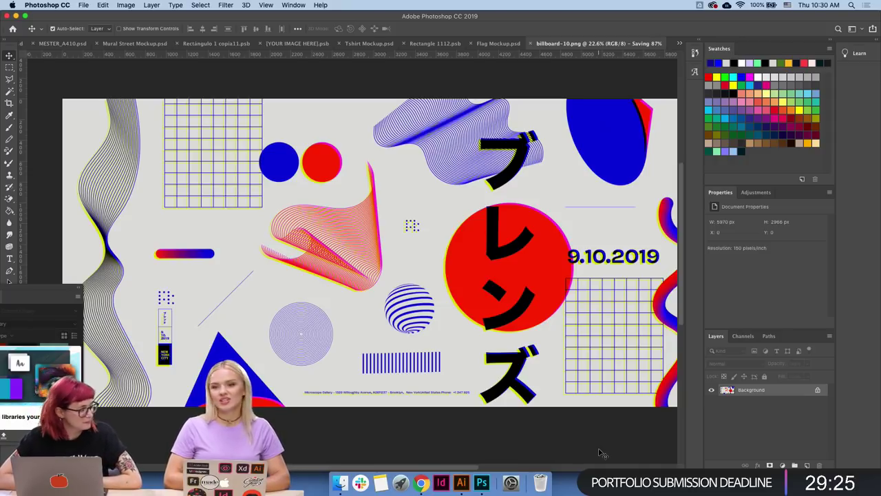
left_click(462, 483)
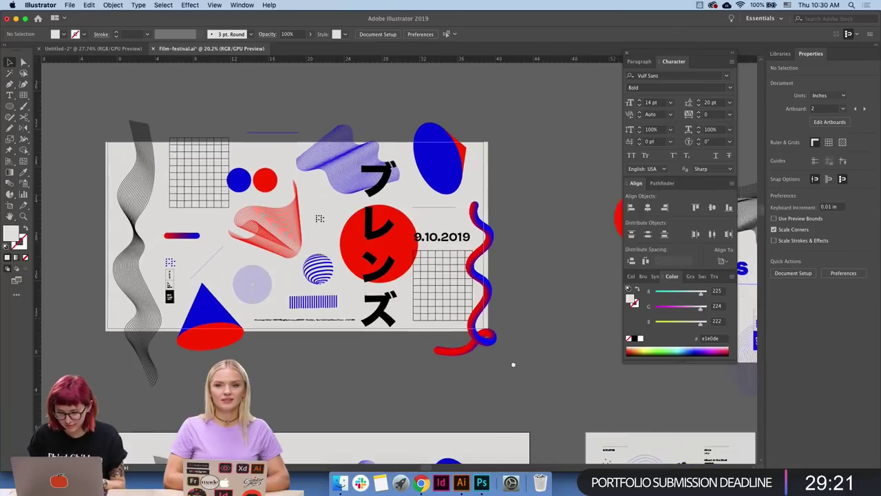
- Draw a tall Artboard 15 (21.69 × 38.25 in) next to the VIP pass layouts
scroll(574, 350, "down", 5)
scroll(520, 212, "right", 5)
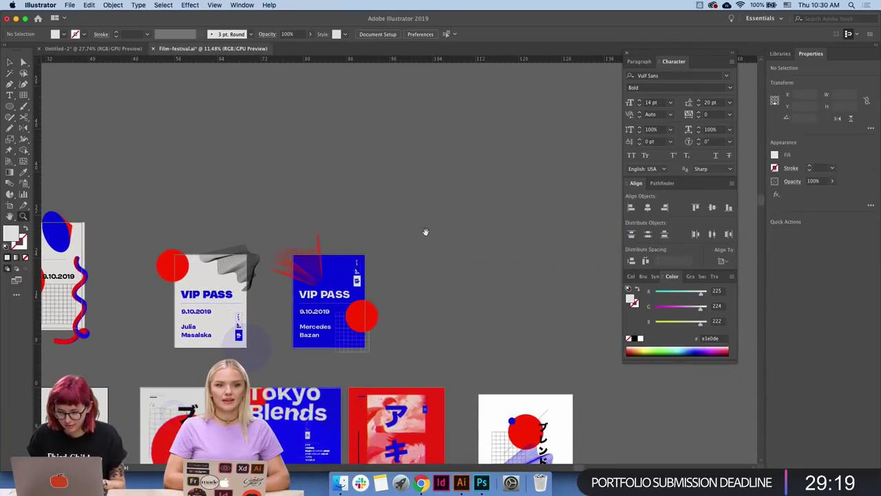
scroll(425, 232, "right", 5)
scroll(306, 212, "left", 2)
scroll(306, 212, "up", 1)
scroll(360, 260, "left", 3)
scroll(360, 260, "up", 2)
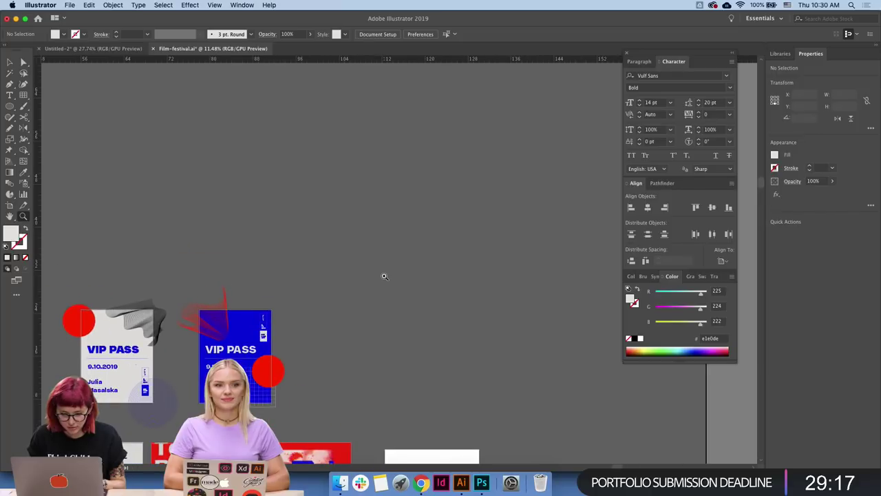
left_click(10, 205)
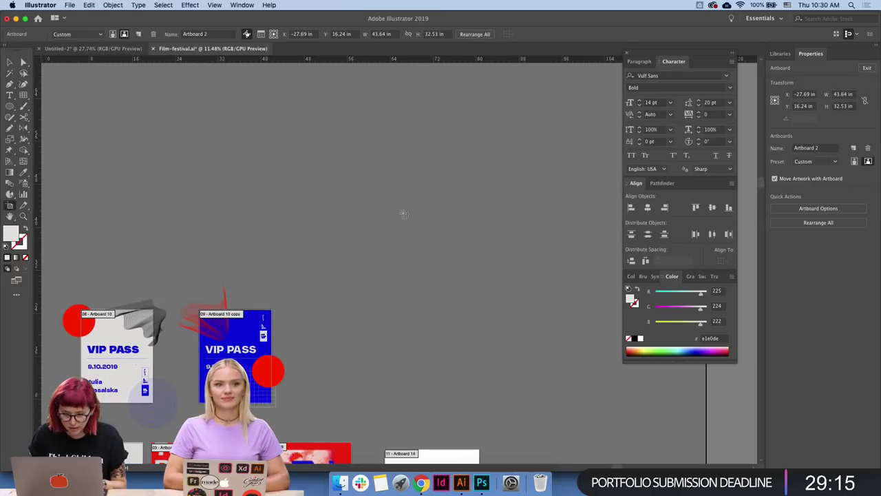
left_click_drag(399, 208, 516, 413)
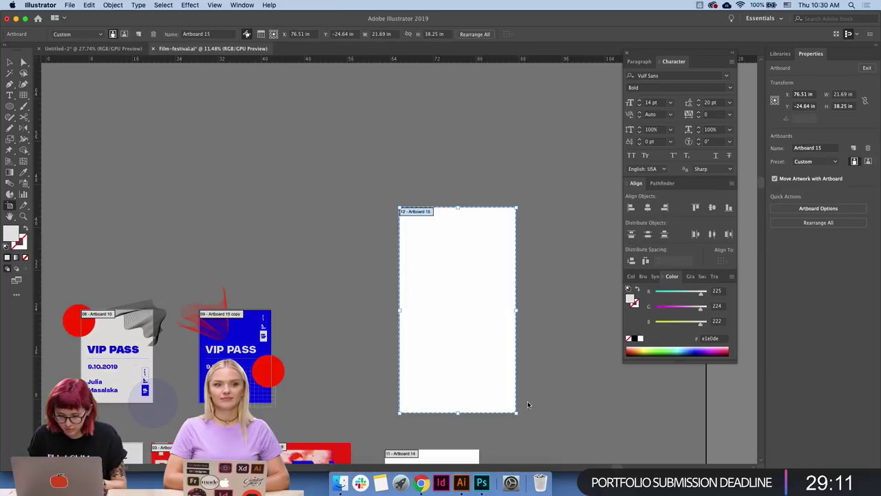
key("Escape")
scroll(527, 344, "down", 5)
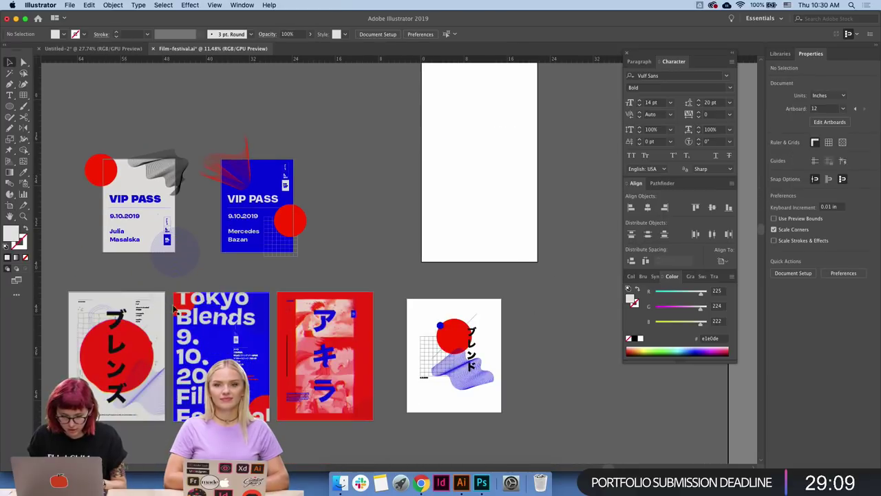
- Paste a copy of the VIP card's grey background onto the new artboard and stretch it to cover it
left_click(173, 236)
key("ctrl+c")
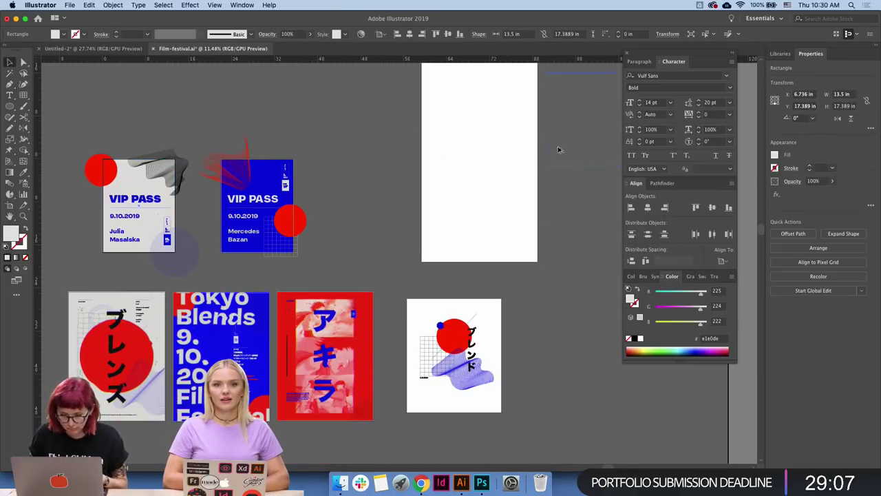
key("ctrl+shift+v")
scroll(509, 199, "up", 3)
left_click_drag(497, 244, 446, 208)
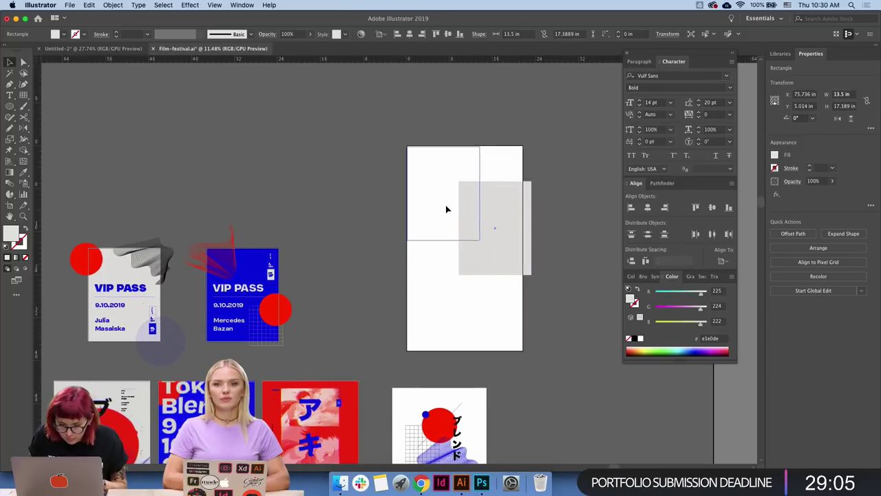
left_click_drag(480, 238, 523, 351)
left_click(550, 362)
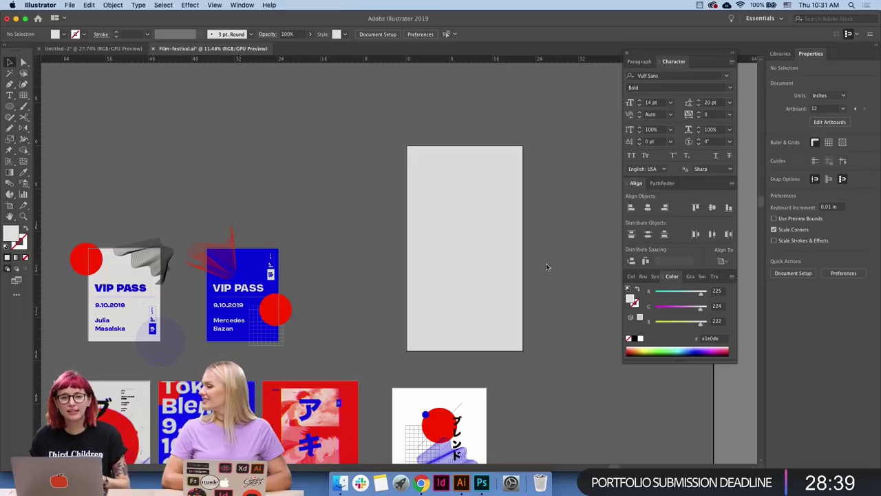
- Widen the rectangle slightly past the artboard edges and fill it with the VIP card's blue
left_click(521, 271)
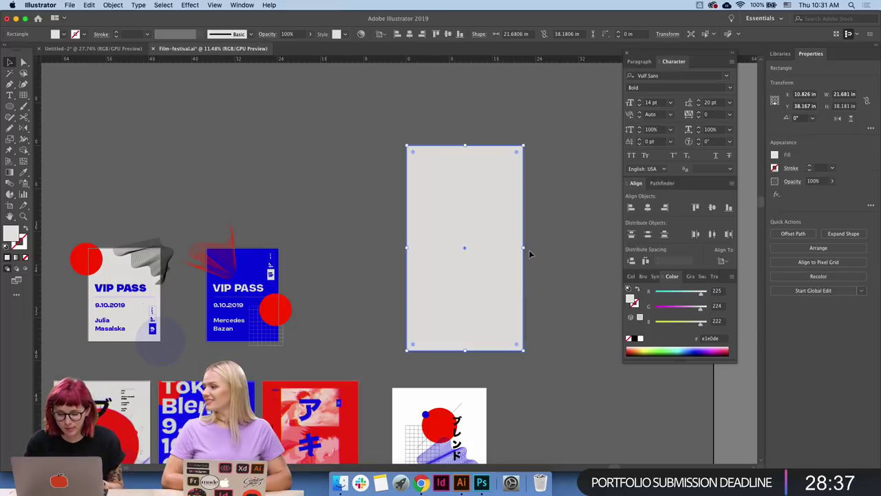
left_click_drag(525, 247, 529, 247)
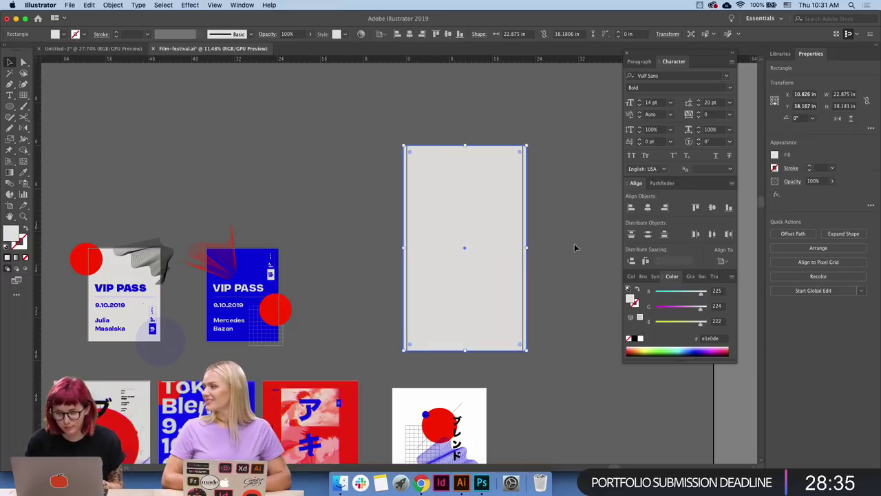
left_click(575, 247)
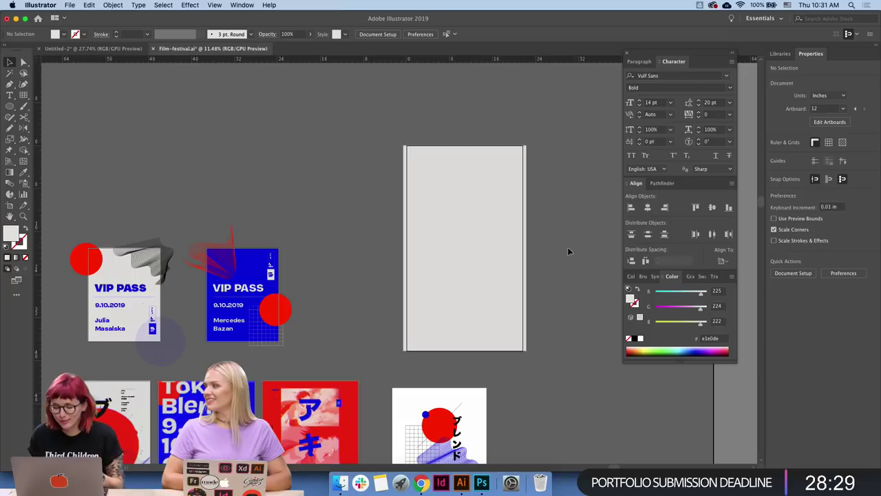
left_click_drag(385, 319, 417, 278)
left_click(438, 268)
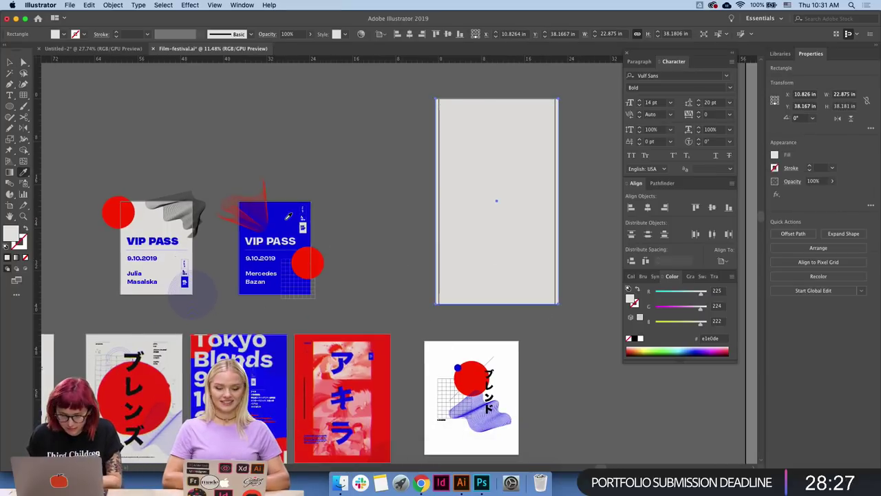
key("i")
left_click(276, 228)
left_click(359, 194)
scroll(393, 255, "down", 5)
- Paste a copy of the red-and-blue squiggle blend and move it onto the blue poster
scroll(393, 255, "left", 10)
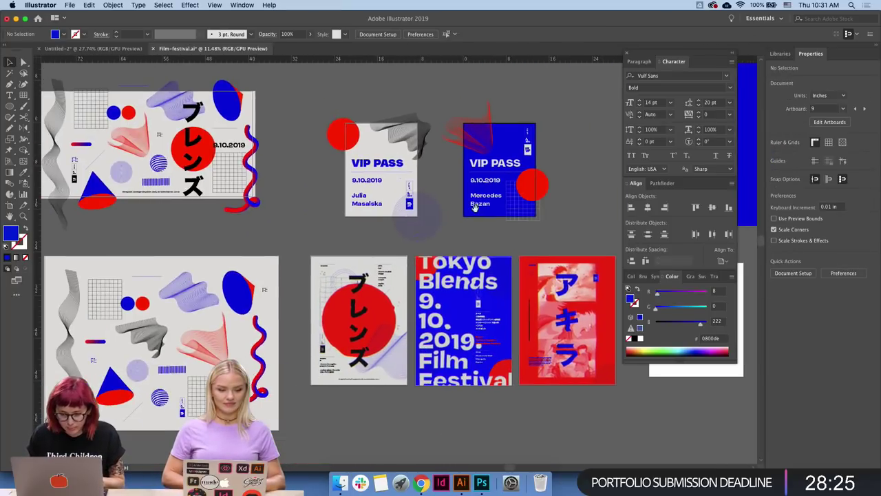
scroll(344, 234, "left", 5)
left_click(344, 234)
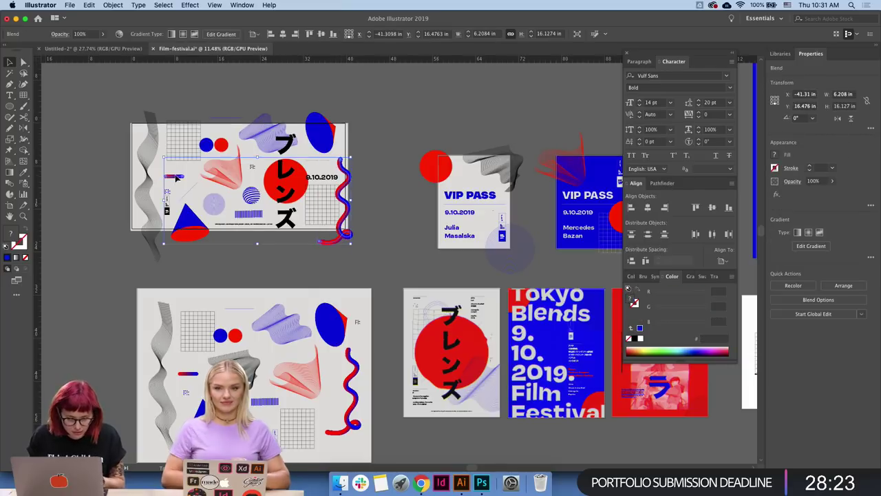
left_click_drag(359, 117, 74, 124)
scroll(331, 185, "right", 5)
scroll(406, 168, "up", 3, "alt")
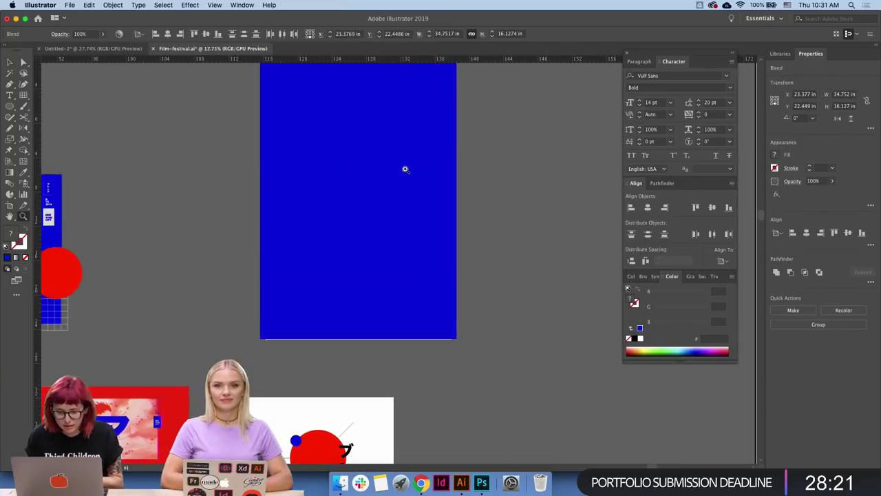
scroll(403, 248, "up", 1)
key("ctrl+v")
left_click(570, 279)
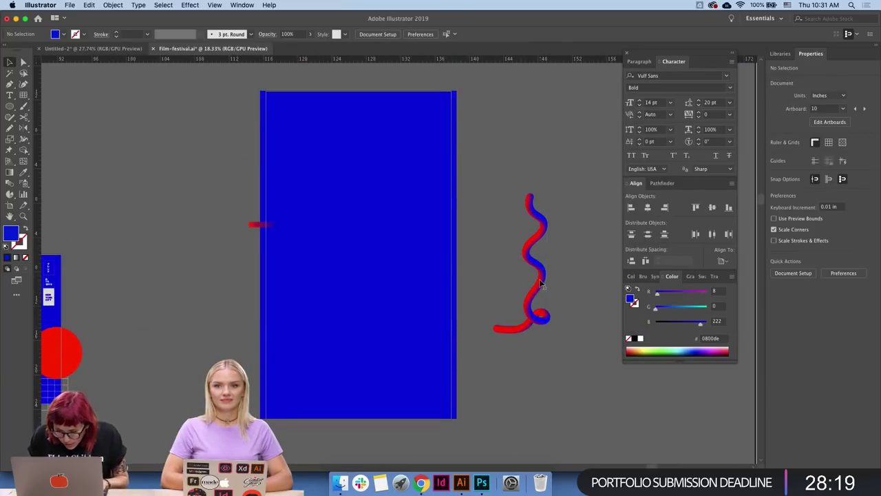
left_click_drag(534, 282, 395, 285)
left_click(487, 297)
- Enlarge the red squiggle blend and stretch it taller toward the poster top
left_click(403, 309)
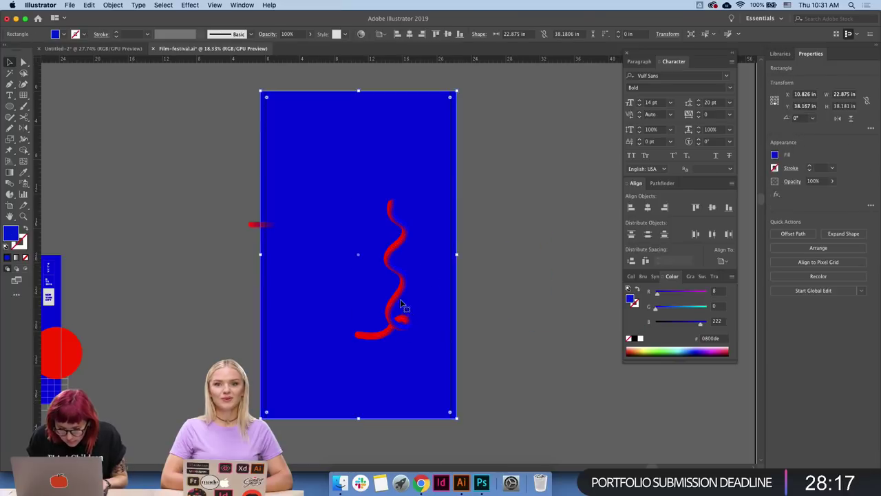
left_click(402, 320)
left_click_drag(411, 341, 436, 411)
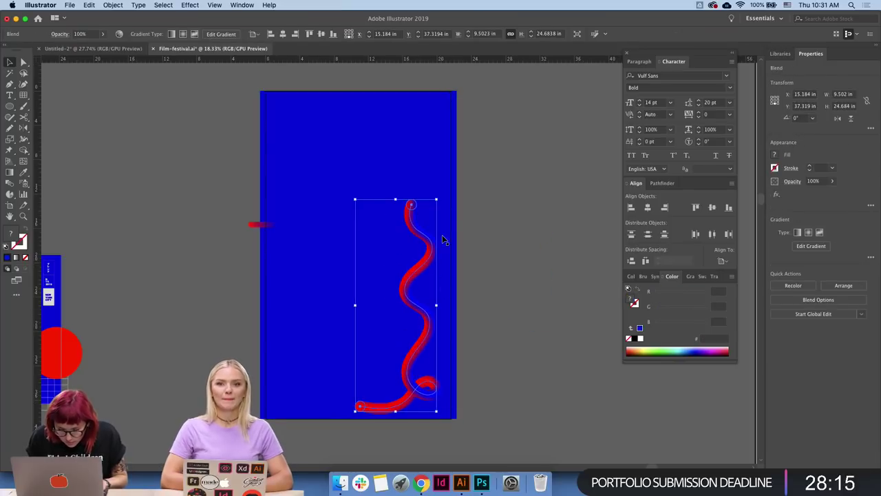
left_click_drag(444, 204, 444, 185)
left_click(501, 265)
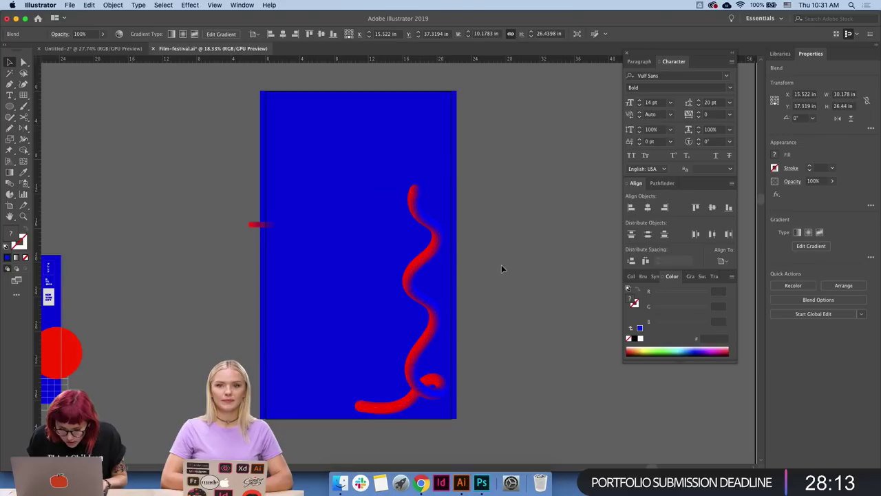
- Stretch the small red blend into a long horizontal bar and move the vertical bar up beneath it
left_click(275, 226)
mouse_move(282, 224)
left_mouse_down()
mouse_move(376, 232)
mouse_move(373, 152)
mouse_move(387, 312)
mouse_move(335, 299)
mouse_move(292, 229)
left_mouse_up()
left_click(500, 185)
left_click_drag(290, 292, 308, 208)
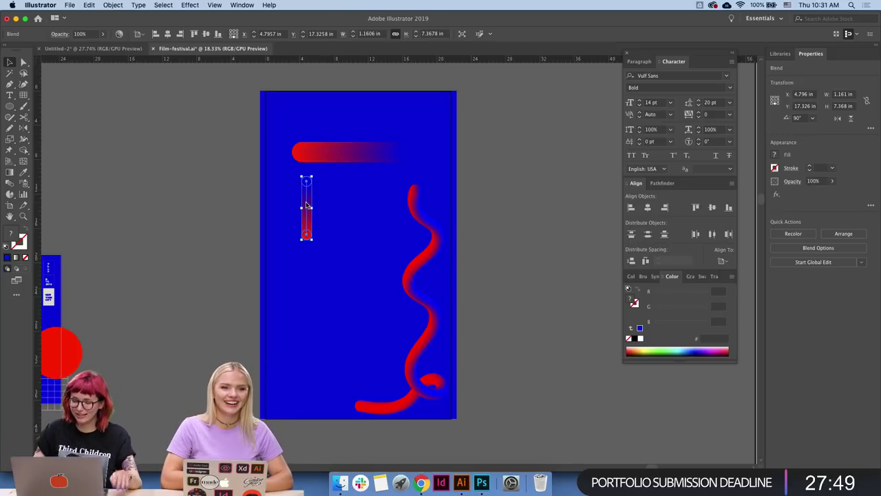
- Zoom out to see all the artboards
left_click(427, 236)
left_click(532, 240)
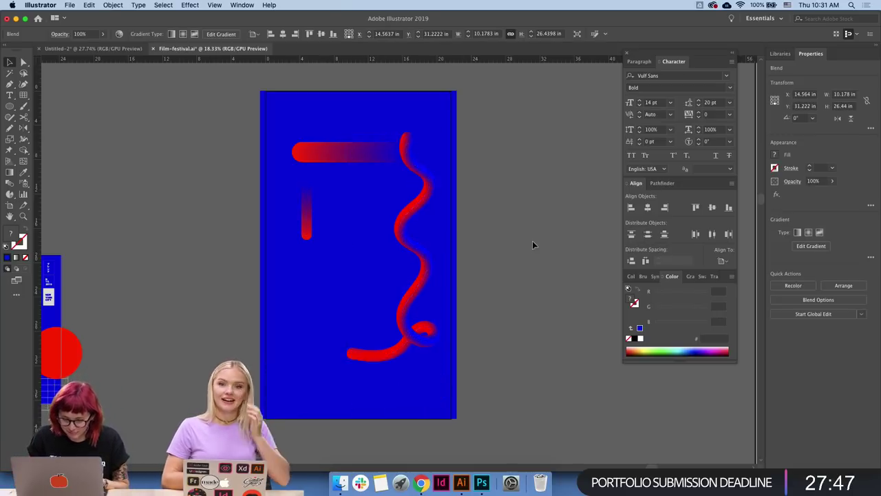
key("z")
left_click(378, 282, "alt")
scroll(378, 283, "left", 5)
- Enter and leave the poster group's editing mode, then zoom in on the blue poster artboard
key("v")
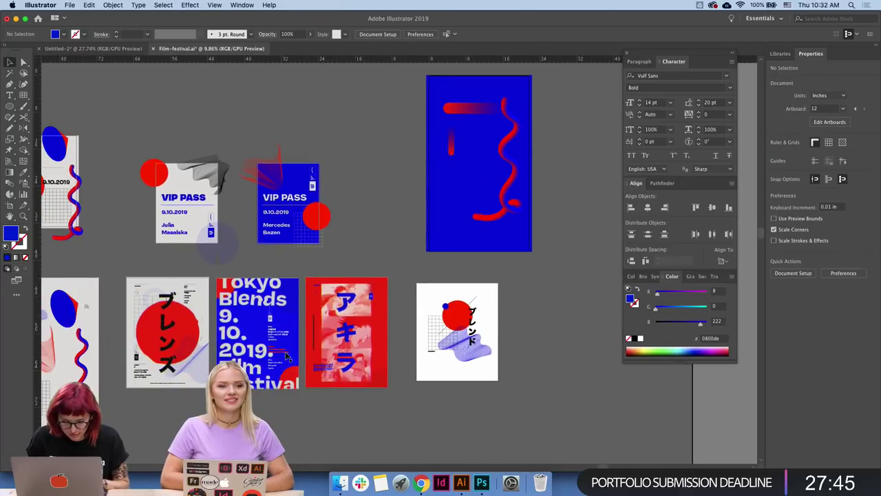
scroll(373, 248, "down", 8)
double_click(430, 303)
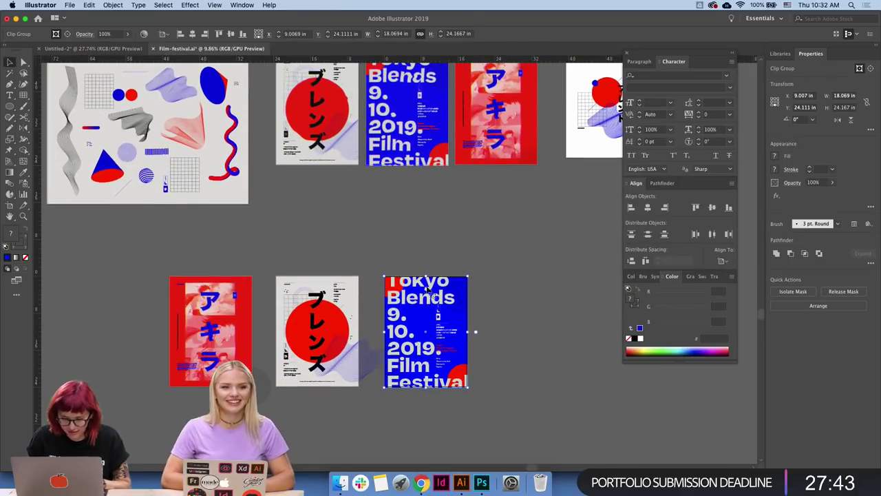
double_click(508, 210)
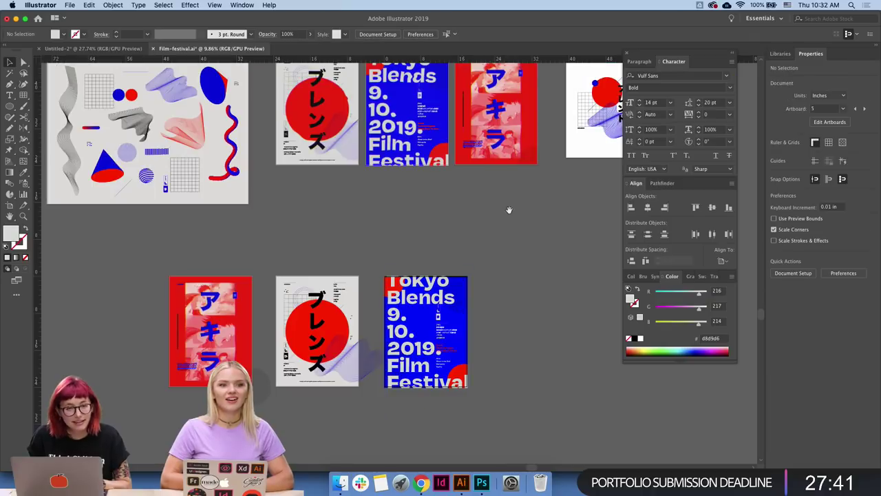
scroll(508, 210, "right", 3)
scroll(508, 210, "up", 2)
scroll(508, 210, "right", 3)
scroll(508, 210, "up", 4)
key("z")
mouse_move(398, 106)
left_mouse_down()
mouse_move(426, 169)
mouse_move(411, 186)
mouse_move(363, 172)
left_mouse_up()
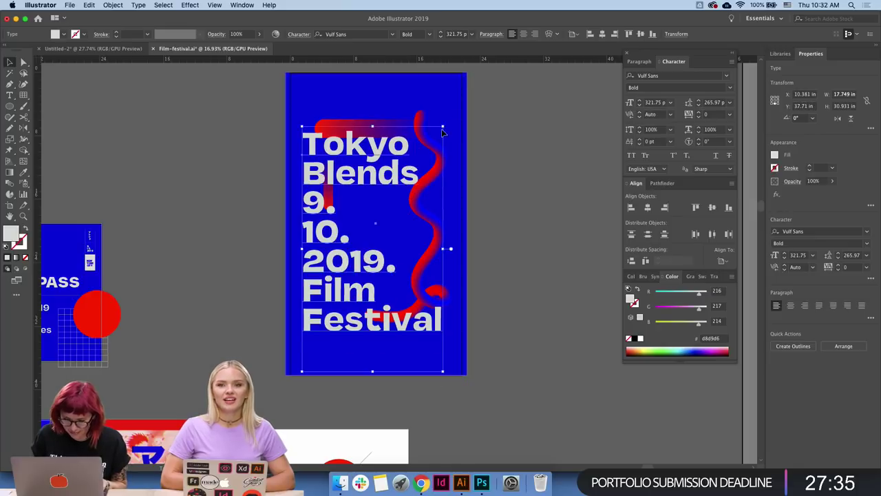
- Resize the Tokyo Blends text block and nudge it slightly right
left_click(392, 177)
left_click(392, 177)
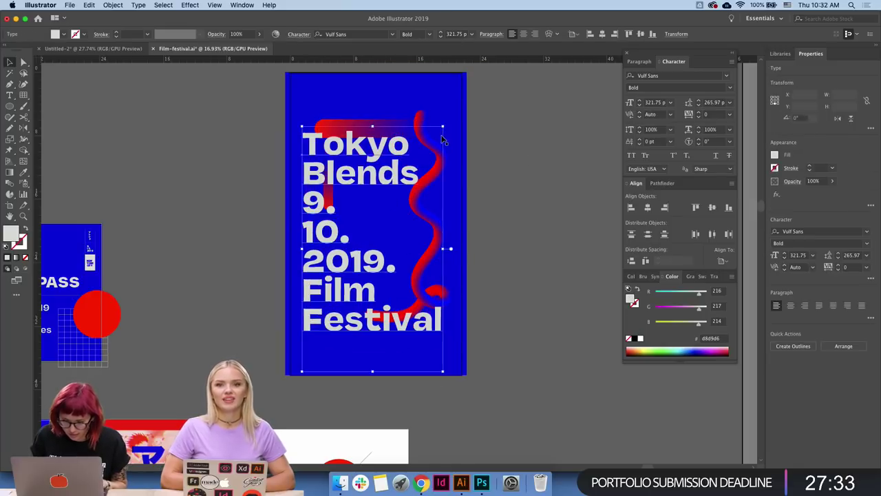
left_click_drag(446, 129, 453, 108)
key("shift+Right")
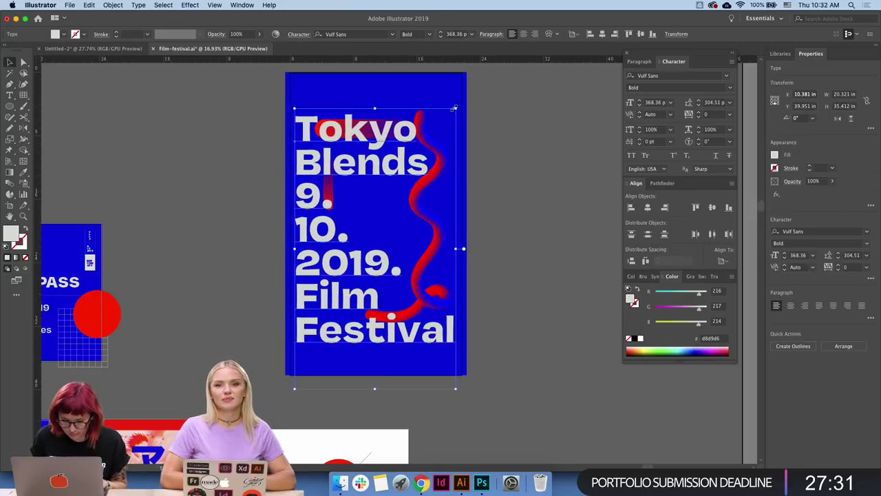
key("shift+Right")
left_click_drag(457, 108, 454, 113)
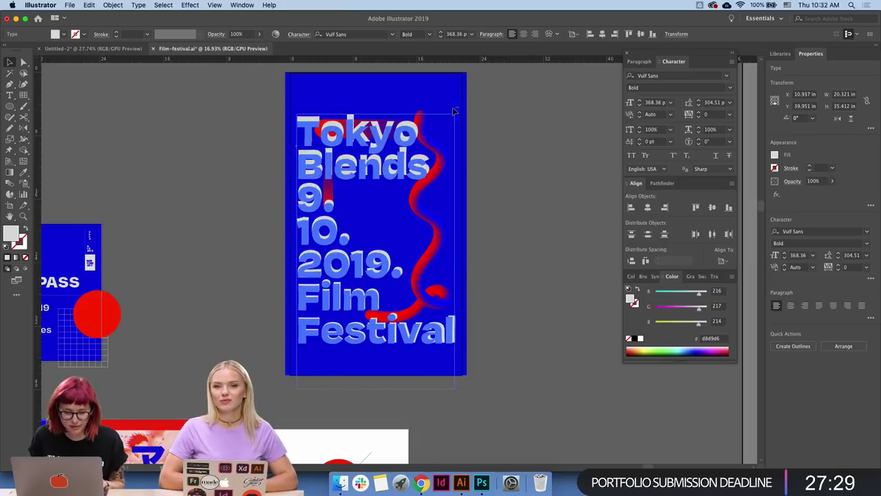
left_click(497, 112)
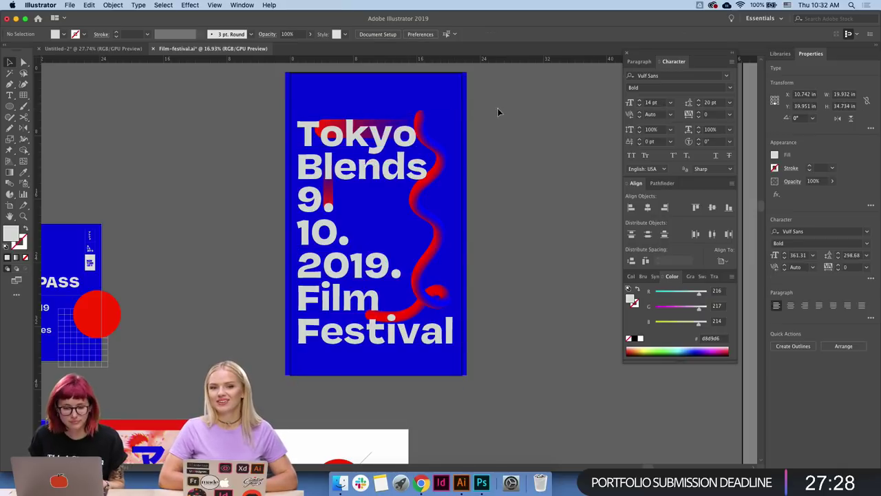
- Extend the blue background's bottom edge slightly
left_click(440, 175)
left_click(502, 200)
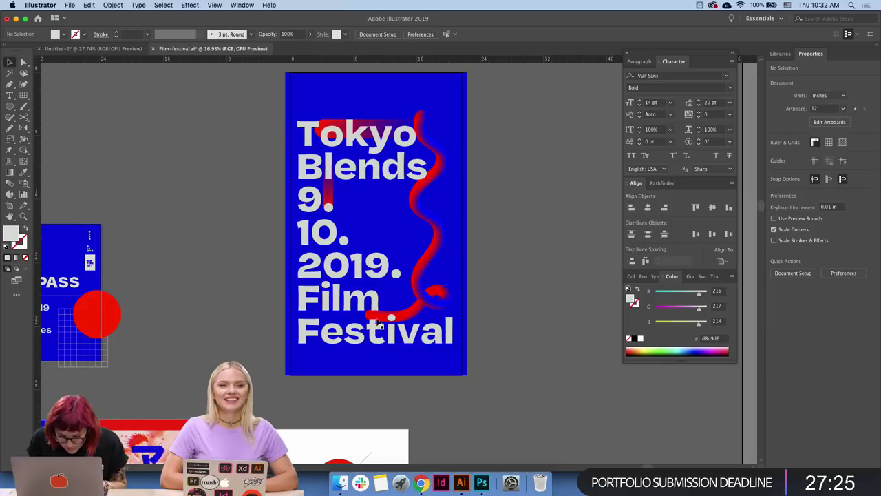
scroll(424, 318, "up", 3)
left_click(425, 318)
left_click(468, 409)
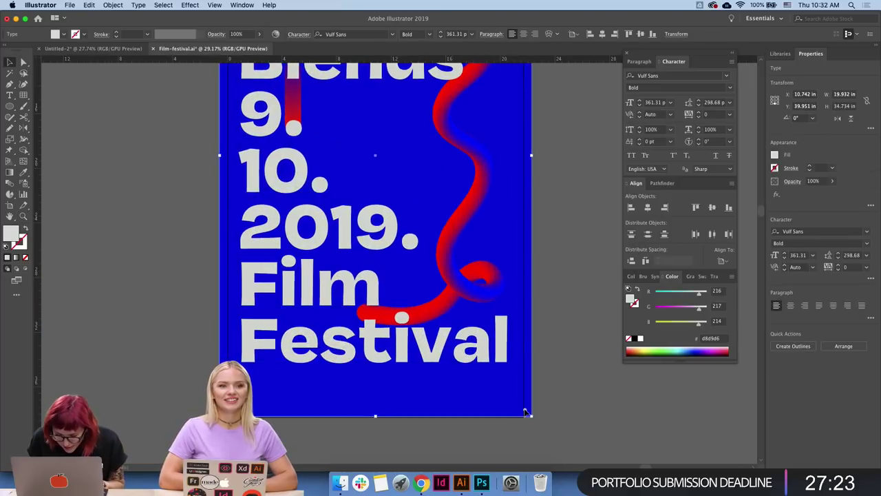
left_click_drag(375, 416, 375, 421)
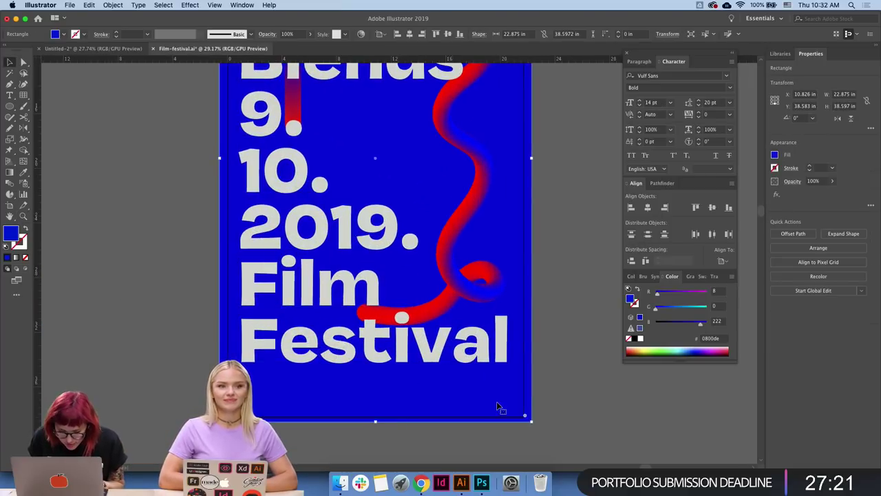
left_click(559, 371)
- Extend the blue background's top edge slightly upward
scroll(558, 370, "up", 2)
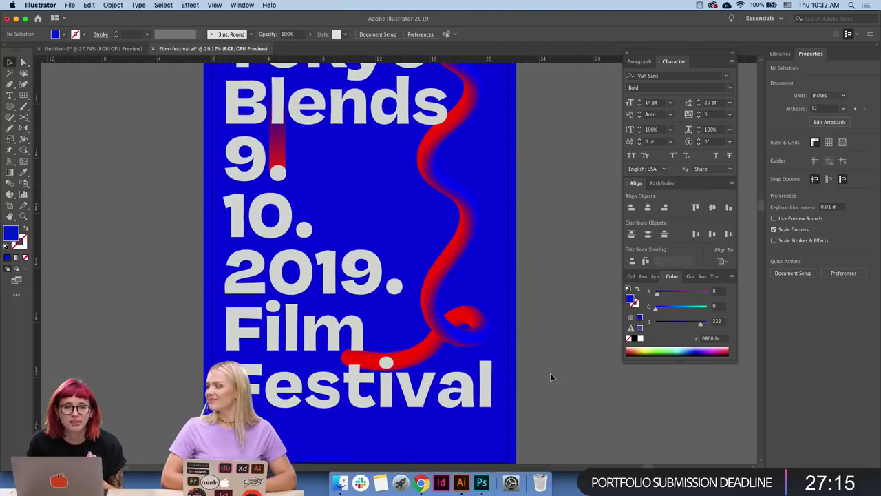
scroll(543, 370, "up", 4)
scroll(466, 310, "up", 2)
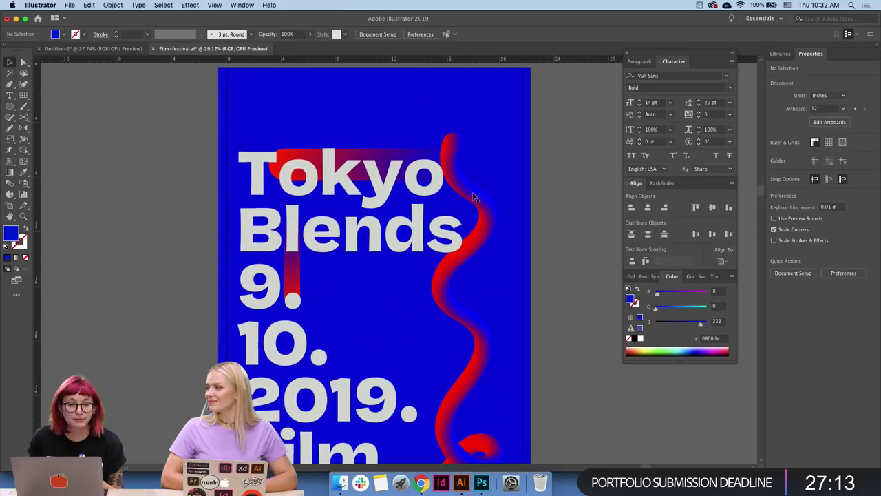
left_click(440, 81)
scroll(411, 95, "up", 1)
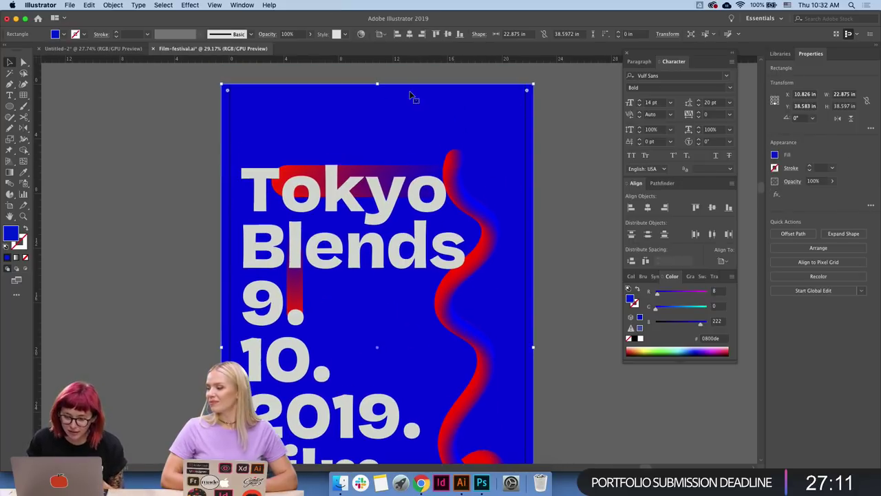
left_click_drag(377, 85, 377, 81)
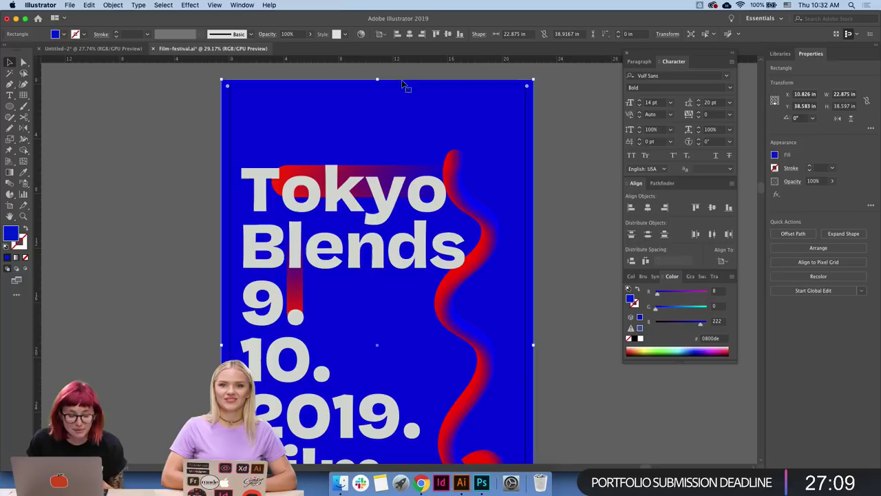
left_click(596, 117)
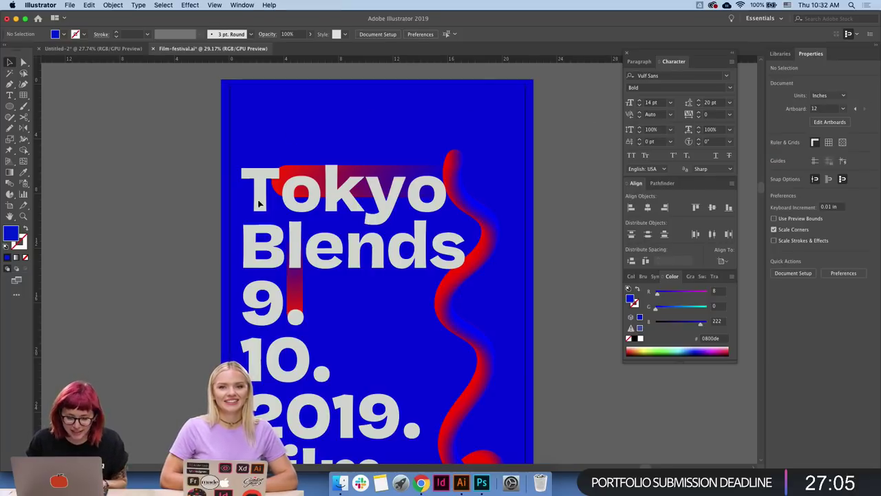
- Try moving the Tokyo Blends headline down, then undo it and clear the selection
left_click(282, 192)
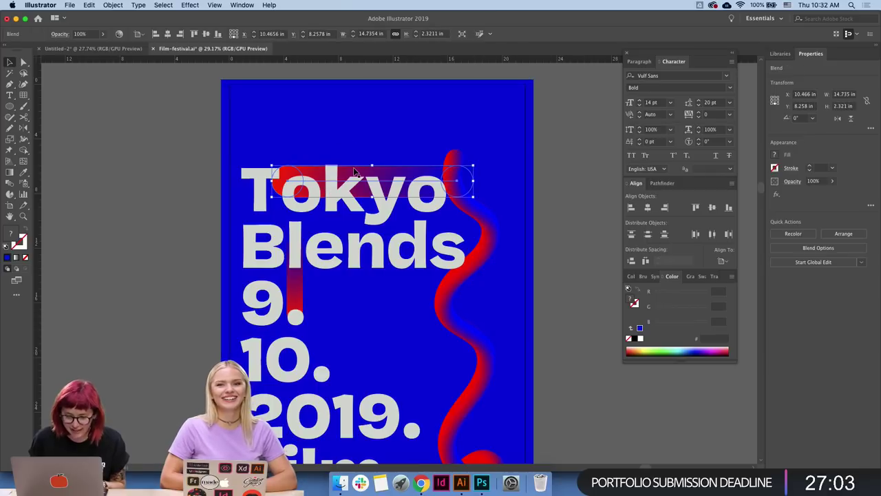
left_click_drag(355, 172, 376, 410)
key("super+z")
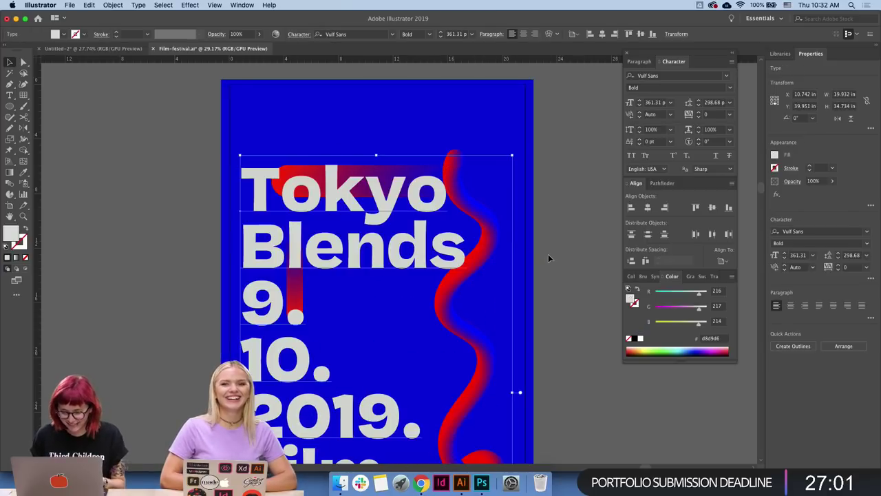
left_click(549, 255)
scroll(549, 255, "down", 5)
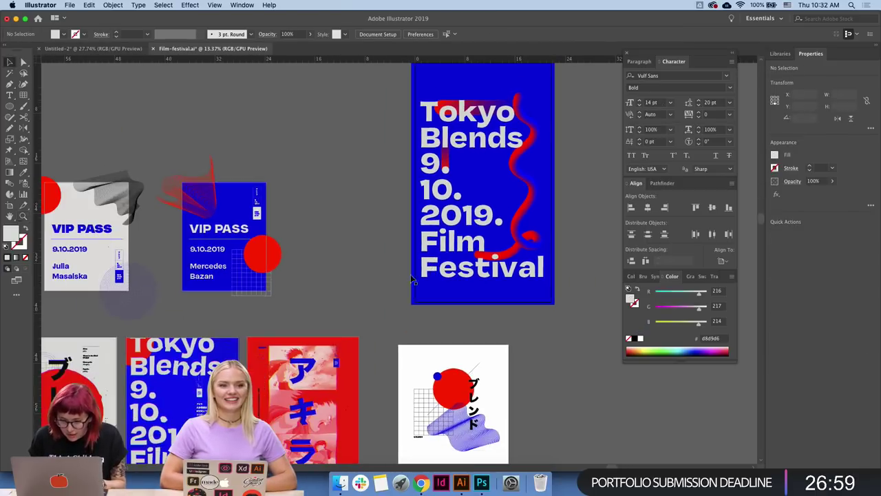
- Select the small concentric-circle blend and zoom in on the top of the poster
scroll(344, 320, "left", 5)
scroll(429, 240, "down", 3)
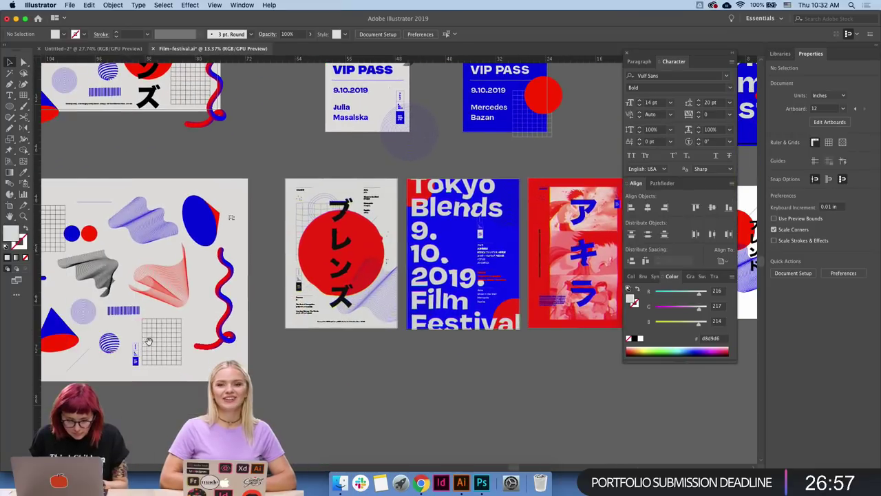
scroll(148, 342, "left", 3)
left_click(213, 349)
scroll(193, 298, "right", 5)
scroll(192, 298, "up", 3)
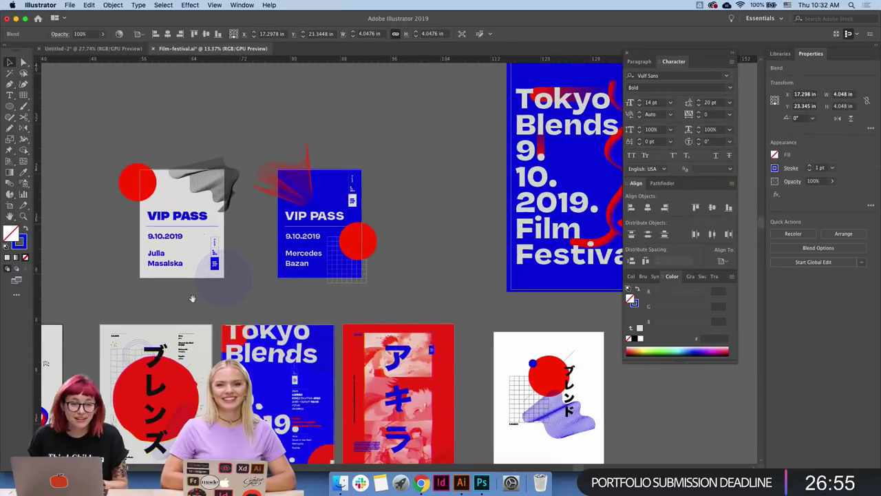
scroll(193, 298, "right", 5)
scroll(193, 298, "up", 3)
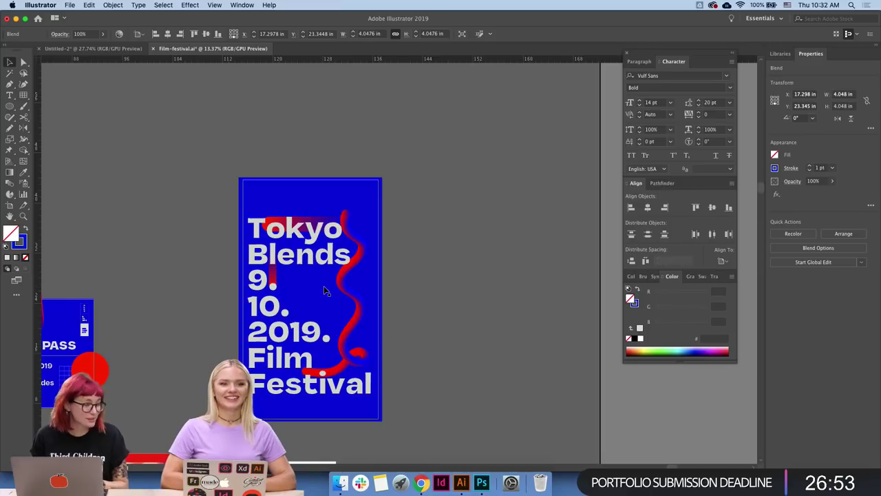
key("z")
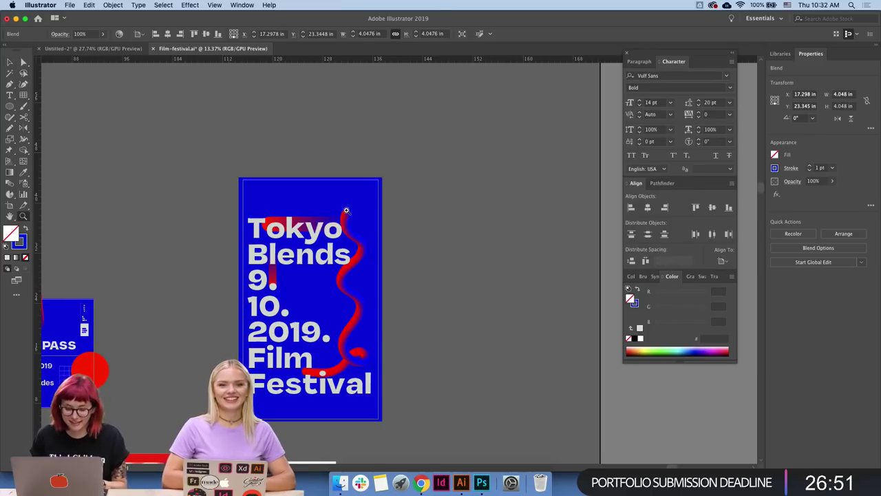
mouse_move(347, 210)
left_mouse_down()
mouse_move(415, 193)
mouse_move(436, 167)
left_mouse_up()
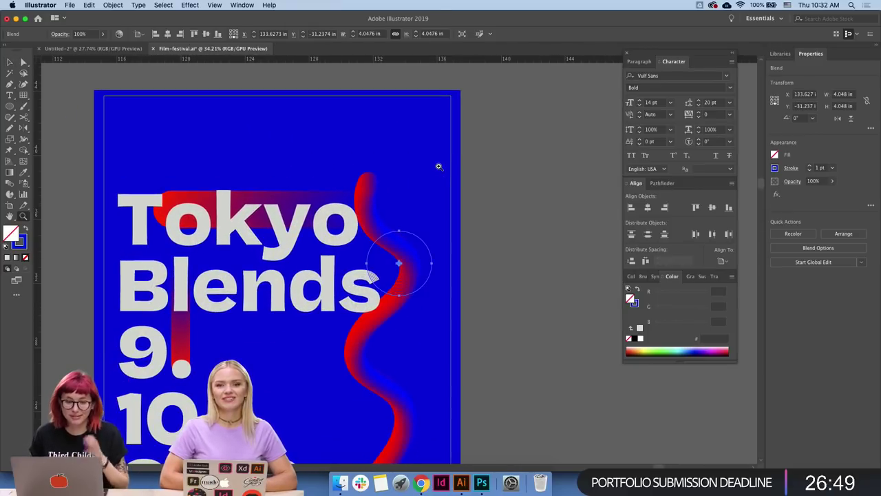
- Make the circle blend's stroke white, move it to the poster's top edge and enlarge it
left_click(636, 304)
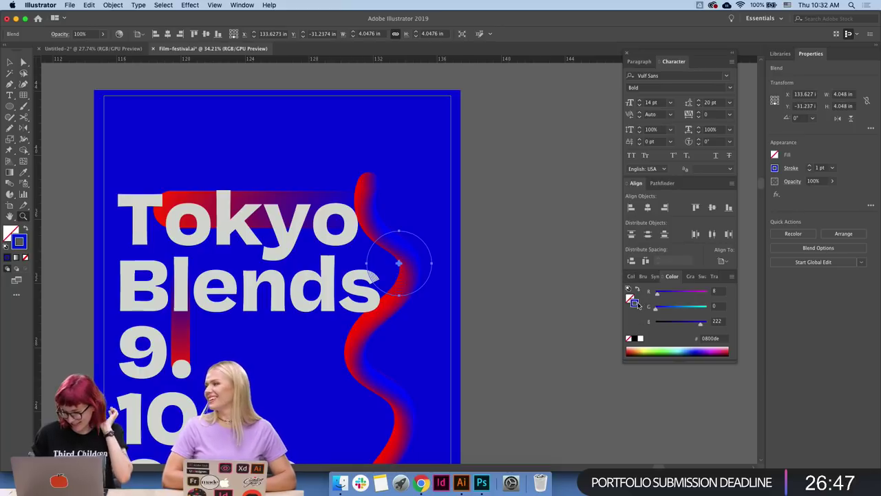
left_click(640, 339)
key("ctrl+z")
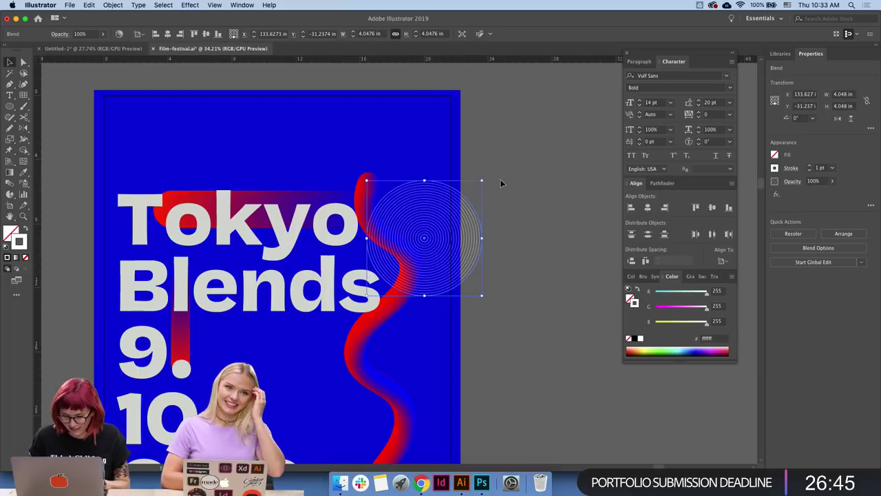
left_click_drag(443, 161, 445, 107)
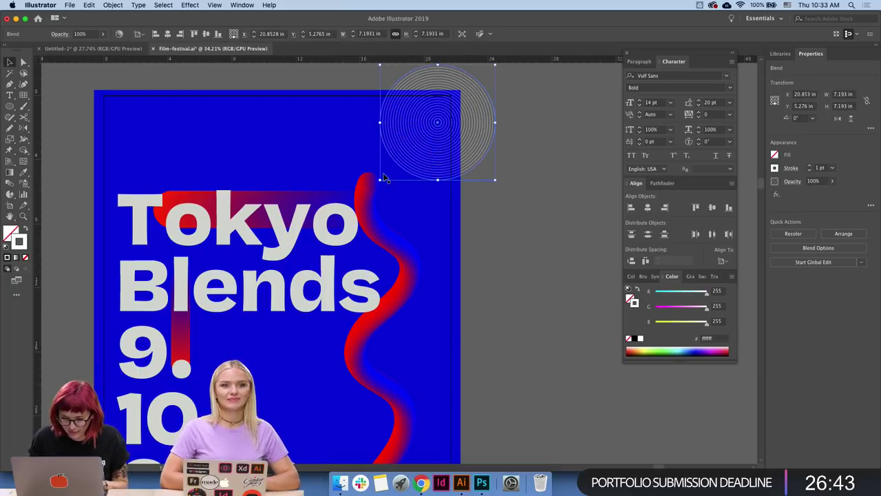
left_click_drag(384, 178, 442, 216)
left_click(464, 252)
- Select all the poster artwork, then switch over to the web browser
scroll(530, 187, "down", 3)
scroll(531, 186, "left", 3)
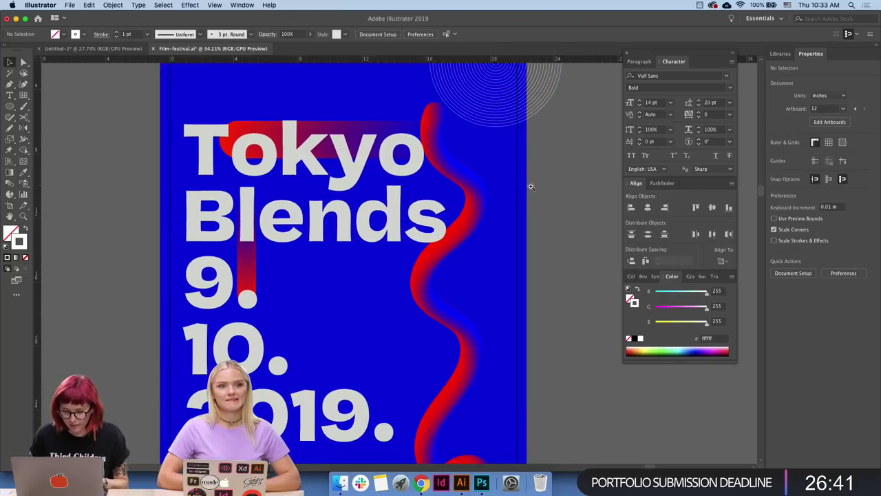
scroll(531, 186, "down", 2)
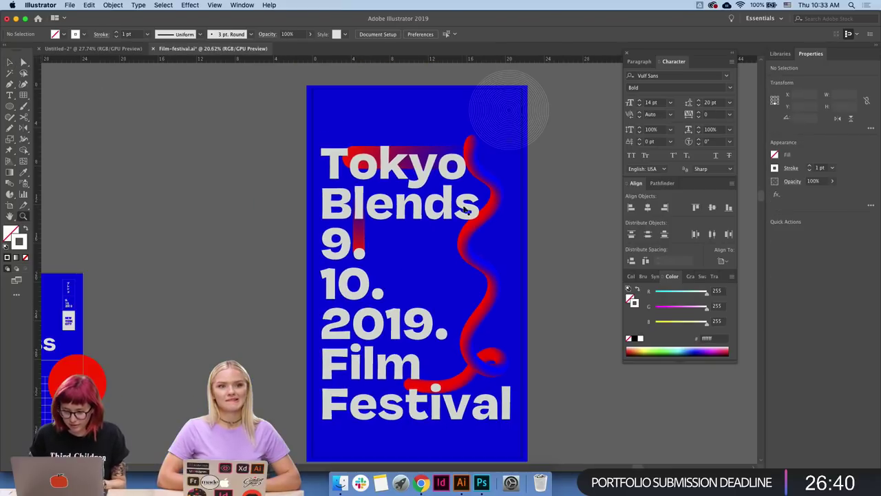
left_click(466, 278)
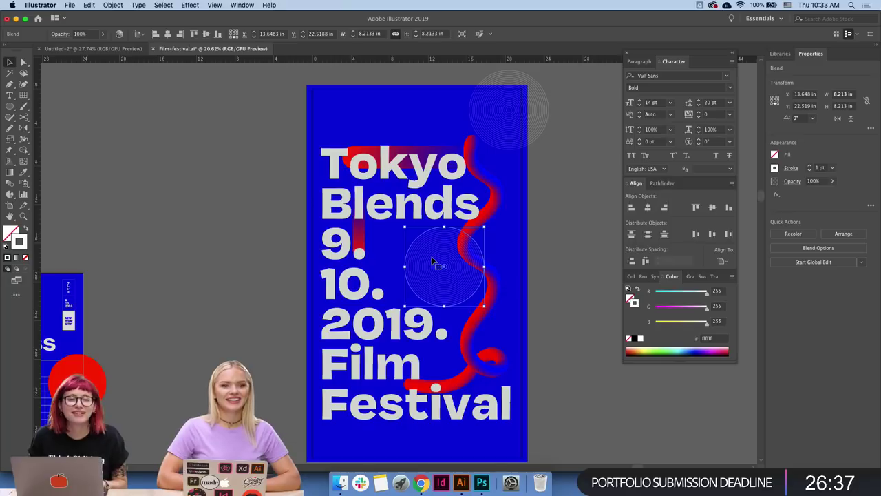
key("super+a")
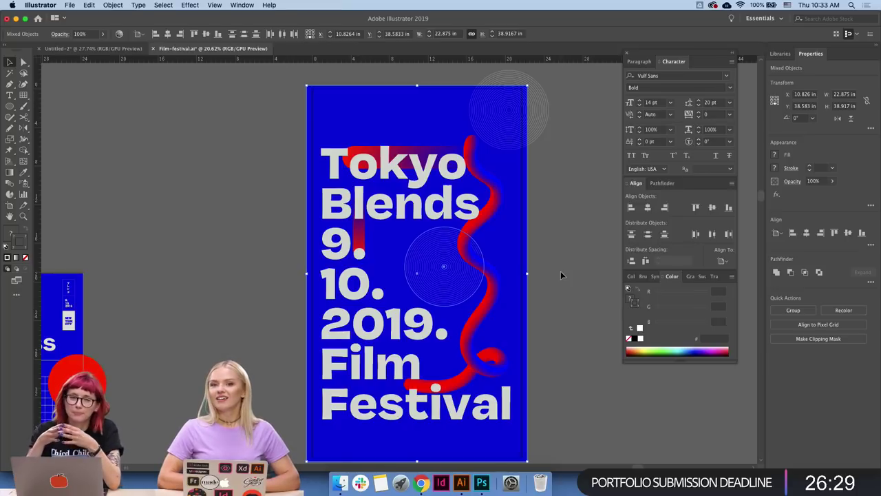
left_click(421, 482)
- Search the web for 'mate' and show the image results
left_click(434, 38)
type("mate")
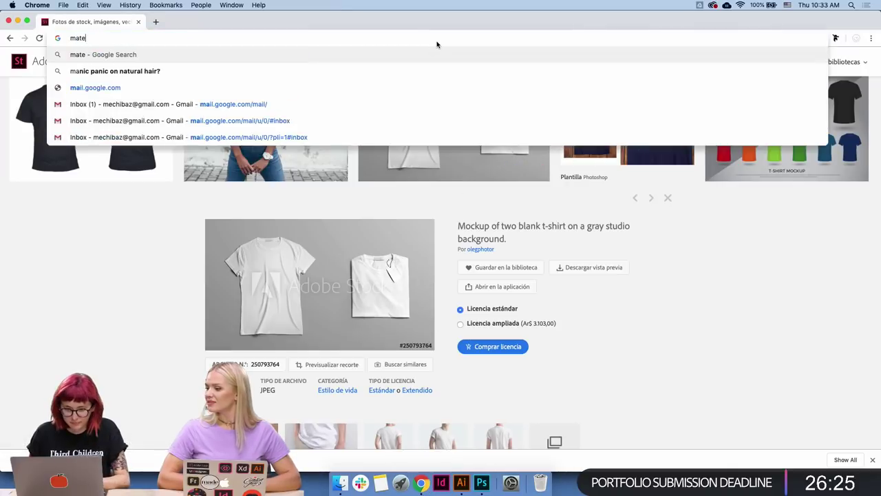
key("Return")
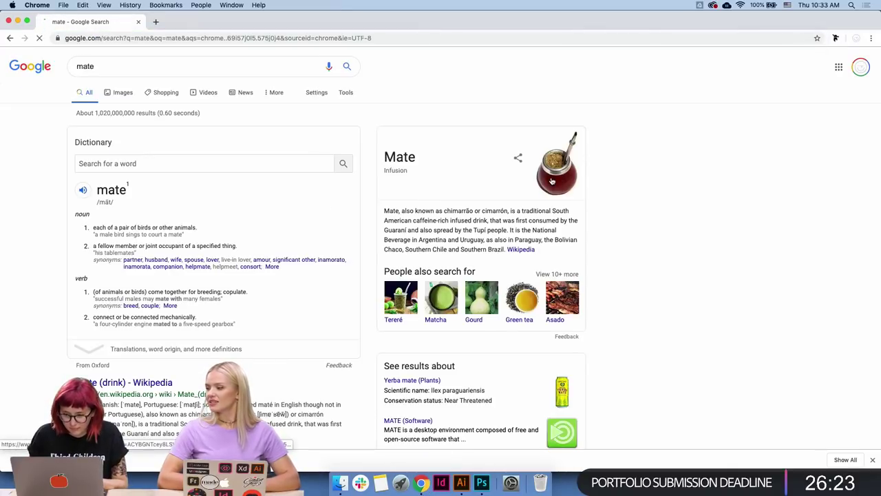
left_click(551, 181)
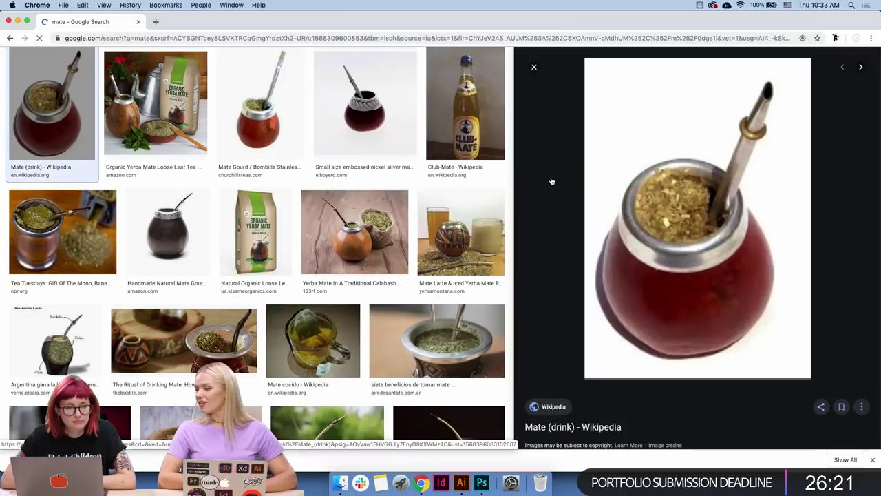
- Preview the Club-Mate bottle image, then return to the poster in Illustrator
left_click(461, 482)
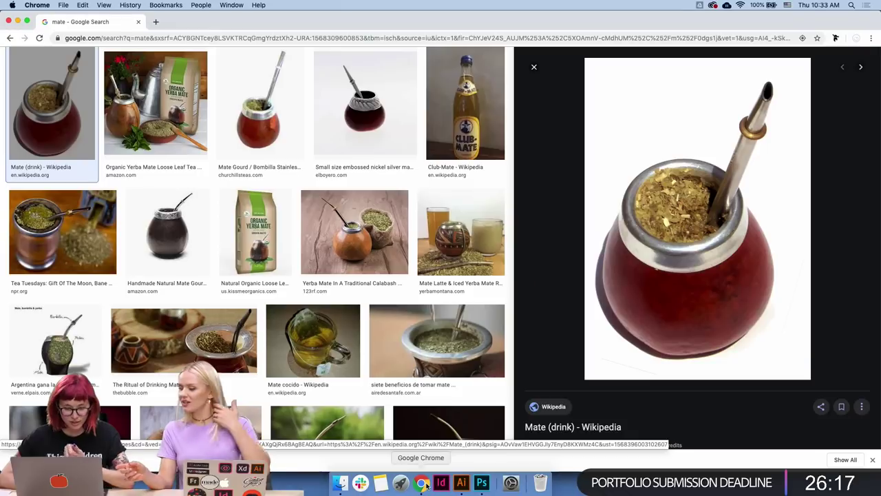
left_click(423, 483)
left_click(430, 110)
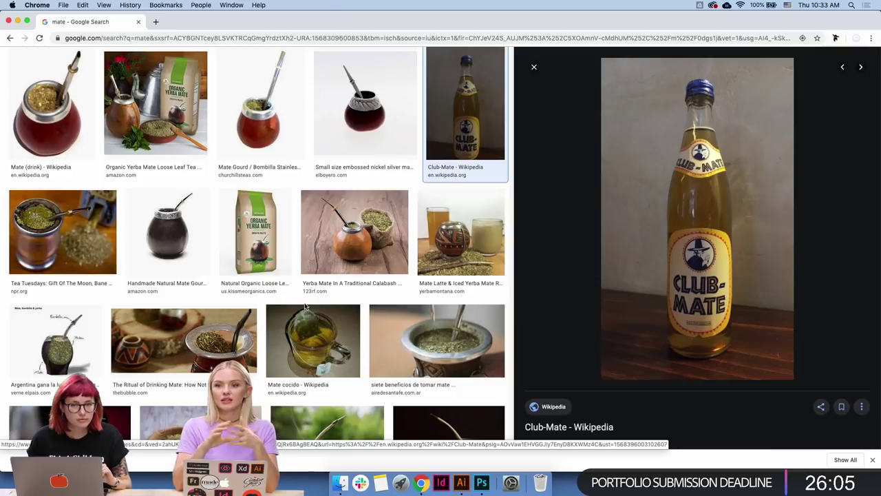
left_click(479, 484)
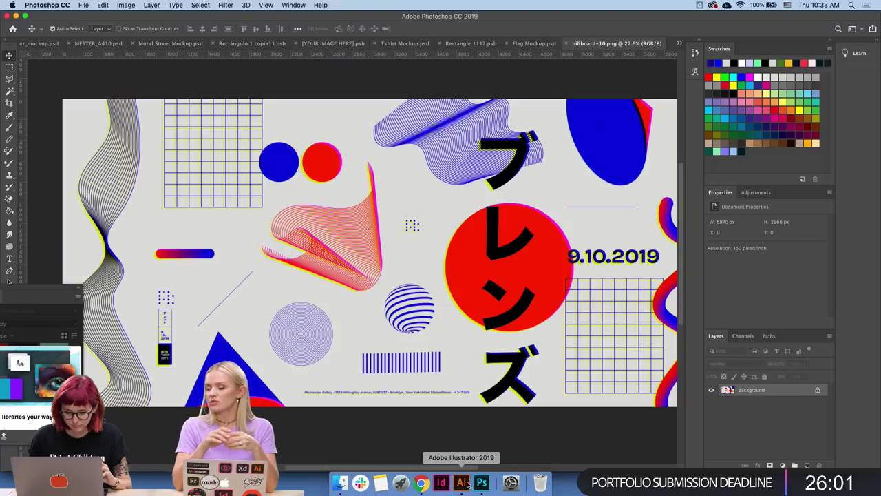
left_click(464, 484)
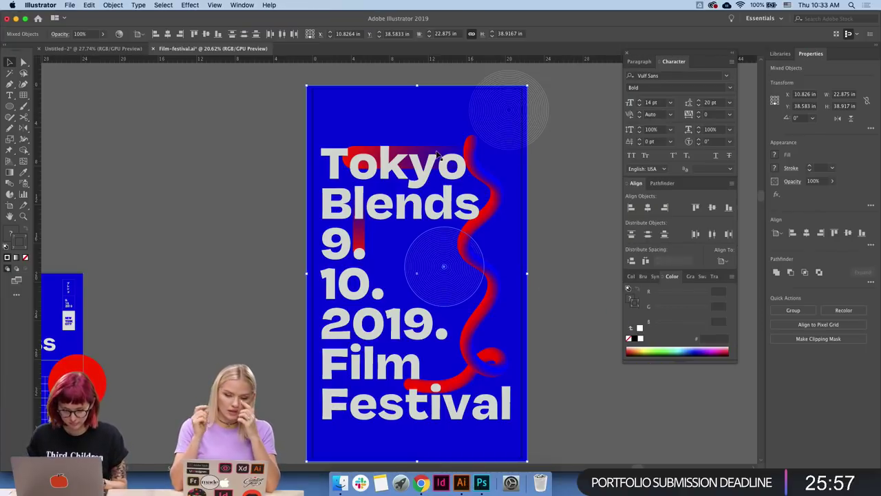
- Move the red blend from behind 'Tokyo' down below the Festival line at the bottom-right
left_click(384, 161)
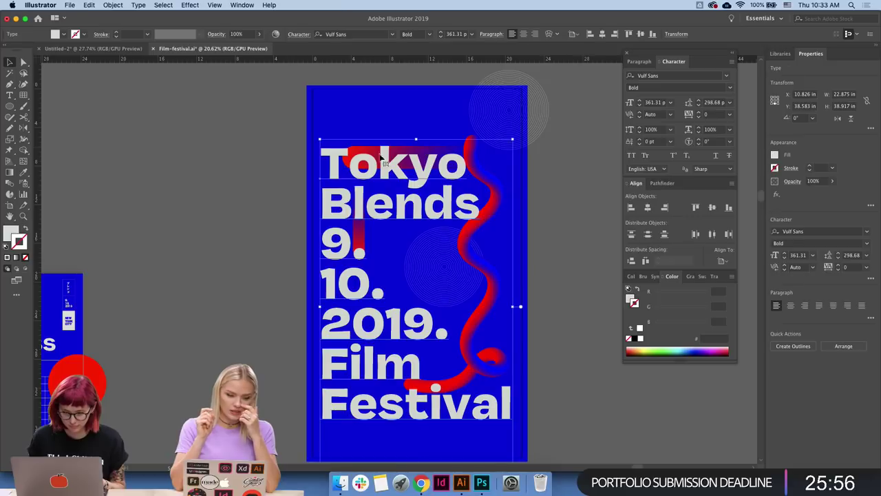
left_click(287, 157)
left_click(347, 154)
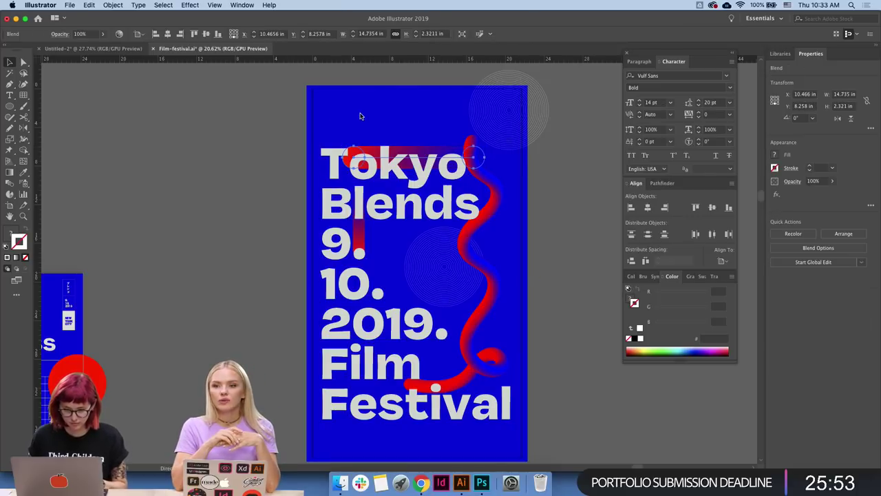
left_click_drag(413, 166, 430, 413)
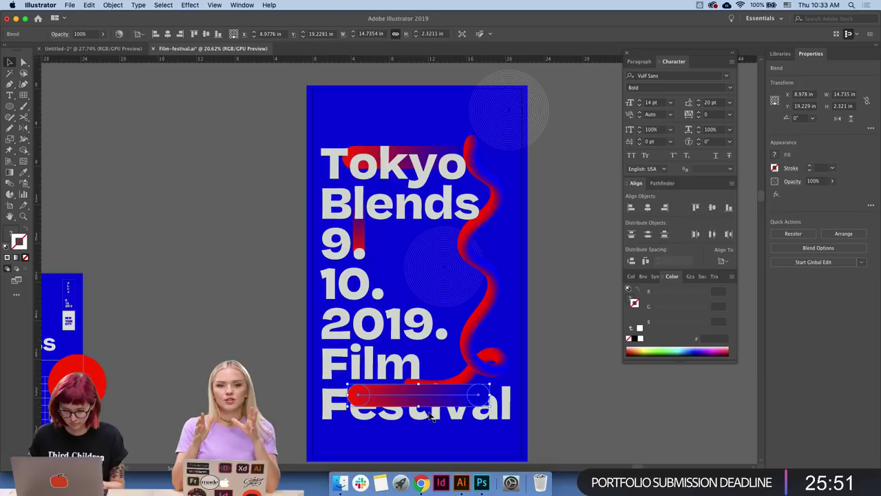
mouse_move(431, 413)
left_mouse_down()
mouse_move(517, 460)
mouse_move(375, 422)
left_mouse_up()
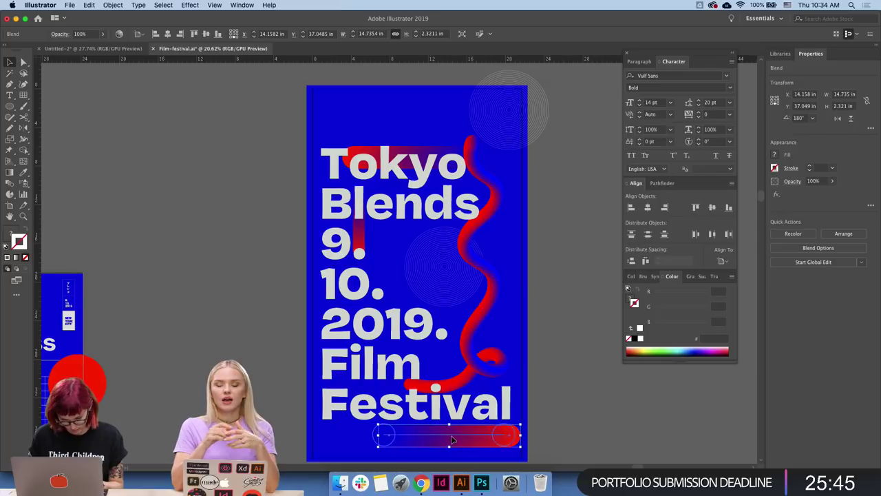
left_click_drag(452, 439, 449, 429)
left_click(544, 424)
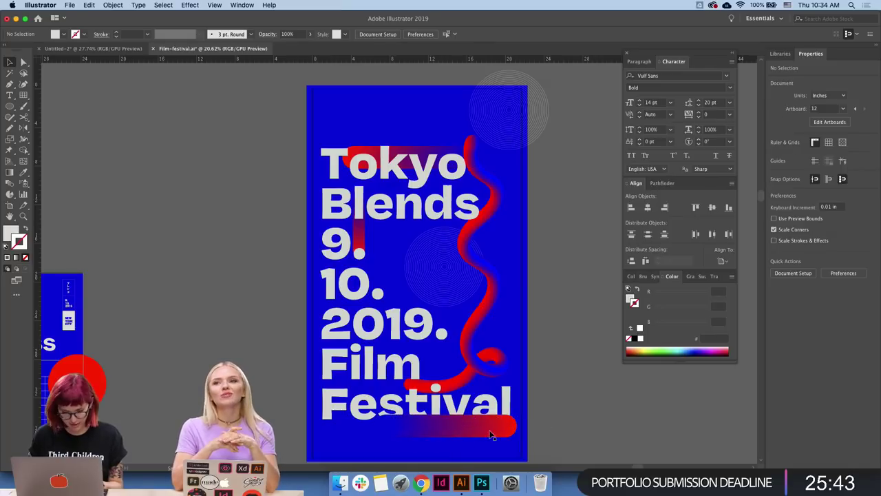
- Check the red blend under Festival and the small blend beside the 9, then deselect
left_click(491, 435)
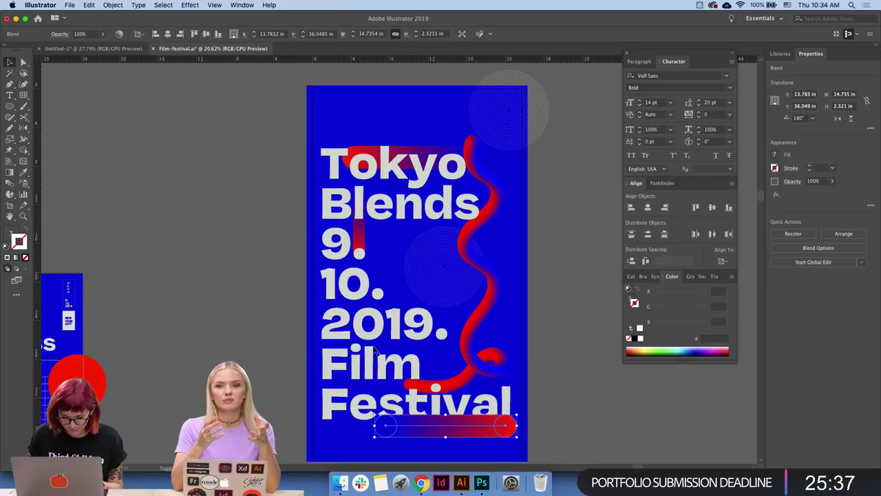
left_click(359, 249)
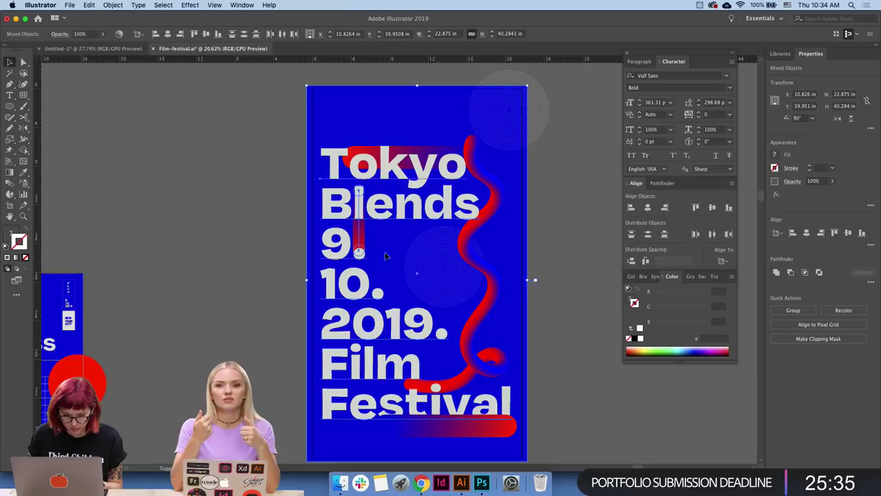
left_click(359, 248)
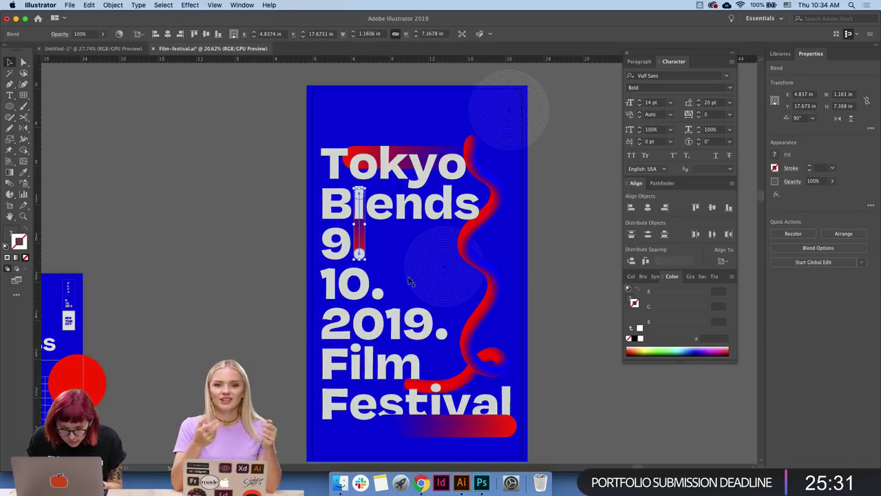
left_click(556, 265)
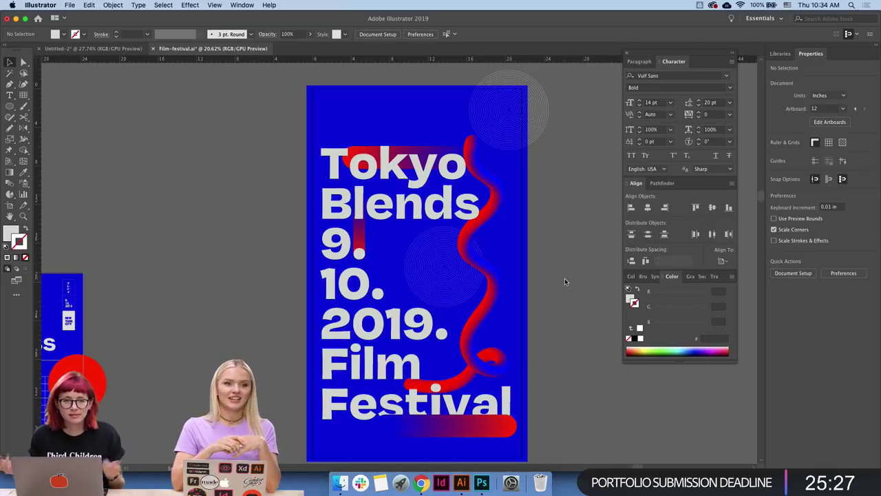
- Select the title, red ribbons and middle circles together and shift them up two Shift+Up nudges
scroll(540, 235, "down", 2)
left_click(448, 245)
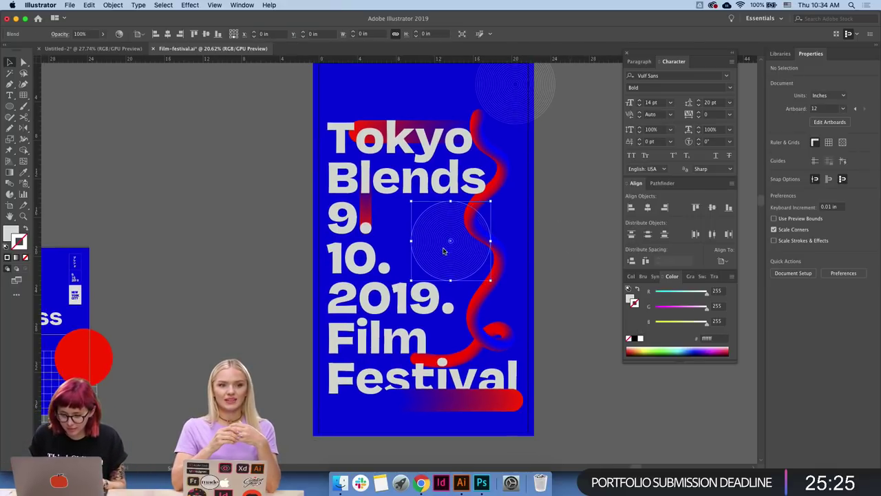
left_click(490, 114)
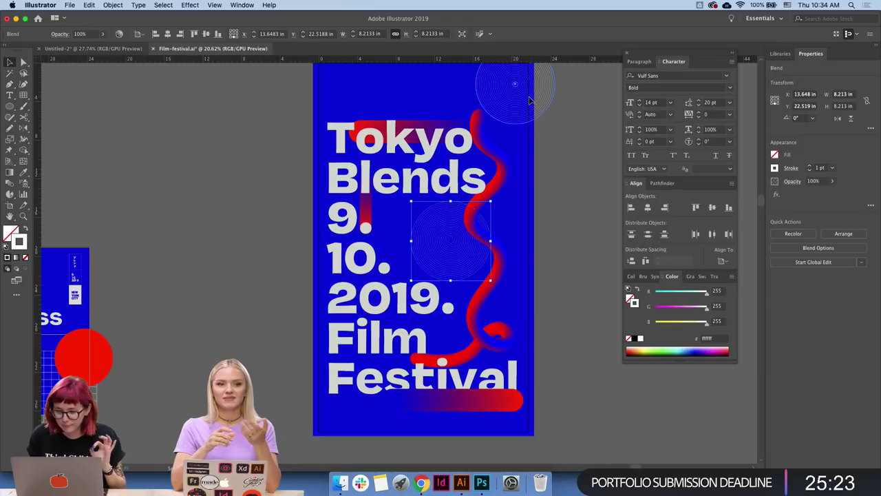
scroll(480, 163, "up", 2)
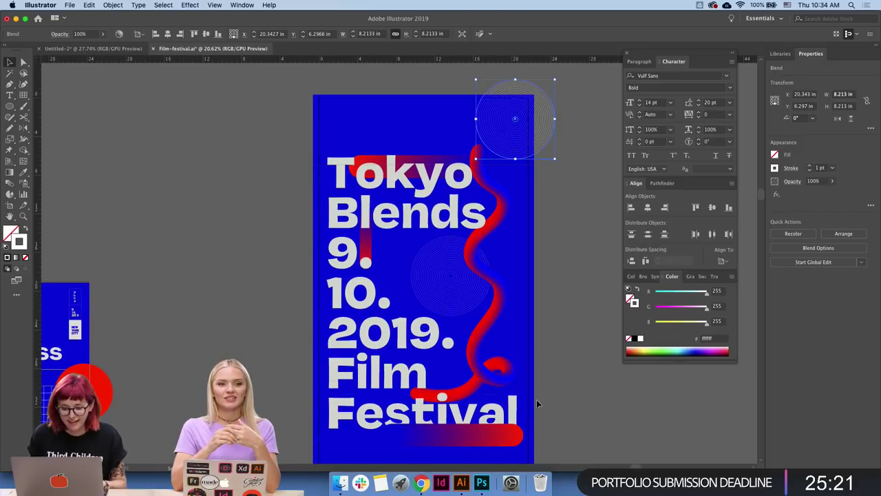
left_click_drag(525, 441, 397, 108)
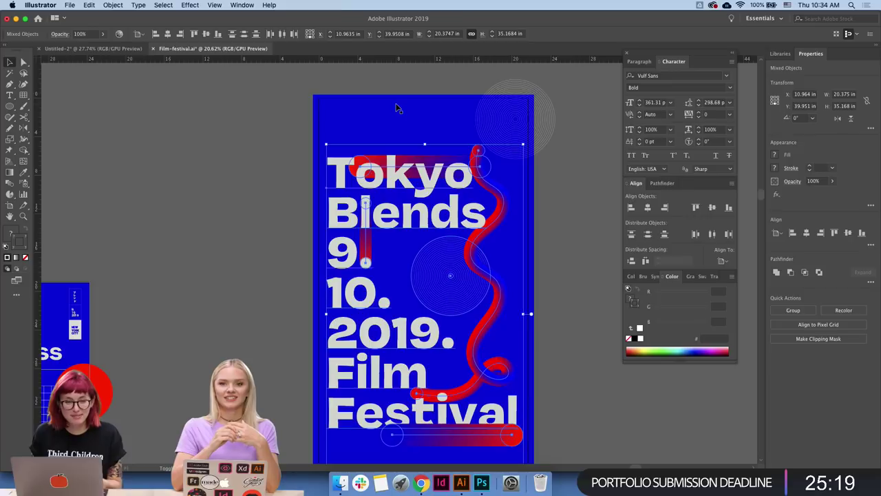
key("shift+Up")
key("shift+Up")
key("shift+Up")
key("shift+Up")
key("shift+Up")
key("shift+Up")
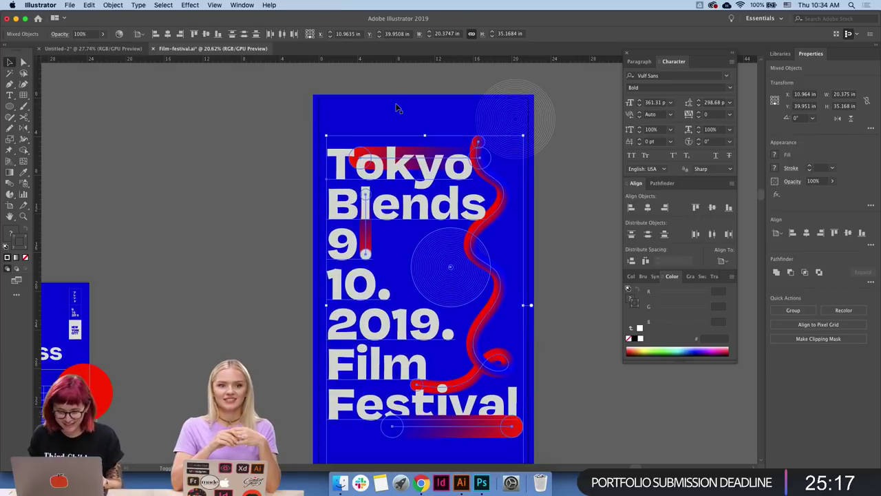
key("shift+Up")
key("shift+Up")
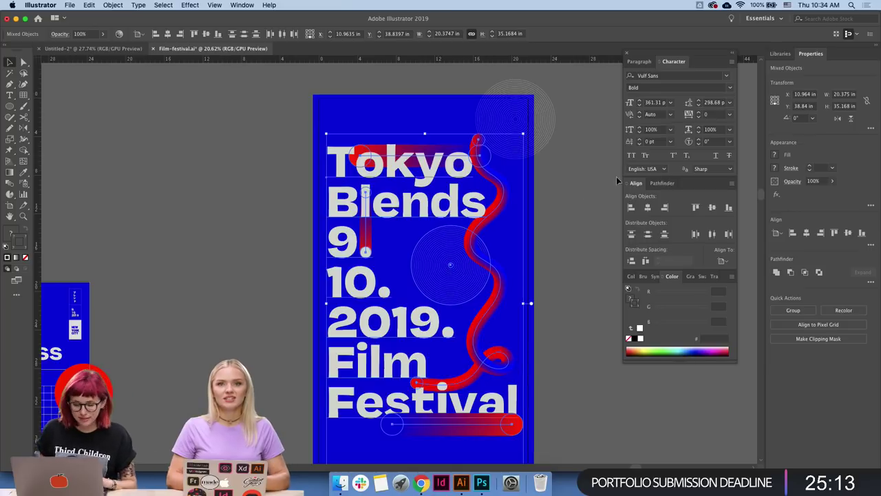
left_click(565, 220)
scroll(561, 200, "down", 2)
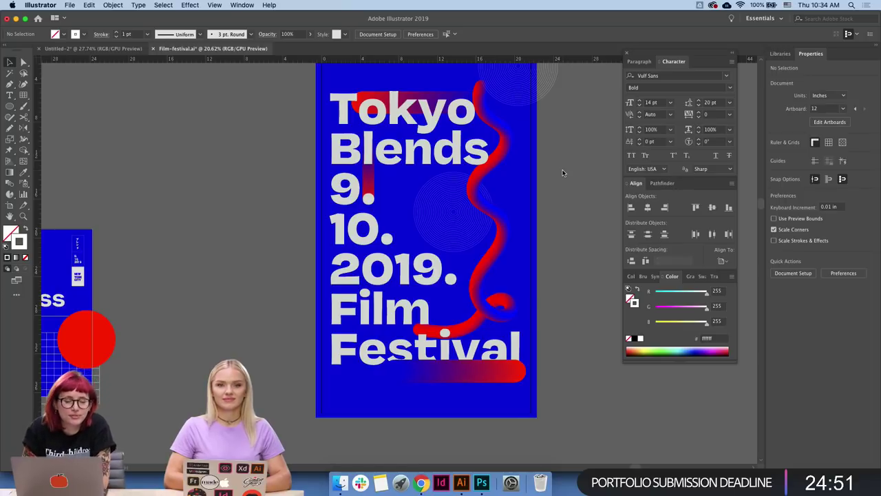
- Duplicate the top-right concentric-circle pattern to the poster's bottom-left corner
scroll(562, 127, "up", 2)
left_click(559, 120)
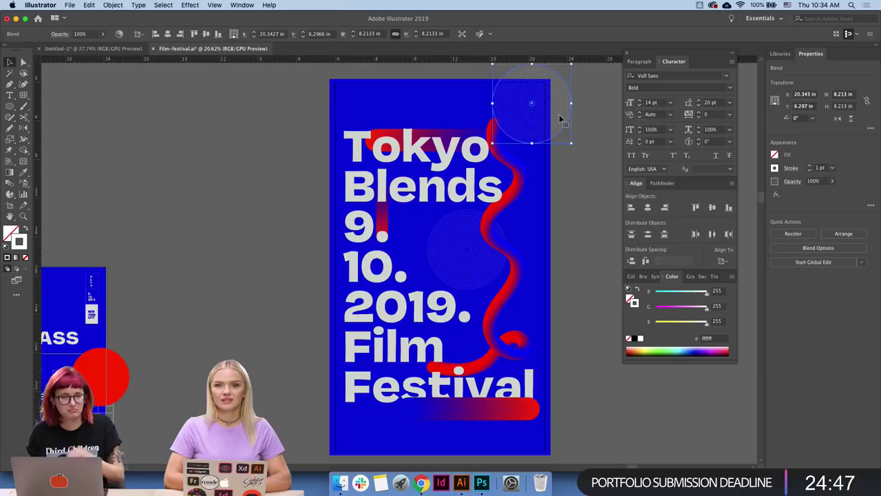
mouse_move(558, 106)
left_mouse_down()
mouse_move(335, 454)
mouse_move(378, 430)
left_mouse_up()
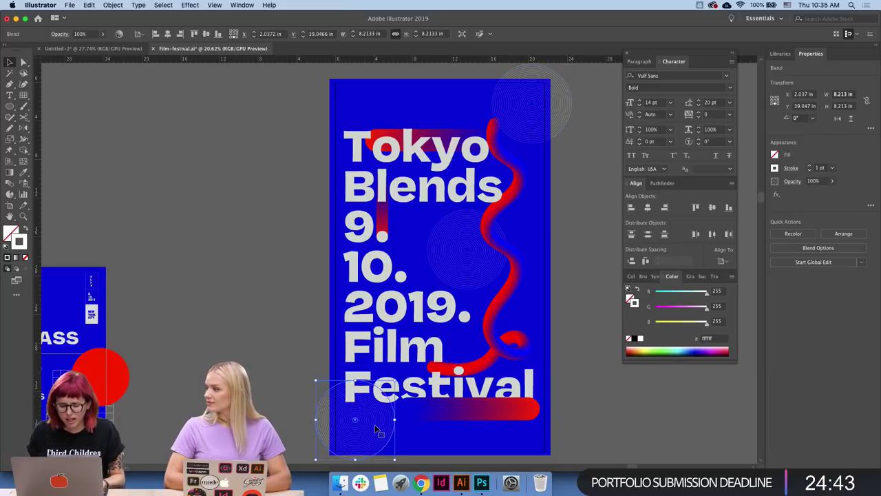
key("super+a")
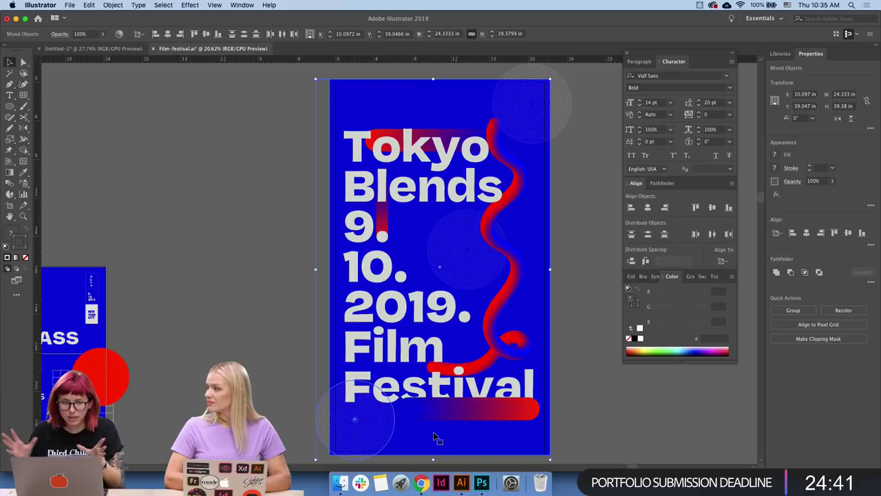
left_click(579, 294)
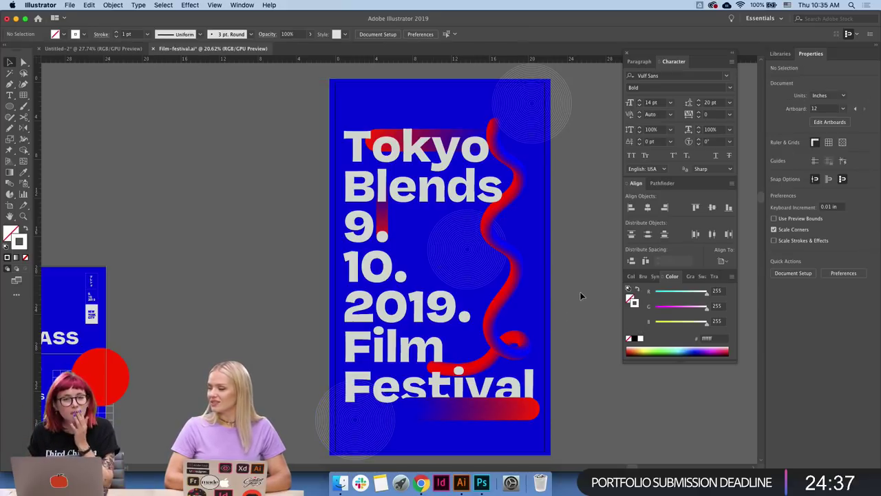
- Enlarge the bottom-left circle pattern to about 10.17 in and view the whole poster
scroll(580, 295, "down", 2)
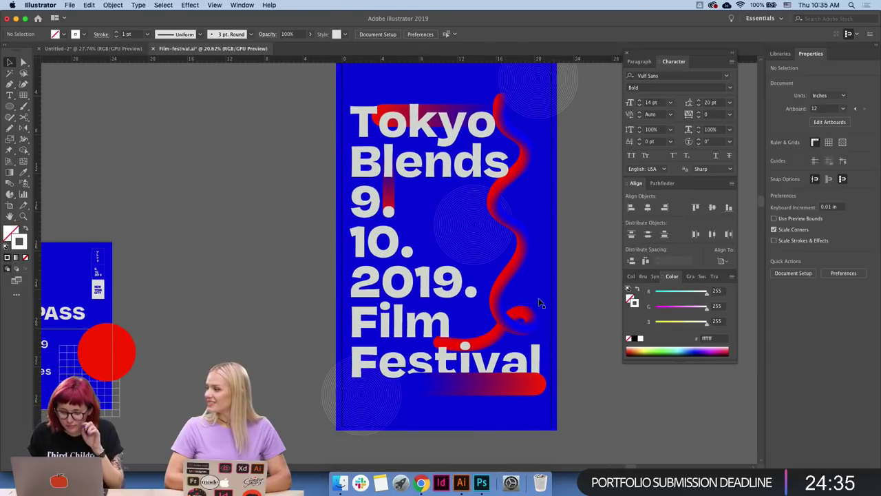
left_click(386, 395)
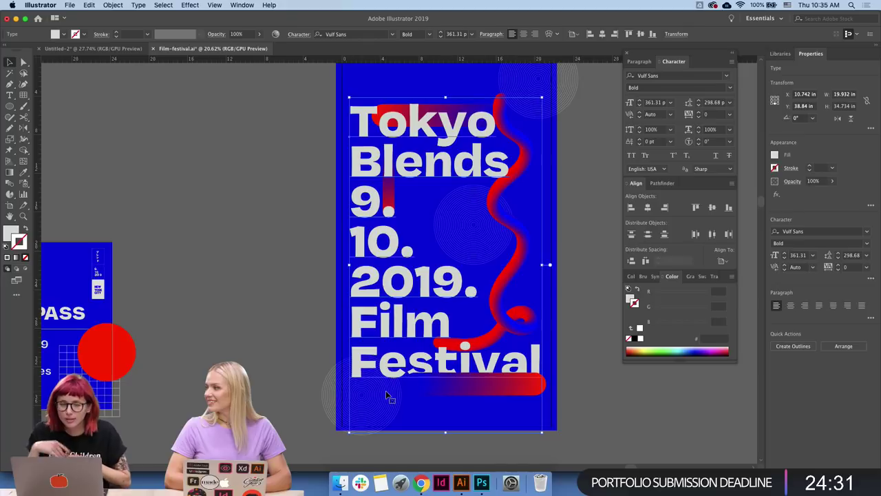
left_click(354, 410)
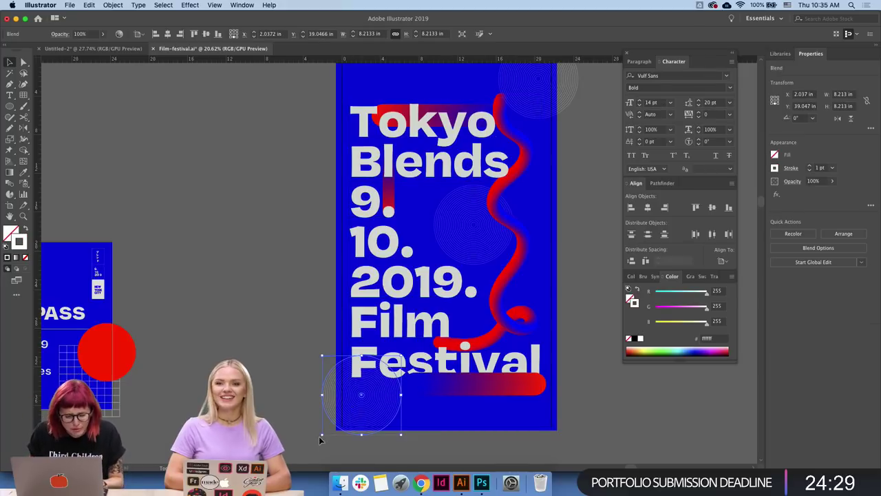
left_click_drag(321, 436, 303, 454)
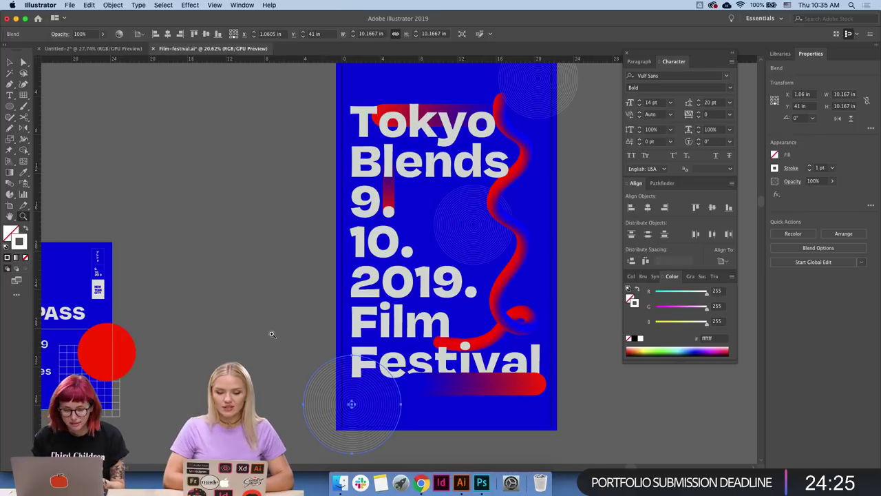
left_click(291, 318)
mouse_move(291, 318)
left_mouse_down()
mouse_move(157, 406)
mouse_move(396, 310)
mouse_move(337, 336)
left_mouse_up()
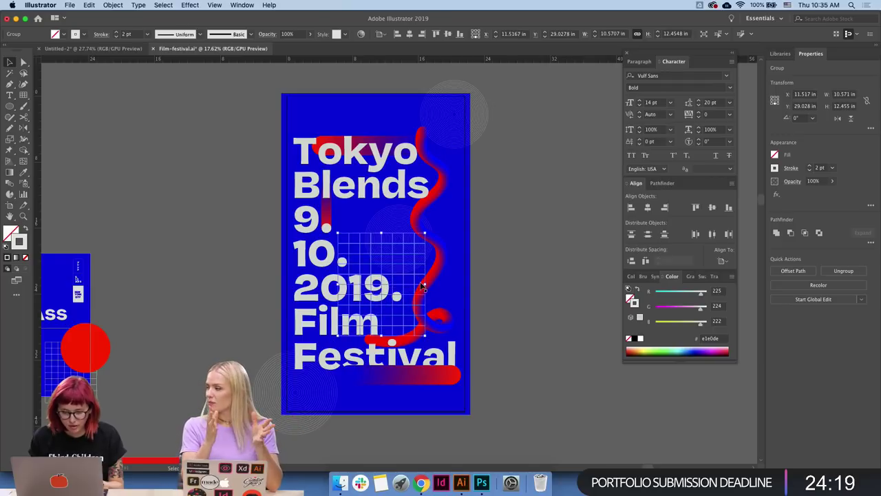
- Undo an accidental title move and drag the light grid up and right beside the ribbon
left_click_drag(402, 308, 360, 163)
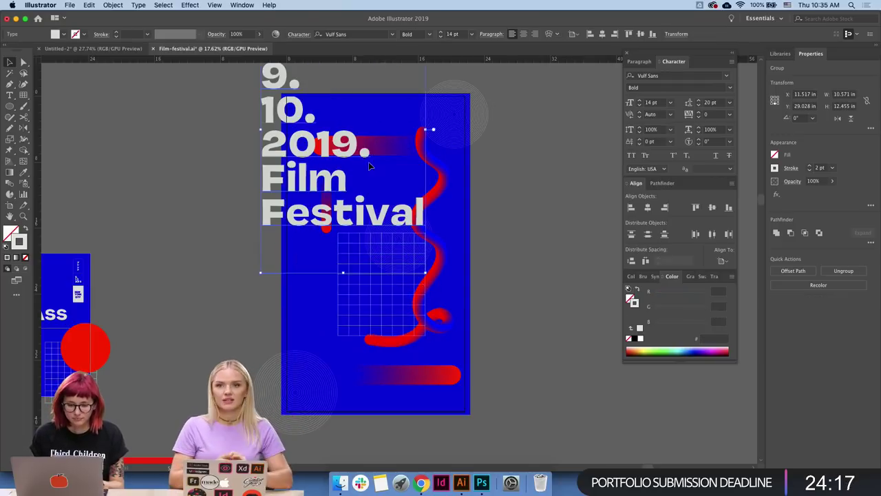
key("super+z")
left_click_drag(425, 280, 465, 255)
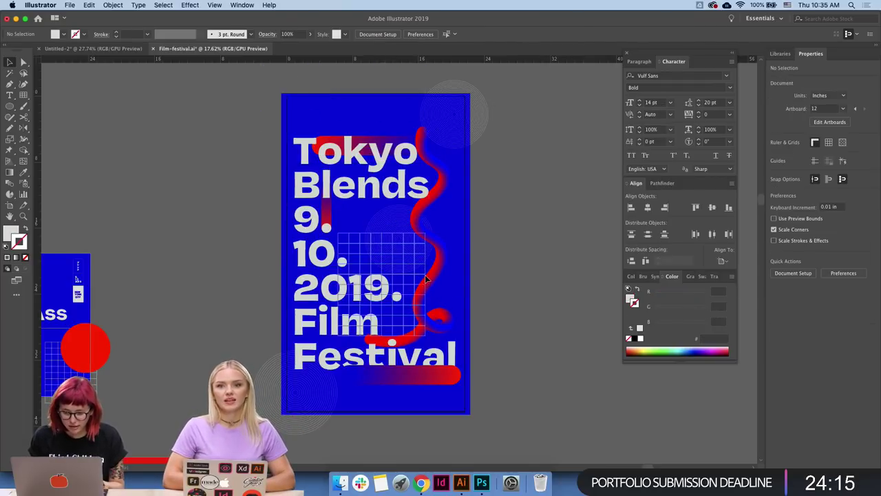
left_click(456, 255)
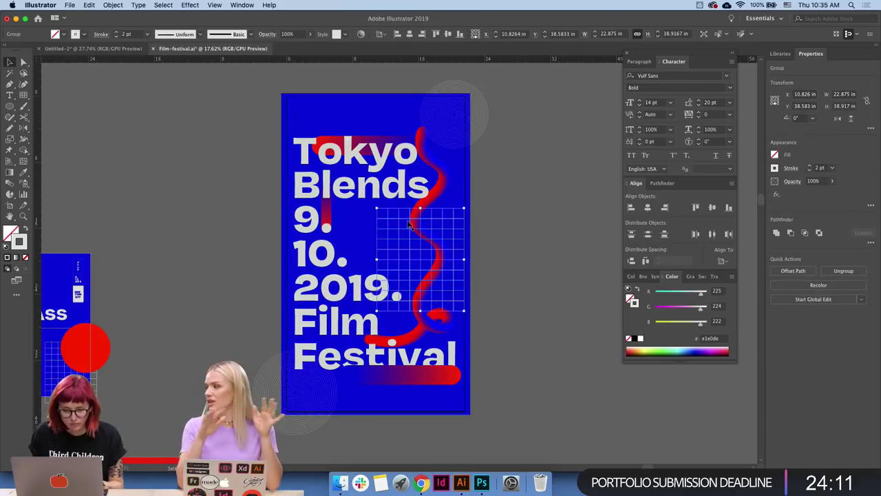
- Nudge the grid two steps left and two steps up so it sits behind the red wave
left_click(465, 191)
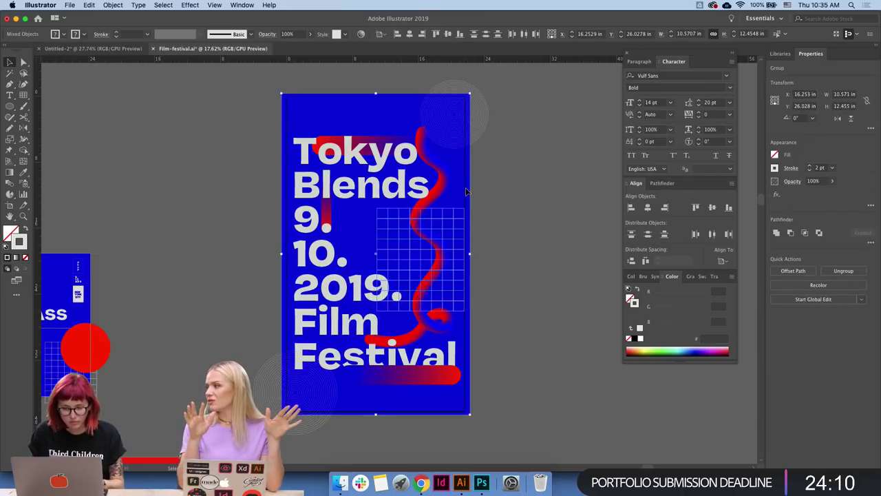
left_click(502, 239)
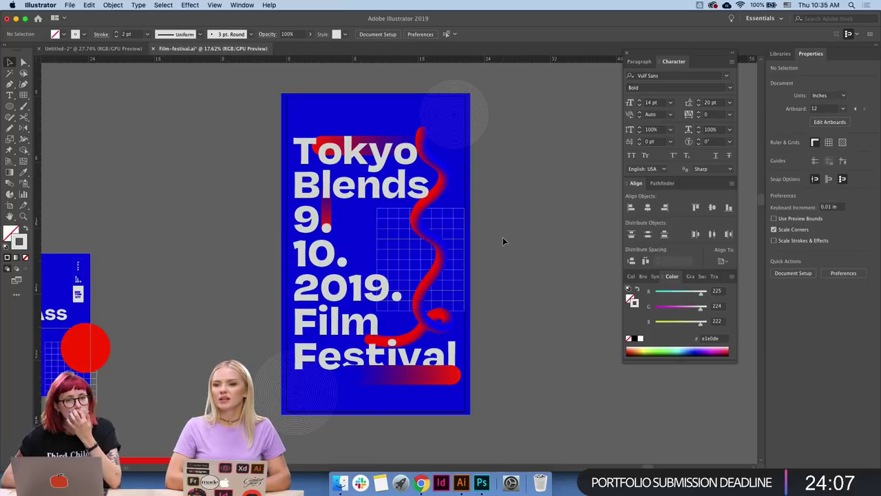
left_click(461, 234)
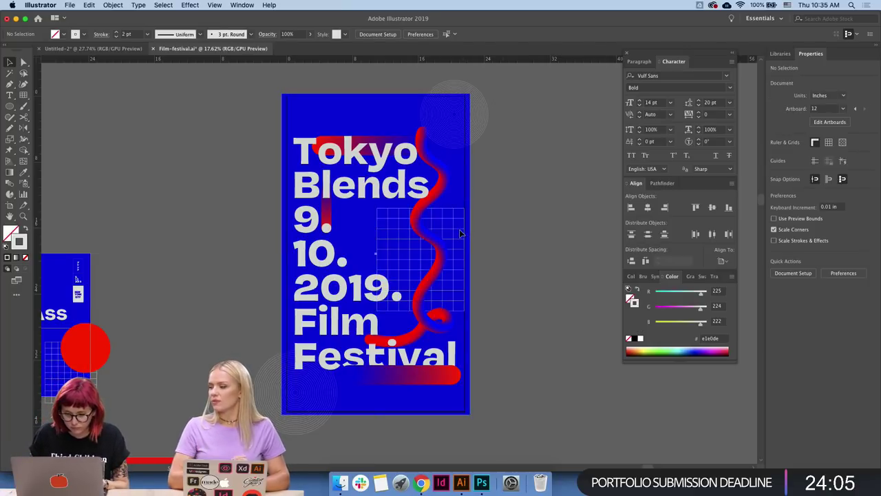
left_click(461, 234)
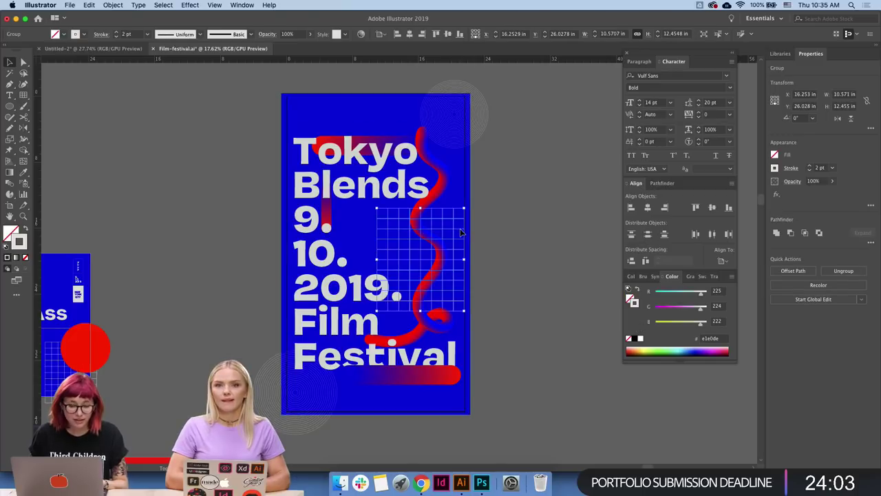
key("Left")
key("Left")
key("Left")
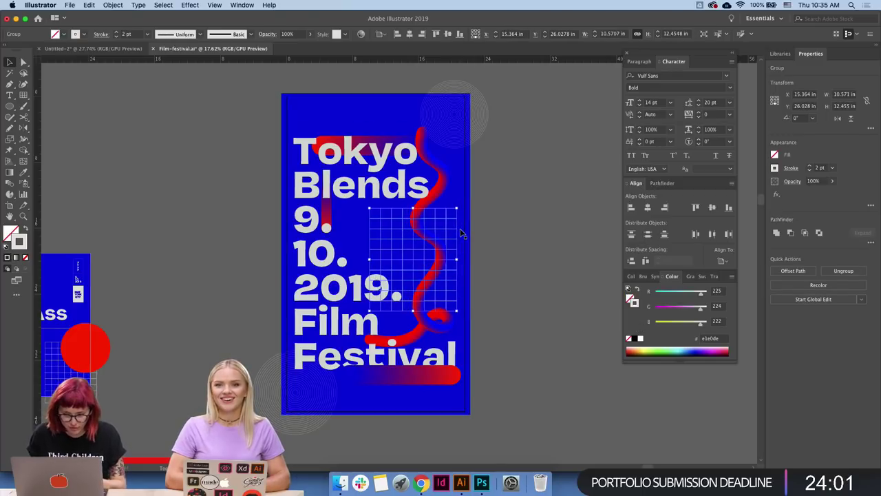
key("Up")
key("Up")
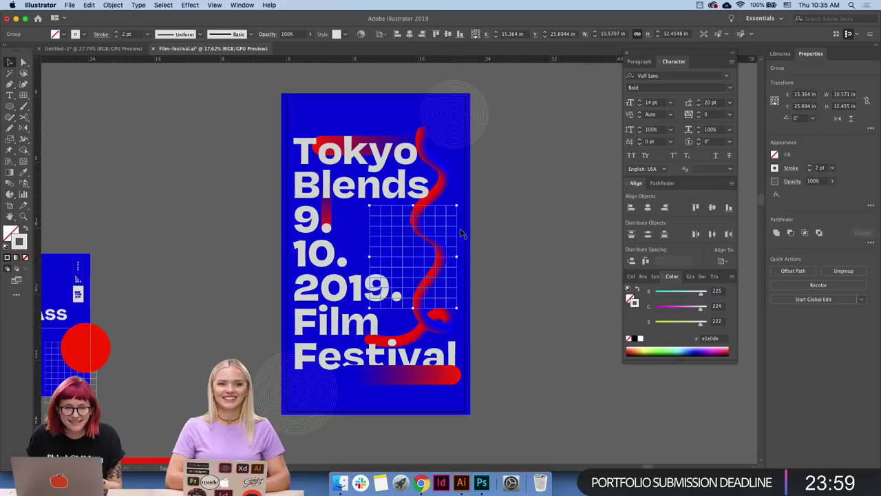
key("Up")
key("Up")
key("Up")
key("Up")
key("Up")
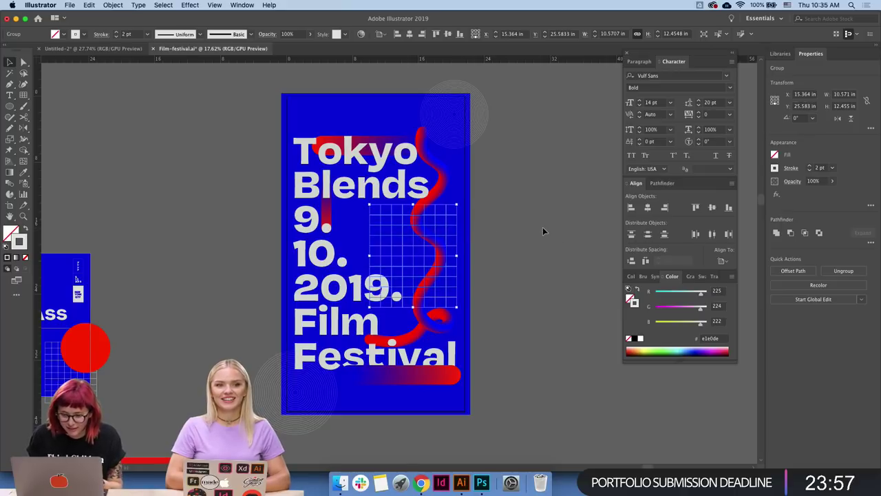
key("Left")
key("Left")
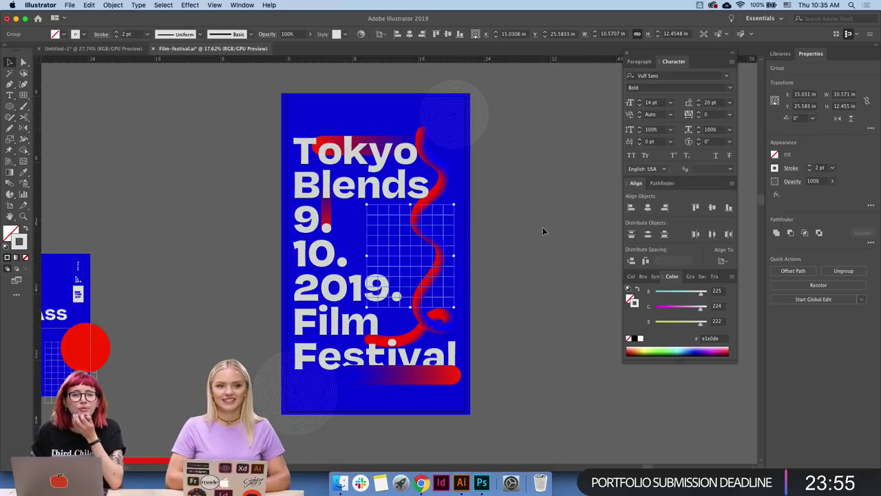
left_click(542, 231)
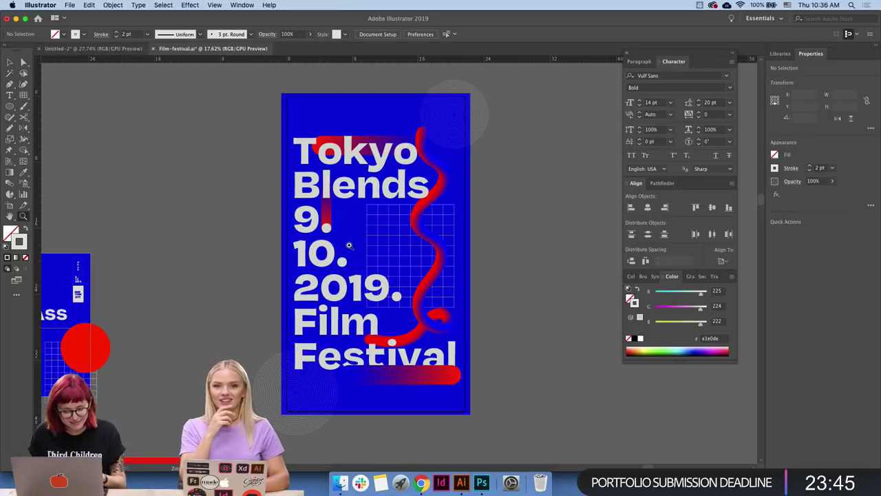
- Paste a copy of the red gradient bar, rotate it horizontal, and place it beside the '10.' dot
left_click_drag(348, 245, 399, 245)
left_click(296, 165)
left_click(246, 172)
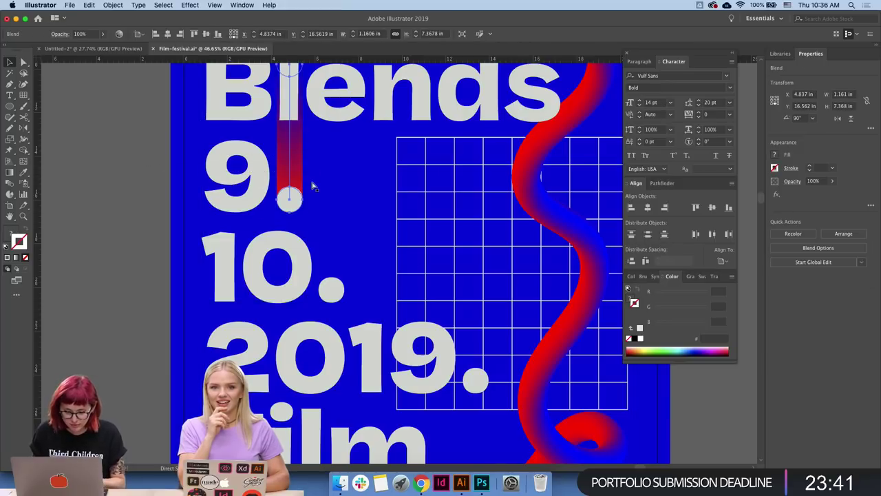
key("ctrl+v")
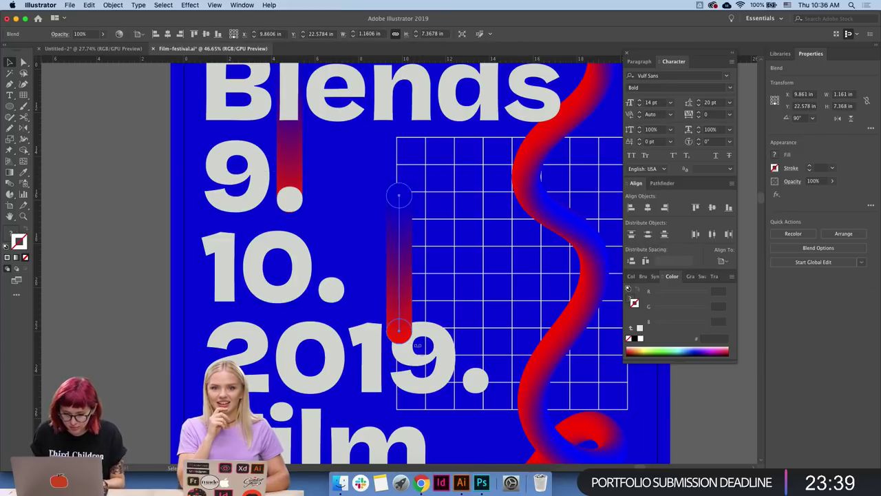
left_click_drag(421, 350, 493, 228)
mouse_move(364, 272)
left_mouse_down()
mouse_move(381, 300)
mouse_move(352, 249)
mouse_move(347, 293)
left_mouse_up()
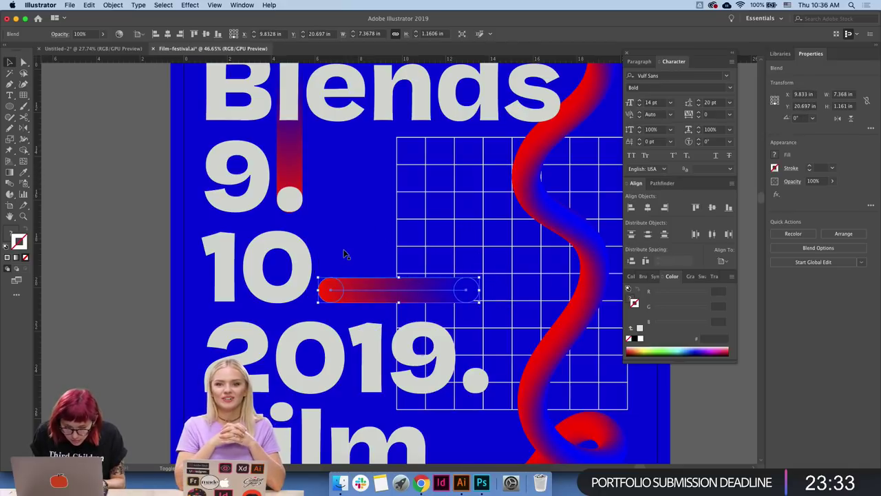
- Deselect the new bar and zoom out to fit the whole poster in view
key("ctrl+a")
key("ctrl+z")
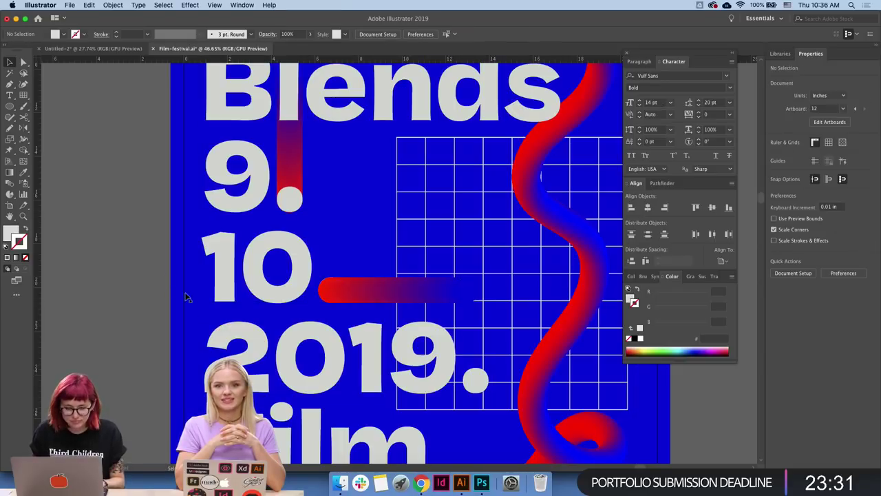
left_click(119, 320)
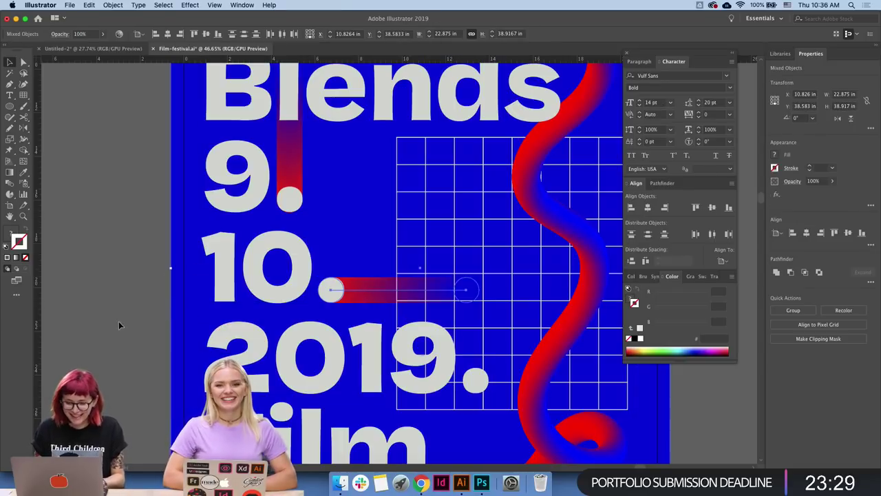
key("z")
left_click(350, 331, "alt")
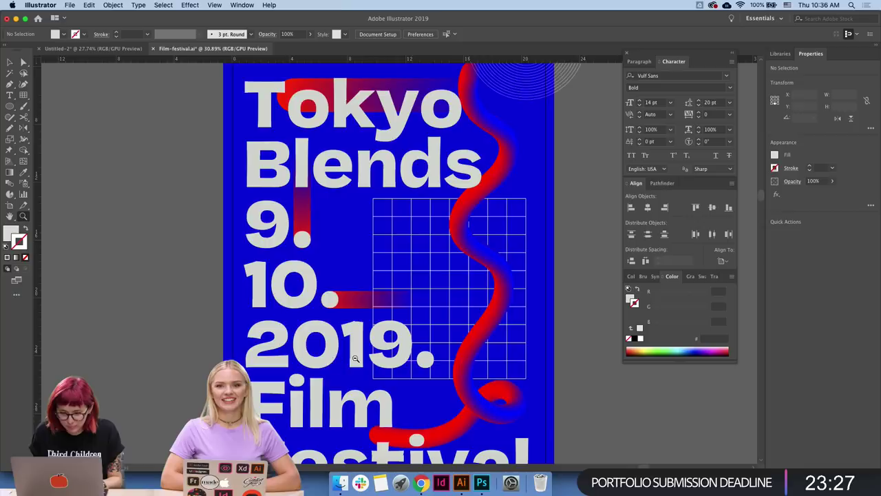
key("ctrl+0")
key("v")
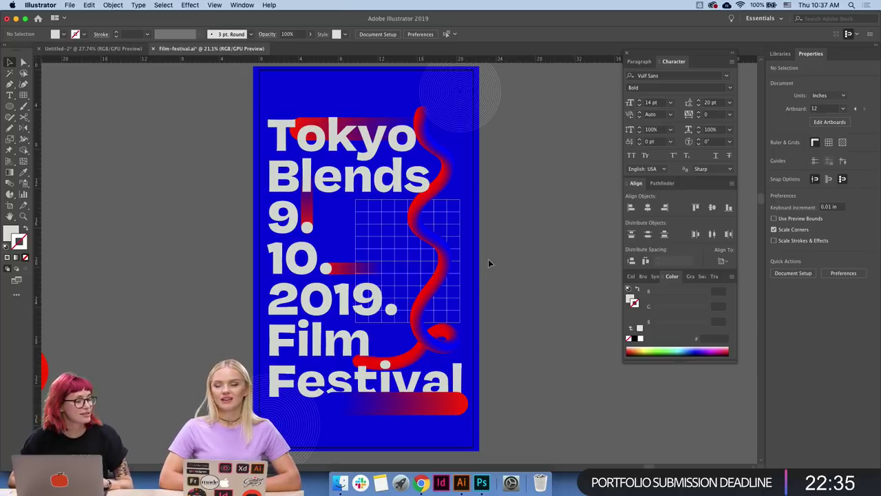
key("z")
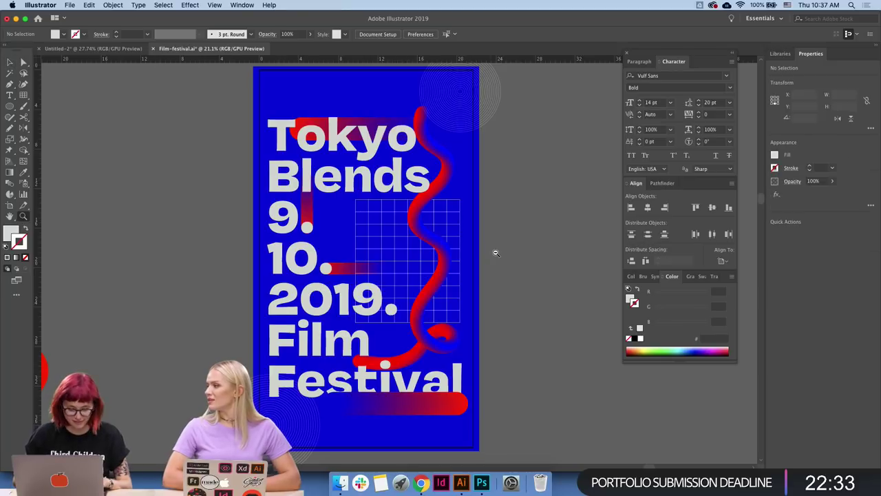
left_click_drag(496, 253, 492, 252)
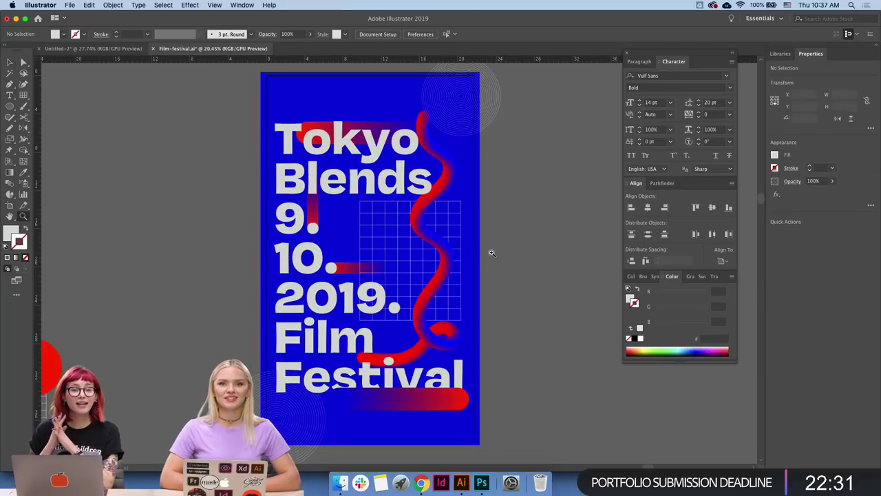
key("v")
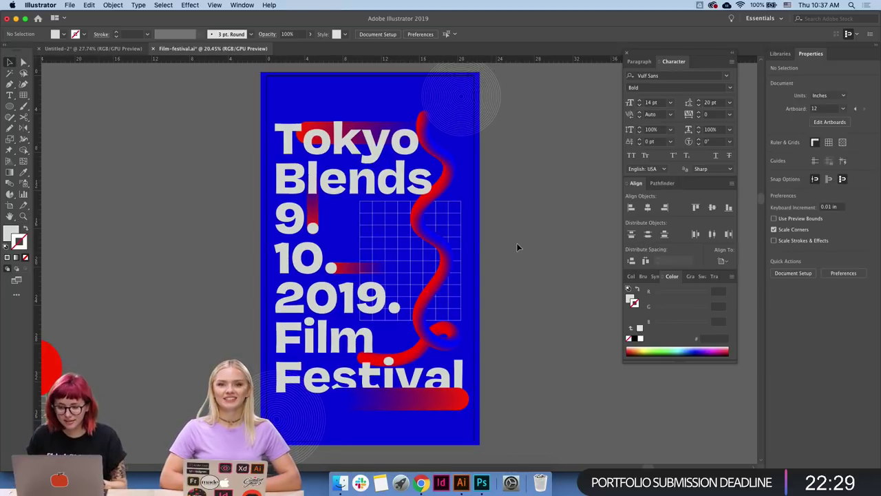
scroll(504, 302, "down", 2)
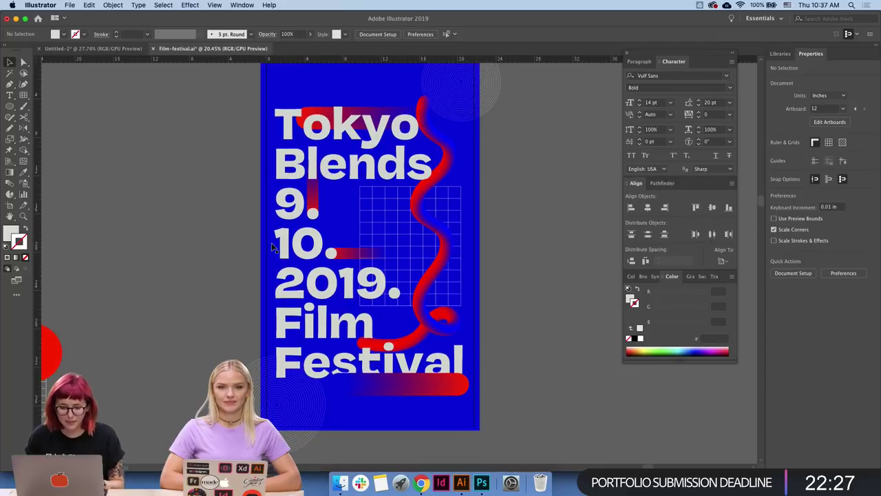
scroll(422, 227, "up", 5)
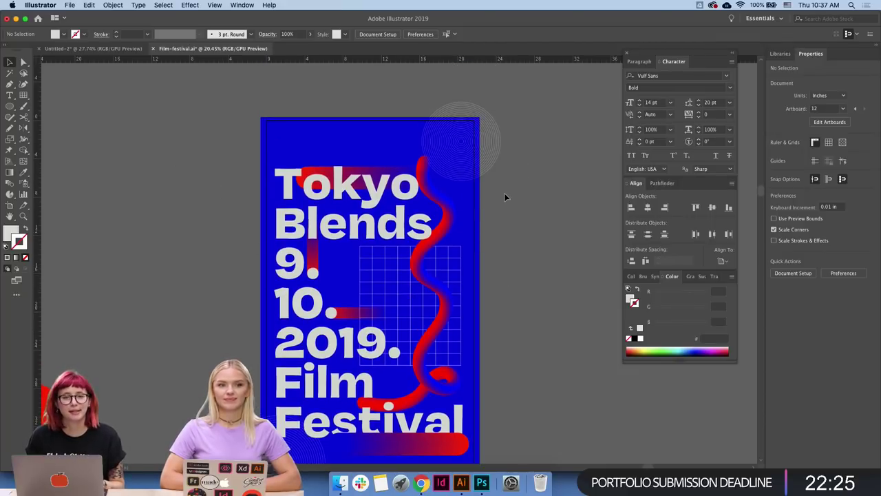
scroll(504, 195, "down", 4)
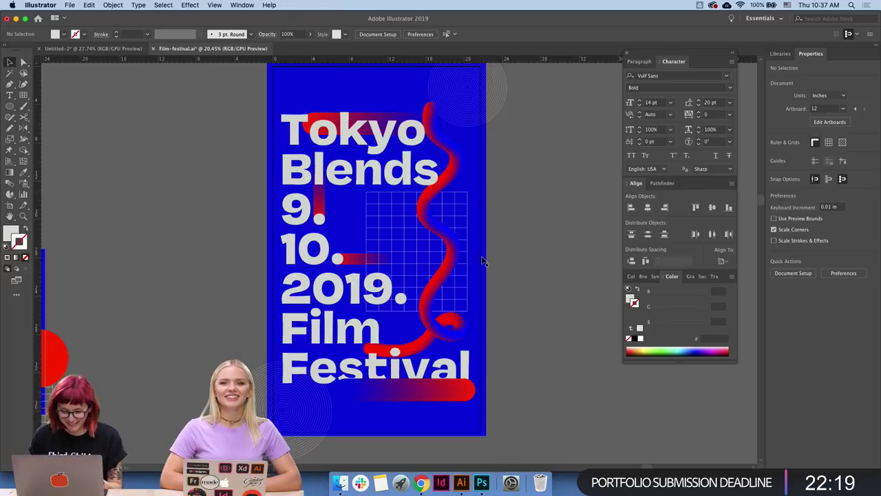
scroll(553, 167, "up", 1)
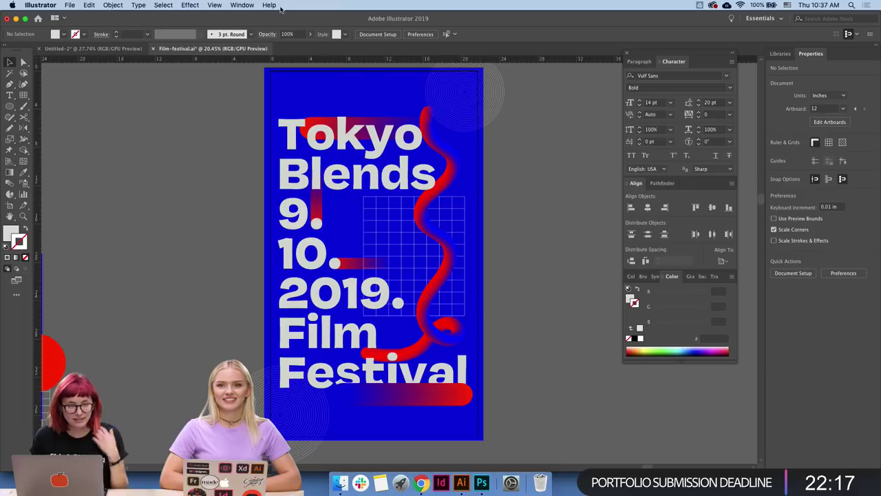
- Begin an artboard export to the 12 folder with a new file name, then cancel to check the artboard number
left_click(70, 4)
mouse_move(80, 154)
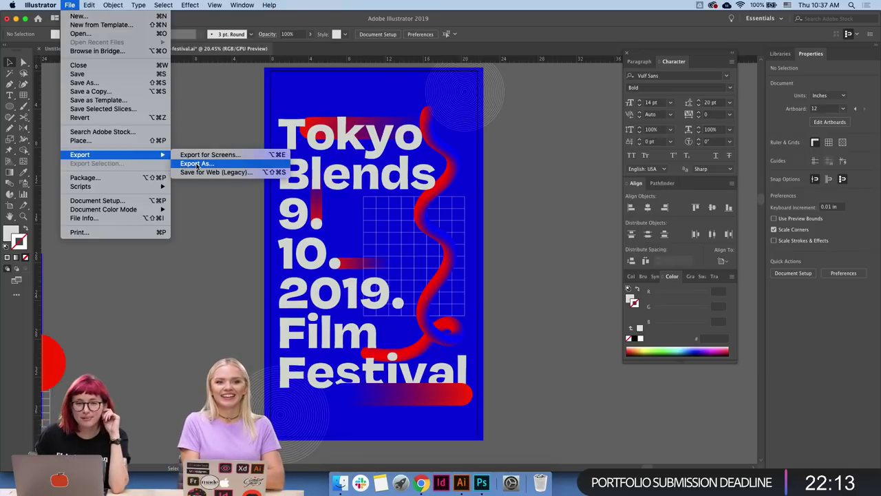
left_click(197, 164)
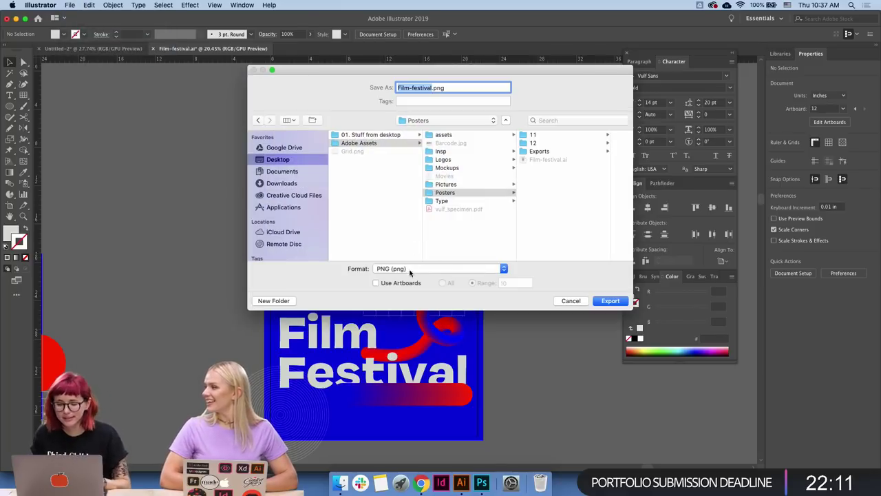
left_click(378, 283)
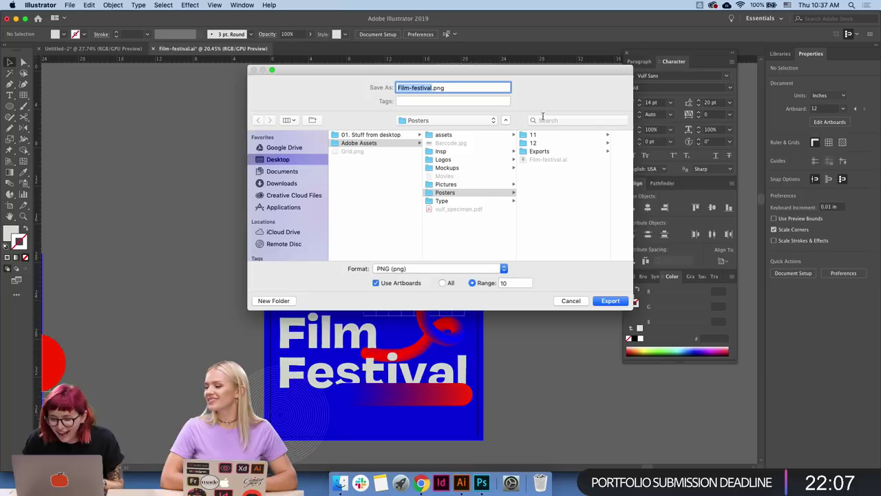
left_click(534, 142)
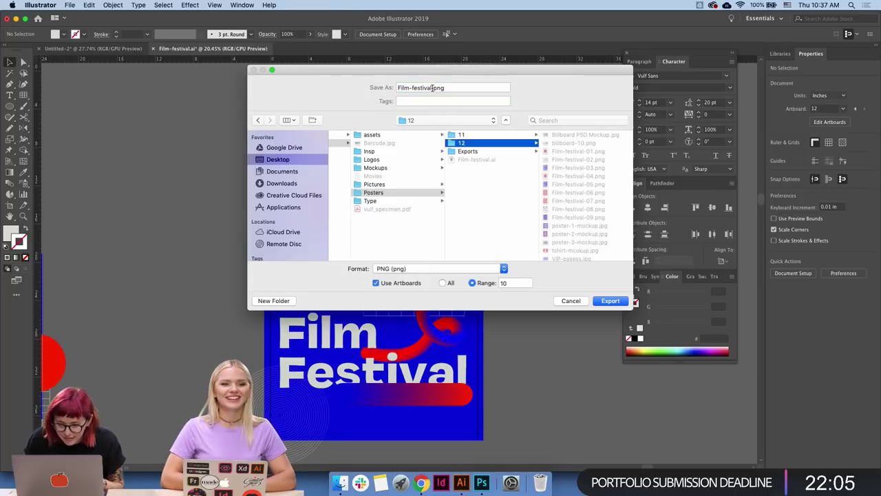
left_click(430, 88)
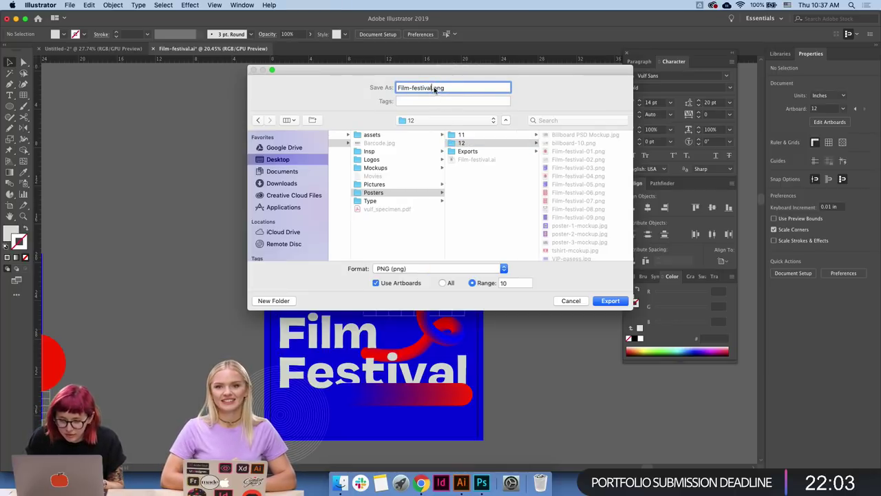
left_click(481, 482)
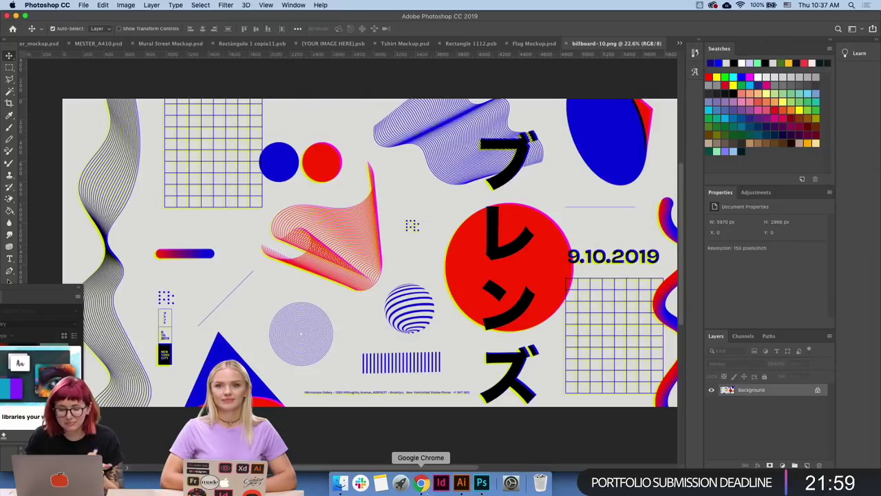
left_click(459, 484)
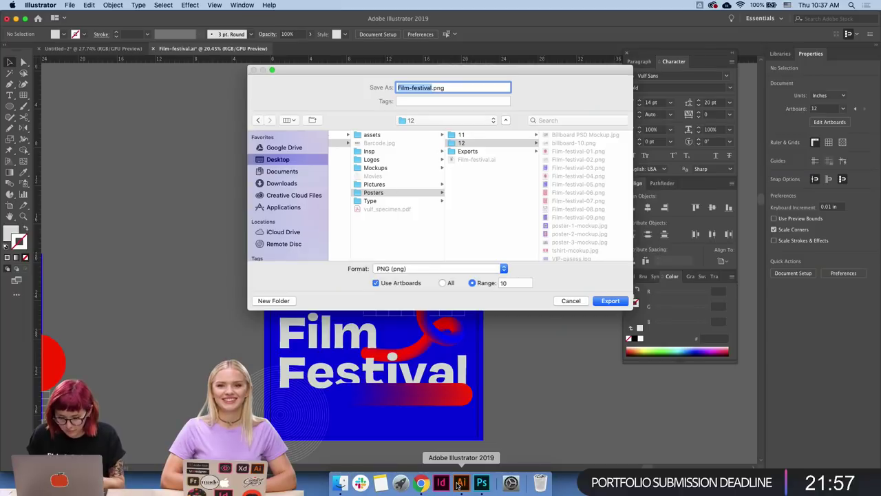
type("flag")
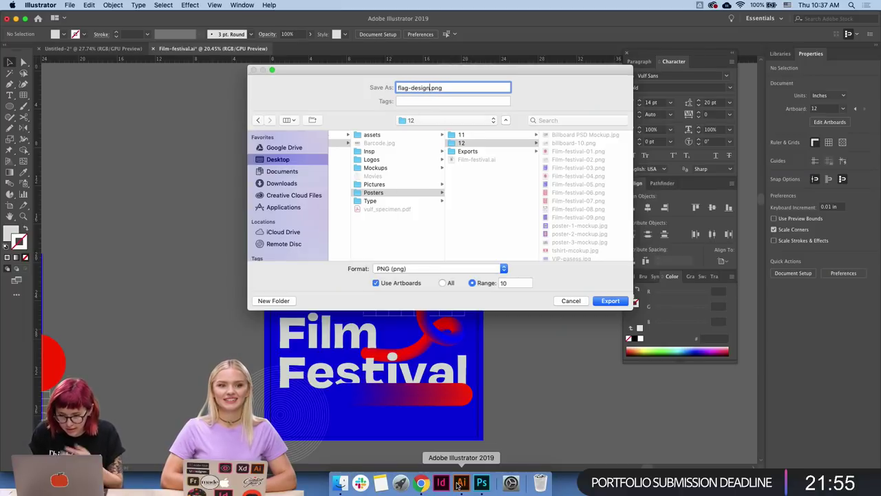
key("Return")
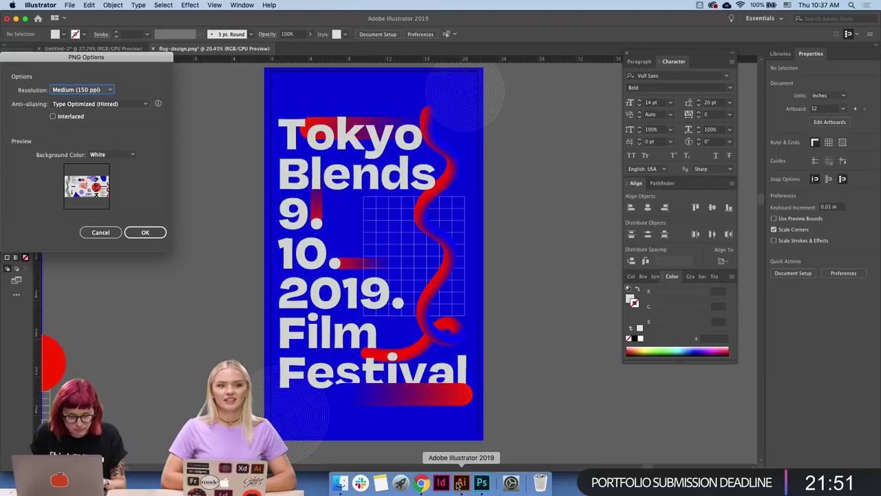
left_click(101, 232)
left_click(10, 206)
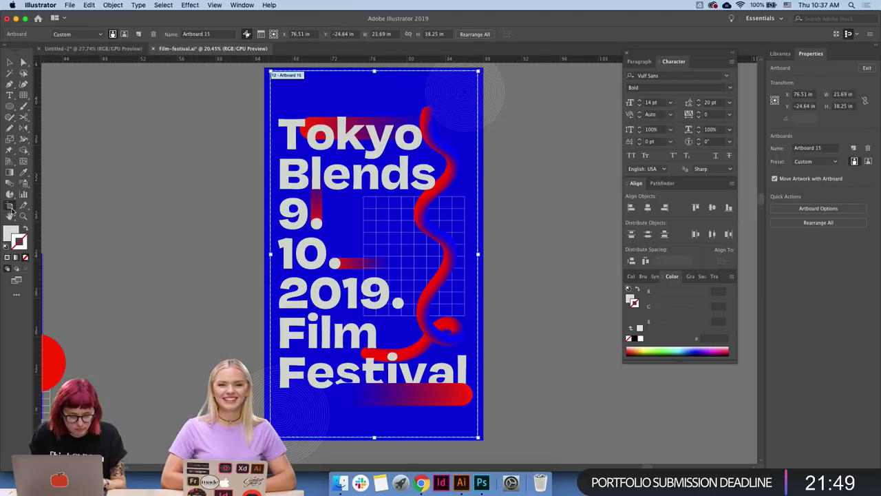
key("Escape")
- Export artboard 12 as PNG into the 12 folder with Use Artboards and Range 12
left_click(70, 5)
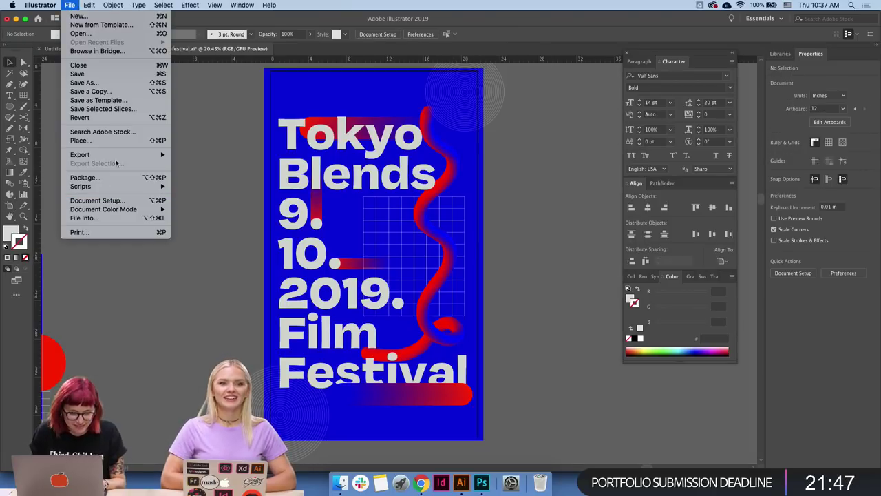
mouse_move(80, 154)
left_click(210, 164)
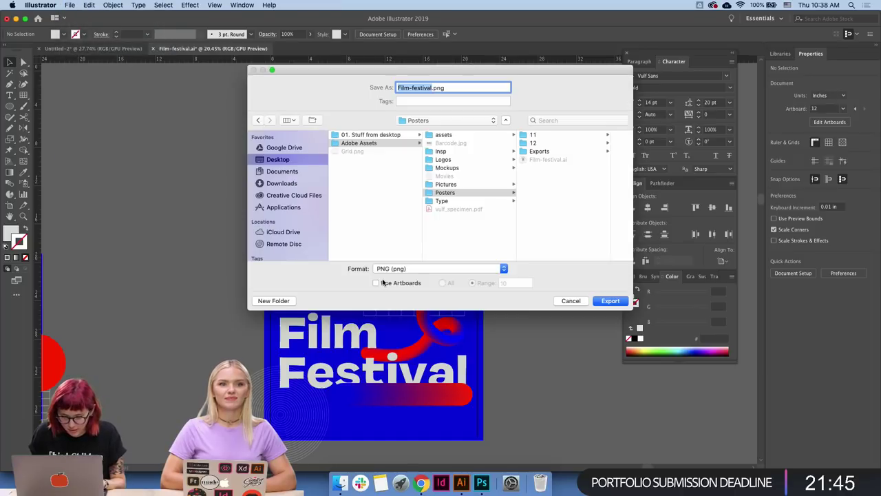
left_click(382, 283)
left_click(562, 142)
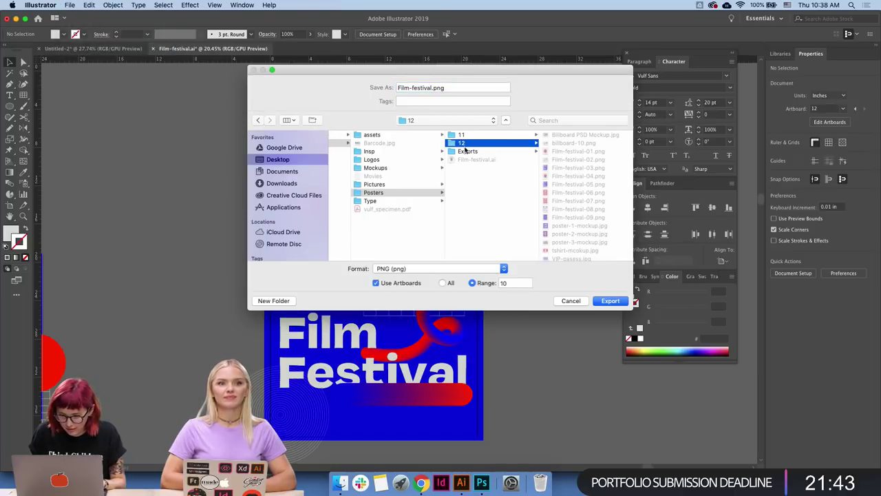
left_click(512, 286)
type("12")
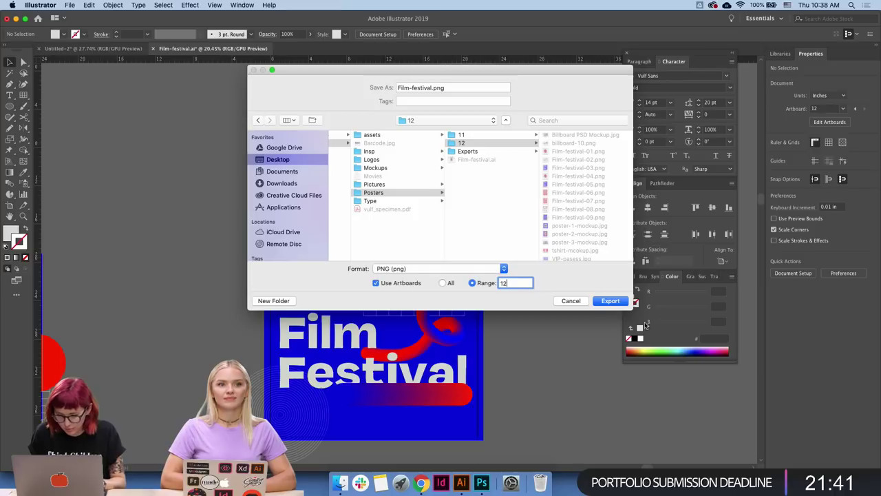
left_click(626, 302)
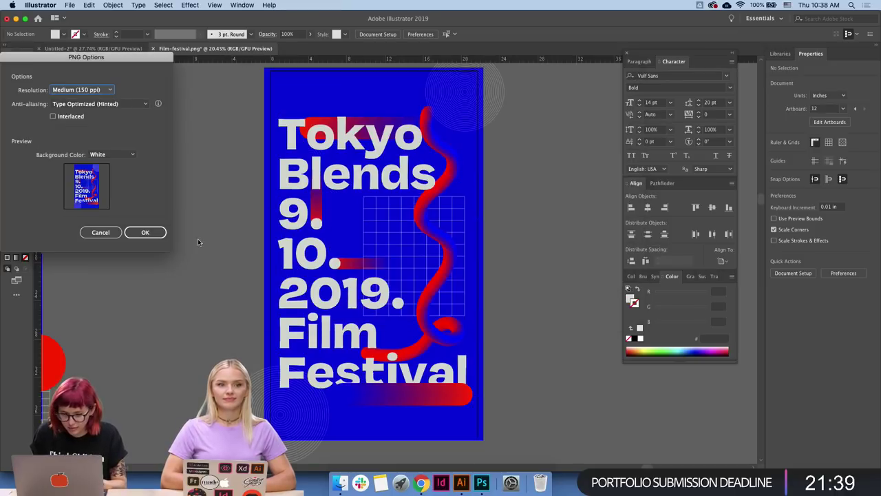
- Accept the PNG options, then open Film-festival-12.png from Finder with Photoshop CC 2019
left_click(156, 236)
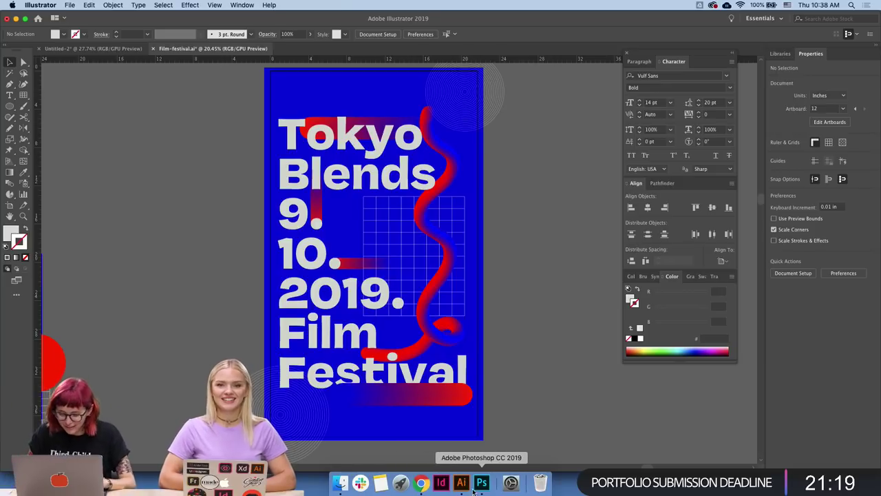
left_click(482, 483)
left_click(334, 482)
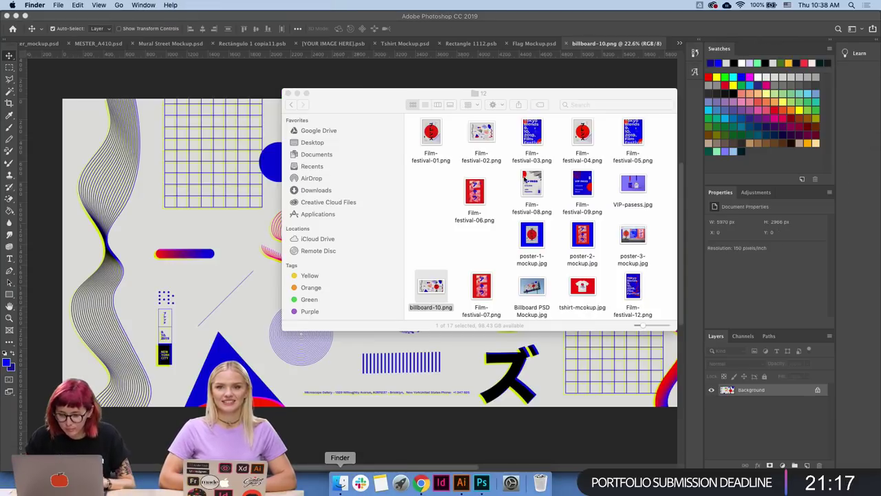
left_click(633, 287)
right_click(635, 286)
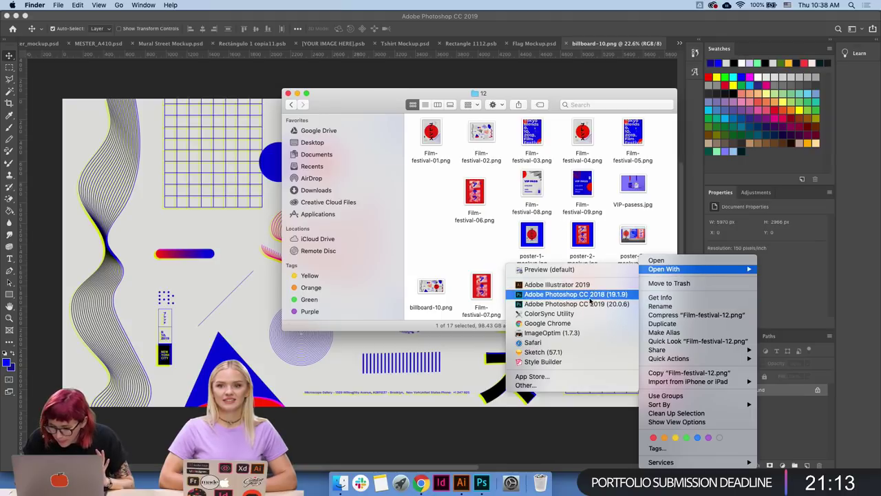
left_click(589, 305)
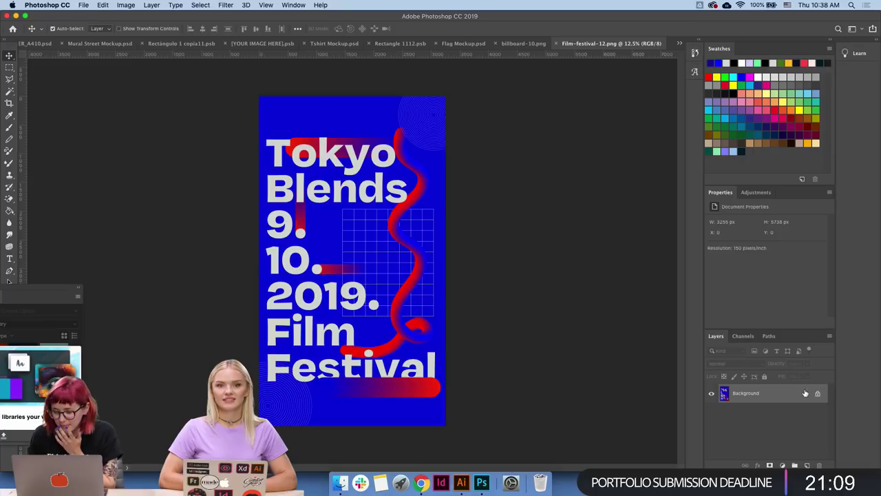
- Duplicate the Background layer and untick the R channel in the copy's Blending Options
left_click_drag(805, 392, 807, 465)
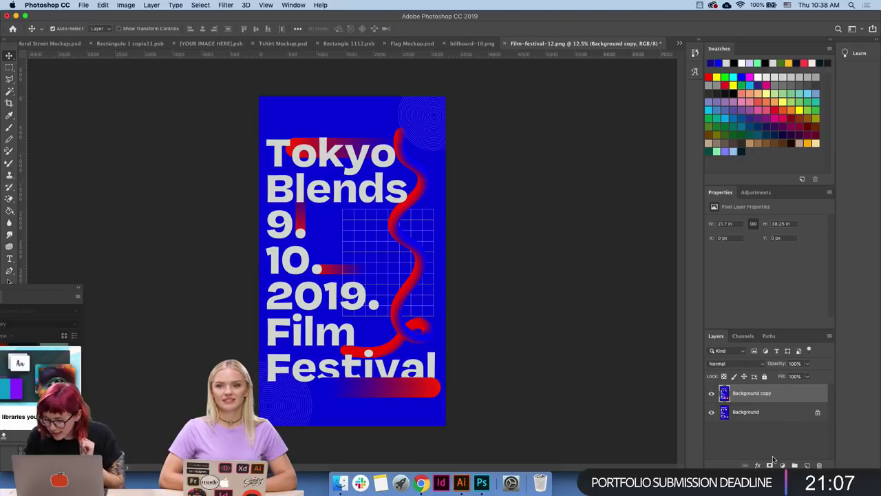
left_click(758, 465)
left_click(777, 363)
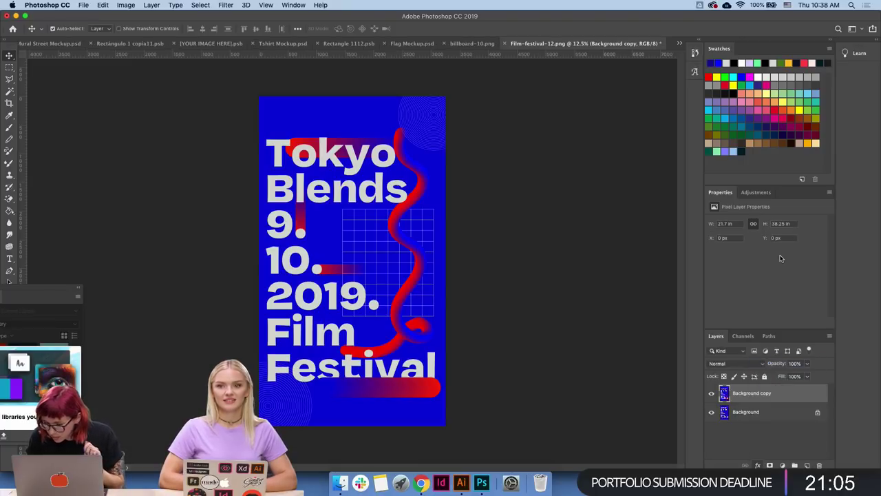
left_click(582, 279)
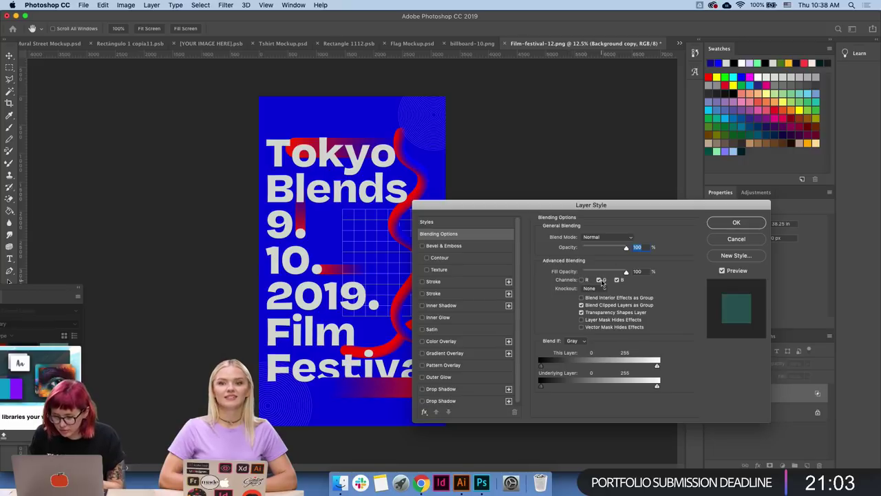
left_click(724, 225)
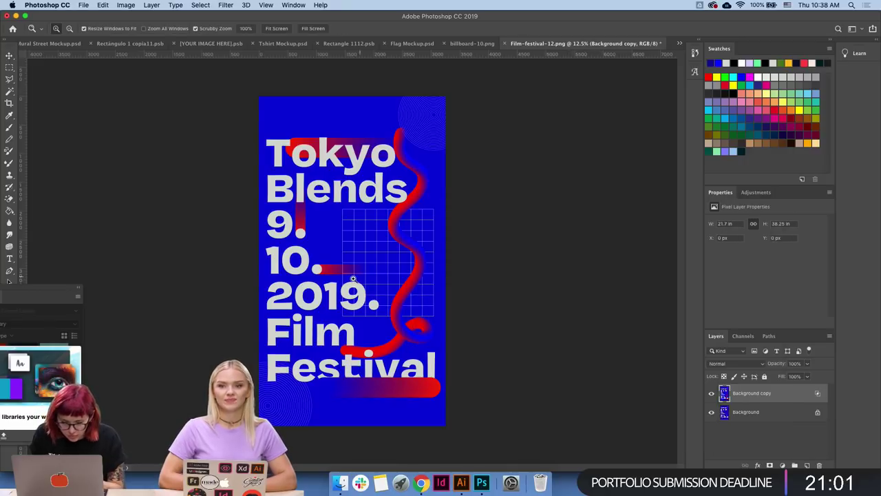
- Offset the copy about 10 px left with Shift-arrow nudges, then merge it down into one layer
left_click_drag(353, 278, 419, 275)
key("shift+Down")
key("shift+Down")
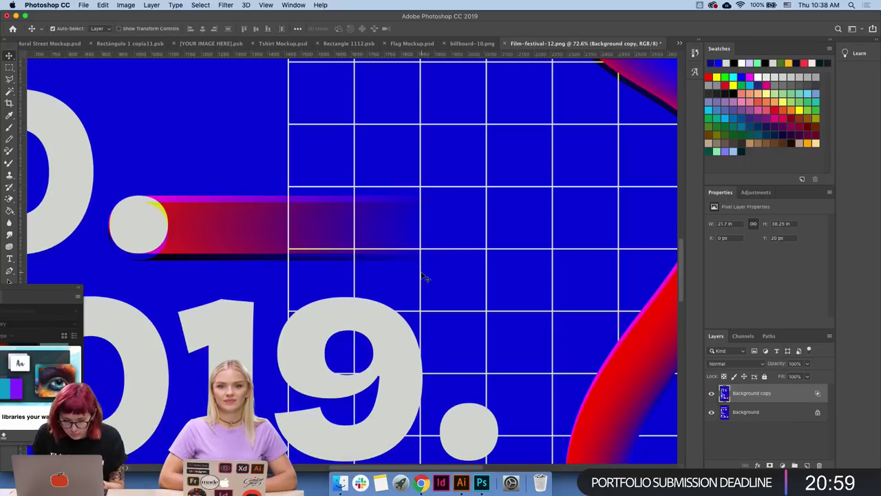
key("shift+Left")
key("z")
left_click_drag(423, 331, 402, 336)
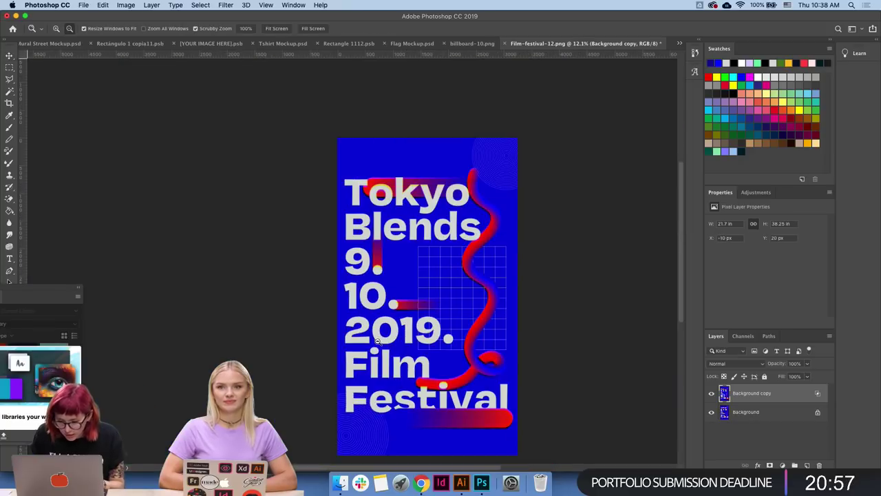
mouse_move(477, 283)
left_mouse_down()
mouse_move(517, 287)
mouse_move(512, 281)
left_mouse_up()
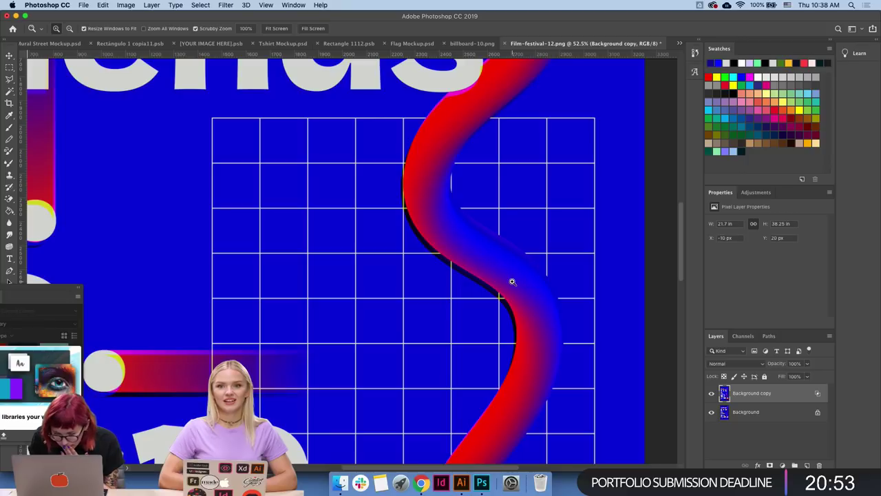
key("v")
key("shift+Up")
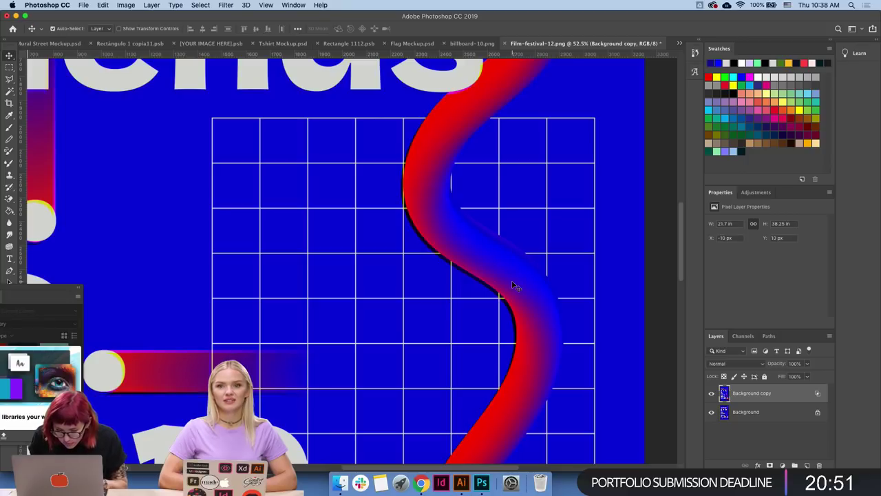
key("z")
mouse_move(513, 284)
left_mouse_down()
mouse_move(447, 291)
mouse_move(466, 294)
left_mouse_up()
key("v")
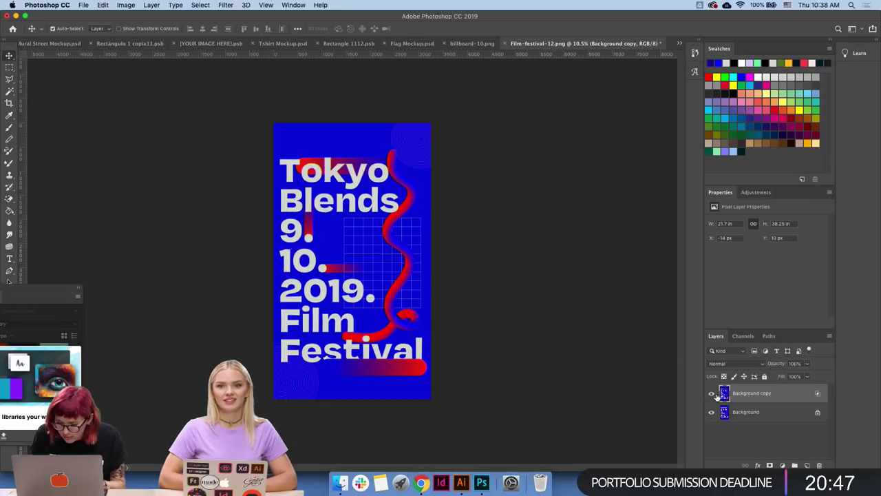
key("super+e")
- In Liquify, Forward Warp the Film lettering and the 0 and 1 of 2019, then apply
left_click(225, 5)
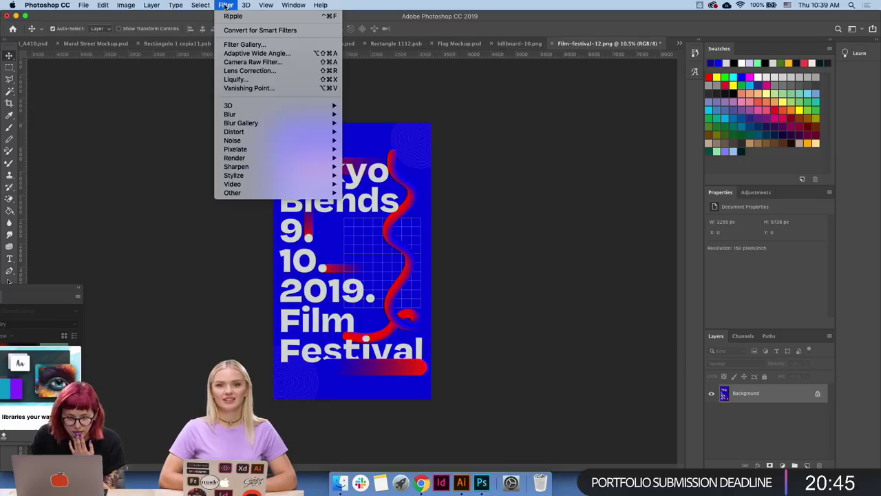
left_click(238, 79)
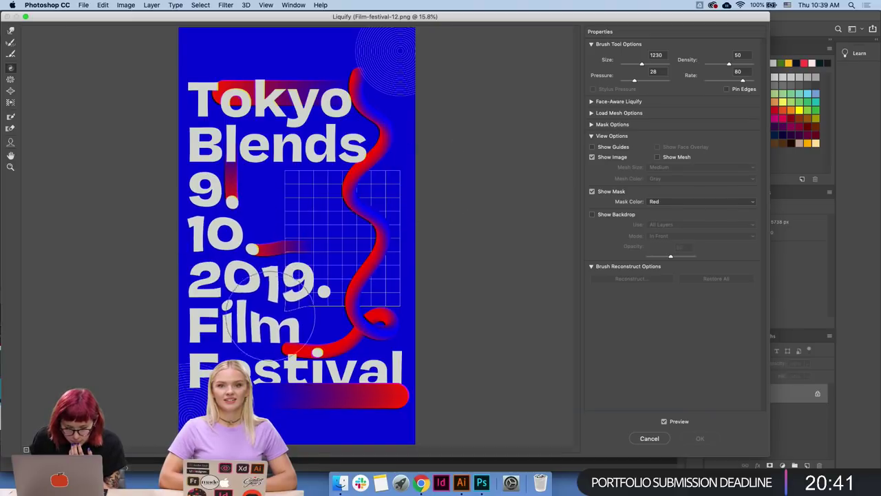
left_click_drag(268, 315, 327, 347)
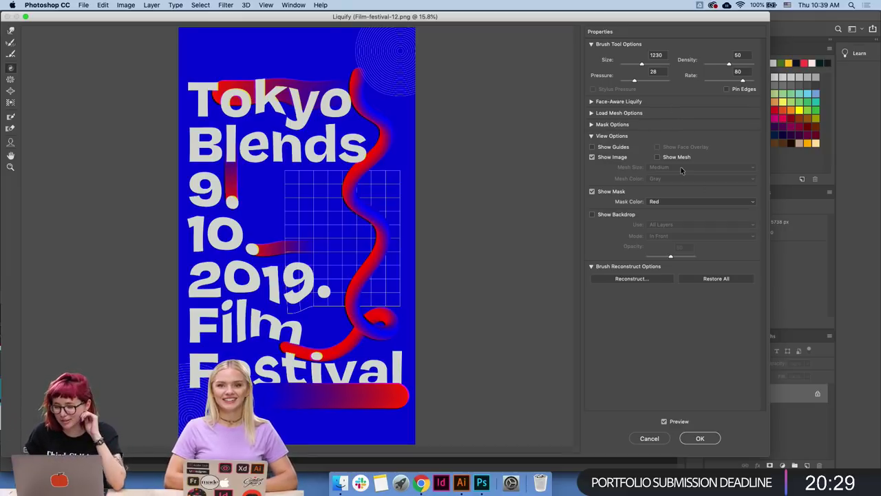
left_click(11, 31)
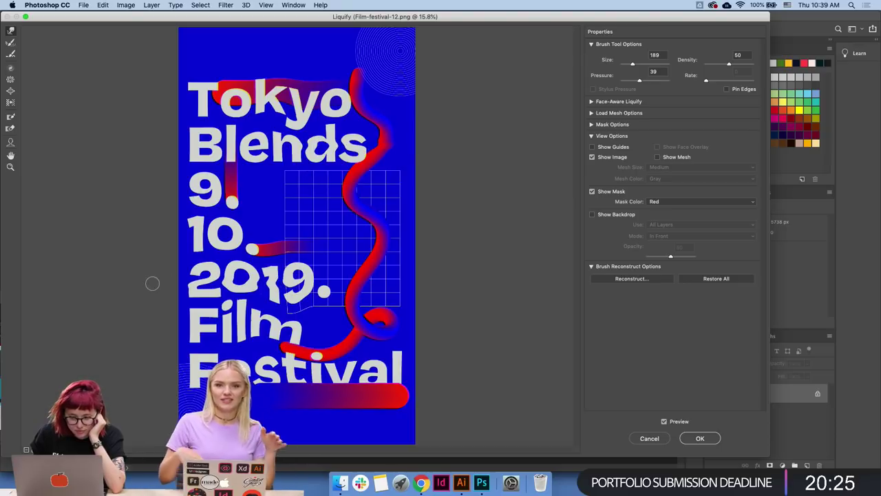
left_click_drag(151, 282, 275, 284)
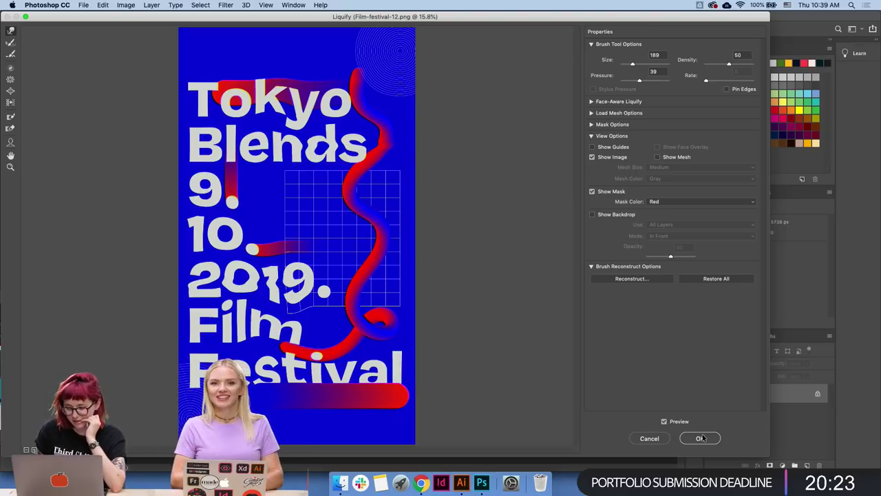
key("Return")
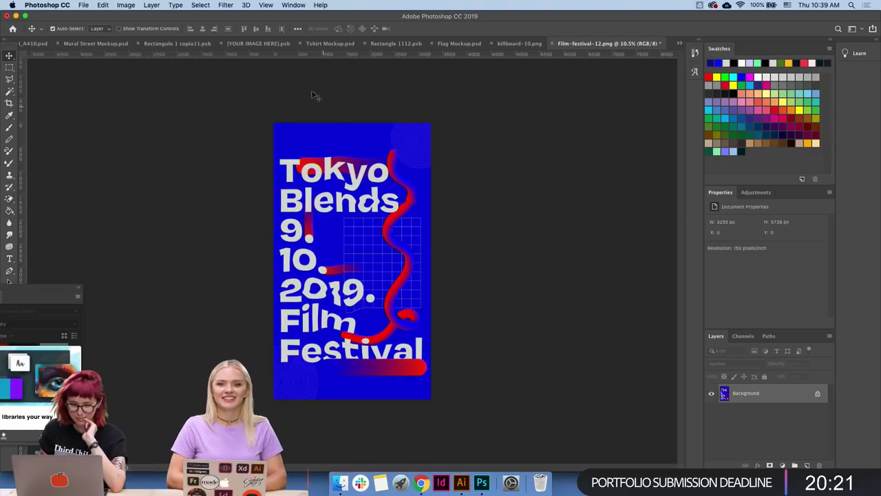
- Find Add Noise through the Help search and apply 23.62% noise to the poster
left_click(320, 5)
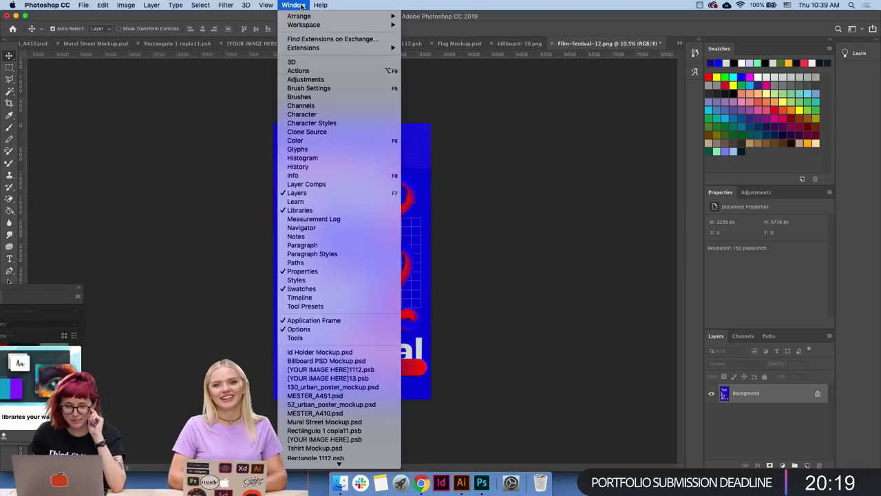
type("NOISE")
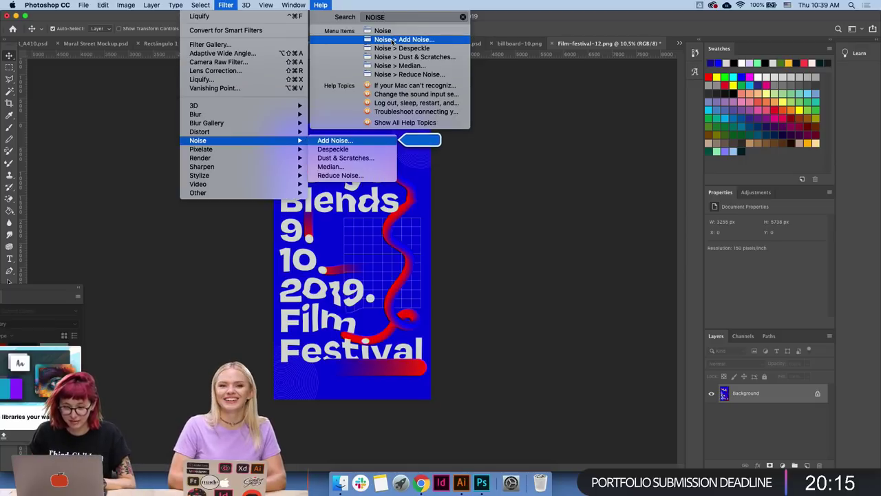
left_click(392, 40)
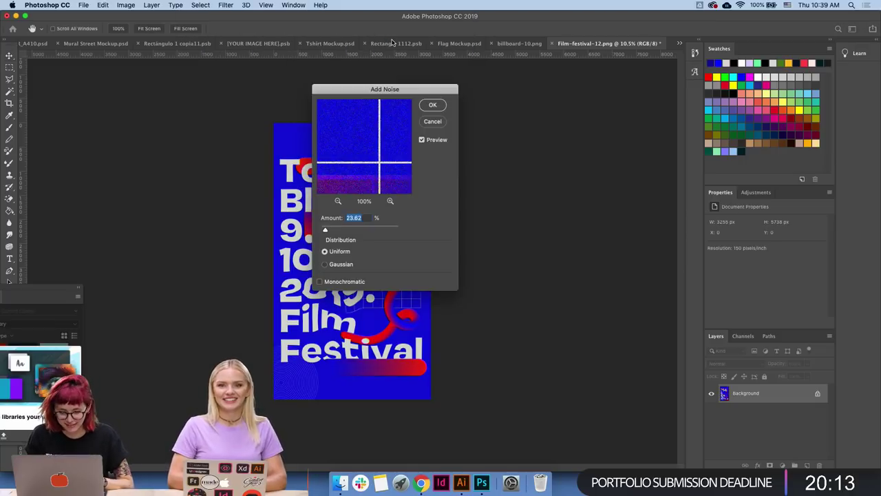
key("Return")
- Save the grained poster with Cmd+S while zooming in to inspect the grain
key("z")
left_click(377, 286)
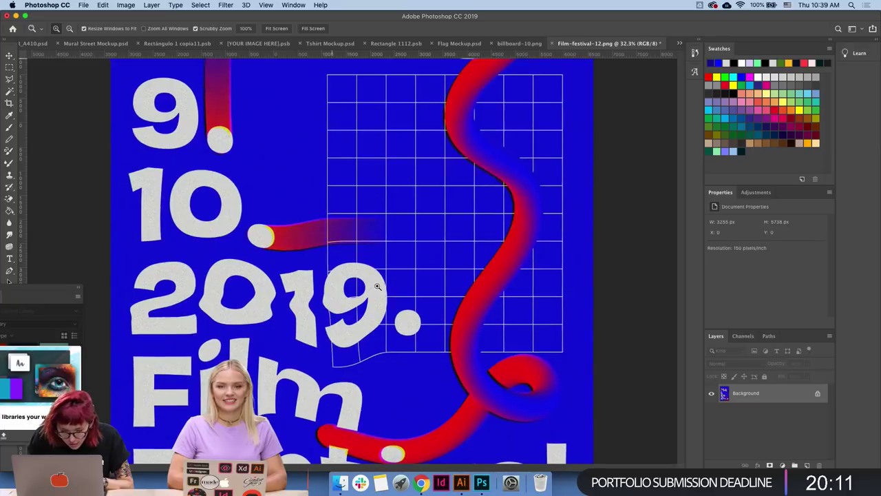
left_click_drag(377, 286, 376, 286)
key("super+s")
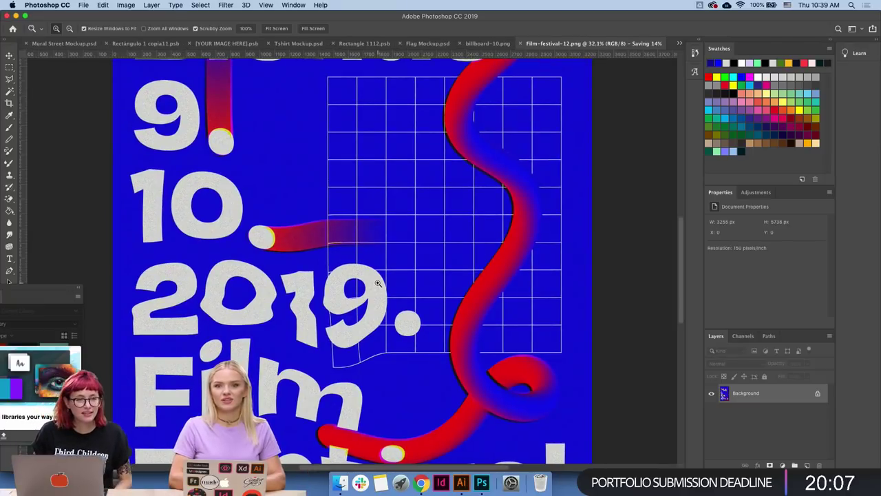
left_click_drag(387, 157, 386, 165)
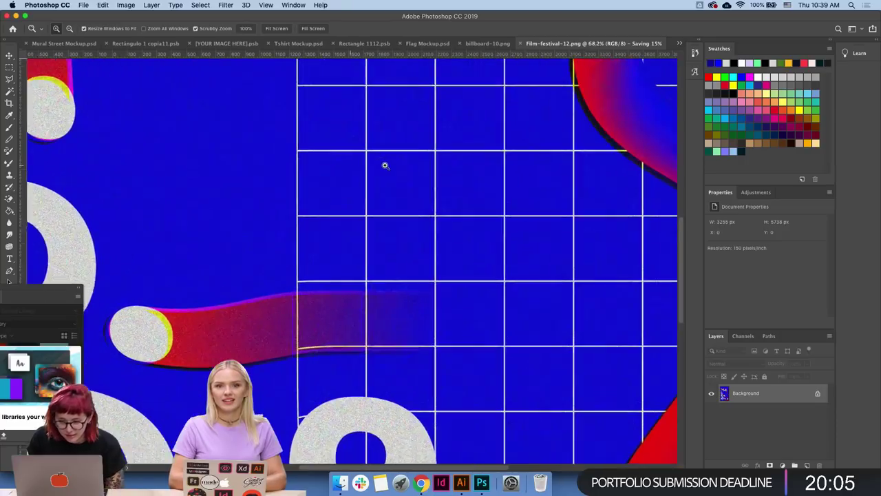
scroll(482, 153, "up", 2)
scroll(459, 153, "up", 8)
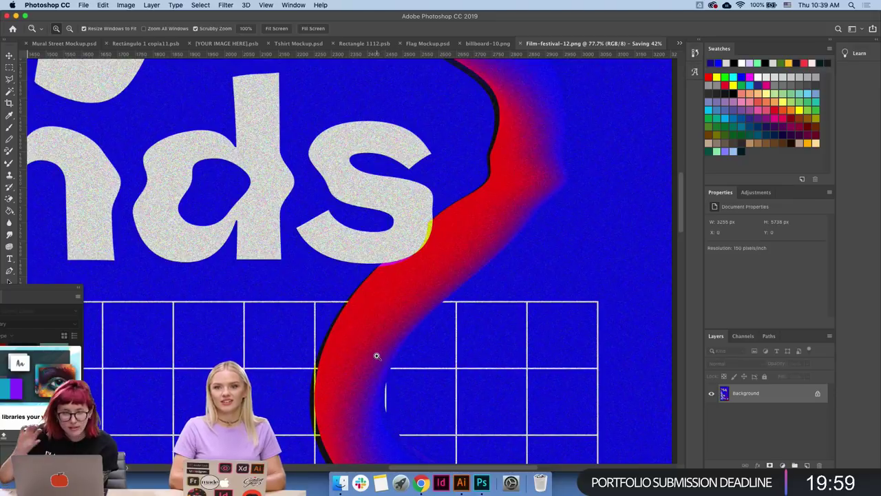
scroll(377, 355, "down", 5)
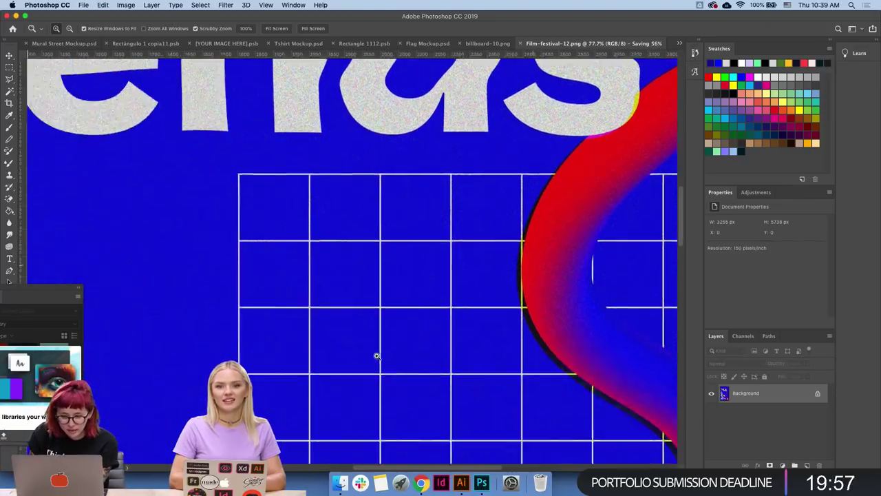
scroll(377, 356, "down", 5)
scroll(457, 326, "up", 2)
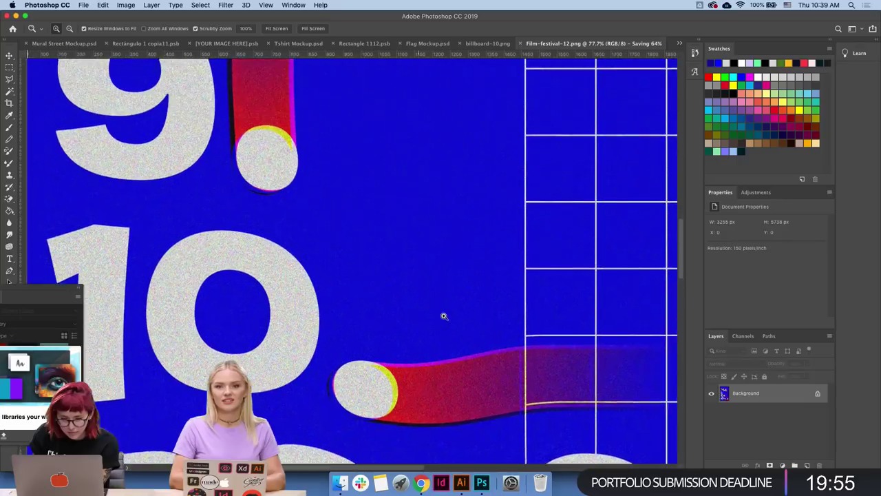
scroll(443, 316, "up", 3)
scroll(443, 316, "up", 3)
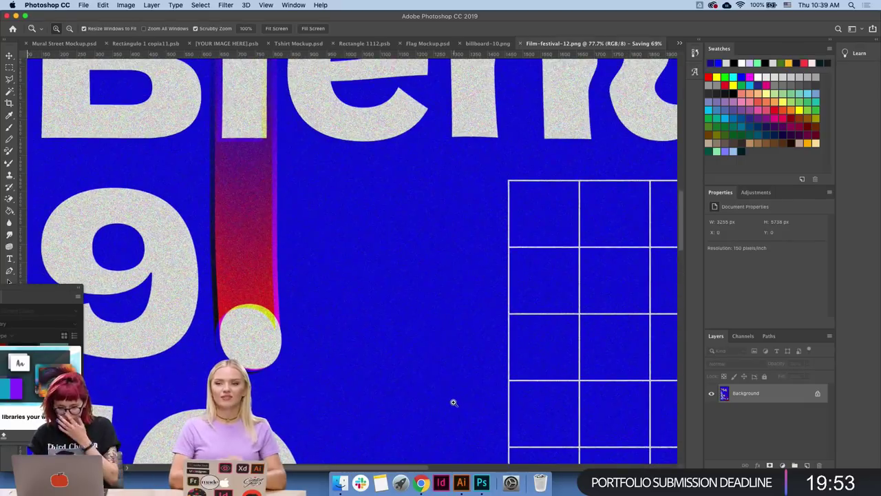
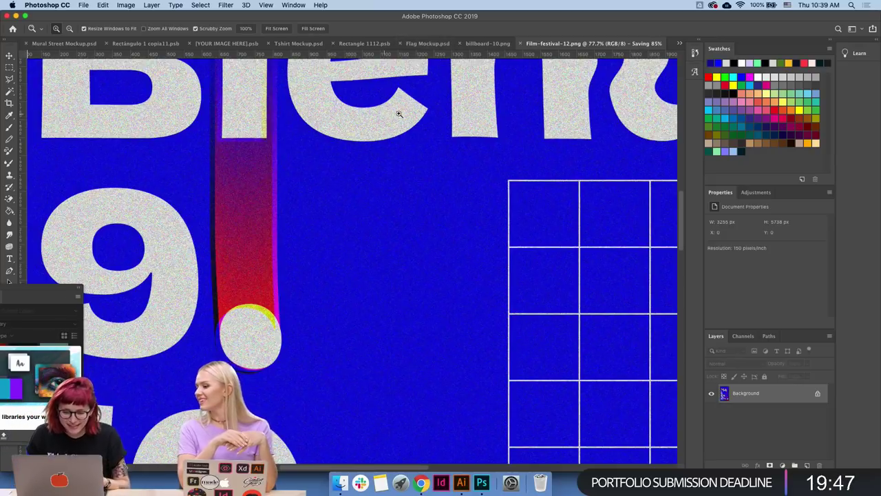
- Move from the poster to the Flag Mockup.psd document
left_click_drag(398, 113, 442, 112)
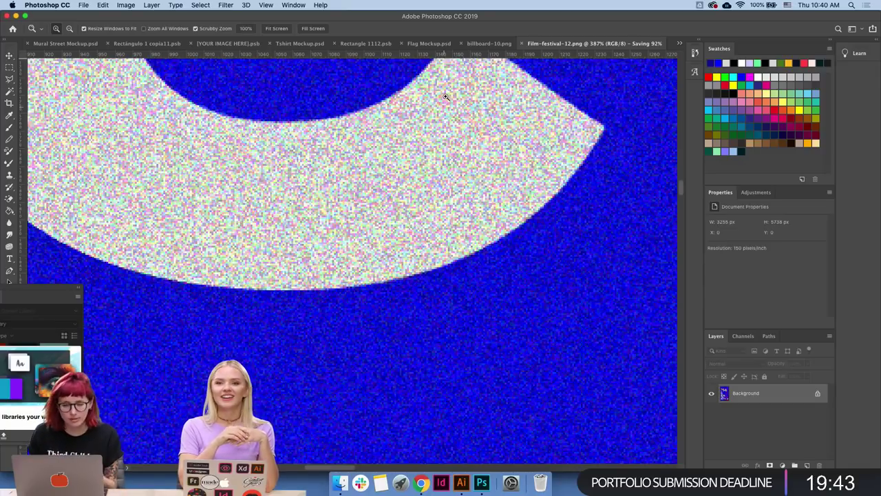
left_click(481, 43)
left_click(385, 43)
key("v")
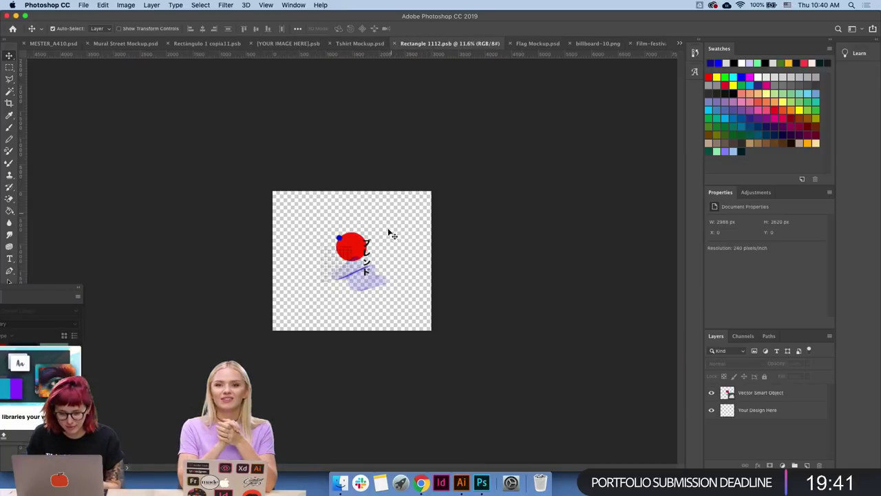
left_click(537, 44)
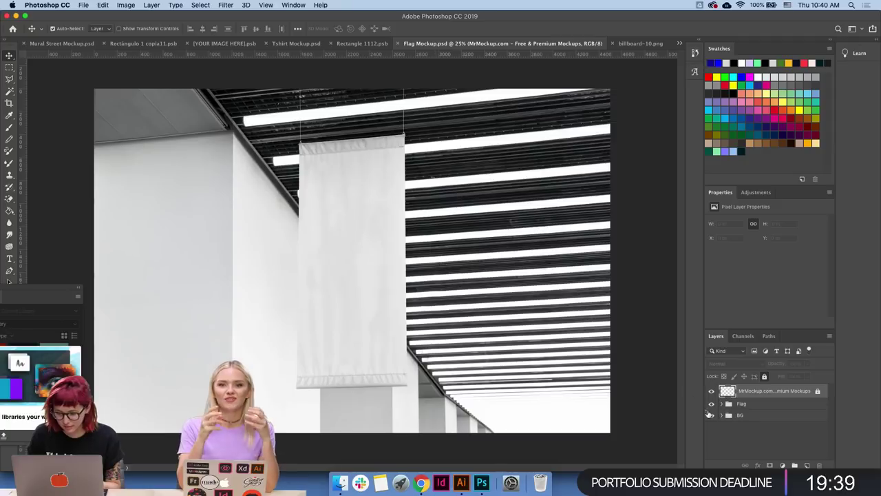
- Expand the Flag group and open the YOUR DESIGN HERE smart object for editing
left_click(721, 405)
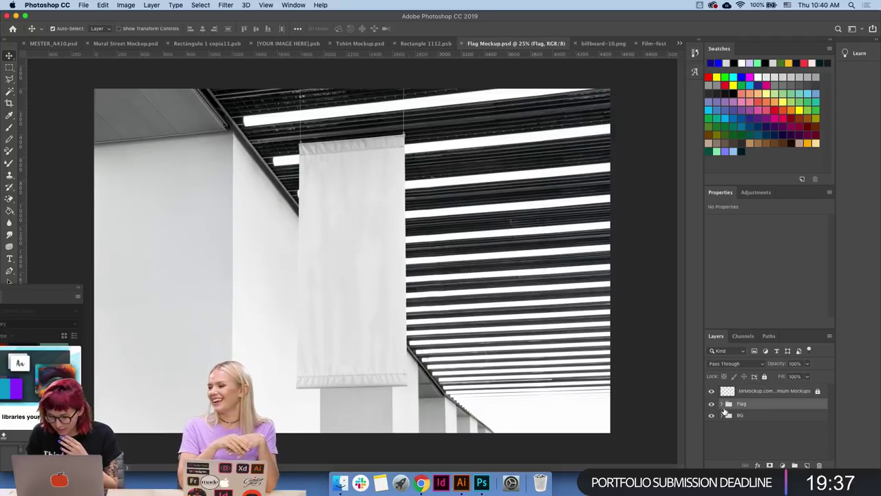
left_click(721, 404)
double_click(735, 429)
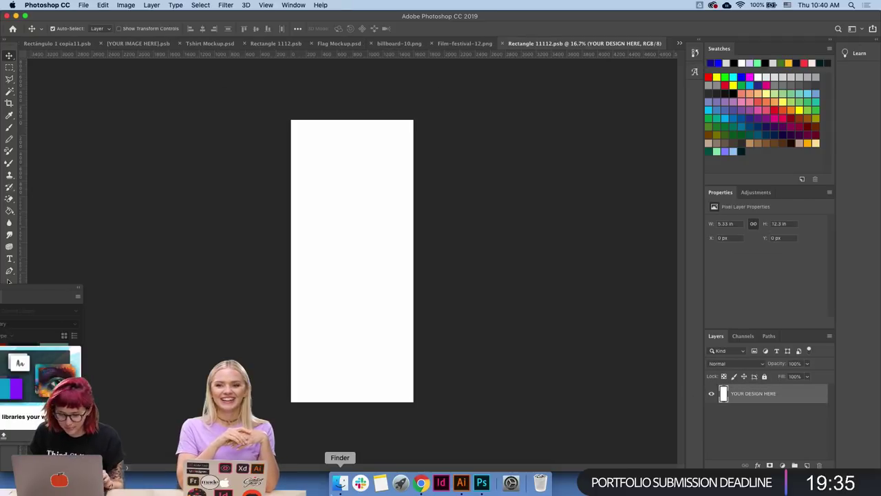
left_click(340, 483)
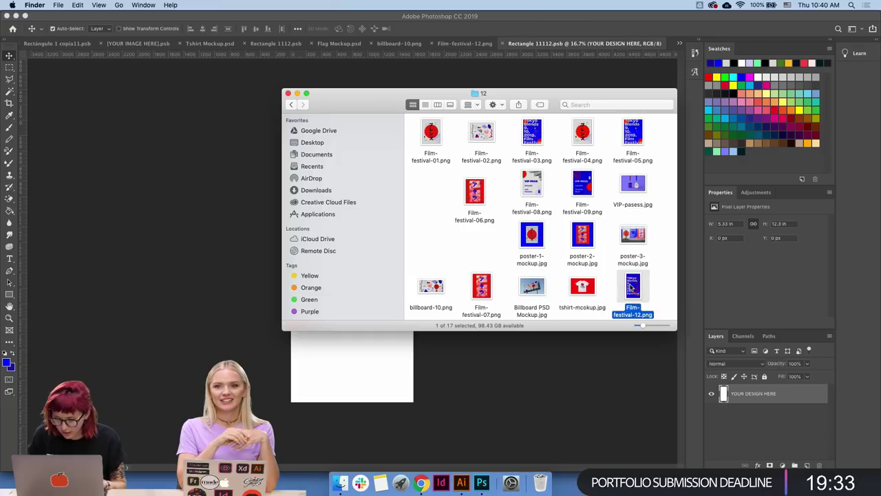
- Preview Film-festival-12.png full size with Quick Look in Finder
key("space")
key("space")
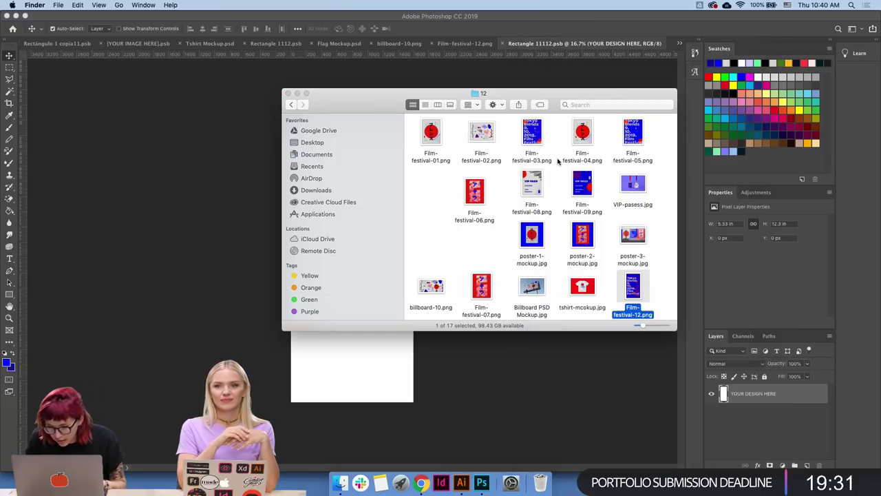
scroll(571, 200, "down", 1)
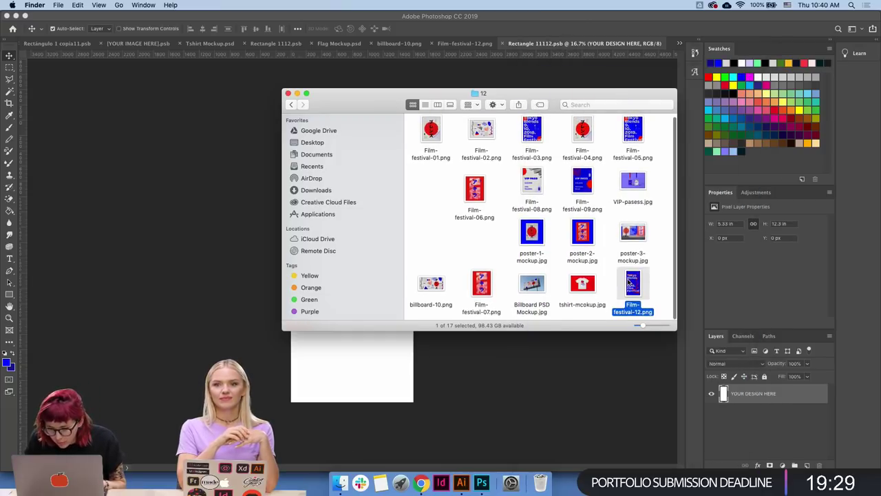
key("space")
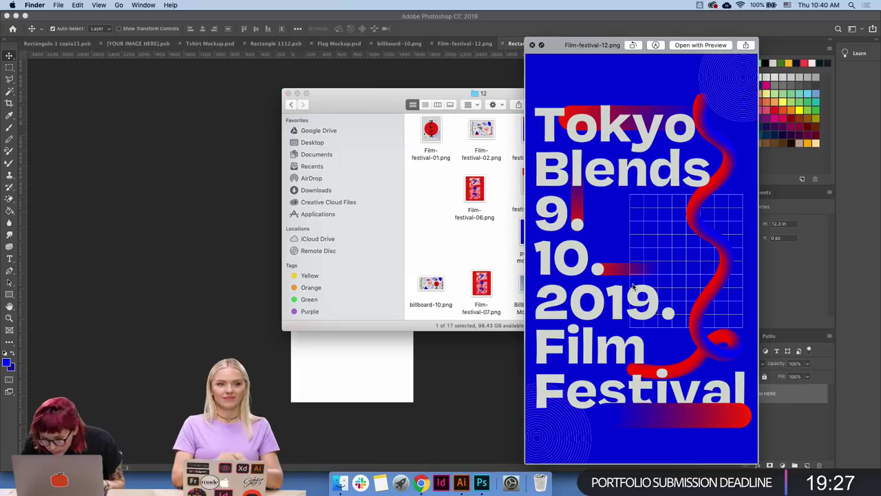
key("space")
- Cycle through the open Photoshop documents, ending on the blank flag design document
left_click(481, 482)
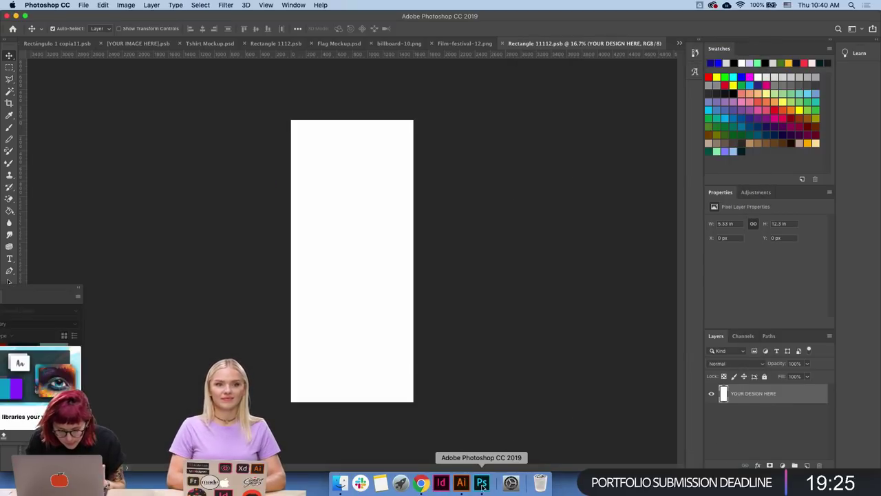
left_click(677, 43)
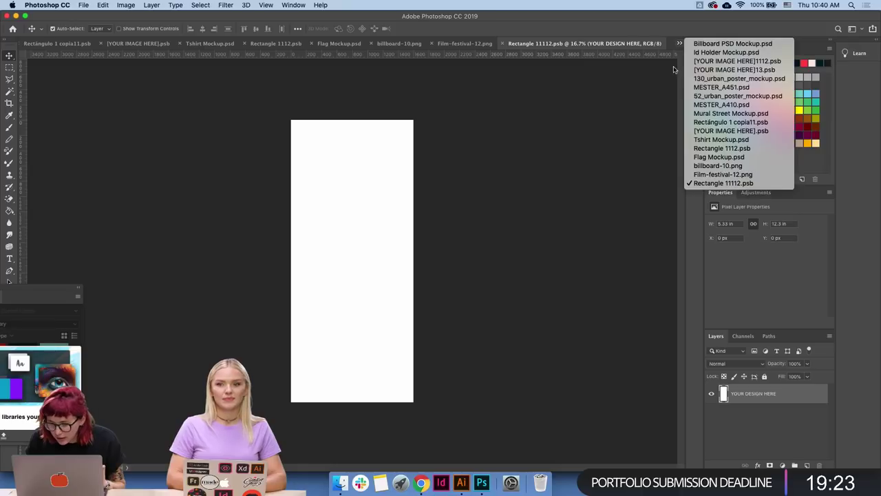
left_click(705, 157)
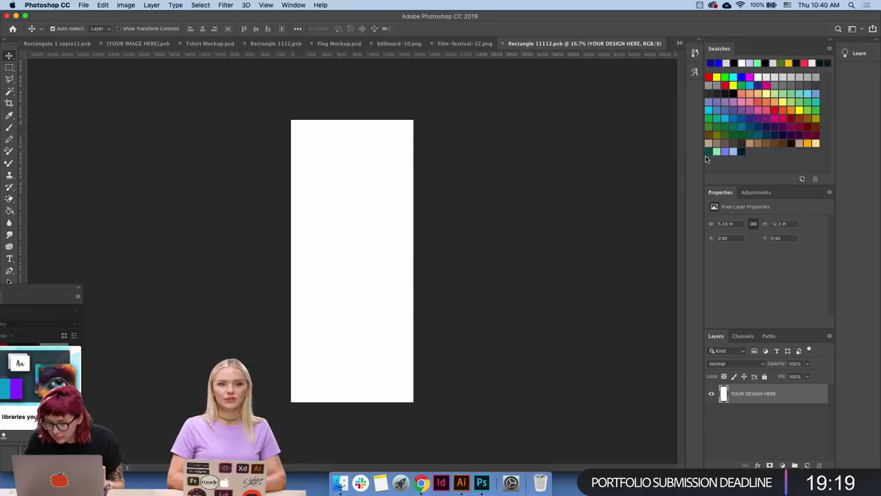
left_click(679, 43)
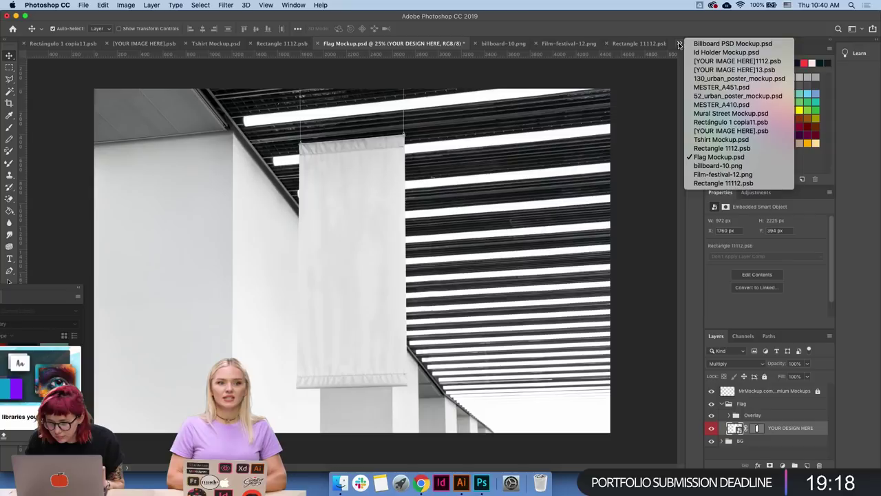
left_click(700, 175)
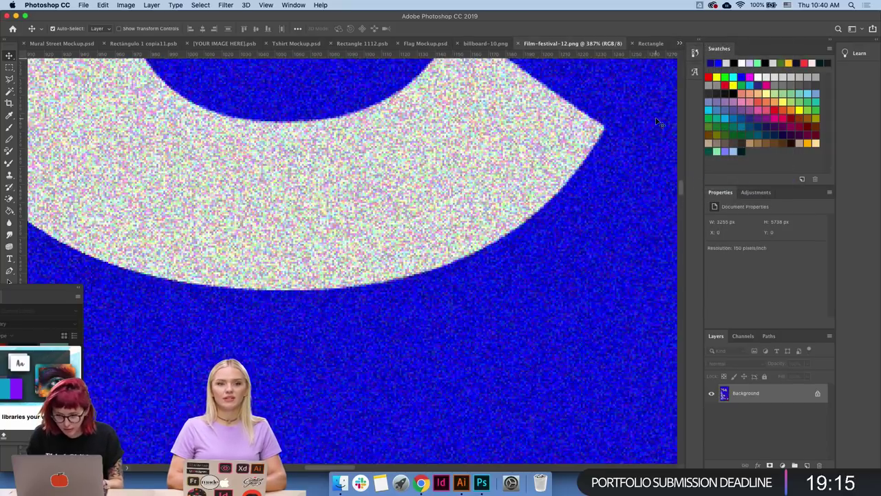
left_click(679, 43)
left_click(702, 181)
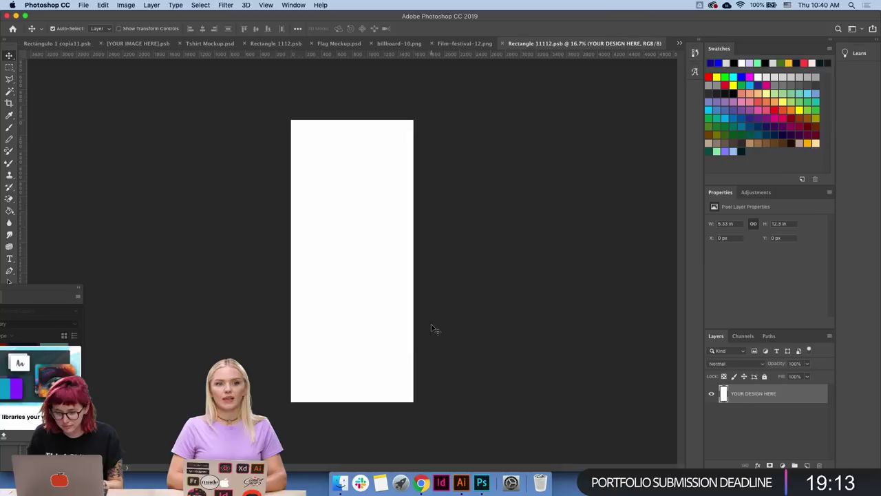
- Select Film-festival-12.png in folder 12 and show its Quick Look preview
left_click(336, 478)
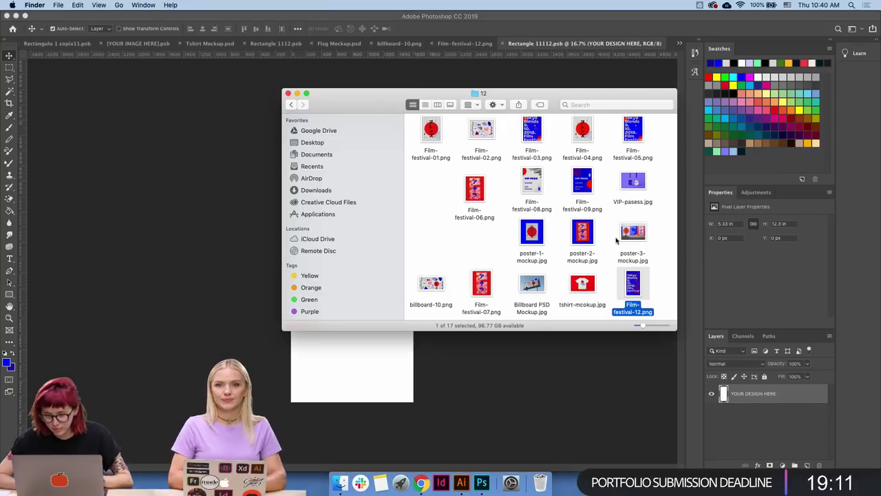
left_click(643, 244)
left_click(636, 282)
key("space")
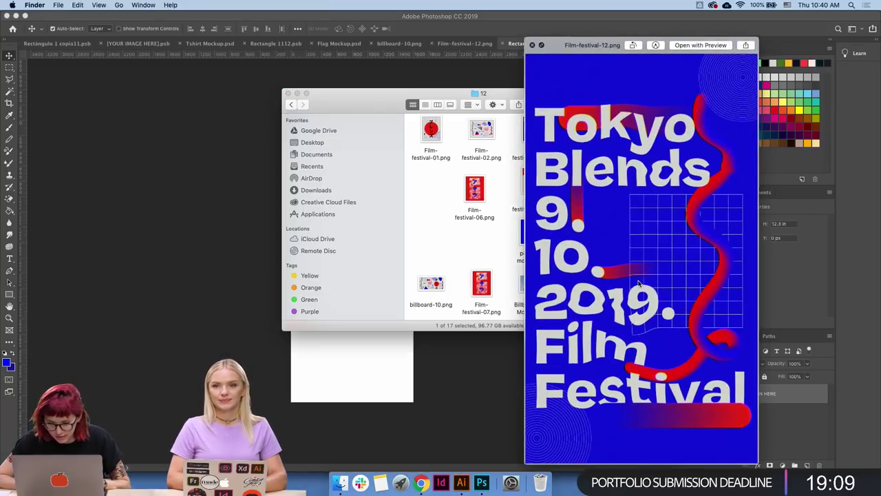
key("space")
- Place Film-festival-12.png in the flag design, stretch it slightly taller, commit, and zoom in
left_click_drag(636, 282, 307, 358)
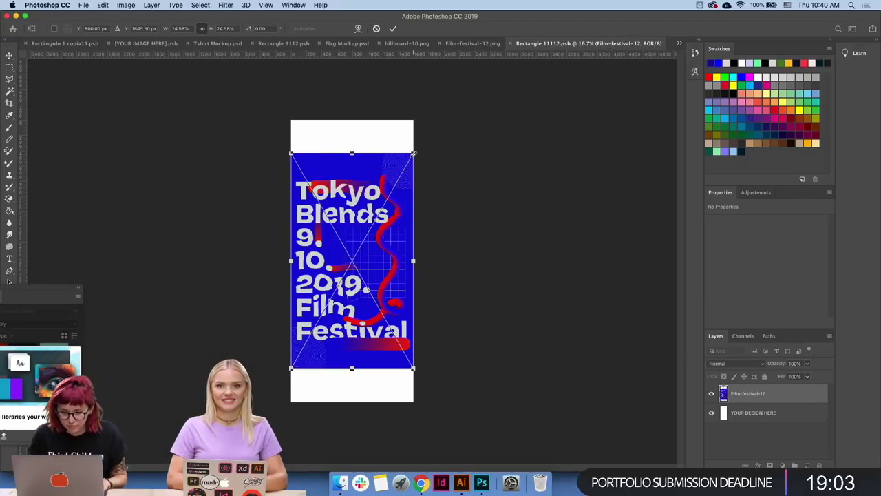
left_click_drag(413, 153, 413, 147)
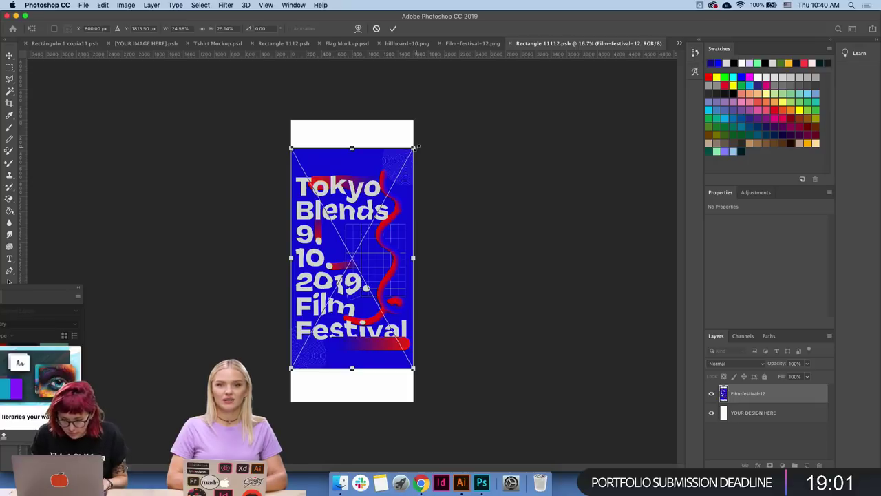
key("Return")
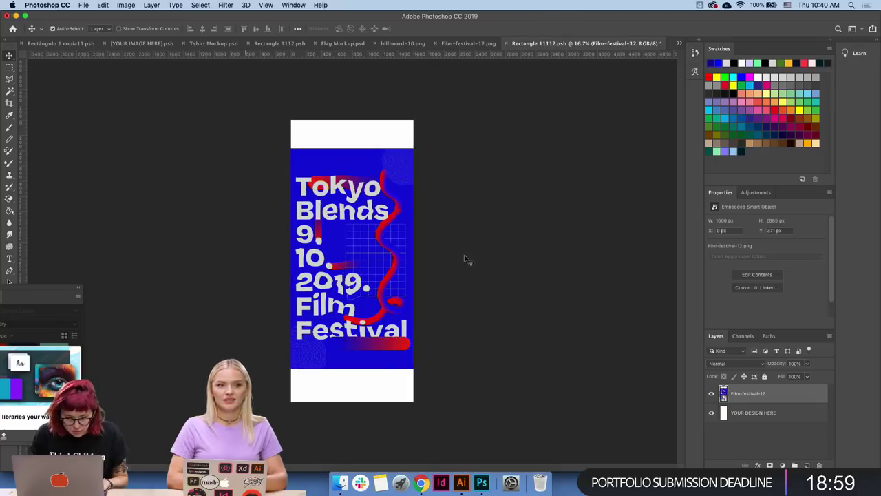
key("z")
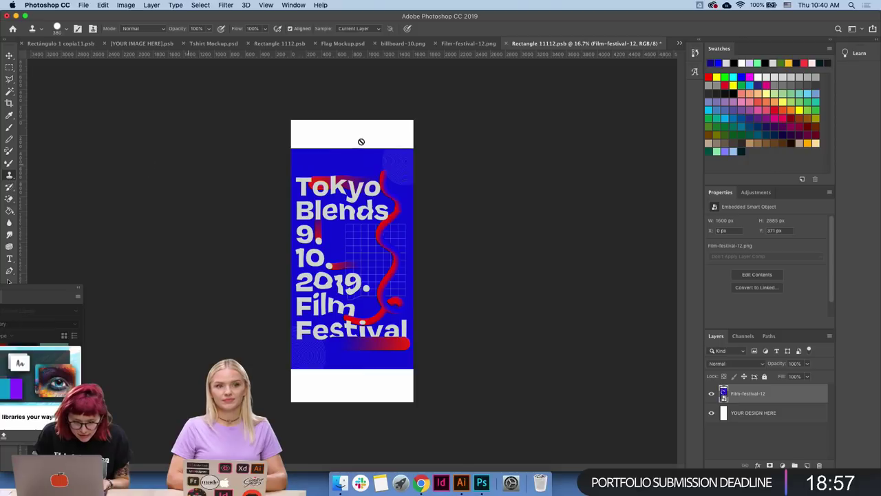
left_click_drag(335, 163, 359, 159)
left_click_drag(348, 120, 358, 120)
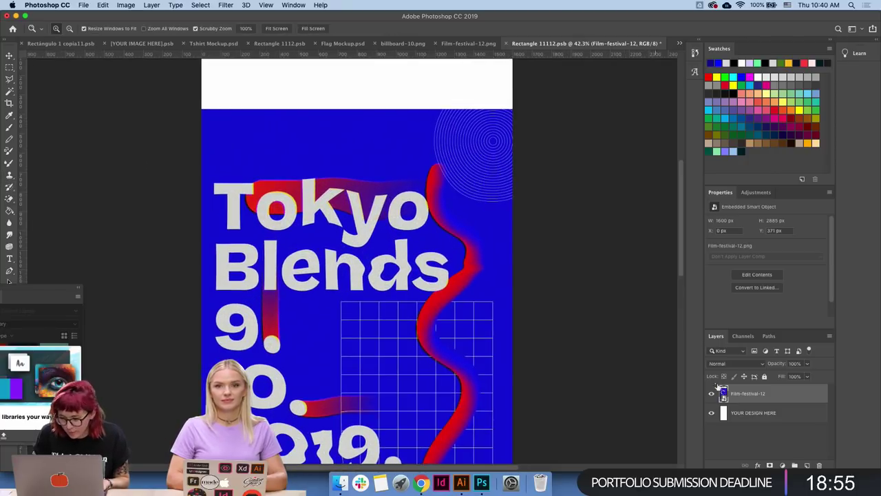
- Rasterize the poster layer and clone-stamp blue background over the top white band
right_click(736, 395)
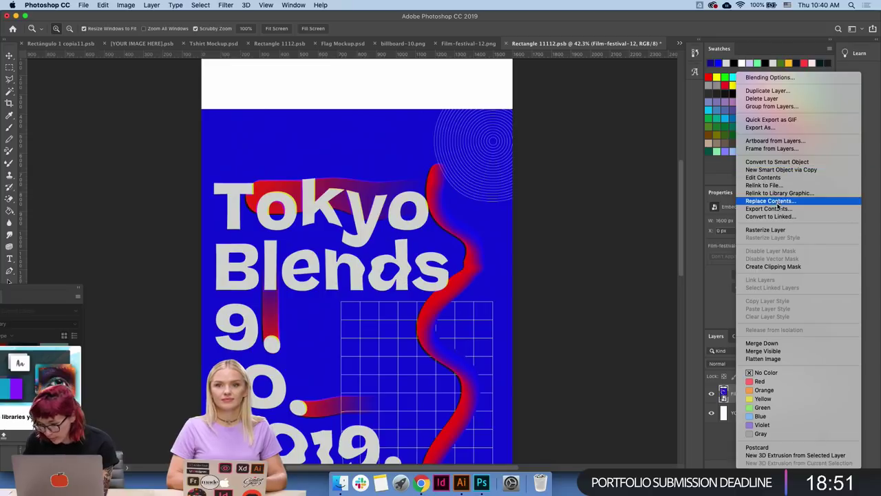
left_click(769, 235)
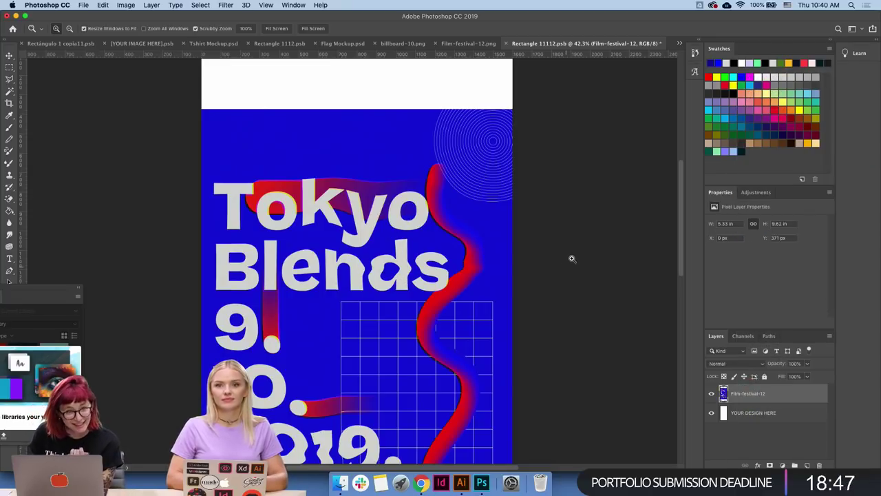
scroll(557, 244, "up", 5)
left_click(9, 177)
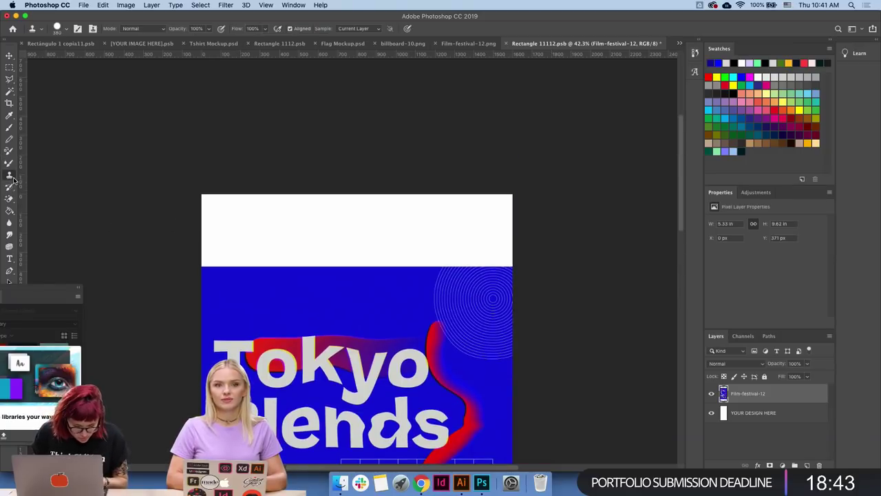
left_click(242, 289, "alt")
left_click_drag(215, 262, 413, 256)
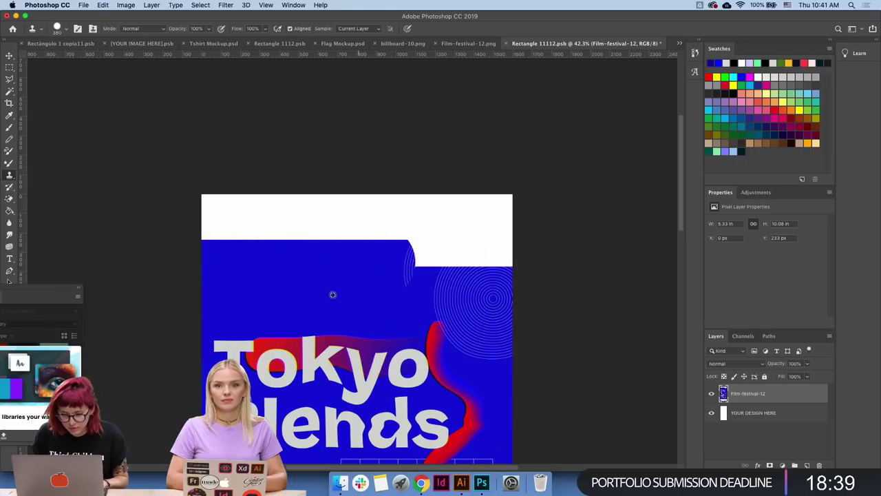
mouse_move(423, 275)
left_mouse_down()
mouse_move(432, 254)
mouse_move(507, 250)
left_mouse_up()
key("super+z")
left_click(286, 279, "alt")
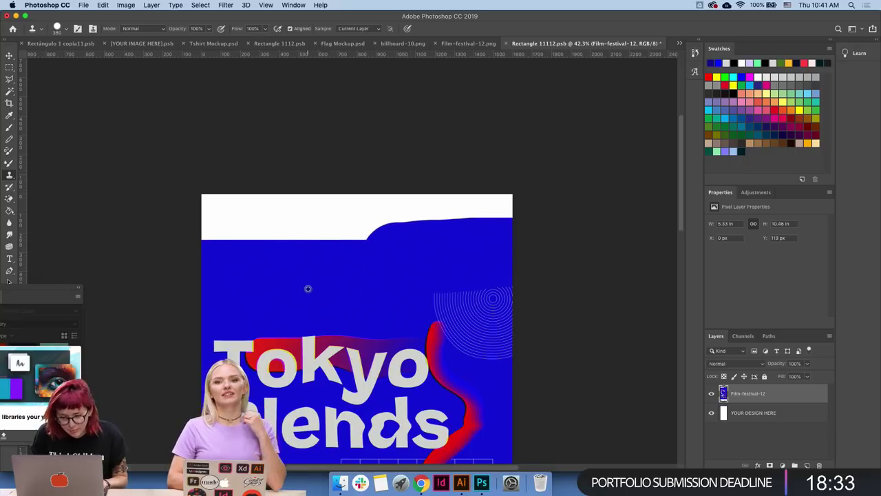
left_click_drag(411, 242, 343, 241)
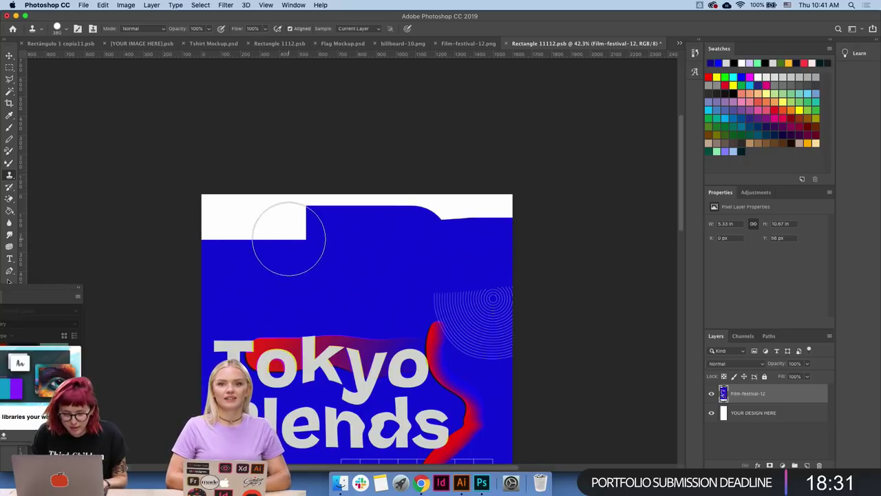
mouse_move(289, 232)
left_mouse_down()
mouse_move(316, 204)
mouse_move(501, 212)
left_mouse_up()
- Clone blue over the remaining white strips along the poster's bottom edge
scroll(454, 234, "down", 5)
scroll(411, 255, "down", 5)
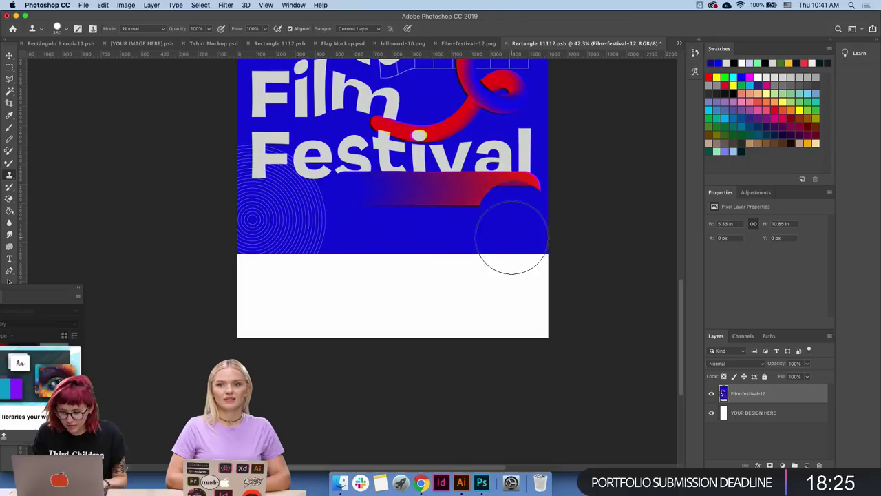
scroll(506, 238, "up", 10)
scroll(282, 337, "up", 4)
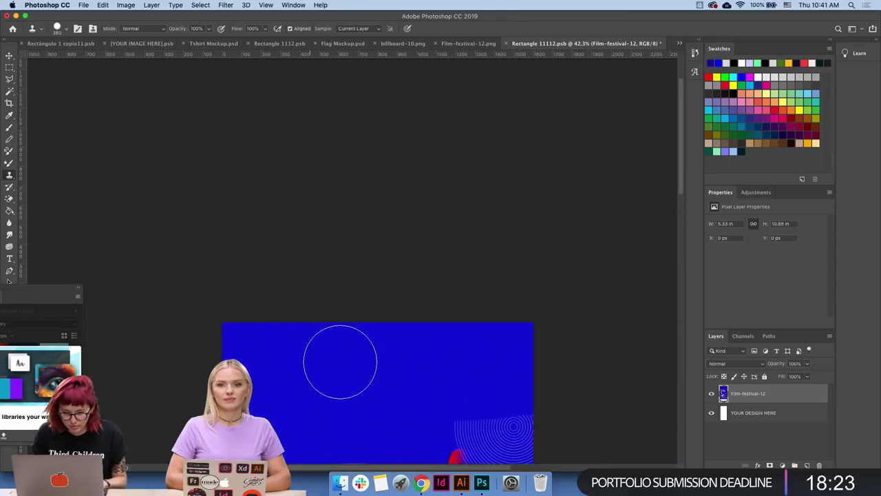
scroll(338, 360, "down", 10)
scroll(344, 358, "down", 2)
left_click_drag(523, 274, 544, 324)
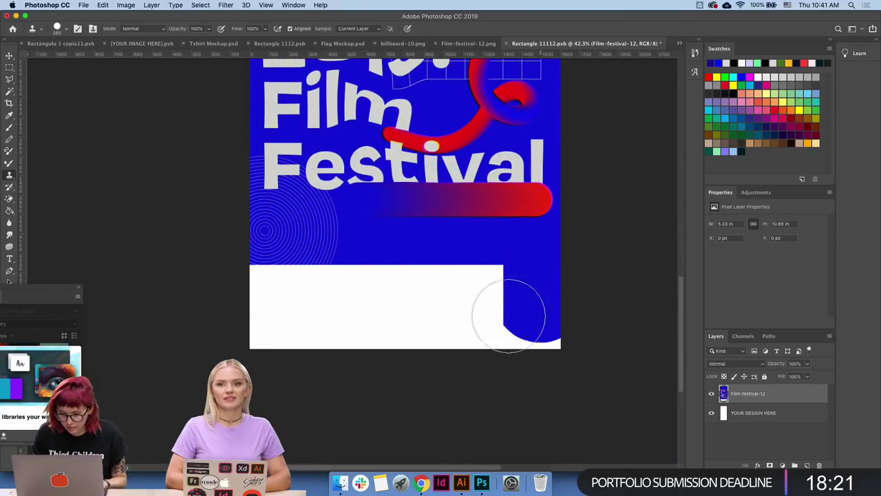
left_click_drag(534, 282, 492, 305)
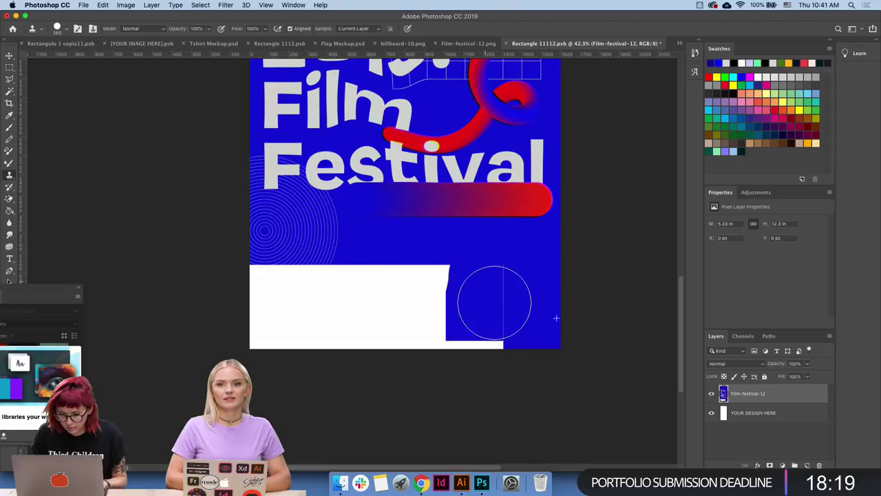
left_click_drag(509, 274, 494, 303)
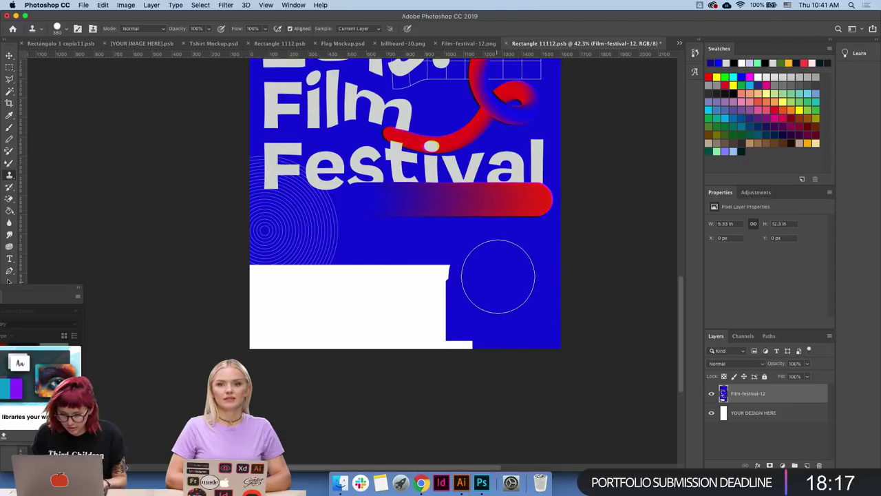
left_click_drag(421, 272, 440, 334)
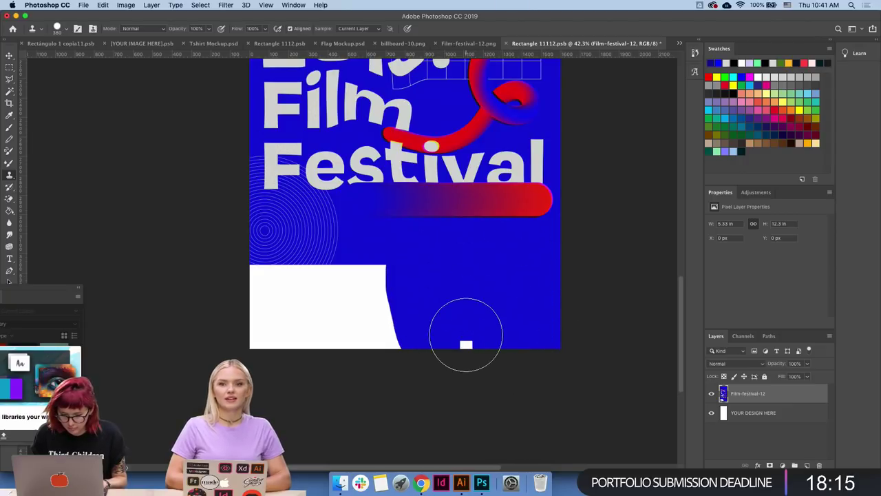
left_click_drag(393, 256, 393, 339)
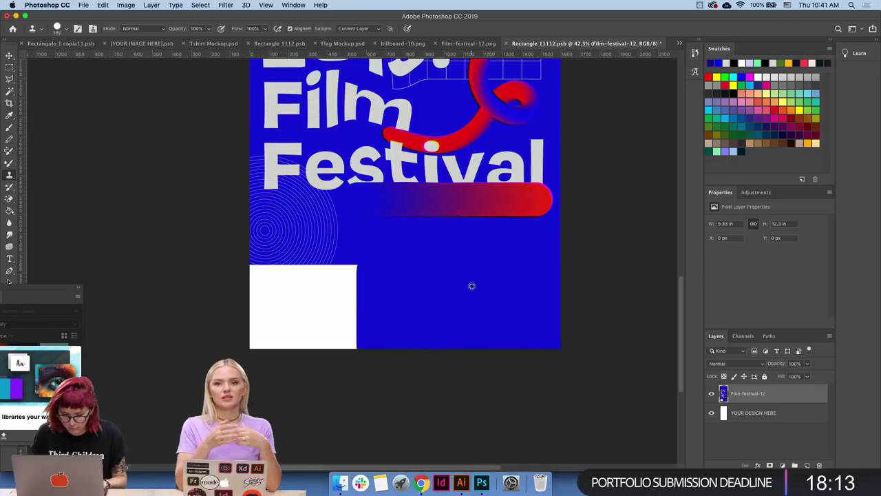
left_click_drag(364, 305, 357, 344)
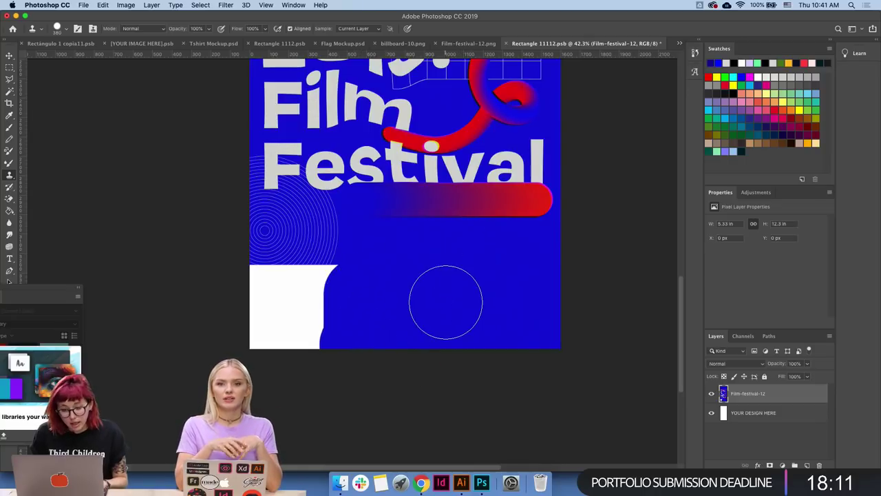
left_click_drag(365, 291, 226, 295)
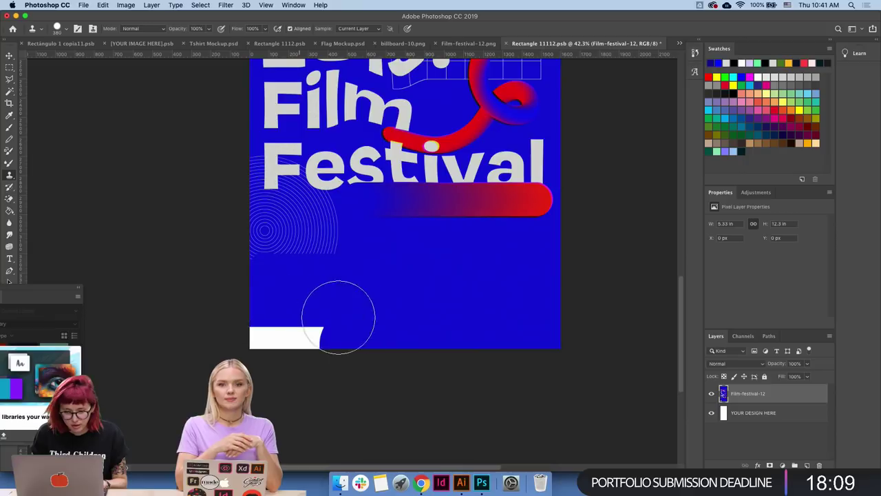
left_click_drag(358, 326, 232, 329)
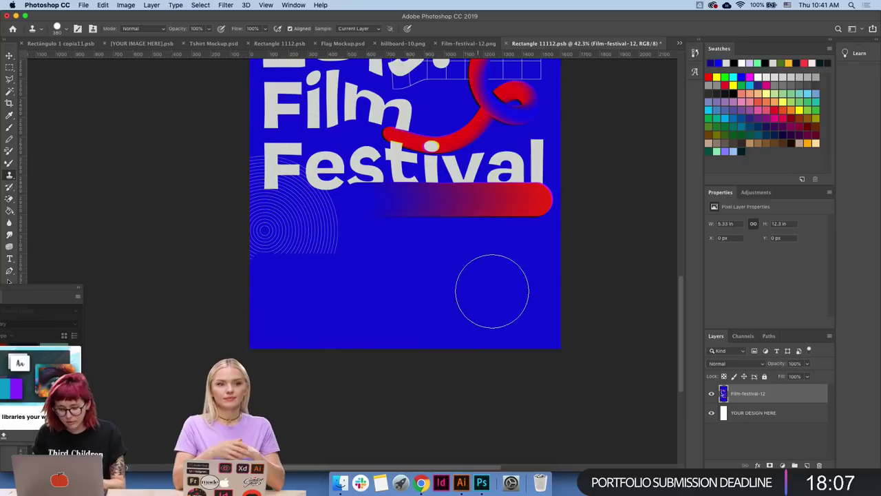
key("m")
scroll(462, 295, "up", 5)
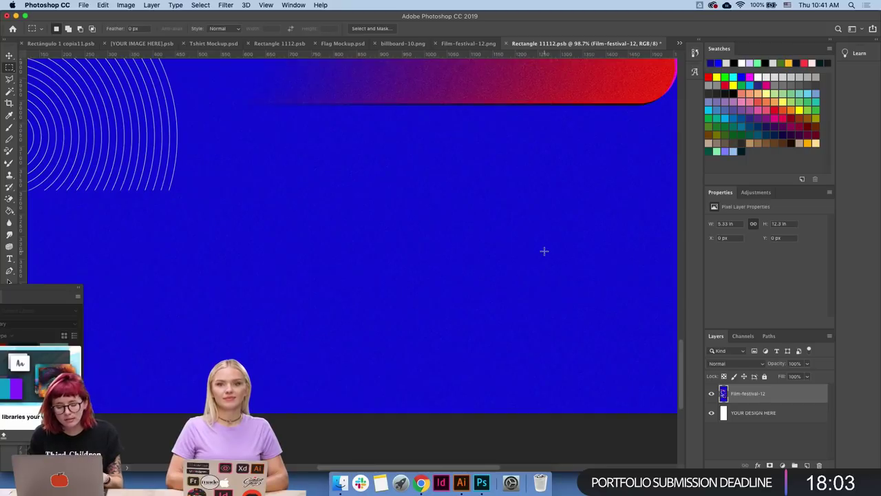
- Zoom out, save the edited smart object, and return to the Flag Mockup document
scroll(498, 277, "down", 2)
scroll(519, 255, "down", 2)
scroll(520, 285, "down", 1)
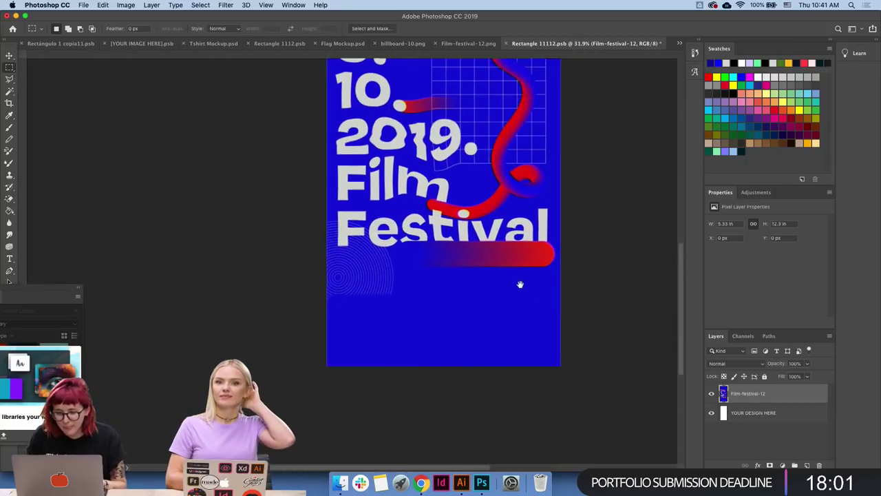
key("z")
scroll(486, 257, "down", 2)
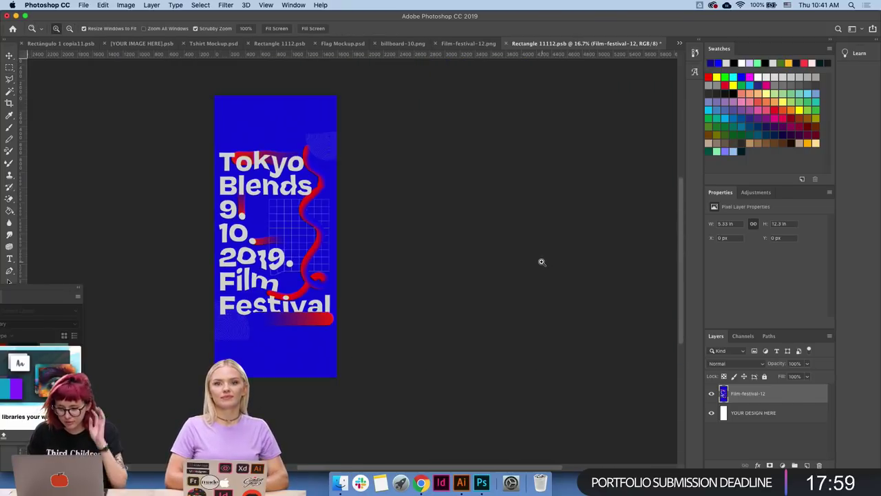
key("ctrl+s")
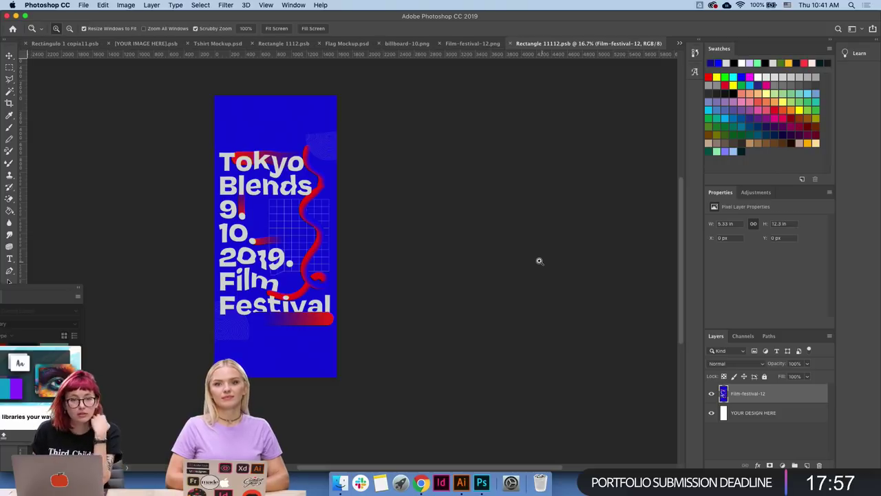
left_click(473, 43)
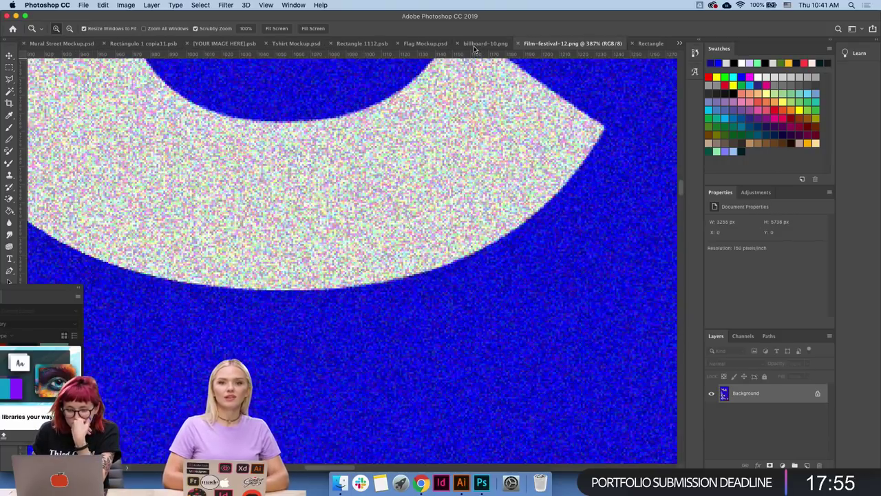
left_click(413, 46)
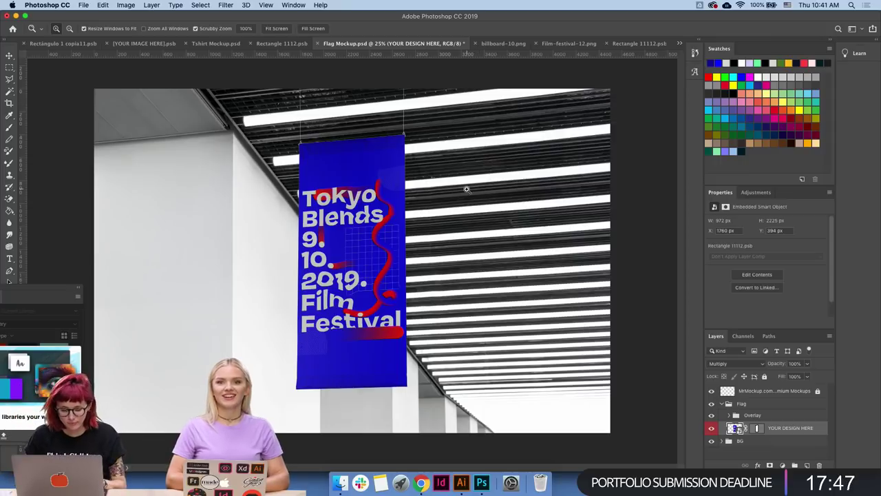
- Save the flag mockup as Flag Mockup.jpg in Posters > 12 at JPEG quality 5
key("super+shift+s")
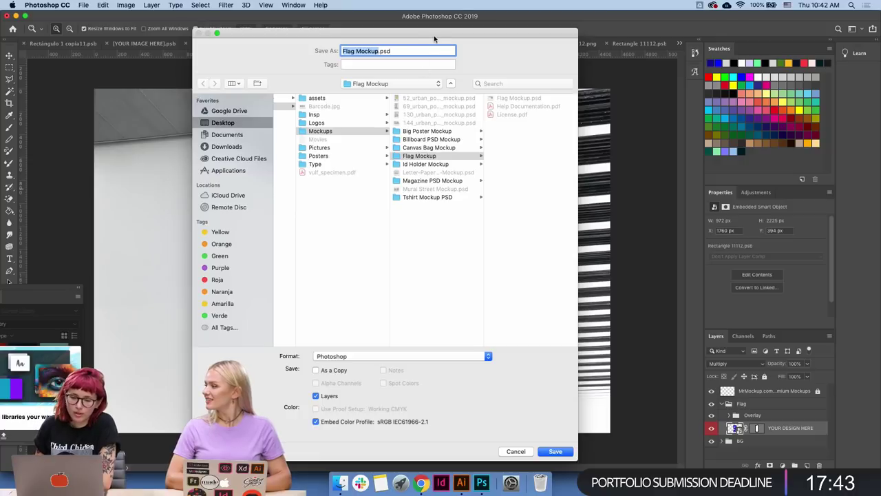
mouse_move(433, 35)
left_mouse_down()
mouse_move(736, 76)
mouse_move(519, 36)
left_mouse_up()
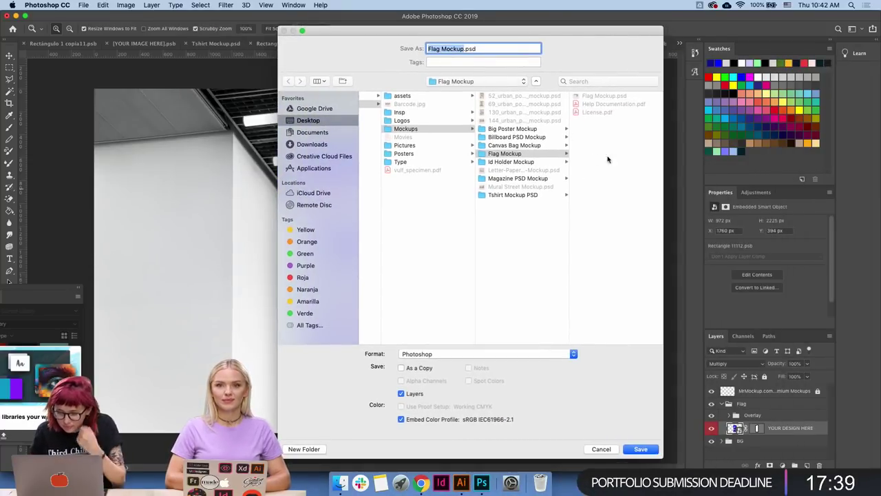
left_click(436, 153)
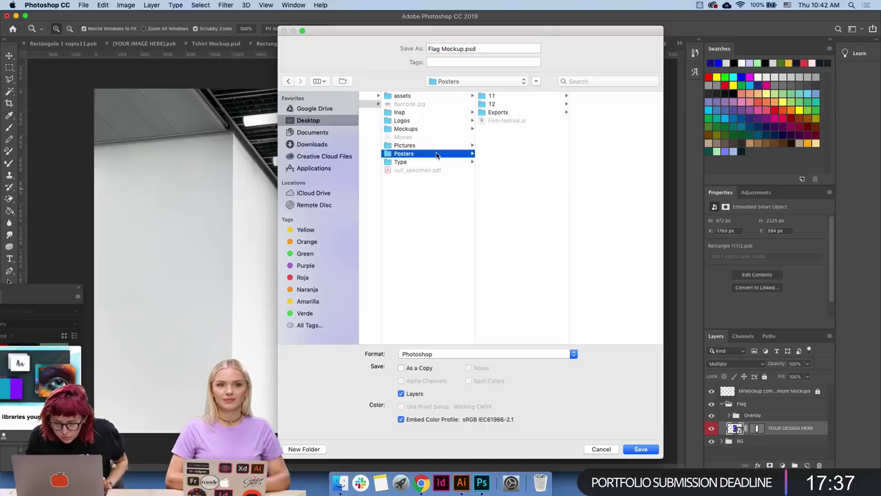
left_click(493, 104)
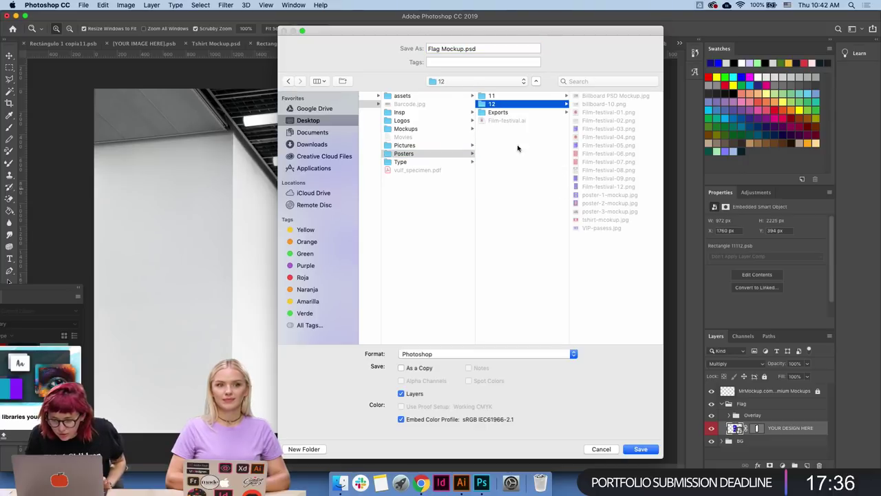
left_click(409, 354)
left_click(423, 414)
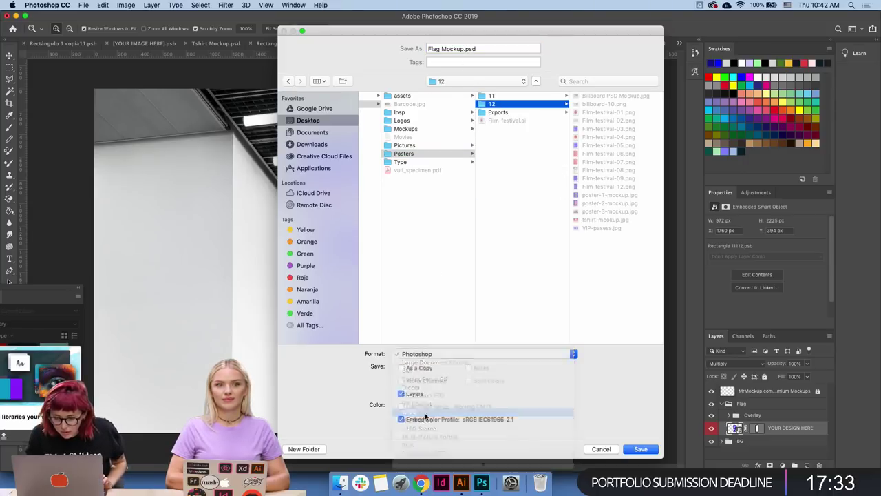
key("Return")
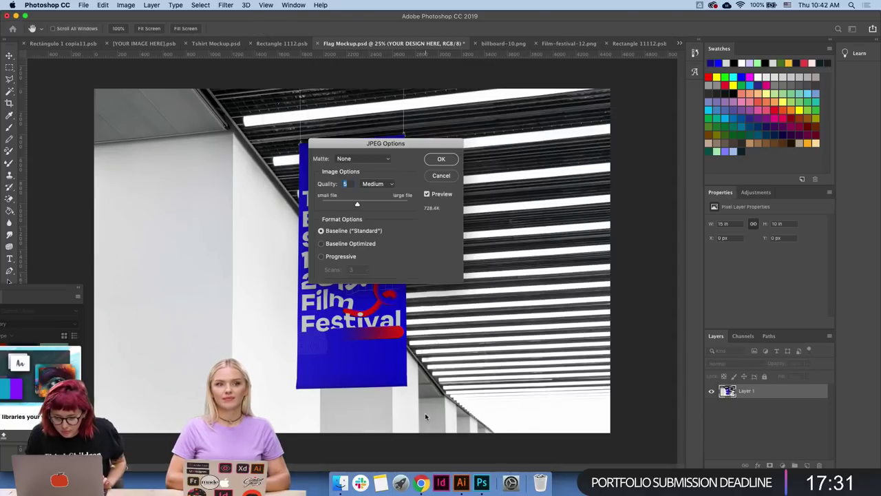
key("Return")
- Create a new blank 18 × 24 in Illustrator document from the preset
left_click(461, 482)
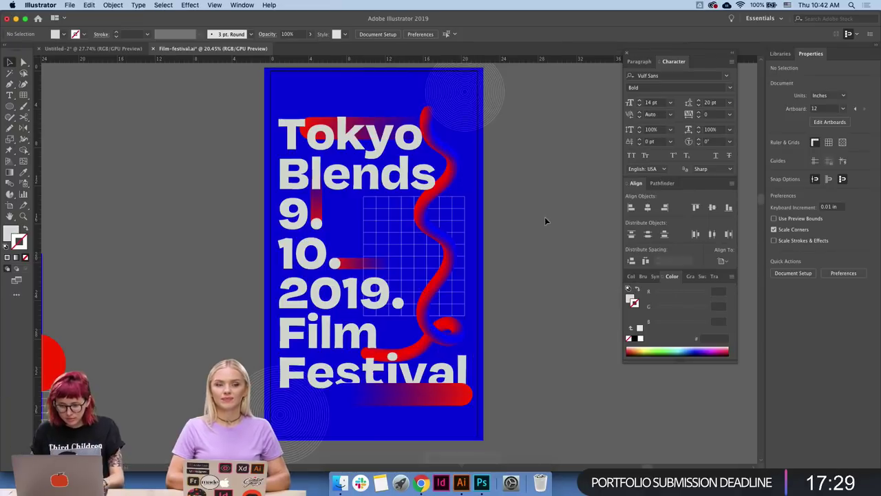
key("super+n")
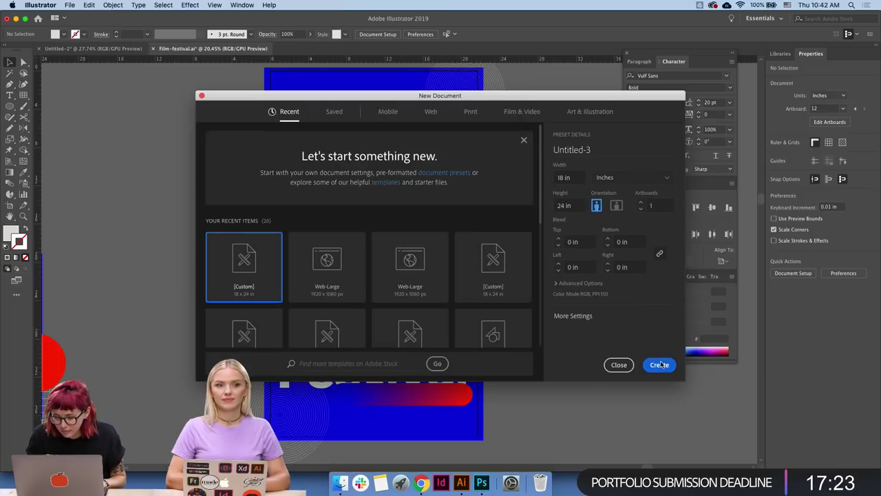
left_click(659, 364)
scroll(508, 283, "down", 3)
scroll(425, 321, "down", 2)
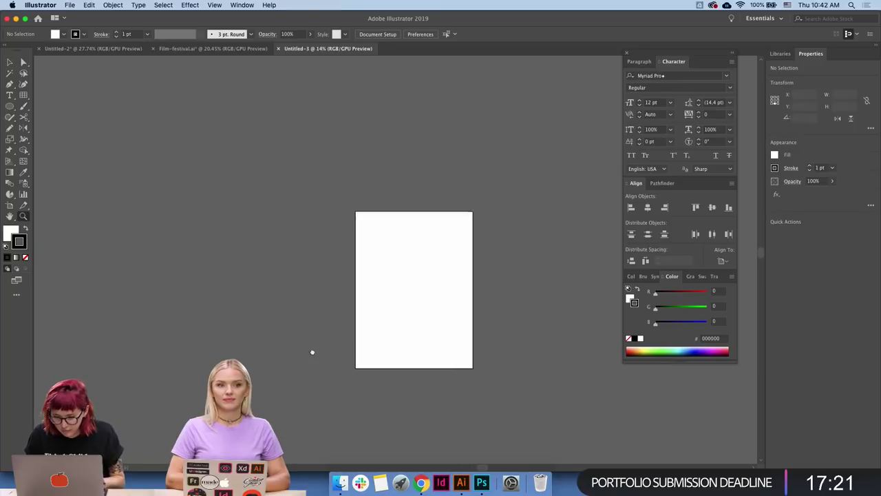
scroll(311, 353, "right", 5)
left_click(340, 482)
- Drag Film-festival-01.png, Film-festival-03.png and VIP-passes.jpg from Finder onto the Illustrator canvas
left_click(432, 129)
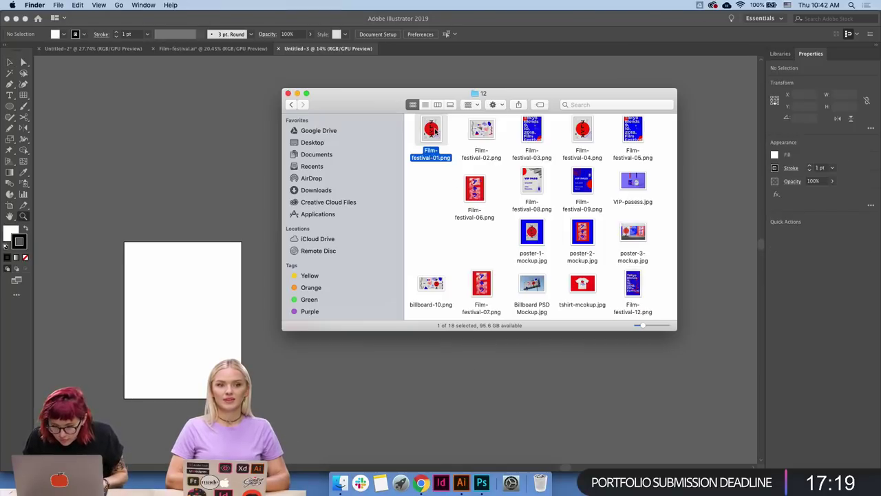
key("space")
key("space")
mouse_move(434, 131)
left_mouse_down()
mouse_move(414, 157)
mouse_move(199, 132)
left_mouse_up()
left_click(532, 131)
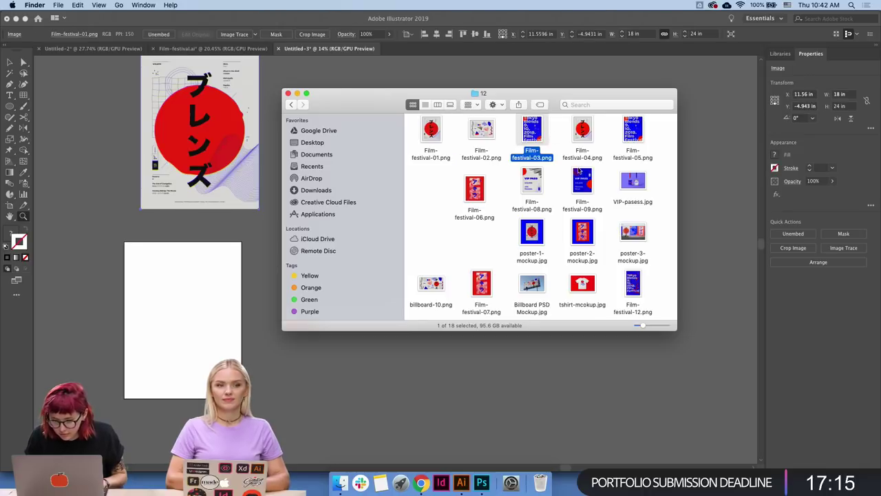
key("space")
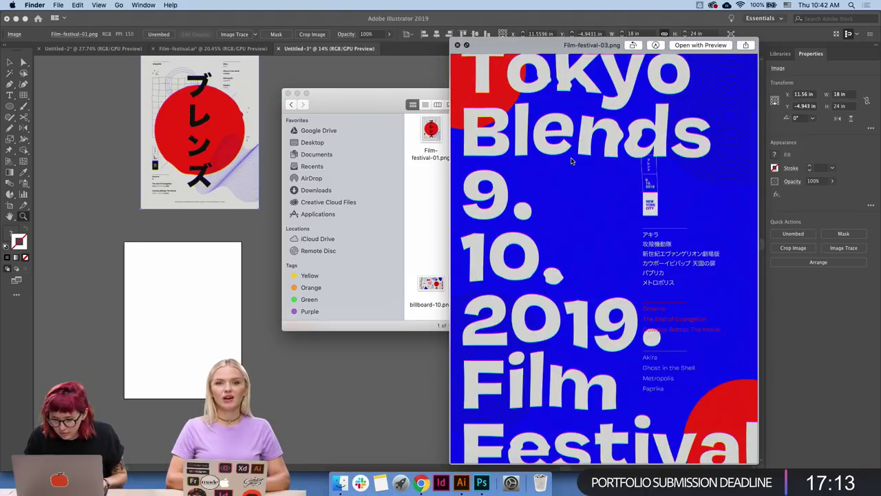
key("space")
left_click_drag(532, 130, 452, 163)
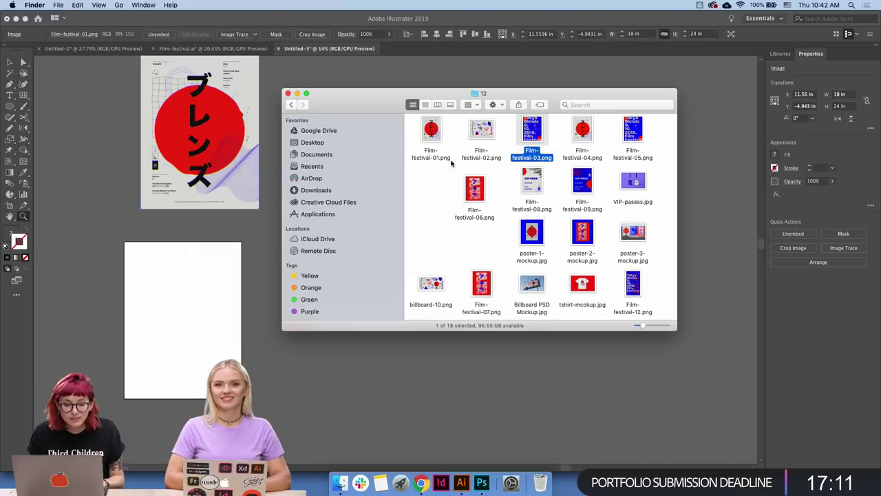
left_click_drag(633, 180, 685, 183)
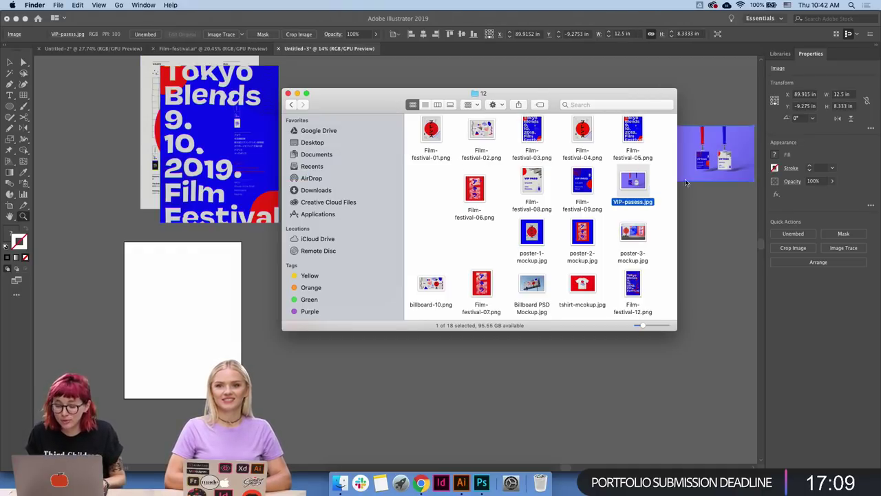
- Place poster-1/2/3-mockup.jpg and the billboard mockup on the canvas, then bring Photoshop forward
left_click(527, 242)
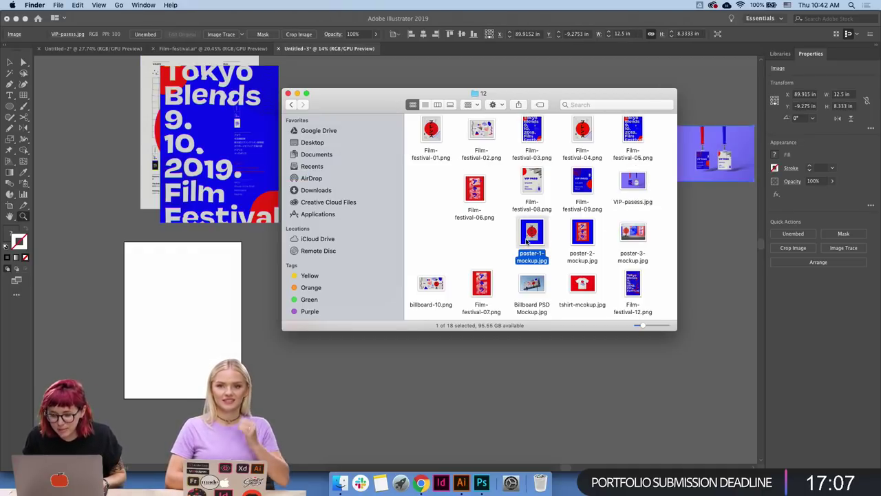
left_click(578, 229, "super")
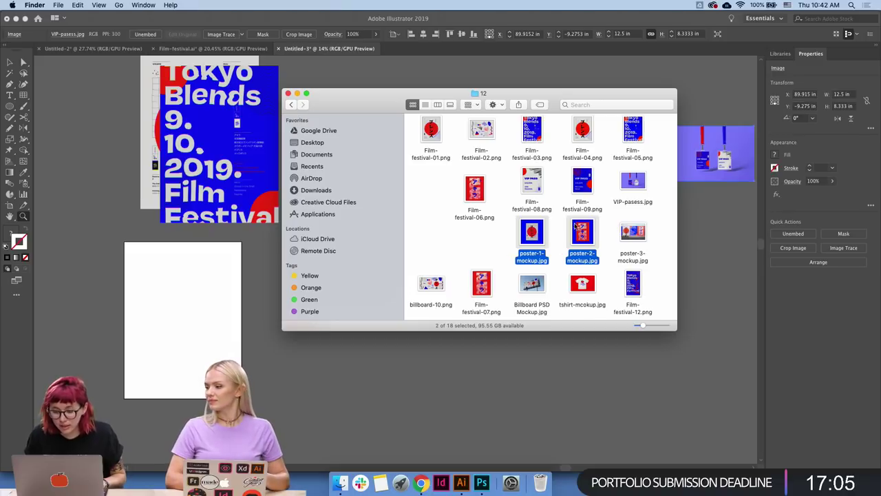
left_click(630, 234, "super")
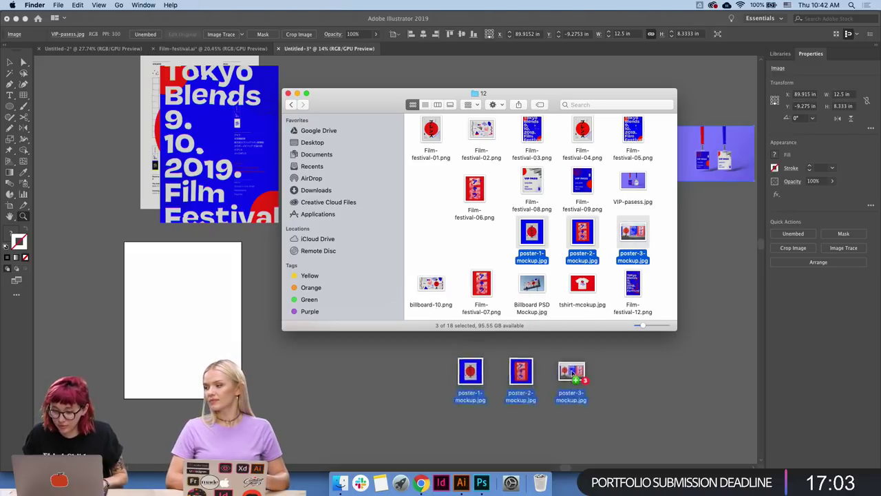
left_click_drag(633, 234, 572, 374)
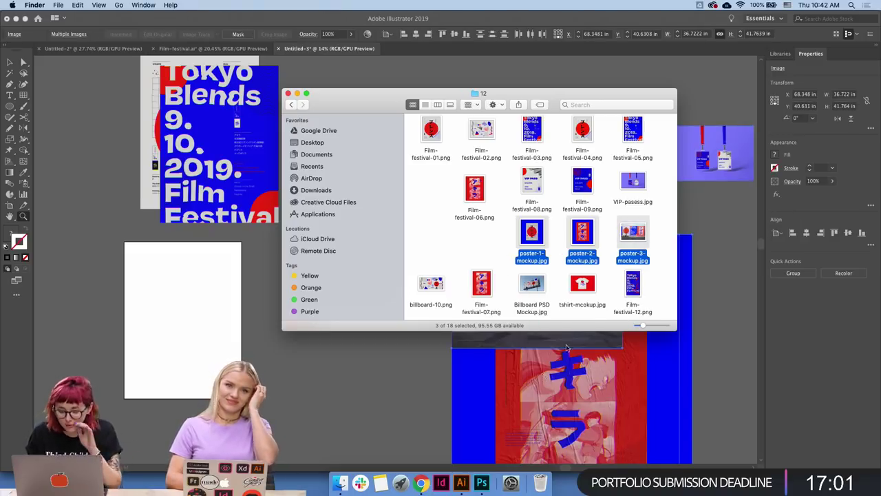
mouse_move(532, 283)
left_mouse_down()
mouse_move(358, 417)
mouse_move(369, 403)
left_mouse_up()
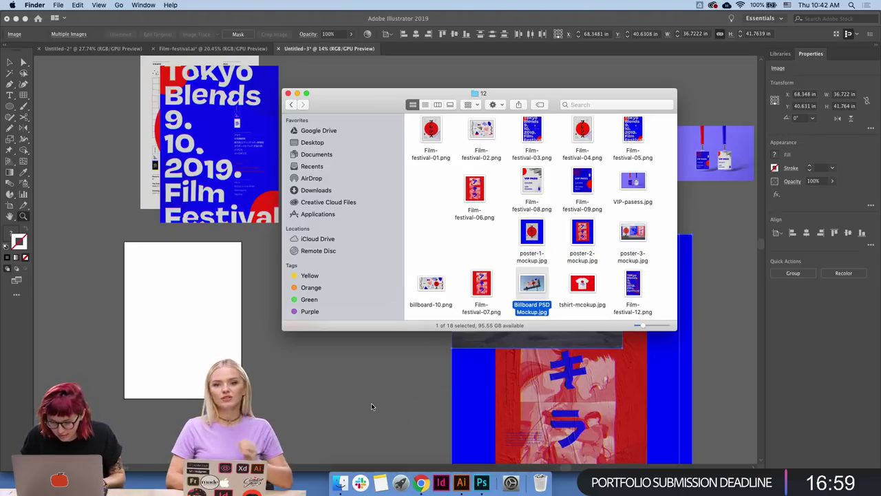
left_click(428, 372)
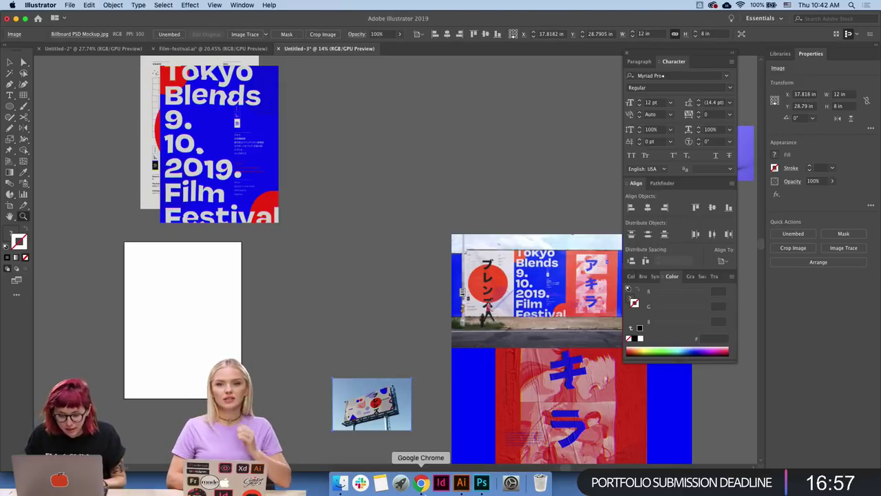
left_click(481, 481)
left_click(321, 5)
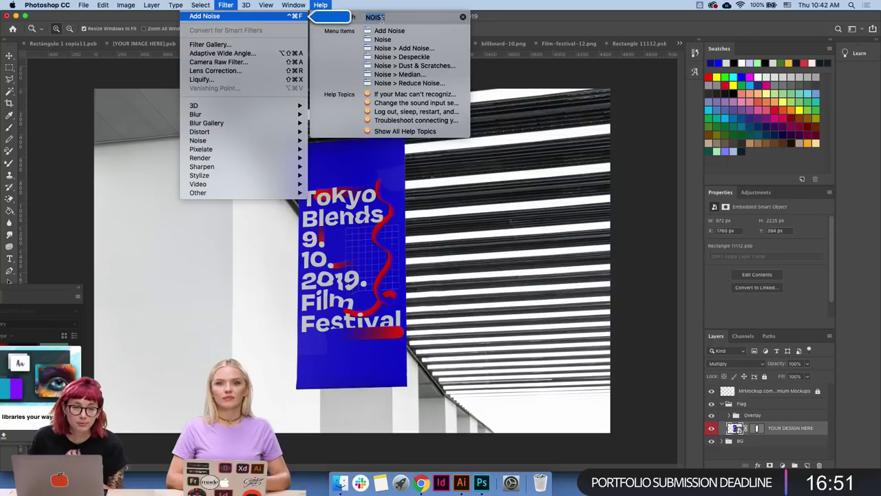
mouse_move(383, 40)
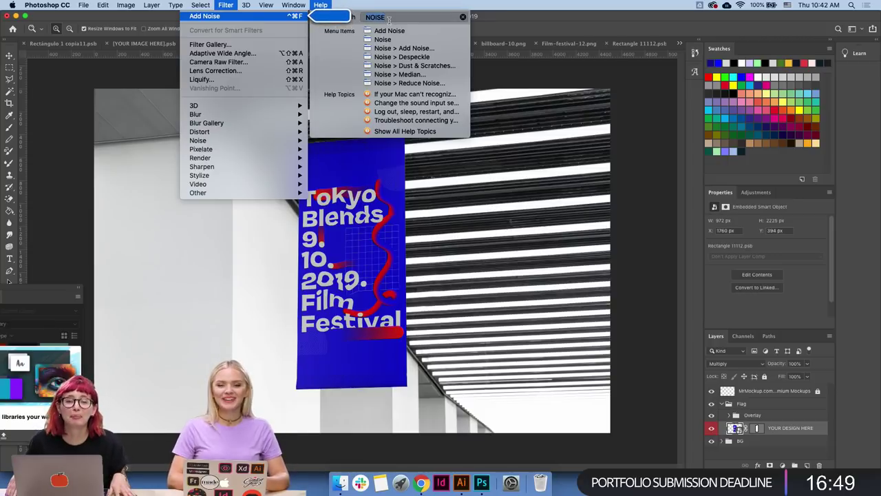
type("NOISE")
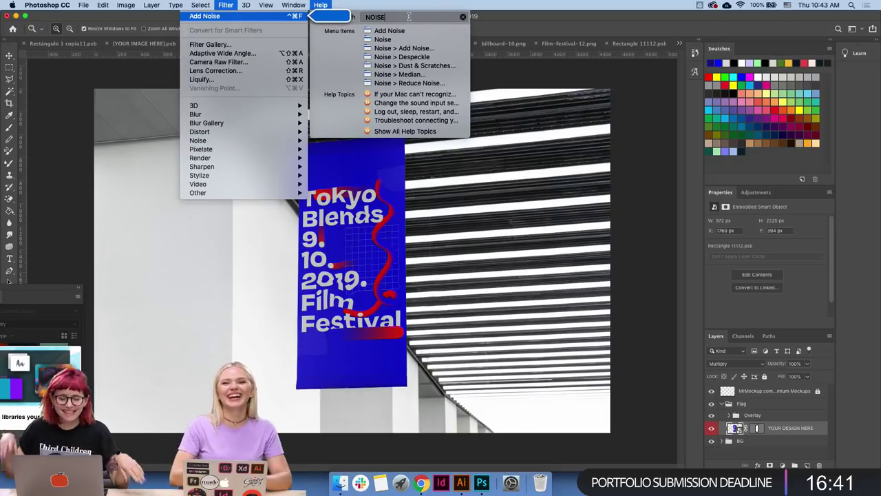
key("super+a")
type("nosi")
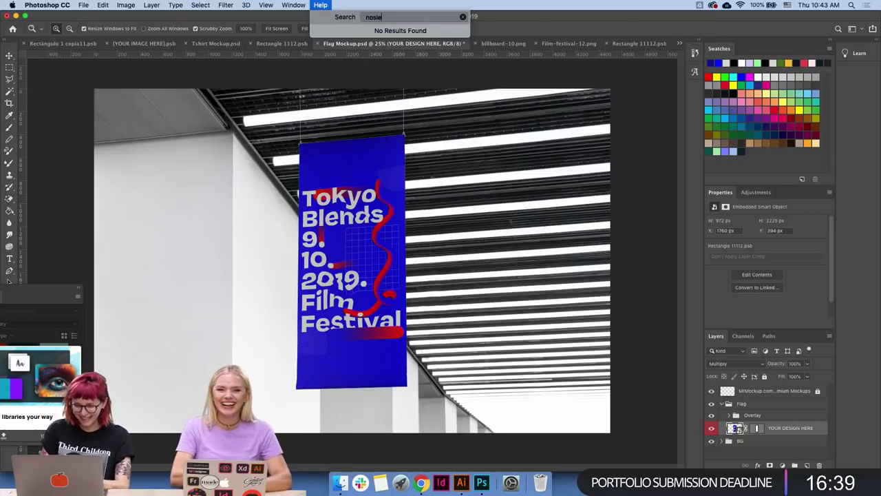
key("BackSpace")
type("oise")
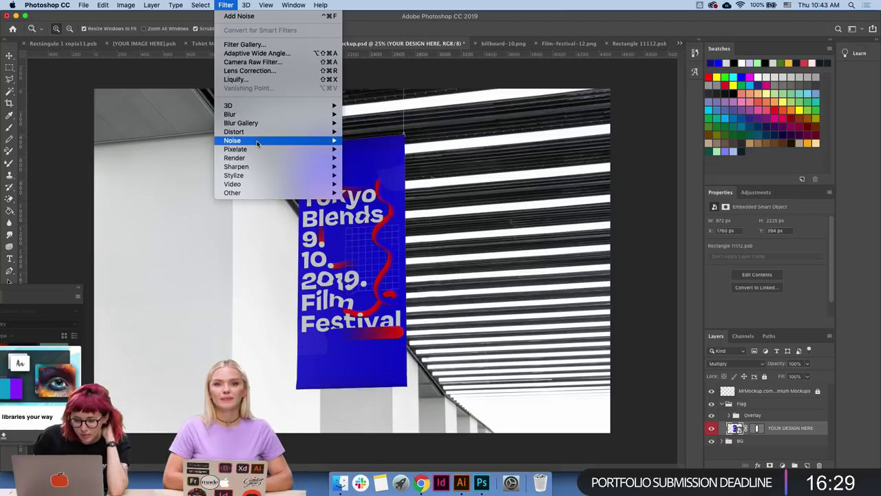
mouse_move(232, 140)
left_click(382, 142)
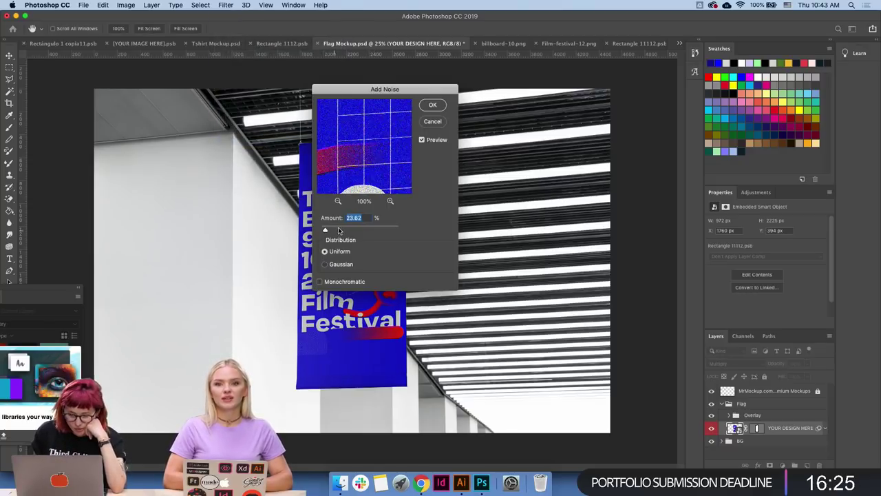
left_click_drag(338, 231, 356, 230)
left_click(378, 229)
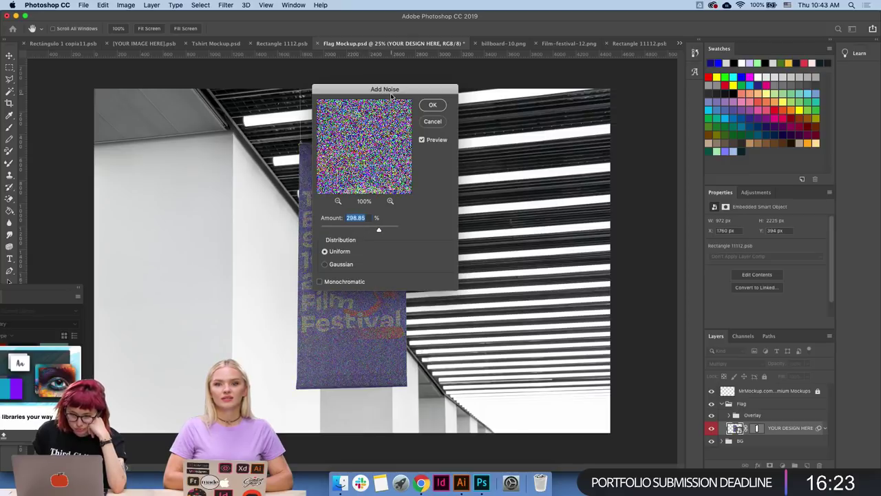
left_click_drag(392, 95, 579, 108)
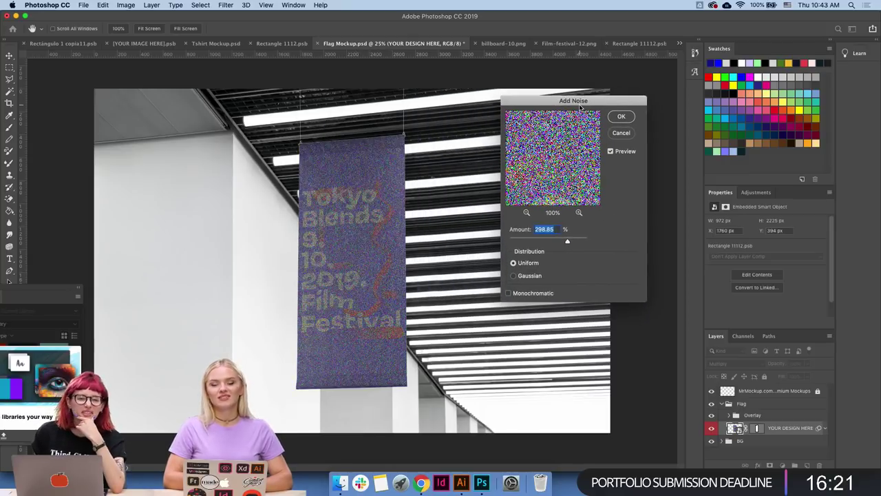
left_click(515, 241)
left_click_drag(515, 241, 513, 241)
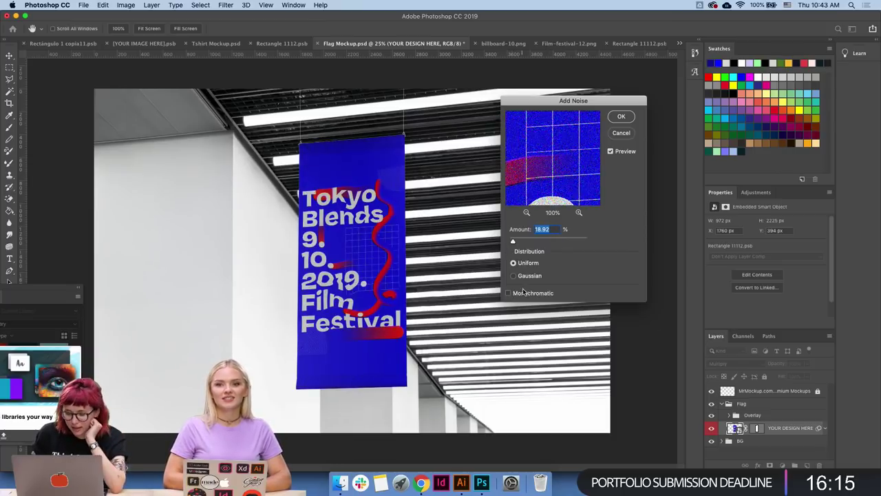
left_click(621, 135)
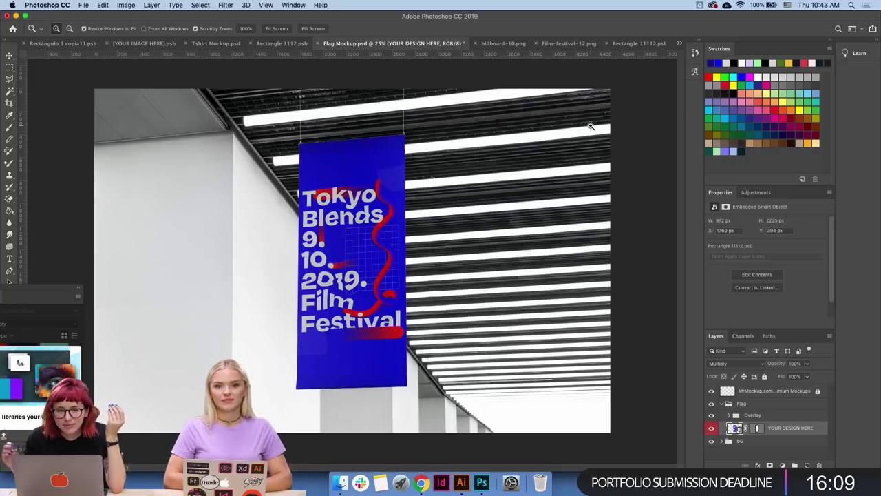
right_click(446, 484)
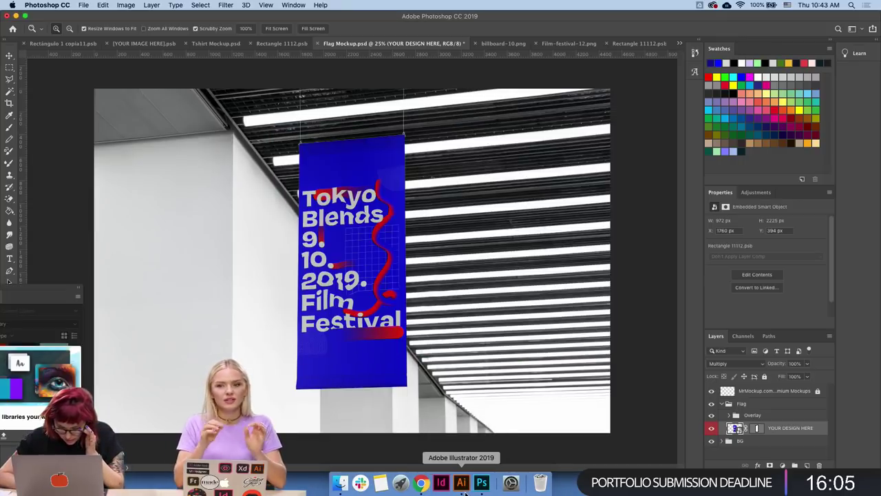
- In Illustrator, move the Tokyo Blends poster beside the ブレンズ poster
left_click(461, 483)
key("v")
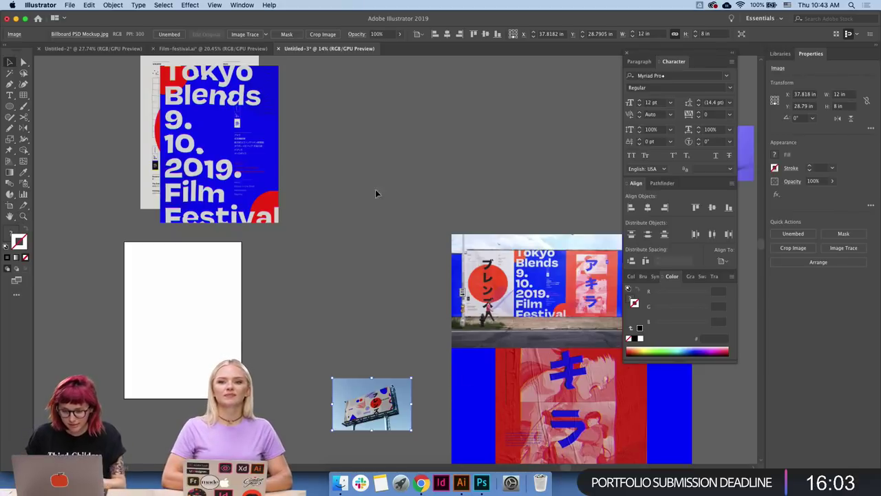
left_click_drag(413, 175, 365, 188)
scroll(413, 179, "up", 3)
scroll(413, 179, "left", 3)
left_click_drag(572, 313, 517, 159)
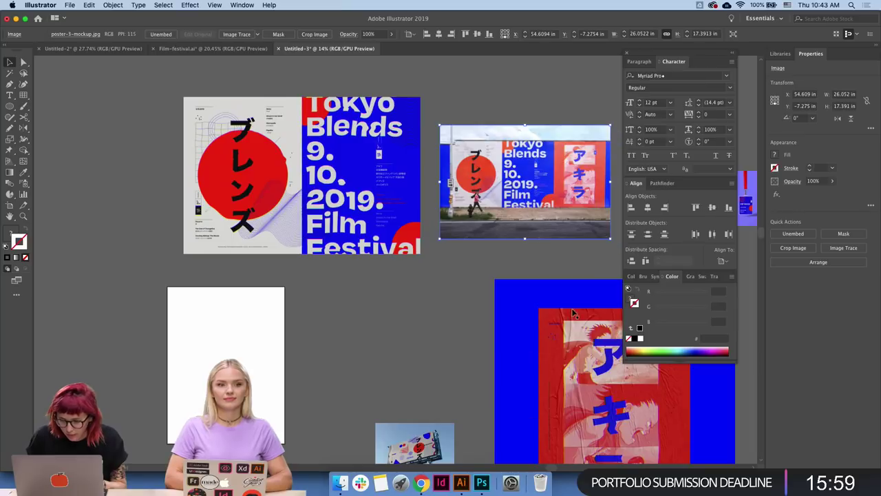
scroll(547, 336, "down", 3)
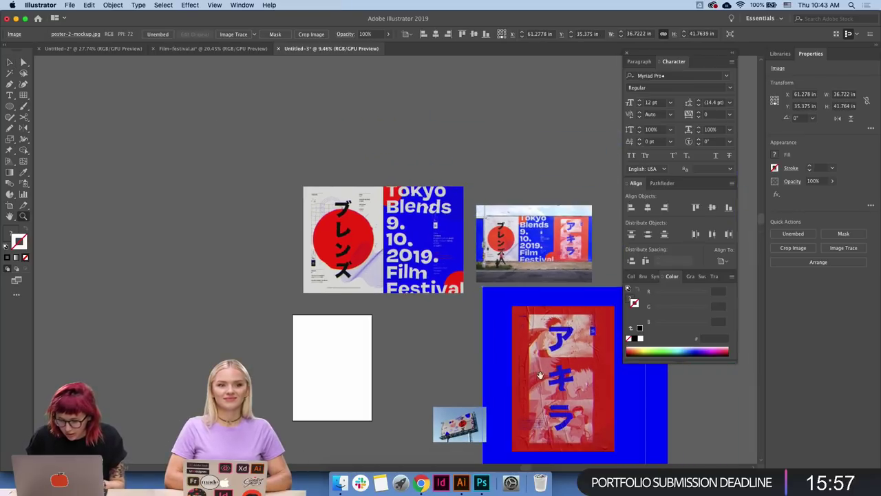
scroll(482, 310, "down", 3)
scroll(482, 310, "right", 3)
- Resize the billboard mockup into the poster row and move the VIP-pass image beside it
left_click(348, 354)
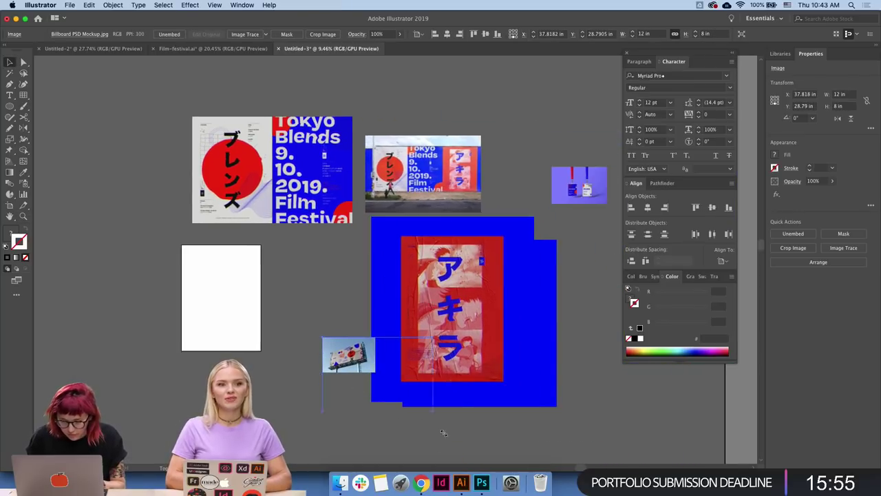
left_click_drag(443, 433, 436, 438)
left_click_drag(446, 135, 436, 120)
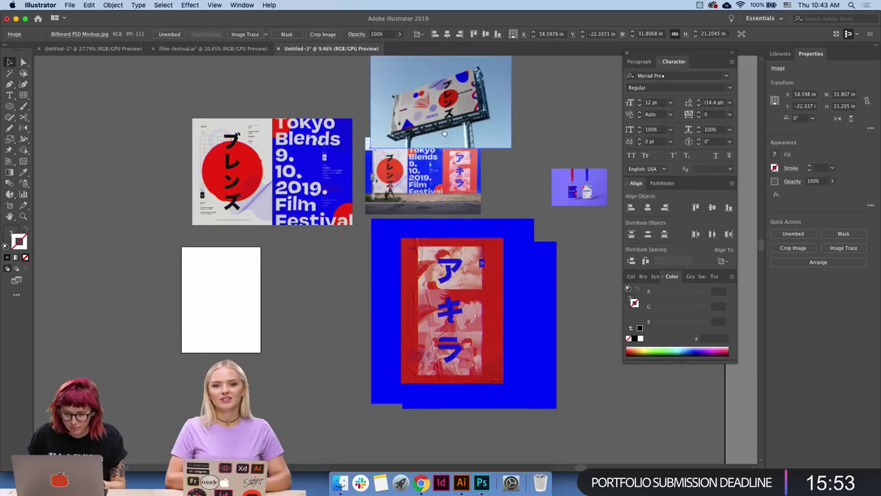
scroll(442, 185, "up", 2)
left_click_drag(439, 169, 438, 170)
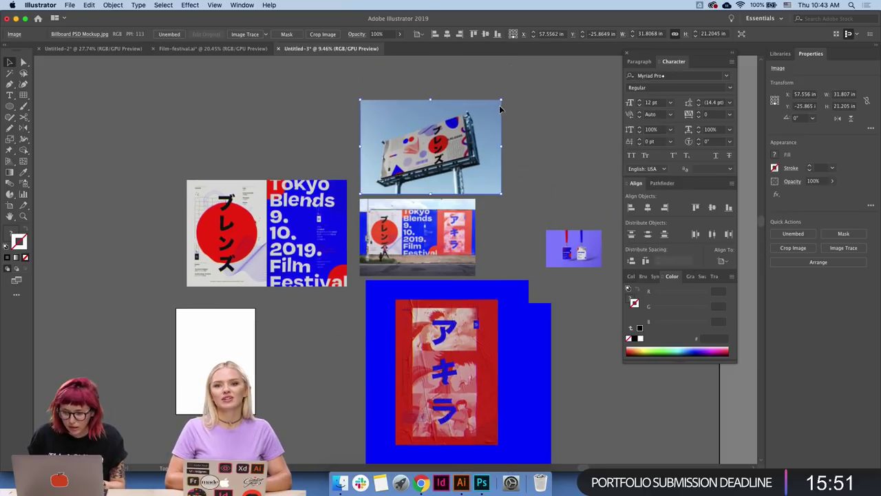
left_click_drag(501, 100, 462, 125)
left_click(511, 136)
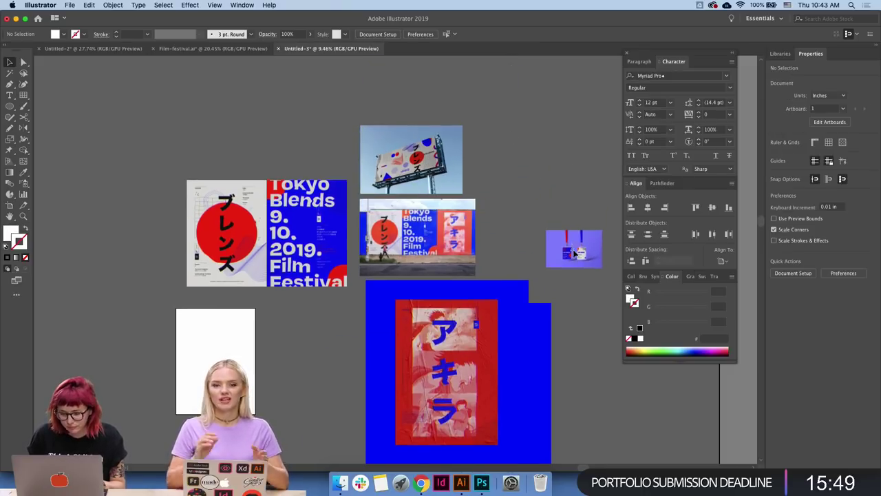
left_click_drag(574, 248, 513, 181)
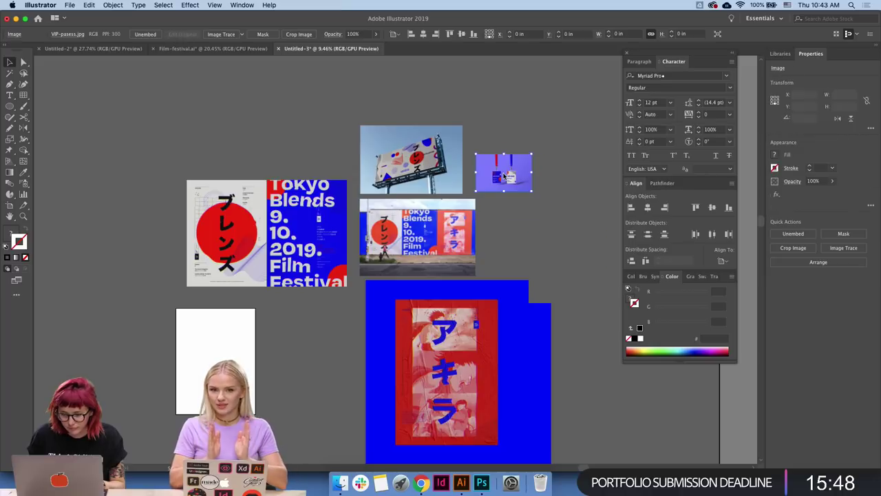
left_click(481, 483)
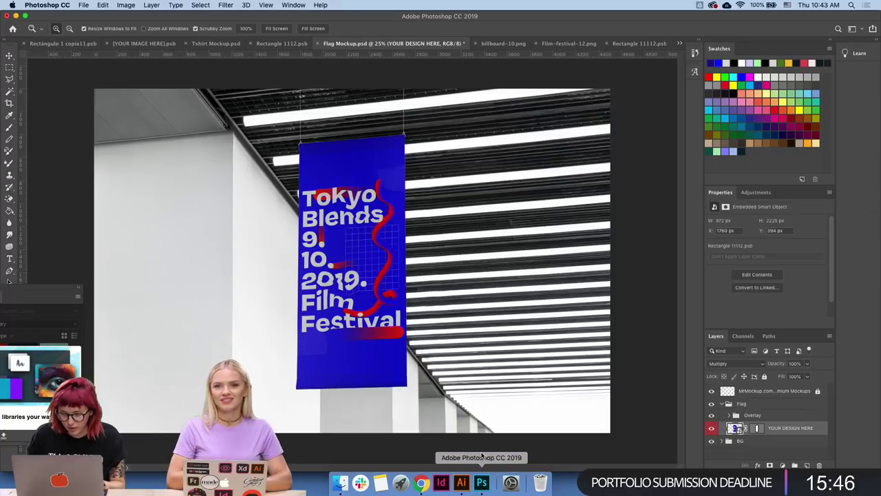
- In Id Holder Mockup, set the background colour to red #fa3512 sampled from the circle
left_click(678, 43)
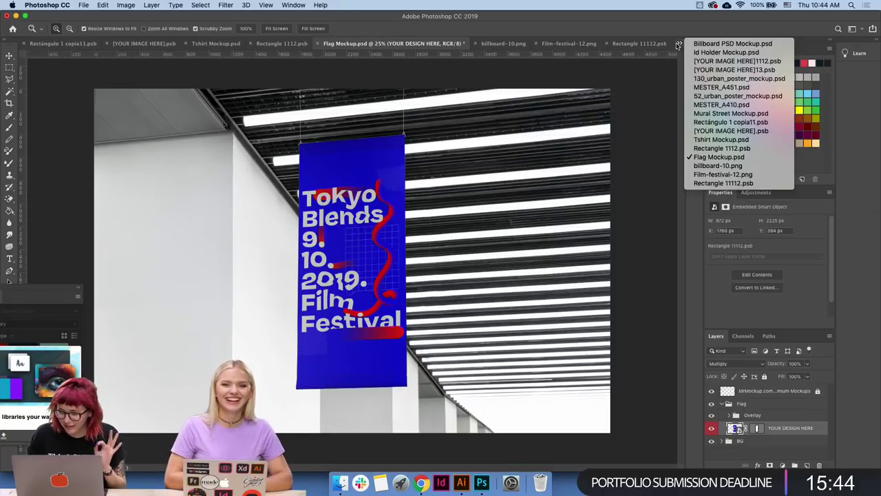
left_click(716, 54)
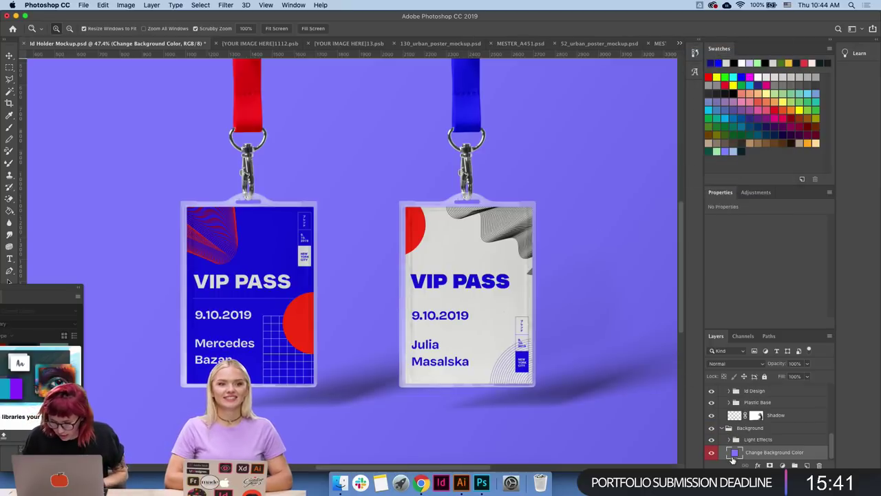
double_click(734, 451)
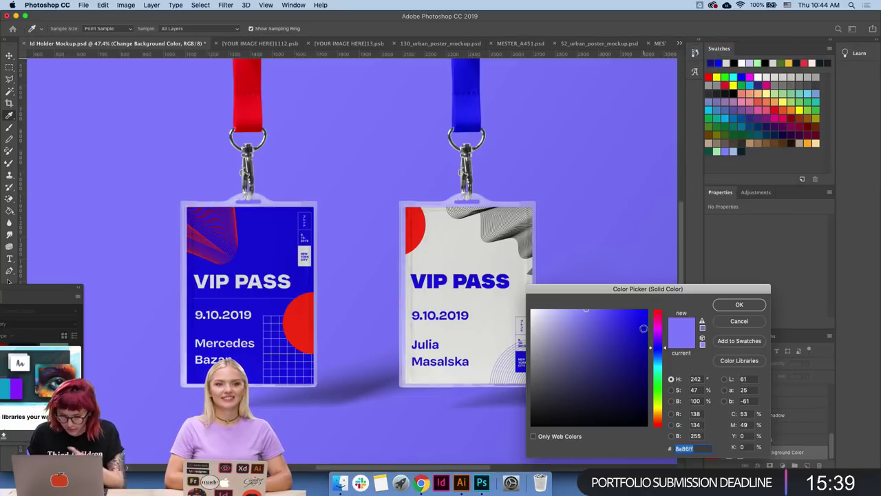
left_click(502, 306)
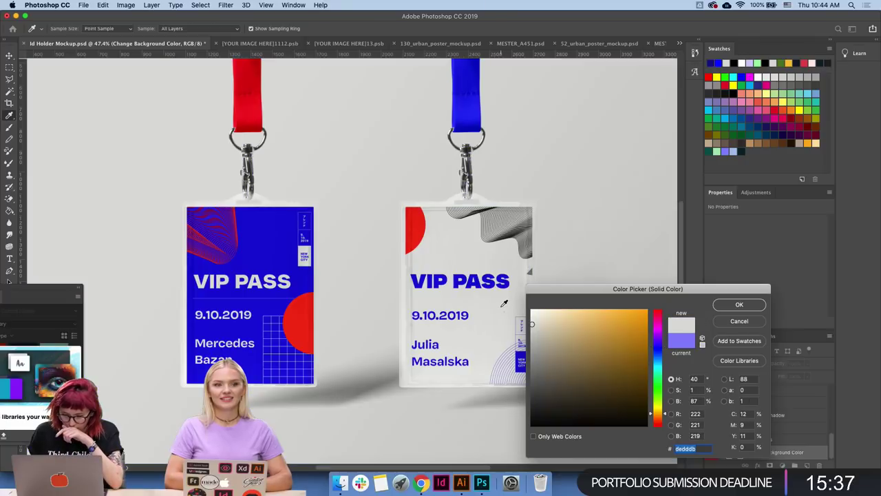
left_click(305, 322)
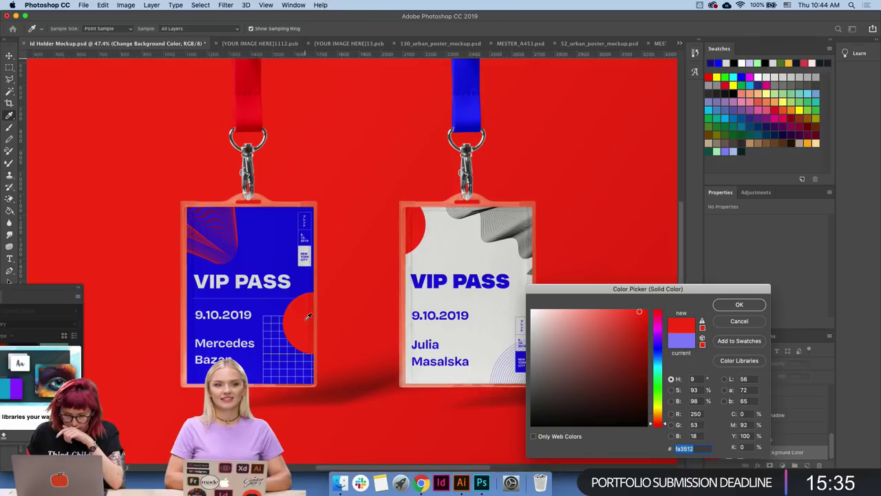
left_click(724, 309)
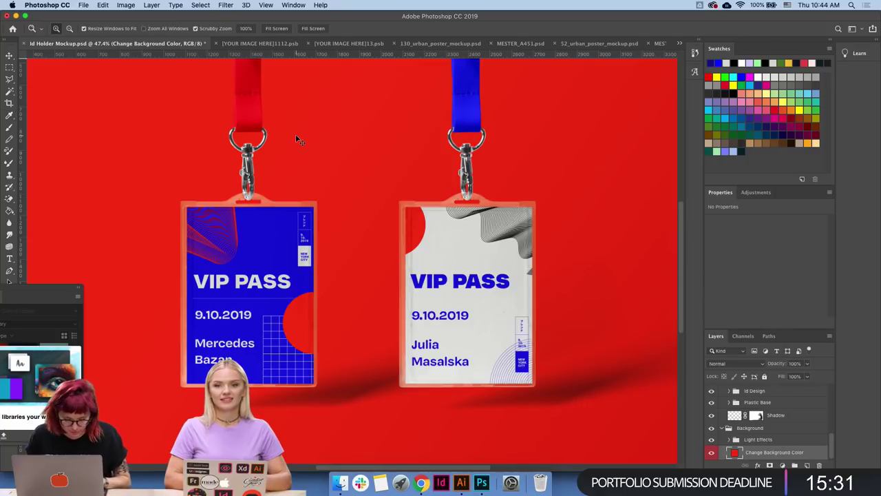
- Save the red ID holder mockup as a quality-5 JPEG in the Posters folder, then switch to Chrome
key("super+shift+s")
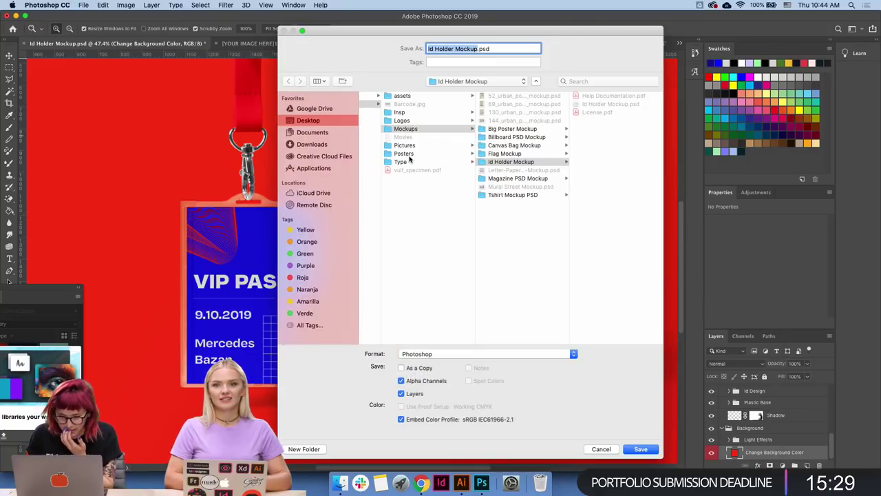
left_click(409, 156)
left_click(428, 353)
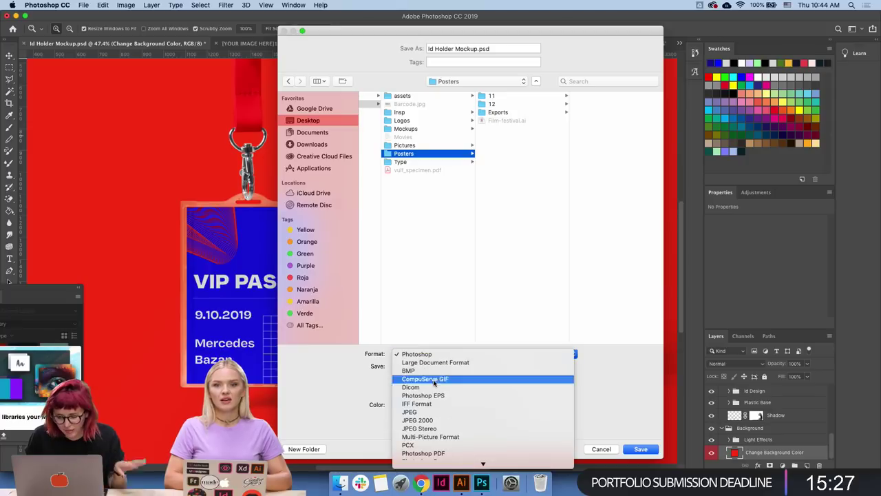
left_click(437, 413)
key("Return")
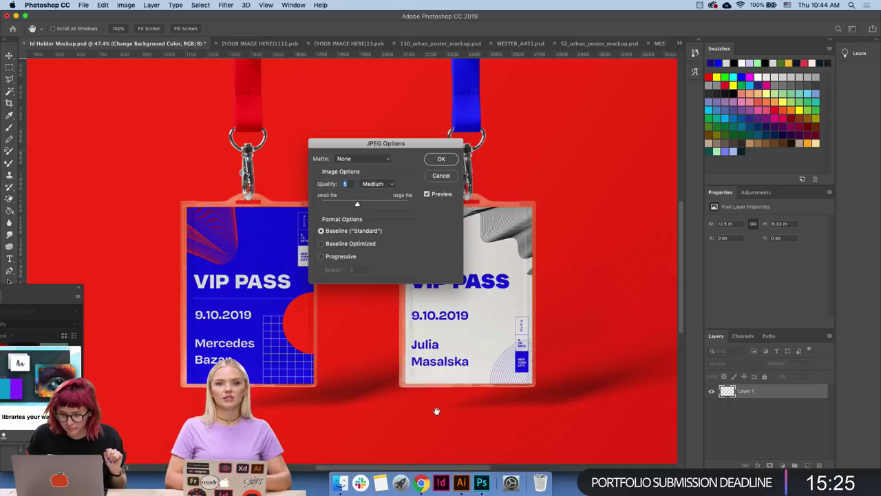
key("Return")
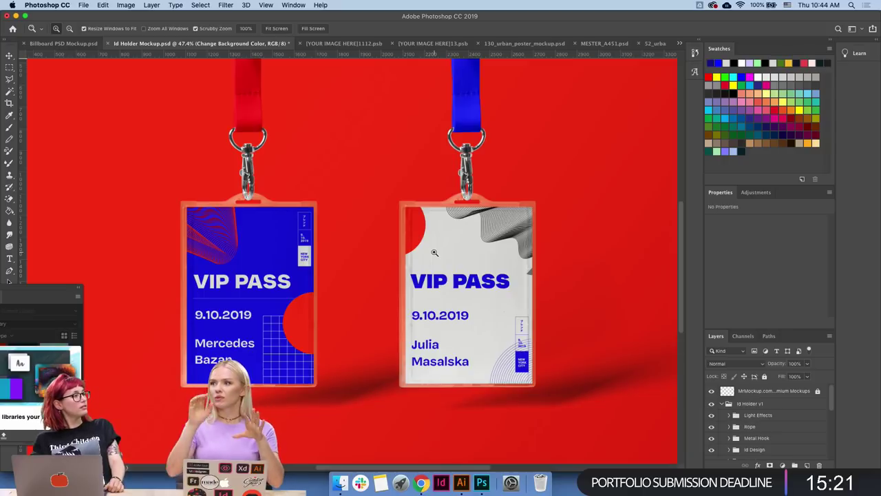
left_click(420, 482)
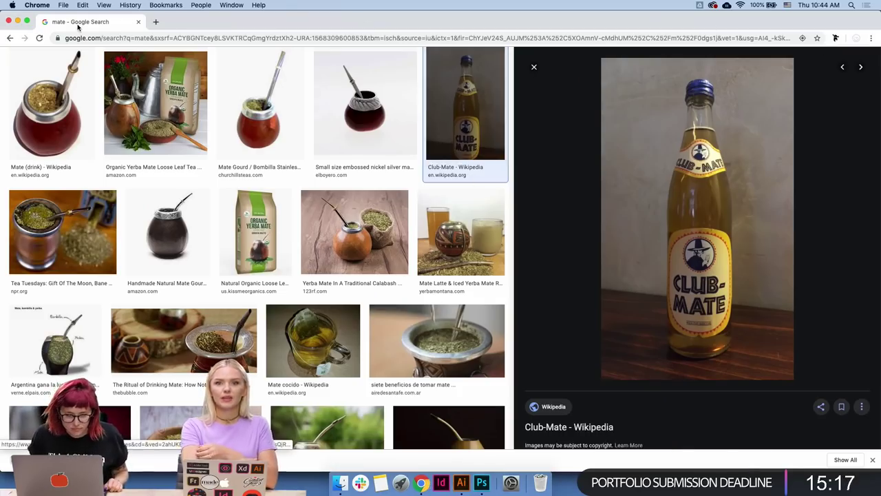
- Close the Google Images window and the Google Docs tabs in Chrome
left_click(137, 22)
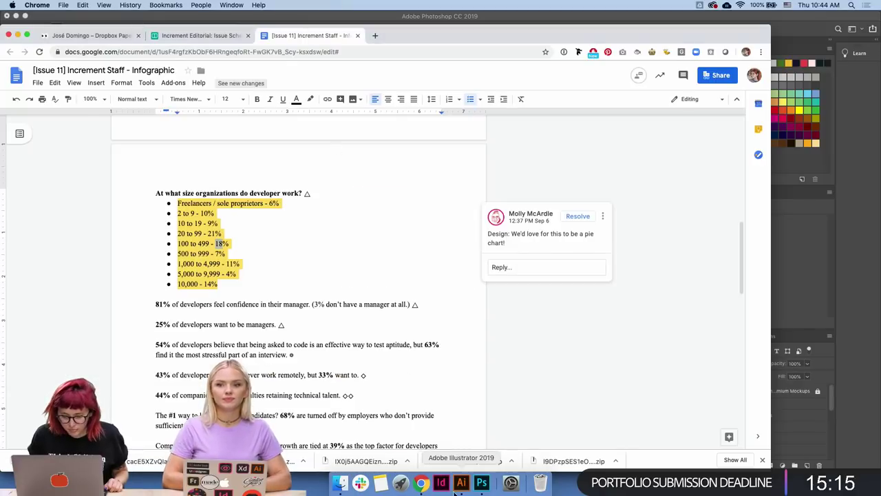
left_click(358, 36)
key("super+shift+w")
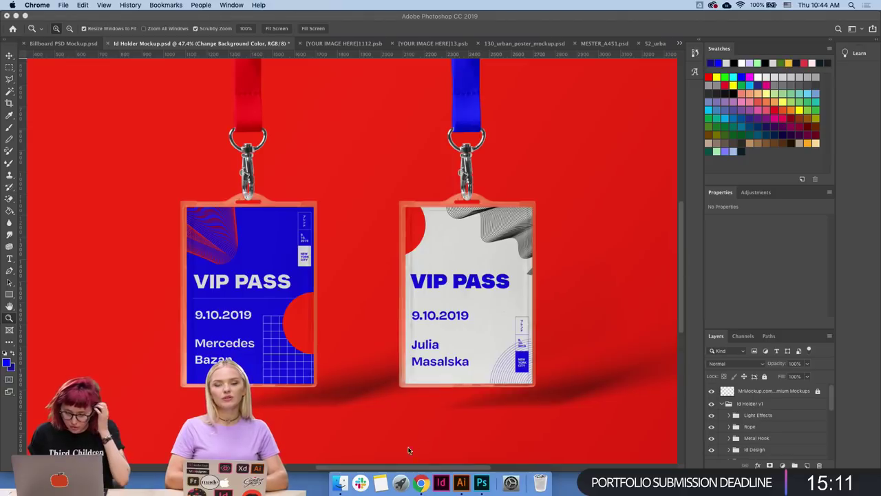
- Open a new Chrome window under another profile and load behance.com
left_click(422, 484)
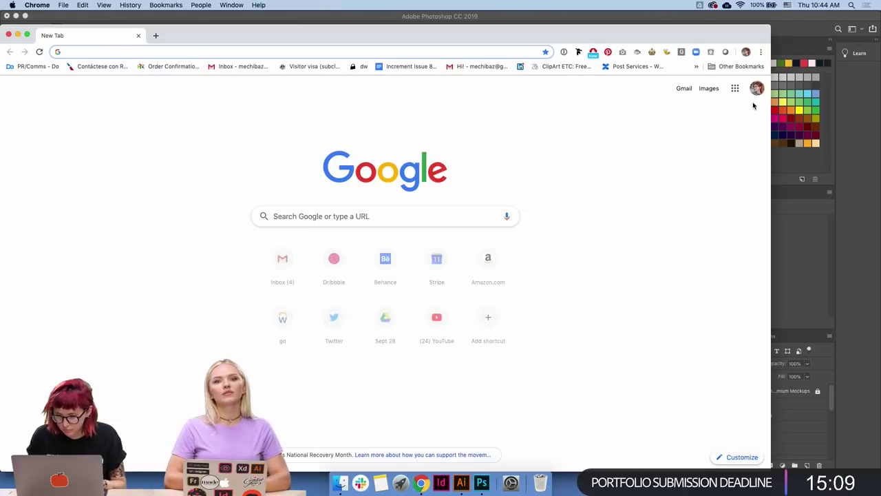
left_click(745, 52)
left_click(701, 202)
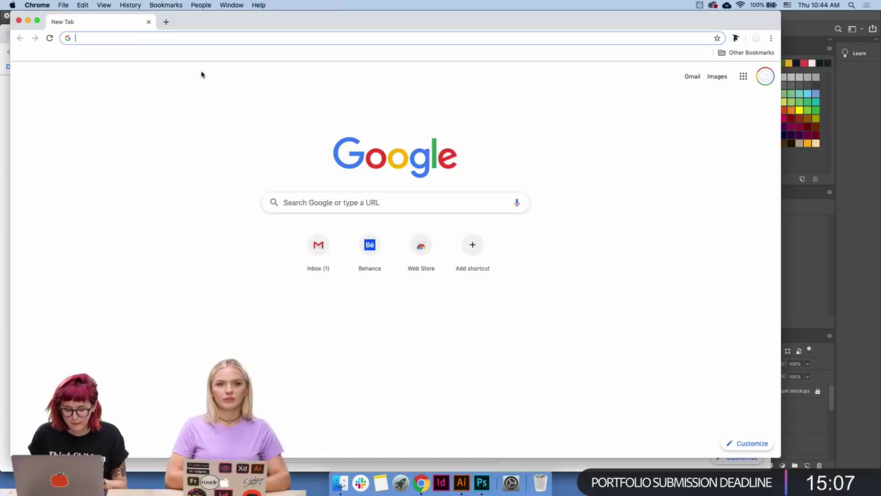
type("behance")
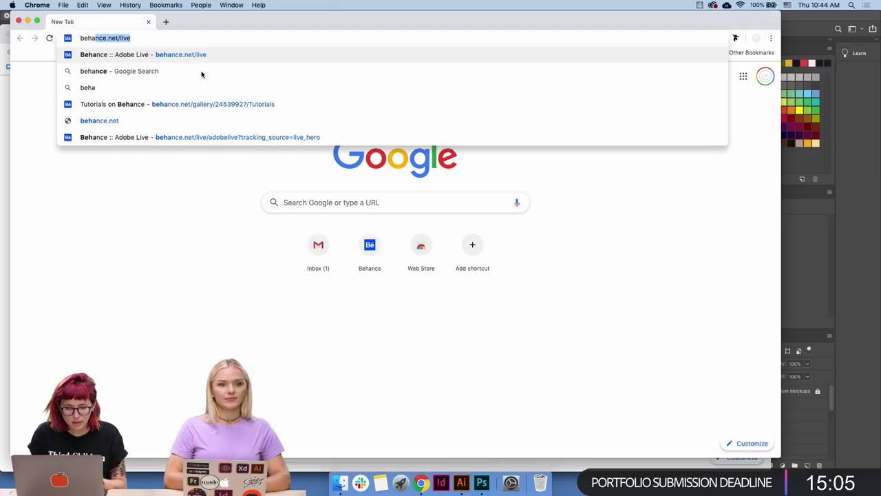
type(".com")
key("Return")
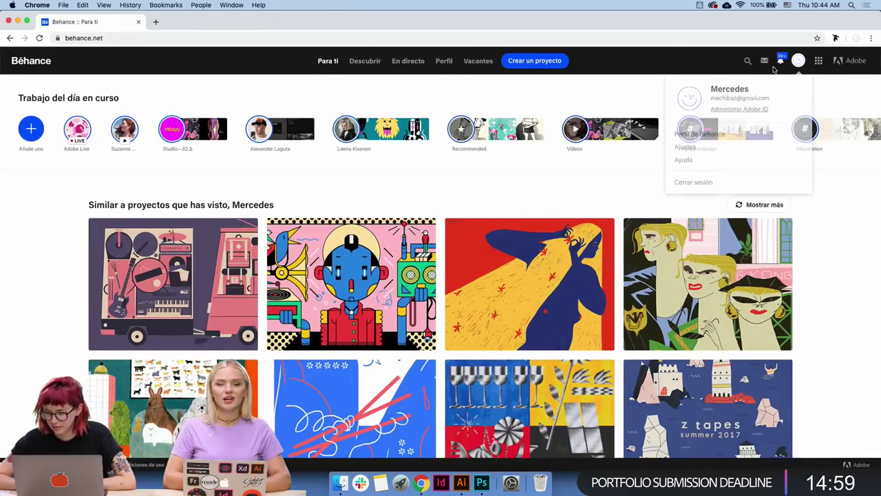
- From your Behance profile, start a new project and upload files from Adobe Assets > Posters > 12
left_click(699, 134)
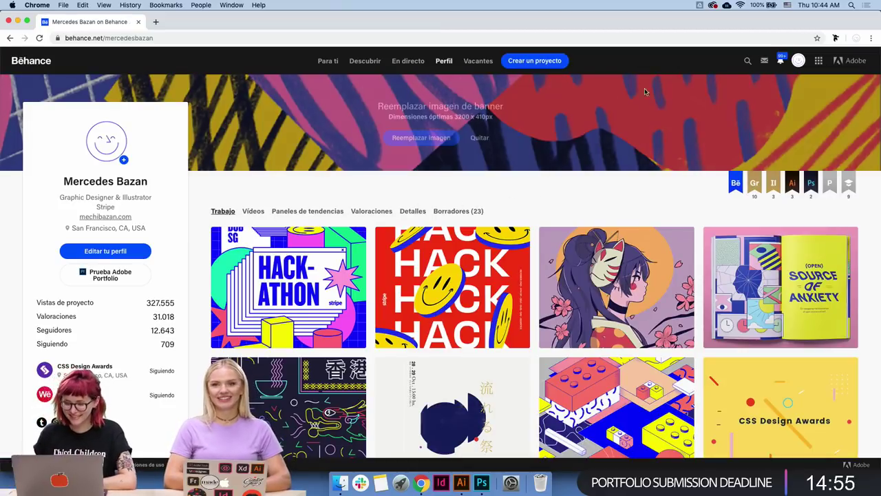
left_click(534, 61)
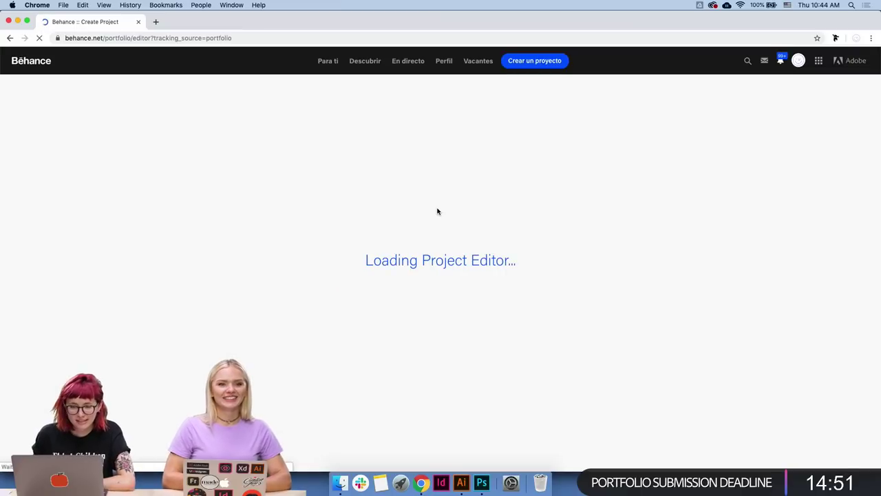
left_click(372, 313)
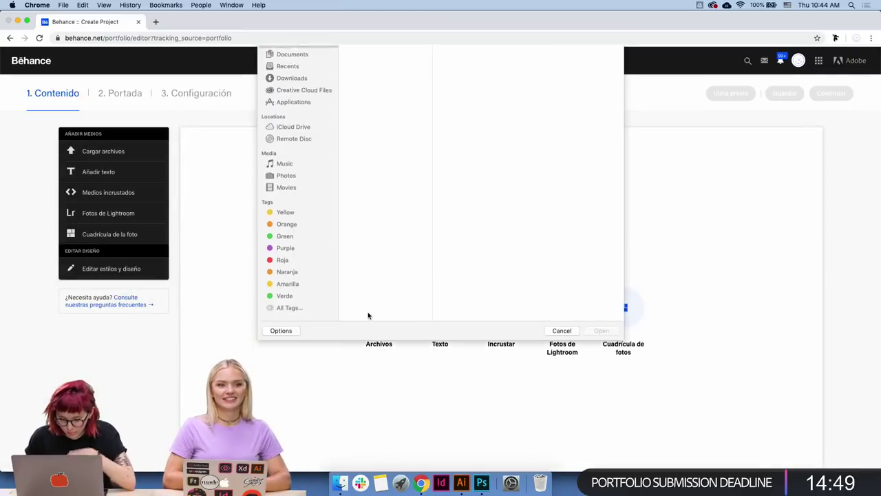
left_click(362, 77)
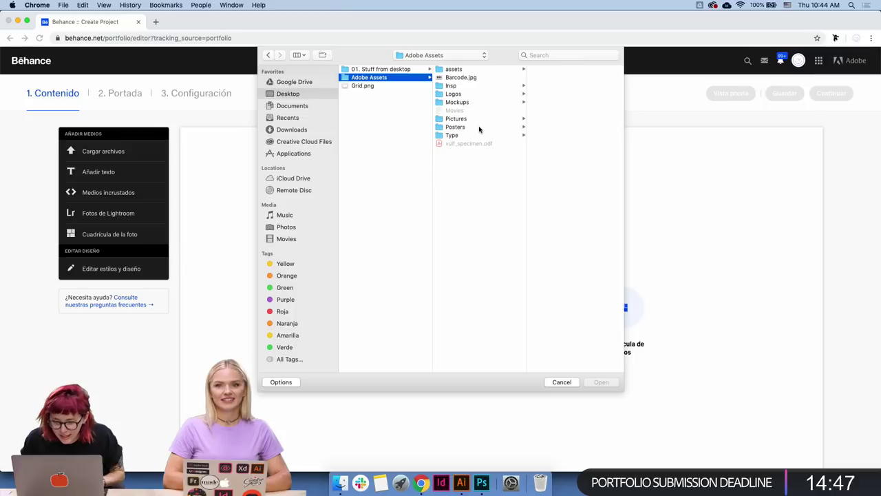
left_click(458, 126)
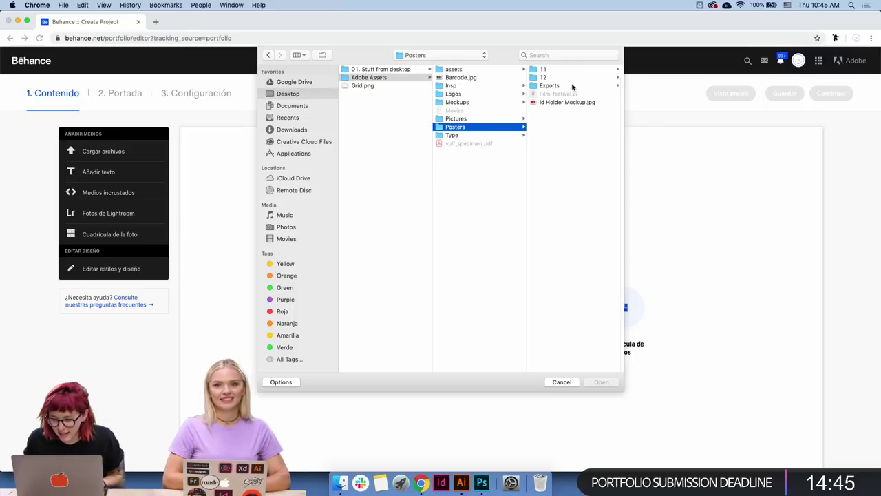
left_click(570, 79)
- Upload the billboard, Film-festival 01–03, 06, 07, poster 1–3, T-shirt, VIP pass and flag mockups
left_click(563, 86)
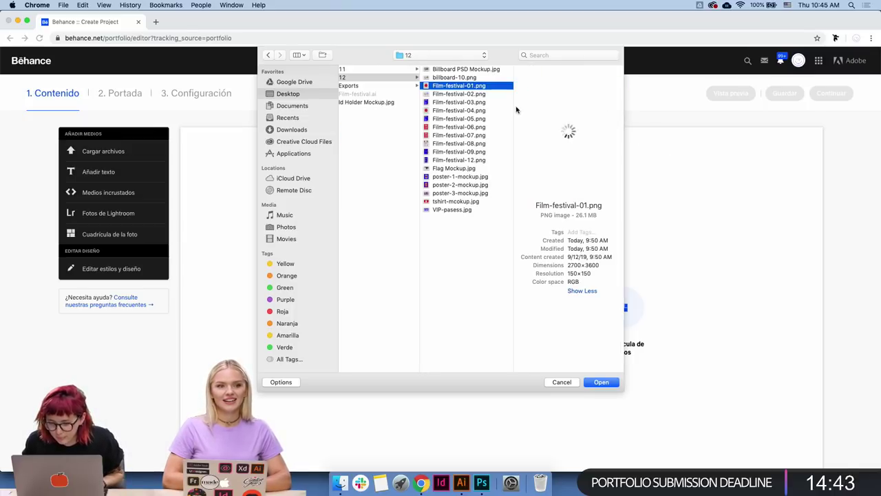
key("Up")
key("Up")
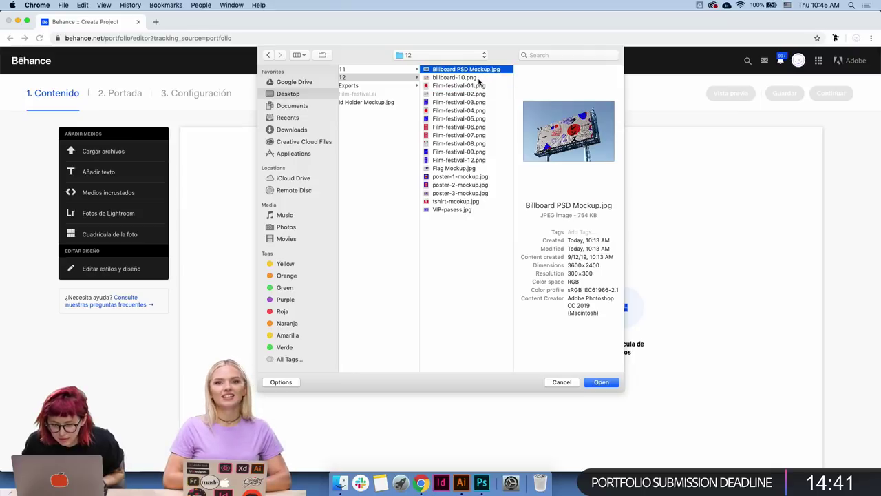
left_click(478, 79)
left_click(480, 72, "super")
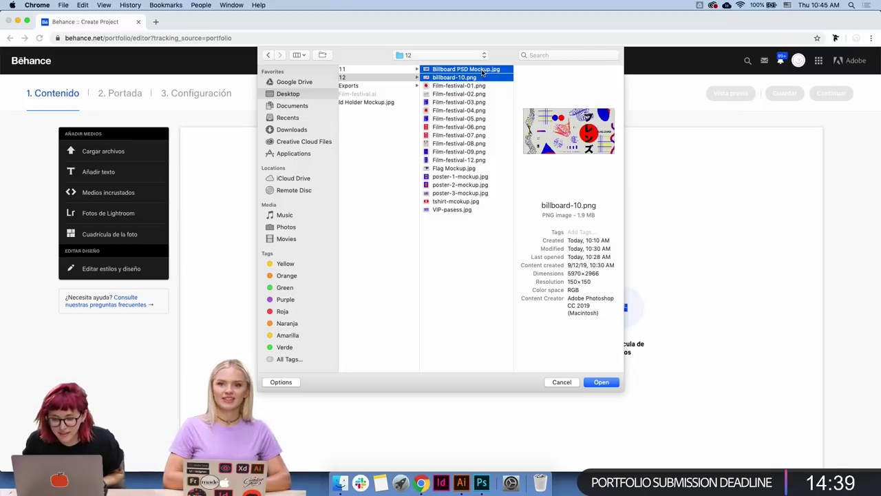
left_click(476, 86, "super")
left_click(473, 95, "super")
left_click(473, 102, "super")
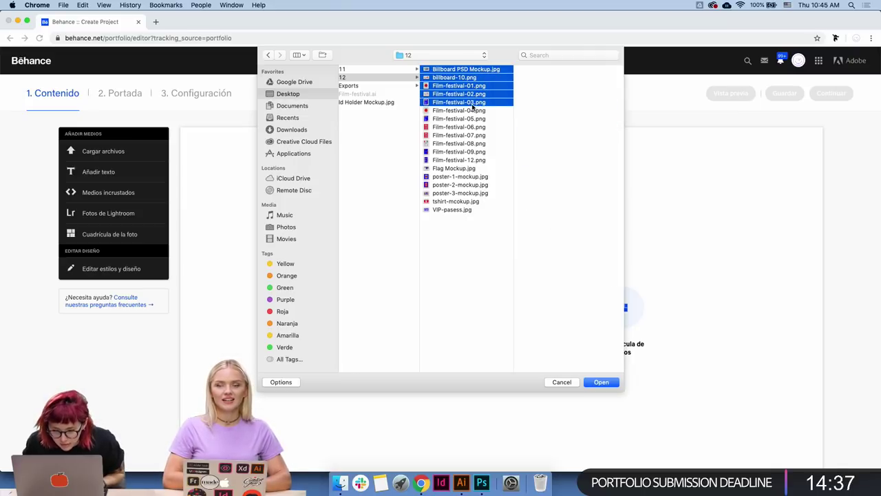
left_click(452, 185, "super")
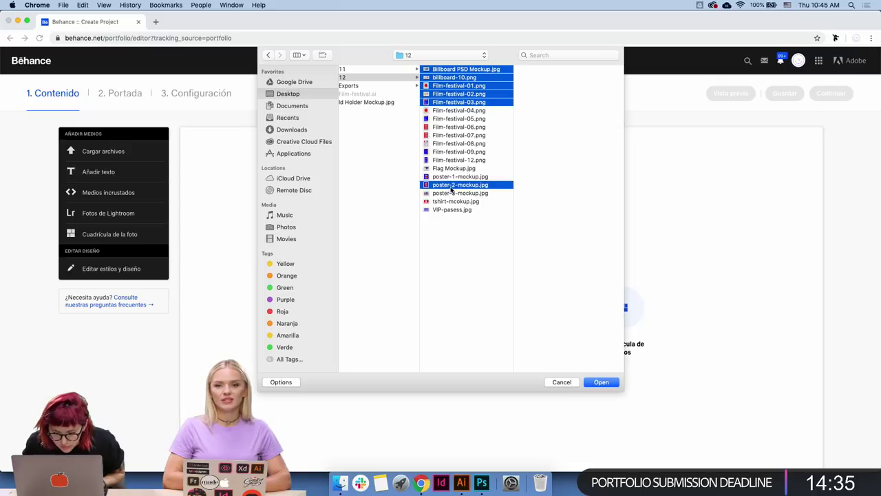
left_click(449, 195, "super")
left_click(448, 201, "super")
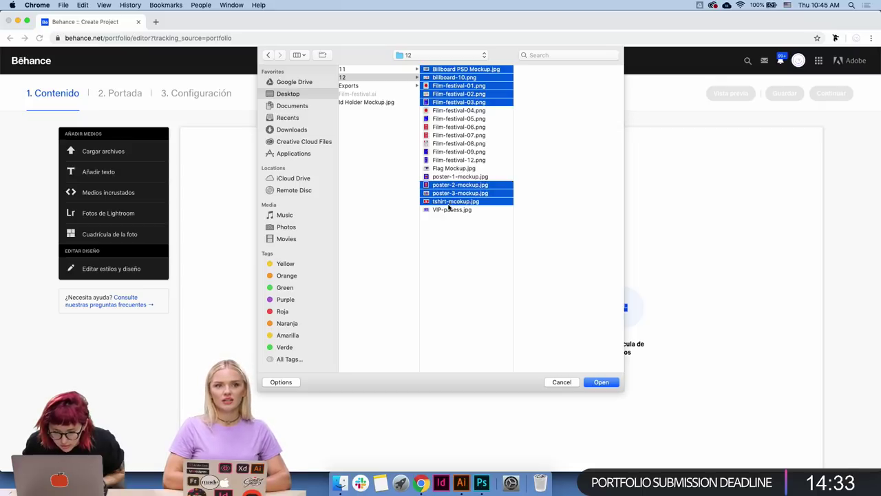
left_click(450, 210, "super")
left_click(457, 169, "super")
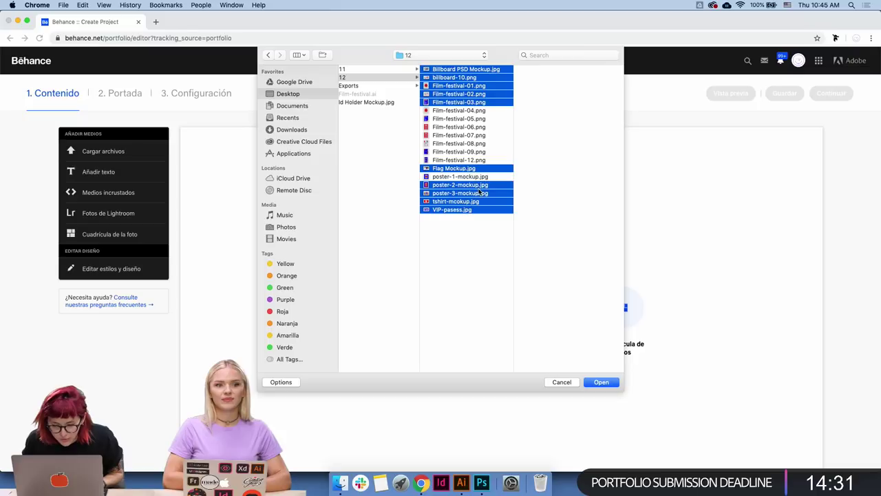
left_click(479, 177, "super")
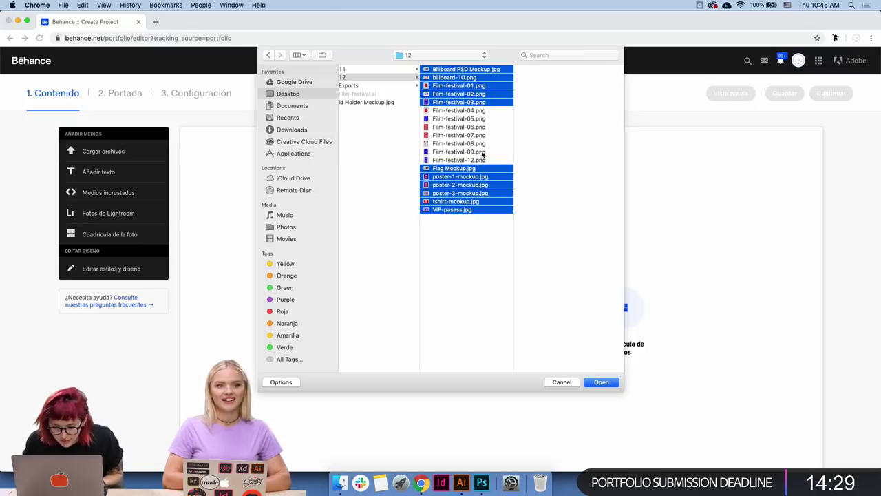
left_click(481, 128, "super")
left_click(480, 136, "super")
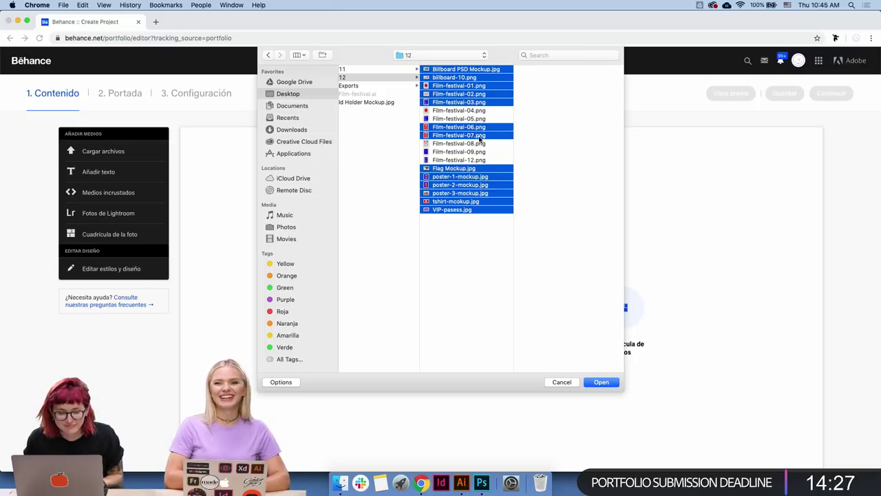
key("Return")
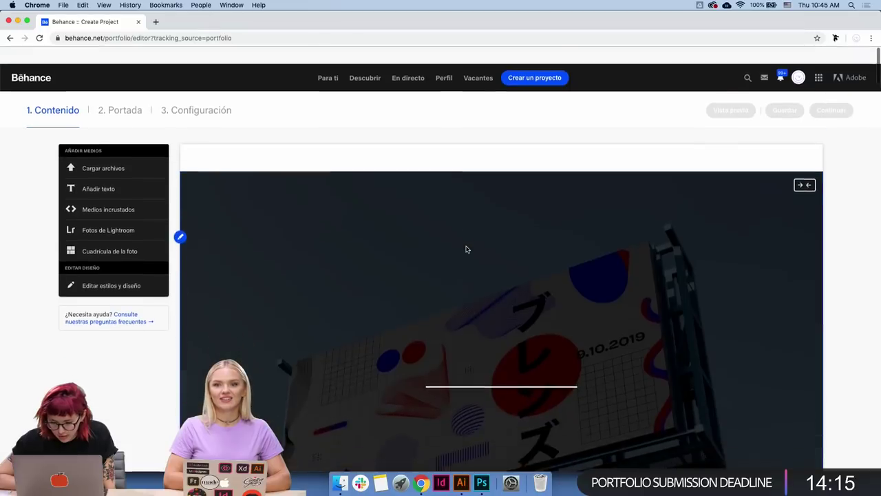
- Delete the VIP PASS lanyard image from the project
scroll(466, 249, "down", 5)
scroll(465, 249, "down", 5)
scroll(466, 249, "down", 5)
scroll(466, 250, "down", 2)
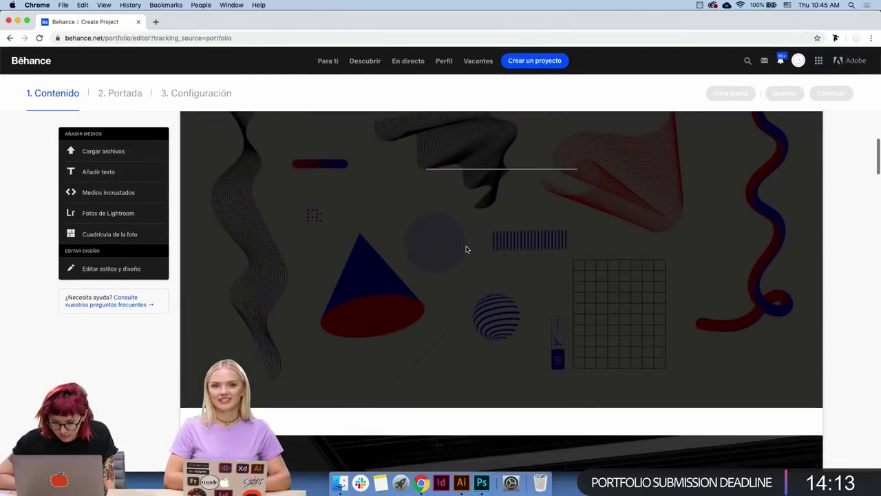
scroll(466, 249, "down", 3)
scroll(466, 250, "down", 5)
scroll(466, 249, "down", 5)
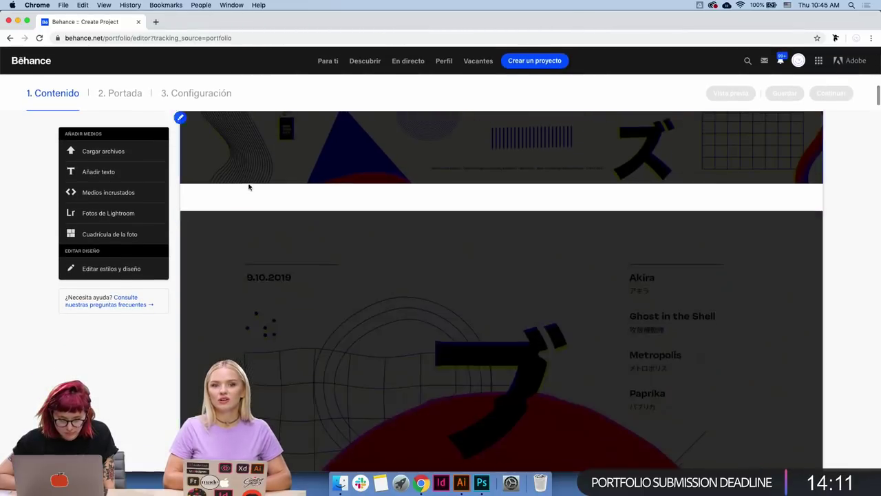
scroll(187, 183, "down", 5)
scroll(186, 183, "down", 5)
scroll(187, 183, "down", 5)
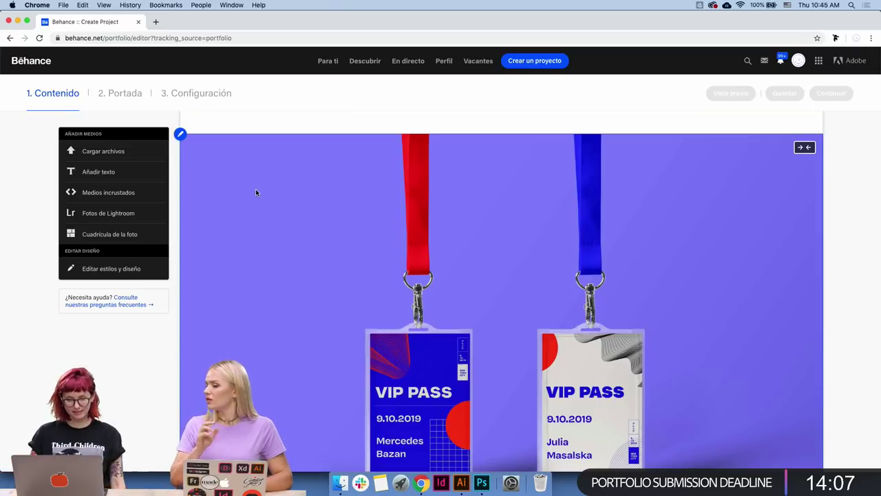
left_click(180, 134)
left_click(199, 200)
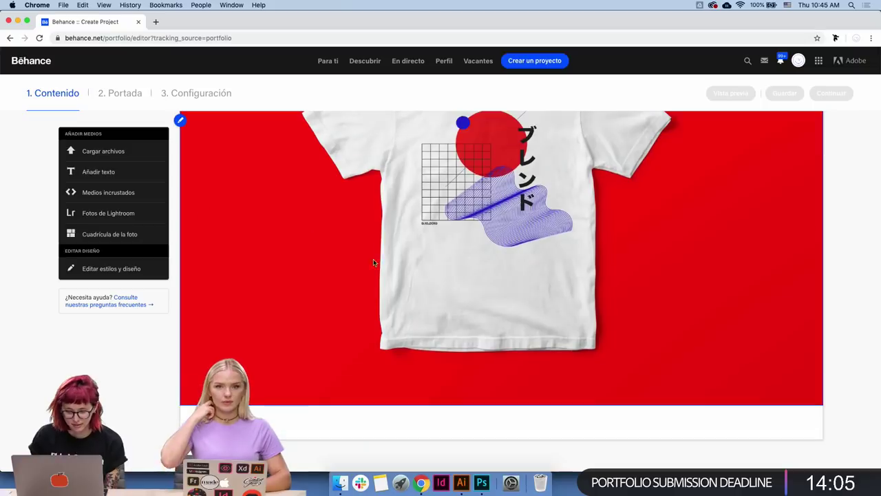
- Delete the dark red Japanese-text image from the project as well
scroll(444, 287, "up", 2)
scroll(443, 286, "up", 5)
scroll(444, 286, "up", 5)
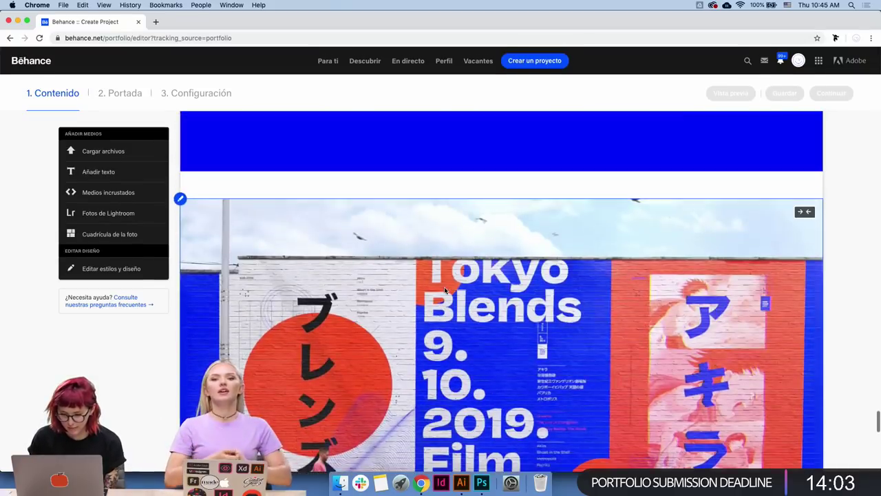
scroll(444, 286, "up", 5)
scroll(443, 287, "up", 5)
scroll(444, 286, "up", 5)
scroll(443, 286, "up", 5)
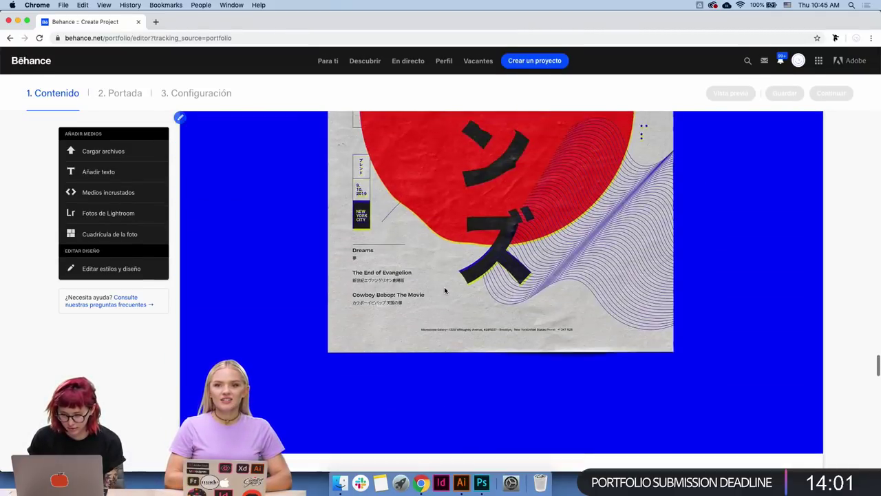
scroll(444, 289, "up", 3)
scroll(443, 290, "up", 5)
scroll(444, 290, "up", 5)
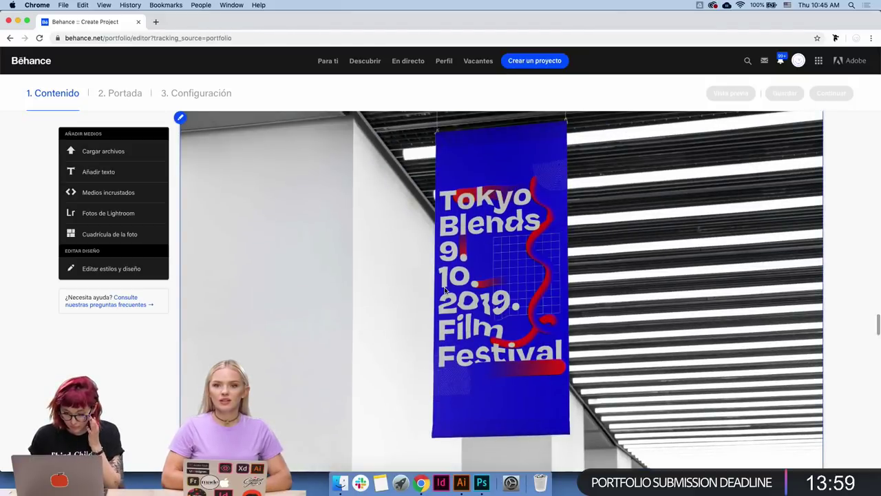
scroll(444, 289, "up", 3)
scroll(444, 290, "up", 5)
scroll(444, 289, "up", 2)
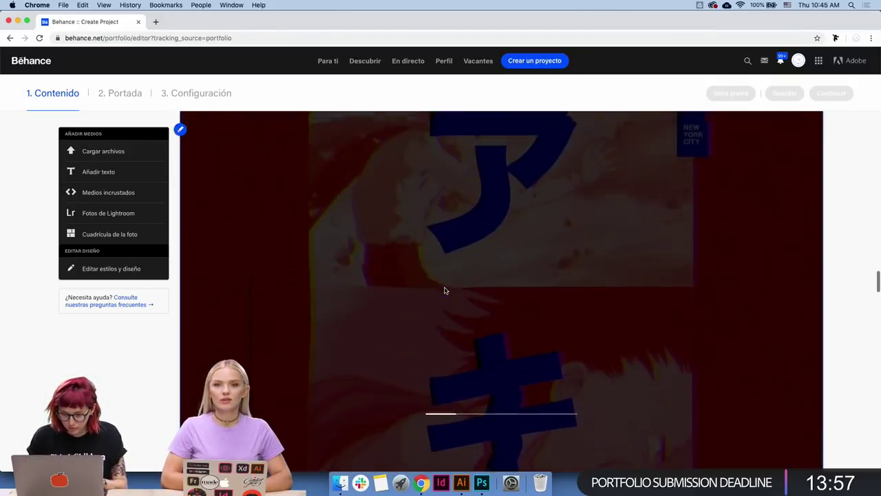
scroll(444, 289, "up", 5)
scroll(444, 289, "up", 5)
scroll(444, 290, "up", 2)
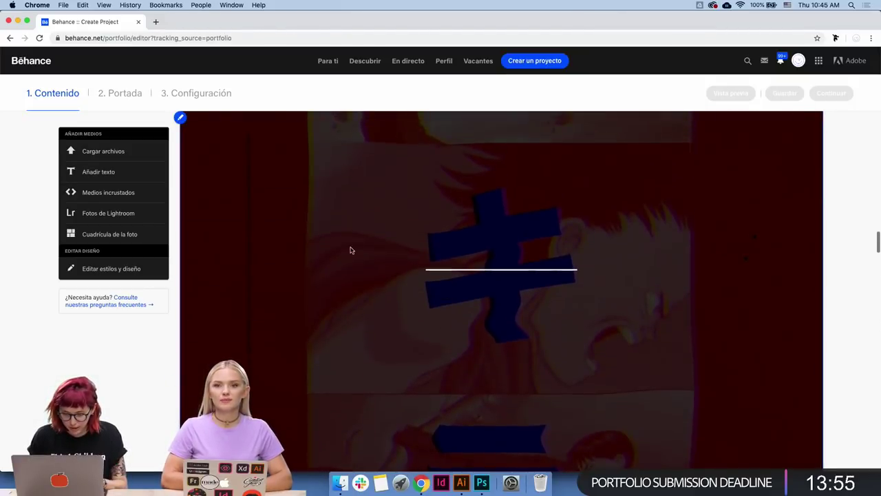
left_click(180, 120)
left_click(213, 185)
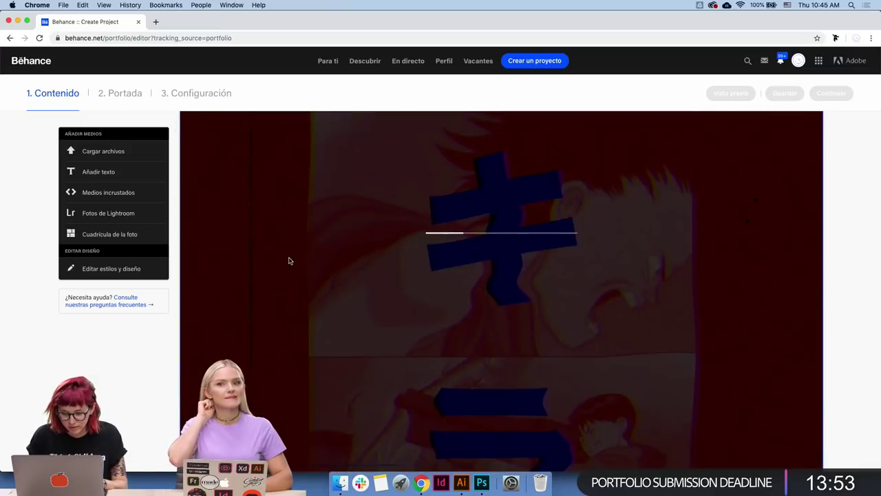
scroll(289, 260, "up", 3)
scroll(289, 260, "up", 3)
scroll(289, 260, "up", 3)
scroll(289, 260, "up", 3)
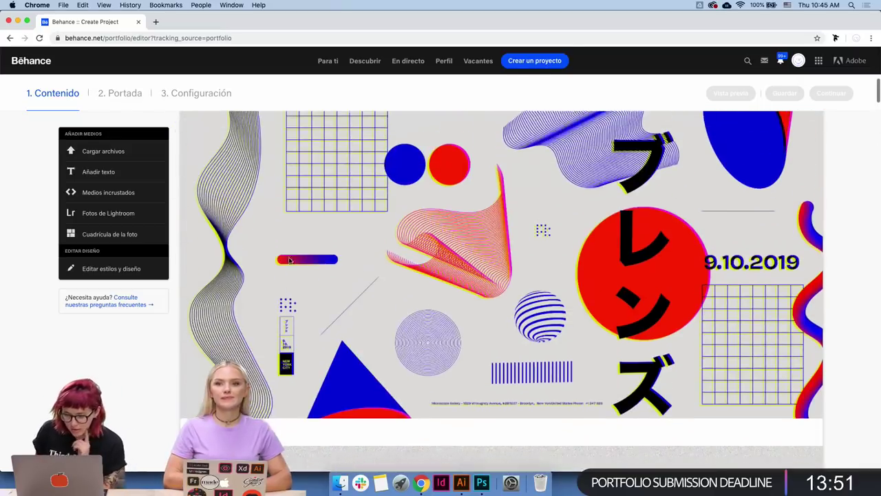
scroll(289, 260, "up", 5)
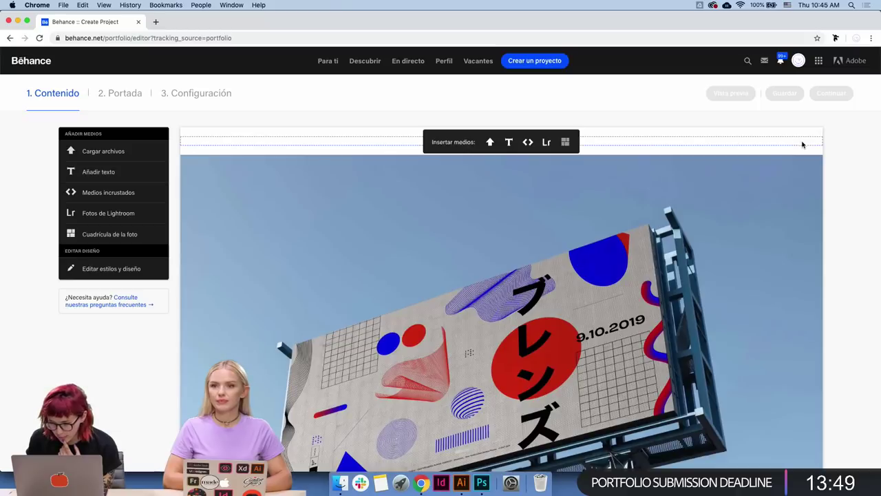
- Add a photo grid with Film-festival-01, -03 and -06 posters above the billboard mockup
left_click(492, 142)
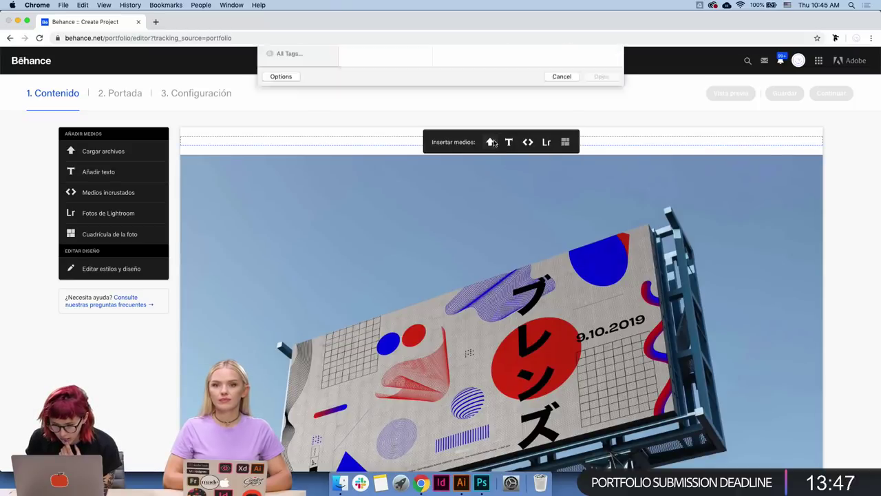
left_click(559, 381)
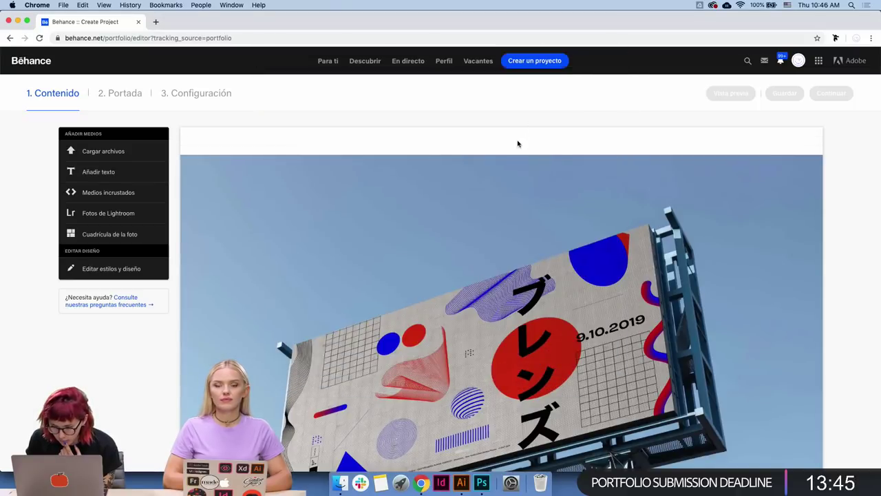
left_click(561, 141)
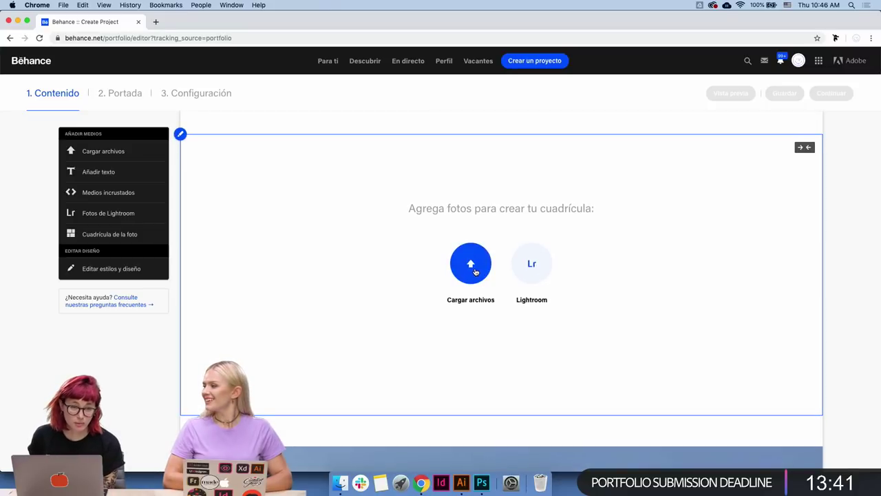
left_click(475, 271)
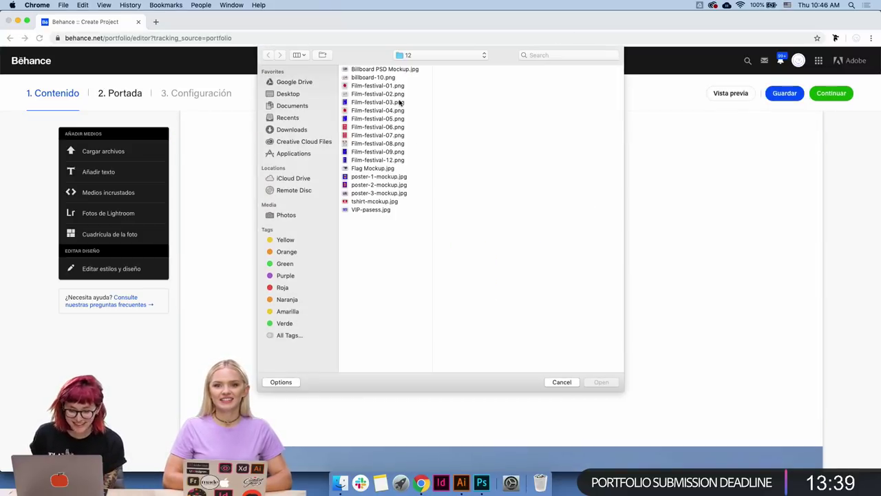
left_click(391, 86)
left_click(381, 104, "super")
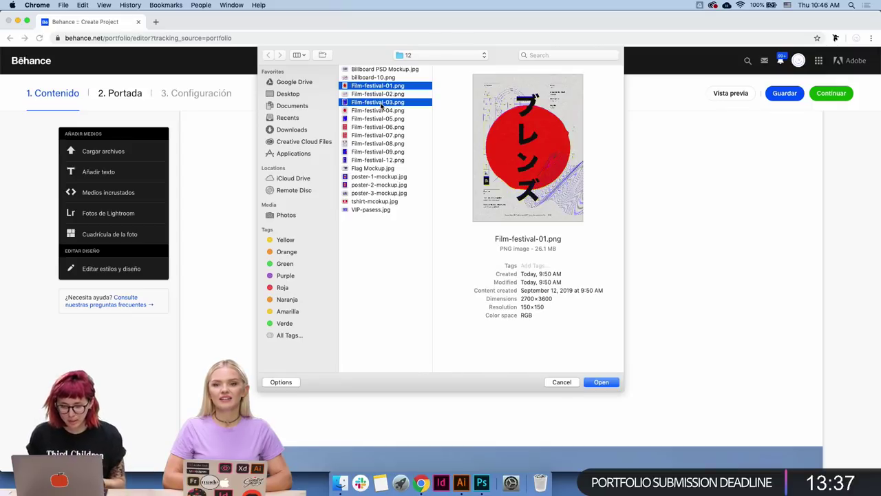
left_click(372, 128, "super")
key("Return")
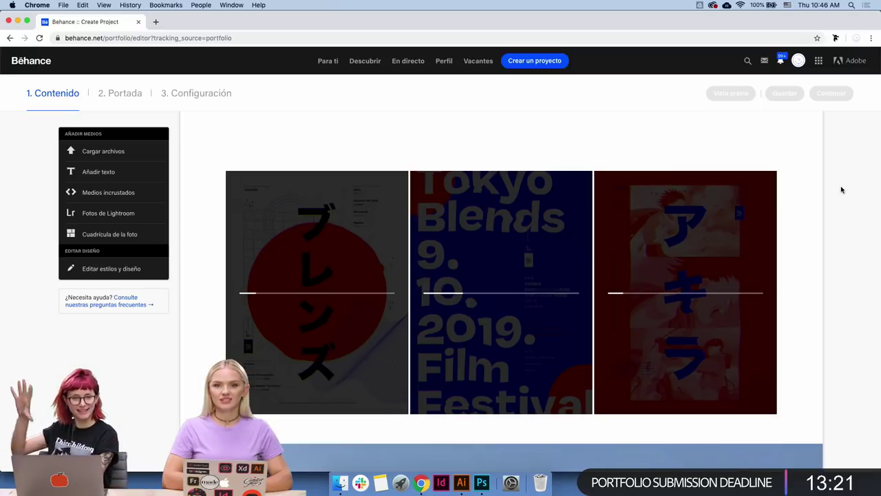
scroll(794, 291, "down", 3)
scroll(793, 291, "down", 3)
scroll(794, 291, "down", 2)
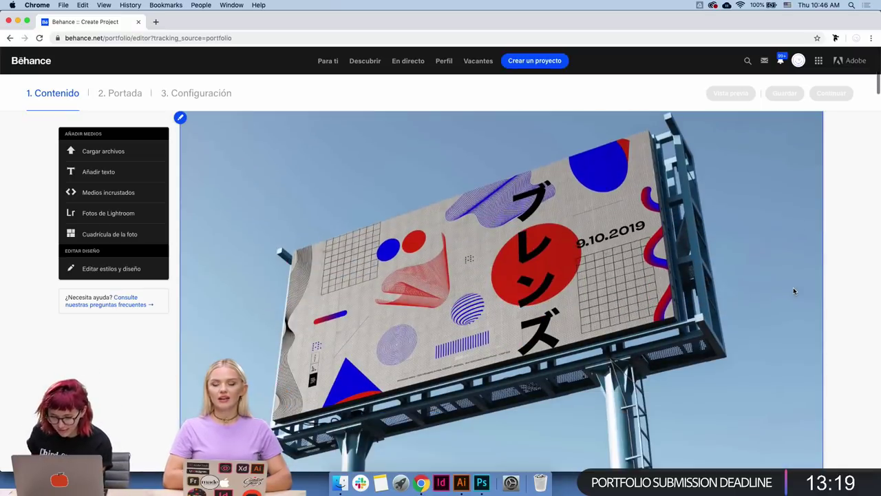
scroll(793, 290, "down", 1)
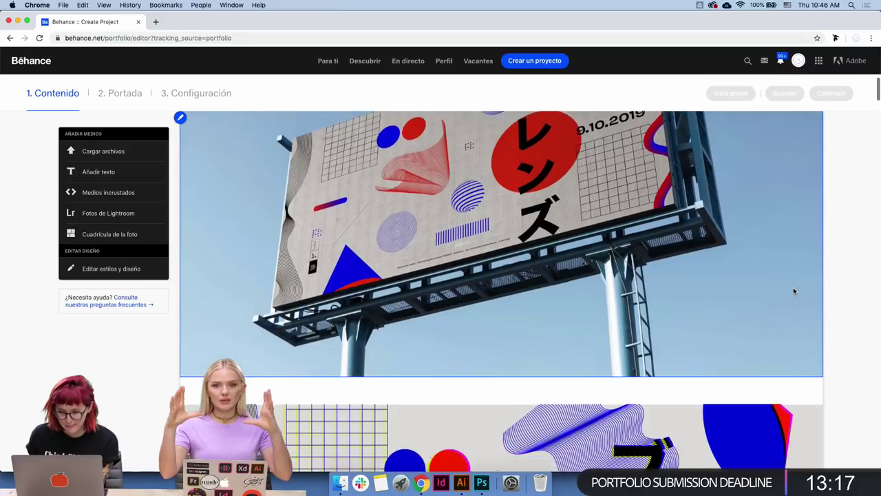
scroll(793, 291, "down", 3)
scroll(793, 291, "up", 3)
scroll(793, 291, "up", 2)
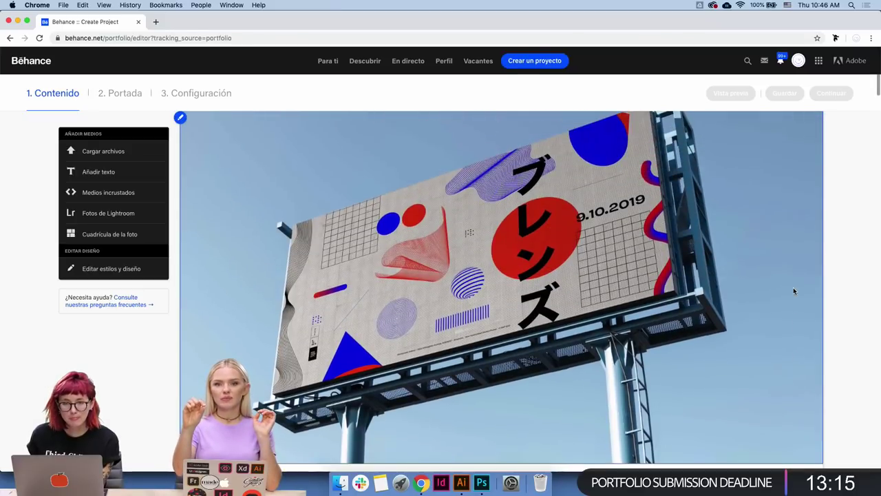
scroll(793, 291, "down", 2)
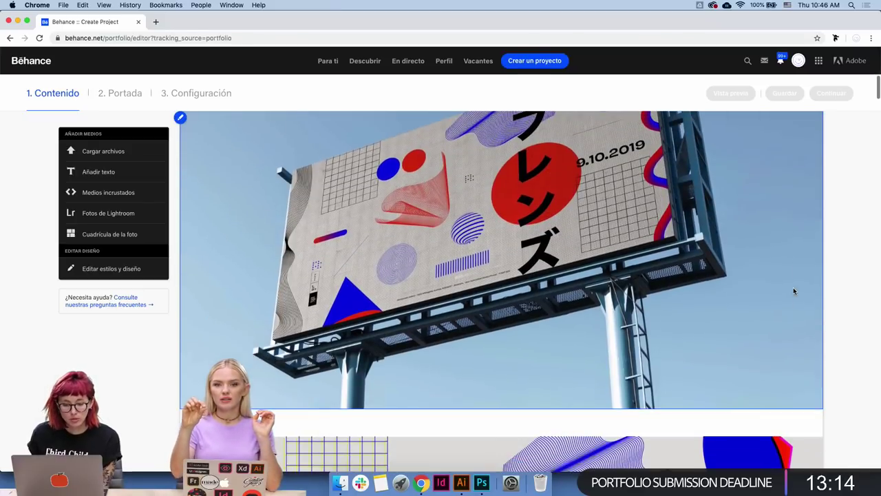
- Set the project background colour to a saturated blue
left_click(124, 269)
left_click(336, 223)
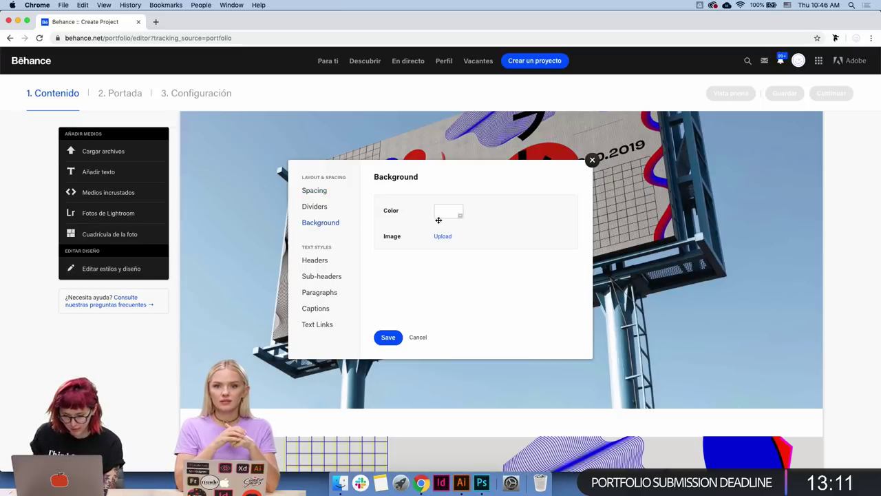
left_click(450, 215)
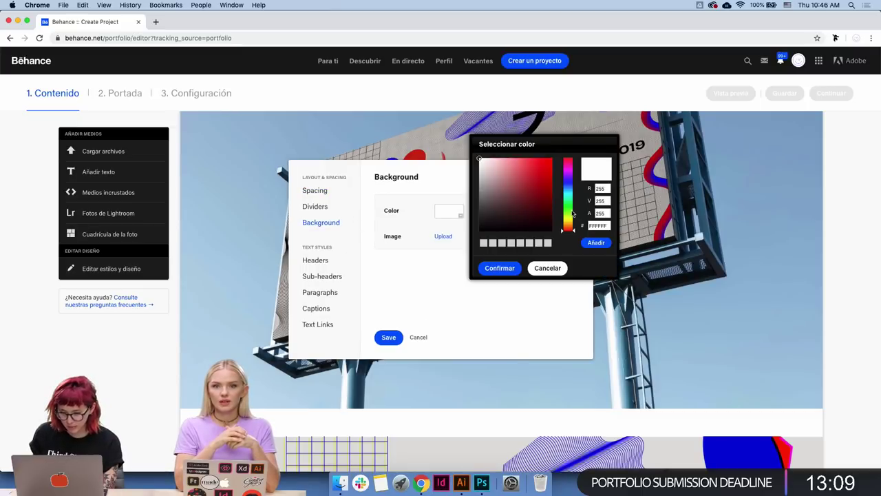
left_click_drag(572, 214, 569, 178)
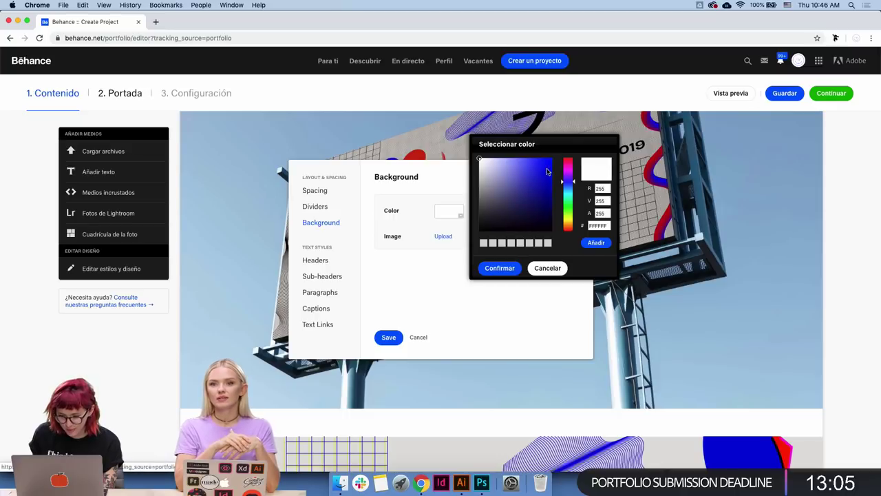
left_click(548, 171)
left_click(499, 268)
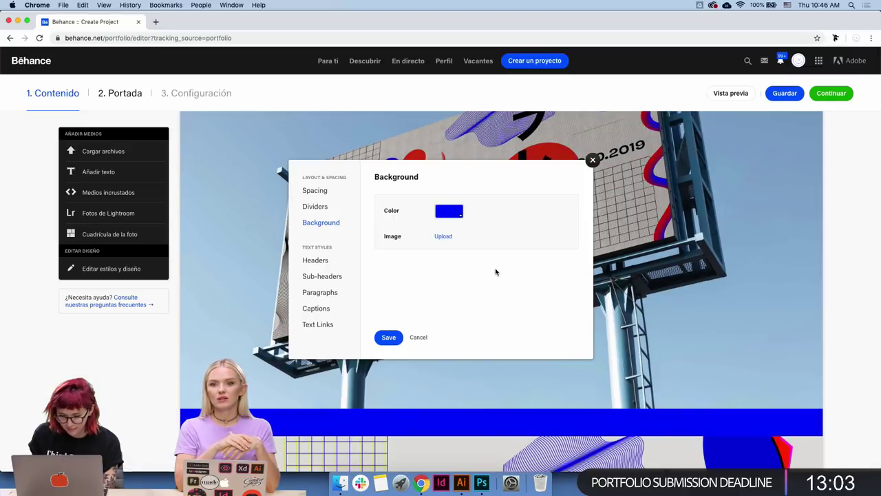
- Set block spacing to 0 and header space to 118 px, then save the styles
left_click(327, 210)
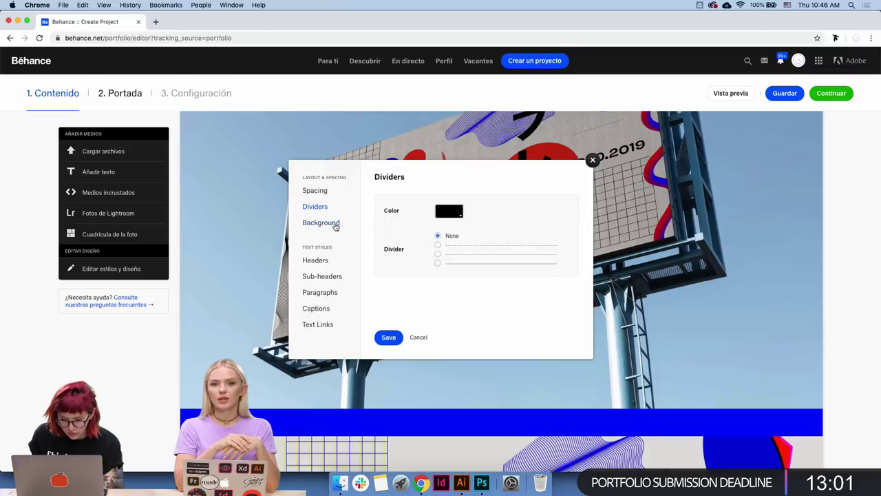
left_click(319, 192)
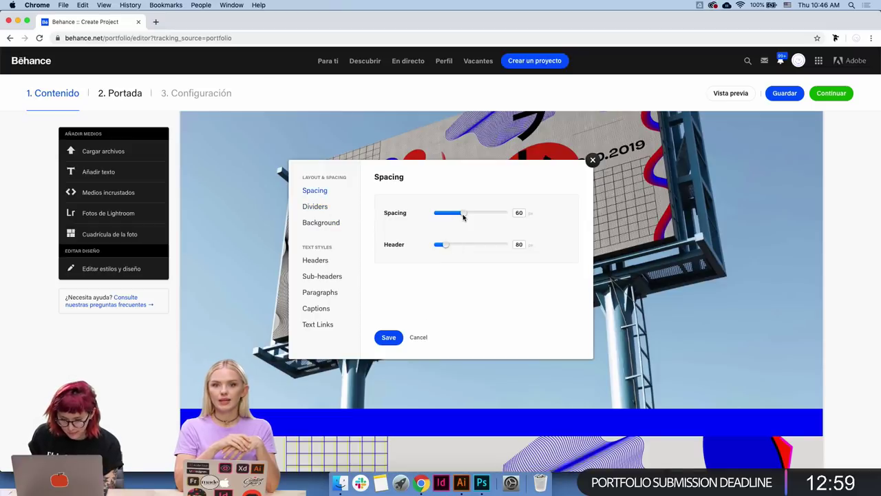
left_click_drag(463, 217, 429, 216)
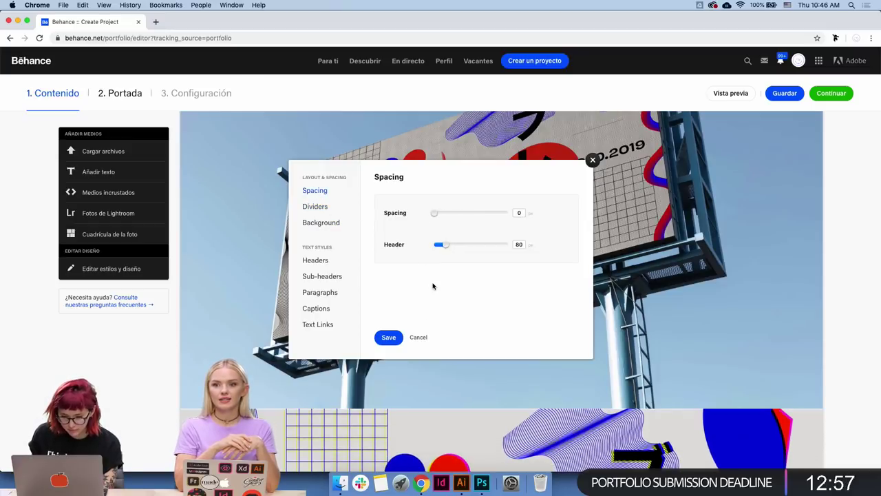
left_click_drag(446, 246, 453, 244)
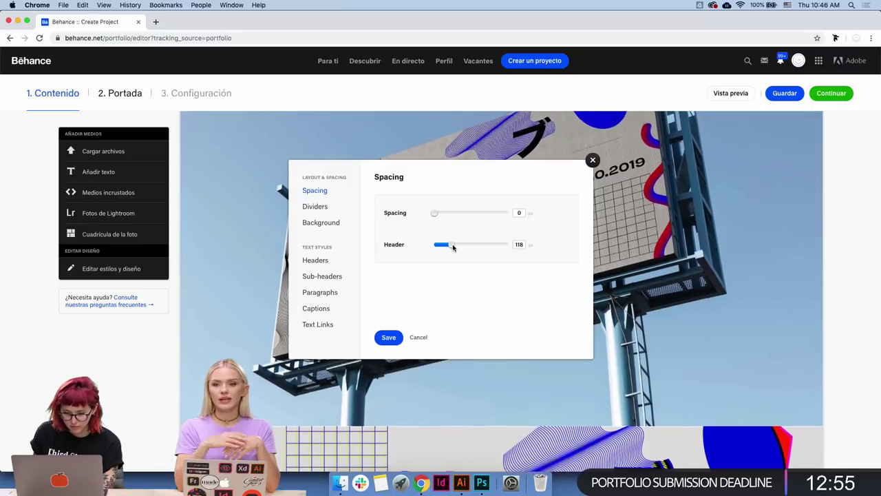
left_click(388, 339)
- Insert a text block reading 'Tokyo Blends' above the three-poster grid
scroll(399, 300, "down", 6)
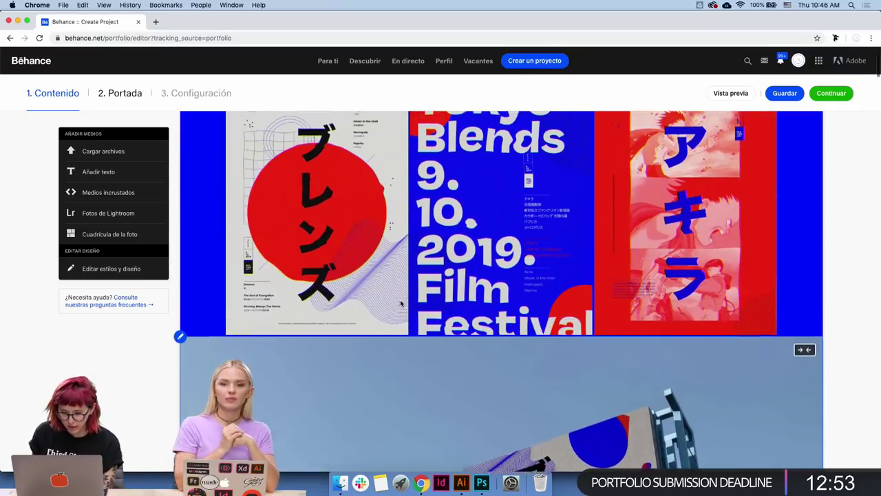
scroll(401, 303, "up", 2)
scroll(400, 303, "up", 1)
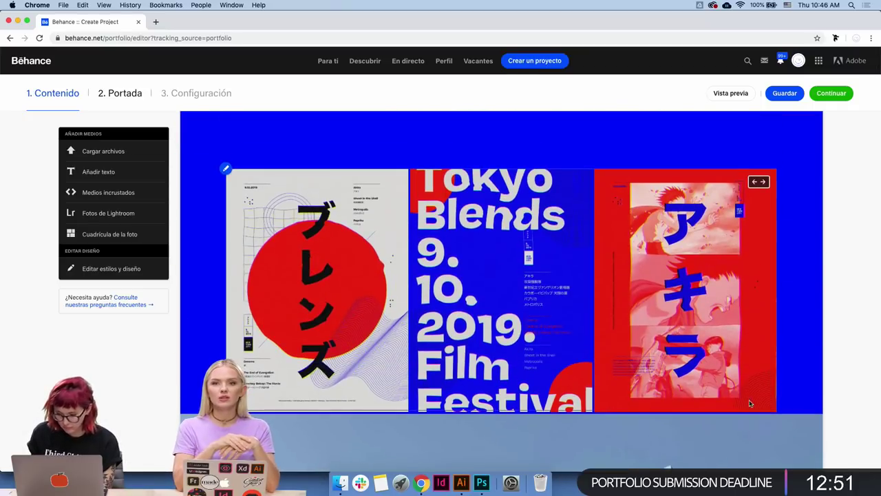
scroll(506, 420, "down", 5)
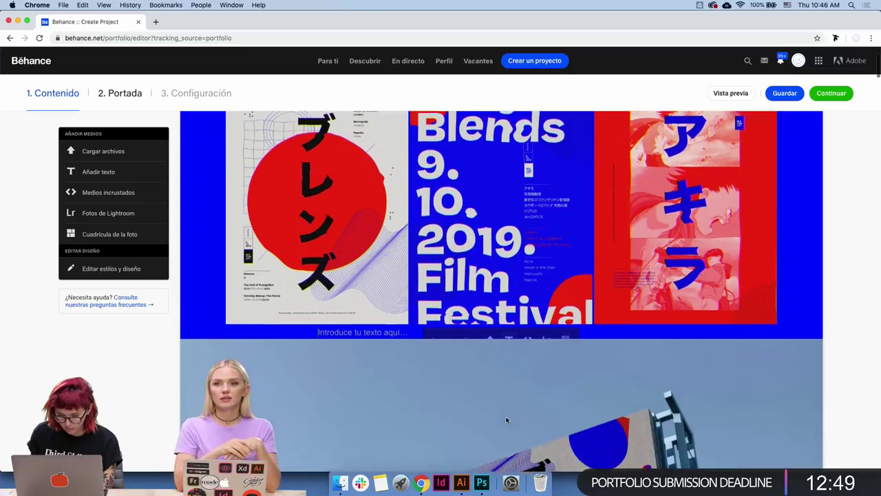
scroll(505, 420, "down", 5)
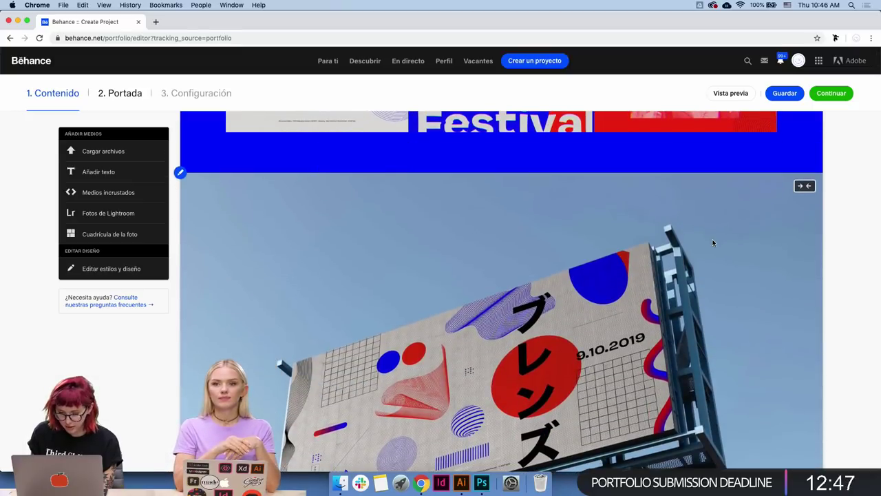
scroll(713, 242, "up", 5)
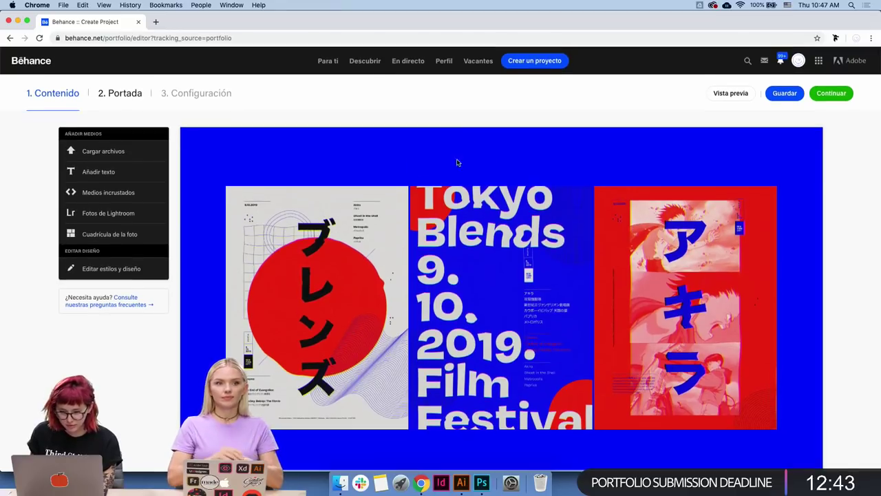
mouse_move(482, 181)
left_click(510, 187)
type("Tokyo Blends")
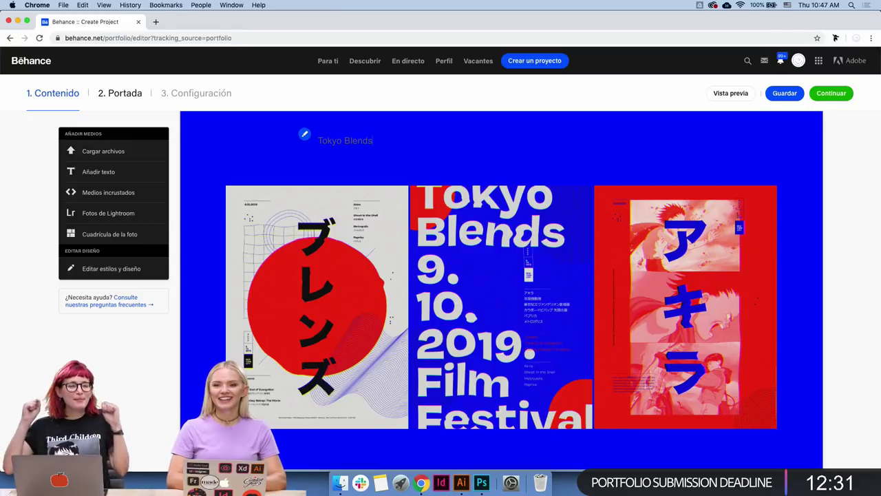
- Make the Tokyo Blends title size 67 in the heavy Arial Black typeface
left_click(379, 140)
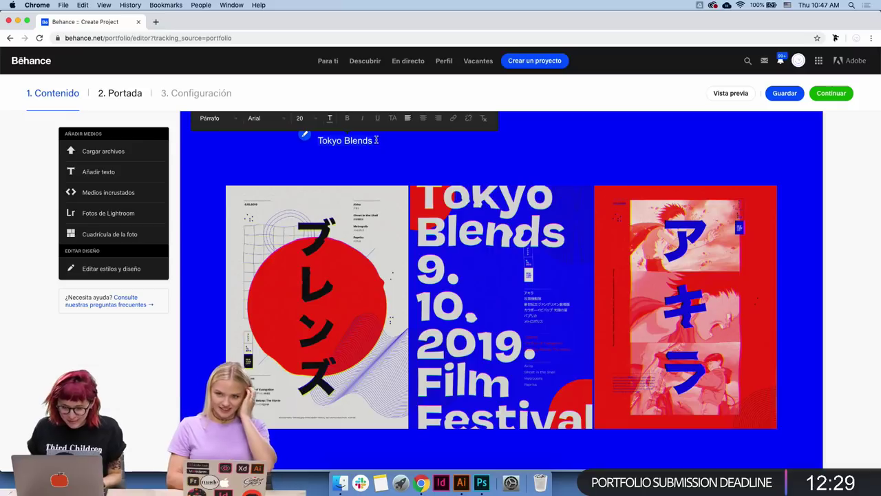
scroll(392, 142, "up", 1)
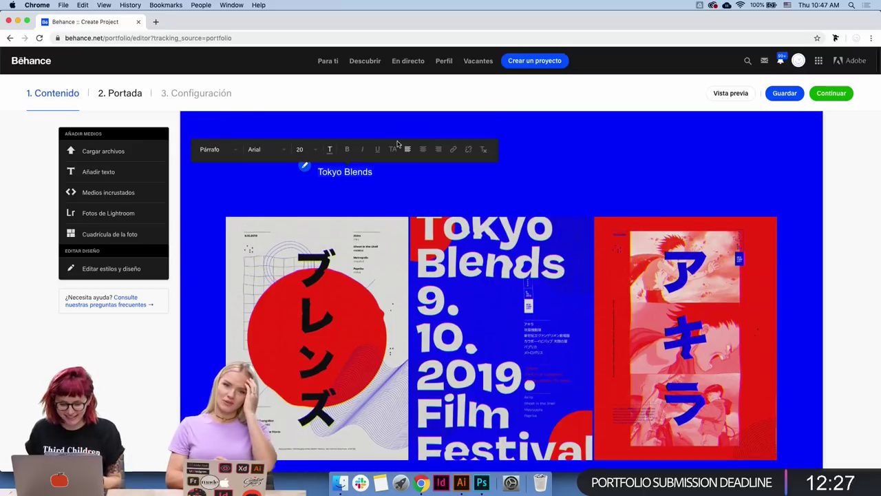
left_click(332, 149)
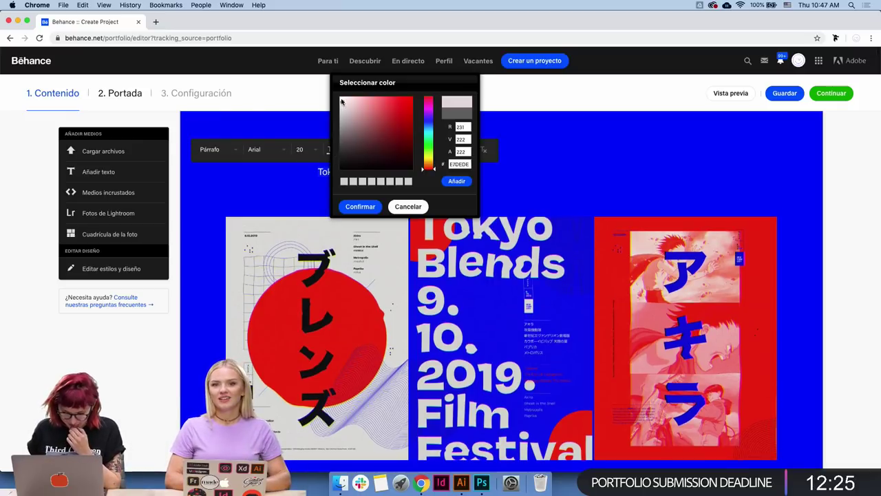
left_click(354, 207)
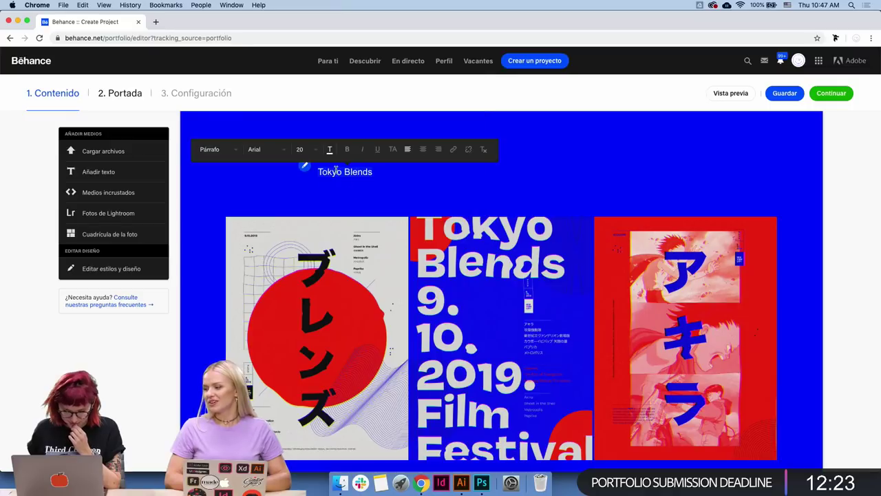
left_click(331, 155)
left_click(409, 204)
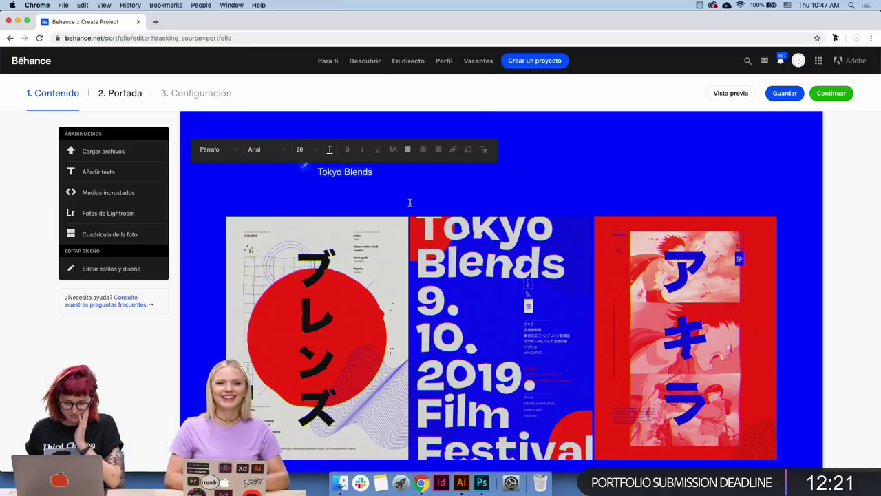
left_click(317, 150)
scroll(326, 227, "down", 2)
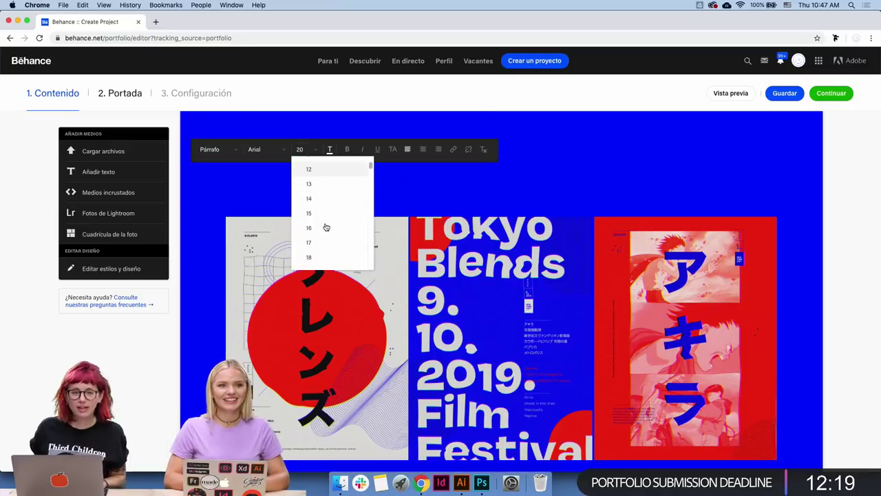
scroll(326, 227, "down", 1)
scroll(326, 227, "down", 5)
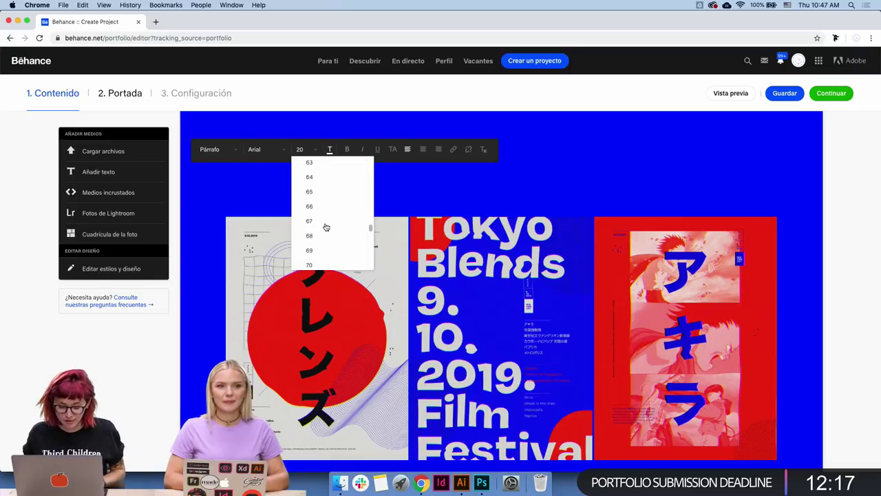
left_click(326, 224)
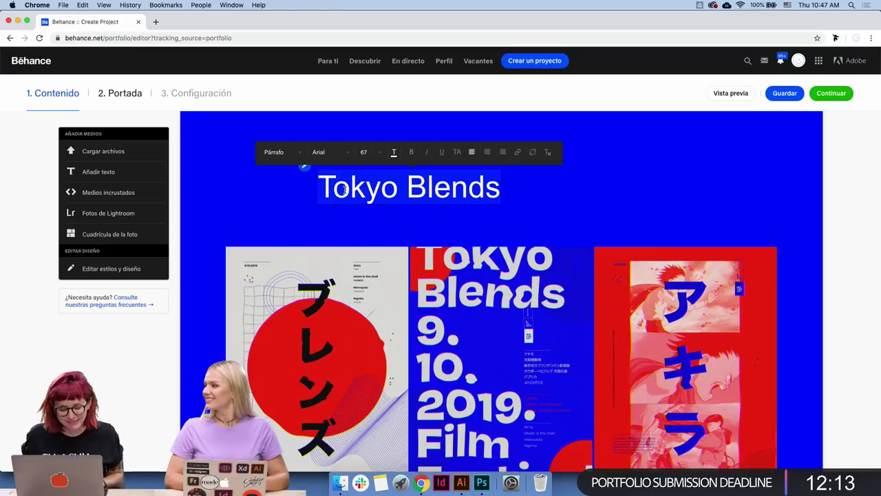
left_click(353, 153)
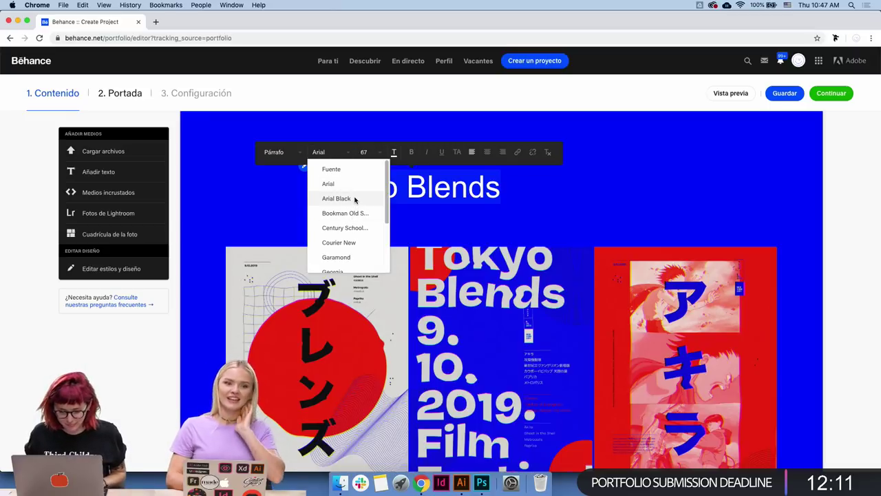
left_click(413, 157)
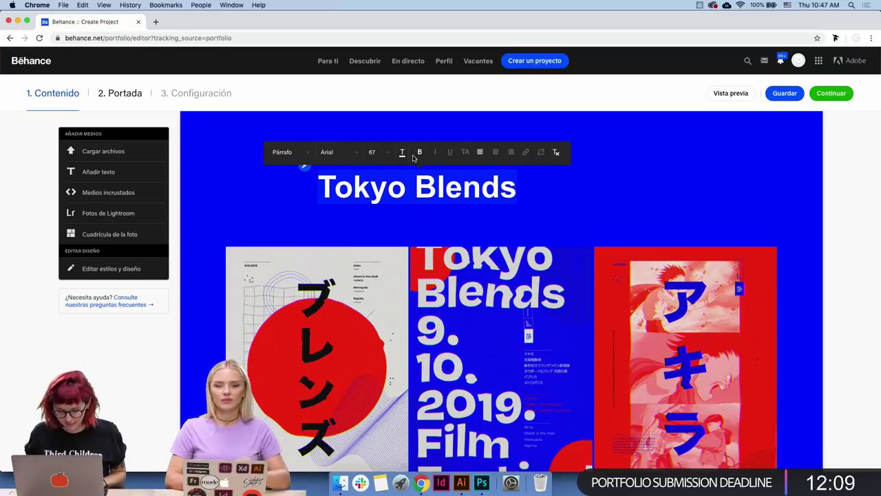
- Extend the title to 'Tokyo Blends Film Festival' on one line and centre it
left_click(516, 192)
key("Return")
type("Fll")
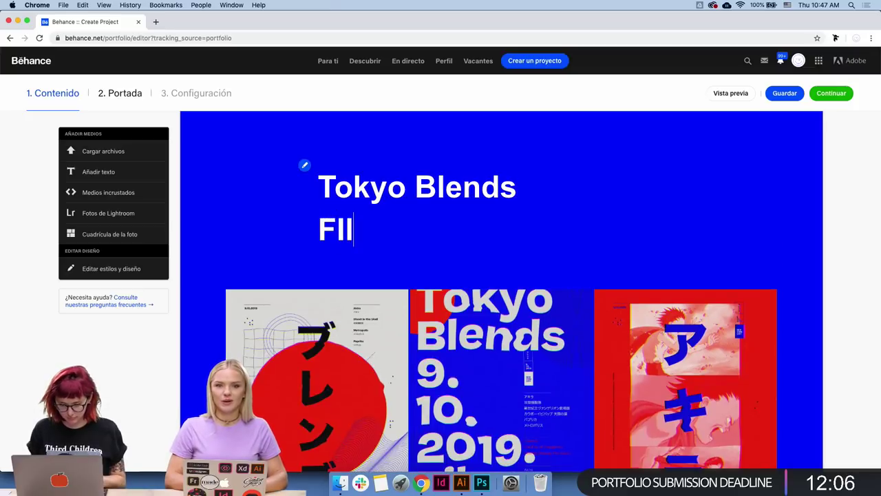
key("BackSpace")
key("BackSpace")
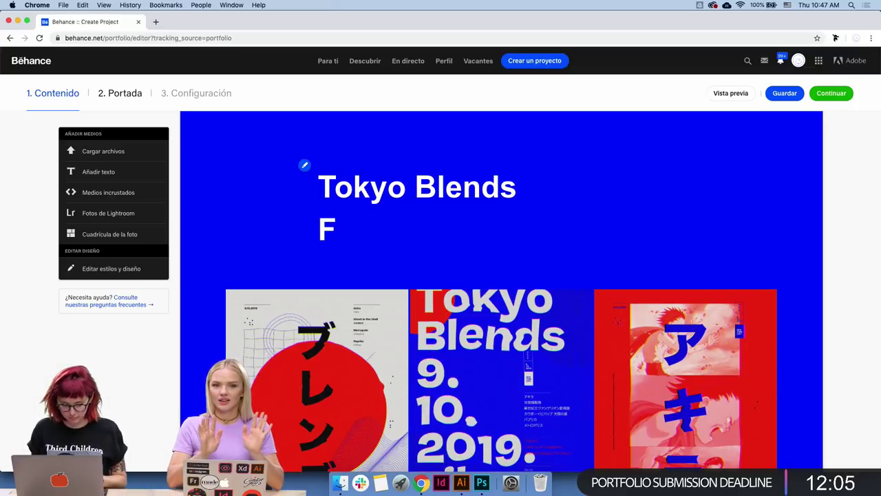
type("ilm F")
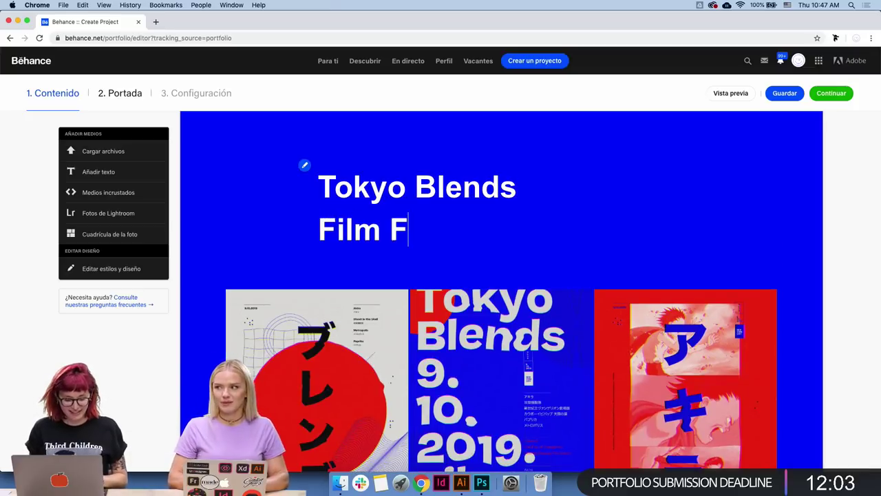
type("estival")
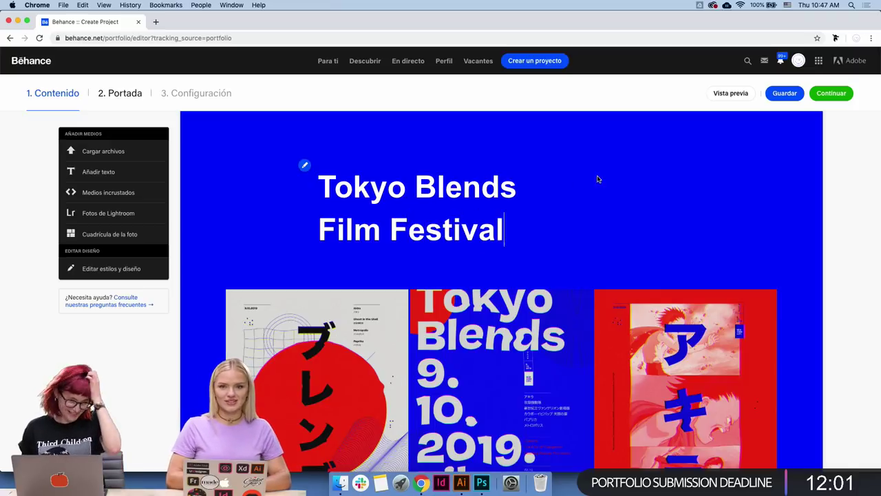
key("Return")
key("Return")
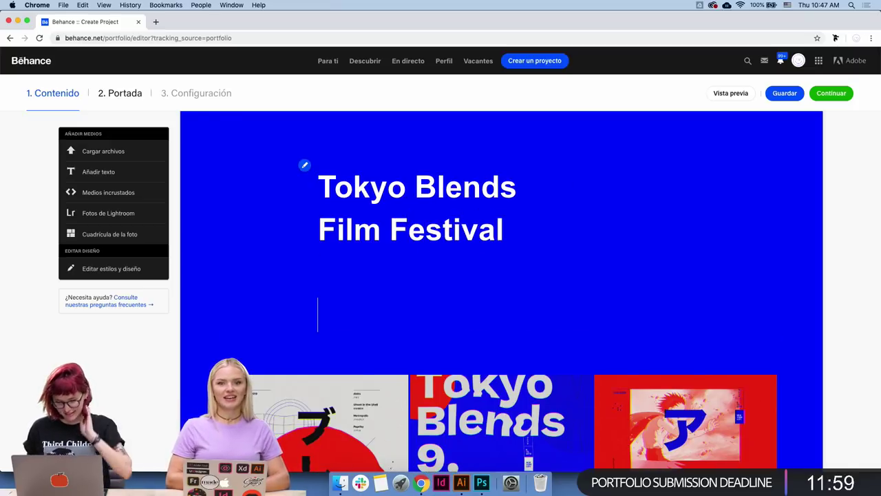
key("BackSpace")
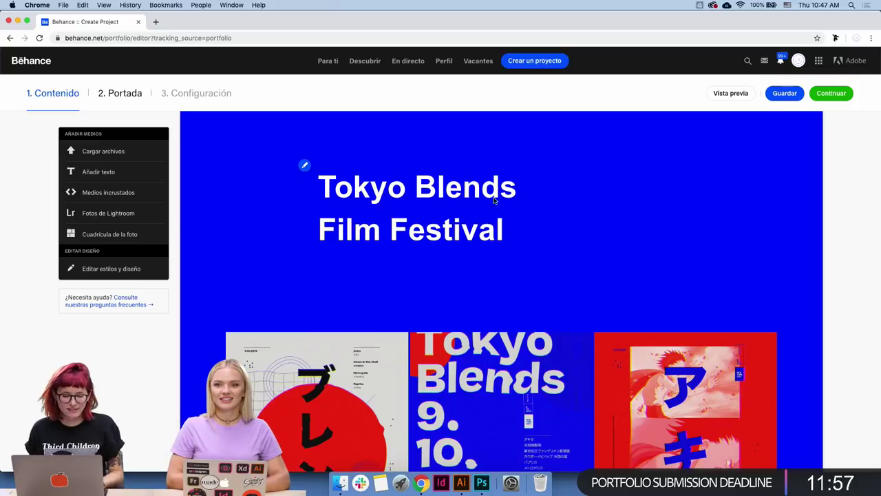
key("BackSpace")
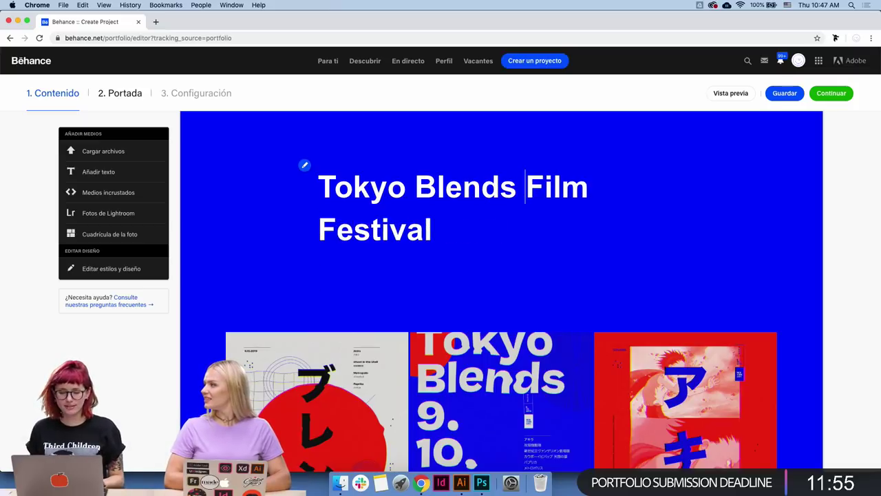
key("ctrl+a")
left_click(579, 152)
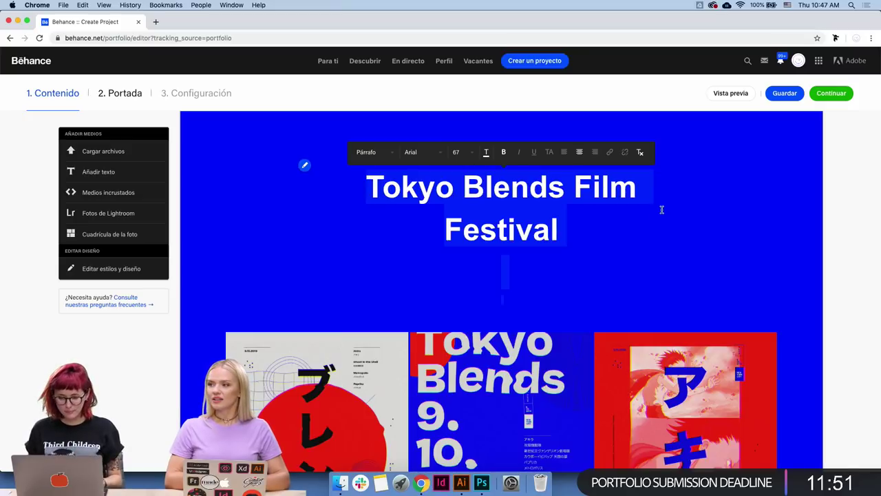
left_click(585, 209)
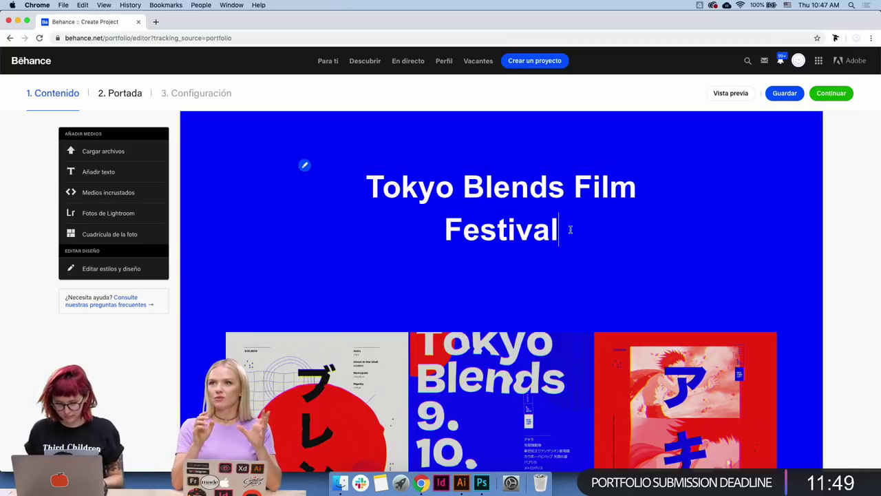
- Delete the abstract shapes image so the 9.10.2019 film-listing poster follows the ズ artwork
scroll(570, 229, "down", 4)
scroll(560, 261, "down", 5)
scroll(552, 297, "down", 5)
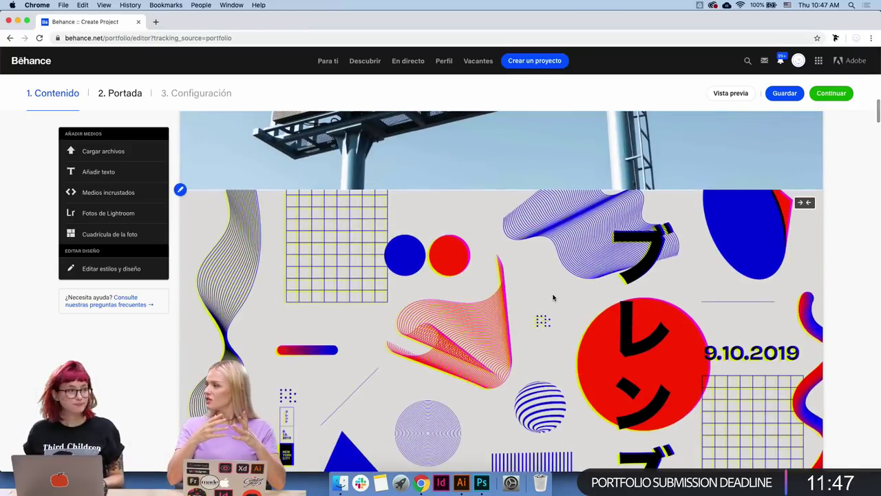
scroll(553, 298, "down", 4)
scroll(578, 248, "down", 7)
scroll(620, 158, "up", 2)
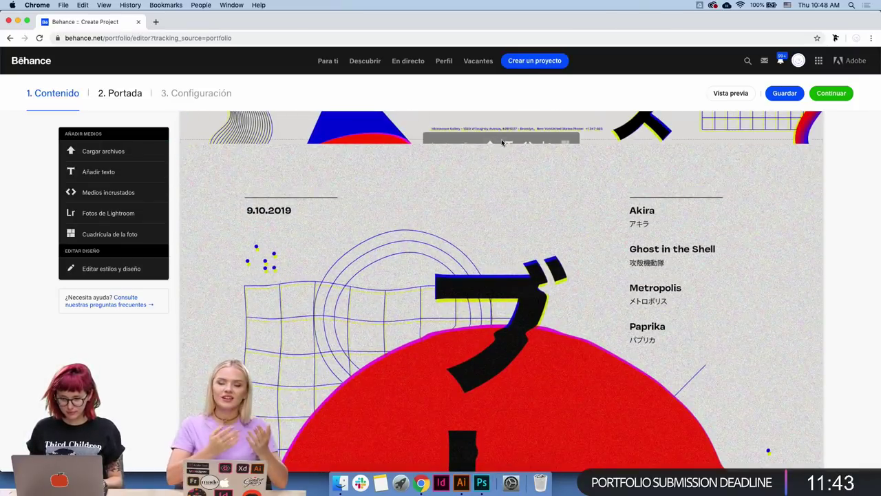
mouse_move(505, 143)
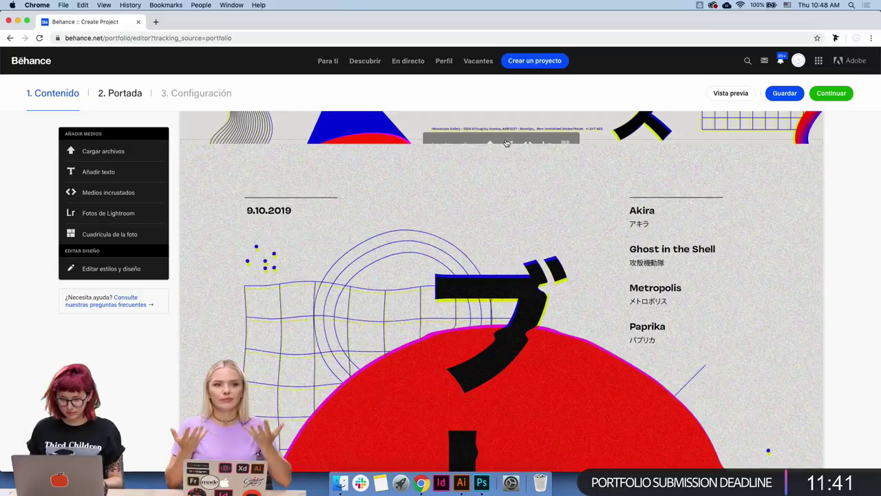
scroll(527, 333, "down", 3)
scroll(526, 333, "down", 5)
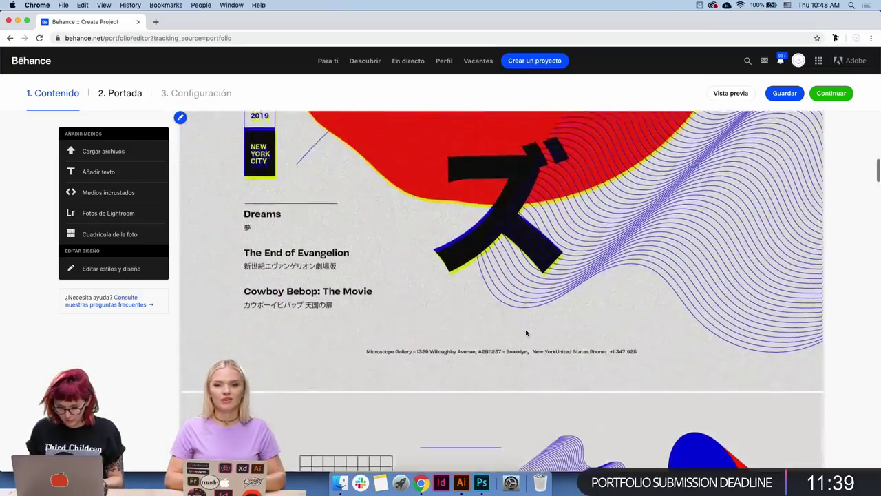
scroll(525, 333, "down", 4)
scroll(523, 270, "down", 5)
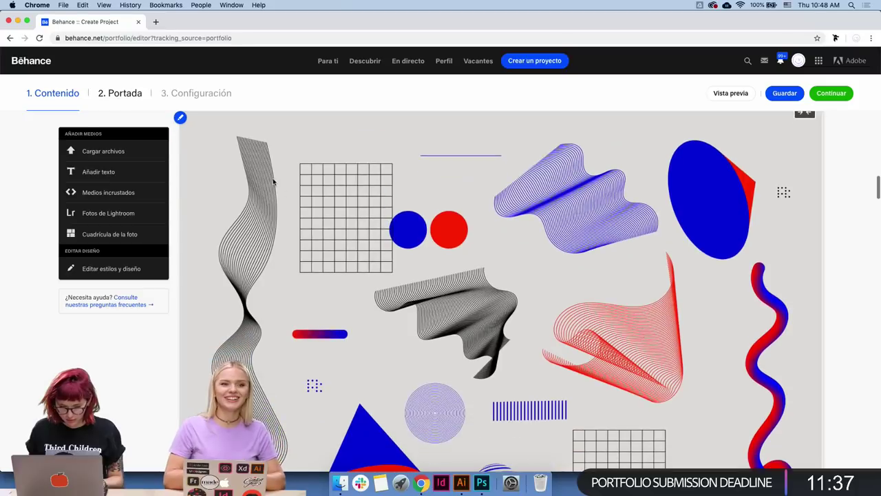
left_click(181, 118)
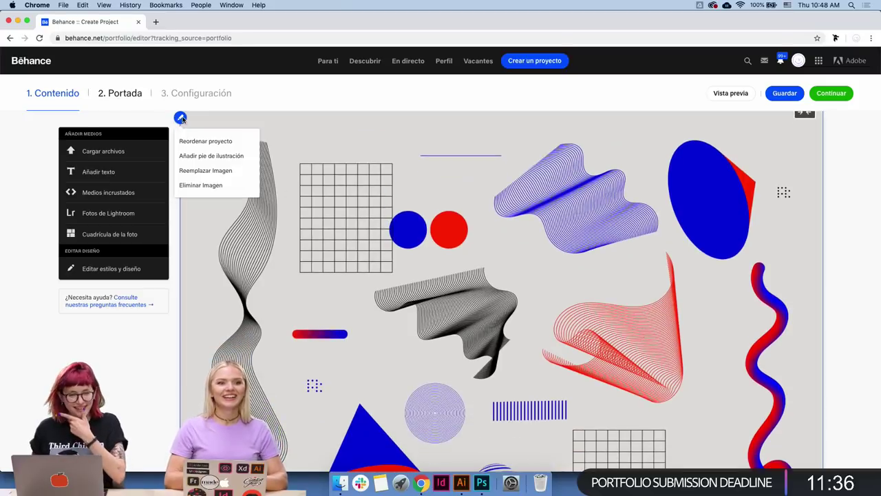
left_click(205, 186)
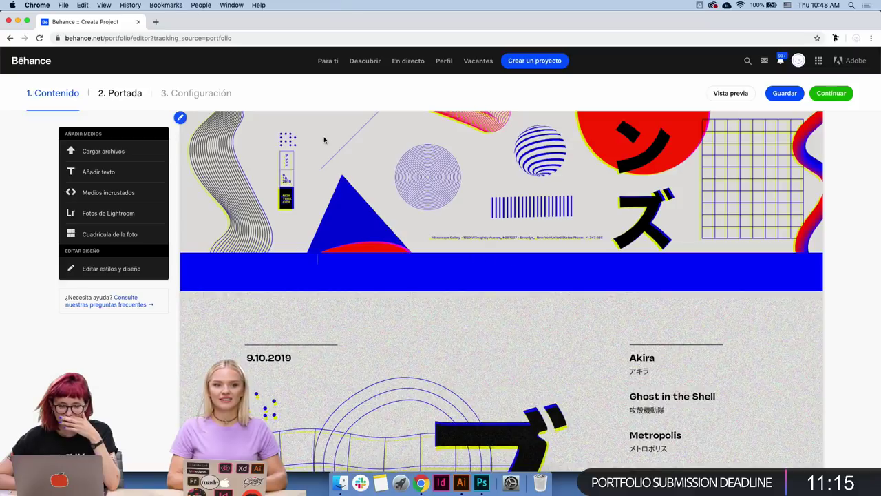
left_click(155, 23)
type("av")
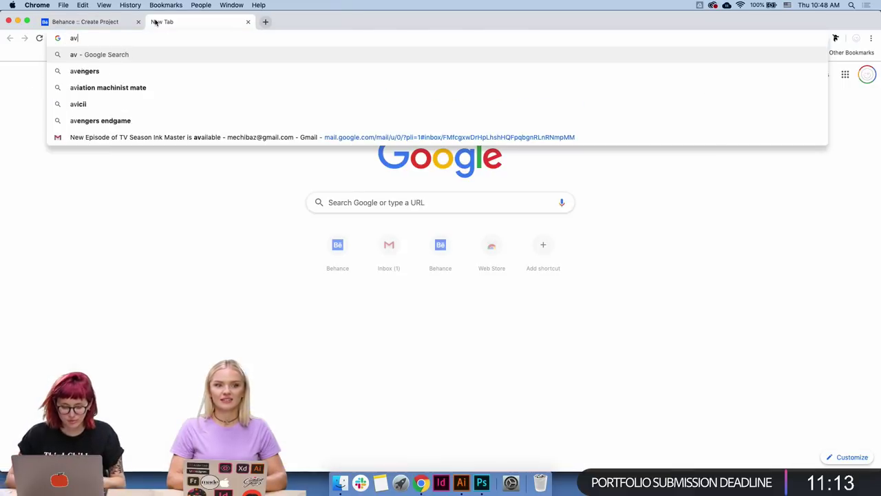
type("atar papy")
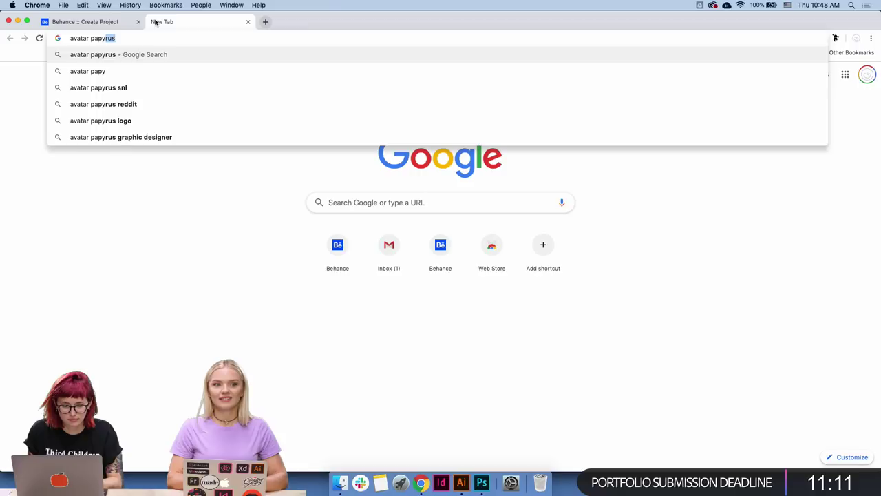
key("Return")
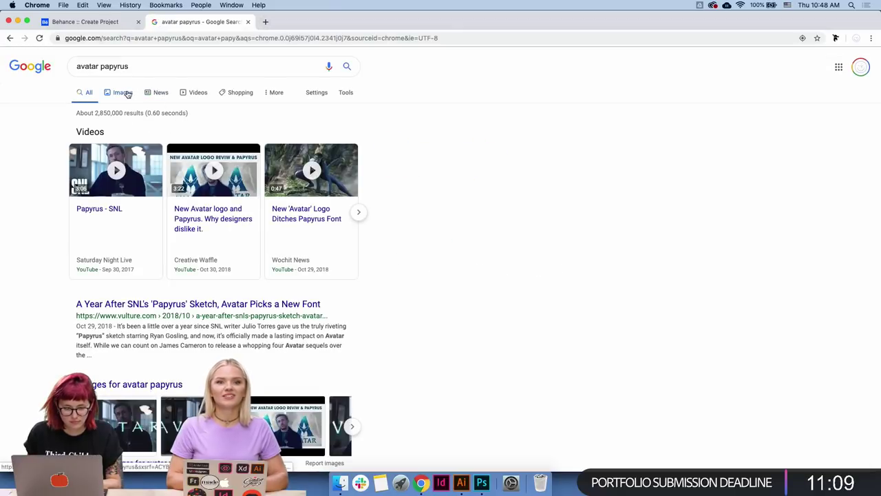
left_click(124, 92)
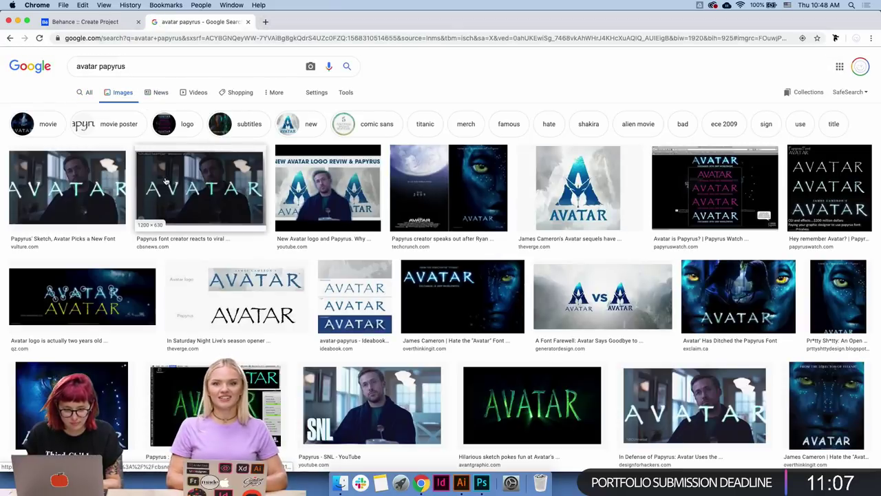
left_click(165, 181)
left_click(372, 413)
scroll(371, 379, "down", 1)
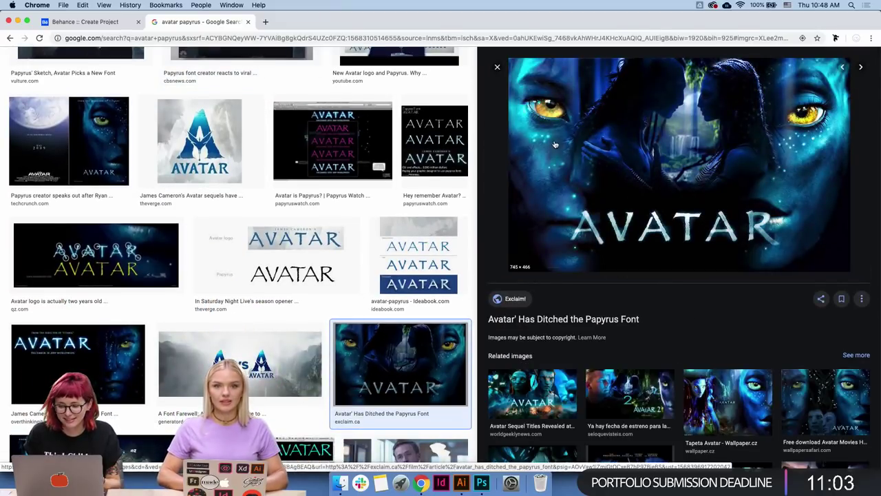
left_click(247, 22)
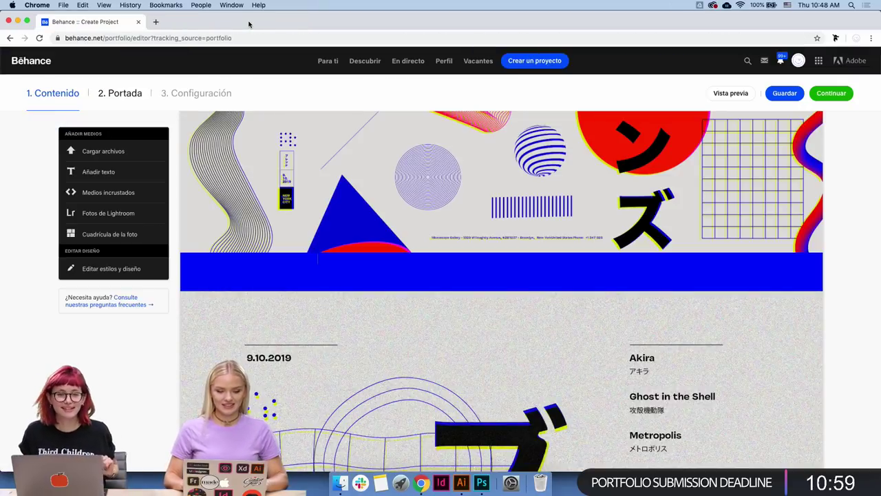
- Open the add-media file picker below the images, then cancel it
scroll(441, 271, "down", 3)
scroll(497, 277, "down", 6)
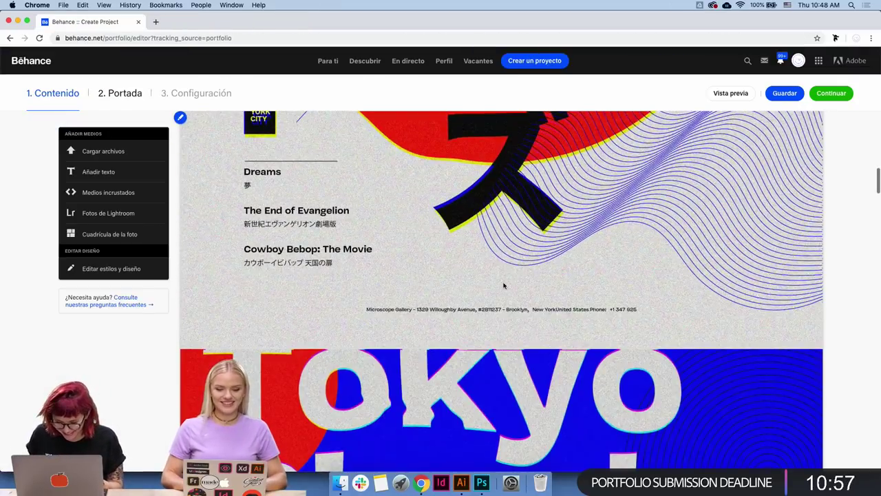
left_click(489, 349)
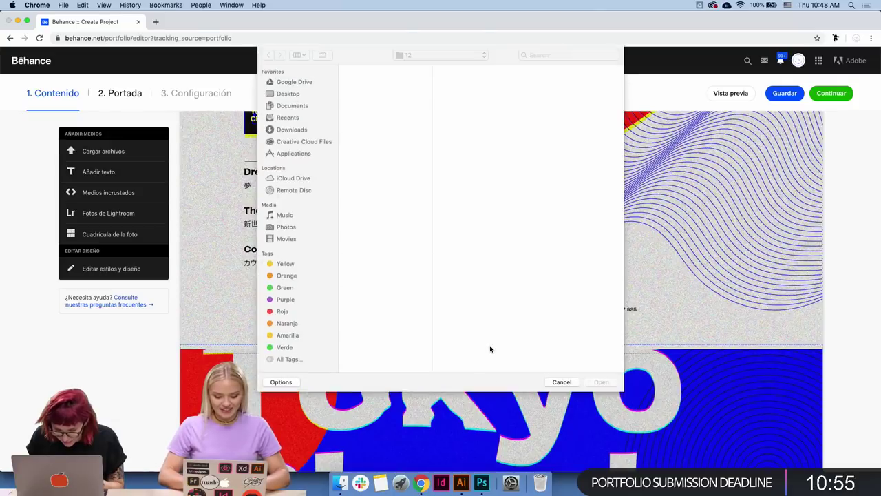
key("Escape")
left_click(509, 349)
- Widen the spacing between project items in the style and layout settings and save
scroll(507, 352, "down", 3)
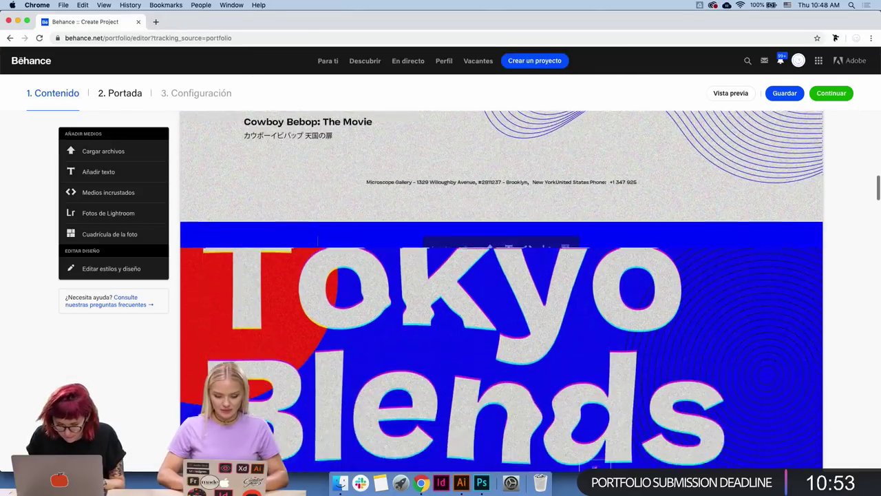
scroll(509, 352, "down", 2)
scroll(547, 347, "down", 5)
scroll(513, 220, "down", 5)
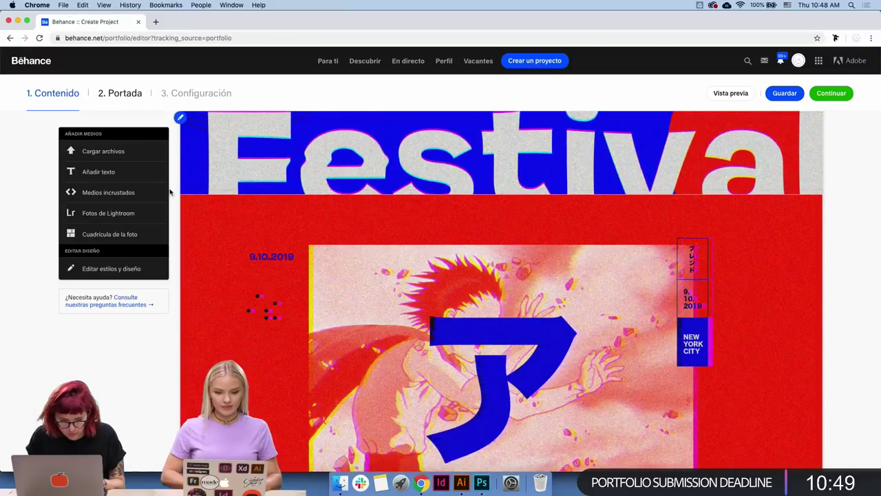
left_click(148, 268)
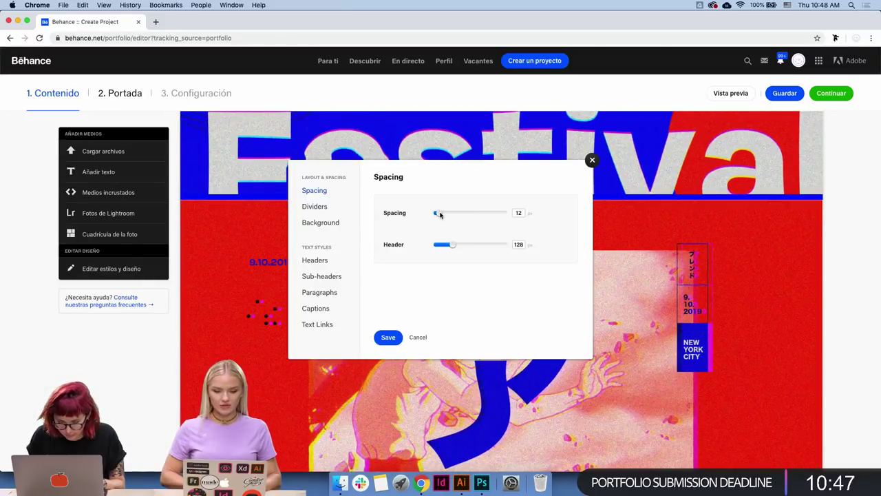
left_click_drag(440, 213, 457, 213)
left_click(395, 337)
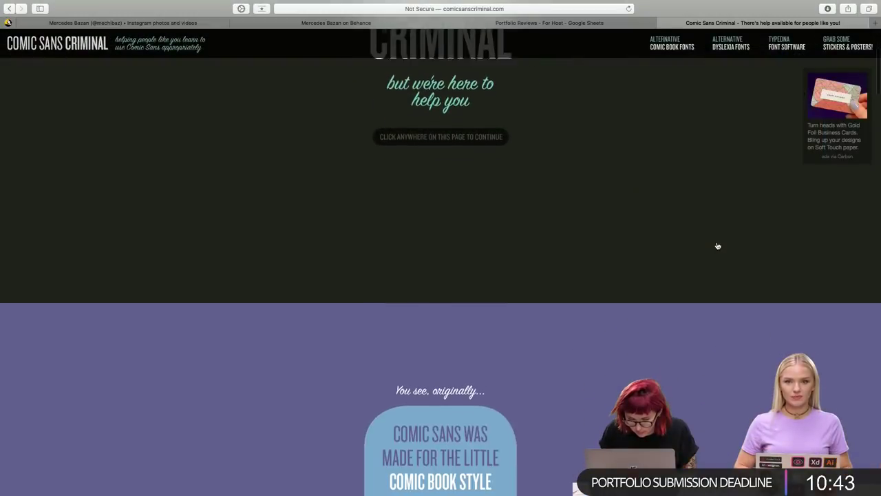
scroll(718, 246, "down", 2)
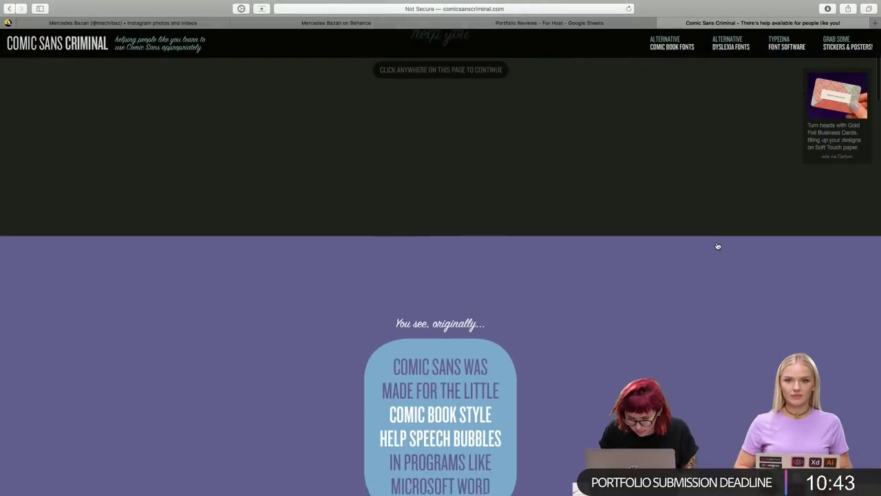
scroll(718, 246, "down", 5)
scroll(717, 246, "down", 1)
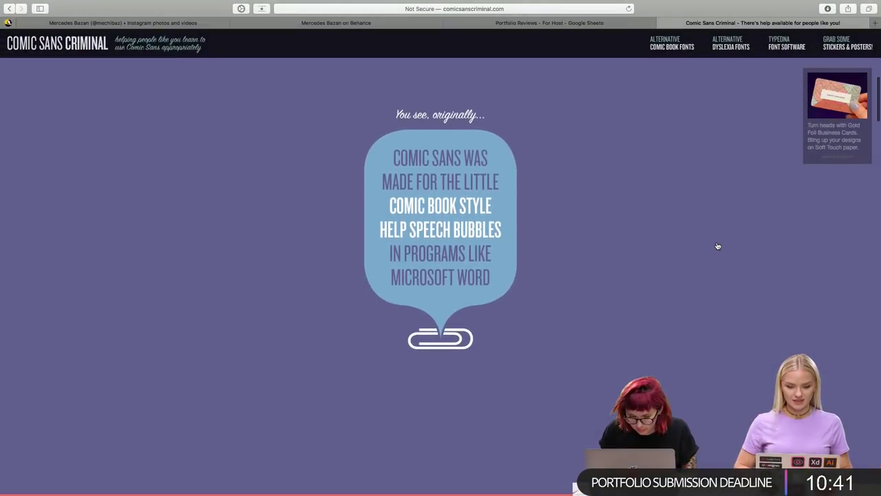
scroll(717, 246, "down", 1)
scroll(717, 245, "up", 1)
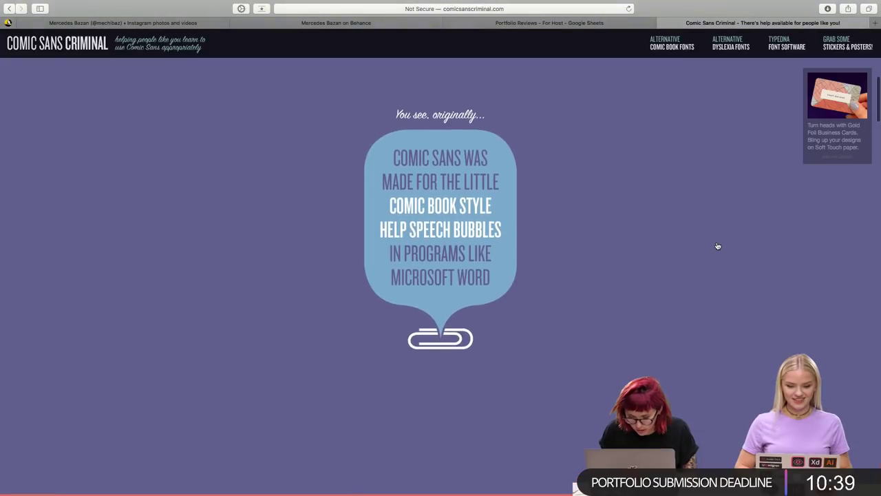
scroll(717, 246, "down", 8)
scroll(717, 246, "down", 3)
scroll(717, 245, "down", 1)
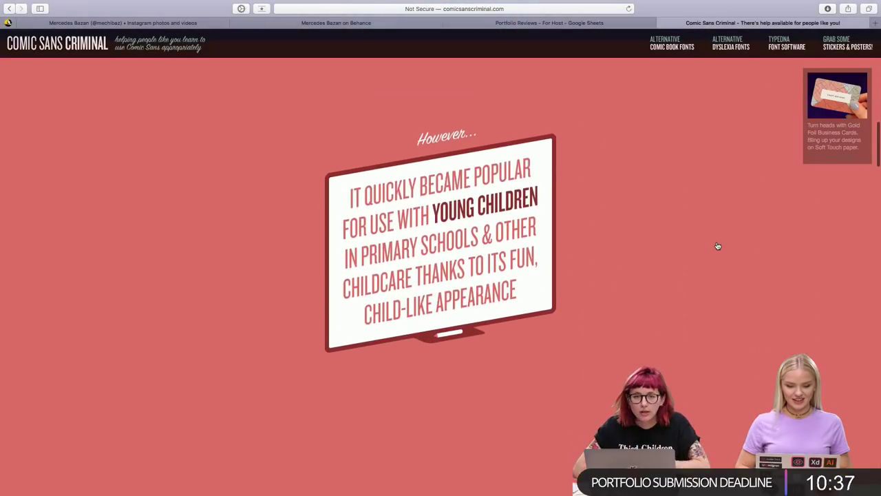
scroll(717, 245, "up", 5)
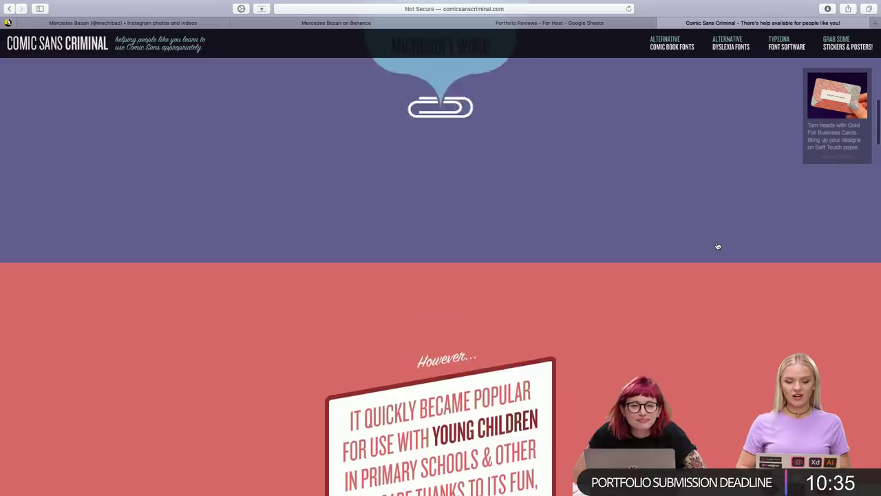
scroll(717, 245, "up", 3)
scroll(717, 246, "up", 5)
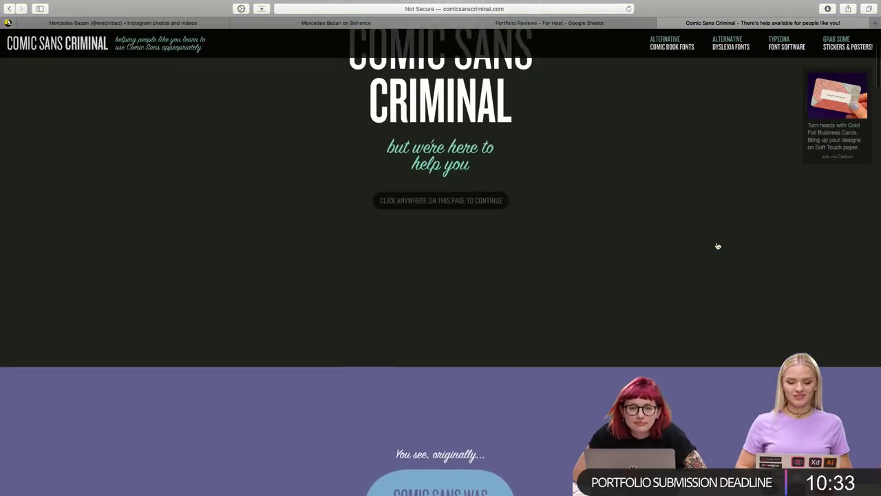
scroll(717, 246, "up", 2)
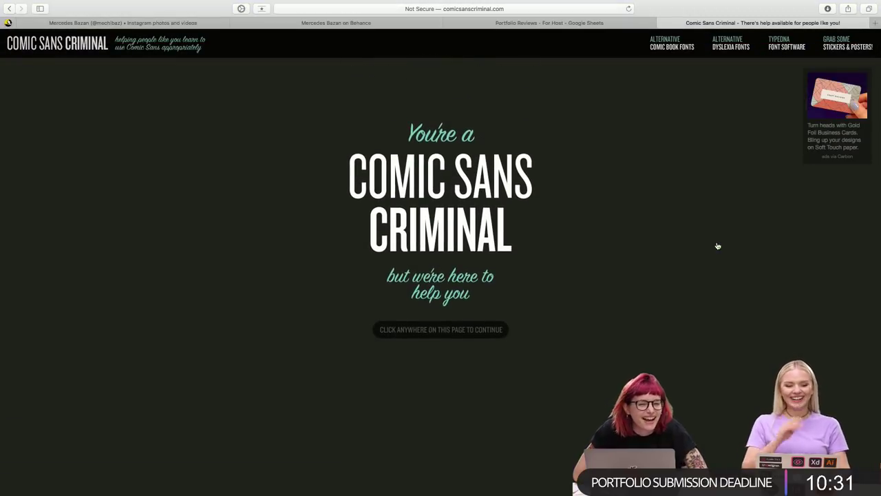
scroll(717, 246, "down", 1)
scroll(717, 246, "up", 2)
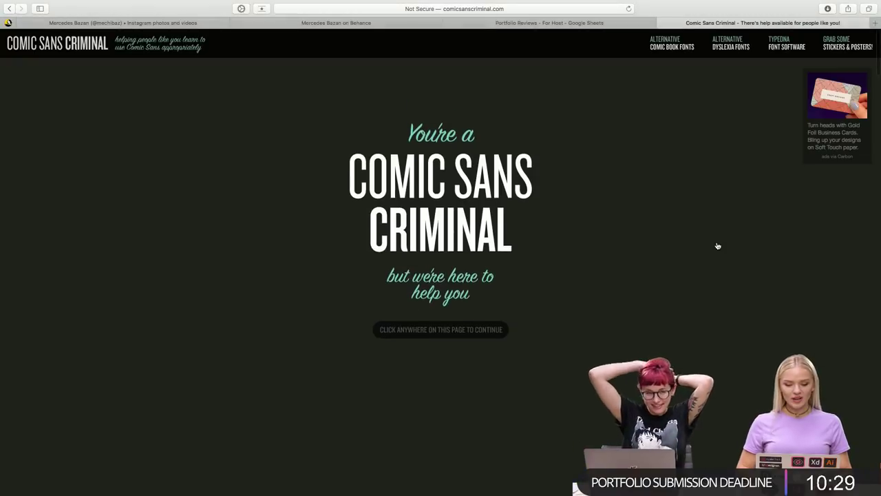
scroll(717, 246, "down", 5)
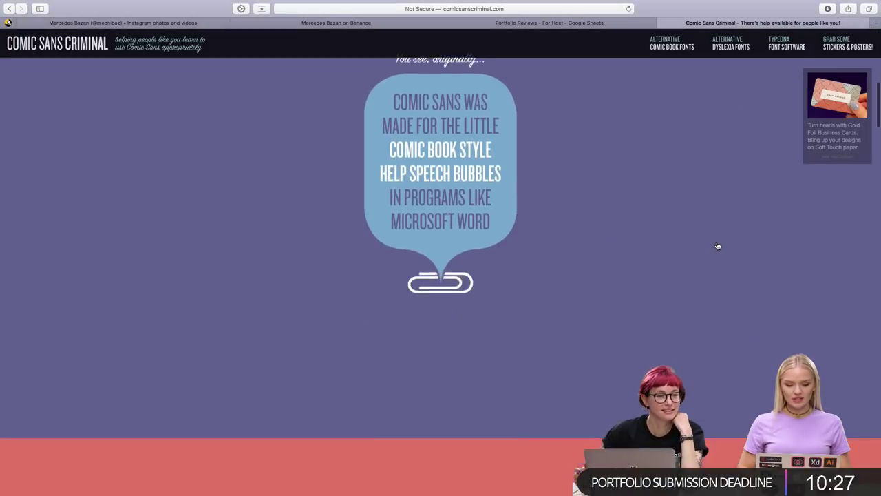
scroll(515, 237, "down", 5)
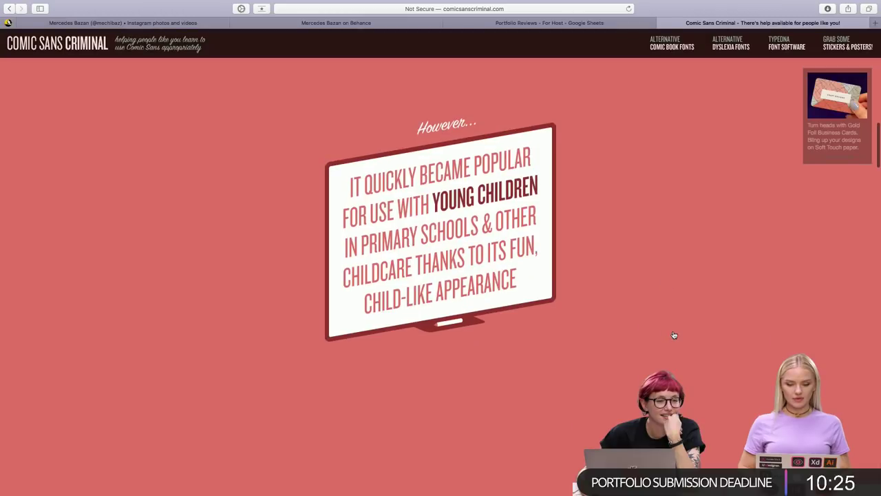
scroll(674, 335, "down", 3)
scroll(673, 335, "down", 5)
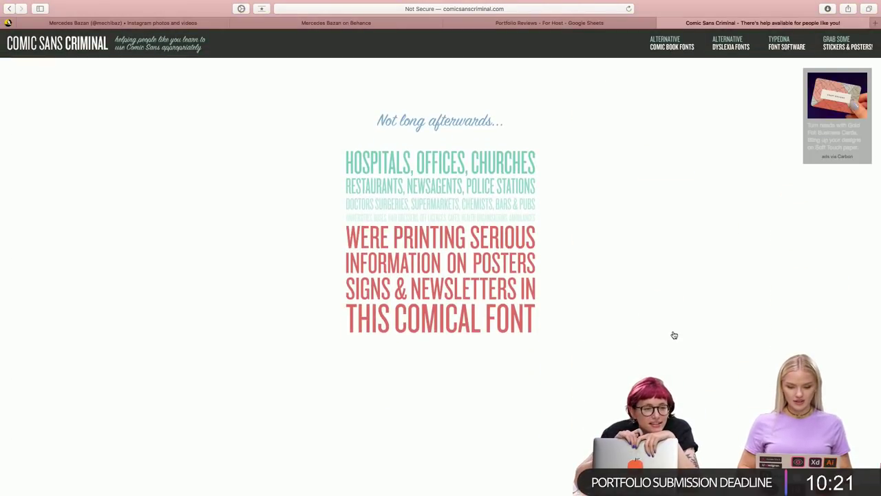
scroll(673, 335, "down", 2)
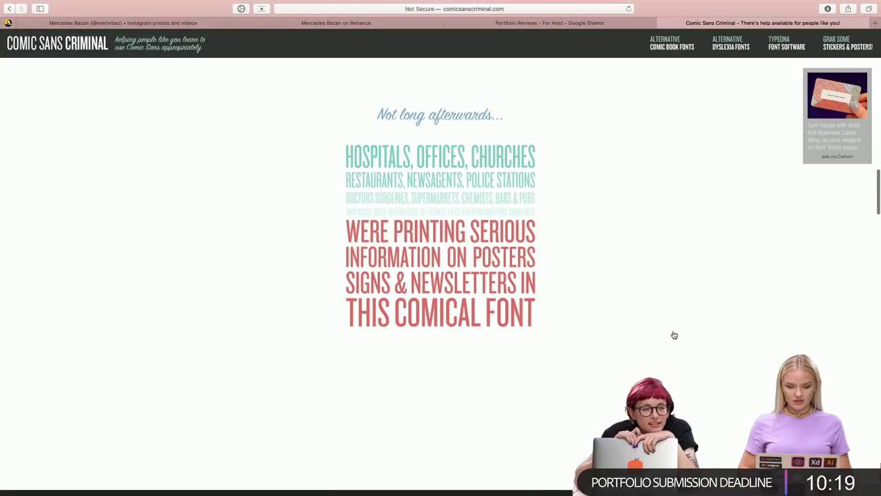
scroll(674, 335, "down", 2)
scroll(674, 336, "down", 3)
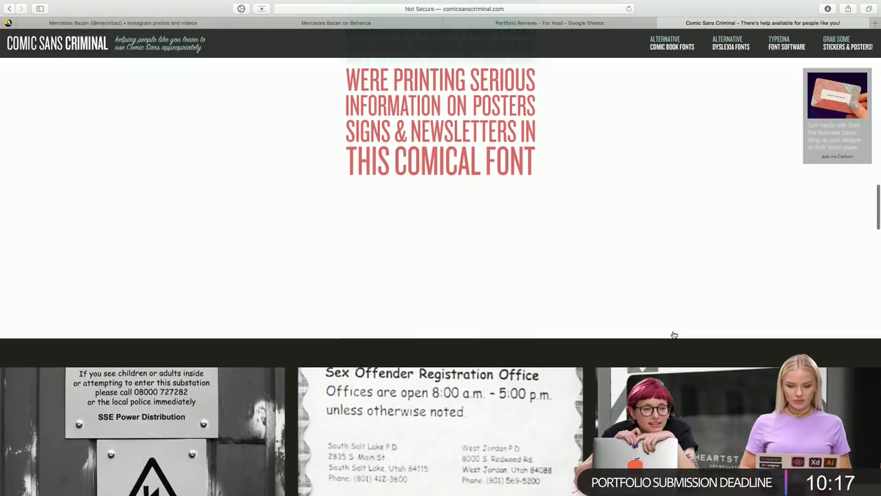
scroll(673, 335, "down", 2)
scroll(674, 336, "down", 2)
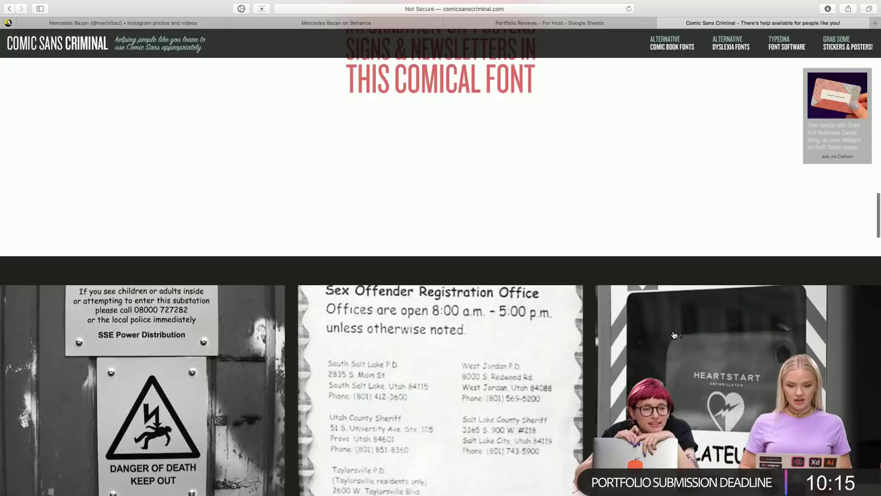
scroll(674, 335, "down", 4)
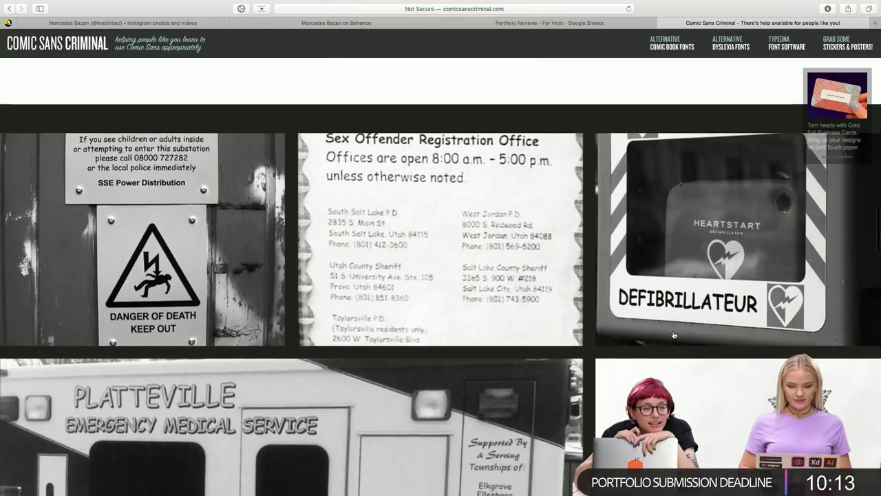
scroll(673, 335, "down", 5)
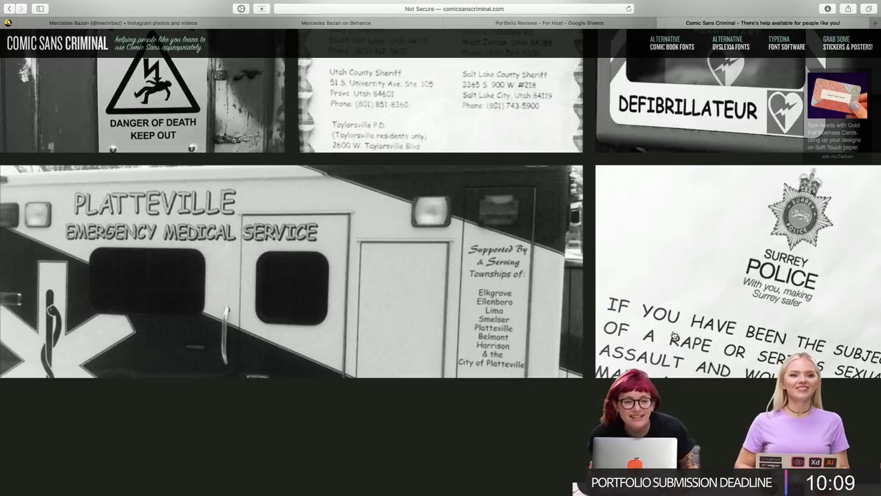
scroll(674, 335, "down", 1)
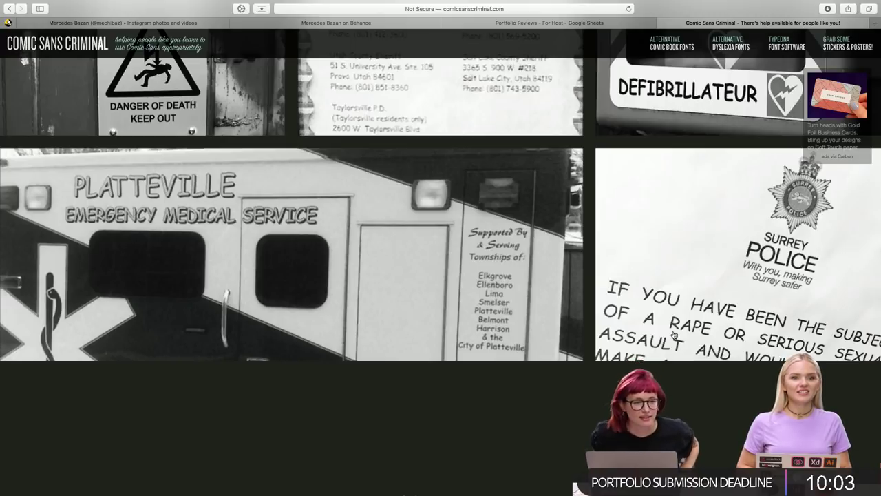
scroll(674, 335, "up", 5)
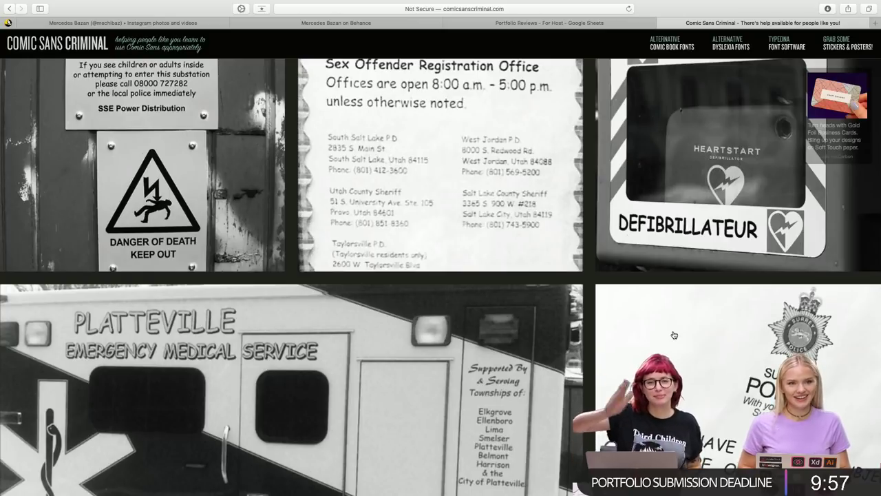
scroll(674, 335, "down", 2)
scroll(673, 334, "down", 2)
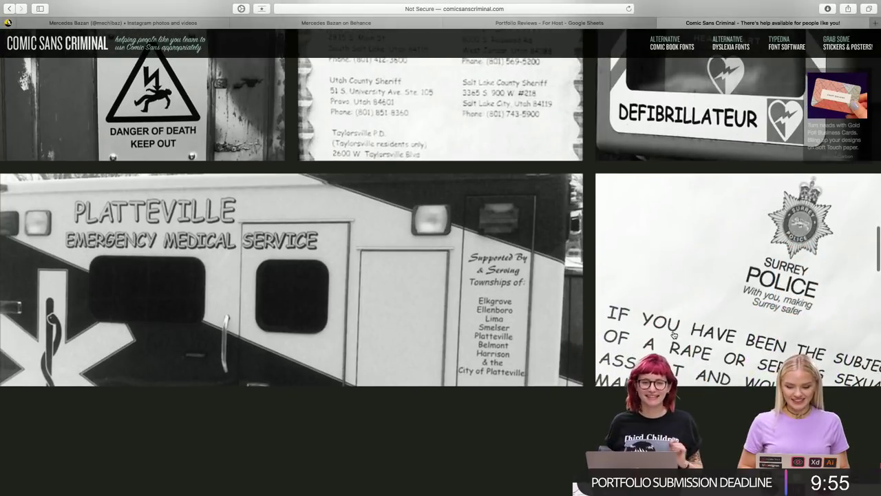
scroll(673, 334, "up", 3)
scroll(674, 334, "up", 1)
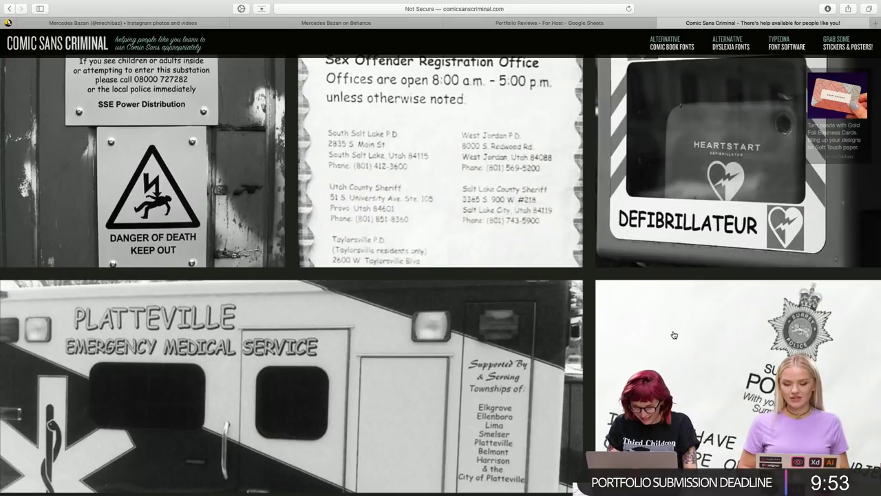
scroll(674, 335, "up", 1)
scroll(673, 335, "up", 3)
scroll(674, 334, "down", 3)
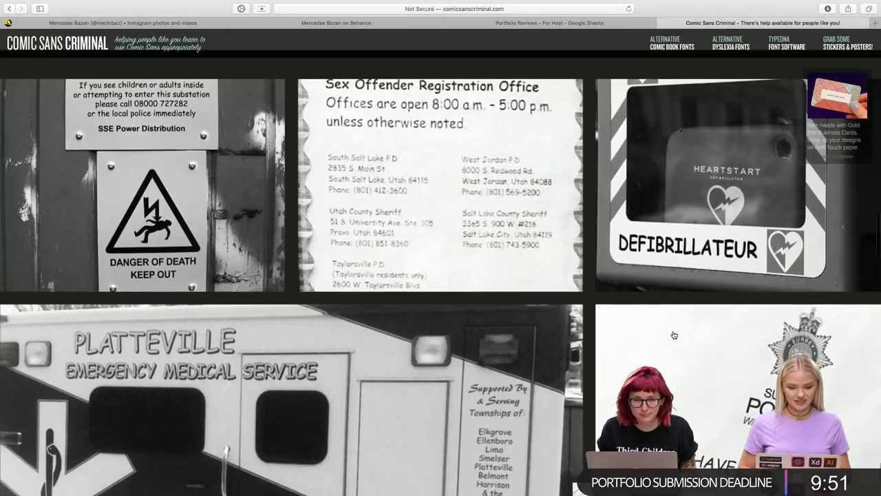
scroll(674, 335, "down", 6)
scroll(674, 335, "down", 5)
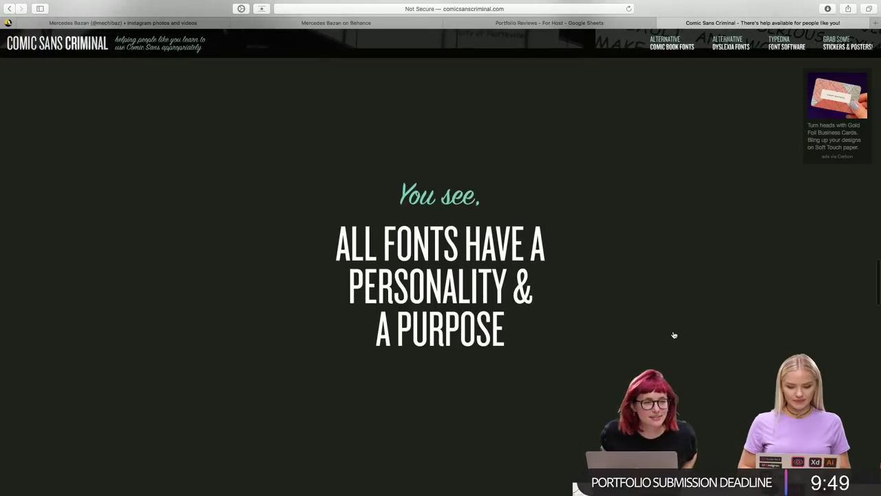
scroll(674, 334, "down", 3)
scroll(674, 334, "down", 4)
scroll(674, 335, "down", 5)
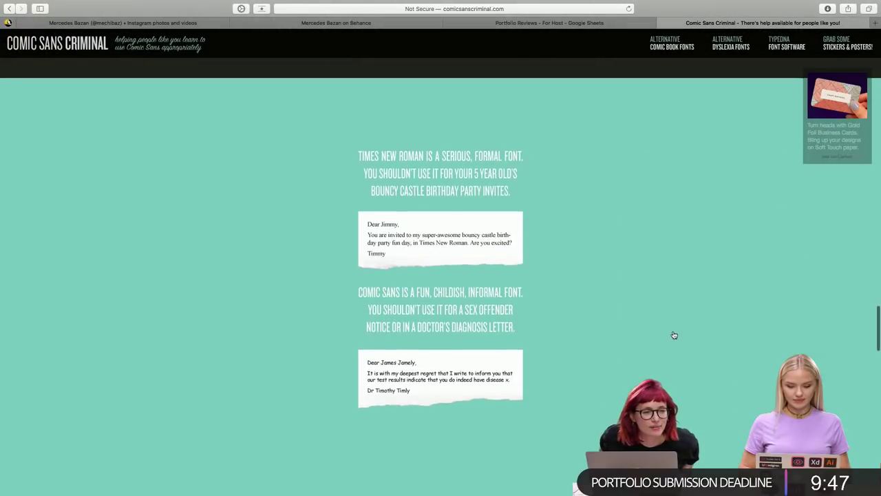
scroll(674, 334, "down", 5)
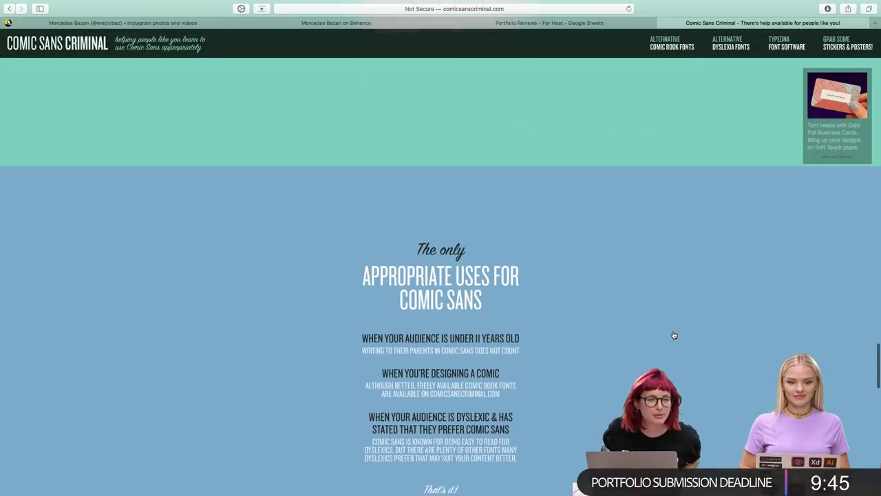
scroll(674, 334, "down", 3)
scroll(674, 334, "down", 4)
scroll(673, 334, "down", 1)
scroll(674, 335, "down", 3)
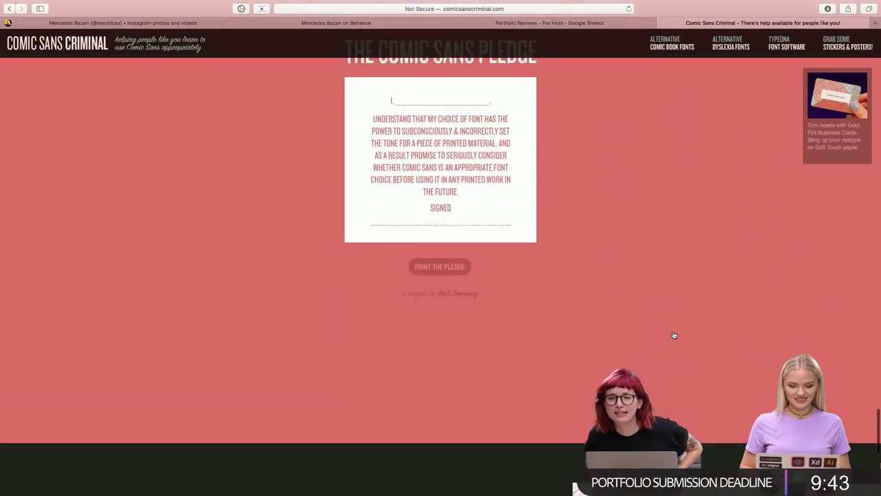
scroll(674, 335, "down", 5)
scroll(674, 335, "down", 1)
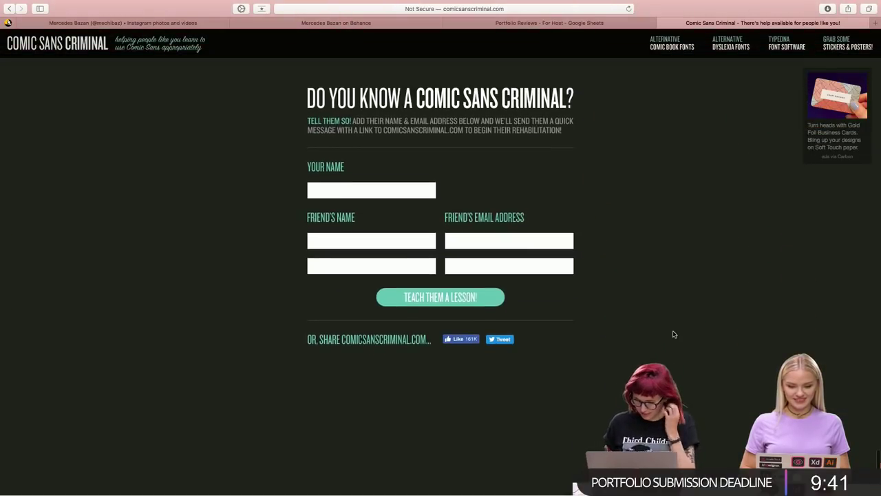
scroll(674, 335, "up", 10)
scroll(672, 330, "up", 5)
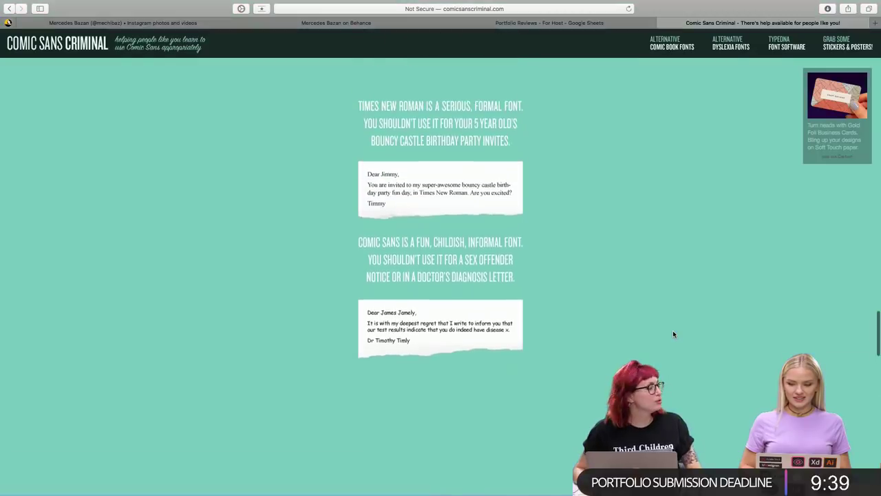
scroll(673, 330, "up", 5)
scroll(673, 330, "up", 3)
scroll(673, 329, "up", 2)
scroll(674, 335, "down", 1)
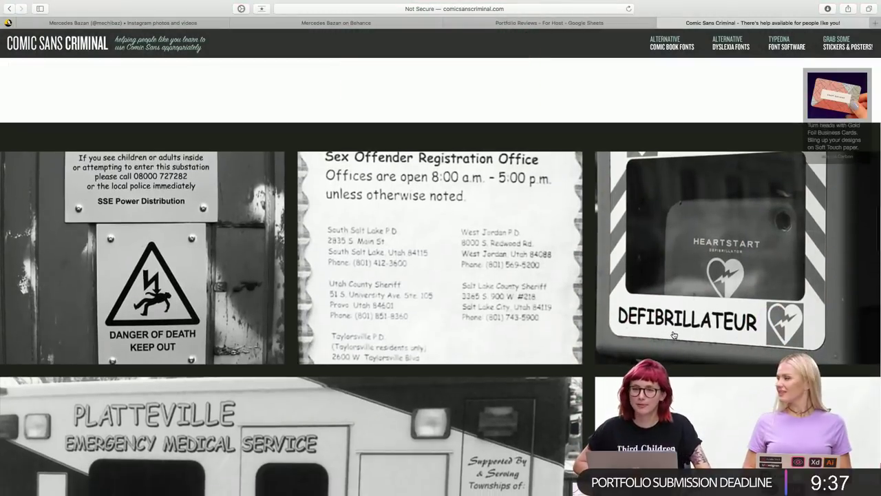
scroll(674, 335, "down", 4)
scroll(674, 334, "down", 2)
scroll(674, 334, "down", 2)
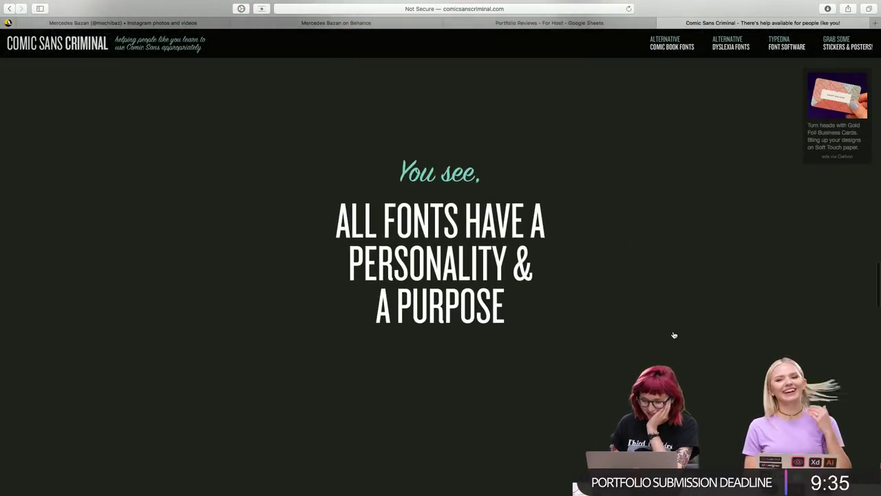
scroll(674, 334, "up", 3)
scroll(674, 334, "down", 3)
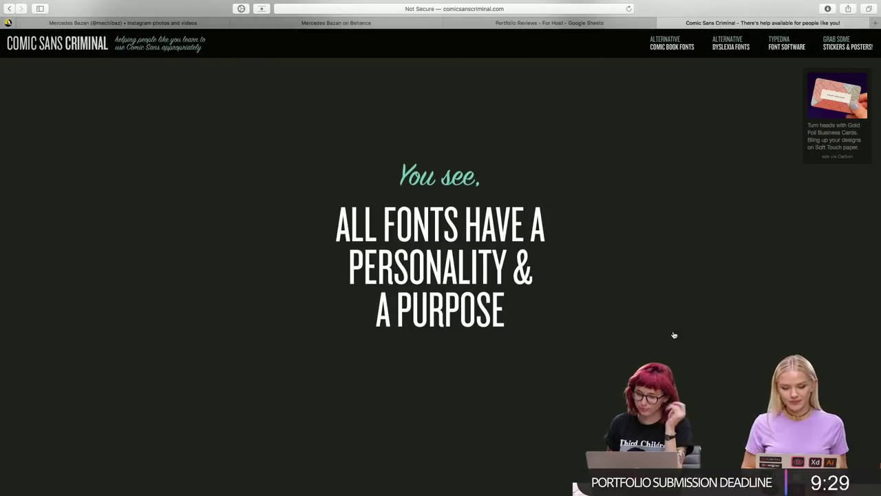
scroll(673, 334, "up", 3)
scroll(673, 335, "up", 3)
scroll(674, 334, "up", 2)
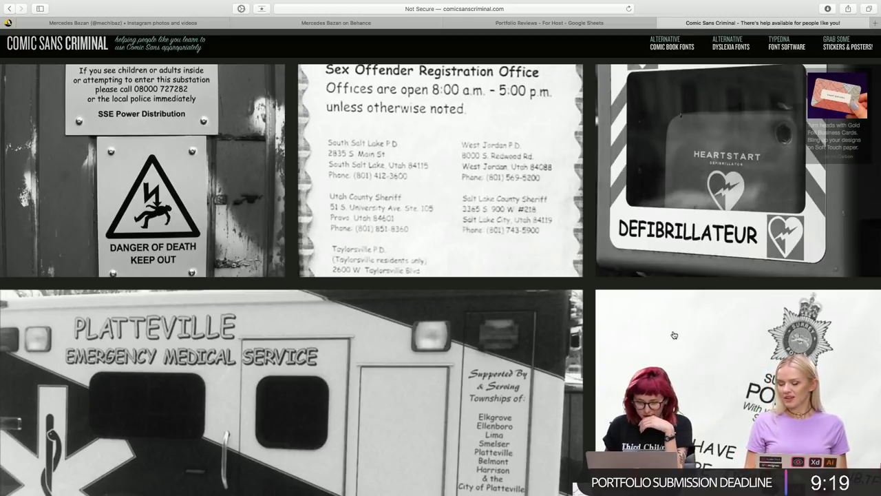
scroll(674, 335, "down", 1)
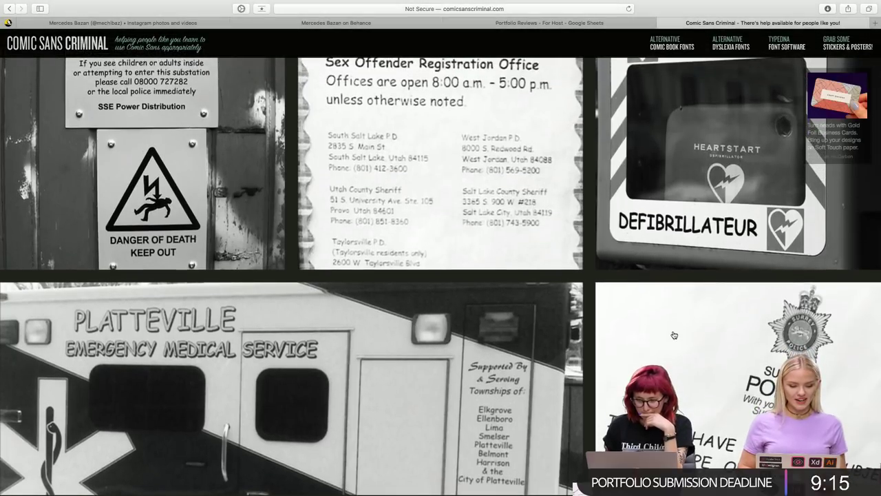
scroll(673, 334, "up", 1)
scroll(674, 335, "up", 10)
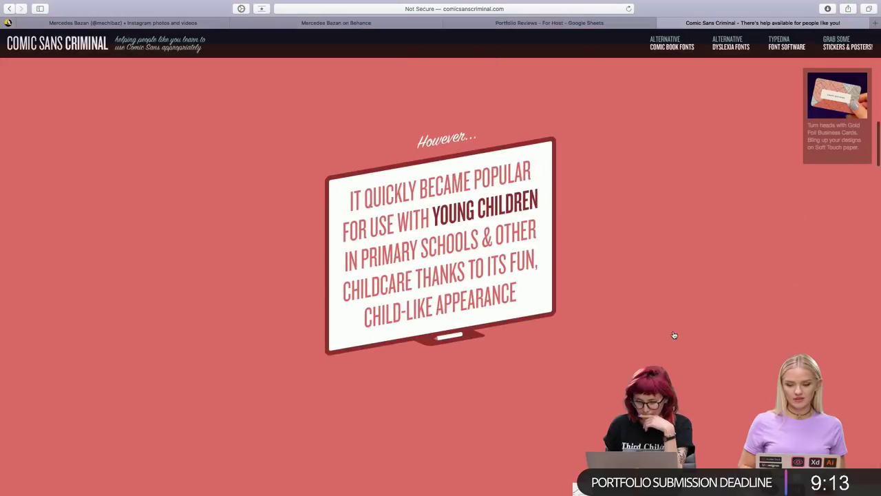
scroll(674, 334, "up", 2)
scroll(674, 334, "up", 5)
scroll(673, 334, "up", 8)
scroll(674, 334, "up", 5)
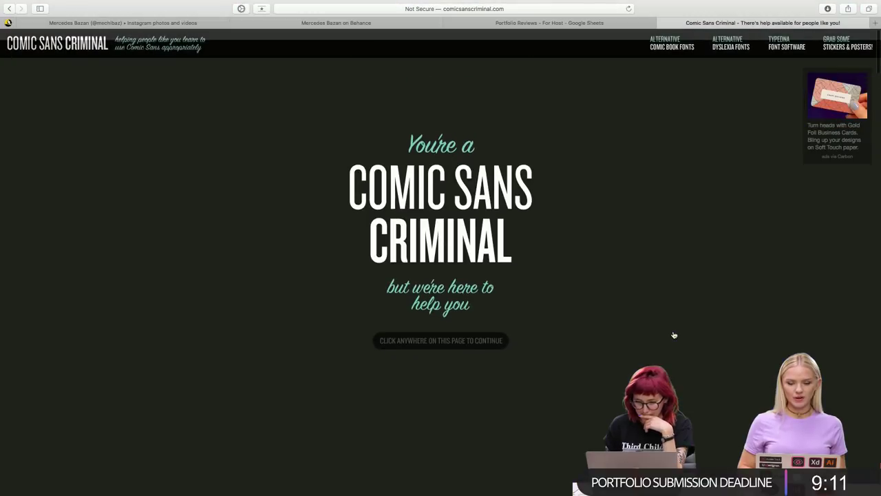
mouse_move(441, 3)
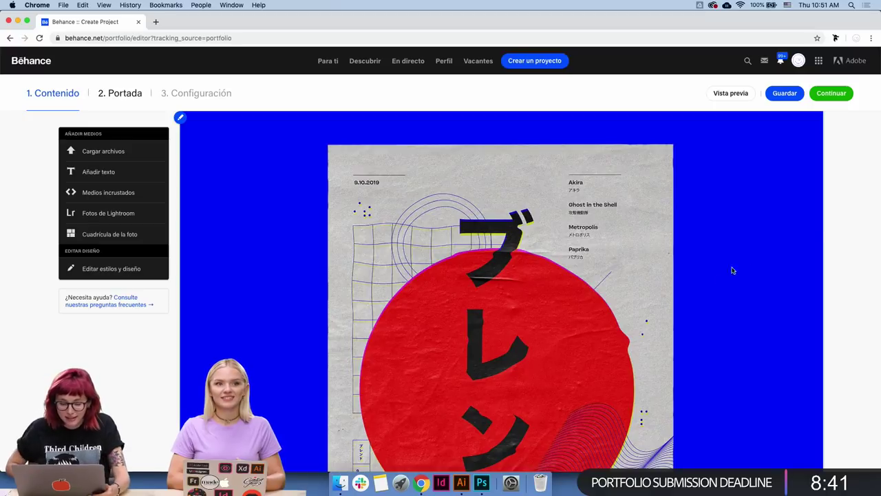
- Scroll up to the 'Tokyo Blends Film Festival' title block above the three-poster grid
scroll(672, 160, "up", 3)
scroll(672, 160, "up", 5)
scroll(672, 161, "up", 5)
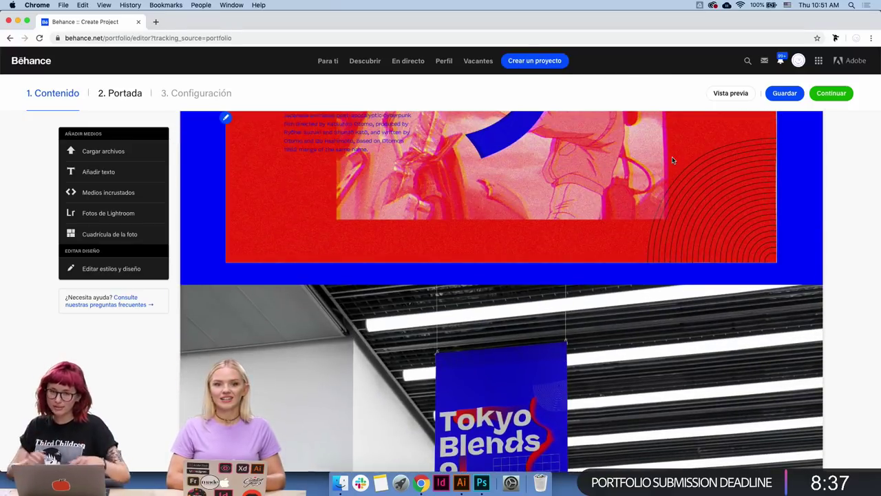
scroll(678, 130, "up", 5)
scroll(678, 131, "up", 5)
scroll(677, 131, "up", 5)
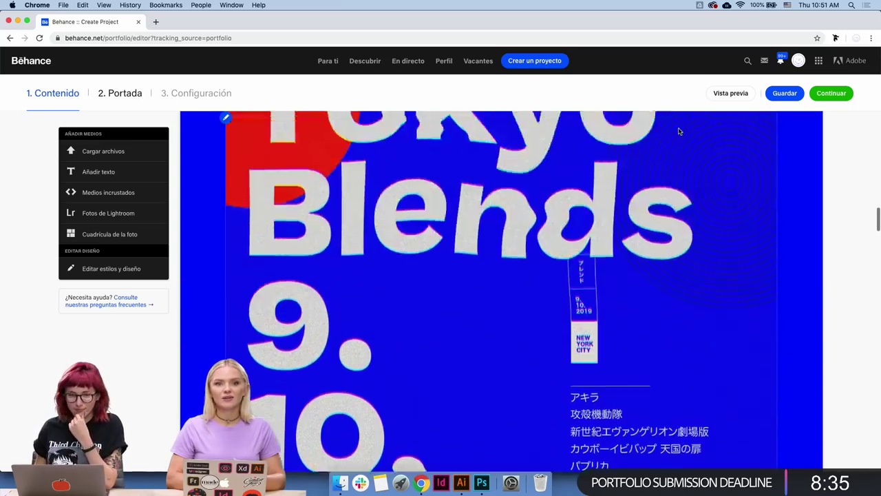
scroll(678, 131, "up", 5)
scroll(677, 130, "up", 1)
scroll(678, 131, "up", 5)
scroll(679, 131, "up", 5)
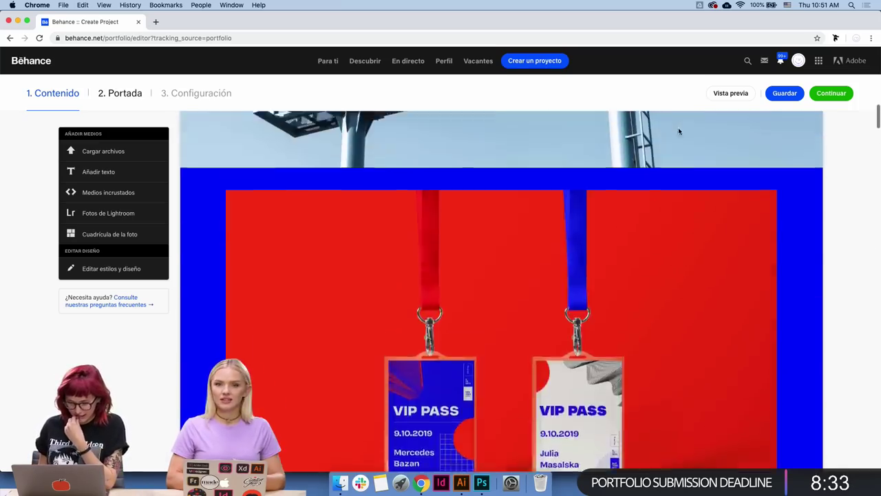
scroll(679, 131, "up", 5)
scroll(679, 130, "up", 5)
scroll(678, 131, "up", 2)
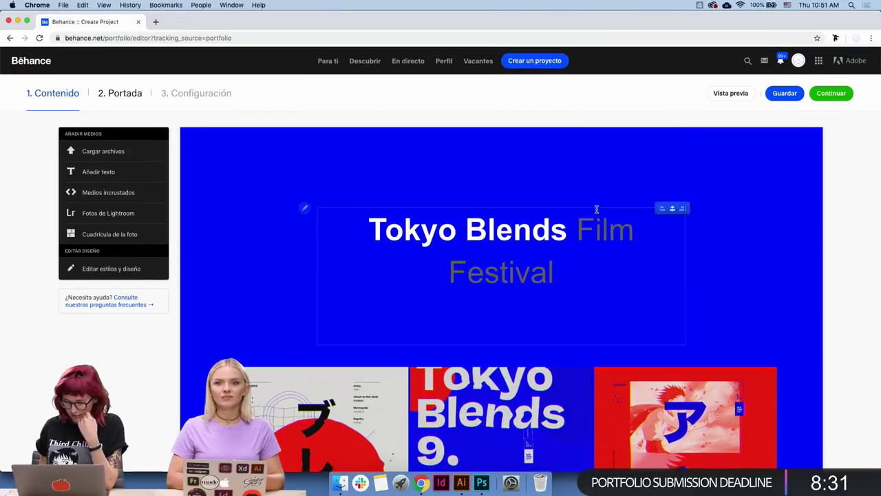
- Set the title to size 23 and give 'Film Festival' a light pinkish colour
left_click_drag(576, 230, 645, 262)
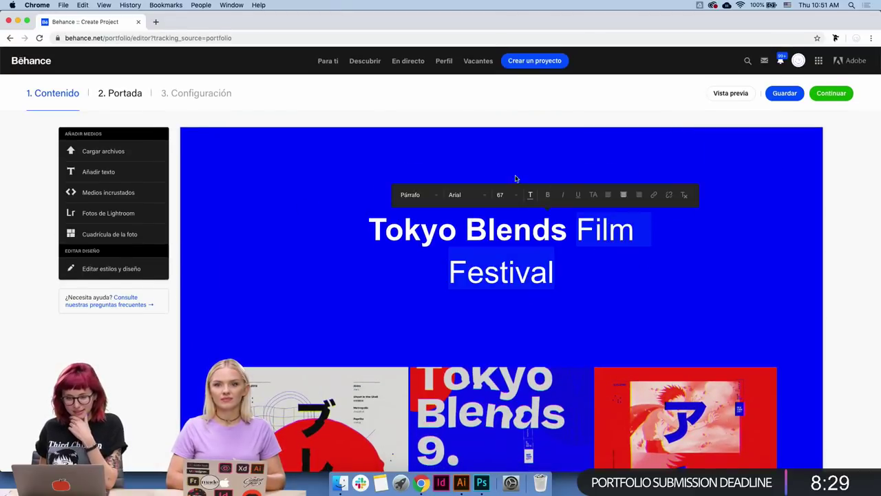
left_click(513, 197)
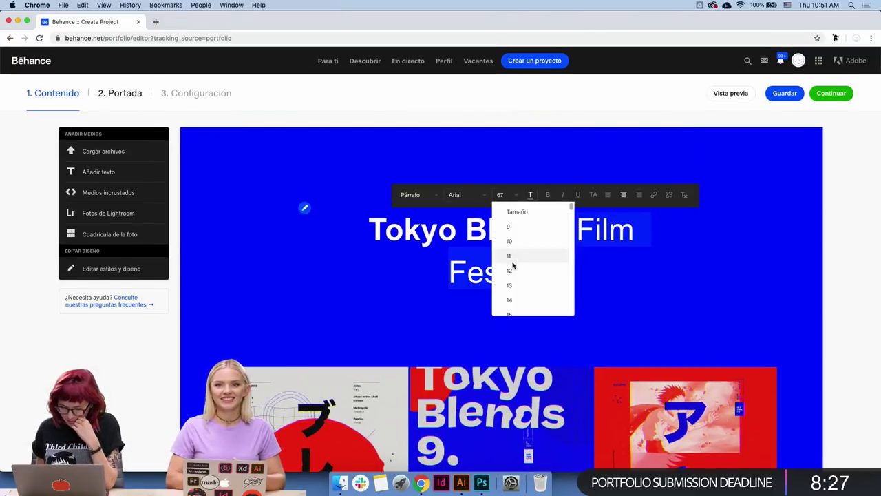
triple_click(455, 232)
left_click(486, 197)
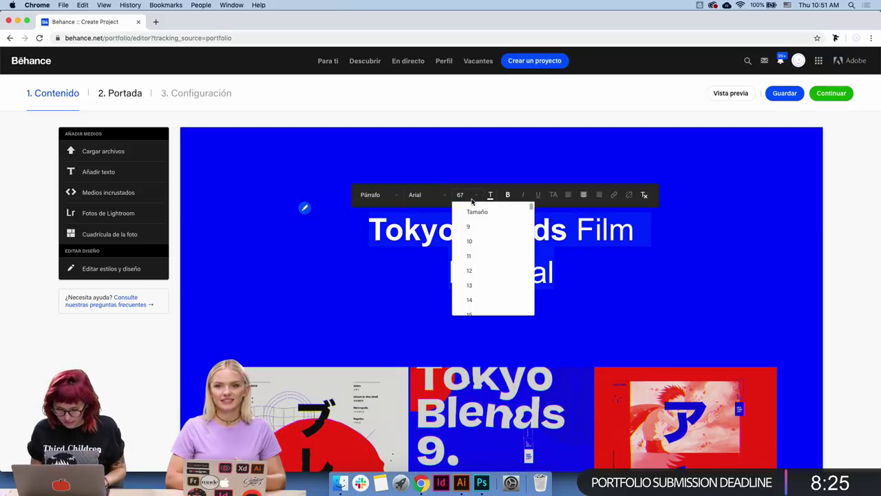
left_click(487, 290)
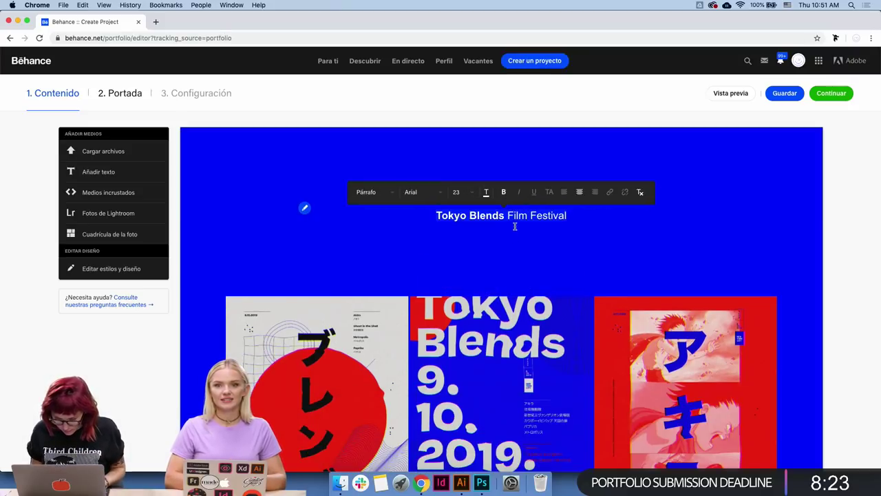
left_click(539, 213)
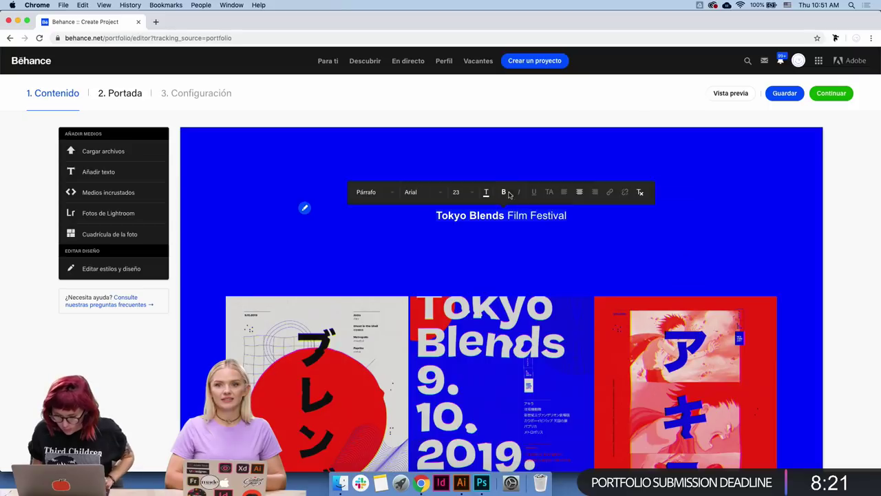
left_click(486, 192)
left_click(501, 146)
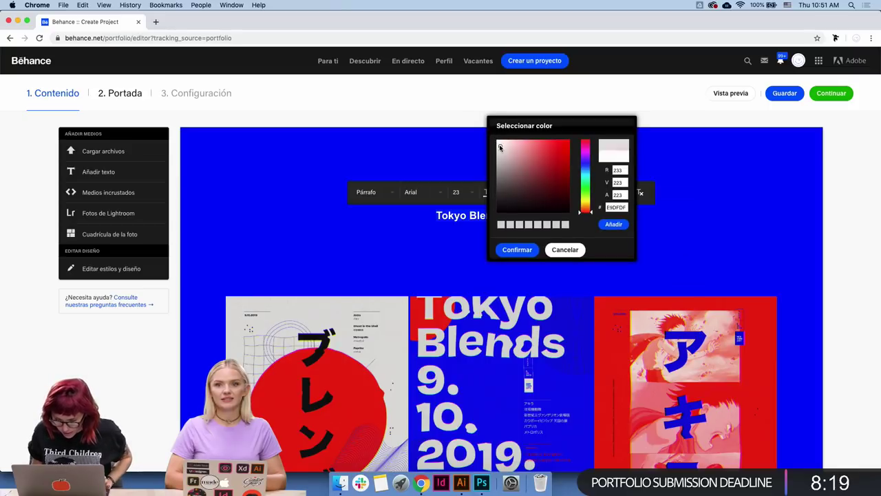
left_click(512, 249)
type("Made durin")
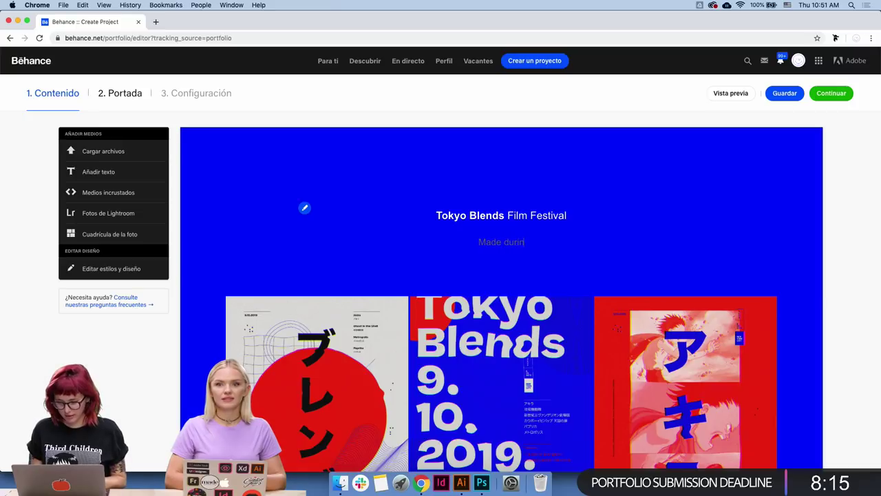
- Add the subtitle 'Made during Adobe Live with' plus the co-host's name and a heart, in Courier New
type("g Adobe Live ")
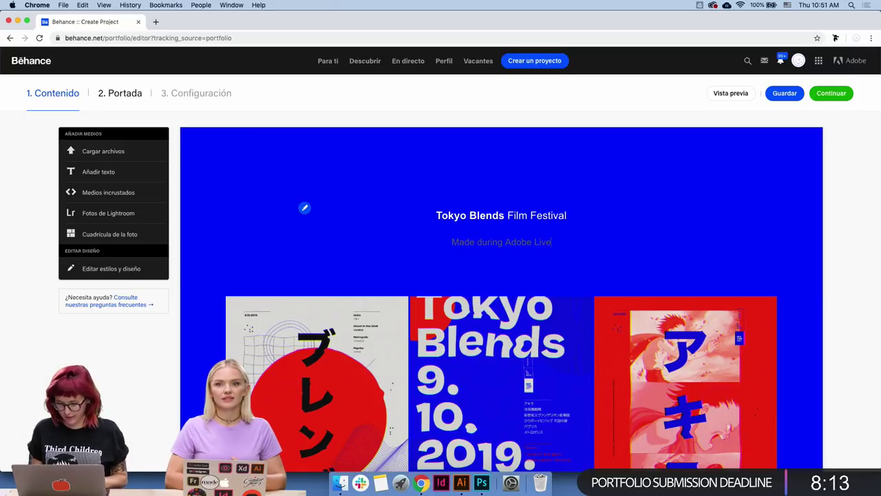
type("with Jul")
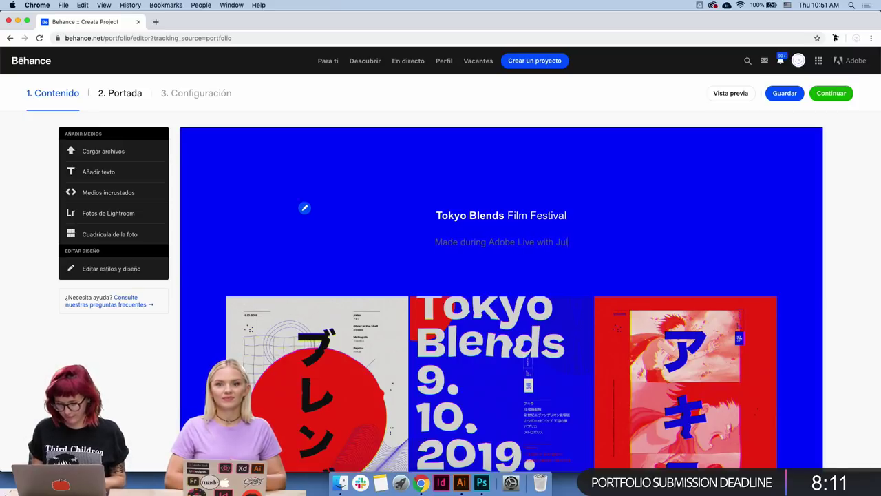
type("i <3")
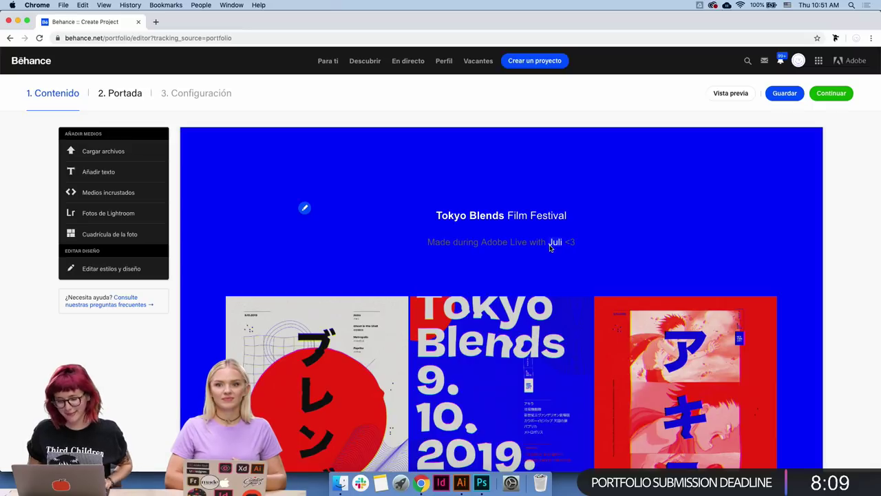
triple_click(550, 247)
left_click(503, 220)
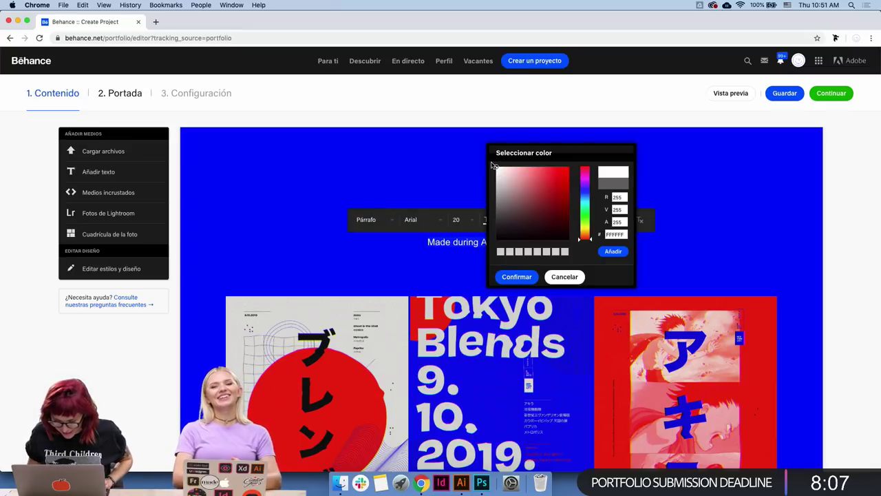
left_click(443, 219)
left_click(427, 219)
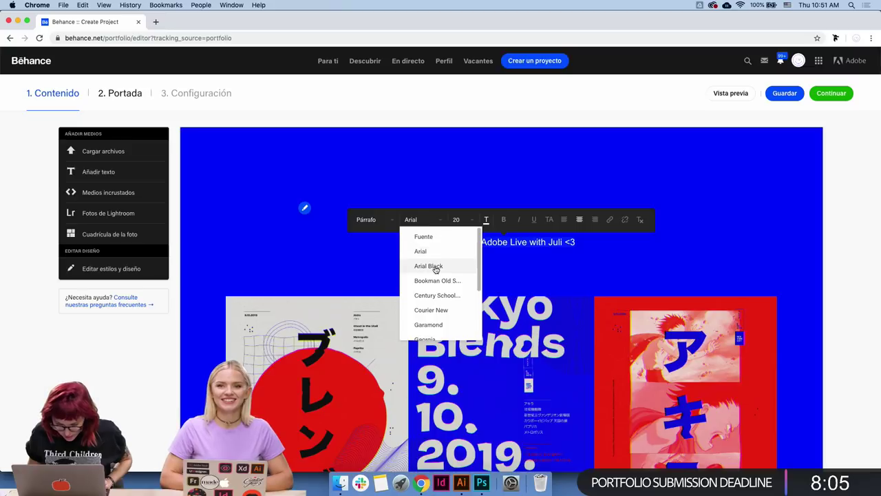
left_click(439, 310)
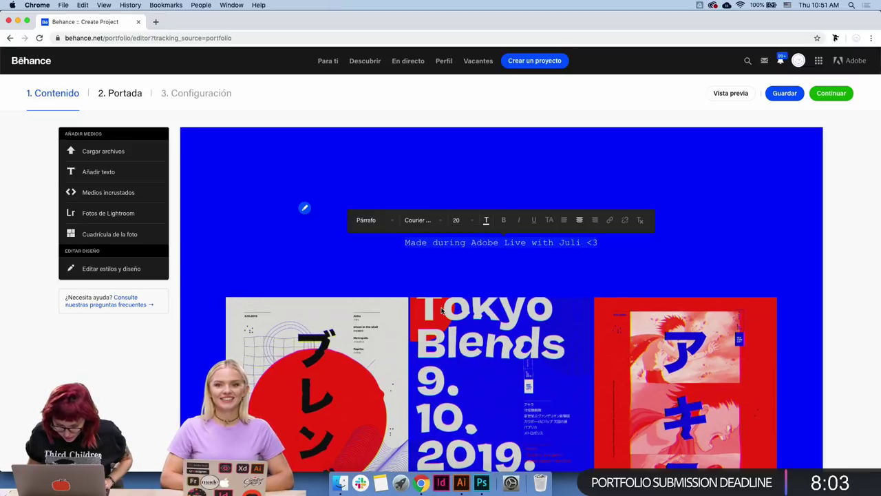
left_click(476, 261)
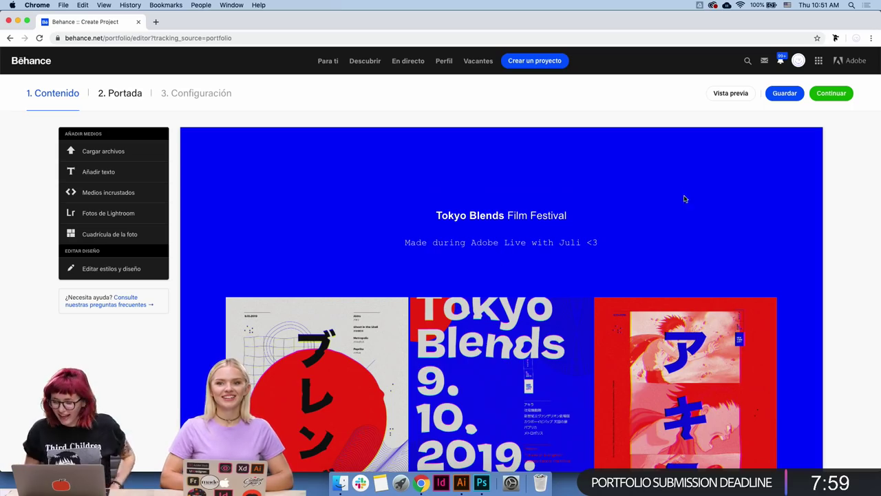
- Add a new text block below the T-shirt image for the thank-you line
scroll(684, 191, "down", 5)
scroll(681, 200, "down", 5)
scroll(679, 209, "down", 5)
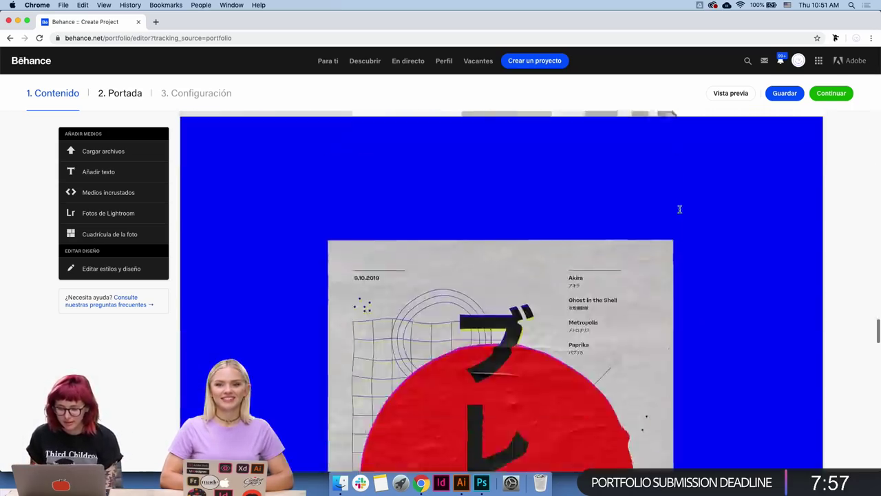
scroll(680, 208, "down", 10)
scroll(679, 209, "down", 5)
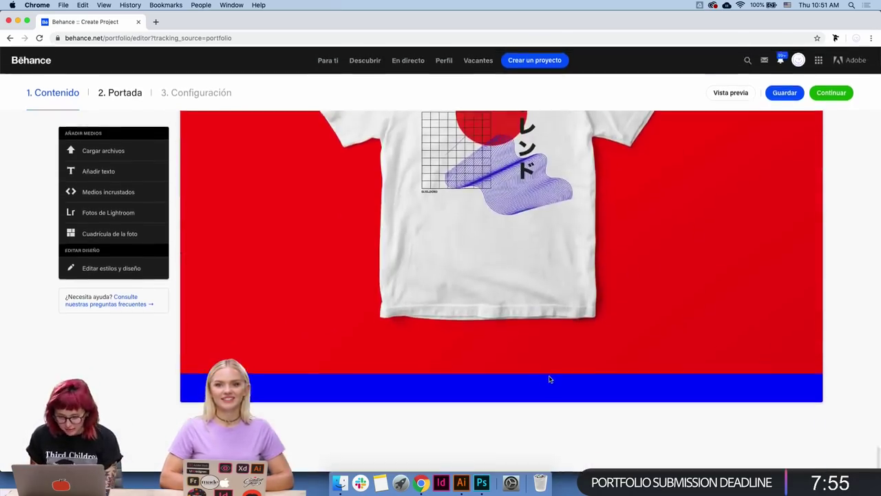
left_click(509, 385)
scroll(499, 382, "down", 1)
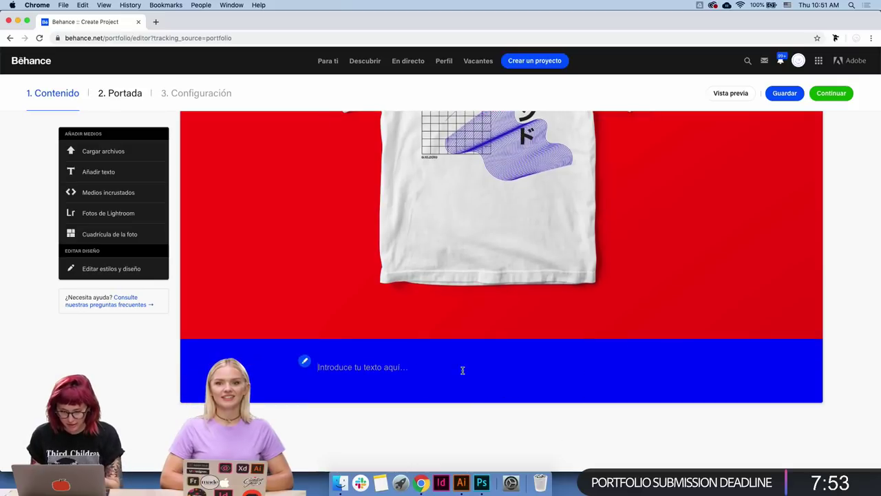
left_click(321, 367)
type("Thank")
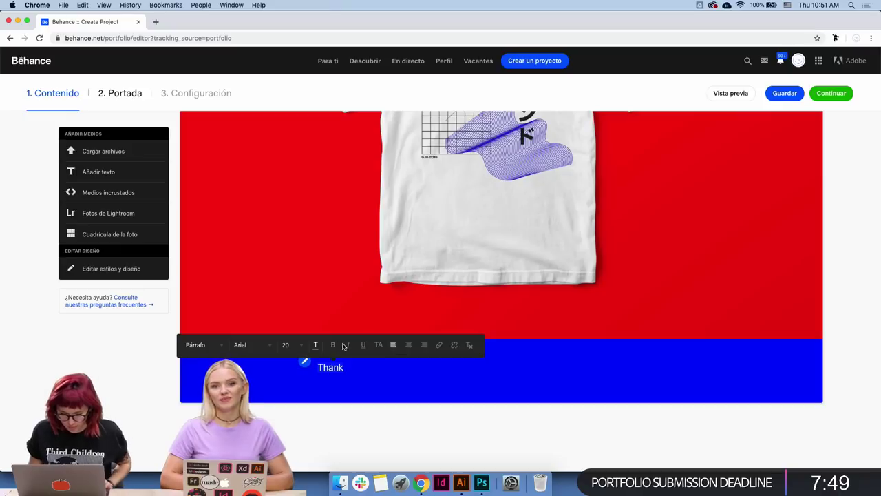
- Colour and centre the thank-you line, correcting it to read 'Thanks for watching!'
left_click(315, 345)
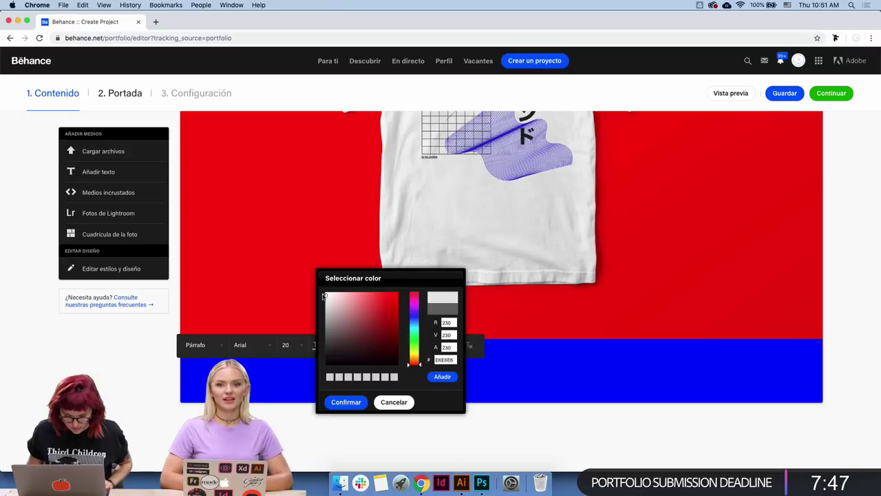
left_click(331, 402)
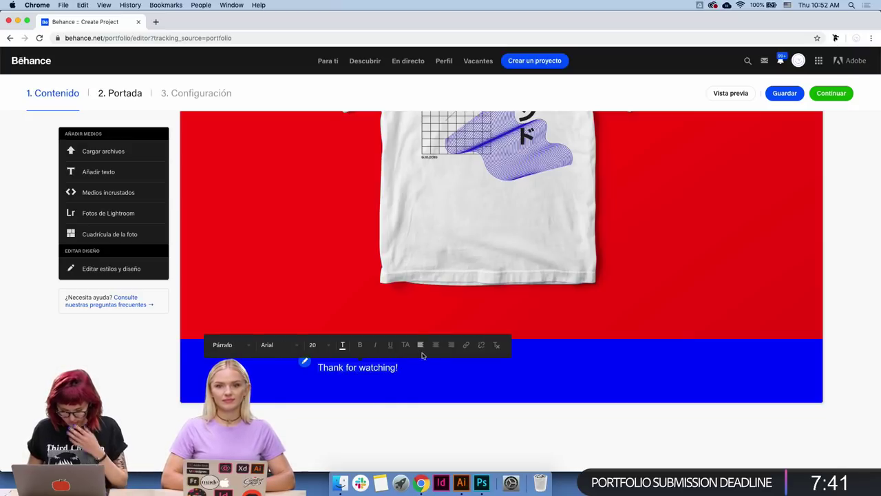
left_click(419, 344)
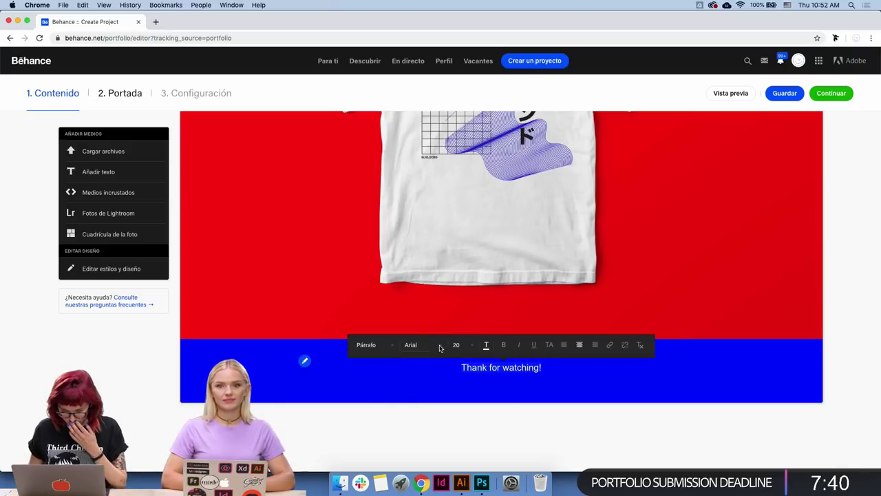
left_click(831, 93)
left_click(682, 282)
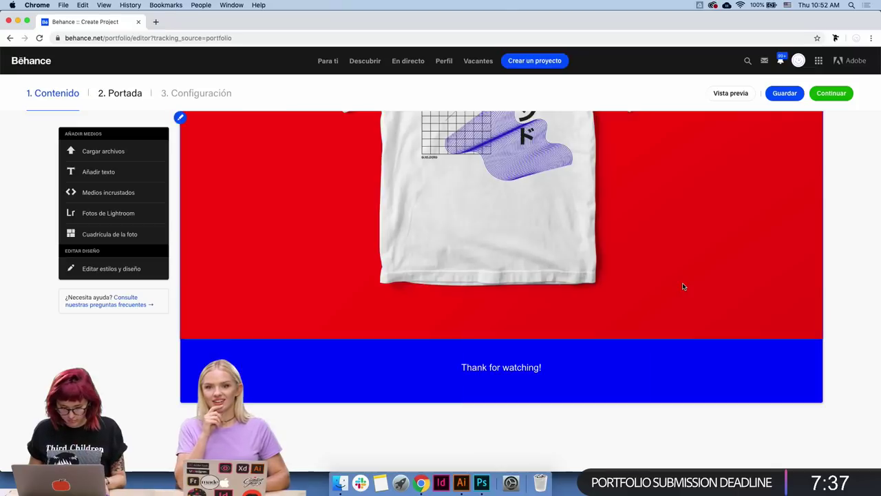
left_click(490, 368)
type("s")
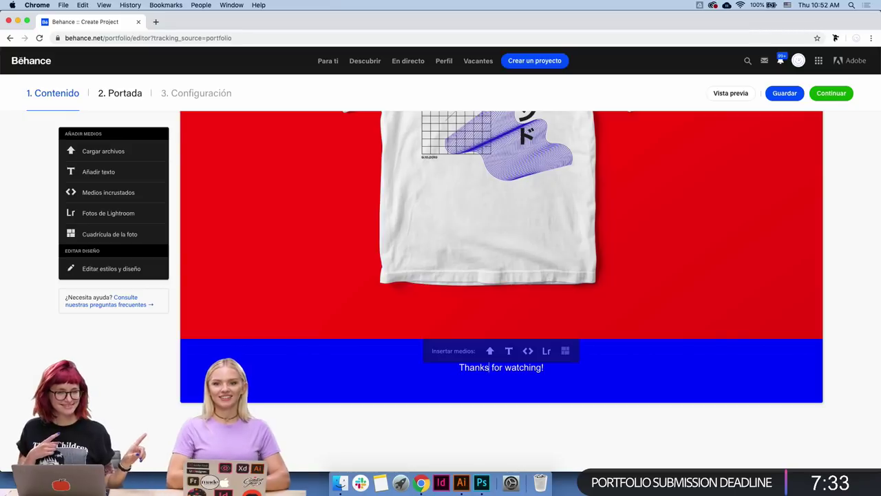
- Choose the Blends poster close-up as the cover and shift it left in the crop
left_click(832, 93)
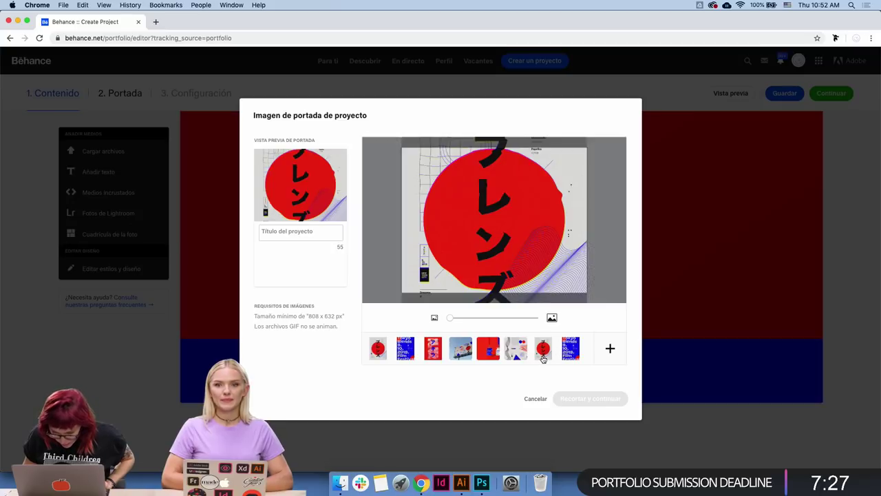
left_click(414, 351)
left_click(426, 351)
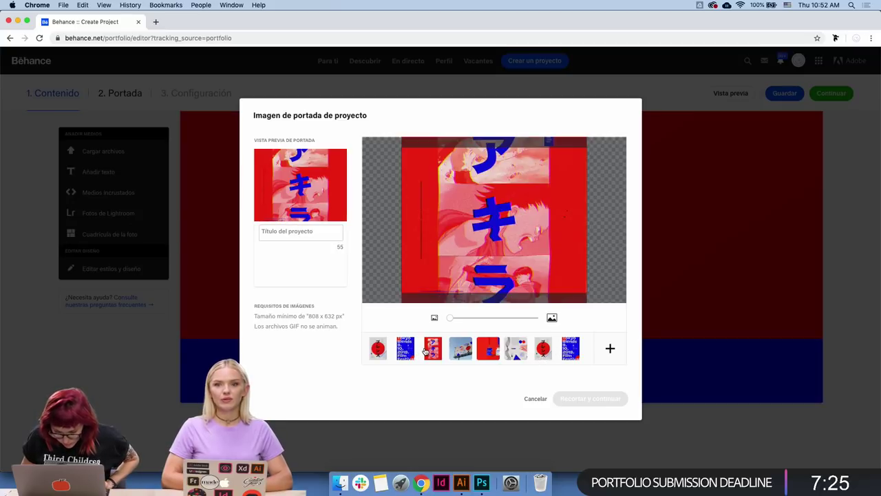
left_click(457, 349)
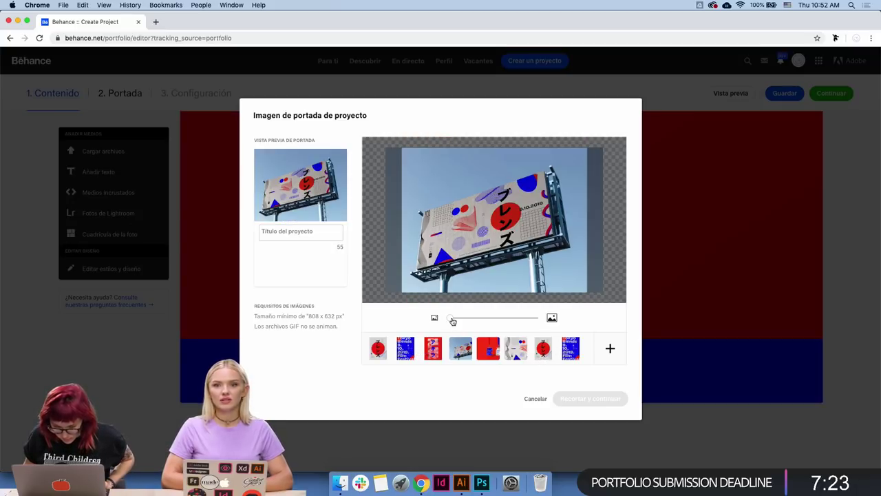
left_click(514, 354)
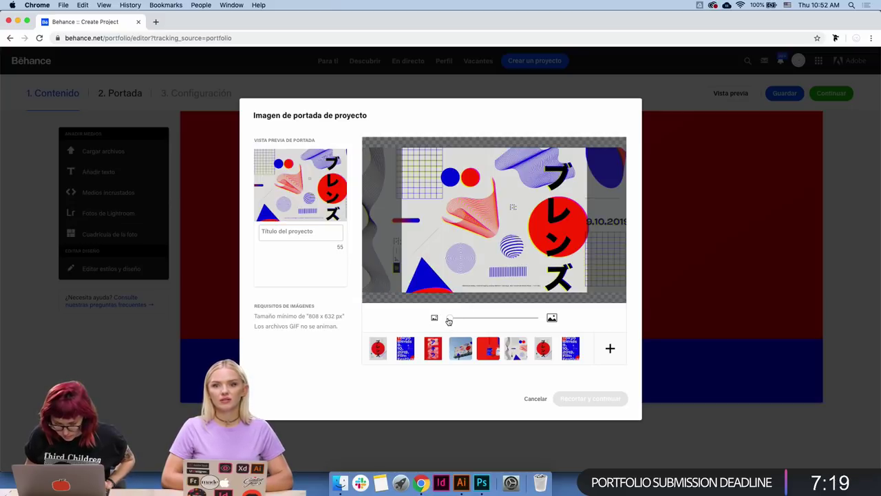
left_click_drag(513, 265, 487, 266)
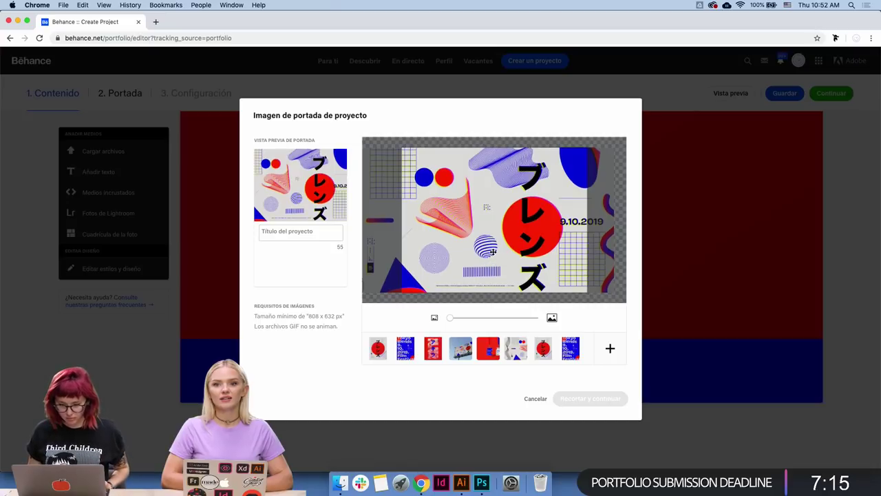
- Title the project 'Tokyo Blends Film Festival' and accept the cover crop
left_click(296, 230)
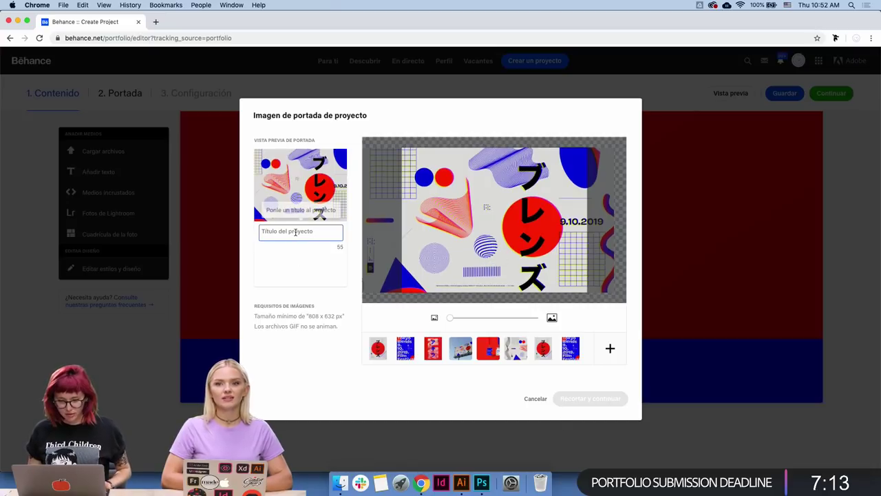
type("T")
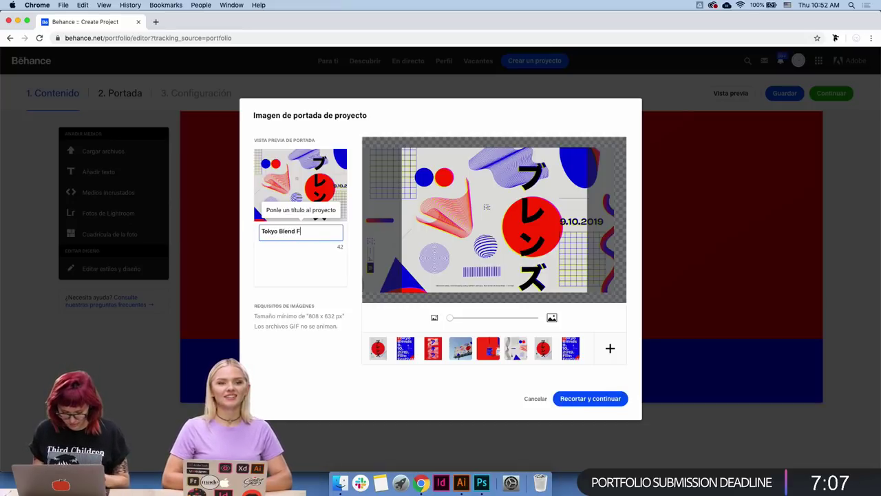
type("ilm Festival")
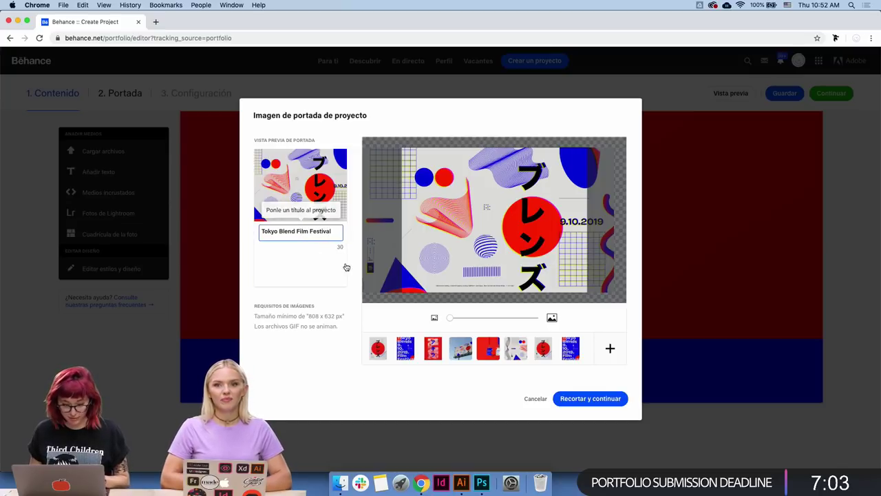
left_click(598, 400)
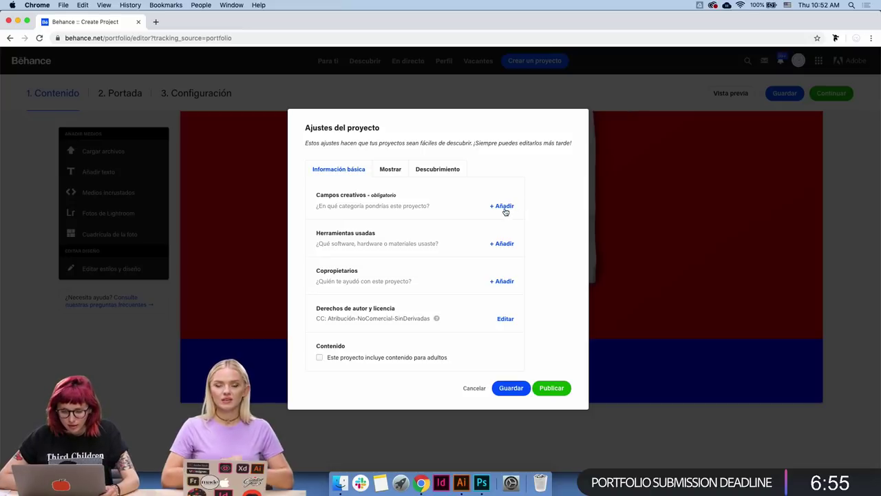
- Set the creative fields to Ilustración and Diseño gráfico
left_click(503, 206)
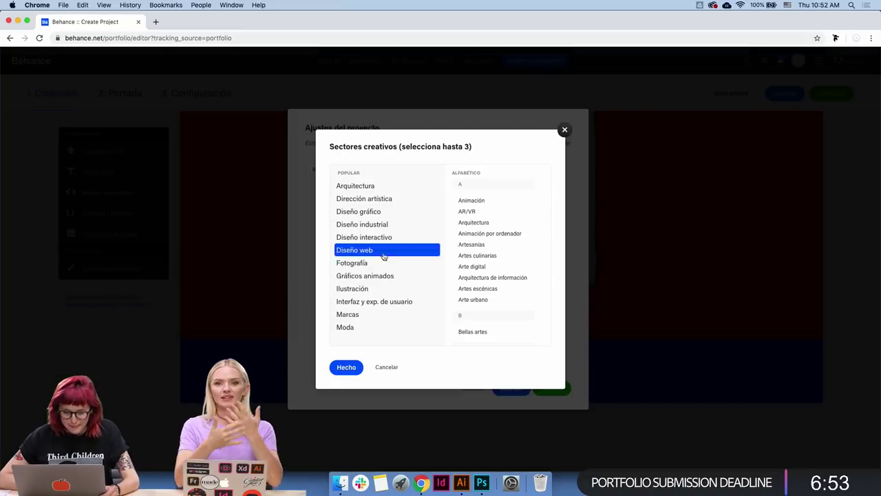
left_click(383, 289)
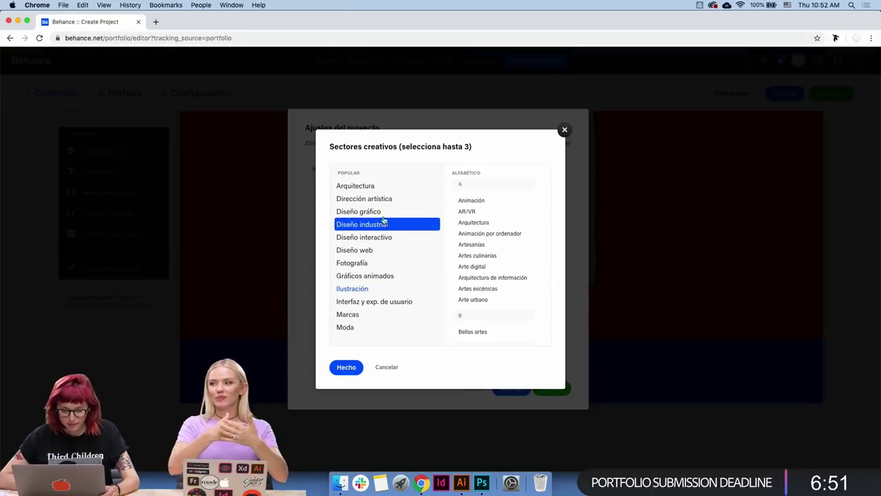
left_click(381, 212)
left_click(346, 367)
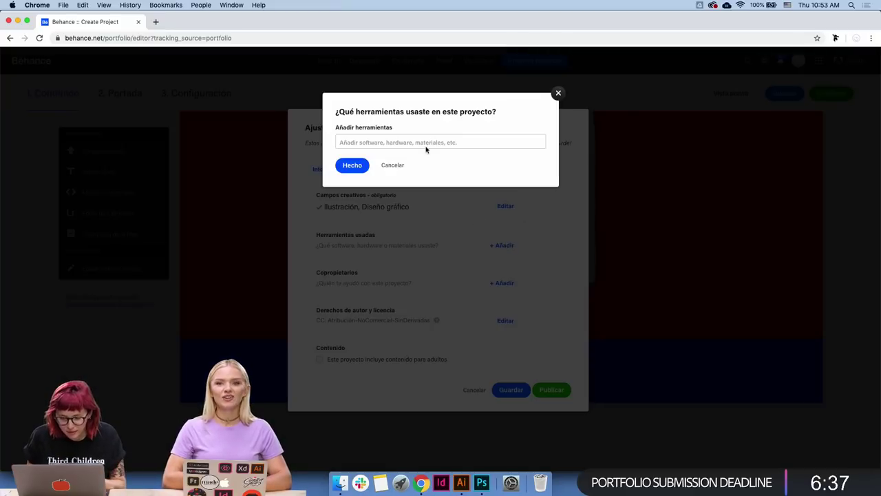
- Add Adobe Photoshop and Adobe Illustrator as the tools used and save them
left_click(435, 142)
type("e")
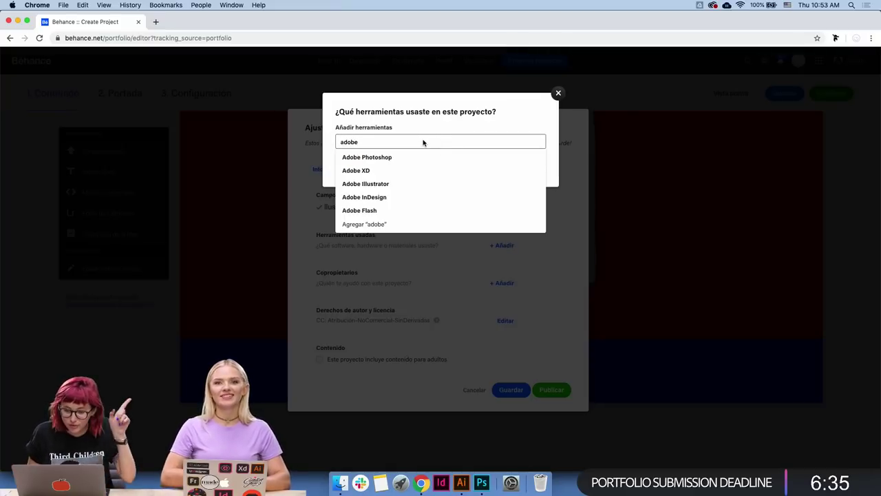
left_click(411, 158)
type("a")
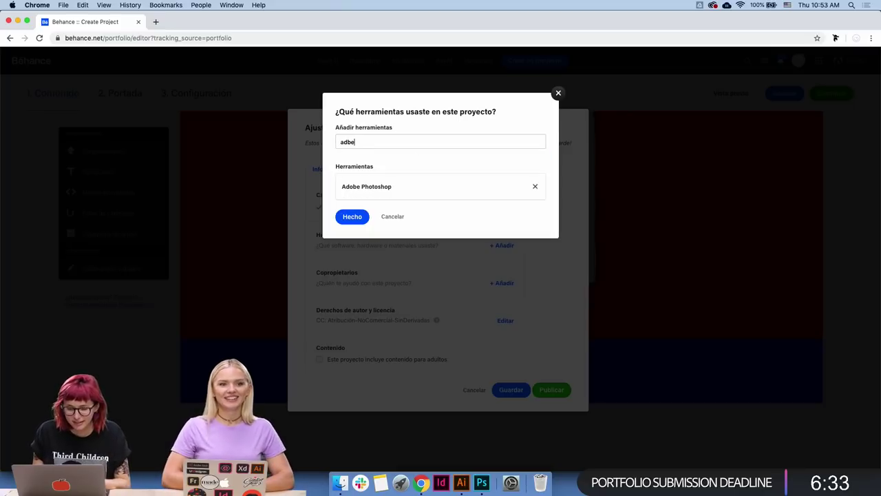
key("BackSpace")
key("BackSpace")
type("be")
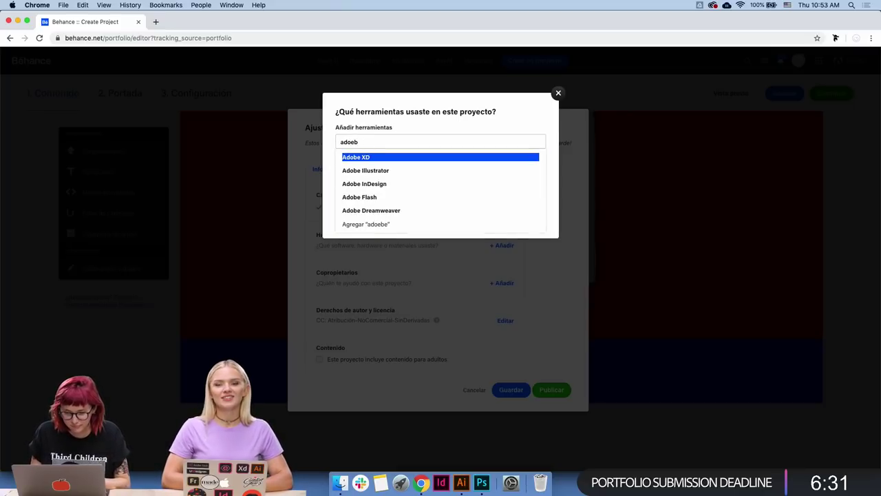
left_click(415, 173)
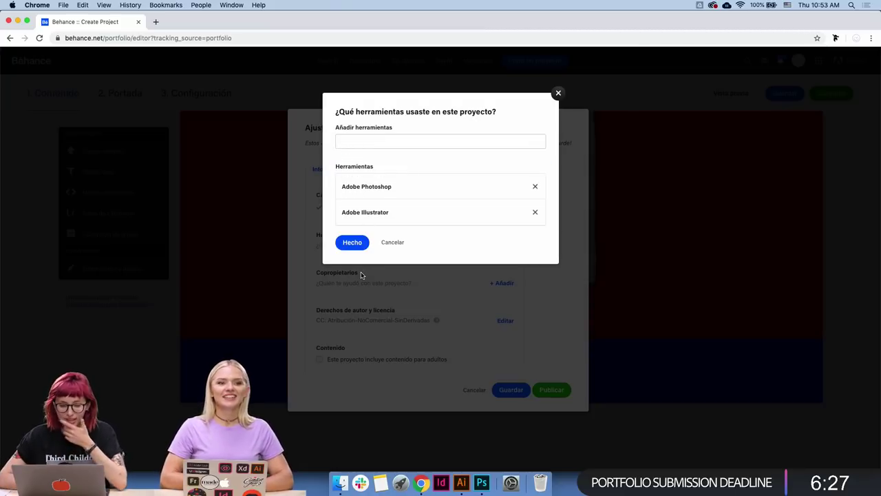
left_click(352, 247)
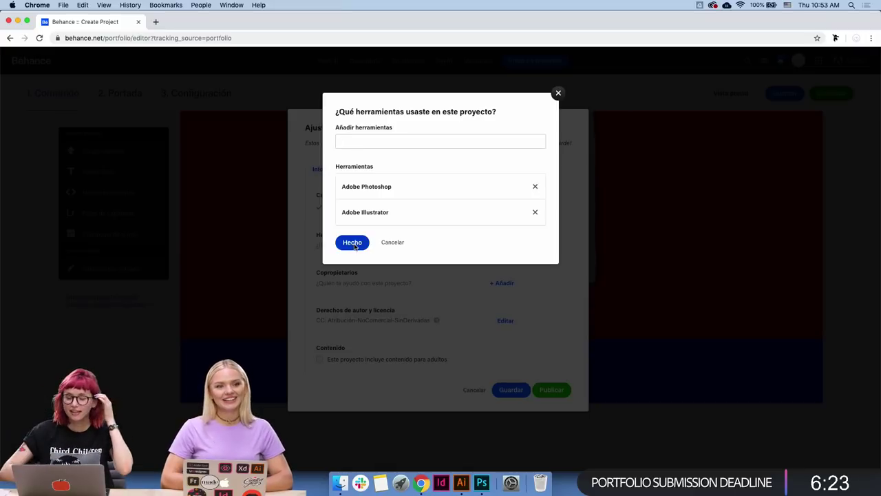
left_click(357, 245)
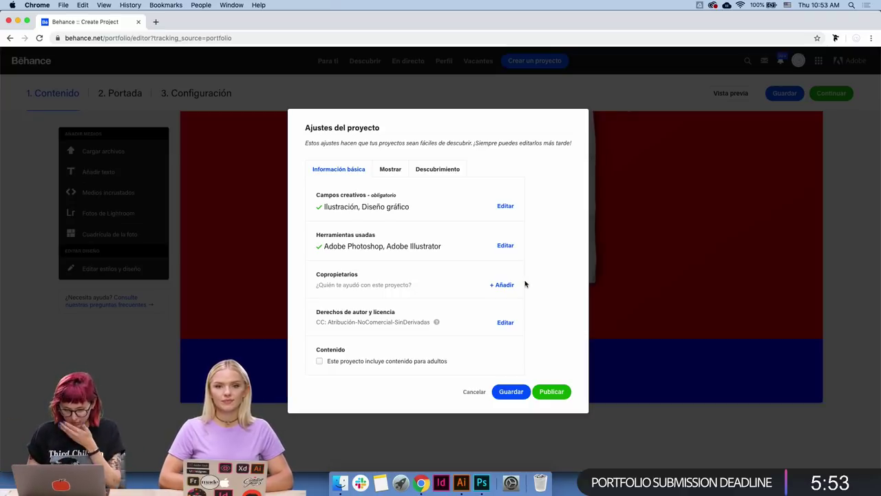
- Publish the project, dismiss the share prompt, and go to the Behance profile page
left_click(553, 391)
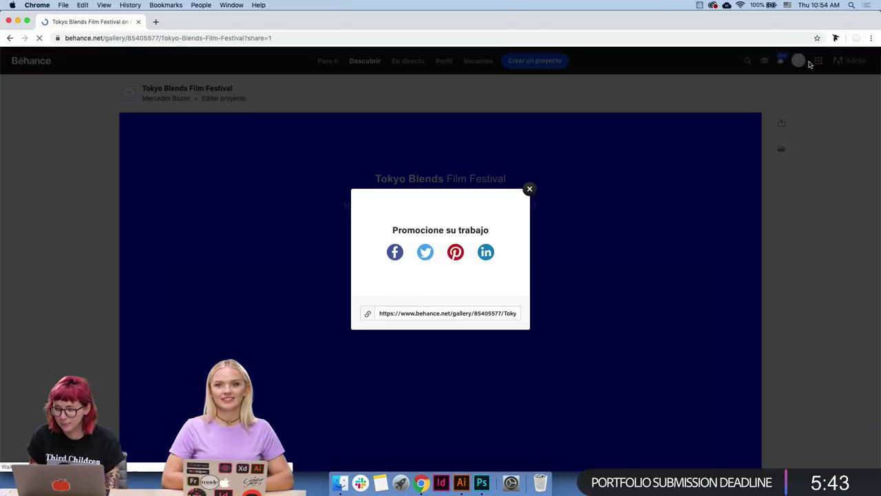
left_click(530, 188)
left_click(797, 60)
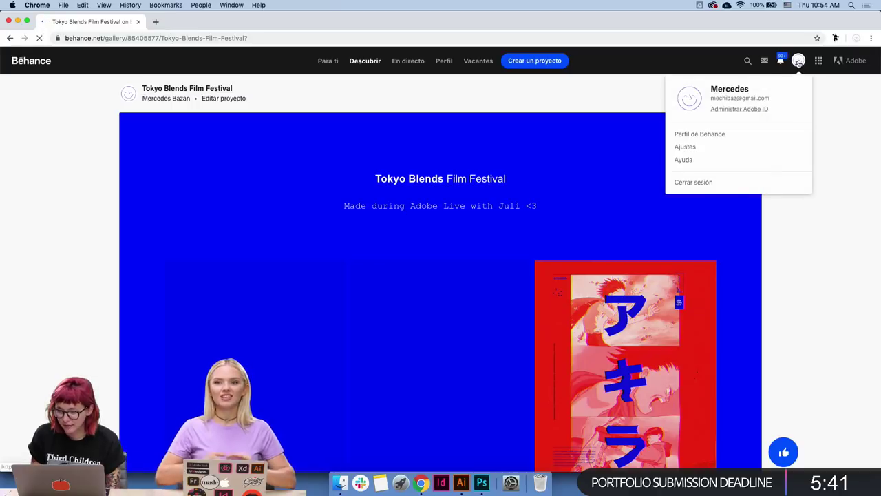
left_click(709, 133)
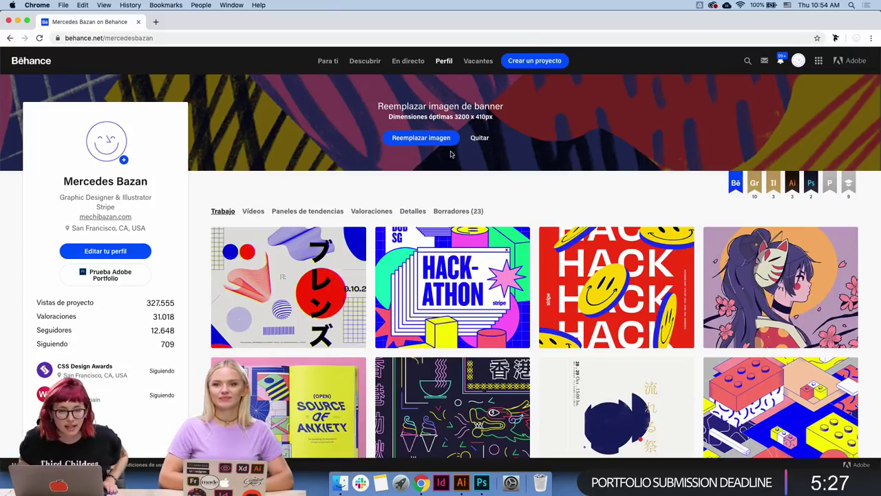
- Open the Tokyo Blends project from the profile gallery and browse its posters and billboard mockup
left_click(338, 268)
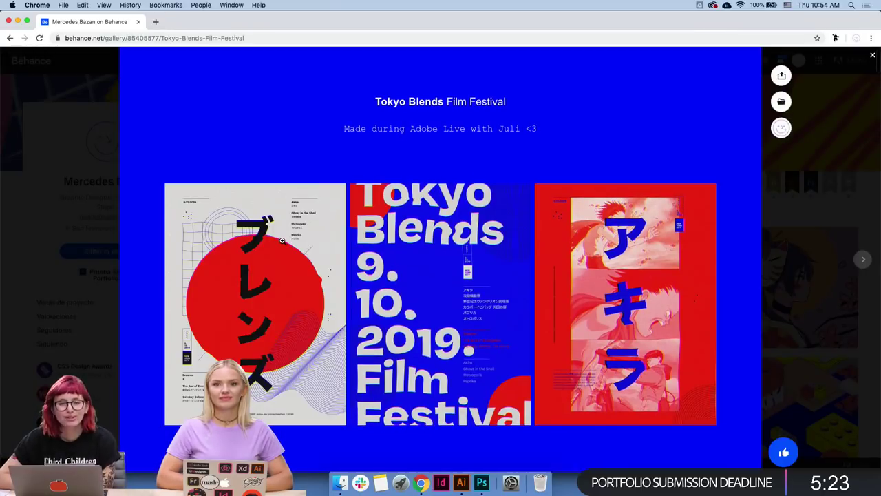
scroll(281, 240, "down", 1)
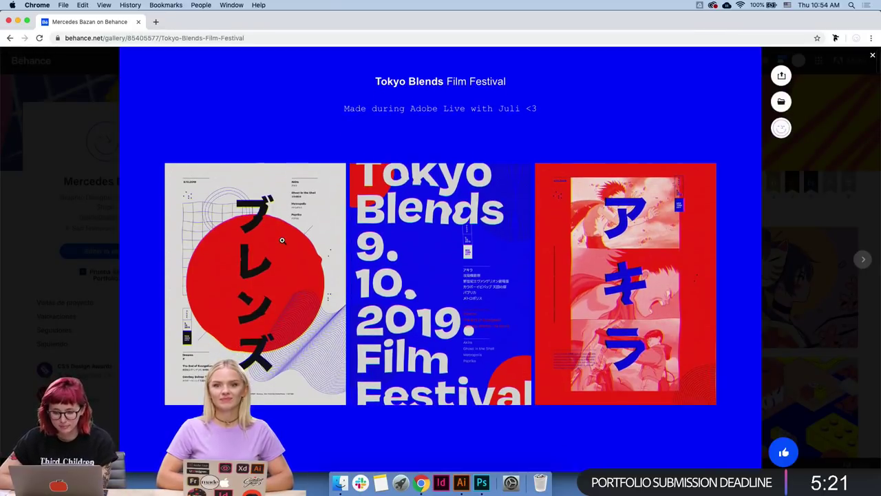
scroll(281, 240, "down", 3)
scroll(282, 240, "up", 2)
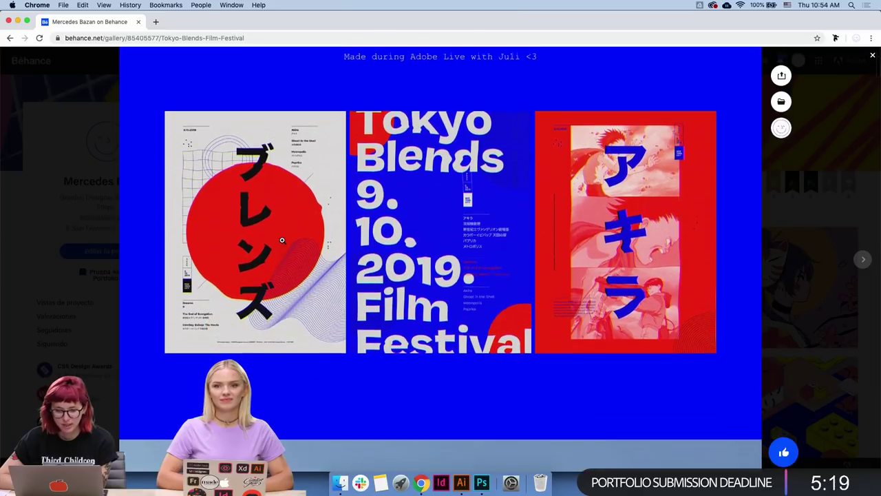
scroll(281, 241, "up", 1)
scroll(281, 240, "up", 1)
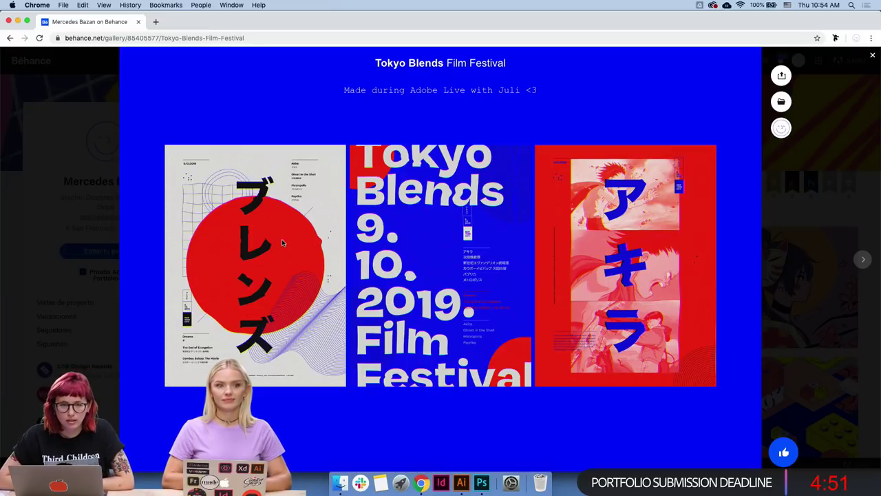
scroll(282, 239, "down", 2)
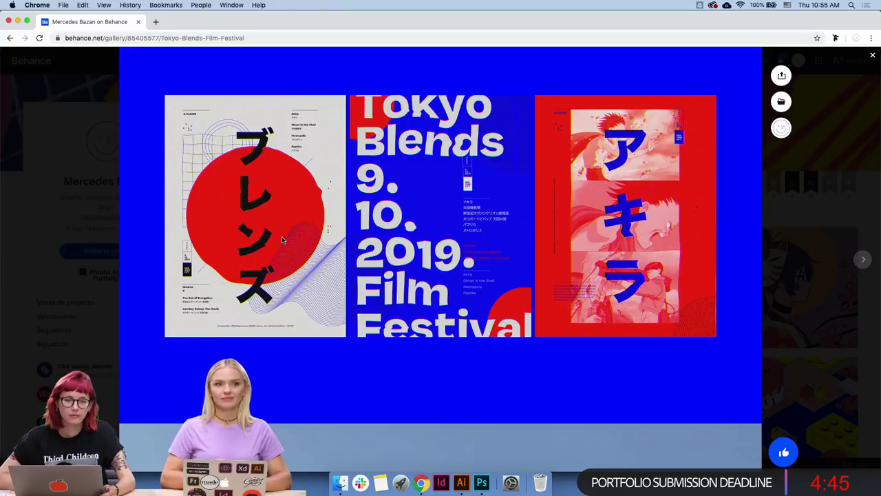
scroll(281, 238, "up", 1)
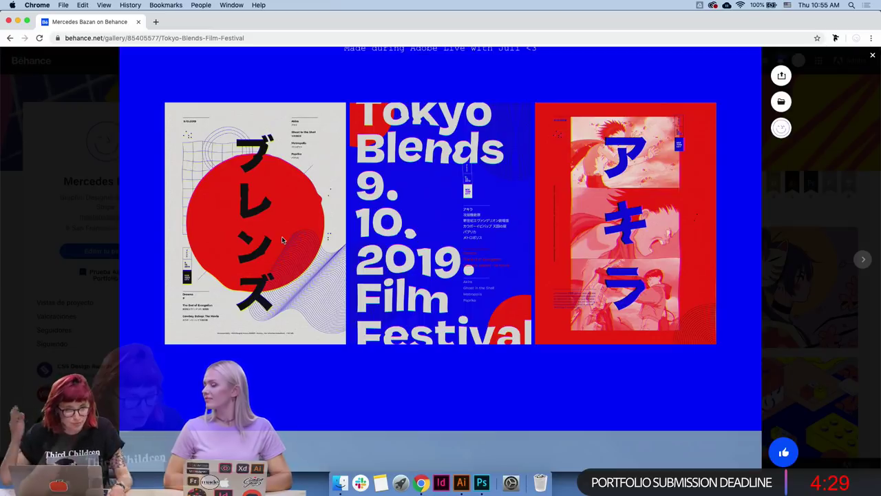
scroll(282, 236, "down", 5)
scroll(281, 236, "down", 3)
scroll(281, 236, "down", 2)
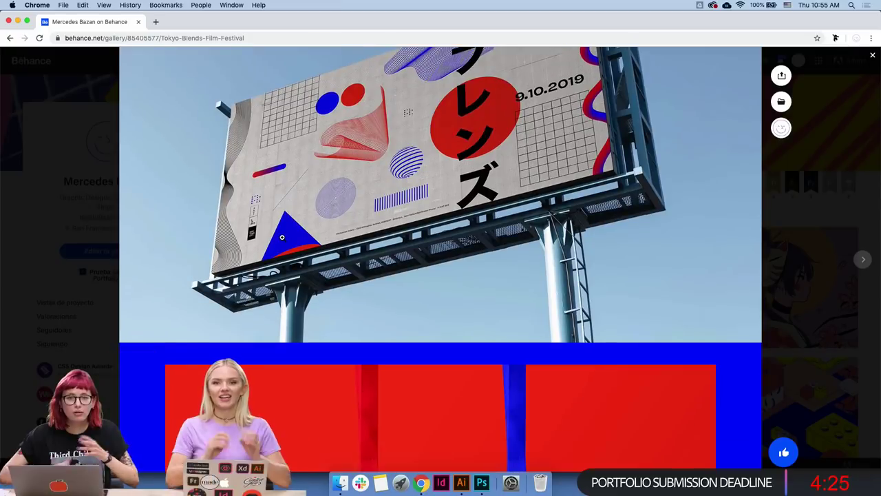
scroll(281, 237, "up", 1)
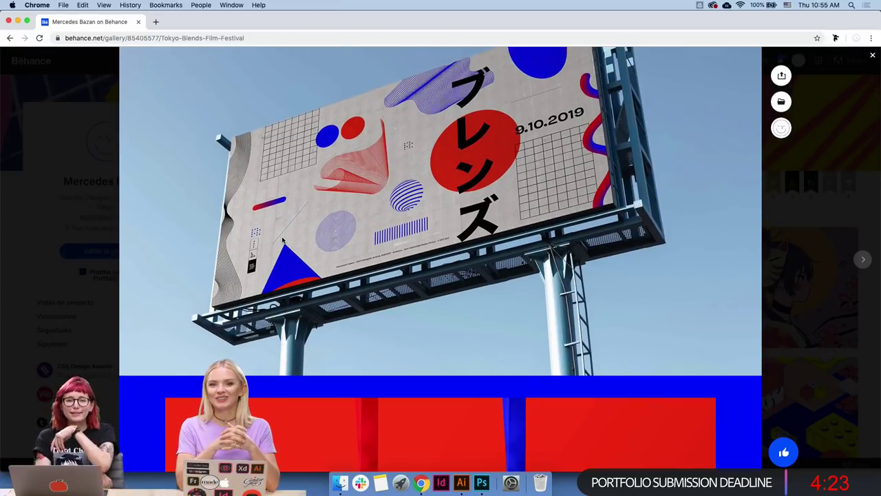
scroll(281, 239, "up", 1)
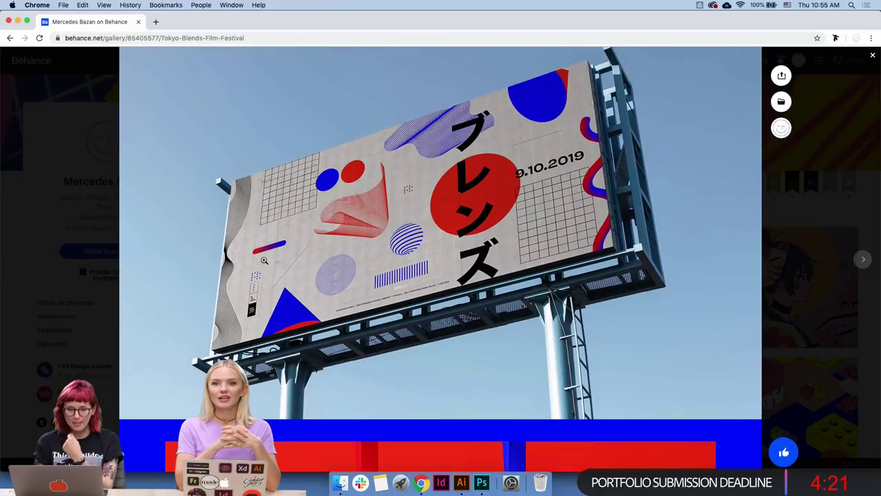
scroll(264, 259, "up", 1)
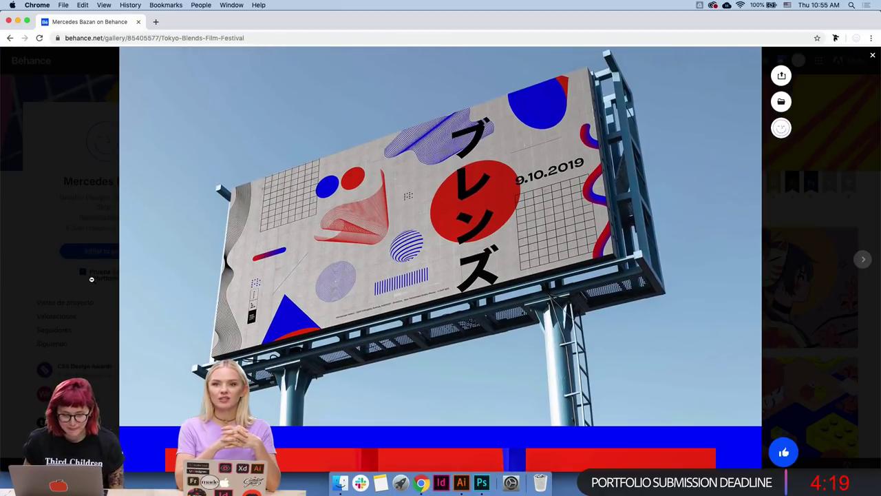
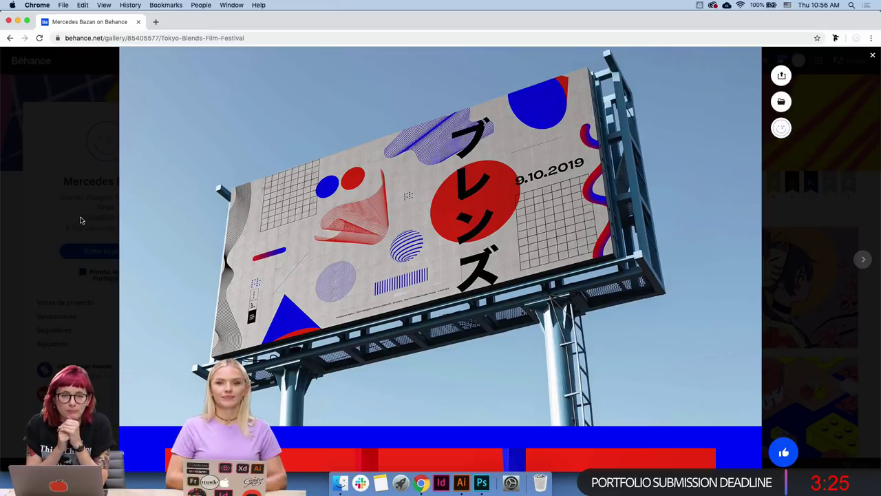
- Scroll through the Tokyo Blends project's billboard, VIP pass and poster images
scroll(80, 220, "down", 5)
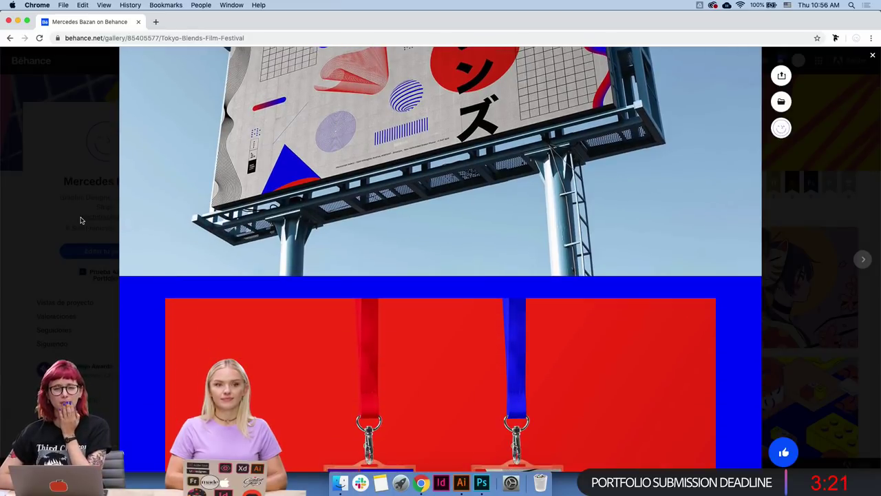
scroll(80, 221, "down", 2)
scroll(79, 220, "down", 3)
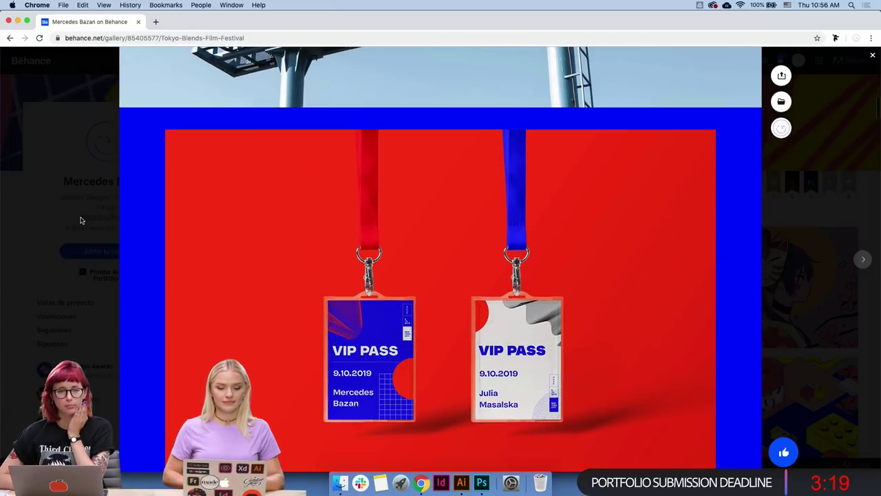
scroll(80, 220, "down", 2)
scroll(80, 220, "down", 4)
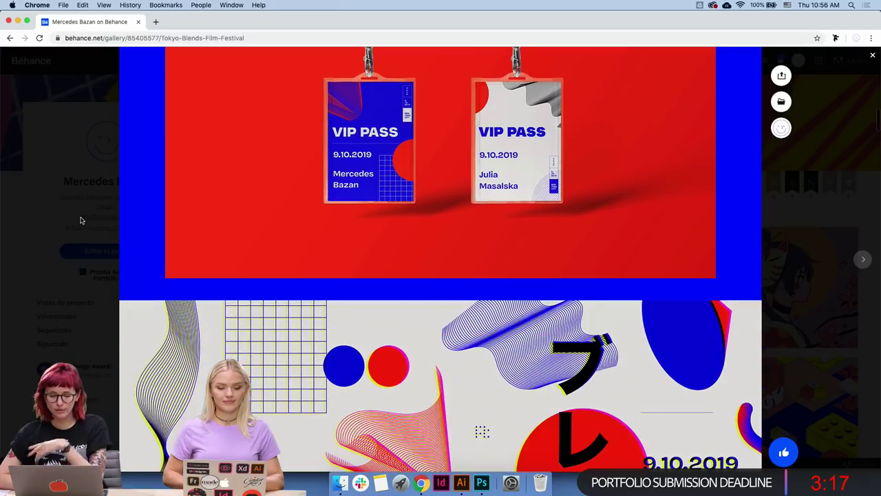
scroll(79, 220, "down", 5)
scroll(80, 220, "down", 1)
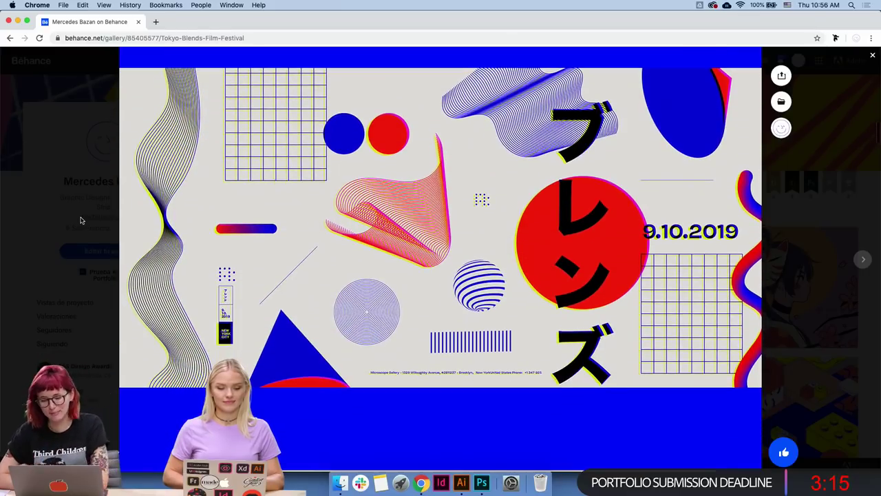
scroll(80, 220, "down", 4)
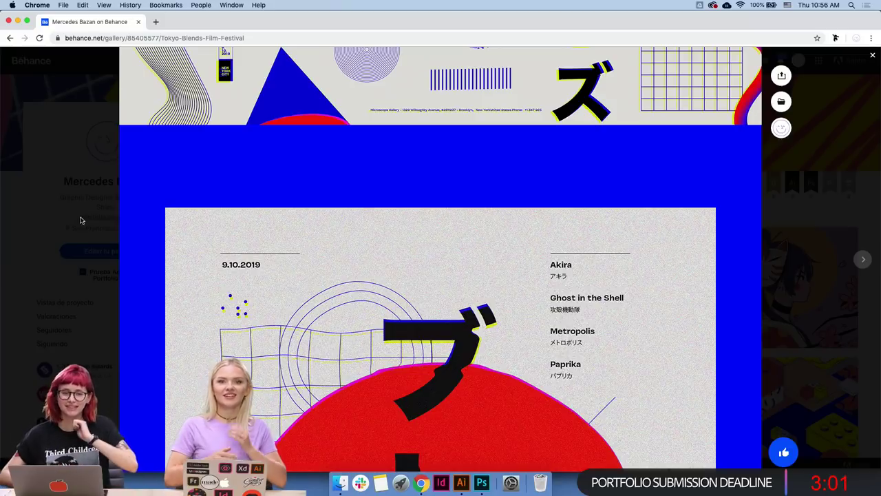
- Glance at the Illustrator file, then close the project and reload the designer's profile
left_click(461, 482)
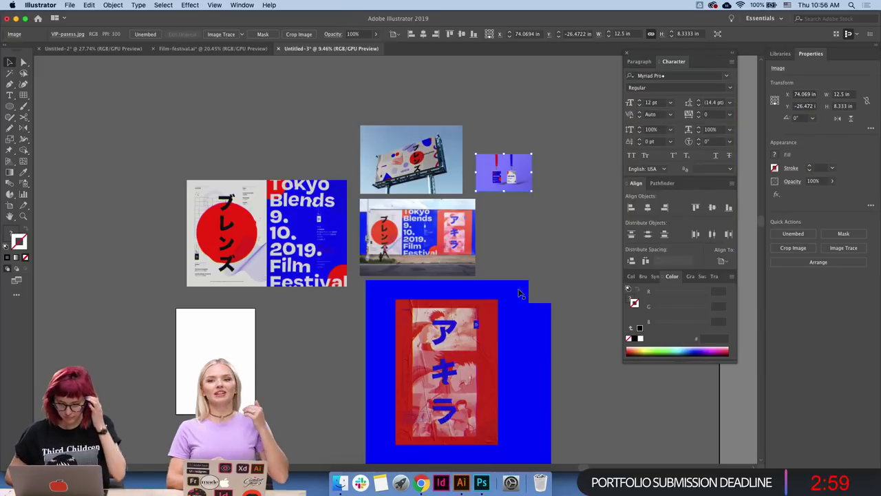
left_click(421, 482)
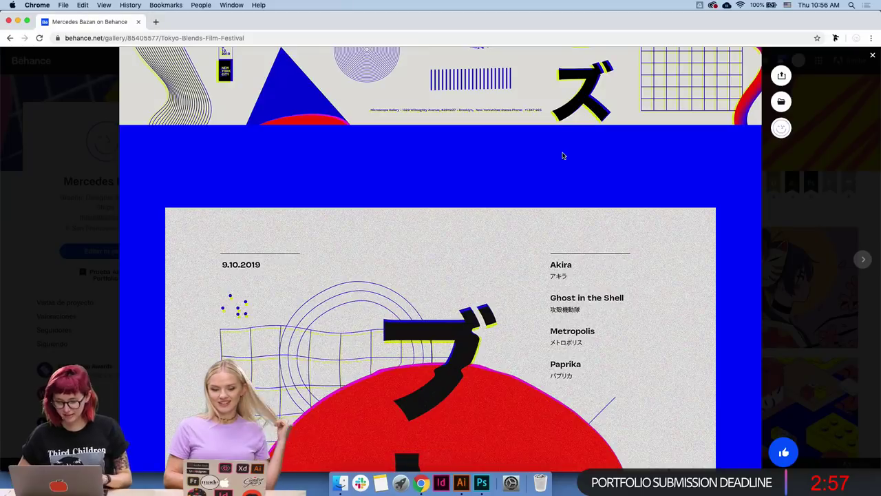
left_click(851, 173)
key("super+r")
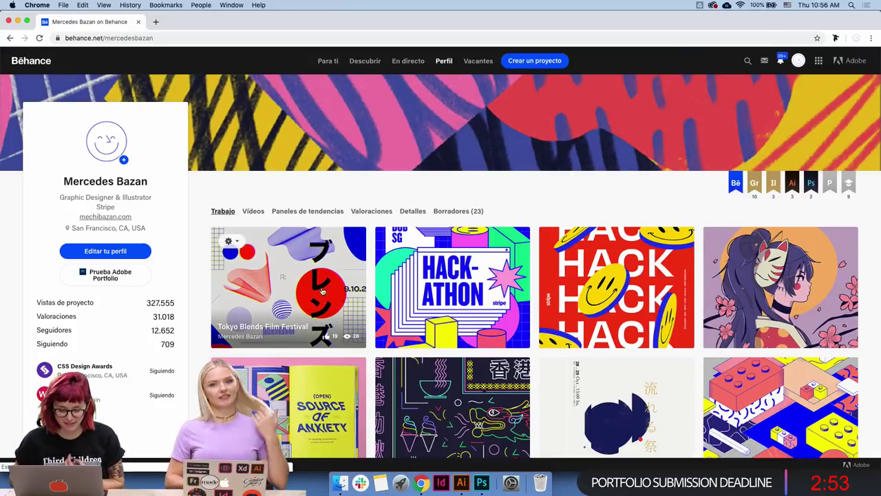
- Reopen the Tokyo Blends project, scroll to the blue poster, and bring up the Illustrator artboards
left_click(314, 309)
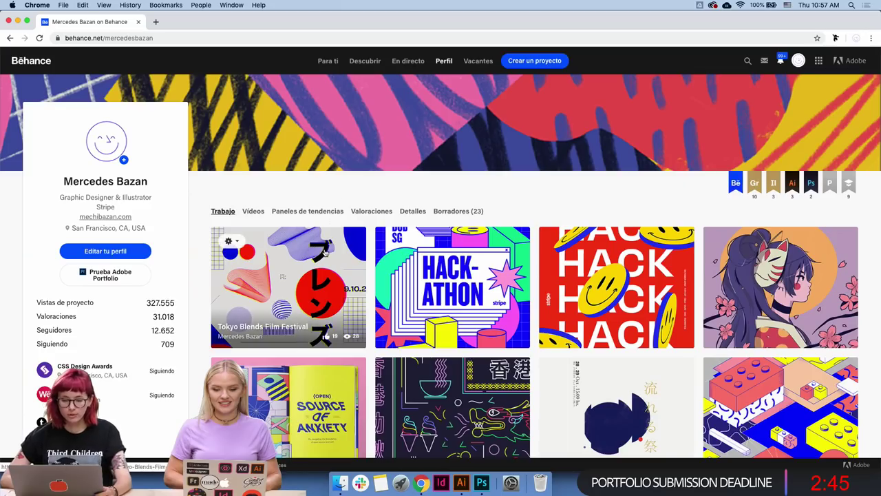
scroll(421, 349, "down", 3)
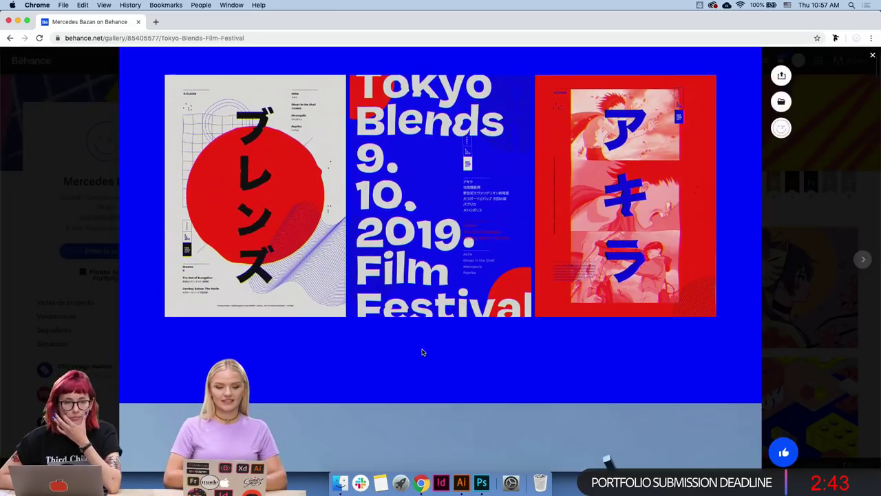
scroll(422, 349, "down", 3)
scroll(422, 349, "down", 5)
scroll(421, 349, "down", 5)
scroll(422, 349, "down", 3)
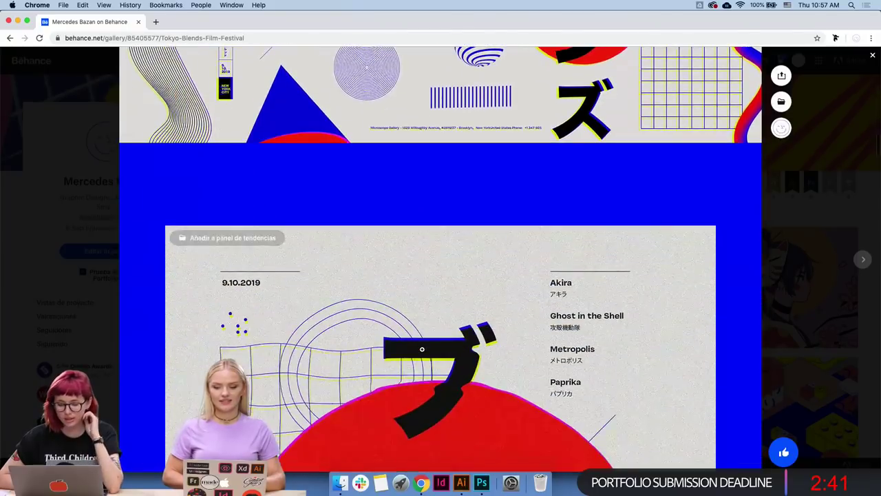
scroll(422, 349, "down", 3)
scroll(422, 349, "down", 5)
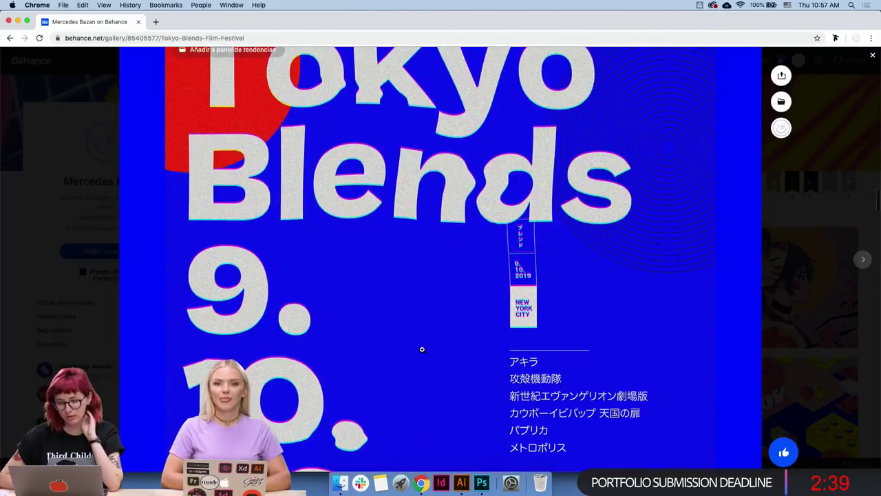
scroll(422, 349, "down", 1)
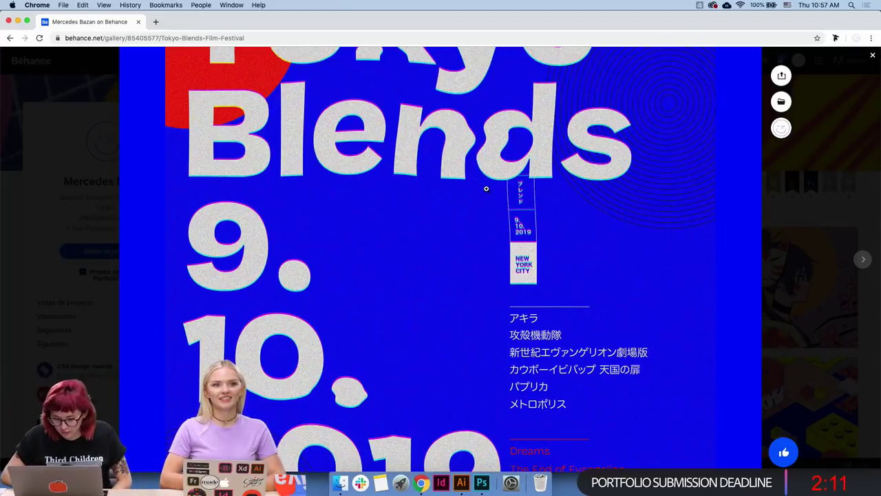
left_click(461, 483)
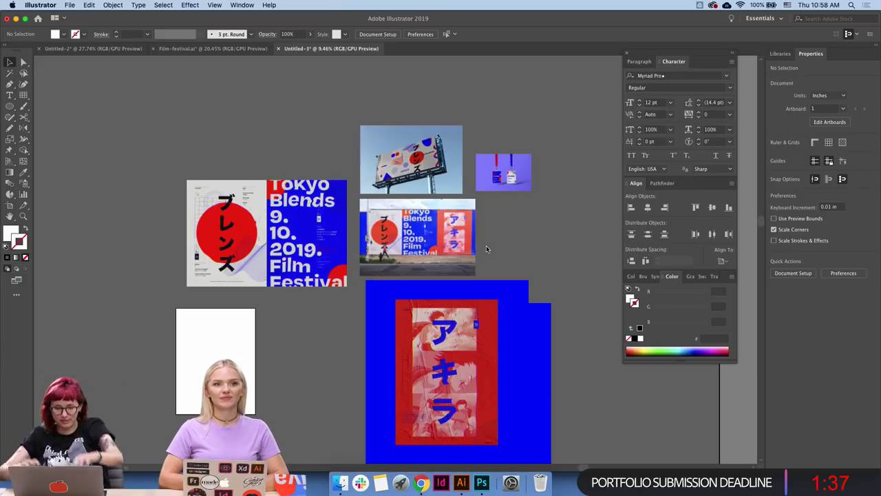
- Delete the Akira artwork and the blue shape beneath it in Illustrator
left_click(421, 482)
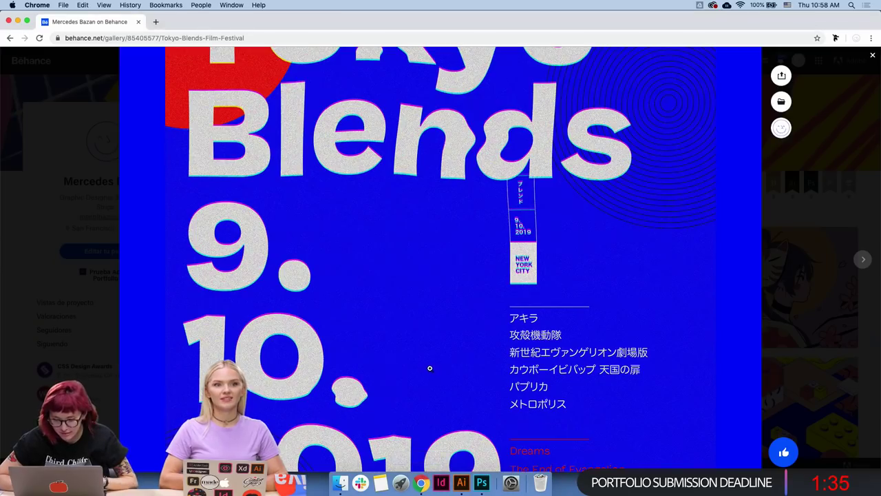
scroll(429, 368, "down", 5)
key("super+Tab")
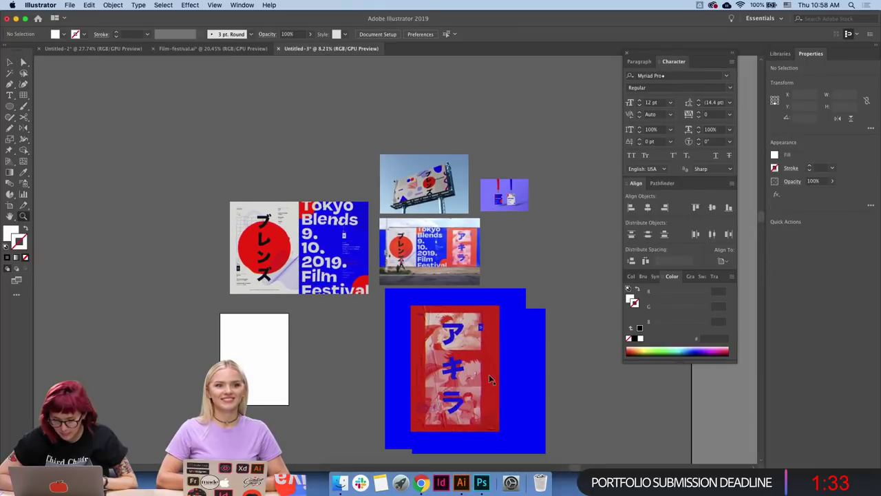
key("v")
left_click(483, 378)
key("Delete")
left_click(482, 378)
key("Delete")
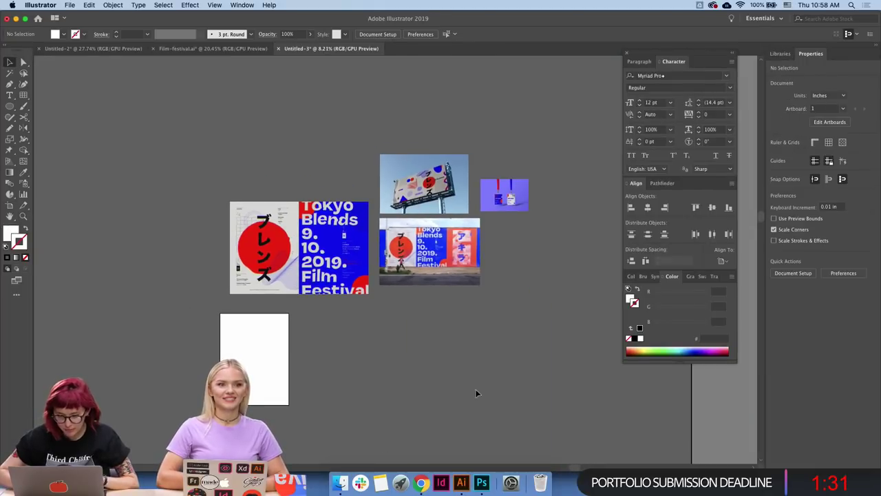
- Close Untitled-3 without saving and zoom out to show the VIP Pass artboard
scroll(417, 381, "down", 5)
scroll(417, 382, "left", 5)
left_click(279, 49)
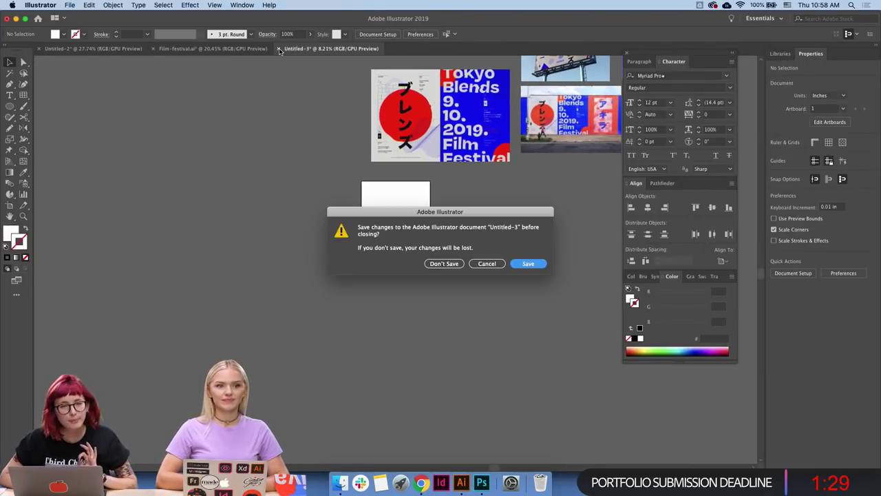
left_click(440, 264)
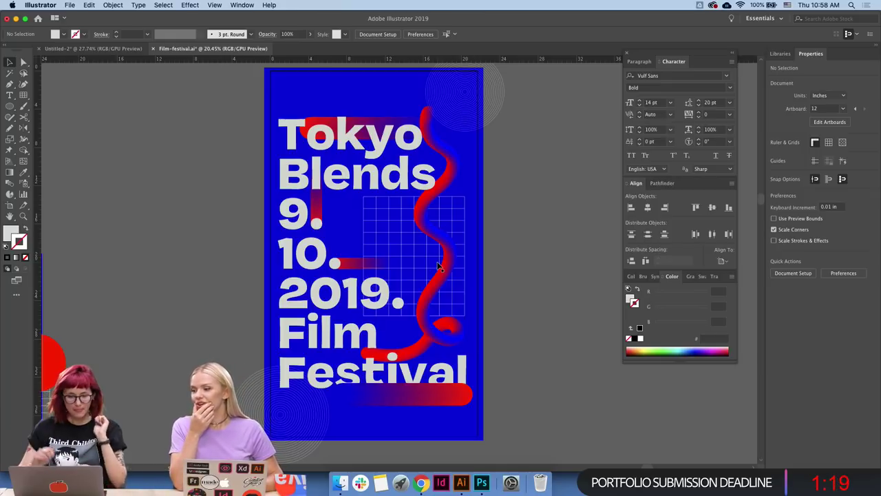
key("z")
left_click(260, 265, "alt")
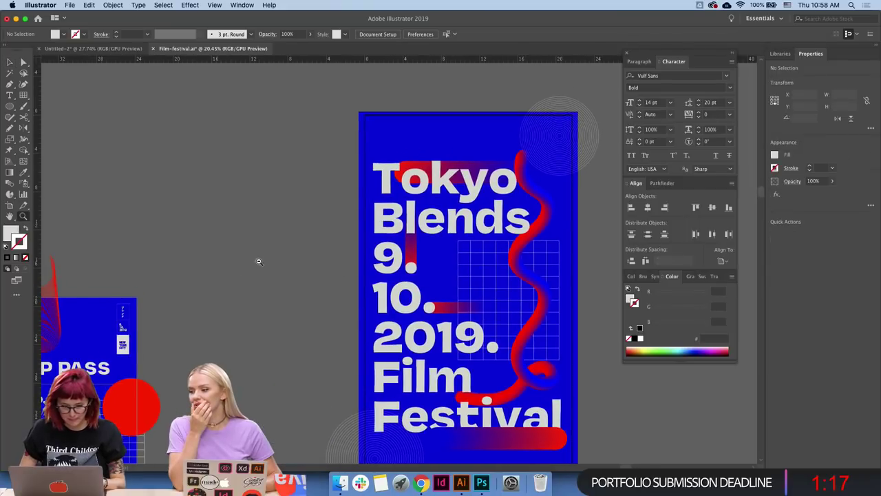
- Enable Automatically Save Recovery Data Every 15 Minutes under File Handling & Clipboard preferences
left_click(40, 5)
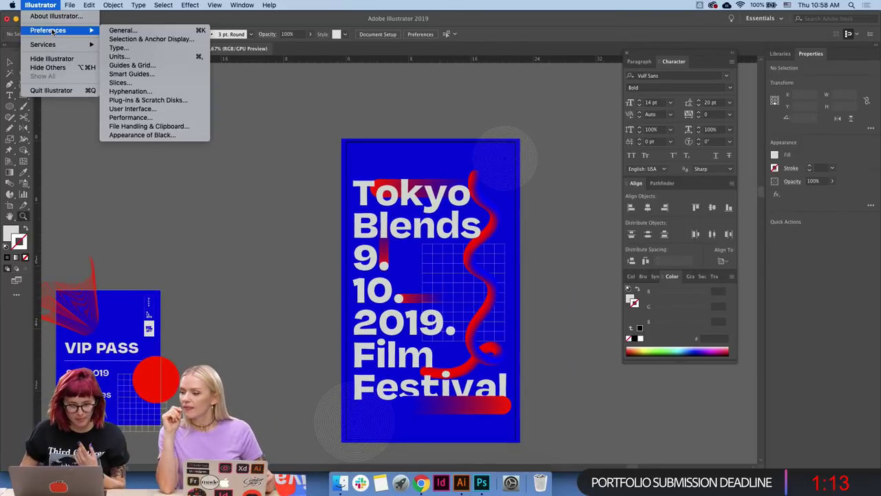
mouse_move(48, 30)
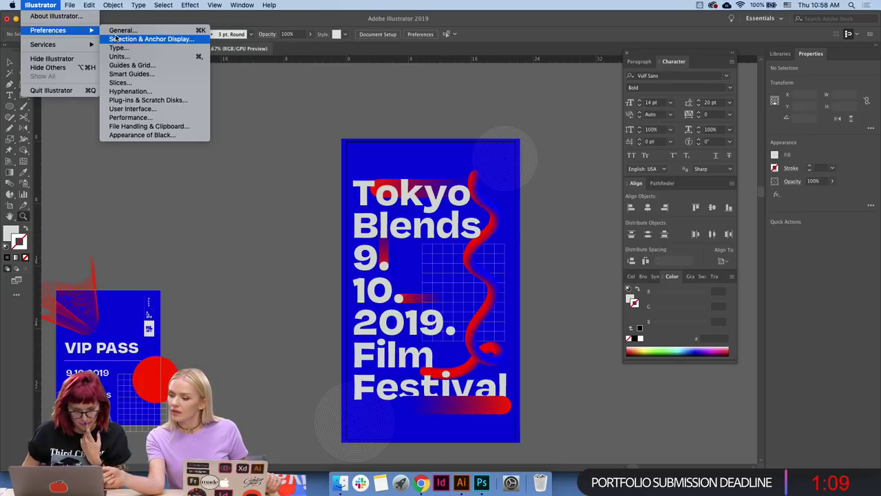
left_click(130, 126)
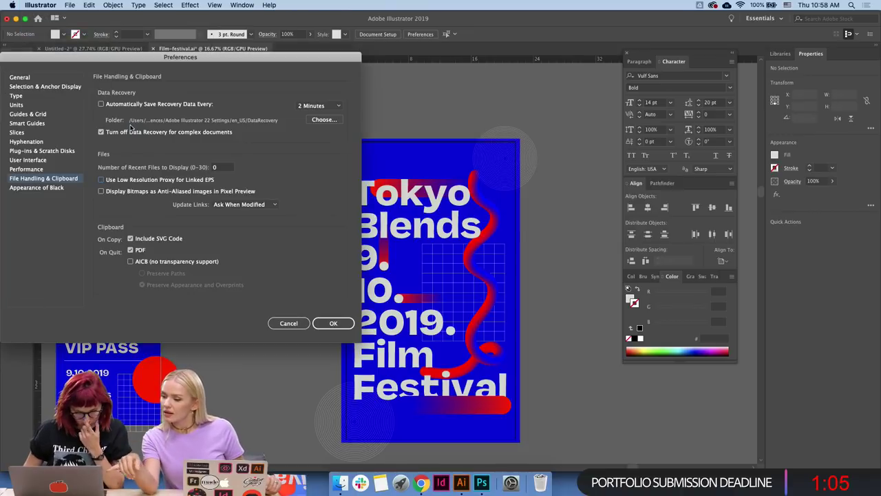
left_click(101, 104)
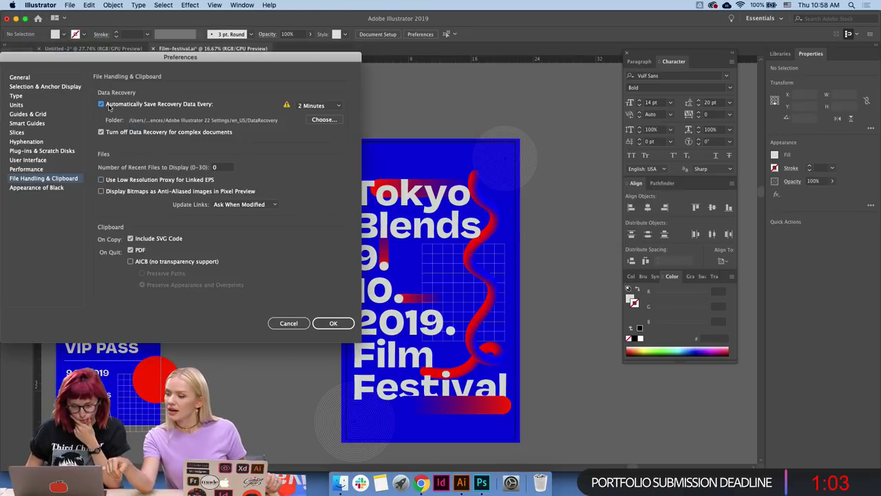
left_click(310, 106)
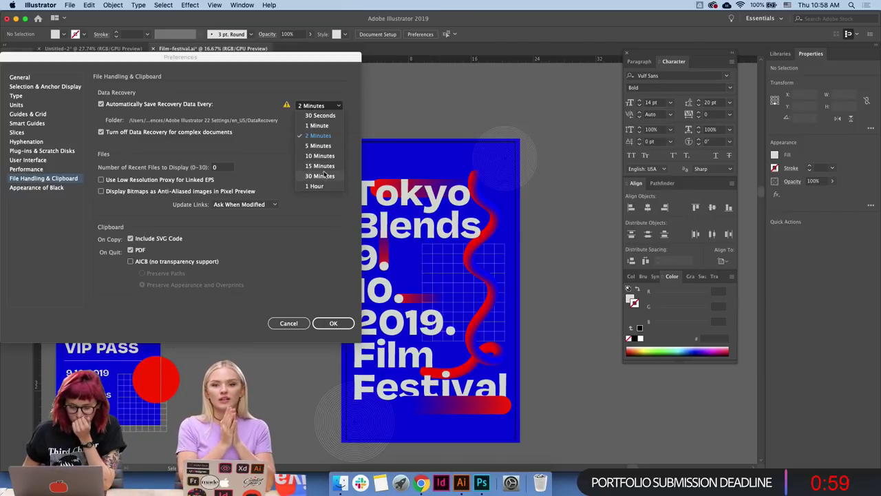
left_click(324, 168)
left_click(338, 323)
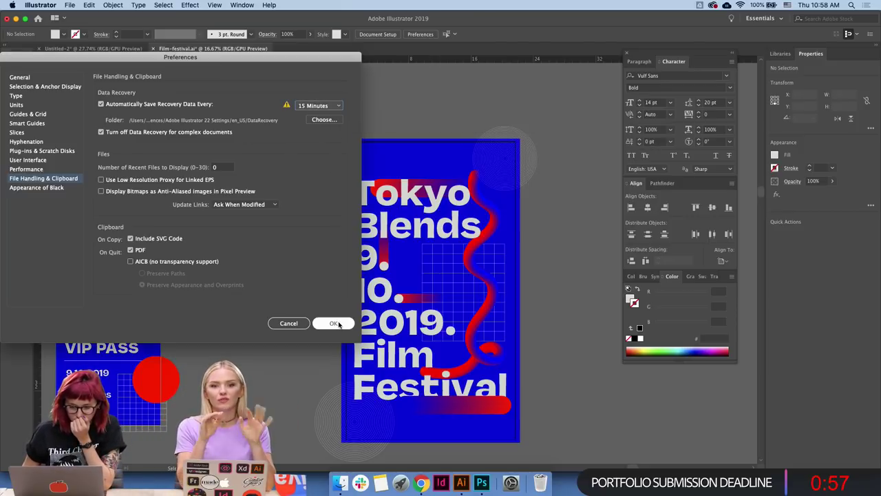
left_click(333, 323)
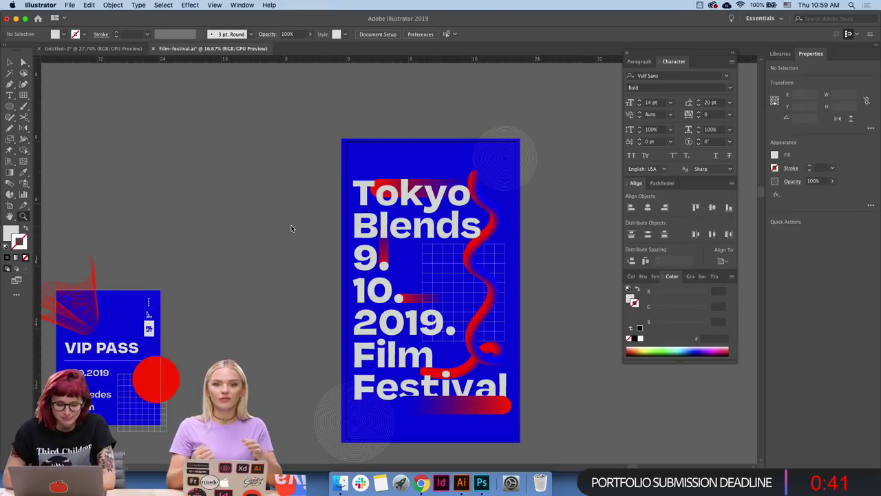
- In Photoshop, zoom out the ID holder mockup, then show the Billboard PSD Mockup document
left_click(481, 483)
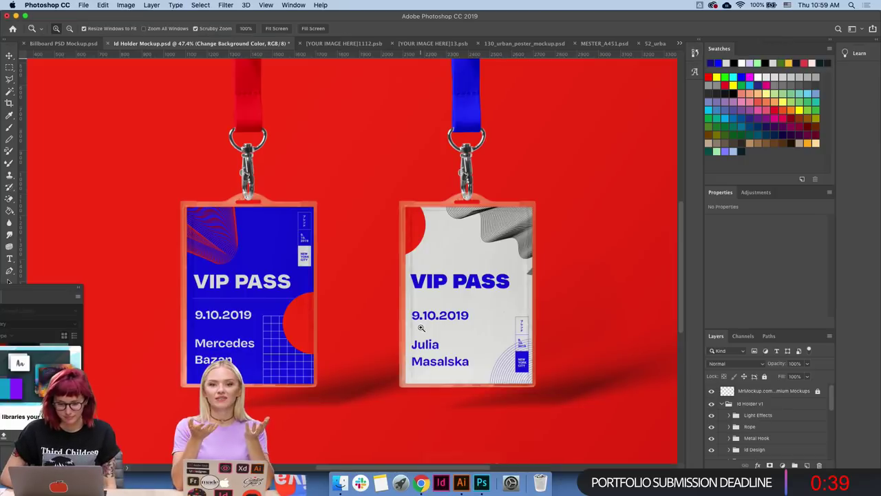
left_click_drag(440, 257, 410, 291)
key("v")
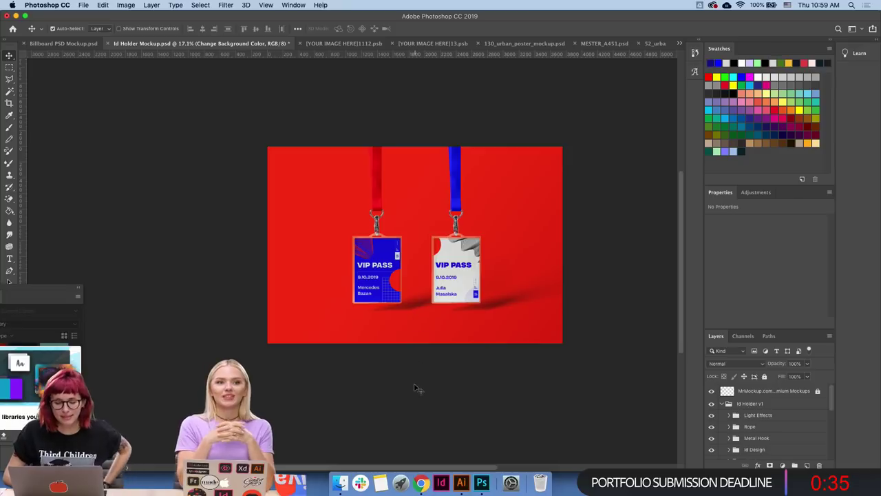
left_click(68, 44)
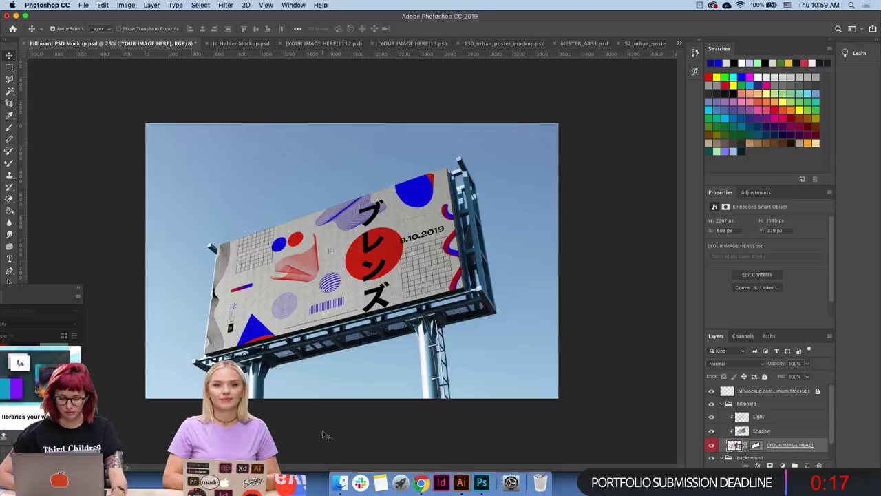
- Scroll to the Tokyo Blends project's comments, close the project, and close the Behance window
left_click(421, 482)
scroll(620, 299, "down", 5)
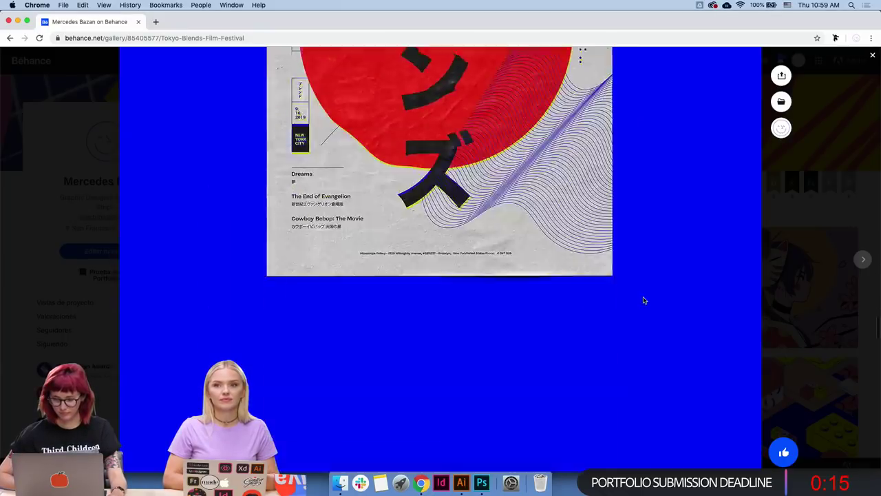
scroll(643, 300, "down", 10)
scroll(644, 300, "down", 5)
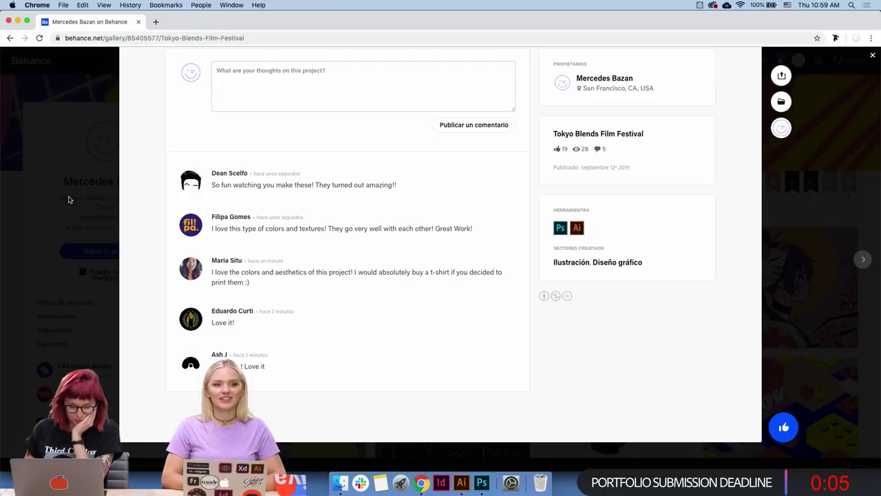
left_click(68, 200)
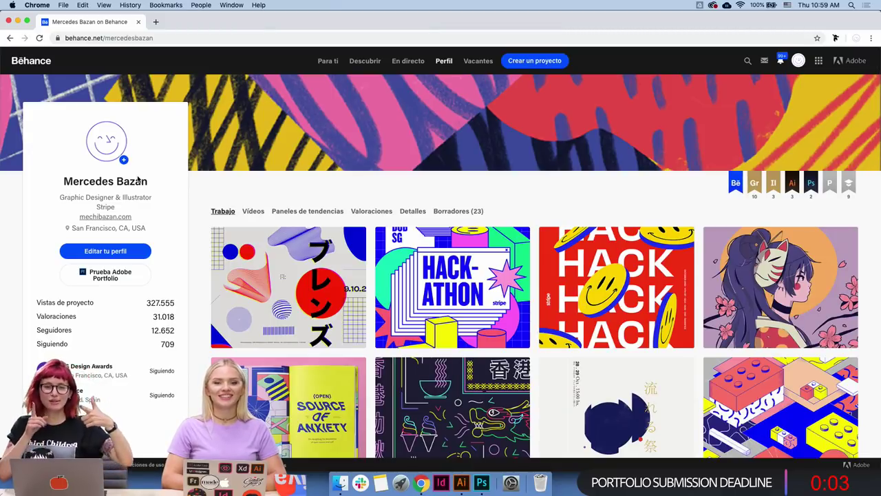
left_click(8, 21)
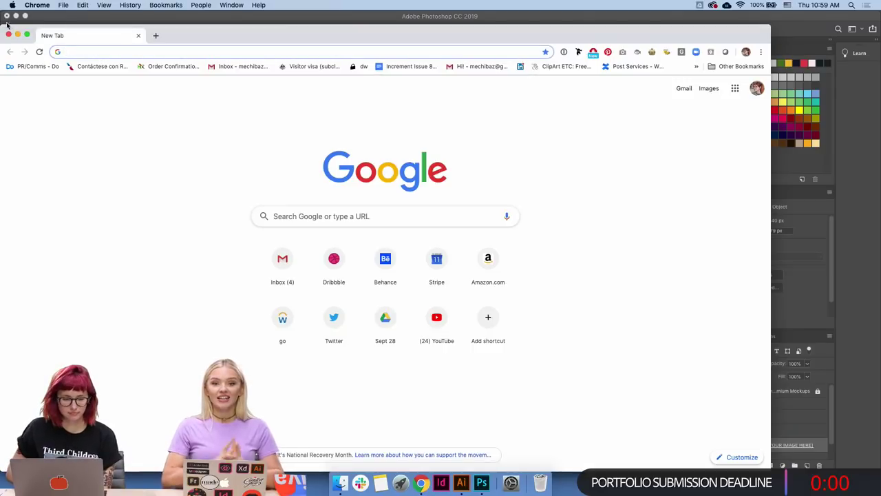
- Close the leftover New Tab browser window
left_click(9, 33)
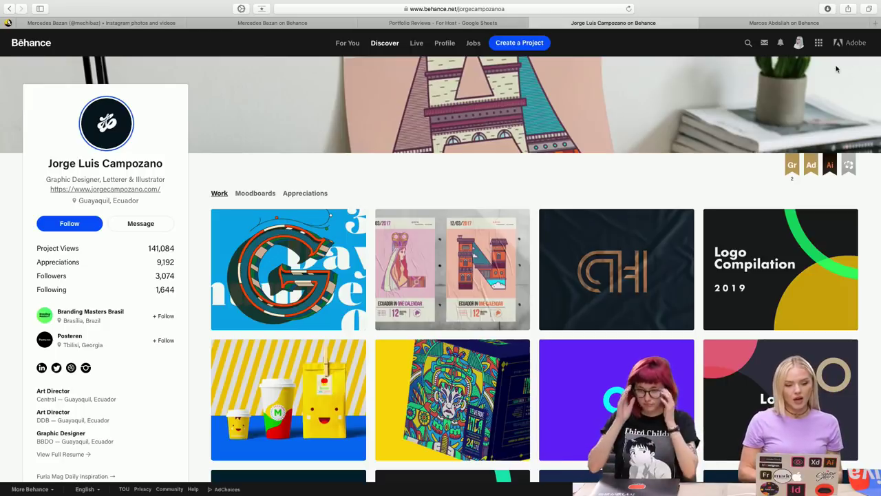
left_click(764, 24)
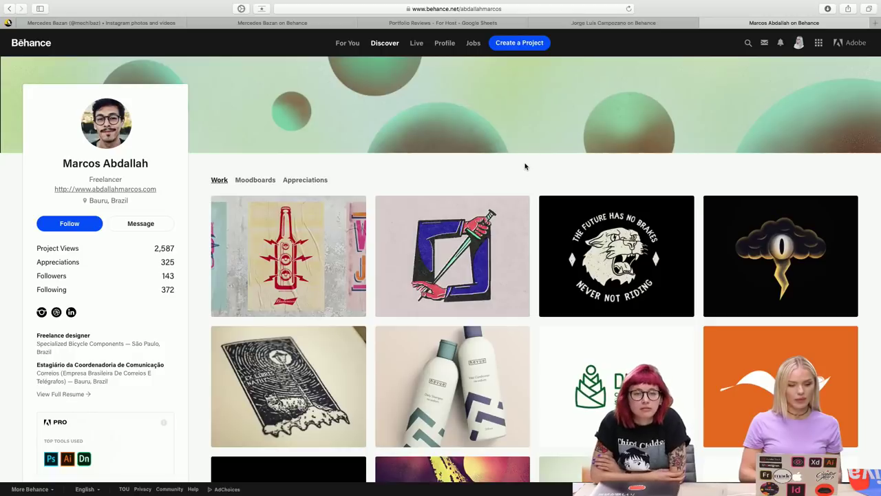
left_click(619, 25)
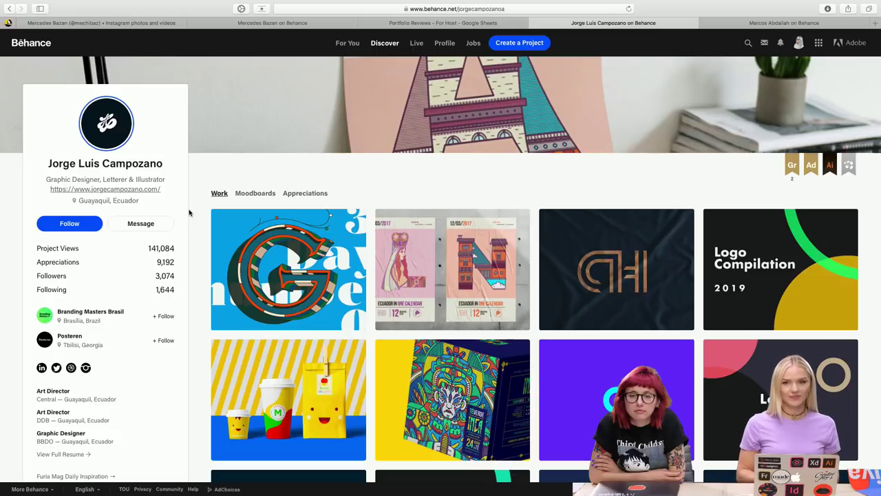
scroll(195, 215, "down", 2)
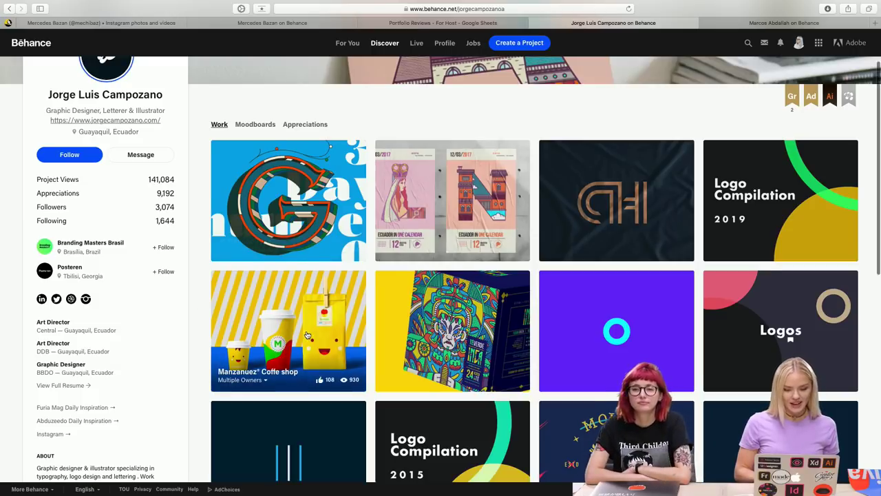
scroll(344, 330, "down", 2)
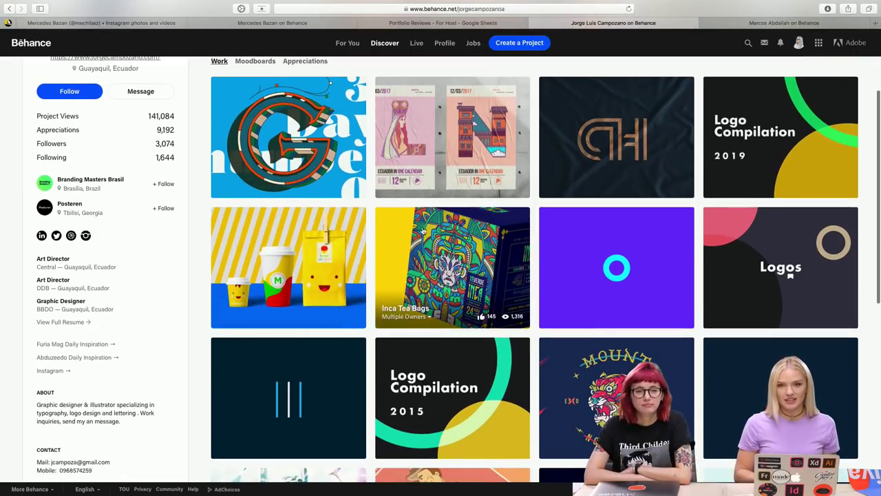
scroll(513, 323, "down", 5)
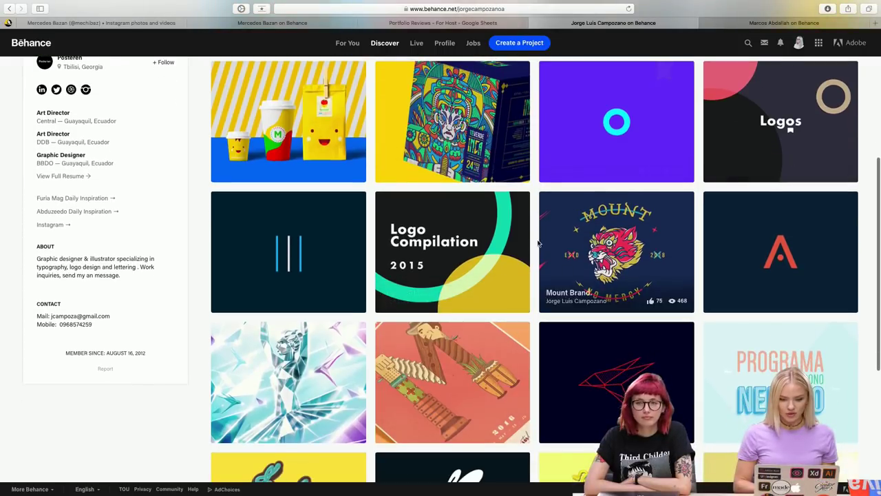
scroll(538, 249, "down", 3)
scroll(538, 250, "down", 2)
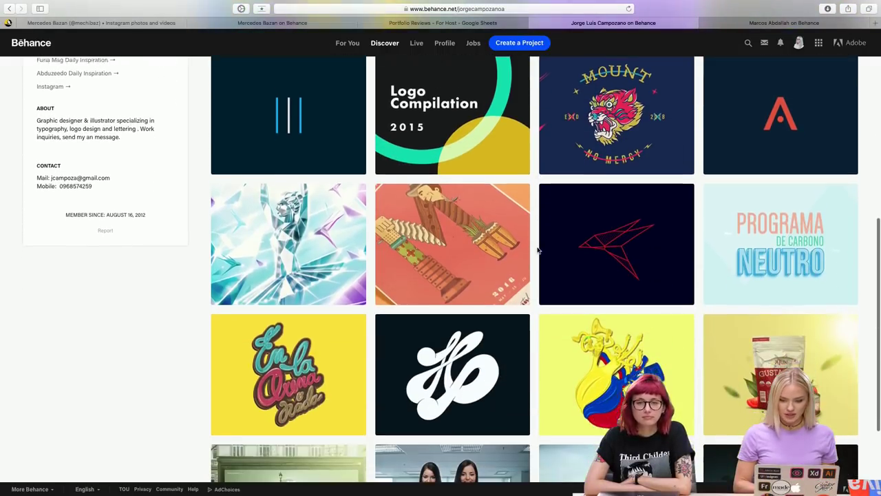
scroll(538, 250, "down", 4)
scroll(538, 250, "down", 1)
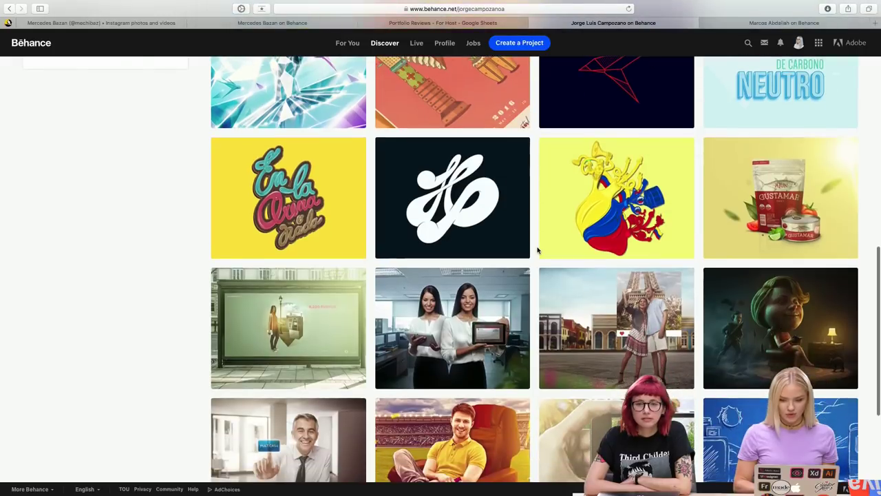
scroll(539, 250, "down", 2)
scroll(539, 250, "down", 1)
scroll(538, 250, "down", 2)
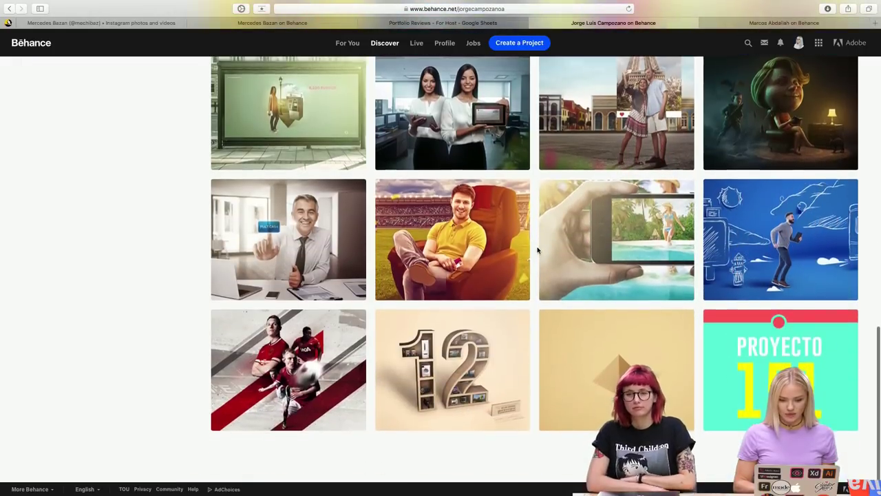
scroll(539, 249, "up", 2)
scroll(539, 250, "up", 3)
scroll(538, 250, "up", 2)
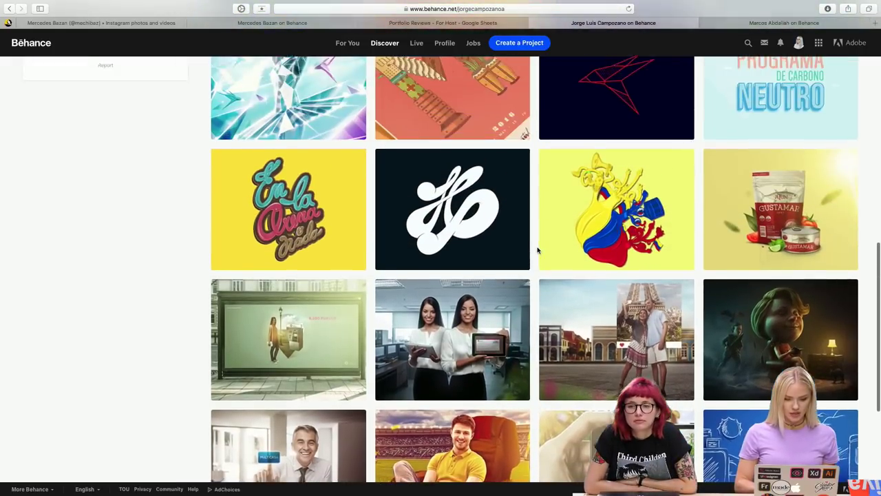
scroll(537, 248, "down", 6)
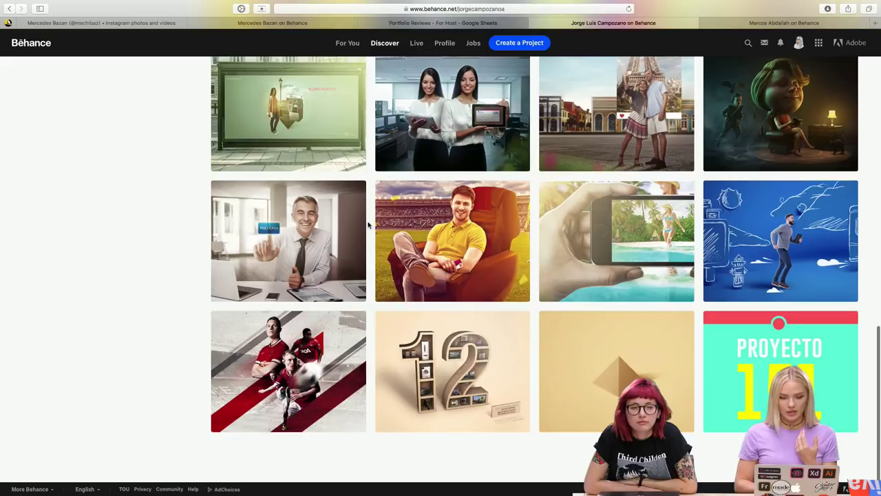
scroll(203, 238, "up", 5)
scroll(203, 237, "up", 3)
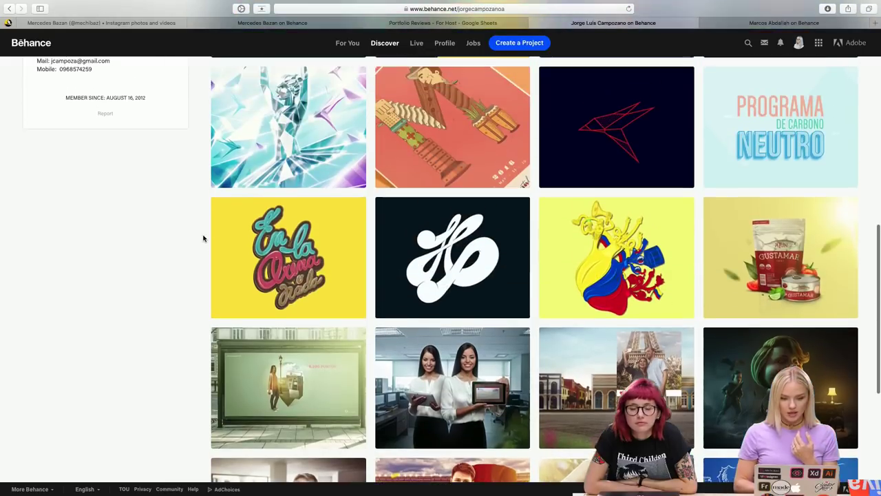
scroll(427, 200, "up", 5)
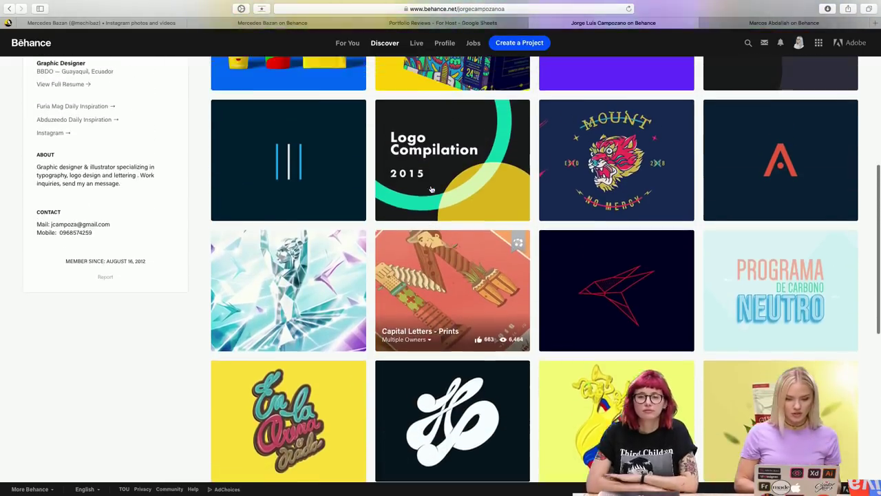
scroll(430, 192, "up", 4)
scroll(432, 189, "up", 3)
scroll(431, 189, "up", 3)
scroll(431, 189, "up", 1)
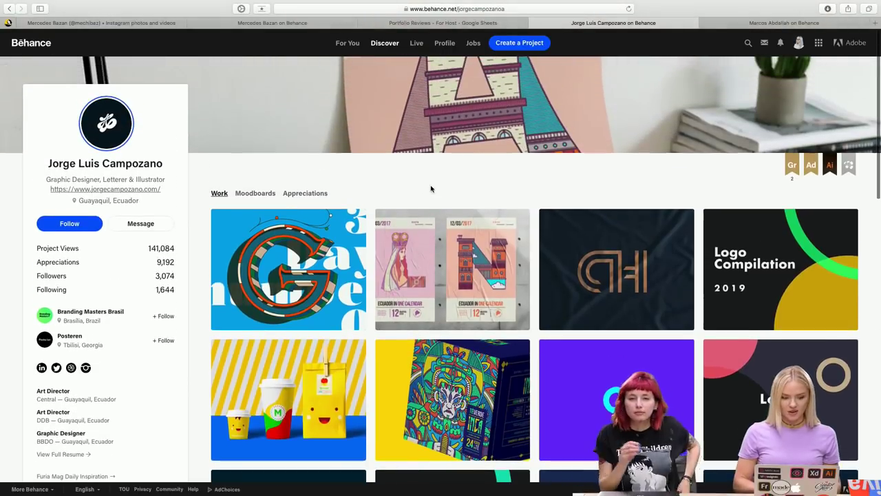
scroll(431, 189, "down", 3)
scroll(431, 189, "up", 1)
scroll(440, 152, "up", 1)
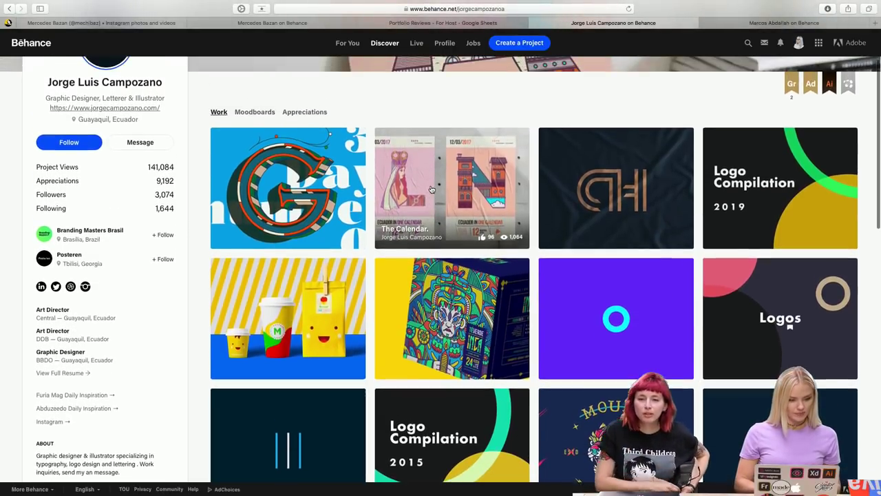
scroll(452, 112, "up", 1)
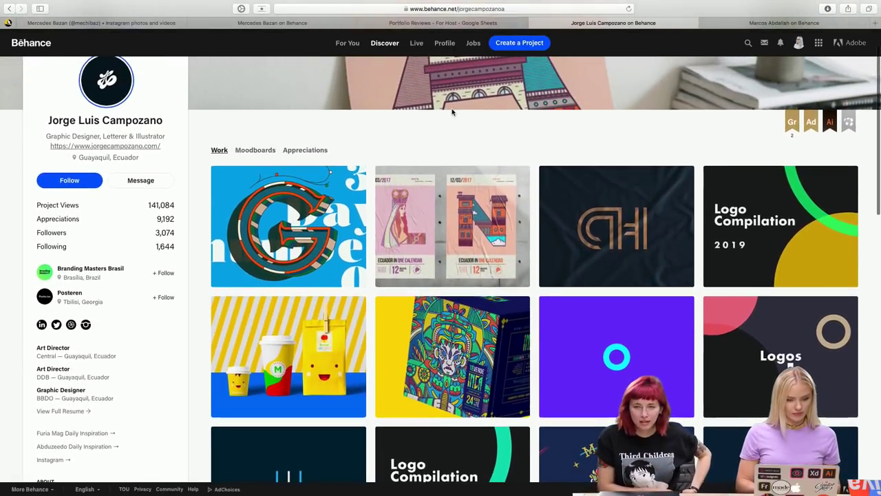
scroll(452, 112, "down", 1)
scroll(452, 112, "up", 2)
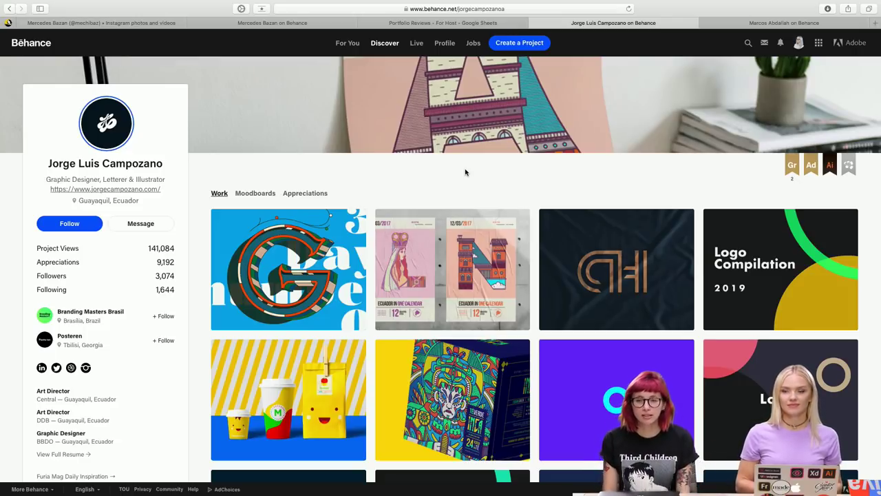
scroll(464, 172, "down", 1)
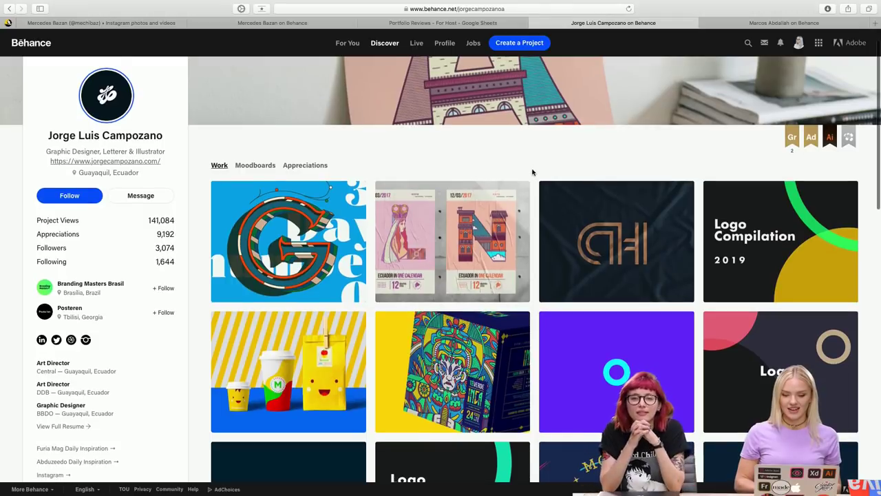
scroll(532, 172, "down", 2)
scroll(532, 172, "down", 1)
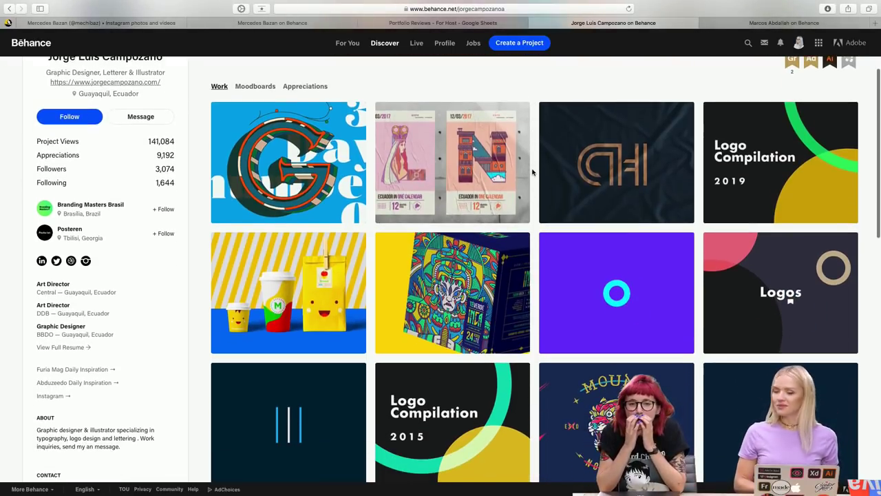
scroll(532, 172, "down", 1)
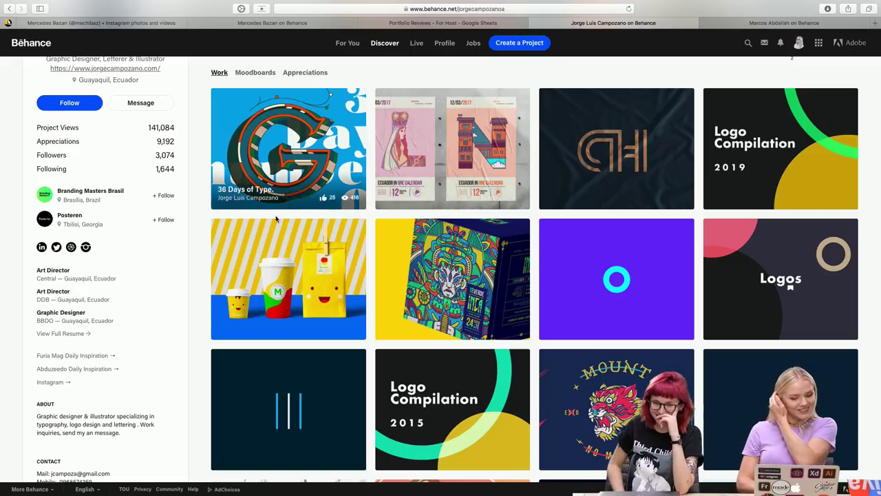
- Open the Manzanuez Coffe shop project and look over its opening images
left_click(287, 267)
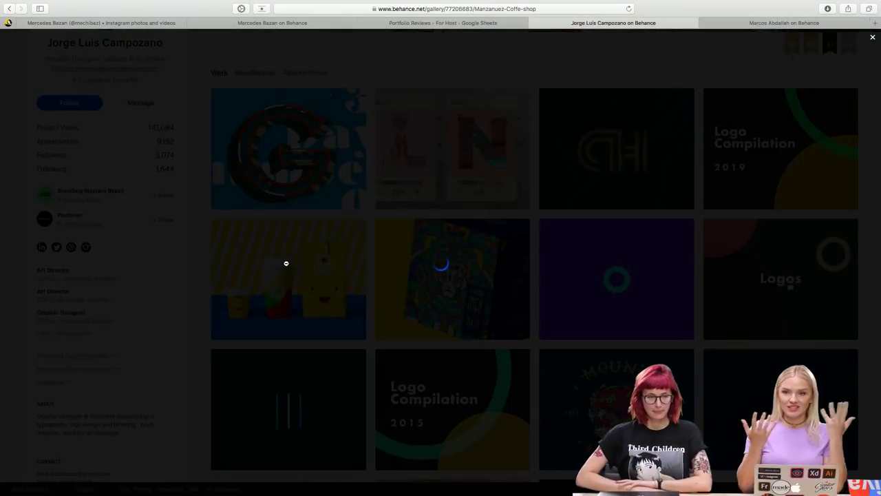
mouse_move(441, 275)
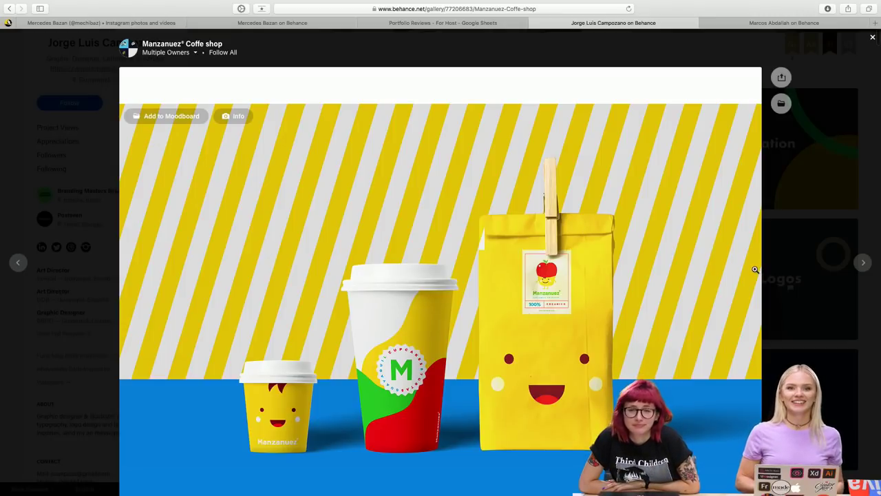
scroll(754, 269, "down", 2)
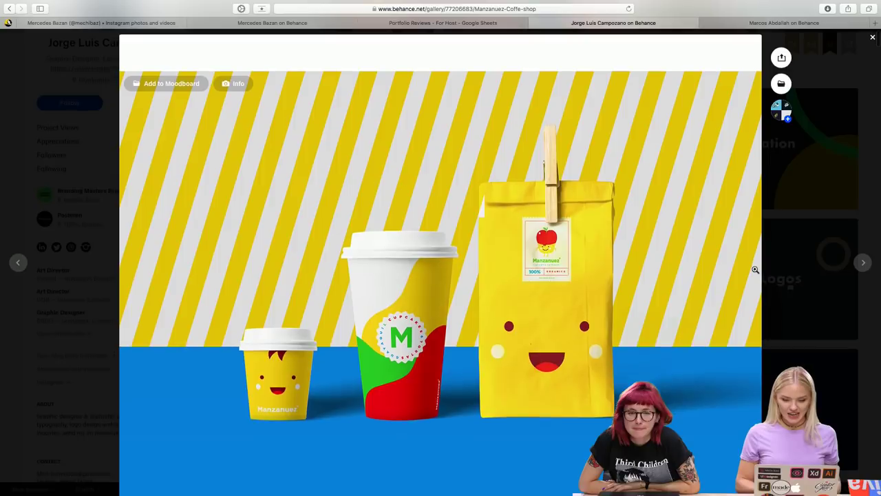
scroll(689, 245, "up", 2)
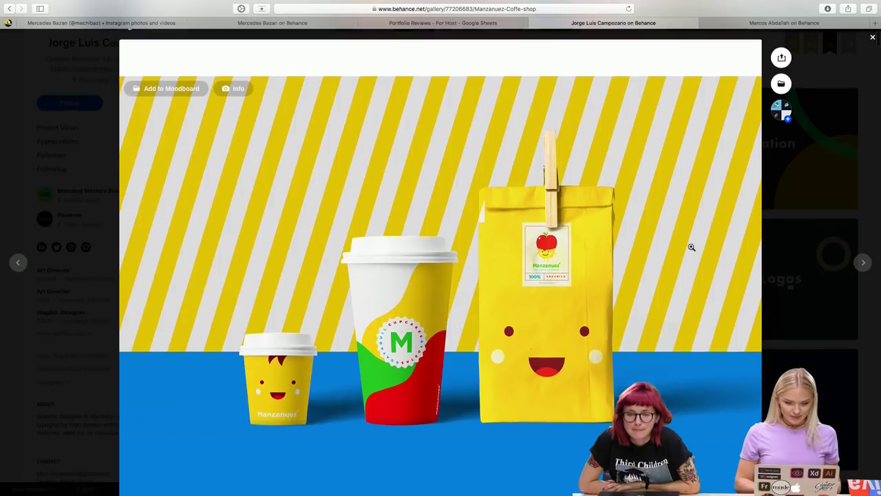
scroll(689, 245, "down", 3)
scroll(691, 246, "up", 1)
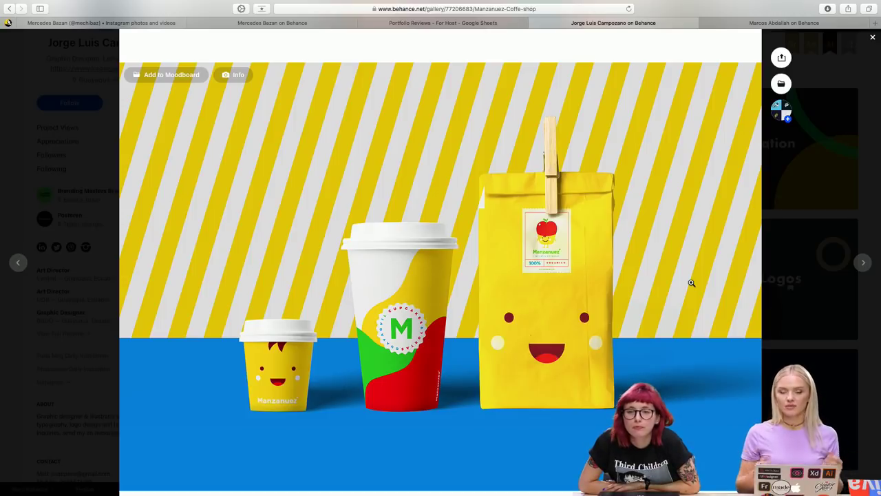
scroll(691, 282, "down", 1)
scroll(691, 283, "up", 2)
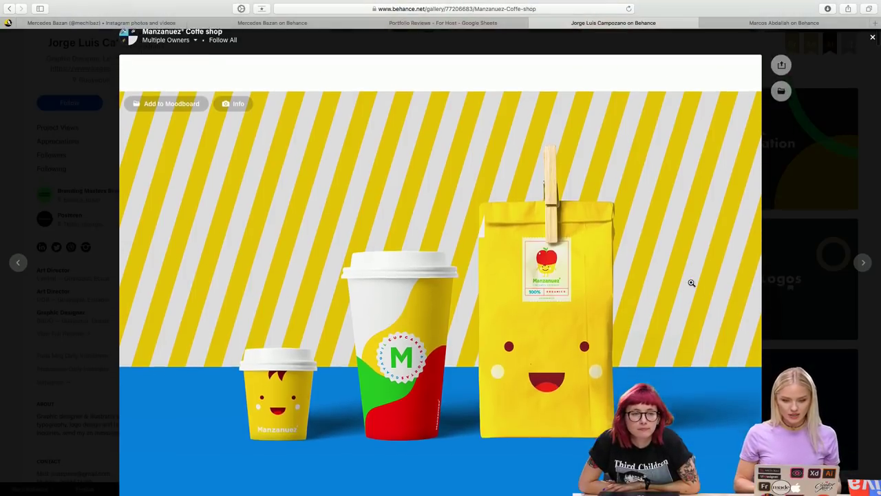
- Scroll past the cups and bag mockup to the apple cupcake mascot illustration
scroll(691, 283, "down", 3)
scroll(691, 282, "down", 1)
scroll(691, 282, "down", 3)
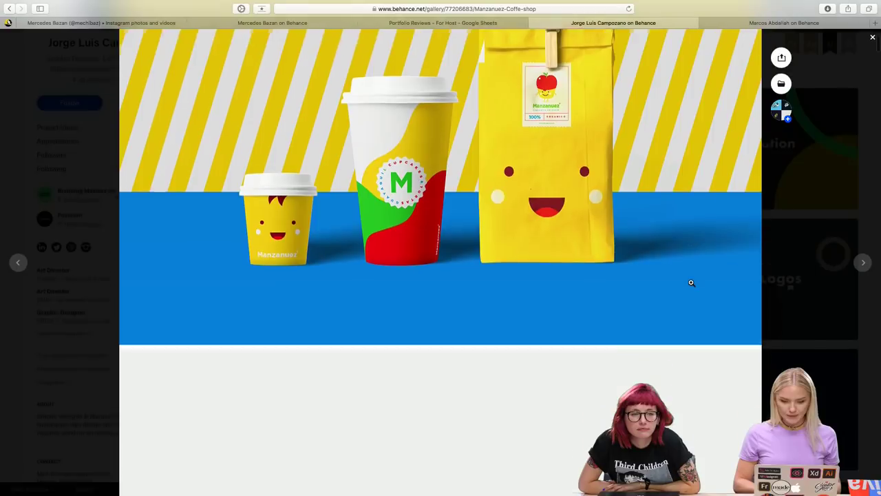
scroll(691, 282, "down", 2)
scroll(691, 282, "down", 4)
scroll(691, 282, "down", 3)
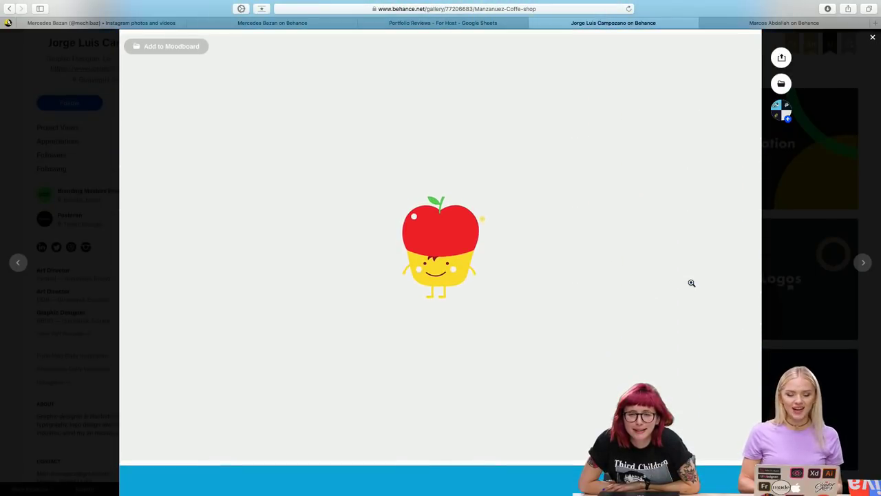
scroll(691, 282, "down", 2)
scroll(691, 282, "down", 3)
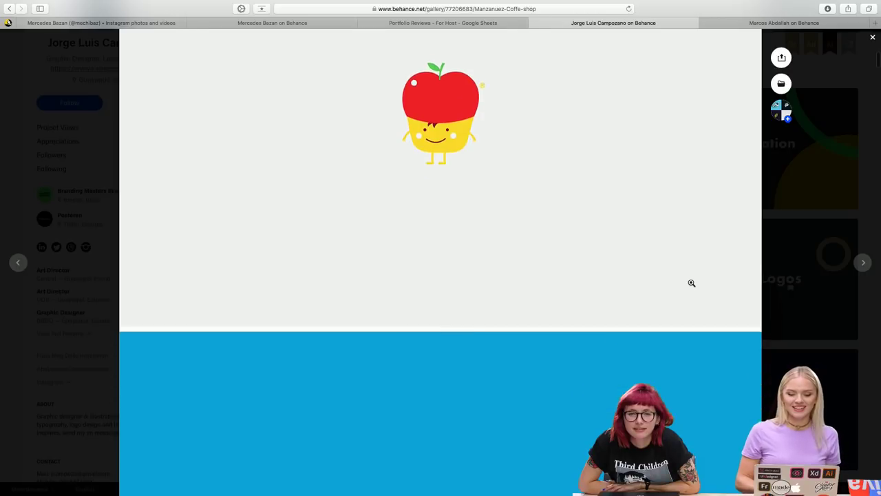
scroll(691, 282, "up", 1)
scroll(691, 282, "up", 3)
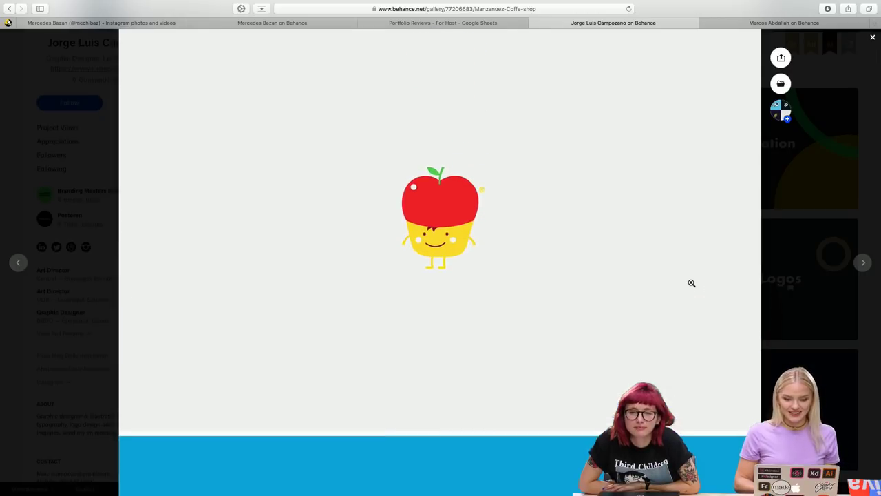
scroll(691, 282, "down", 1)
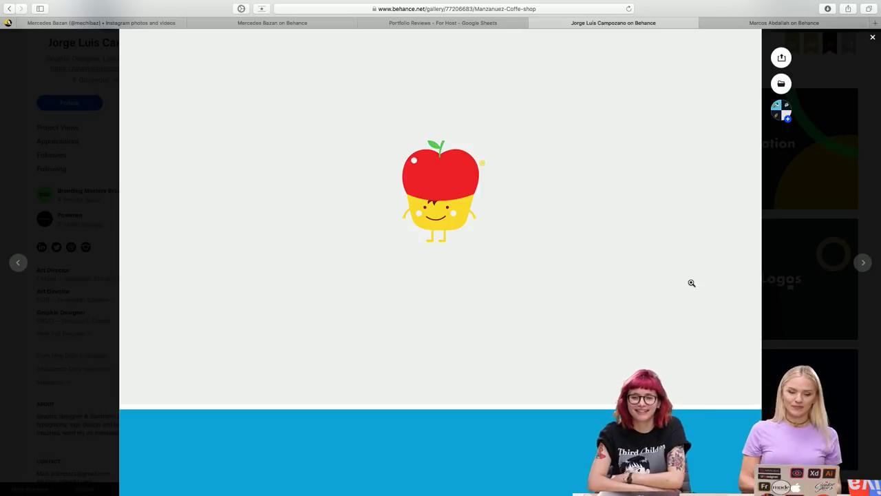
- Scroll past the blue Cupcakes logo to the yellow white-M 'Guayaquil · 100% orgánico' panel
scroll(691, 282, "down", 3)
scroll(691, 282, "down", 1)
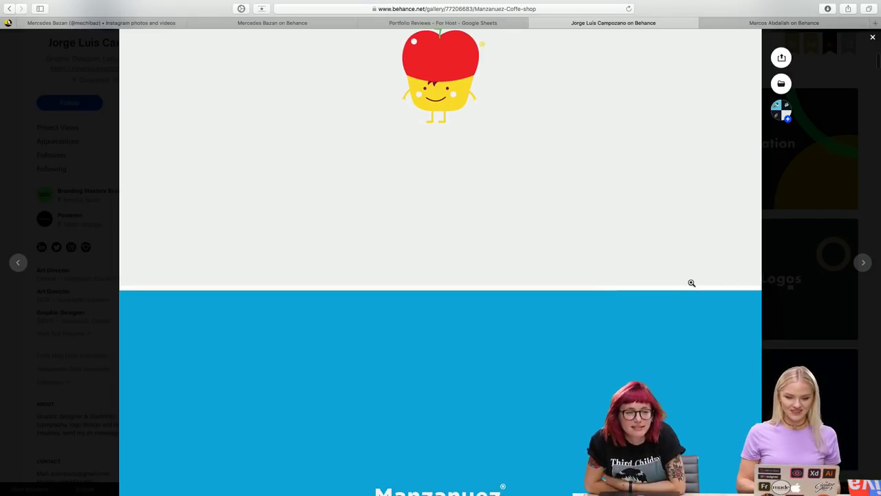
scroll(691, 282, "down", 4)
scroll(691, 283, "down", 2)
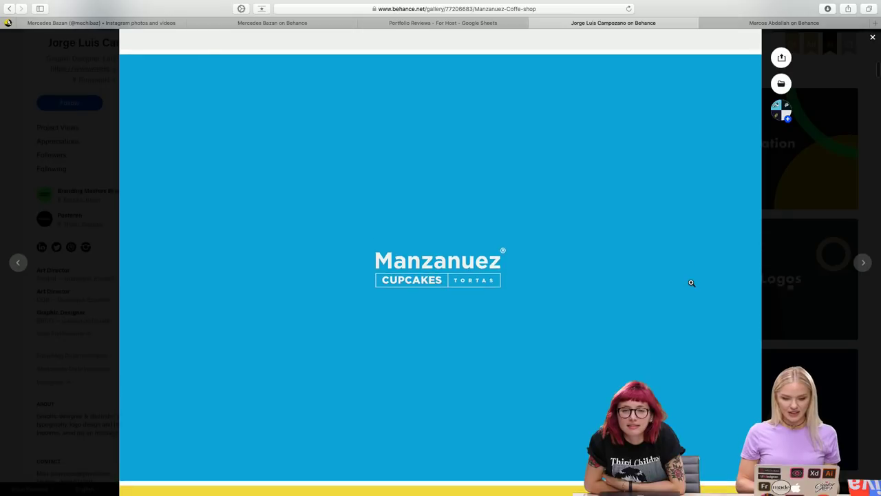
scroll(691, 282, "down", 2)
scroll(691, 282, "down", 3)
scroll(691, 282, "down", 3)
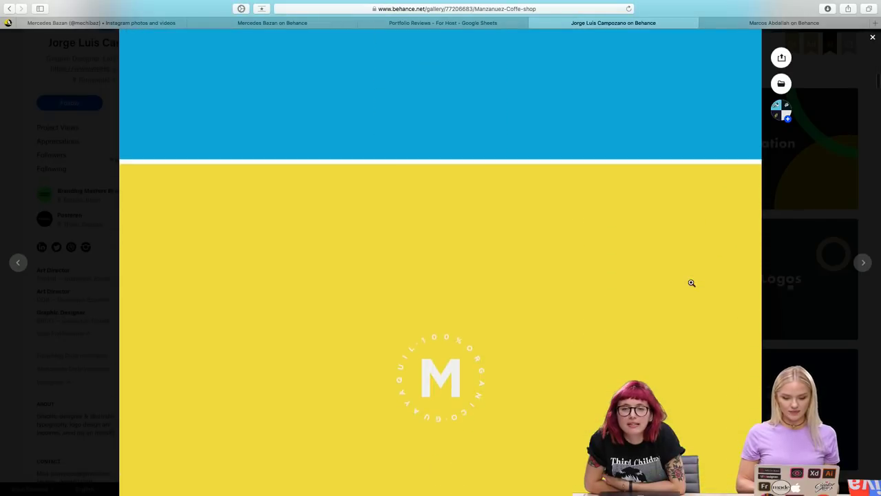
scroll(691, 283, "down", 3)
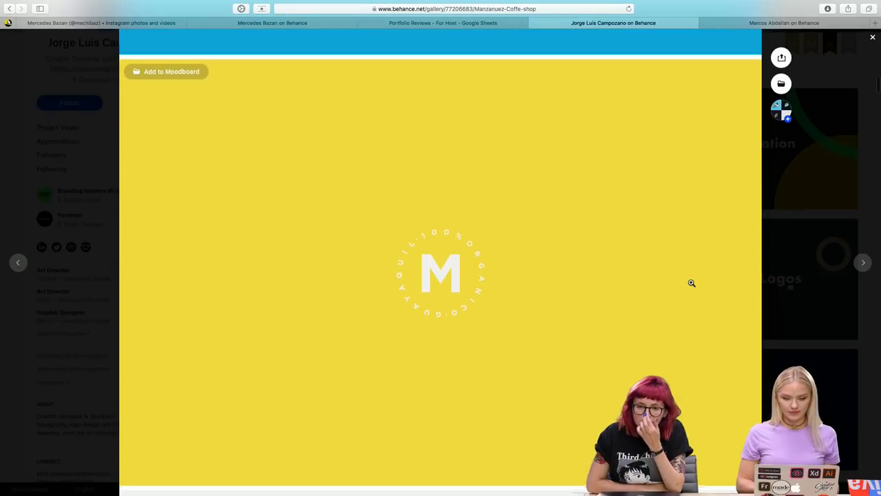
scroll(691, 282, "up", 6)
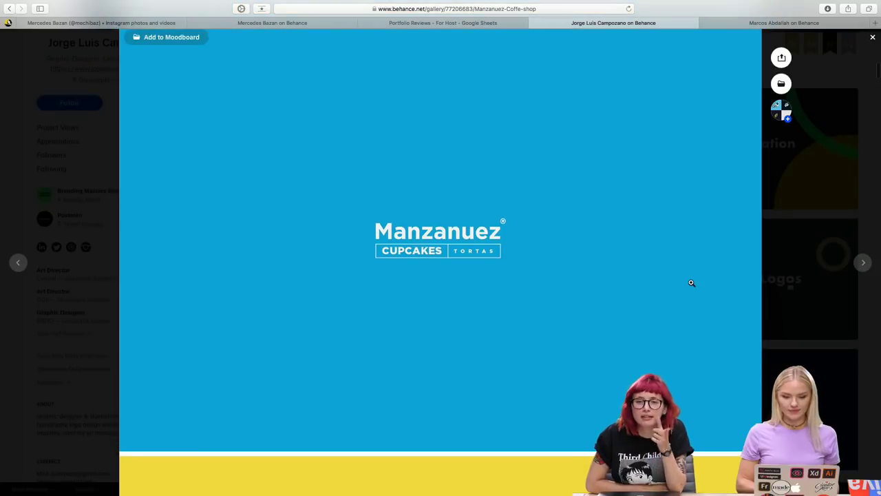
scroll(691, 282, "down", 3)
scroll(691, 282, "down", 5)
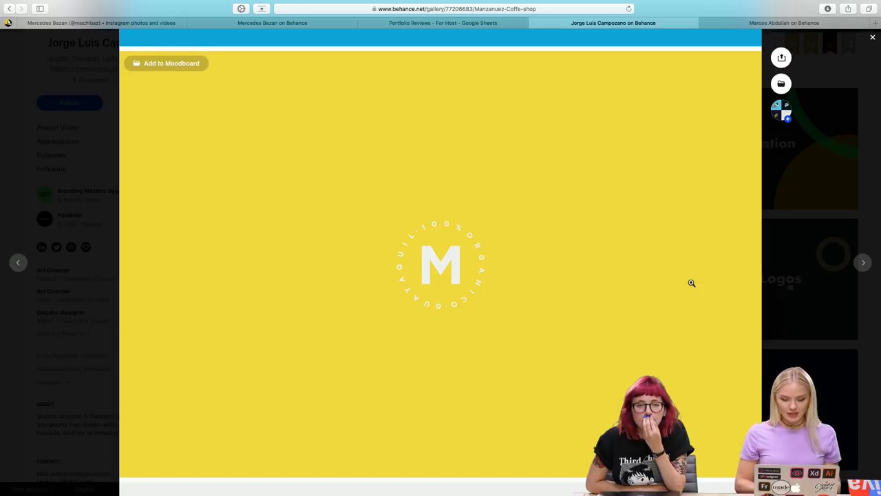
scroll(691, 282, "up", 1)
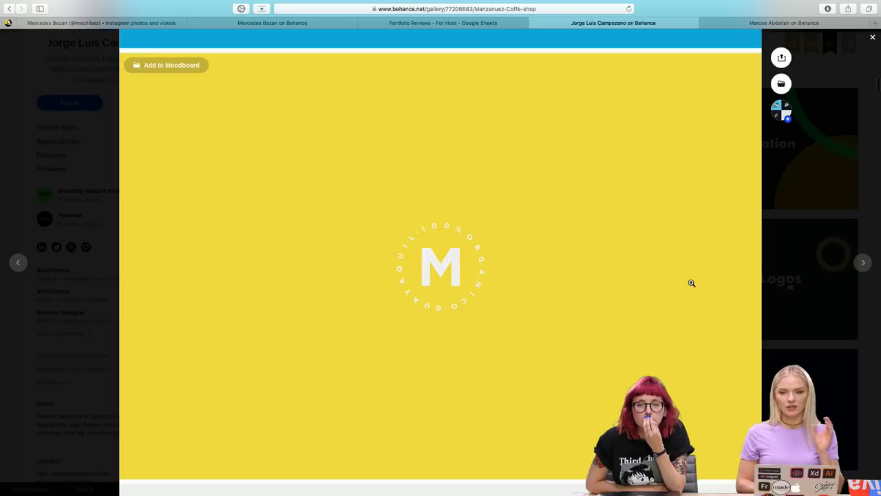
scroll(691, 282, "down", 2)
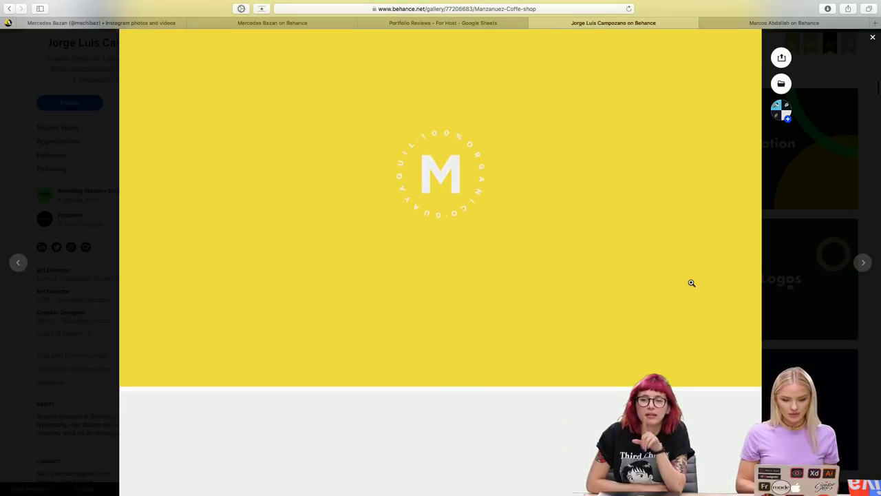
scroll(691, 282, "up", 2)
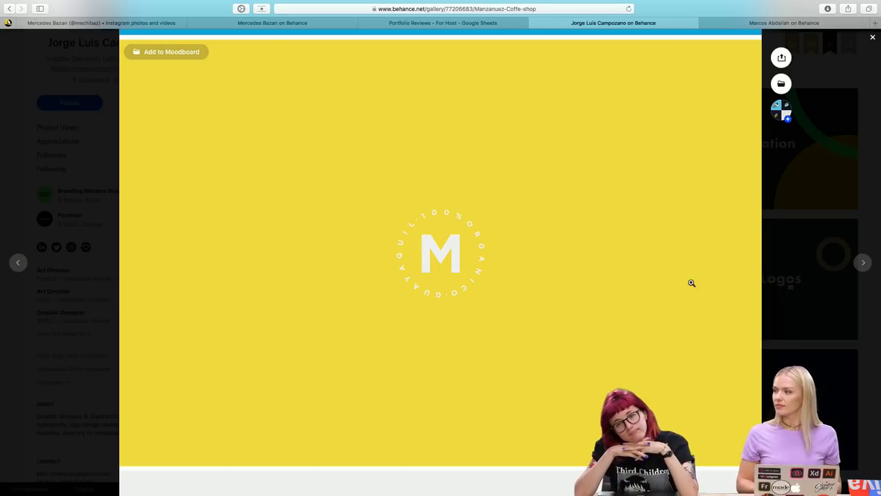
scroll(691, 282, "up", 1)
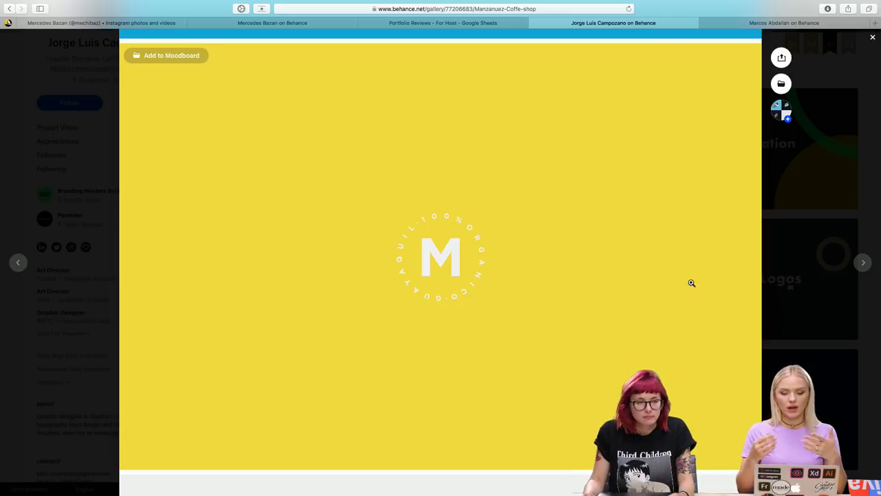
scroll(691, 283, "down", 1)
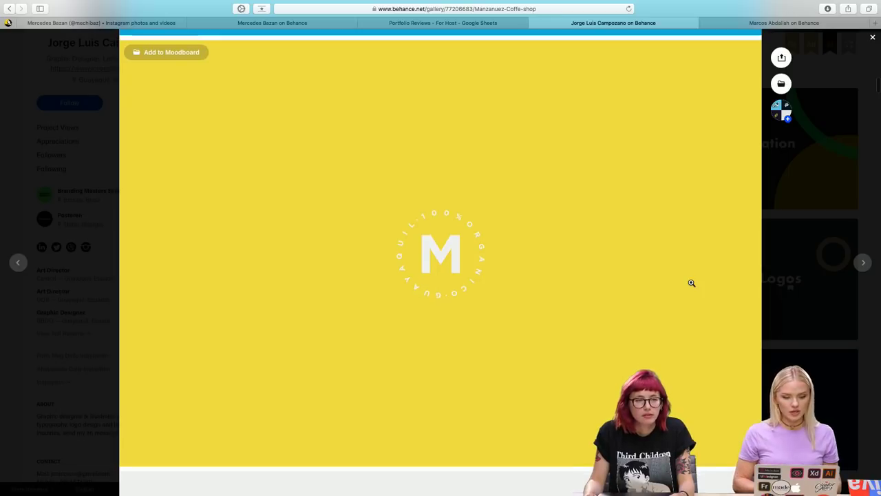
scroll(691, 283, "down", 1)
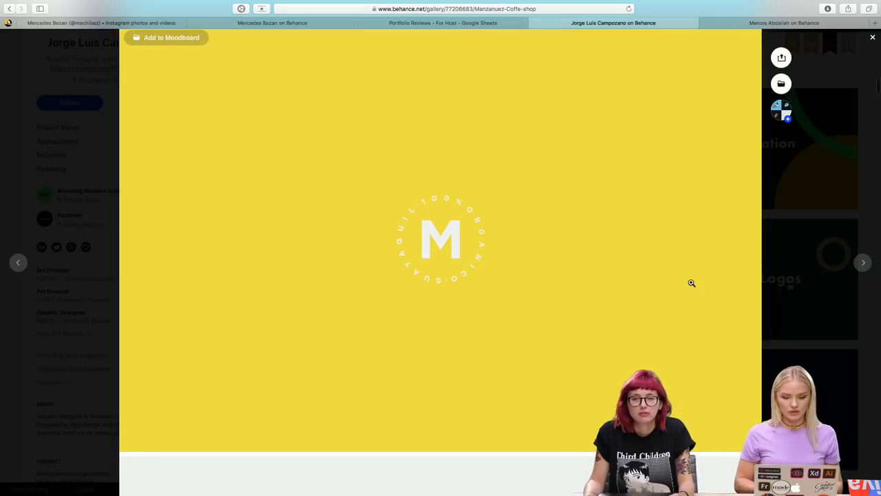
scroll(691, 282, "down", 5)
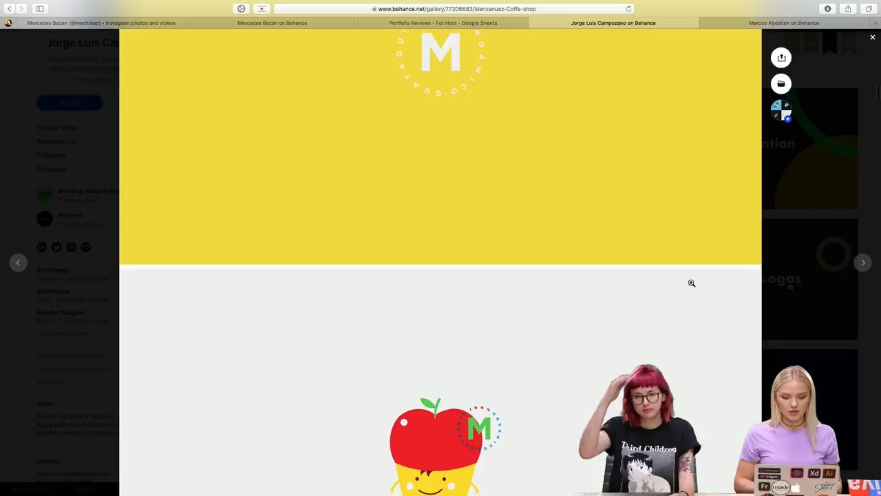
scroll(691, 282, "up", 3)
left_click(434, 207)
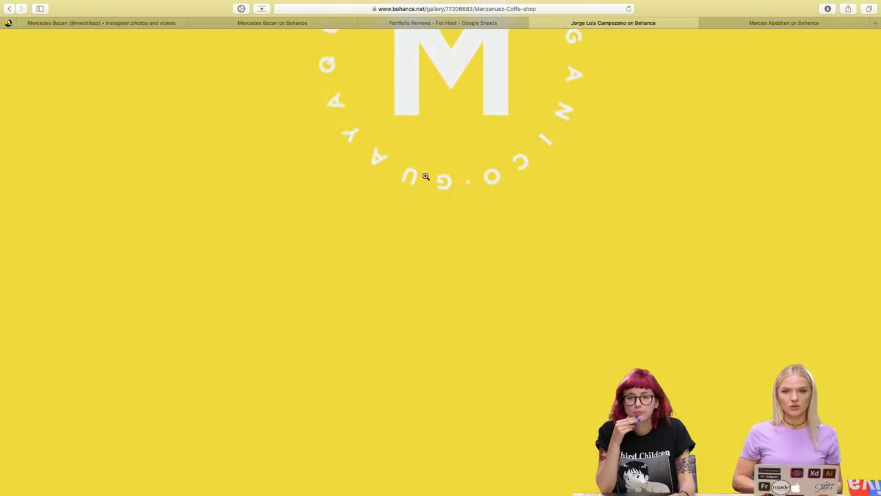
left_click(626, 257)
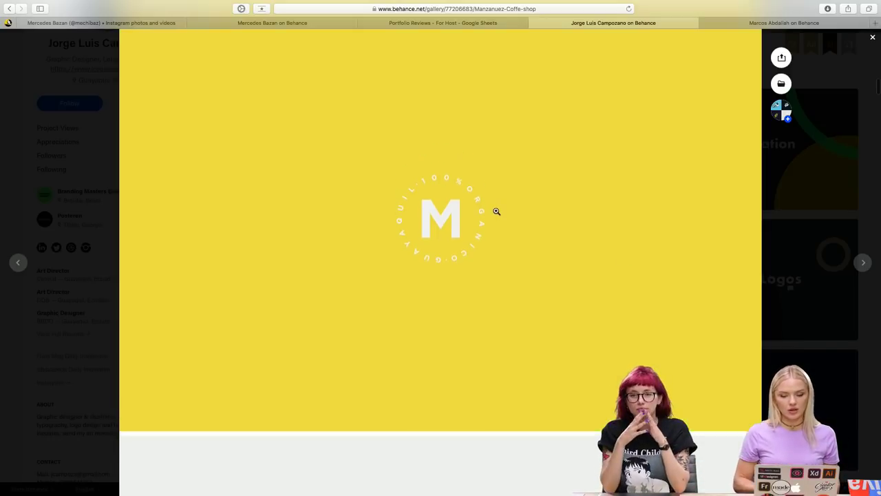
scroll(496, 211, "down", 1)
- Scroll through the Manzanuez logo panels and 3D apple-character images
scroll(496, 211, "down", 2)
scroll(496, 211, "down", 3)
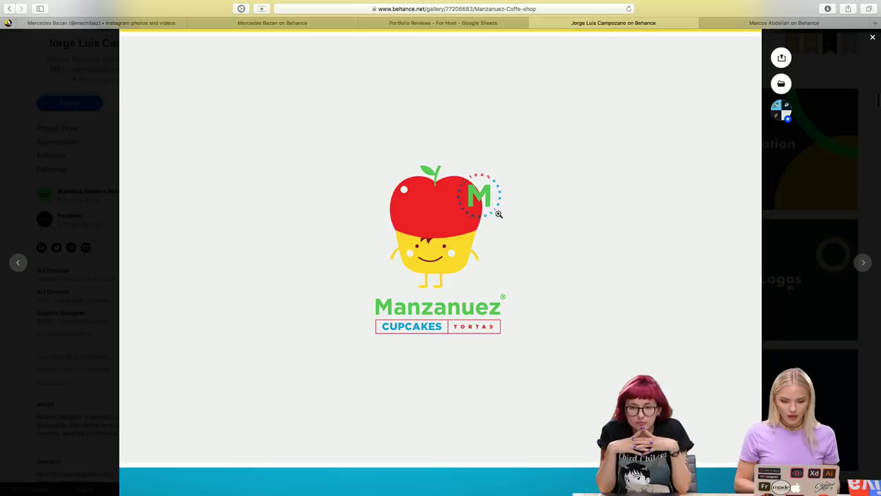
scroll(562, 238, "up", 1)
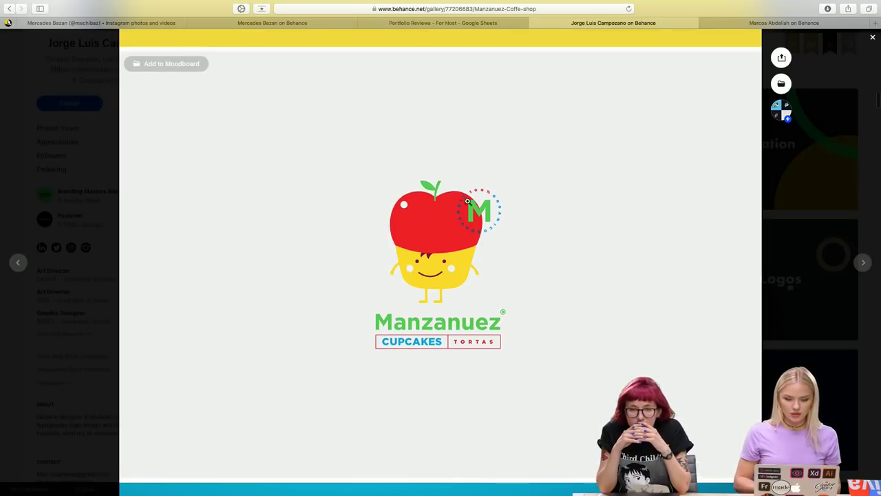
scroll(555, 254, "up", 1)
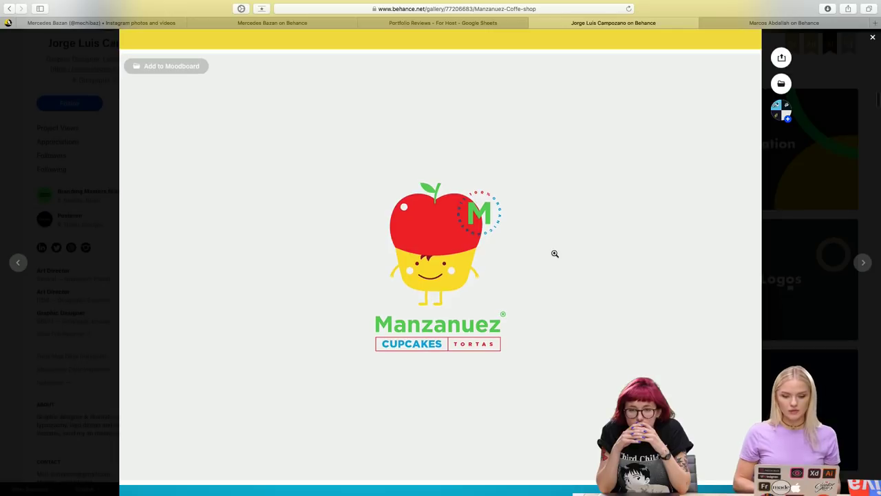
scroll(555, 254, "down", 1)
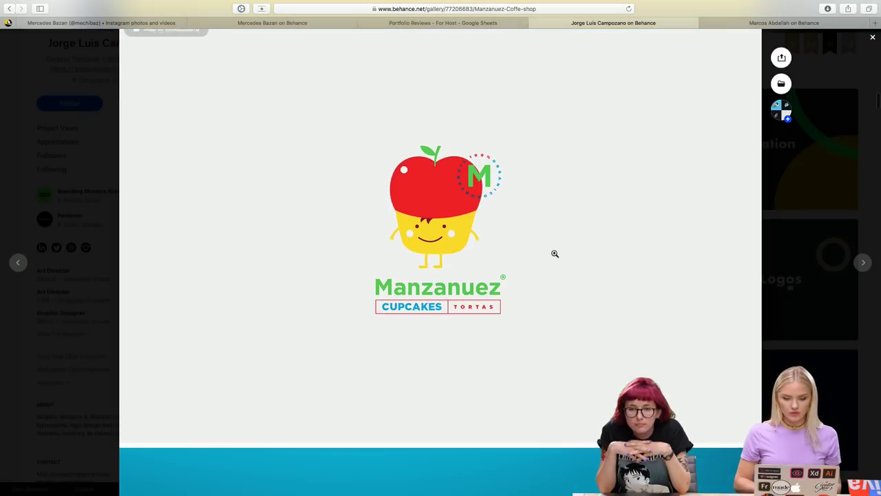
scroll(554, 253, "down", 1)
scroll(555, 253, "up", 1)
scroll(554, 253, "up", 1)
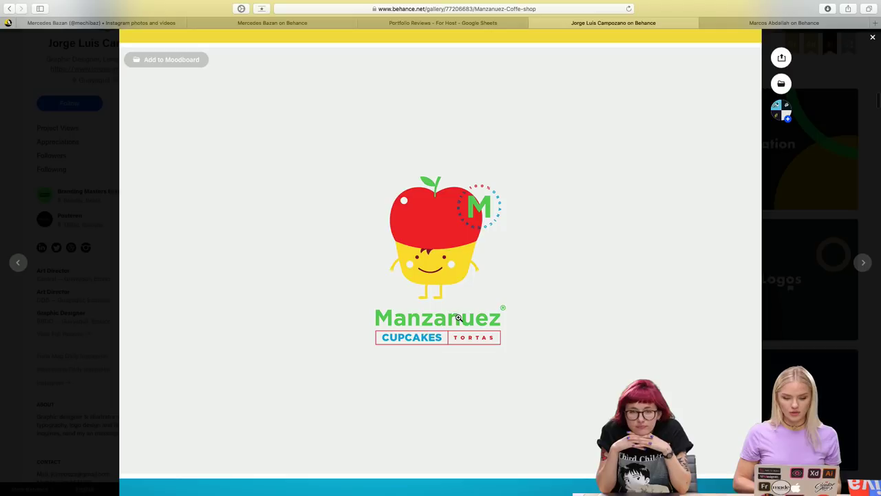
scroll(600, 231, "down", 1)
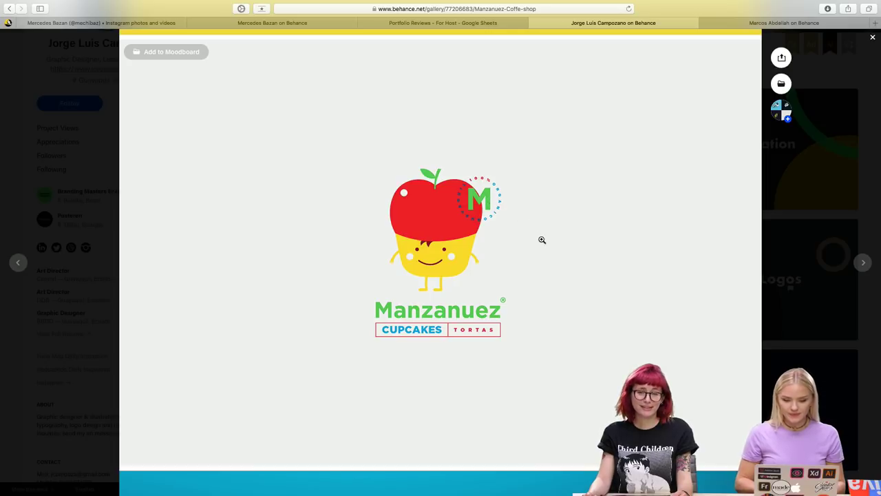
scroll(542, 239, "up", 1)
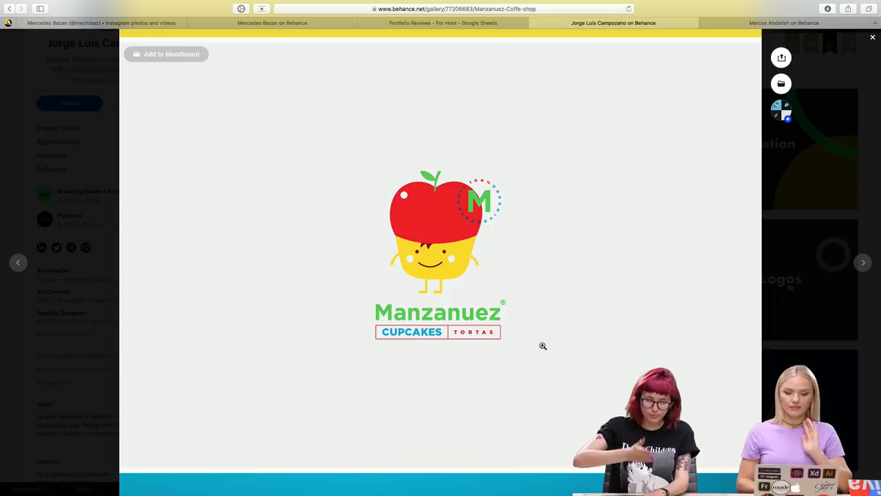
scroll(542, 346, "down", 1)
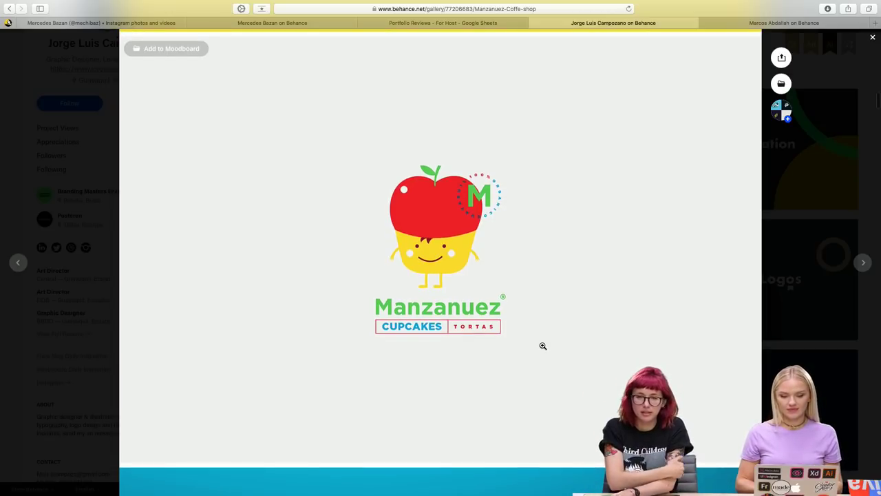
scroll(542, 346, "down", 5)
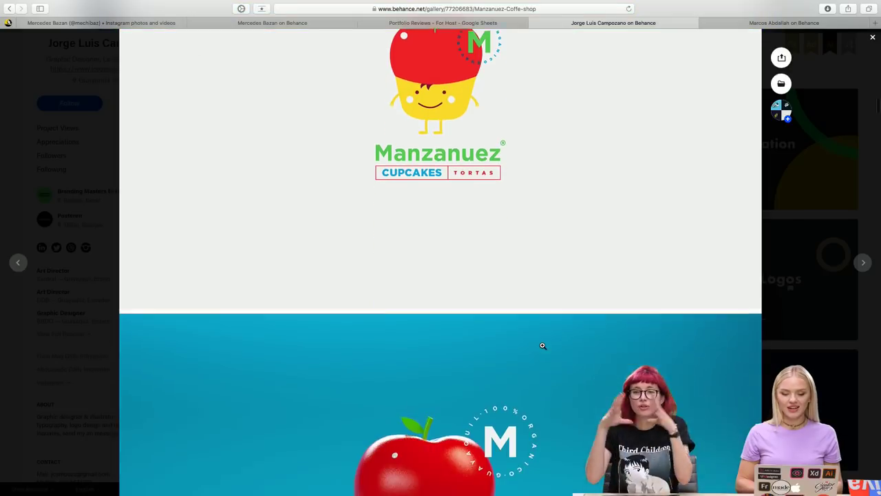
scroll(542, 346, "up", 3)
scroll(543, 345, "down", 10)
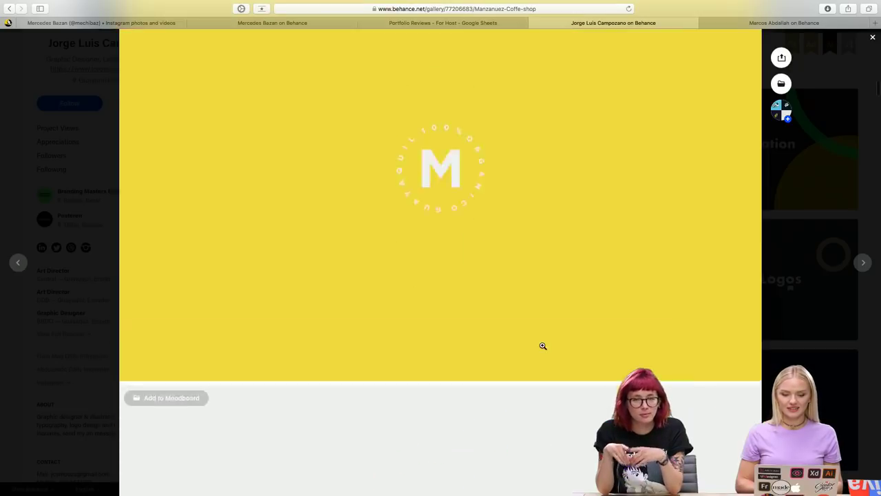
scroll(542, 346, "down", 10)
scroll(542, 346, "down", 10)
scroll(657, 354, "up", 1)
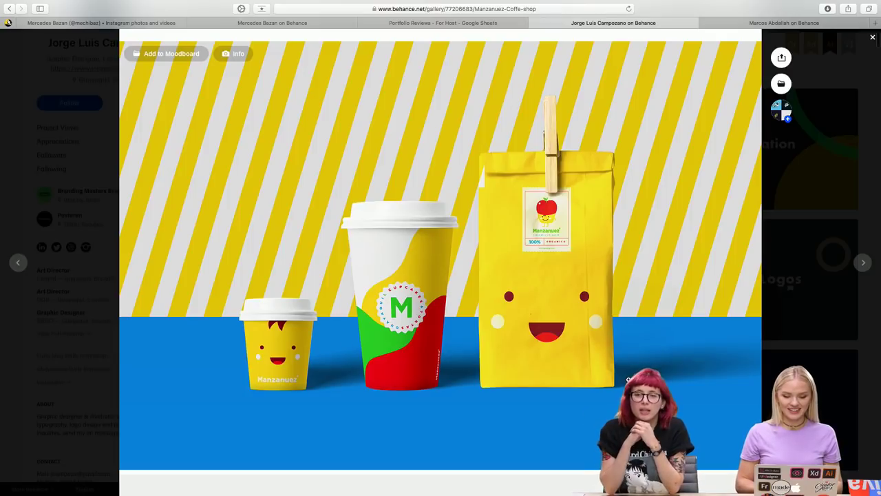
scroll(627, 379, "down", 3)
scroll(628, 379, "down", 5)
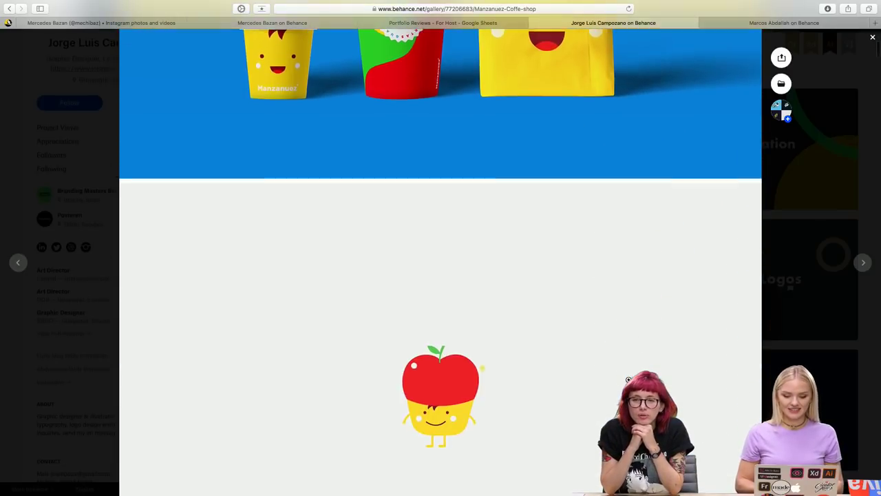
scroll(628, 380, "down", 3)
scroll(628, 380, "down", 3)
scroll(627, 379, "down", 4)
scroll(628, 379, "down", 6)
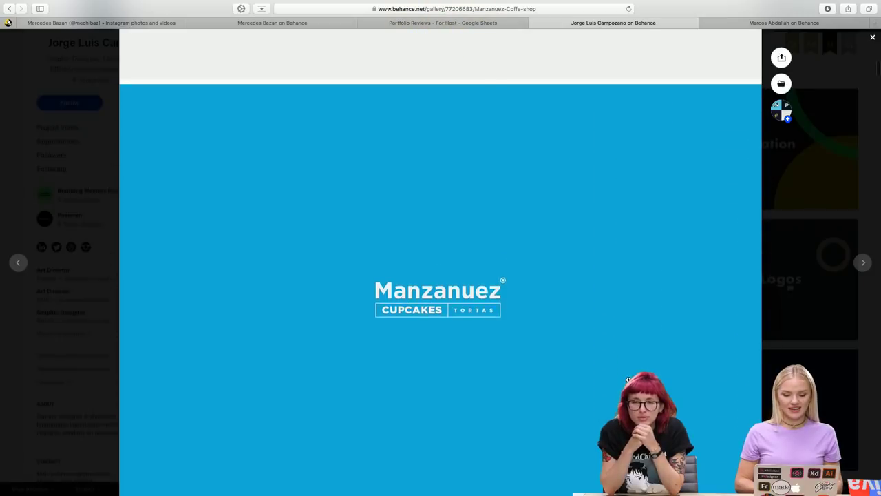
scroll(627, 379, "down", 6)
scroll(628, 380, "down", 6)
scroll(628, 379, "down", 7)
scroll(628, 379, "down", 5)
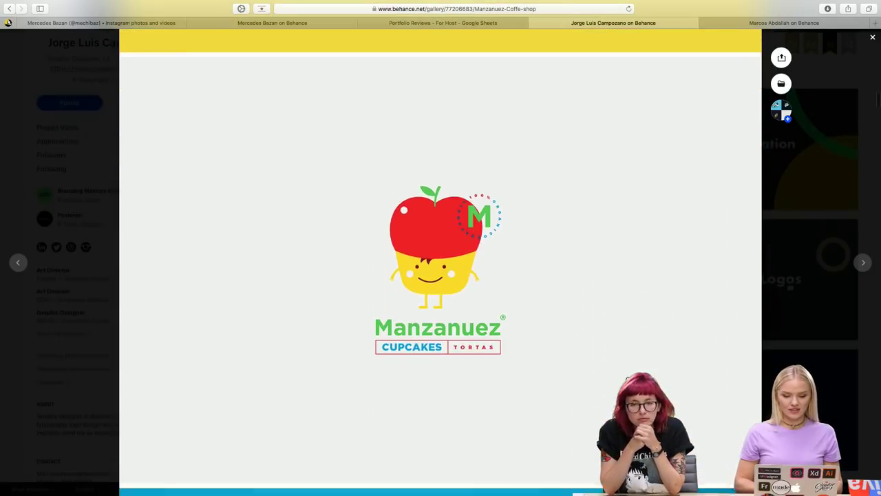
scroll(628, 379, "down", 4)
scroll(628, 379, "down", 5)
scroll(628, 379, "down", 3)
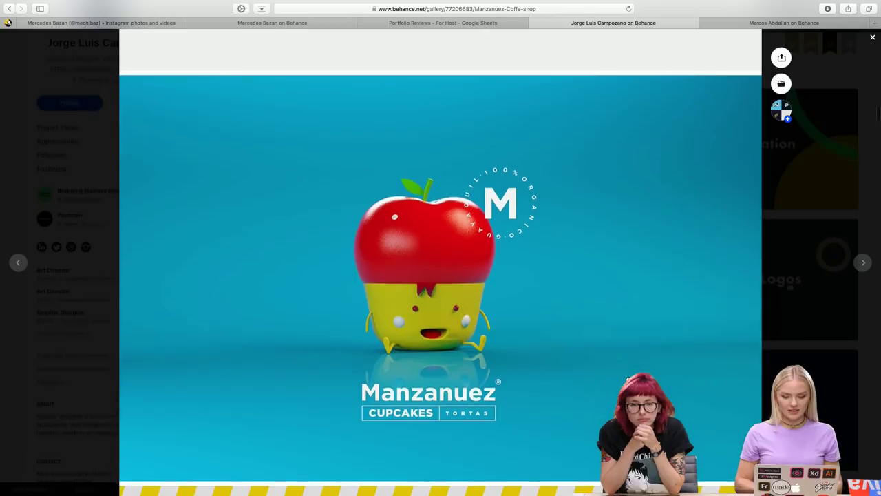
scroll(628, 380, "down", 1)
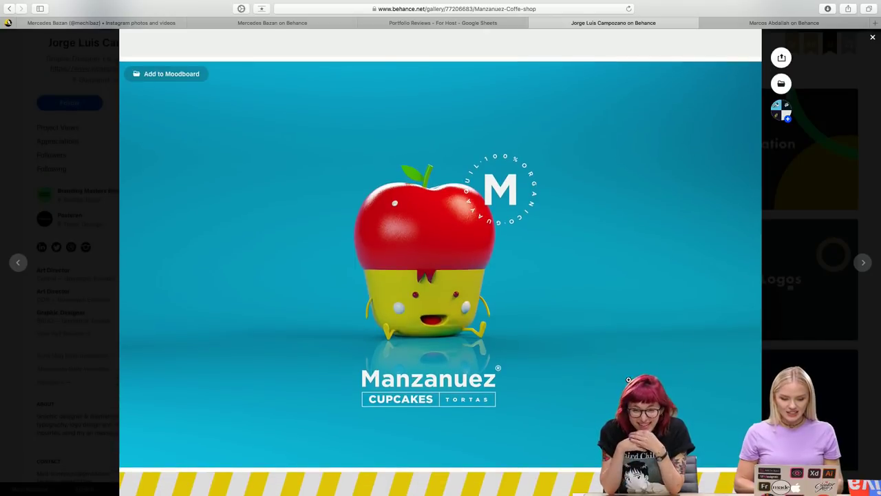
scroll(628, 379, "down", 1)
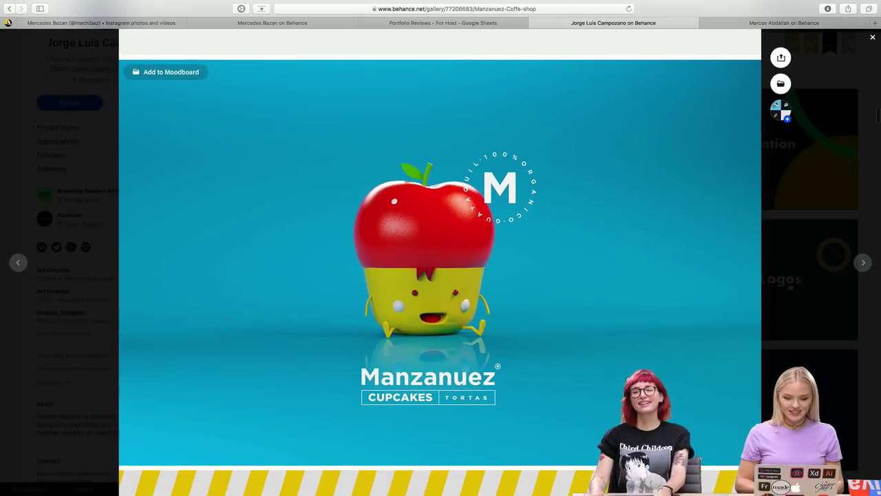
scroll(627, 380, "up", 1)
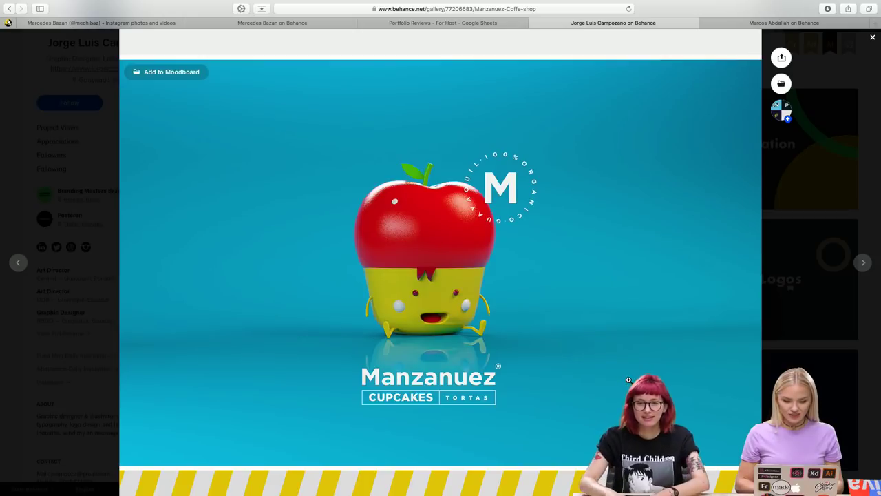
scroll(628, 380, "down", 1)
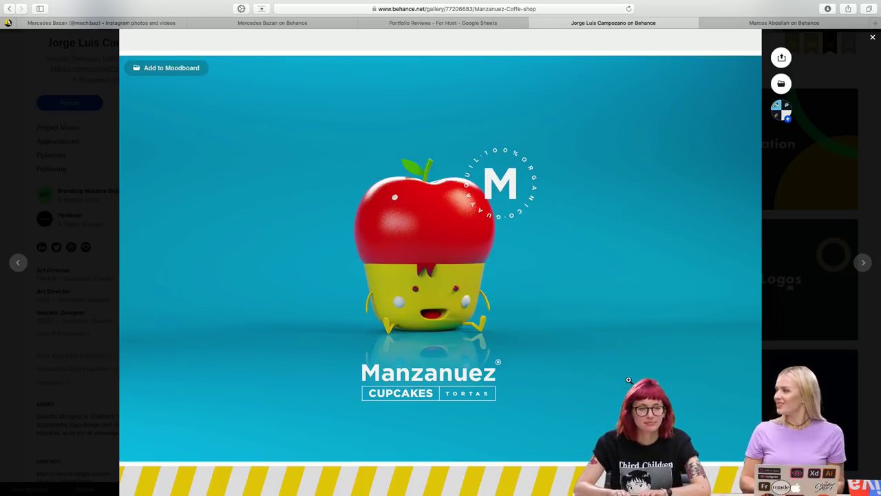
scroll(627, 379, "down", 1)
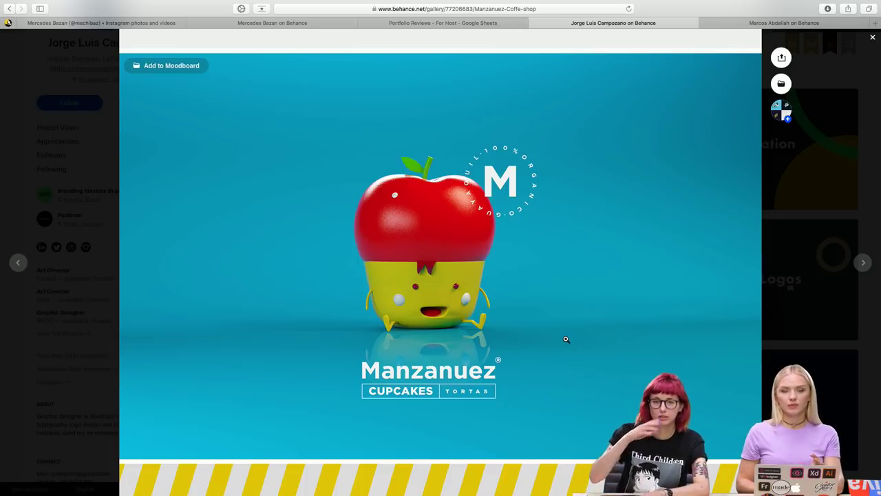
- Continue to the apple-patterned white paper bag beside the smiling yellow bag mockup
scroll(566, 339, "down", 1)
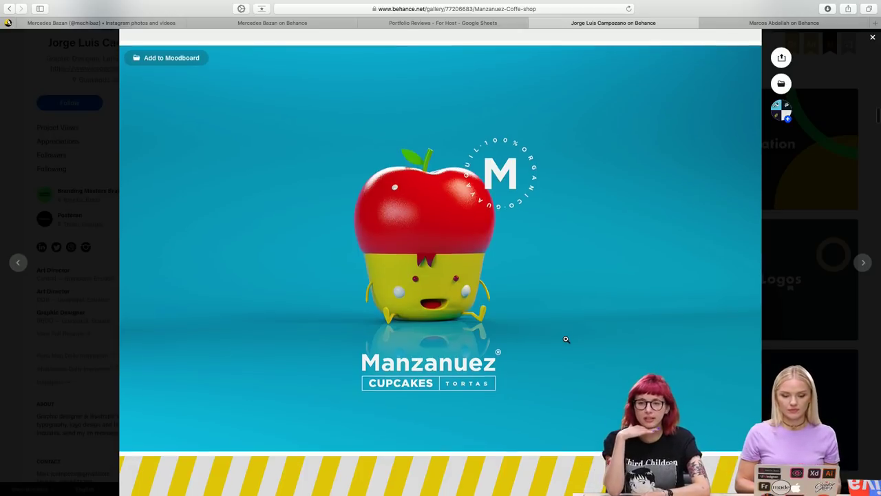
scroll(566, 339, "down", 1)
scroll(566, 339, "up", 1)
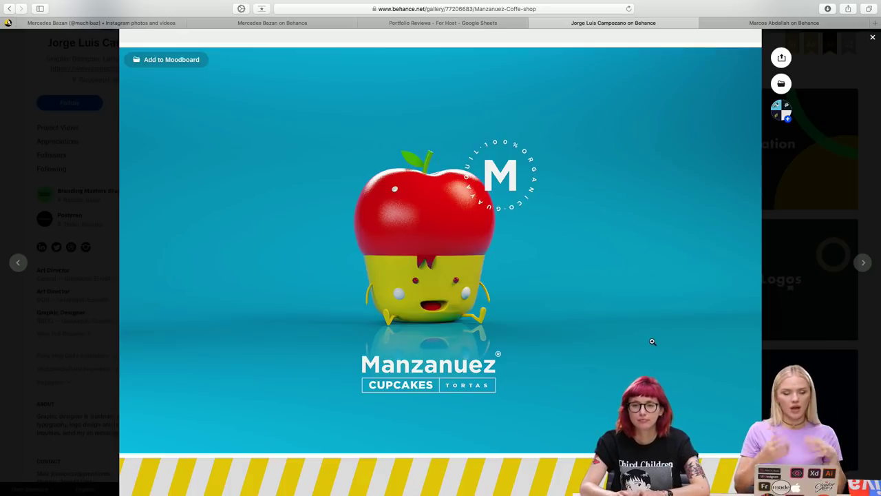
scroll(652, 341, "down", 2)
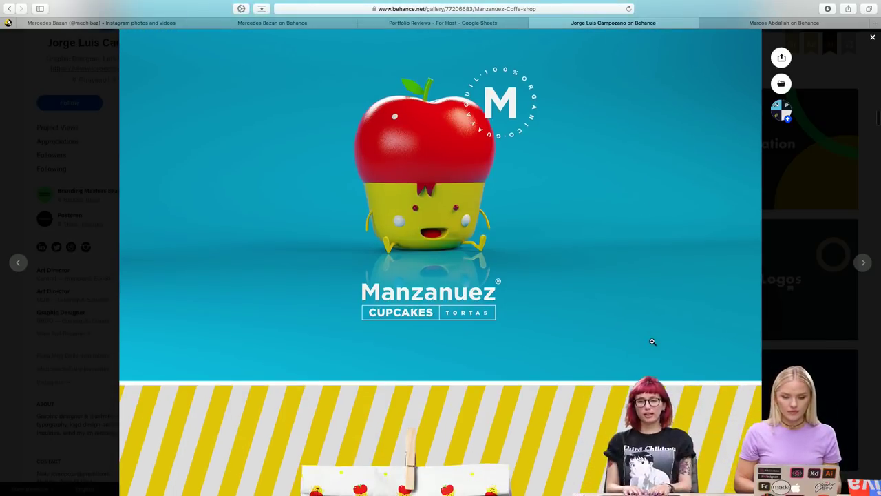
scroll(652, 341, "up", 3)
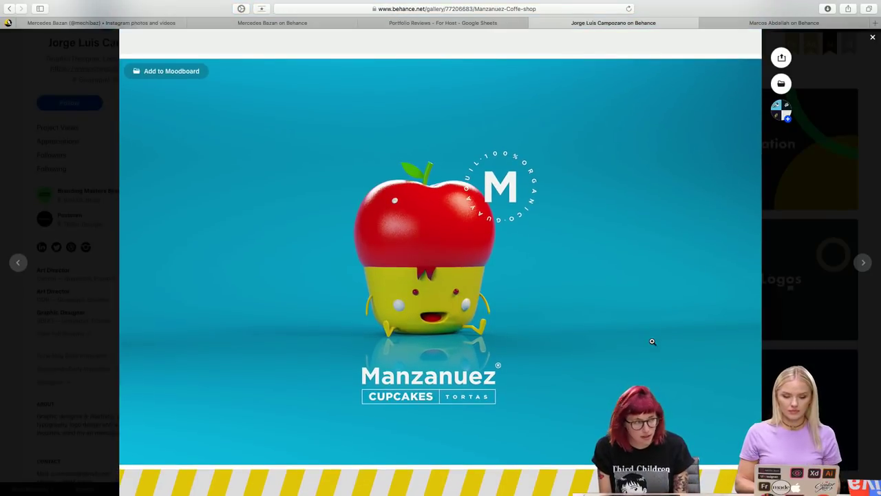
scroll(652, 341, "down", 1)
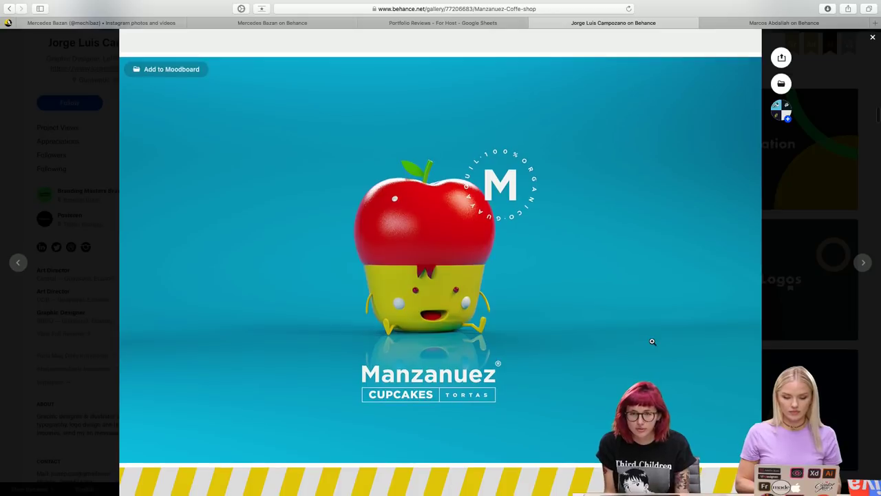
scroll(652, 341, "down", 1)
scroll(651, 341, "down", 1)
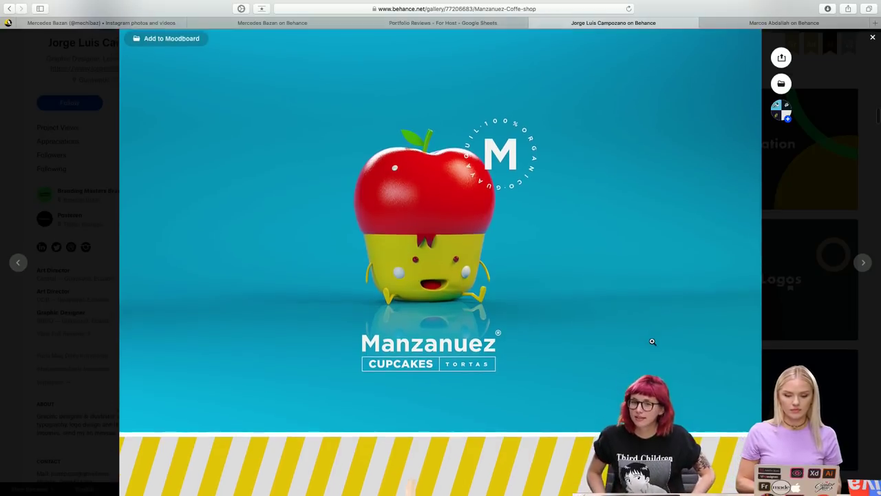
scroll(651, 341, "down", 3)
scroll(651, 341, "down", 5)
scroll(652, 340, "down", 3)
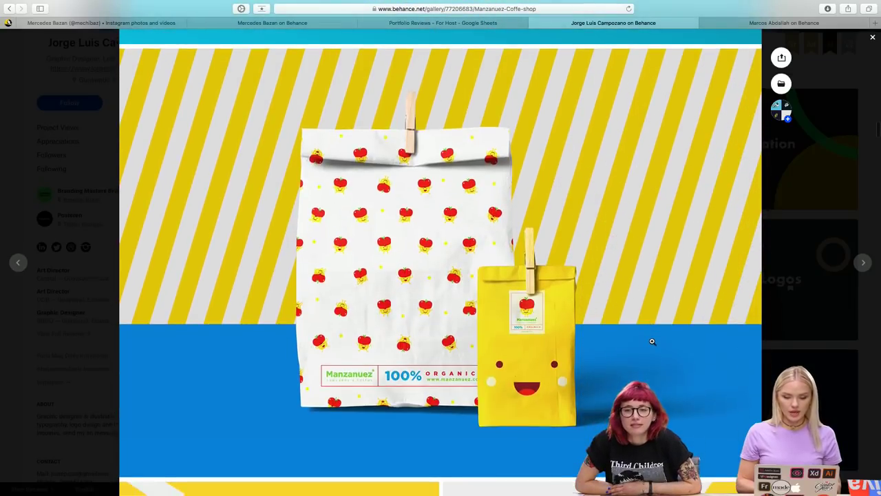
scroll(652, 341, "up", 1)
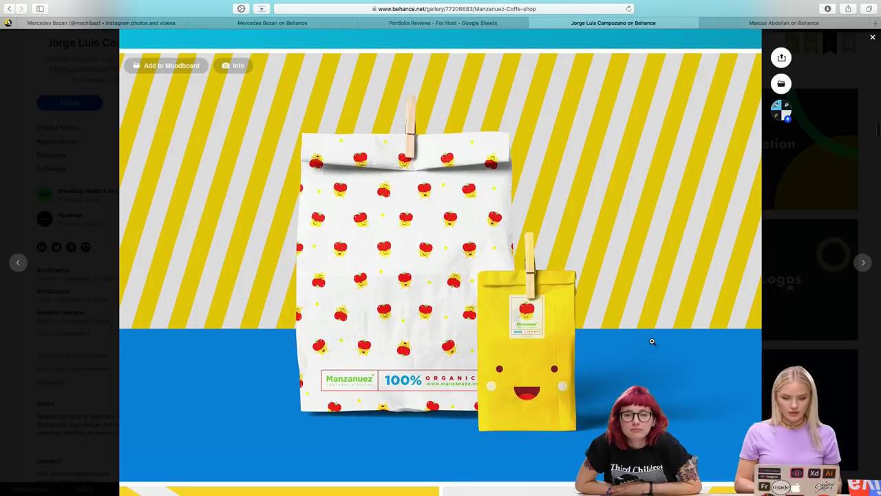
left_click(381, 233)
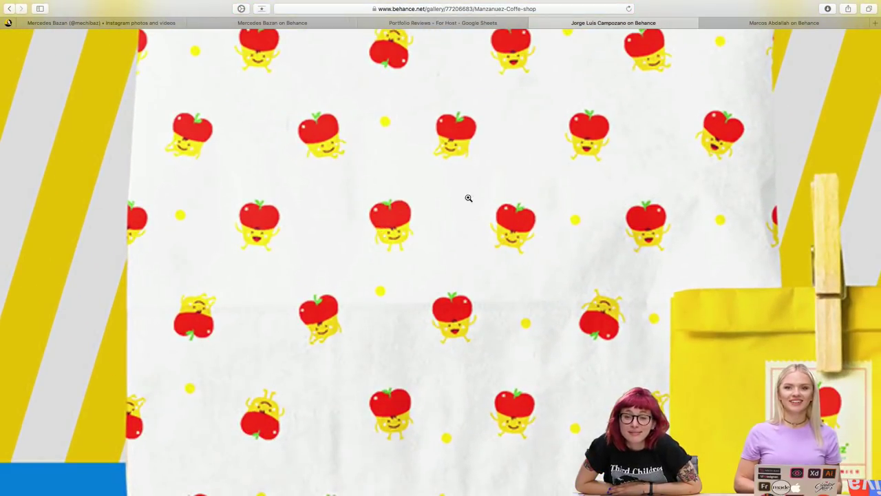
left_click(474, 237)
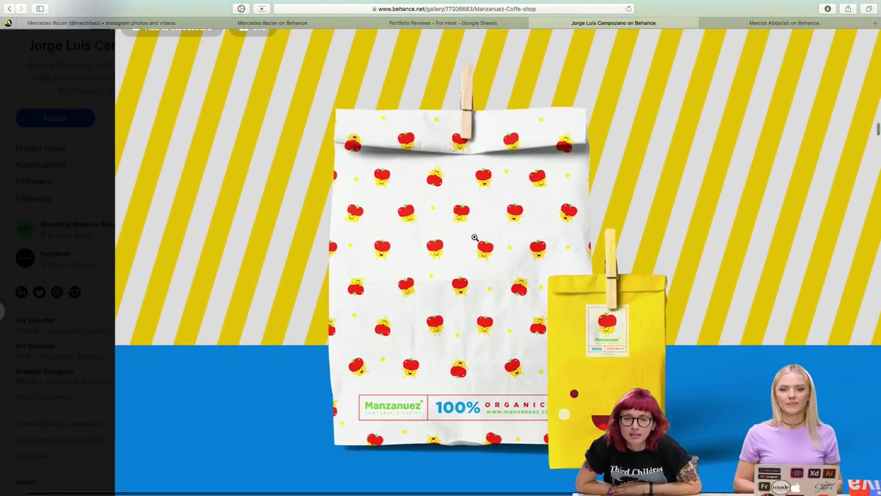
scroll(590, 247, "down", 1)
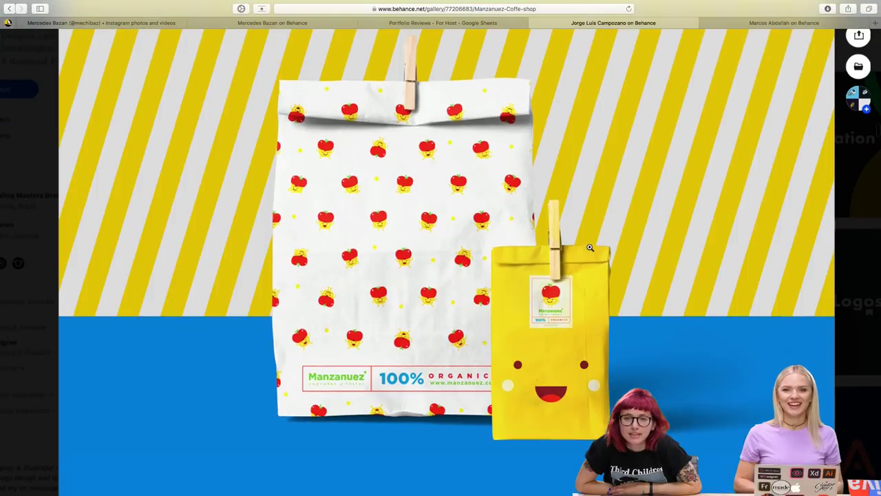
left_click(590, 247)
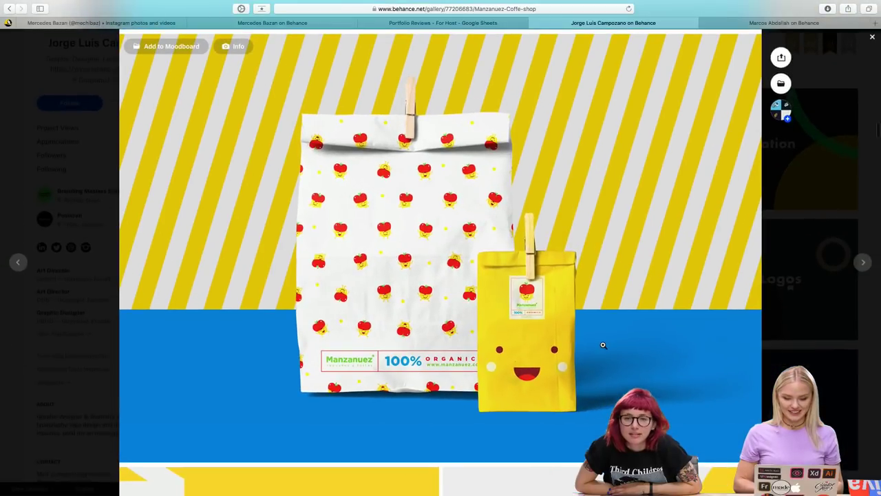
scroll(603, 344, "up", 1)
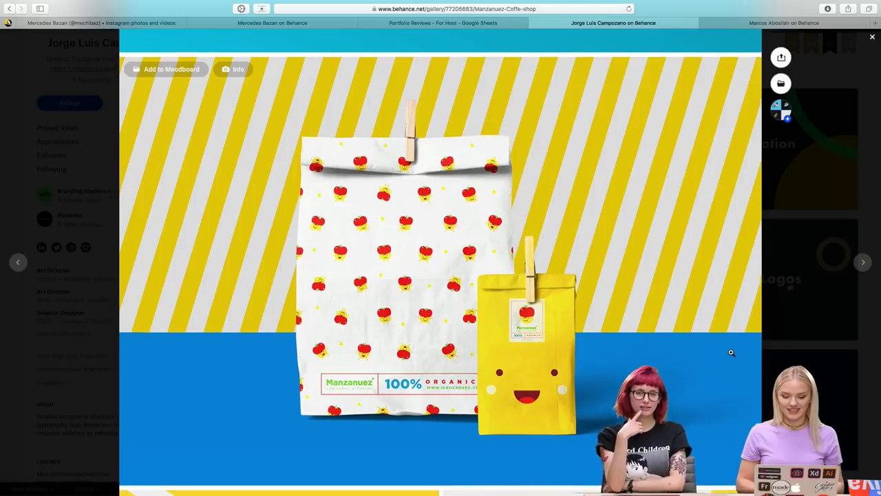
scroll(729, 354, "down", 2)
scroll(730, 353, "up", 1)
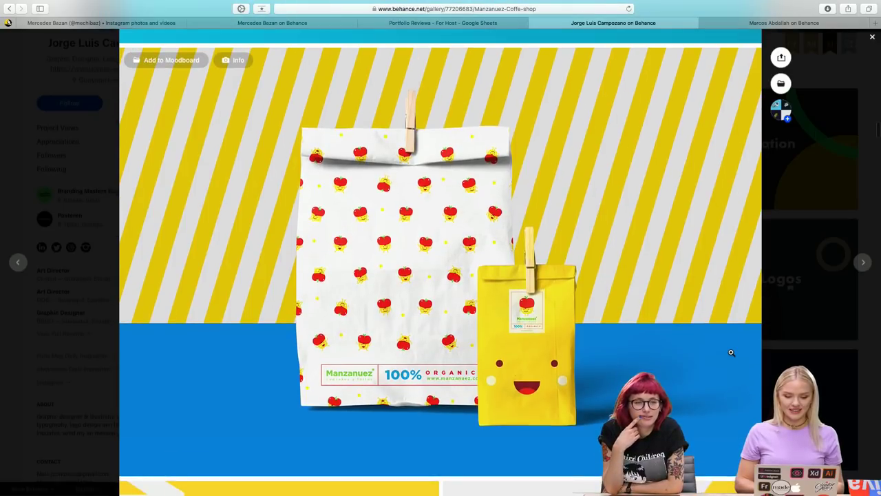
scroll(731, 353, "down", 2)
scroll(731, 352, "down", 5)
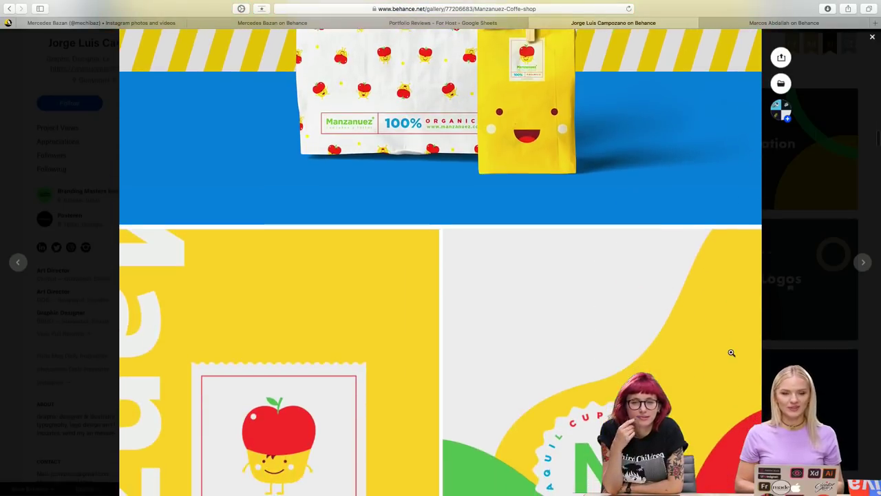
scroll(731, 352, "up", 2)
scroll(731, 352, "down", 4)
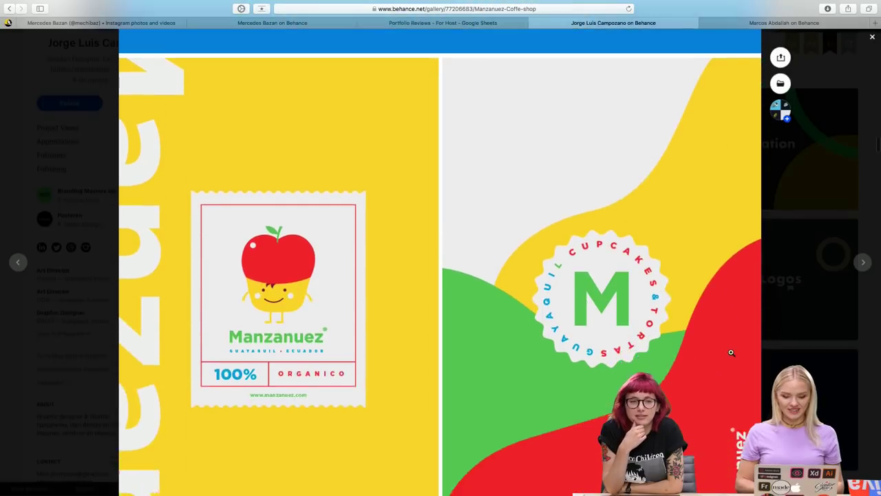
scroll(731, 352, "down", 1)
scroll(731, 352, "up", 5)
scroll(731, 353, "up", 2)
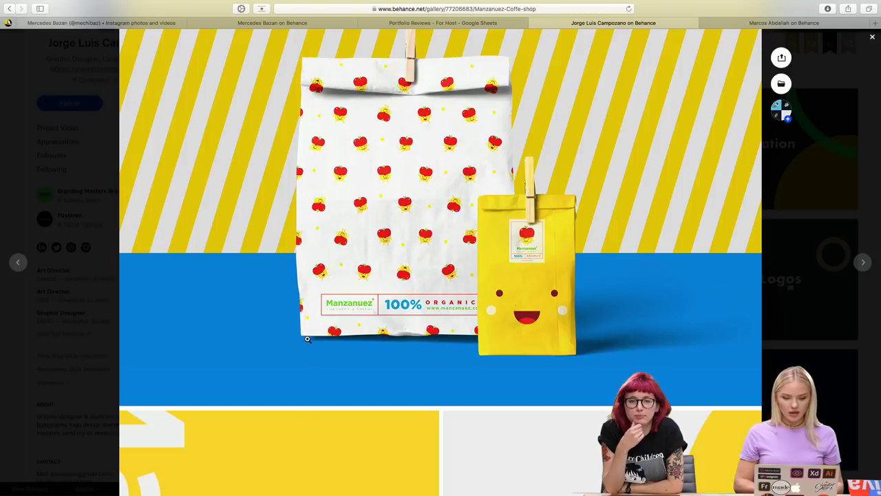
- Enlarge the bag mockup to inspect the smiling yellow bag, then restore normal size
left_click(309, 340)
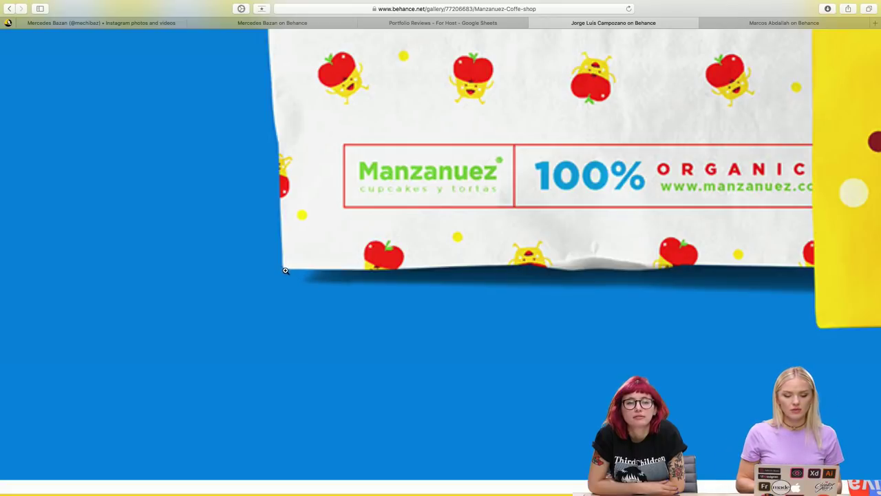
left_click(601, 305)
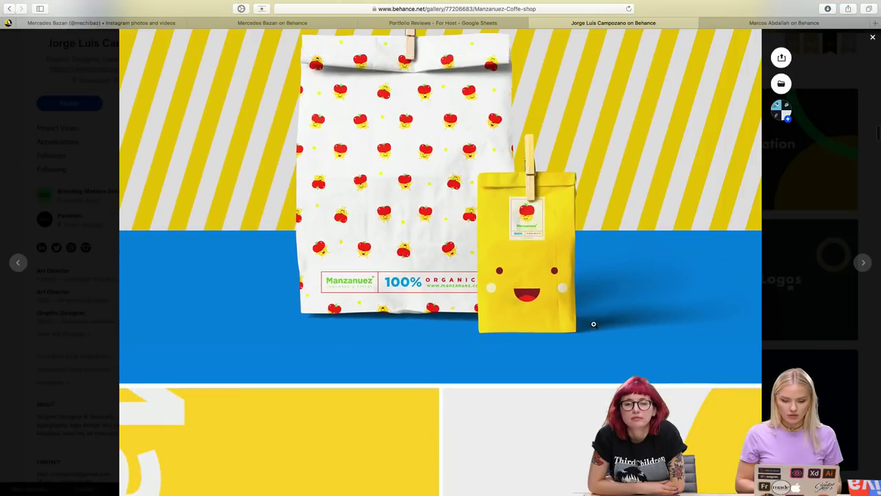
left_click(590, 329)
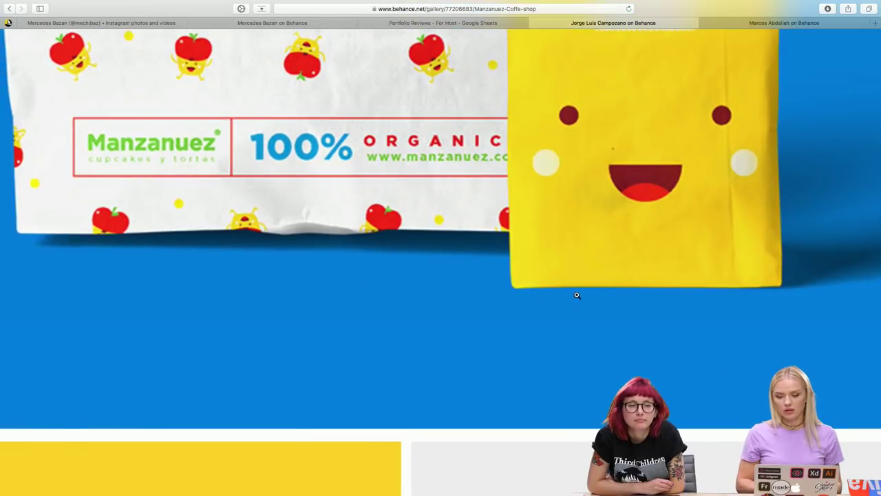
left_click(705, 300)
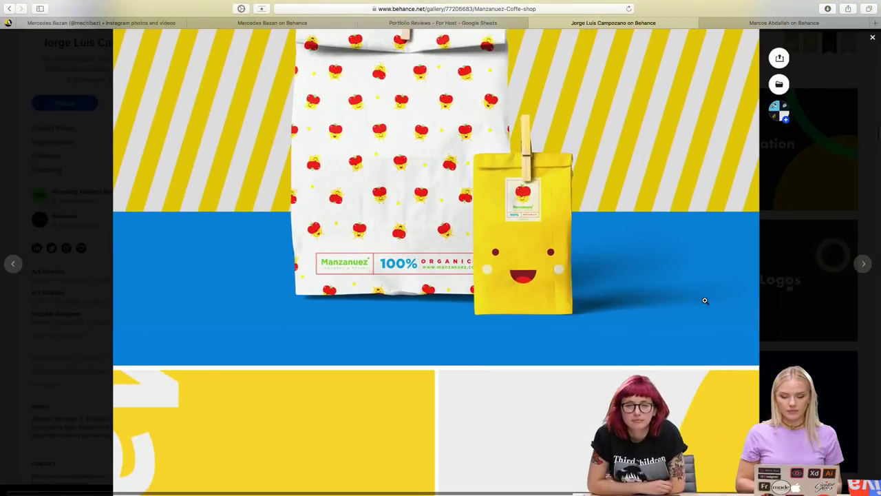
- Scroll down to the yellow apple-mascot label and cupcakes badge panels
scroll(705, 300, "down", 3)
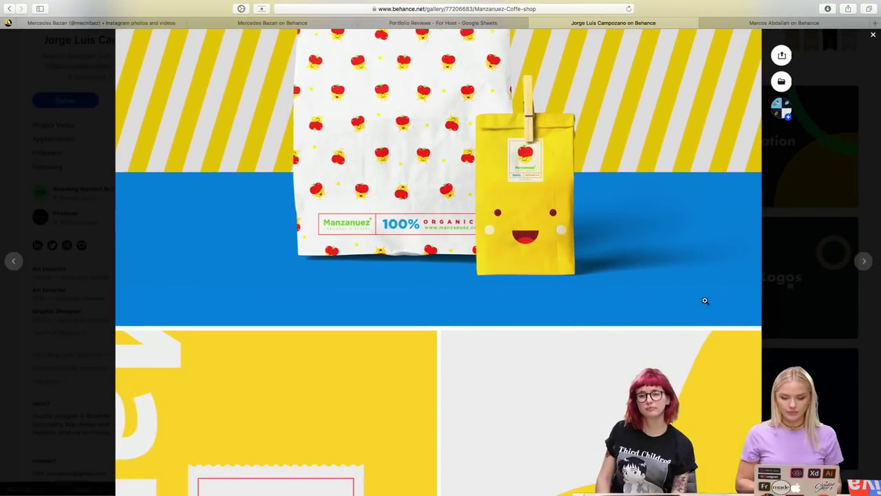
scroll(705, 300, "down", 1)
scroll(705, 300, "down", 2)
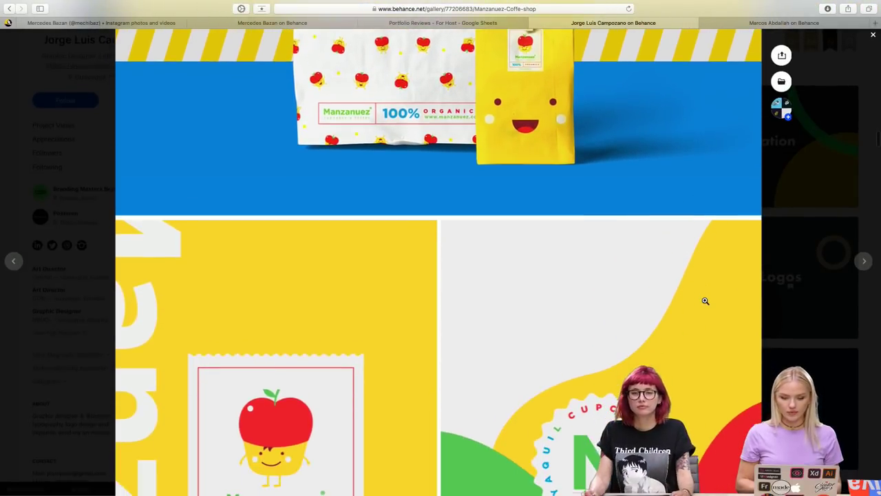
- Scroll past the label and M badge panels to the smiling yellow coffee cup on diagonal stripes
scroll(705, 300, "down", 4)
scroll(705, 301, "down", 1)
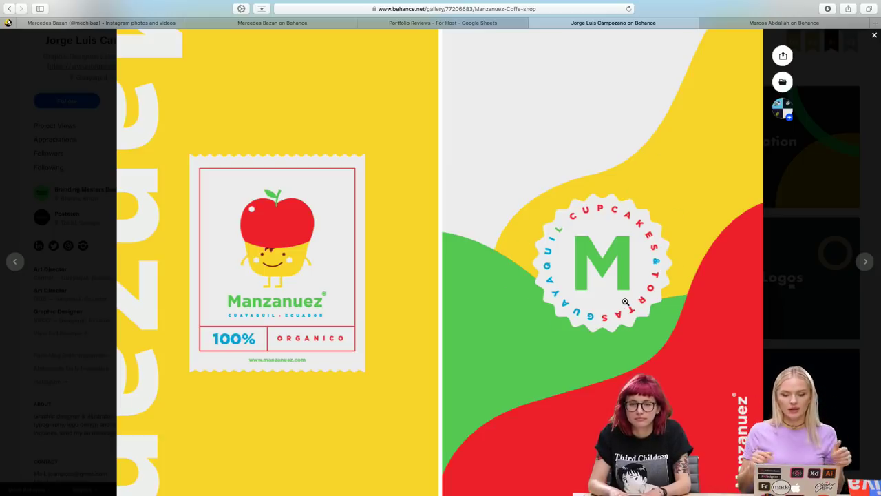
scroll(625, 302, "down", 1)
scroll(625, 302, "down", 1)
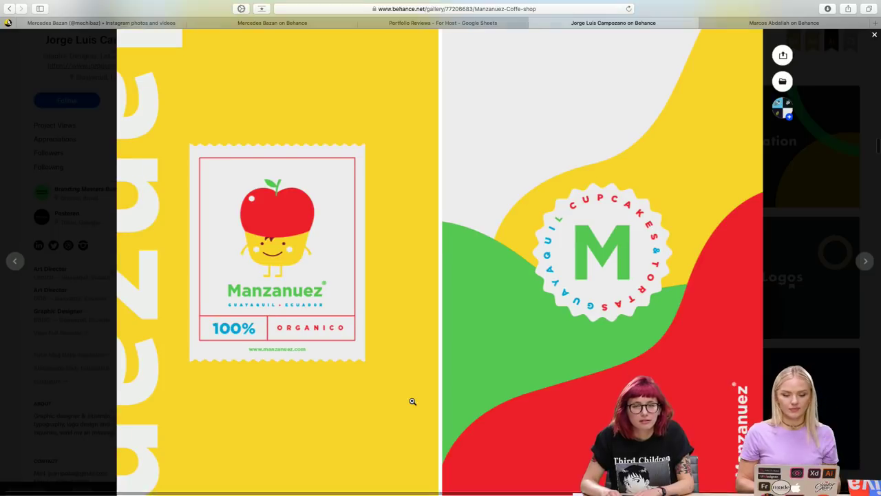
scroll(413, 401, "down", 5)
scroll(412, 401, "down", 3)
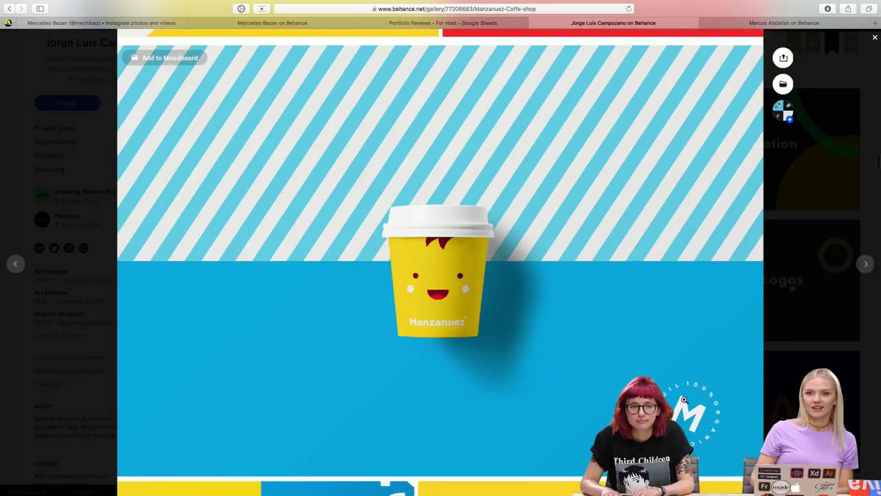
- Examine the apple shopping bag mockup enlarged, then return it to normal view
scroll(716, 391, "down", 2)
scroll(716, 391, "down", 1)
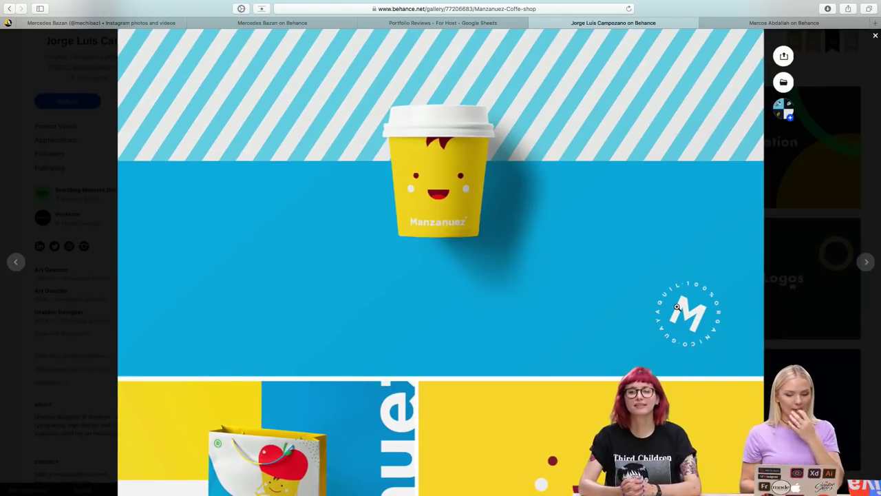
scroll(677, 307, "up", 2)
scroll(677, 307, "up", 1)
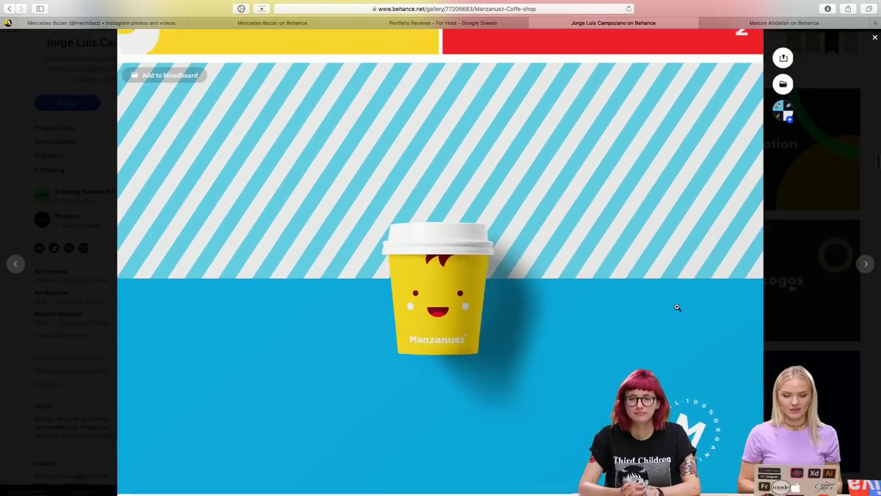
scroll(677, 307, "down", 3)
scroll(677, 307, "down", 3)
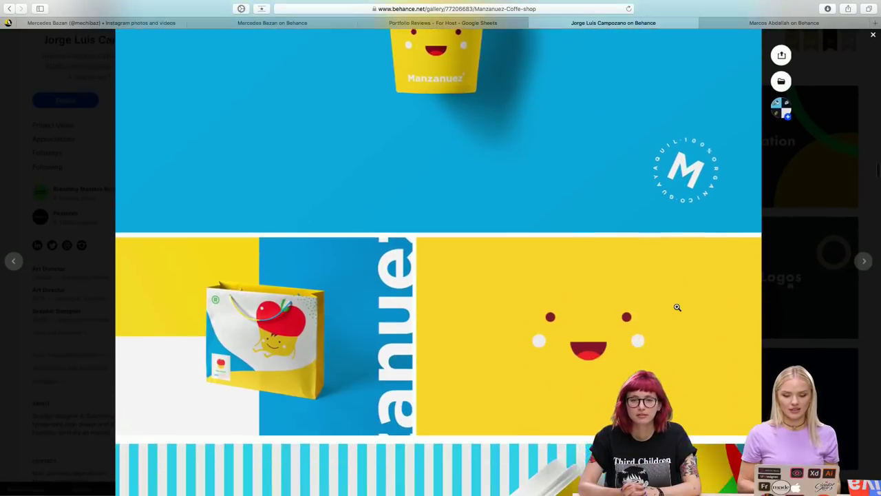
scroll(677, 307, "down", 3)
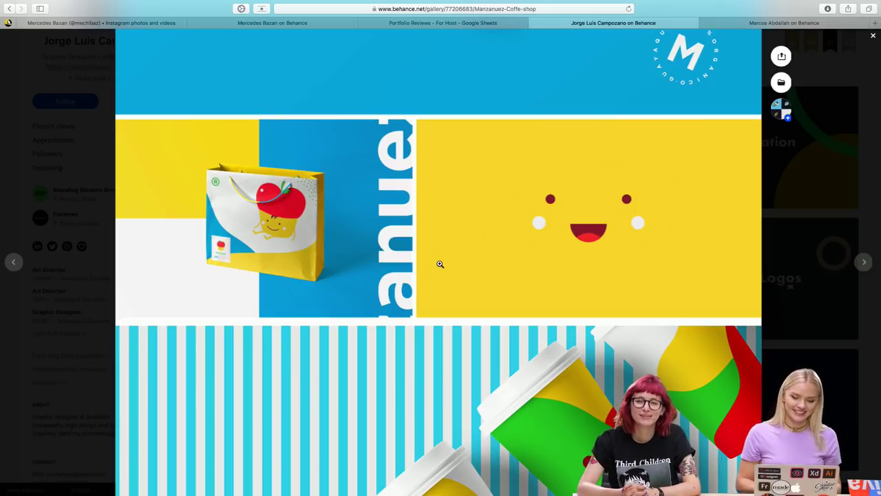
scroll(439, 264, "down", 1)
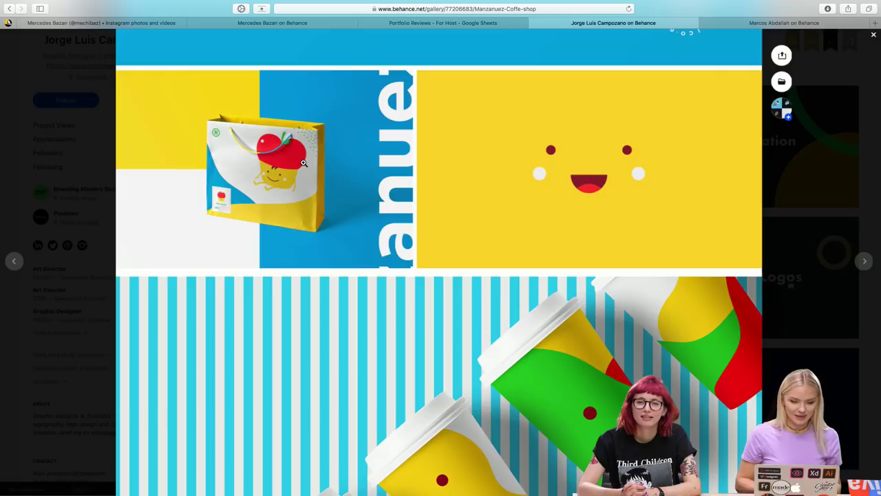
scroll(291, 166, "up", 5)
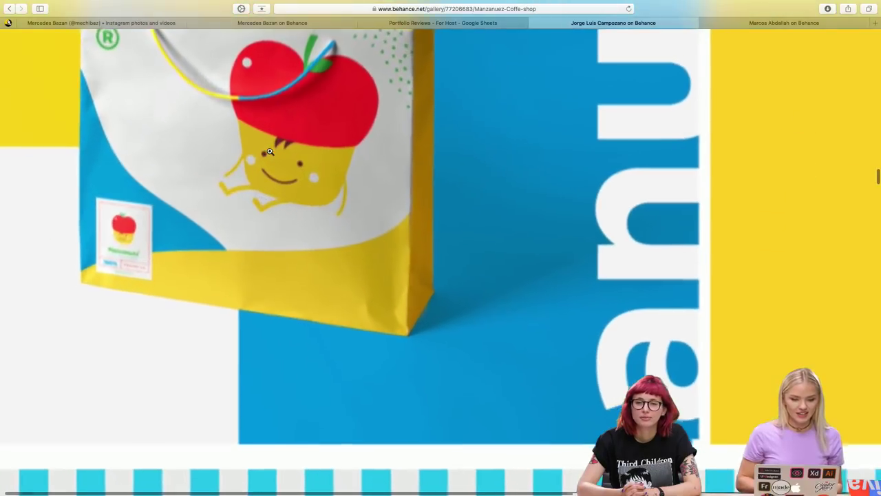
scroll(269, 151, "right", 10)
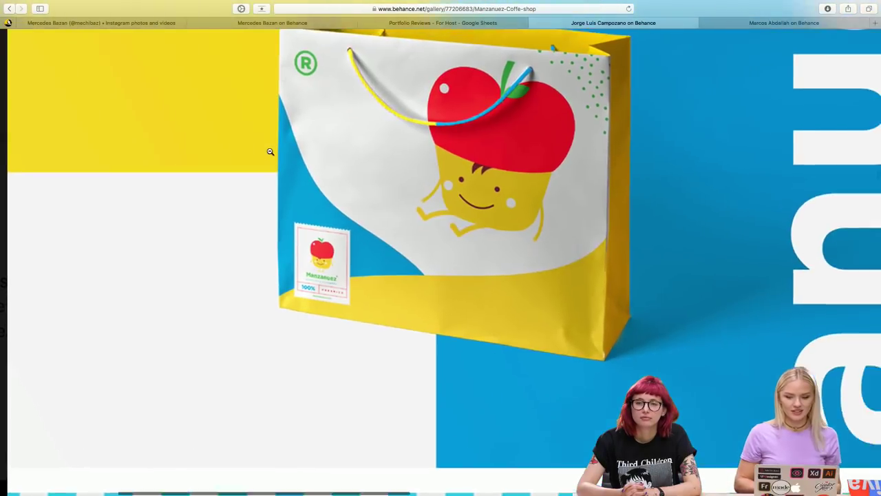
scroll(269, 150, "up", 2)
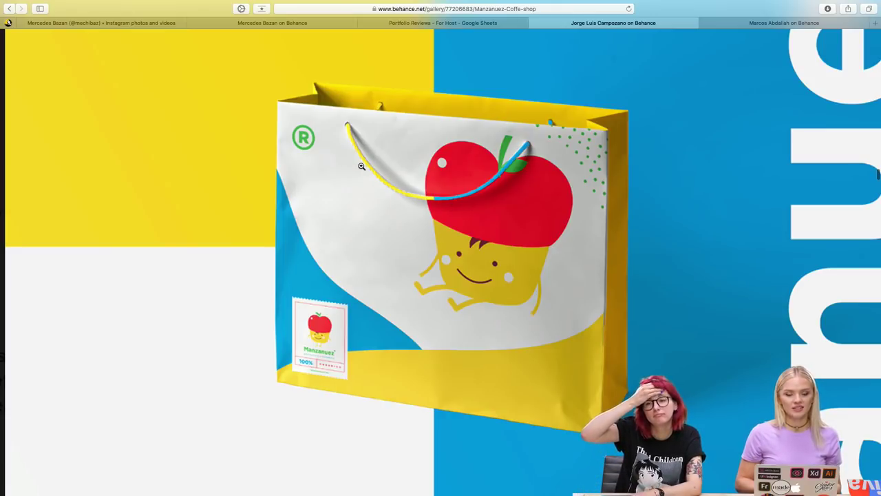
scroll(450, 263, "down", 1)
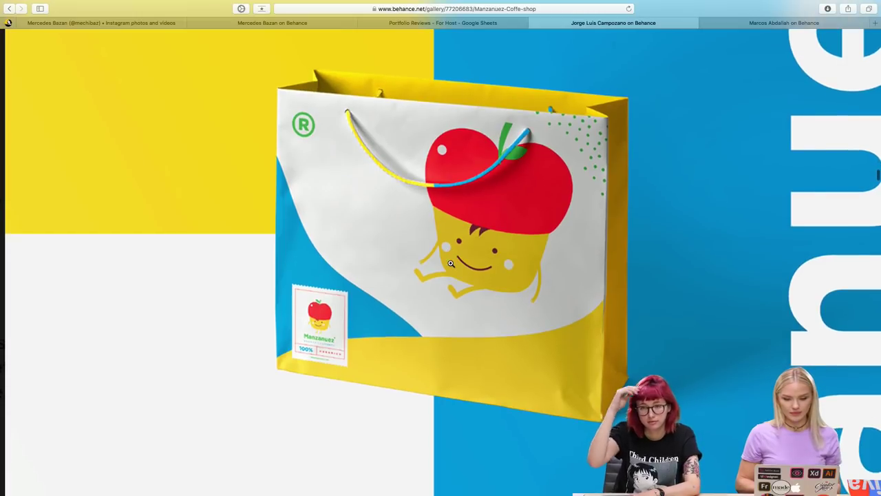
scroll(450, 263, "down", 2)
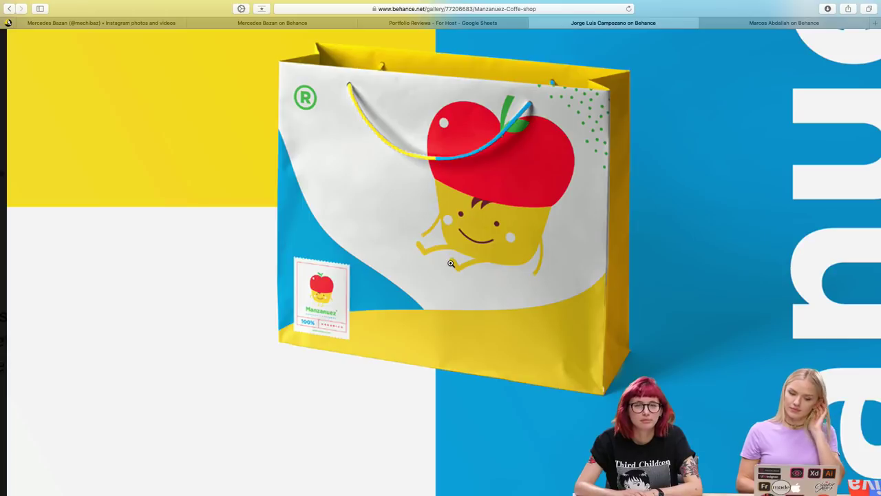
left_click(451, 263)
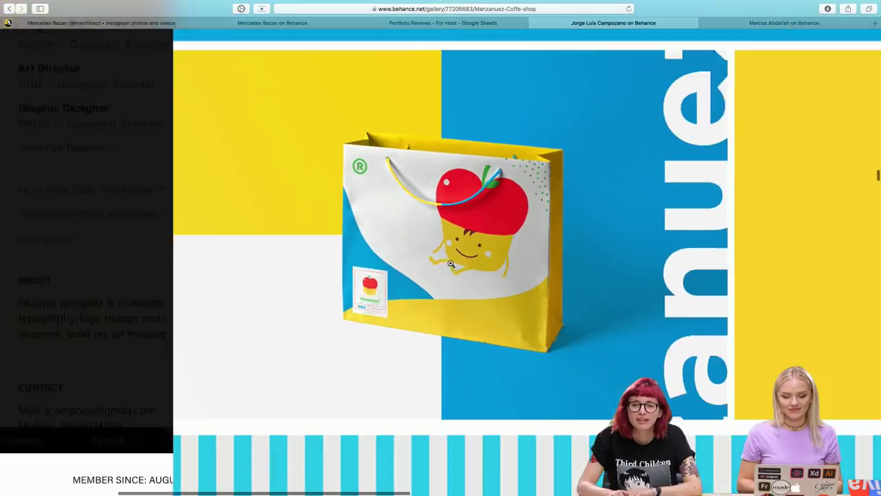
- Scroll past the striped cups to the yellow '100% ORGANICO' Manzanuez label tag
scroll(451, 262, "down", 5)
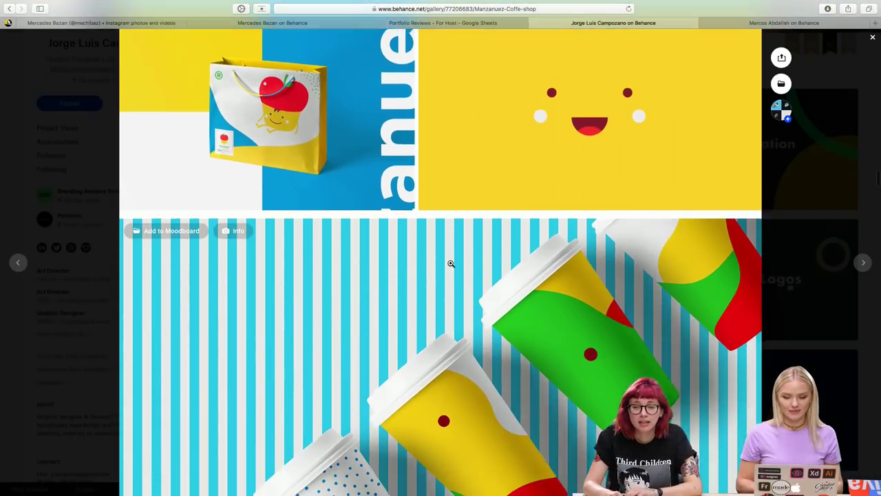
scroll(451, 263, "down", 5)
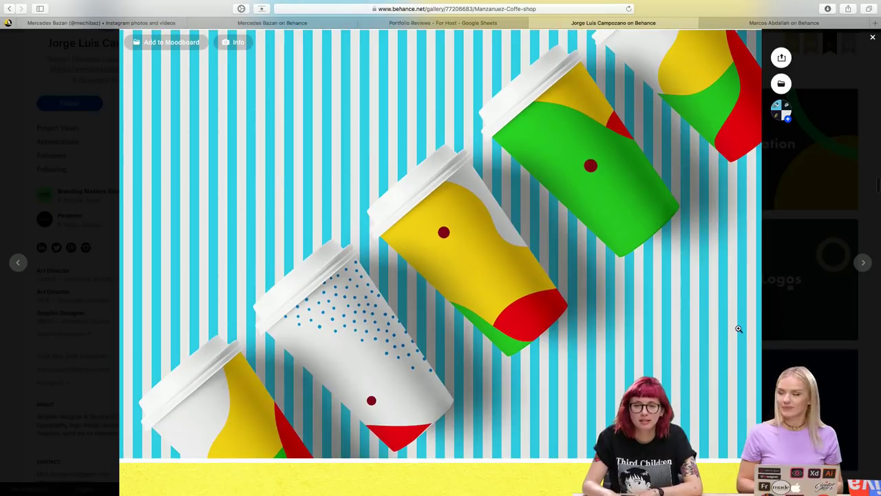
scroll(738, 328, "up", 1)
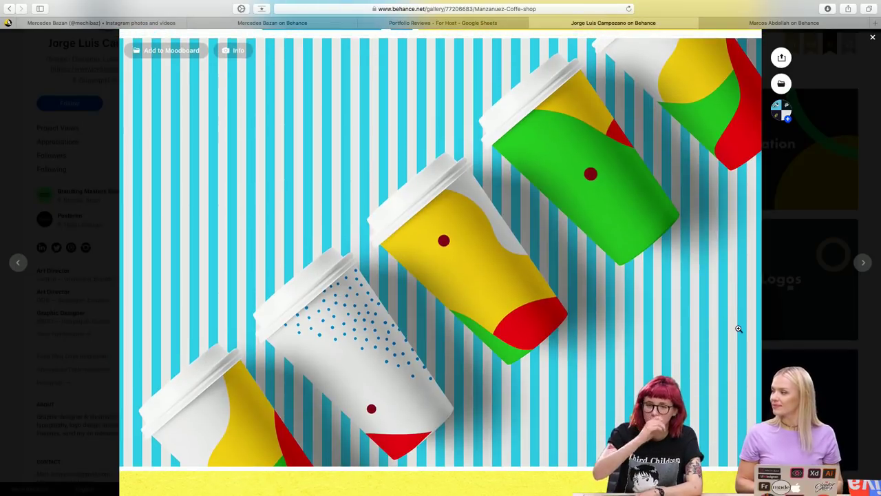
scroll(738, 328, "up", 1)
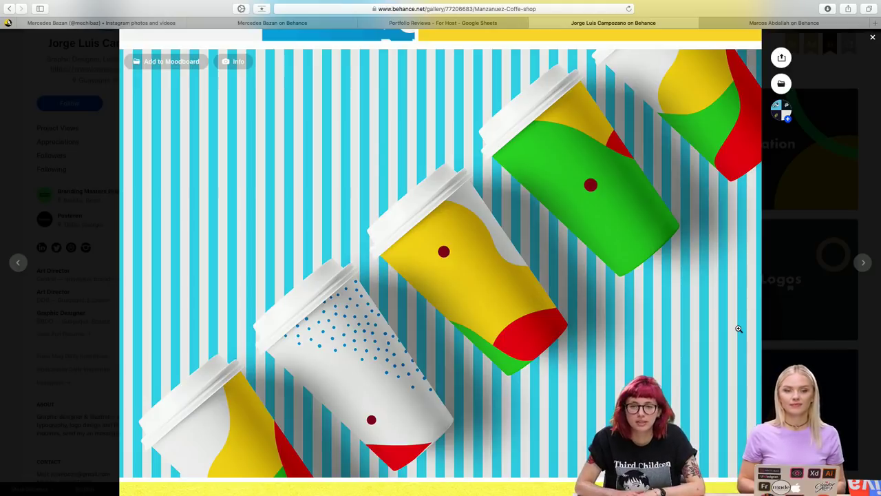
scroll(738, 328, "down", 1)
scroll(739, 328, "down", 1)
scroll(738, 328, "down", 2)
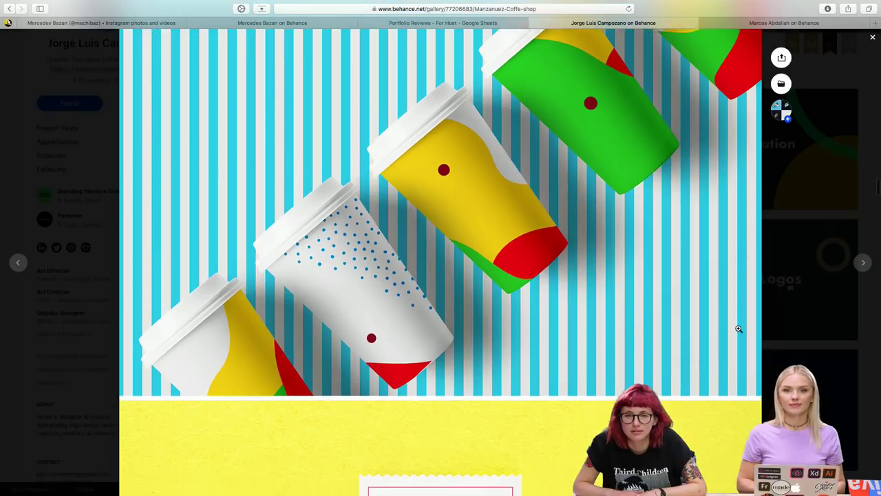
scroll(738, 329, "down", 5)
scroll(739, 328, "down", 3)
scroll(738, 328, "down", 4)
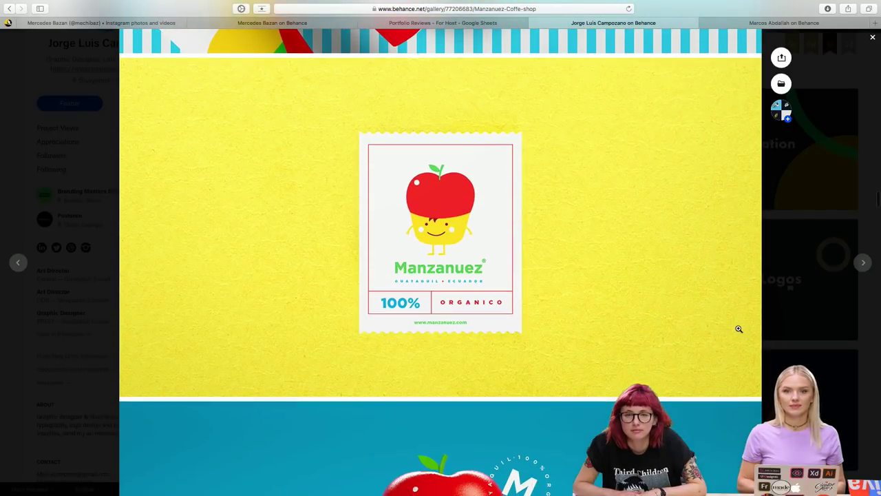
- Enlarge the Manzanuez label poster for a close look, then restore the normal view
scroll(738, 328, "down", 1)
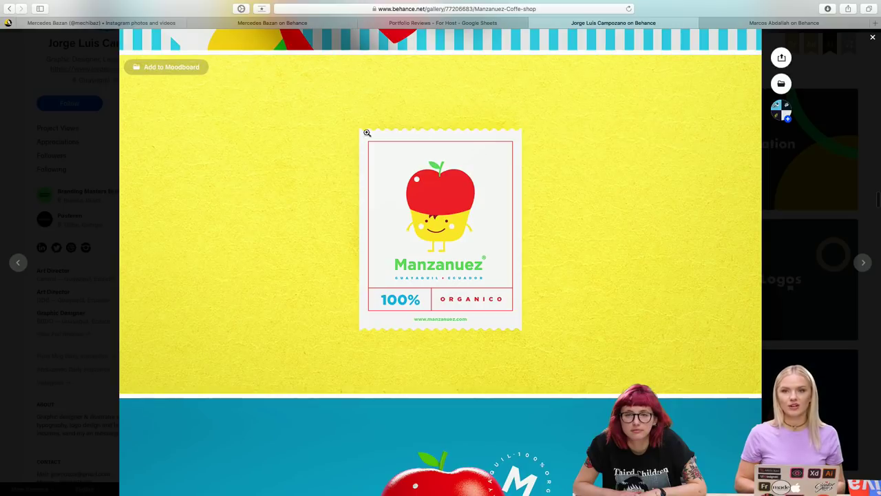
left_click(504, 120)
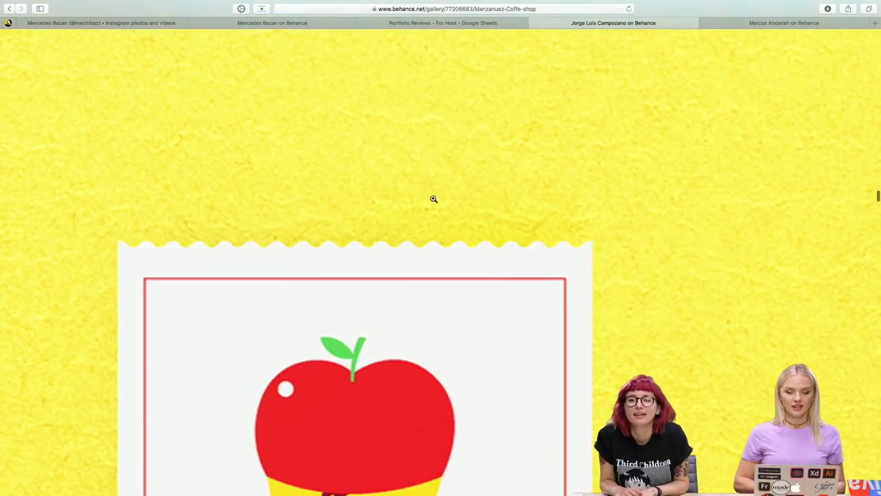
left_click(432, 200)
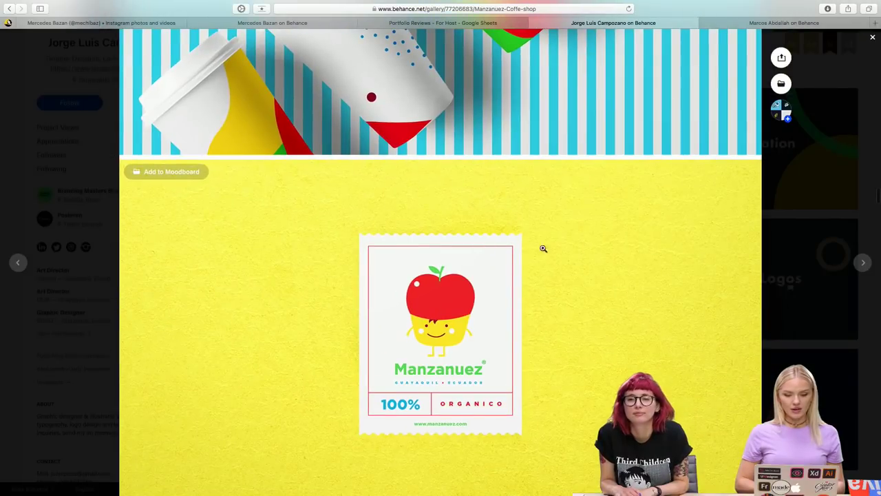
- Scroll past the coffee cup mockups and hand-held cup photo to the blue smiley-face panel
scroll(543, 248, "down", 3)
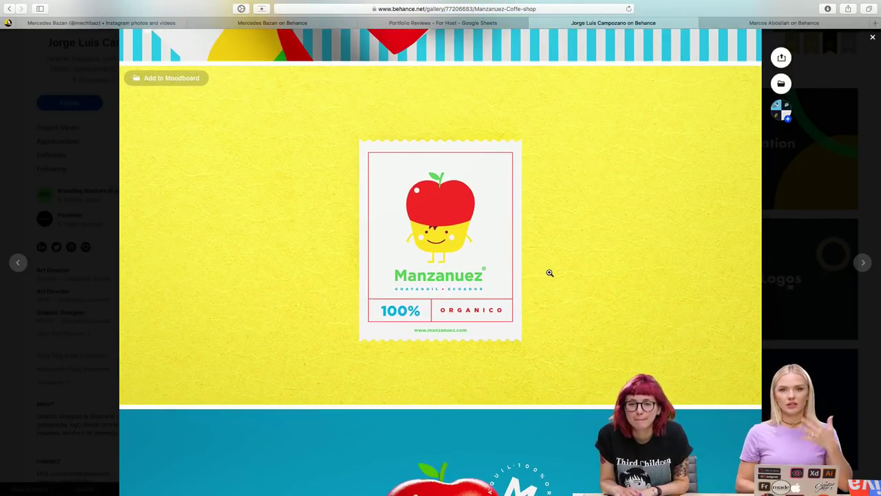
scroll(580, 293, "down", 1)
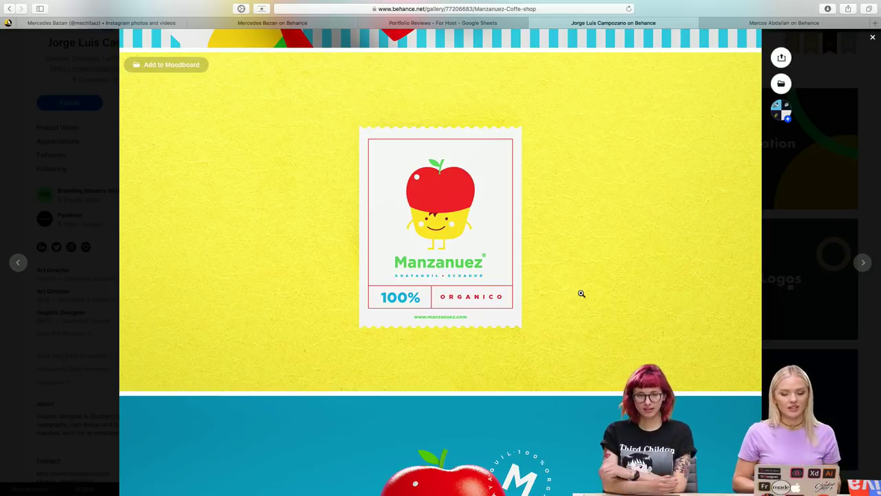
scroll(581, 293, "down", 1)
scroll(581, 293, "down", 1)
scroll(581, 293, "down", 1)
scroll(580, 293, "down", 1)
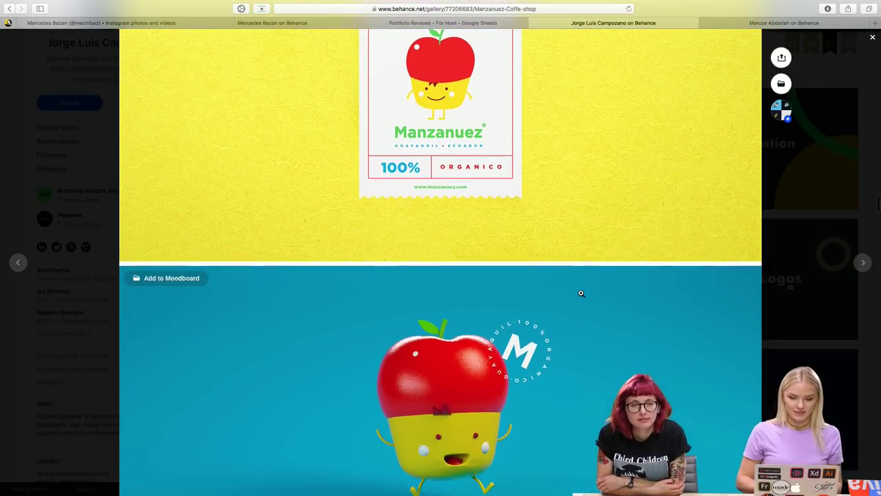
scroll(581, 293, "down", 5)
scroll(581, 293, "down", 1)
scroll(581, 294, "down", 1)
scroll(581, 293, "down", 1)
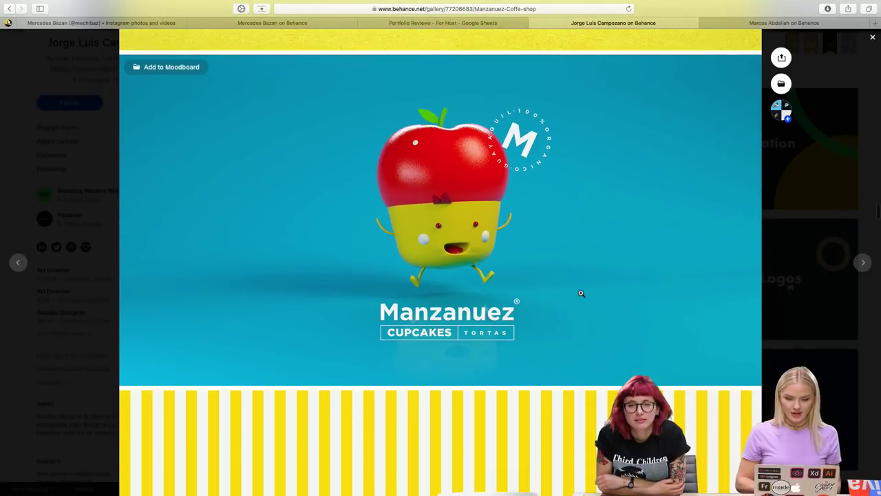
scroll(581, 294, "down", 2)
scroll(581, 293, "down", 2)
scroll(581, 293, "down", 3)
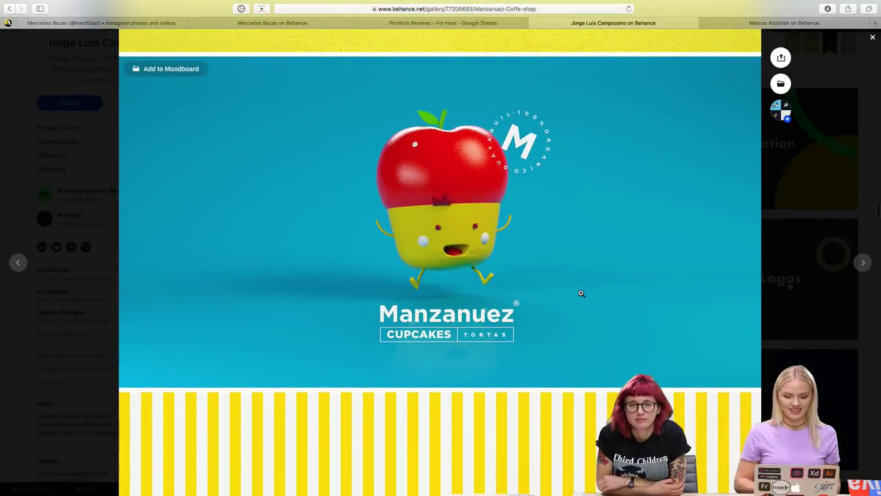
scroll(581, 293, "down", 4)
scroll(581, 293, "down", 2)
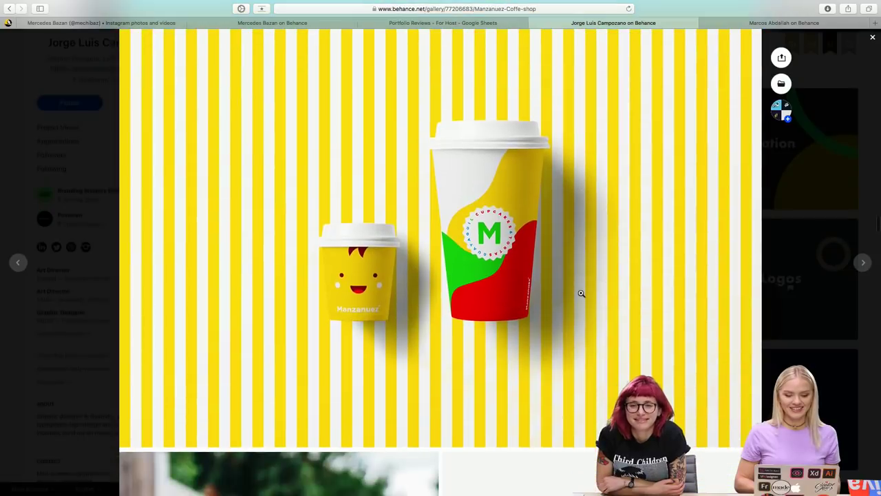
scroll(581, 293, "down", 3)
scroll(581, 294, "down", 4)
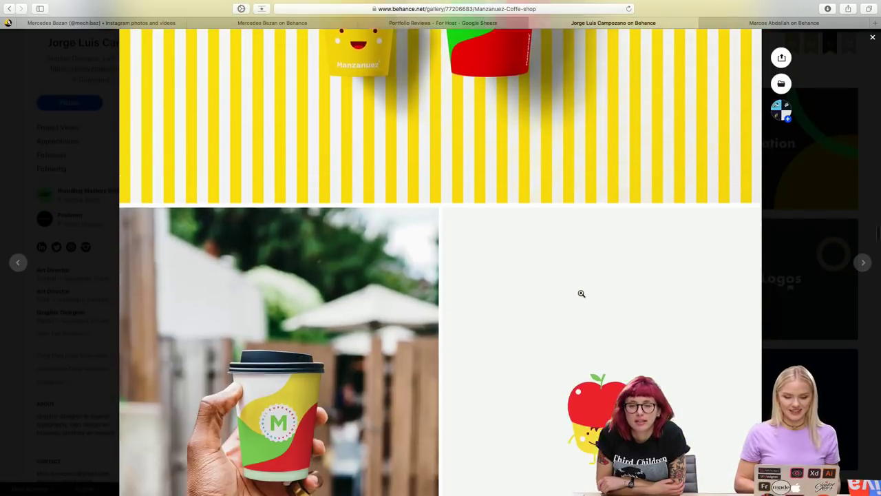
scroll(581, 294, "down", 4)
scroll(581, 293, "down", 1)
scroll(581, 293, "up", 1)
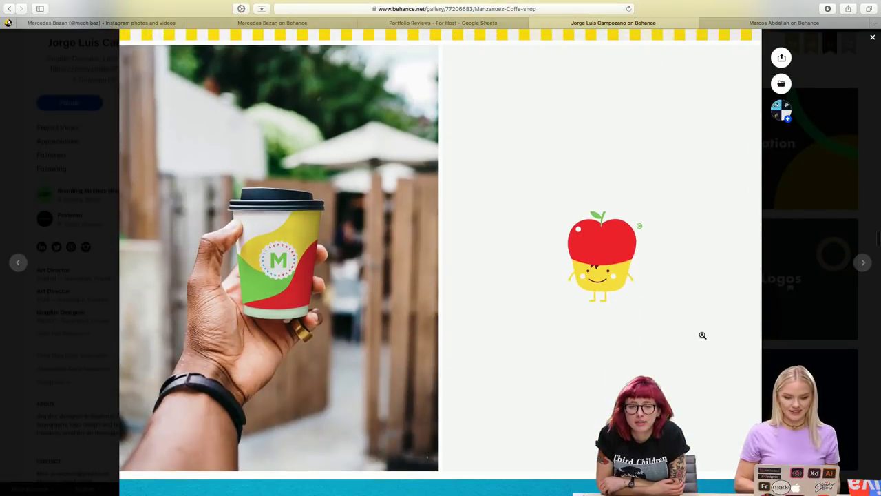
scroll(684, 369, "up", 4)
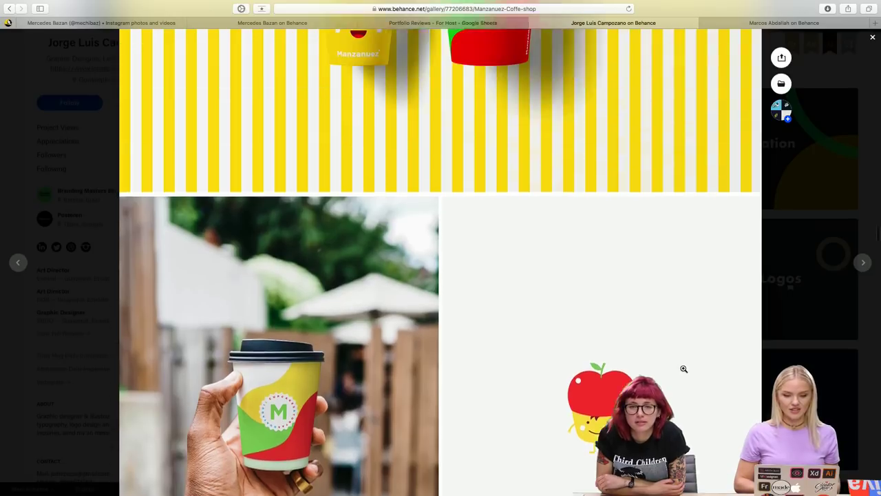
scroll(684, 368, "up", 4)
scroll(683, 369, "up", 1)
scroll(683, 368, "down", 2)
scroll(683, 369, "down", 5)
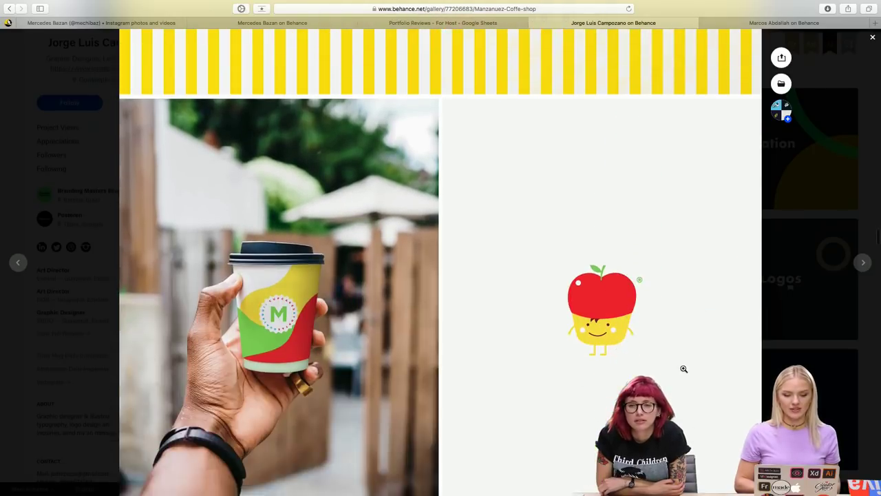
scroll(683, 368, "down", 2)
scroll(683, 368, "down", 5)
scroll(684, 368, "down", 4)
scroll(683, 368, "down", 3)
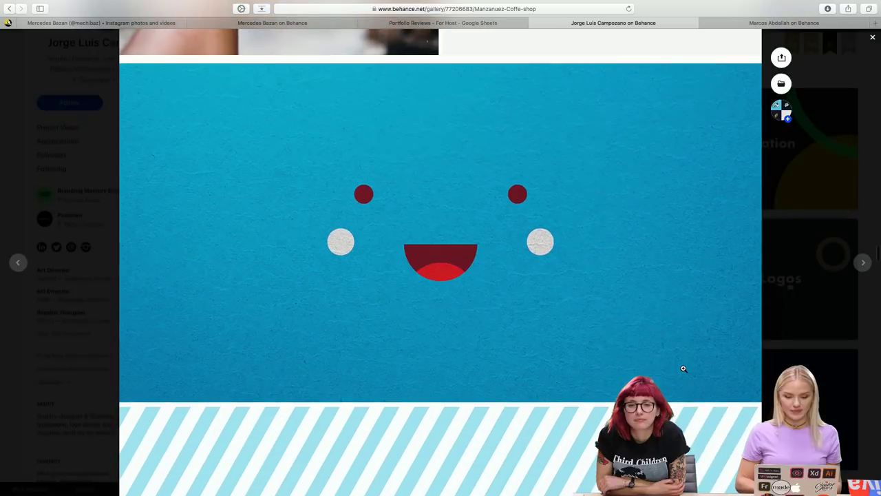
- View the blue smiley-face panel full size, then return to the project view
left_click(443, 241)
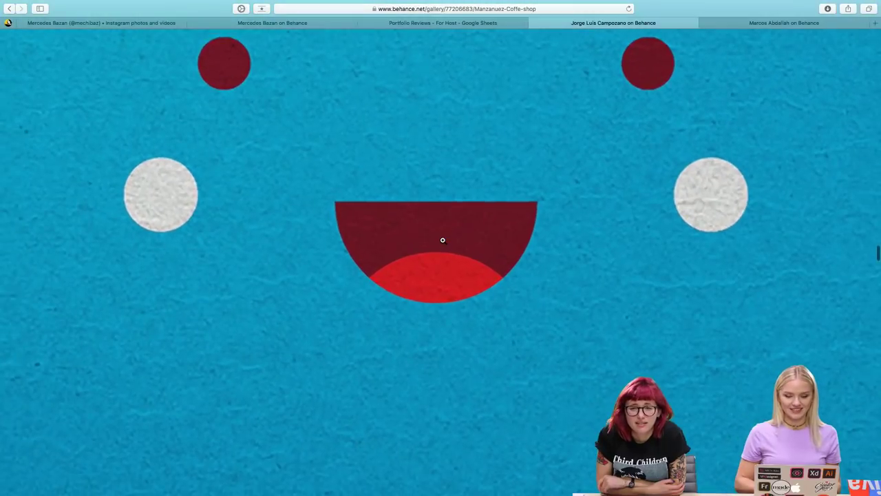
scroll(482, 234, "up", 1)
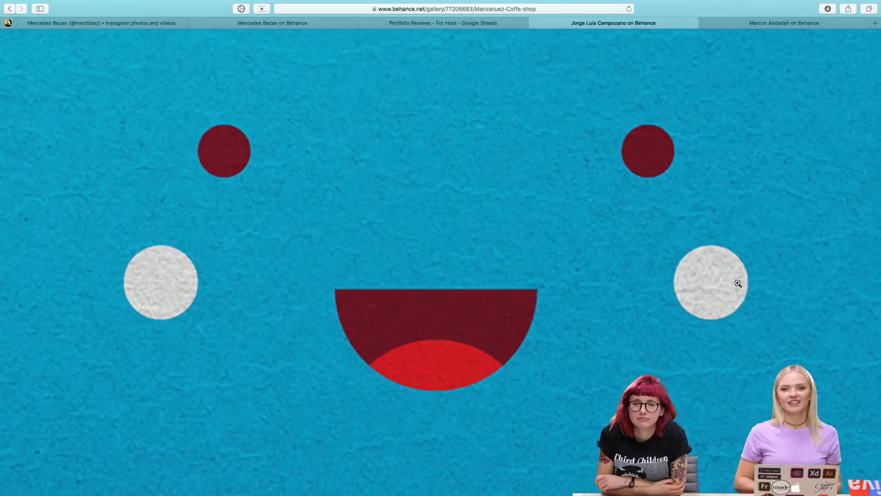
left_click(567, 227)
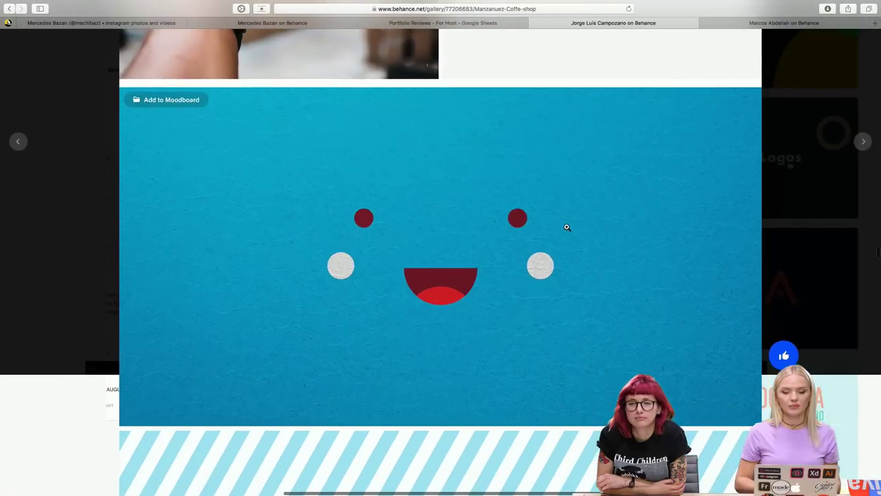
- Scroll through the packaging and stationery mockups to the yellow smiling-face business cards
scroll(720, 238, "down", 5)
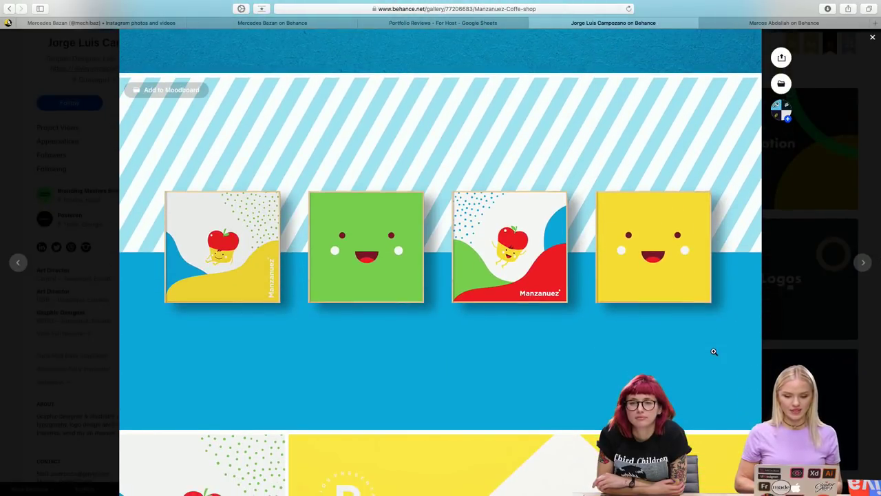
scroll(713, 351, "down", 1)
scroll(714, 351, "down", 2)
scroll(714, 351, "down", 3)
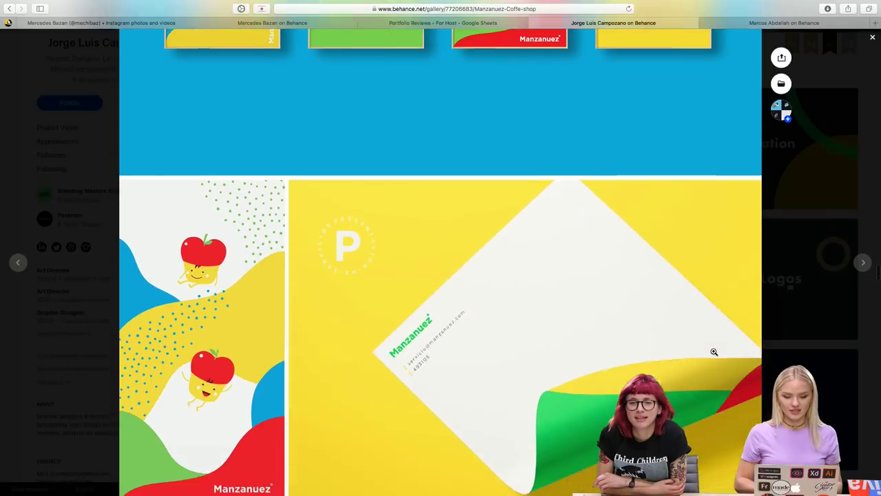
scroll(714, 351, "down", 2)
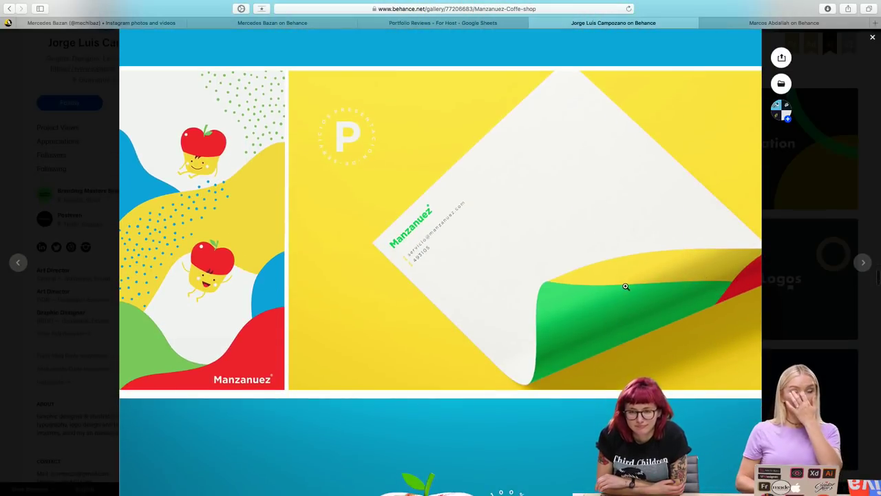
scroll(679, 322, "down", 1)
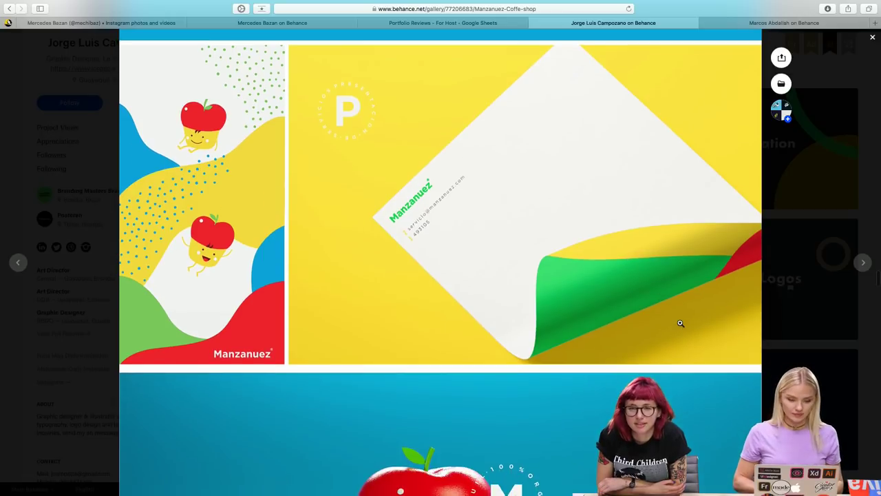
scroll(679, 322, "up", 1)
scroll(679, 322, "down", 2)
scroll(679, 322, "up", 1)
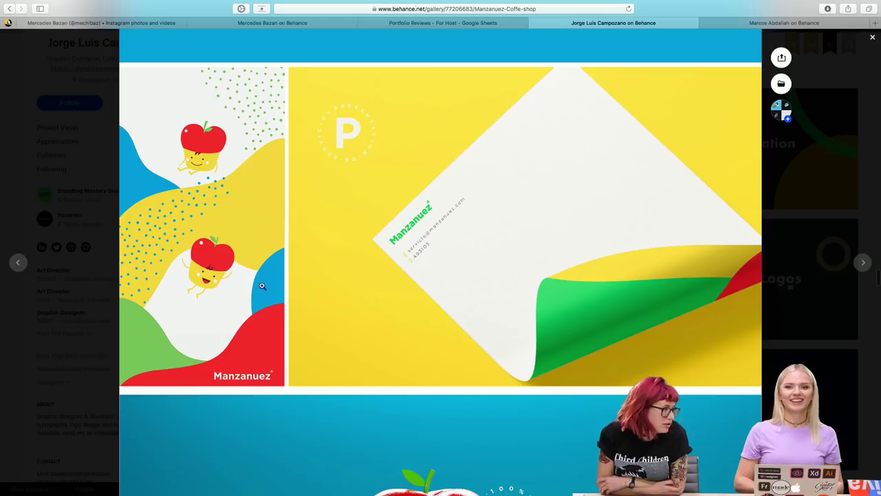
scroll(643, 342, "down", 3)
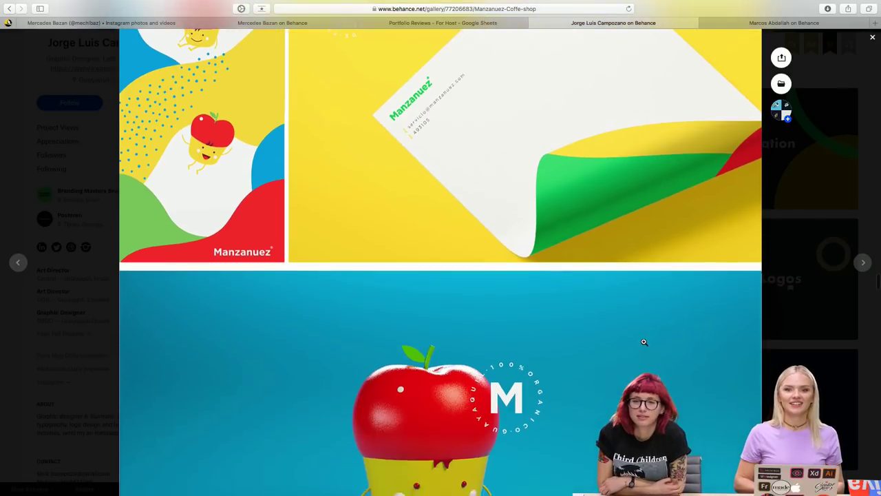
scroll(643, 341, "down", 3)
scroll(643, 341, "down", 1)
scroll(644, 342, "down", 2)
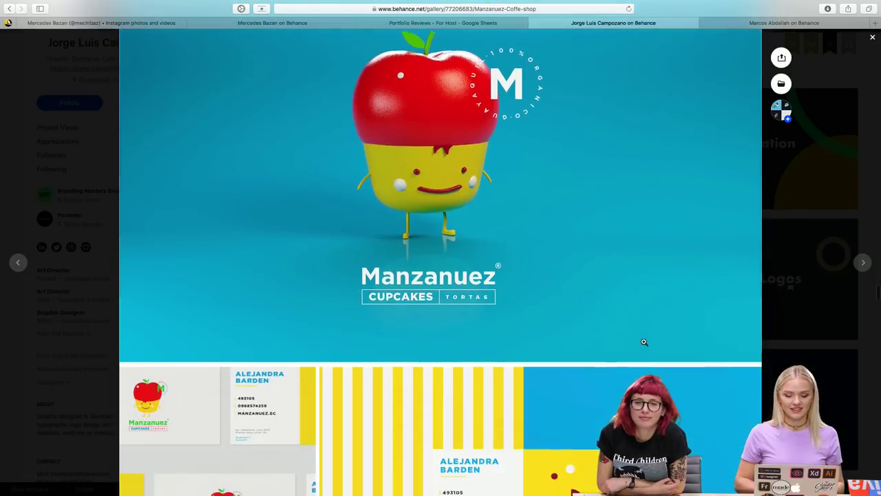
scroll(643, 341, "down", 4)
scroll(643, 342, "down", 1)
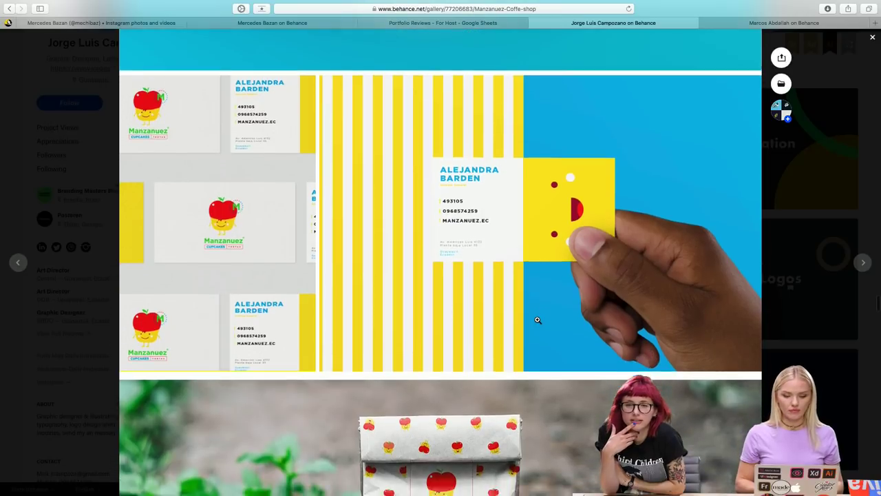
- Enlarge the Manzanuez paper bag mockup photo, then return it to the project view
scroll(538, 320, "down", 5)
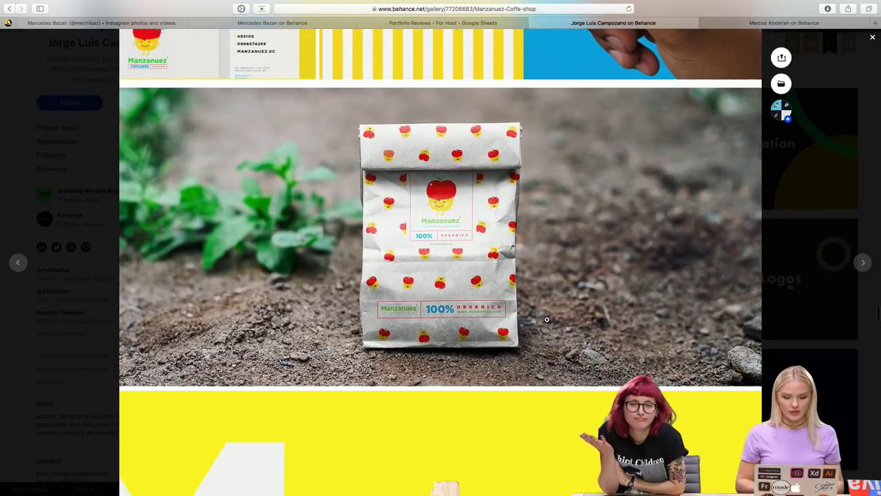
left_click(449, 212)
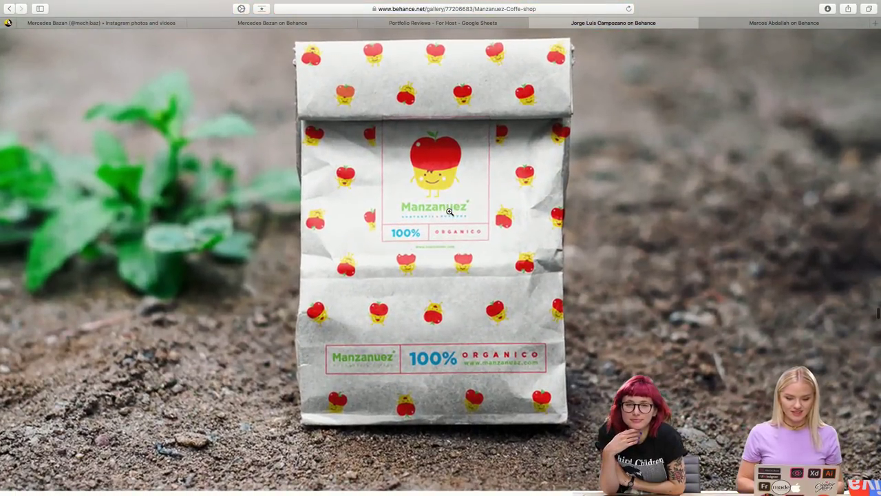
left_click(449, 212)
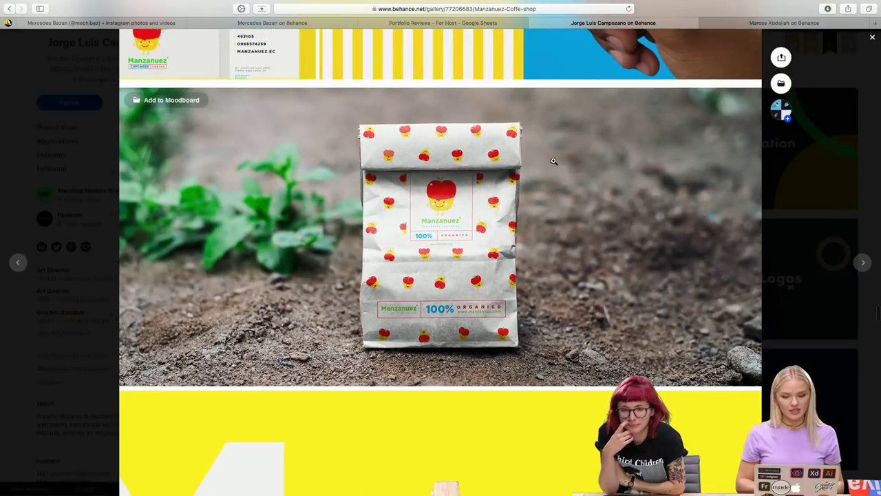
- Browse back and forth through the Manzanuez coffee shop mockup images
scroll(616, 207, "down", 3)
scroll(616, 206, "down", 5)
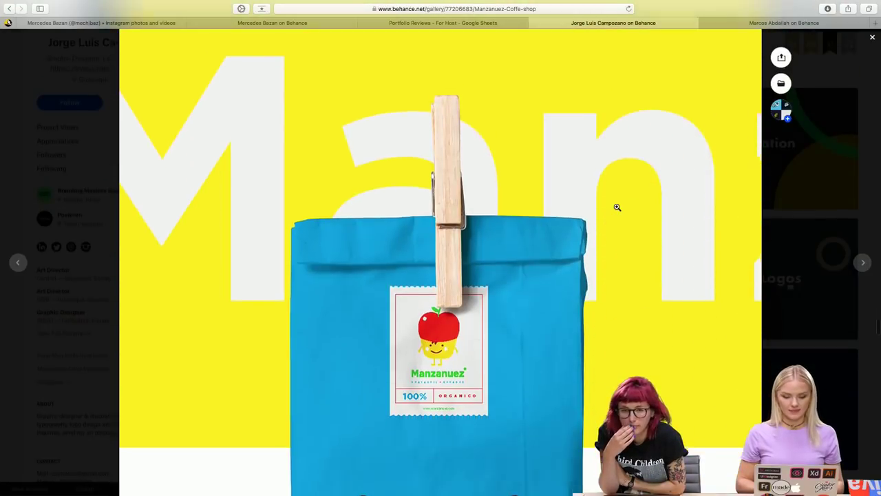
scroll(617, 207, "down", 2)
scroll(616, 207, "up", 3)
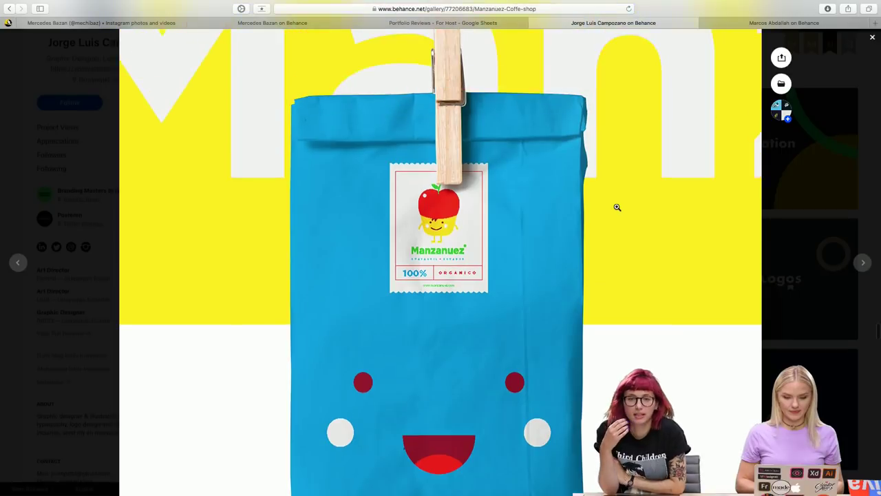
scroll(617, 207, "down", 2)
scroll(617, 207, "down", 2)
scroll(616, 206, "down", 2)
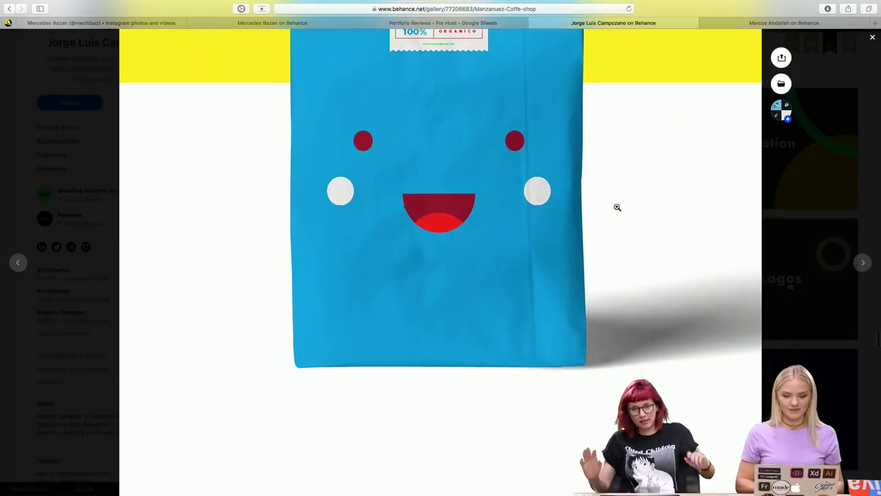
scroll(616, 206, "up", 1)
scroll(617, 207, "up", 3)
scroll(616, 207, "down", 1)
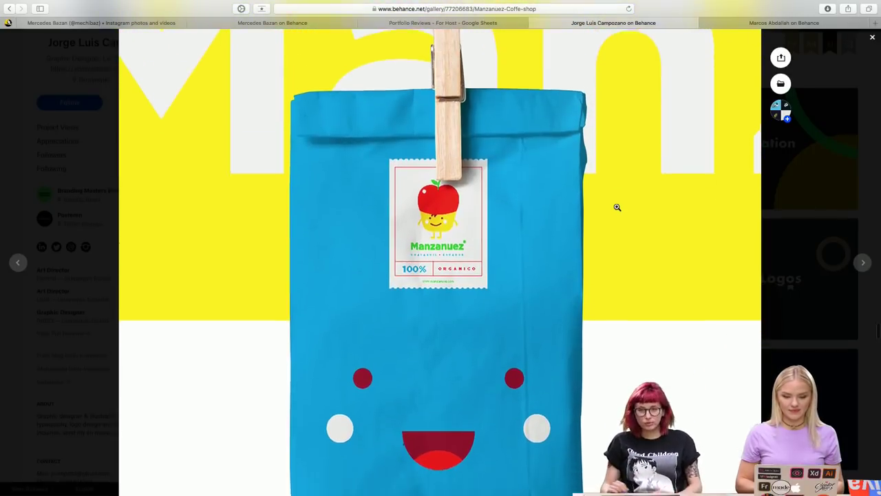
scroll(616, 206, "down", 2)
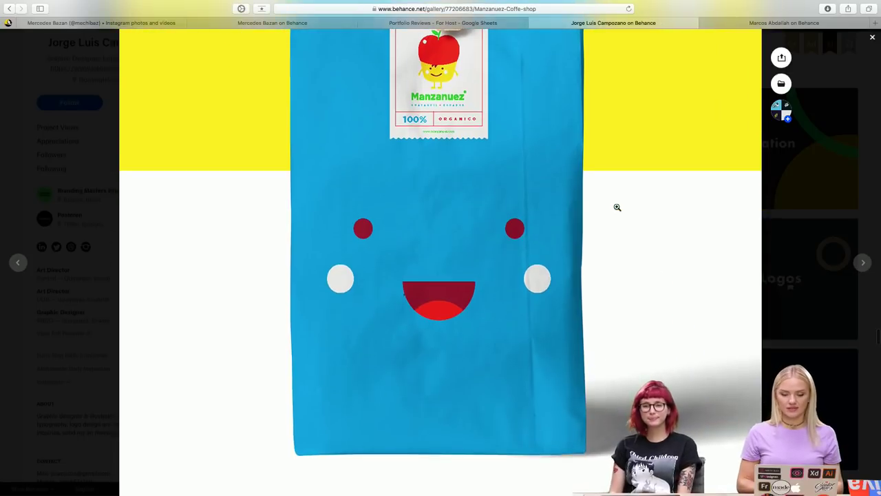
scroll(619, 235, "up", 3)
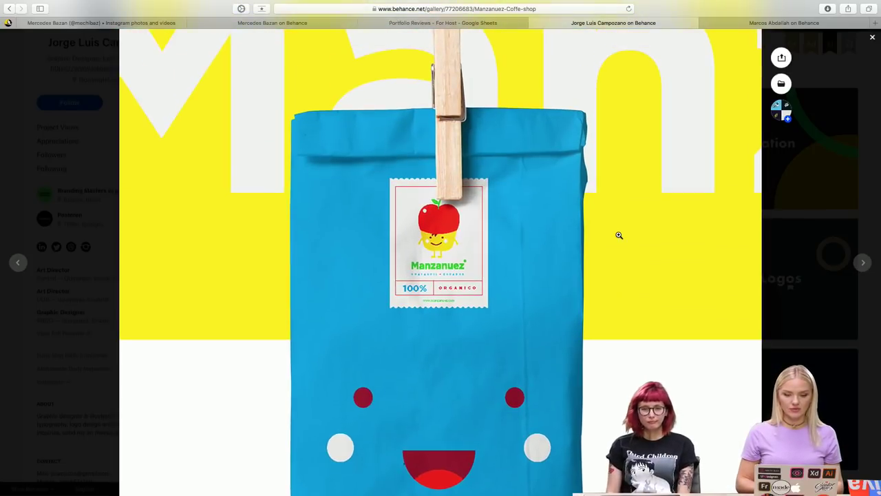
scroll(619, 236, "up", 1)
scroll(619, 235, "down", 2)
scroll(619, 235, "down", 3)
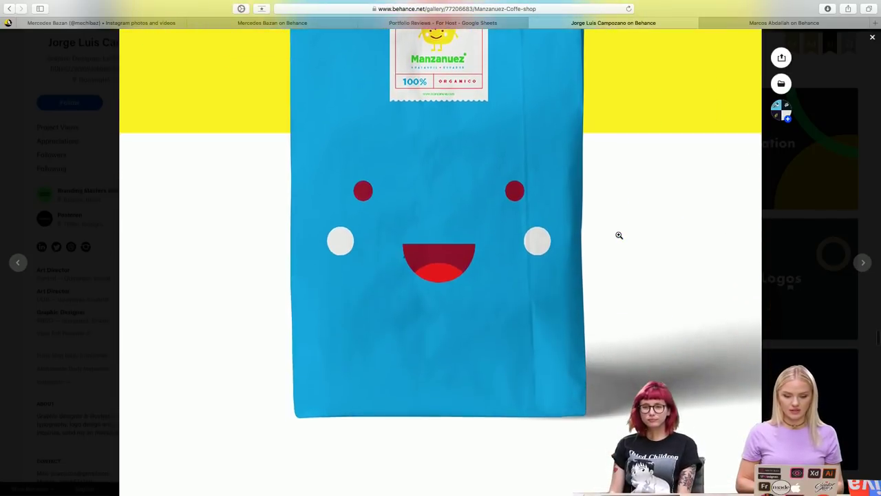
scroll(619, 236, "down", 3)
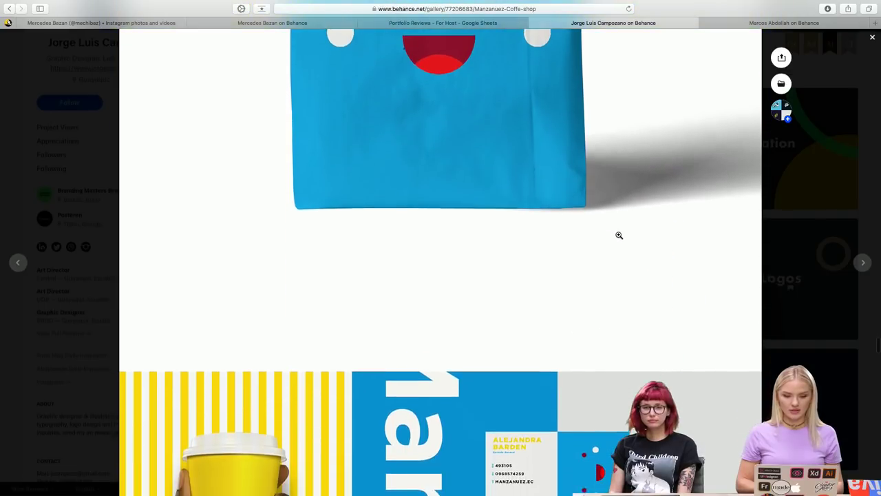
scroll(619, 235, "up", 3)
scroll(410, 162, "up", 5)
scroll(411, 162, "up", 3)
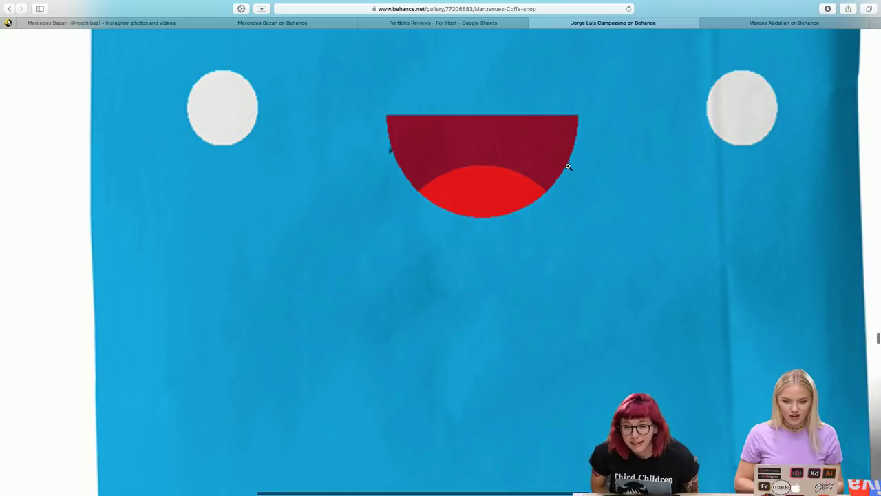
scroll(568, 166, "down", 5)
scroll(568, 167, "down", 3)
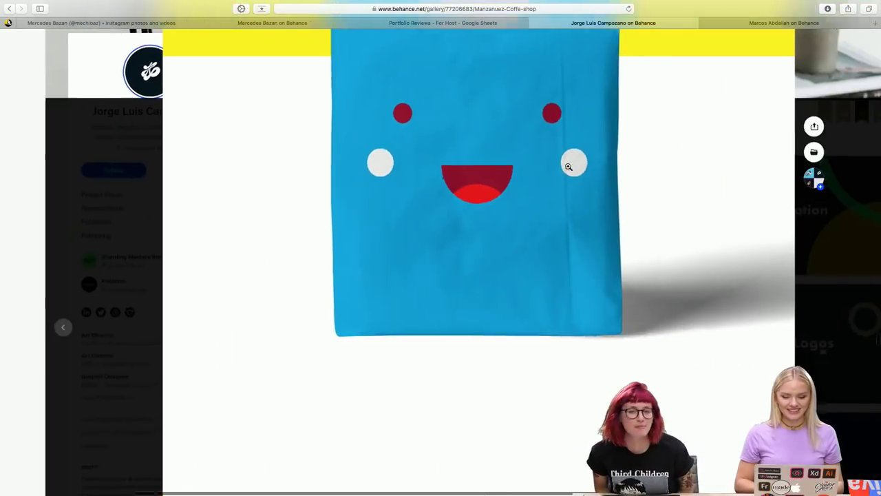
scroll(643, 248, "up", 3)
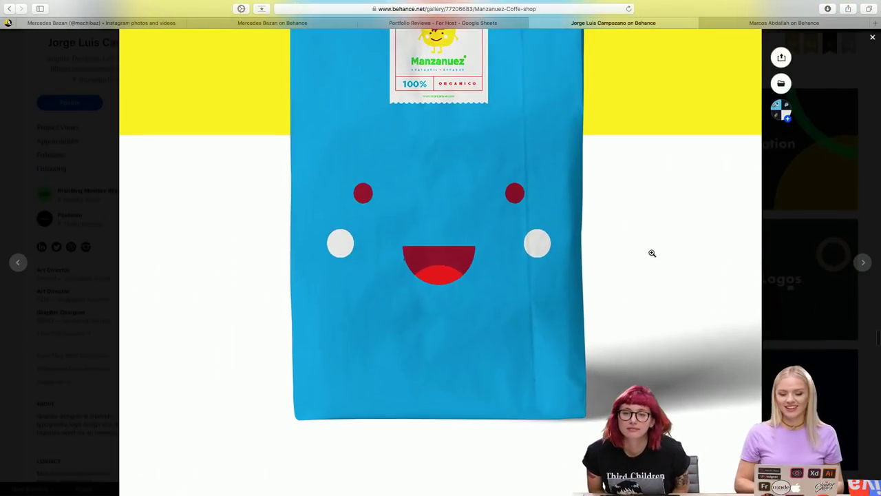
scroll(652, 253, "up", 2)
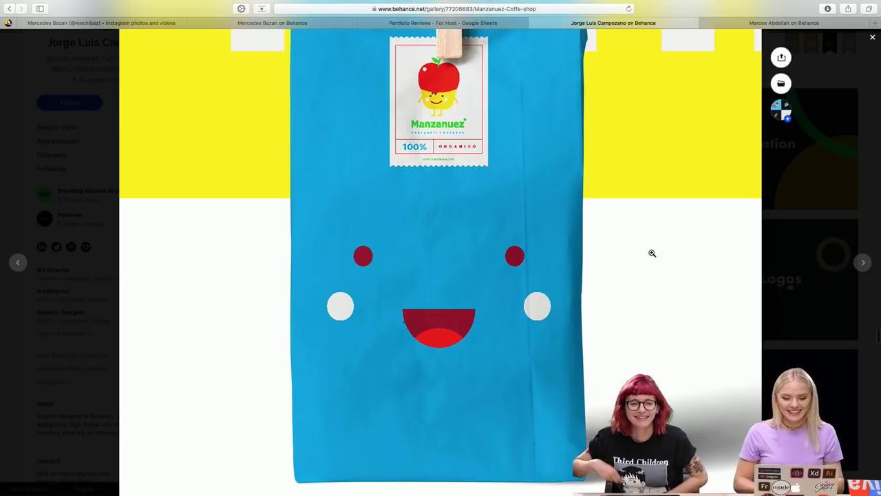
scroll(651, 252, "up", 2)
scroll(652, 253, "down", 3)
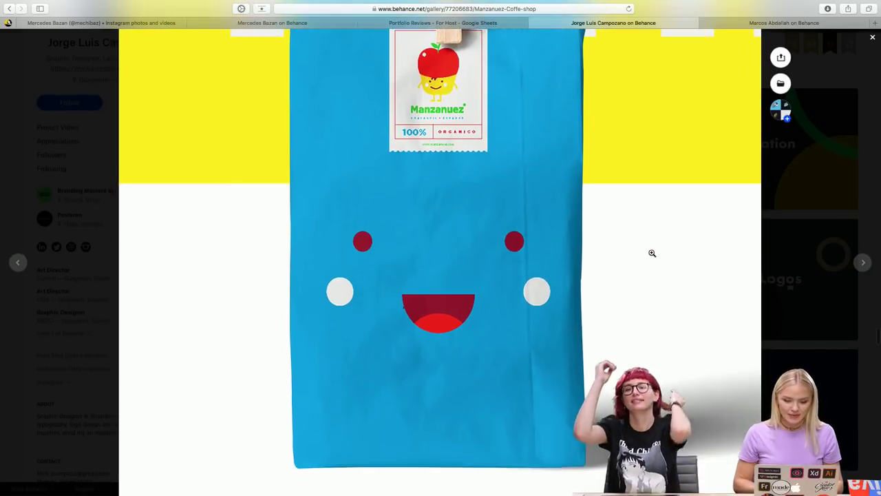
scroll(652, 252, "up", 3)
scroll(651, 252, "down", 2)
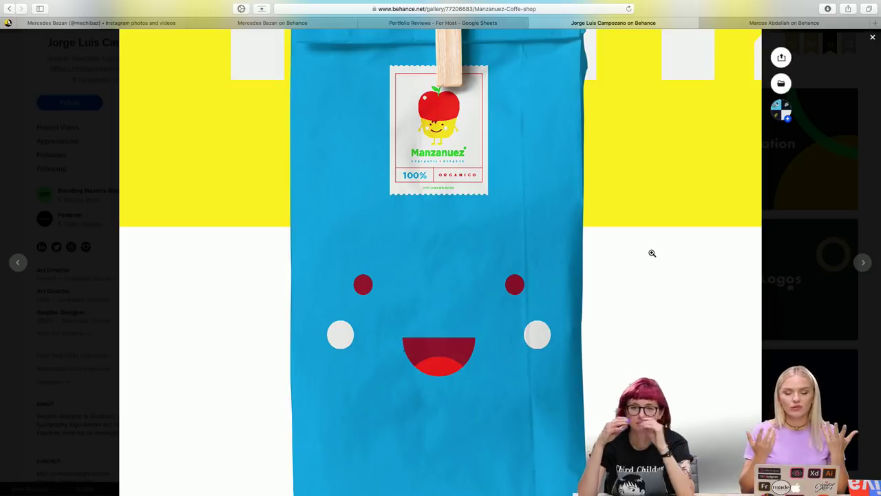
scroll(652, 253, "down", 2)
scroll(652, 253, "down", 3)
scroll(652, 252, "up", 4)
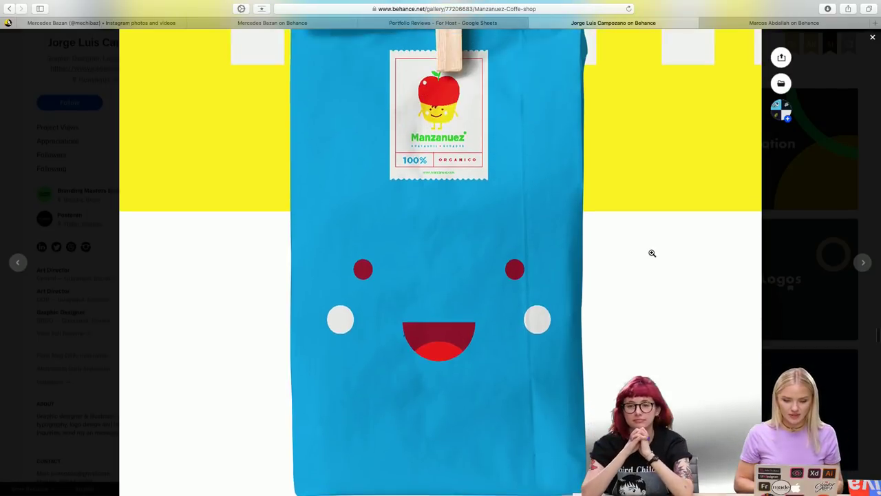
- Scroll down to the description and footer showing 108 appreciations, 930 views, 16 comments
scroll(615, 296, "down", 2)
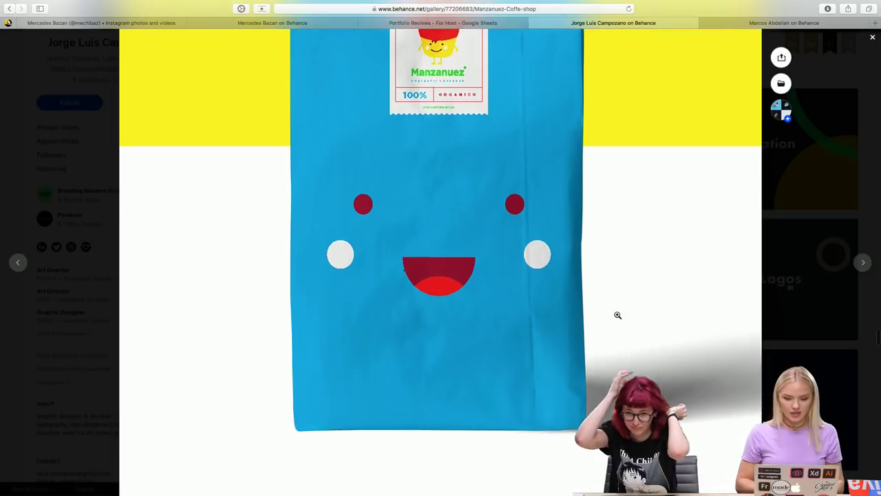
scroll(617, 315, "down", 3)
scroll(618, 315, "down", 2)
scroll(618, 315, "down", 3)
scroll(617, 314, "down", 3)
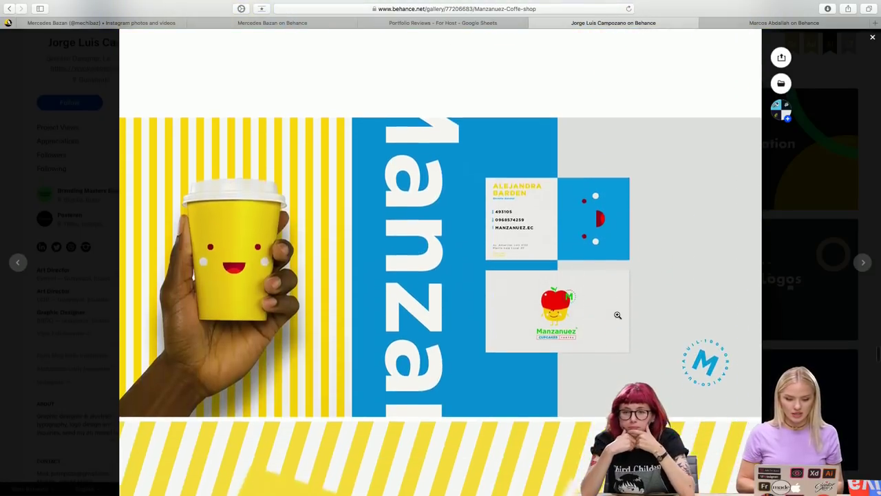
scroll(618, 314, "down", 1)
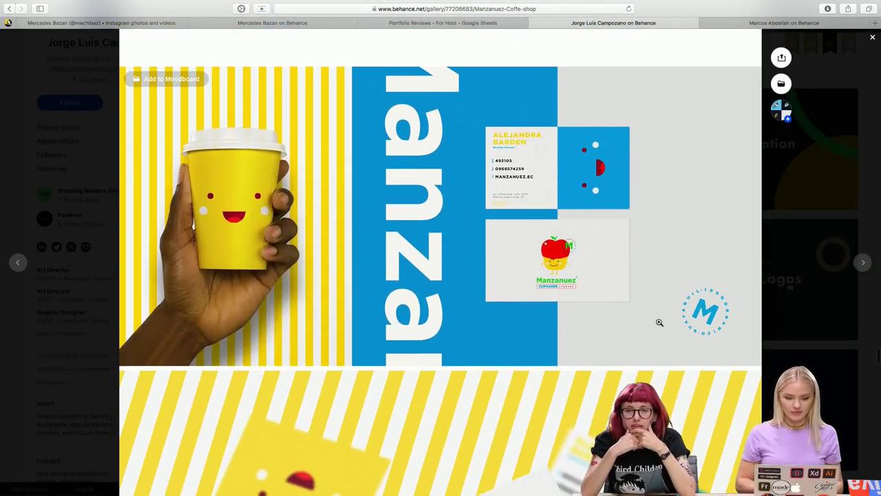
scroll(659, 321, "down", 1)
scroll(659, 321, "down", 1)
scroll(658, 321, "down", 2)
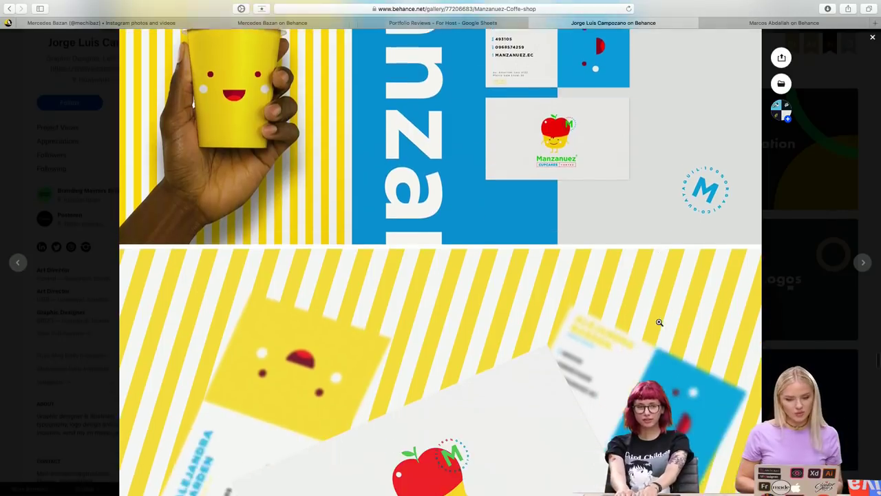
scroll(659, 321, "down", 3)
scroll(658, 321, "down", 3)
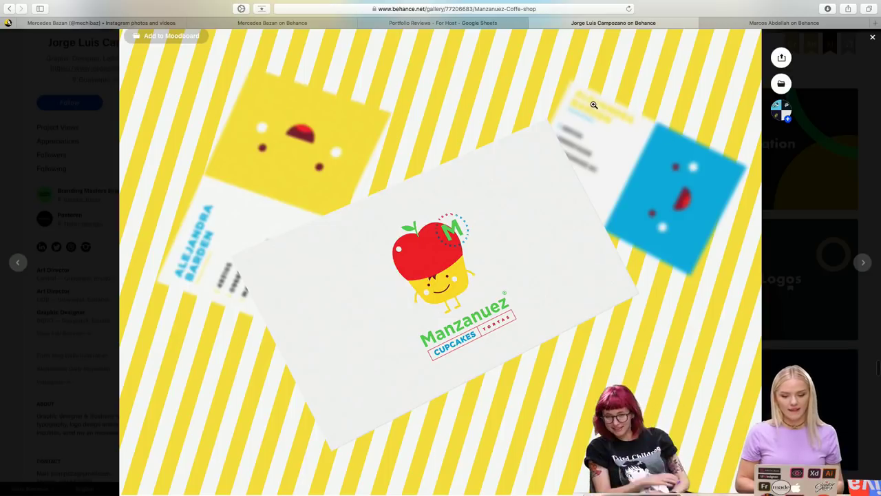
scroll(593, 105, "down", 1)
scroll(593, 105, "down", 2)
scroll(593, 105, "down", 3)
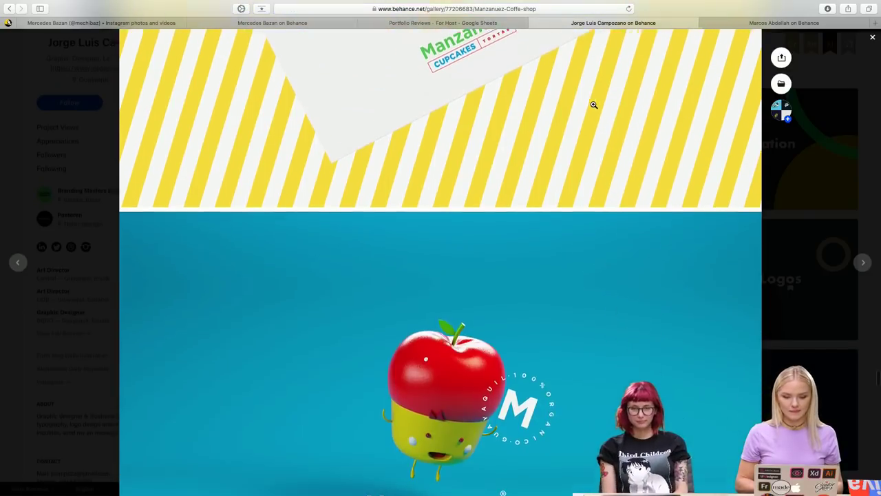
scroll(593, 105, "down", 3)
scroll(593, 104, "down", 4)
scroll(593, 105, "down", 2)
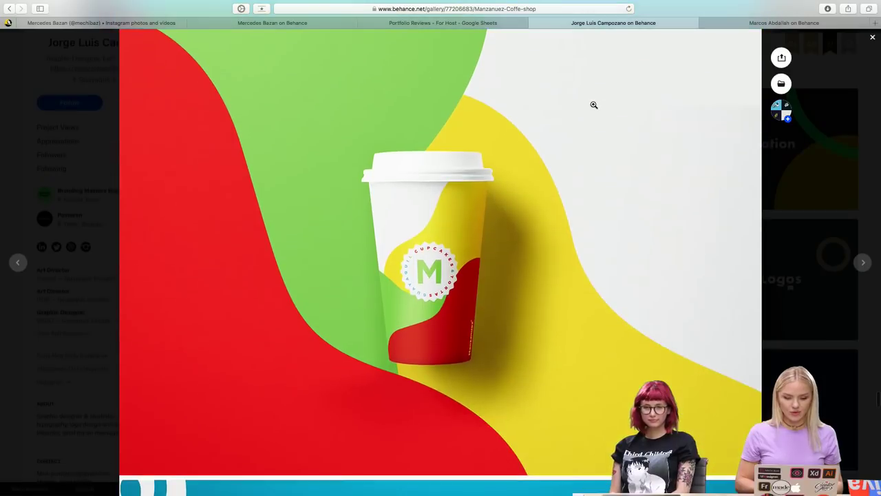
scroll(593, 104, "down", 2)
scroll(594, 105, "down", 3)
scroll(594, 104, "down", 4)
scroll(594, 104, "down", 1)
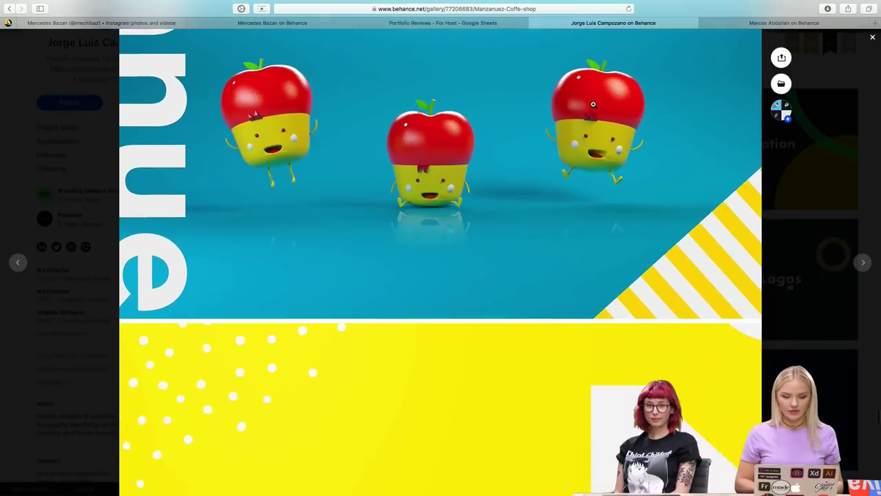
scroll(594, 105, "down", 2)
scroll(593, 105, "down", 4)
scroll(593, 104, "down", 1)
scroll(593, 104, "down", 3)
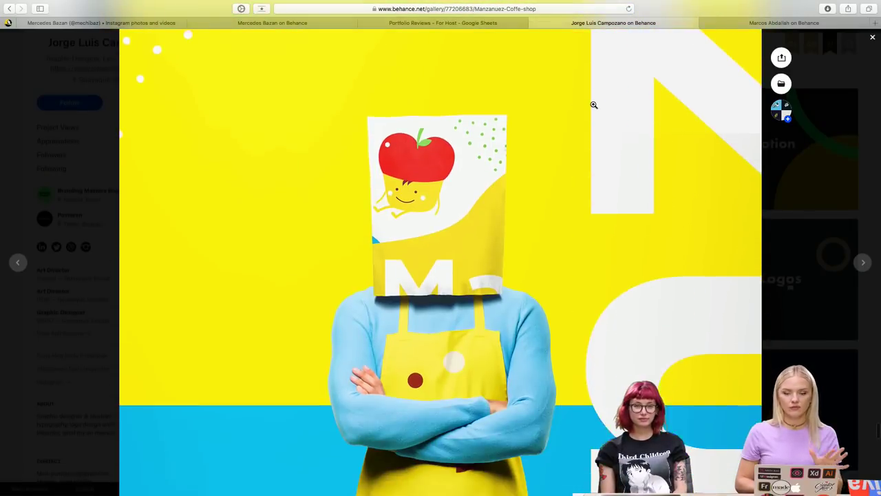
scroll(593, 104, "down", 1)
scroll(609, 174, "down", 1)
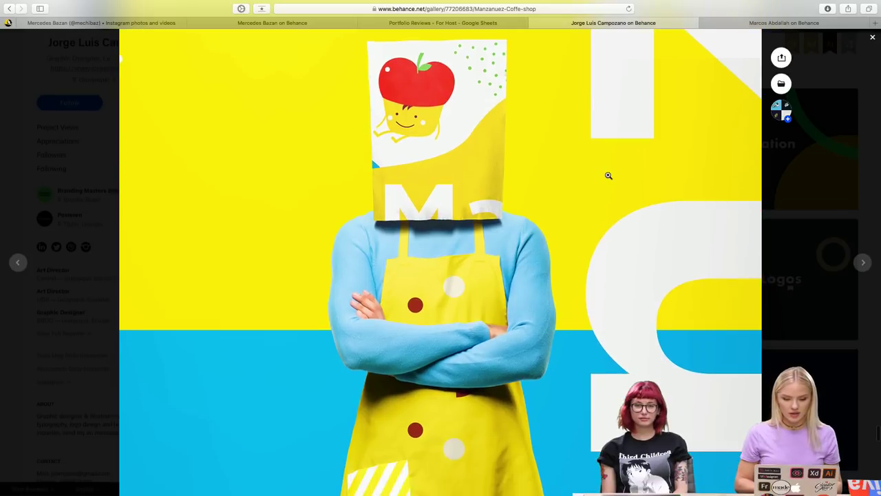
scroll(609, 175, "down", 5)
scroll(609, 174, "down", 3)
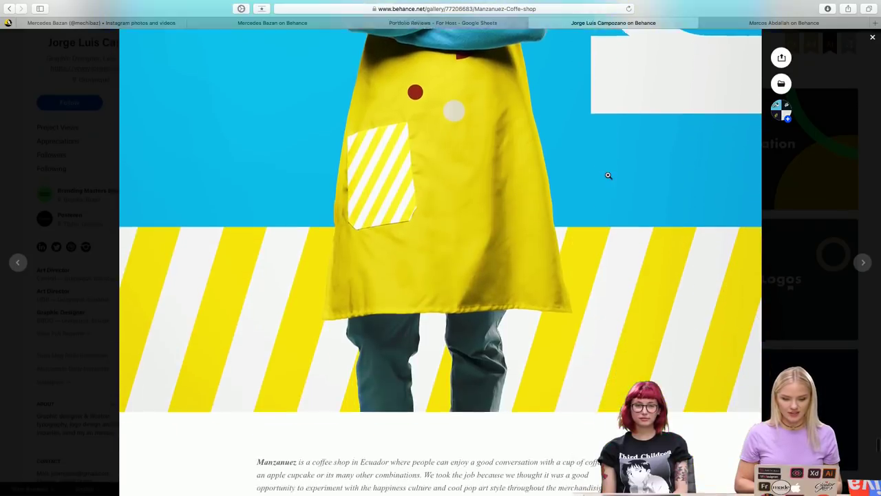
scroll(608, 174, "down", 4)
- Appreciate the Manzanuez Coffe shop project
scroll(608, 175, "down", 1)
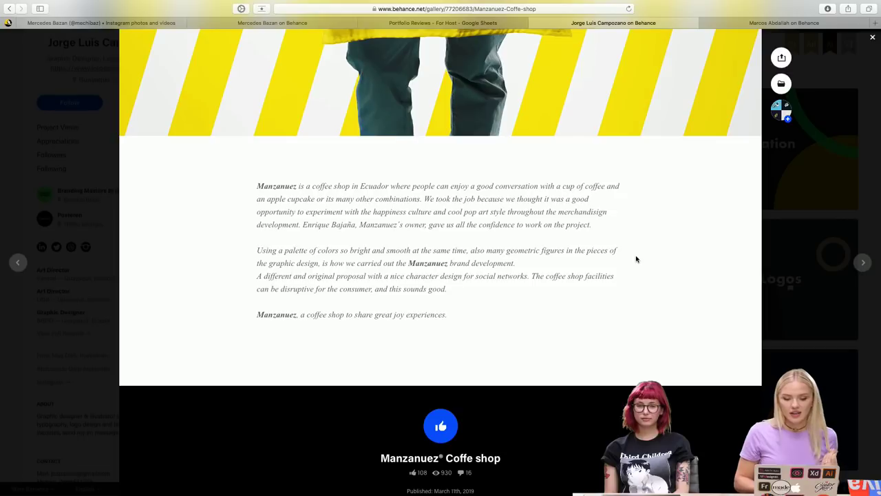
scroll(635, 259, "up", 3)
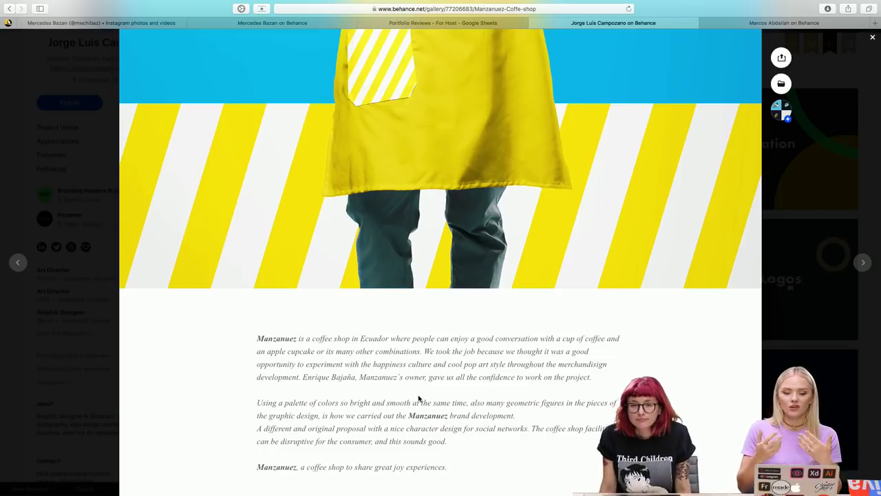
scroll(418, 398, "down", 5)
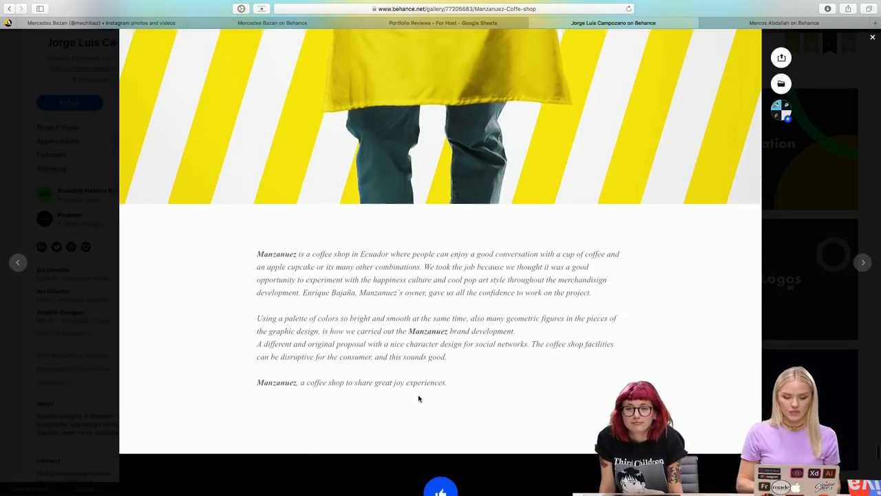
left_click(439, 386)
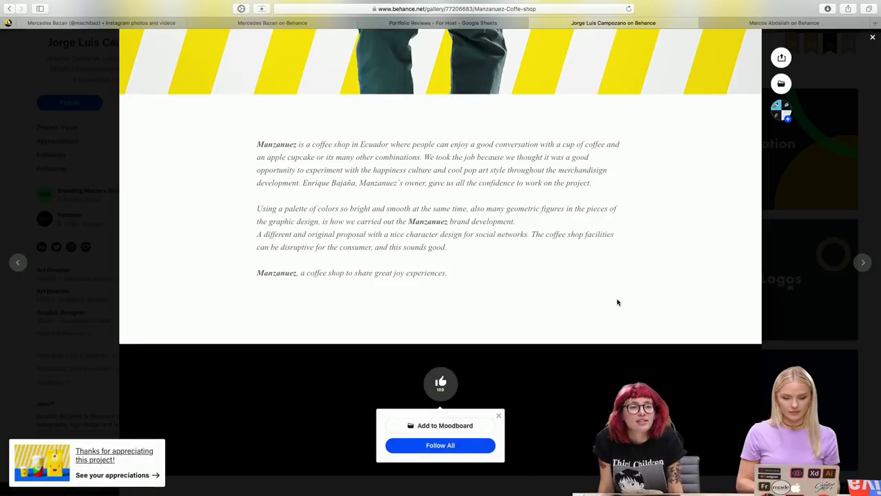
- View the project's Multiple Owners list, then close the project back to the profile
scroll(617, 301, "up", 2)
scroll(616, 301, "up", 8)
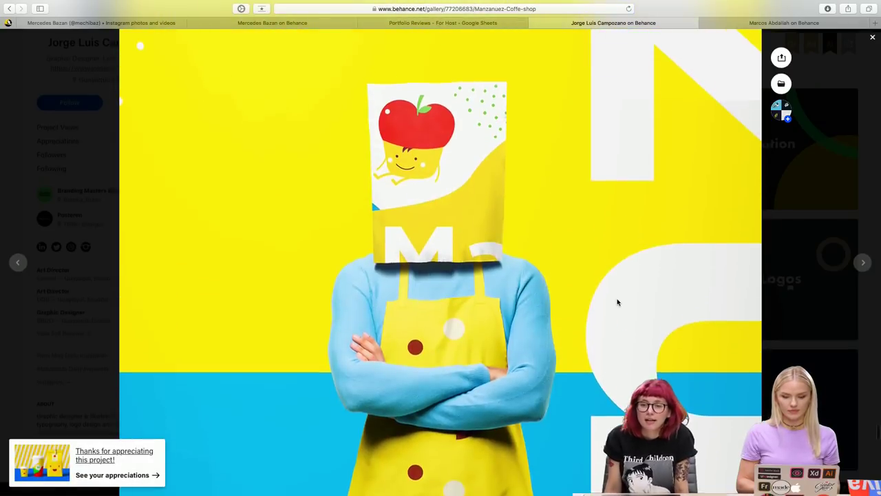
scroll(617, 302, "up", 5)
scroll(616, 301, "up", 5)
scroll(617, 301, "up", 5)
scroll(616, 301, "up", 5)
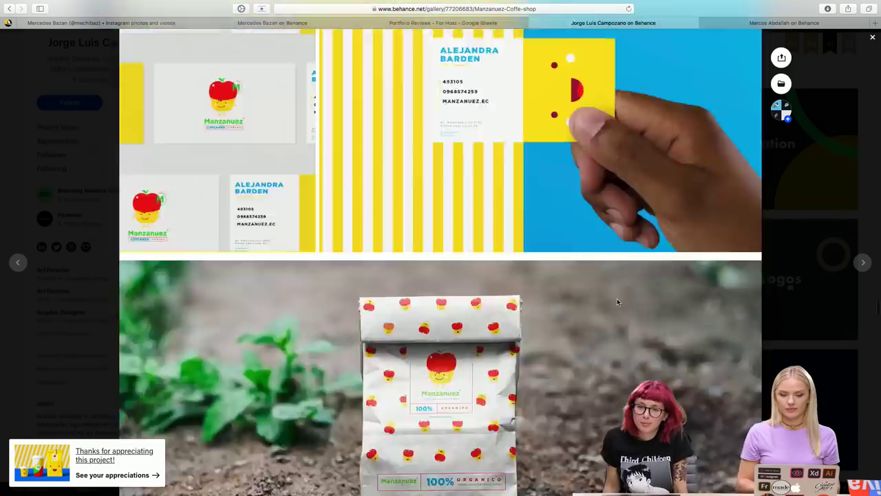
scroll(617, 301, "up", 5)
scroll(616, 302, "up", 3)
scroll(617, 302, "up", 4)
scroll(616, 301, "up", 3)
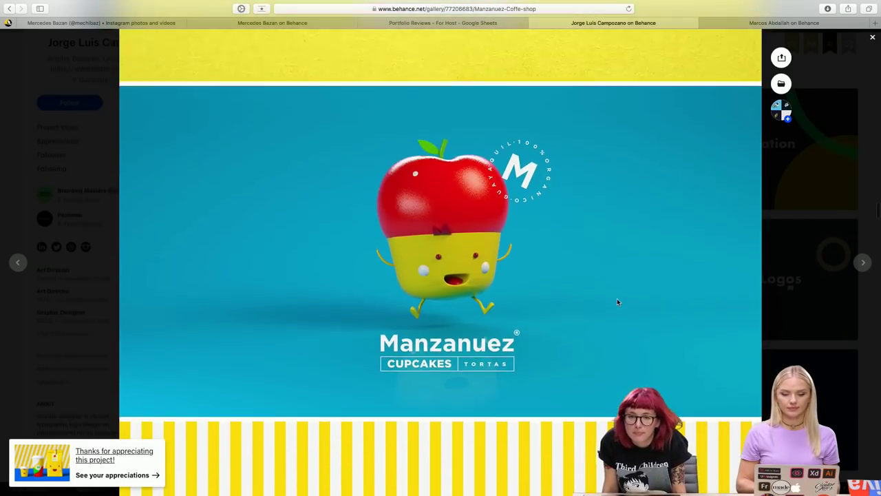
scroll(616, 302, "up", 5)
scroll(616, 302, "up", 5)
scroll(616, 302, "up", 5)
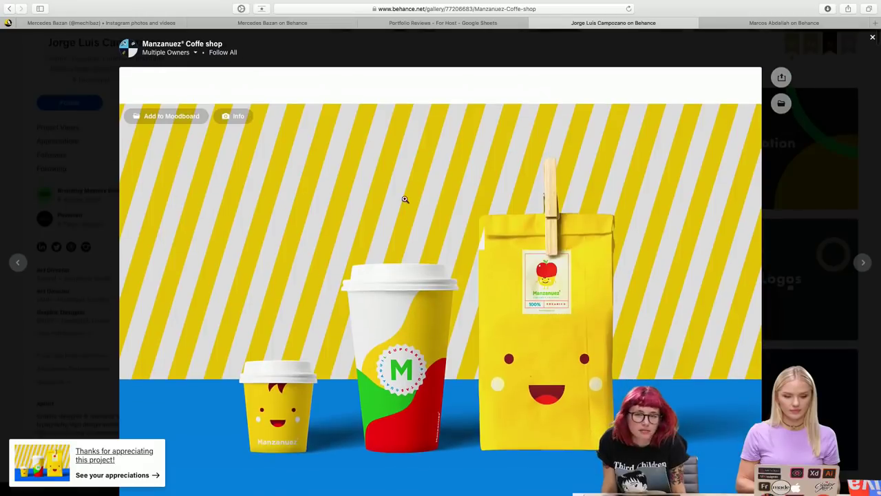
left_click(196, 53)
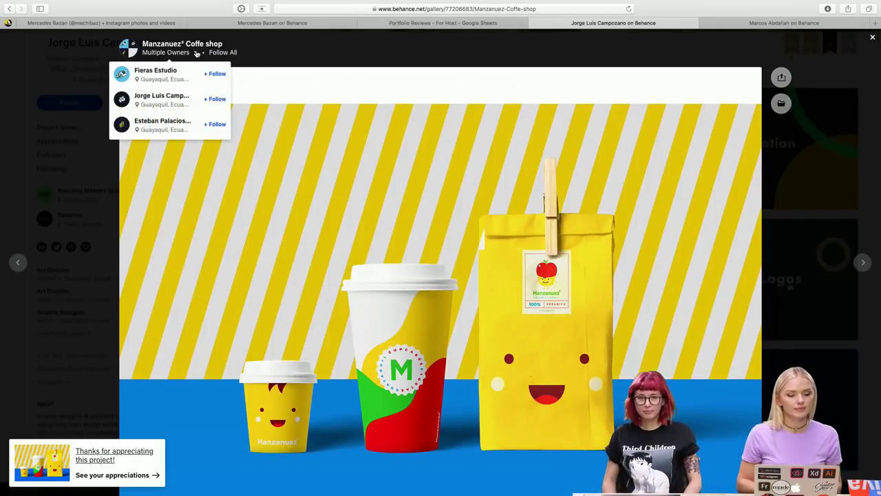
left_click(308, 79)
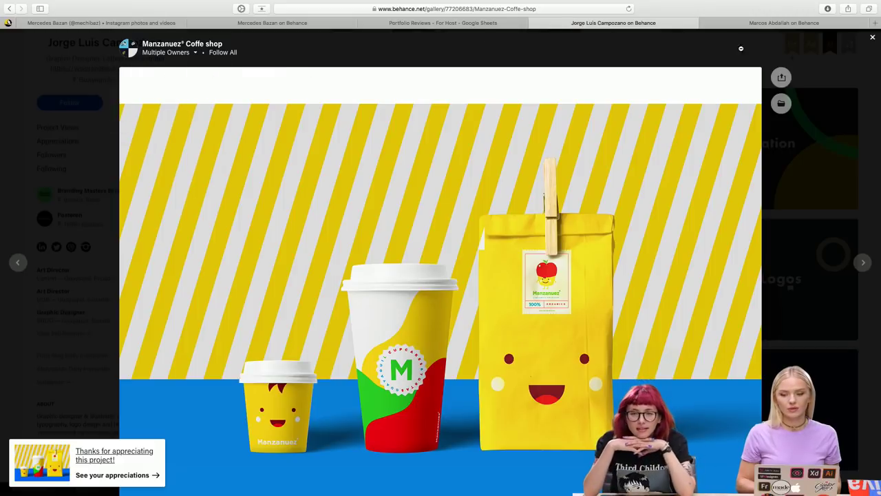
left_click(872, 42)
- Open the Inca Tea Bags project from the designer's profile grid
scroll(527, 148, "up", 3)
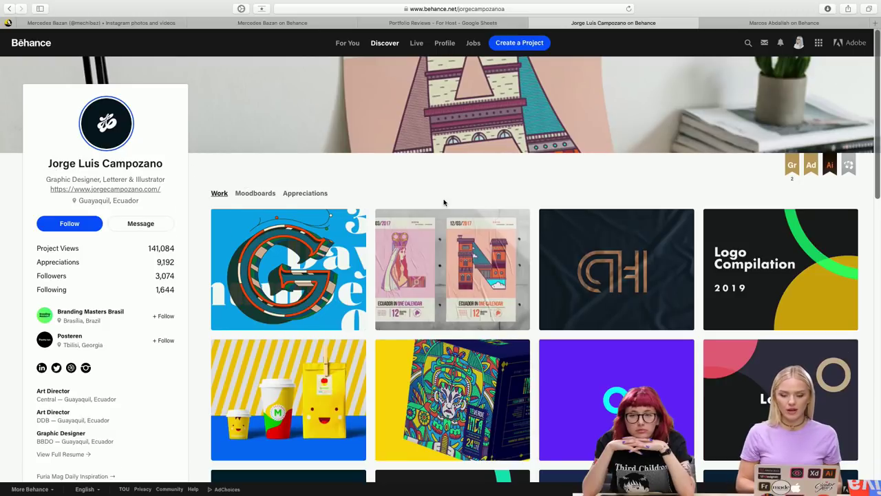
scroll(444, 203, "down", 5)
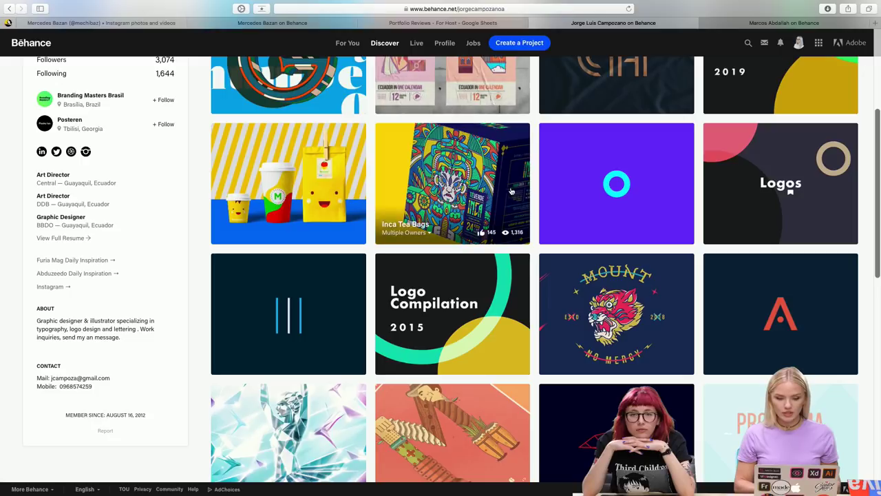
left_click(444, 174)
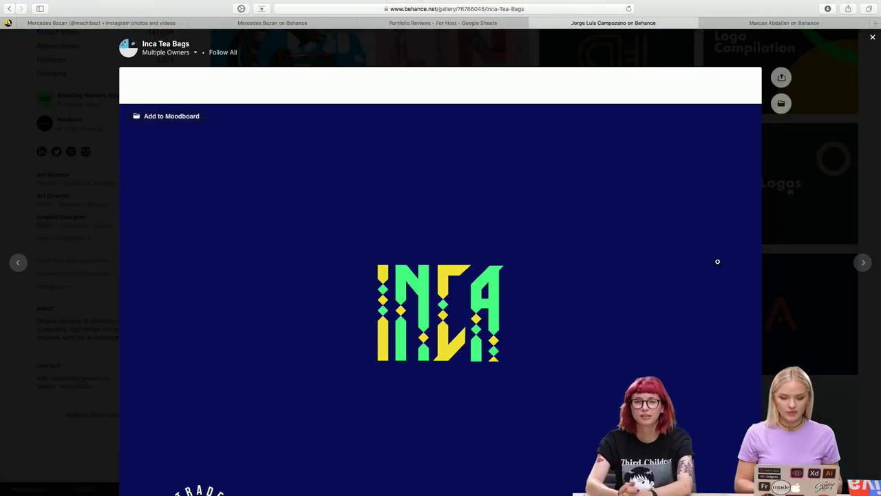
- Scroll down to the row of tea deity illustrations and enlarge them
scroll(717, 261, "down", 3)
scroll(717, 261, "down", 3)
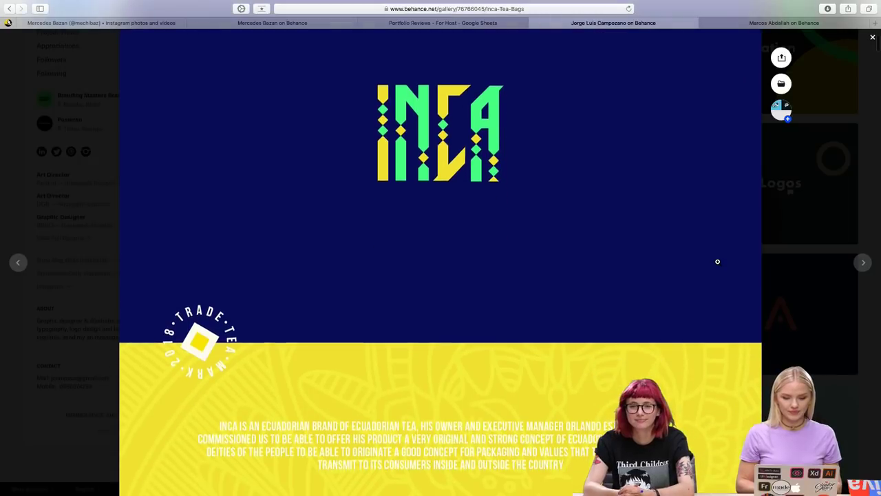
scroll(717, 261, "down", 1)
scroll(717, 261, "down", 3)
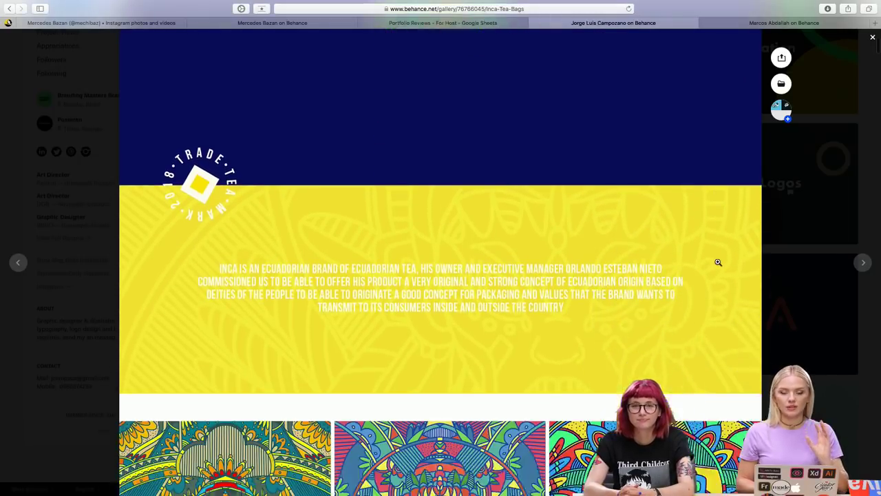
scroll(717, 261, "down", 4)
scroll(718, 261, "up", 1)
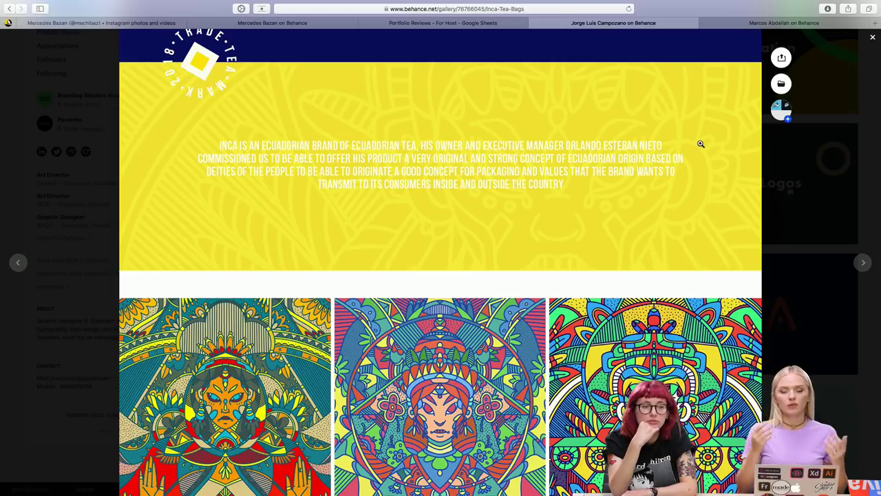
scroll(701, 143, "down", 5)
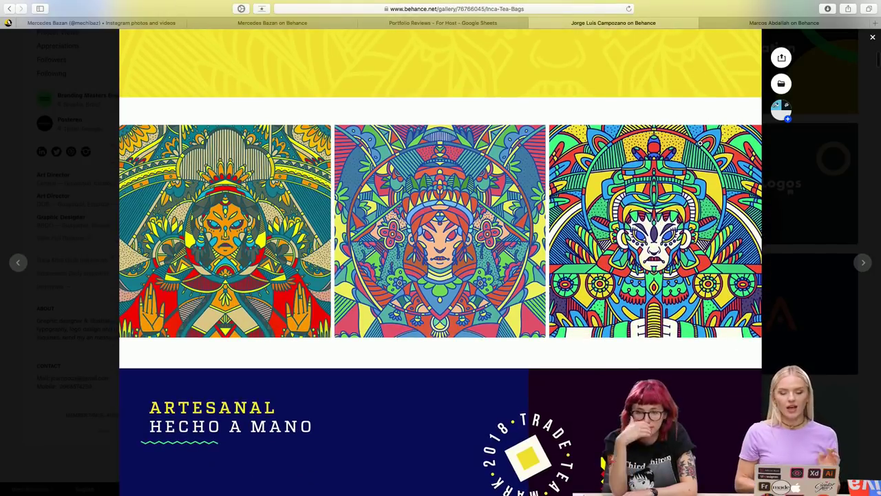
scroll(700, 142, "down", 1)
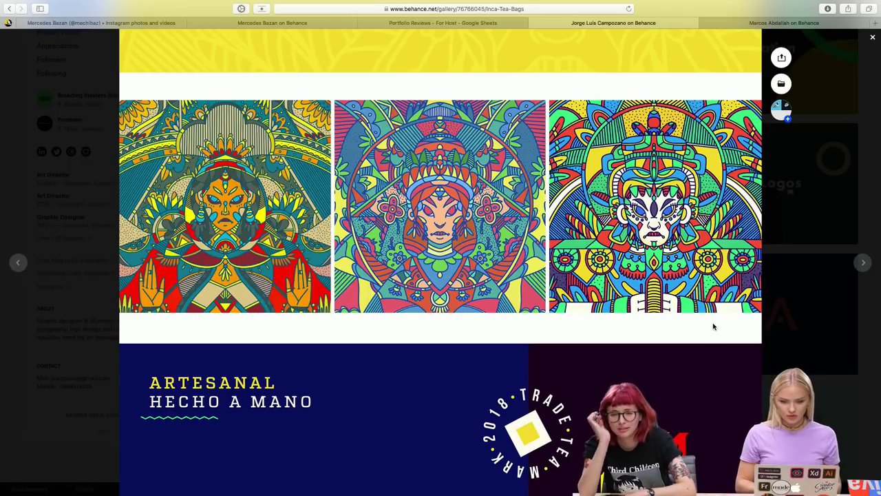
scroll(712, 327, "down", 1)
scroll(712, 323, "down", 2)
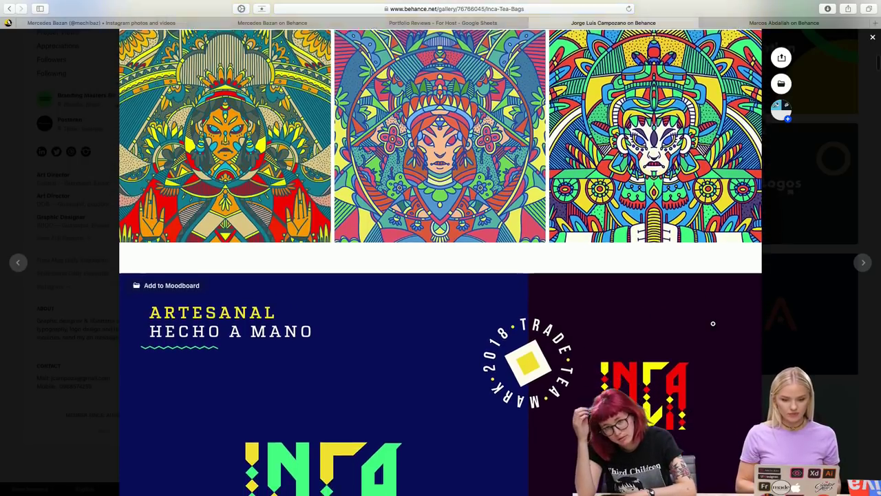
scroll(712, 323, "up", 3)
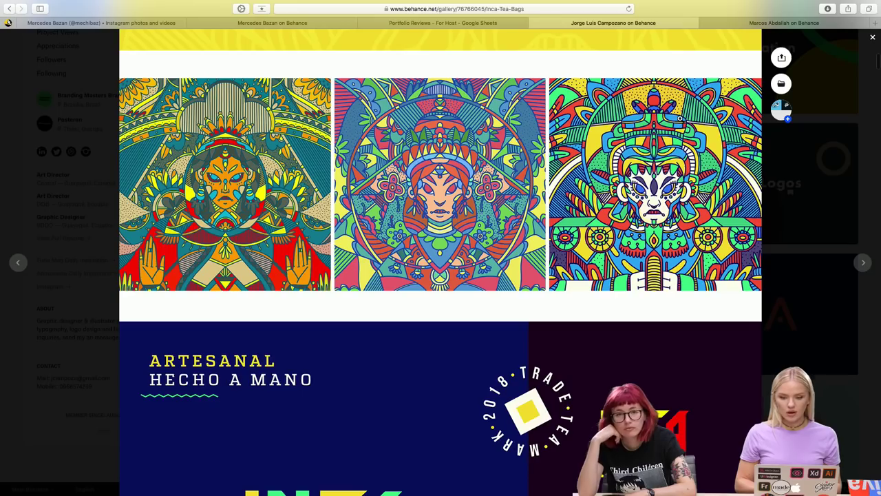
left_click(680, 118)
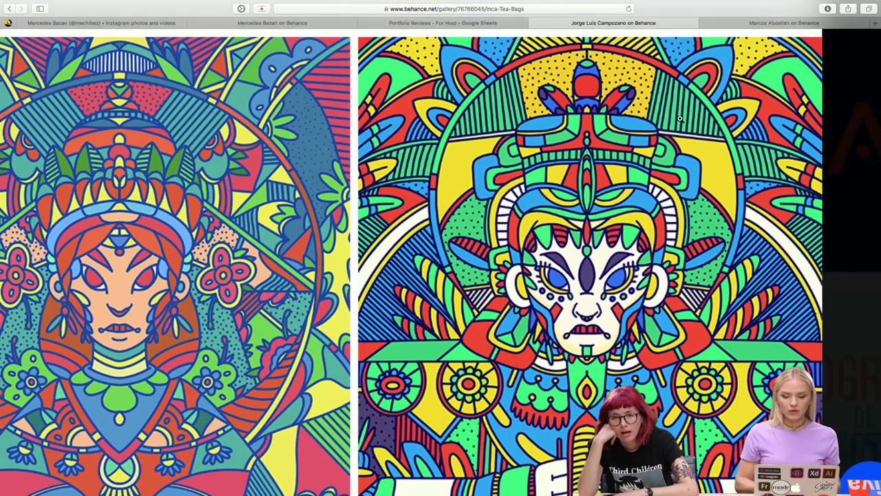
- Shrink the enlarged Inca Tea Bags illustrations back to normal size
scroll(680, 118, "down", 1)
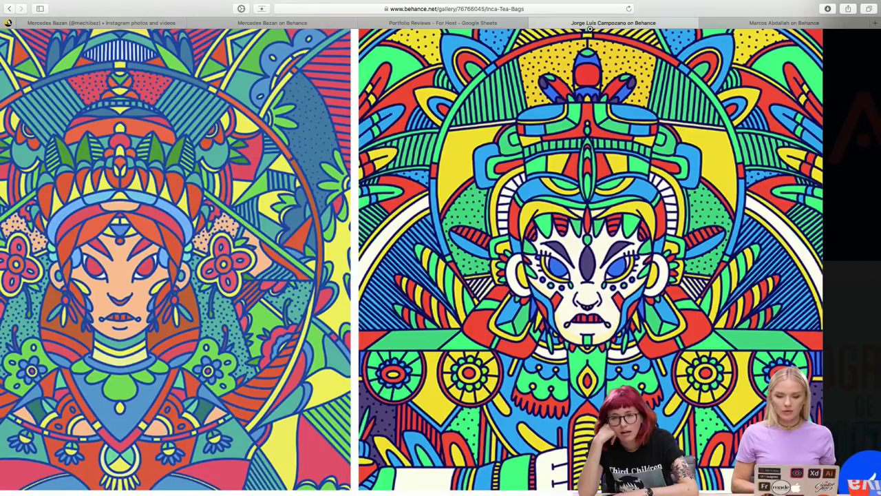
left_click(661, 322)
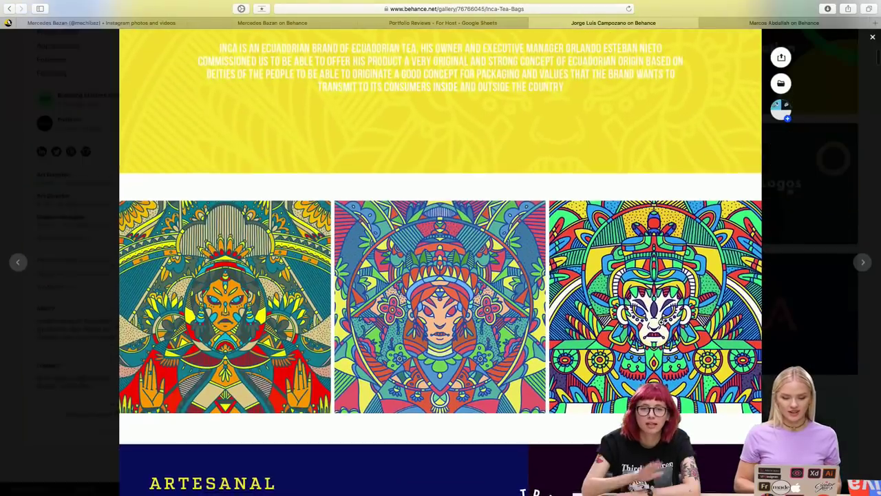
scroll(663, 344, "down", 3)
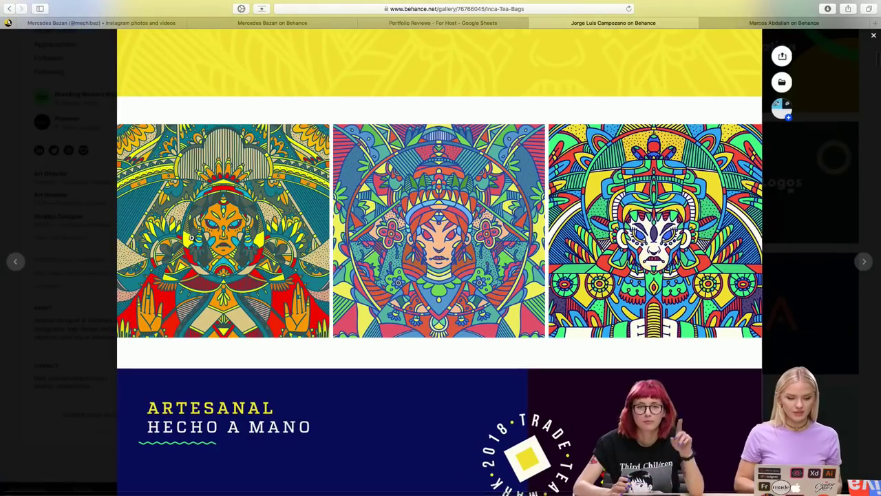
scroll(191, 238, "up", 5)
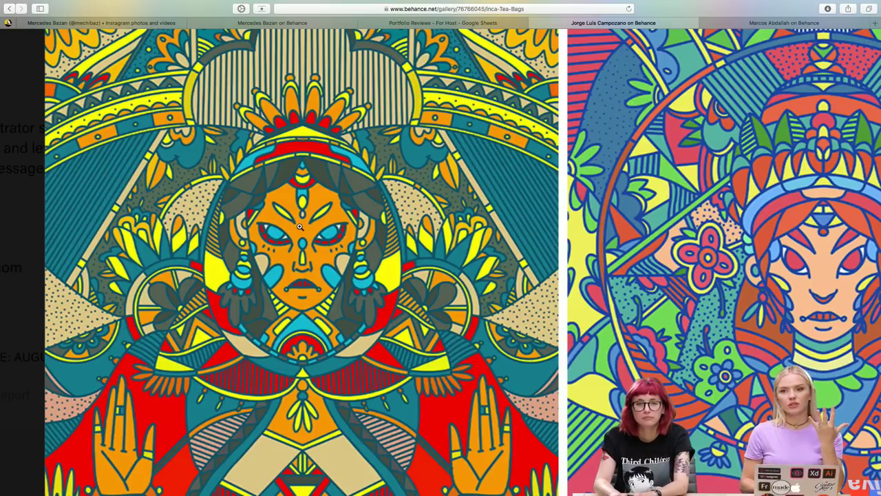
- Return to the three deity illustrations shown above the INCA logo panel
scroll(305, 238, "down", 3)
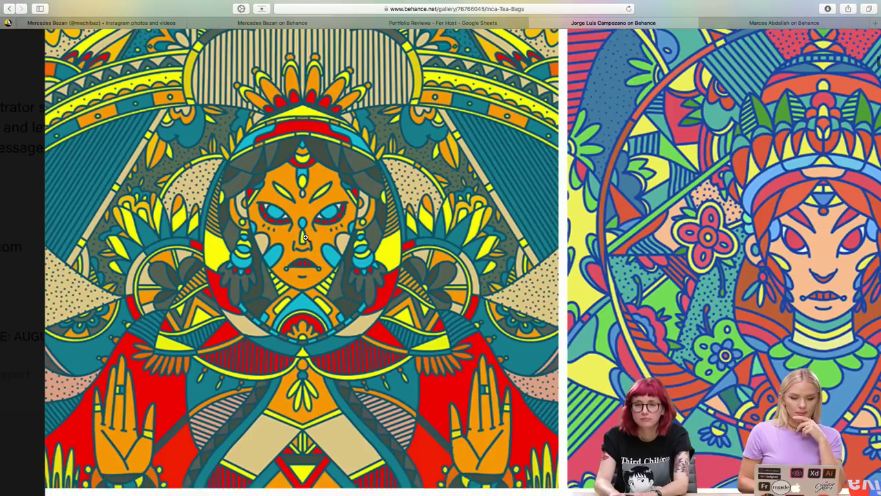
scroll(282, 179, "up", 2)
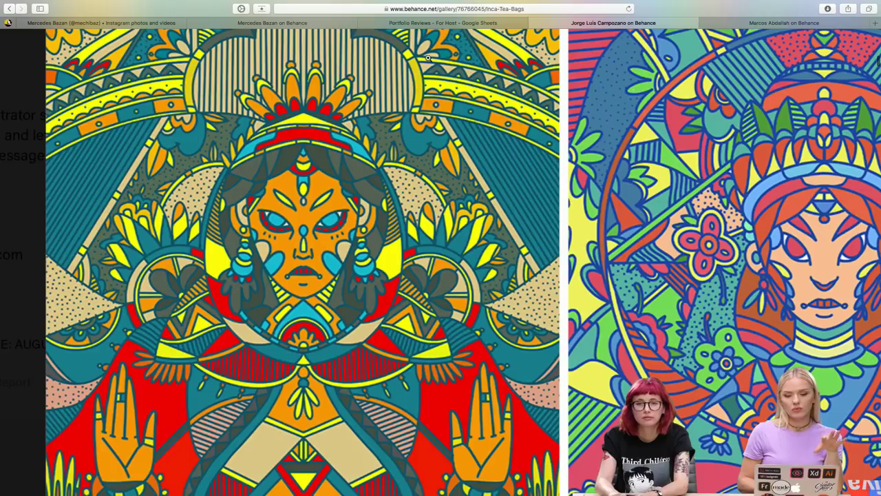
scroll(451, 101, "down", 3)
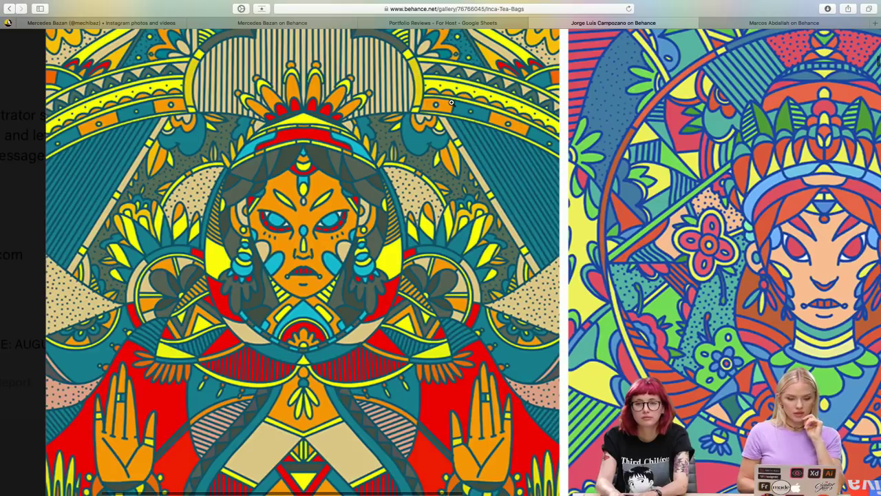
scroll(451, 102, "down", 3)
scroll(451, 102, "down", 5)
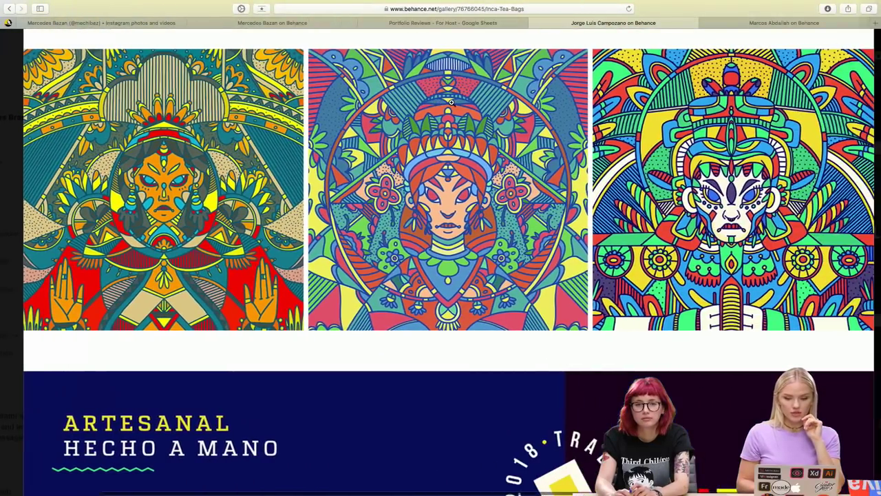
scroll(591, 209, "down", 2)
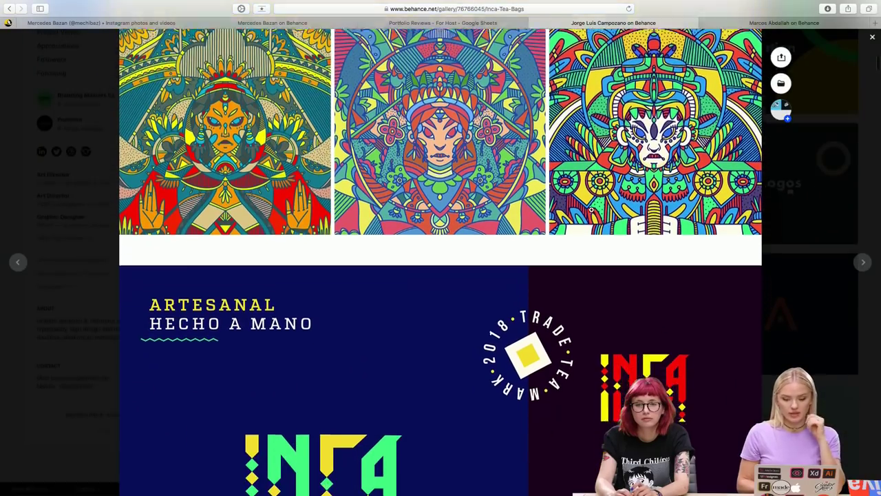
scroll(591, 209, "down", 3)
scroll(591, 209, "down", 1)
scroll(591, 210, "down", 4)
scroll(591, 209, "up", 4)
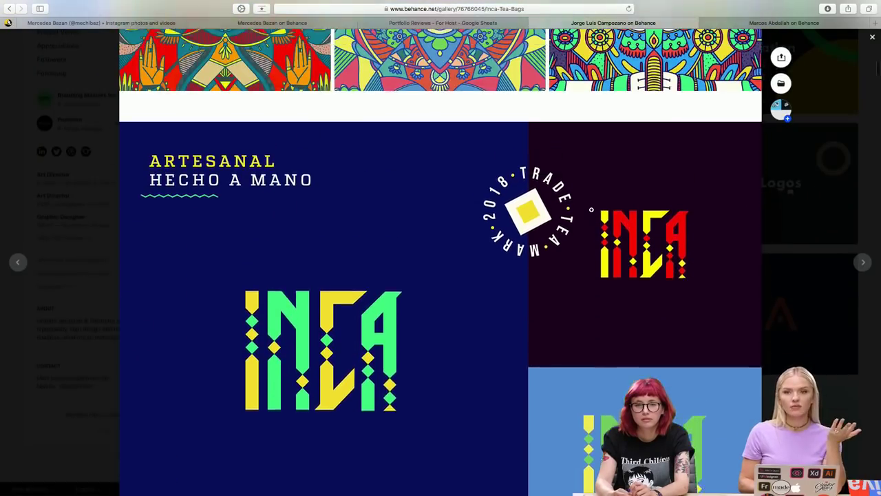
scroll(590, 209, "up", 5)
scroll(591, 209, "up", 4)
scroll(590, 210, "down", 1)
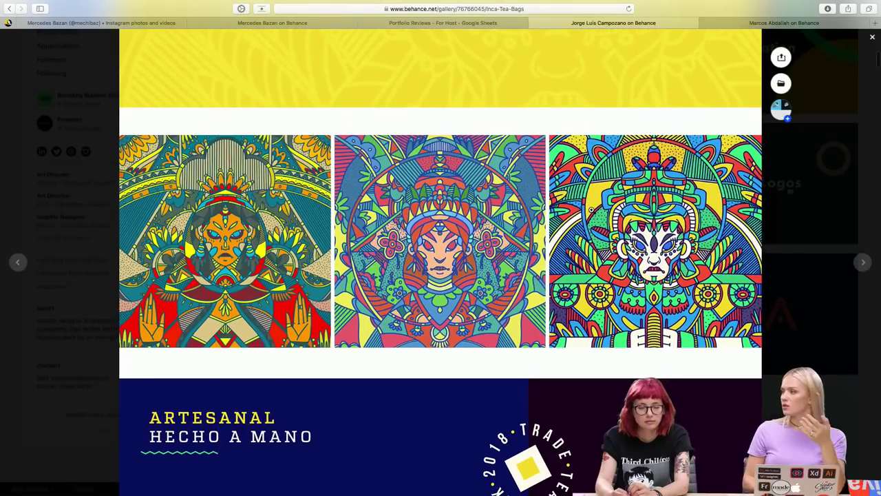
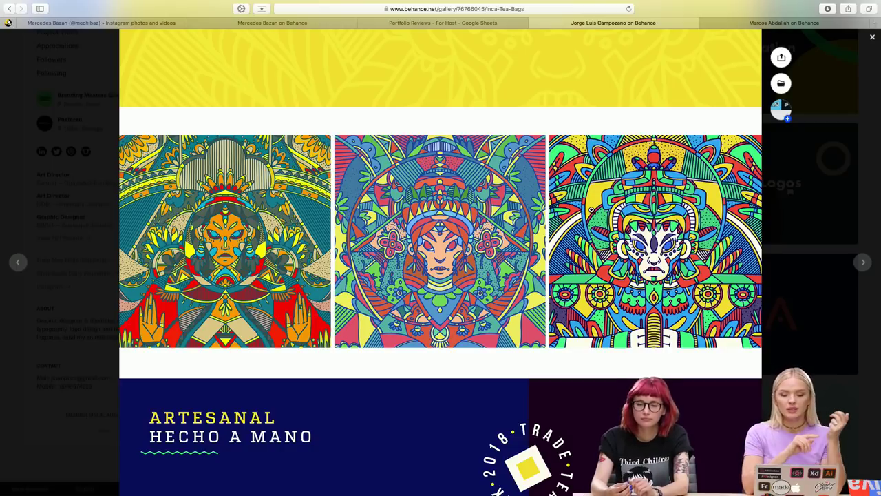
- Scroll through the Hibisco, Té Verde and Té Rojo boxes to the project footer
scroll(591, 209, "down", 1)
scroll(591, 210, "down", 5)
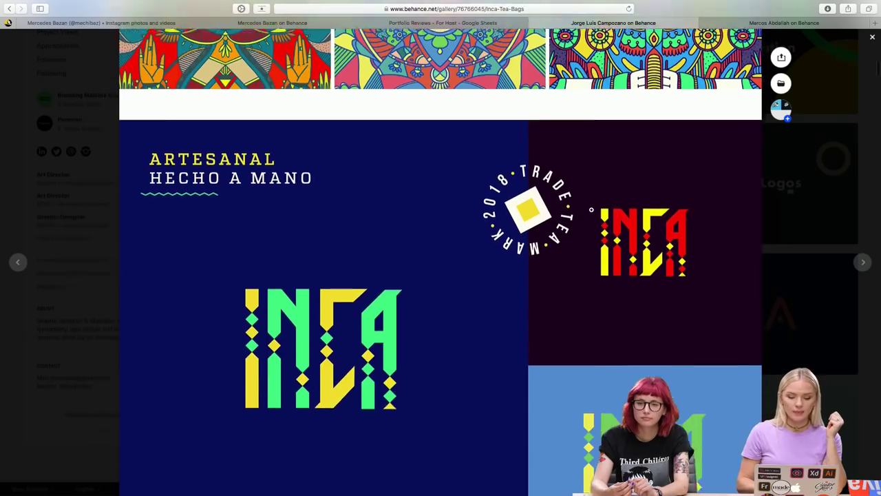
scroll(590, 209, "down", 3)
scroll(590, 209, "down", 2)
scroll(590, 209, "down", 3)
scroll(591, 209, "up", 5)
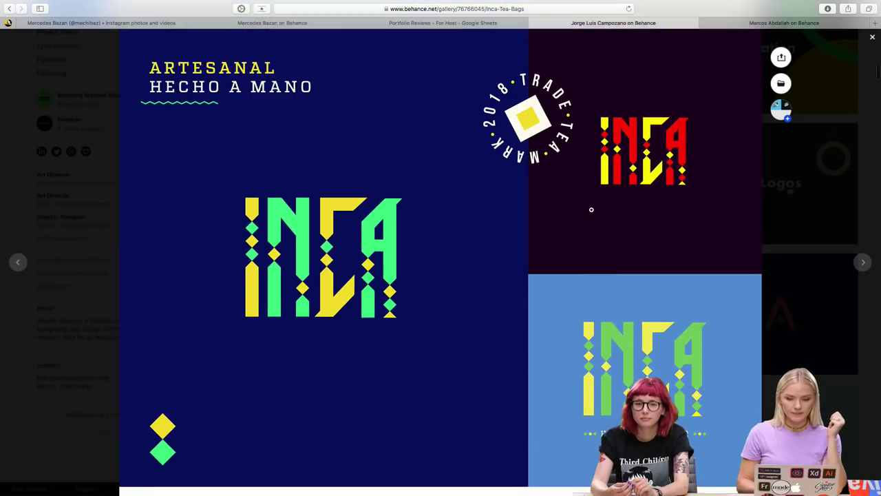
scroll(590, 209, "down", 6)
scroll(590, 209, "down", 3)
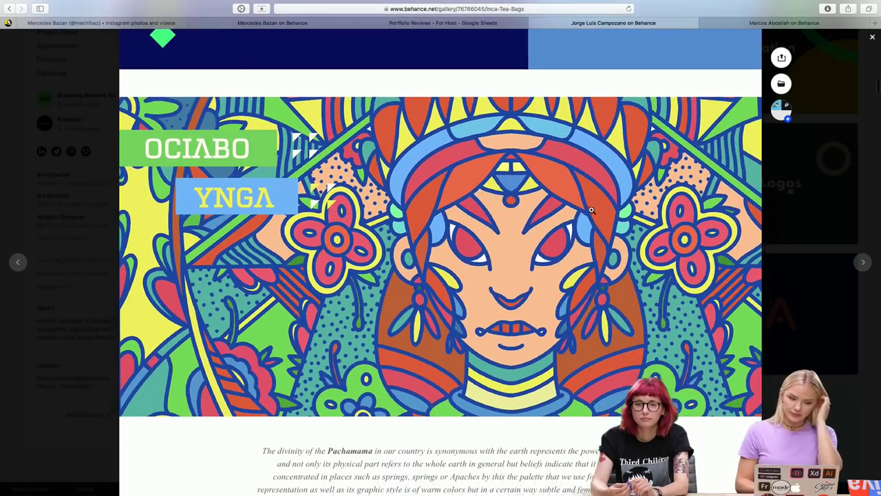
scroll(591, 209, "down", 1)
scroll(683, 368, "down", 2)
scroll(683, 368, "down", 1)
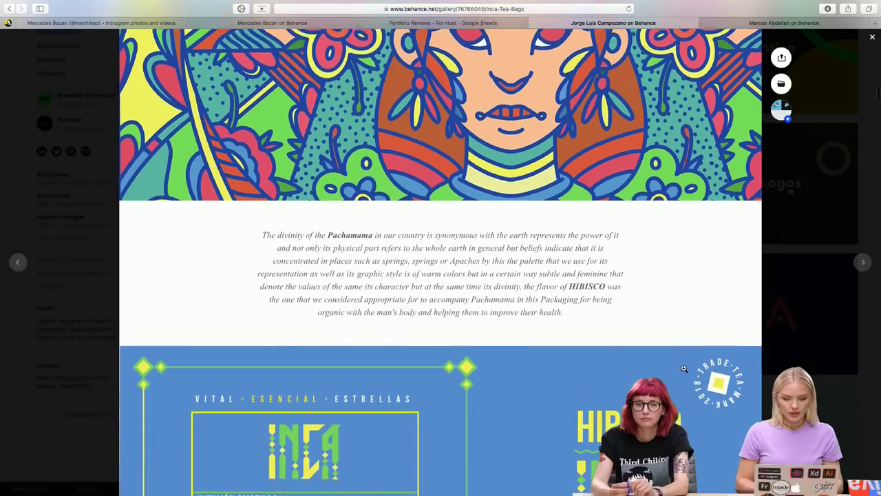
scroll(684, 368, "down", 1)
scroll(683, 368, "down", 3)
scroll(684, 368, "down", 1)
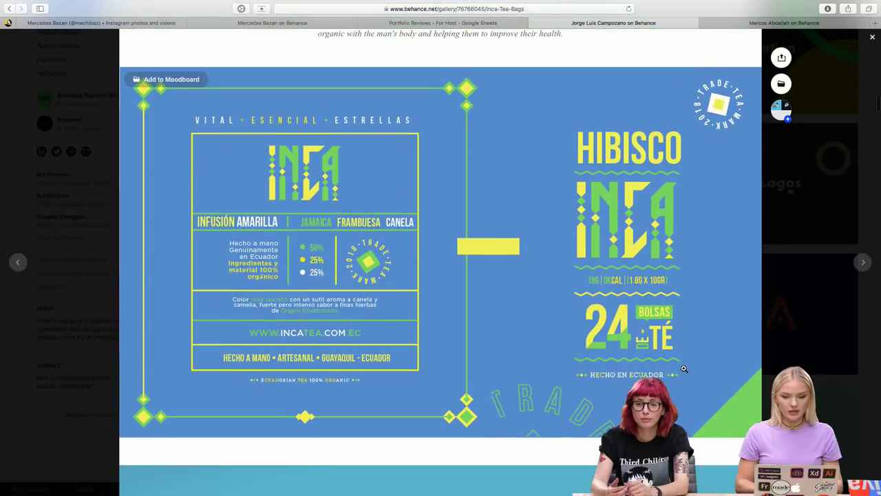
scroll(698, 358, "down", 1)
scroll(699, 358, "up", 1)
scroll(699, 358, "up", 1)
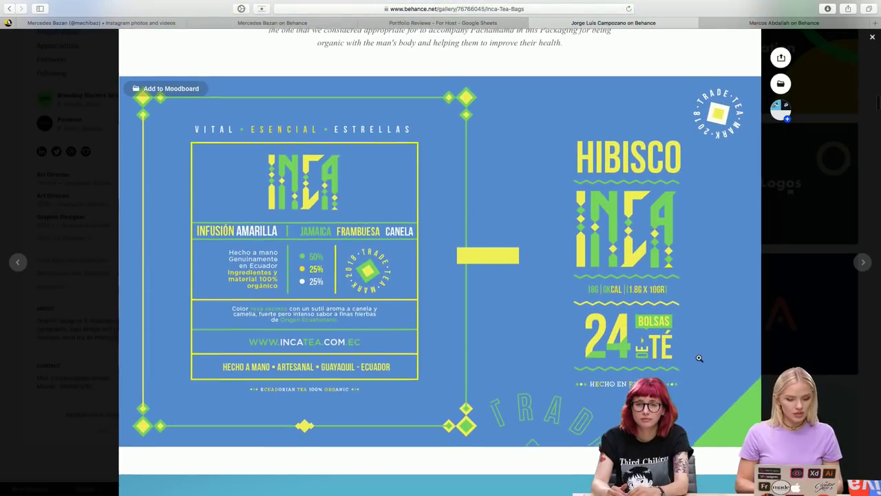
scroll(699, 358, "down", 3)
scroll(698, 358, "up", 2)
scroll(698, 358, "up", 1)
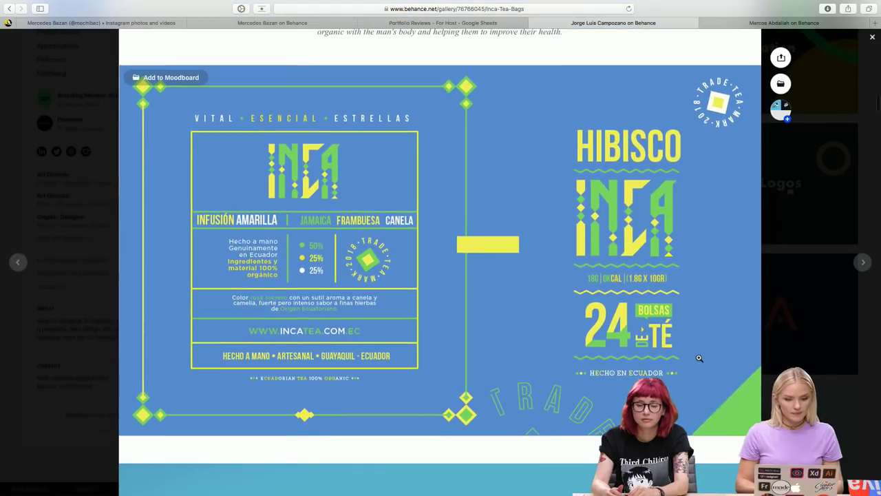
scroll(698, 358, "down", 2)
scroll(698, 358, "down", 2)
scroll(698, 358, "down", 5)
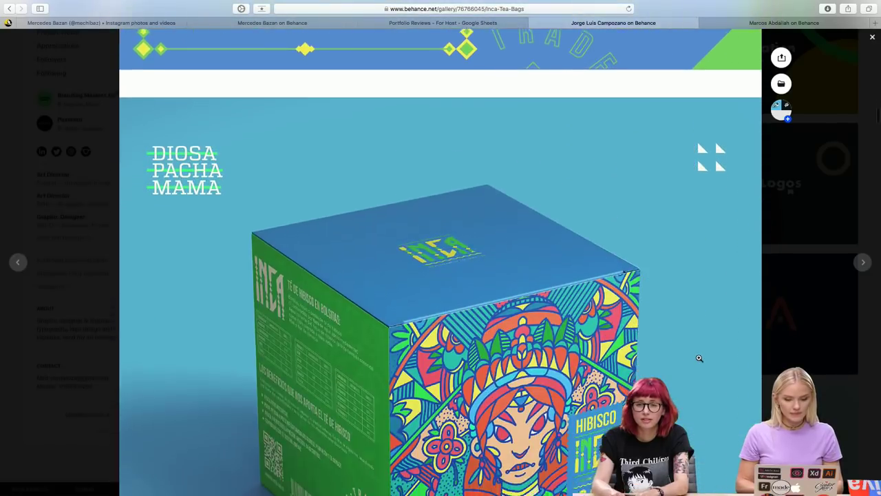
scroll(698, 358, "down", 3)
scroll(699, 357, "down", 1)
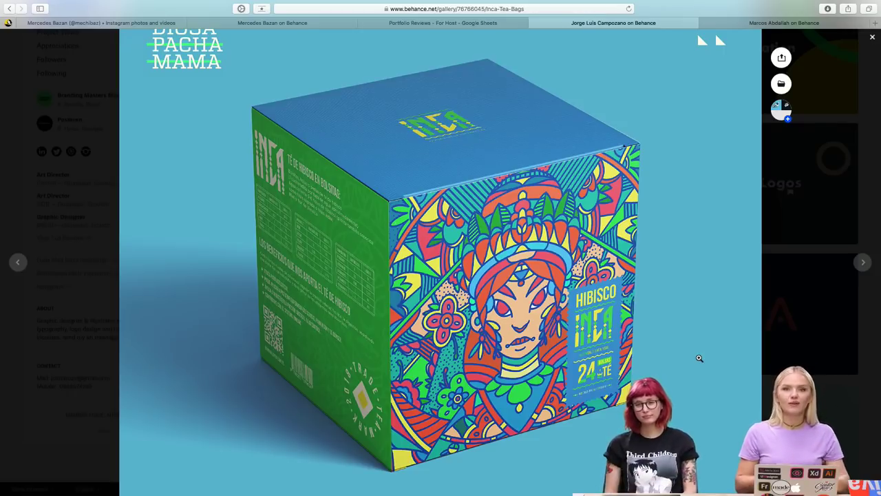
scroll(699, 358, "down", 1)
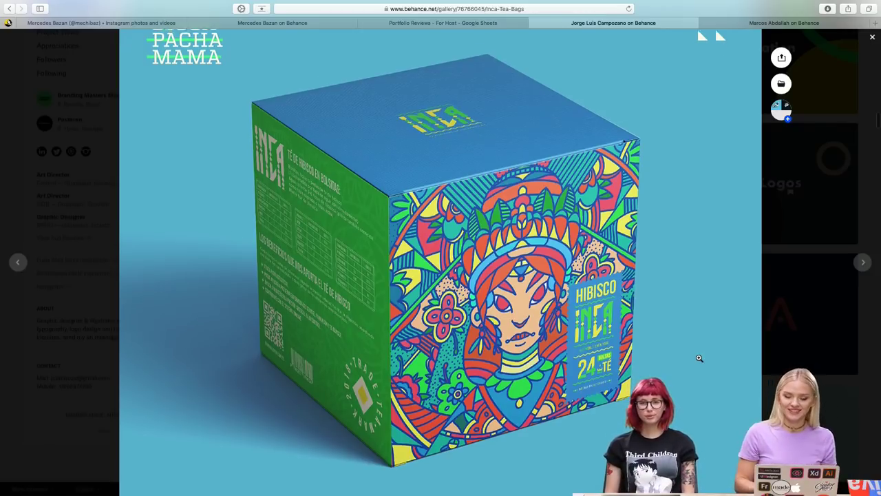
scroll(699, 358, "down", 2)
scroll(732, 360, "down", 3)
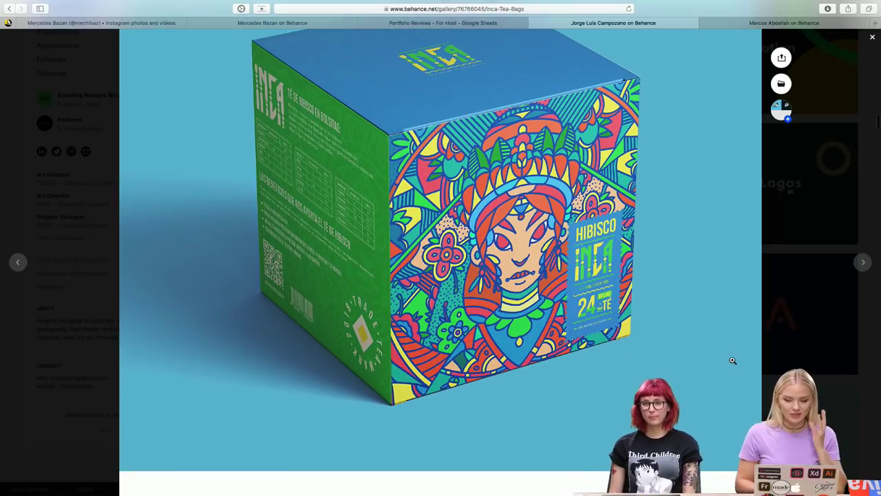
scroll(732, 360, "down", 5)
scroll(733, 360, "down", 5)
scroll(732, 360, "down", 5)
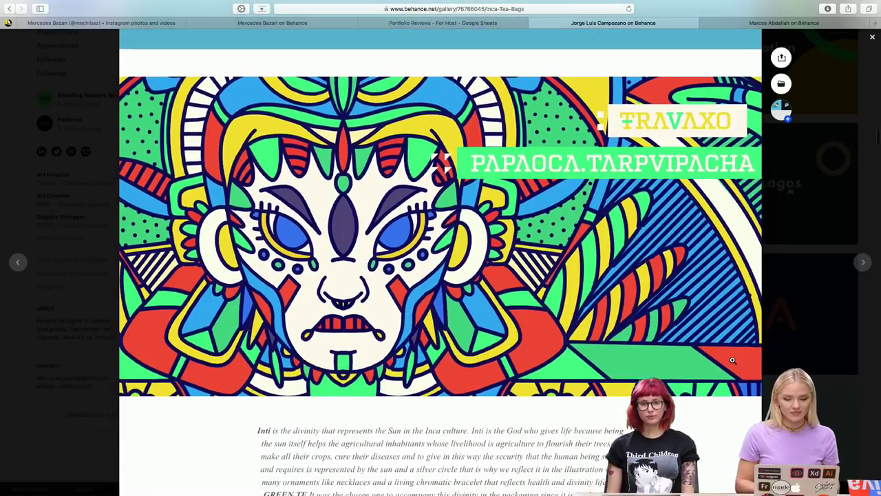
scroll(732, 360, "up", 4)
scroll(732, 360, "up", 5)
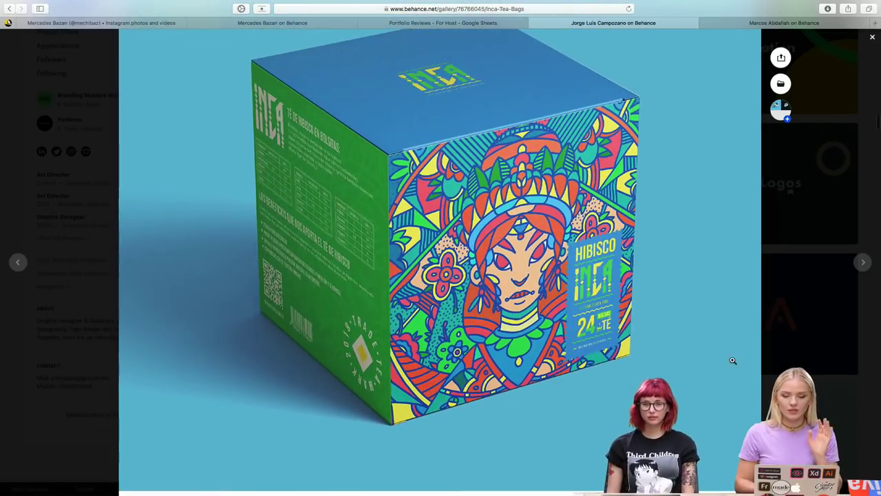
scroll(733, 360, "down", 2)
scroll(732, 360, "down", 5)
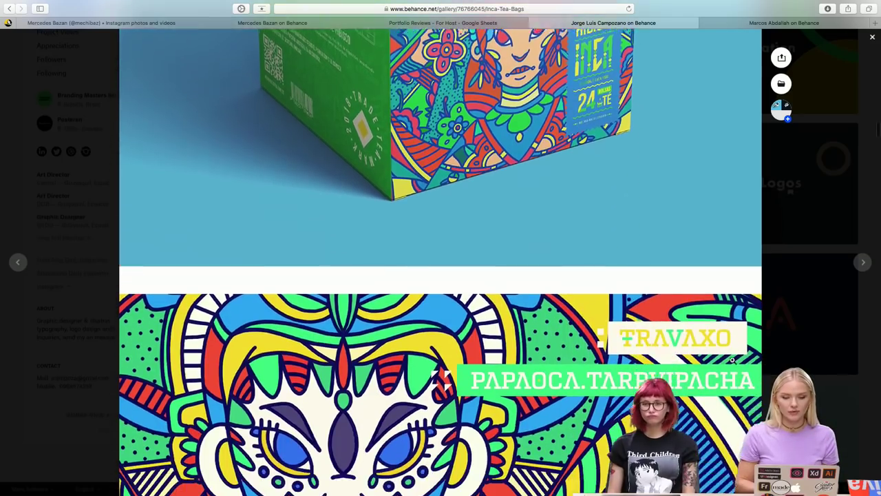
scroll(732, 360, "down", 3)
scroll(732, 360, "down", 3)
scroll(732, 359, "down", 3)
scroll(733, 360, "down", 2)
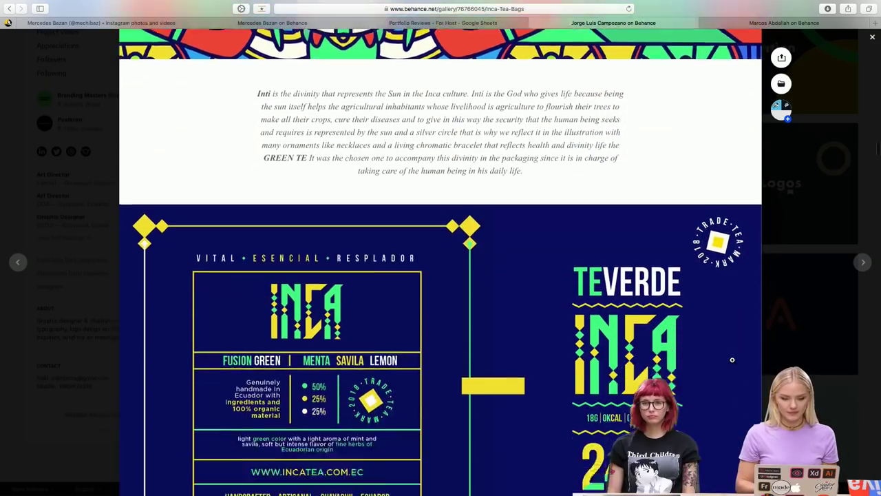
scroll(733, 360, "down", 2)
scroll(732, 360, "down", 5)
scroll(732, 360, "down", 1)
scroll(732, 360, "up", 5)
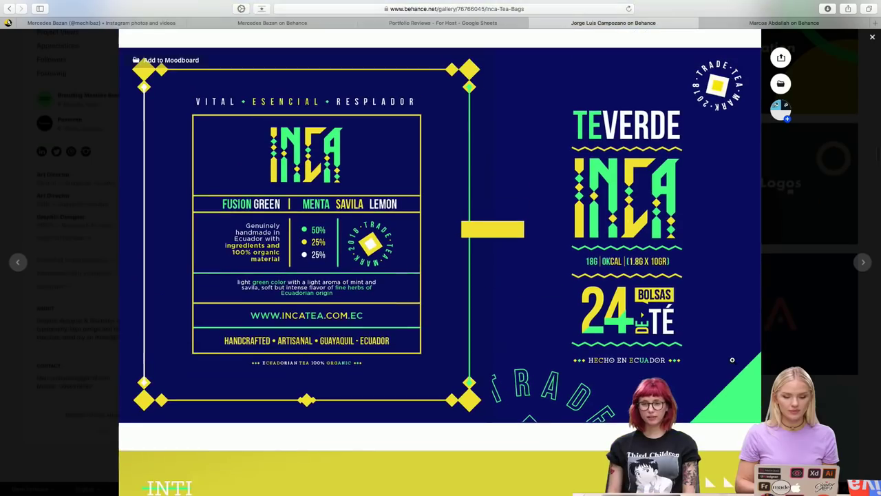
scroll(733, 360, "down", 2)
scroll(732, 360, "down", 3)
scroll(732, 360, "down", 2)
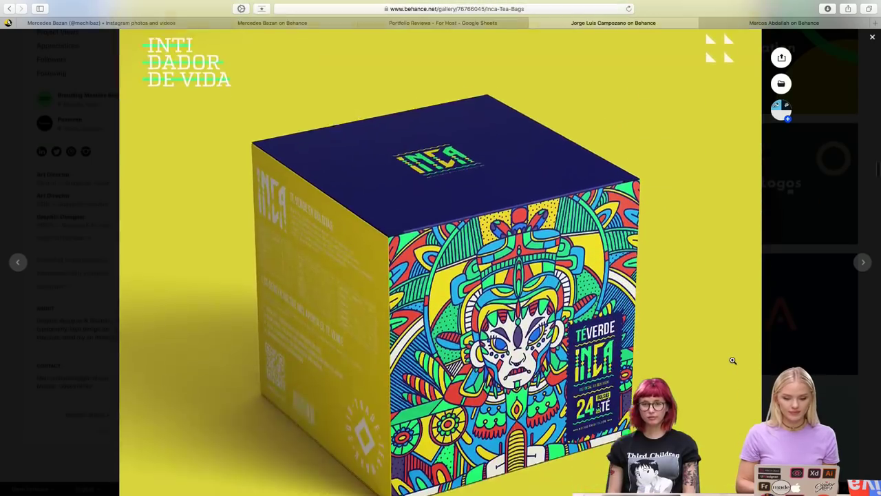
scroll(732, 360, "down", 1)
scroll(732, 360, "down", 1)
scroll(733, 359, "down", 5)
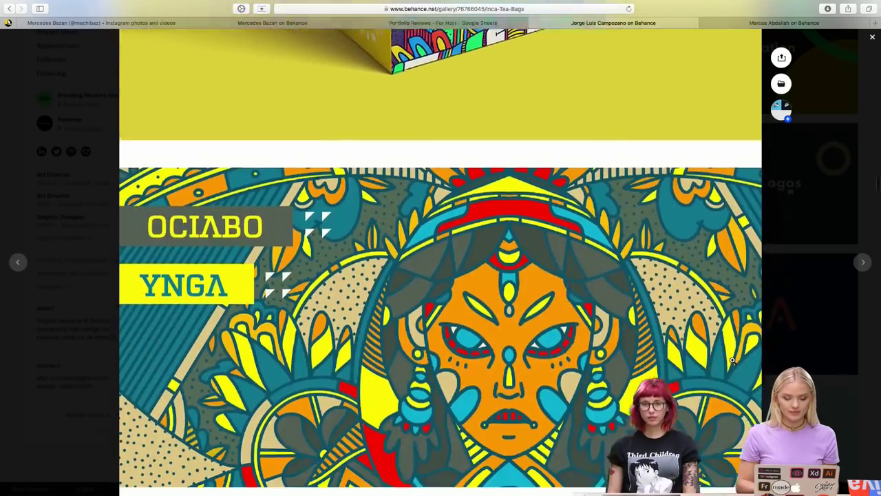
scroll(732, 360, "down", 2)
scroll(732, 360, "down", 5)
scroll(732, 360, "down", 1)
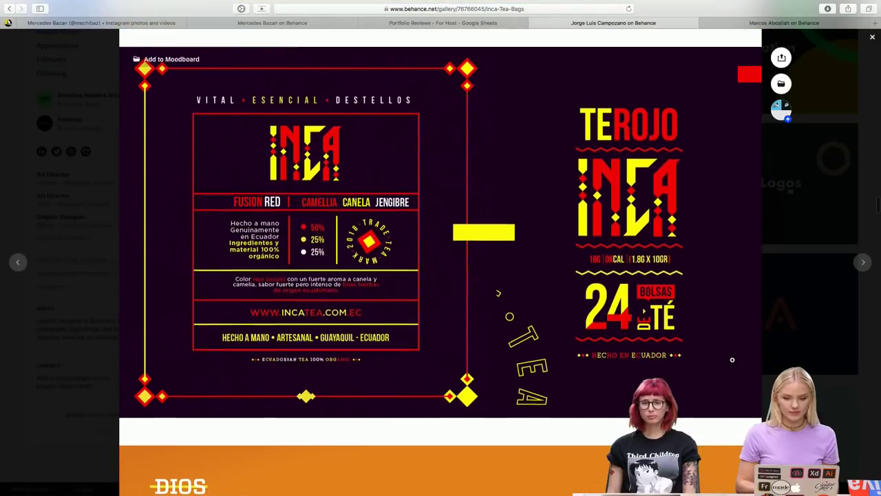
scroll(733, 360, "down", 4)
scroll(732, 360, "down", 3)
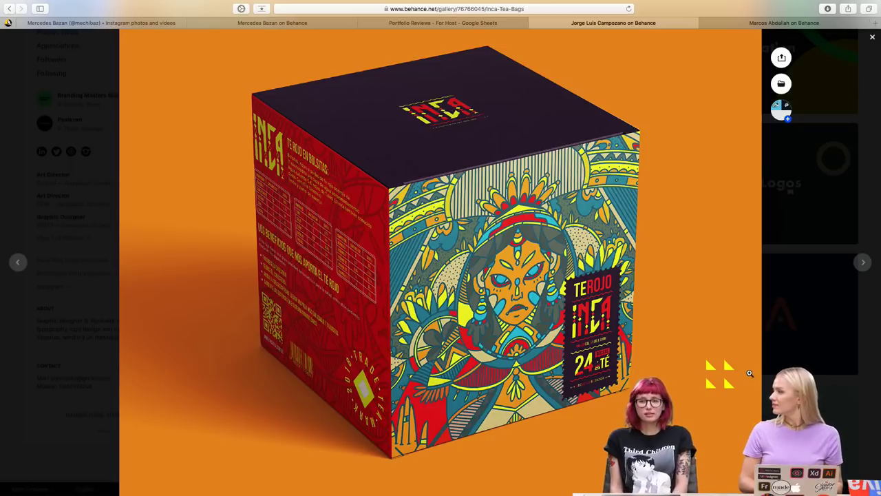
scroll(750, 372, "down", 1)
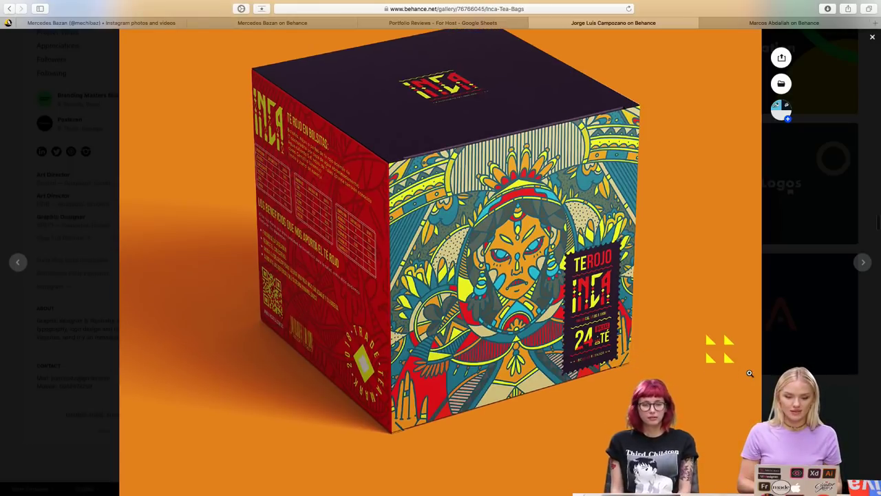
scroll(750, 372, "down", 10)
scroll(749, 373, "down", 3)
scroll(750, 372, "down", 2)
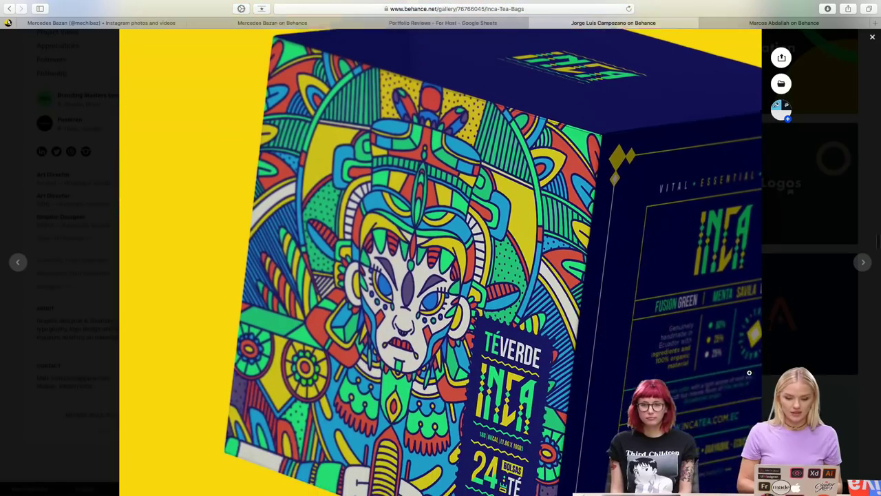
scroll(750, 372, "down", 1)
scroll(750, 372, "down", 2)
scroll(749, 372, "down", 5)
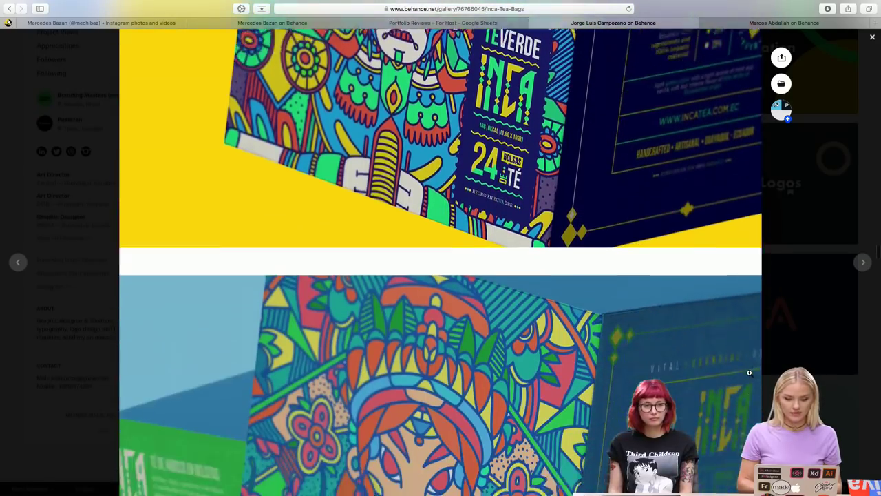
scroll(750, 373, "down", 6)
scroll(749, 372, "down", 1)
scroll(749, 372, "down", 1)
scroll(749, 372, "down", 6)
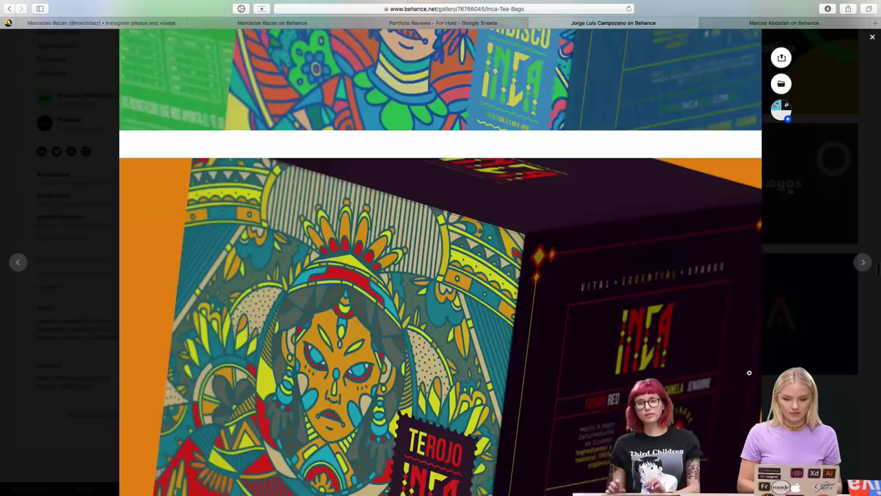
scroll(749, 372, "down", 3)
scroll(749, 372, "down", 1)
scroll(749, 372, "down", 5)
scroll(749, 372, "down", 6)
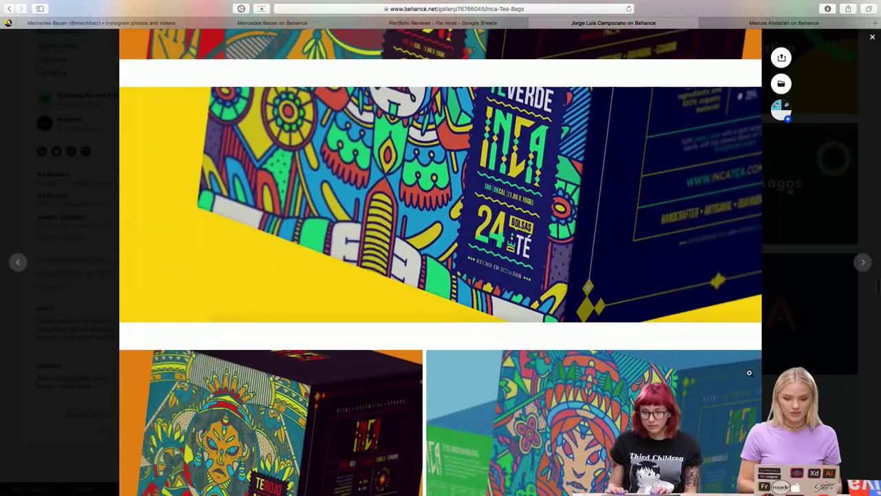
scroll(749, 373, "down", 1)
scroll(749, 372, "down", 4)
scroll(749, 372, "down", 6)
scroll(748, 373, "down", 3)
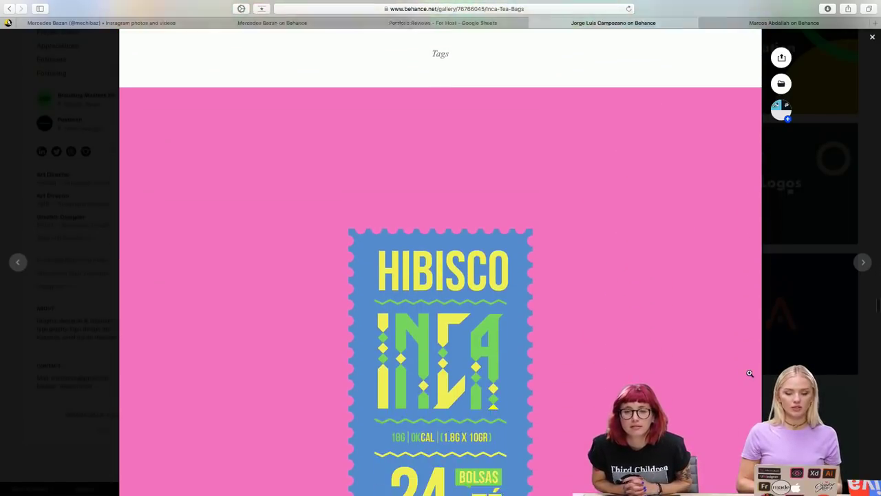
scroll(750, 373, "down", 3)
scroll(750, 372, "down", 4)
scroll(750, 372, "down", 3)
scroll(750, 372, "down", 5)
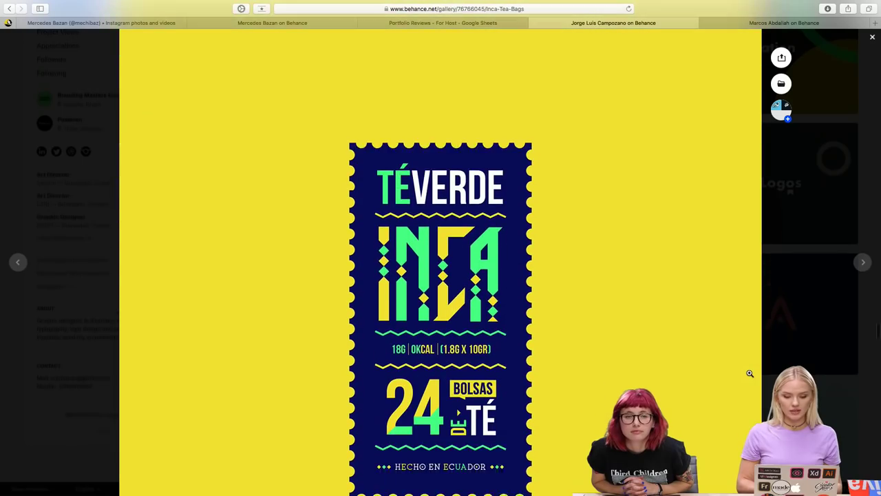
scroll(750, 373, "down", 5)
scroll(749, 372, "down", 5)
scroll(749, 373, "down", 5)
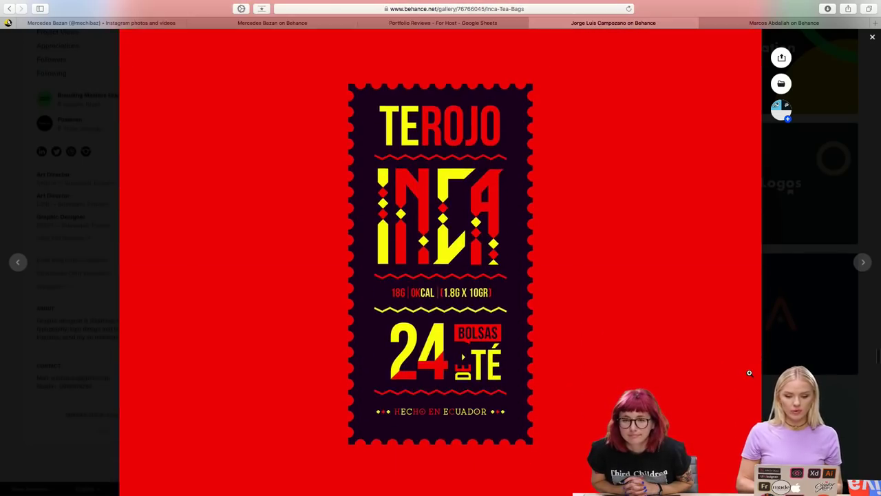
scroll(750, 373, "down", 2)
scroll(748, 372, "down", 4)
scroll(749, 372, "down", 4)
scroll(750, 372, "down", 5)
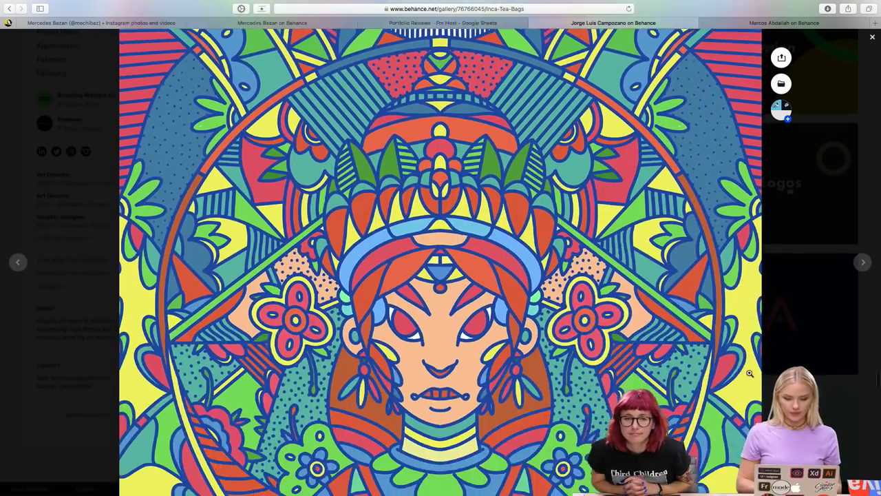
scroll(749, 373, "down", 5)
scroll(749, 372, "down", 5)
scroll(750, 372, "down", 4)
scroll(750, 373, "down", 3)
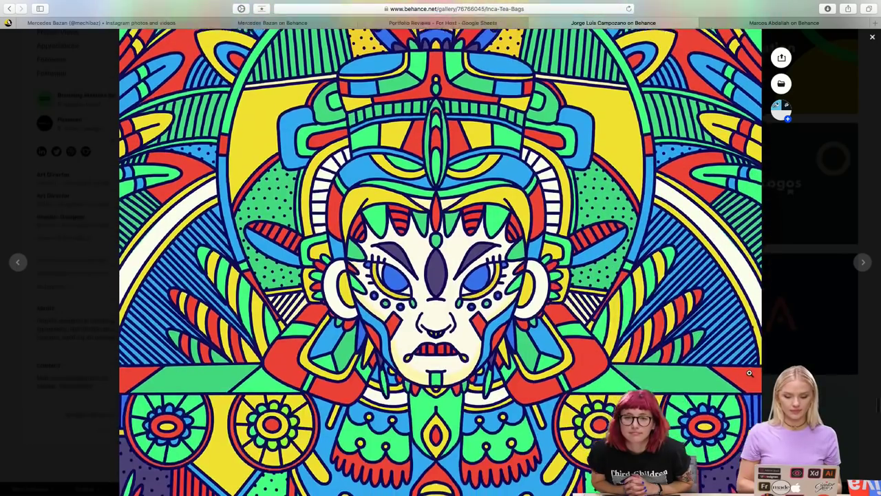
scroll(749, 372, "down", 2)
scroll(749, 373, "down", 5)
scroll(750, 372, "down", 5)
scroll(749, 372, "down", 4)
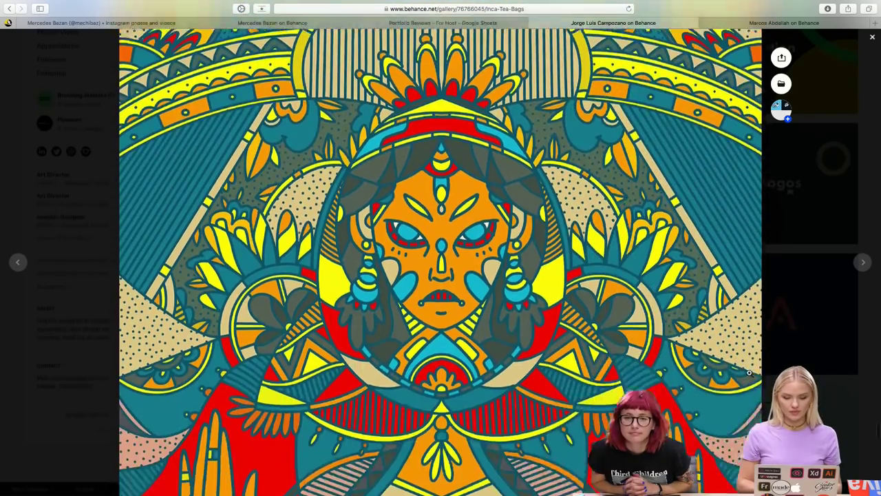
scroll(749, 373, "down", 4)
scroll(749, 373, "down", 4)
scroll(750, 372, "down", 3)
scroll(749, 371, "down", 4)
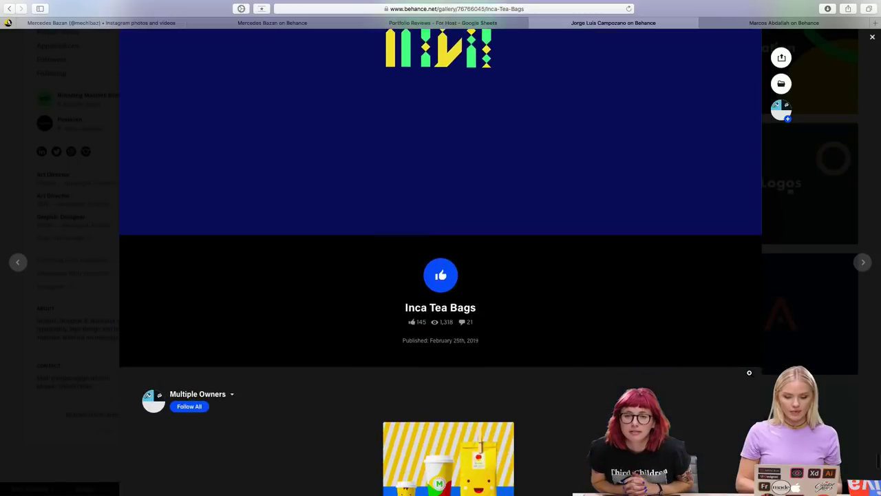
- Appreciate the Inca Tea Bags project, close it and switch to the next designer's profile
left_click(440, 250)
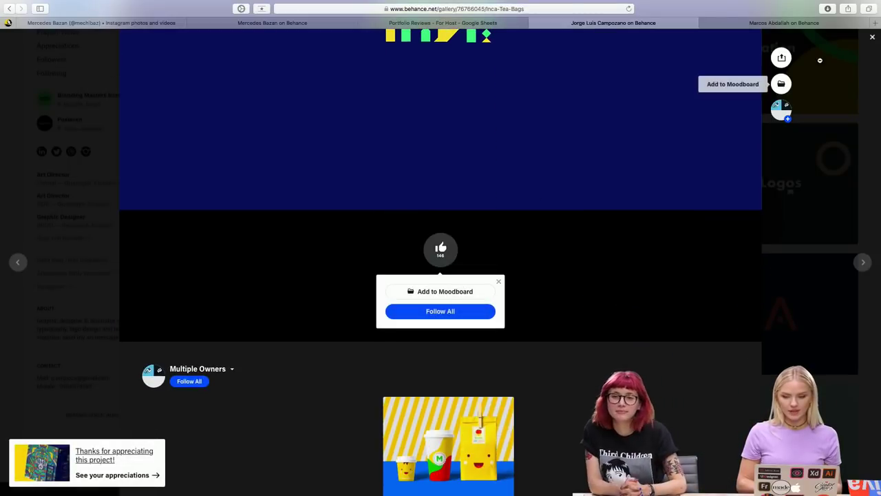
left_click(872, 38)
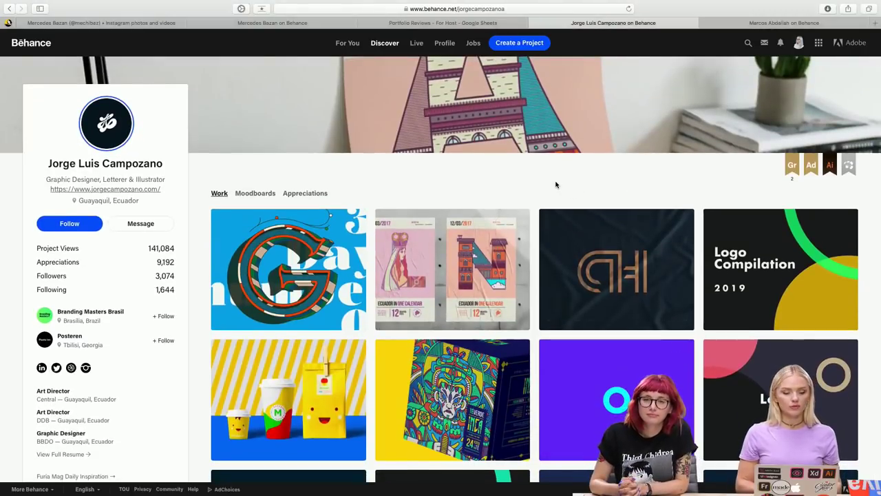
left_click(758, 26)
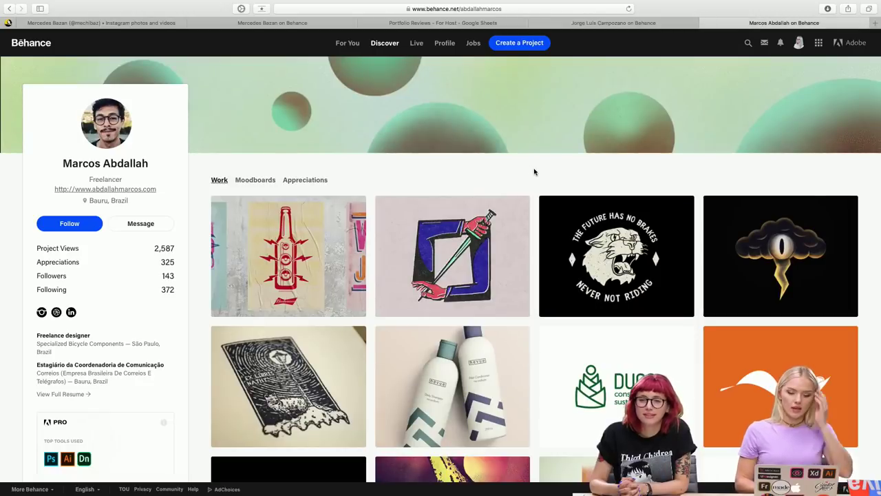
- Browse the freelance designer's Work grid of 17 projects
scroll(534, 172, "down", 3)
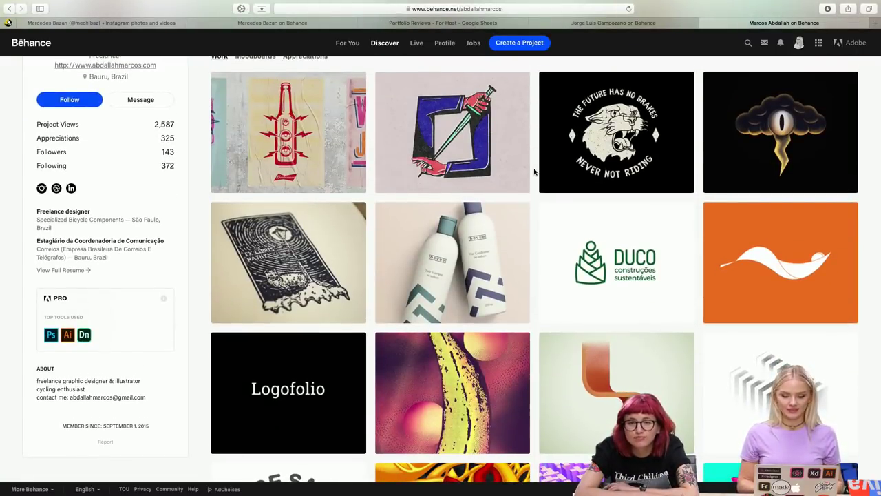
scroll(534, 171, "down", 3)
scroll(534, 171, "down", 2)
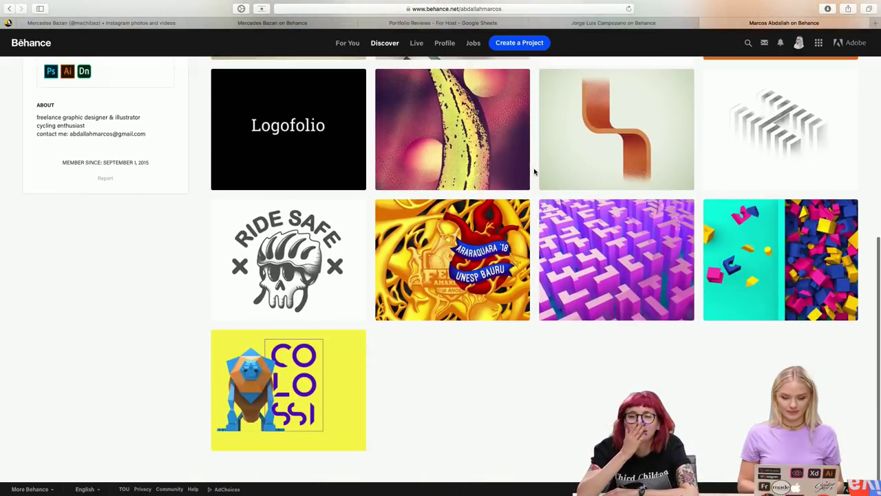
scroll(534, 172, "up", 1)
scroll(534, 172, "up", 3)
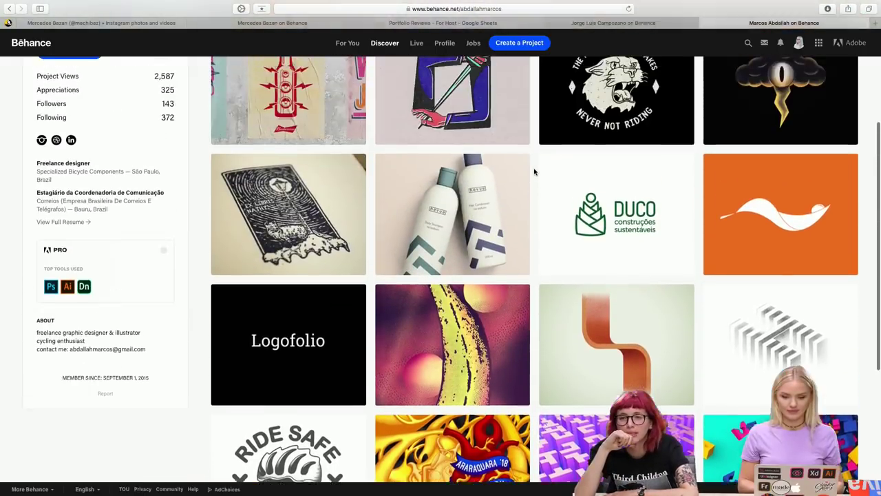
scroll(534, 171, "up", 2)
scroll(534, 172, "down", 1)
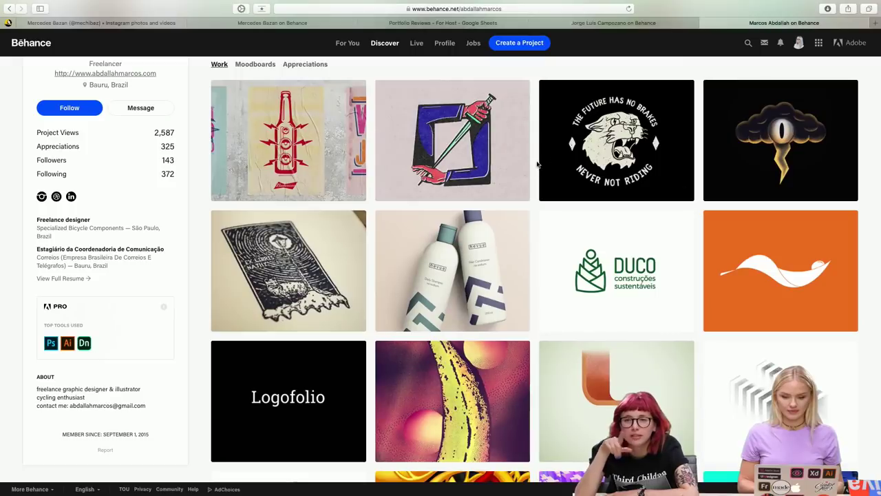
- Open Never Not Riding Stickers and zoom in and out on the cat sticker's face
left_click(601, 157)
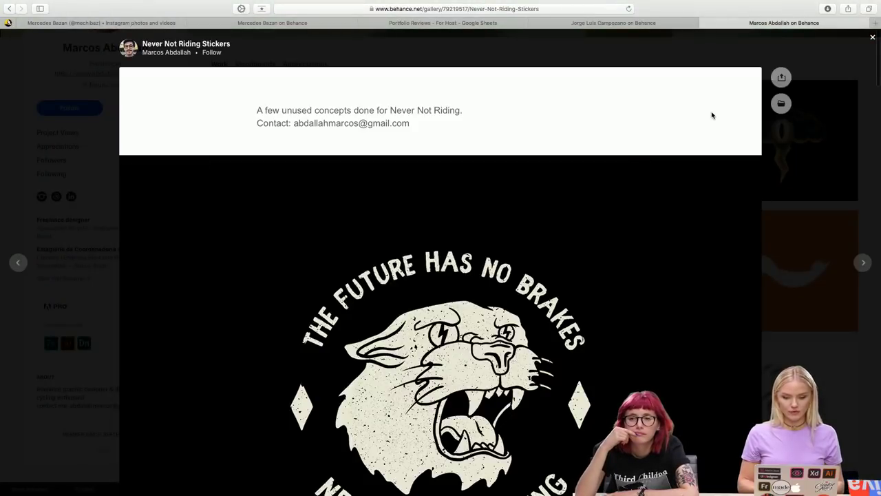
scroll(712, 115, "down", 2)
scroll(712, 113, "down", 3)
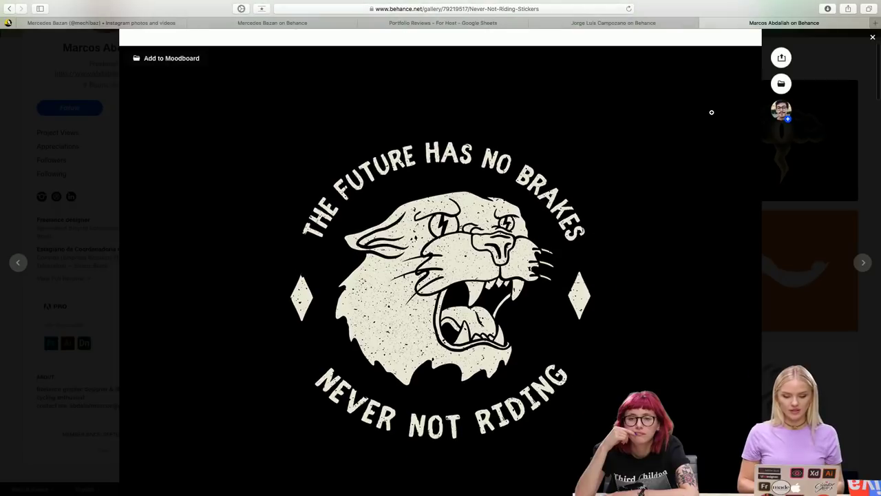
scroll(712, 112, "down", 1)
scroll(712, 112, "down", 1)
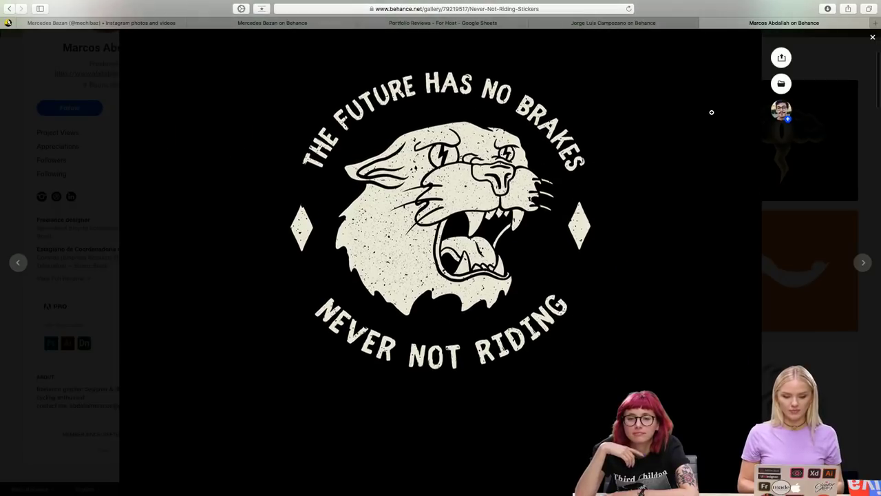
left_click(451, 208)
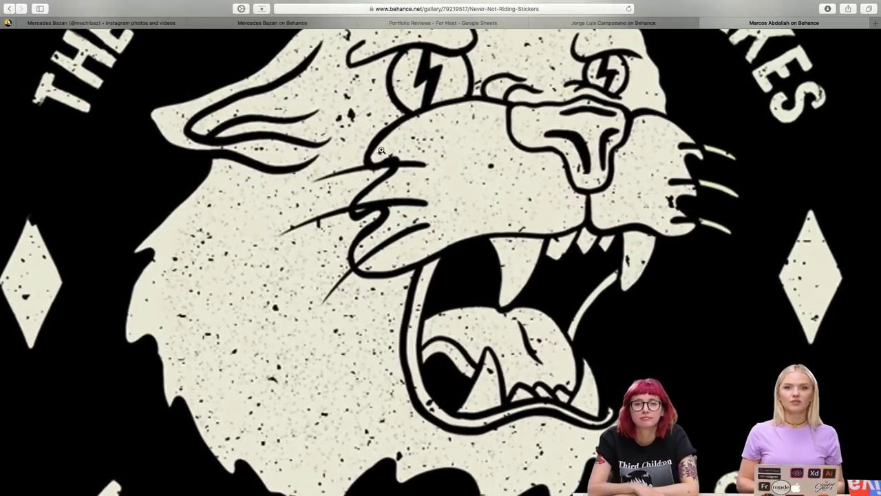
left_click(359, 239)
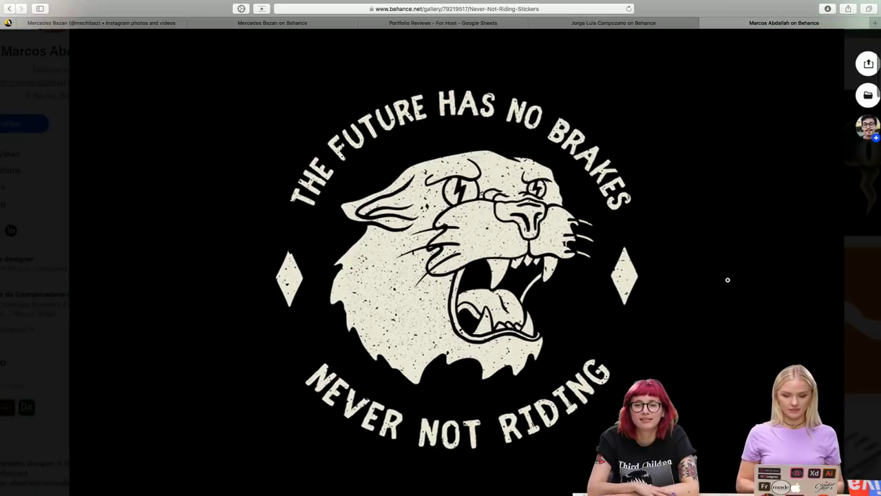
- Zoom into the tiger sticker artwork, then return it to fitted size
scroll(761, 293, "down", 1)
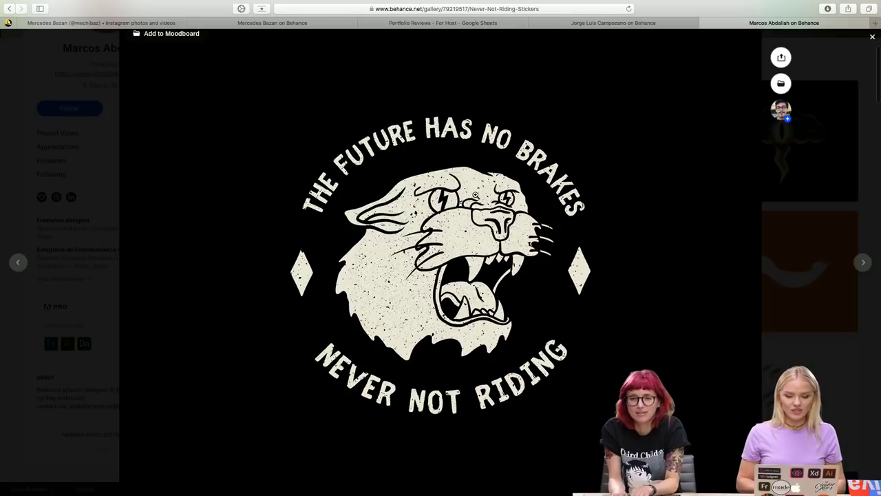
left_click(475, 196)
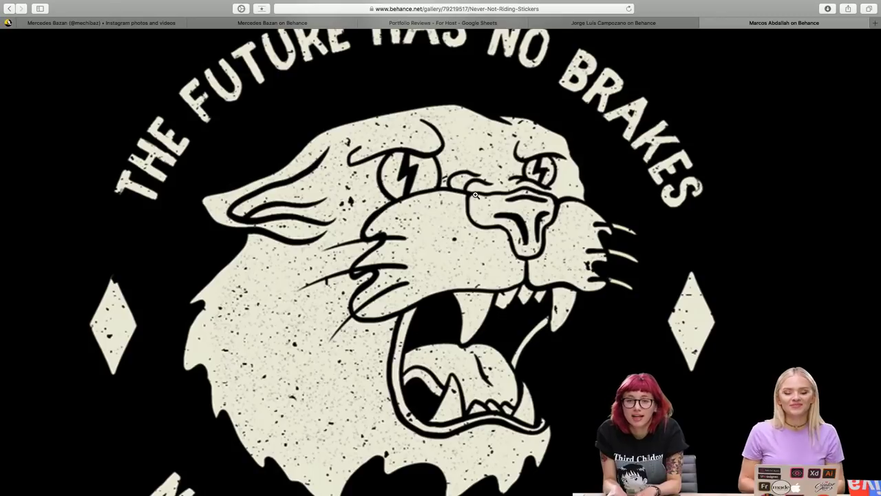
scroll(475, 196, "up", 2)
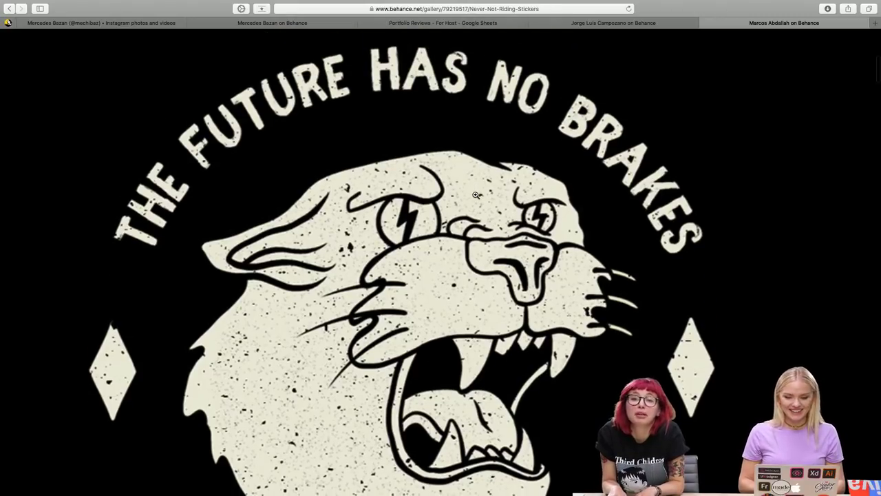
left_click(729, 203)
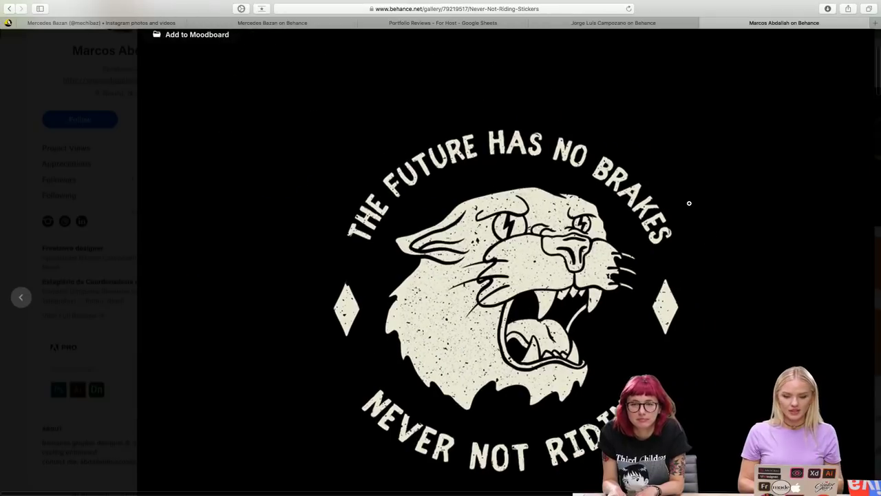
- Look through the Never Not Riding Stickers project and appreciate it, bringing it to 14 appreciations
scroll(689, 203, "down", 2)
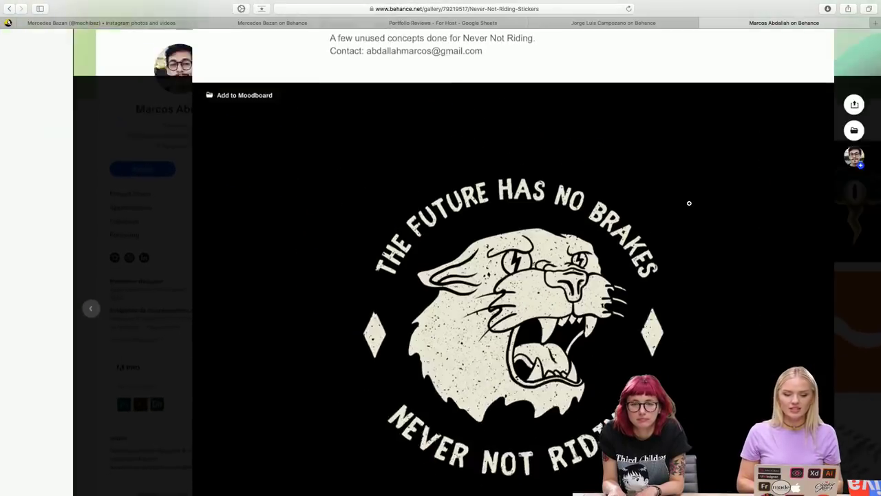
scroll(689, 203, "down", 3)
scroll(688, 203, "down", 3)
scroll(688, 203, "down", 3)
scroll(688, 203, "down", 2)
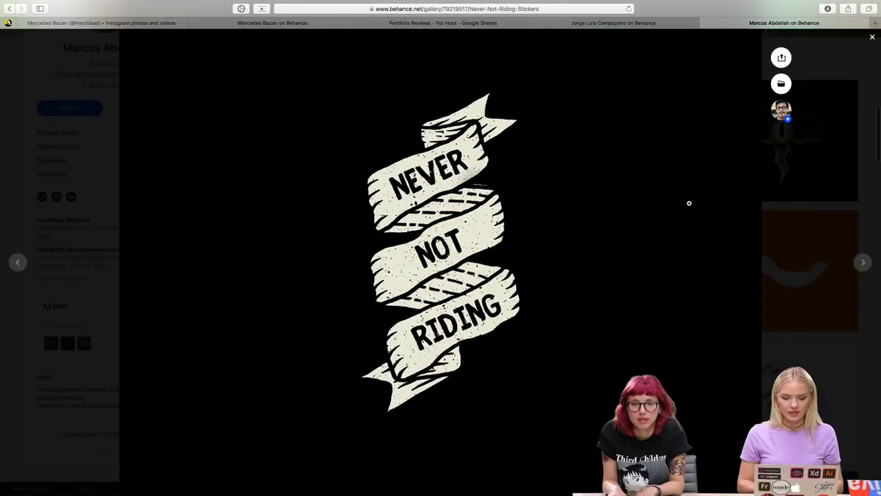
scroll(689, 203, "up", 1)
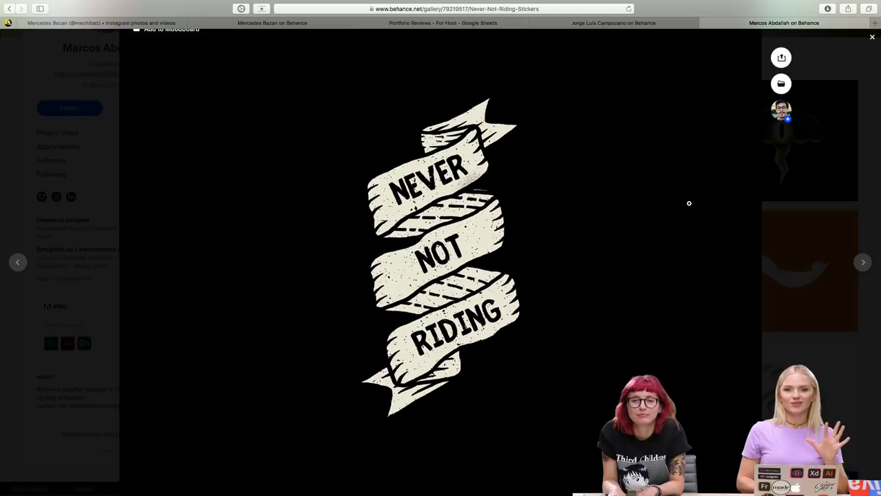
scroll(689, 203, "down", 1)
scroll(689, 203, "down", 3)
scroll(689, 203, "down", 2)
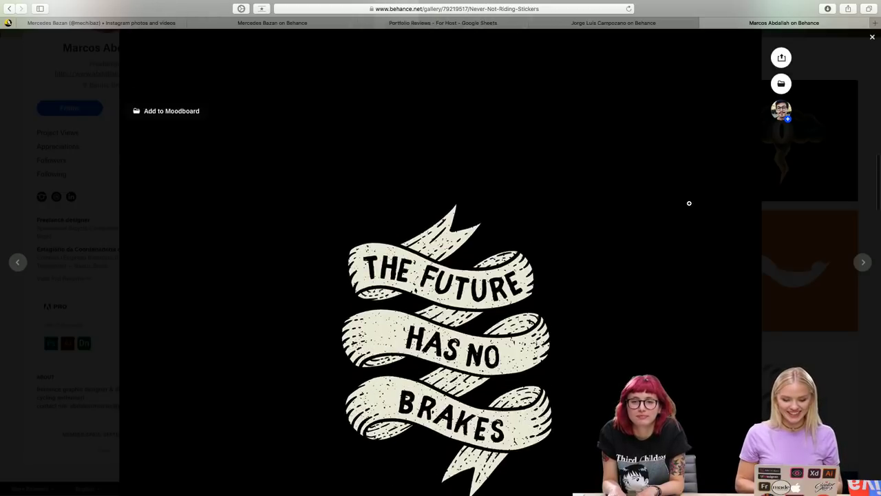
scroll(689, 203, "down", 1)
scroll(689, 203, "down", 1)
scroll(689, 203, "down", 1)
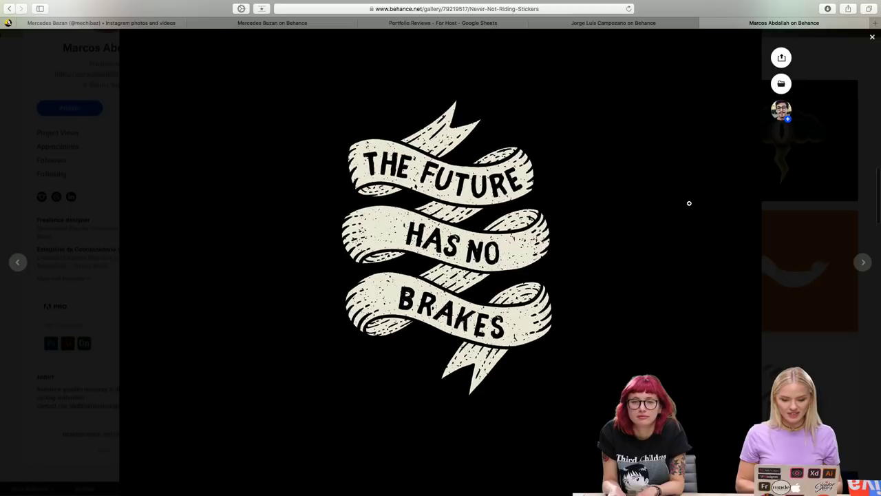
scroll(689, 203, "down", 1)
scroll(689, 203, "down", 2)
scroll(688, 203, "down", 3)
scroll(689, 203, "down", 3)
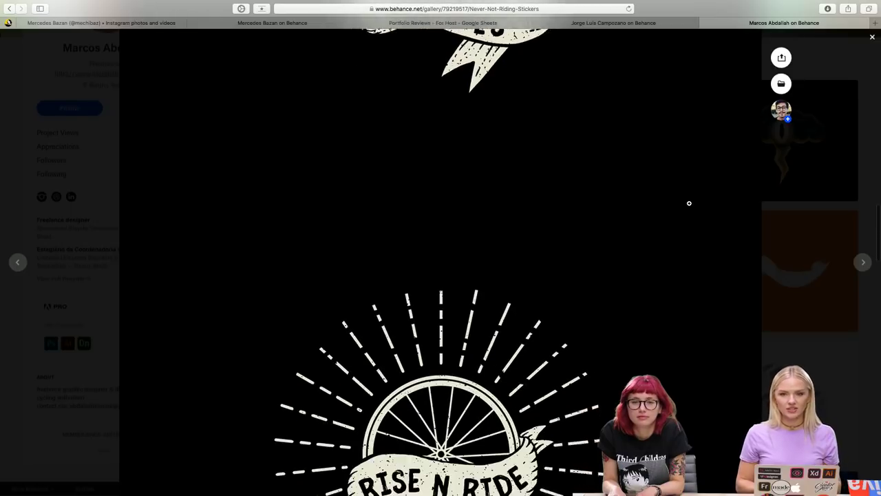
scroll(689, 203, "down", 1)
scroll(689, 203, "up", 3)
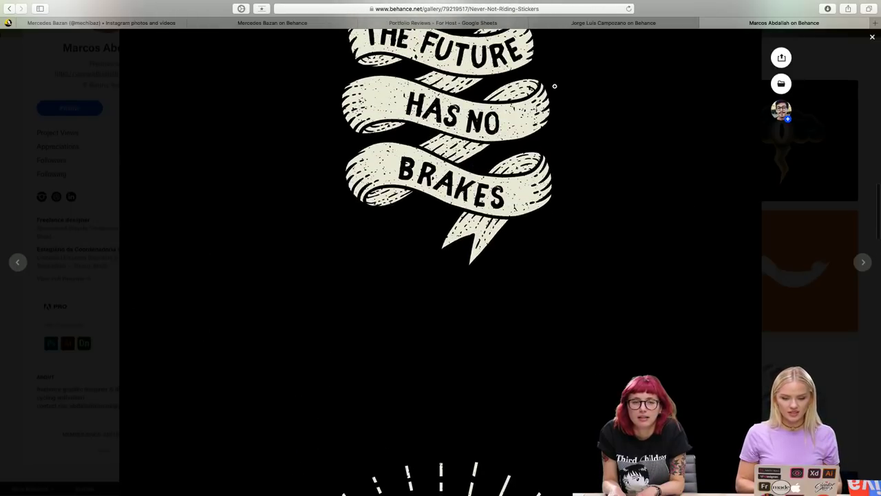
scroll(609, 210, "down", 5)
scroll(609, 210, "down", 2)
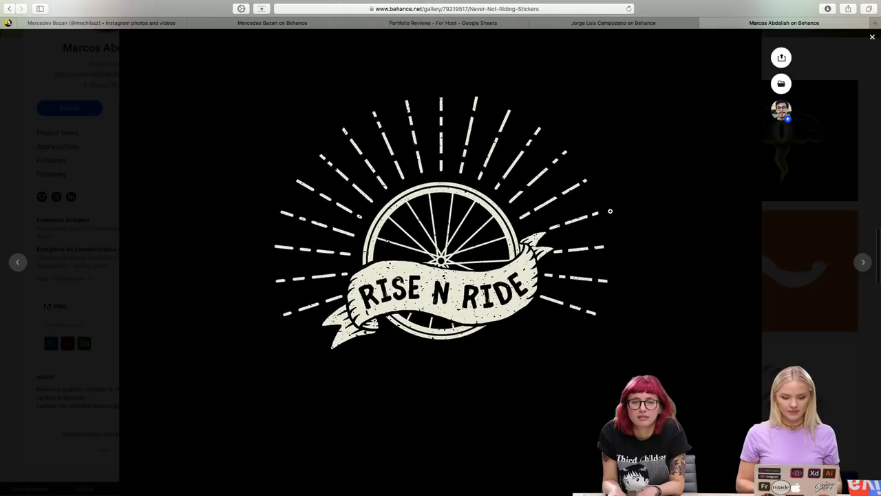
scroll(662, 286, "down", 1)
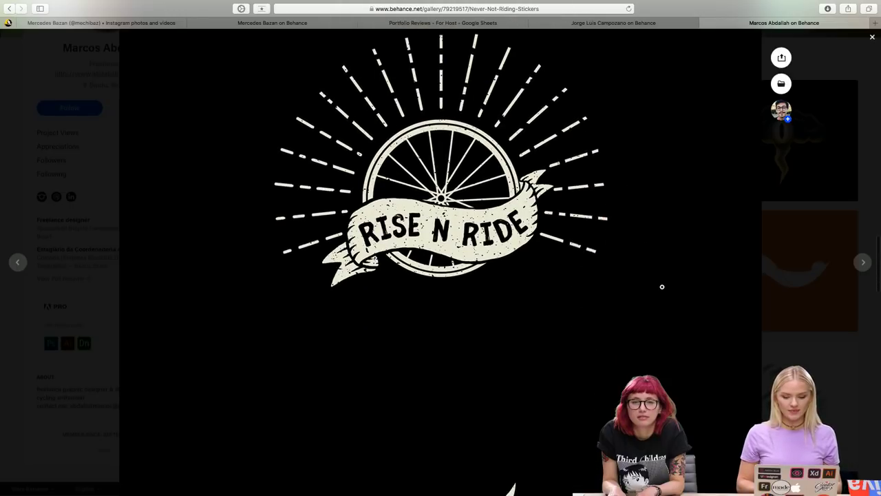
scroll(662, 287, "down", 2)
scroll(662, 286, "down", 1)
scroll(662, 286, "down", 1)
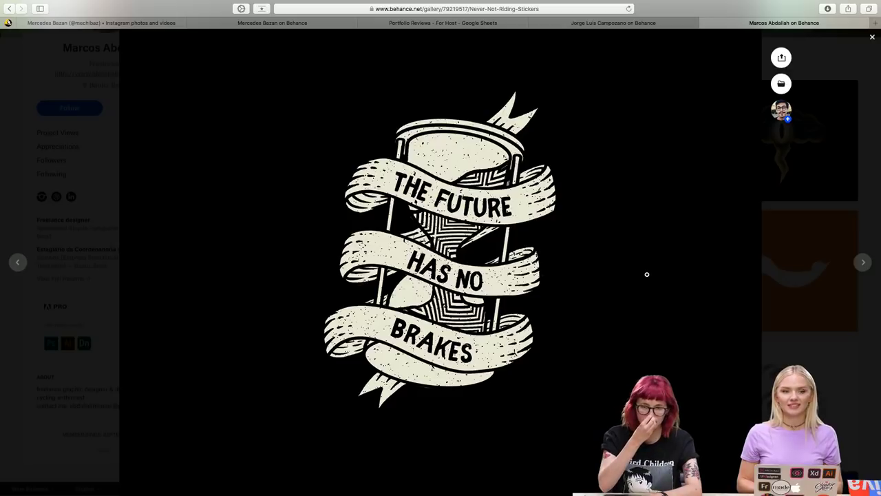
scroll(647, 273, "down", 2)
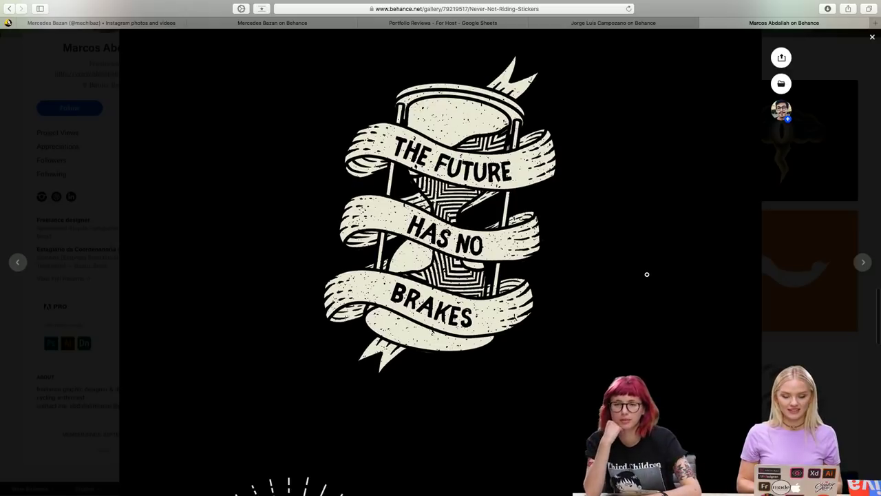
scroll(647, 274, "down", 1)
scroll(646, 274, "down", 5)
scroll(646, 274, "down", 3)
scroll(646, 274, "down", 2)
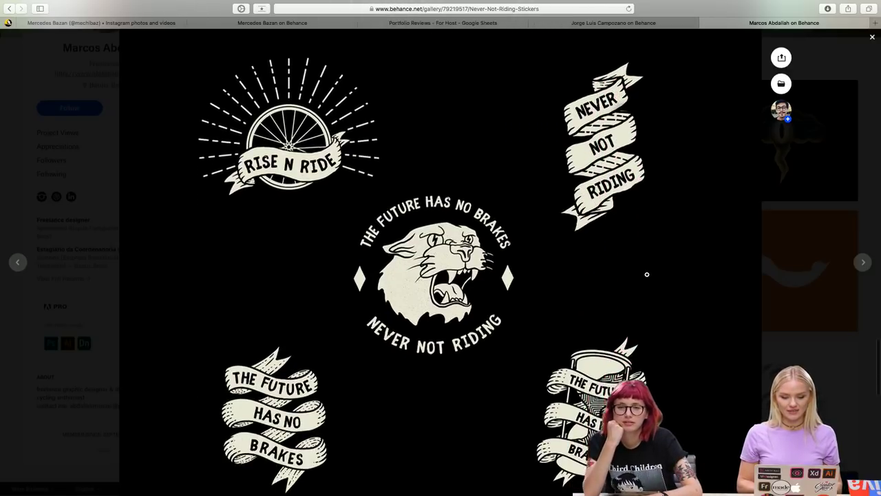
scroll(663, 273, "down", 3)
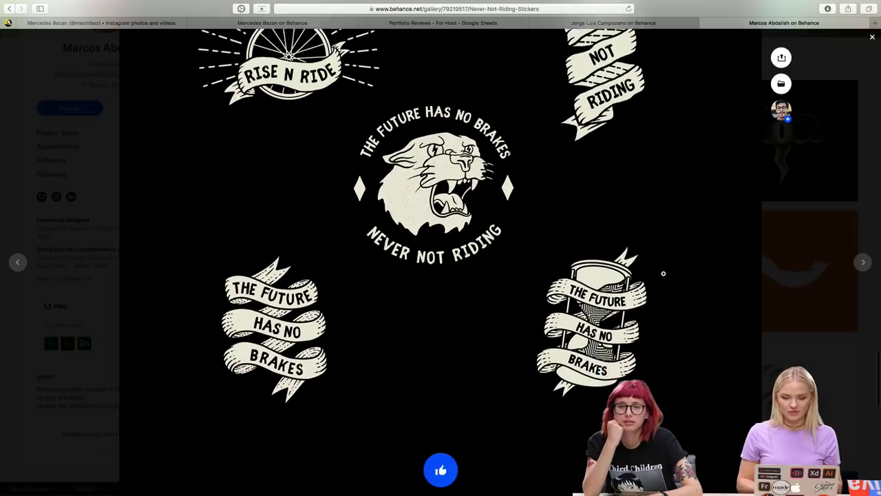
scroll(663, 274, "down", 5)
scroll(663, 274, "down", 3)
scroll(663, 276, "up", 3)
scroll(663, 275, "up", 2)
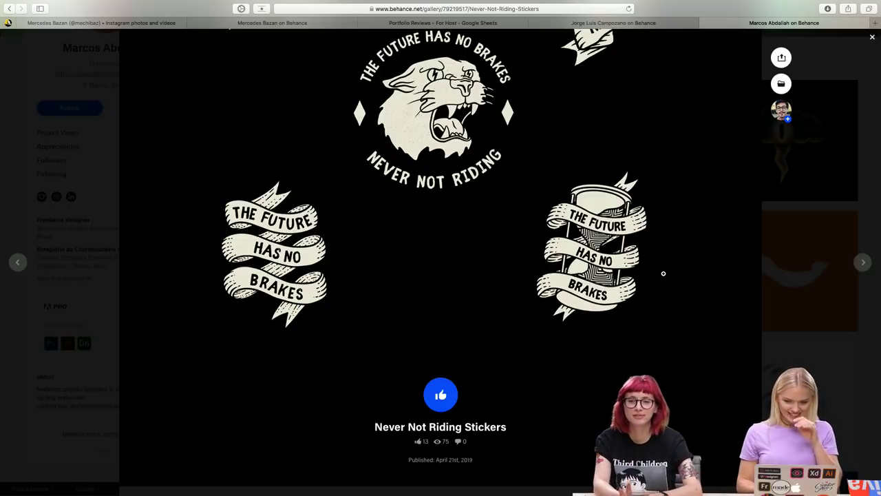
scroll(663, 273, "up", 1)
scroll(663, 273, "down", 1)
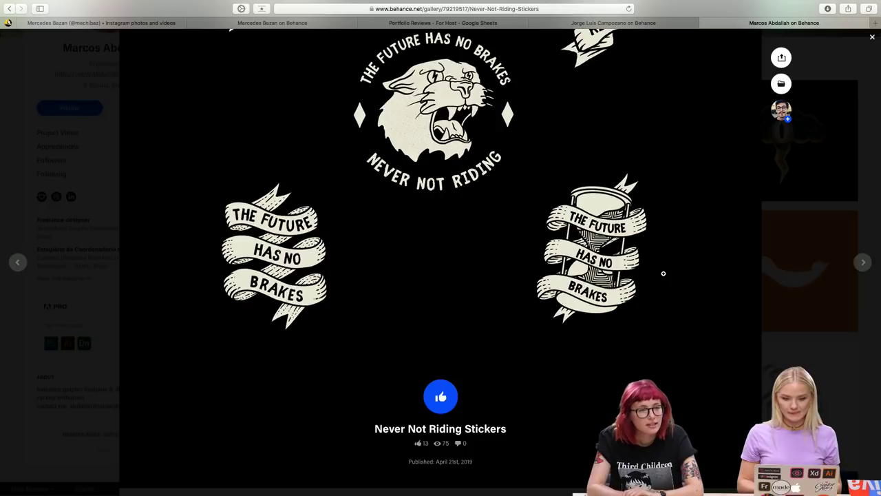
scroll(663, 273, "up", 5)
scroll(663, 273, "up", 2)
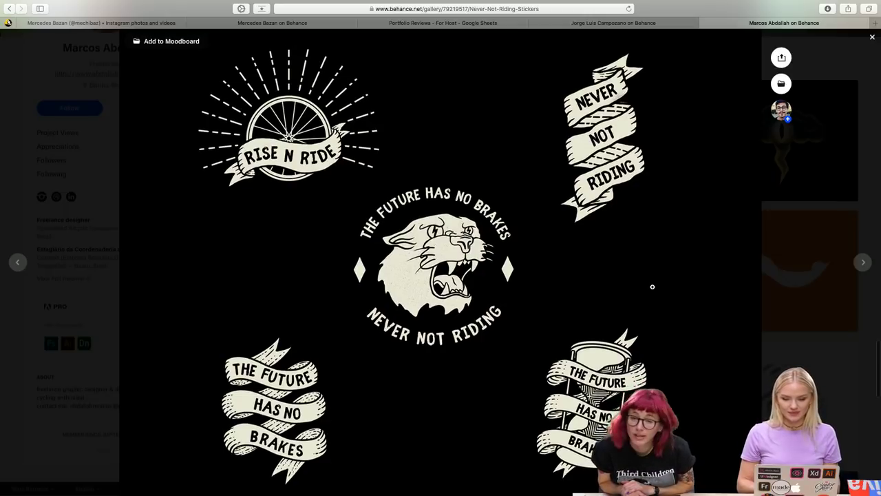
scroll(652, 286, "down", 2)
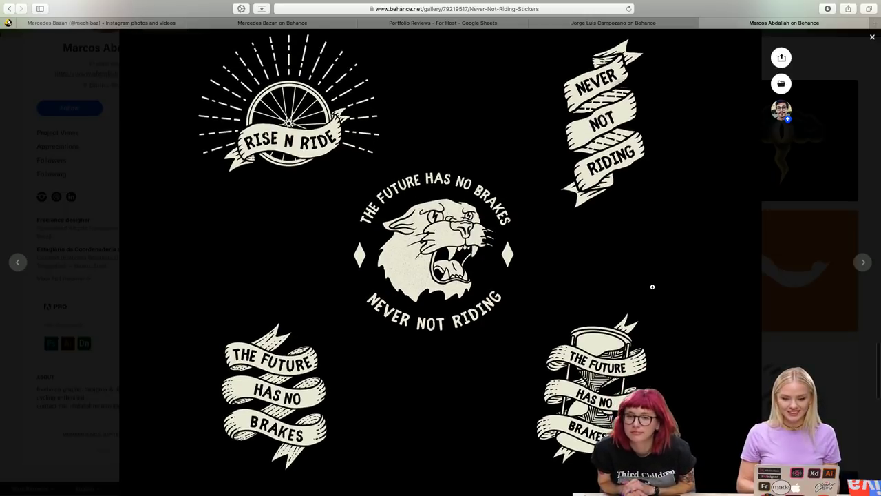
scroll(652, 286, "down", 1)
scroll(653, 286, "down", 1)
scroll(652, 286, "down", 3)
scroll(652, 287, "down", 2)
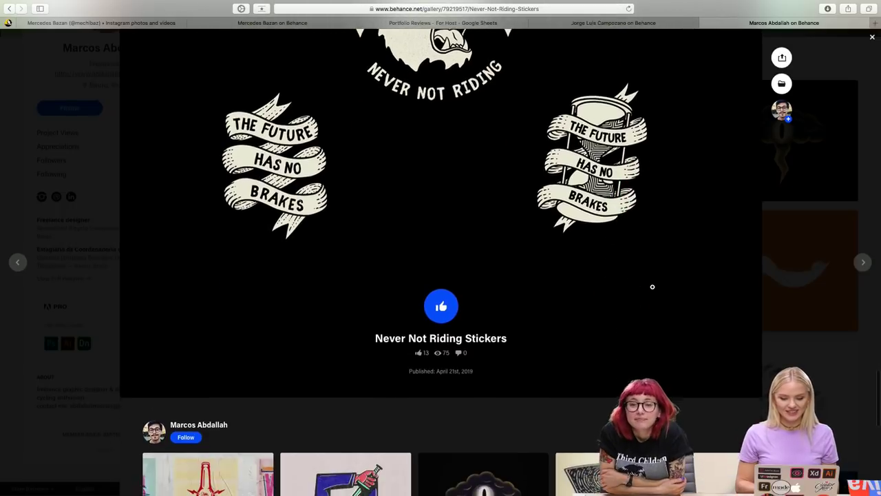
left_click(446, 310)
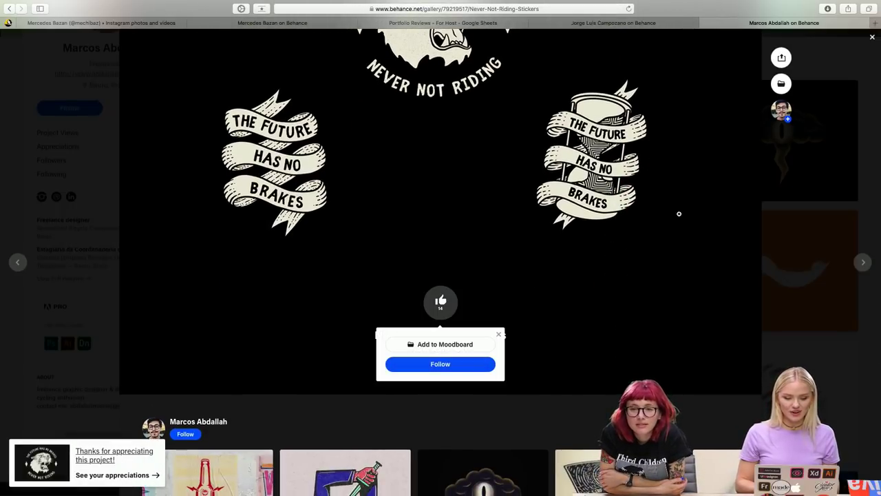
- Close the sticker project and open the designer's Hevue branding project
left_click(873, 38)
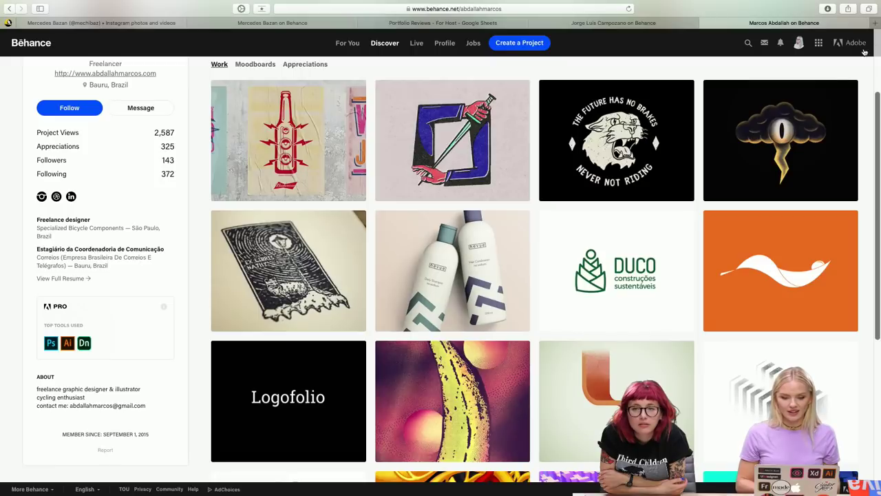
scroll(689, 280, "down", 1)
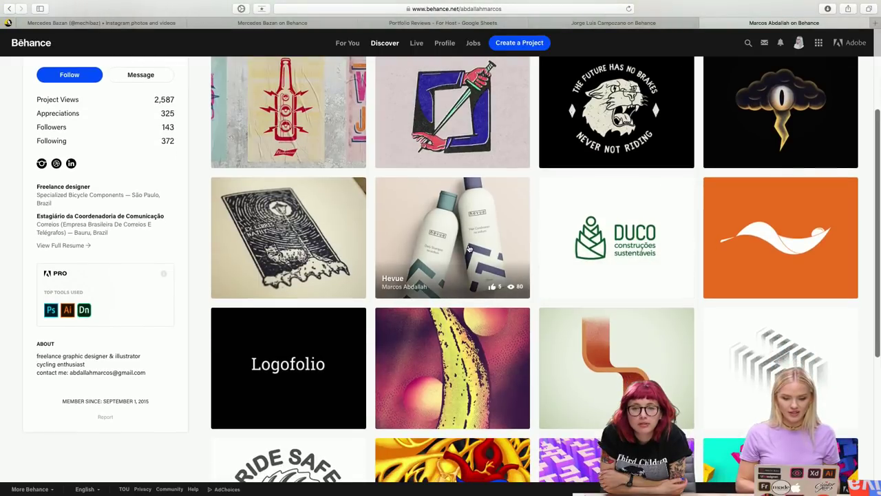
left_click(435, 232)
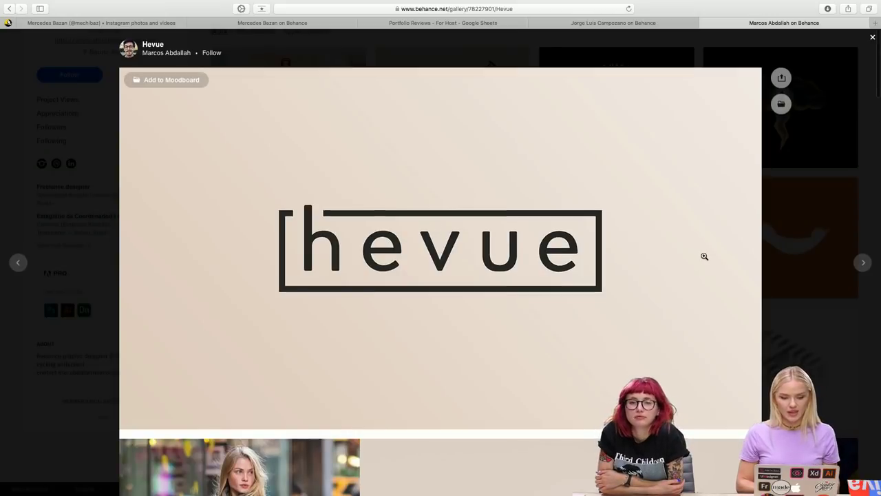
- Enlarge the Hevue model and body-oil product image, then shrink it back to its fitted size
scroll(704, 256, "down", 2)
scroll(704, 256, "down", 3)
scroll(704, 256, "down", 3)
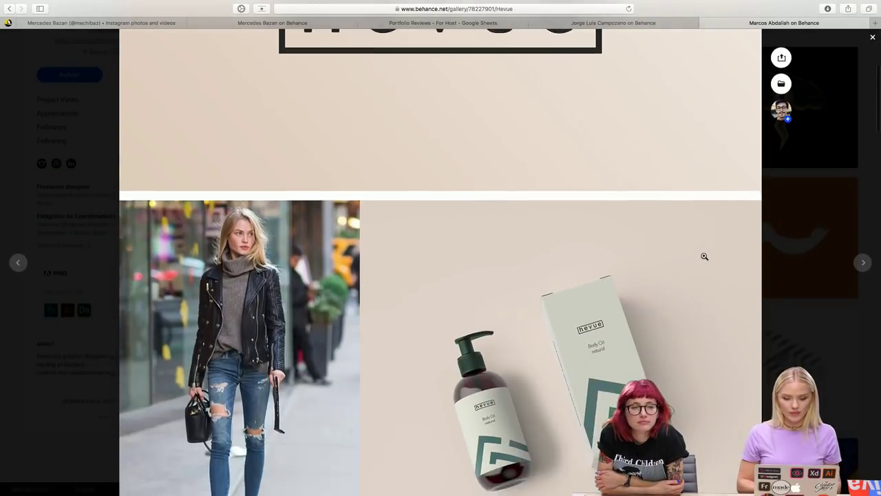
scroll(704, 256, "up", 5)
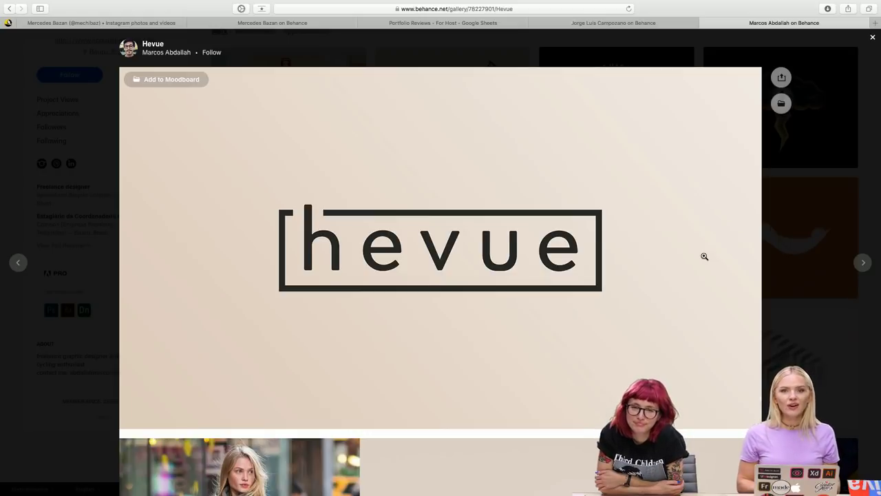
scroll(704, 256, "down", 3)
scroll(704, 256, "down", 2)
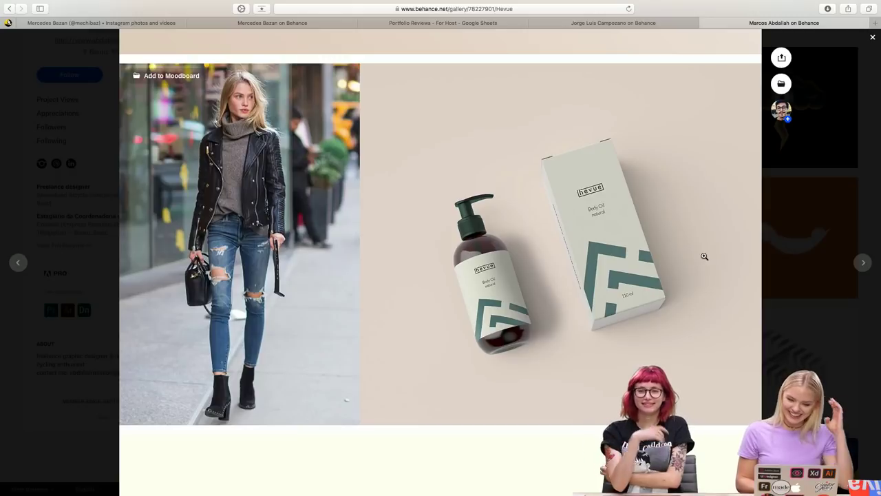
scroll(704, 256, "up", 1)
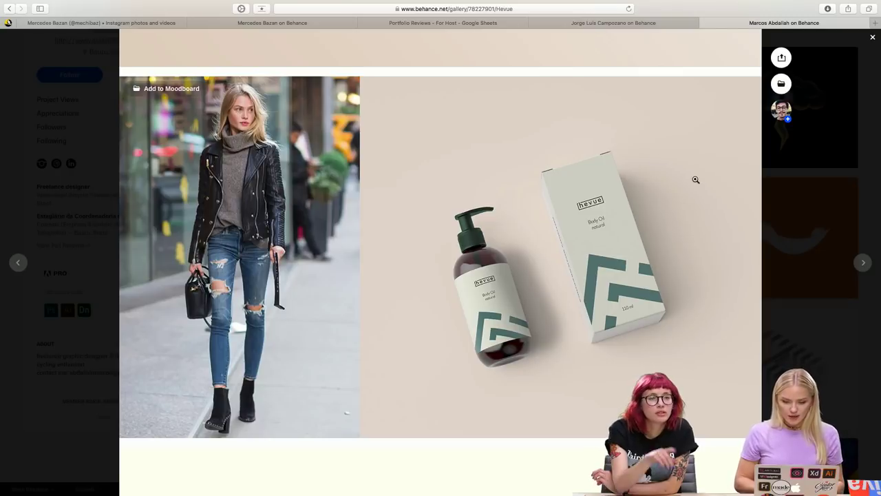
scroll(691, 175, "up", 1)
scroll(691, 175, "up", 5)
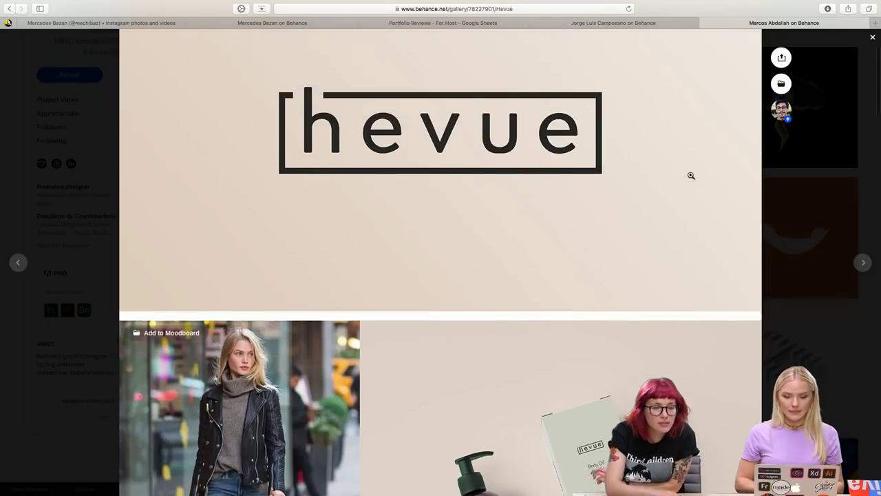
scroll(691, 176, "up", 3)
scroll(691, 176, "down", 3)
scroll(691, 175, "down", 5)
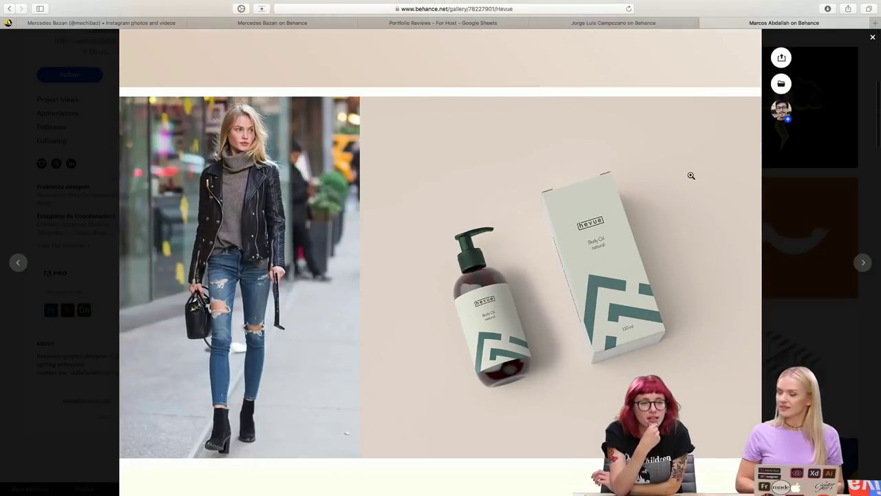
scroll(691, 176, "up", 1)
scroll(690, 176, "down", 1)
scroll(693, 186, "down", 1)
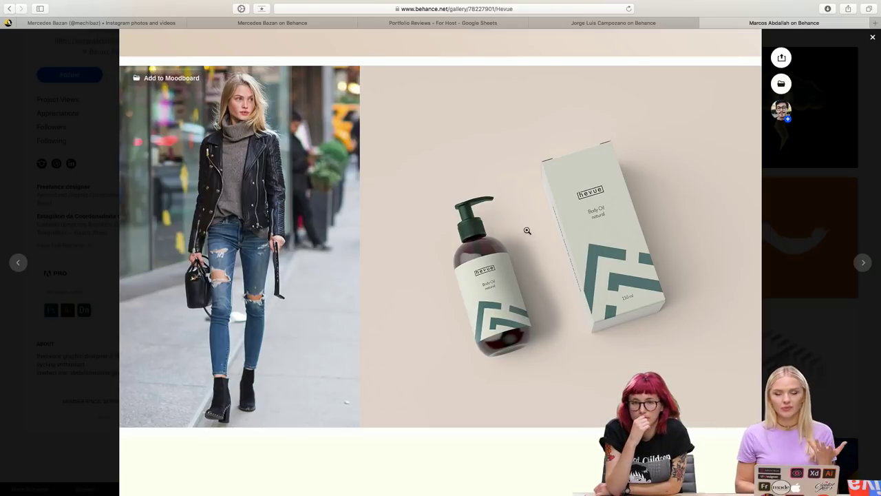
scroll(527, 241, "down", 1)
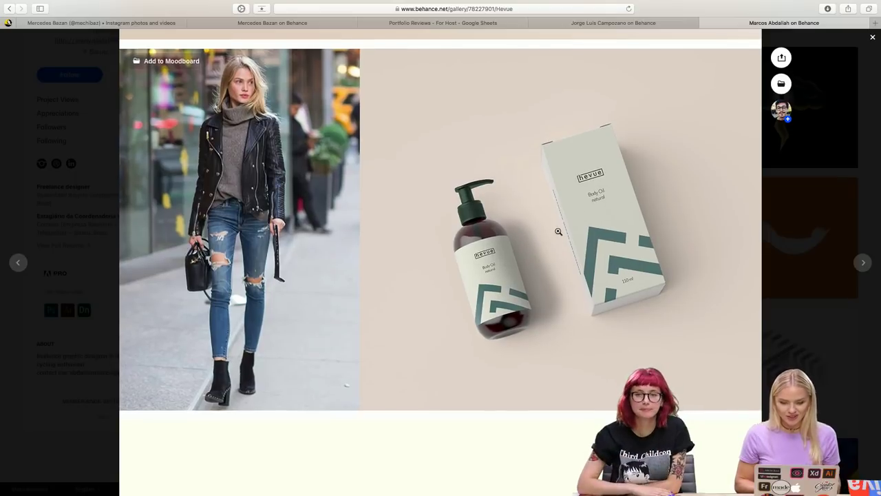
left_click(528, 248)
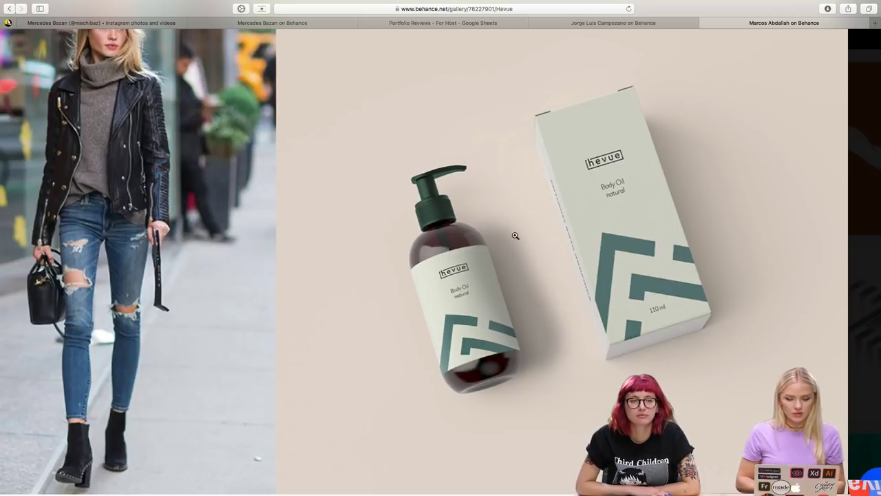
left_click(435, 208)
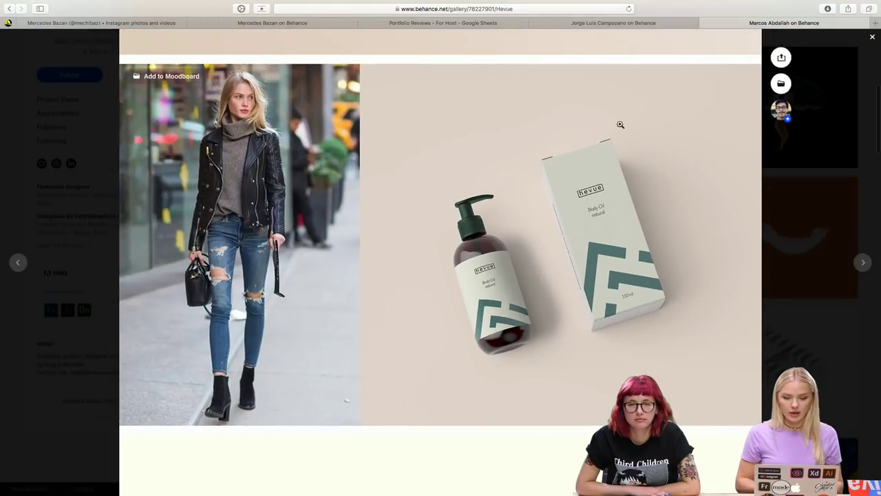
scroll(672, 220, "down", 3)
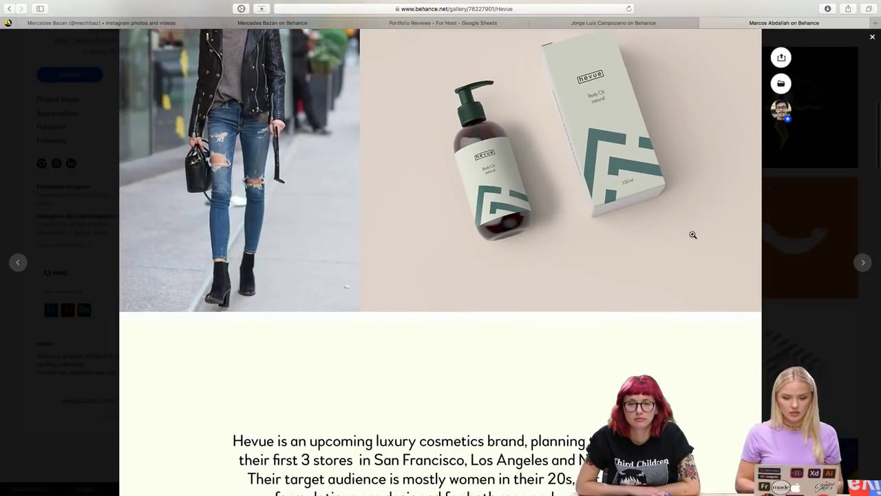
scroll(692, 235, "down", 5)
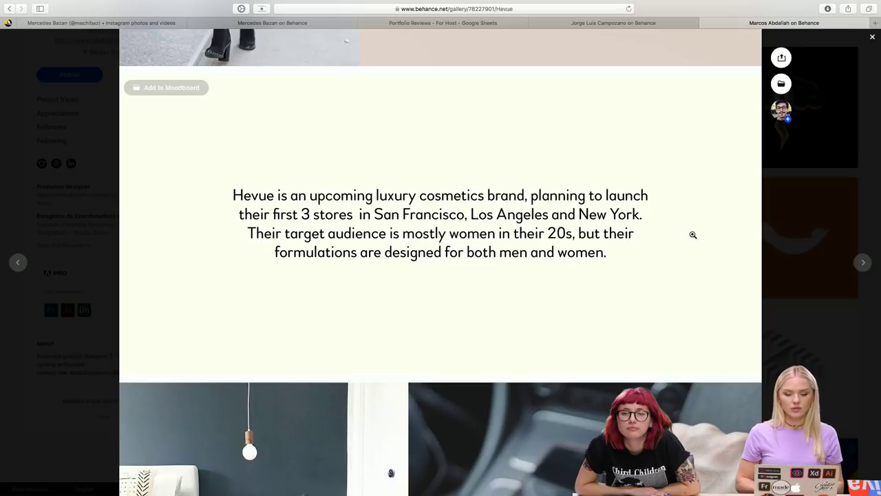
scroll(693, 235, "up", 2)
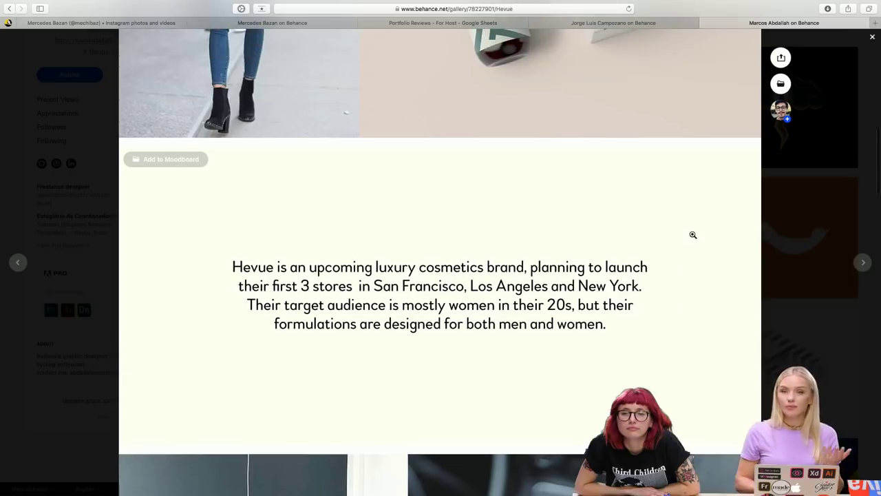
scroll(693, 234, "up", 1)
scroll(693, 235, "up", 5)
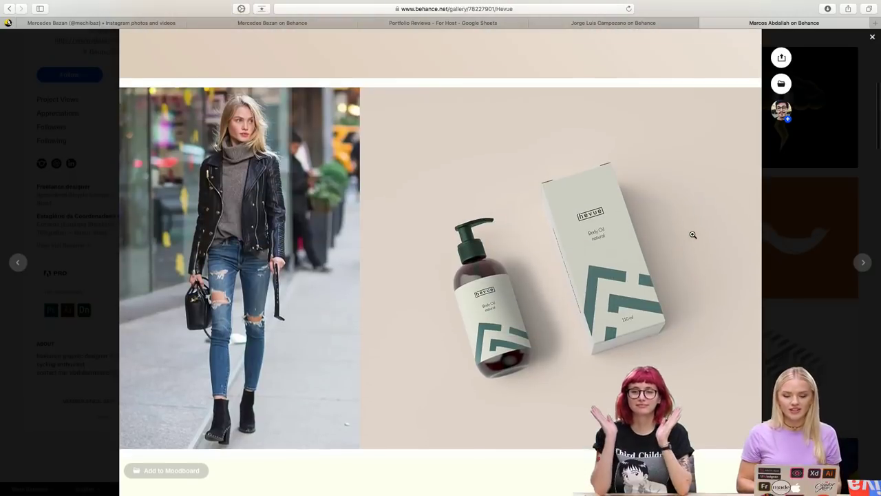
scroll(693, 235, "down", 2)
scroll(693, 235, "down", 5)
scroll(693, 235, "down", 4)
scroll(693, 235, "down", 1)
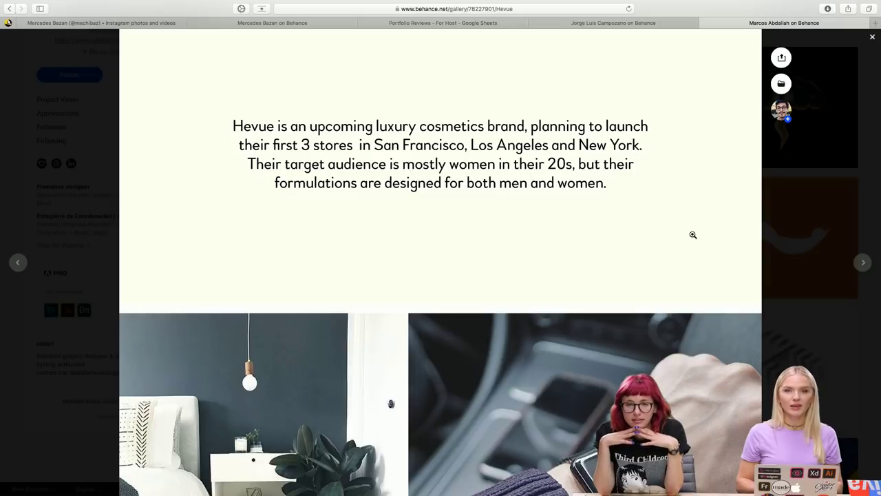
scroll(693, 234, "up", 2)
scroll(692, 234, "up", 5)
scroll(690, 234, "up", 2)
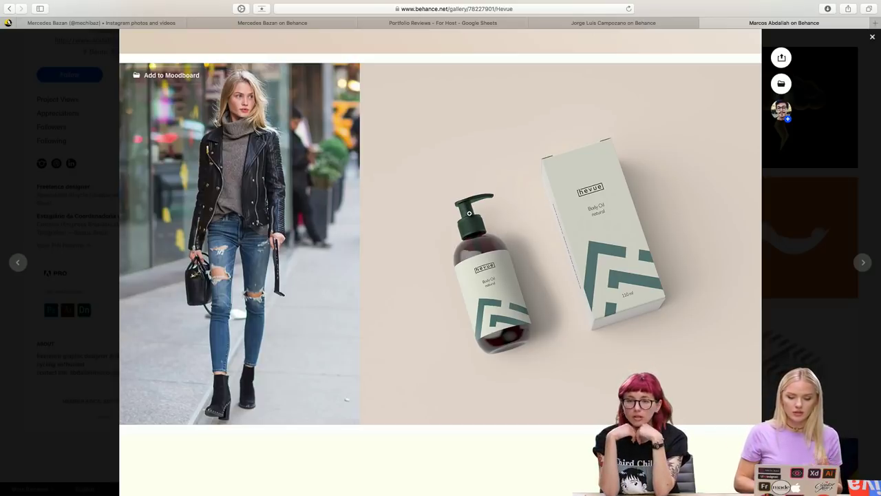
scroll(703, 259, "down", 1)
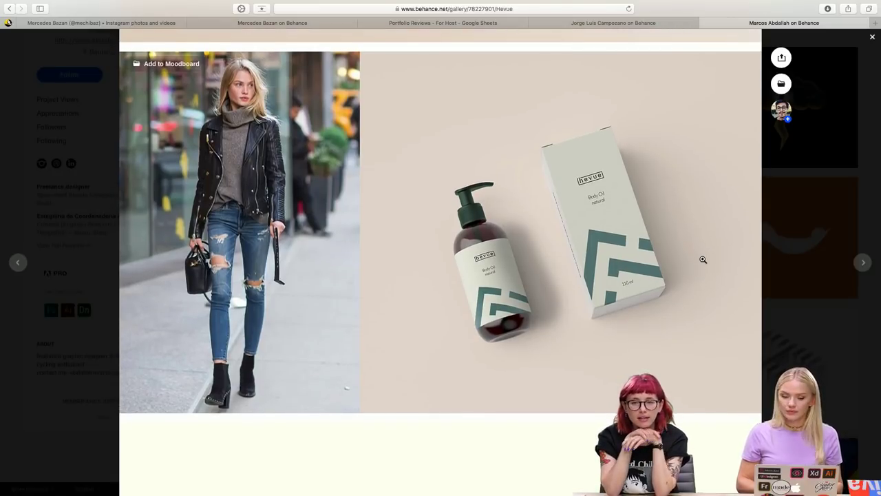
scroll(703, 259, "up", 2)
scroll(702, 259, "down", 1)
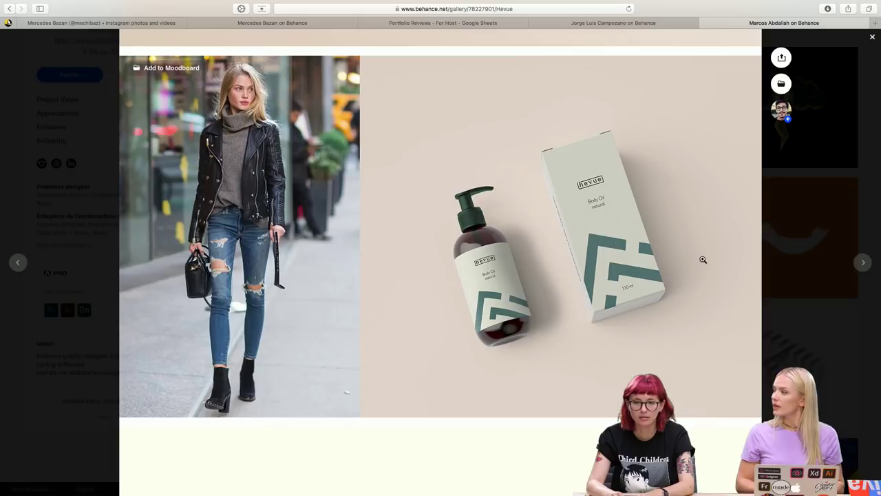
scroll(702, 258, "up", 1)
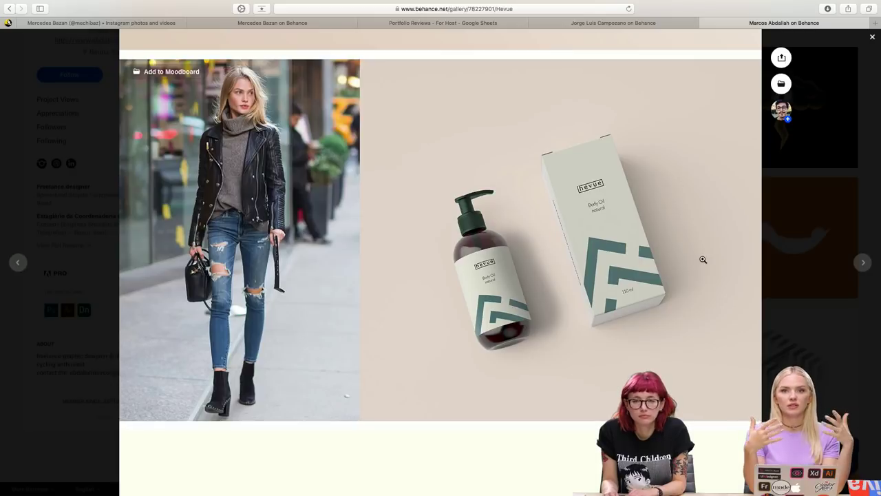
- Scroll the Hevue project past the bedroom and smartwatch photos to the Woodford Bourne type and palette section
scroll(703, 259, "down", 1)
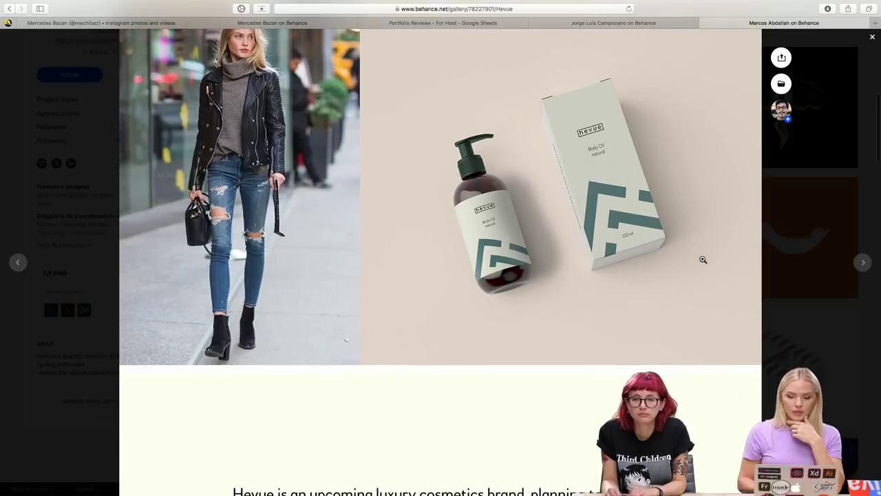
scroll(703, 259, "down", 2)
scroll(703, 259, "down", 2)
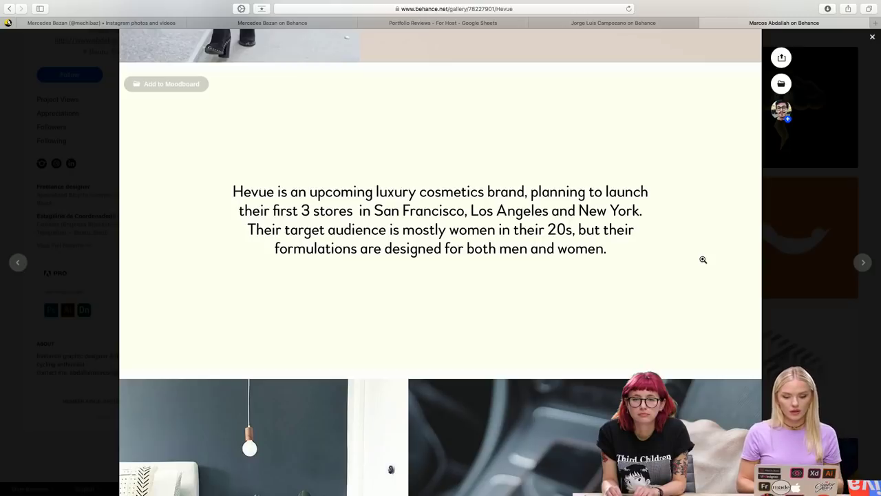
scroll(702, 259, "down", 1)
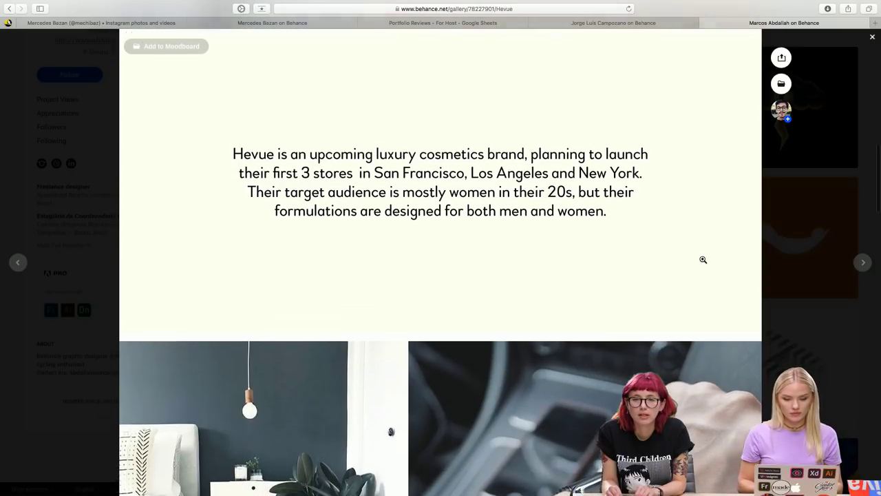
scroll(703, 259, "down", 3)
scroll(702, 260, "up", 2)
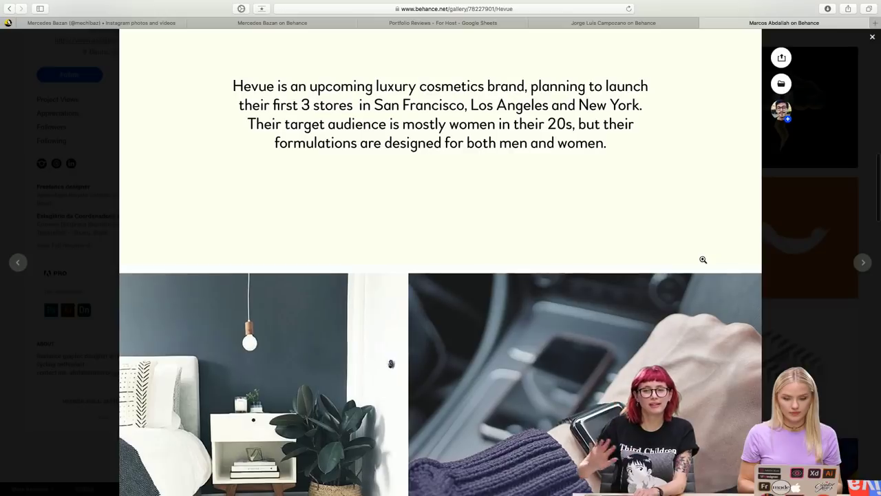
scroll(702, 259, "up", 1)
scroll(703, 259, "up", 4)
scroll(702, 259, "down", 5)
scroll(703, 260, "down", 3)
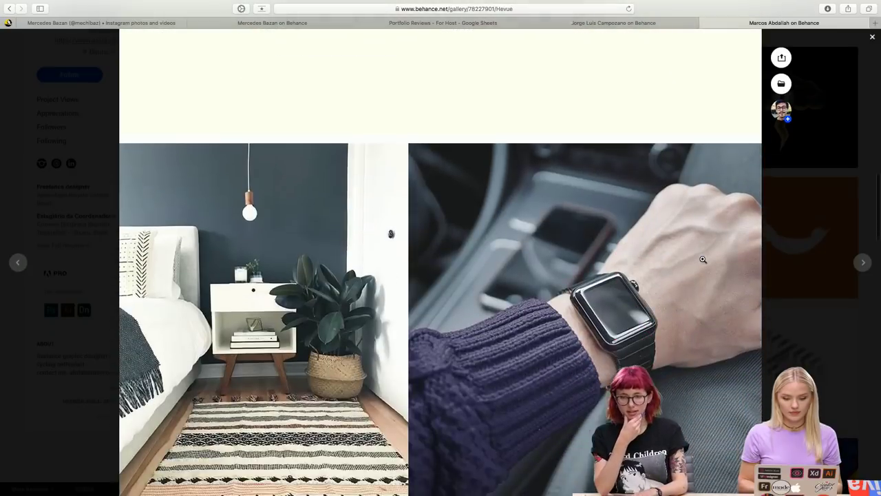
scroll(702, 259, "down", 1)
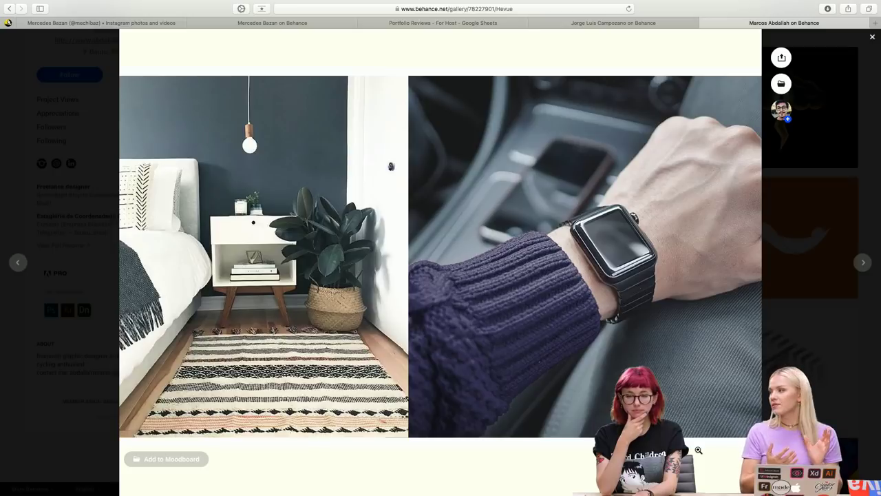
scroll(698, 450, "down", 2)
scroll(698, 449, "down", 10)
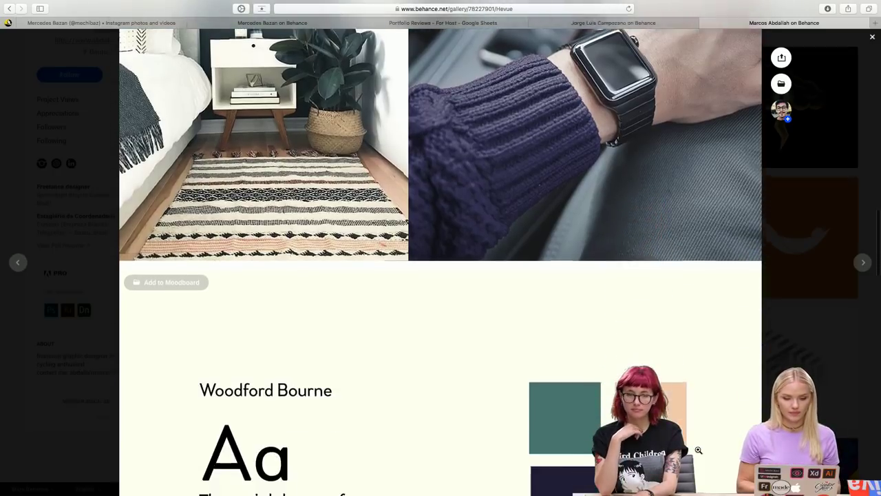
scroll(697, 450, "up", 10)
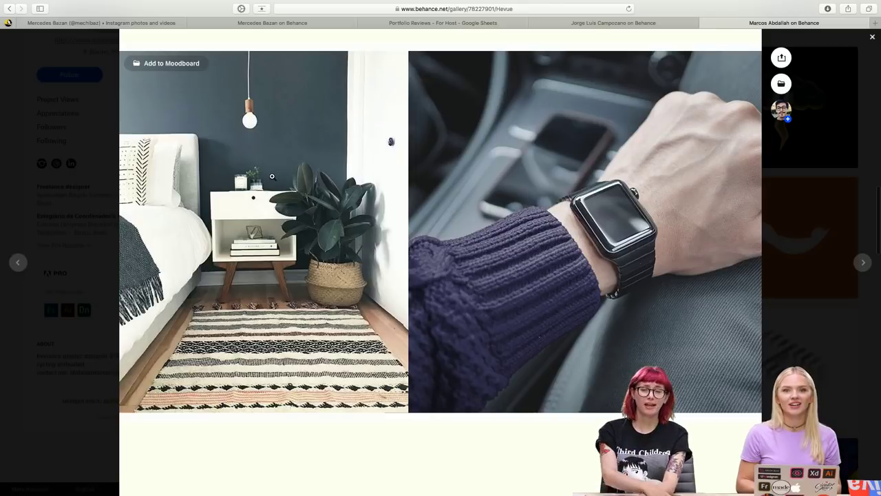
scroll(728, 251, "down", 3)
scroll(728, 251, "down", 2)
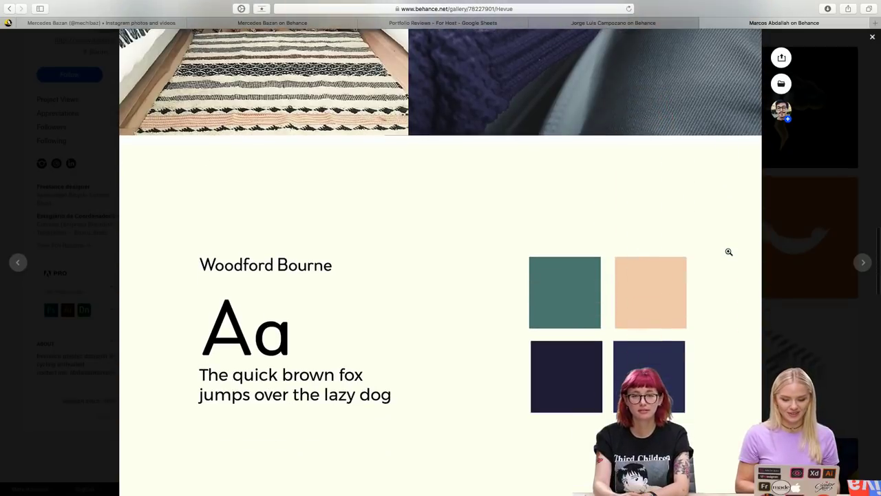
scroll(729, 251, "down", 2)
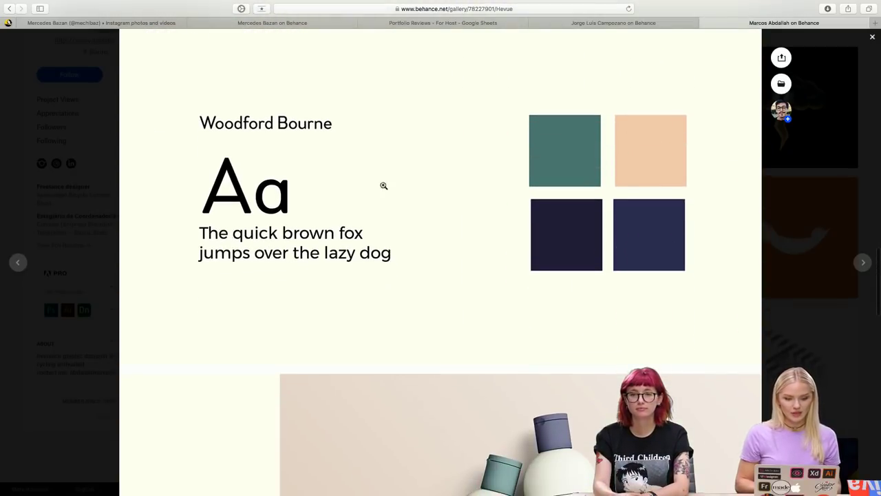
left_click(238, 171)
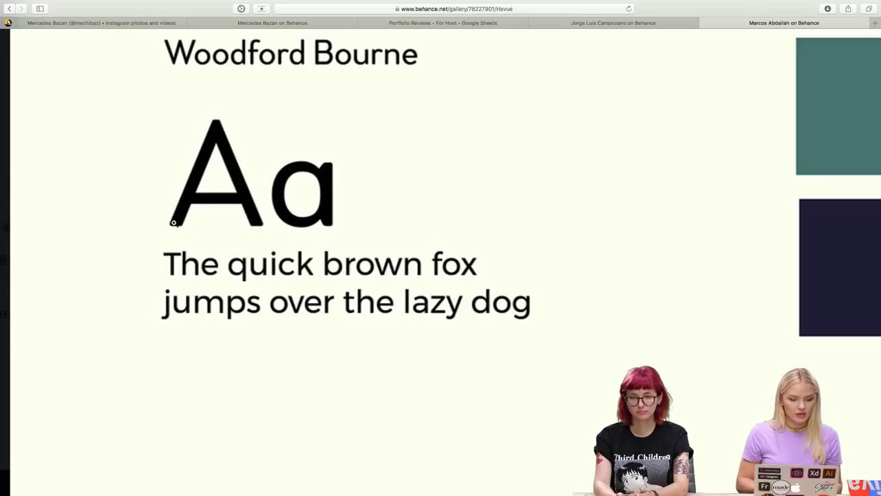
scroll(593, 282, "right", 2)
scroll(594, 283, "right", 1)
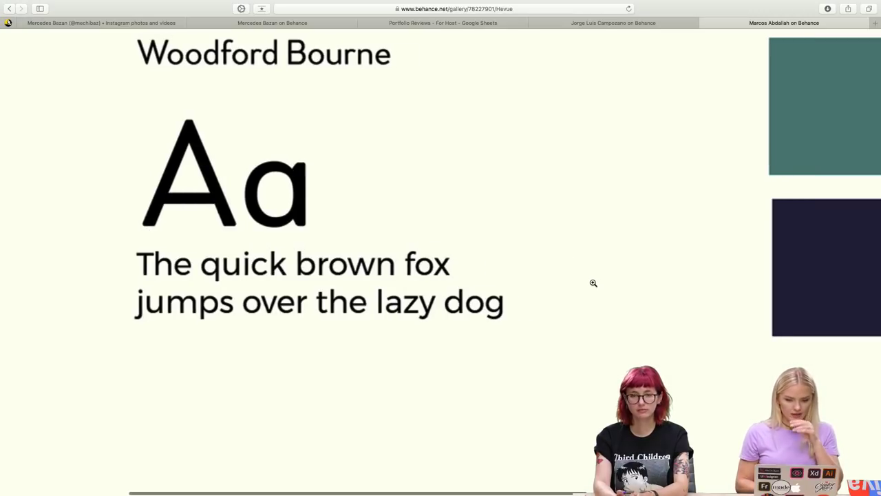
left_click(593, 282)
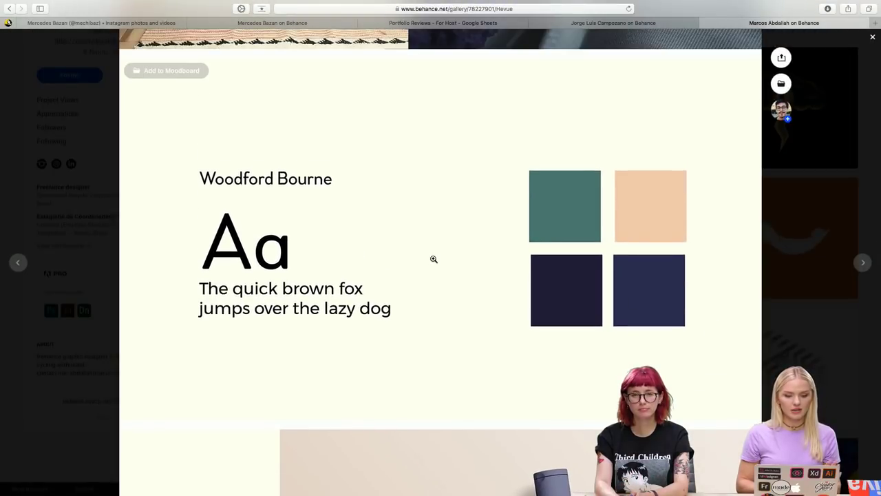
- Scroll to the 'thank you' panel at the end of Hevue and appreciate it, raising the count to 6
scroll(703, 269, "down", 2)
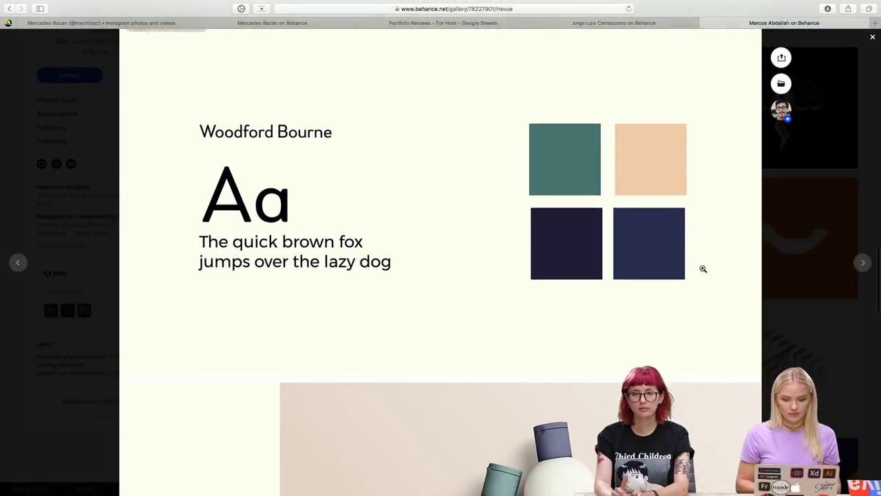
scroll(703, 268, "down", 3)
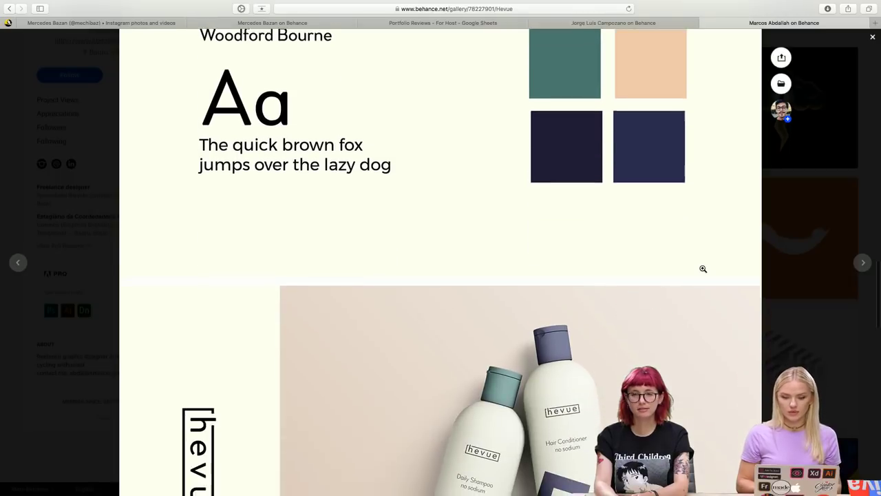
scroll(702, 268, "down", 3)
scroll(702, 268, "down", 4)
scroll(702, 269, "down", 1)
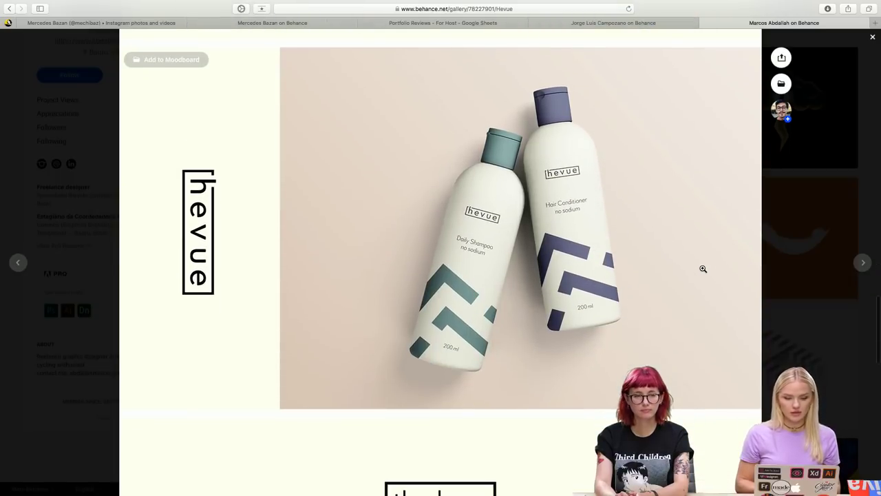
scroll(702, 268, "down", 1)
scroll(703, 269, "down", 1)
scroll(703, 268, "down", 5)
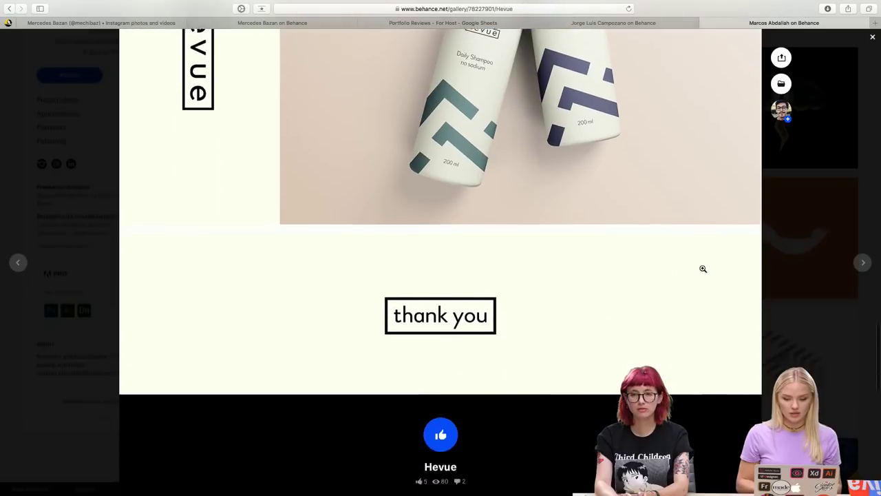
scroll(703, 268, "down", 2)
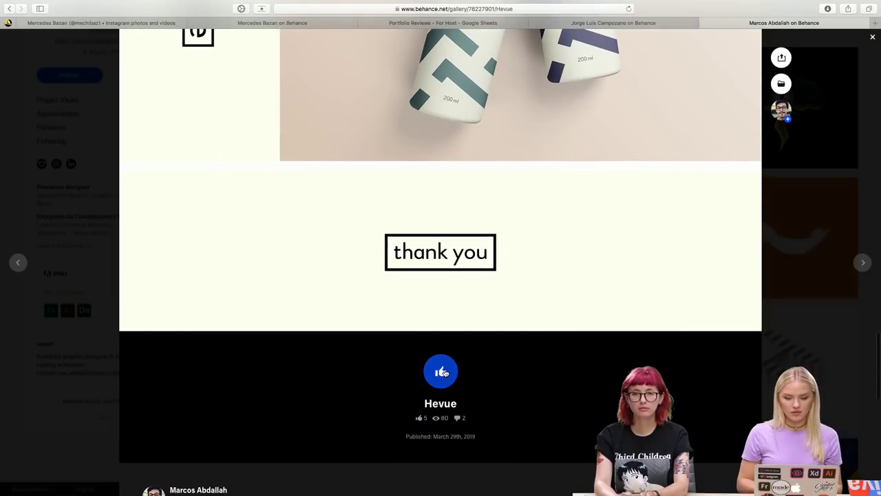
left_click(444, 373)
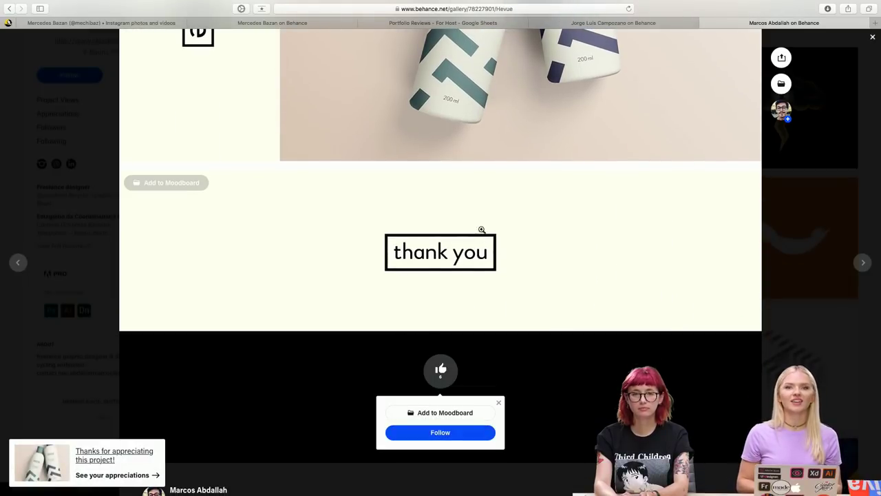
scroll(516, 252, "up", 3)
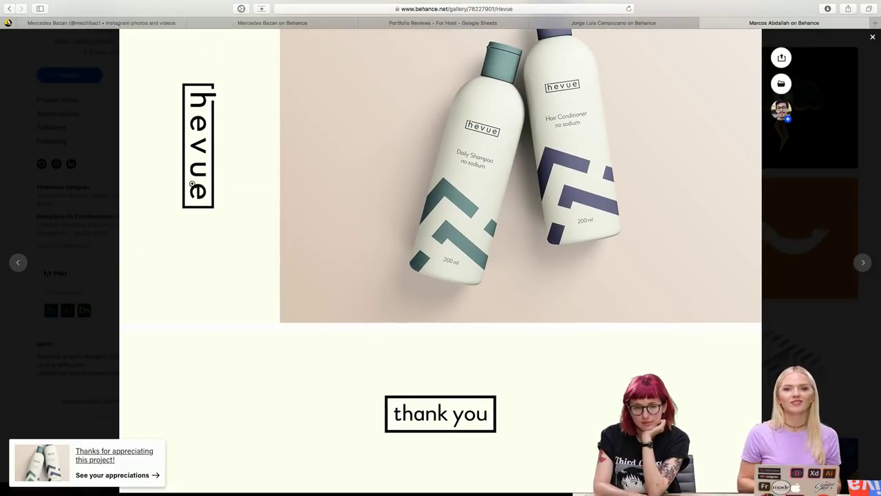
scroll(597, 381, "down", 1)
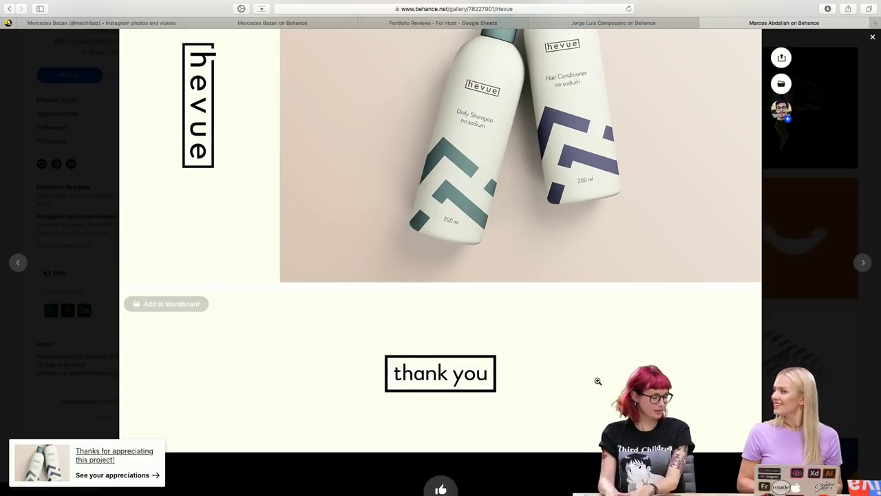
scroll(597, 381, "up", 1)
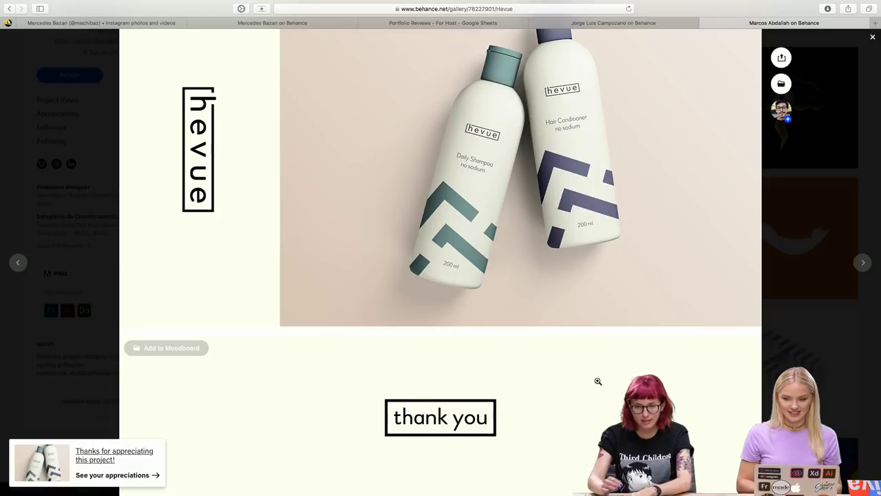
- Close the Hevue project and switch to the next designer's profile tab
left_click(873, 38)
mouse_move(799, 43)
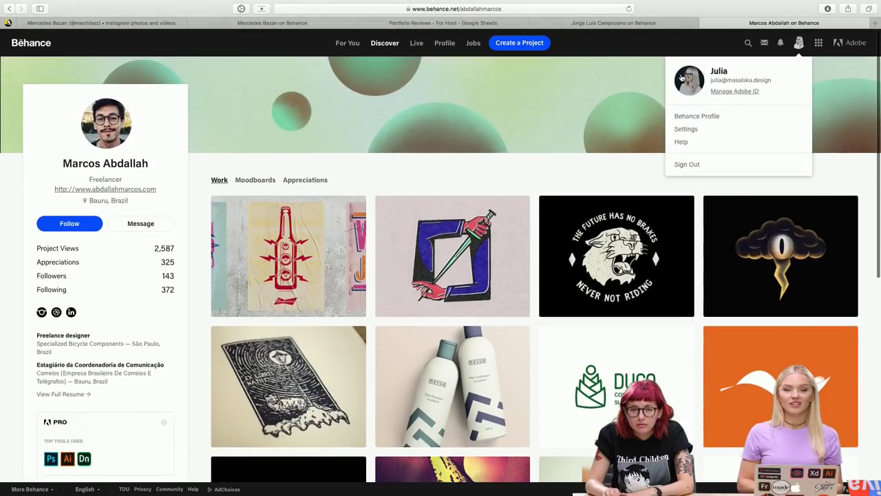
scroll(463, 175, "down", 1)
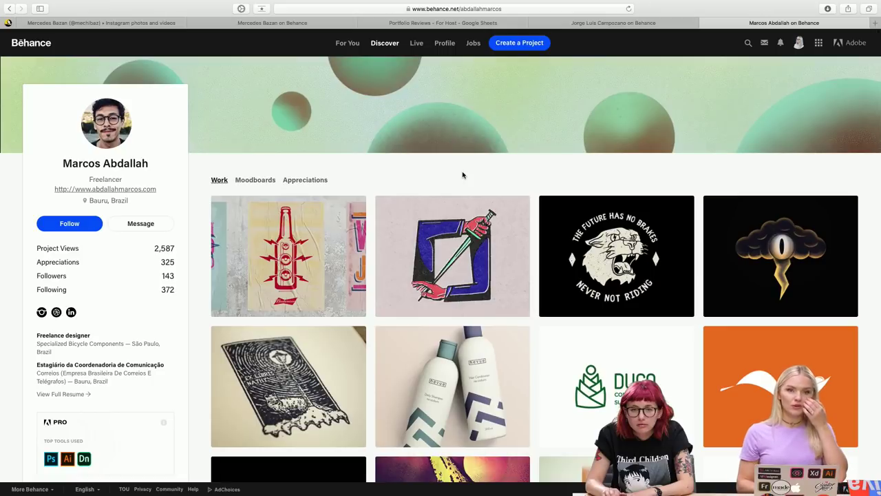
left_click(612, 24)
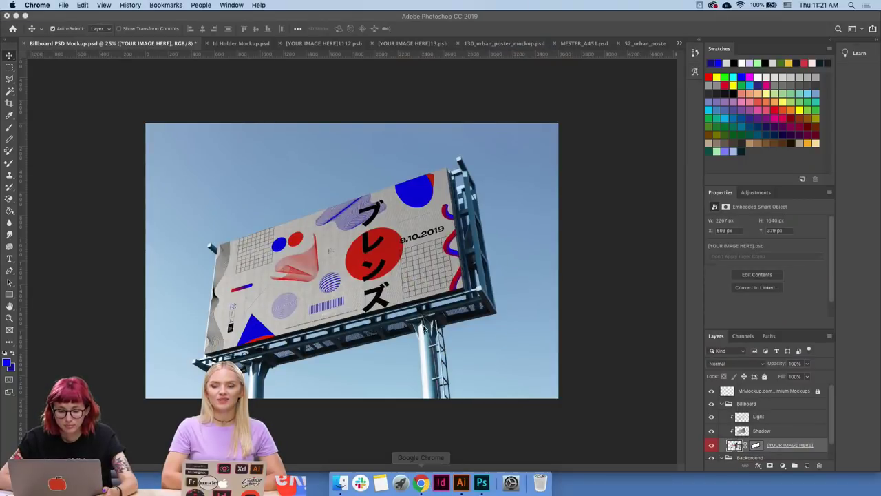
- Load behance.net in the web browser
left_click(421, 482)
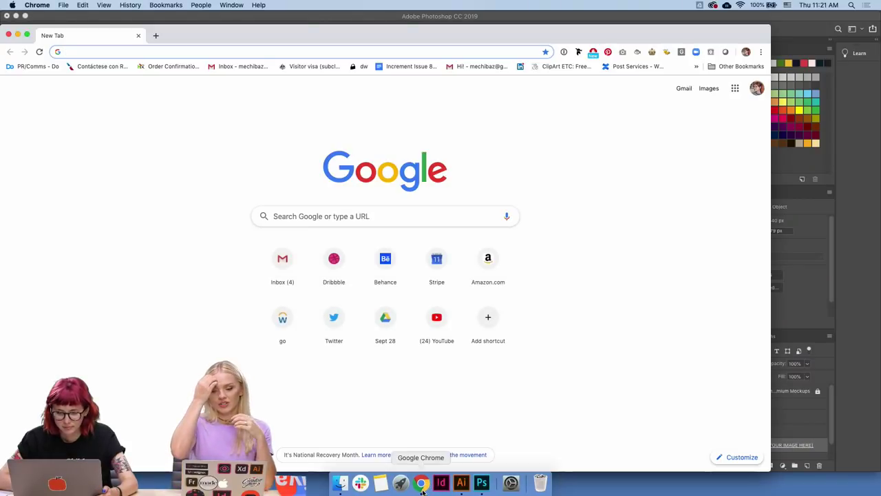
type("behance.net")
key("Return")
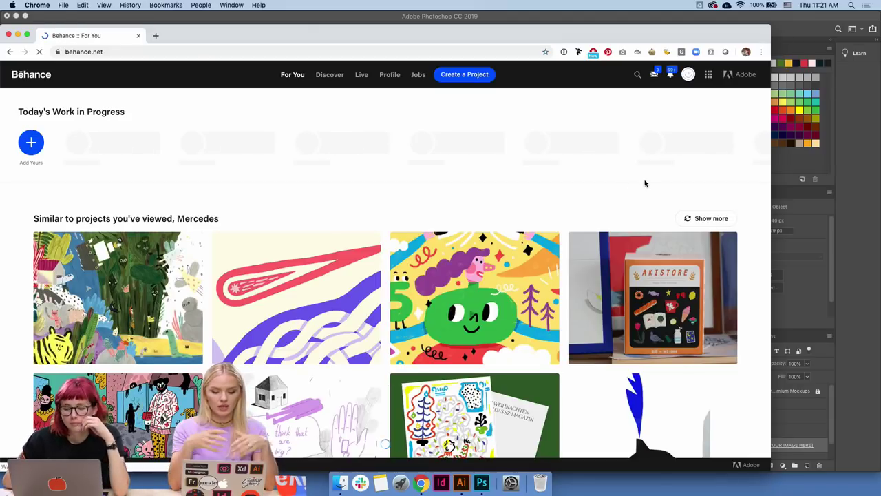
- Go to your own Behance profile and open the Tokyo Blends Film Festival project
left_click(688, 75)
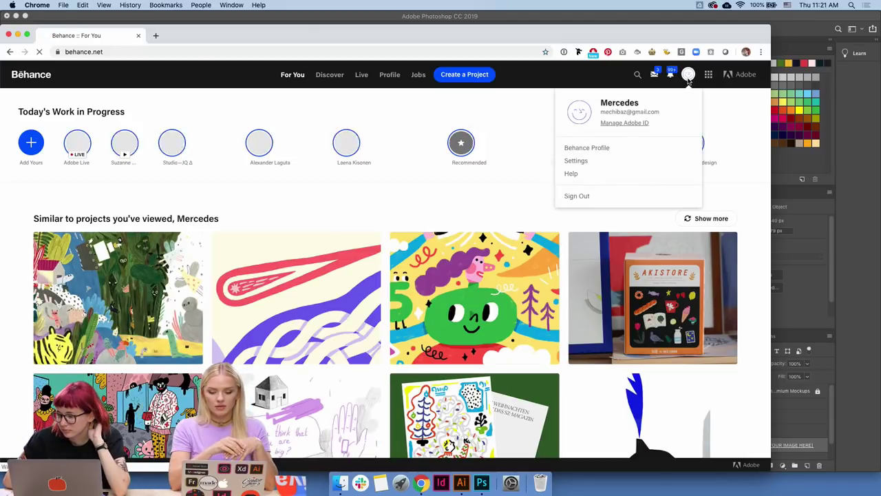
left_click(630, 146)
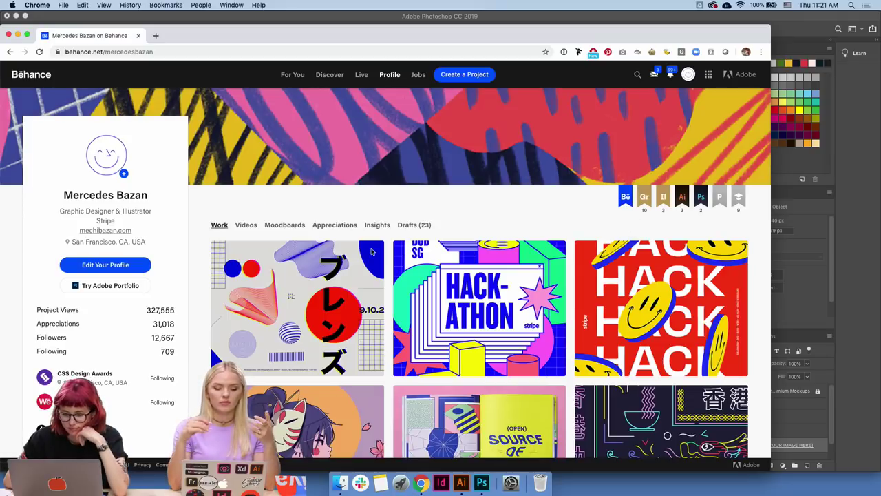
left_click(345, 274)
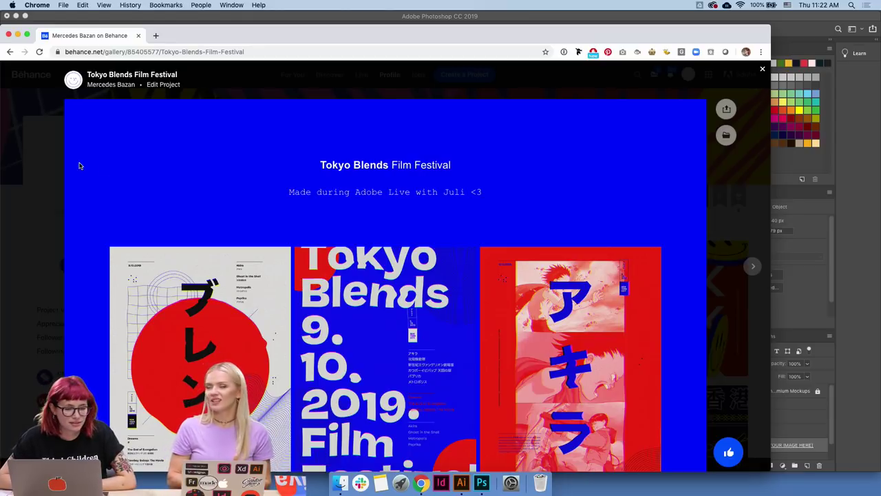
- Close Tokyo Blends, look through the Drafts (23) tab, then go back to the Work grid
left_click(31, 173)
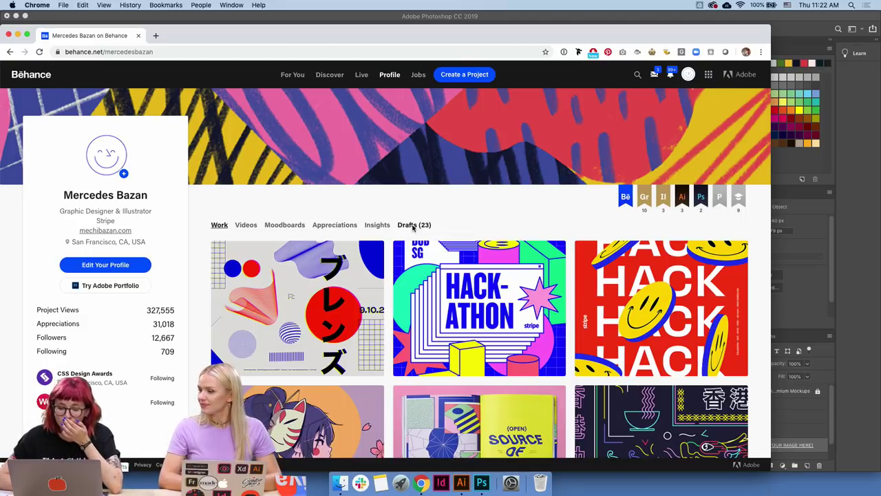
left_click(413, 225)
scroll(520, 327, "down", 3)
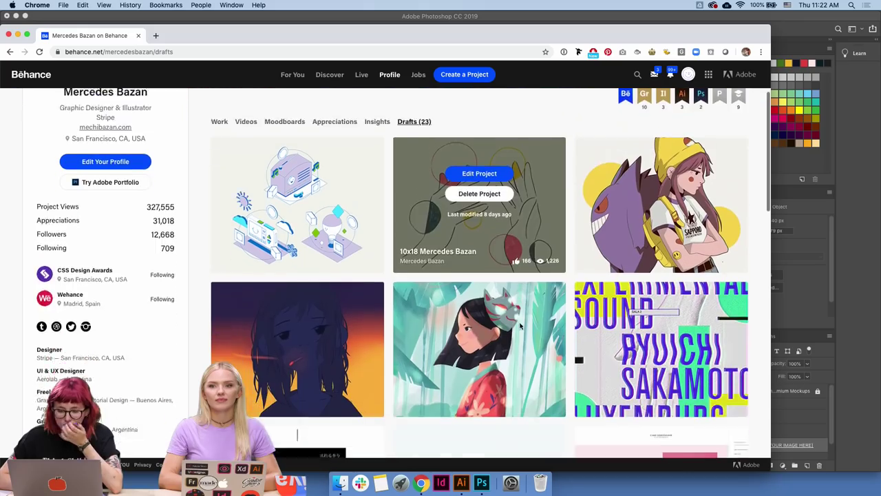
left_click_drag(766, 206, 764, 304)
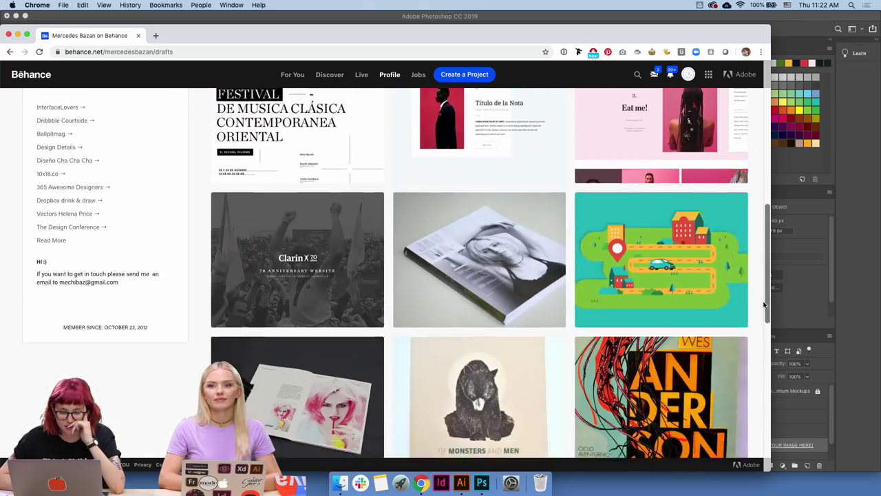
scroll(764, 305, "down", 10)
scroll(764, 305, "up", 15)
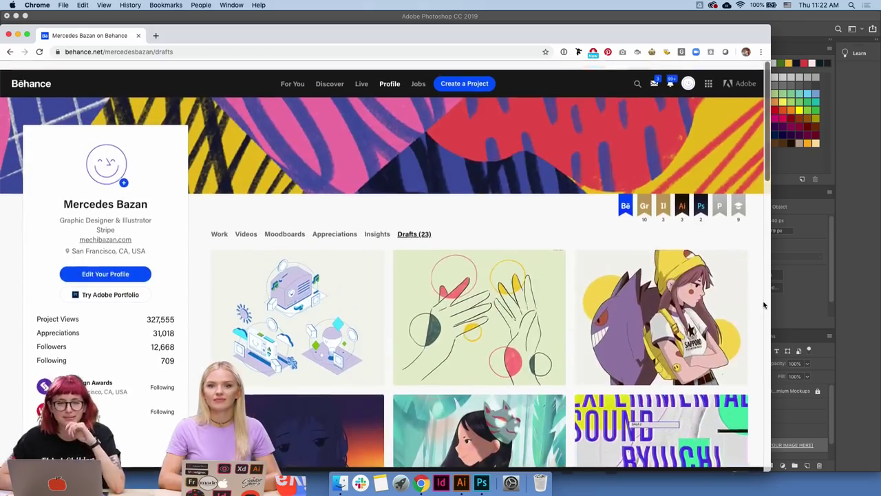
left_click(220, 226)
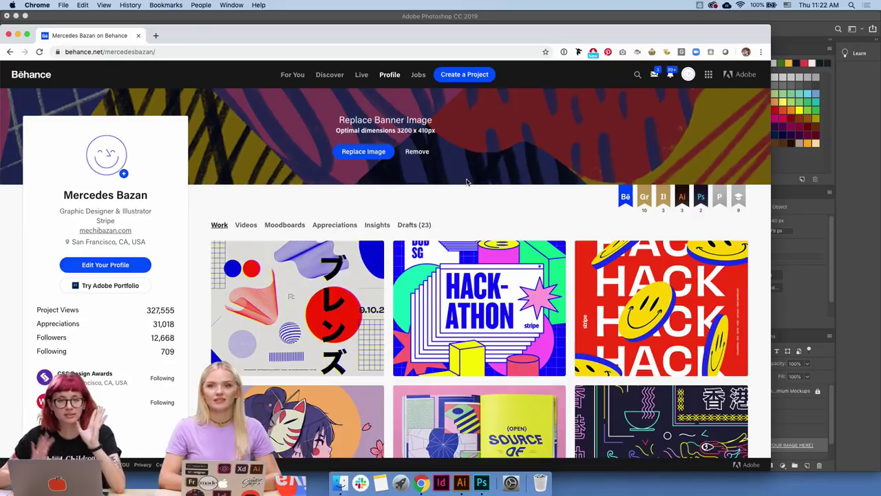
- Close Chrome, switch to Film-festival.ai in Illustrator, and zoom out to show all poster and VIP pass artboards
left_click(140, 35)
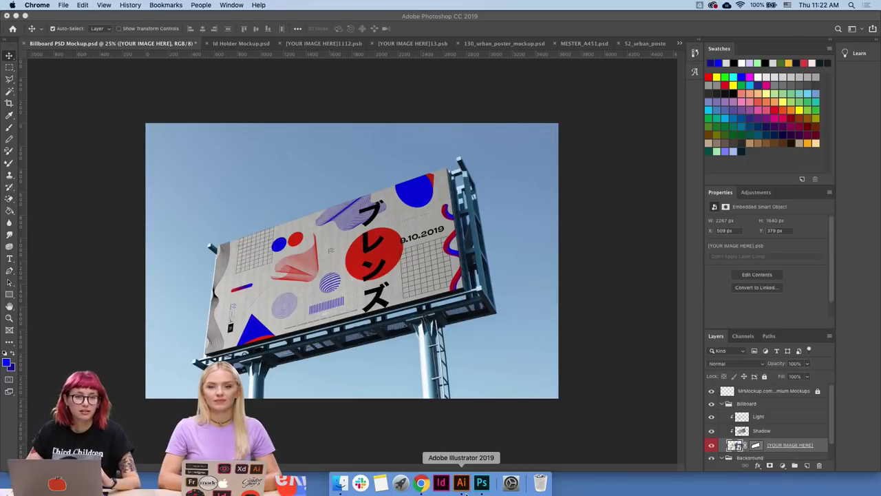
left_click(462, 483)
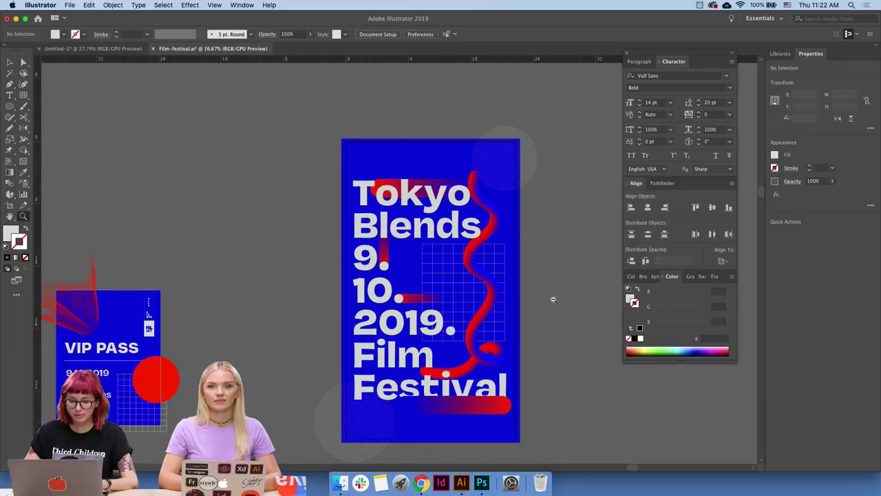
left_click_drag(553, 299, 491, 217)
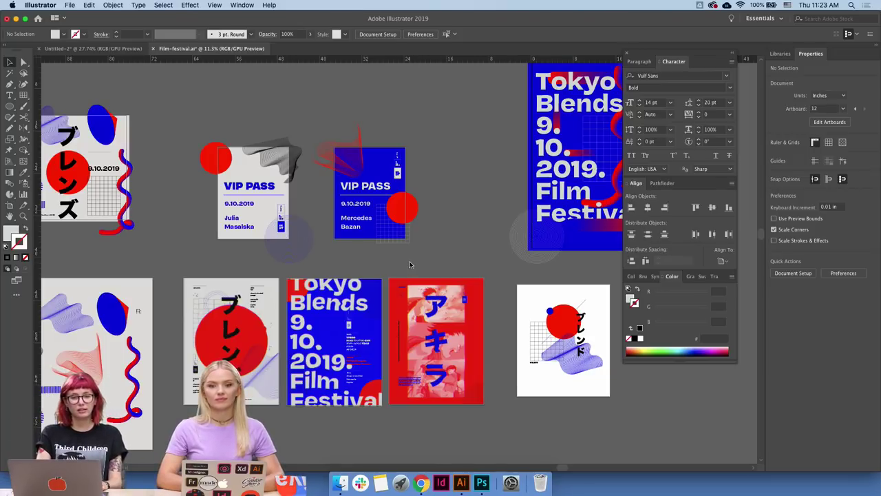
scroll(410, 254, "left", 10)
scroll(410, 247, "down", 4)
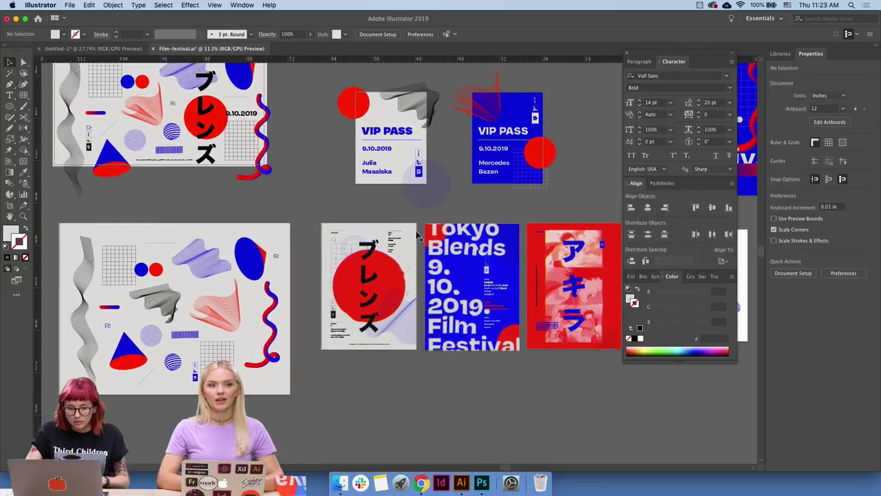